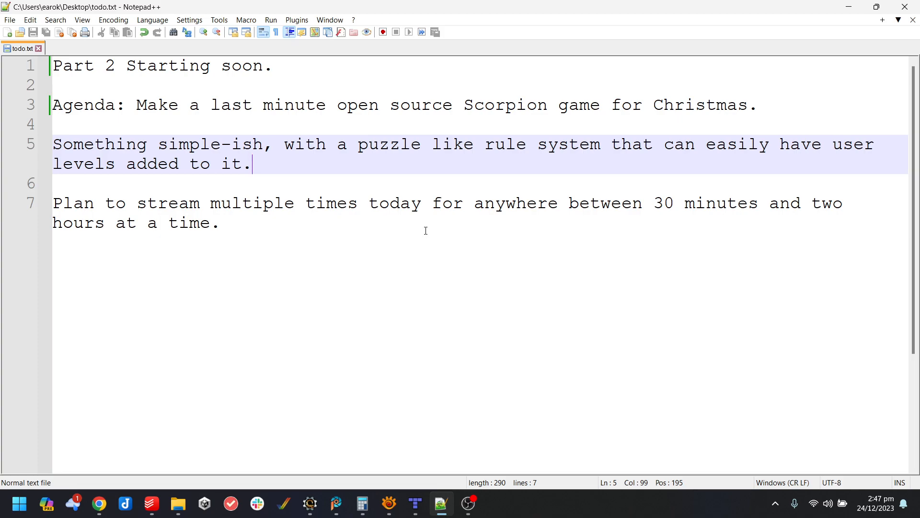
Switch to Scorpion Editor, run the project in WinUAE, and playtest Santa moving, jumping and pushing presents across the rooftops.
left_click(310, 507)
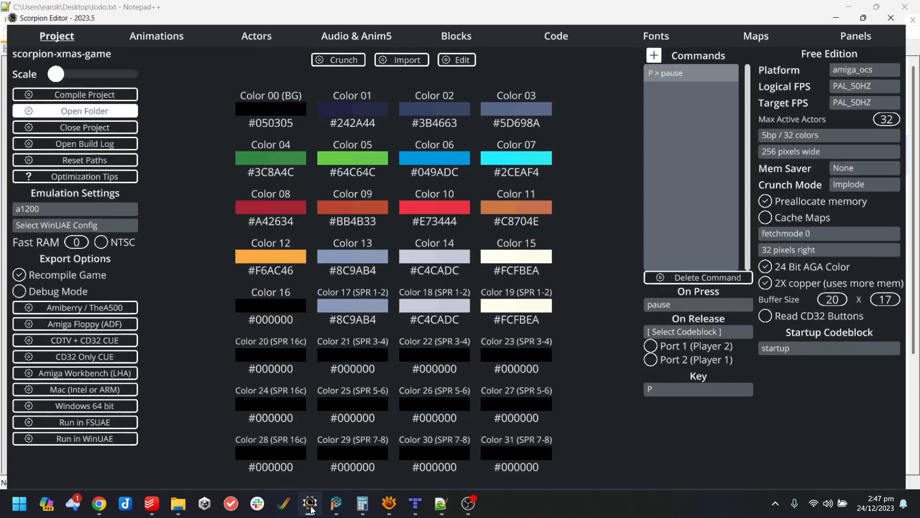
left_click(76, 438)
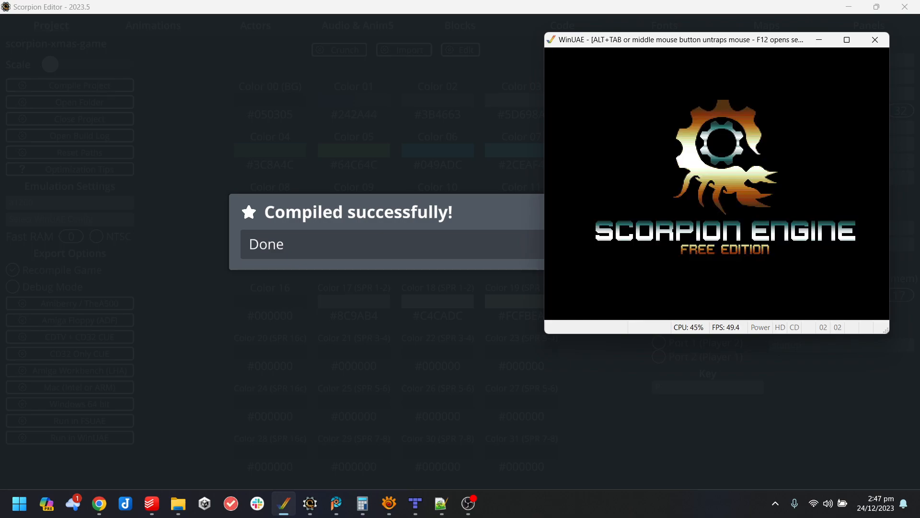
key("Left")
key("Right")
key("Up")
key("Up")
key("Left")
key("Right")
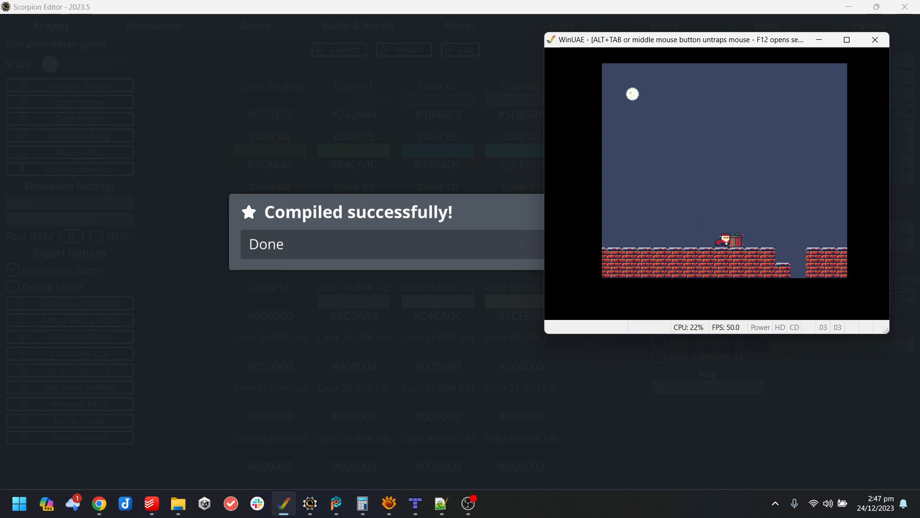
key("Up")
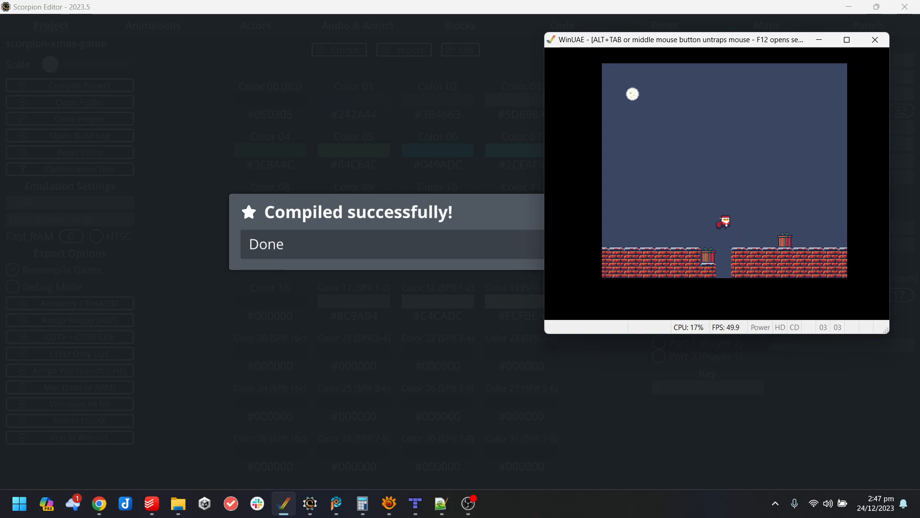
key("Up")
key("Left")
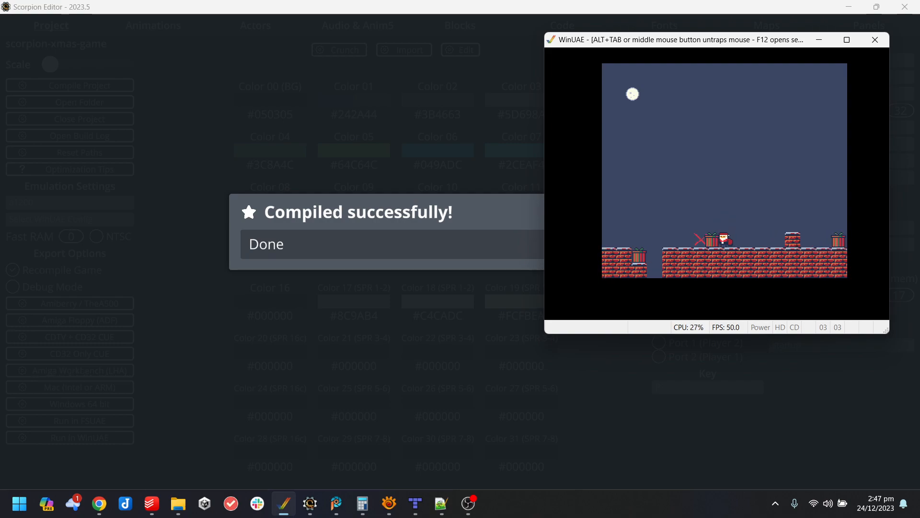
key("Left")
key("Left")
key("Up")
key("Right")
key("Left")
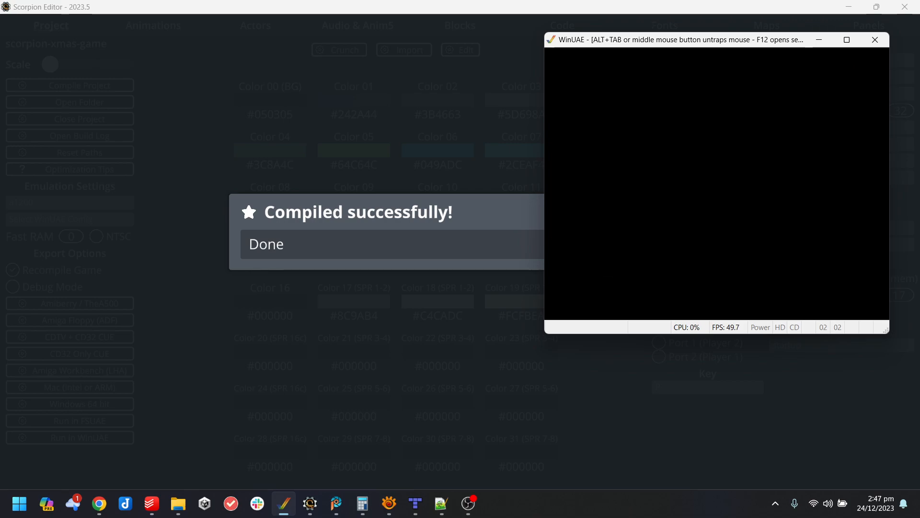
Replay the level by moving Santa over the first present and the rooftop gap, then close the emulator and the compile message.
key("Right")
key("Left")
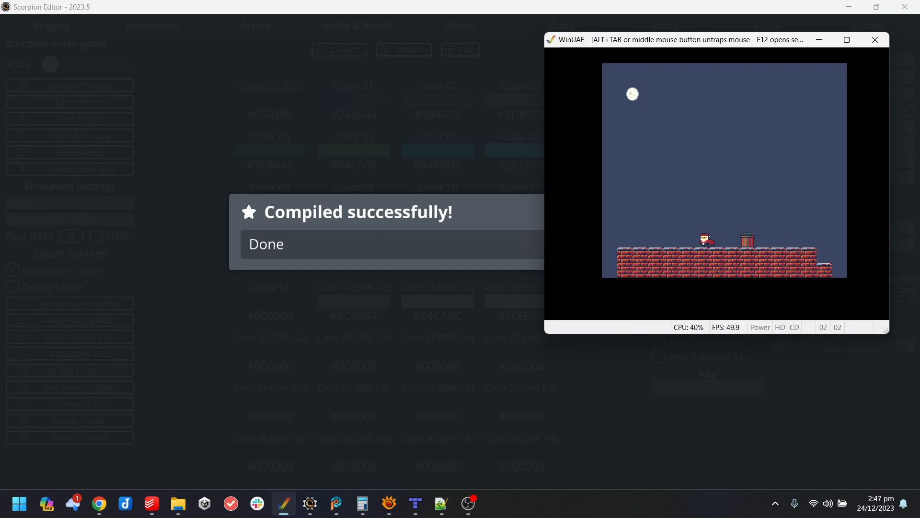
key("Right")
key("Left")
key("Right")
key("Right")
key("Up")
key("Right")
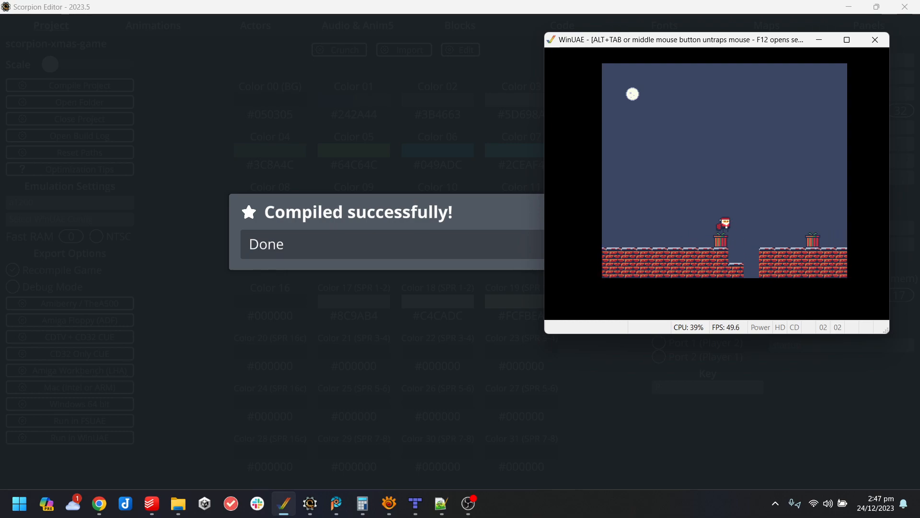
key("Right")
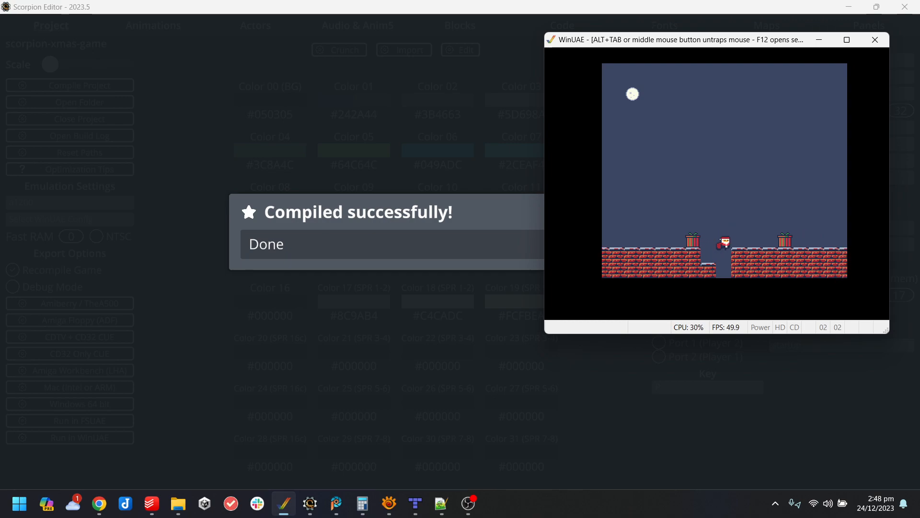
key("Right")
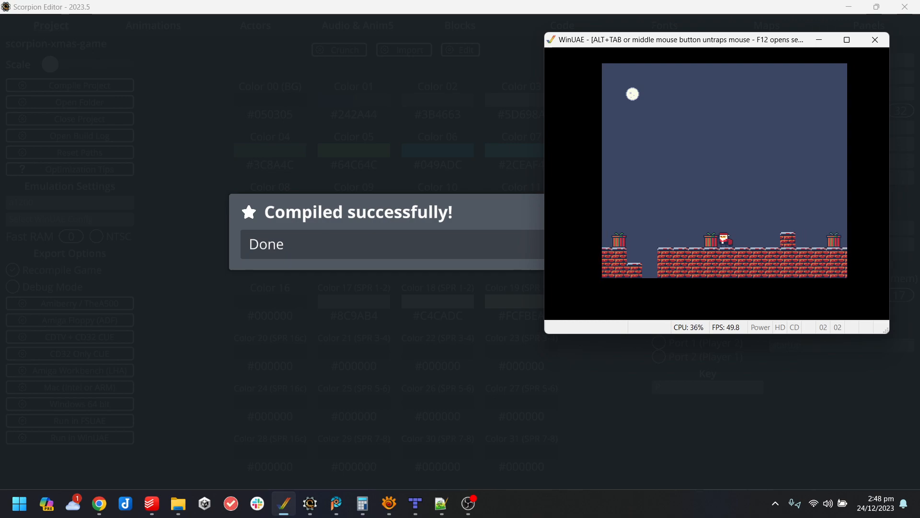
key("Left")
key("alt+F4")
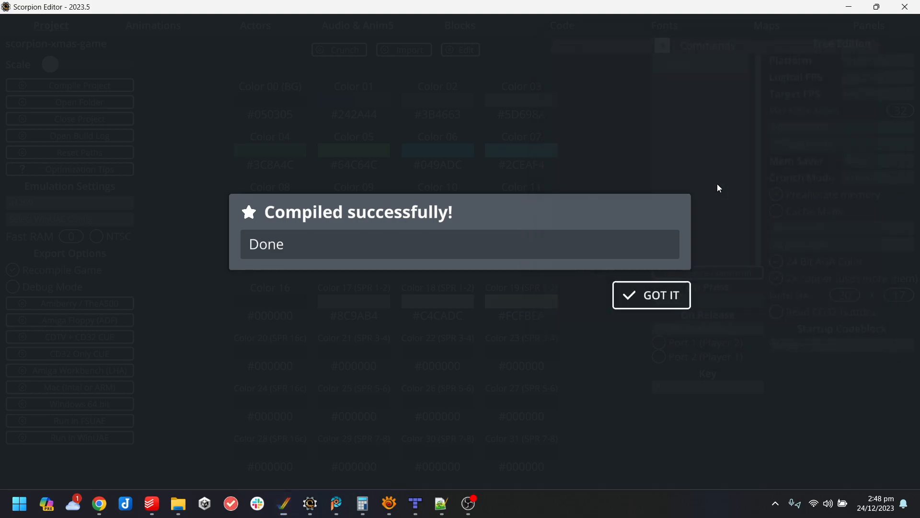
left_click(634, 304)
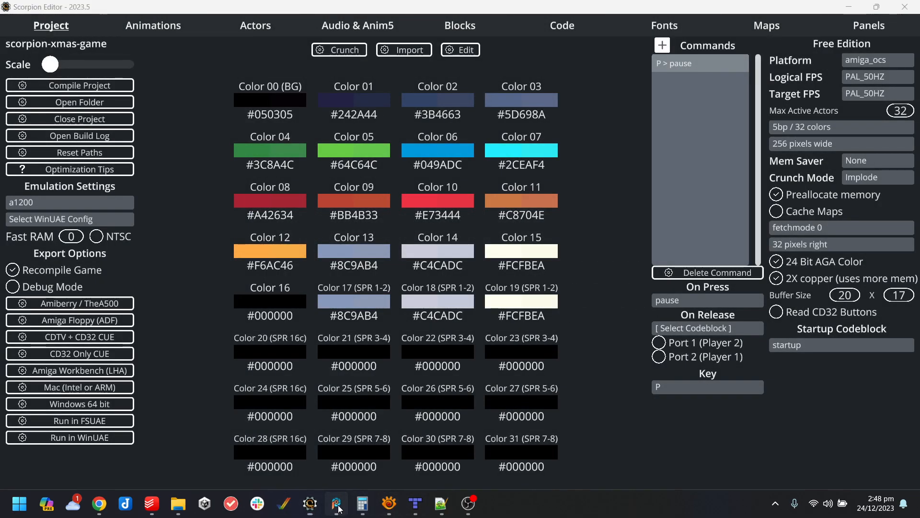
Switch to PaintShop Pro and open the recently used tileset.png from the maps folder.
left_click(337, 505)
left_click(12, 29)
mouse_move(75, 110)
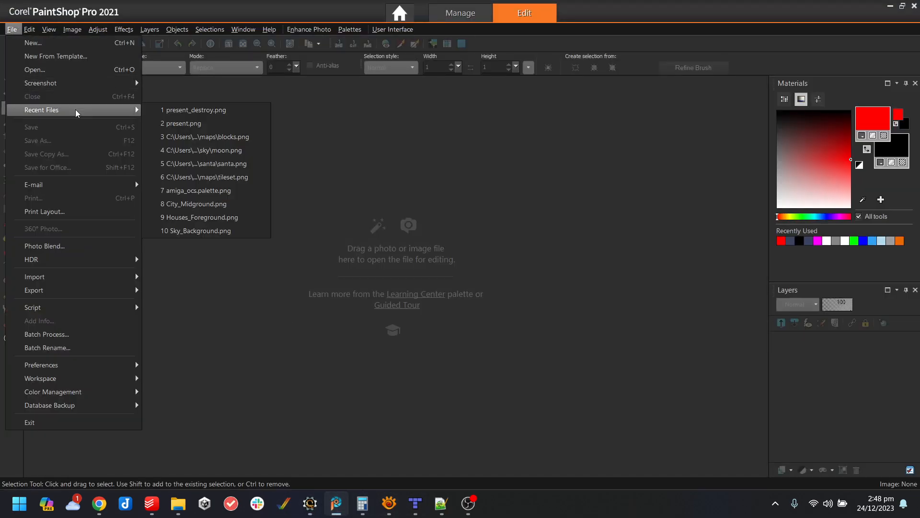
left_click(223, 177)
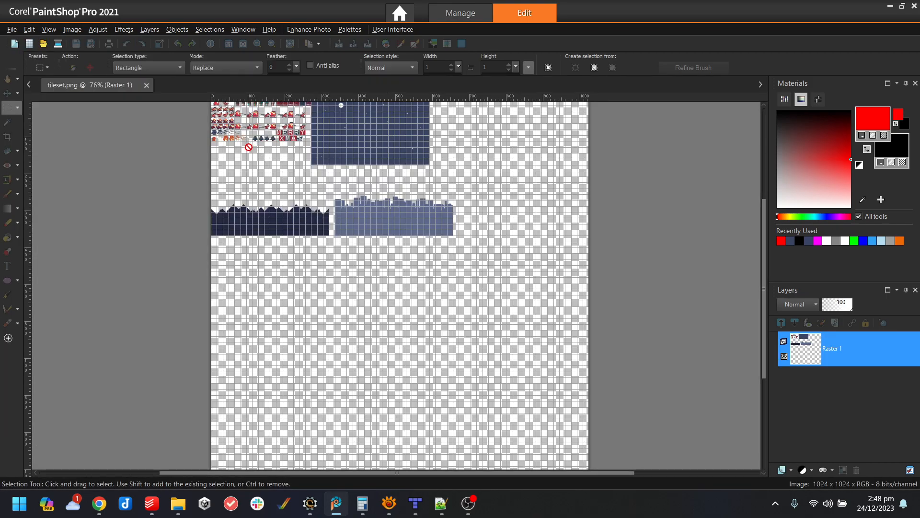
Copy a 48 x 16 px area with the third Santa sleigh and reindeer in the upper row into a new image.
scroll(217, 141, "up", 4)
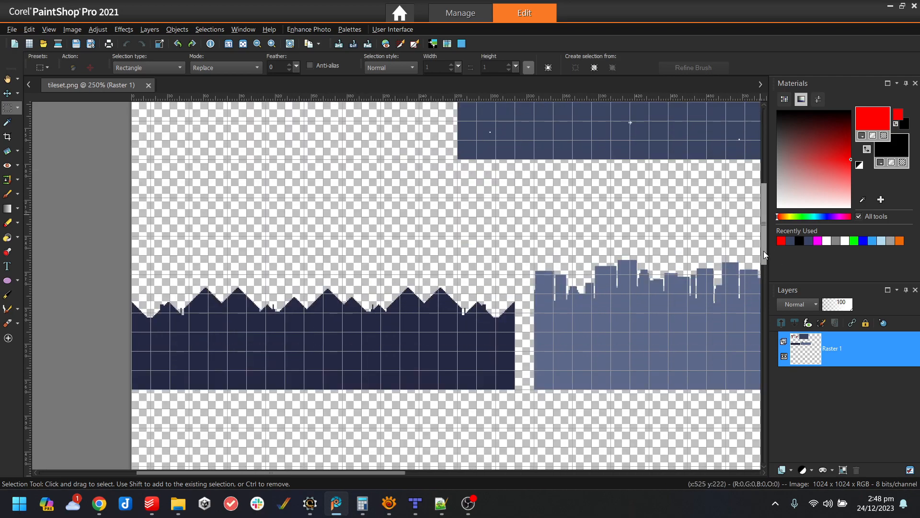
left_click_drag(764, 251, 763, 188)
scroll(204, 289, "up", 3)
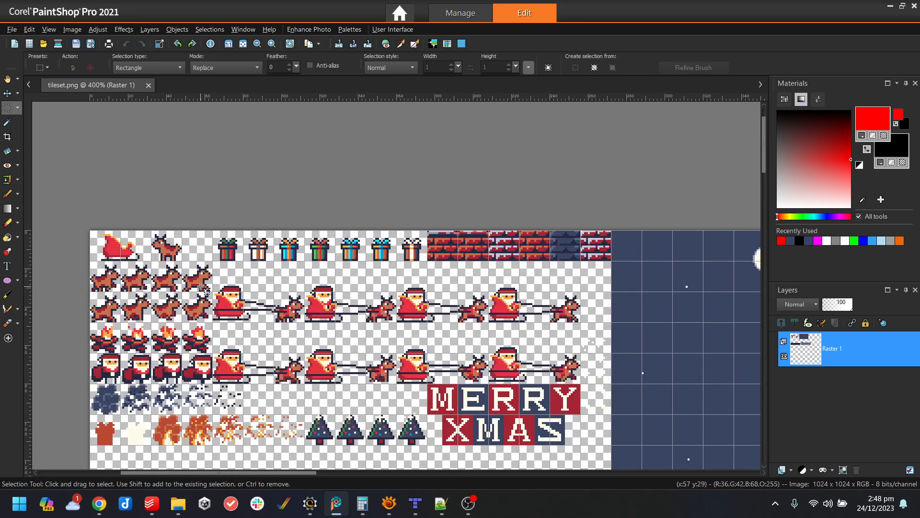
scroll(202, 288, "up", 1)
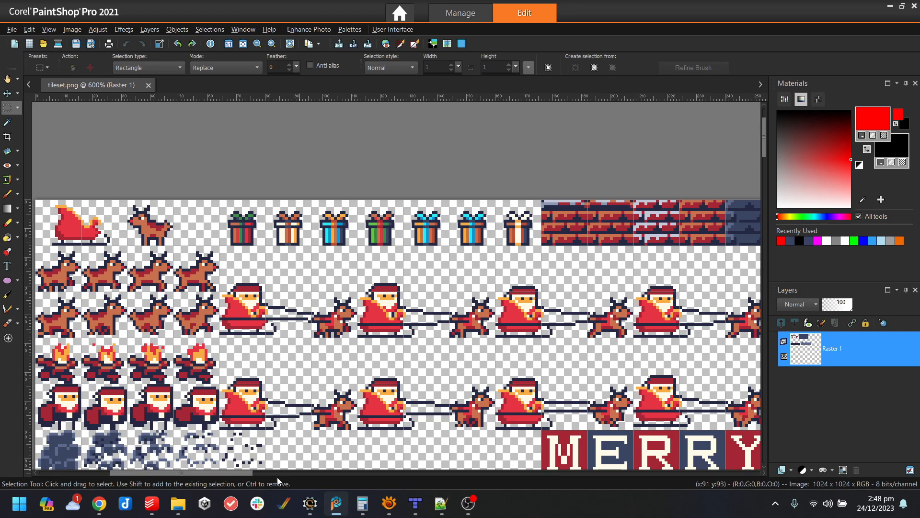
left_click_drag(237, 472, 276, 476)
left_click_drag(287, 245, 320, 259)
mouse_move(289, 292)
left_mouse_down()
mouse_move(371, 344)
mouse_move(426, 337)
left_mouse_up()
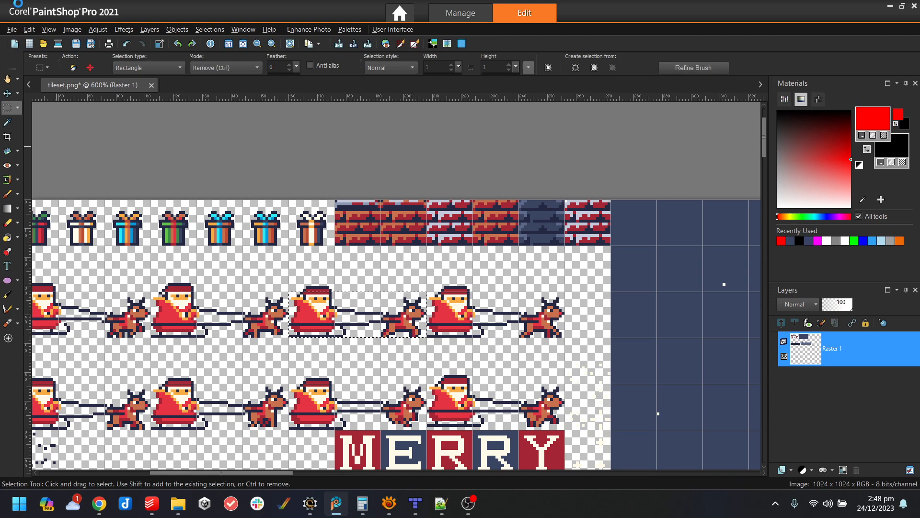
left_click(30, 29)
left_click(94, 155)
scroll(387, 278, "up", 4)
scroll(388, 278, "up", 2)
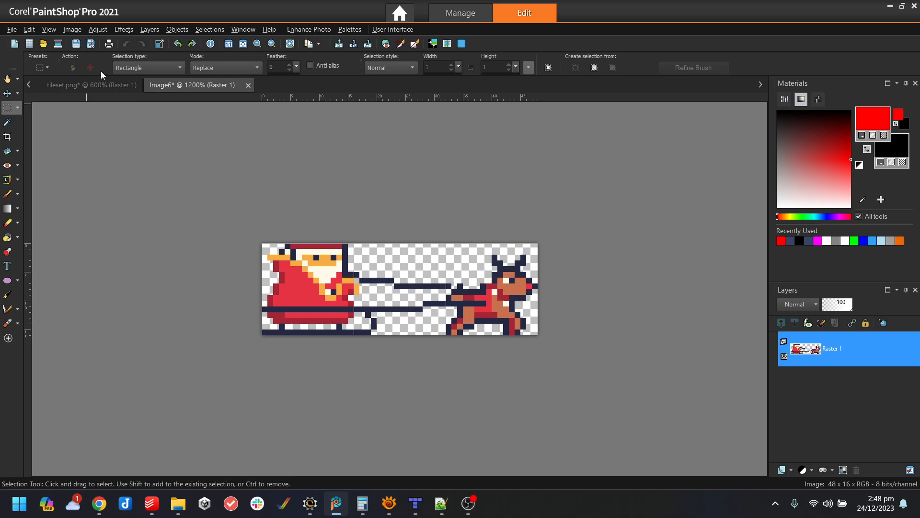
Copy the empty sleigh and standing reindeer from the start of the tileset's first row into a new 48 x 16 px image.
left_click(99, 86)
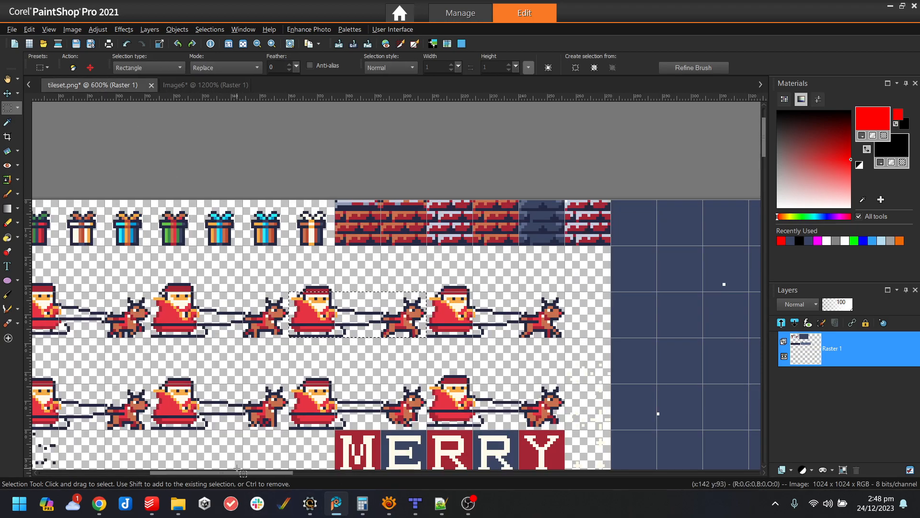
left_click_drag(197, 474, 134, 477)
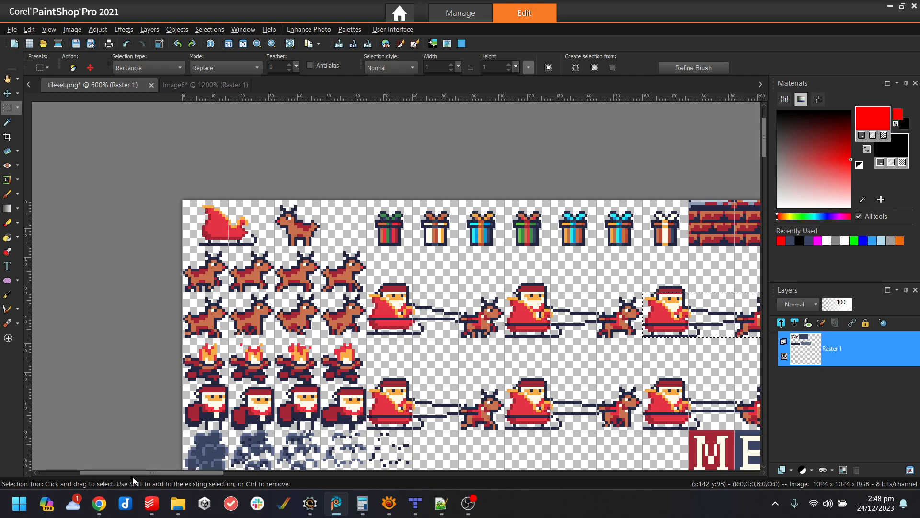
left_click(198, 85)
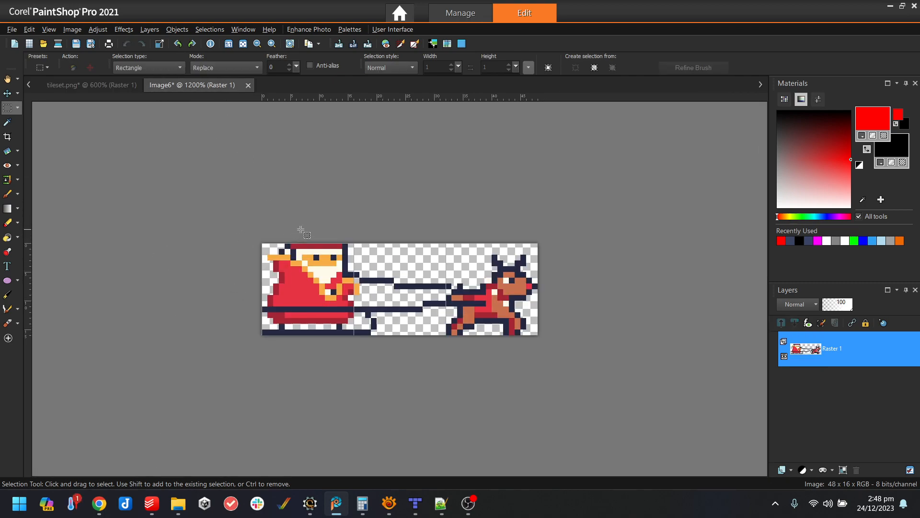
scroll(303, 236, "up", 3)
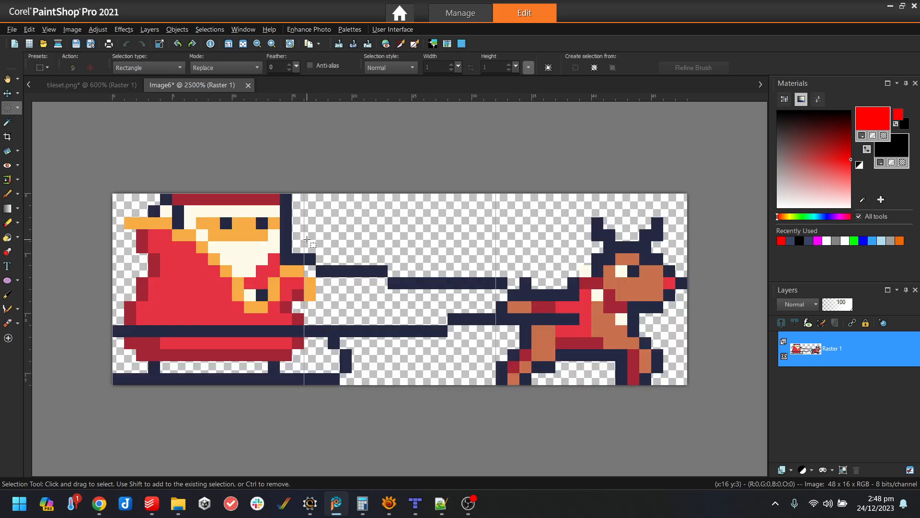
left_click(102, 90)
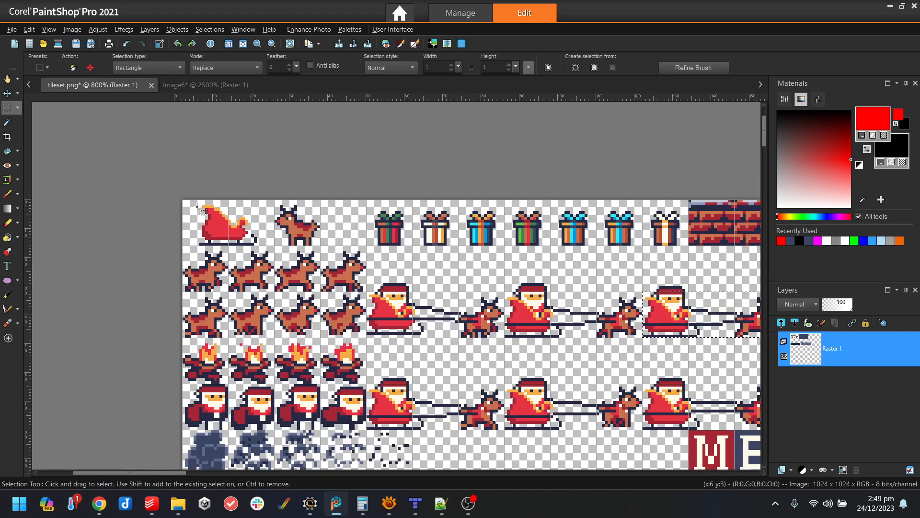
scroll(195, 204, "up", 3)
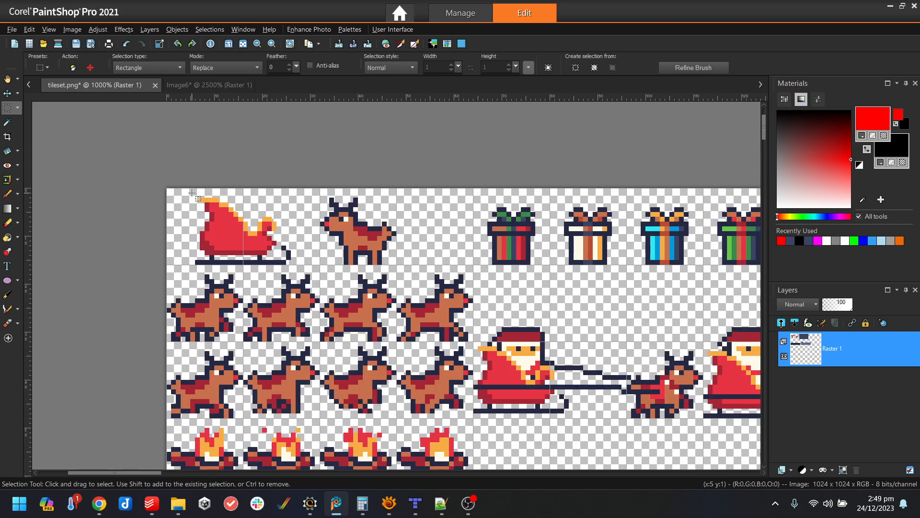
left_click_drag(168, 189, 393, 263)
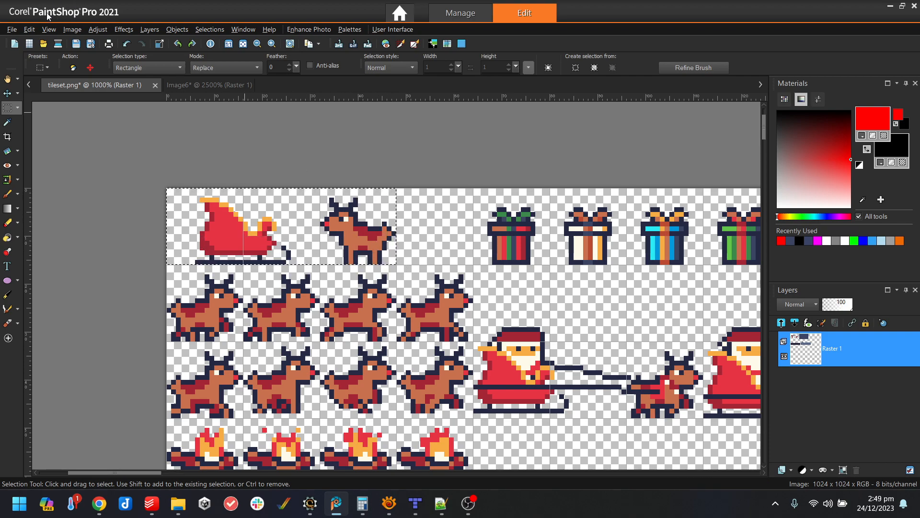
left_click(30, 29)
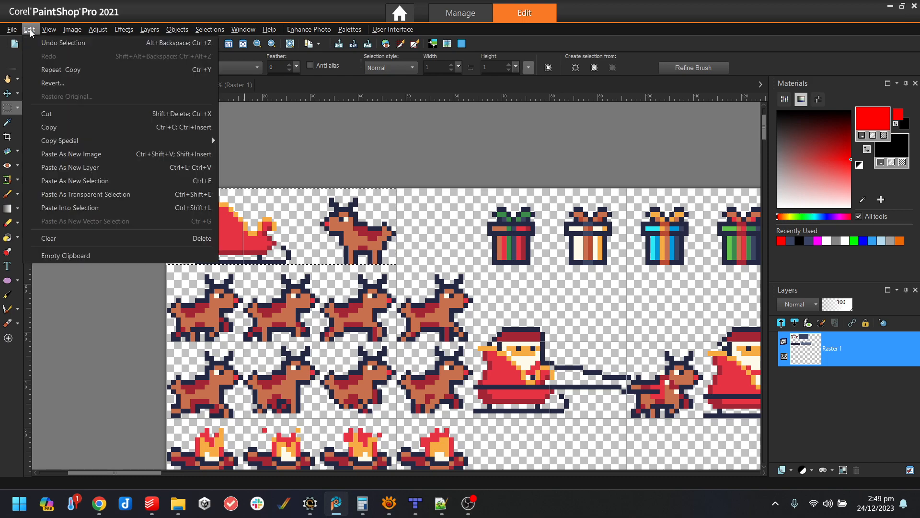
left_click(119, 155)
scroll(402, 288, "up", 5)
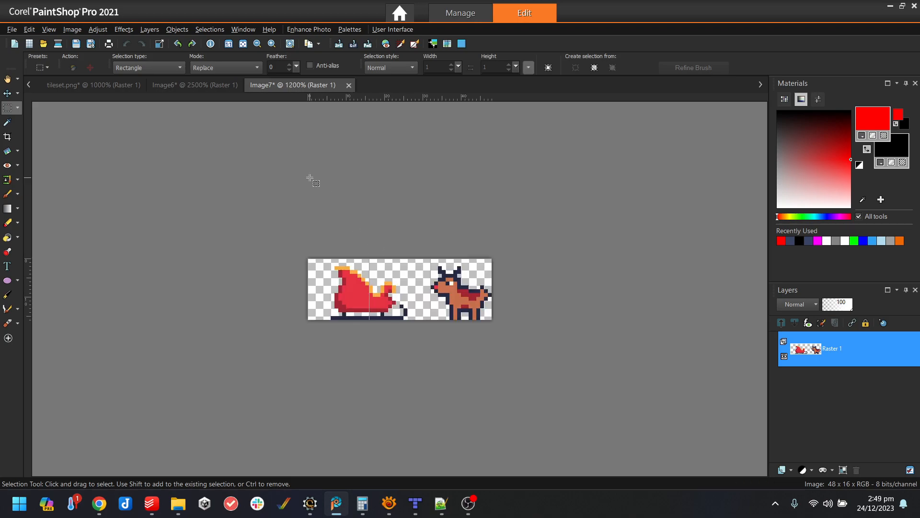
scroll(318, 189, "up", 2)
Close the Image6 document with the Santa sleigh without saving it.
left_click(205, 85)
key("ctrl+F4")
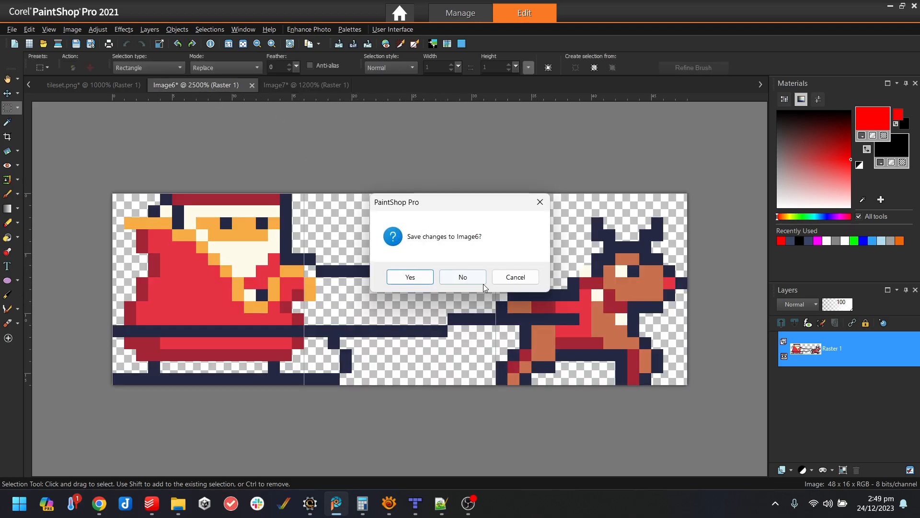
left_click(472, 277)
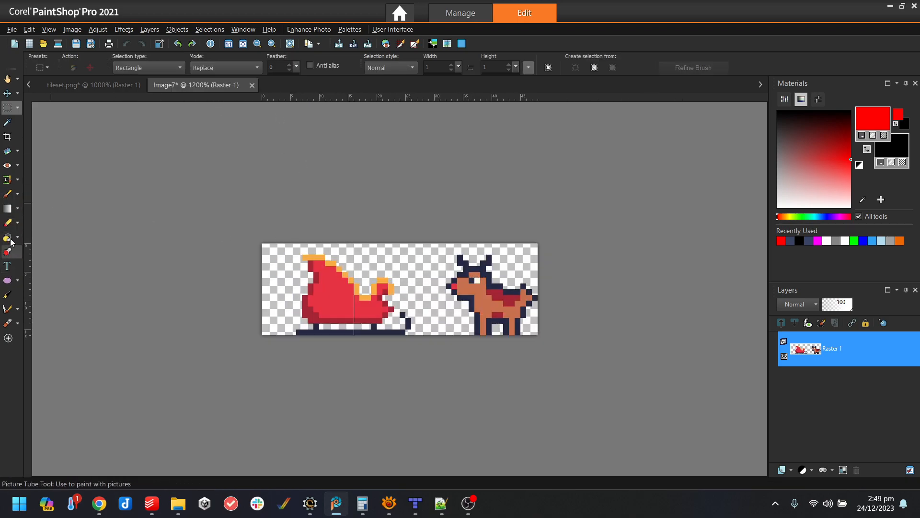
Crop the empty sleigh and reindeer image to 48 x 14 px, trimming the two pixel rows above the sprites.
left_click(7, 137)
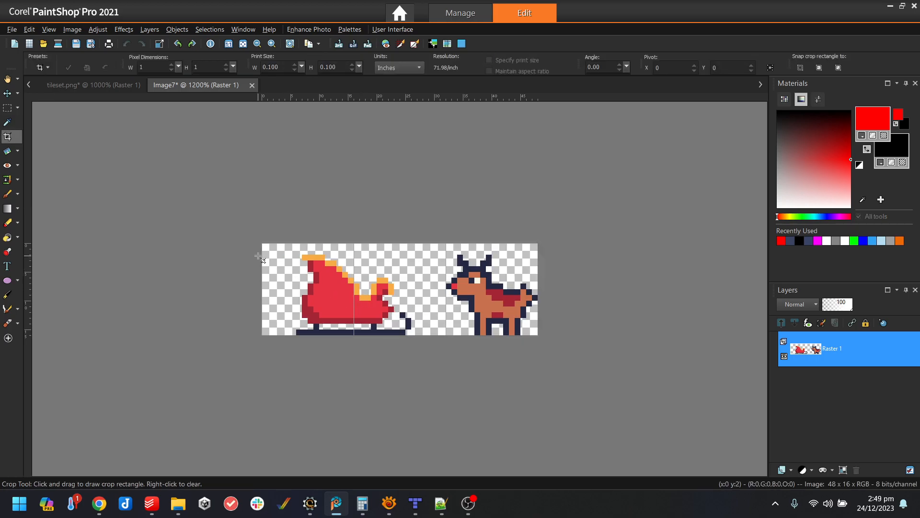
left_click_drag(260, 258, 684, 452)
double_click(561, 359)
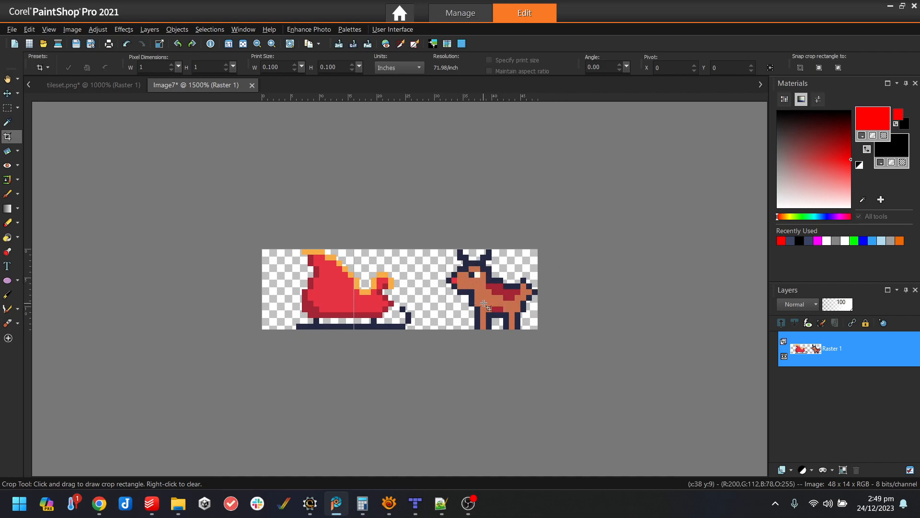
scroll(484, 304, "up", 1)
Start saving the cropped sleigh and reindeer image under a new name and create a rudolph folder inside the animations folder.
key("F12")
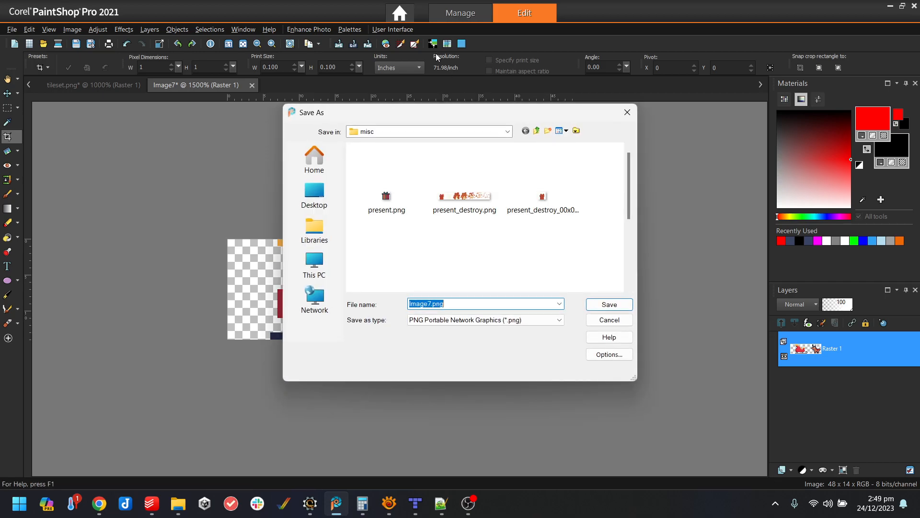
scroll(503, 175, "down", 2)
left_click(537, 131)
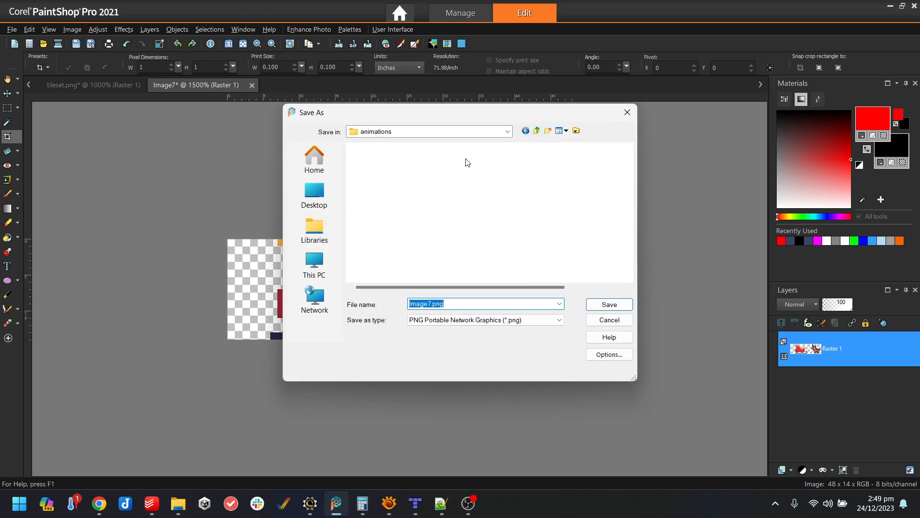
right_click(393, 249)
mouse_move(502, 464)
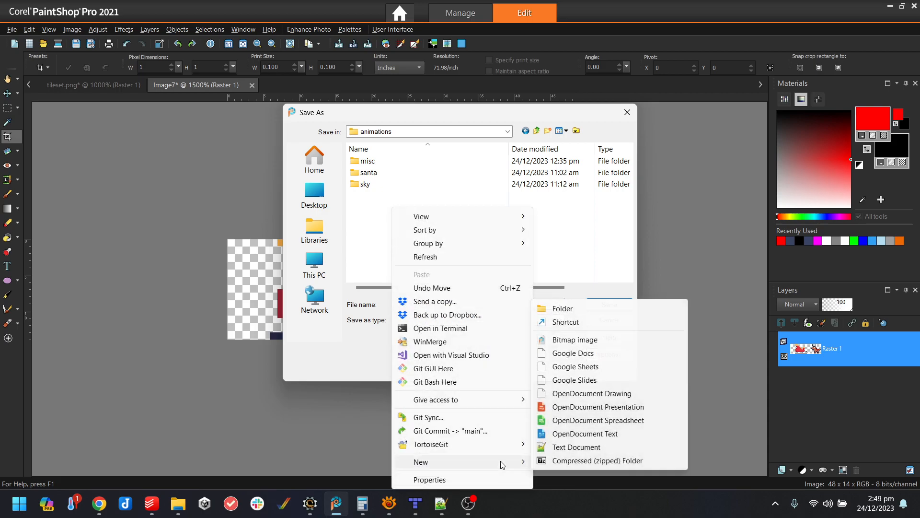
left_click(578, 308)
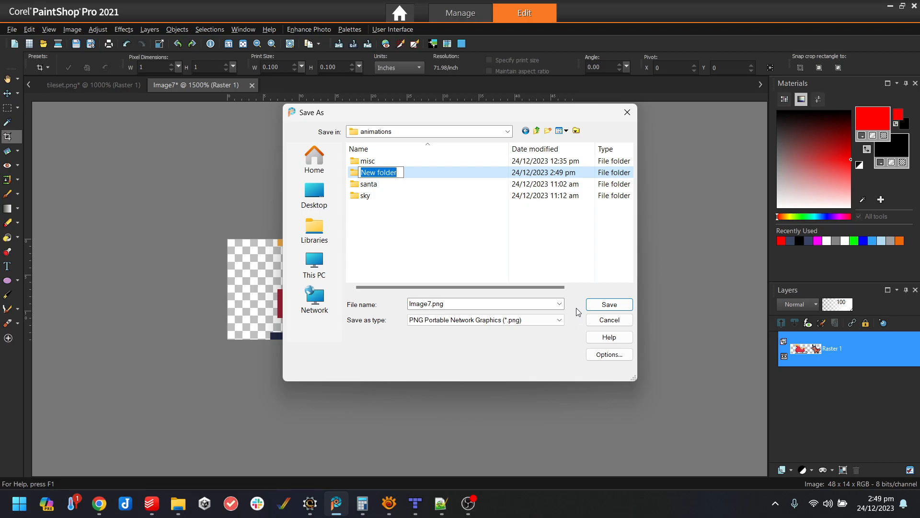
type("rudolph")
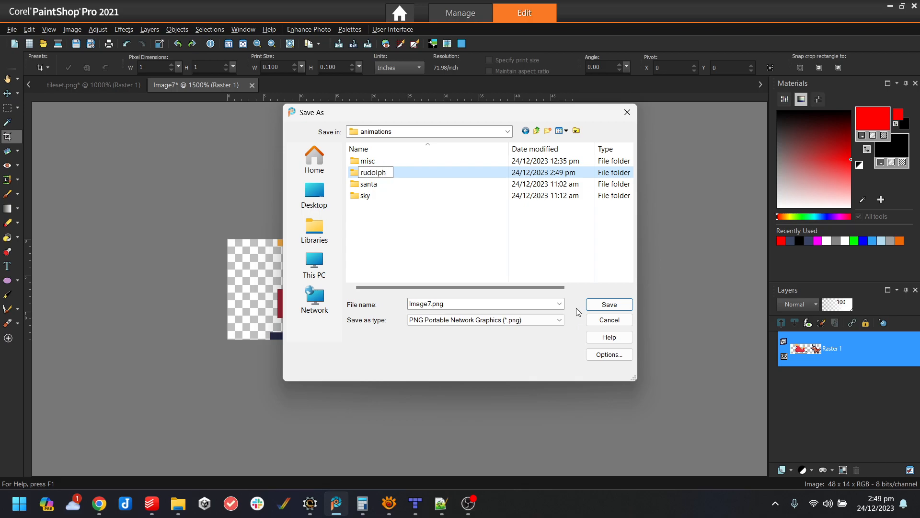
key("Return")
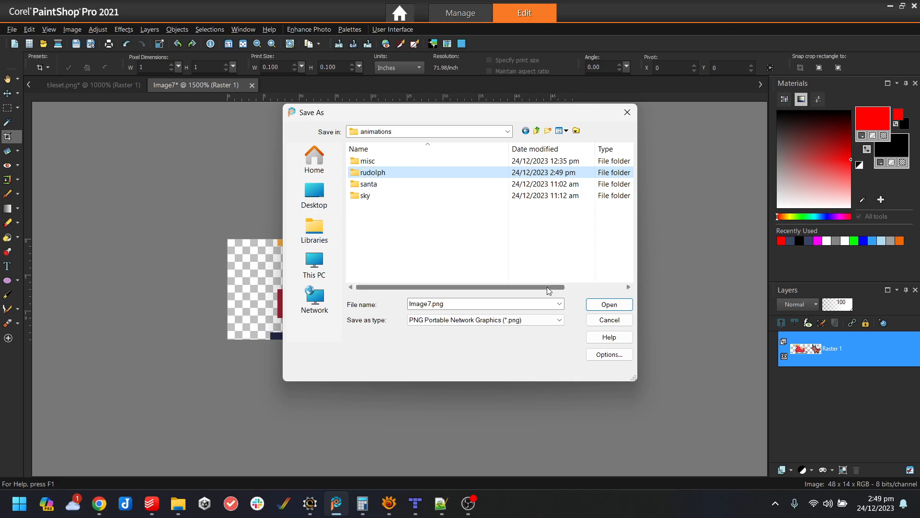
Save the sleigh and reindeer image as exit_level.png in the rudolph folder.
double_click(367, 174)
left_click(445, 301)
left_click(430, 304)
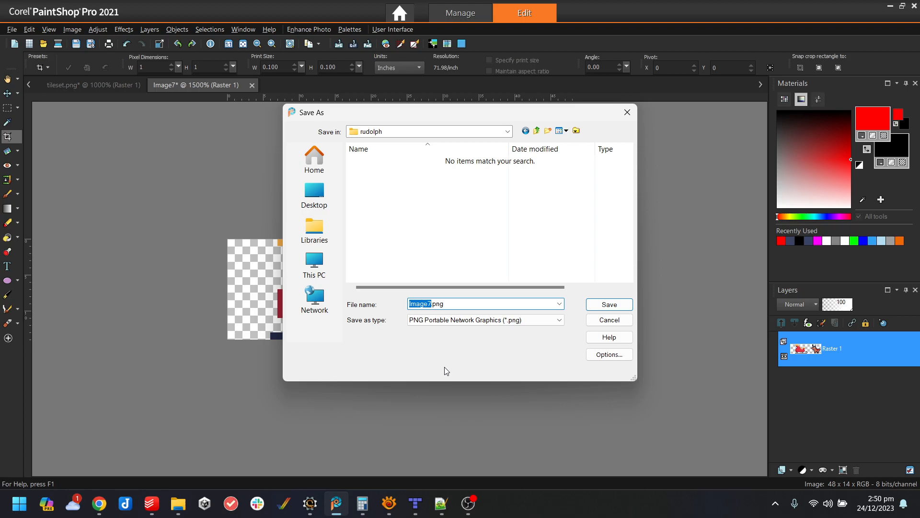
key("BackSpace")
type("exit_level")
key("Return")
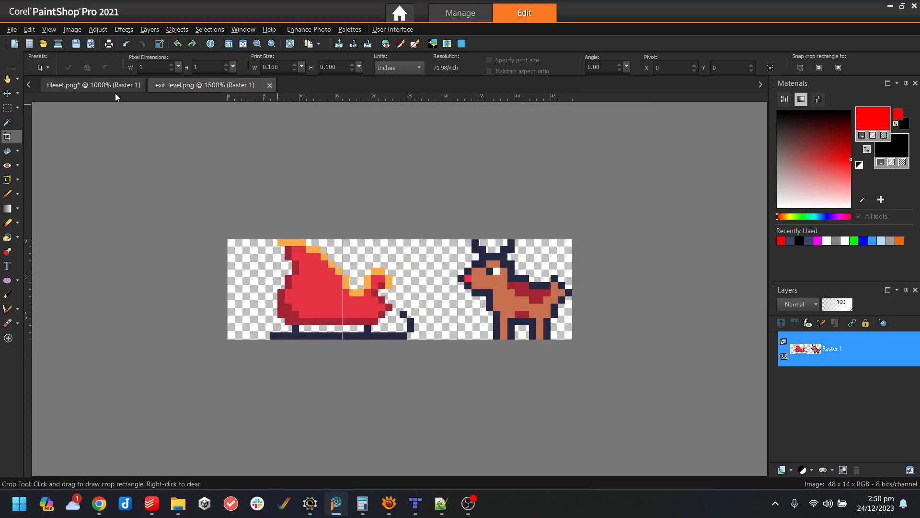
Crop exit_level.png to 42 x 14 px, trimming the empty columns in front of the sleigh's runner, and save it.
left_click_drag(263, 239, 740, 475)
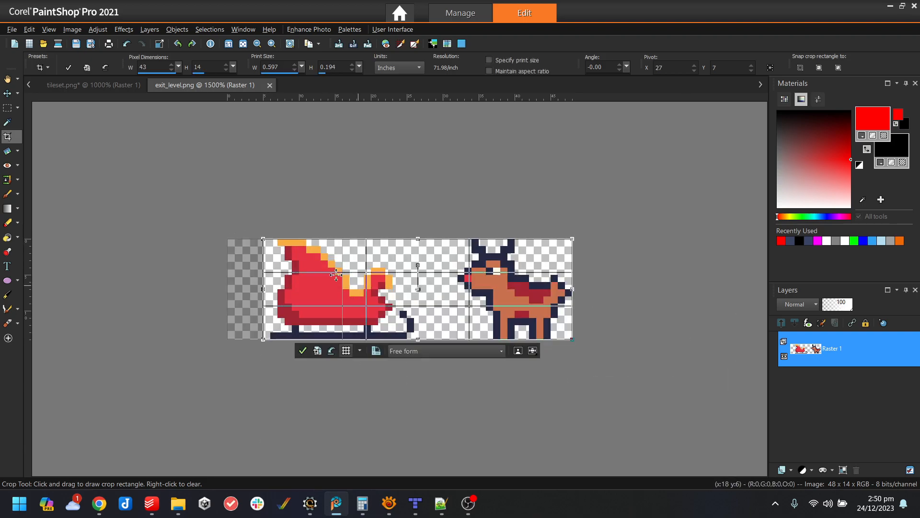
left_click_drag(263, 286, 282, 288)
double_click(408, 280)
left_click(75, 47)
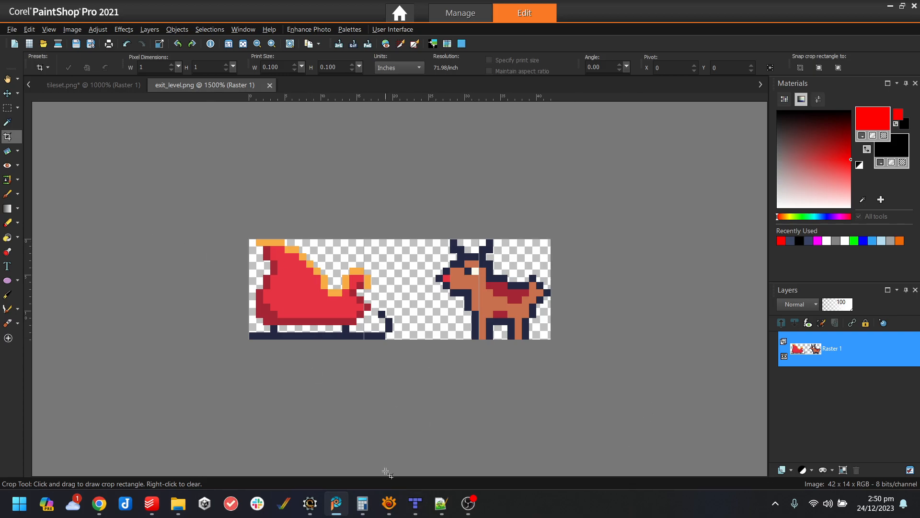
Switch to Scorpion Editor and start a new animation strip in the project's animations folder.
left_click(310, 503)
left_click(132, 36)
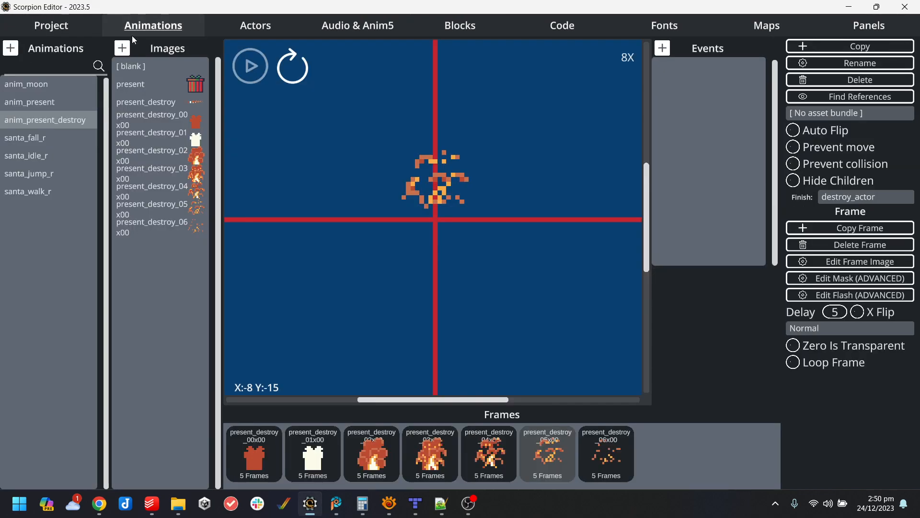
left_click(10, 48)
double_click(382, 144)
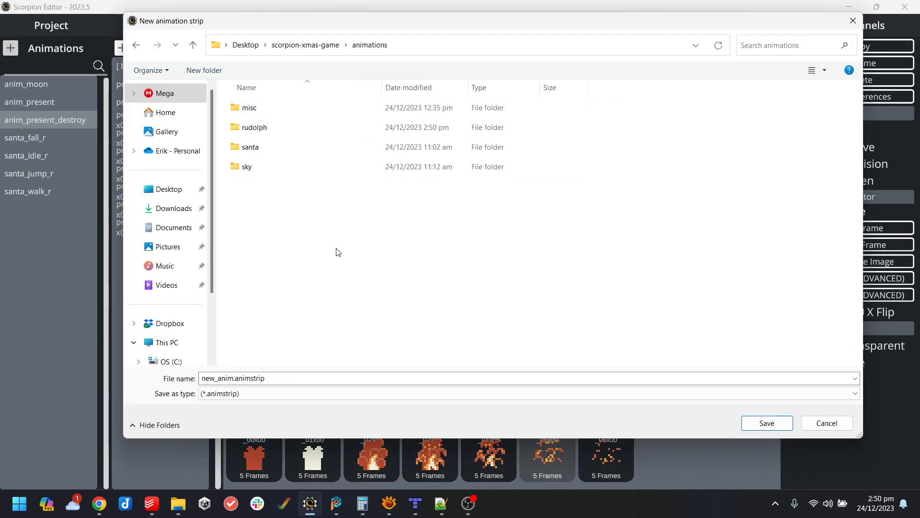
Switch back to PaintShop Pro, move the reindeer in exit_level.png about 10 px left against the sleigh, and deselect it.
left_click(415, 512)
left_click(415, 512)
mouse_move(389, 514)
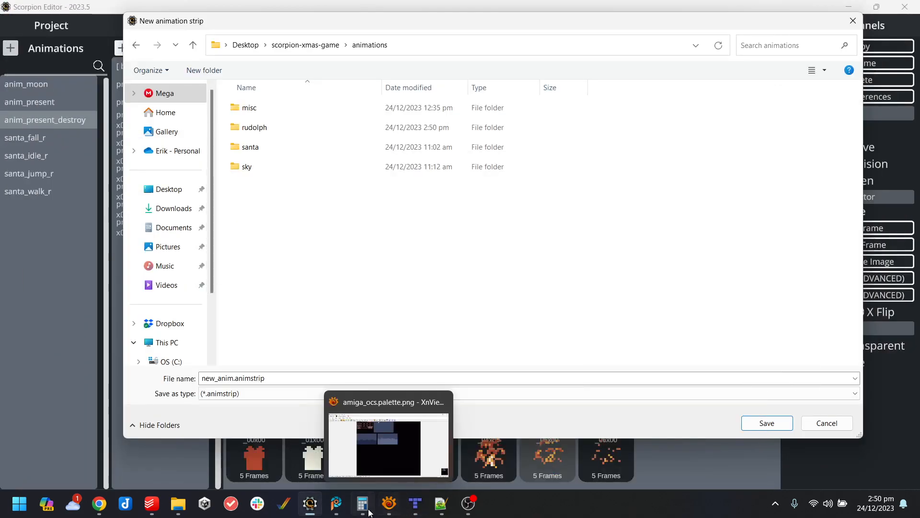
mouse_move(336, 508)
left_click(379, 422)
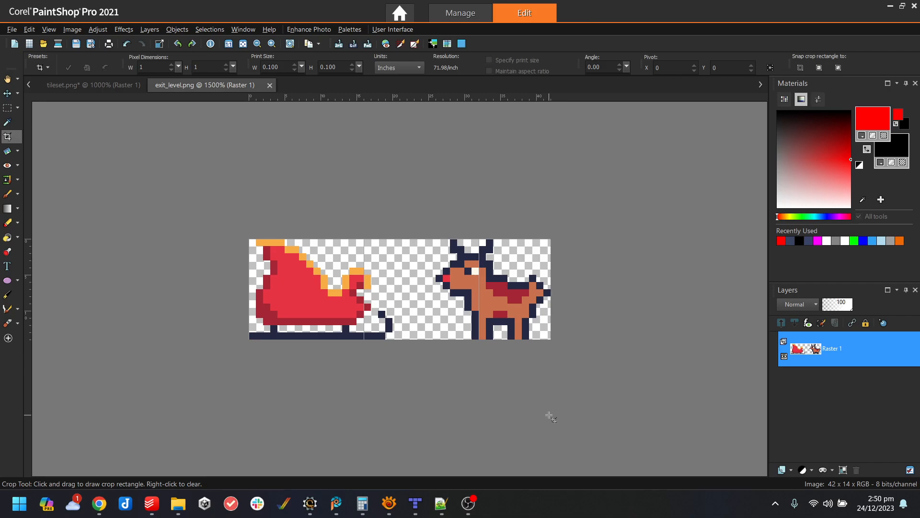
left_click(7, 107)
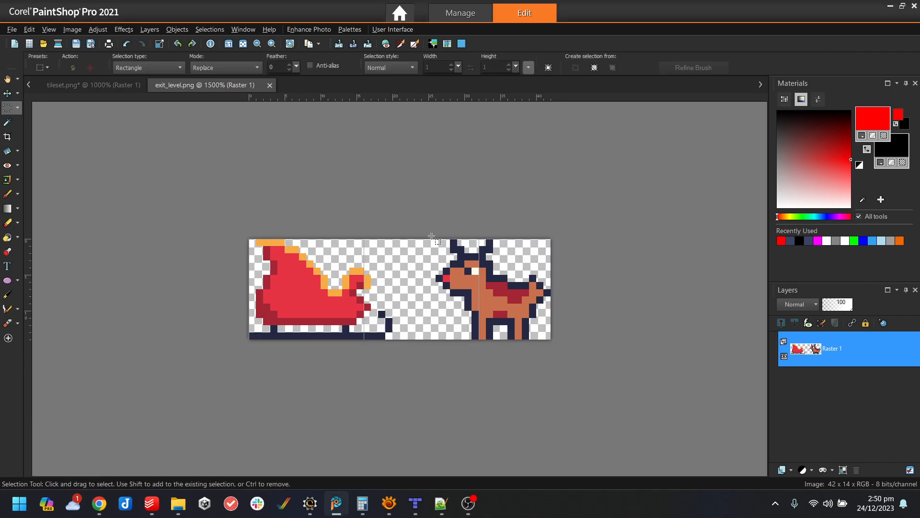
left_click_drag(434, 236, 628, 400)
scroll(586, 362, "up", 2)
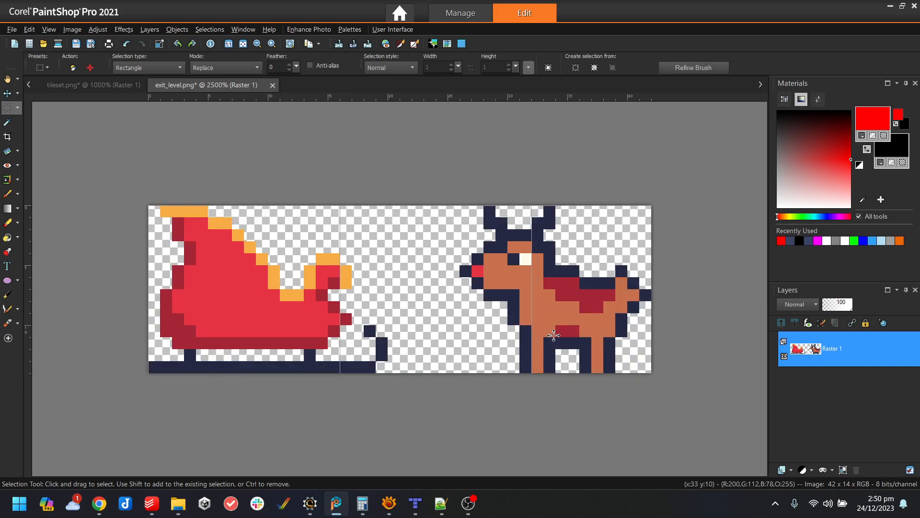
left_click_drag(578, 306, 456, 303)
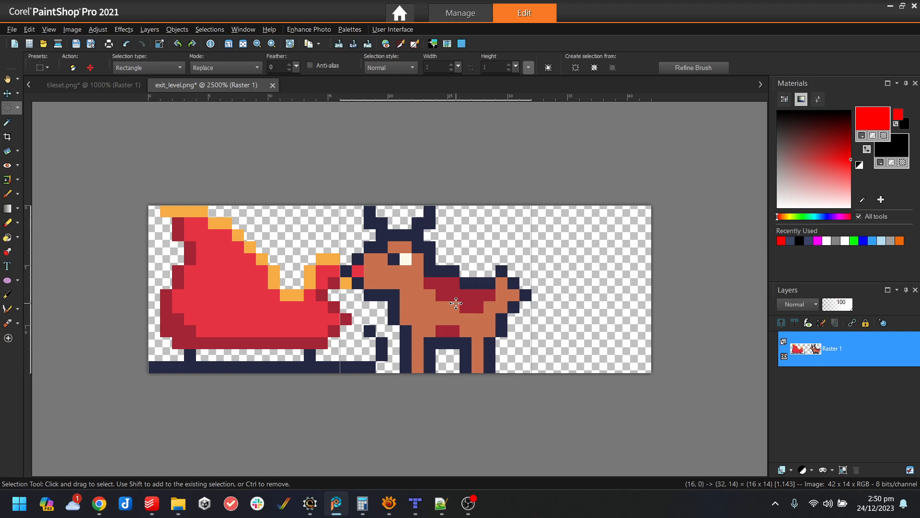
left_click_drag(456, 303, 456, 303)
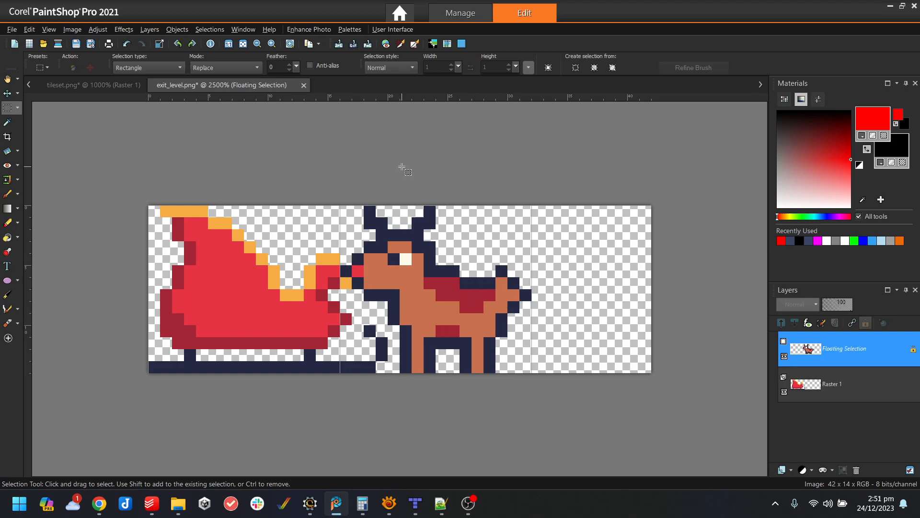
left_click(206, 28)
left_click(232, 60)
Crop exit_level.png to 32 x 14 px, trimming the empty columns behind the reindeer.
left_click(7, 139)
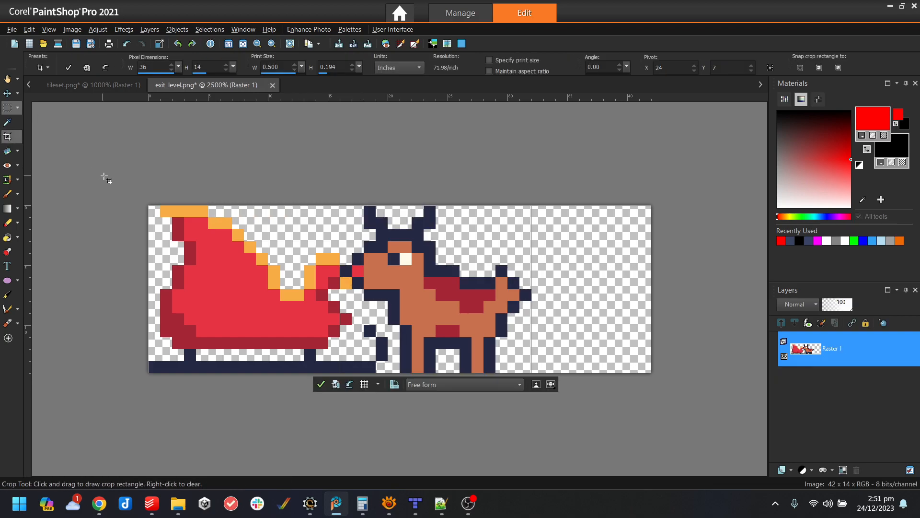
mouse_move(149, 205)
left_mouse_down()
mouse_move(524, 473)
mouse_move(532, 451)
mouse_move(210, 399)
mouse_move(535, 427)
mouse_move(531, 374)
left_mouse_up()
double_click(470, 299)
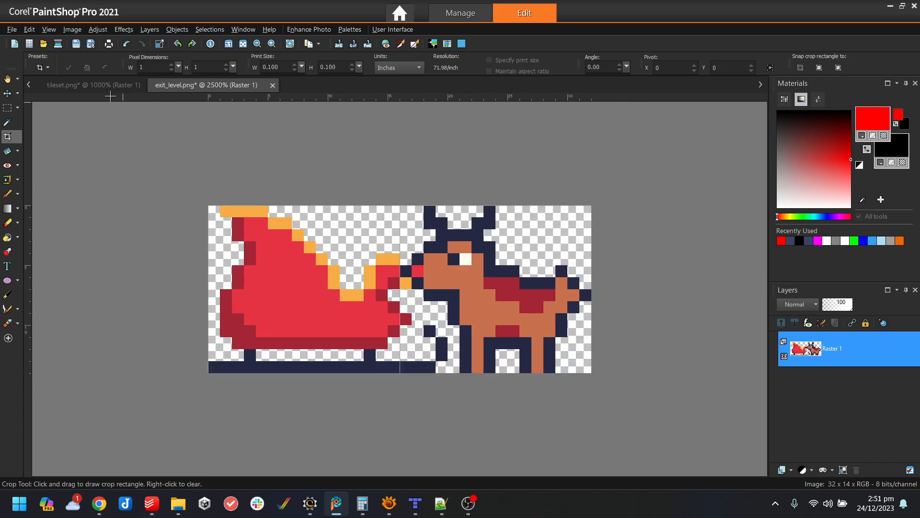
Copy the cropped sleigh and reindeer into tileset.png as a floating selection.
left_click(91, 85)
scroll(296, 184, "down", 4)
left_click(226, 31)
left_click(230, 56)
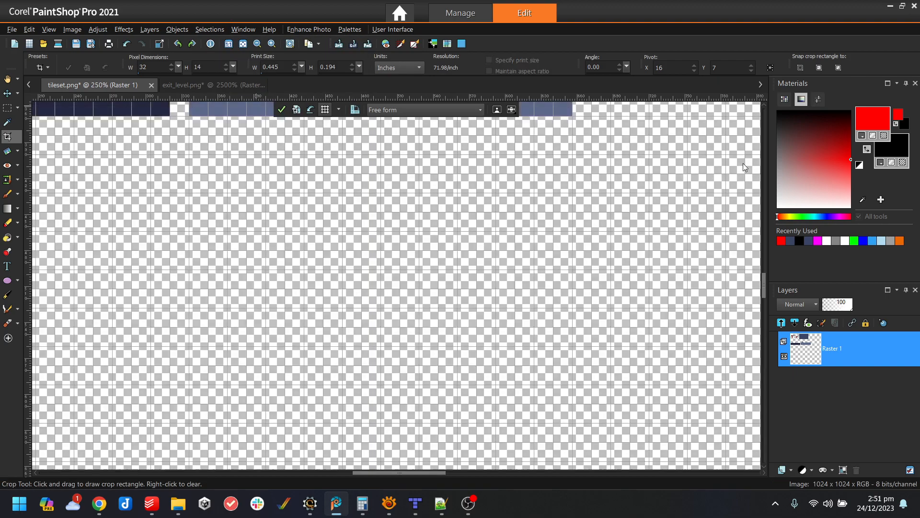
left_click(764, 165)
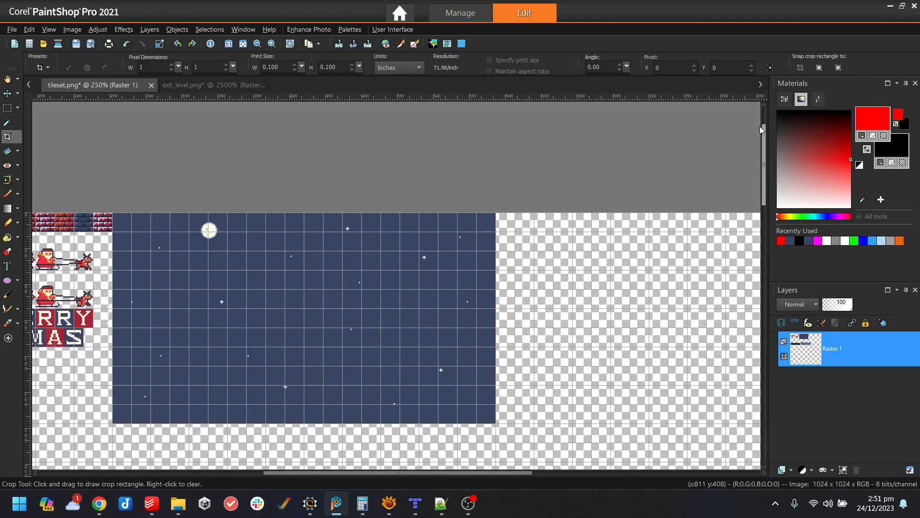
left_click_drag(760, 127, 760, 124)
left_click_drag(464, 470, 120, 472)
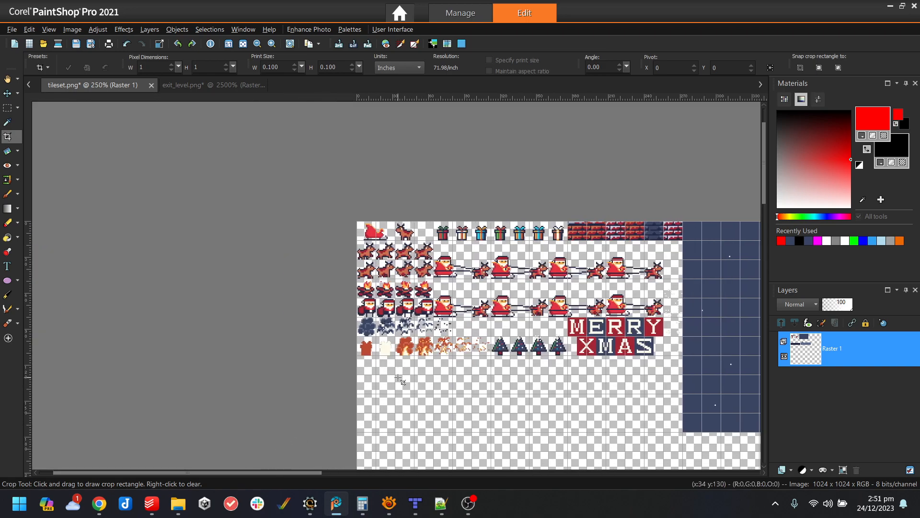
key("ctrl+e")
left_click(313, 290)
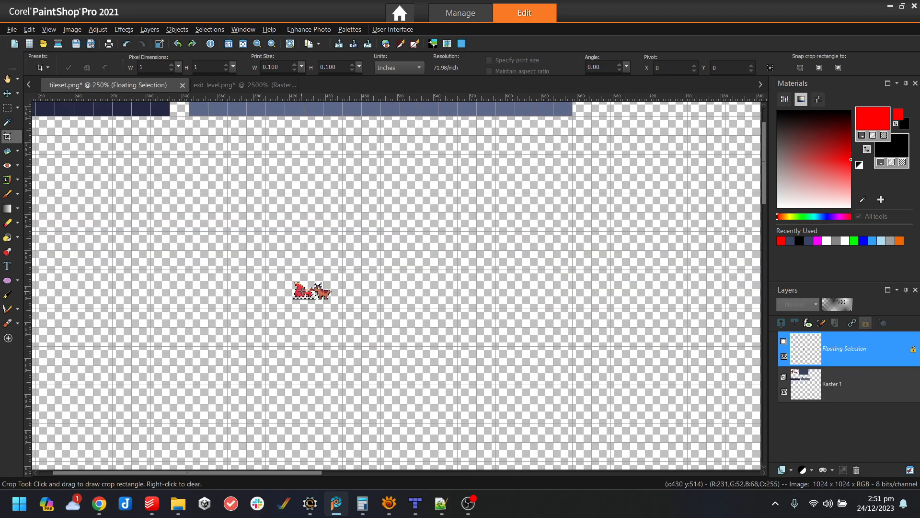
Move the pasted sleigh and reindeer from the middle of the tileset up to the empty area below the sprite rows.
key("m")
left_click_drag(312, 290, 176, 127)
left_click_drag(763, 175, 742, 241)
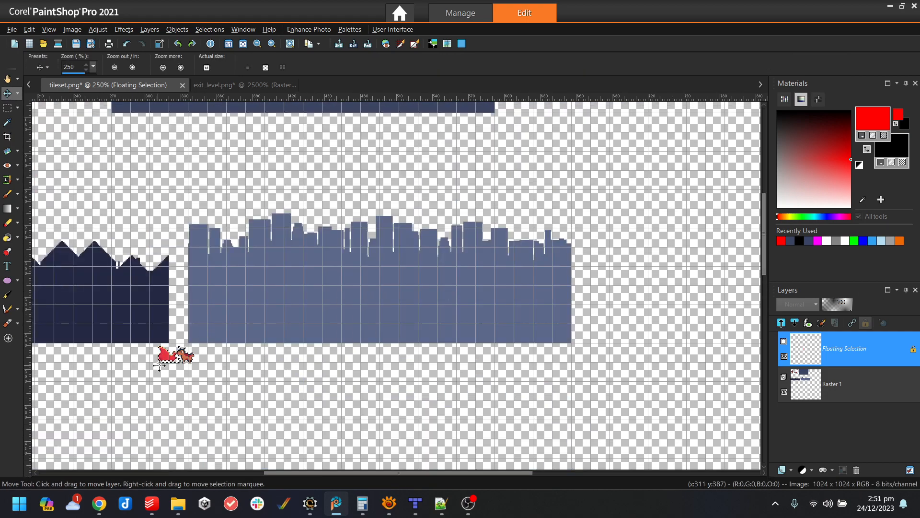
left_click_drag(155, 366, 98, 186)
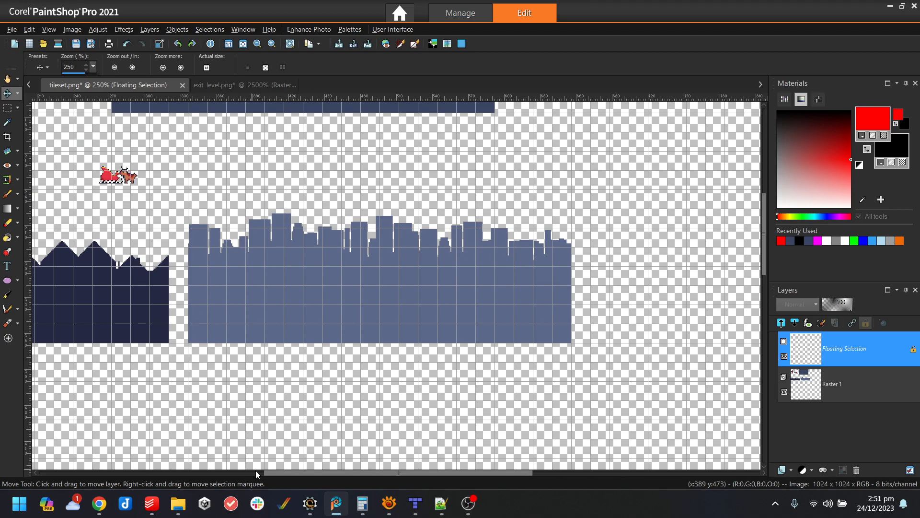
left_click_drag(278, 475, 117, 470)
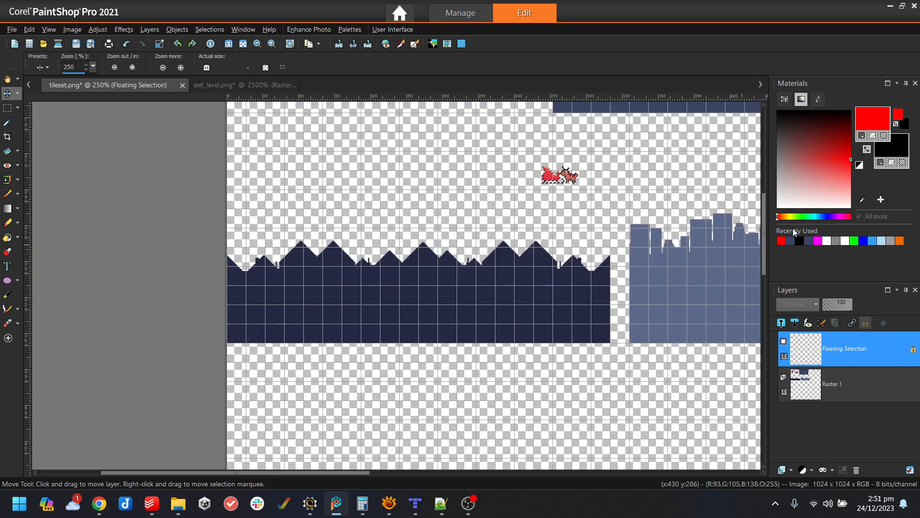
left_click_drag(763, 223, 761, 183)
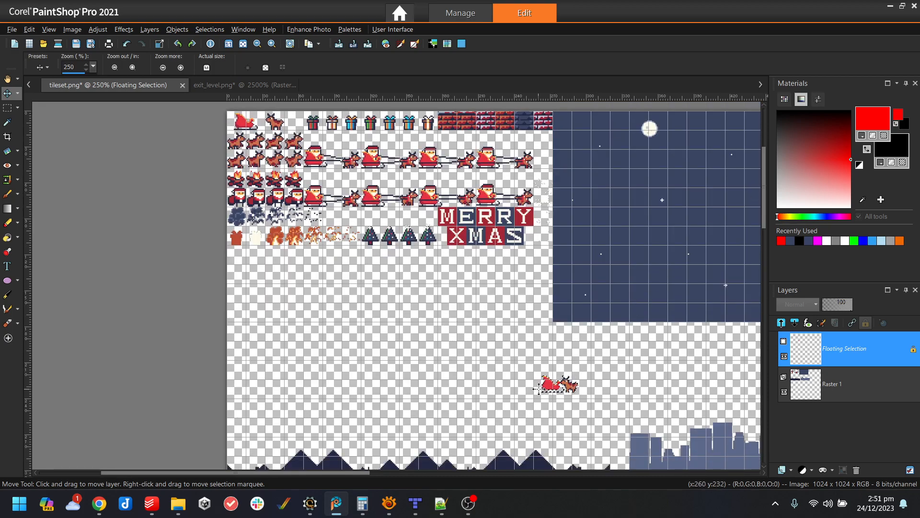
left_click_drag(537, 389, 513, 373)
left_click_drag(326, 288, 326, 288)
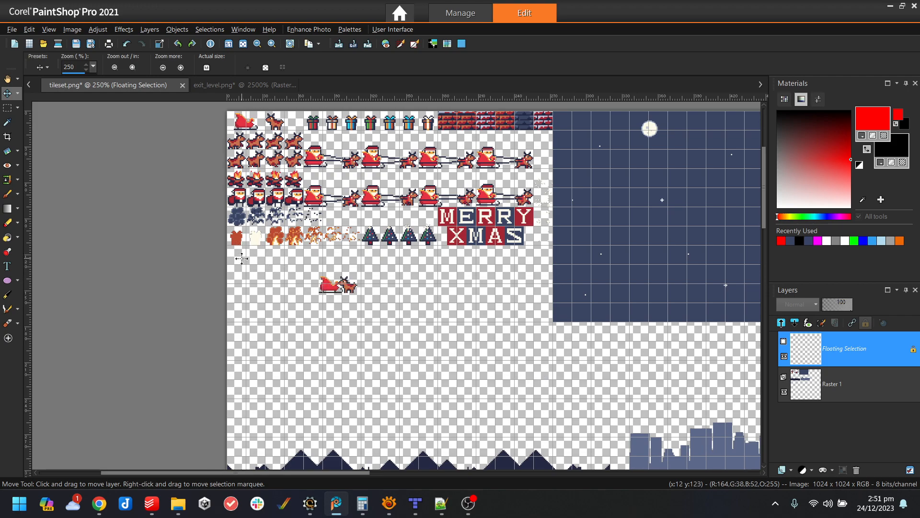
Align the sleigh and reindeer with the tileset's left edge in the row directly below the present destruction frames, and deselect them.
scroll(242, 258, "up", 5)
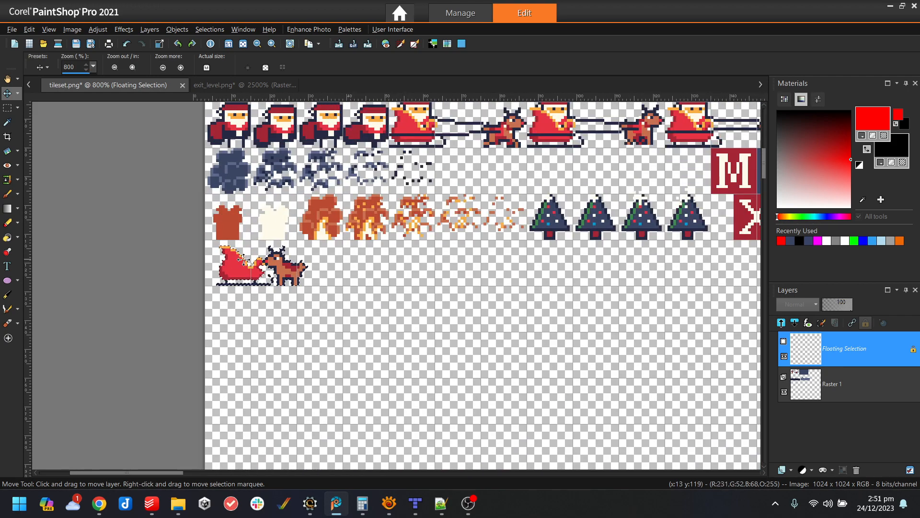
scroll(241, 258, "up", 1)
left_click_drag(234, 267, 227, 249)
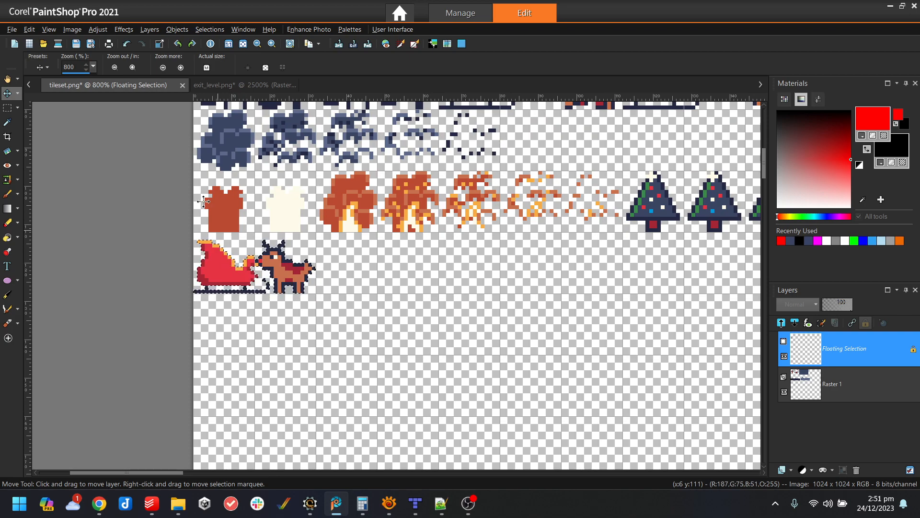
left_click(210, 29)
left_click(228, 58)
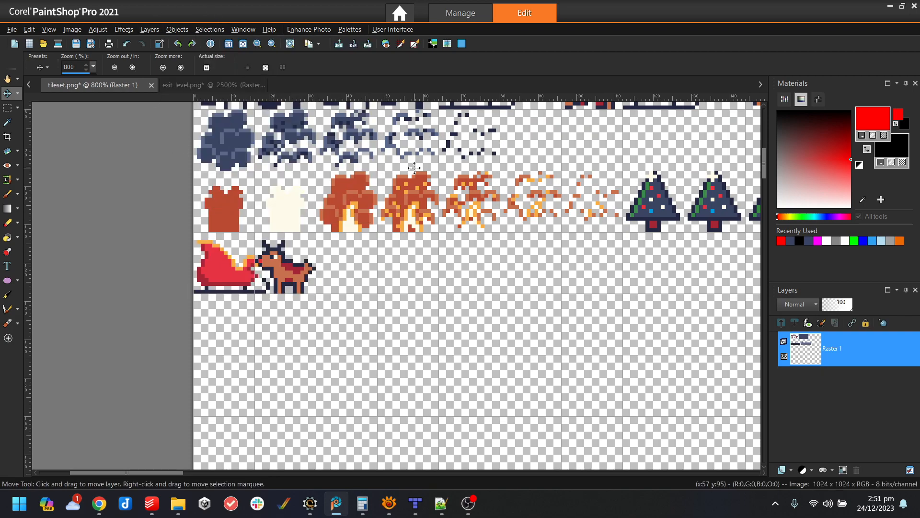
Save tileset.png with the added sleigh and reindeer sprite.
left_click_drag(765, 167, 768, 217)
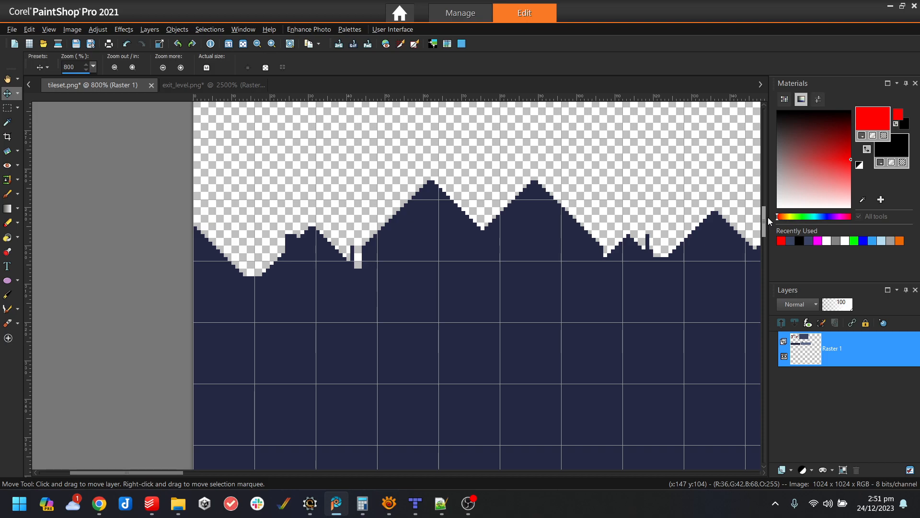
left_click_drag(768, 217, 765, 163)
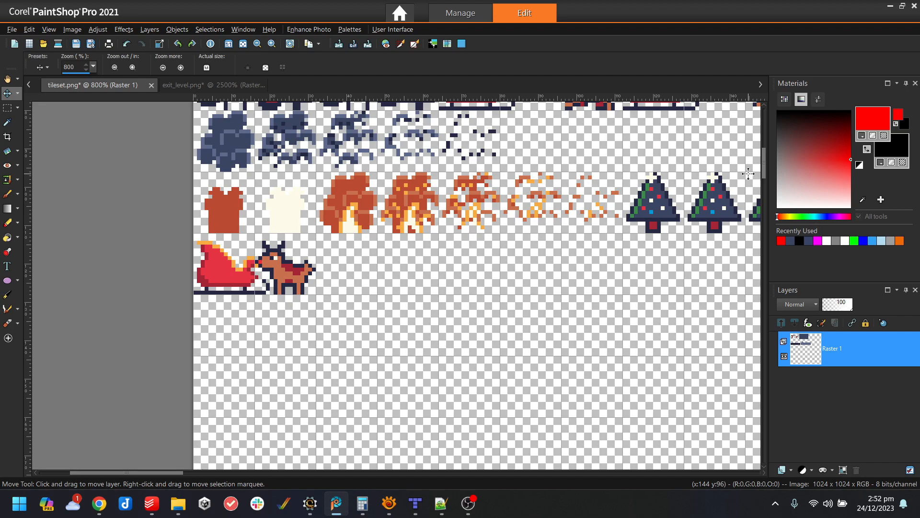
left_click(76, 44)
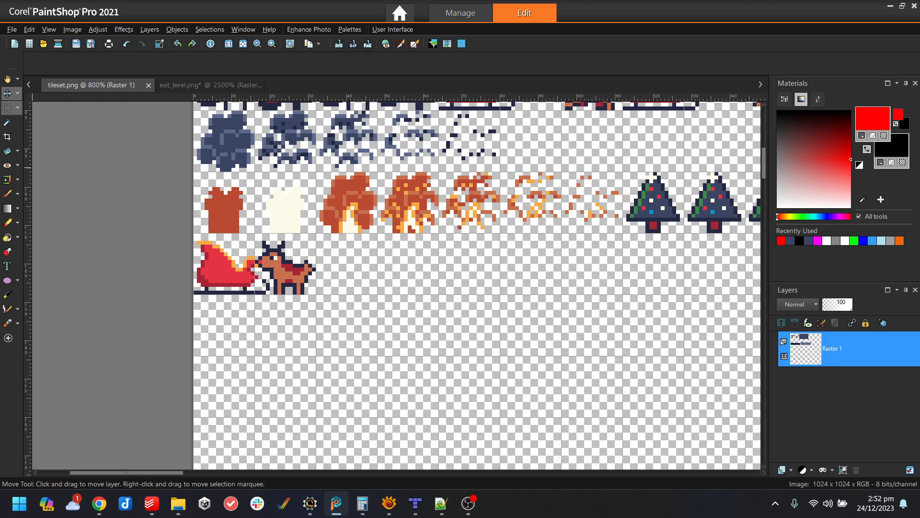
Select the sleigh and reindeer in the tileset and open blocks.png from the recent files.
left_click(8, 107)
mouse_move(165, 233)
left_mouse_down()
mouse_move(318, 303)
mouse_move(317, 294)
left_mouse_up()
left_click(11, 29)
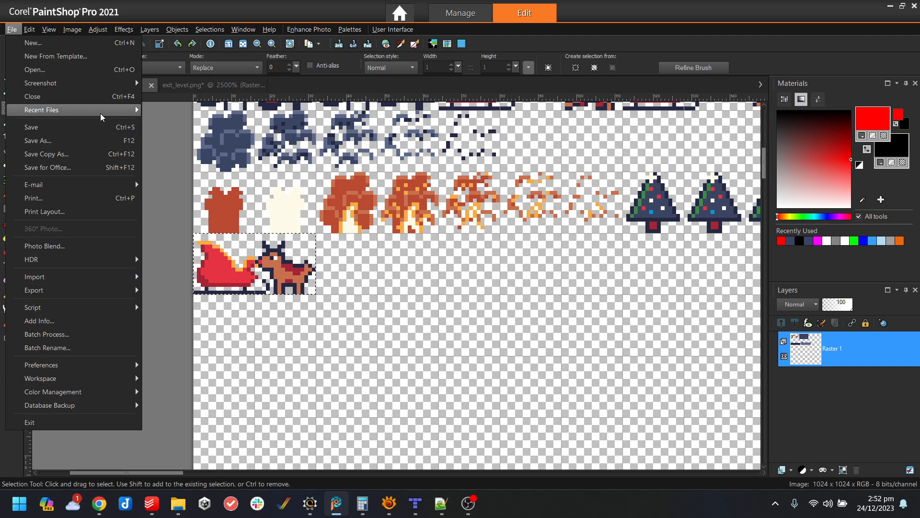
mouse_move(100, 110)
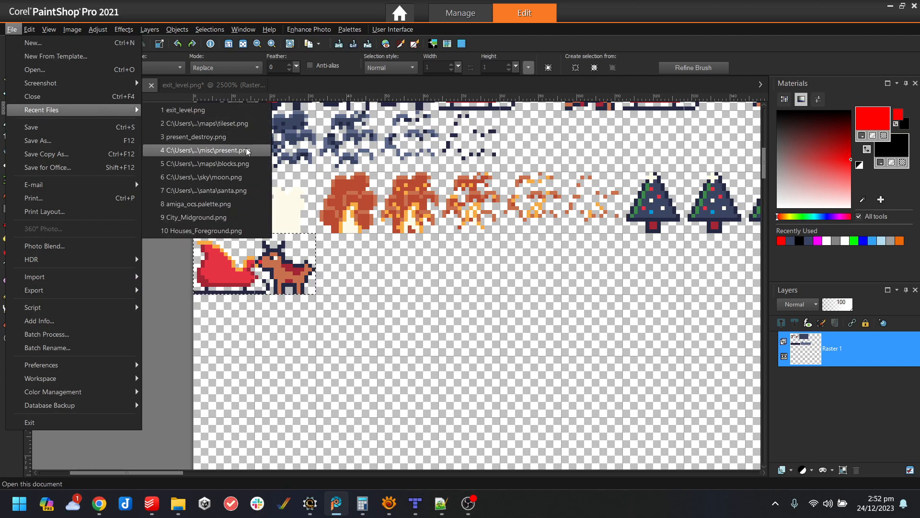
left_click(247, 159)
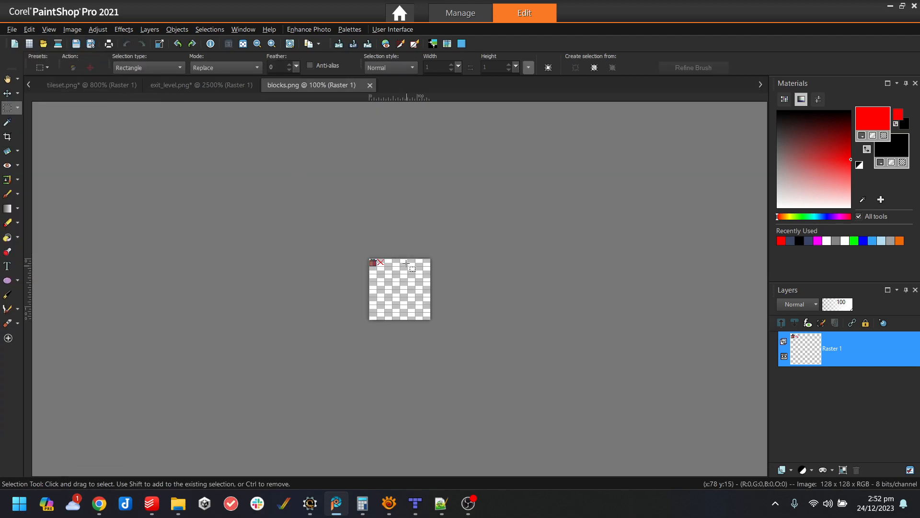
Paste the sleigh and reindeer into blocks.png directly below the present and red cross tiles, and save the deselected result.
scroll(366, 218, "up", 3)
key("ctrl+e")
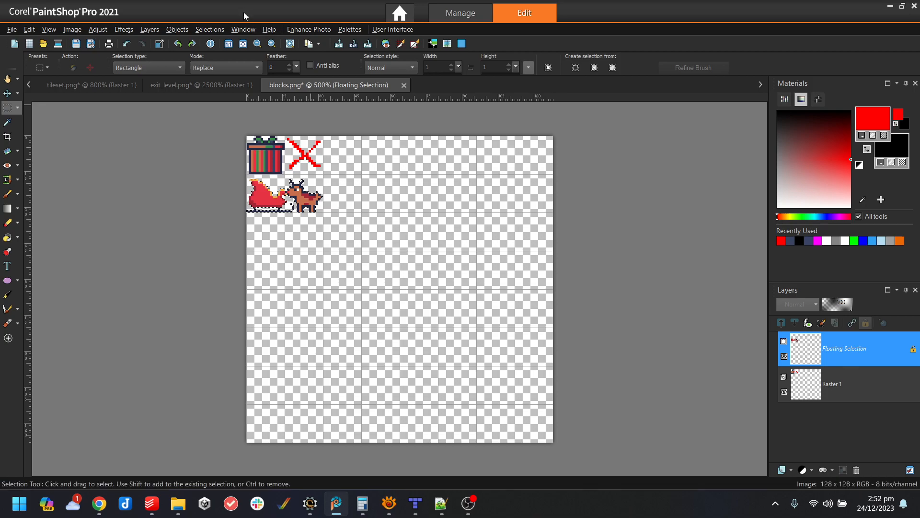
left_click(214, 29)
left_click(234, 56)
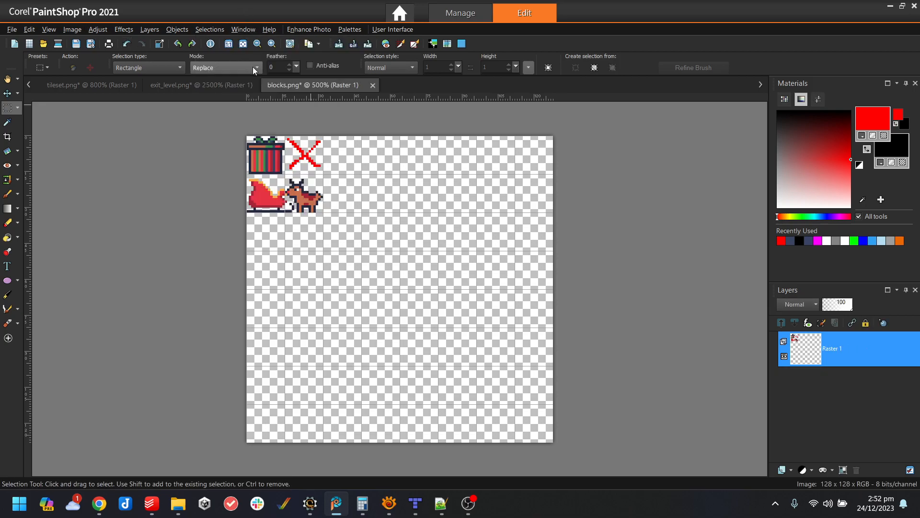
left_click(76, 44)
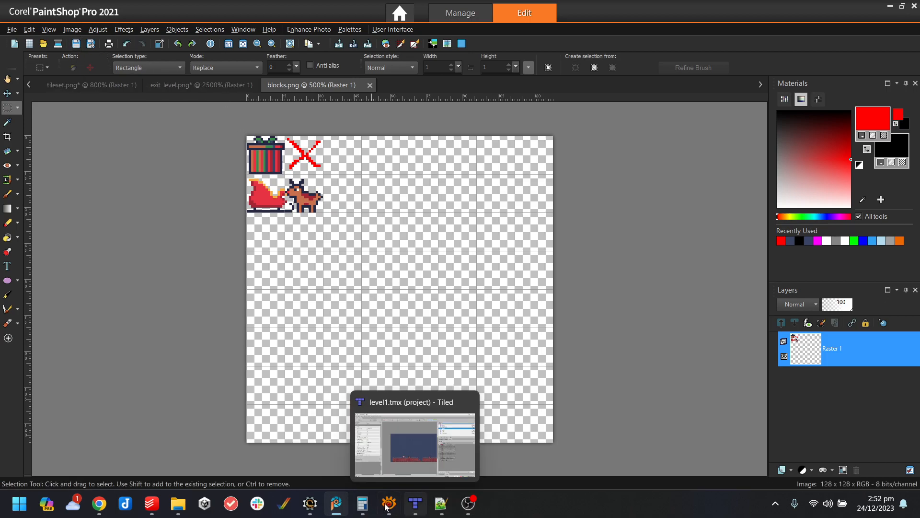
Switch to Scorpion Editor and cancel the pending new animation strip.
left_click(310, 506)
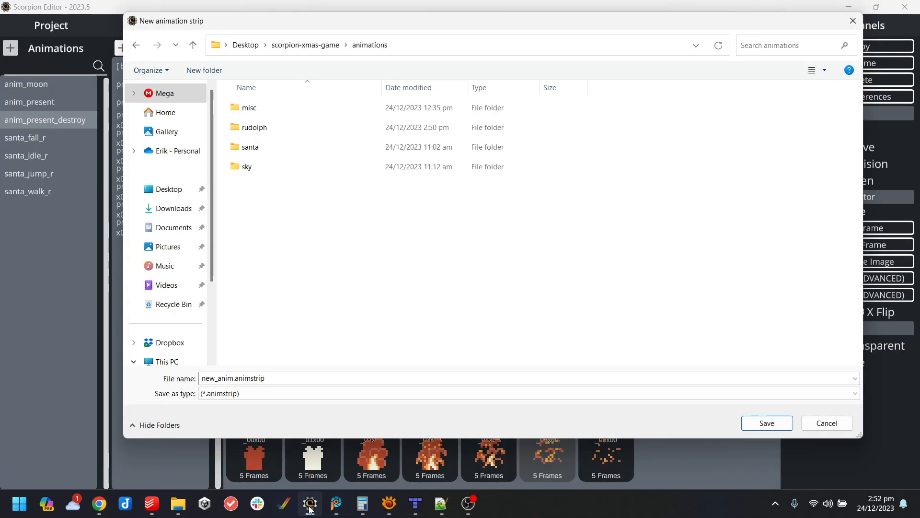
left_click(300, 45)
double_click(458, 111)
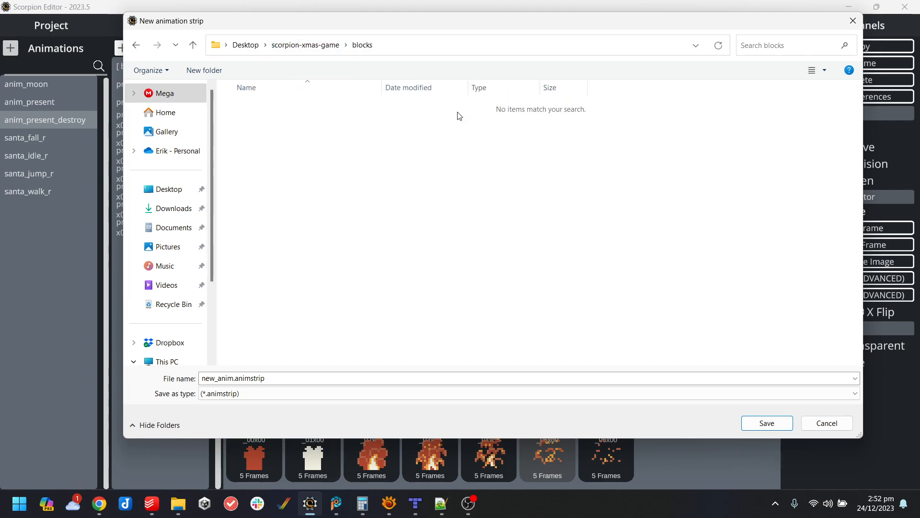
left_click(306, 45)
left_click(824, 422)
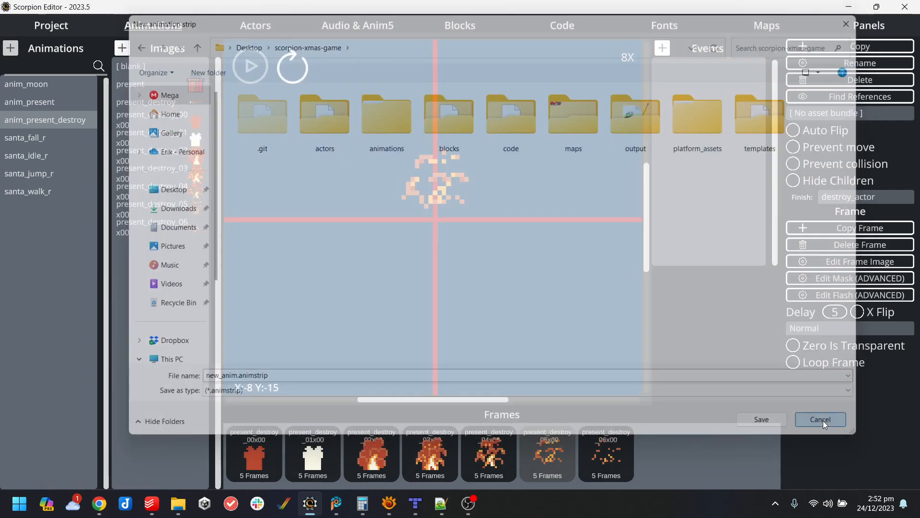
Go to the project's blocks and start adding a new block.
left_click(560, 27)
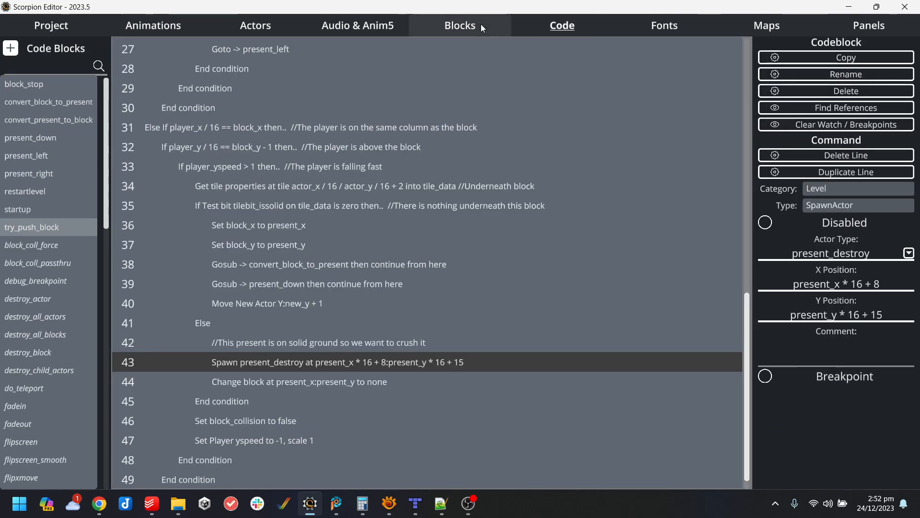
left_click(481, 24)
left_click(851, 111)
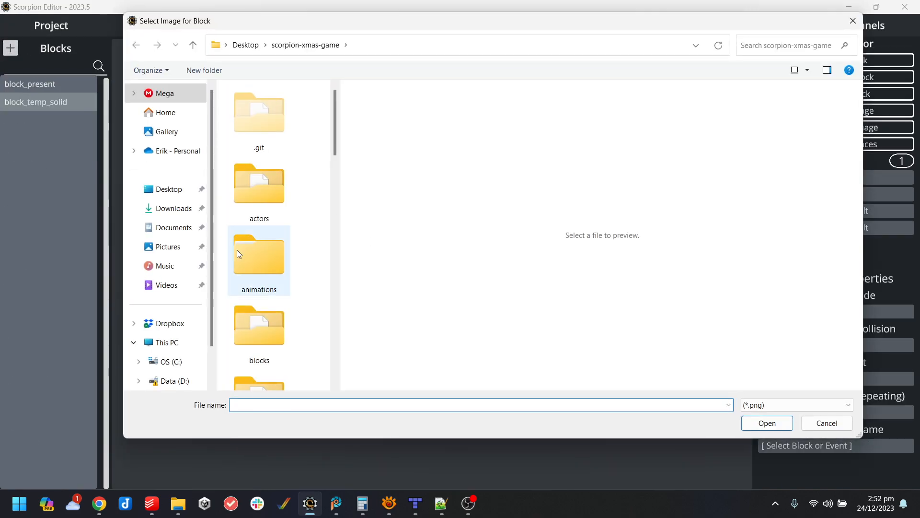
double_click(242, 316)
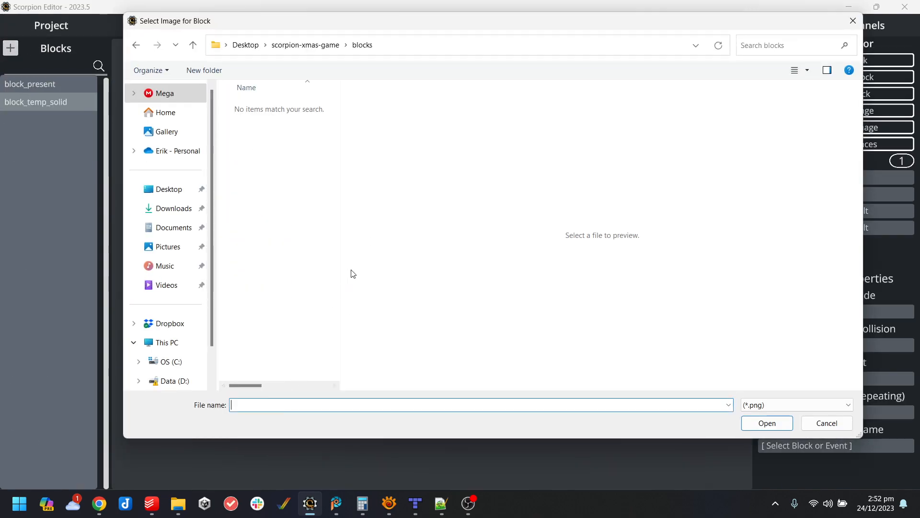
type("bl")
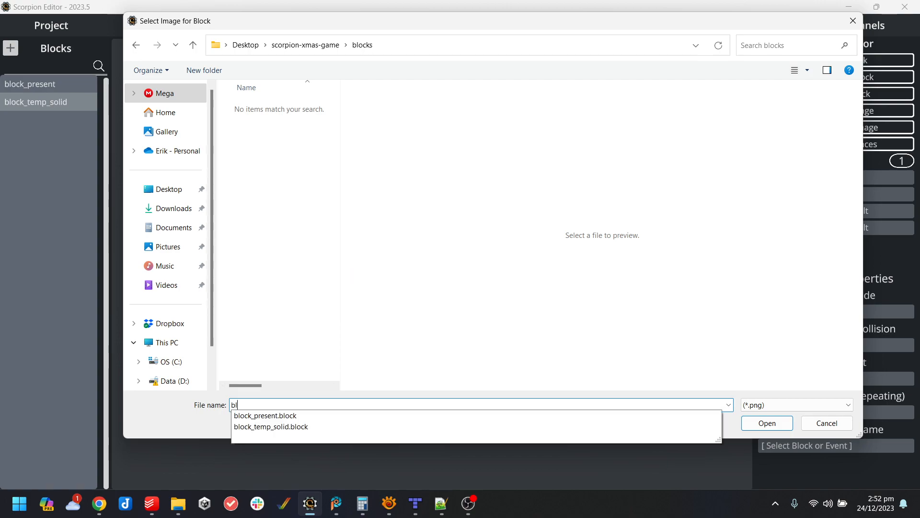
type("ock_exi")
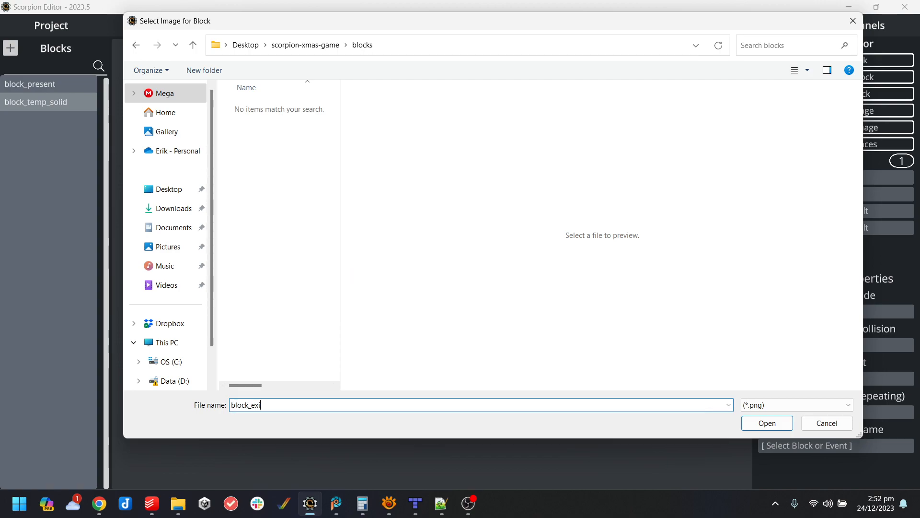
type("t_left")
left_click(324, 52)
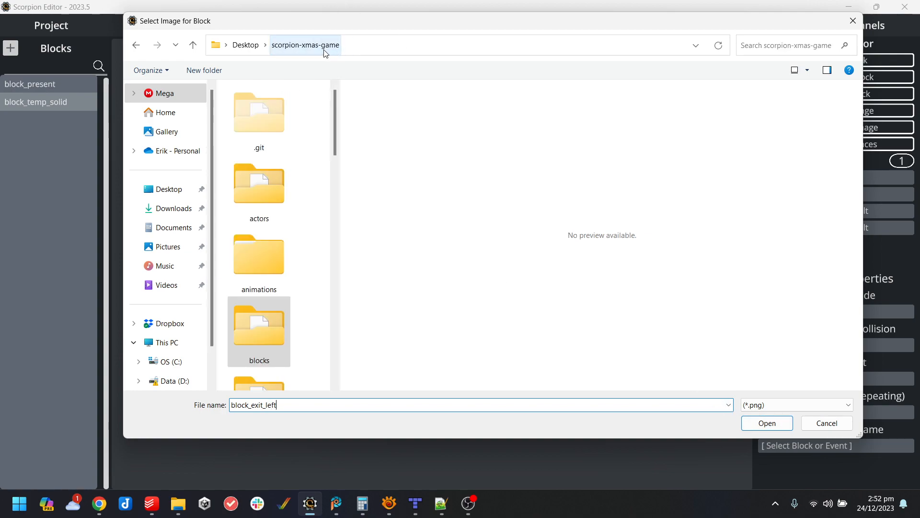
double_click(263, 332)
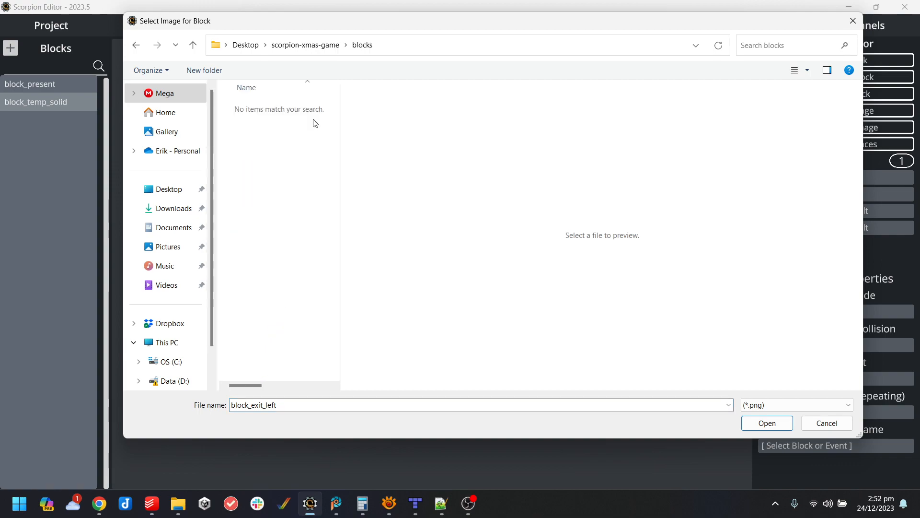
left_click(303, 45)
scroll(271, 261, "down", 5)
scroll(269, 173, "up", 3)
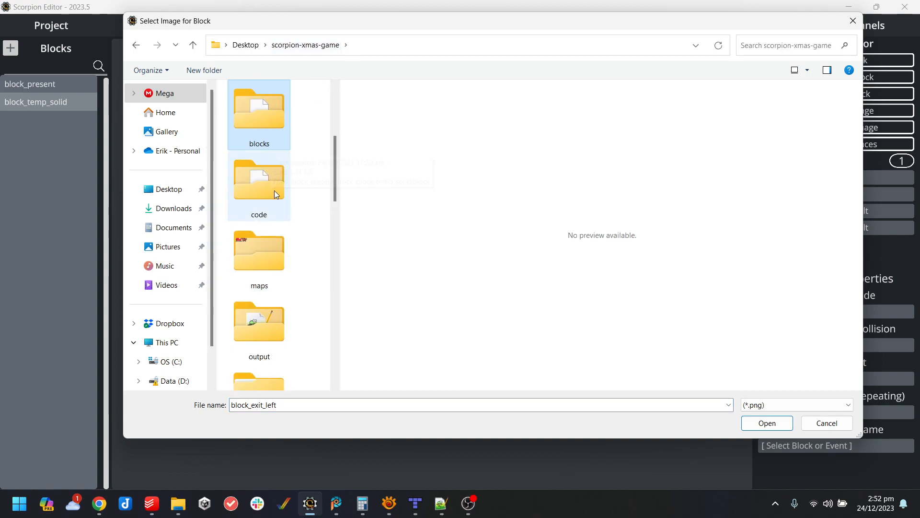
double_click(277, 192)
double_click(497, 403)
key("BackSpace")
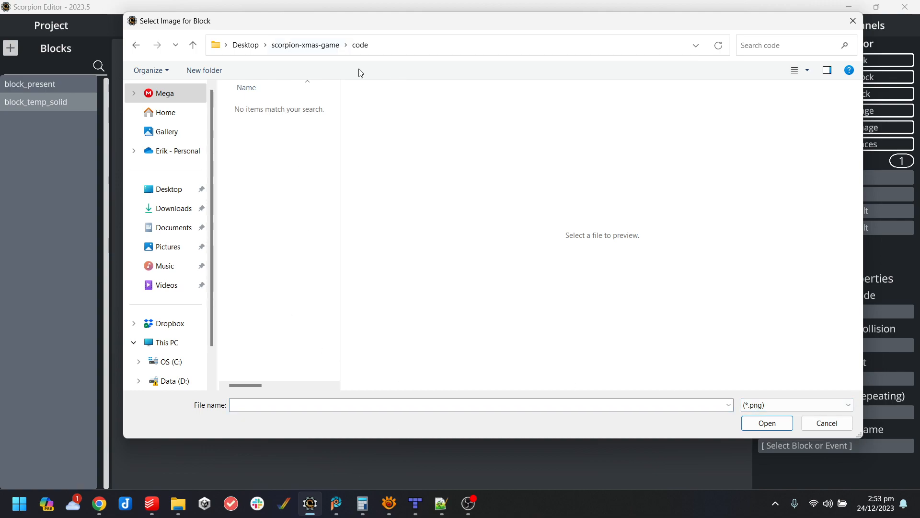
Move blocks.png from the project's maps folder into its blocks folder.
left_click(288, 42)
scroll(294, 285, "down", 3)
double_click(248, 206)
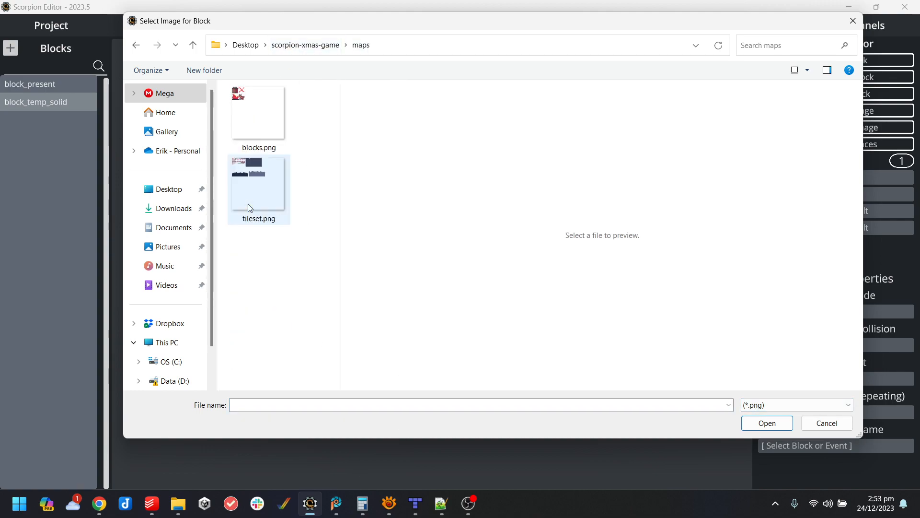
left_click(251, 122)
left_click_drag(251, 122, 315, 48)
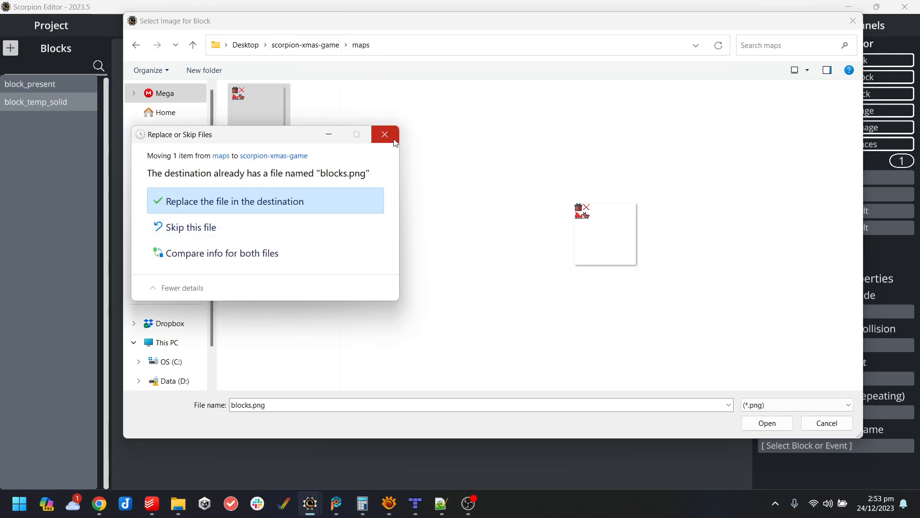
left_click(394, 140)
left_click(307, 45)
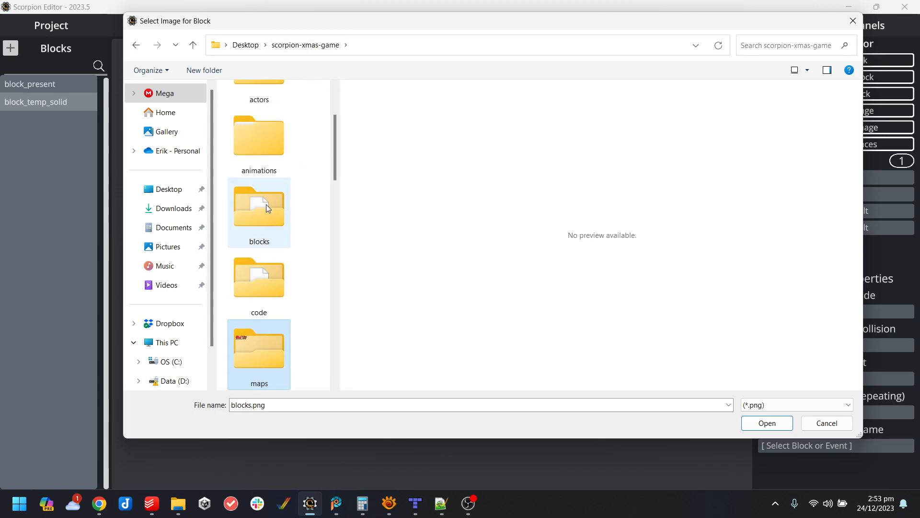
double_click(266, 218)
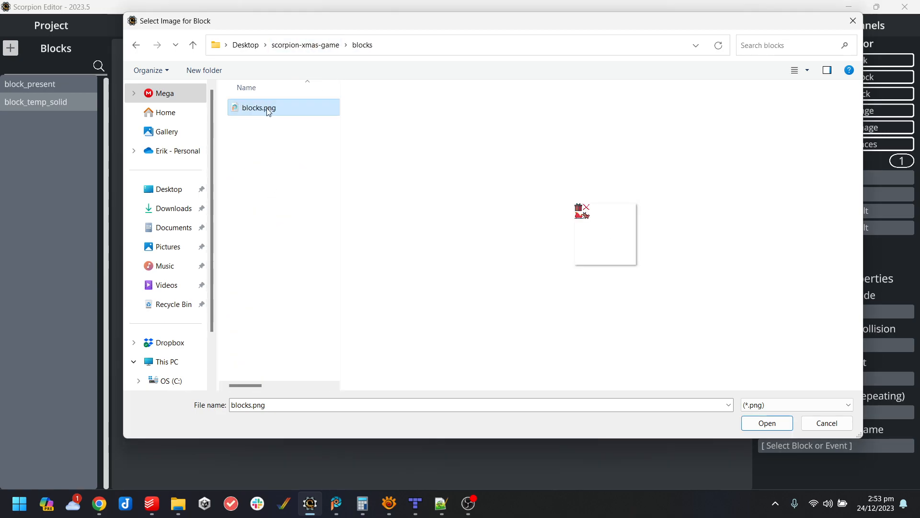
Create the new block from blocks.png and save it in the blocks folder as block_exit_left.
double_click(267, 108)
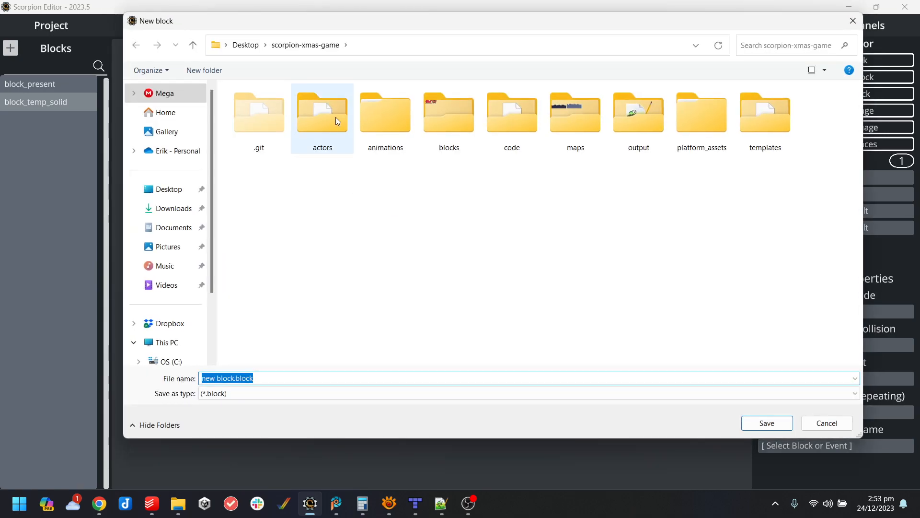
double_click(432, 107)
type("block_exit_lef")
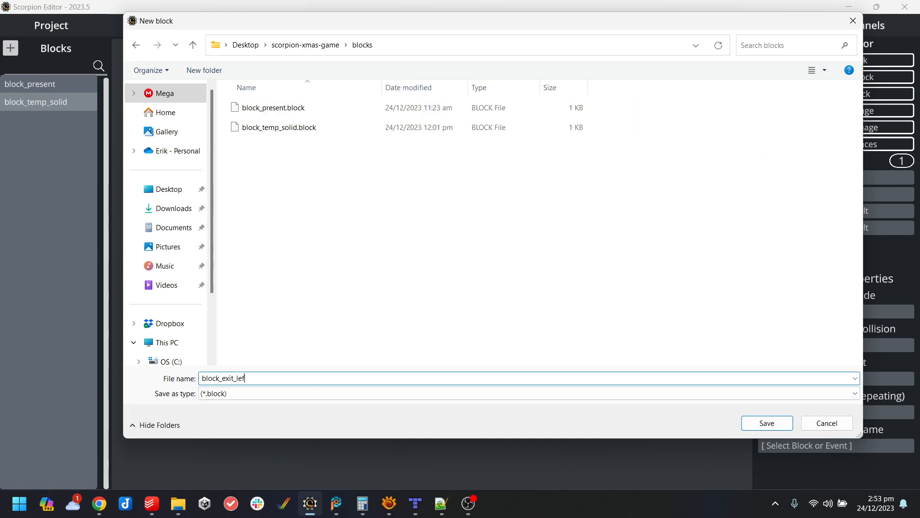
type("t")
key("Return")
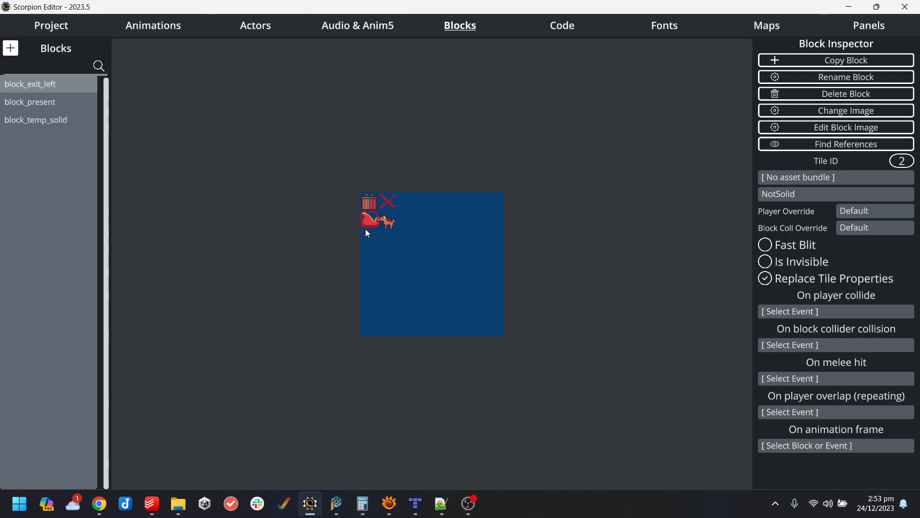
Change the image of block_present to blocks.png in the blocks folder.
left_click(45, 103)
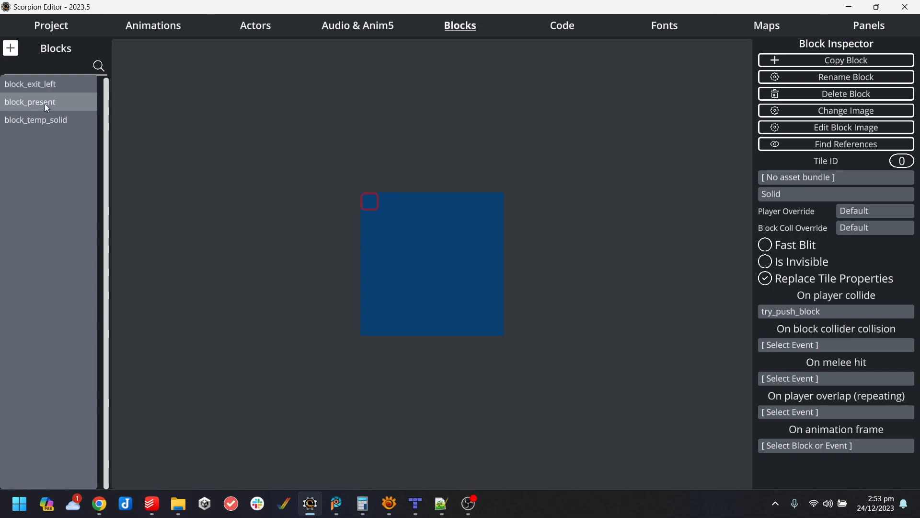
left_click(863, 115)
scroll(259, 180, "down", 3)
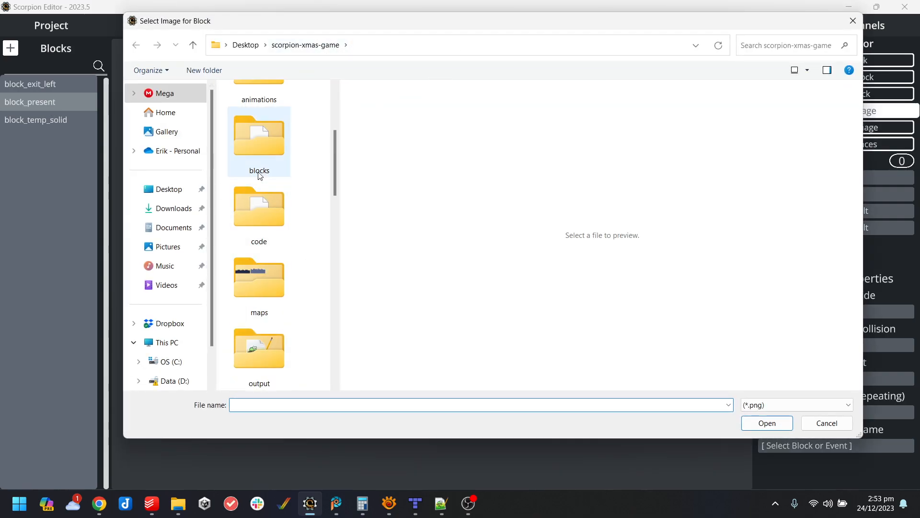
double_click(259, 180)
left_click(260, 128)
left_click(263, 125)
Relink block_temp_solid to the moved blocks.png in the blocks folder.
left_click(64, 120)
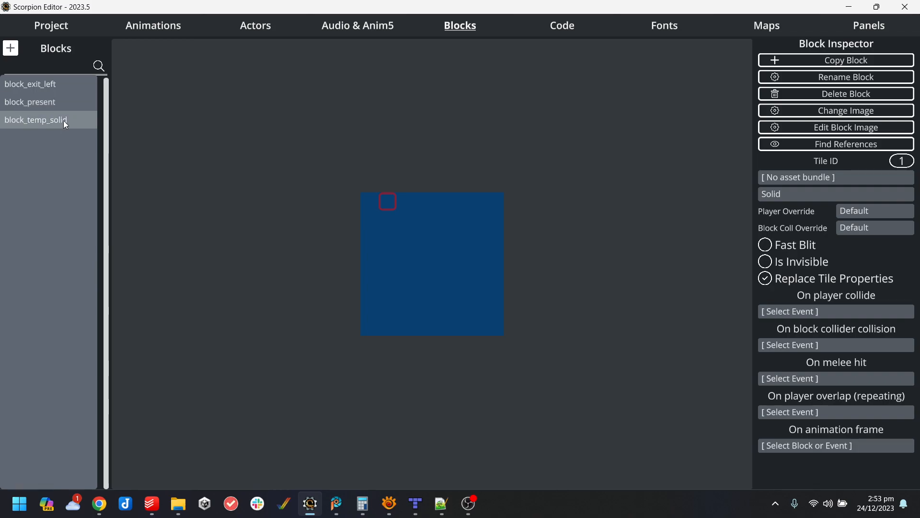
left_click(857, 113)
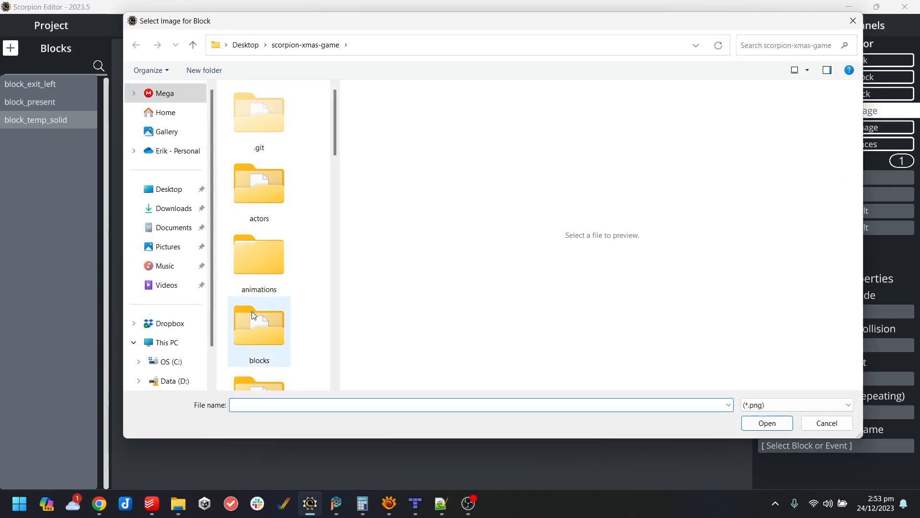
double_click(252, 311)
left_click(232, 99)
left_click(231, 99)
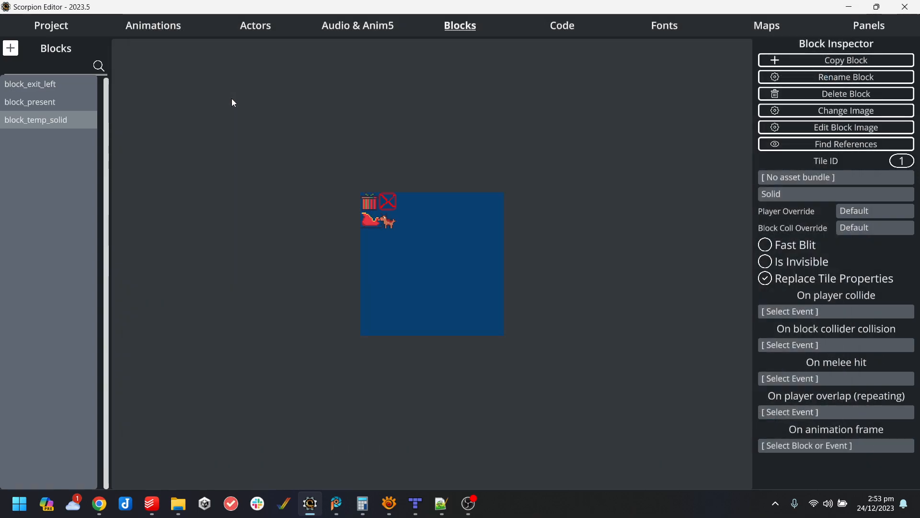
Copy block_exit_left as a new block named block_exit_right and select the copy.
left_click(64, 87)
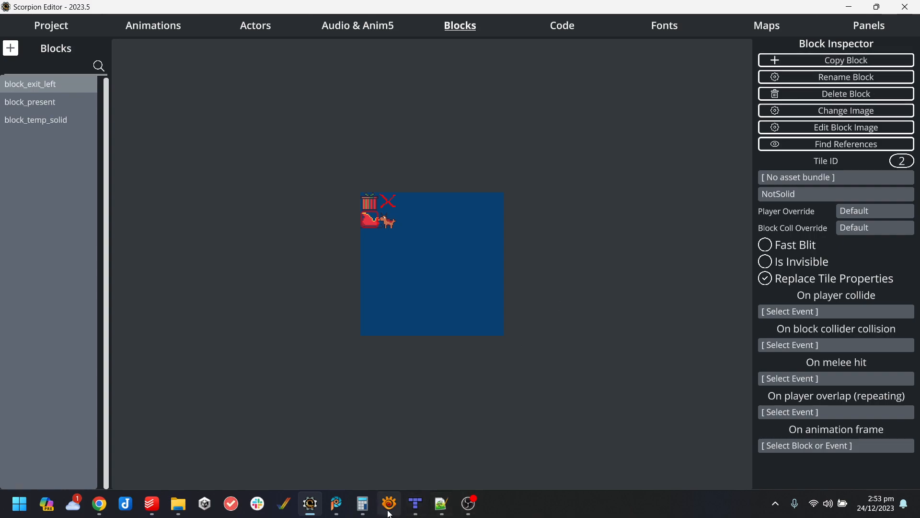
mouse_move(343, 514)
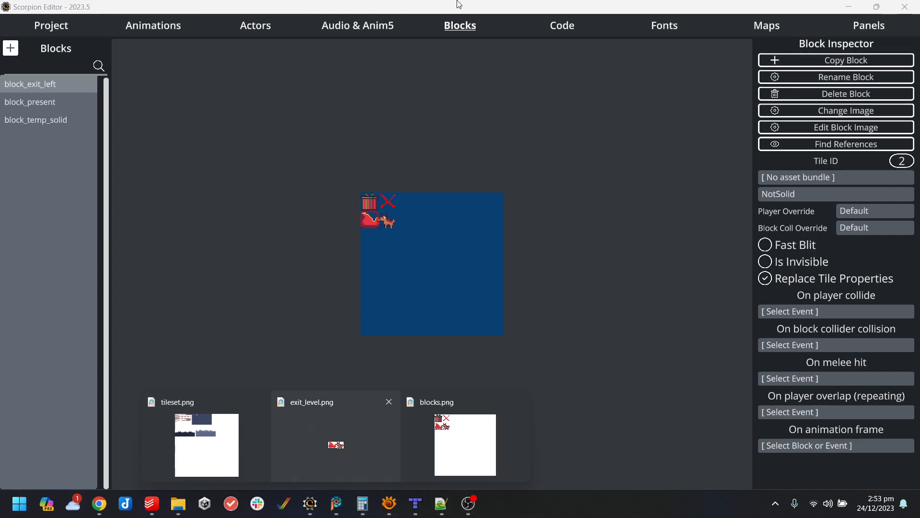
left_click(414, 4)
left_click(782, 78)
type("block_exit_right")
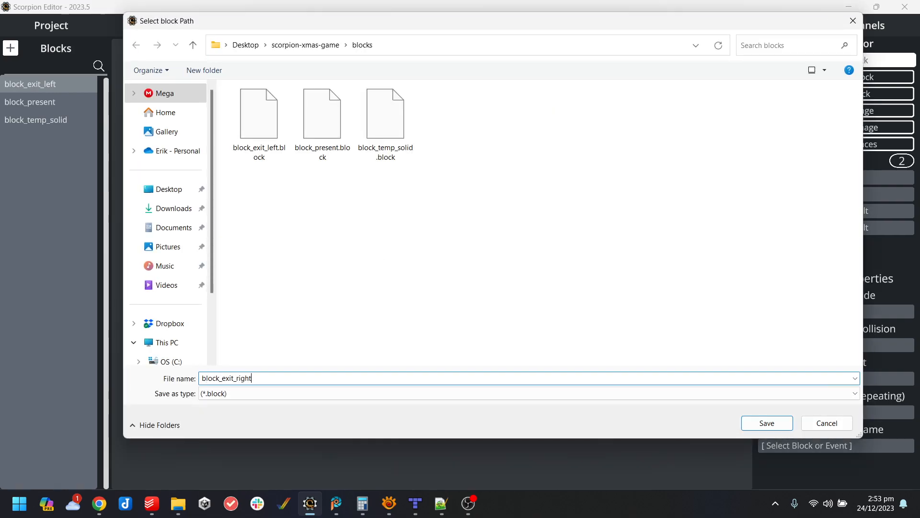
key("Return")
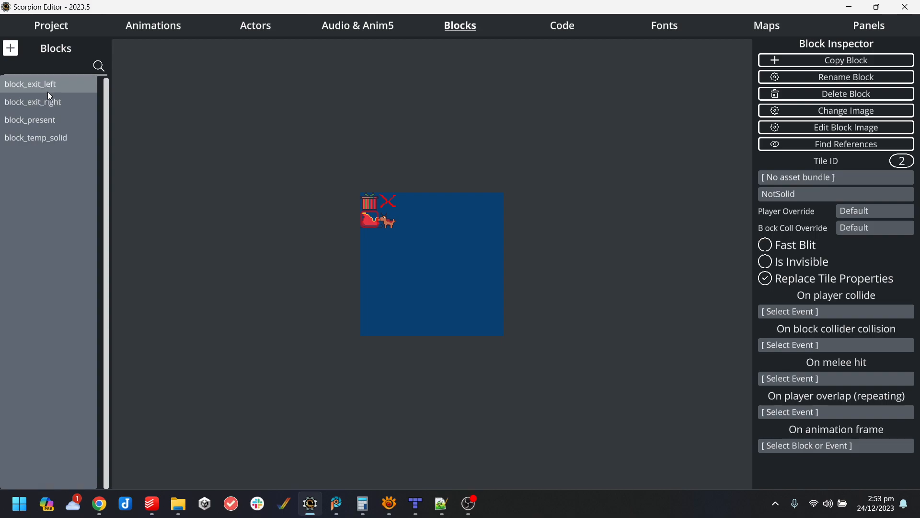
left_click(49, 97)
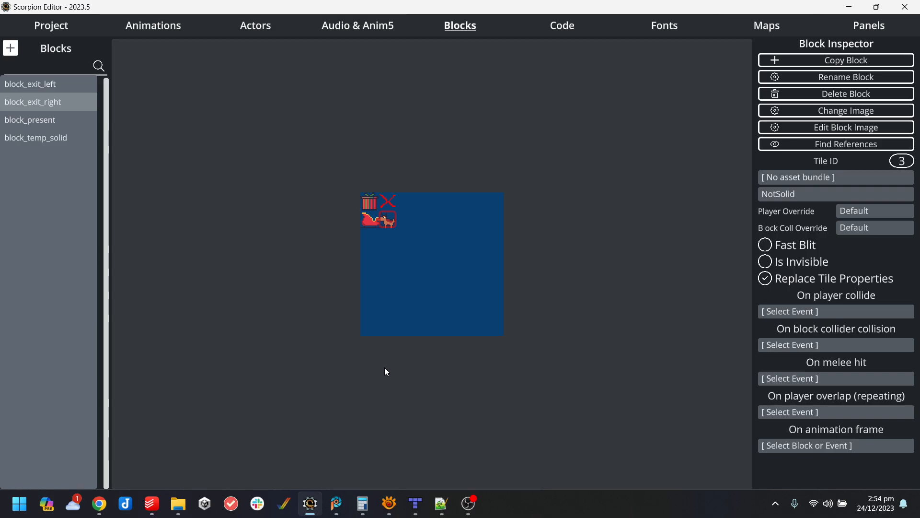
Open level1 in Tiled, stamp the sleigh and reindeer exit blocks on the blocks layer just left of Santa, and save the map.
left_click(770, 21)
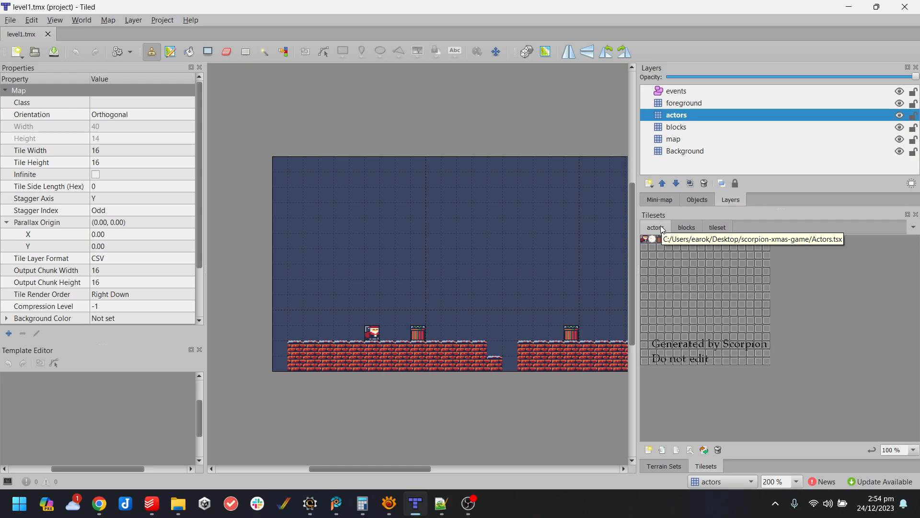
left_click(684, 230)
left_click_drag(663, 240, 671, 243)
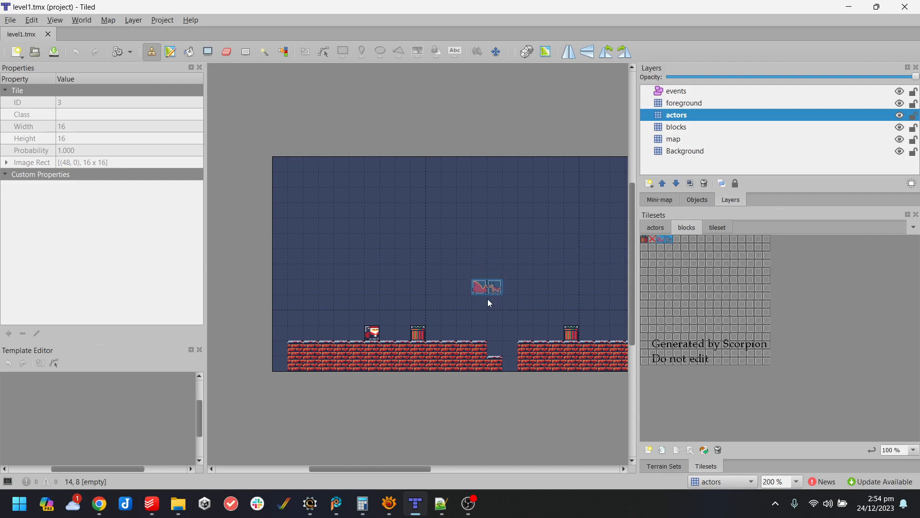
left_click(331, 337)
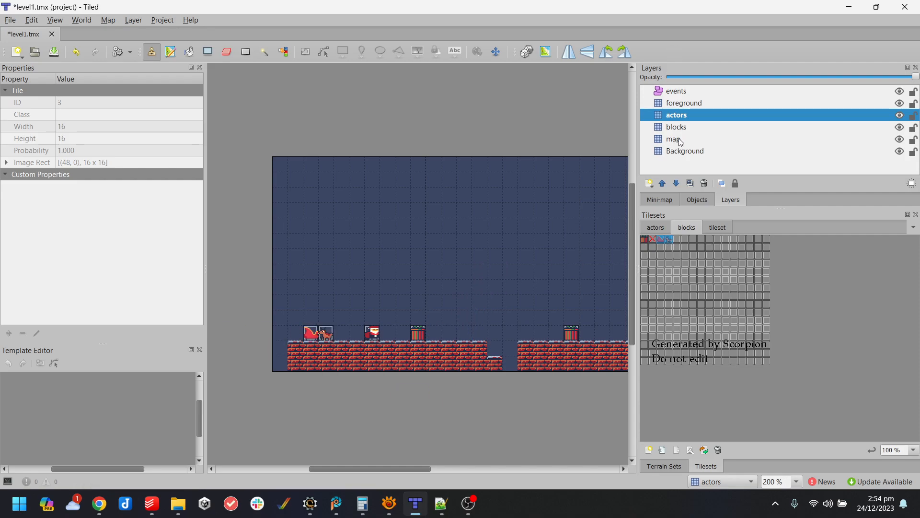
key("ctrl+z")
left_click(680, 127)
left_click(332, 331)
key("ctrl+s")
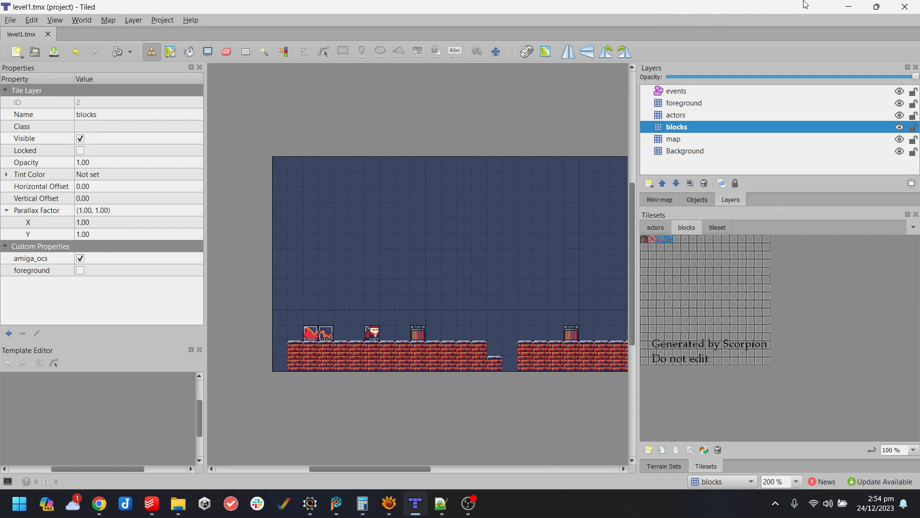
left_click(849, 8)
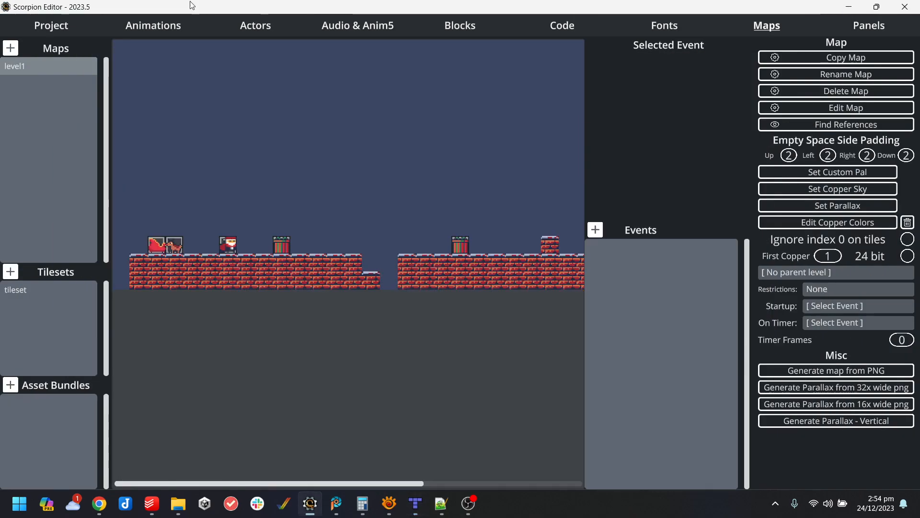
Compile the project and run the game in WinUAE.
left_click(67, 28)
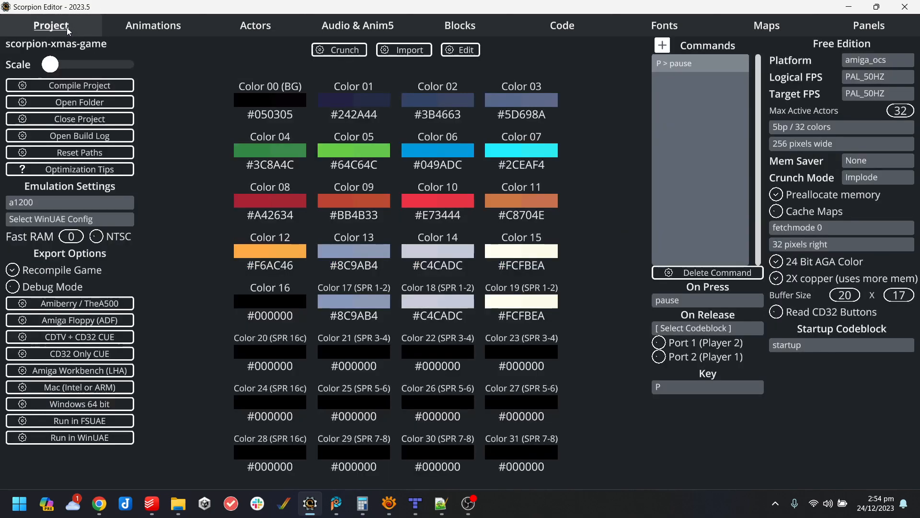
left_click(72, 438)
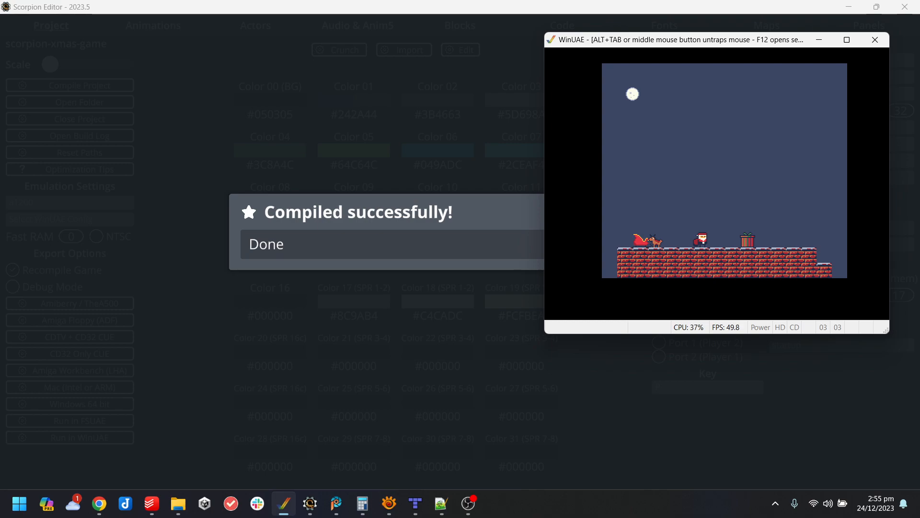
key("alt+Tab")
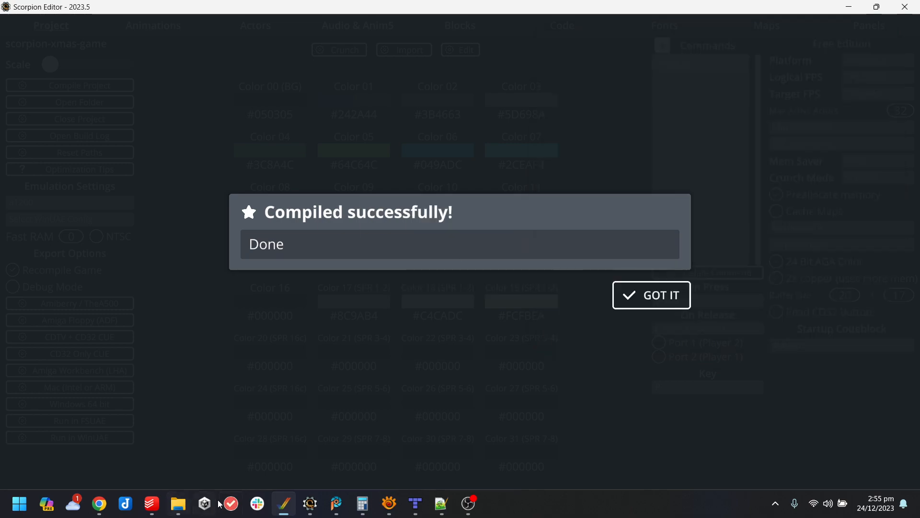
left_click(289, 507)
left_click(664, 266)
Test the level by walking and jumping Santa around the sleigh and reindeer blocks, and close the emulator.
key("Left")
key("Right")
key("Left")
key("Up")
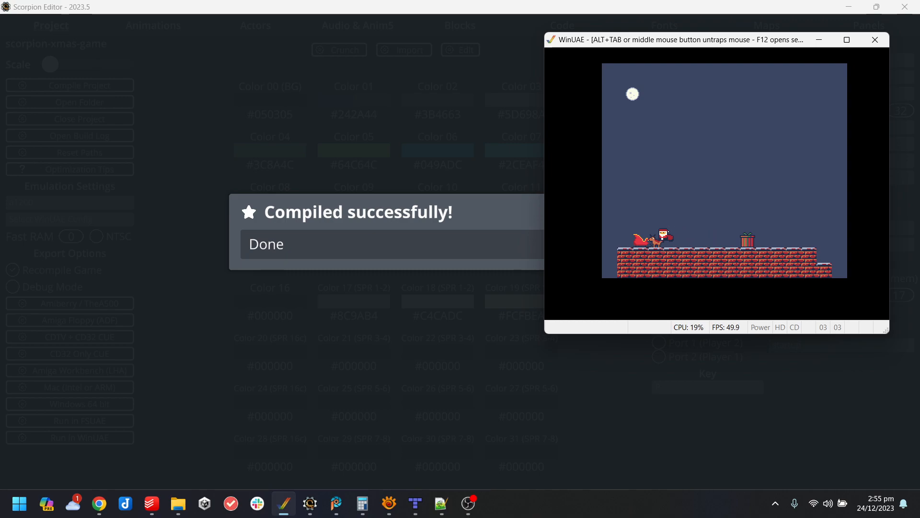
key("Right")
key("Up")
key("Left")
key("Up")
key("Right")
key("Left")
key("Right")
key("Up")
key("Right")
key("Up")
key("Left")
key("Up")
key("Right")
key("Left")
key("Up")
key("Right")
key("alt+F4")
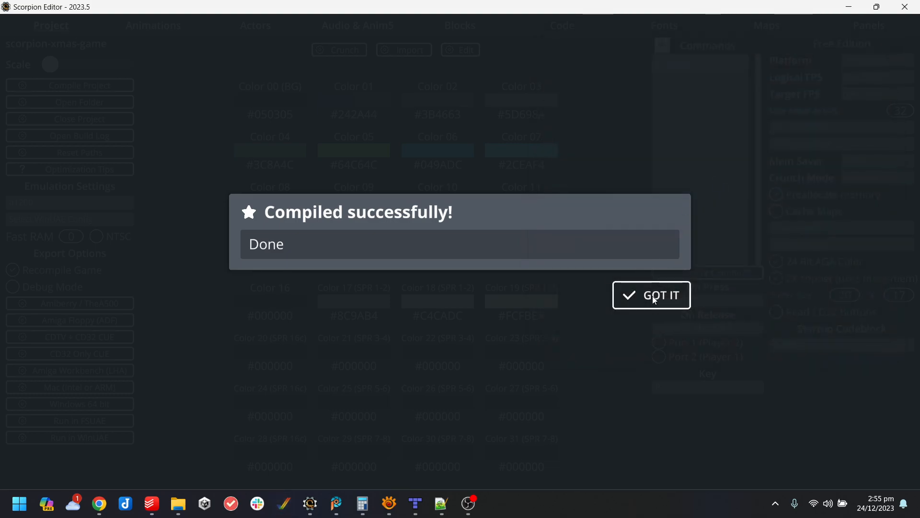
left_click(652, 296)
Switch to tileset.png in PaintShop Pro and turn on Snap To Grid for selecting the Santa sleigh frames.
mouse_move(344, 513)
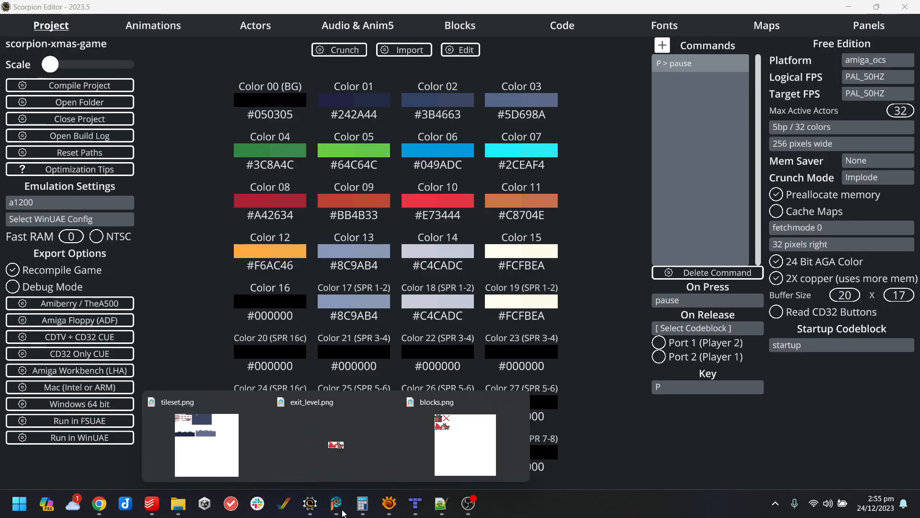
left_click(465, 438)
left_click(188, 85)
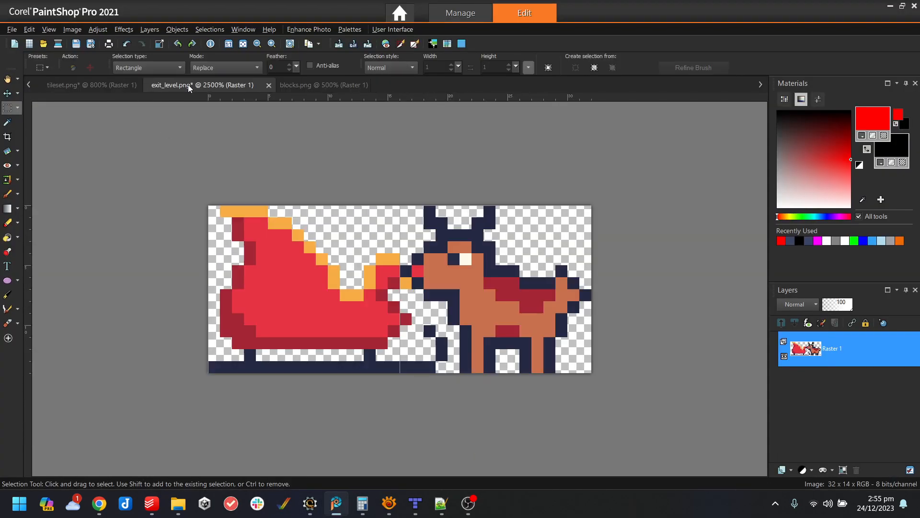
left_click(78, 84)
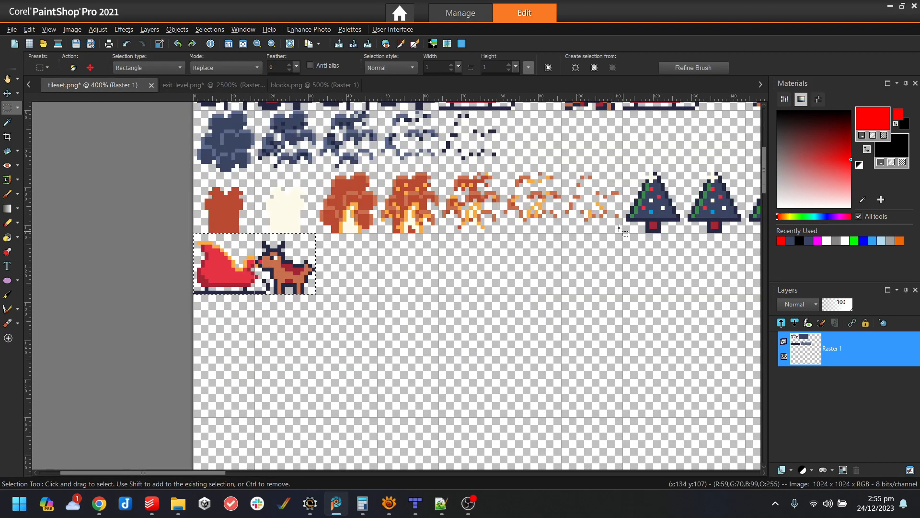
scroll(648, 152, "down", 5)
scroll(642, 146, "up", 2)
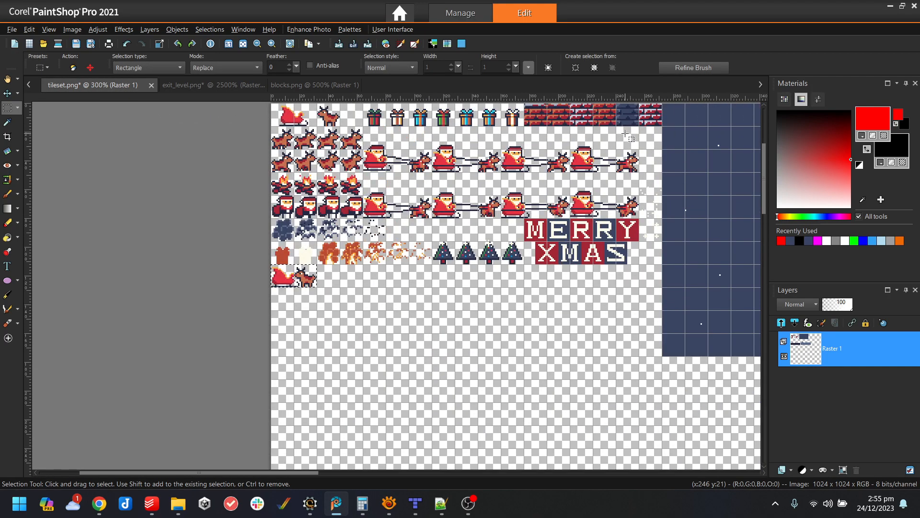
scroll(424, 176, "up", 1)
scroll(424, 176, "down", 1)
mouse_move(296, 116)
left_mouse_down()
mouse_move(320, 139)
mouse_move(431, 180)
mouse_move(320, 169)
mouse_move(290, 136)
mouse_move(296, 118)
left_mouse_up()
left_click_drag(391, 147, 375, 128)
left_click(50, 29)
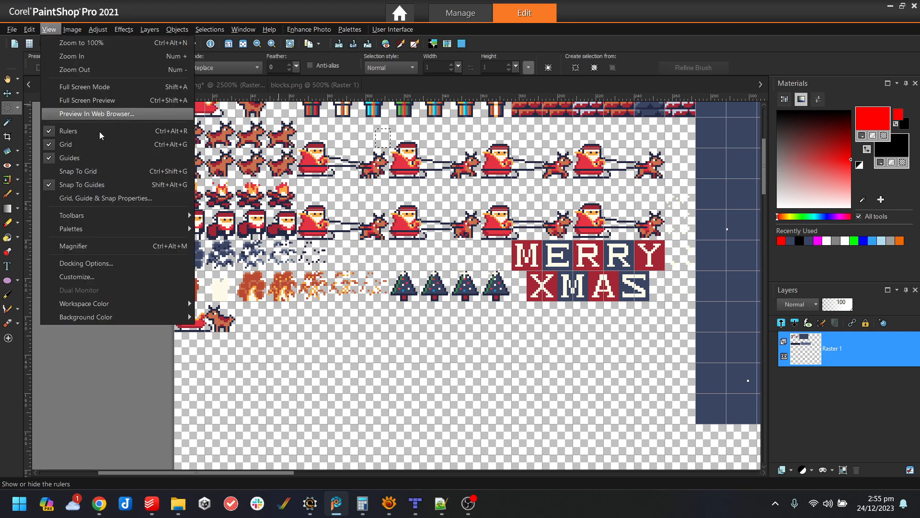
left_click(97, 171)
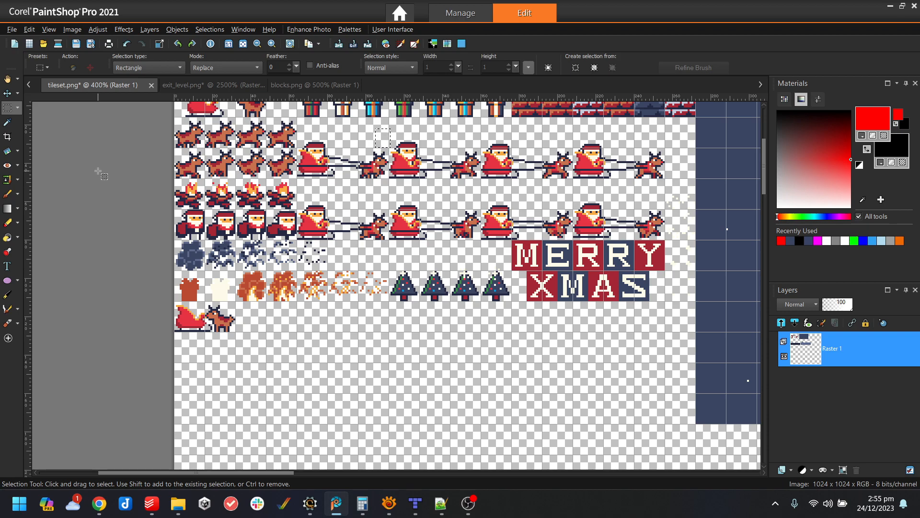
Select both rows of Santa sleigh animation frames, 192 x 64 pixels, and paste a copy as a new image.
left_click_drag(297, 117, 677, 248)
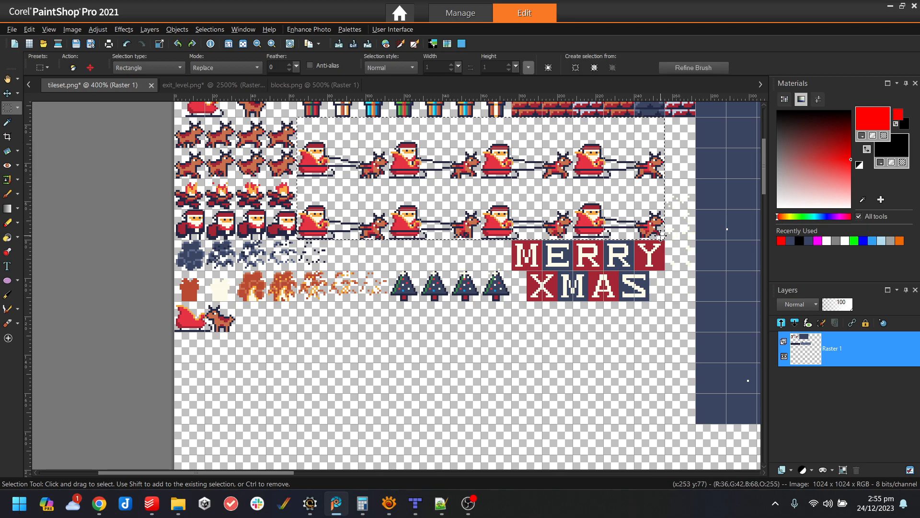
left_click(615, 194)
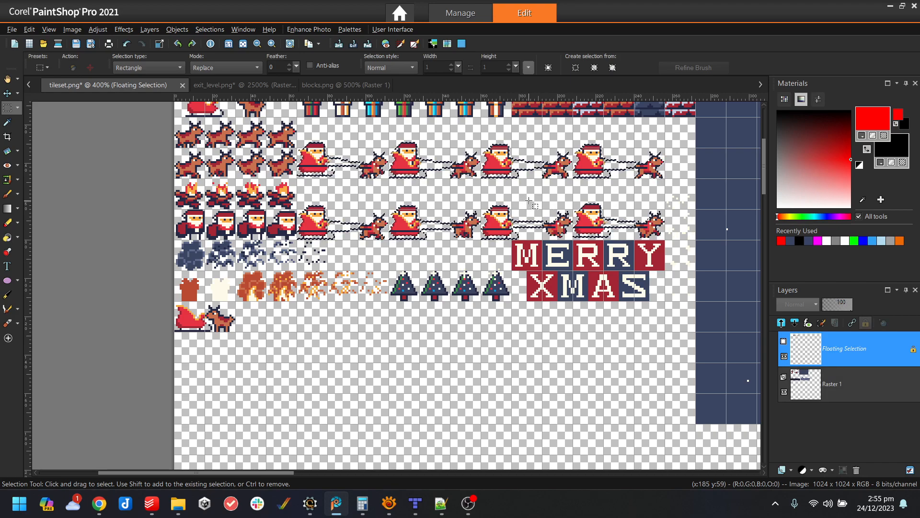
key("ctrl+shift+f")
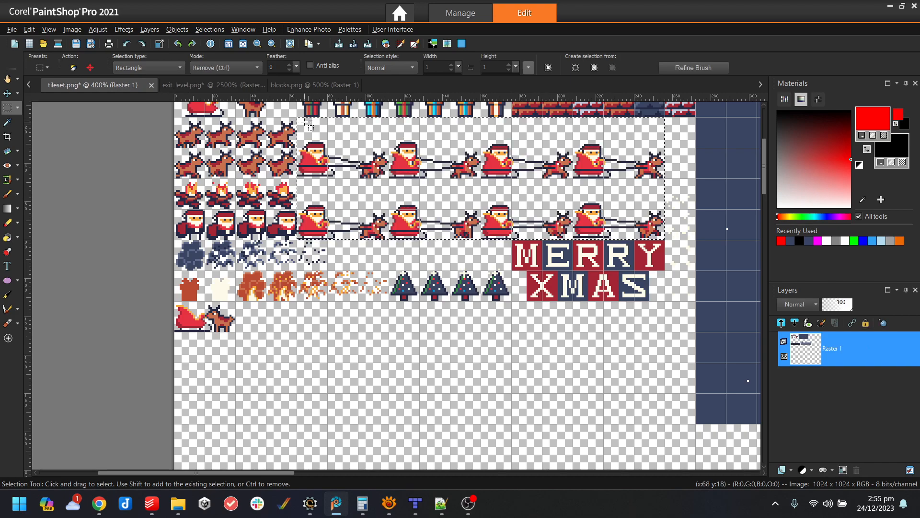
left_click(29, 29)
left_click(93, 154)
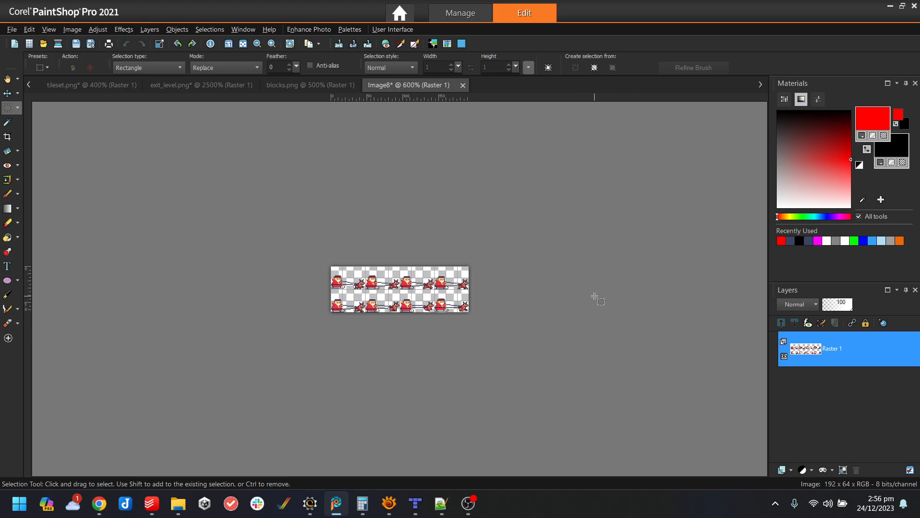
scroll(596, 296, "up", 4)
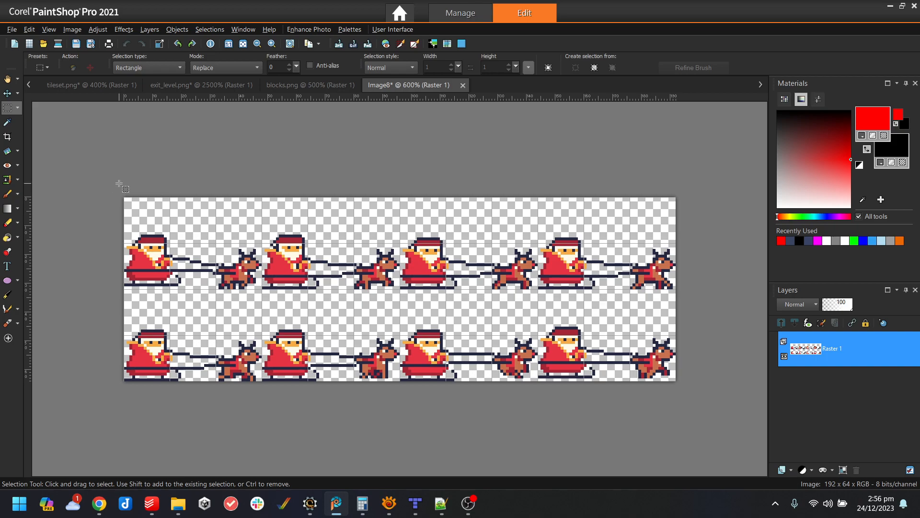
Save the new image as a PNG named exit_level_animation in the rudolph folder.
key("ctrl+s")
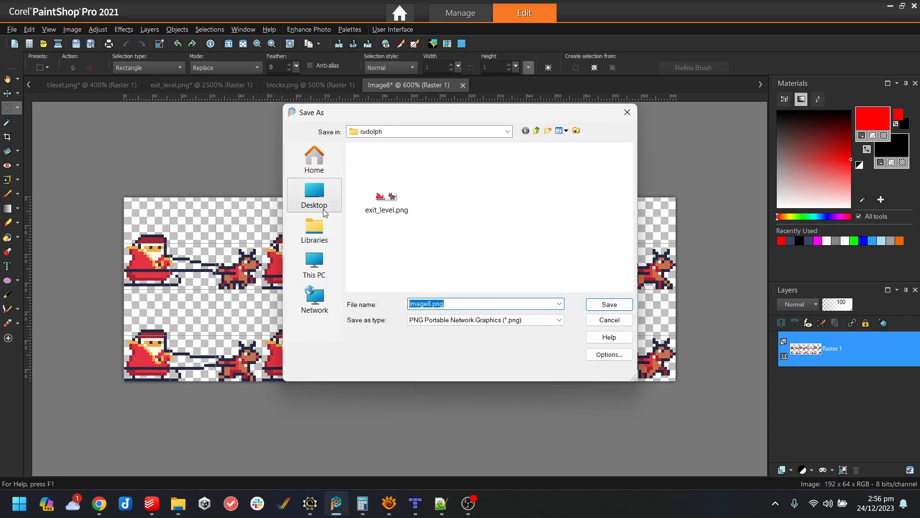
type("ex")
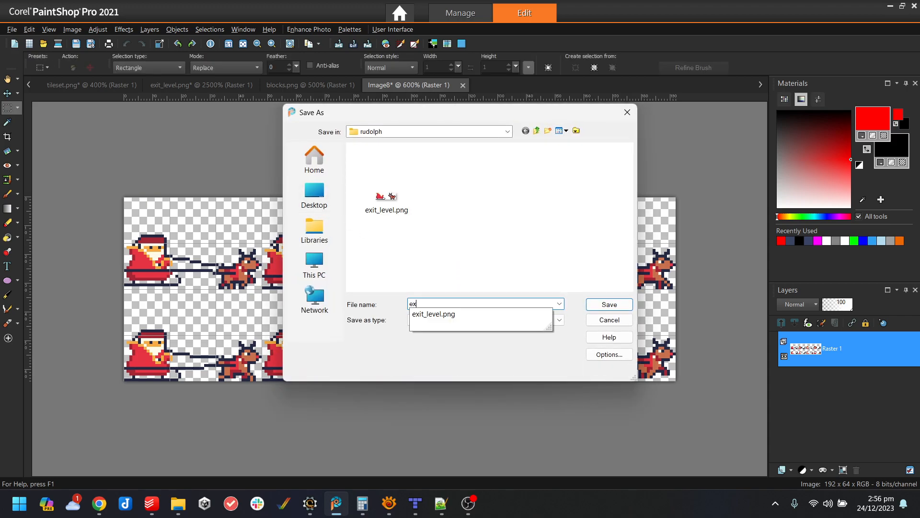
type("it_level_ani")
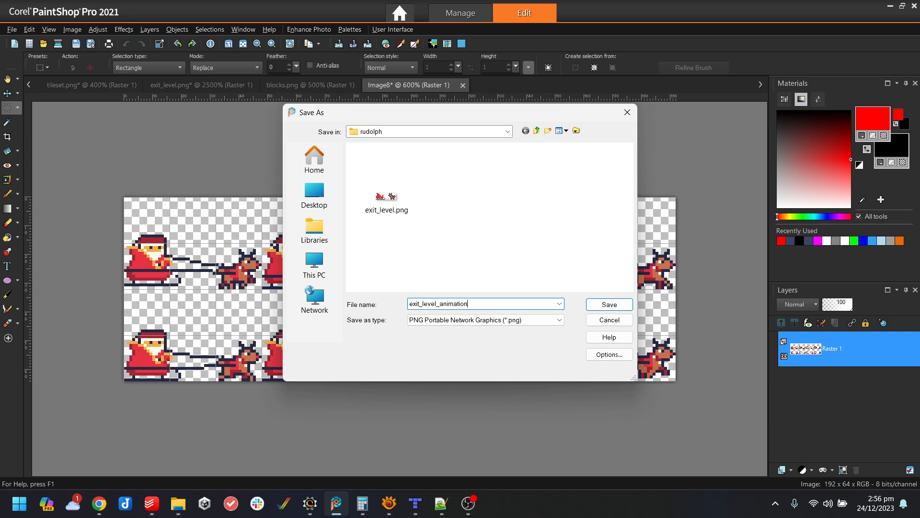
type("mation")
key("Return")
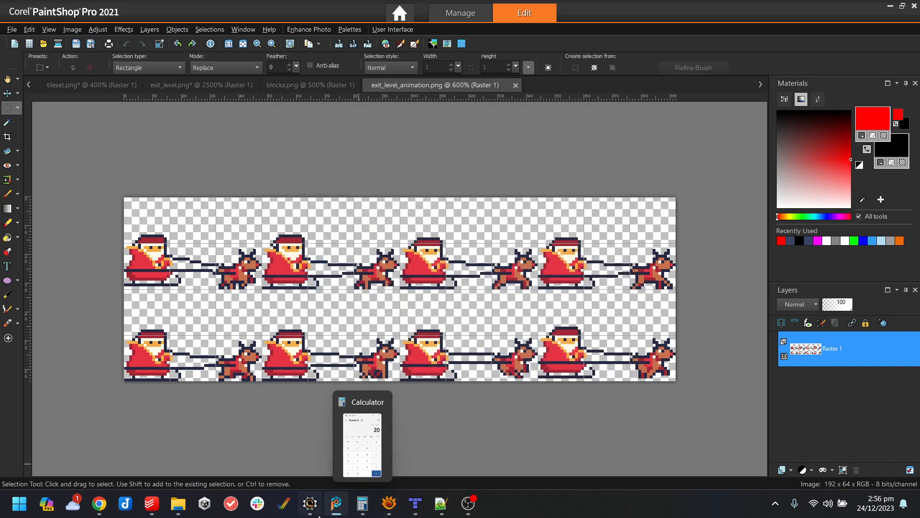
Switch to Scorpion Editor and choose exit_level_animation.png in animations/rudolph as the sheet to split into animation sprites.
left_click(362, 504)
left_click(155, 28)
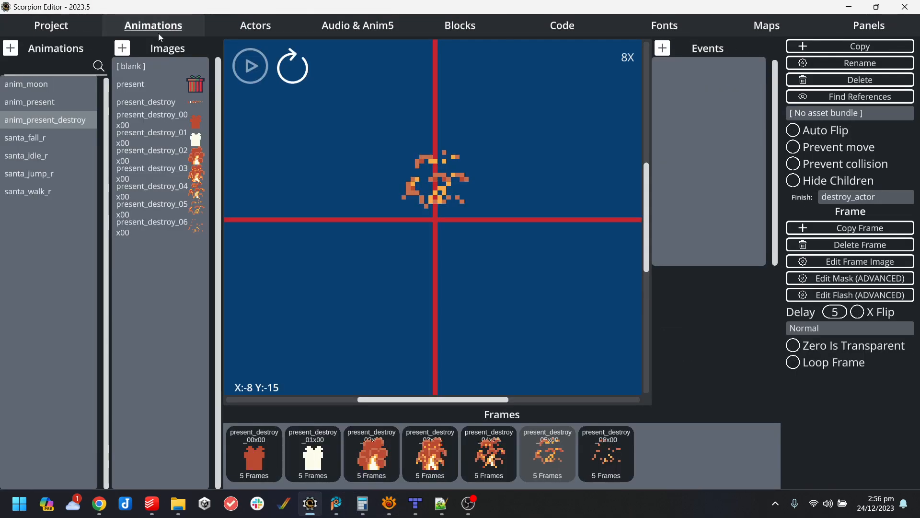
left_click(11, 50)
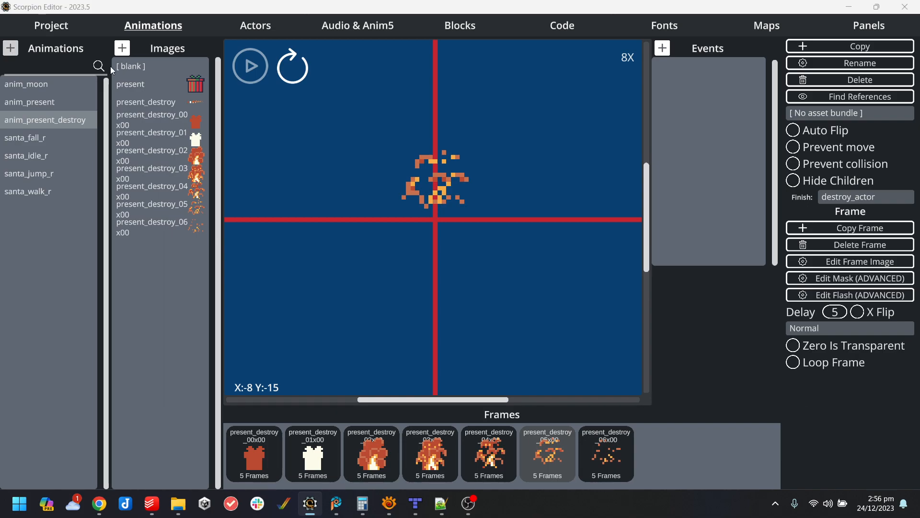
left_click(854, 20)
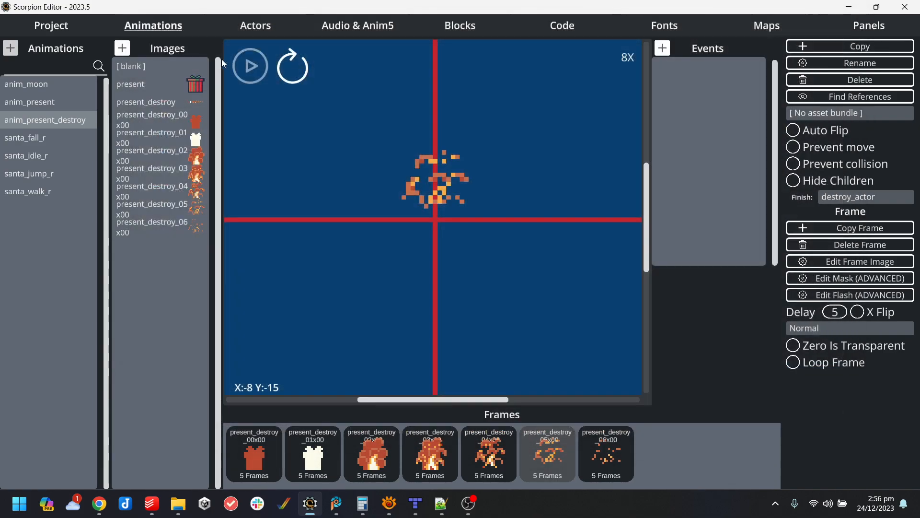
left_click(123, 48)
double_click(269, 258)
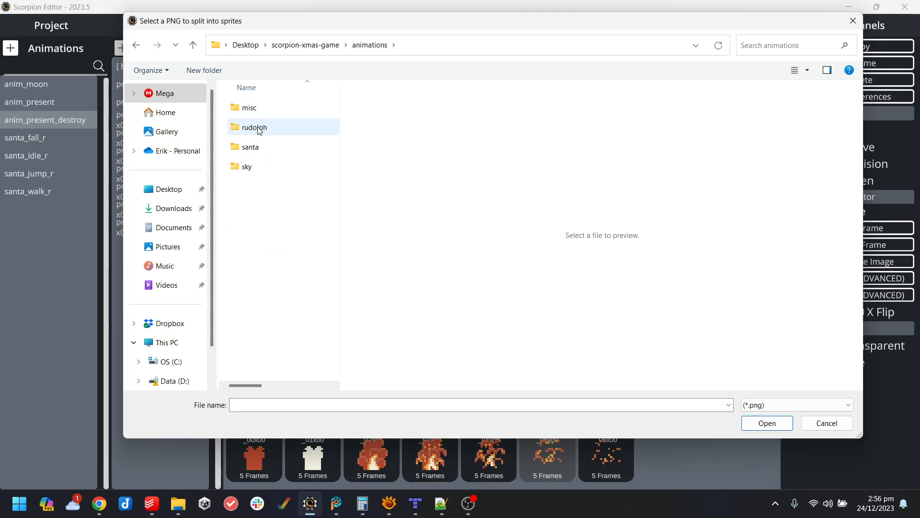
double_click(254, 150)
left_click(376, 44)
left_click(249, 133)
double_click(250, 136)
double_click(280, 188)
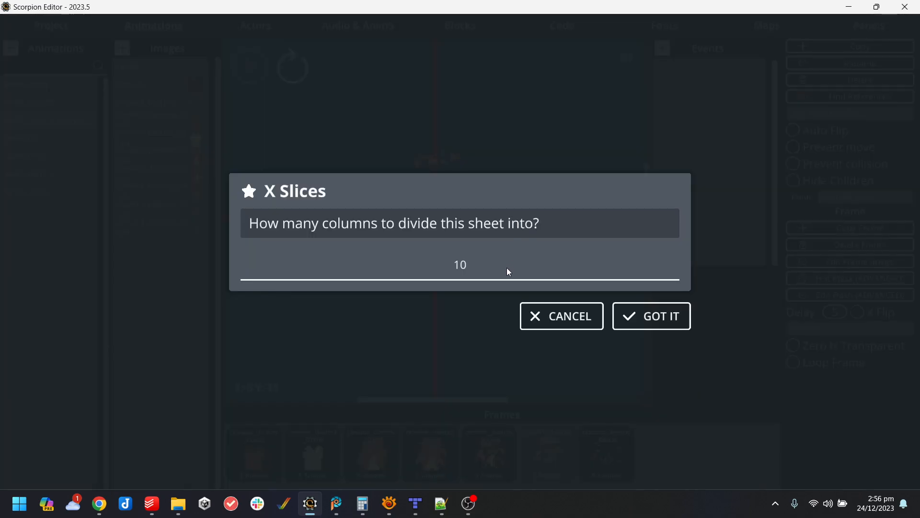
Split the sheet into 4 columns and 2 rows, saving the sprites into the animations/rudolph folder.
left_click(507, 268)
type("4")
left_click(667, 322)
left_click(495, 267)
type("2")
left_click(675, 323)
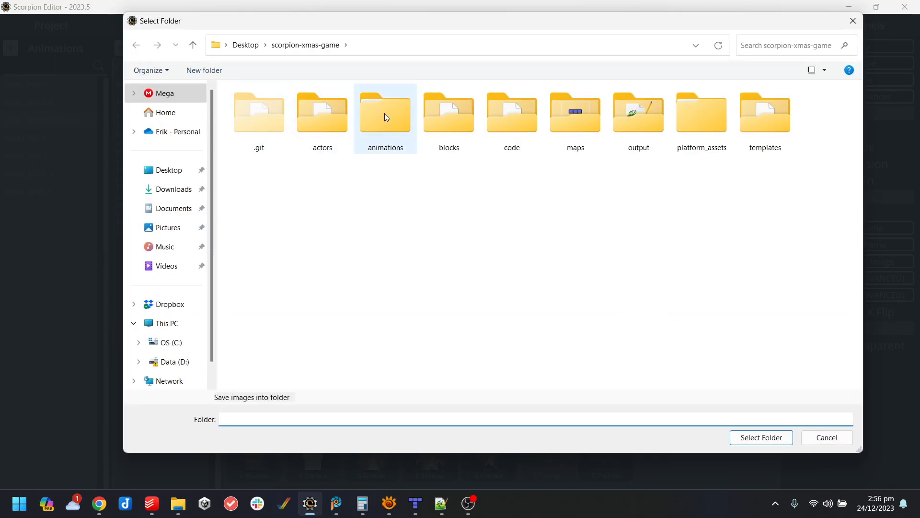
left_click(314, 107)
double_click(408, 111)
double_click(303, 128)
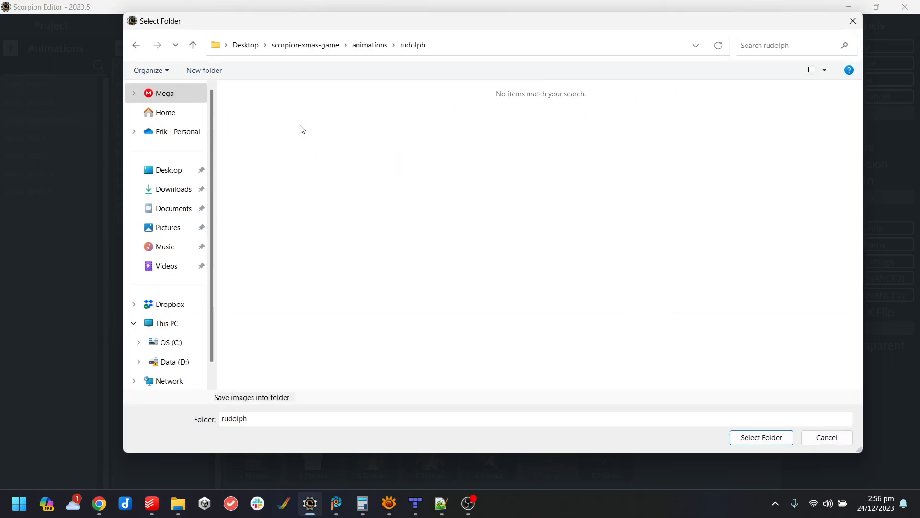
left_click(763, 436)
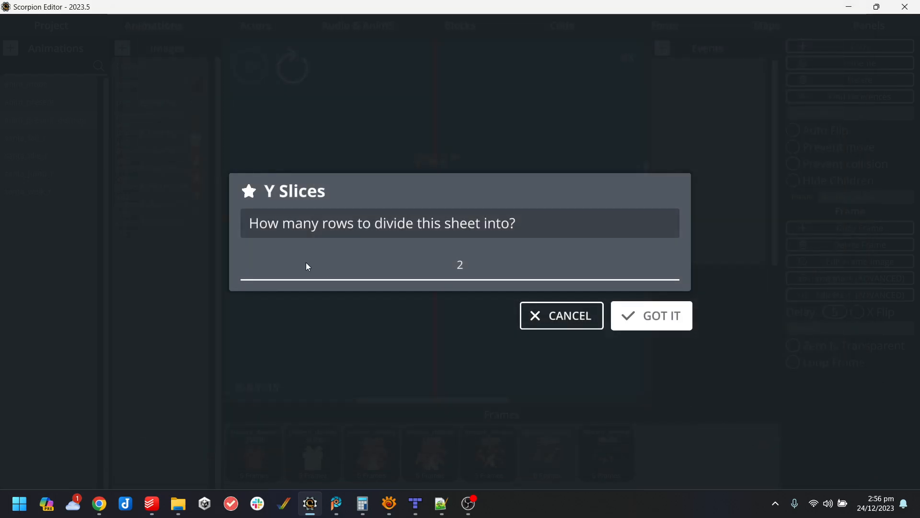
left_click(651, 317)
Create a new animation named anim_exit_level in the animations/rudolph folder.
left_click(13, 53)
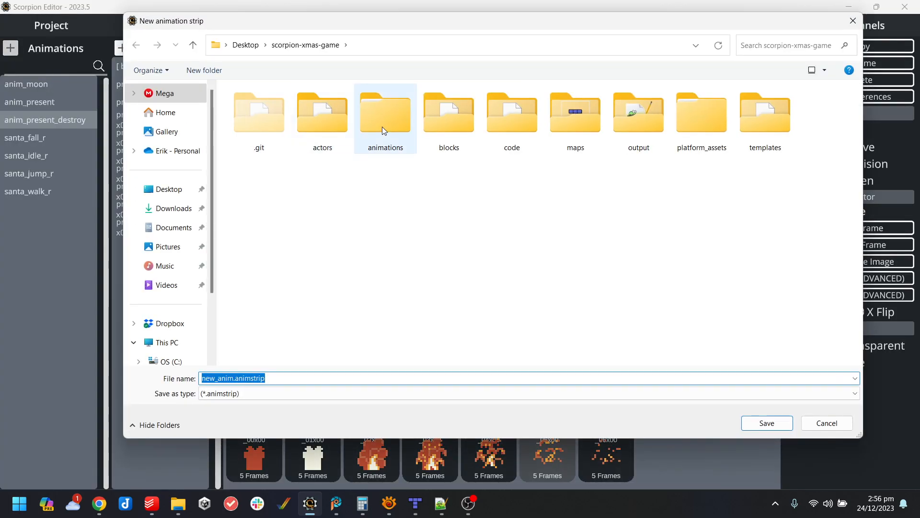
double_click(366, 126)
double_click(365, 126)
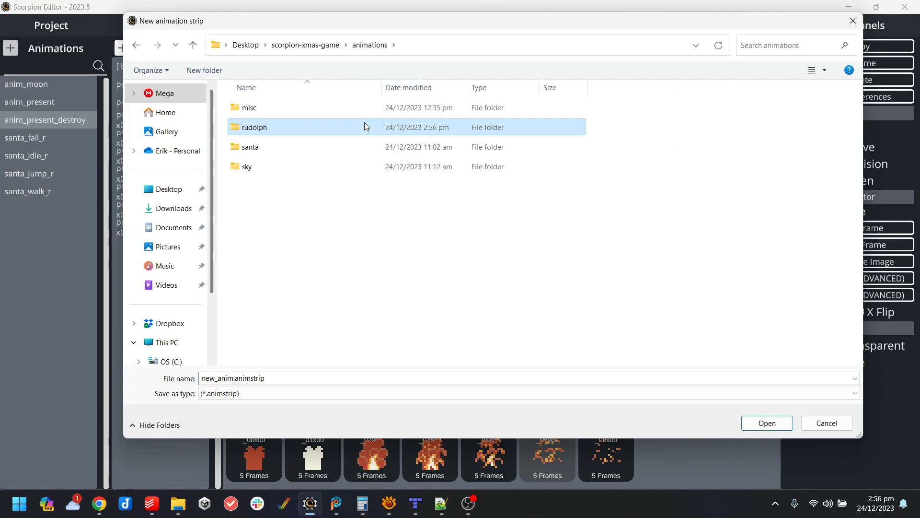
left_click(311, 378)
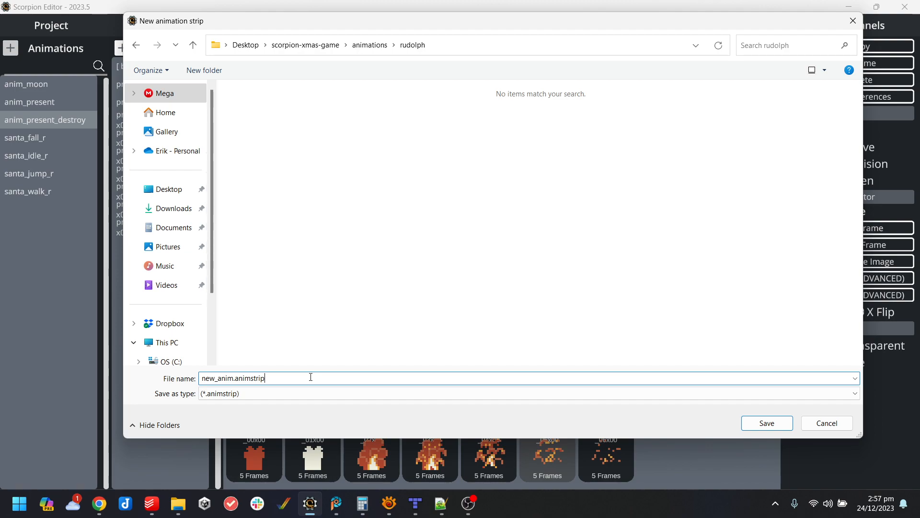
left_click(232, 379)
left_click_drag(220, 379, 191, 368)
type("anim_exit_level")
key("Return")
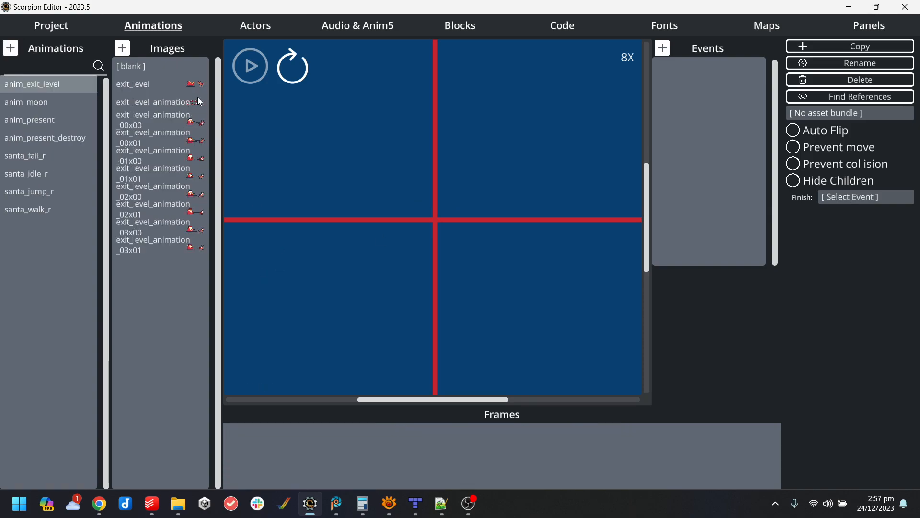
Add all eight exit_level_animation sprites, 00x00 through 03x01 in listed order, as frames of anim_exit_level.
left_click(166, 116)
left_click(168, 133)
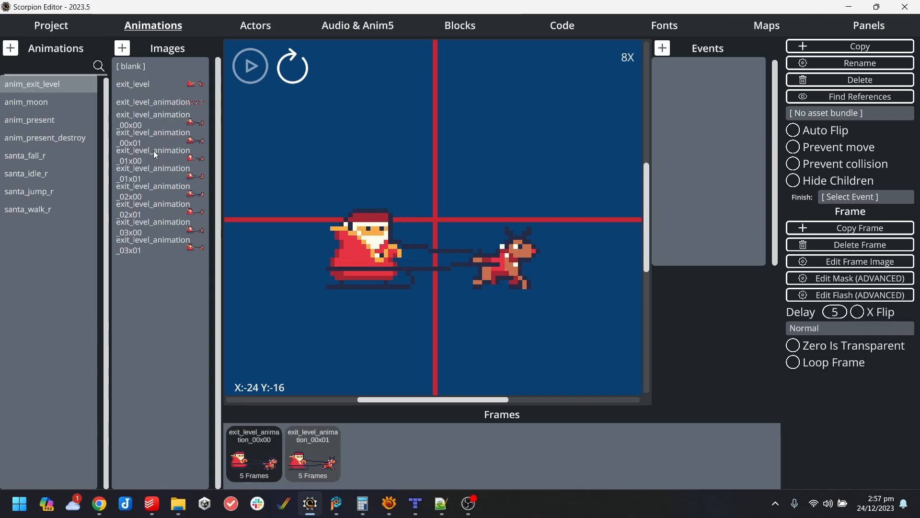
left_click(154, 151)
left_click(154, 175)
left_click(155, 193)
left_click(155, 210)
left_click(154, 227)
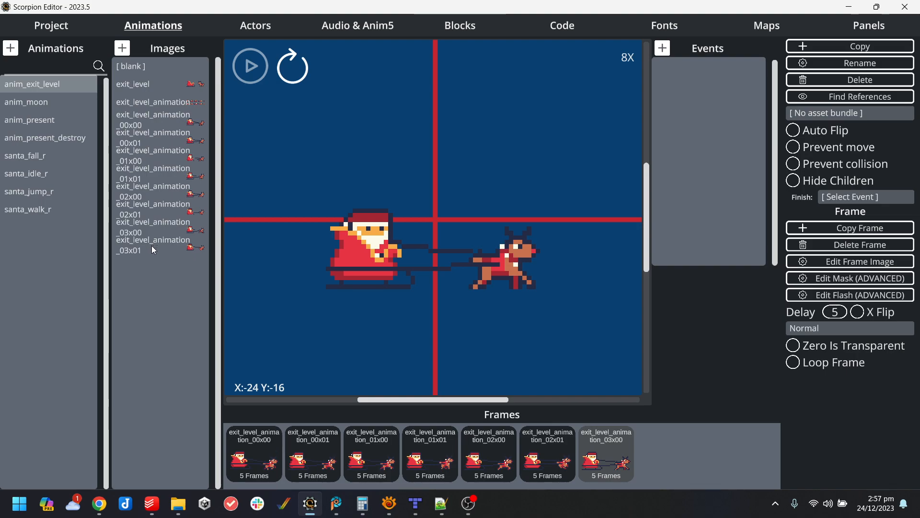
left_click(152, 247)
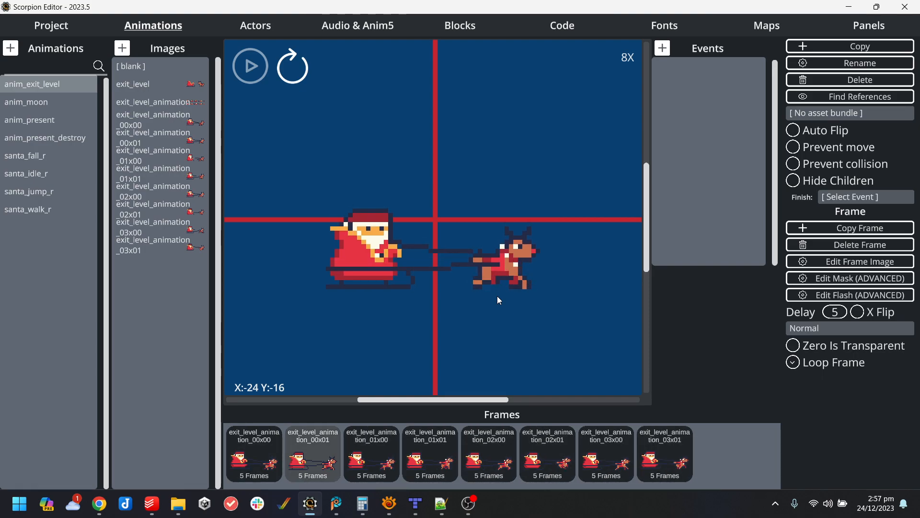
Delete all the frames from anim_exit_level.
left_click(860, 244)
left_click(860, 245)
left_click(860, 244)
left_click(860, 244)
left_click(860, 244)
left_click(859, 245)
left_click(859, 244)
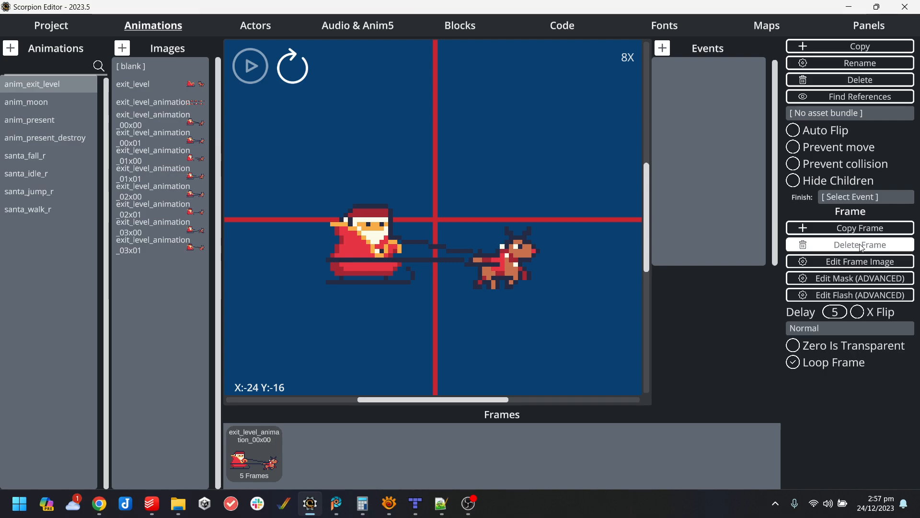
left_click(861, 245)
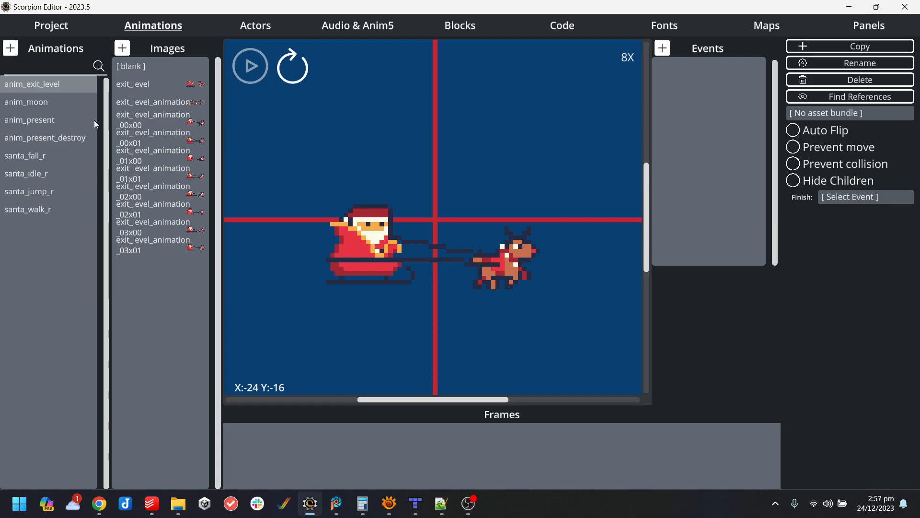
Add exit_level_animation frames 00x00, 01x00, 02x00, 03x01, 00x01, 01x01, 02x01 and 03x01 to anim_exit_level, in that order.
left_click(142, 119)
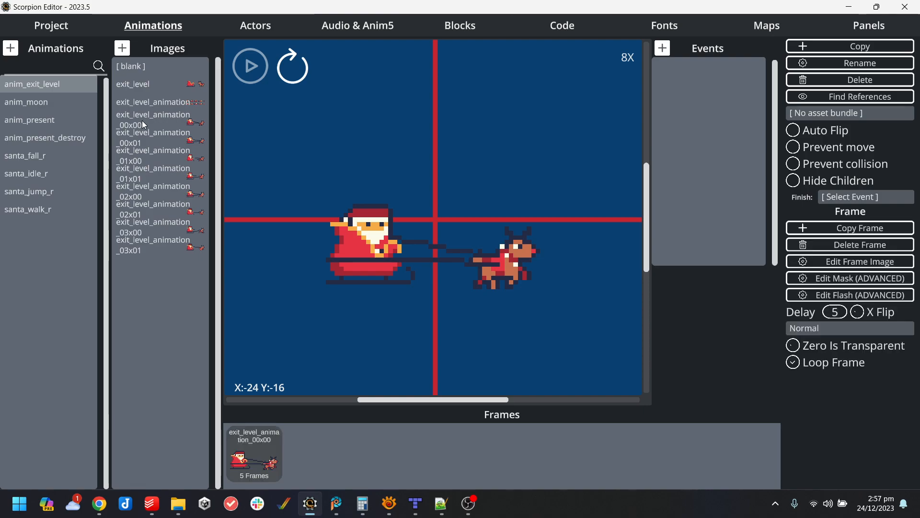
left_click(130, 167)
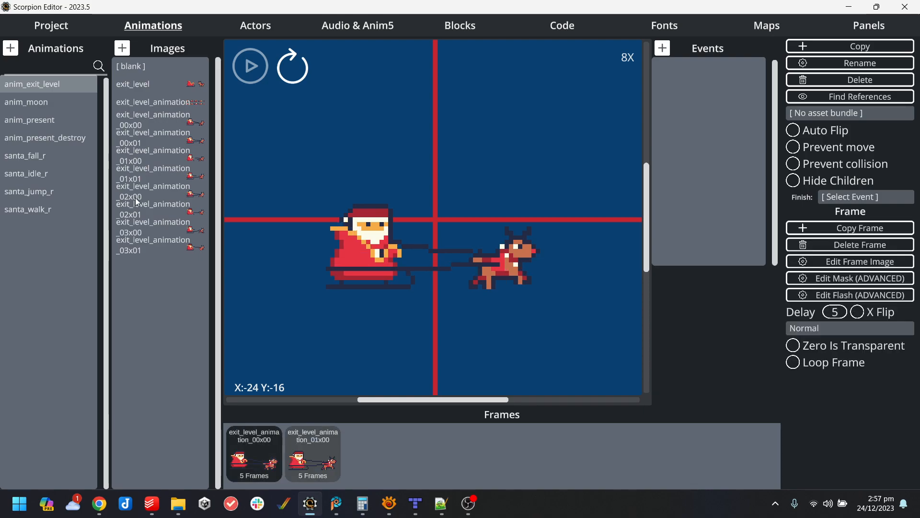
left_click(137, 201)
left_click(139, 241)
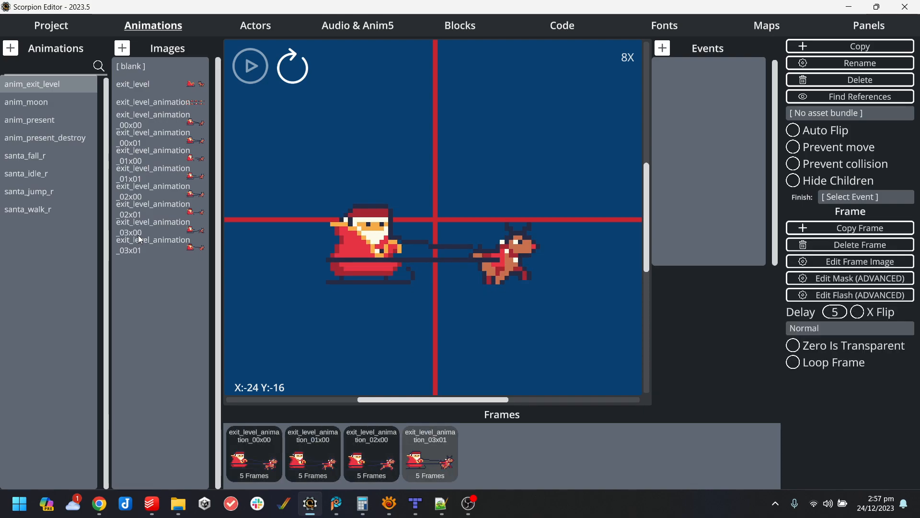
left_click(137, 143)
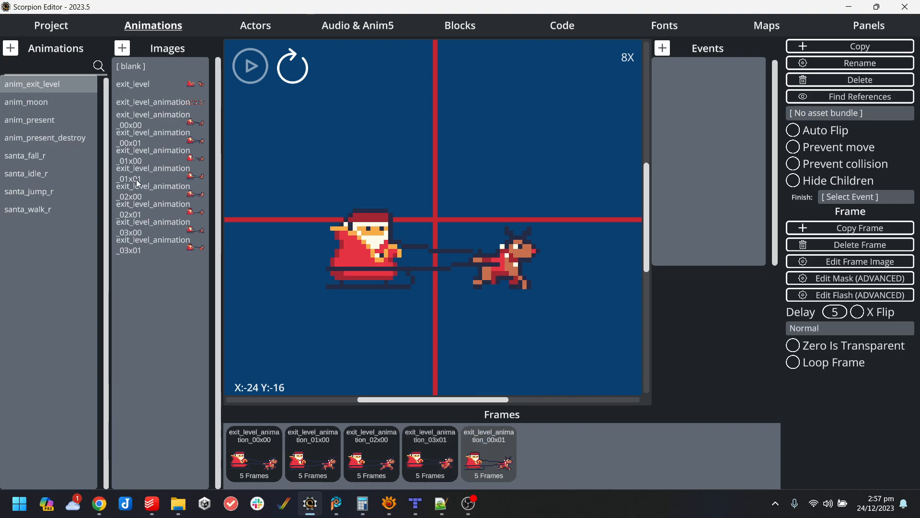
left_click(138, 184)
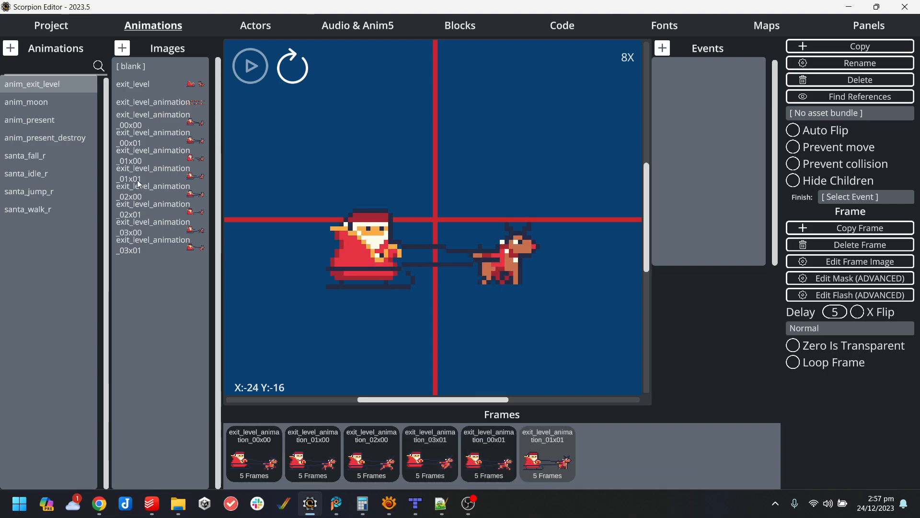
left_click(137, 215)
left_click(140, 251)
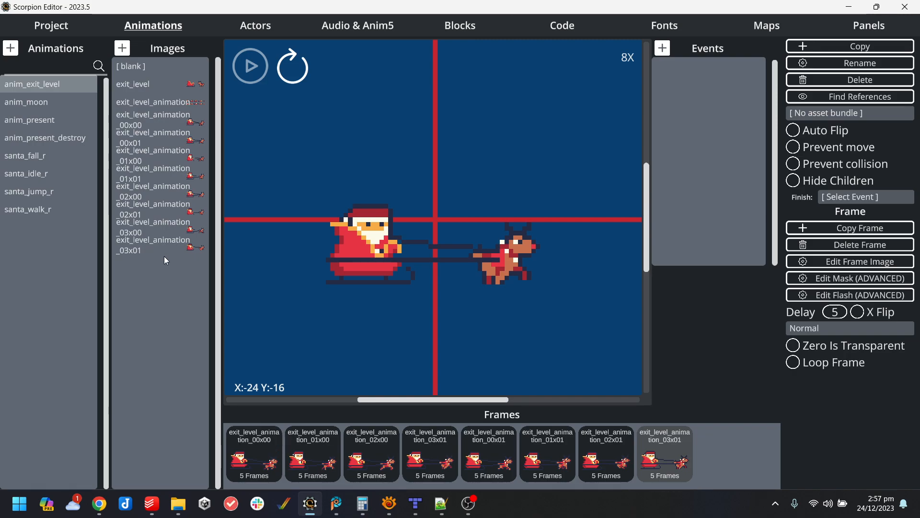
Insert exit_level_animation_03x00 after the 02x00 frame and delete the misplaced 03x01 frame in front of 00x01.
left_click(384, 444)
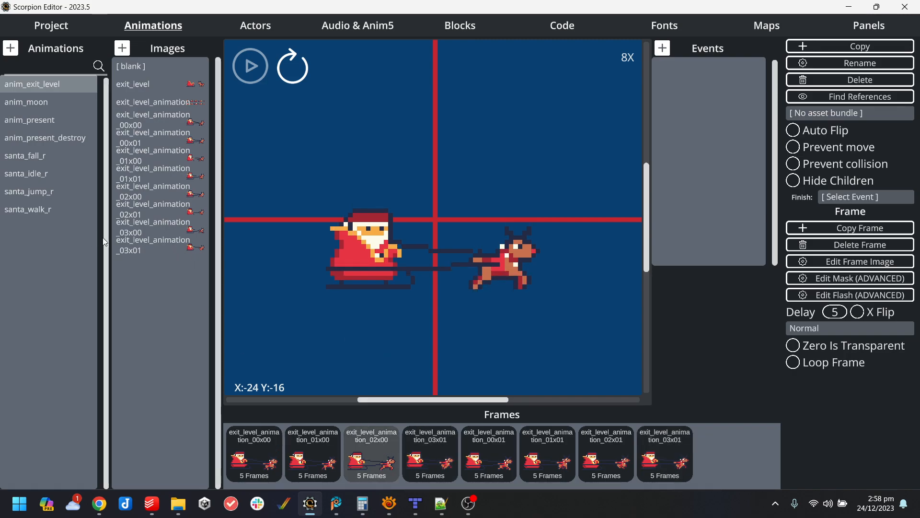
left_click_drag(142, 223, 502, 455)
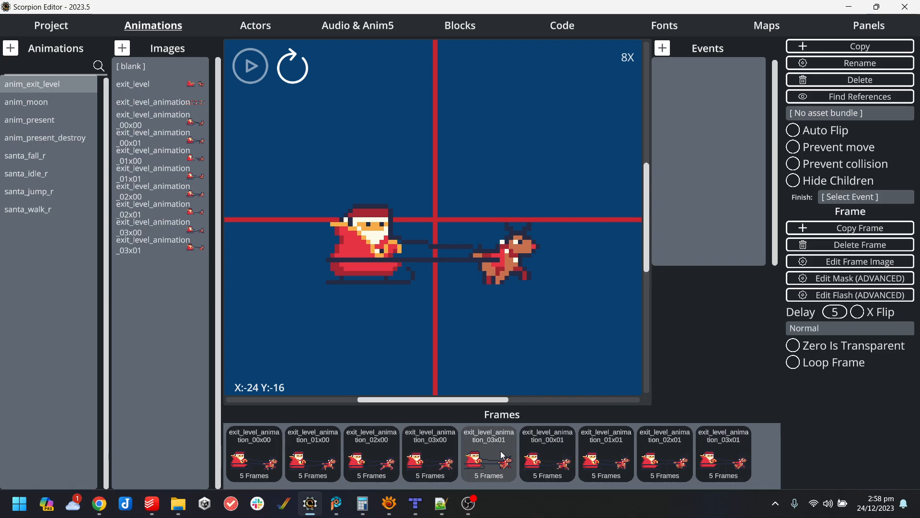
left_click(805, 245)
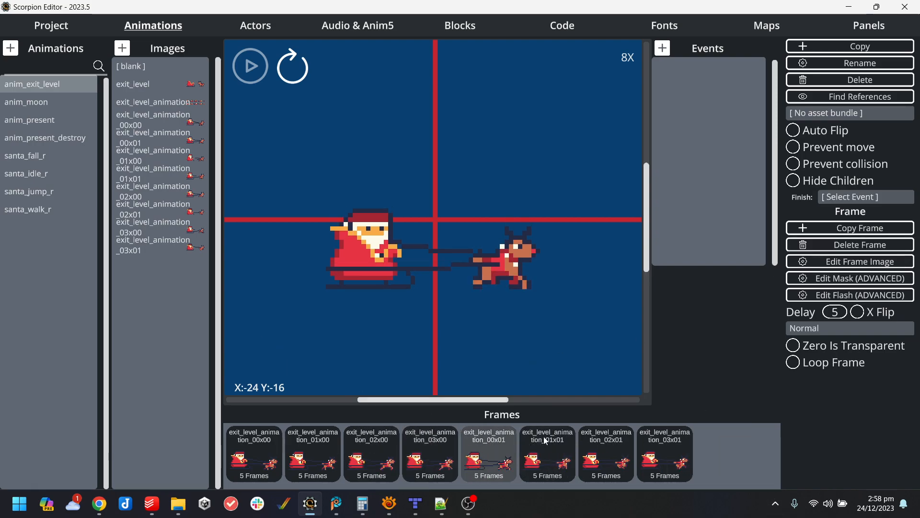
left_click(253, 69)
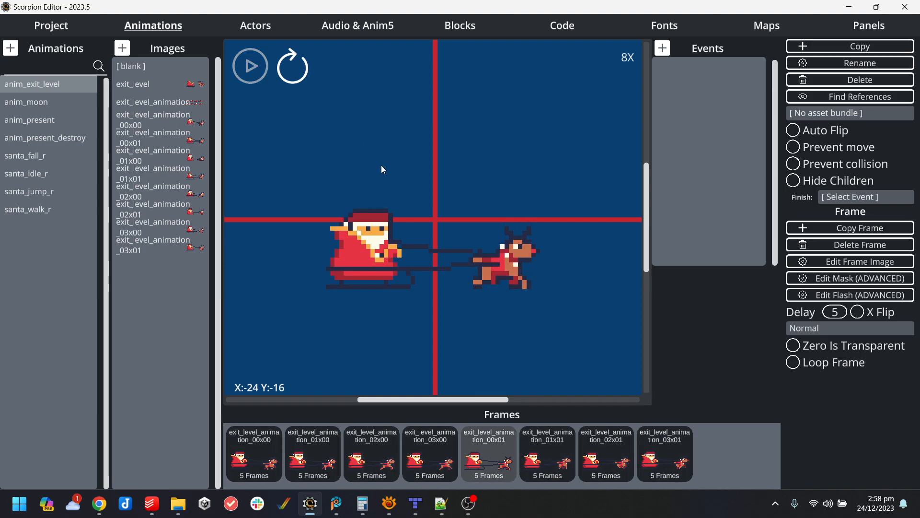
Move the first two frames, 00x00 and 01x00, up to an offset of X -24, Y -32.
left_click_drag(367, 265, 370, 207)
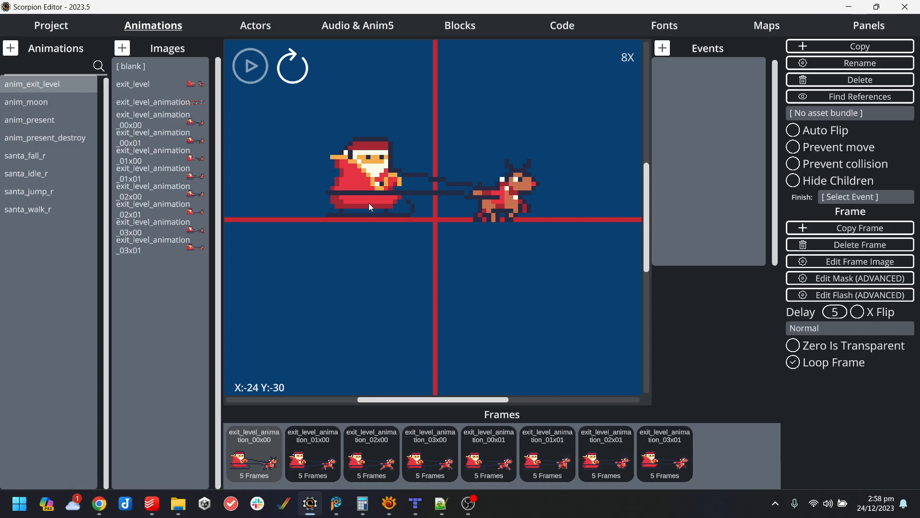
key("Right")
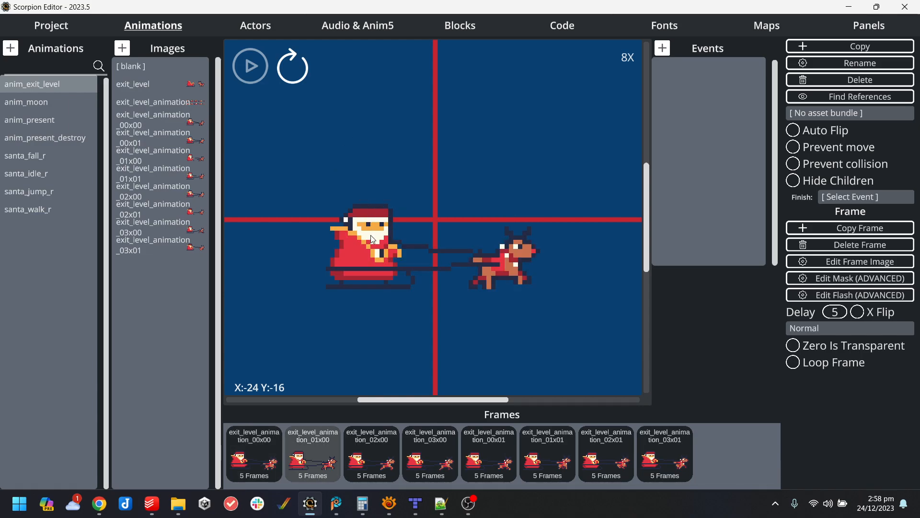
key("Left")
left_click_drag(373, 197, 372, 193)
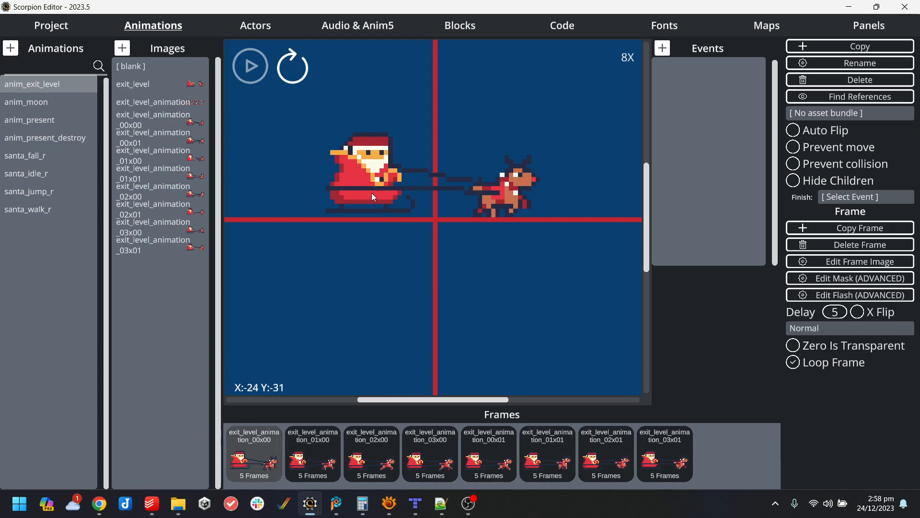
key("Right")
left_click_drag(373, 229, 372, 187)
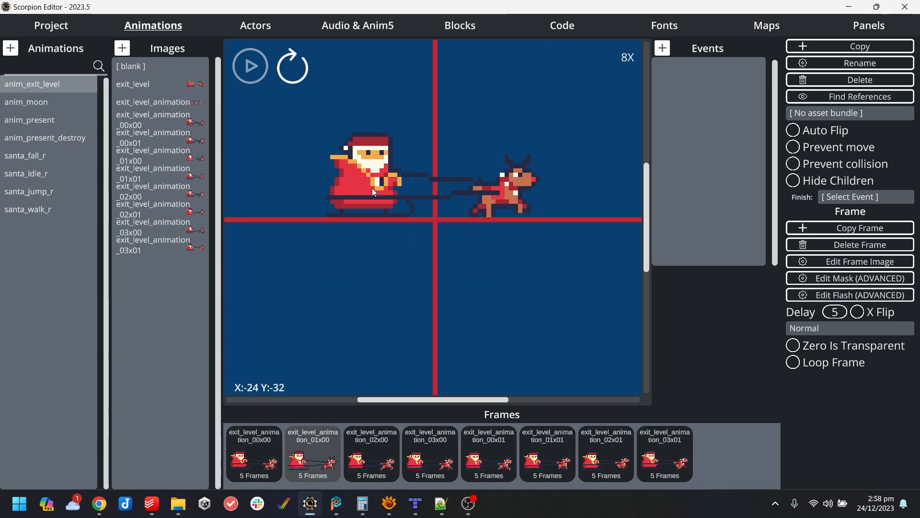
Raise frames 02x00, 03x00, 00x01 and 01x01 so the sleigh lines up with the first two, and compare the frames.
key("Right")
left_click_drag(384, 269, 384, 209)
key("Right")
left_click_drag(383, 259, 381, 183)
key("Right")
left_click_drag(375, 272, 378, 210)
key("Right")
left_click_drag(379, 242, 382, 195)
key("Left")
key("Left")
key("Left")
key("Left")
key("Left")
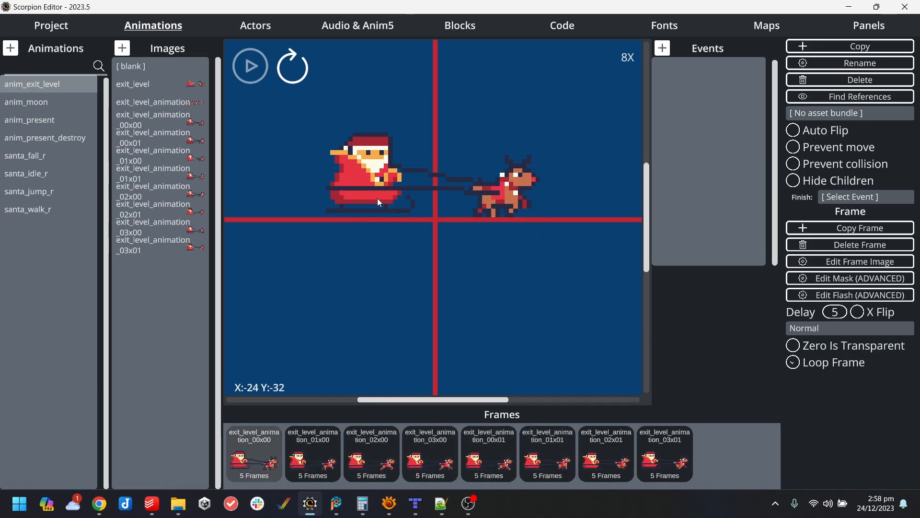
key("Right")
key("Left")
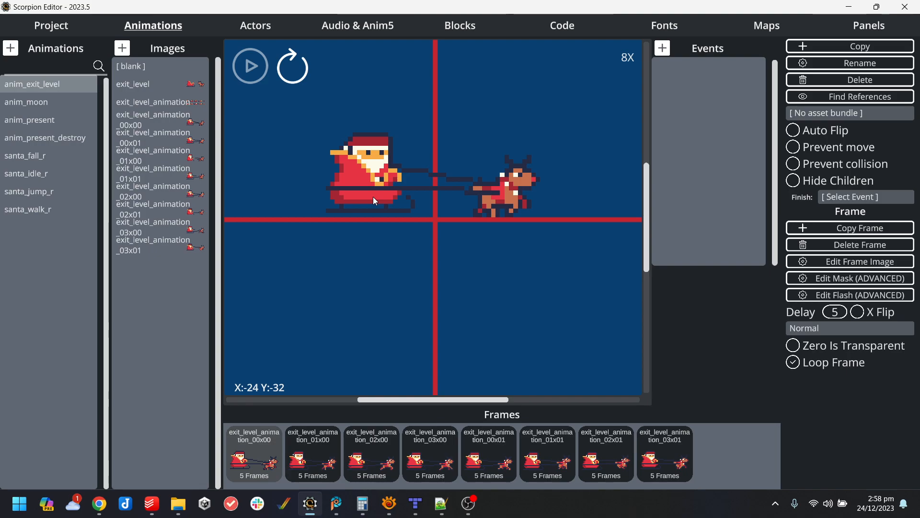
Switch to PaintShop Pro, set a finer grid on blocks.png, and examine the empty sleigh against the grid lines.
mouse_move(336, 504)
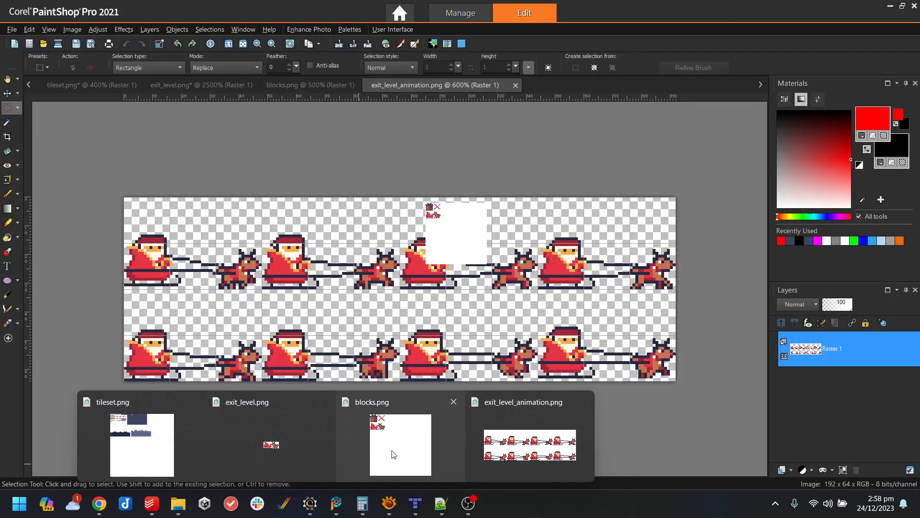
left_click(394, 454)
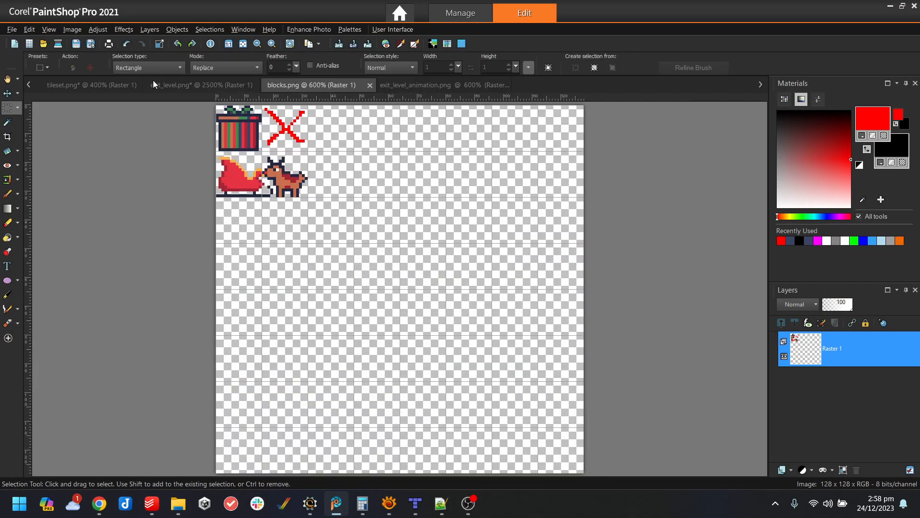
left_click(48, 29)
left_click(91, 197)
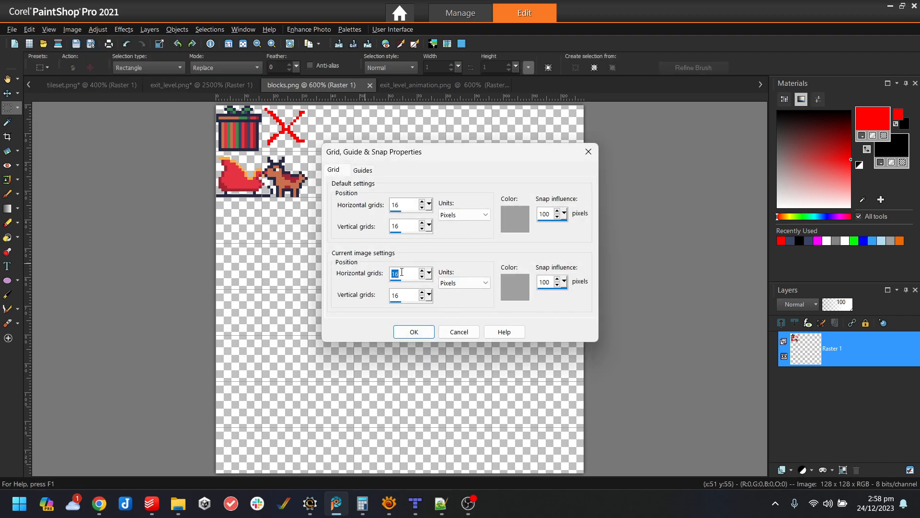
left_click(414, 332)
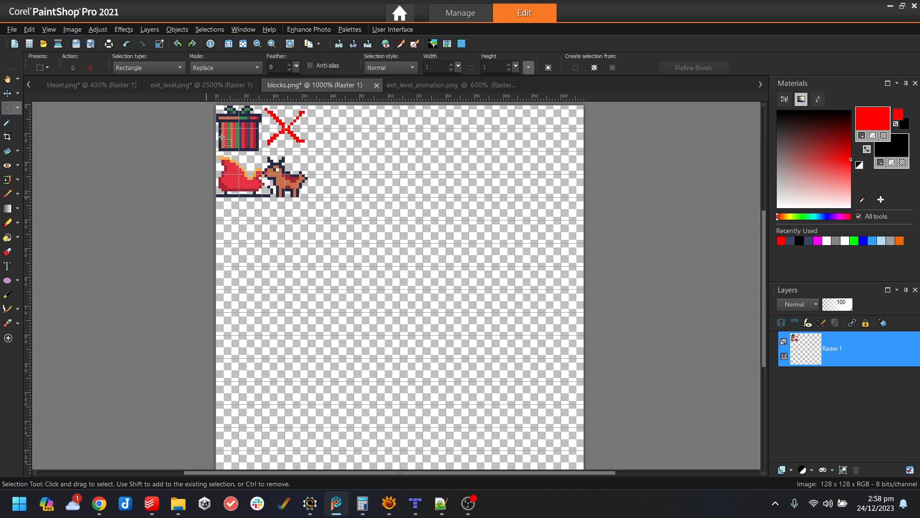
scroll(204, 135, "up", 2)
left_click_drag(764, 252, 763, 198)
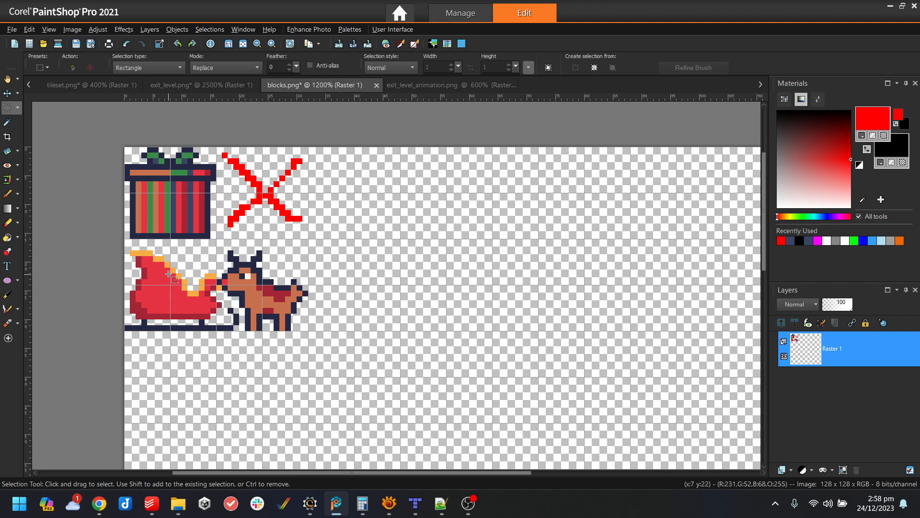
Switch back to Scorpion Editor and shift frames 00x00, 01x00 and 02x00 horizontally to an offset of X -9, Y -32.
left_click(890, 7)
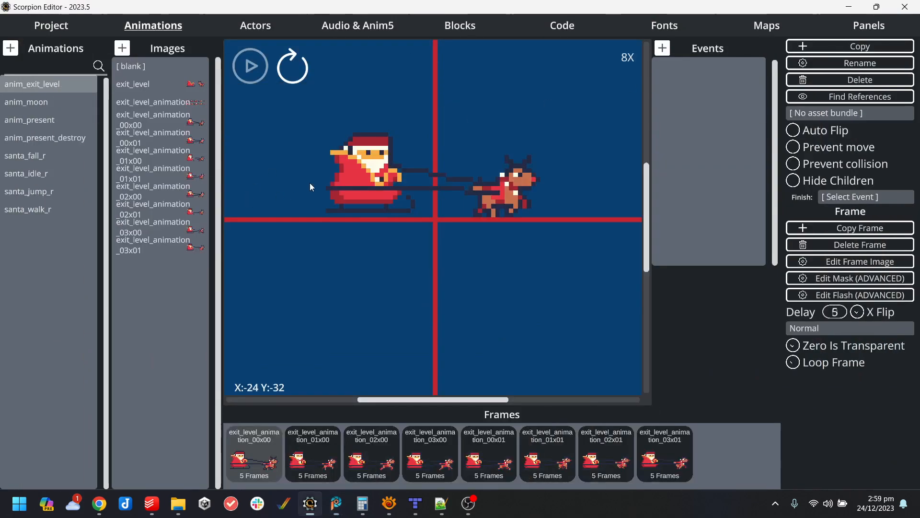
left_click_drag(382, 192, 408, 191)
left_click_drag(421, 187, 442, 185)
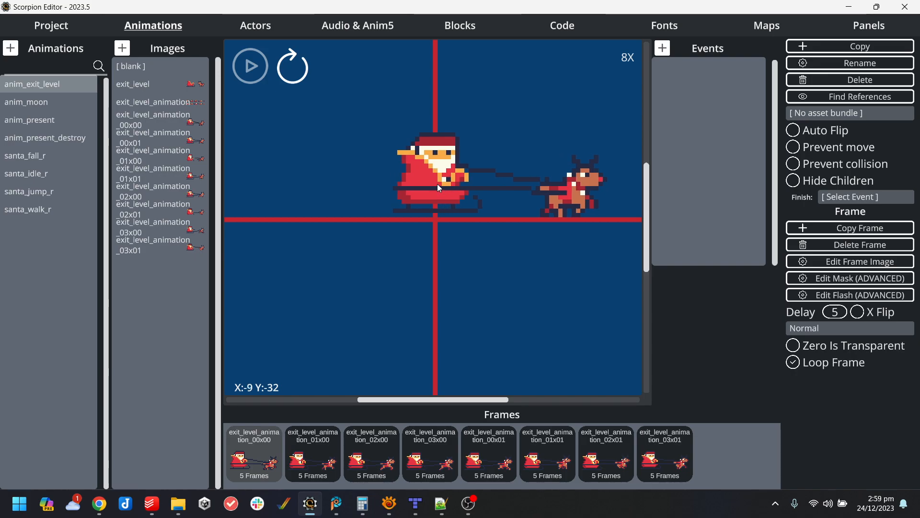
key("Right")
left_click_drag(379, 181, 442, 186)
key("Right")
left_click_drag(395, 205, 438, 199)
Align the remaining frames of anim_exit_level, through 03x01, to the same X -9, Y -32 offset.
key("Right")
key("Right")
left_click_drag(362, 191, 436, 190)
key("Right")
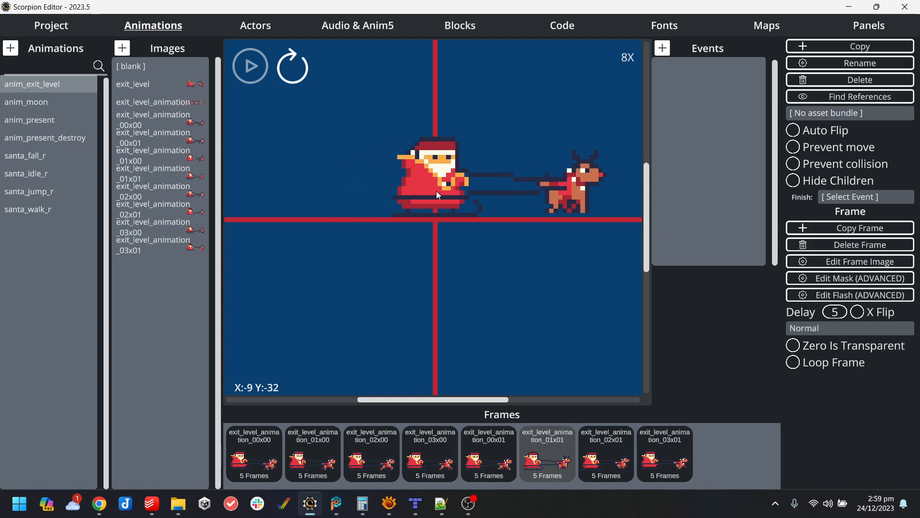
key("Right")
left_click_drag(367, 240, 430, 182)
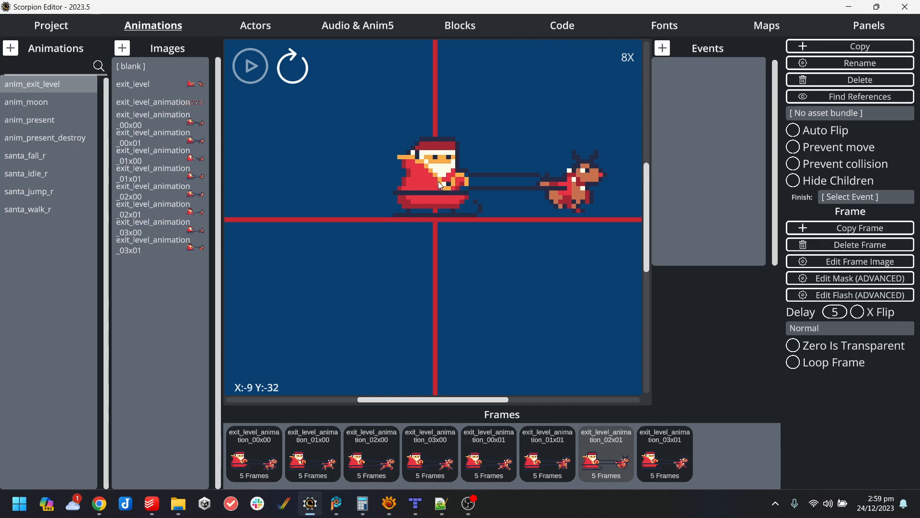
key("Right")
left_click_drag(406, 230, 428, 194)
key("Left")
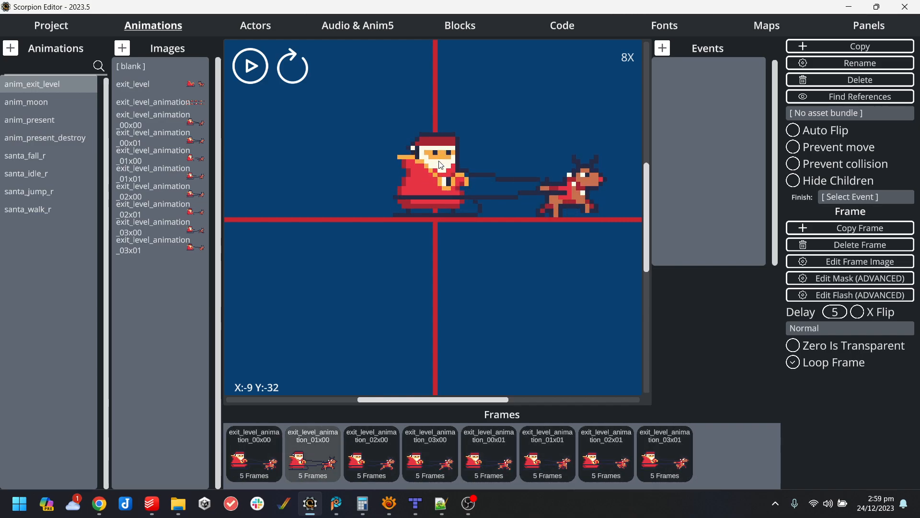
Stop the animation preview and create a new actor named level_exit_actor in the project's actors folder.
left_click(251, 67)
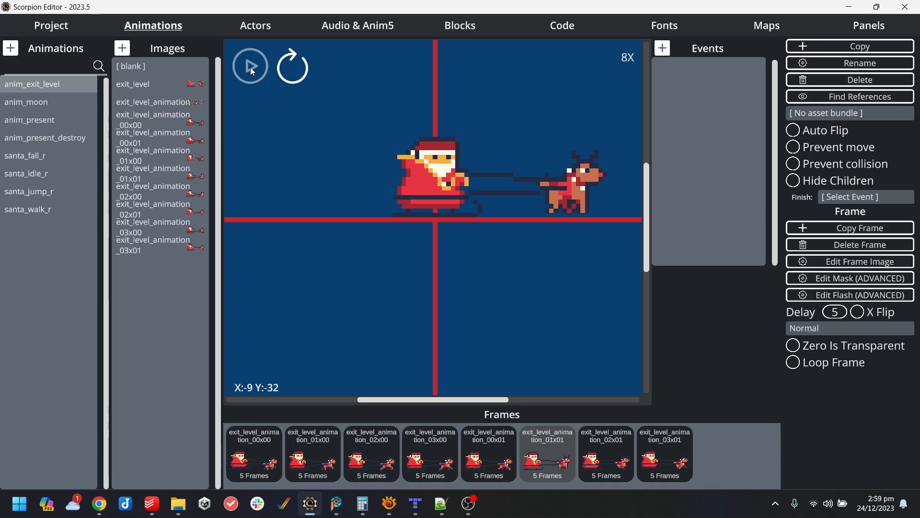
left_click(258, 25)
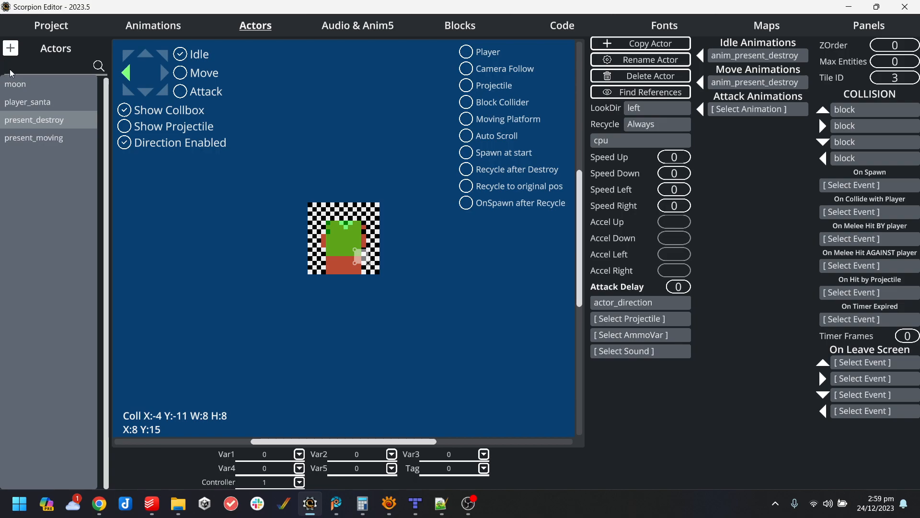
left_click(10, 48)
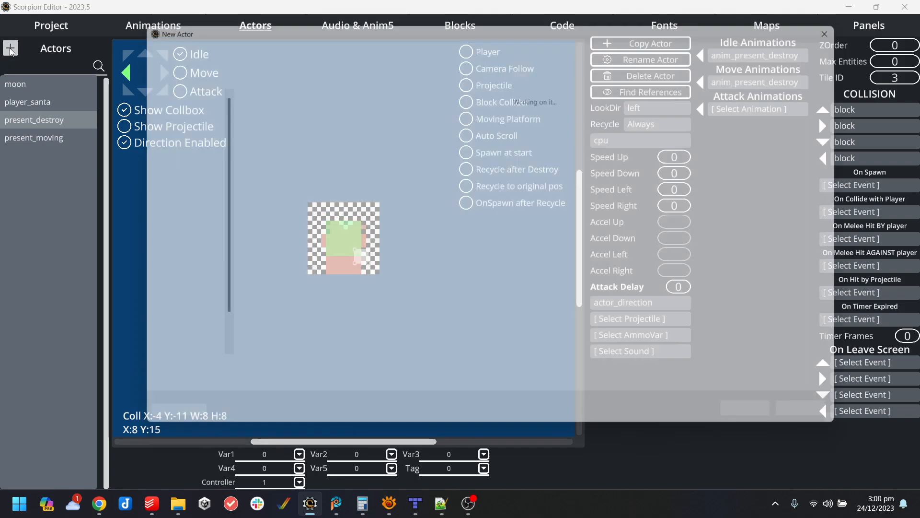
double_click(299, 105)
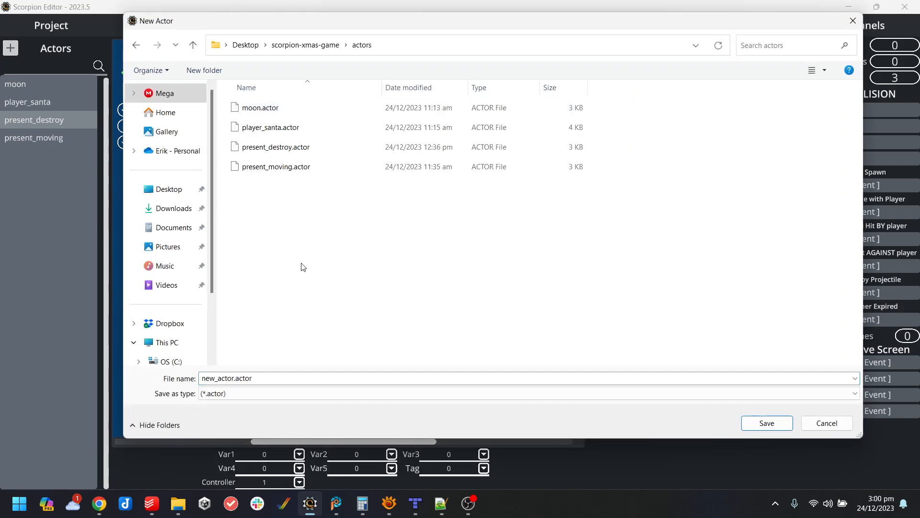
left_click(336, 377)
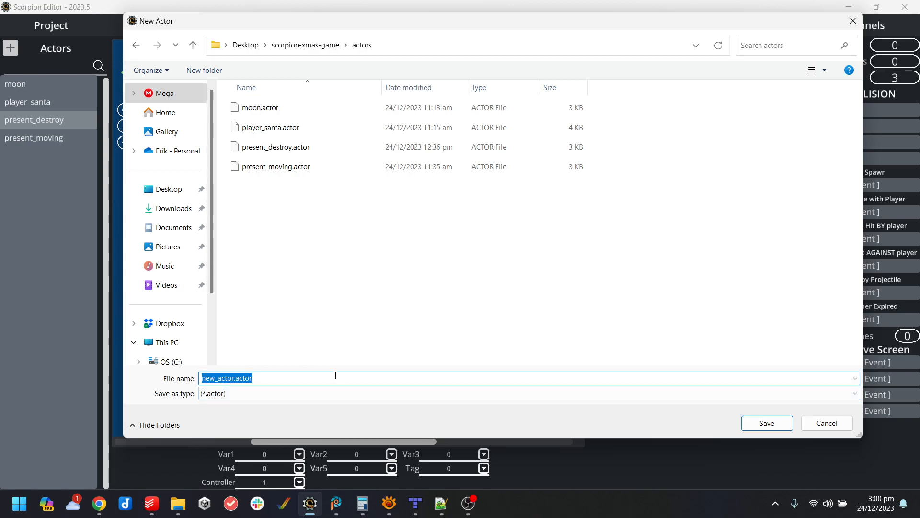
key("BackSpace")
type("level_exit_actor")
key("Return")
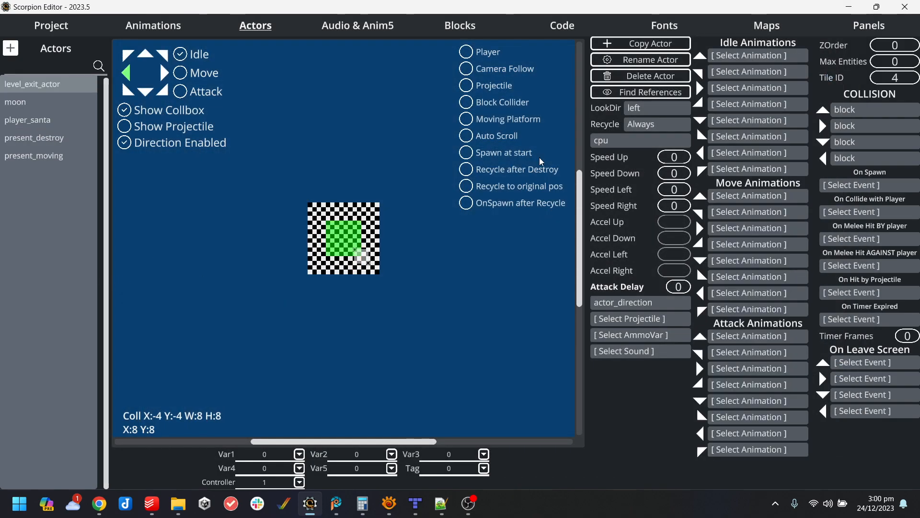
Disable every direction of level_exit_actor except up-right.
left_click(641, 141)
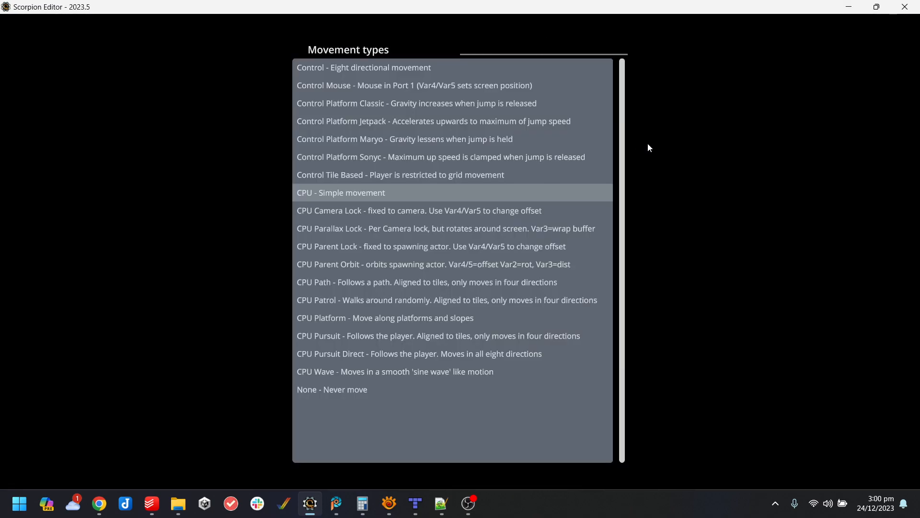
key("Escape")
left_click(164, 54)
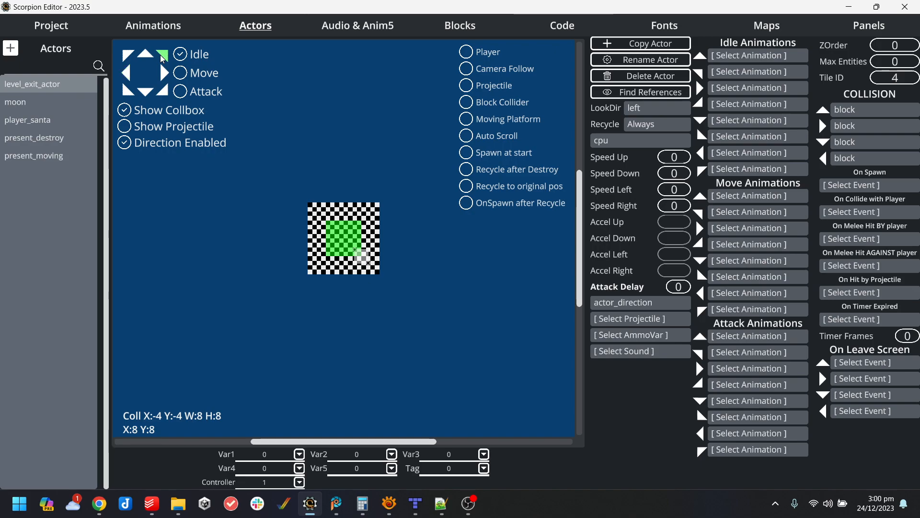
left_click(173, 143)
left_click(173, 144)
left_click(163, 73)
left_click(178, 143)
left_click(165, 94)
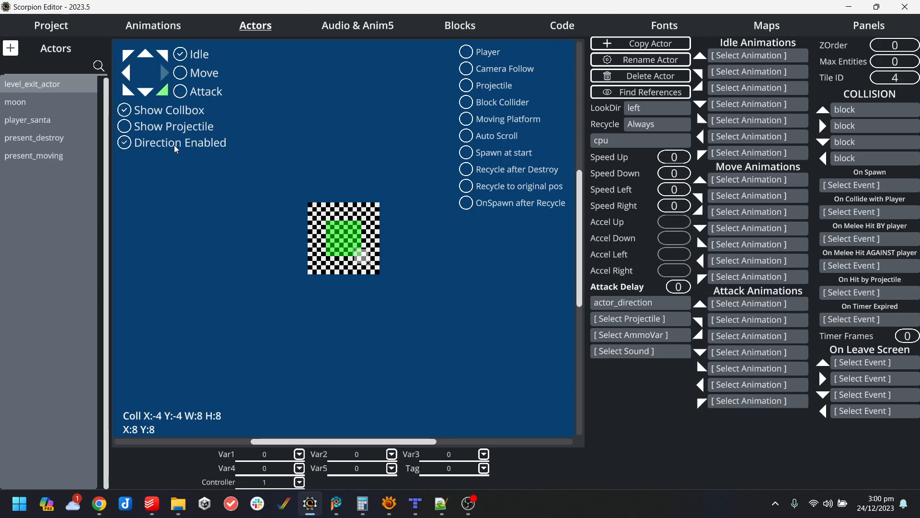
left_click(174, 146)
left_click(145, 92)
left_click(164, 146)
left_click(127, 92)
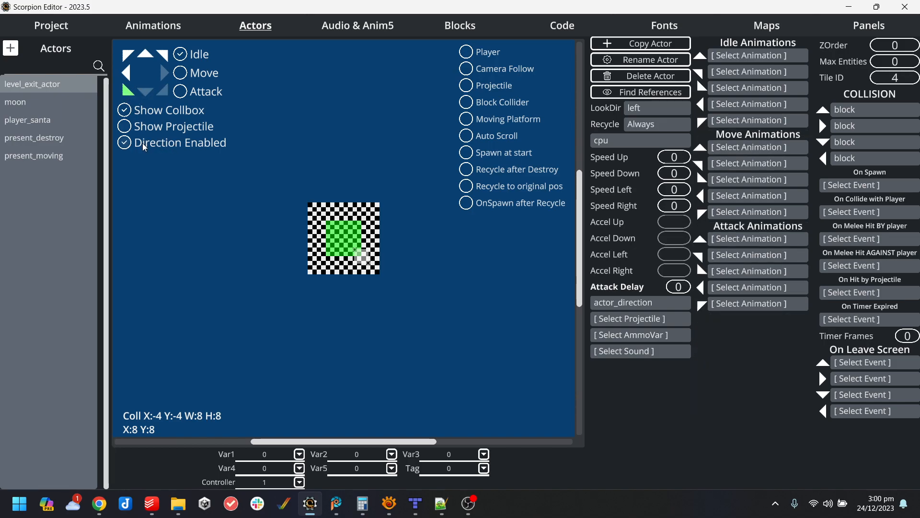
left_click(144, 144)
left_click(125, 73)
left_click(144, 144)
left_click(127, 57)
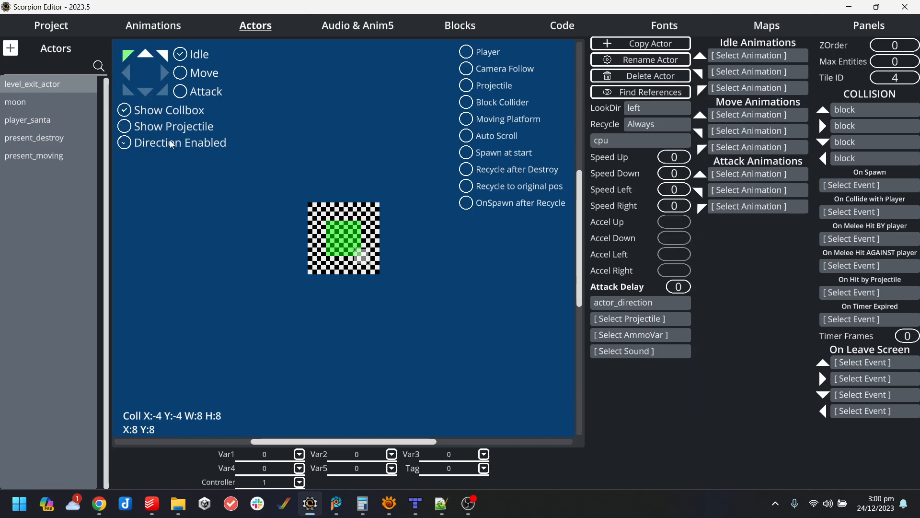
left_click(154, 143)
left_click(146, 55)
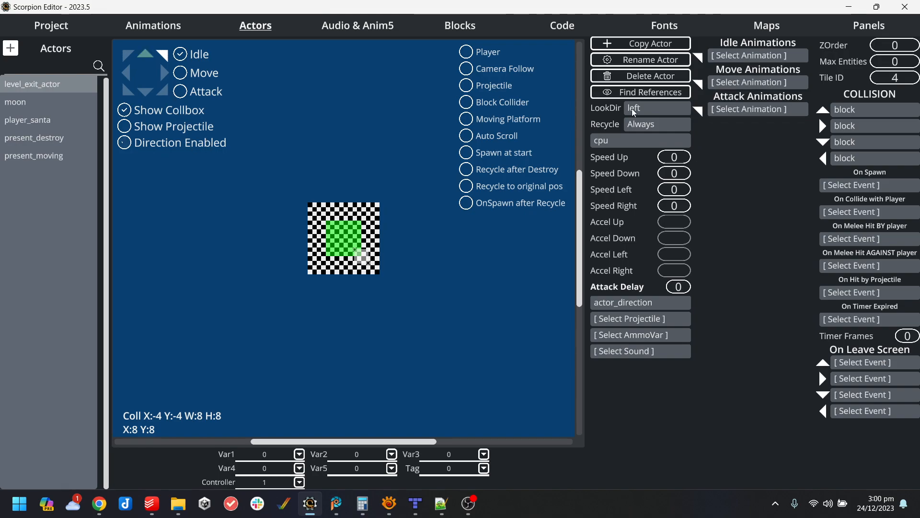
Assign anim_exit_level as the up-right idle animation and lower the sleigh onto the tile at X 8, Y 17.
left_click(775, 53)
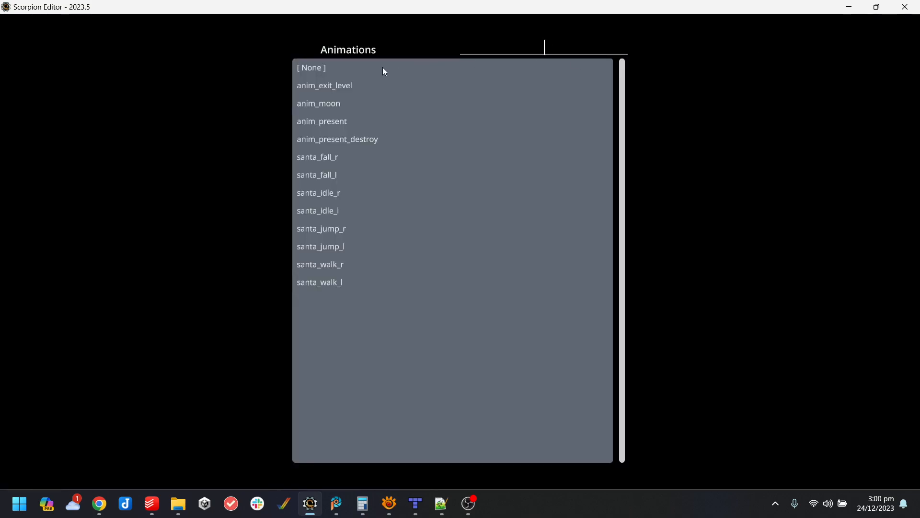
left_click(343, 86)
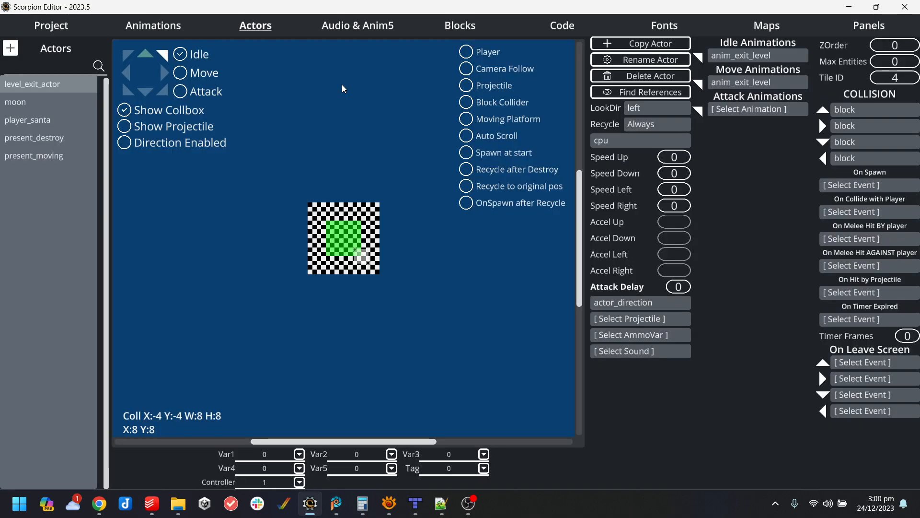
left_click(168, 57)
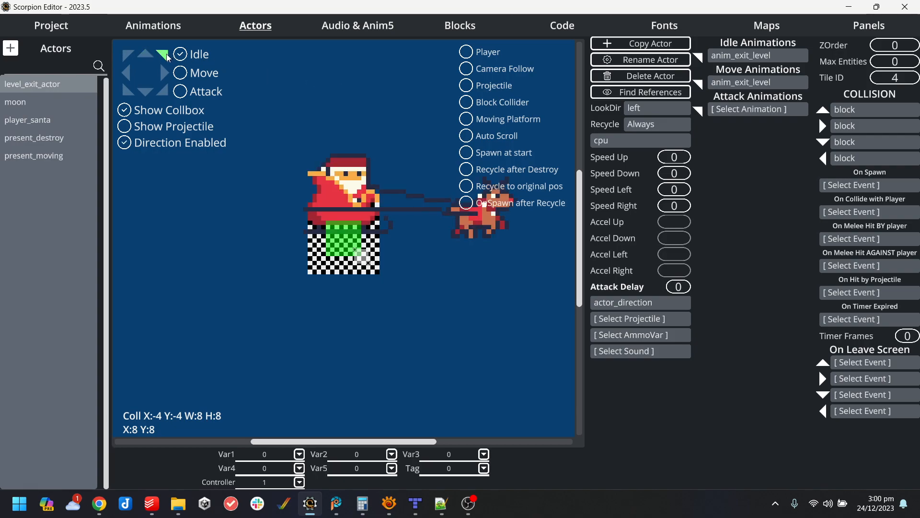
left_click_drag(374, 239, 341, 238)
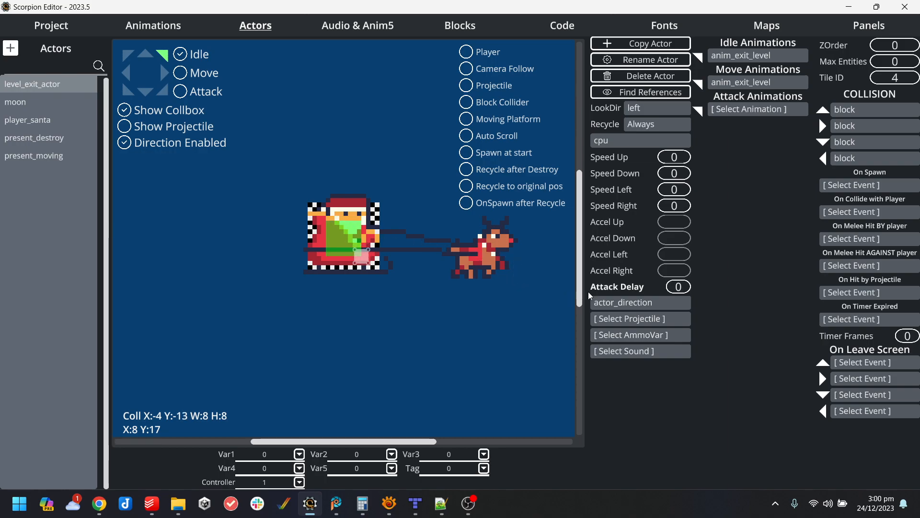
Set the restartlevel event for when level_exit_actor leaves the screen on the right side.
left_click(882, 379)
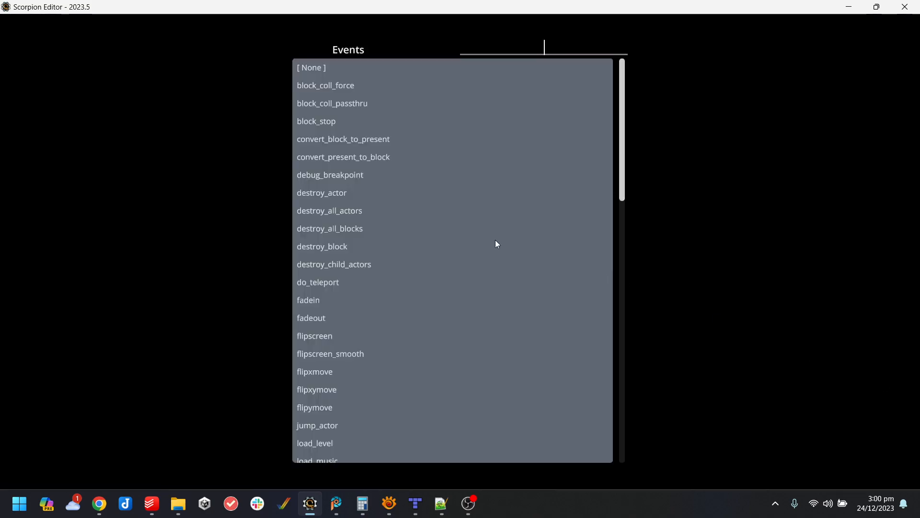
type("reset")
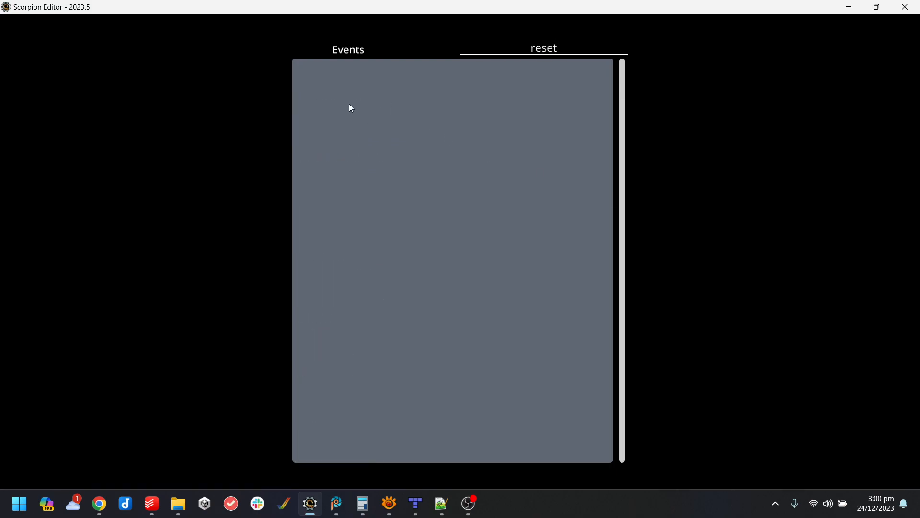
key("BackSpace")
key("BackSpace")
key("BackSpace")
key("BackSpace")
type("esta")
left_click(337, 69)
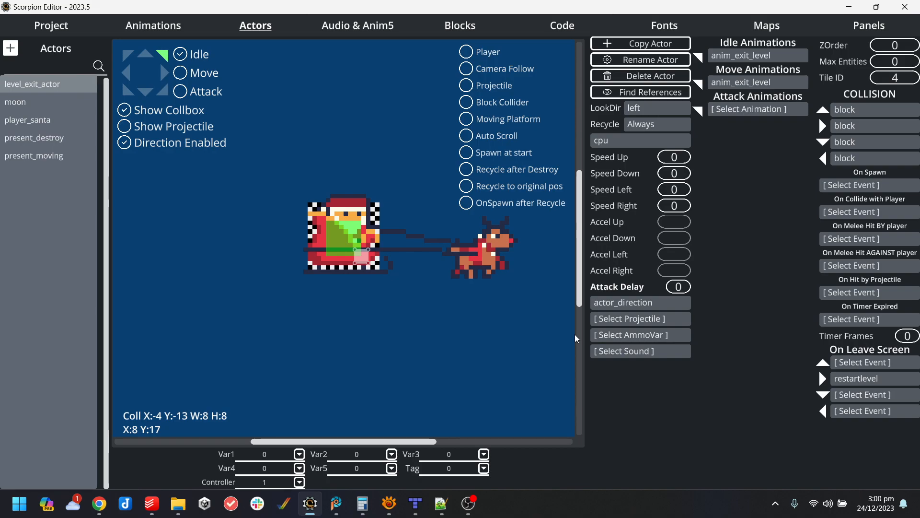
Set level_exit_actor's Speed Up to 1 and Speed Right to 2, with upright as its look direction.
left_click(681, 158)
type("1")
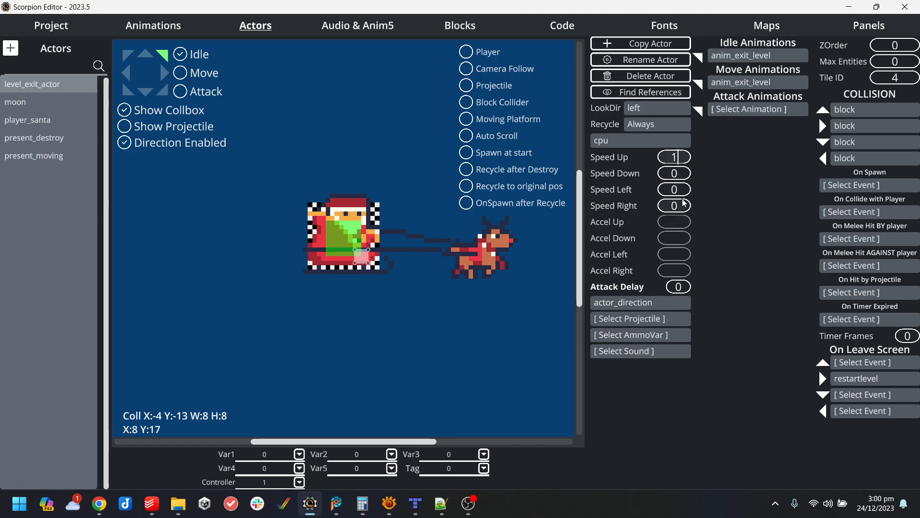
type("2")
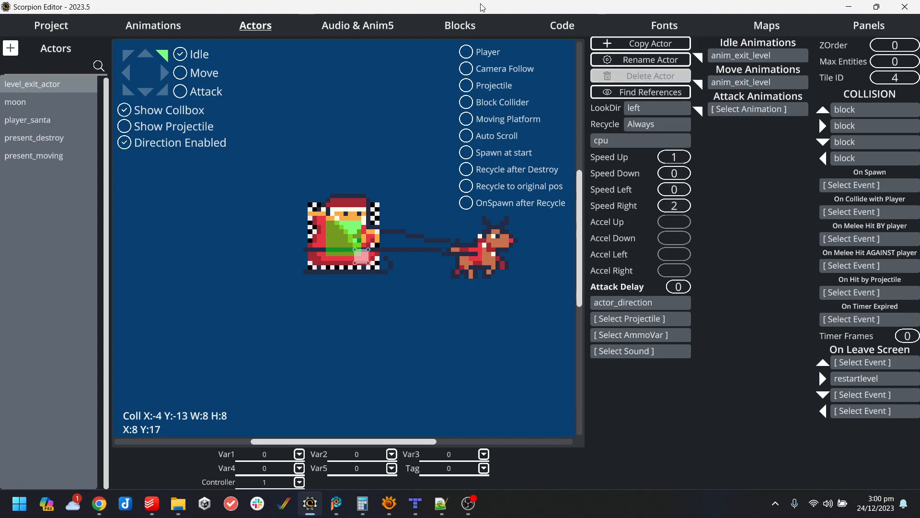
left_click(655, 110)
left_click(657, 139)
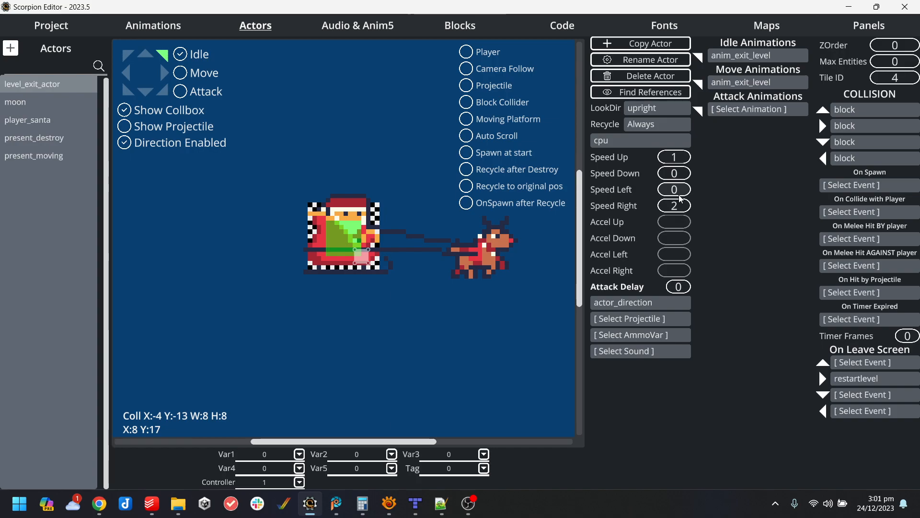
Review the anim_exit_level and anim_moon animations and their settings, and return to level_exit_actor.
left_click(139, 26)
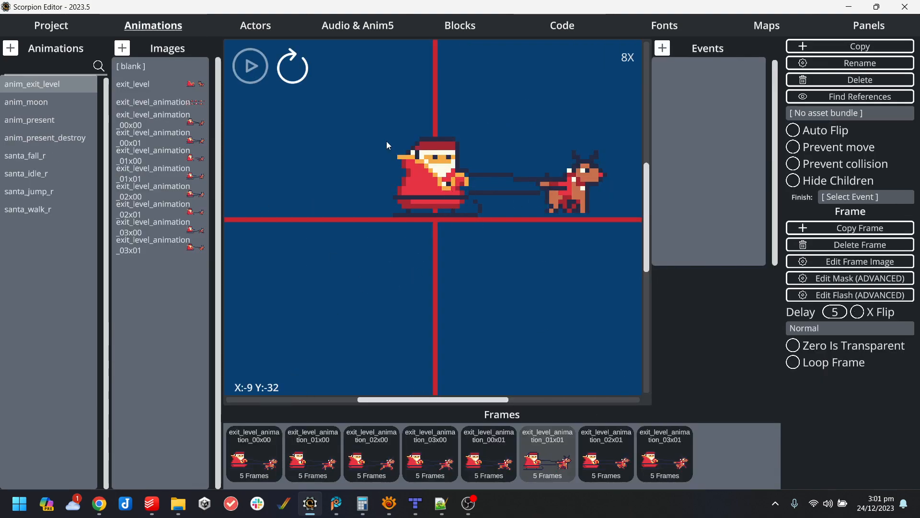
left_click(262, 28)
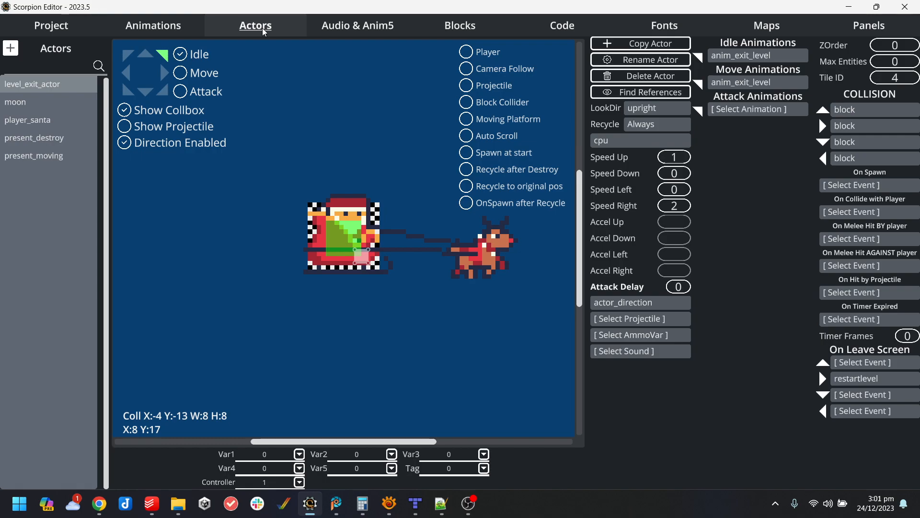
left_click(154, 26)
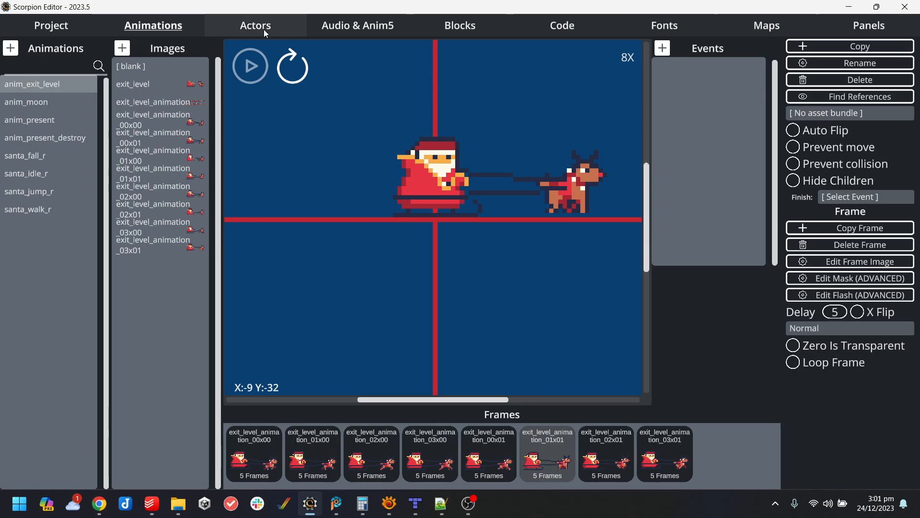
key("Down")
key("Up")
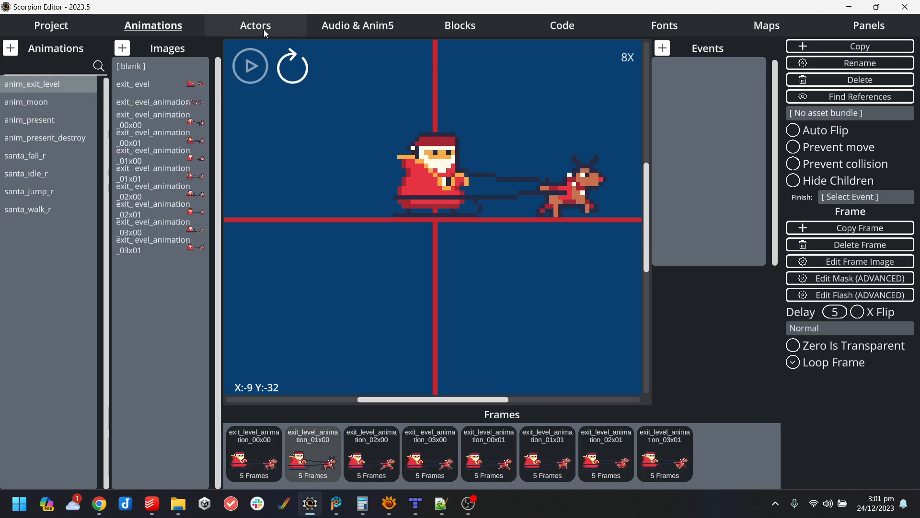
key("Down")
key("Down")
key("Up")
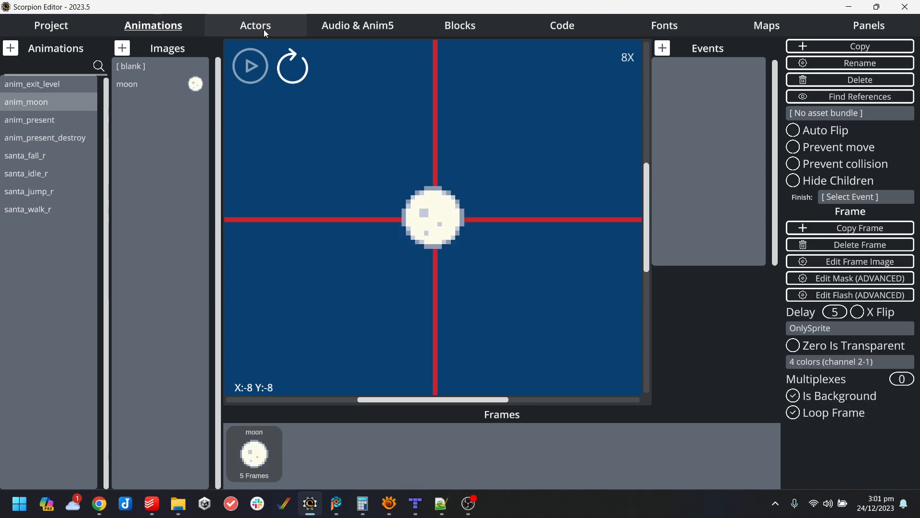
key("Up")
key("Down")
key("Up")
left_click(263, 30)
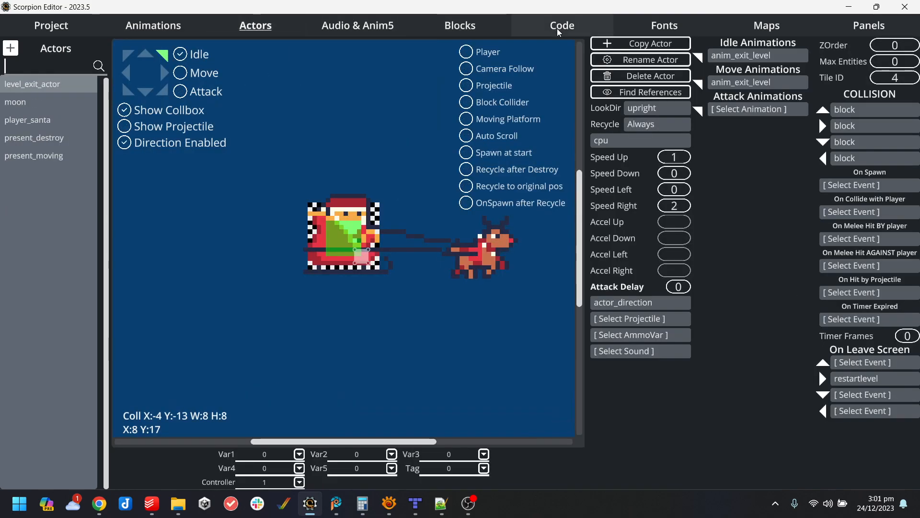
Make level_exit_actor a Player with Camera Follow, leaving Block Collider and Spawn at start switched off.
left_click(488, 51)
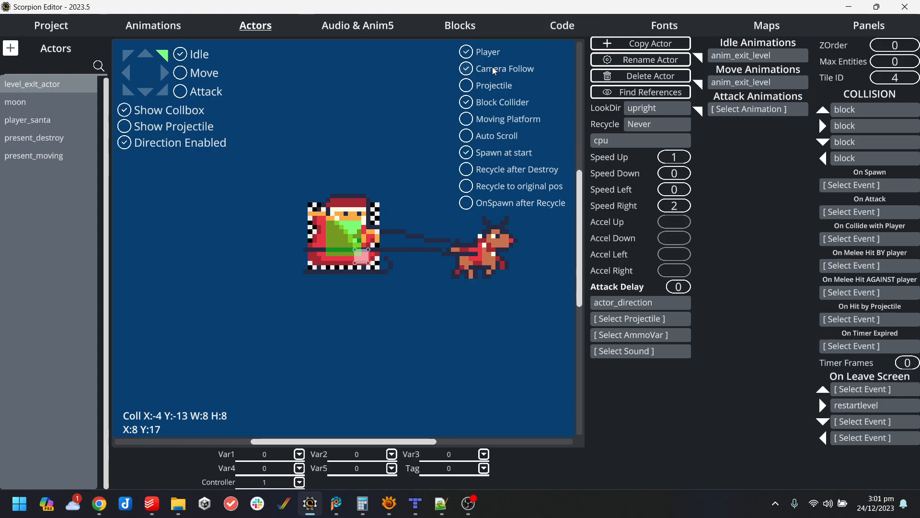
left_click(496, 101)
left_click(504, 153)
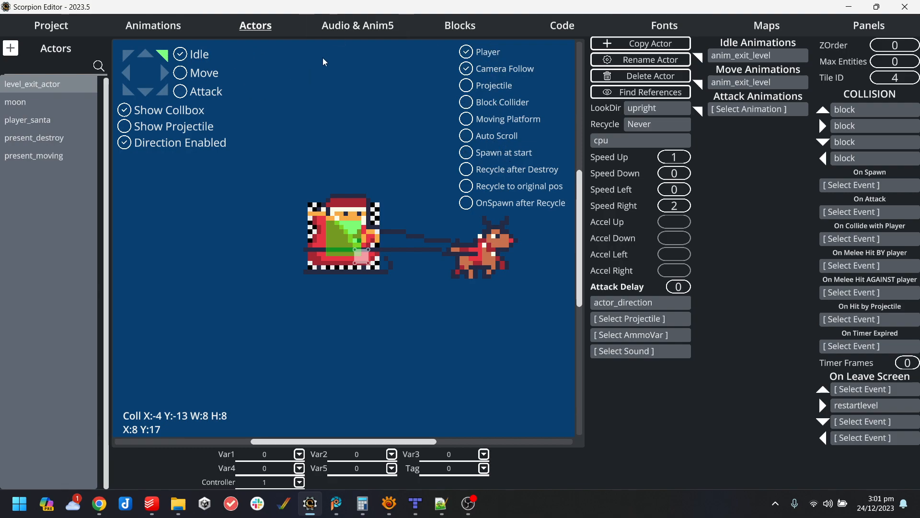
Enable Prevent collision on anim_exit_level and return to level_exit_actor.
left_click(181, 27)
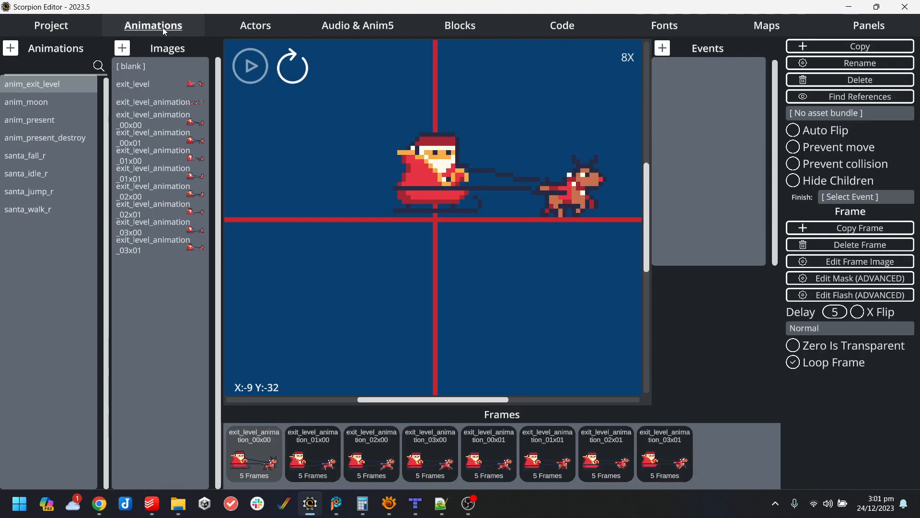
left_click(857, 163)
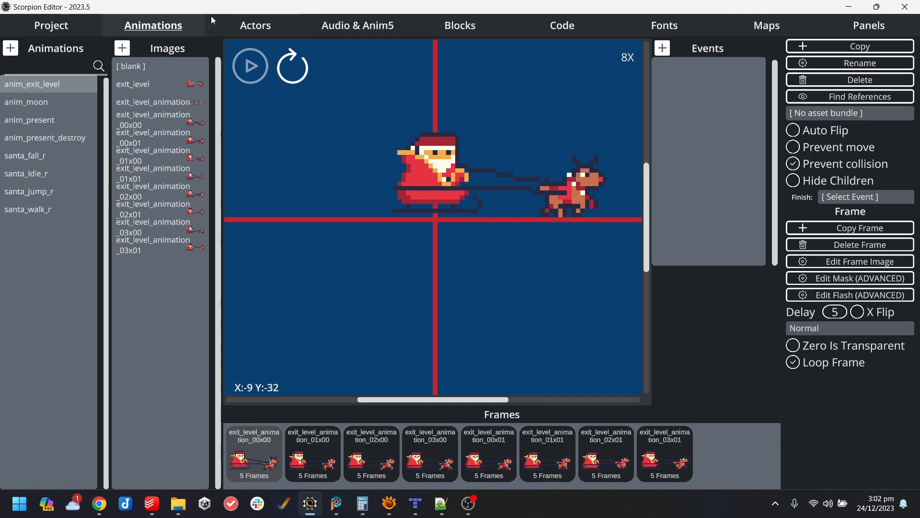
left_click(267, 29)
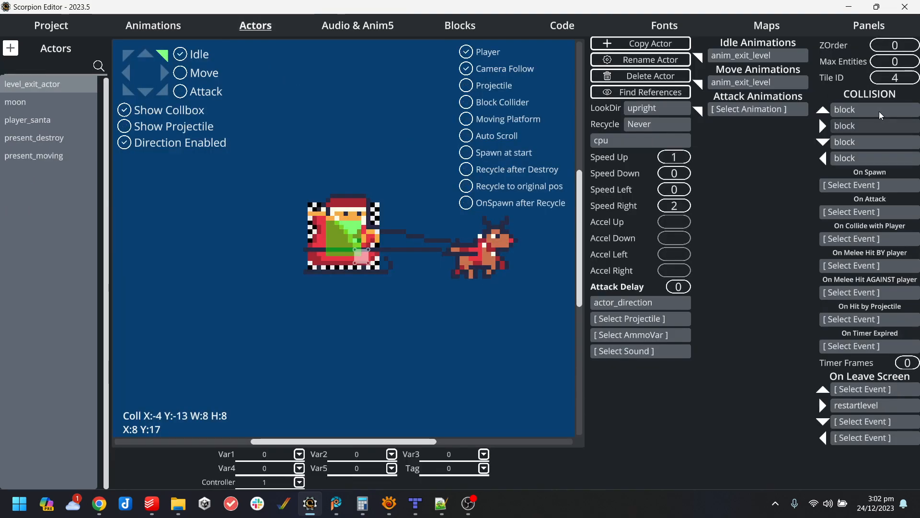
Set level_exit_actor's tile collision to None in all four directions so it passes through solid tiles.
left_click(879, 111)
left_click(346, 161)
left_click(861, 130)
left_click(397, 164)
left_click(861, 142)
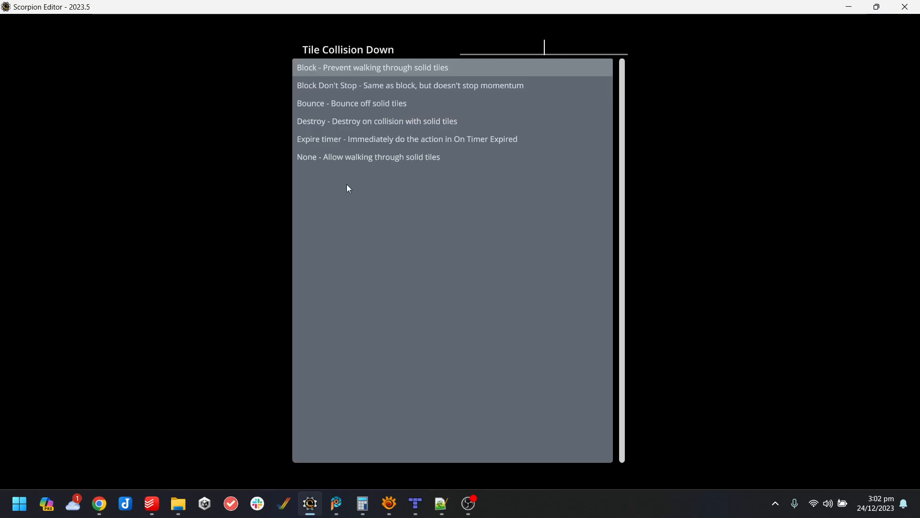
left_click(410, 157)
left_click(842, 154)
left_click(402, 155)
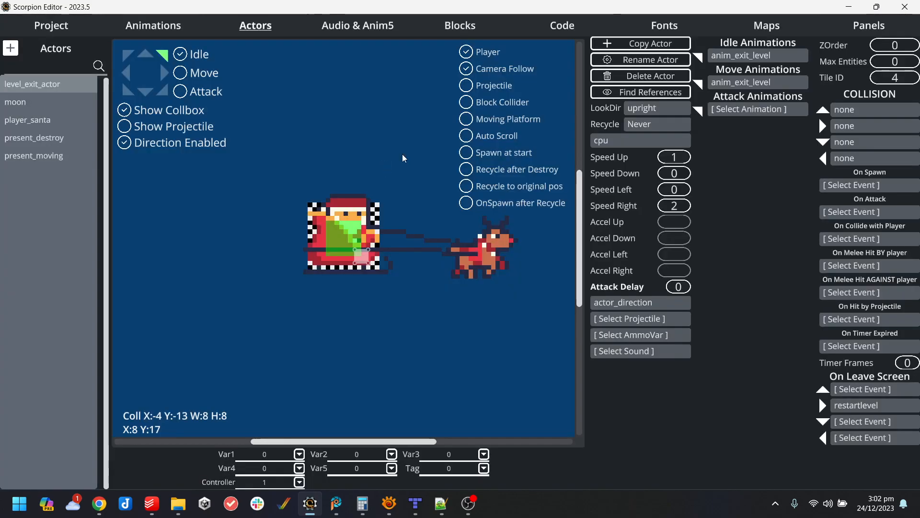
Create a new codeblock named exit_level in the project's code folder.
left_click(580, 32)
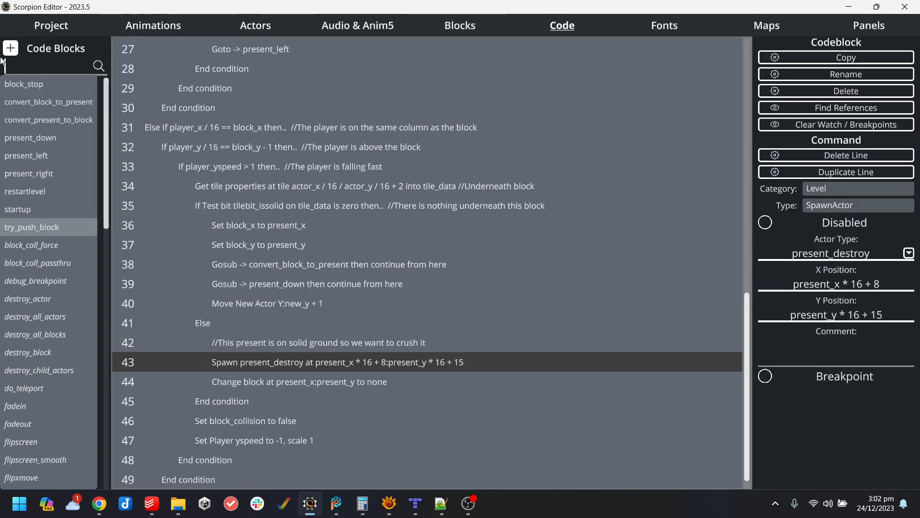
left_click(479, 20)
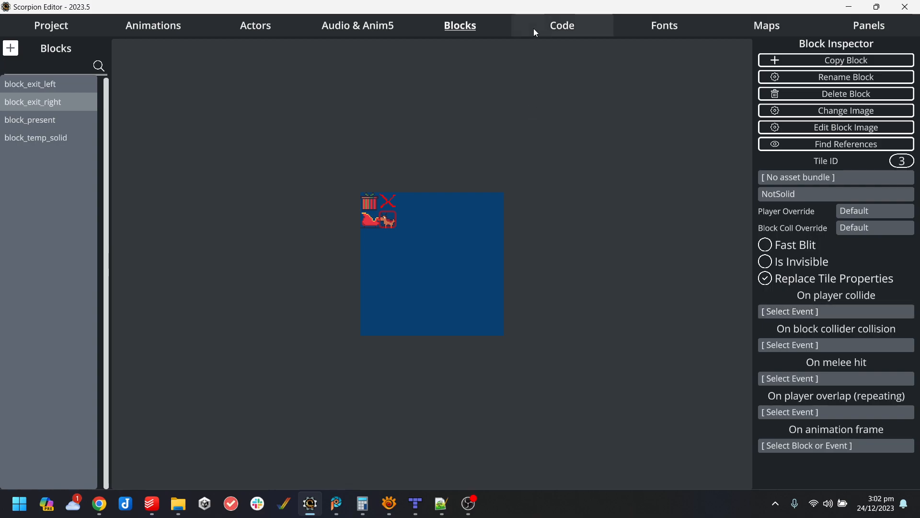
left_click(552, 26)
left_click(12, 49)
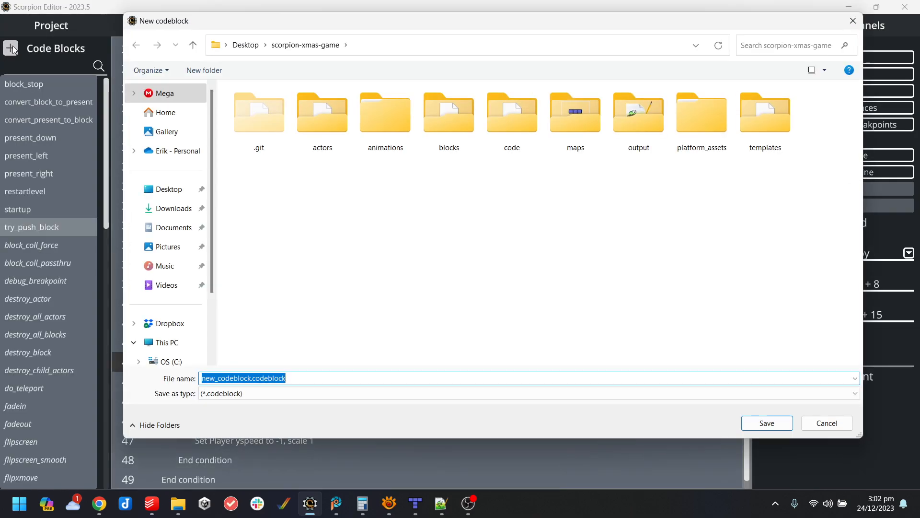
double_click(496, 123)
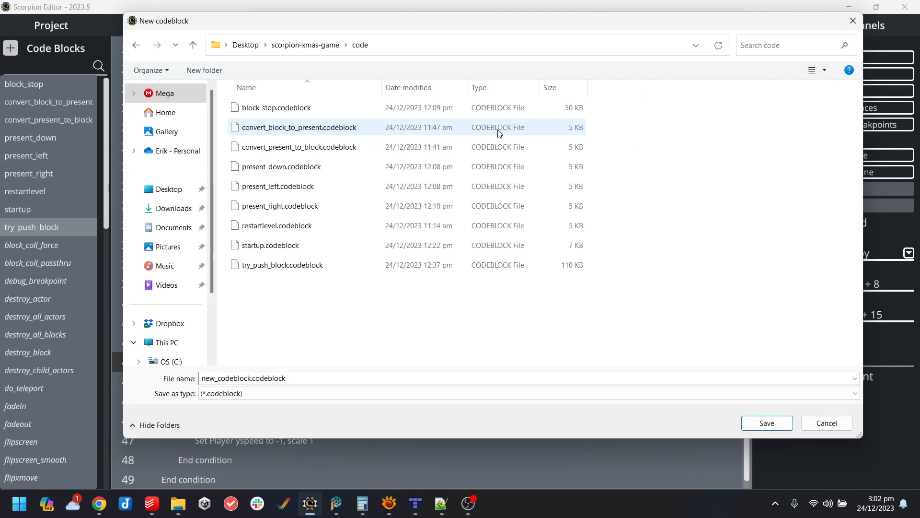
double_click(338, 376)
type("exit_level")
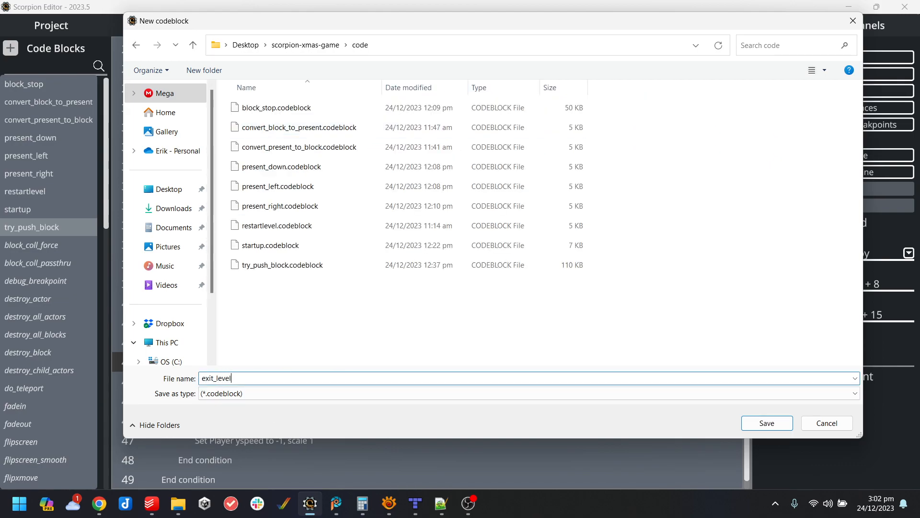
key("Return")
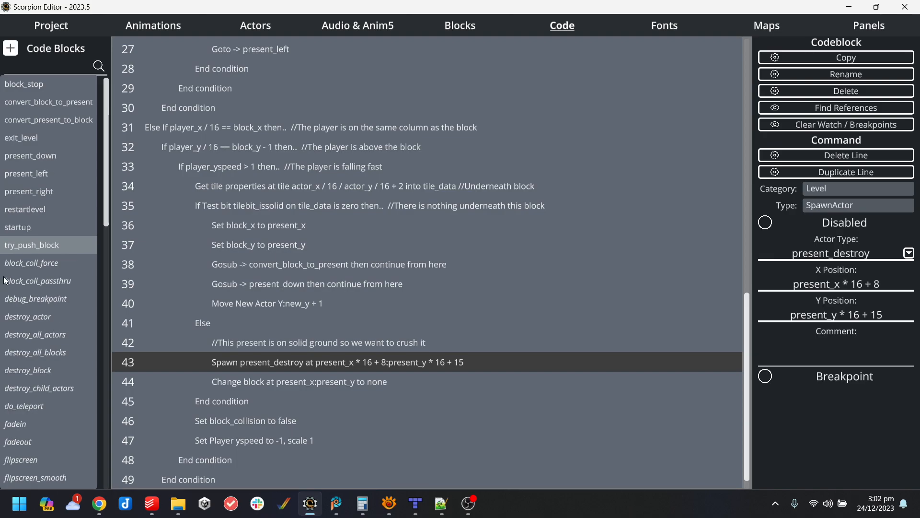
Add an empty command line to exit_level and rename the codeblock to block_exit_level.
left_click(73, 138)
left_click(121, 70)
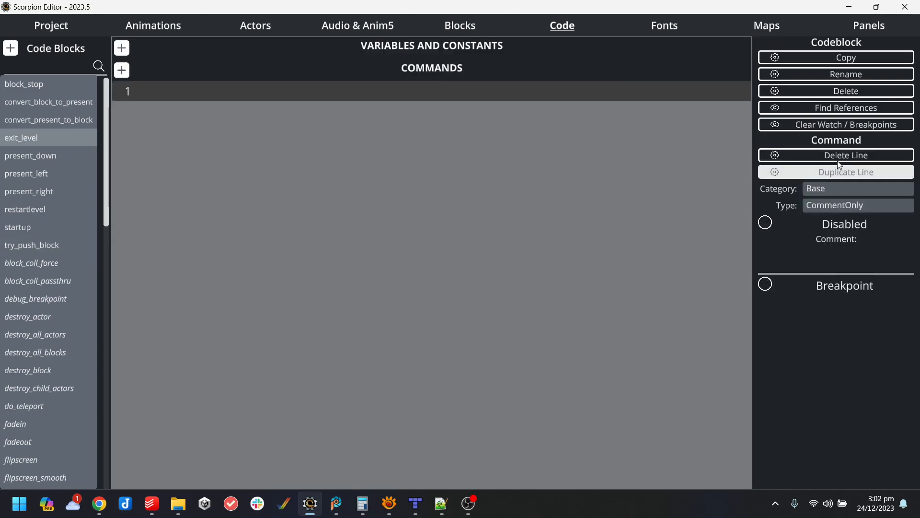
left_click(827, 189)
left_click(237, 214)
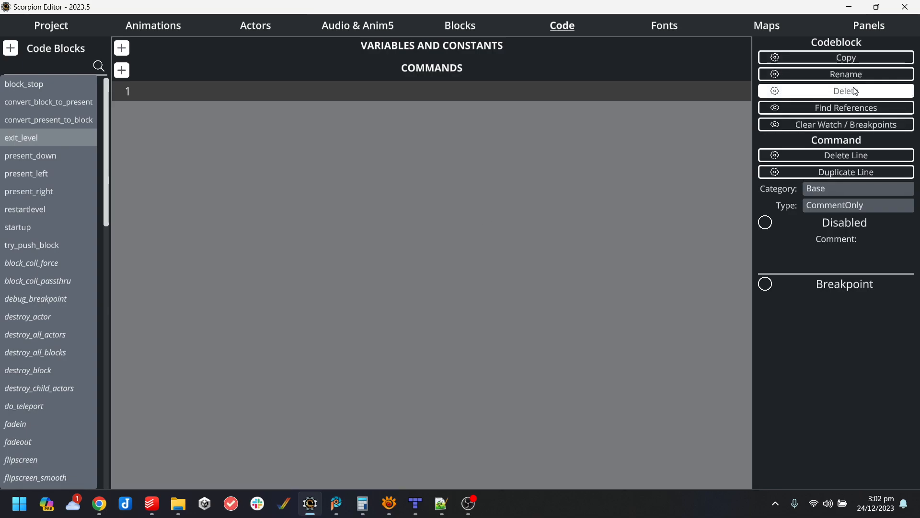
left_click(853, 75)
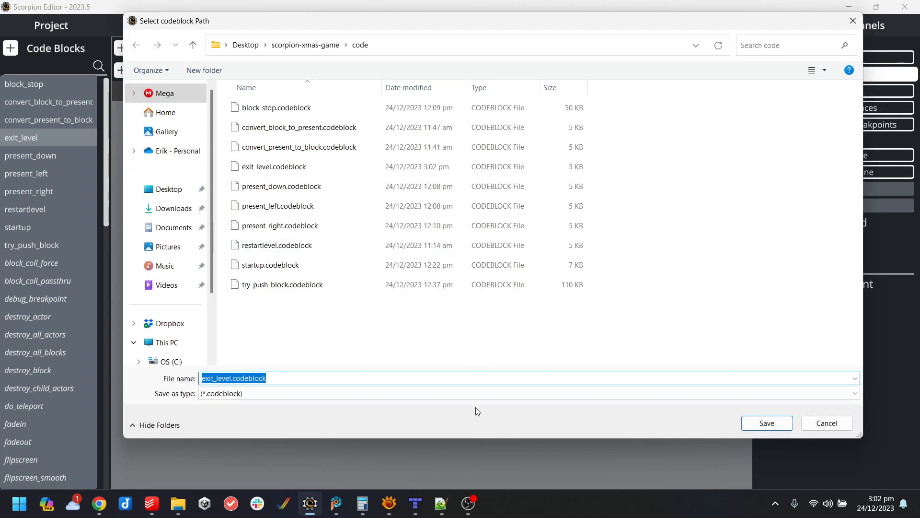
type("c")
key("BackSpace")
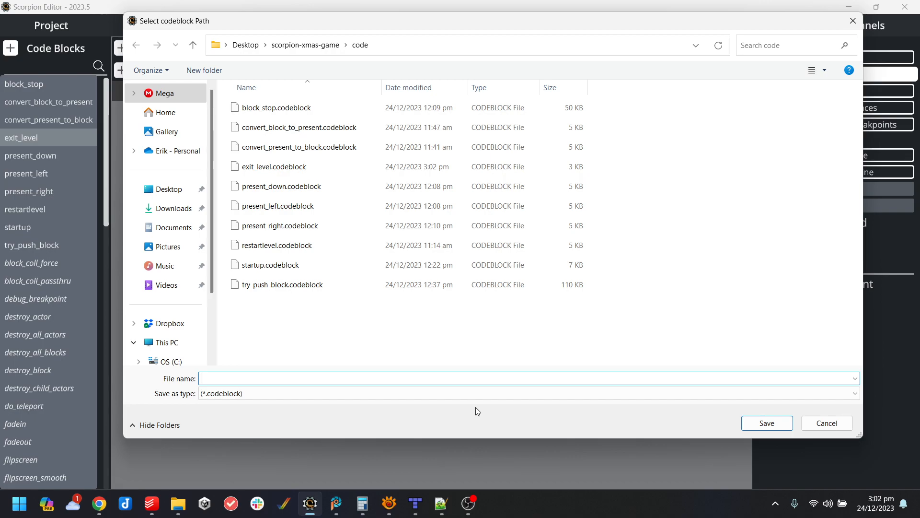
type("block_exit_level")
key("Return")
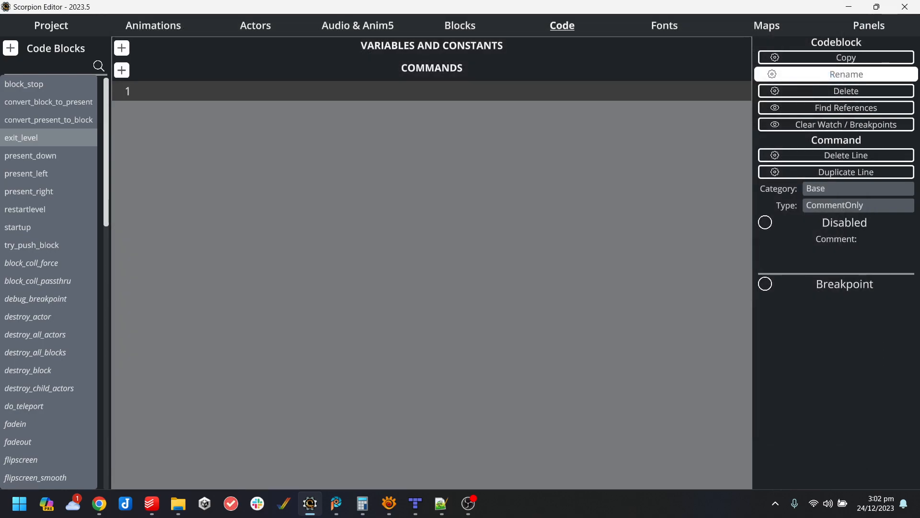
Make the first command of block_exit_level a Player SetType command that changes the player to level_exit_actor.
left_click(880, 190)
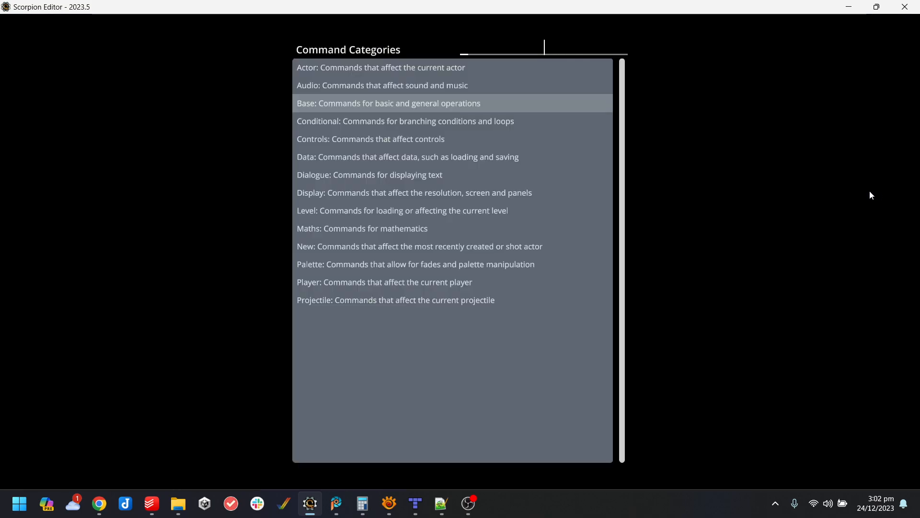
left_click(356, 283)
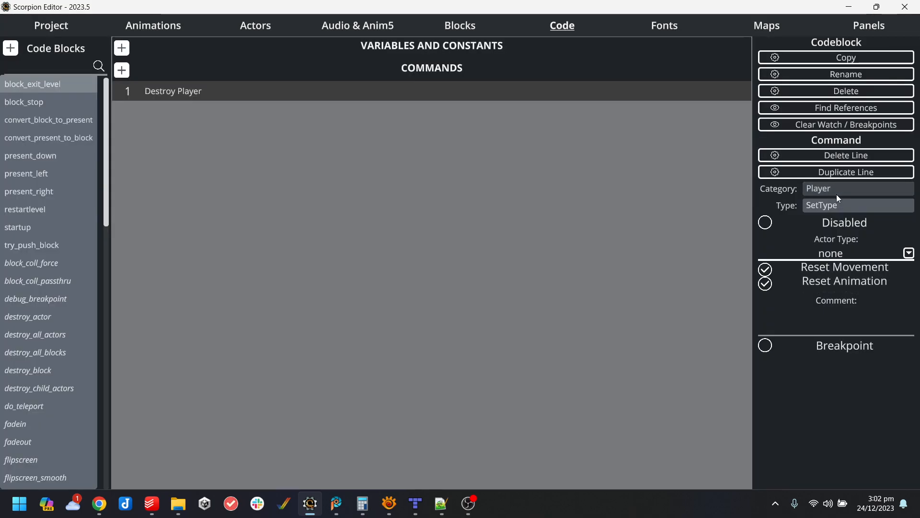
left_click(908, 254)
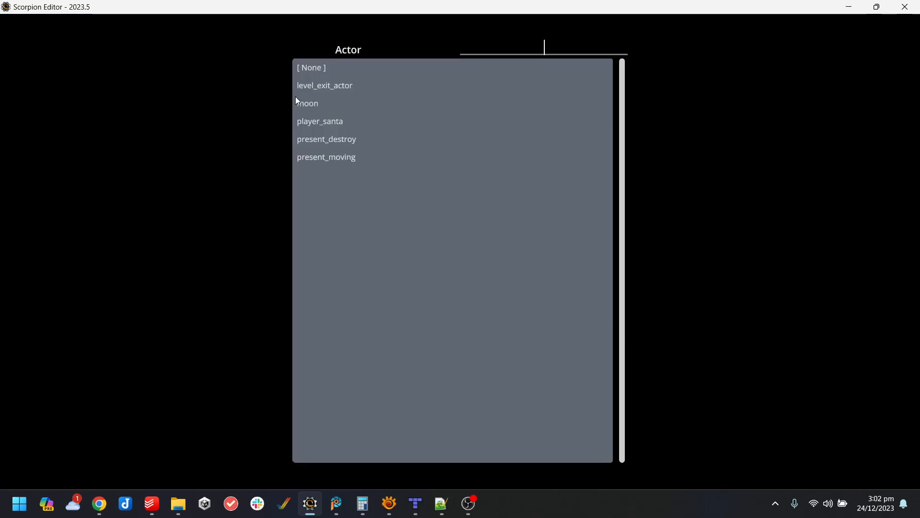
left_click(349, 86)
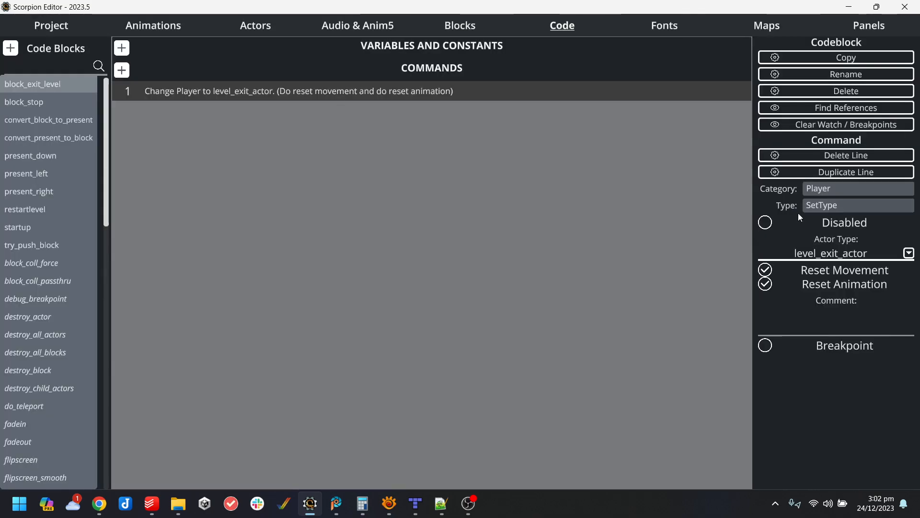
Add a second command to block_exit_level that sets the Player's direction to Move Up Right.
left_click(122, 70)
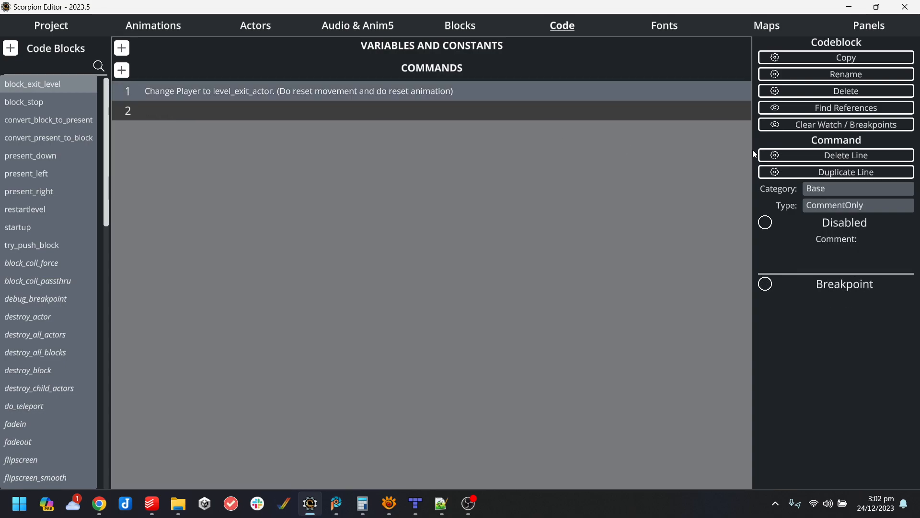
left_click(845, 187)
left_click(343, 284)
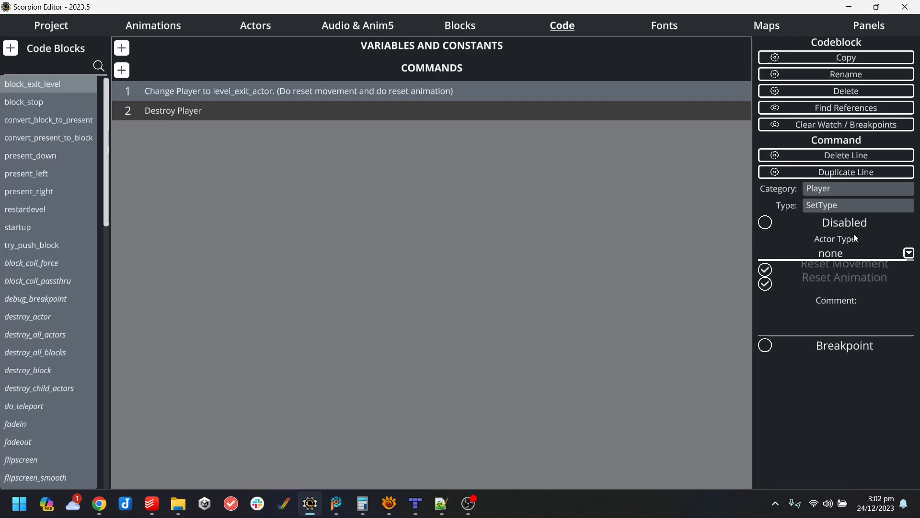
left_click(870, 208)
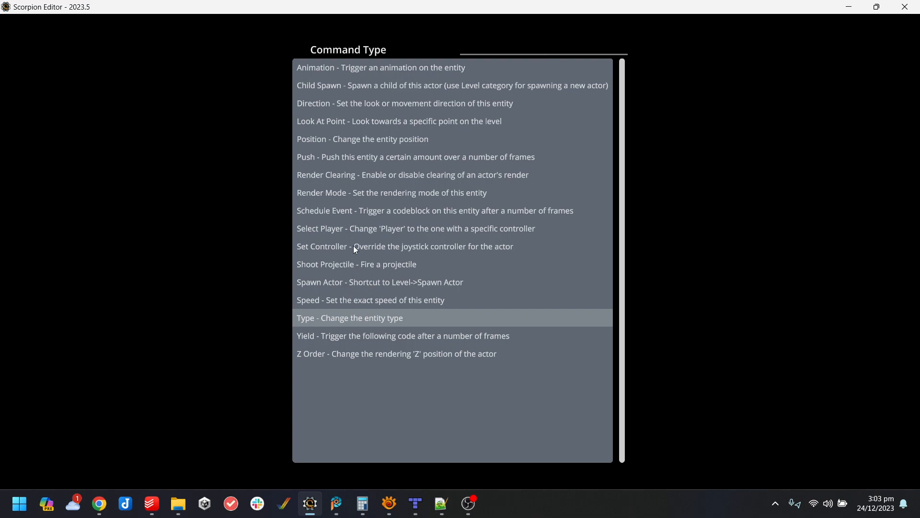
left_click(377, 105)
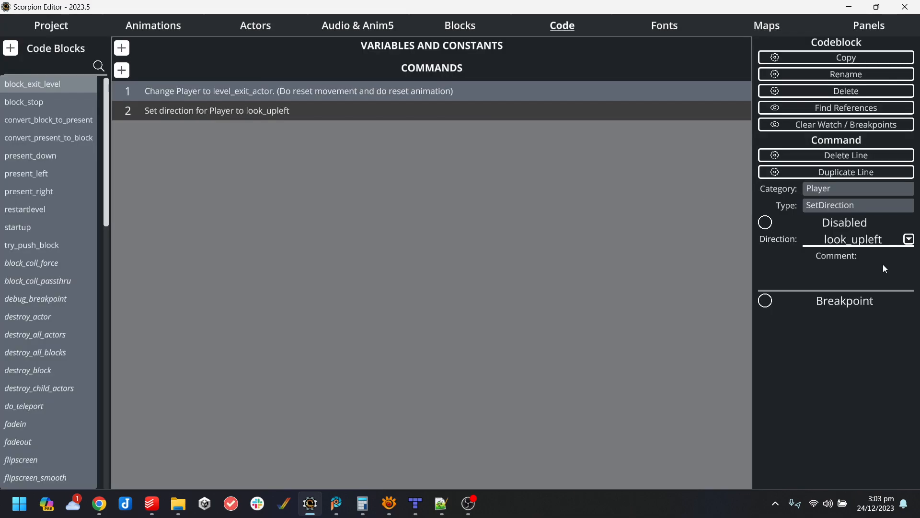
left_click(909, 241)
scroll(360, 278, "down", 1)
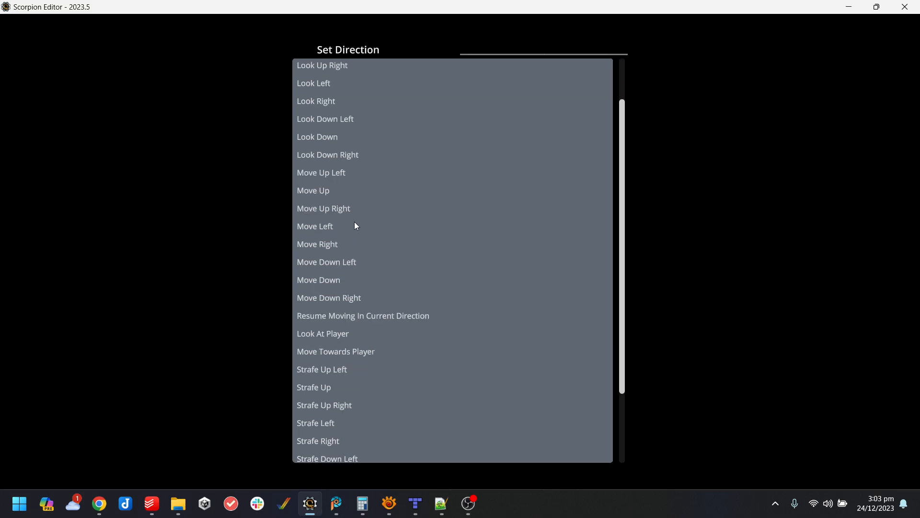
left_click(348, 211)
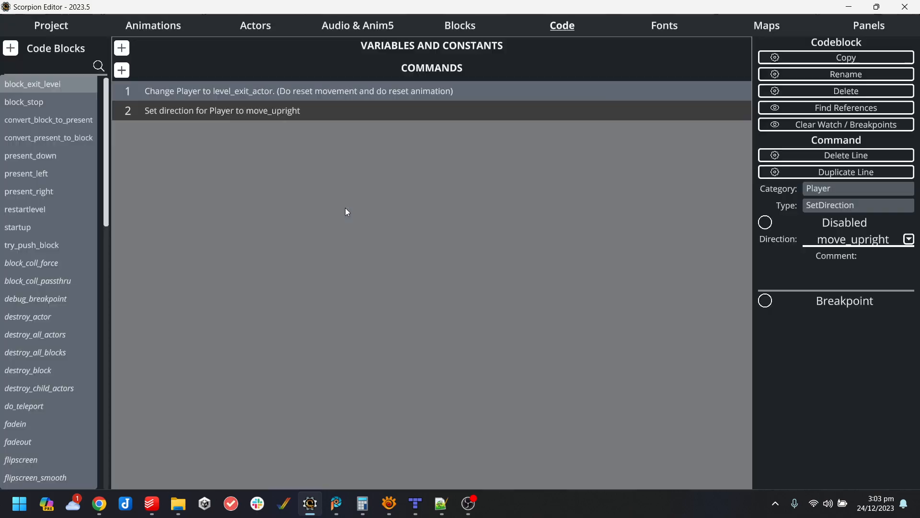
Assign the restartlevel event to level_exit_actor's On Leave Screen for the up, down and left directions.
left_click(263, 27)
left_click(868, 389)
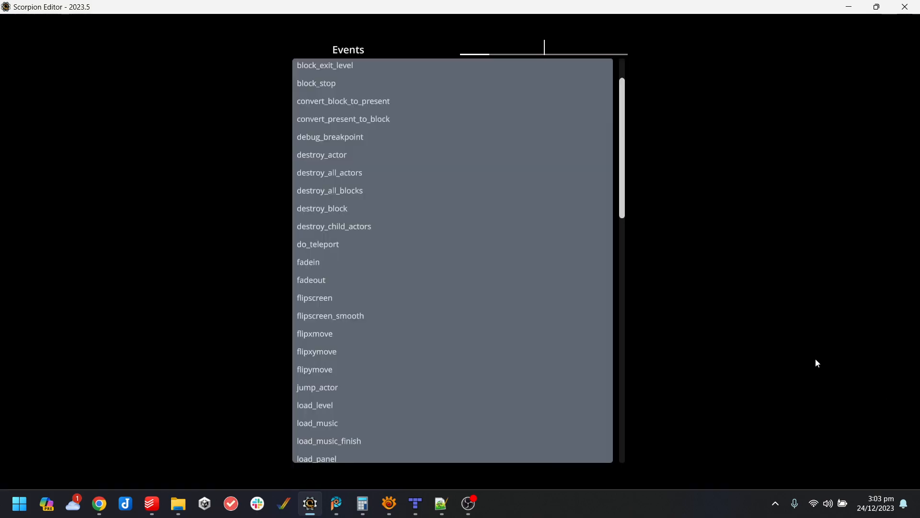
type("reset")
key("BackSpace")
key("BackSpace")
key("BackSpace")
type("star")
left_click(337, 71)
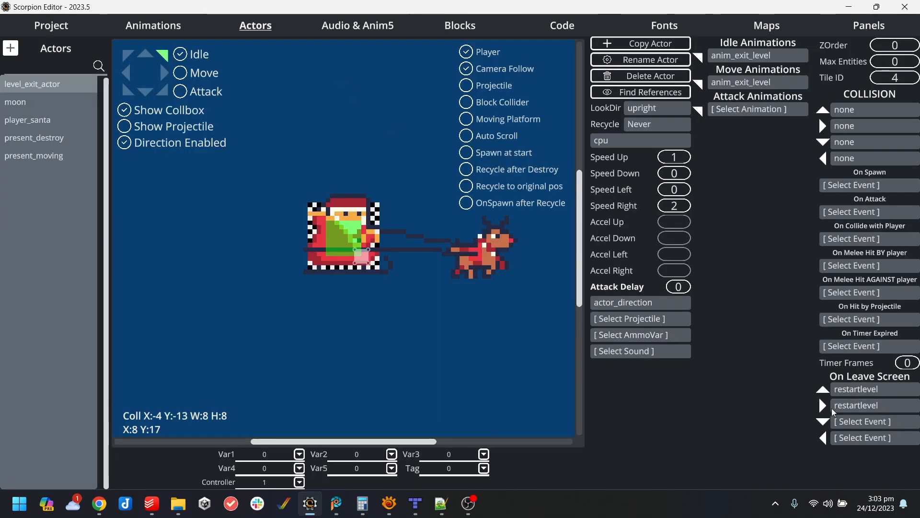
left_click(863, 421)
type("rest")
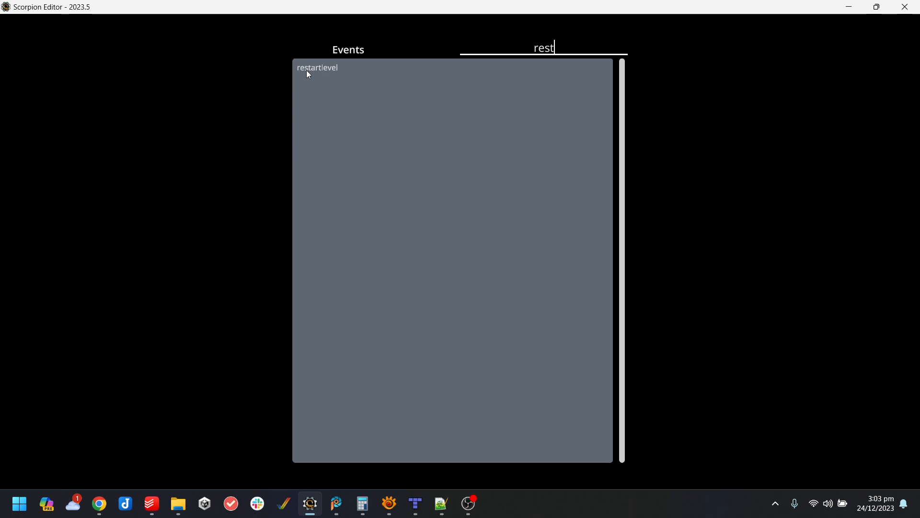
left_click(337, 71)
left_click(863, 442)
type("rest")
left_click(333, 73)
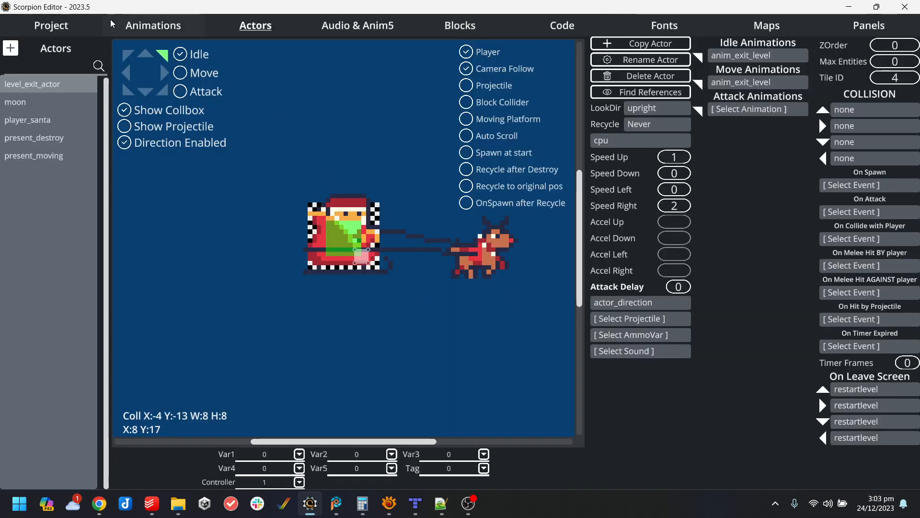
Compile and run the game in WinUAE, playtest Santa's movement, and return to the editor.
left_click(53, 28)
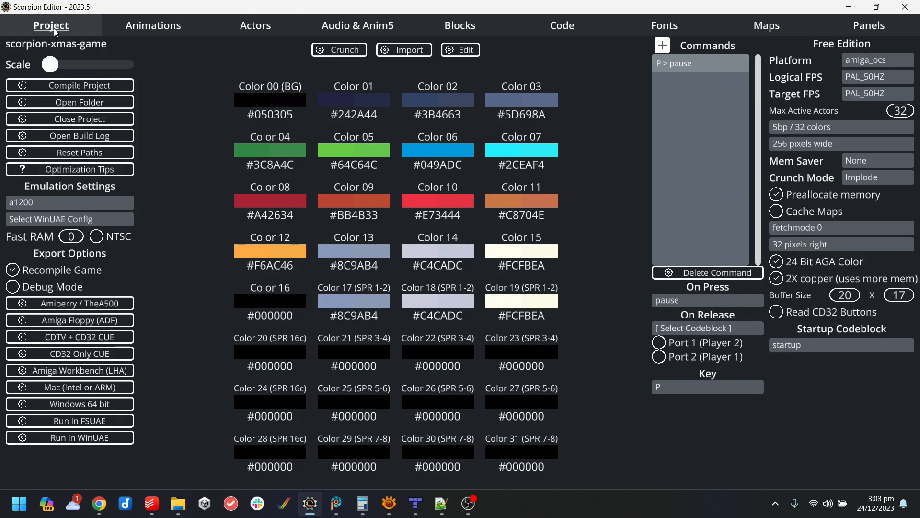
left_click(62, 437)
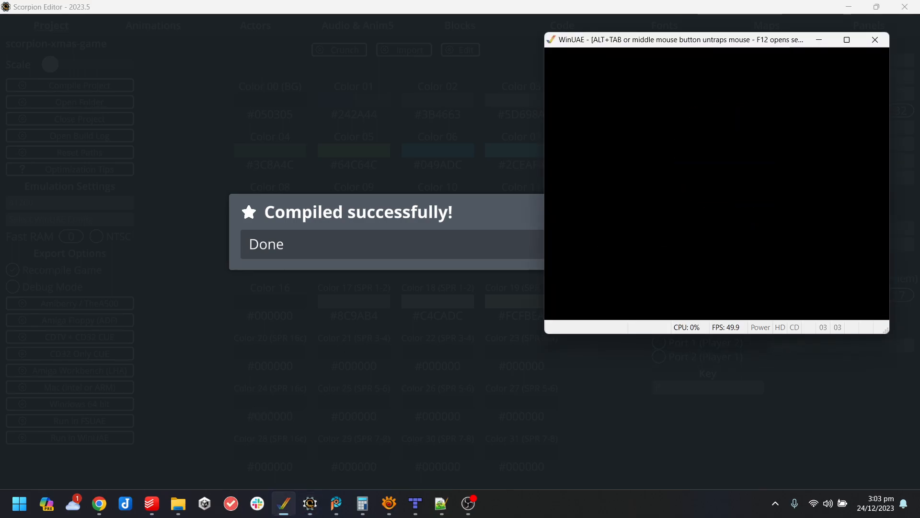
key("Right")
key("Left")
key("Up")
key("Right")
key("alt+Tab")
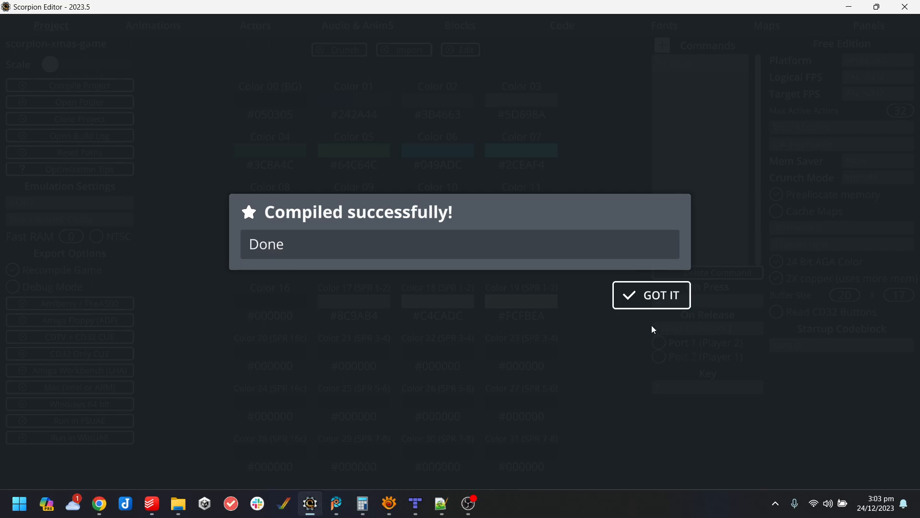
left_click(657, 304)
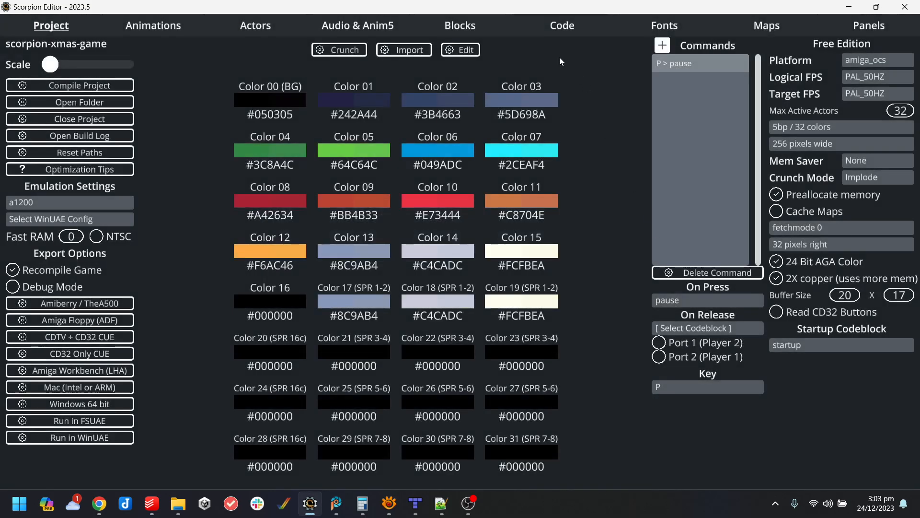
Set the On player collide event of block_exit_left to block_exit_level.
left_click(484, 30)
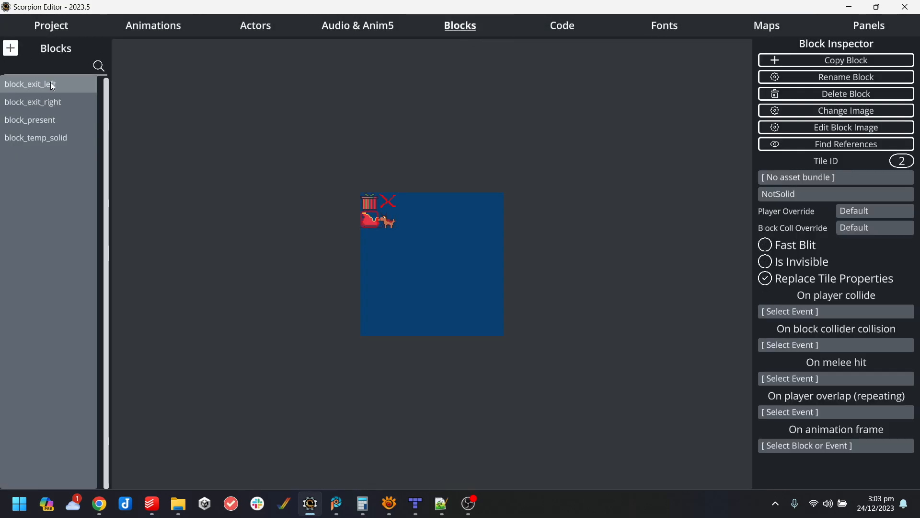
left_click(838, 313)
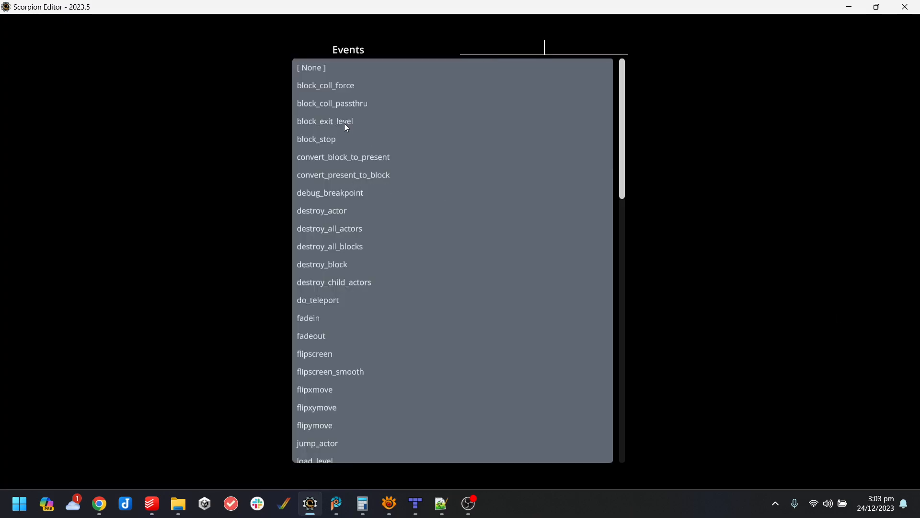
type("exit")
left_click(349, 70)
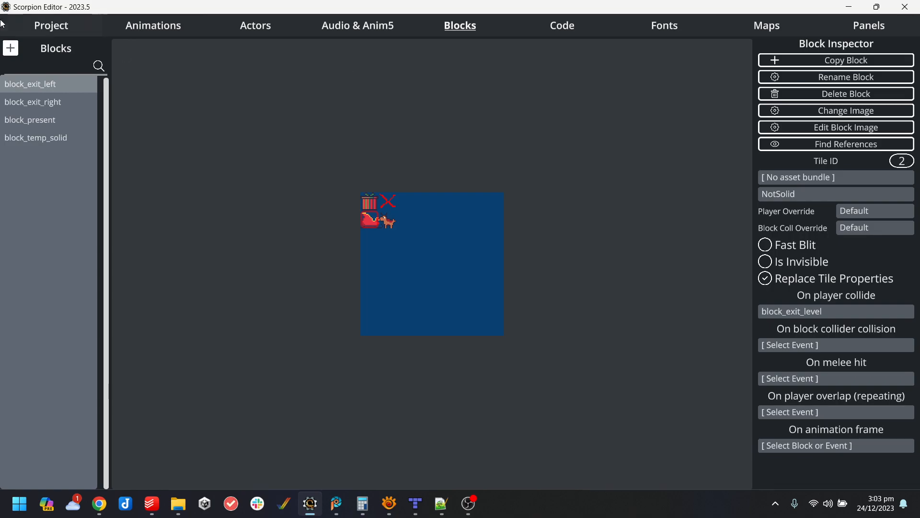
Run the game in WinUAE again and move Santa into the sleigh to test the level exit.
left_click(57, 30)
left_click(69, 437)
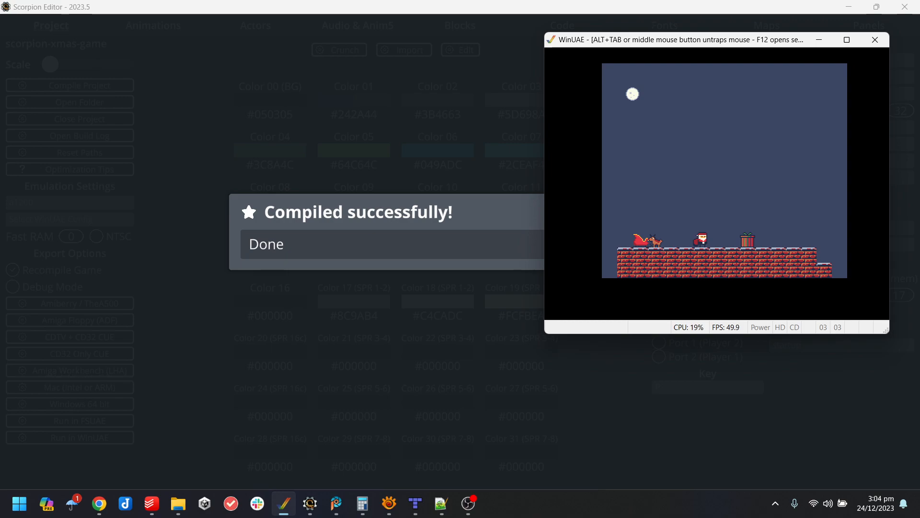
key("Right")
key("Left")
key("Right")
key("Up")
key("Left")
key("Left")
key("Right")
key("Up")
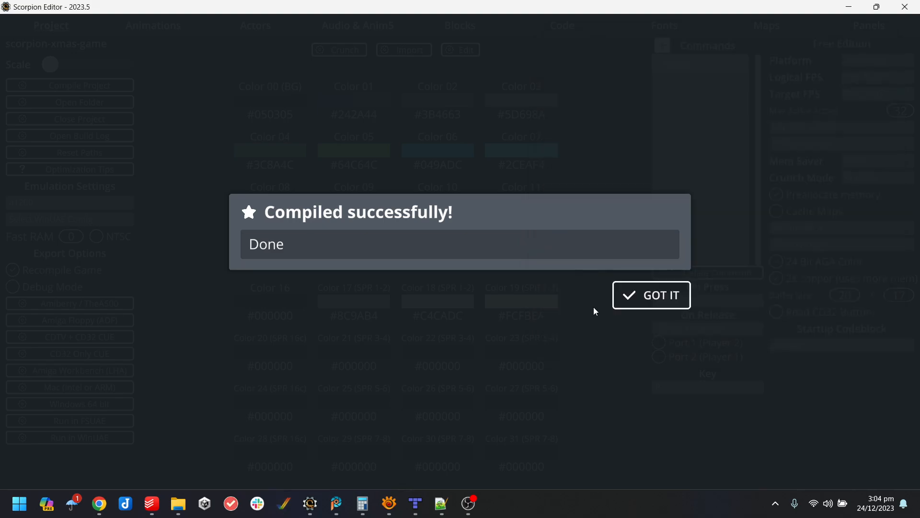
left_click(645, 294)
Set level_exit_actor's Speed Up to 0.5, Accel Up to 0.05 and Accel Right to 0.01.
left_click(274, 23)
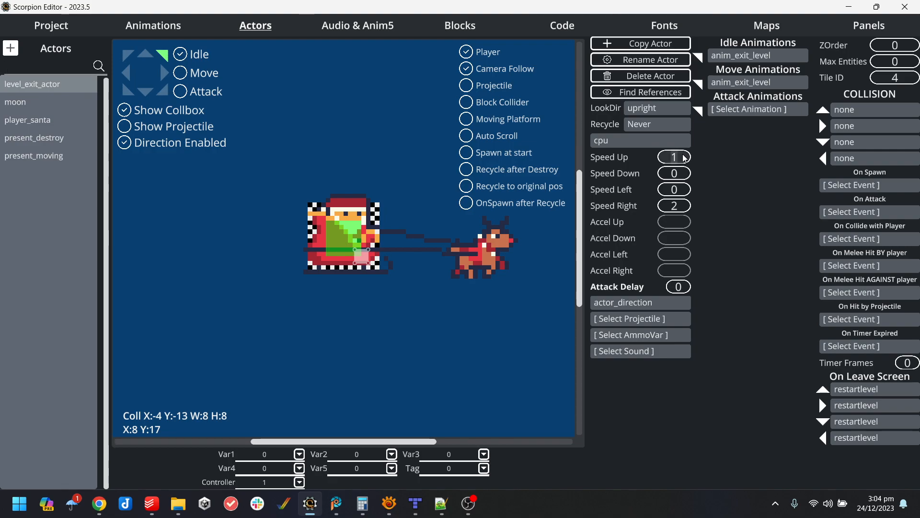
type(".5")
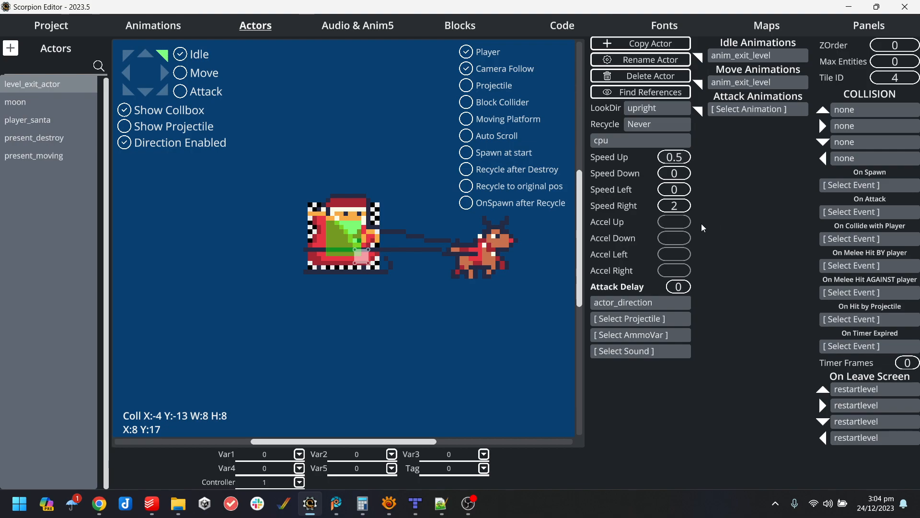
left_click(676, 229)
type("0.05")
left_click(676, 272)
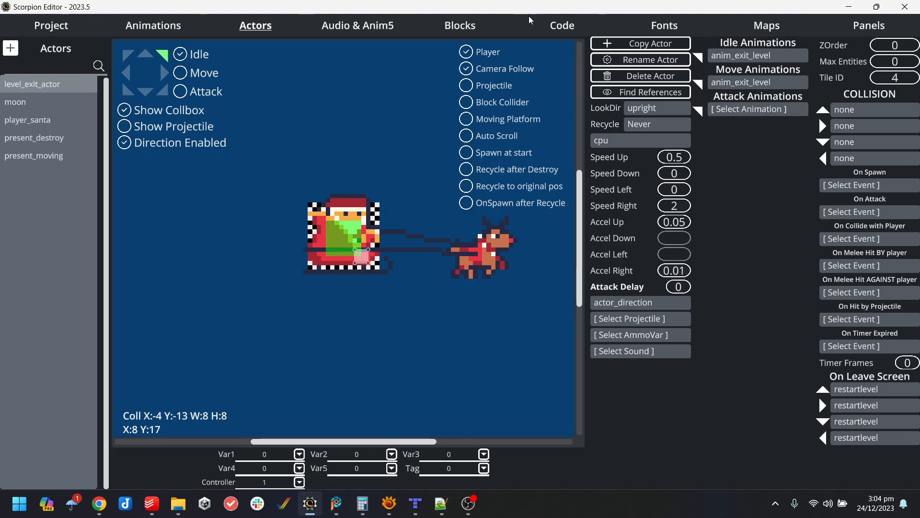
Add a Level SetBlock command at the end of block_exit_level that changes the current block to none.
left_click(562, 25)
left_click(277, 96)
left_click(265, 110)
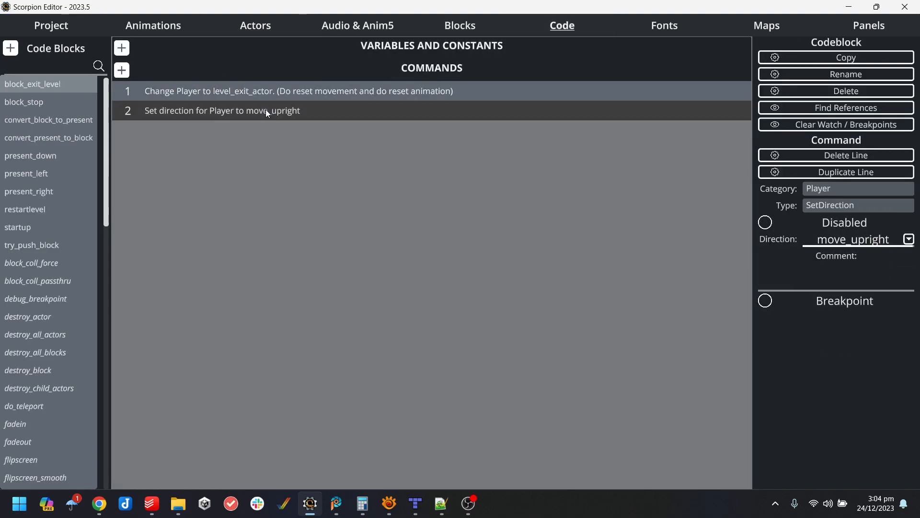
left_click(362, 158)
left_click(877, 195)
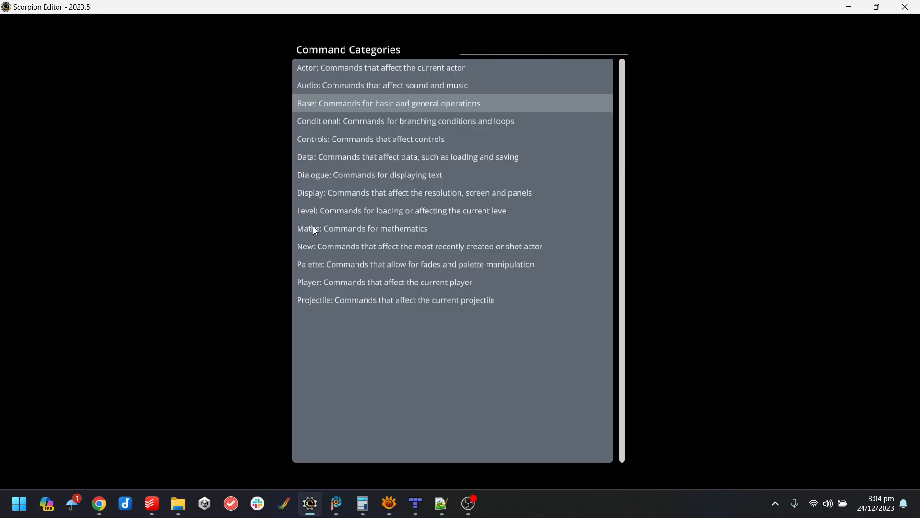
left_click(348, 213)
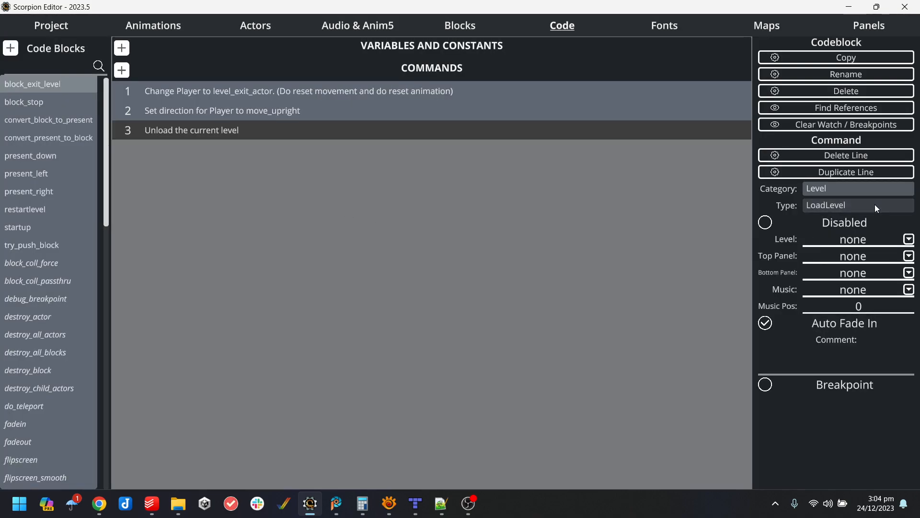
left_click(876, 205)
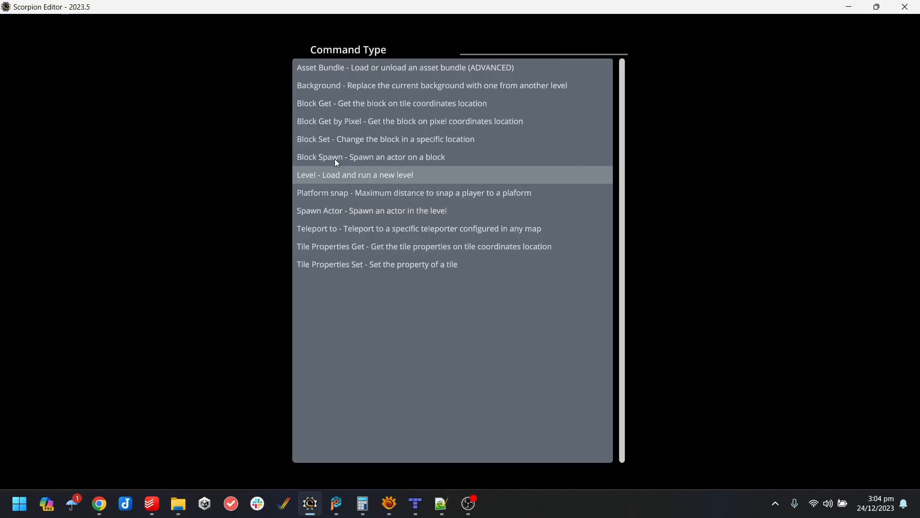
left_click(345, 140)
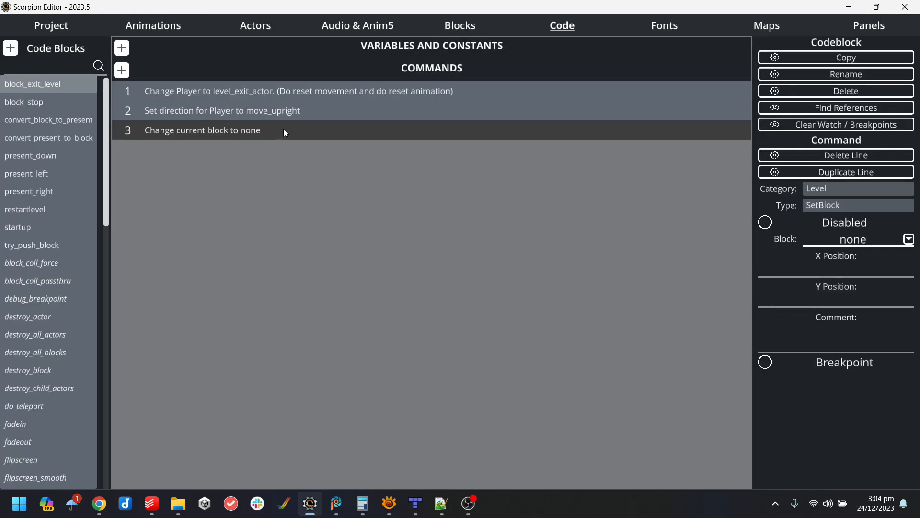
Duplicate the SetBlock command and set its X Position to block_x + 1 and its Y Position to block_y.
key("ctrl+d")
left_click(861, 271)
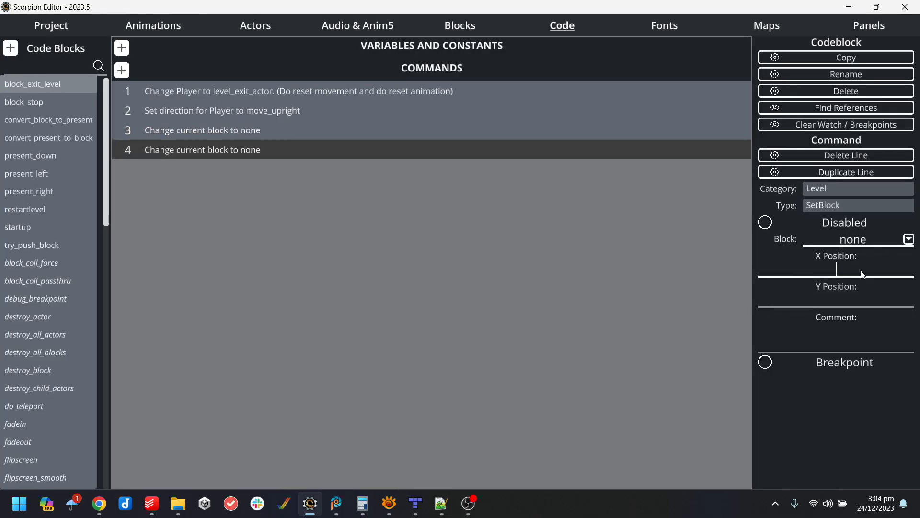
type("block_x + 1")
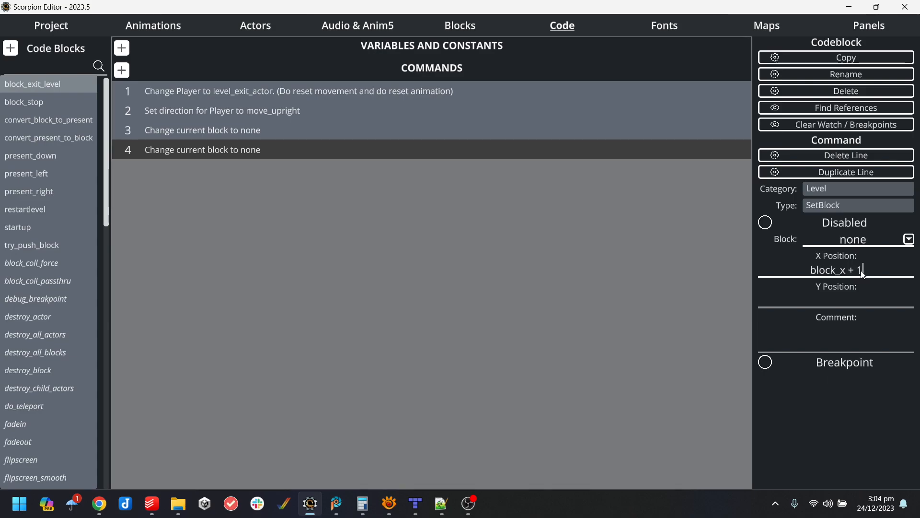
left_click(503, 229)
left_click(856, 292)
type("block_y")
left_click(410, 286)
Compile and run the game in WinUAE, and restart the emulation from the WinUAE properties.
left_click(70, 28)
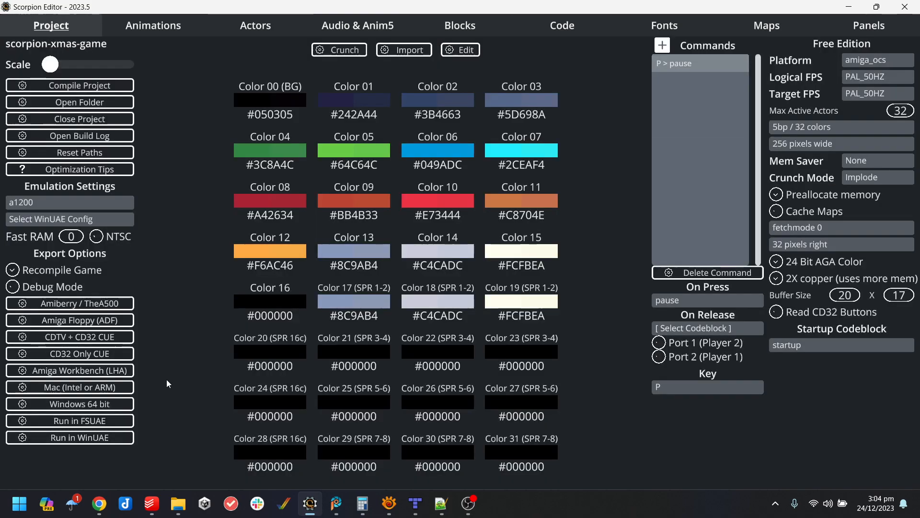
left_click(67, 438)
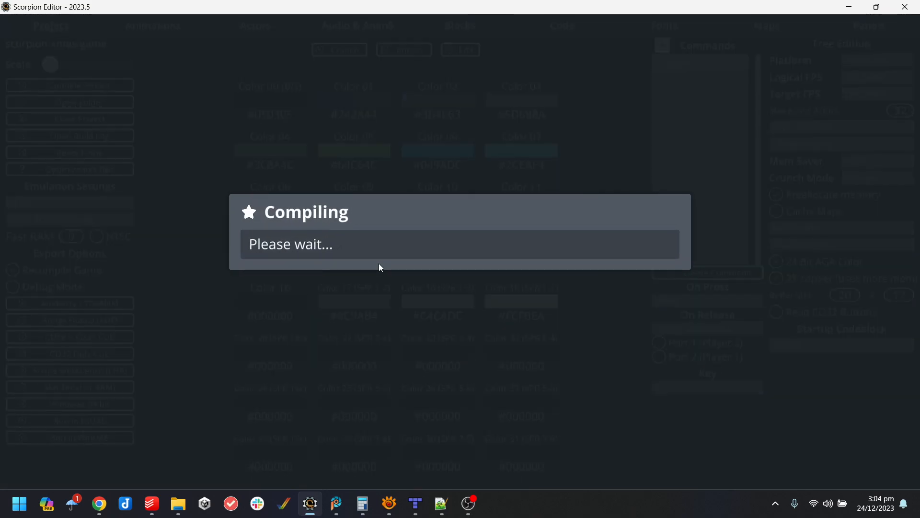
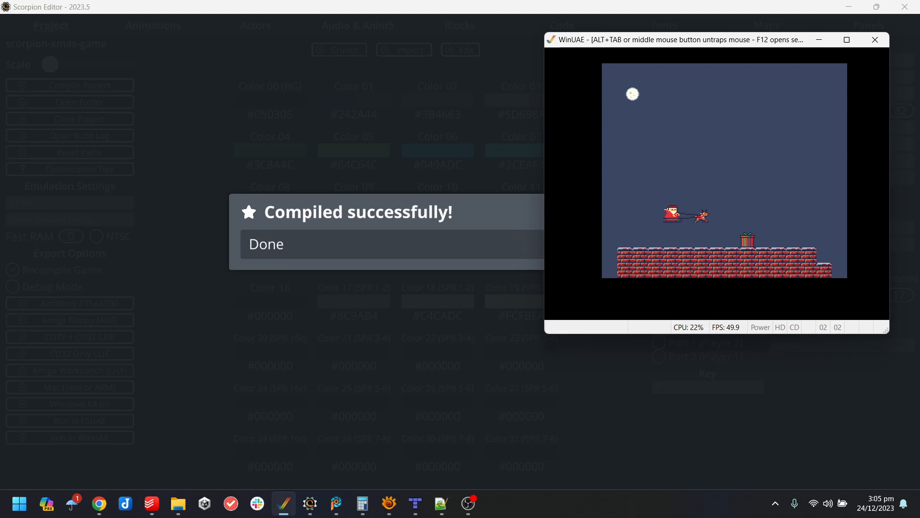
key("F12")
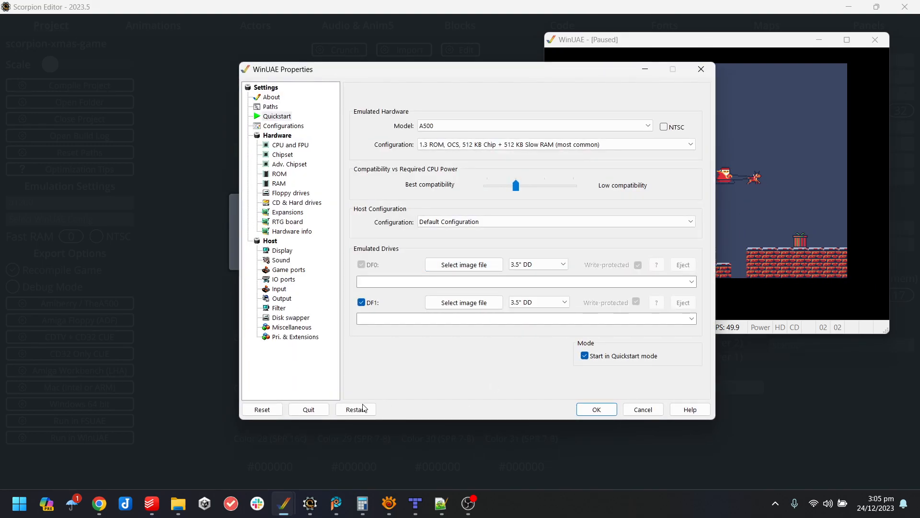
left_click(309, 407)
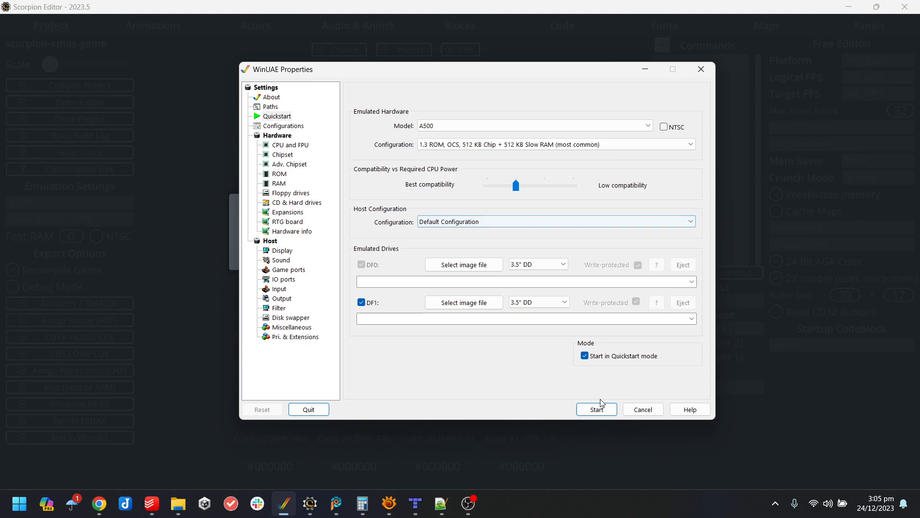
left_click(597, 413)
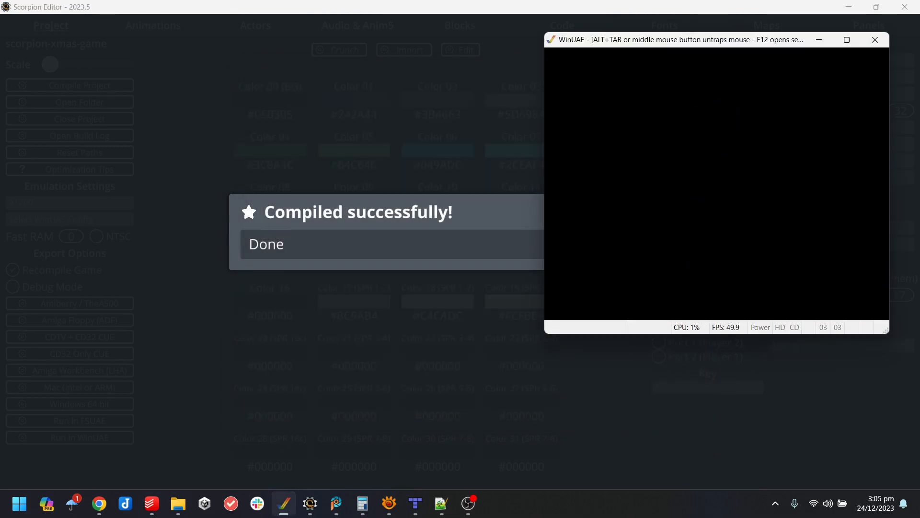
Playtest jumping Santa into the sleigh to check the takeoff, and close WinUAE and the compile message.
key("Left")
key("Up")
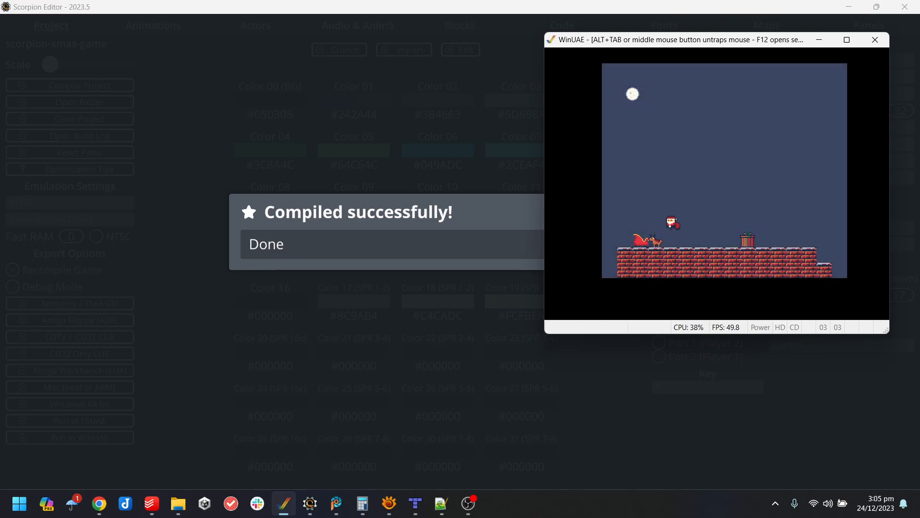
key("Right")
key("Left")
key("Right")
key("Up")
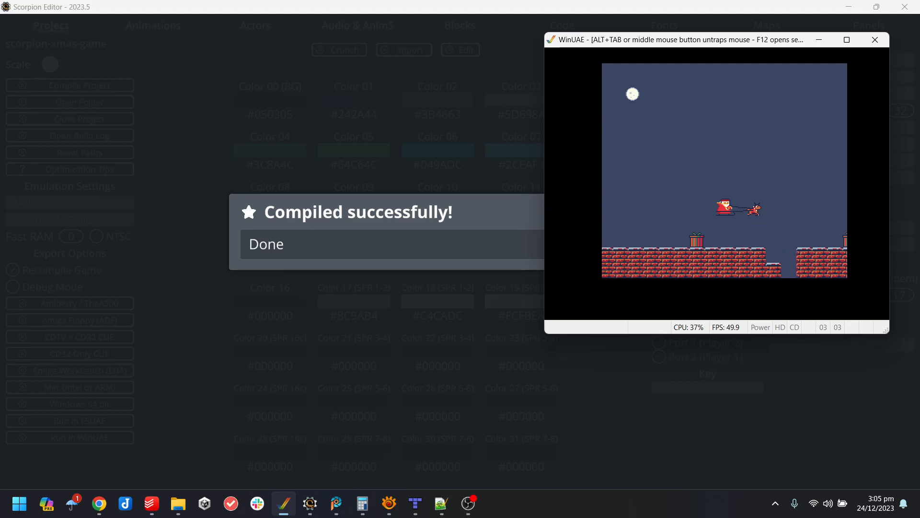
key("alt+F4")
left_click(665, 288)
Insert a condition at the start of block_exit_level that checks whether player_yspeed is greaterthan 1.
left_click(563, 25)
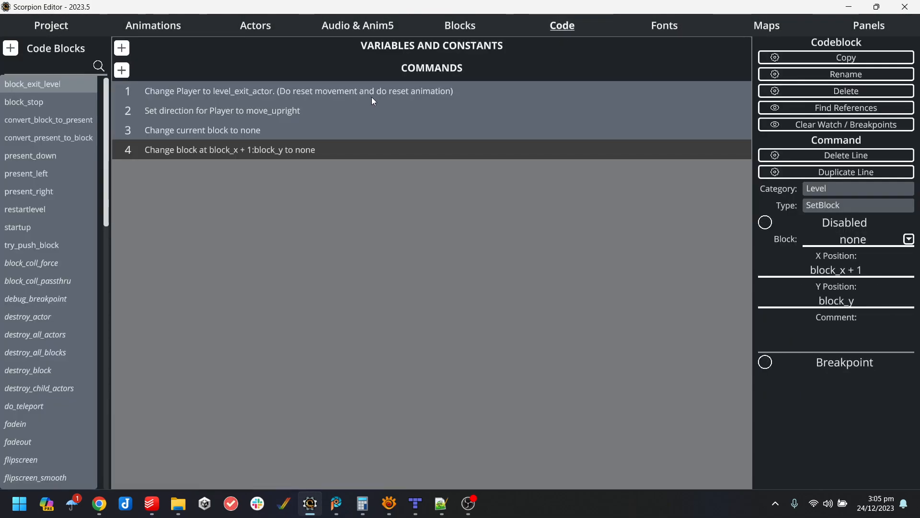
left_click(253, 93)
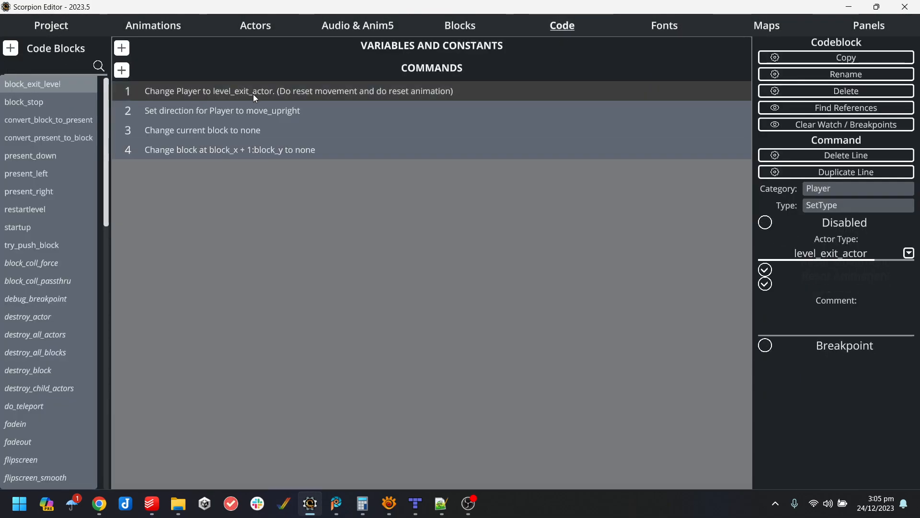
key("Return")
left_click_drag(247, 109, 247, 93)
left_click(886, 192)
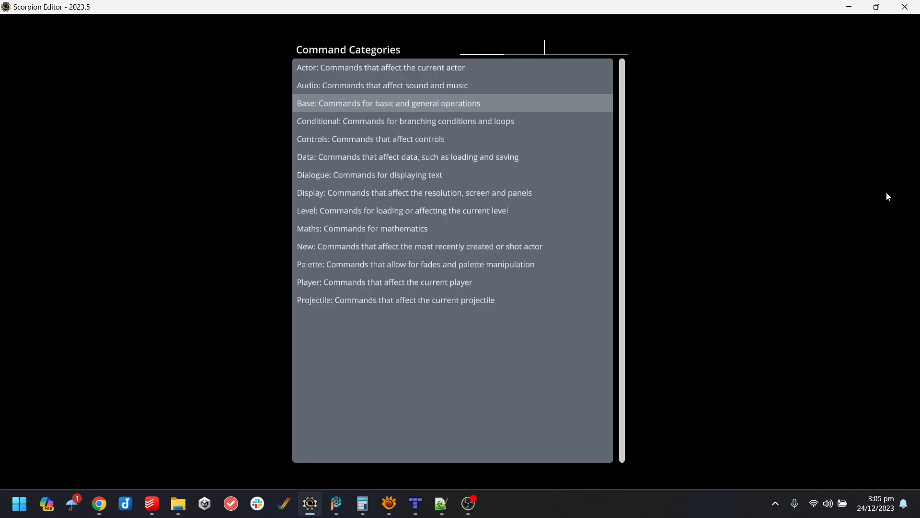
left_click(431, 122)
left_click(851, 256)
type("player_yspeed")
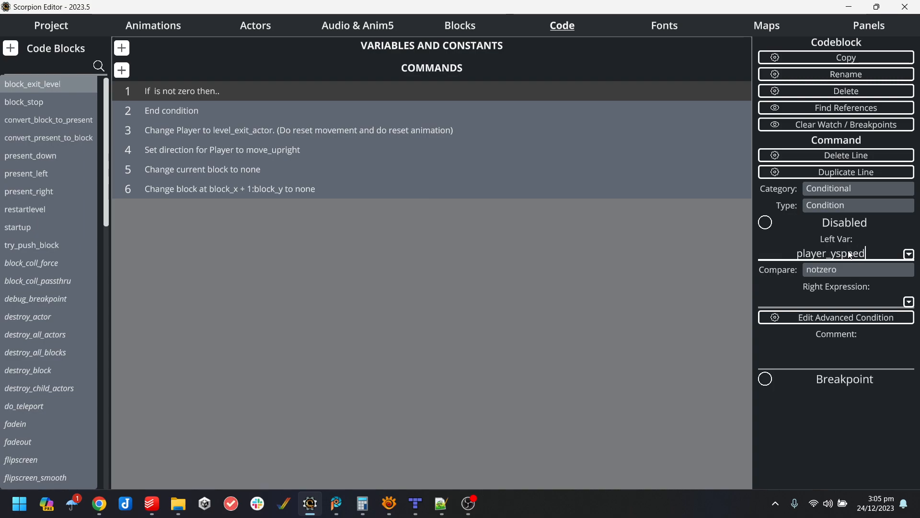
left_click(846, 269)
left_click(844, 326)
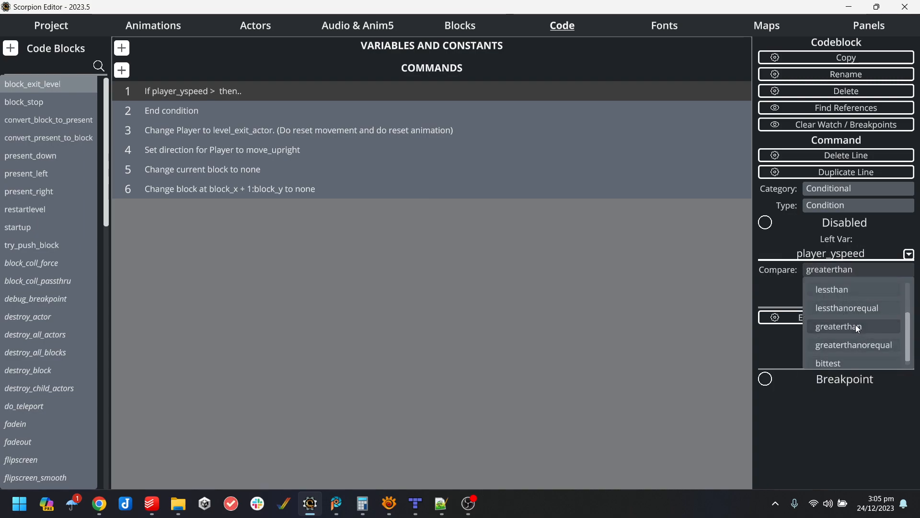
Move the End condition line below the last SetBlock command so the condition encloses all the level exit commands.
left_click(252, 127)
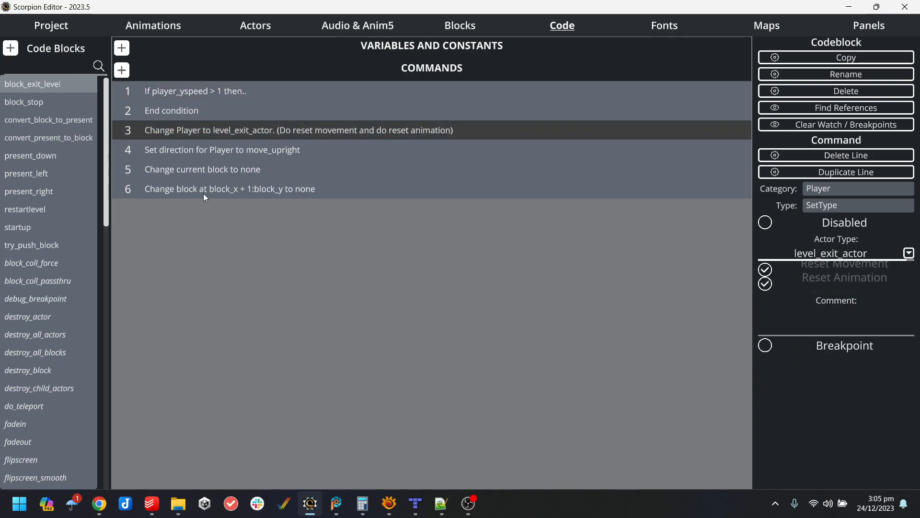
left_click(213, 186)
left_click_drag(181, 108, 197, 191)
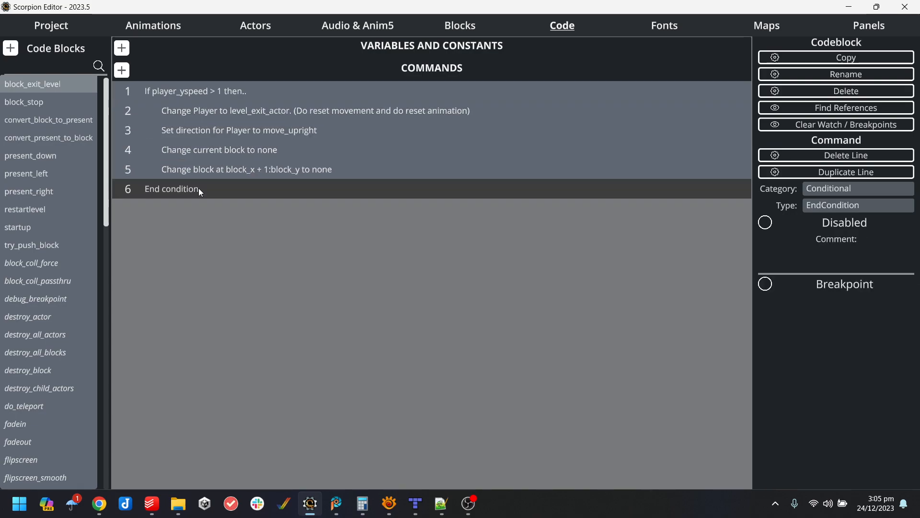
left_click(231, 93)
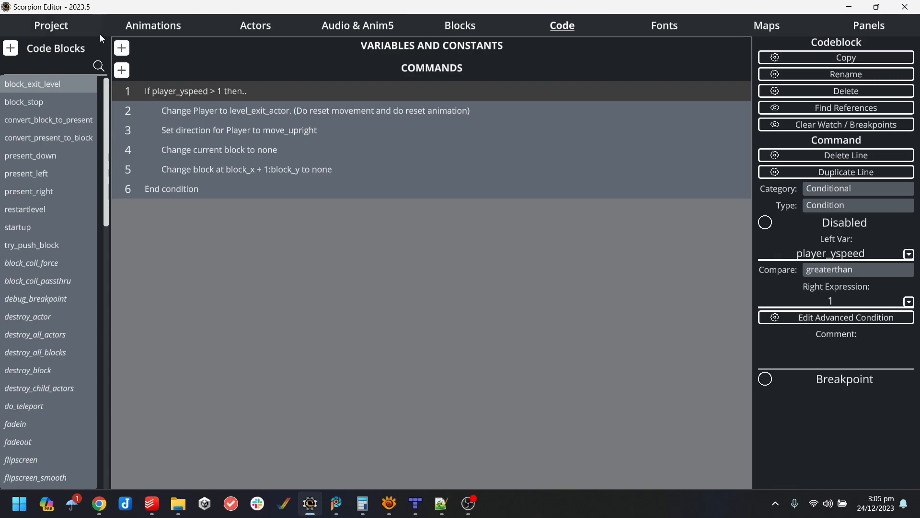
left_click(121, 48)
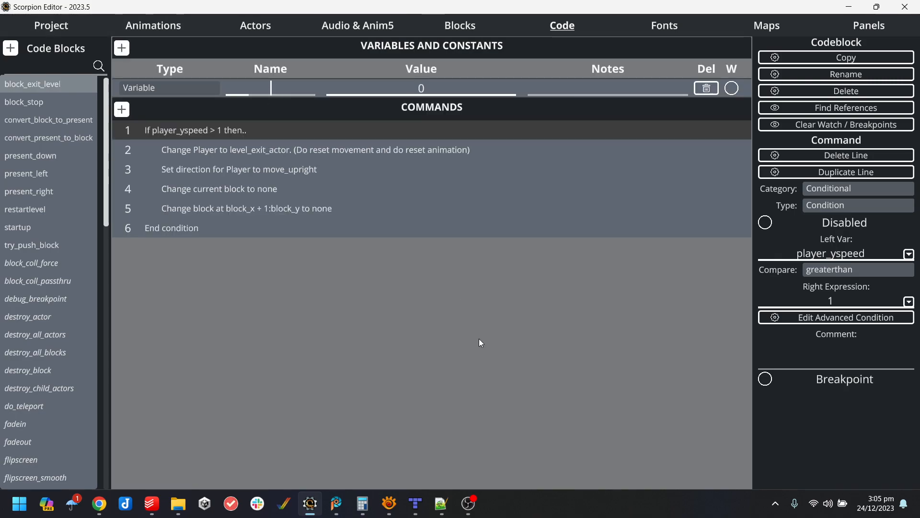
left_click(706, 88)
Compile and run the game in WinUAE and test walking and jumping Santa around the sleigh.
left_click(77, 25)
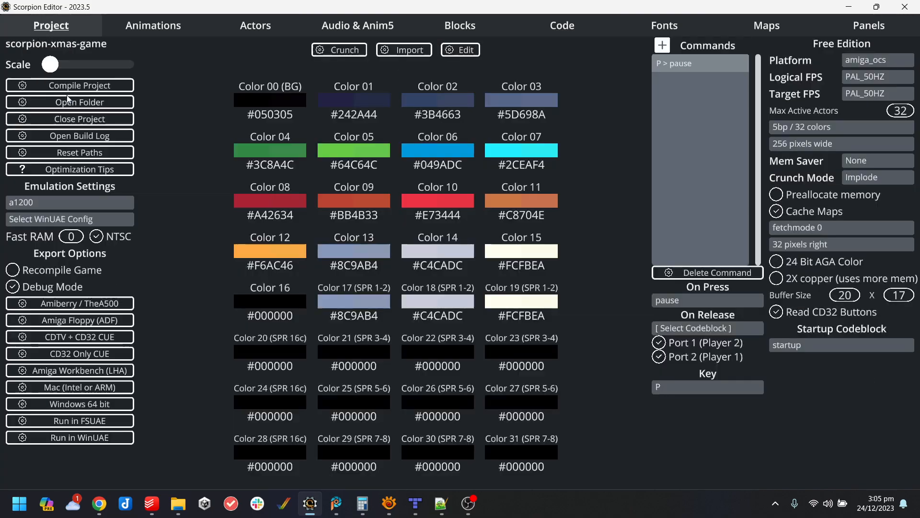
left_click(100, 446)
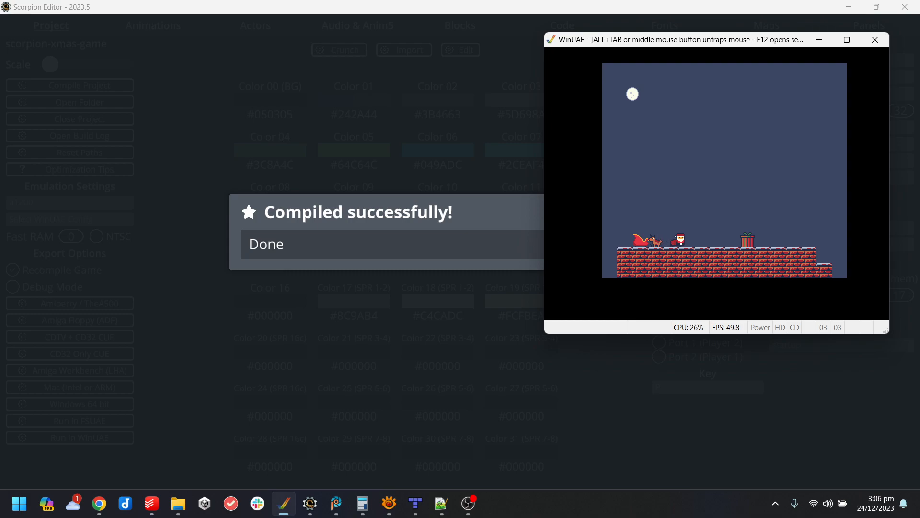
key("Left")
key("Up")
key("Left")
key("Up")
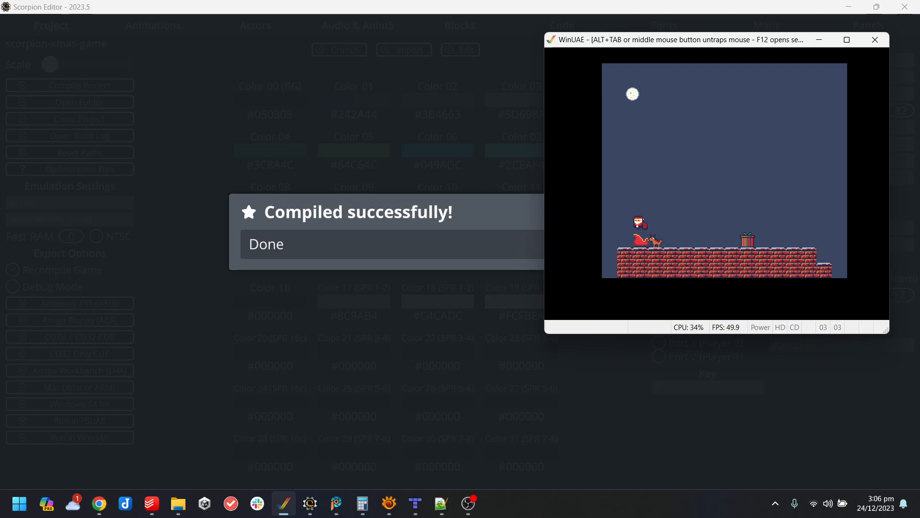
key("Up")
key("Left")
key("Up")
key("Right")
key("Up")
key("Up")
key("Right")
key("Right")
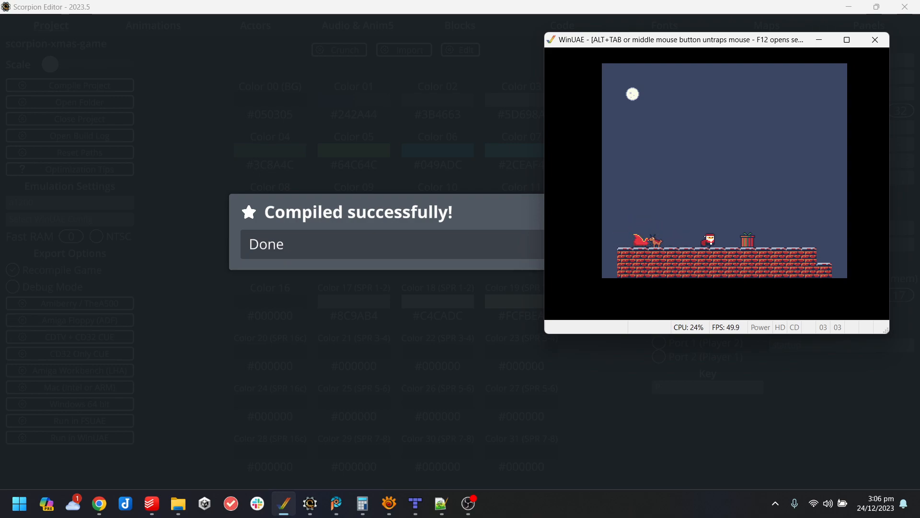
Push the present beside the sleigh, test jumping from it into the sleigh, and return to the editor.
key("Left")
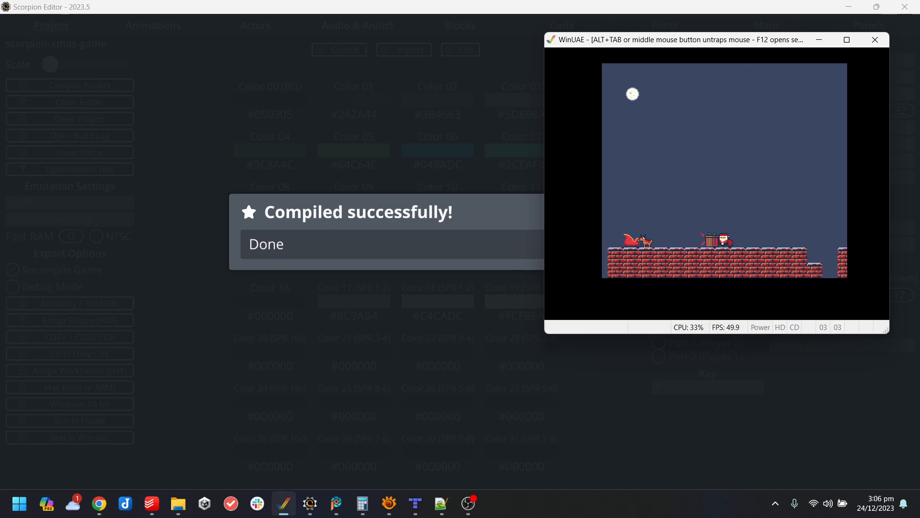
key("Up")
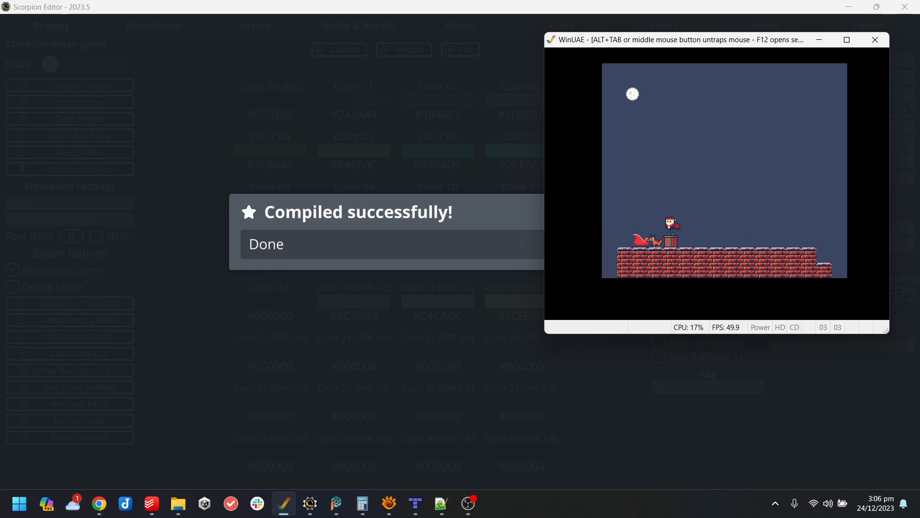
key("Up")
key("Left")
key("Right")
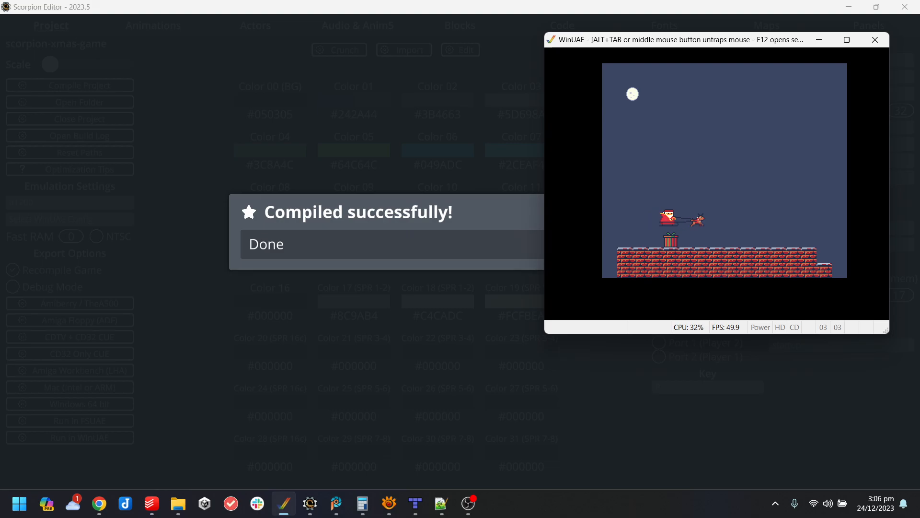
key("alt+F4")
left_click(657, 287)
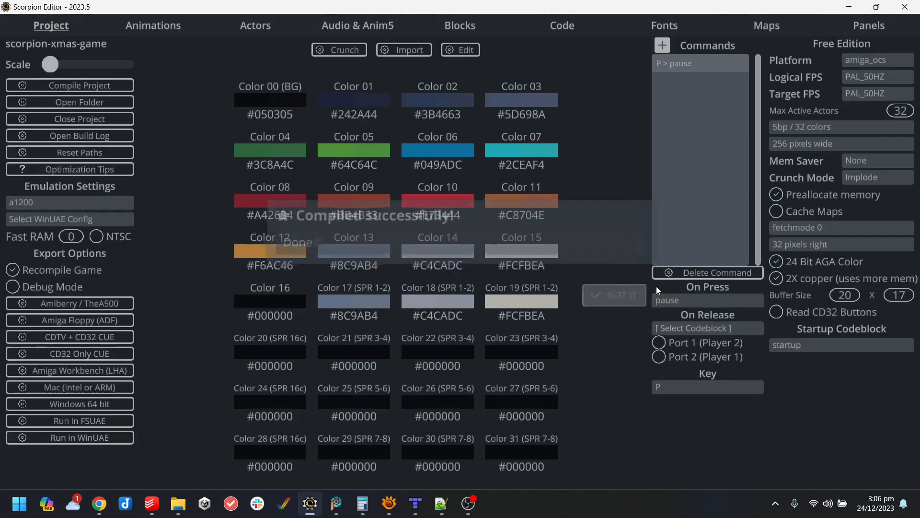
For block_exit_left, clear the On player collide event and assign block_exit_level to On player overlap (repeating).
left_click(569, 28)
left_click(467, 28)
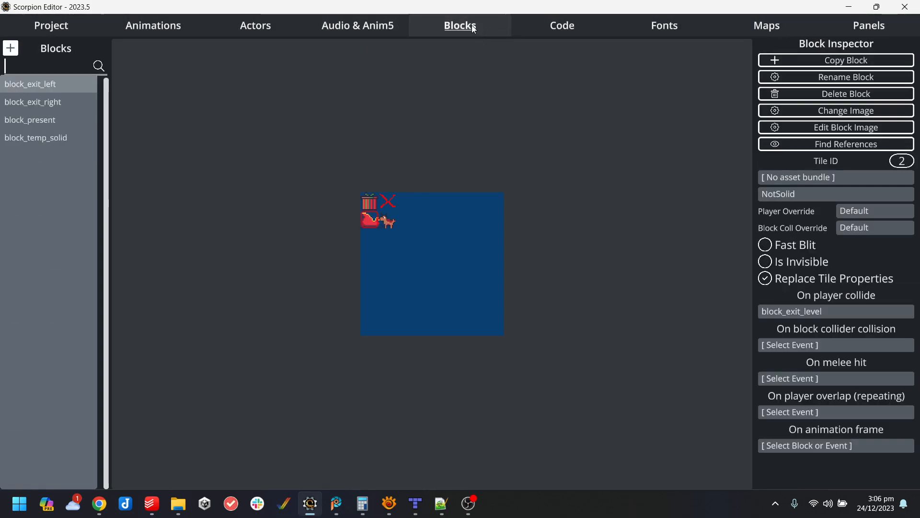
left_click(850, 312)
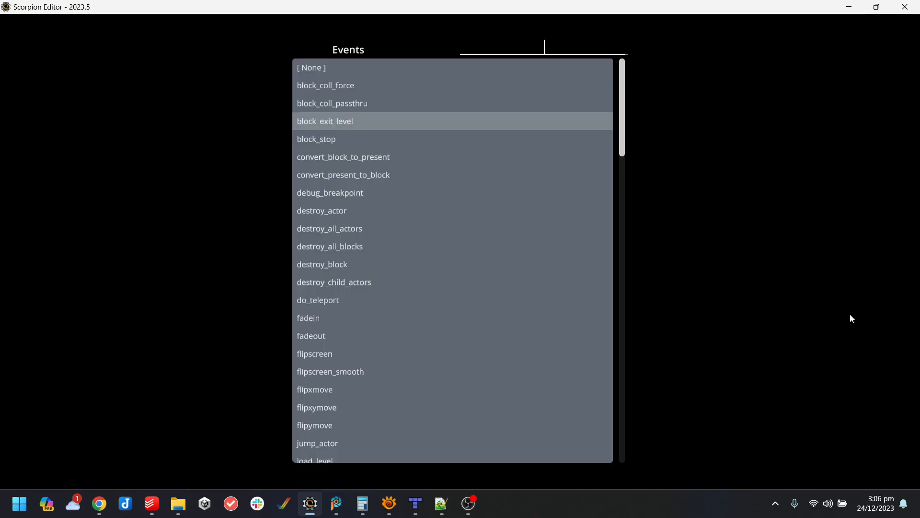
key("Escape")
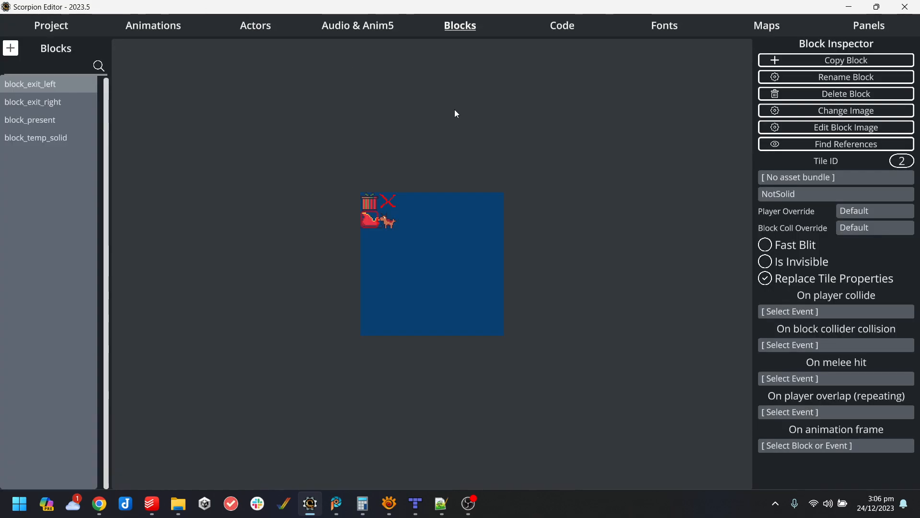
left_click(861, 412)
type("block")
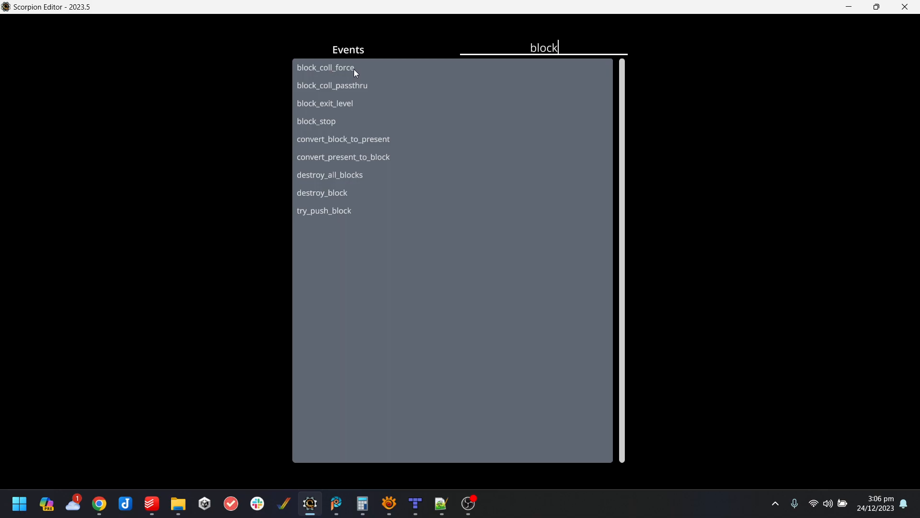
left_click(341, 104)
Compile and run the game in WinUAE, test walking and jumping Santa around the sleigh, then close the emulator and the compile message.
left_click(41, 20)
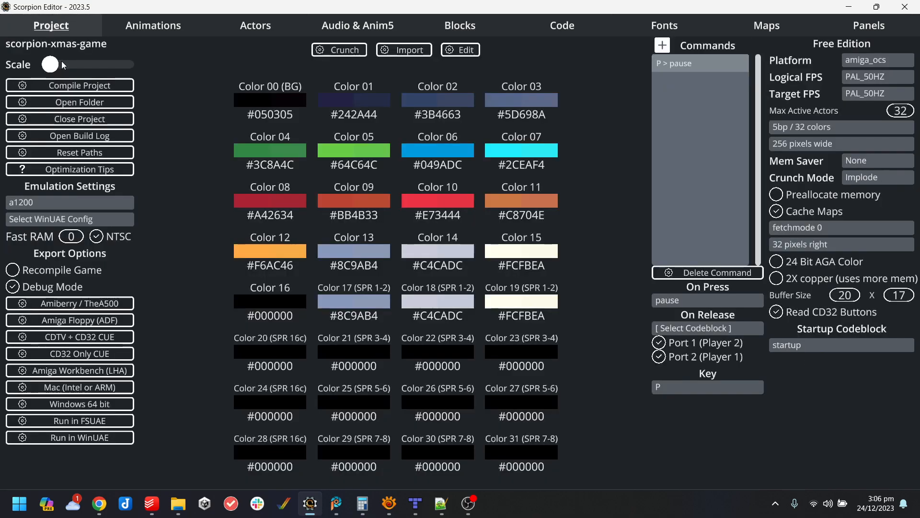
left_click(108, 438)
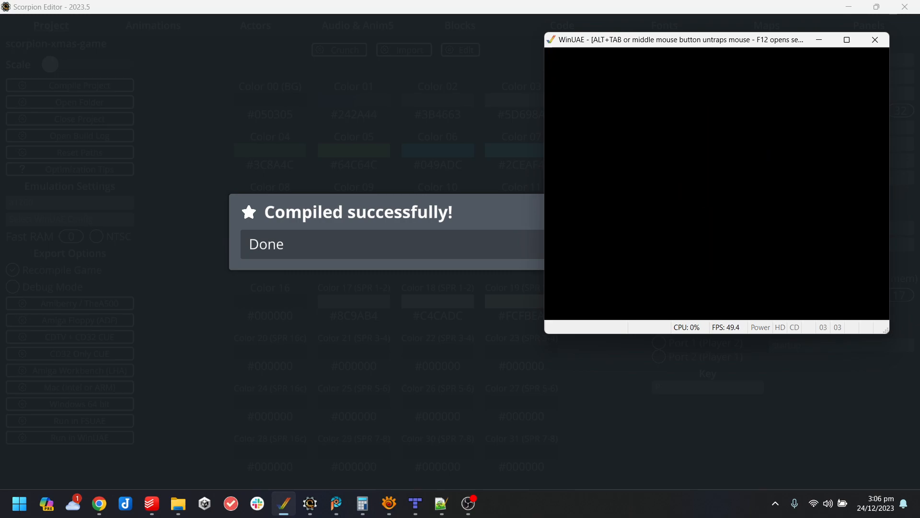
key("Left")
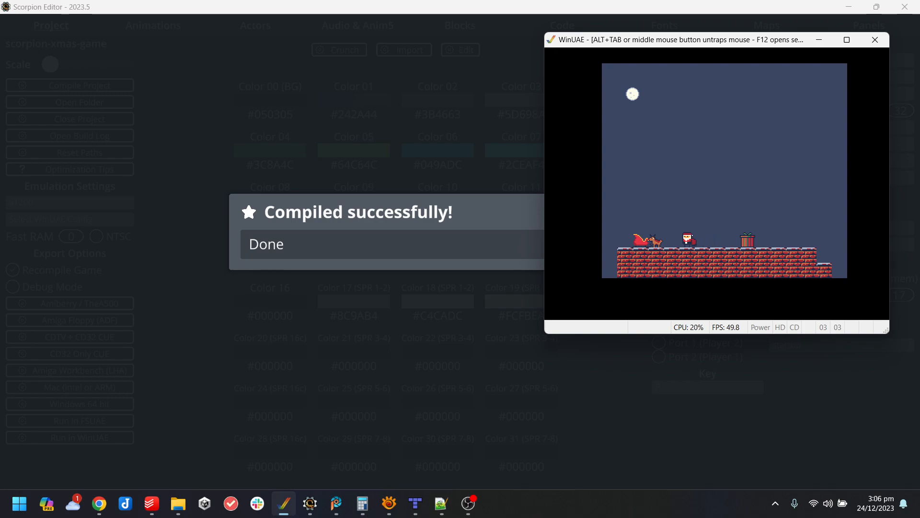
key("Left")
key("Right")
key("Right")
key("Left")
key("Up")
key("Up")
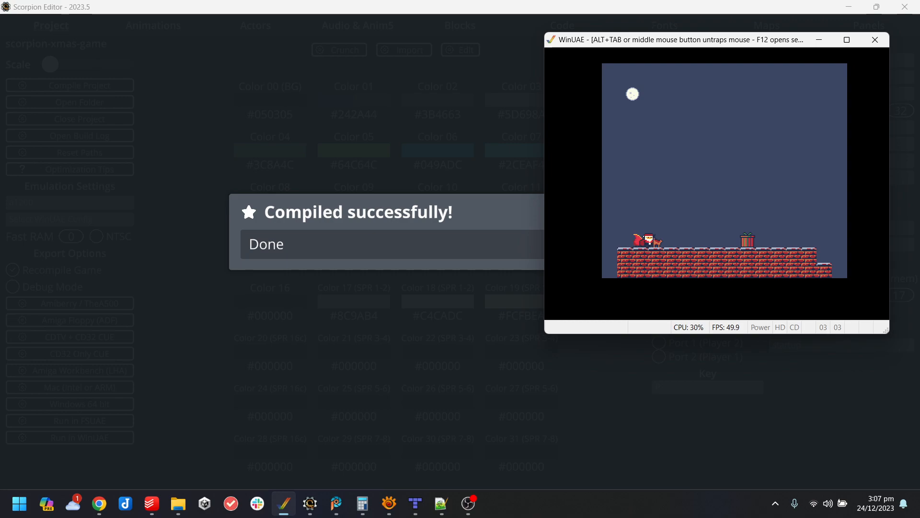
key("Up")
key("alt+F4")
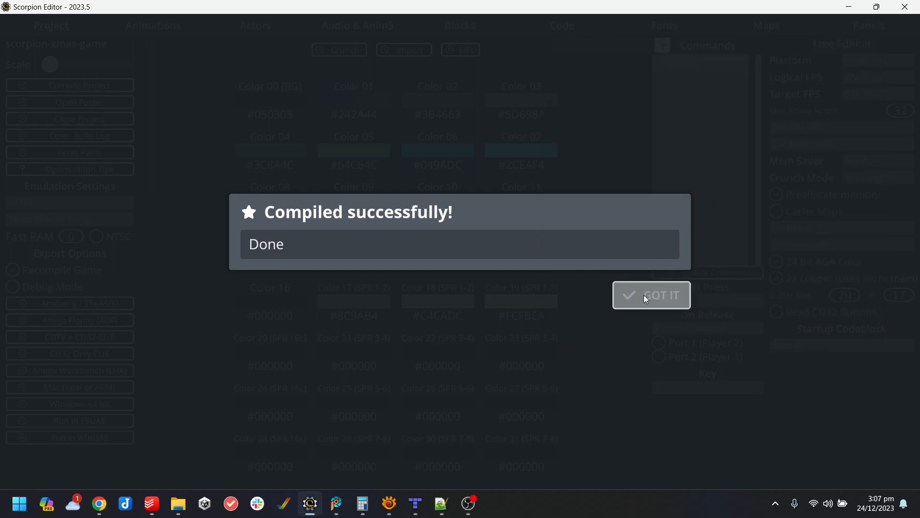
left_click(646, 296)
Set the player_yspeed comparison in block_exit_level to greaterthanorequal and check the settings of the player_santa actor.
left_click(564, 25)
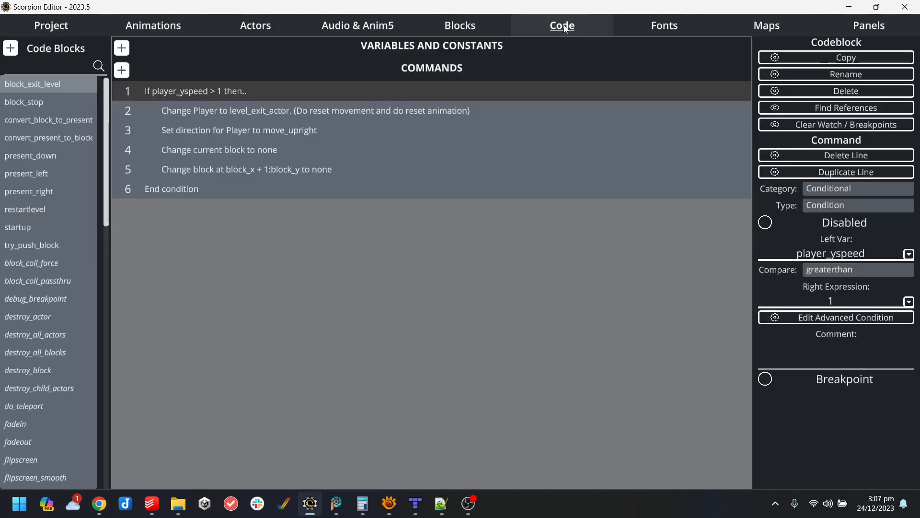
left_click(869, 272)
left_click(865, 344)
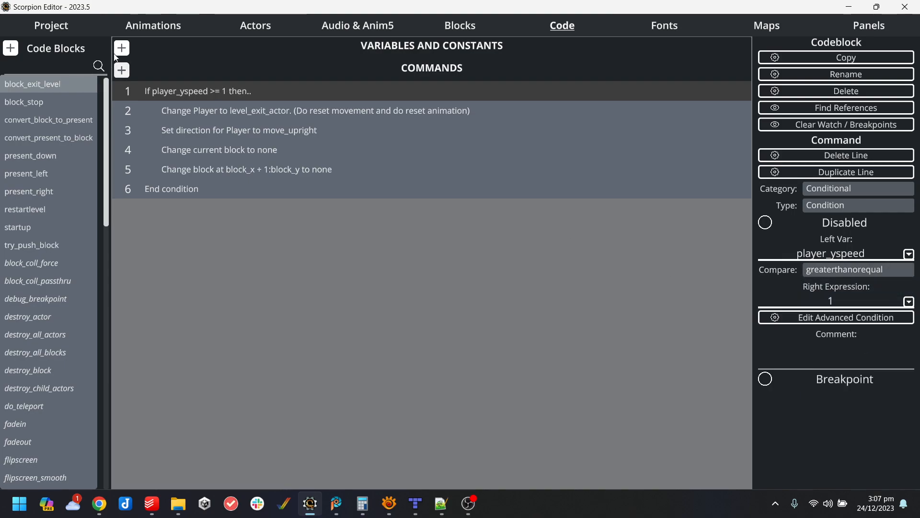
left_click(449, 30)
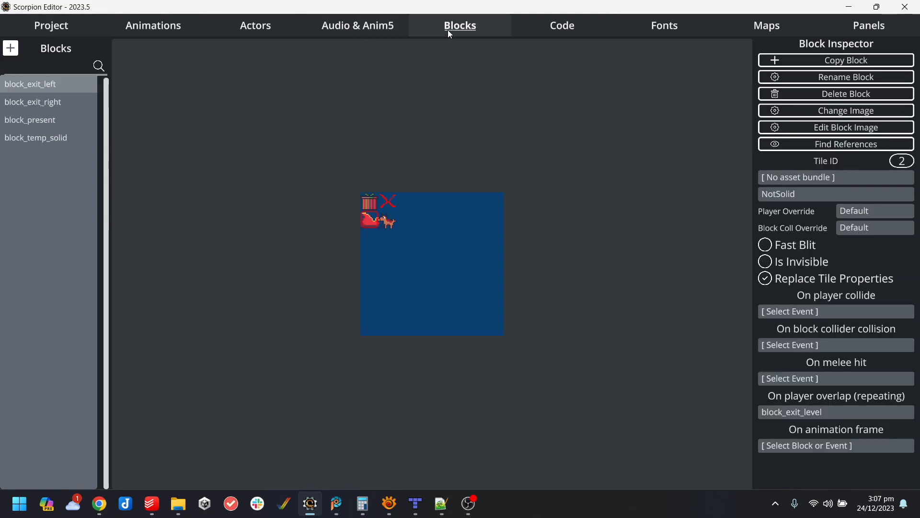
left_click(219, 32)
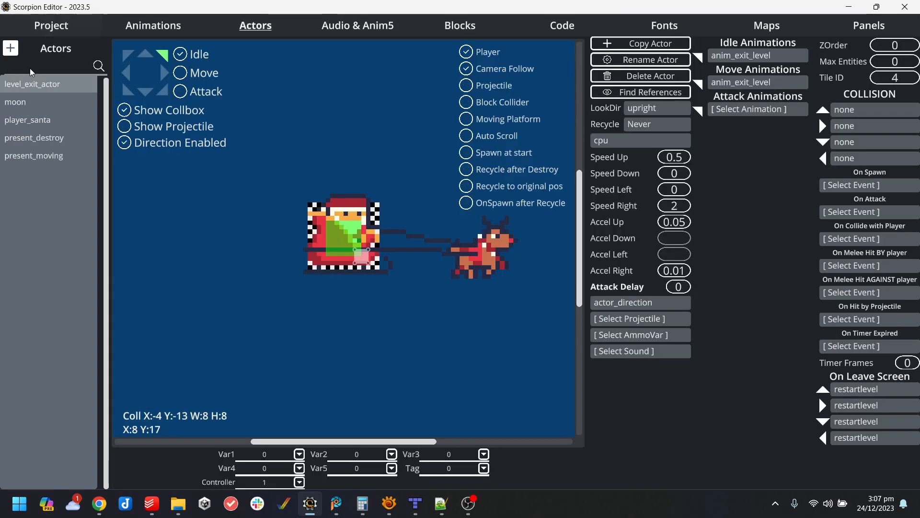
left_click(48, 122)
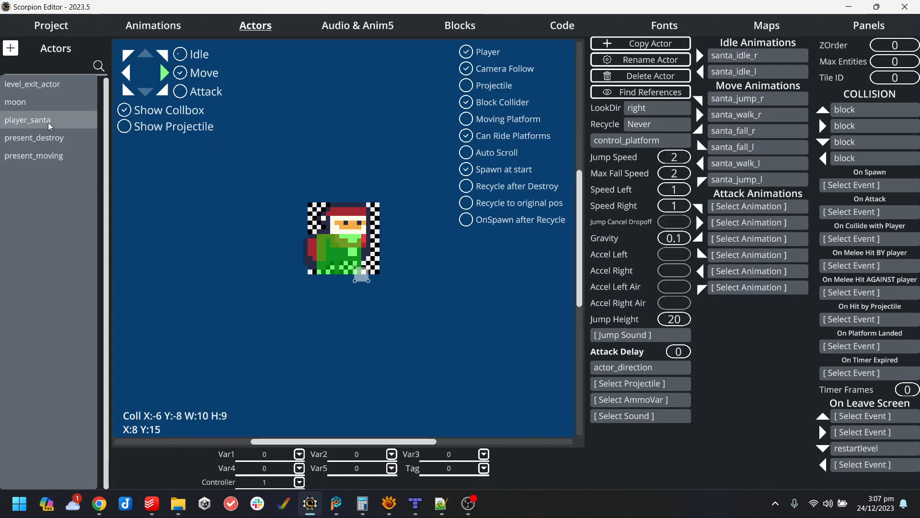
Compile and run the game, review player_santa's fall speed, and test jumping Santa into the sleigh.
left_click(70, 27)
left_click(113, 442)
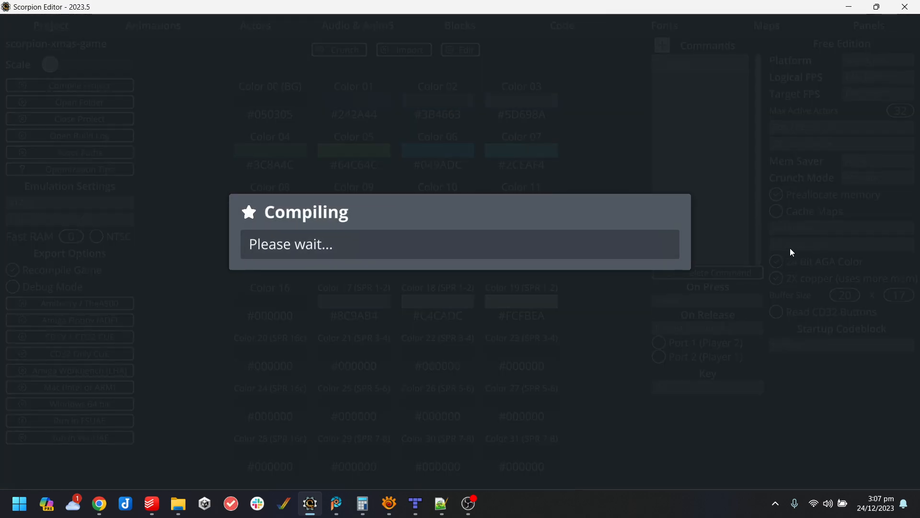
key("alt+Tab")
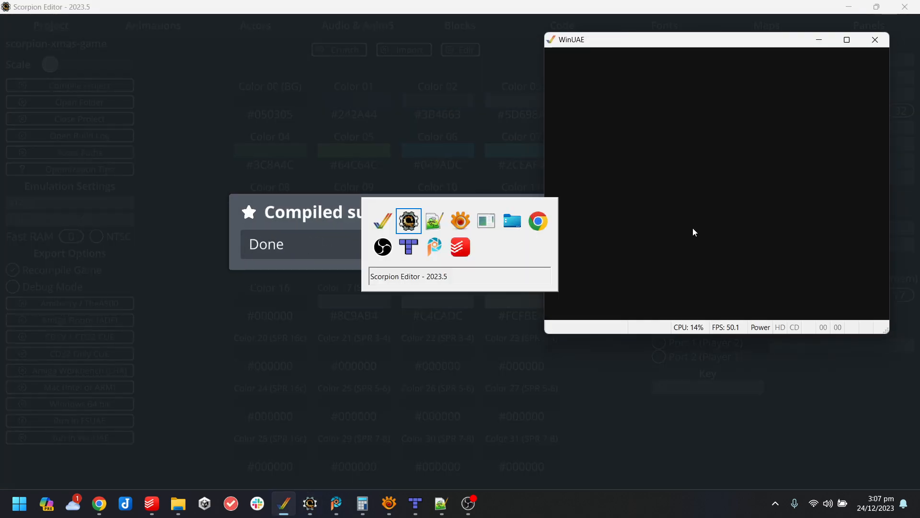
left_click(642, 300)
left_click(265, 27)
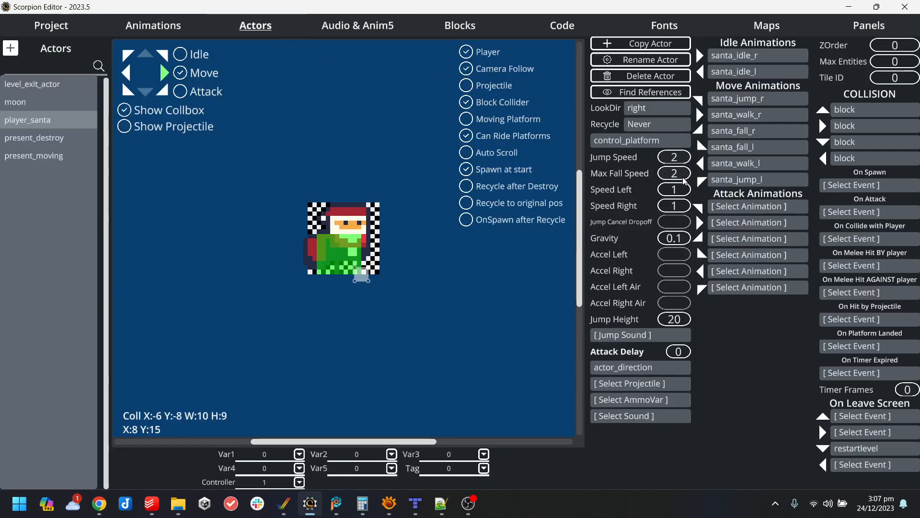
left_click(284, 504)
key("Left")
key("Up")
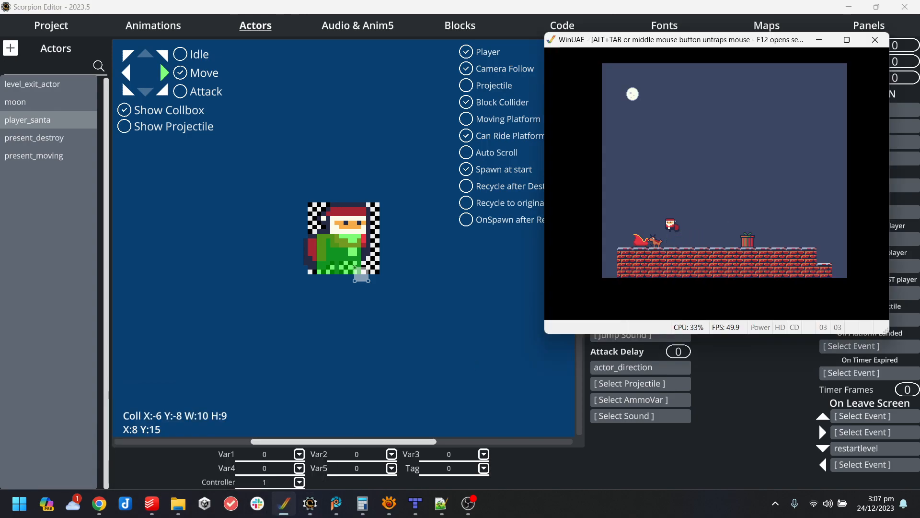
key("Left")
key("Up")
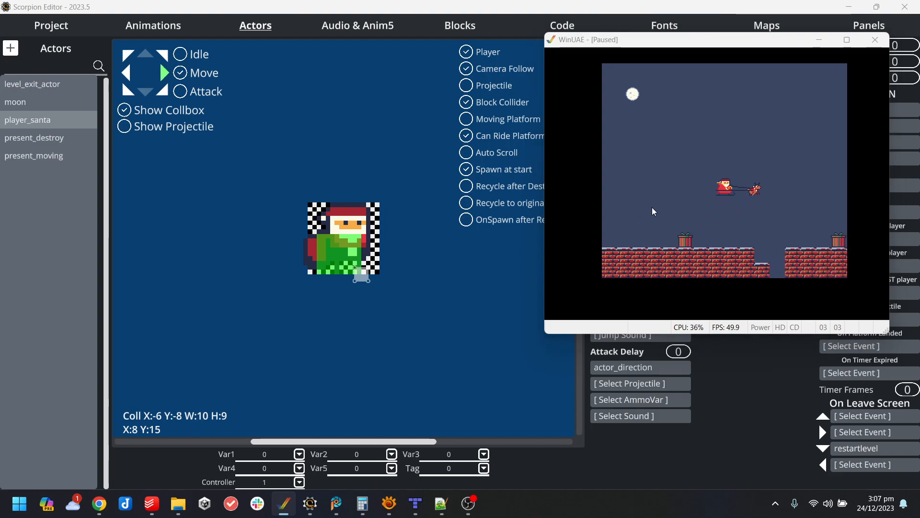
Open the WinUAE properties, return to the game by starting emulation, and test jumping Santa into the sleigh again.
key("F12")
key("Escape")
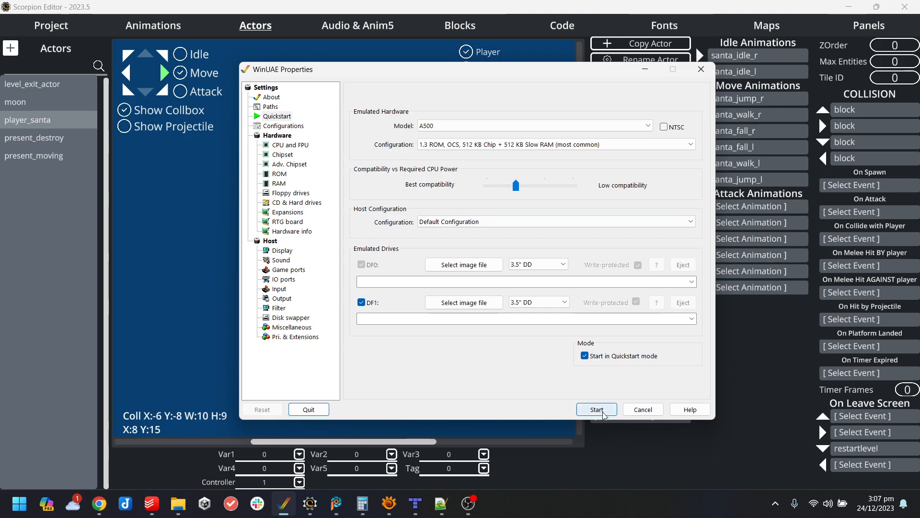
left_click(600, 410)
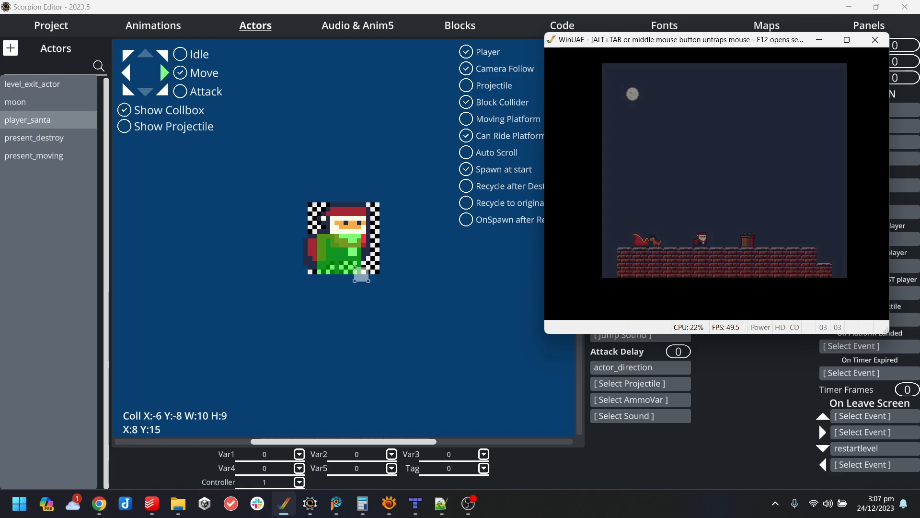
key("Left")
key("Up")
key("Right")
key("Right")
key("Up")
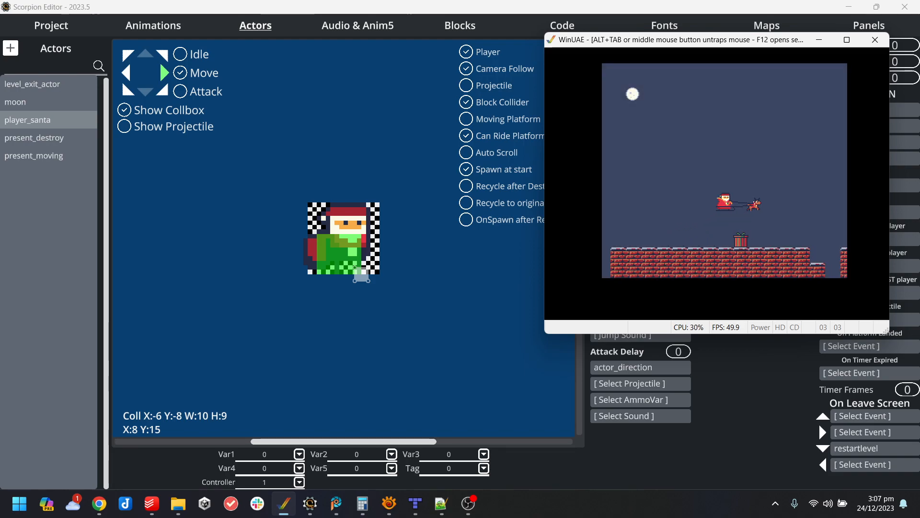
Let the sleigh fly across the level until it reloads and move Santa to the far side of the present.
key("Right")
key("Up")
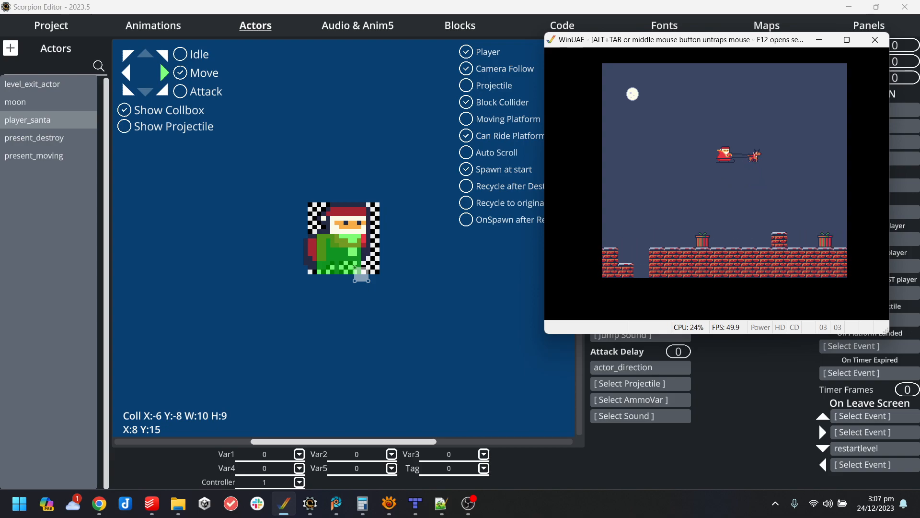
key("Right")
key("Up")
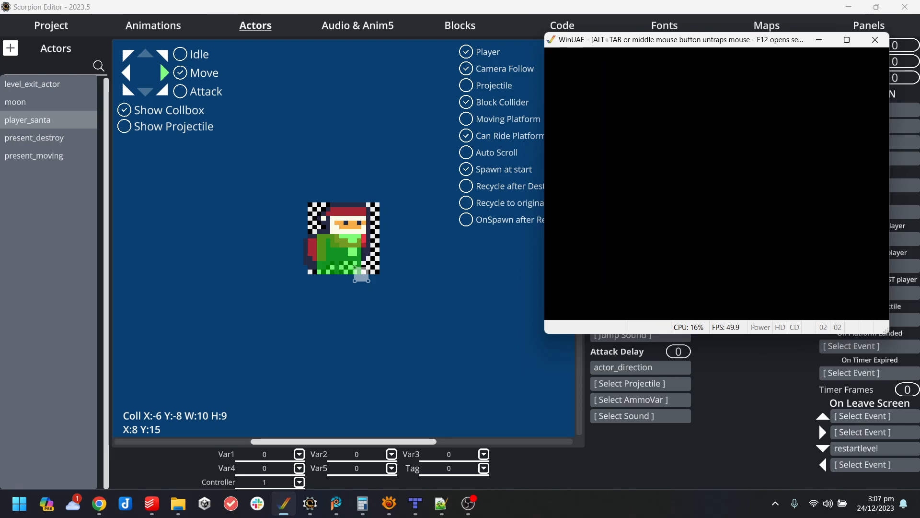
key("Right")
key("Up")
Test pushing the present into and through the sleigh, and return to the editor.
key("Left")
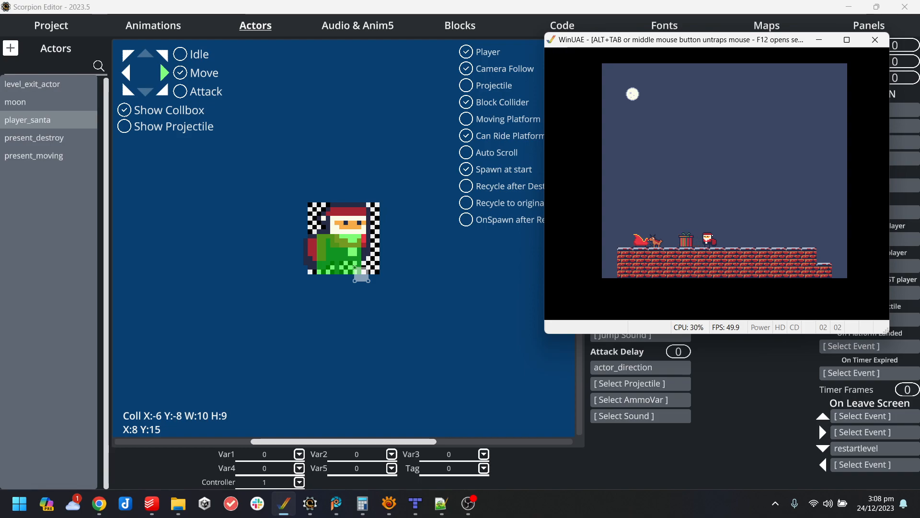
key("Left")
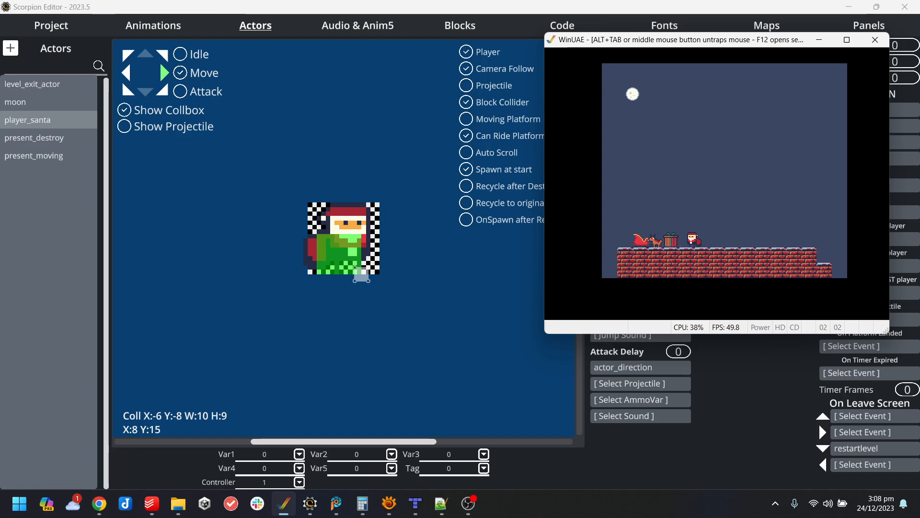
key("Left")
key("Left")
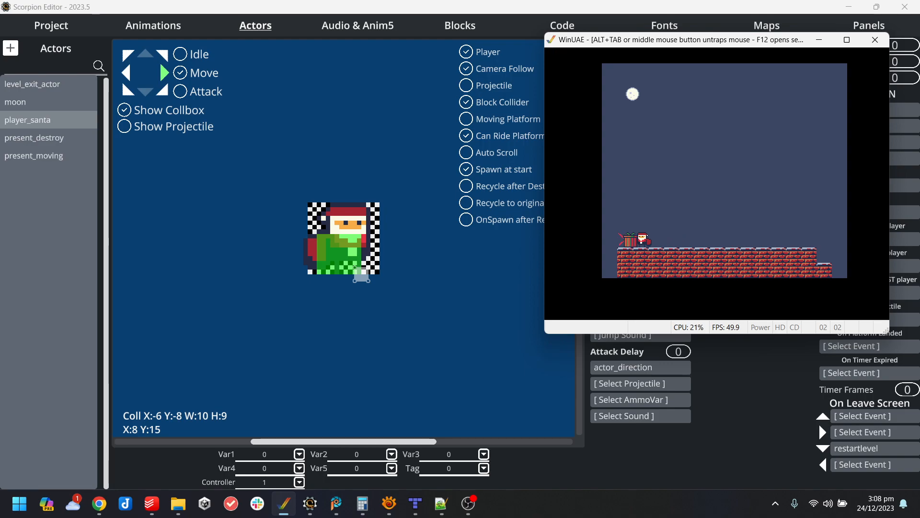
key("alt+Tab")
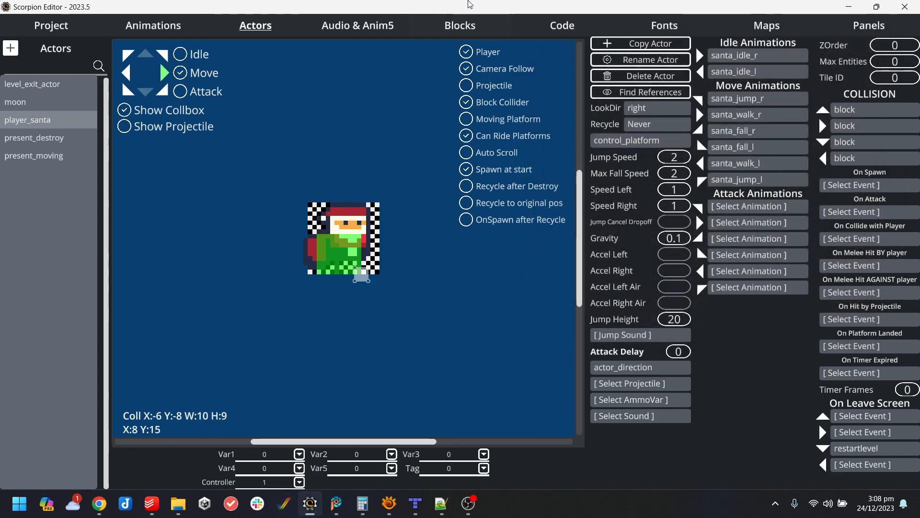
Examine the block_exit_level code and the block_temp_solid condition in the block_stop code.
left_click(545, 29)
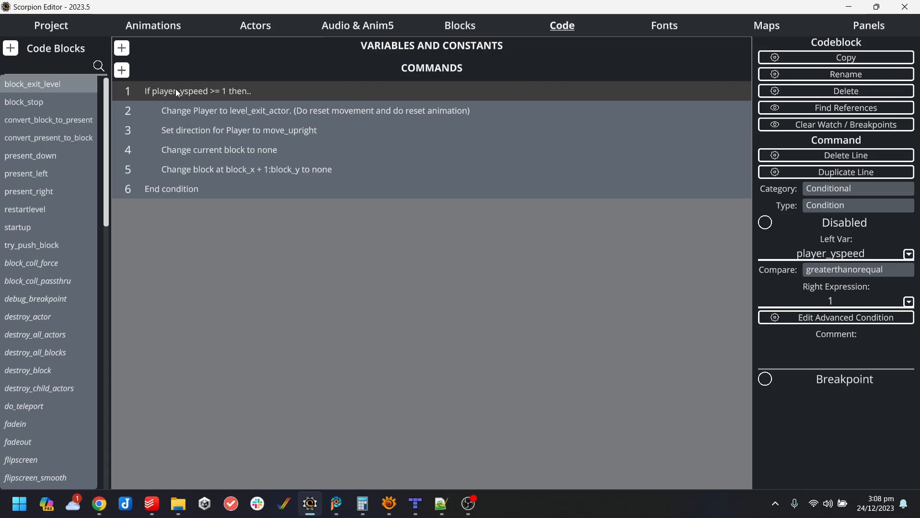
left_click(47, 98)
left_click(53, 83)
left_click(48, 103)
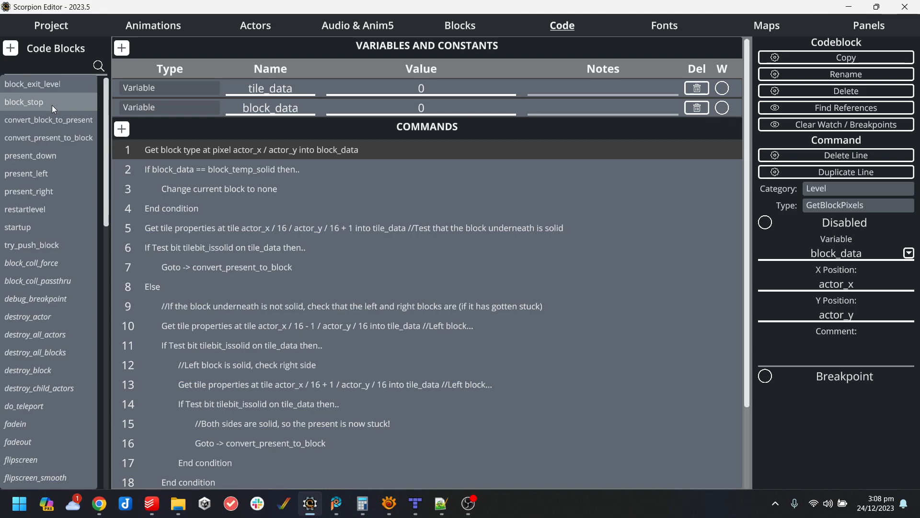
left_click(295, 187)
left_click(288, 168)
left_click(291, 189)
left_click(288, 168)
left_click(289, 194)
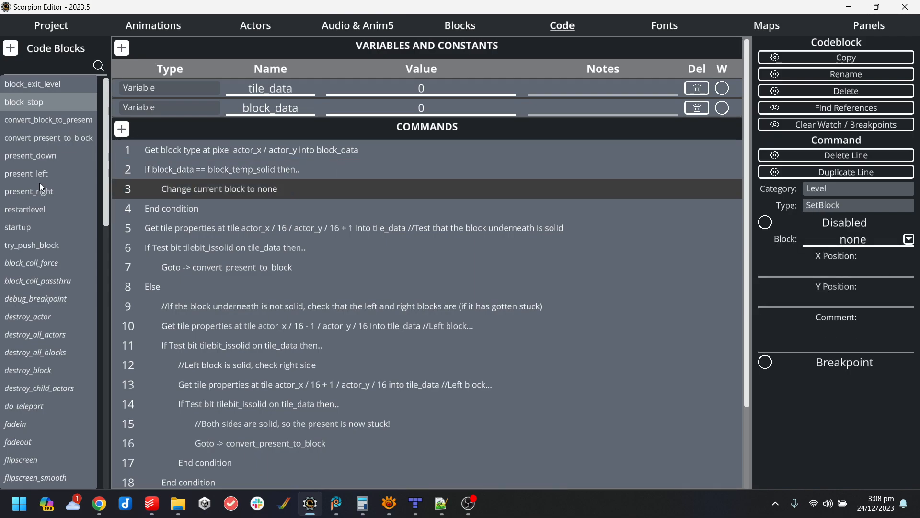
Look through the restartlevel, startup, present direction and block conversion codeblocks for how presents are moved and placed.
left_click(40, 214)
left_click(36, 223)
left_click(48, 191)
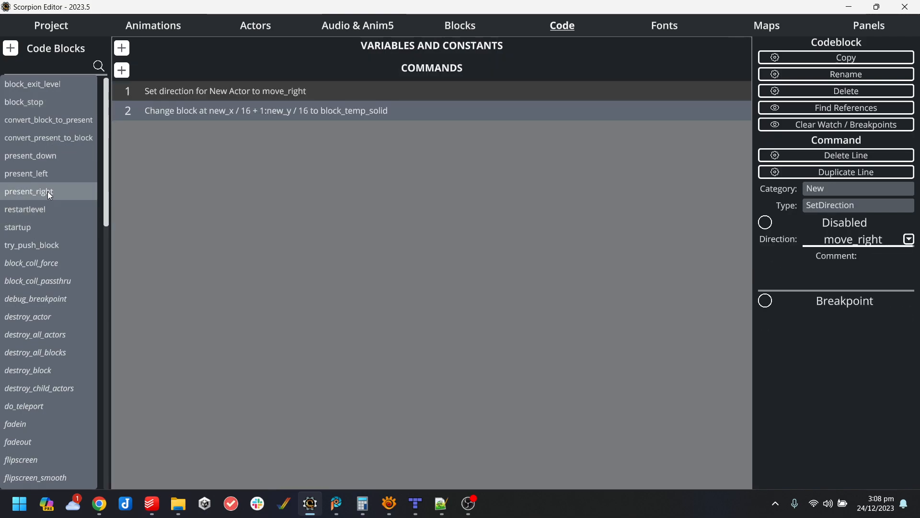
left_click(52, 173)
left_click(57, 152)
left_click(67, 138)
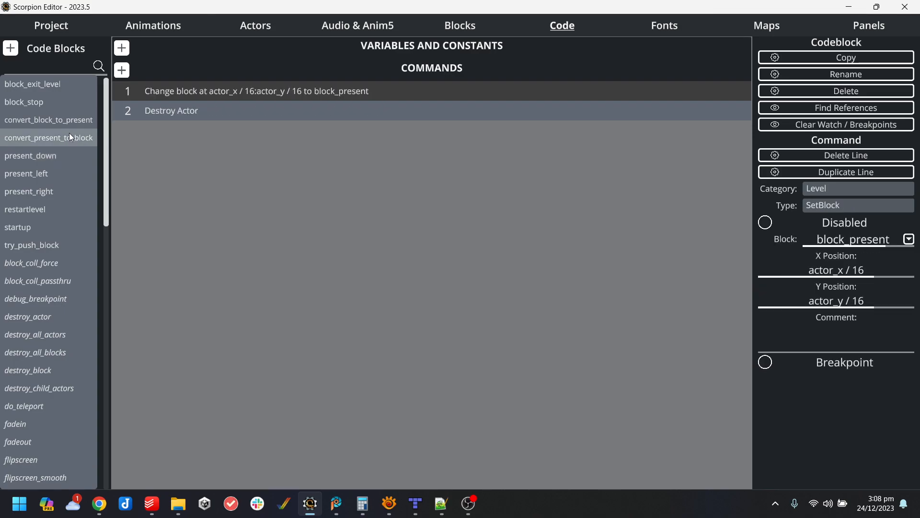
left_click(52, 120)
Examine the tile property checks in block_stop that decide whether a present is stuck between solid tiles.
left_click(50, 101)
scroll(293, 339, "down", 2)
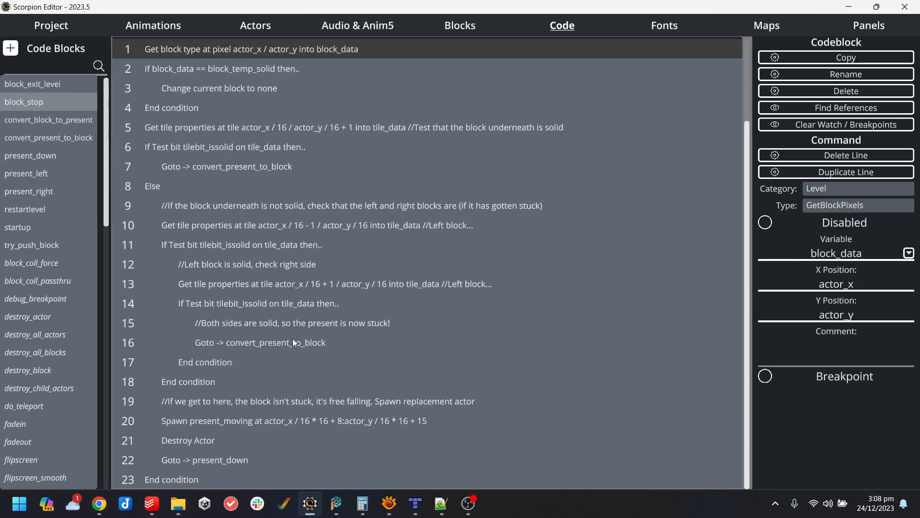
left_click(262, 248)
left_click(298, 218)
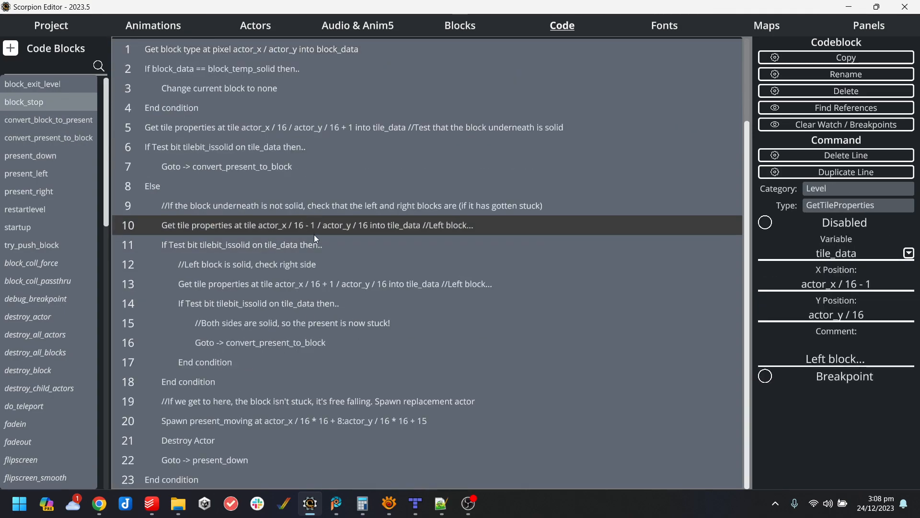
Review the left and right solid-tile conditions in block_stop and the lines that respawn a free-falling present.
left_click(293, 249)
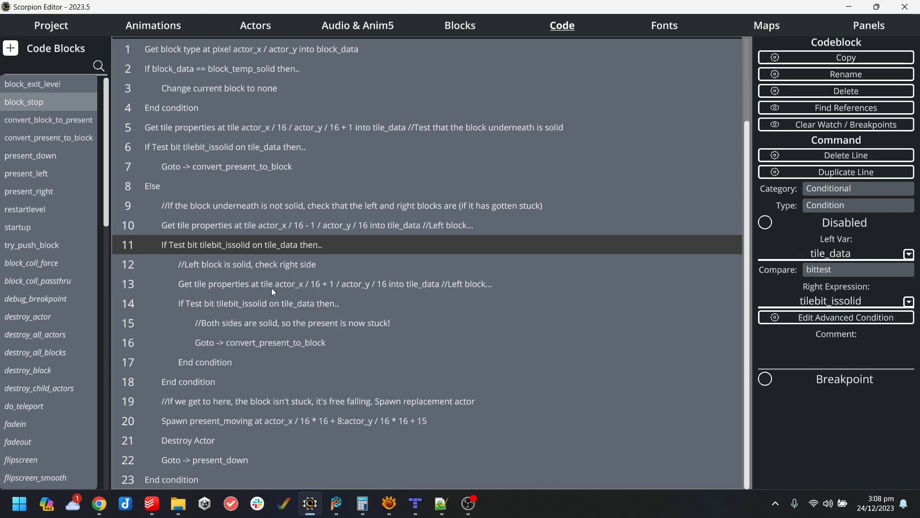
scroll(271, 287, "up", 2)
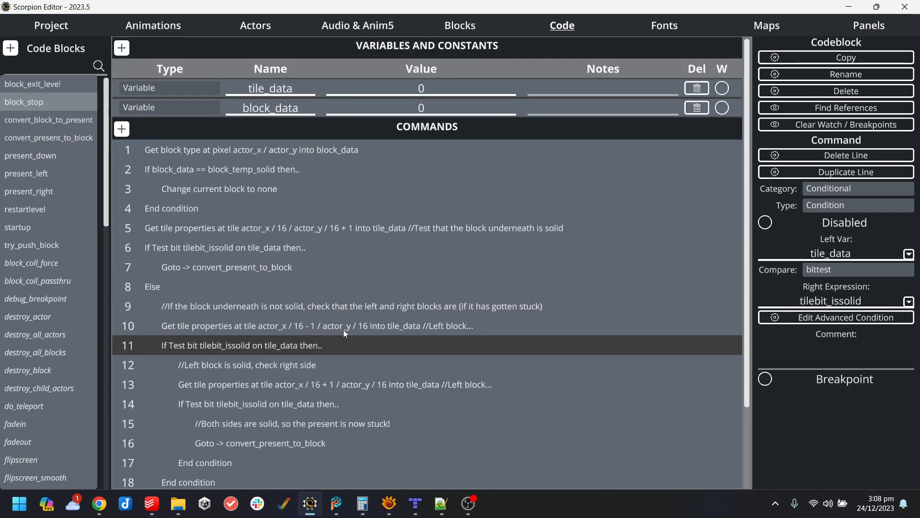
scroll(238, 336, "down", 2)
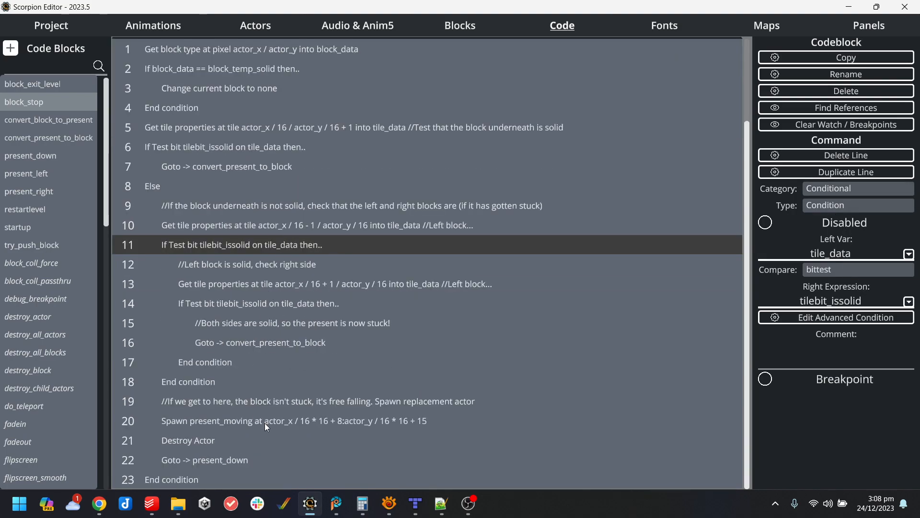
scroll(266, 325, "up", 2)
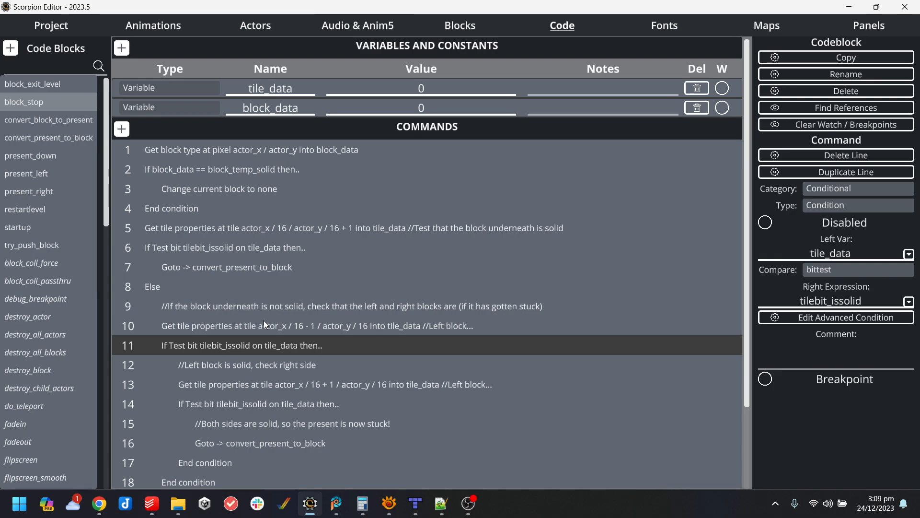
Set the solid type of both block_exit_right and block_exit_left to Solid - Blocks movement.
left_click(461, 26)
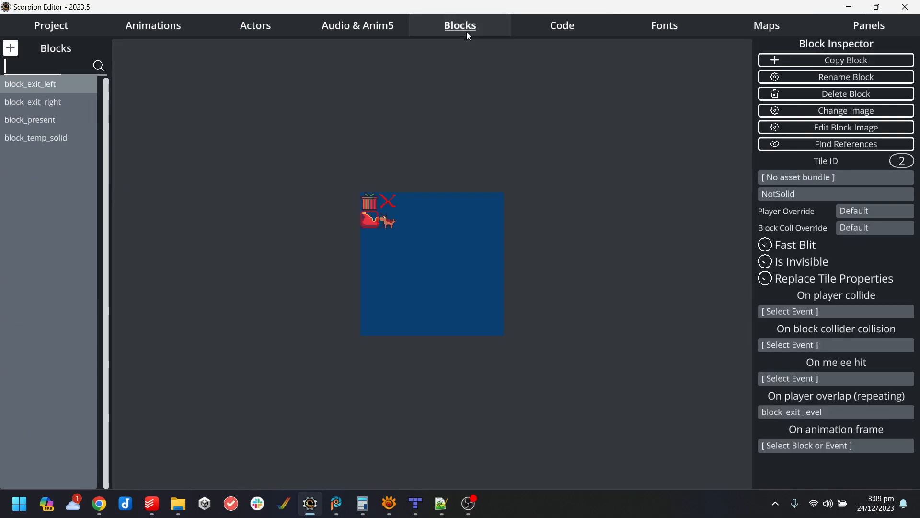
left_click(61, 102)
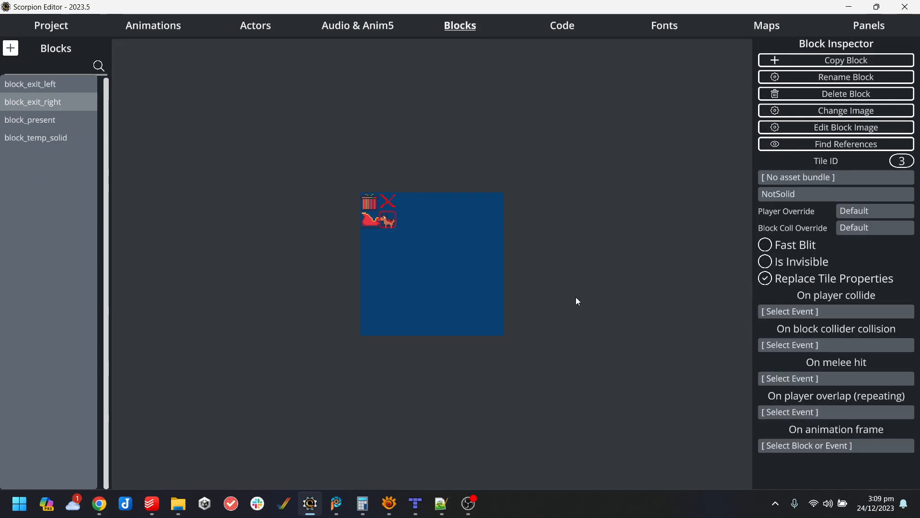
left_click(797, 192)
left_click(341, 85)
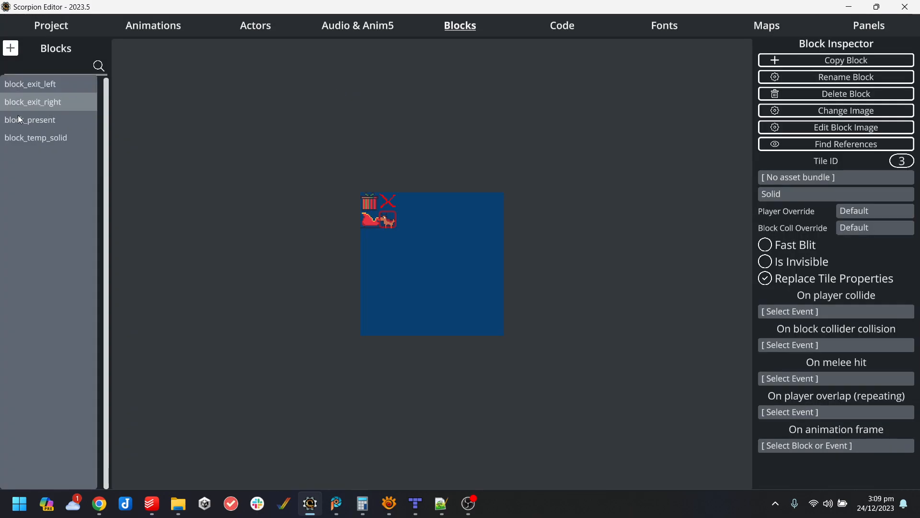
left_click(48, 85)
left_click(815, 195)
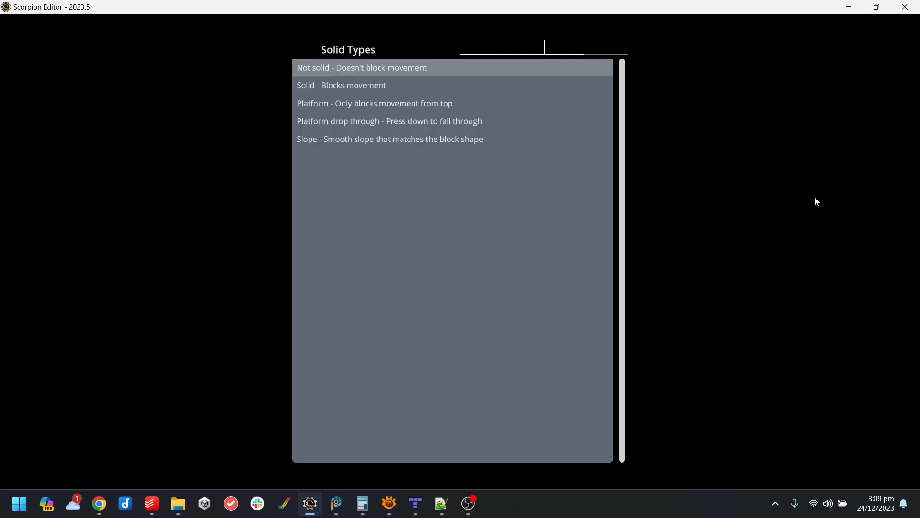
left_click(310, 89)
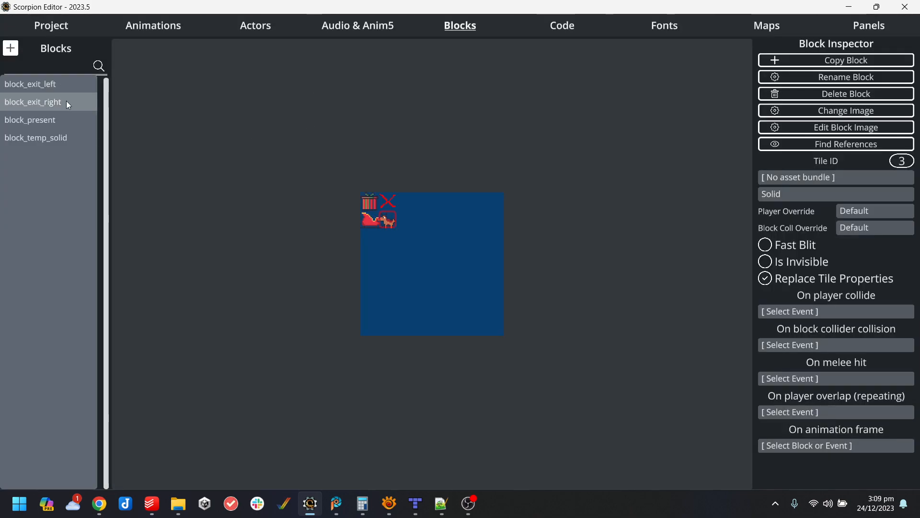
Compile the project, run it in WinUAE and bring the emulator window forward.
left_click(51, 26)
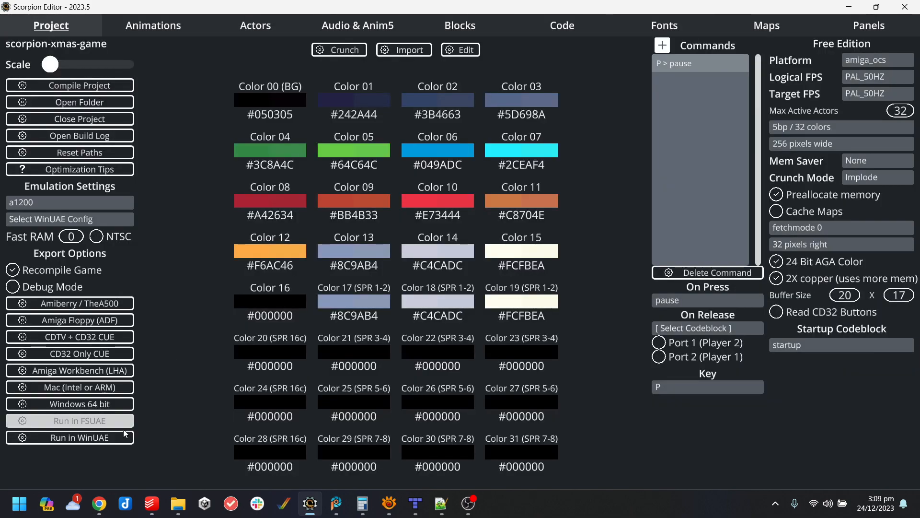
left_click(70, 437)
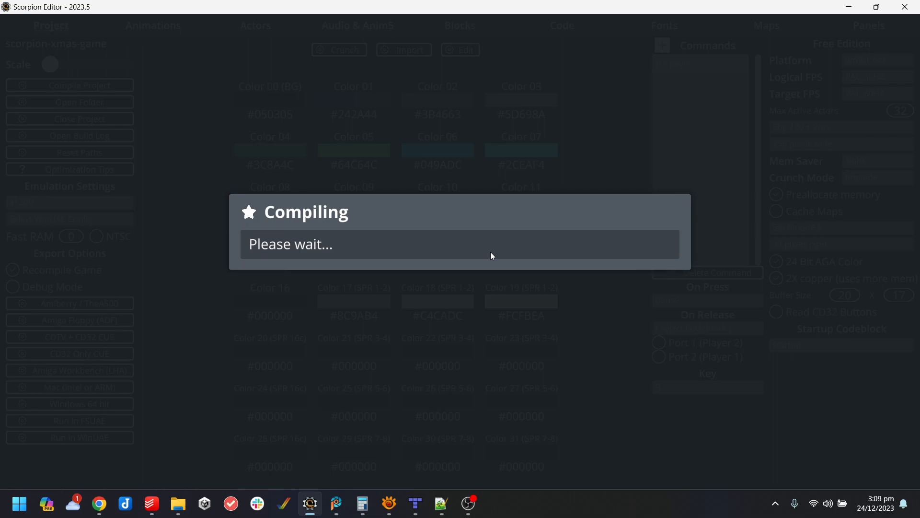
key("alt+Tab")
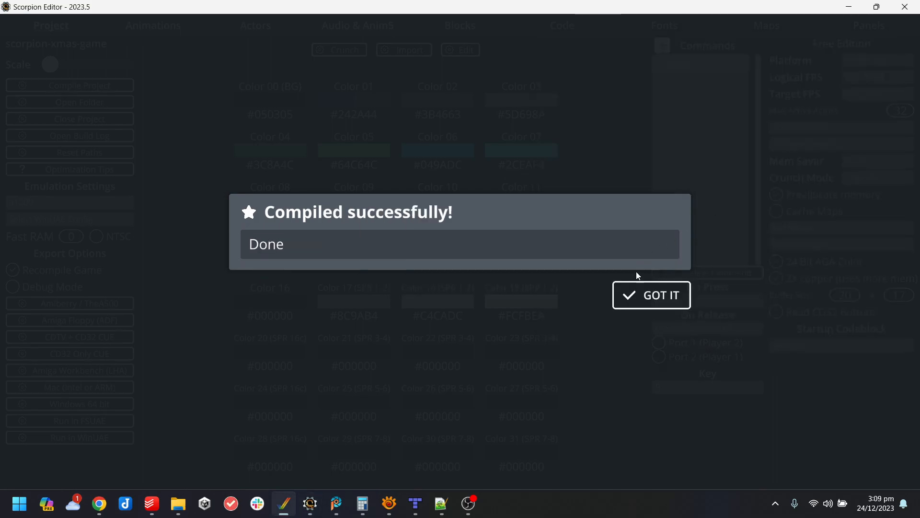
left_click(646, 295)
left_click(284, 503)
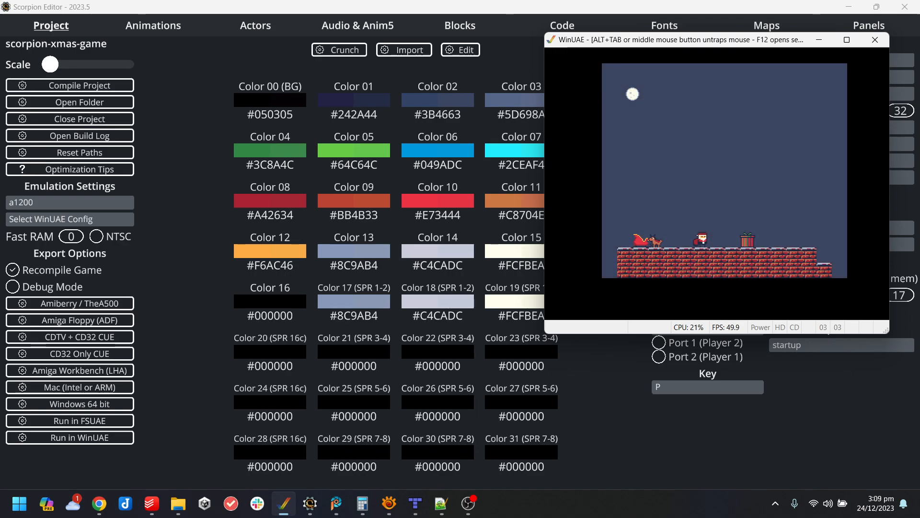
Test jumping over the present and pushing it against the sleigh and reindeer, and close the emulator.
key("Up")
key("Right")
key("Left")
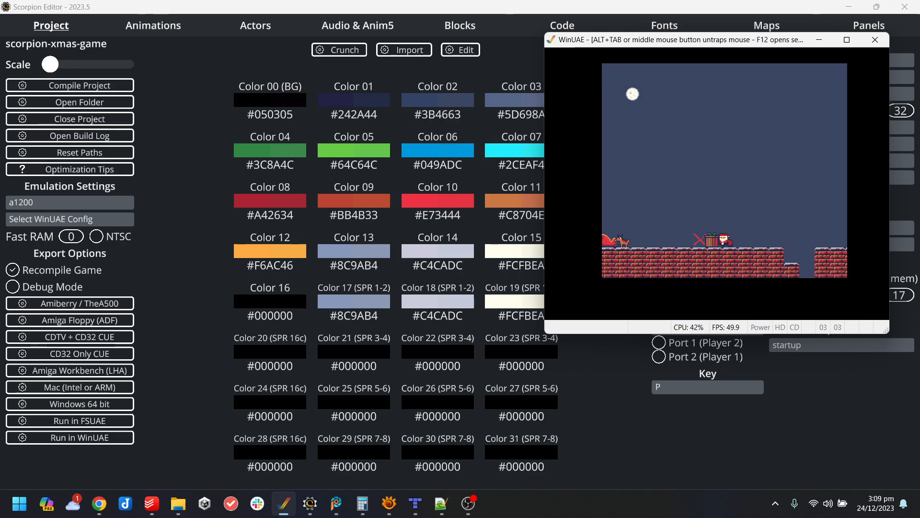
key("Left")
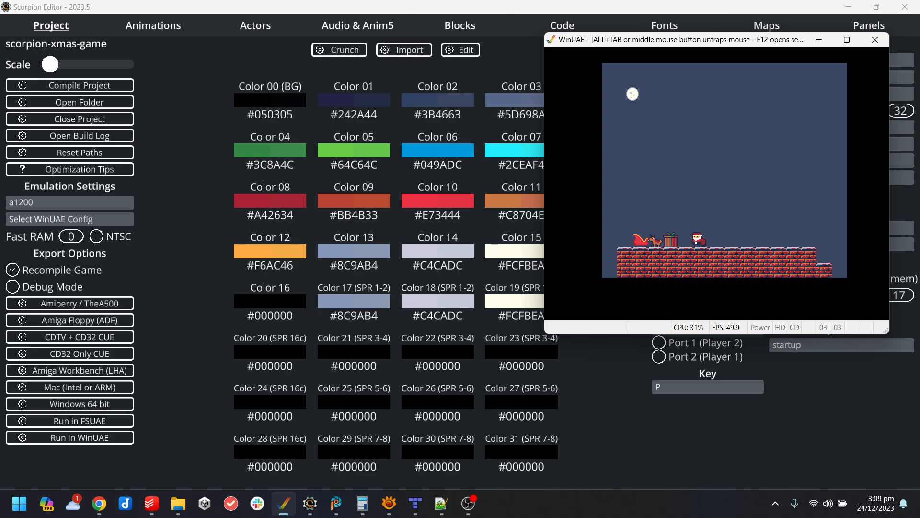
key("Left")
key("Right")
key("Left")
key("alt+F4")
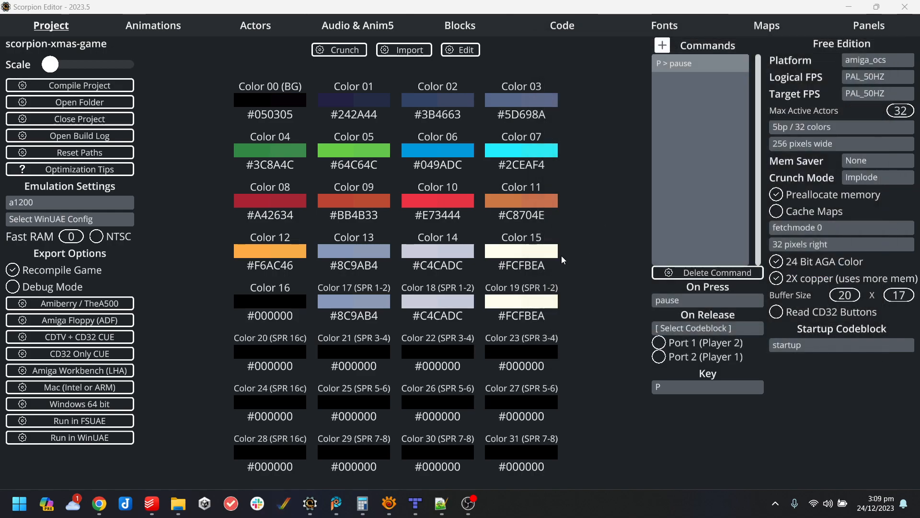
Assign block_exit_level as the player collide event of block_exit_left.
left_click(513, 24)
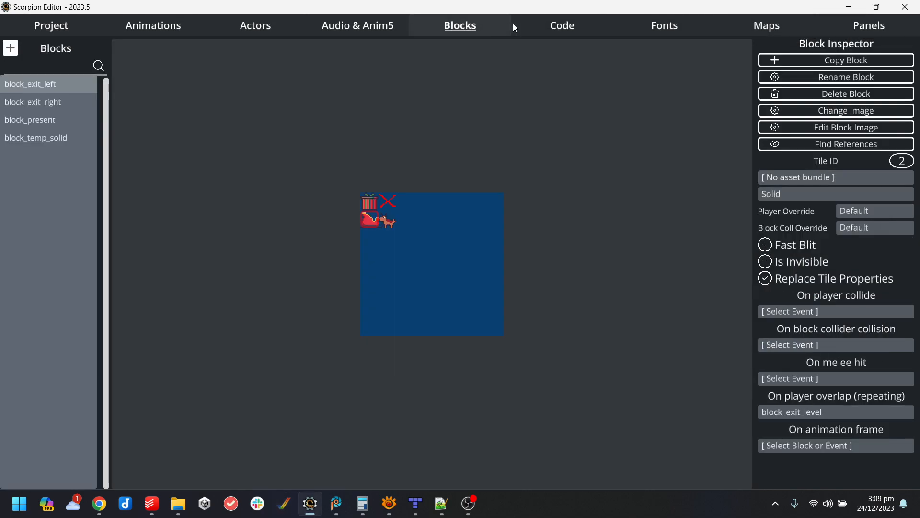
left_click(792, 312)
type("block_eix")
key("BackSpace")
key("BackSpace")
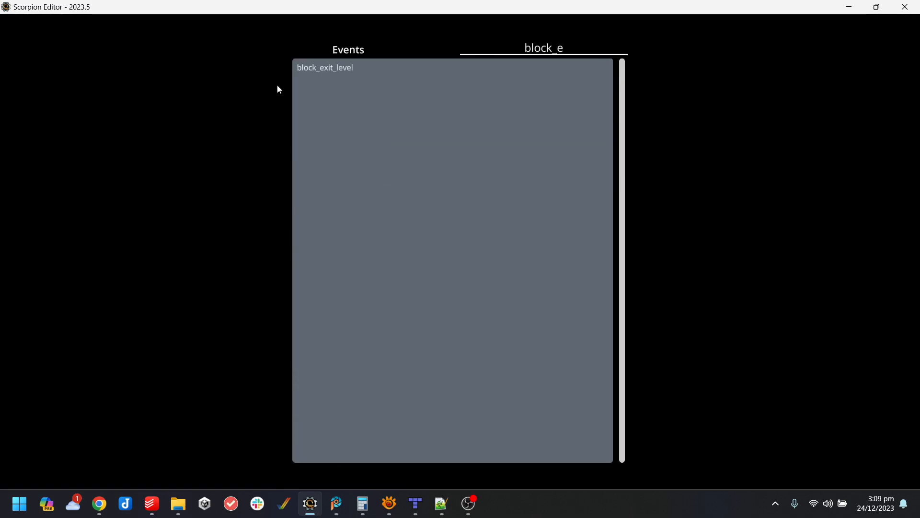
left_click(319, 71)
Recompile the game, test in WinUAE that touching the sleigh triggers the level exit, and close the emulator.
left_click(46, 26)
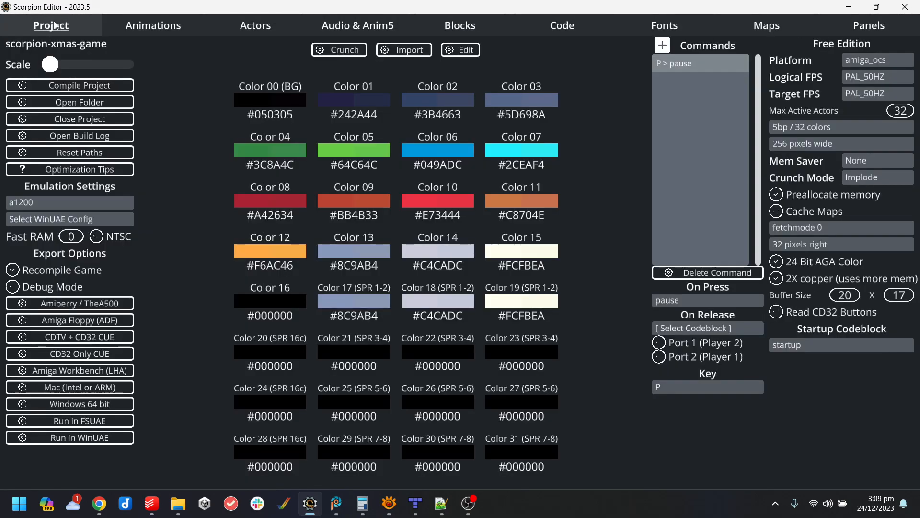
left_click(114, 440)
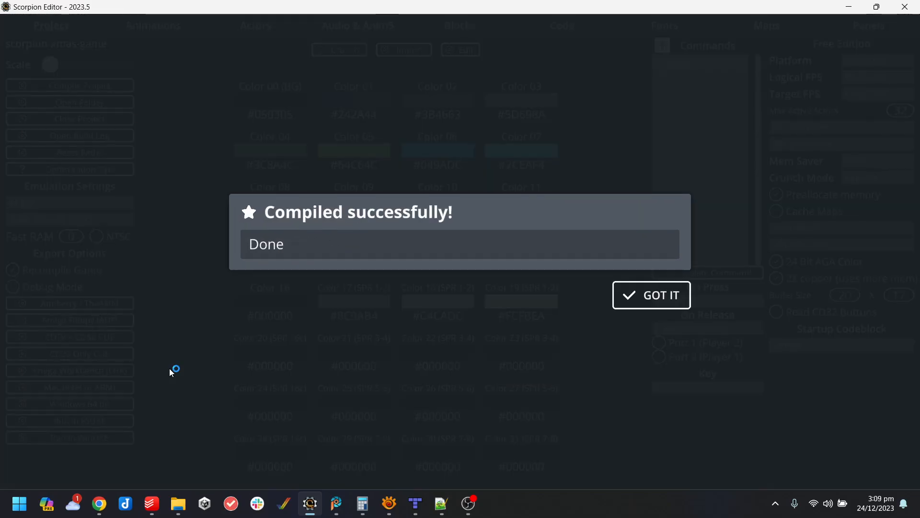
key("alt+Tab")
left_click(642, 293)
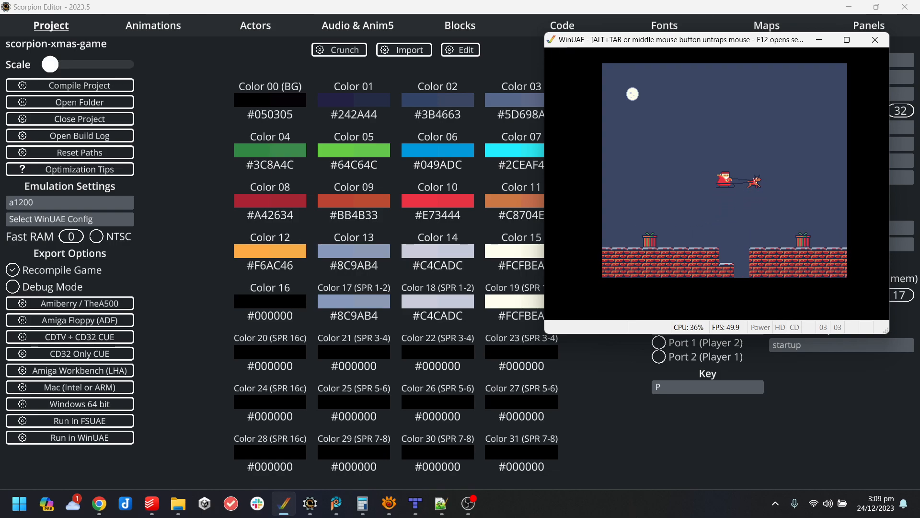
key("alt+F4")
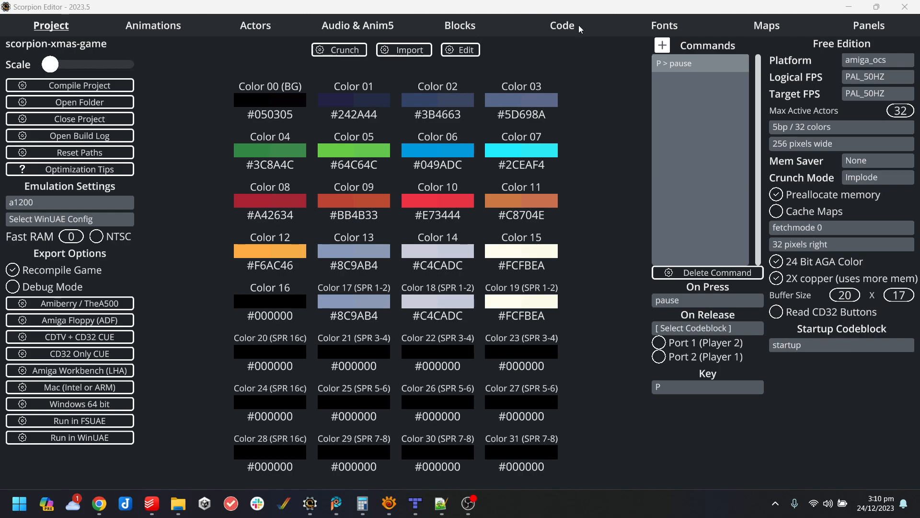
Look through the block_stop code, the level1 map, and the exit_level.png and tileset.png artwork in PaintShop Pro.
left_click(573, 26)
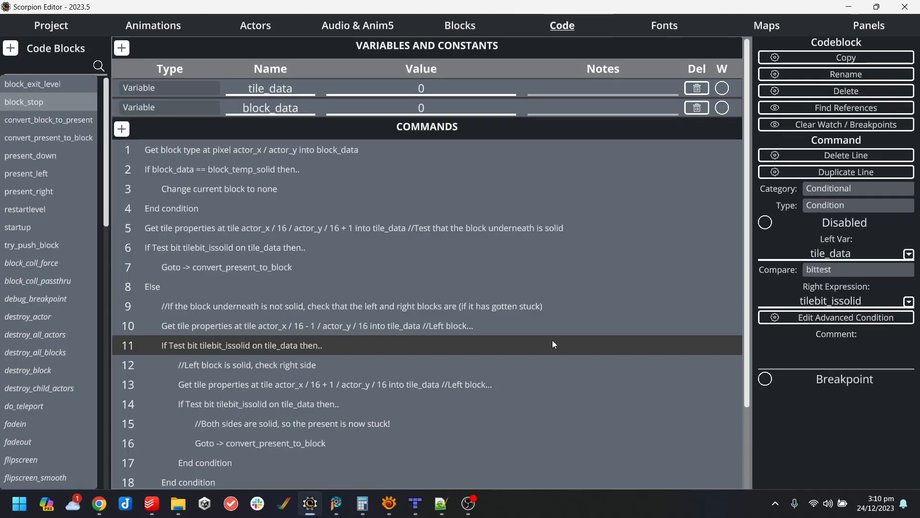
left_click(767, 26)
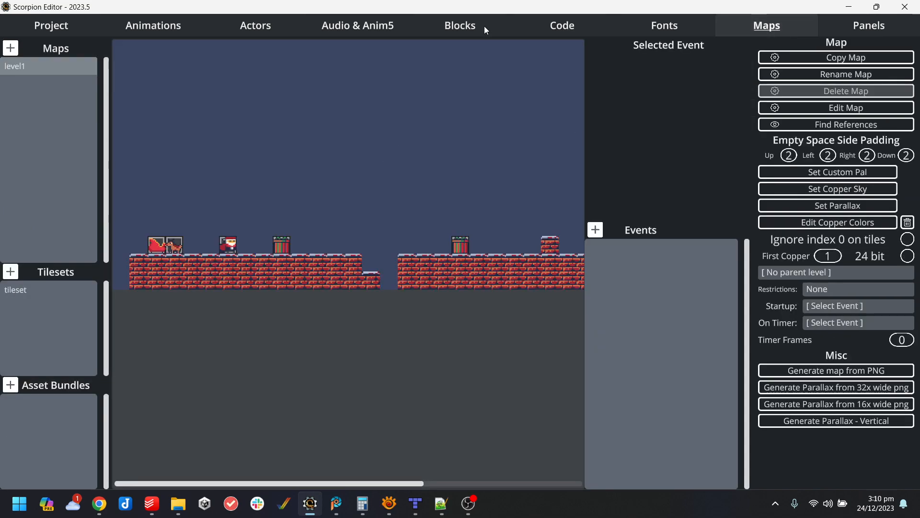
left_click(338, 510)
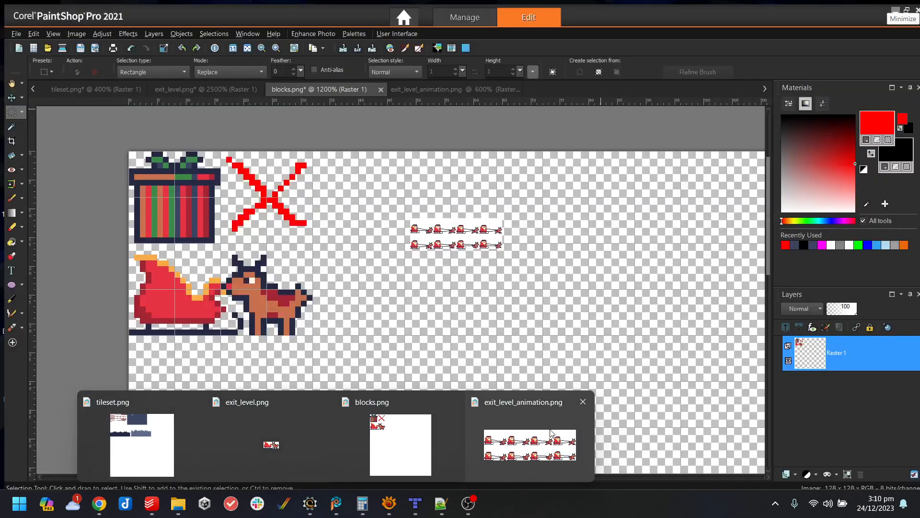
left_click(550, 430)
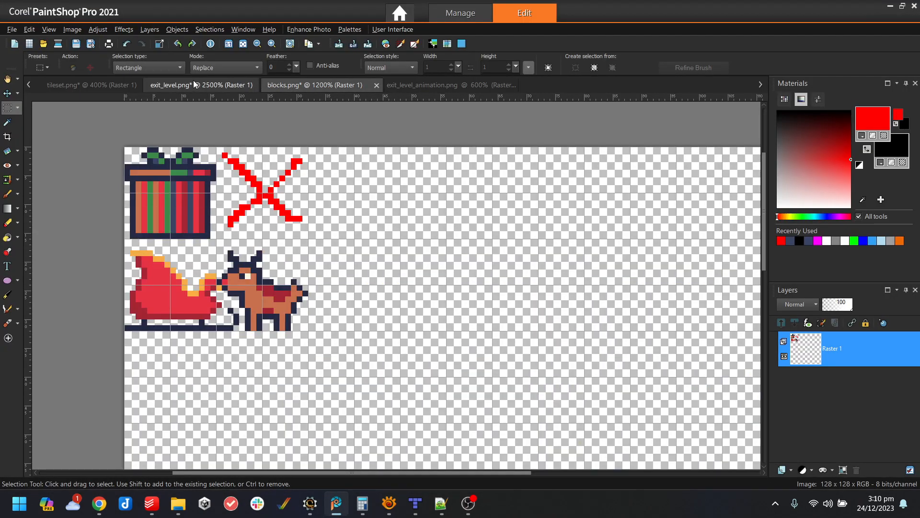
left_click(204, 79)
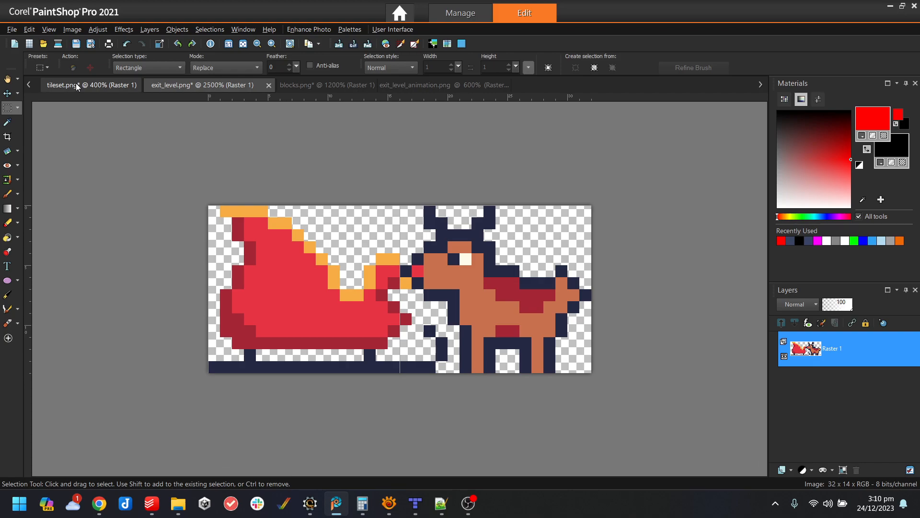
left_click(76, 83)
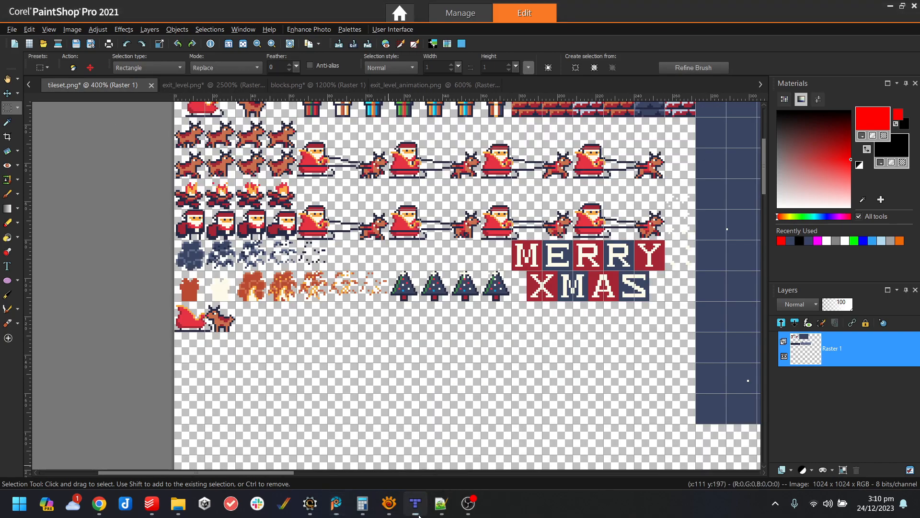
Switch to Tiled and erase the two sleigh tiles and the present nearest Santa from the blocks layer of level1.tmx.
left_click(415, 504)
left_click(227, 52)
left_click_drag(328, 333, 316, 335)
left_click(424, 340)
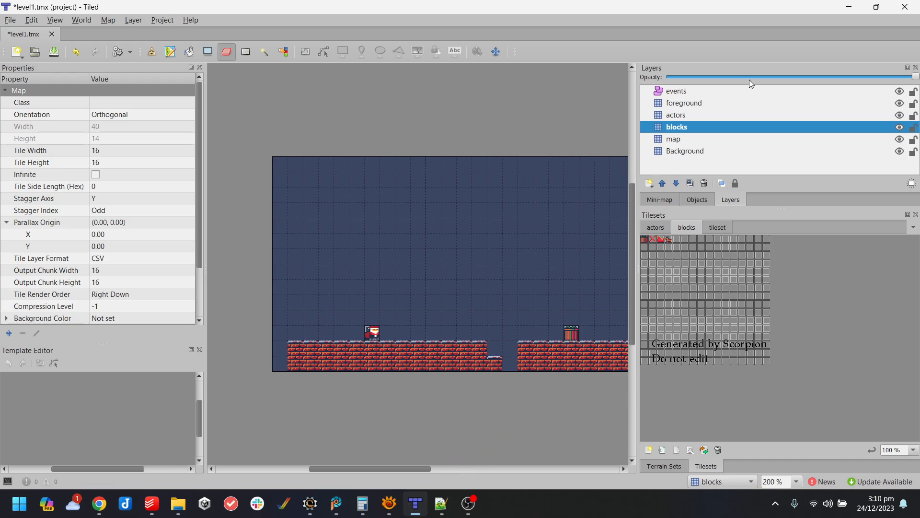
Switch to PaintShop Pro and turn off snapping to the grid for the sleigh artwork in tileset.png.
key("alt+Tab")
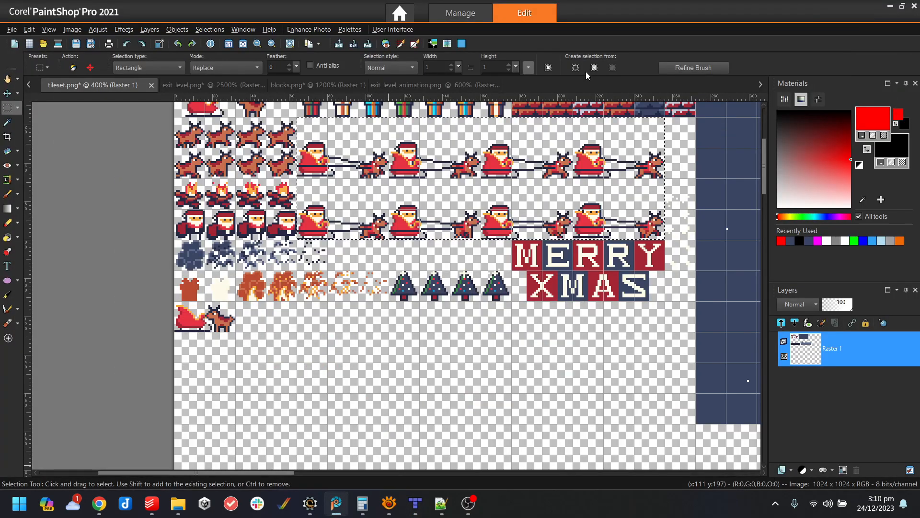
scroll(392, 219, "down", 1)
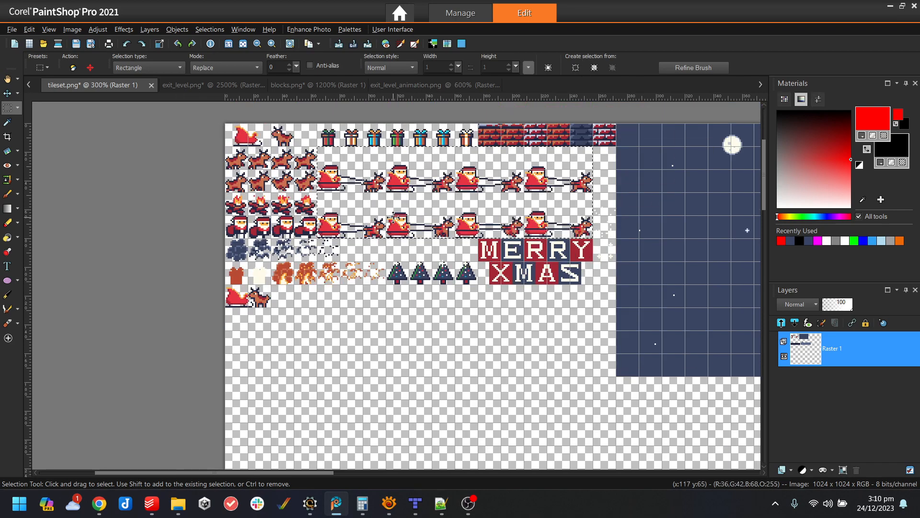
scroll(214, 120, "up", 1)
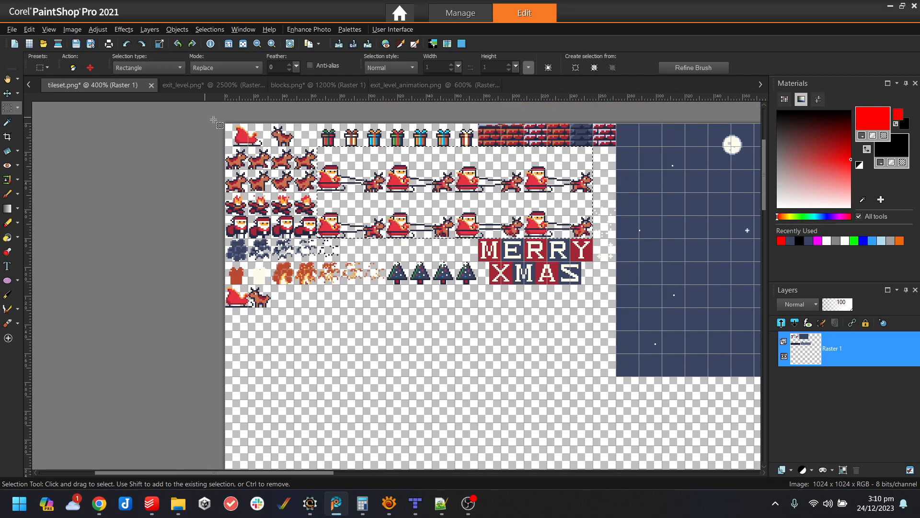
scroll(733, 231, "up", 2)
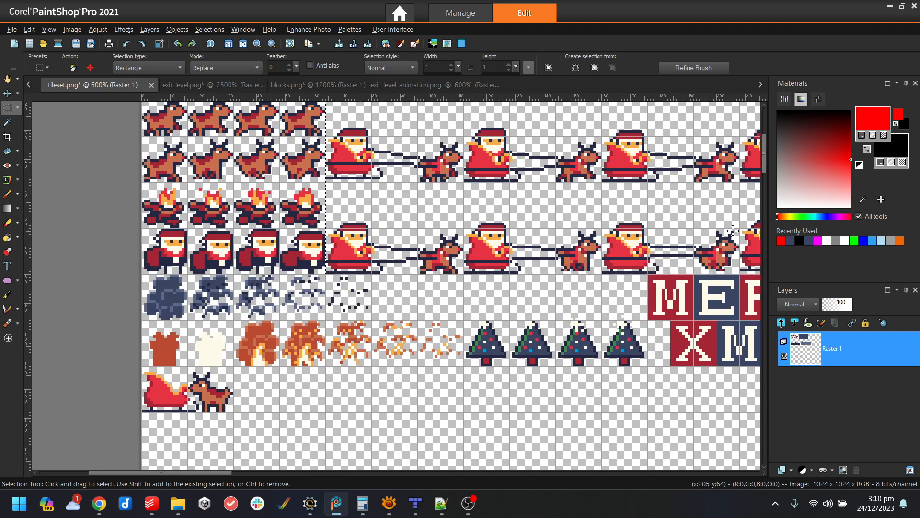
left_click_drag(763, 146, 764, 123)
scroll(148, 280, "up", 4)
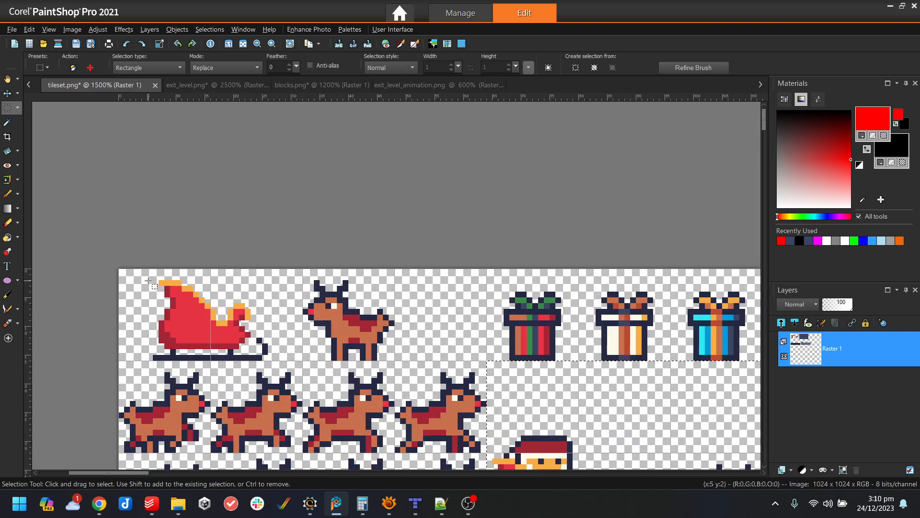
left_click_drag(162, 275, 24, 234)
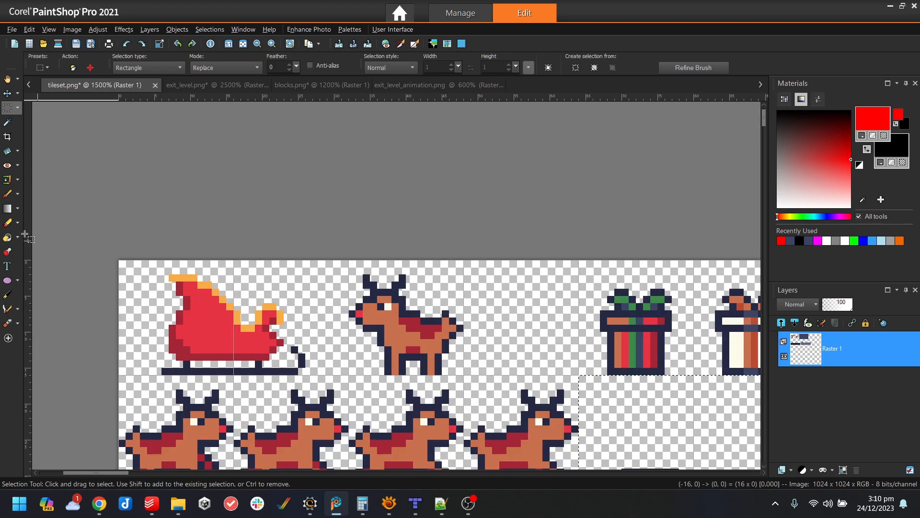
left_click(49, 29)
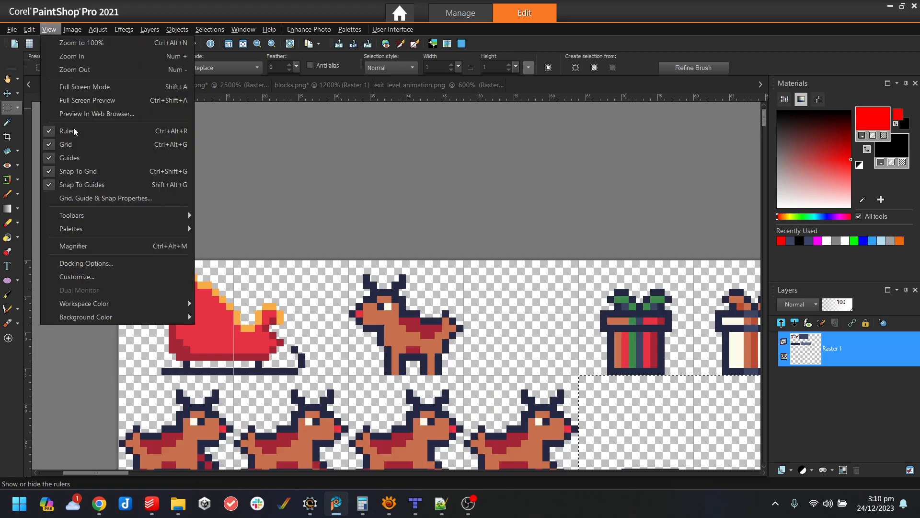
left_click(107, 172)
Select the standalone sleigh in the first row of tileset.png and copy it into a new 20 x 14 pixel image.
left_click_drag(163, 274, 305, 374)
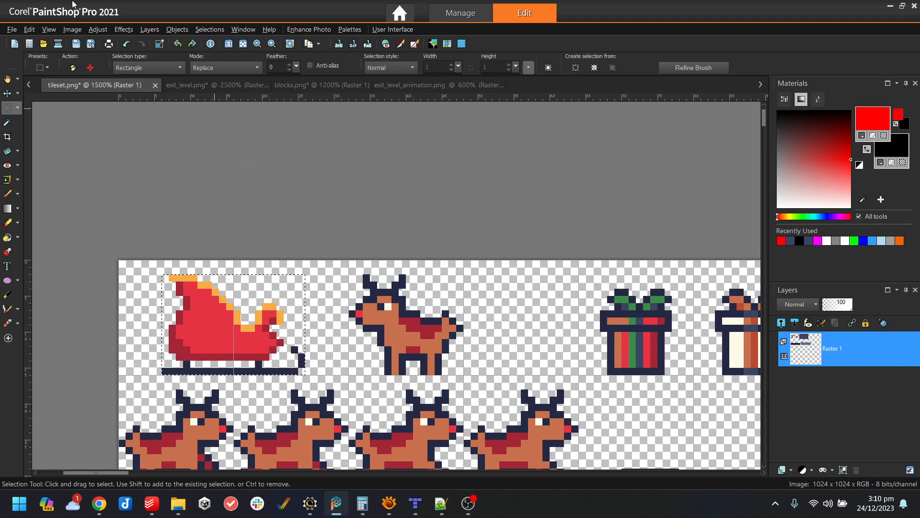
left_click(30, 29)
left_click(100, 156)
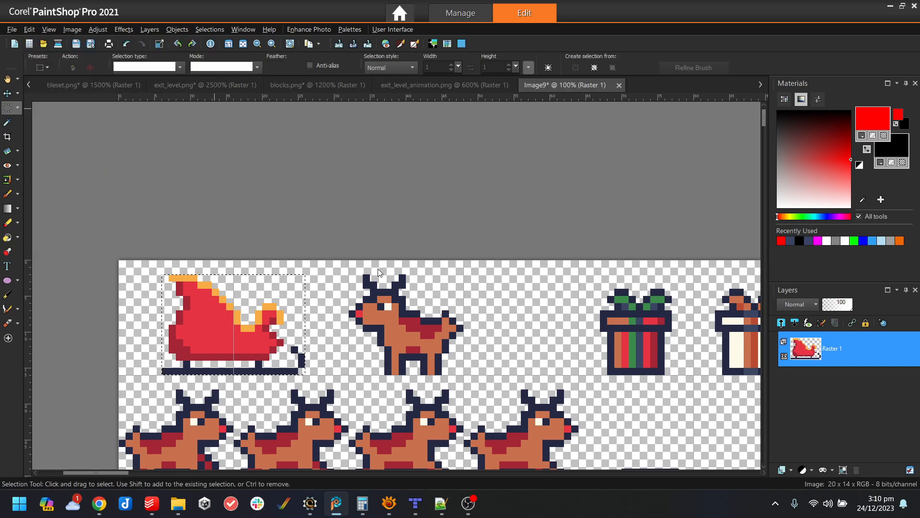
scroll(421, 282, "up", 5)
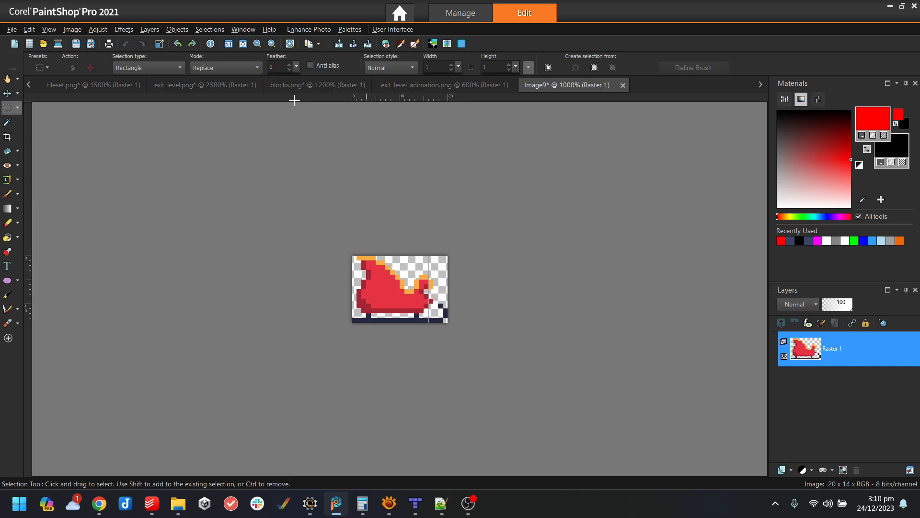
Paste the sleigh into blocks.png directly after the reindeer, deselect it, and save the file.
left_click(306, 85)
key("ctrl+e")
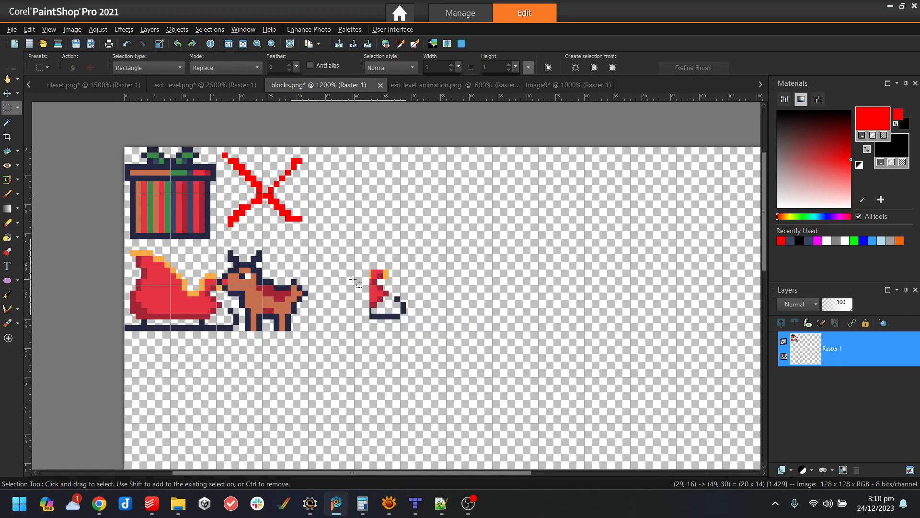
left_click(375, 288)
left_click_drag(374, 291, 363, 298)
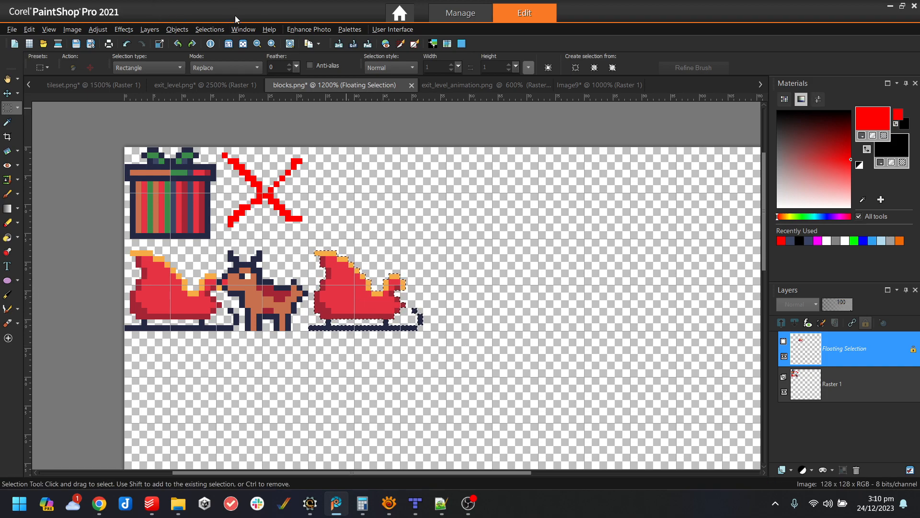
left_click(210, 29)
left_click(220, 54)
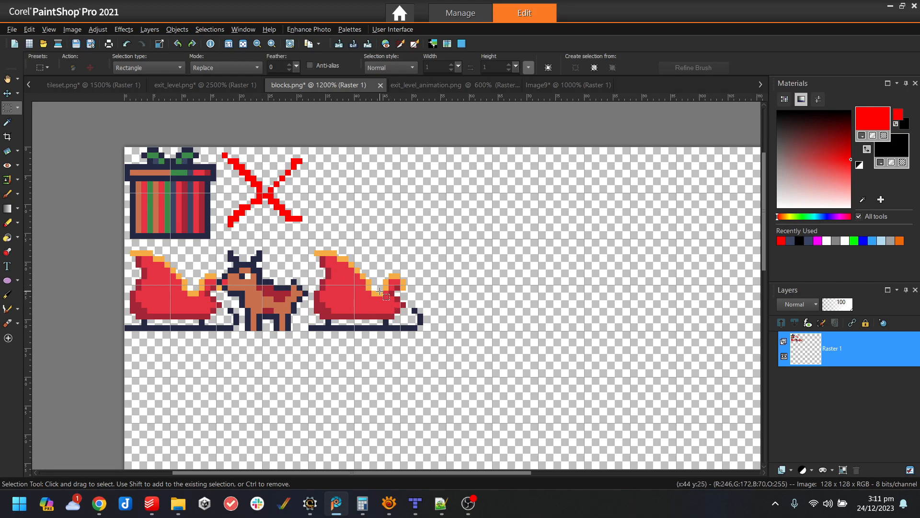
left_click(11, 29)
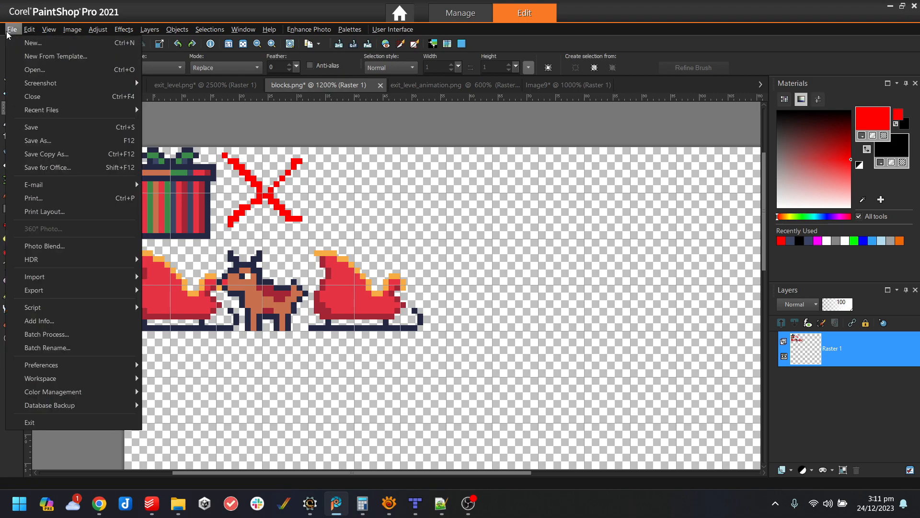
left_click(28, 127)
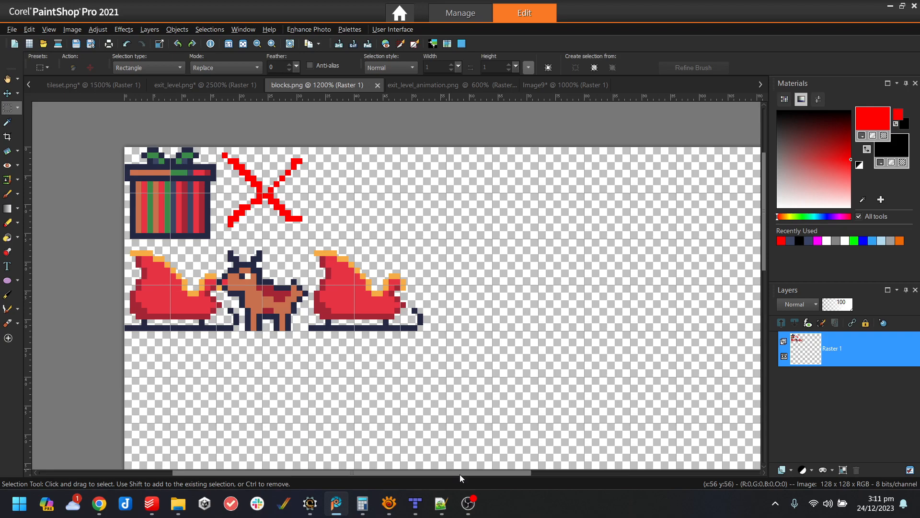
Check the block image in Scorpion Editor, then return to PaintShop Pro and save blocks.png over the copy in the blocks folder.
left_click(307, 513)
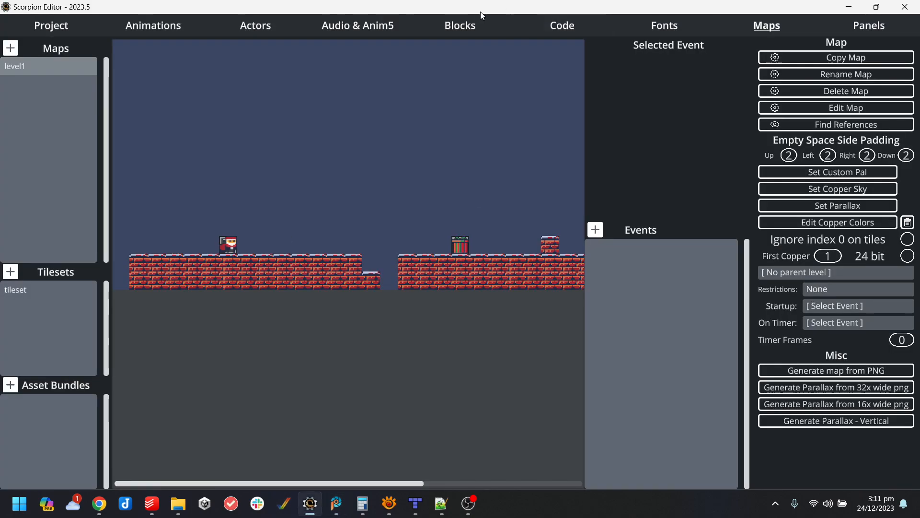
left_click(471, 31)
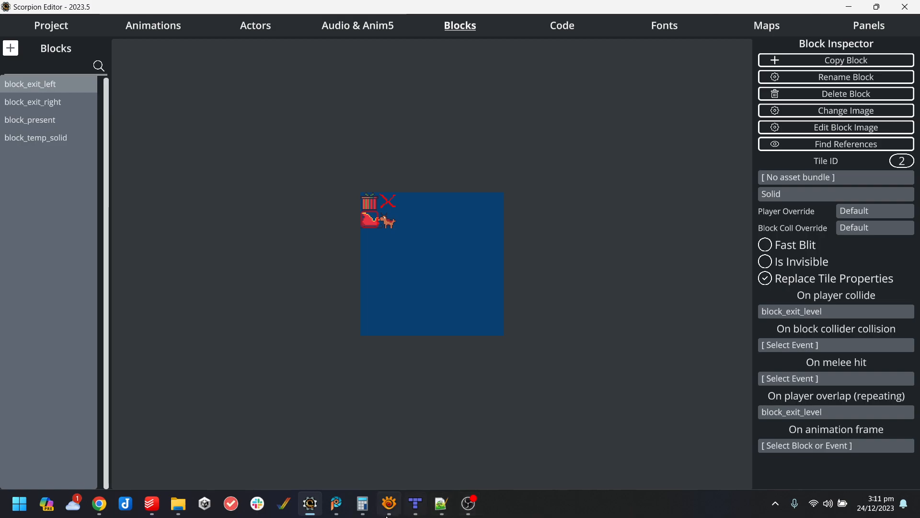
mouse_move(334, 512)
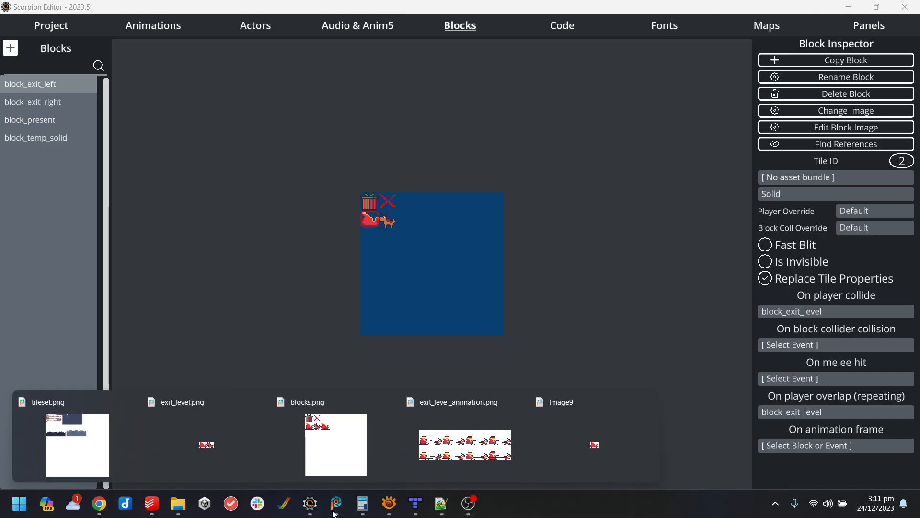
left_click(370, 453)
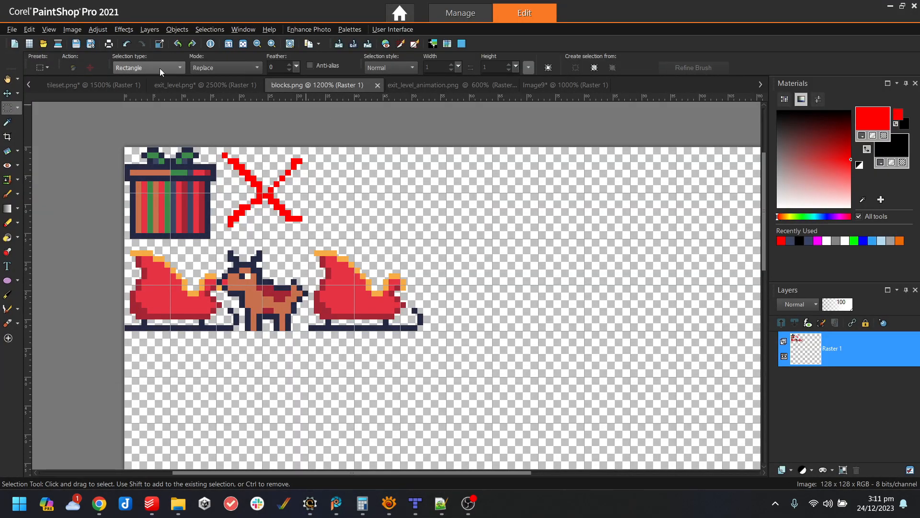
left_click(90, 43)
left_click(397, 169)
key("Delete")
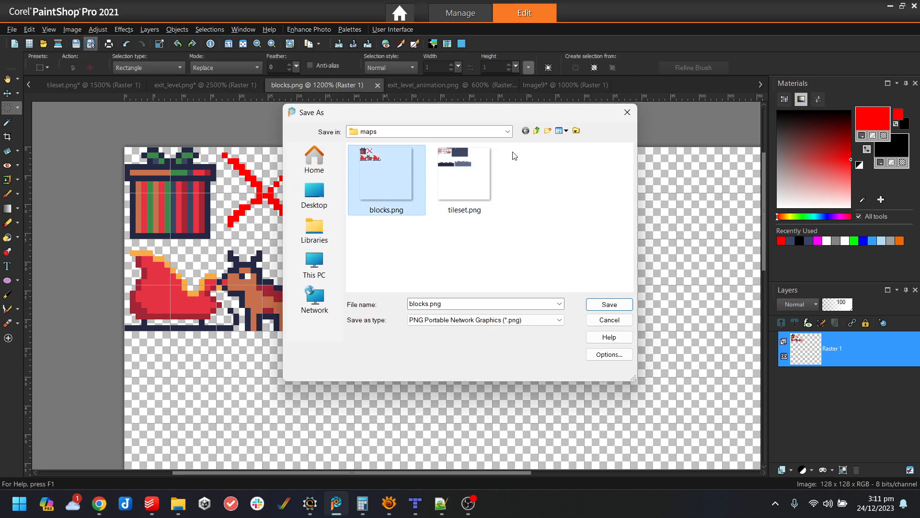
left_click(537, 131)
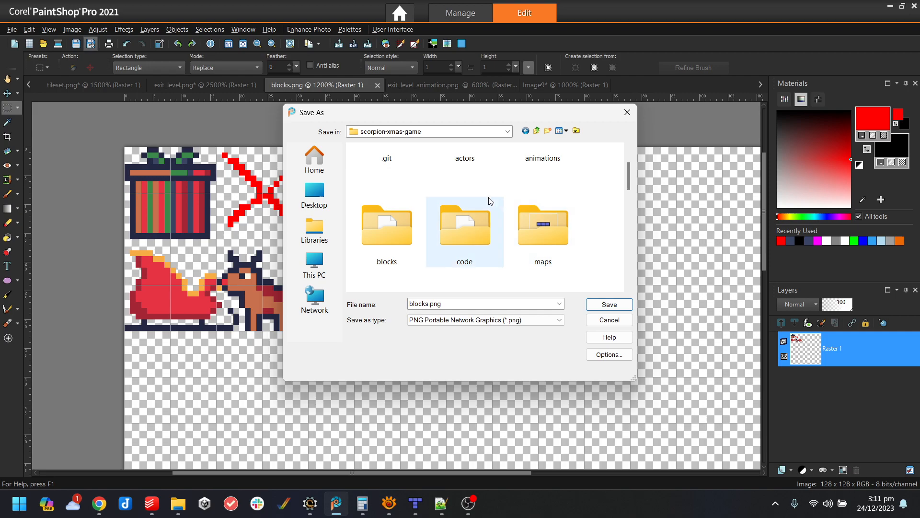
double_click(396, 215)
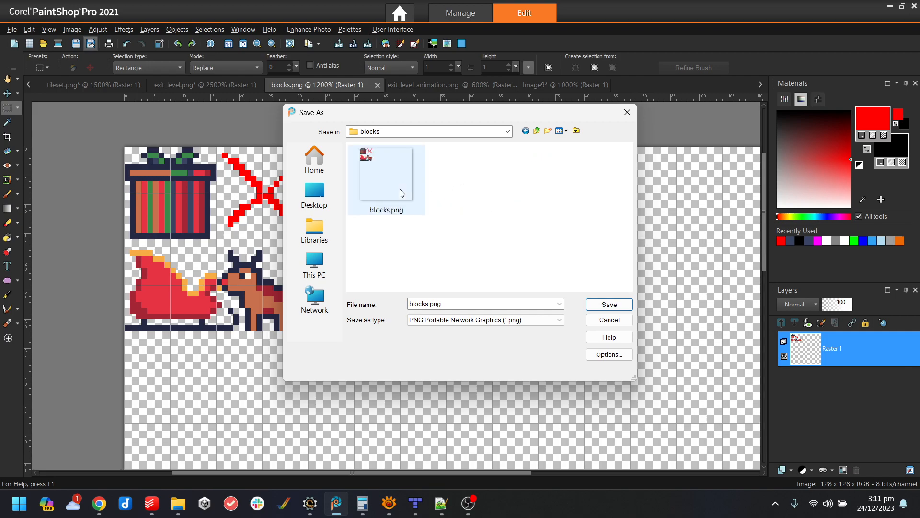
double_click(378, 168)
left_click(501, 274)
Switch to Scorpion Editor and load blocks.png from the blocks folder as the block image.
left_click(310, 503)
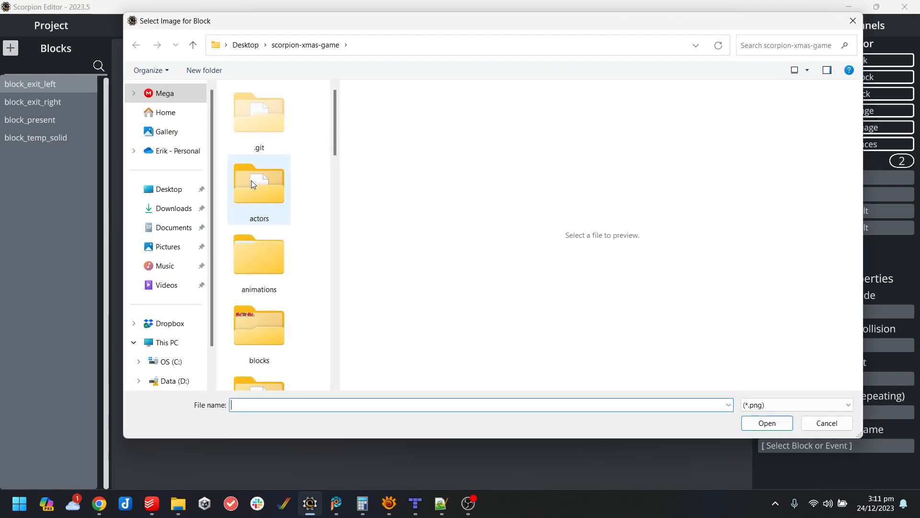
left_click(267, 336)
double_click(267, 338)
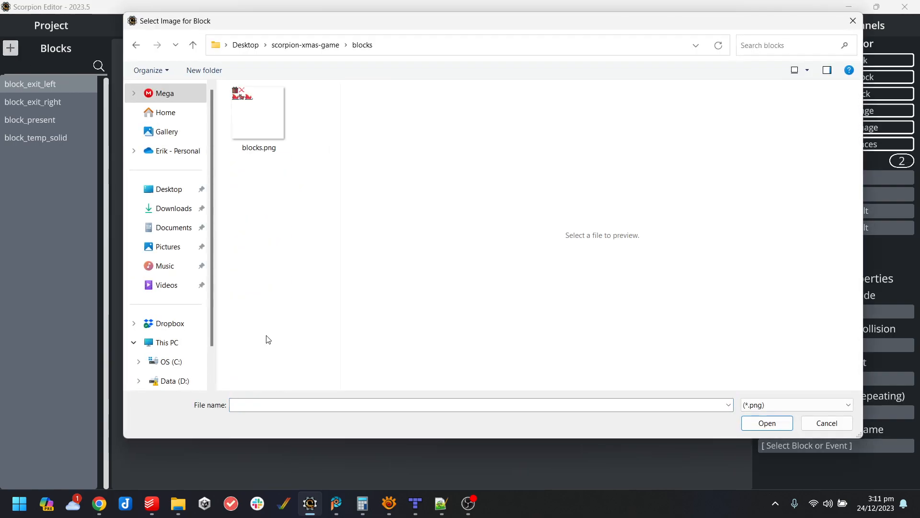
left_click(270, 406)
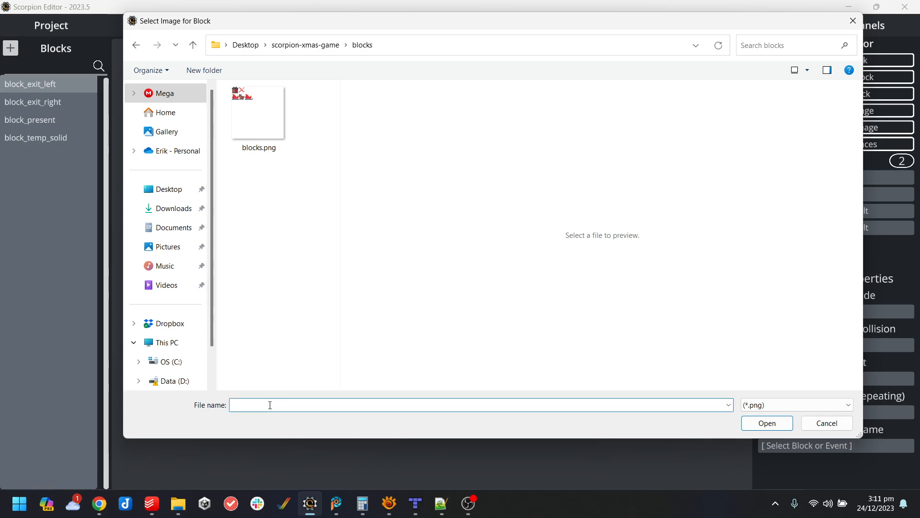
double_click(256, 115)
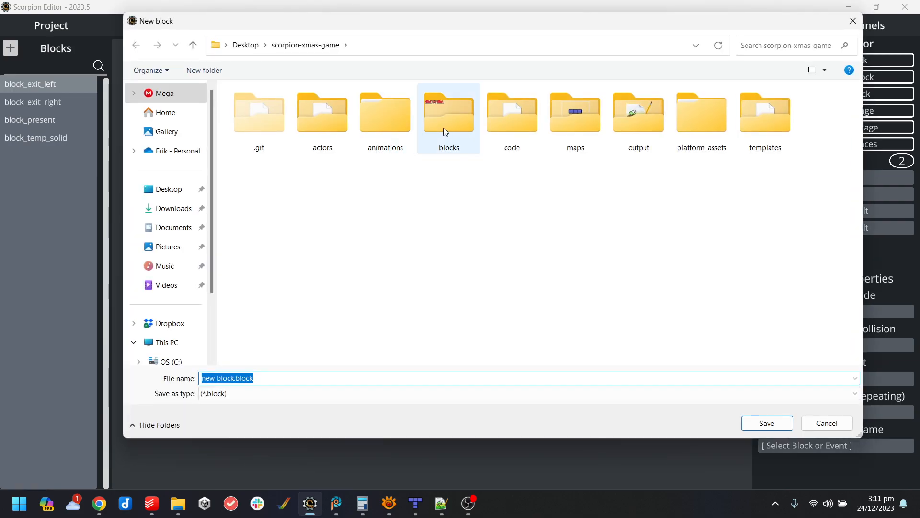
Create a new block named block_sled_left in the blocks folder with the solid type that blocks movement.
double_click(441, 122)
triple_click(277, 378)
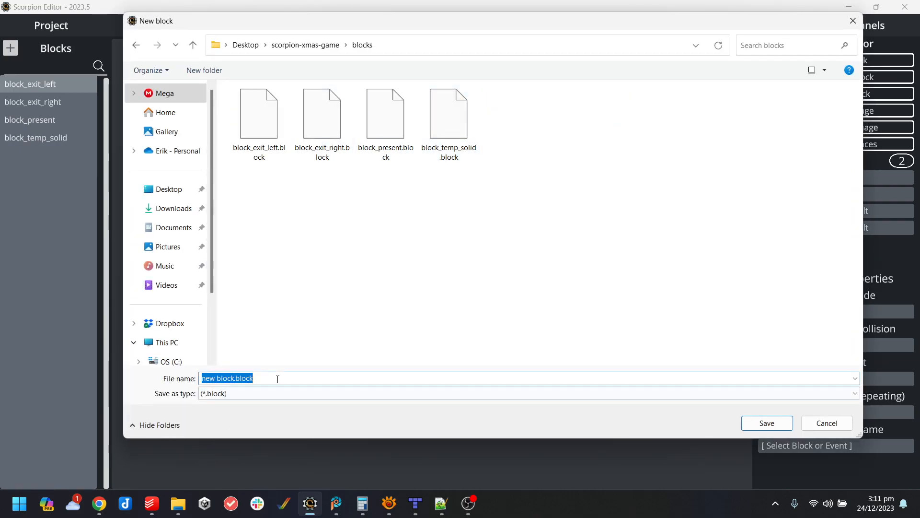
type("block_sled_left")
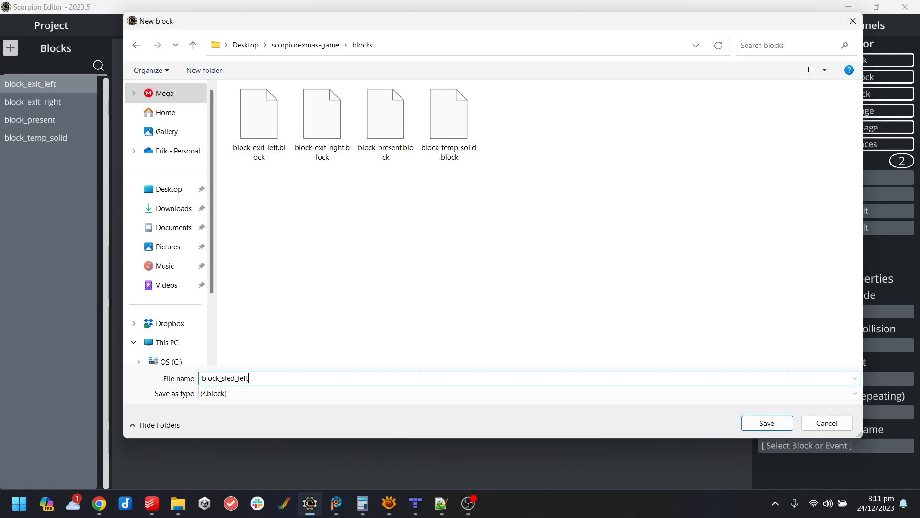
key("Return")
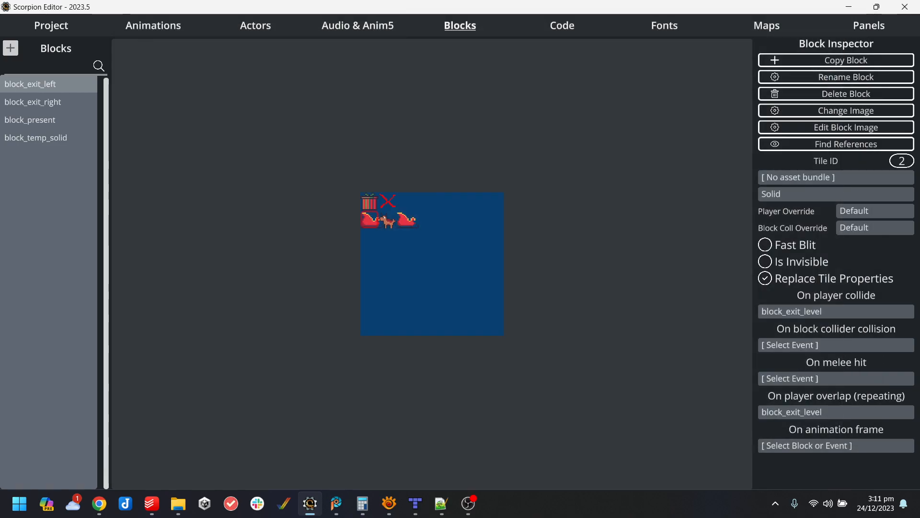
left_click(804, 194)
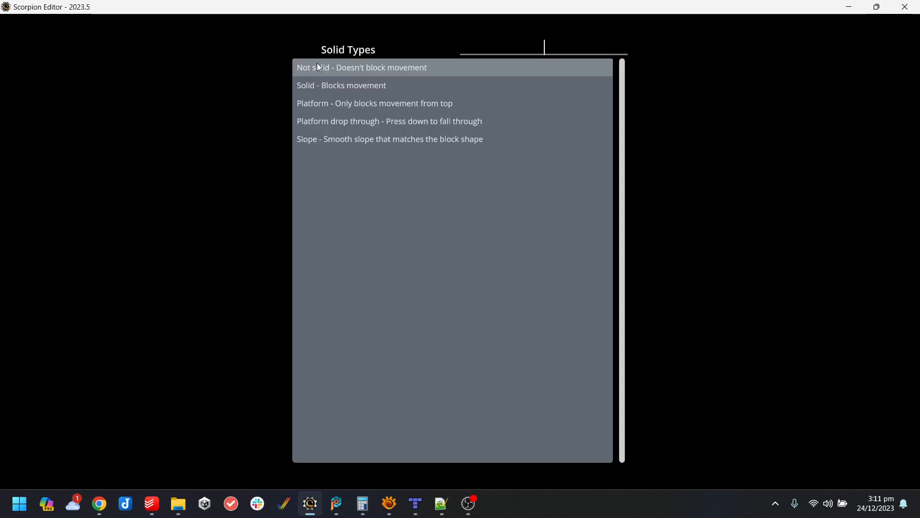
left_click(320, 86)
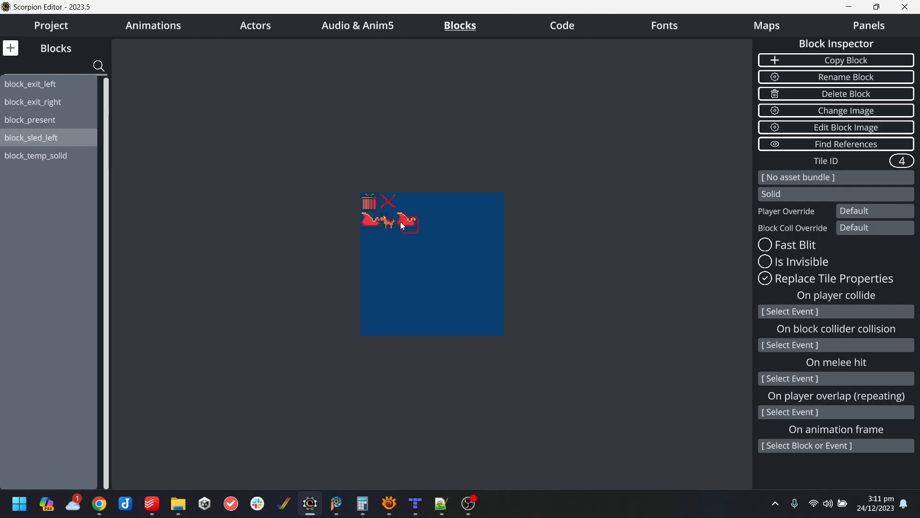
Copy the block_sled_left block as block_sled_right.
left_click(834, 60)
type("s")
key("BackSpace")
type("block_sled_right")
key("Return")
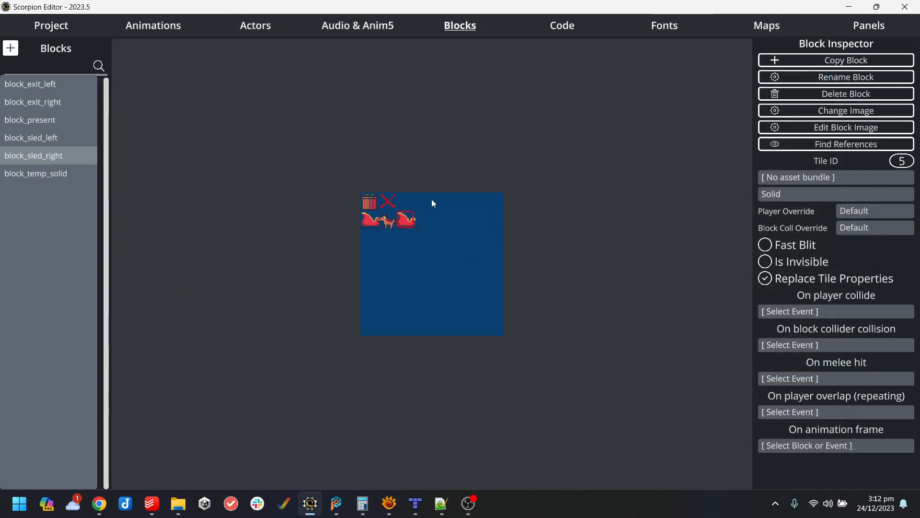
Close Tiled and reopen the level1 map from Scorpion Editor to load the updated blocks tileset.
left_click(416, 504)
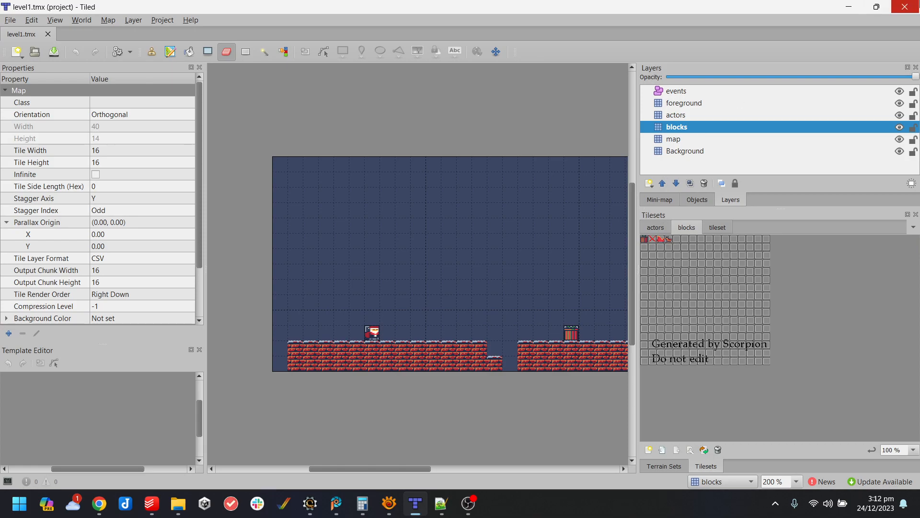
left_click(905, 7)
left_click(753, 31)
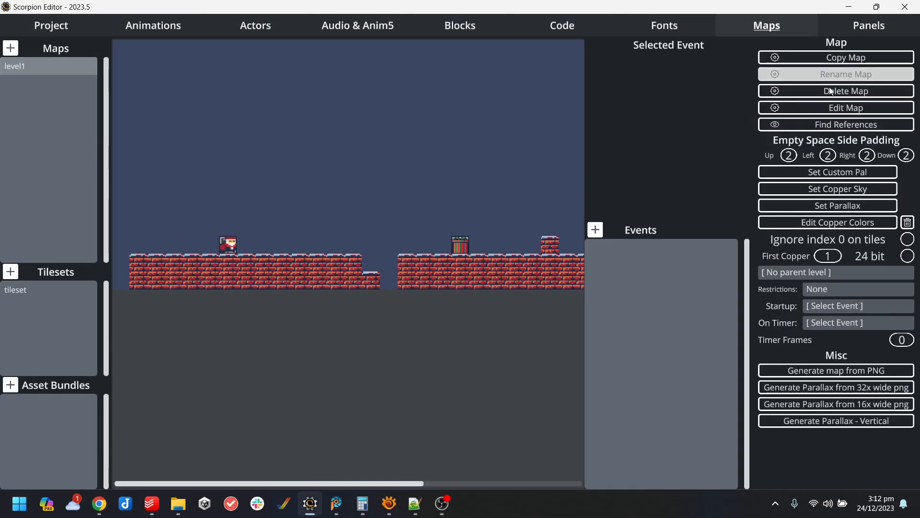
double_click(435, 124)
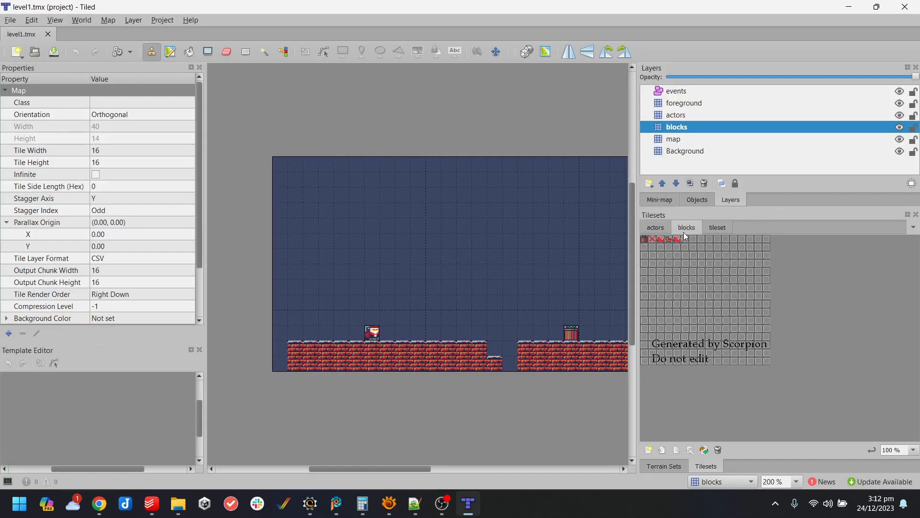
Place the block_sled_left and block_sled_right tiles side by side on the rooftop between Santa and the gap, and save the level1 map.
left_click(686, 240)
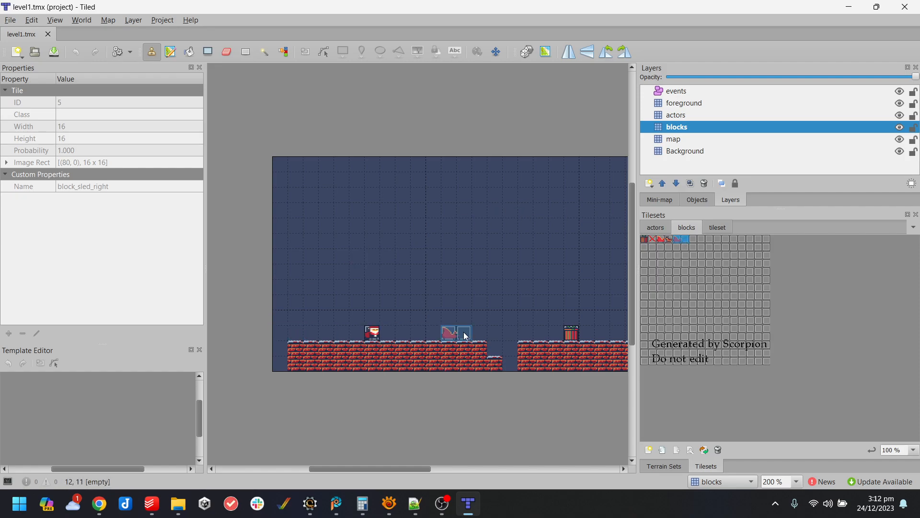
key("ctrl+s")
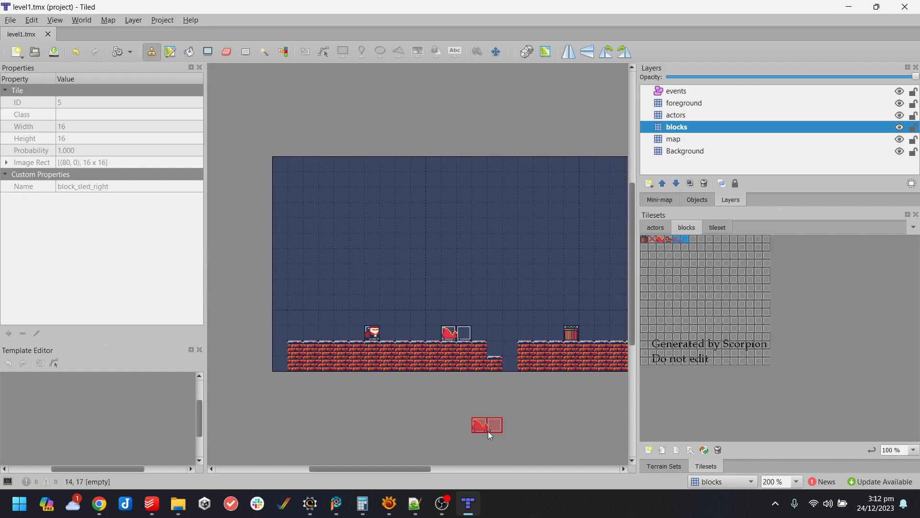
left_click(855, 8)
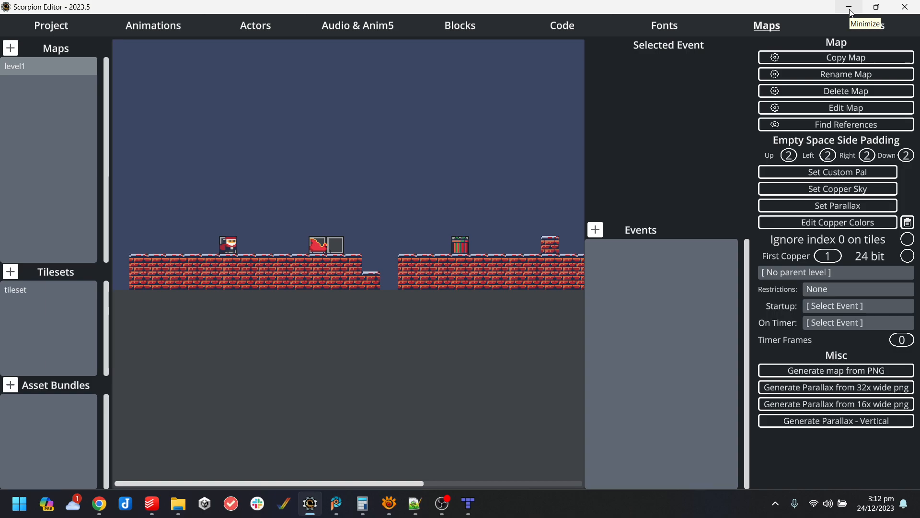
Switch to PaintShop Pro and examine the sled in blocks.png, exit_level_animation.png and Image9, outlining the part beyond the first 16 pixels.
mouse_move(389, 504)
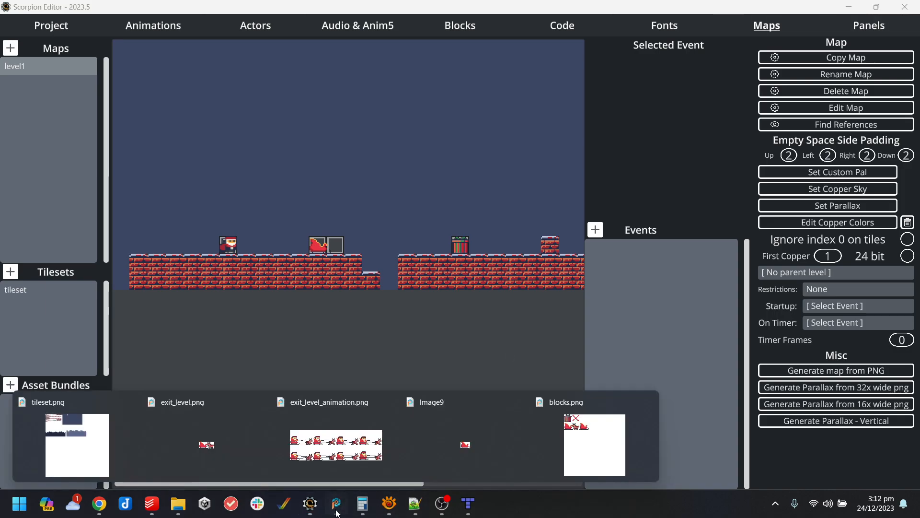
left_click(634, 438)
scroll(458, 299, "up", 1)
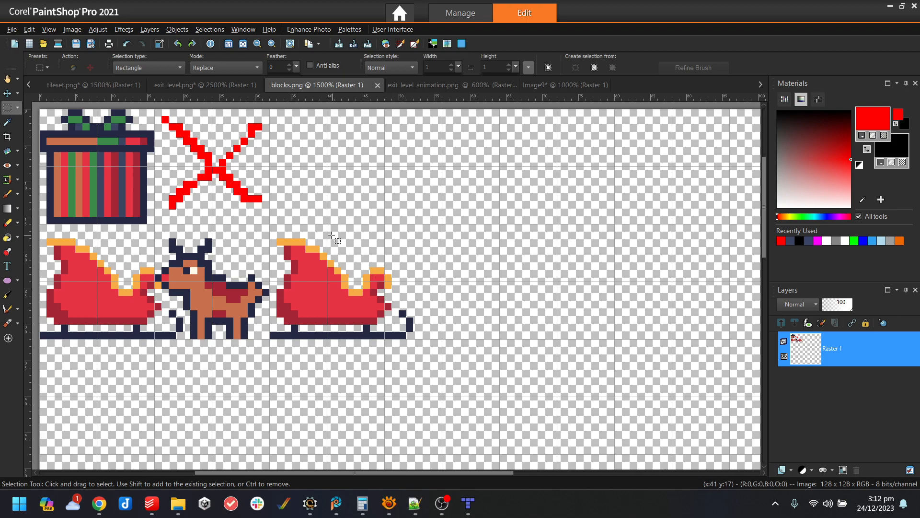
left_click(433, 88)
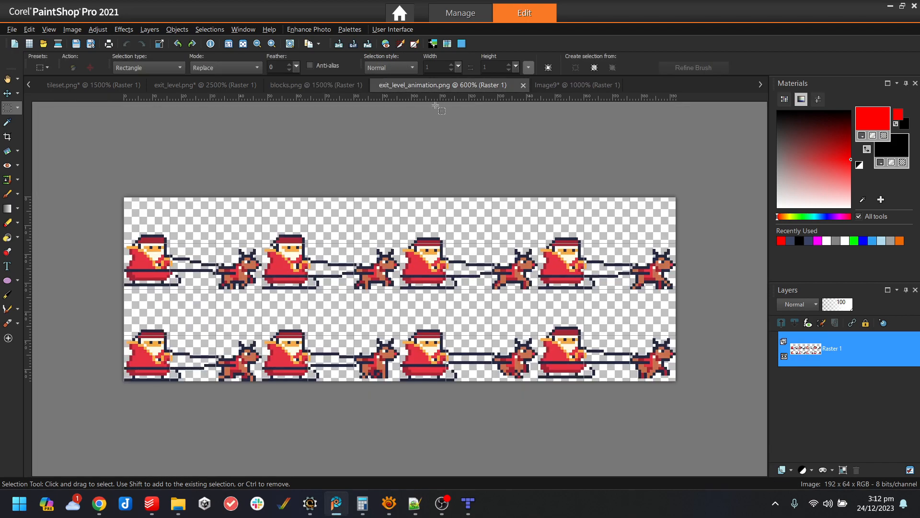
left_click(537, 89)
scroll(489, 297, "up", 2)
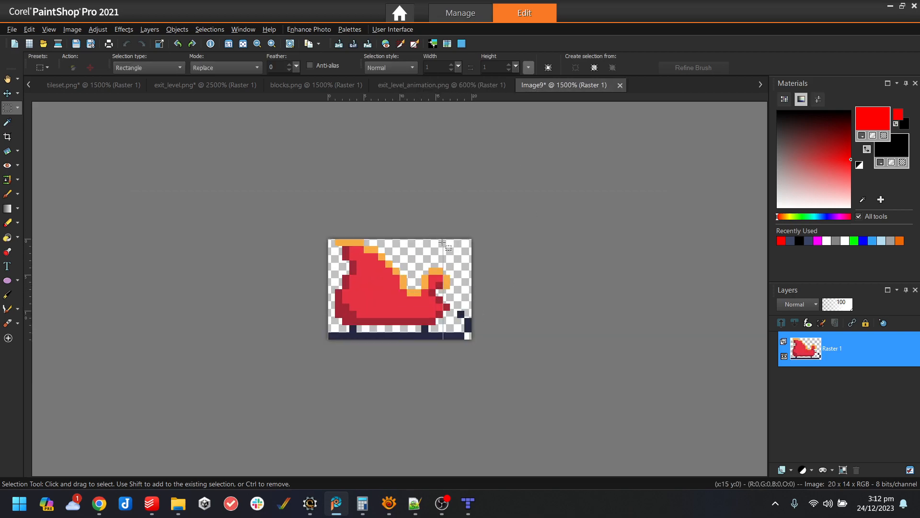
left_click_drag(443, 238, 586, 395)
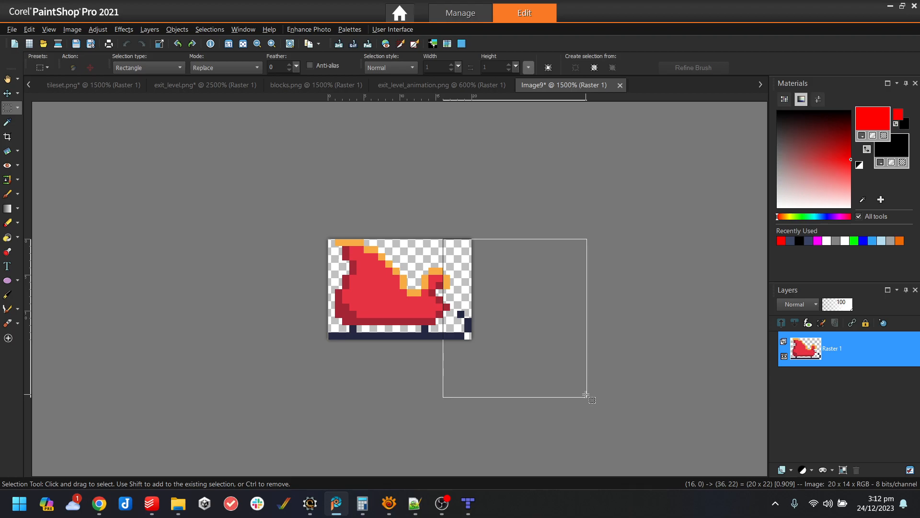
left_click_drag(585, 395, 464, 191)
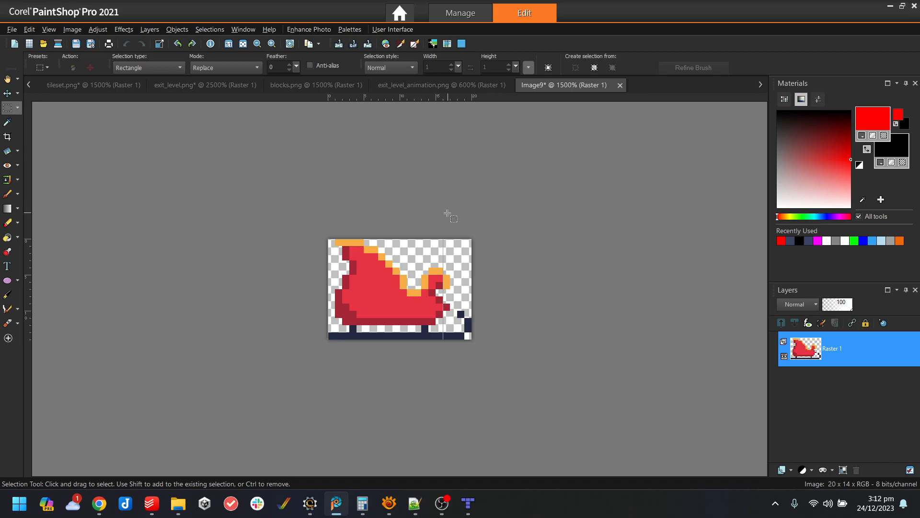
left_click(890, 7)
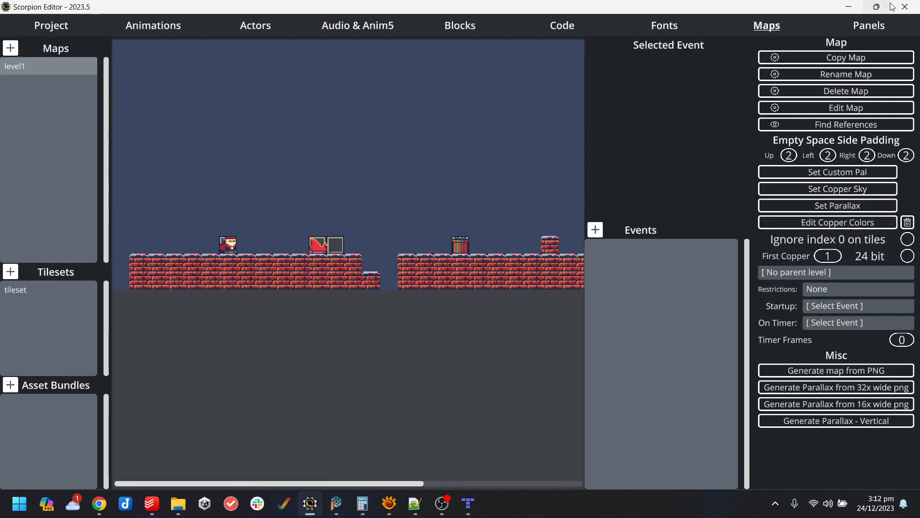
Change the block_sled_right block's type to NotSolid in Scorpion Editor.
left_click(473, 31)
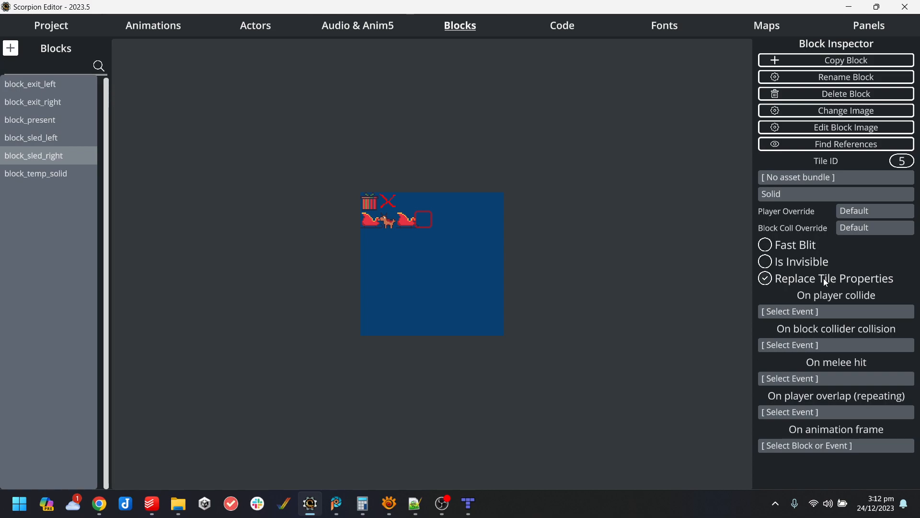
left_click(803, 194)
left_click(354, 70)
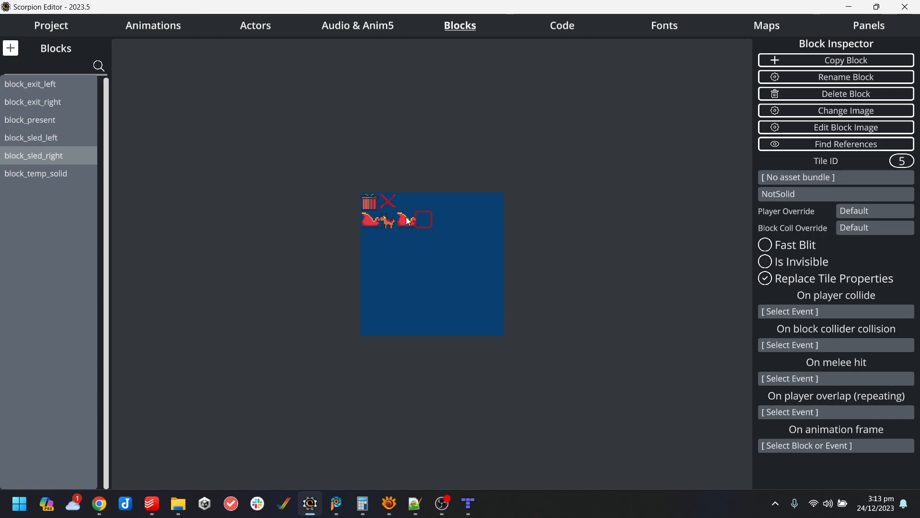
Switch to the level1 map in Tiled and examine how the sled blocks sit on the rooftop.
left_click(468, 504)
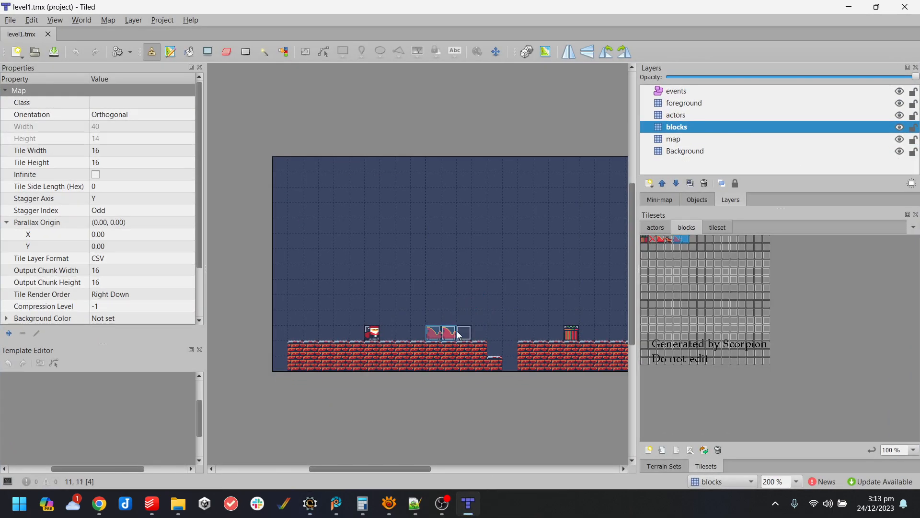
left_click(473, 500)
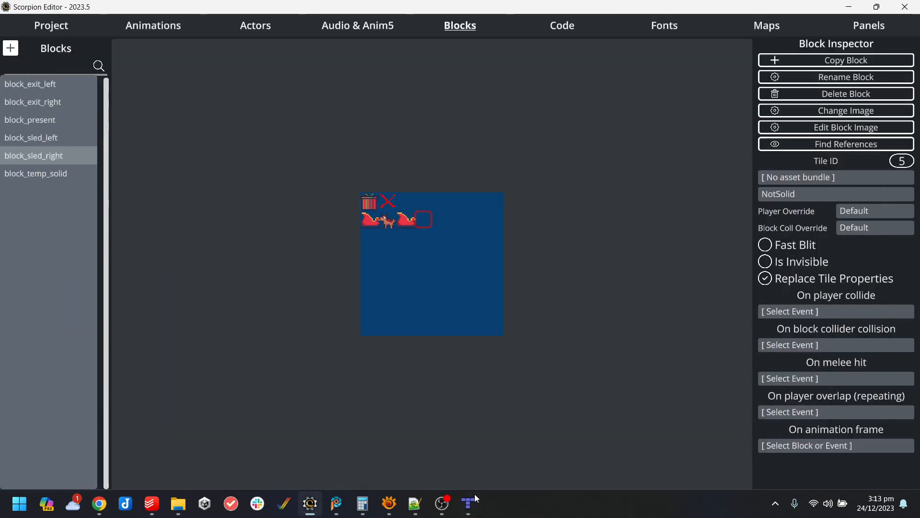
left_click(478, 495)
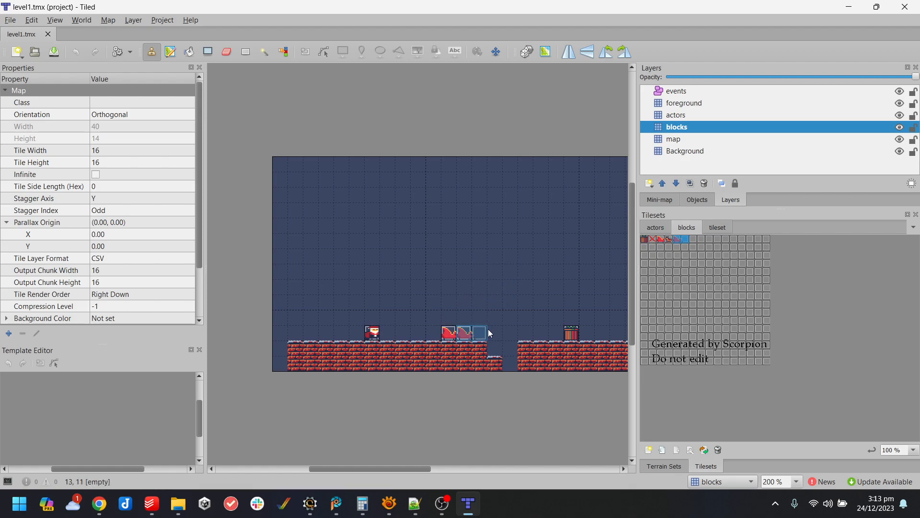
Switch to Scorpion Editor and inspect the block_sled_left and block_sled_right block settings.
left_click(469, 508)
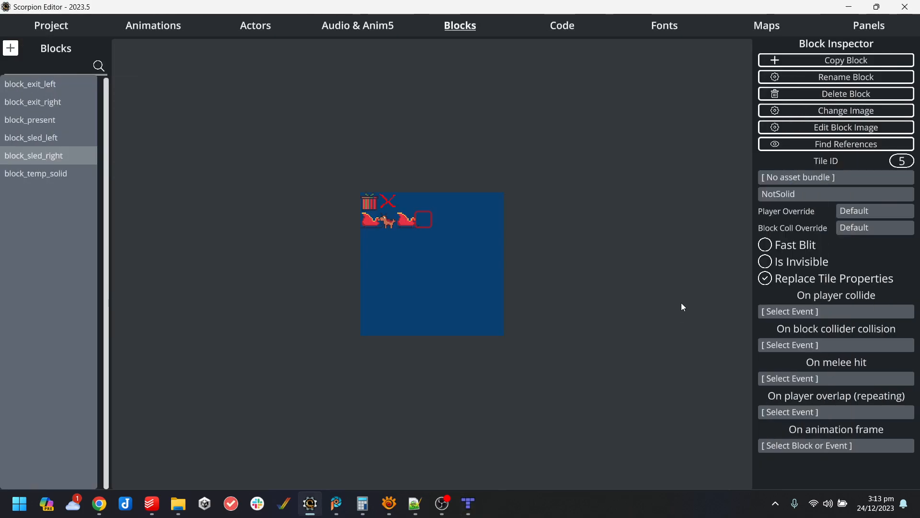
left_click(50, 138)
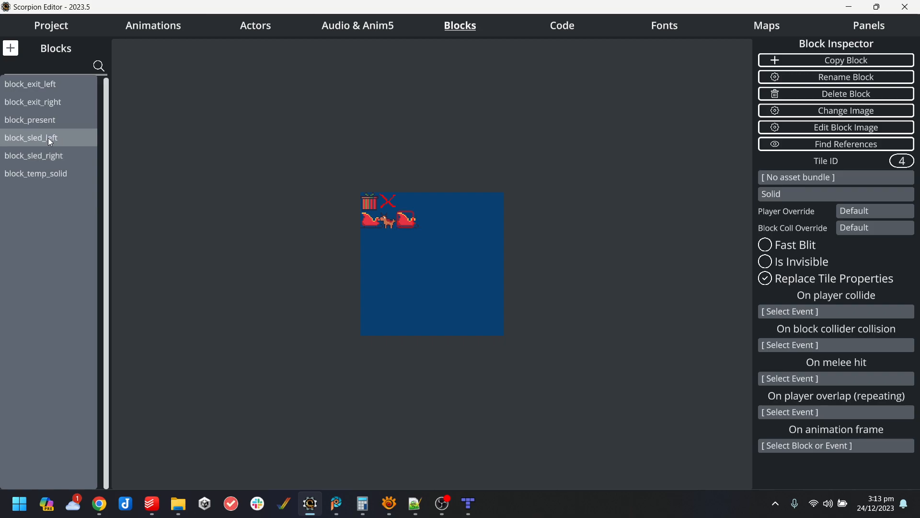
left_click(52, 161)
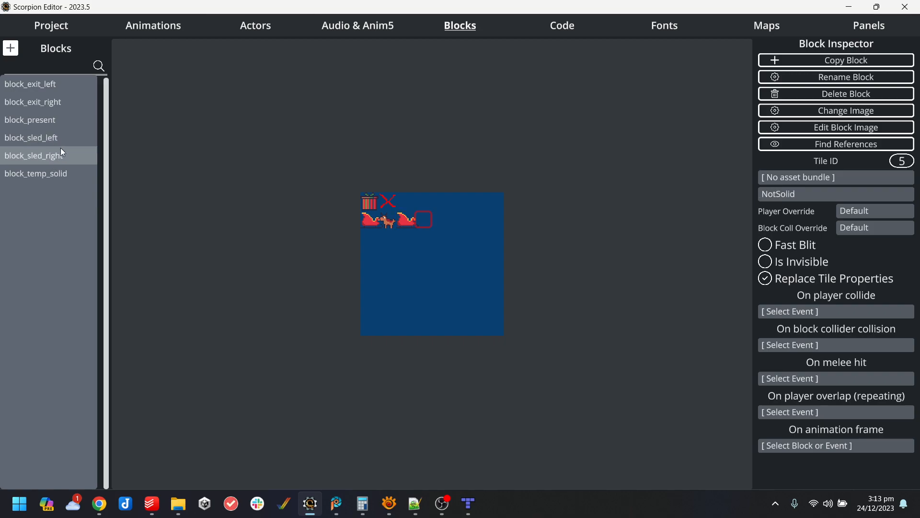
Compile and run the project in WinUAE, test walking and jumping Santa around the sled, and close the emulator.
left_click(81, 28)
left_click(72, 437)
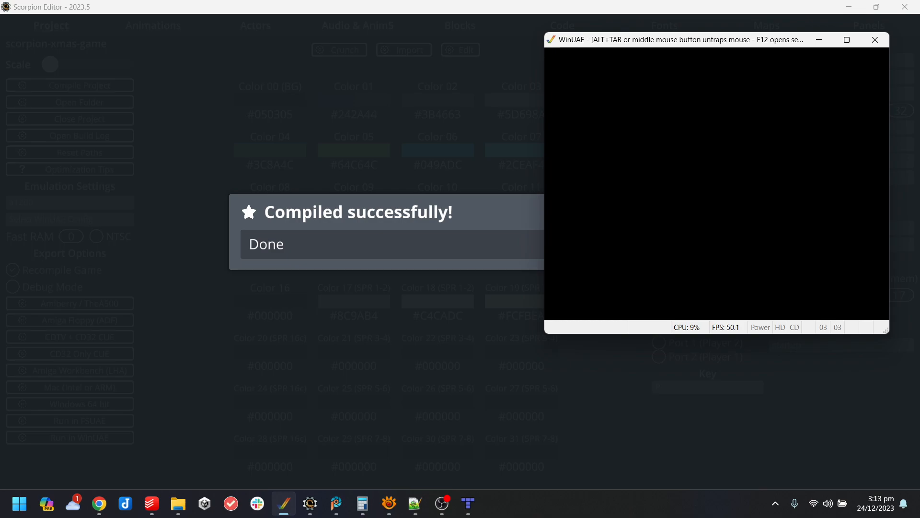
key("Right")
key("Up")
key("Left")
key("Up")
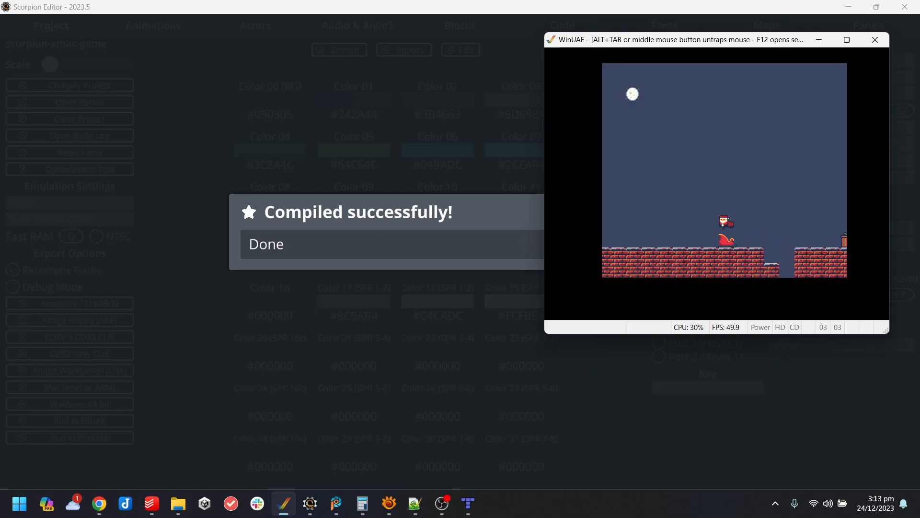
key("Left")
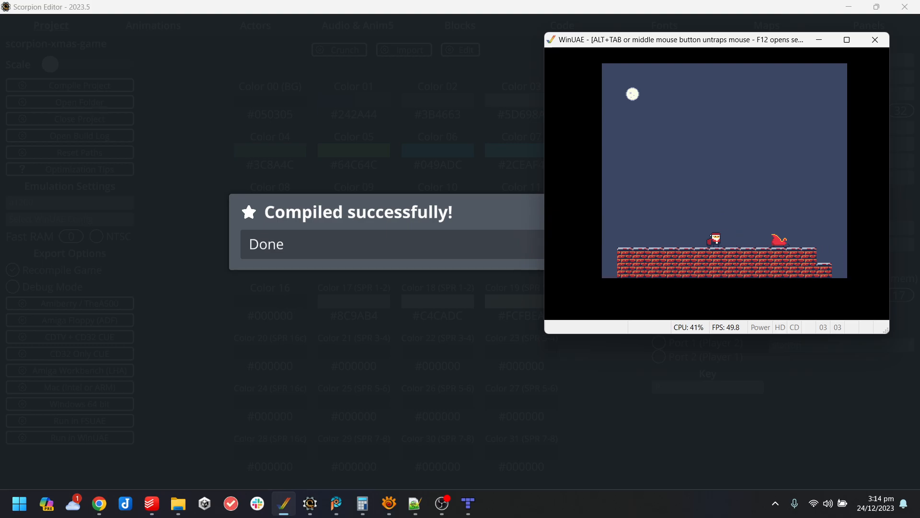
key("alt+F4")
left_click(637, 286)
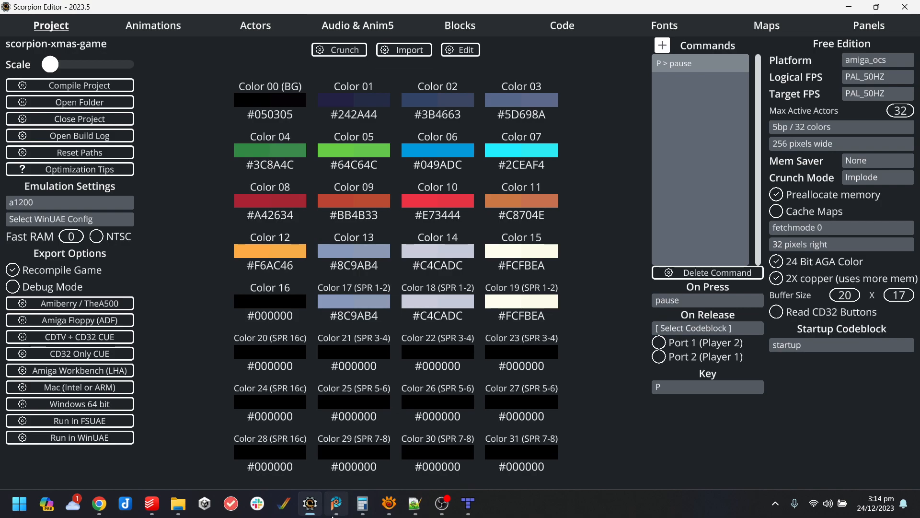
Switch to PaintShop Pro and bring the running reindeer frames of tileset.png into view.
mouse_move(336, 508)
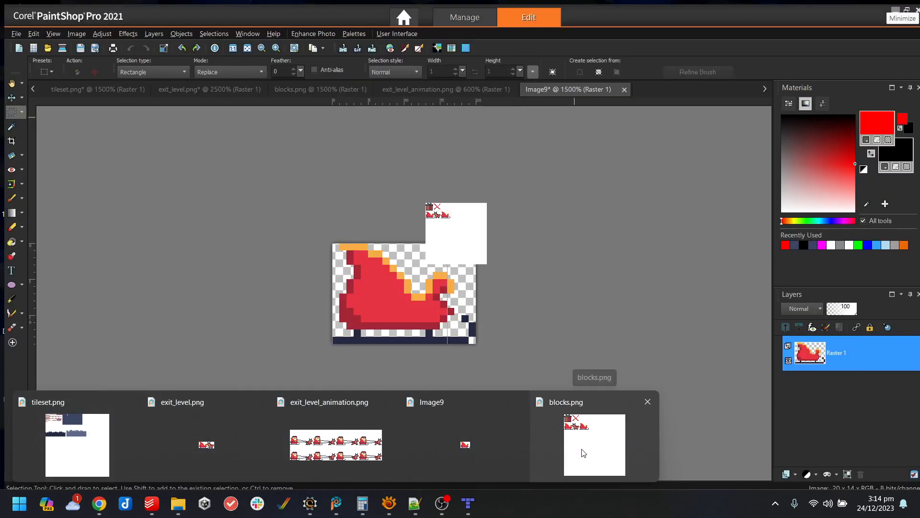
left_click(584, 453)
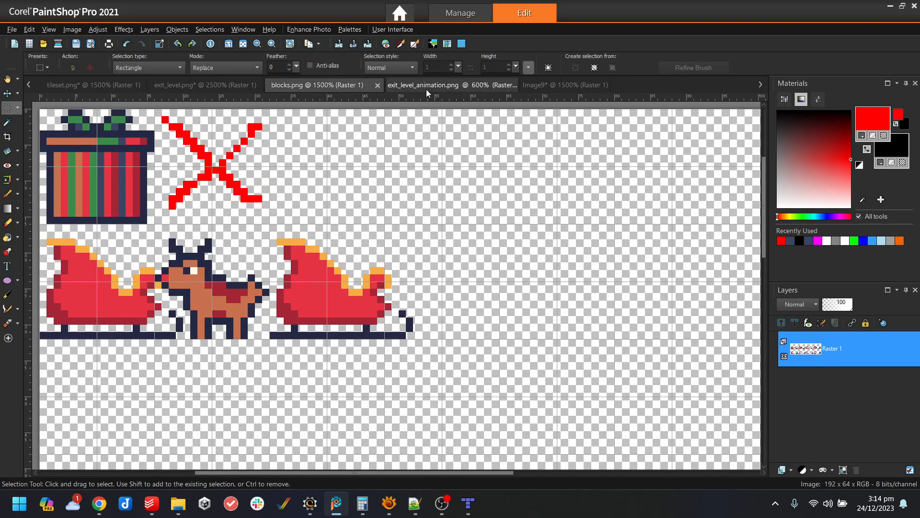
left_click(427, 89)
left_click(166, 85)
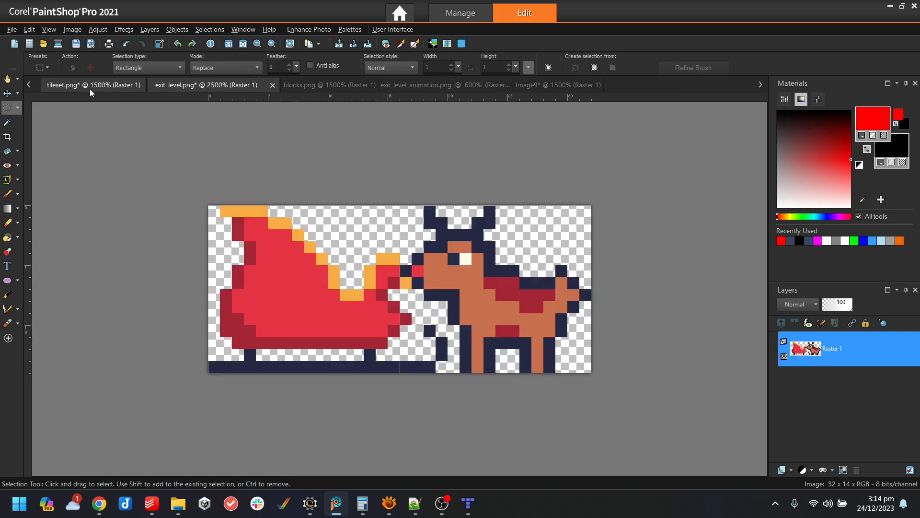
left_click(90, 89)
scroll(365, 406, "down", 2)
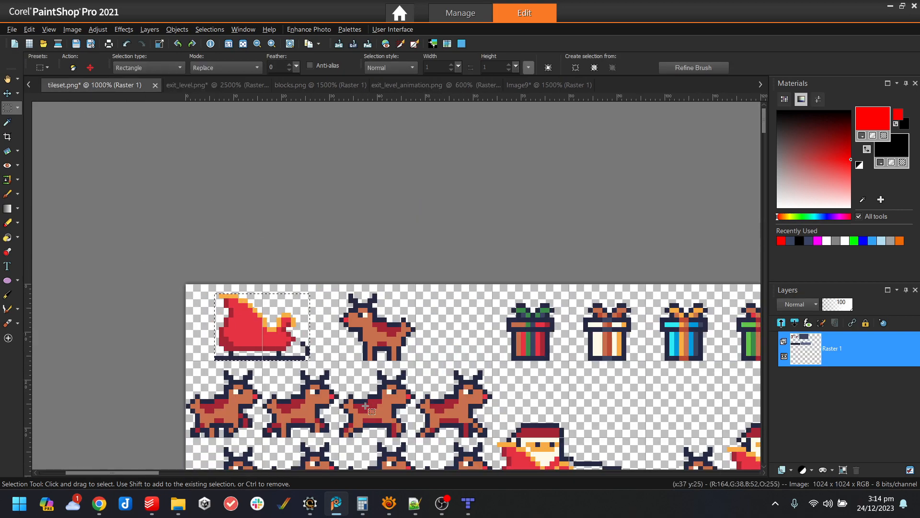
scroll(365, 407, "down", 4)
scroll(345, 406, "up", 4)
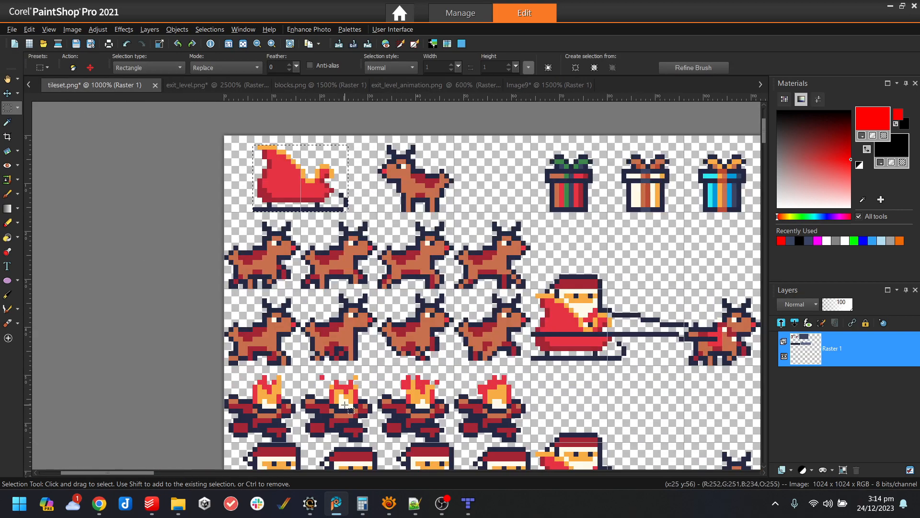
scroll(454, 261, "up", 1)
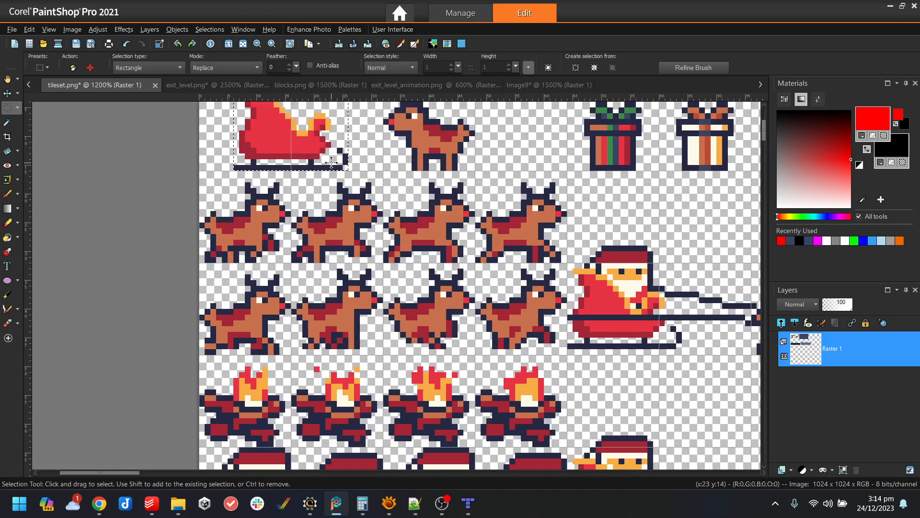
Replace the sled selection with the two rows of running reindeer frames and paste a copy of them as a new image.
left_click(209, 30)
left_click(225, 51)
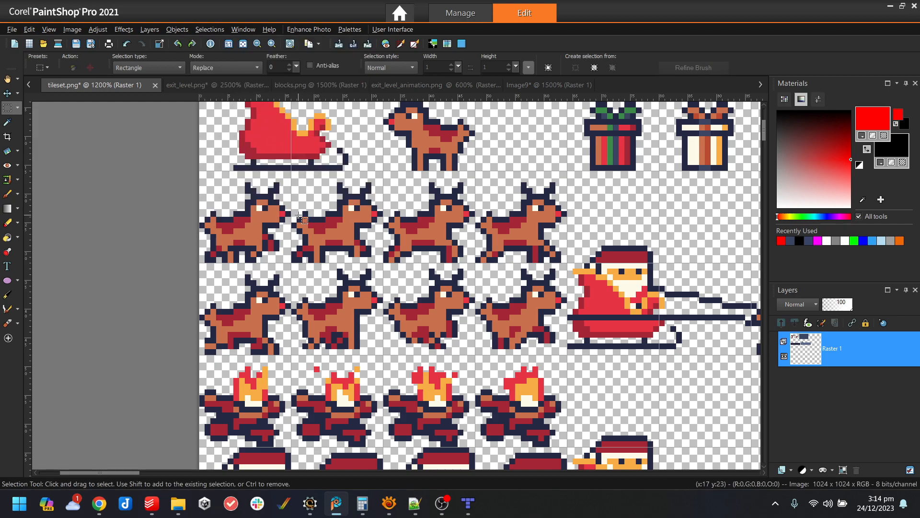
left_click_drag(200, 171, 567, 355)
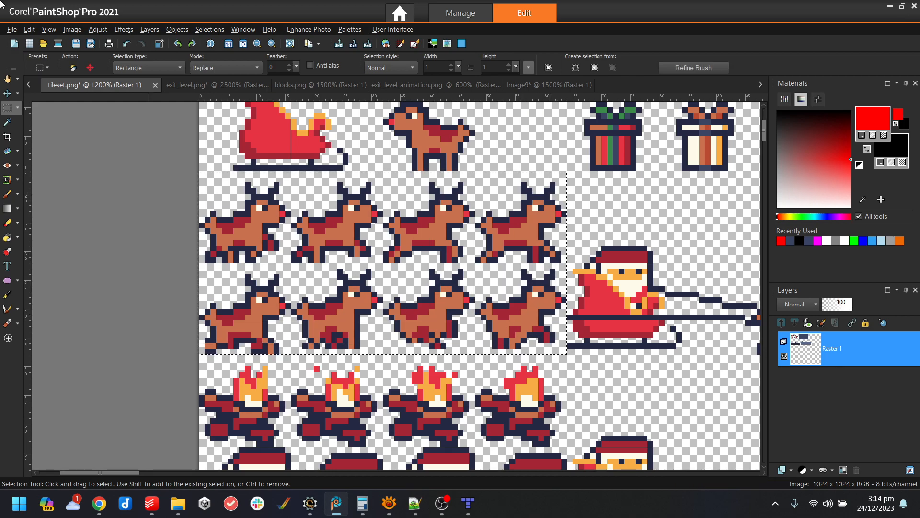
left_click(30, 29)
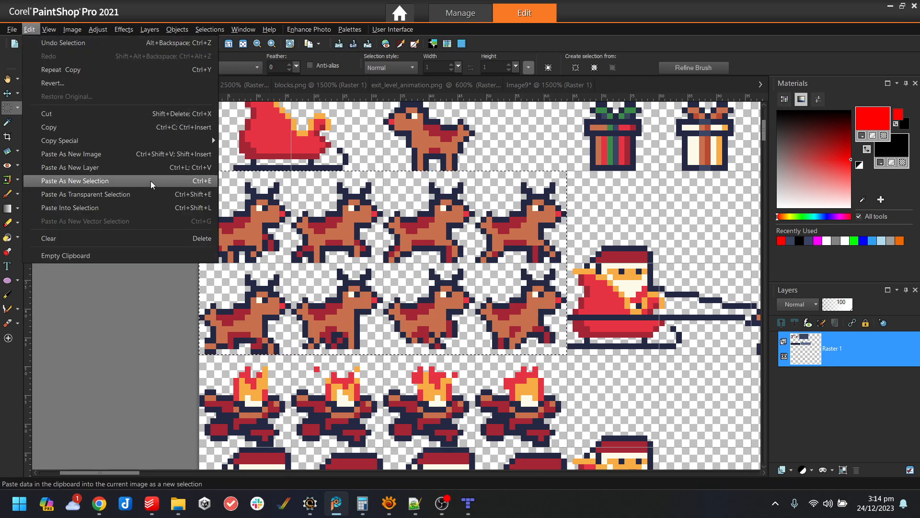
left_click(157, 160)
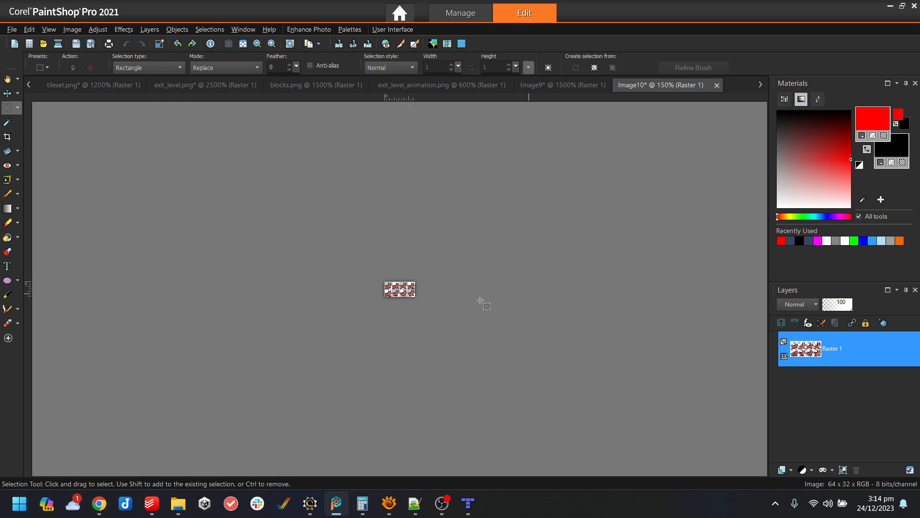
scroll(431, 300, "up", 8)
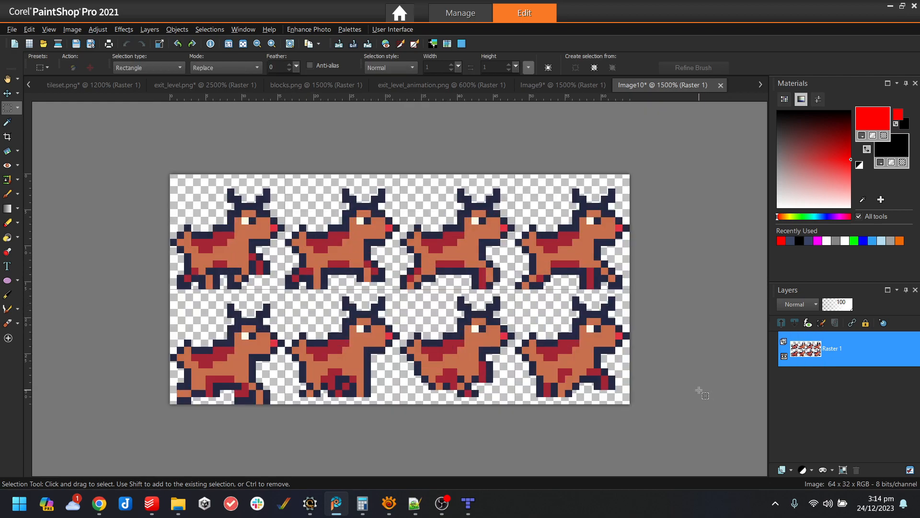
Start saving the new reindeer image and browse to the project's animations/rudolph folder.
key("ctrl+s")
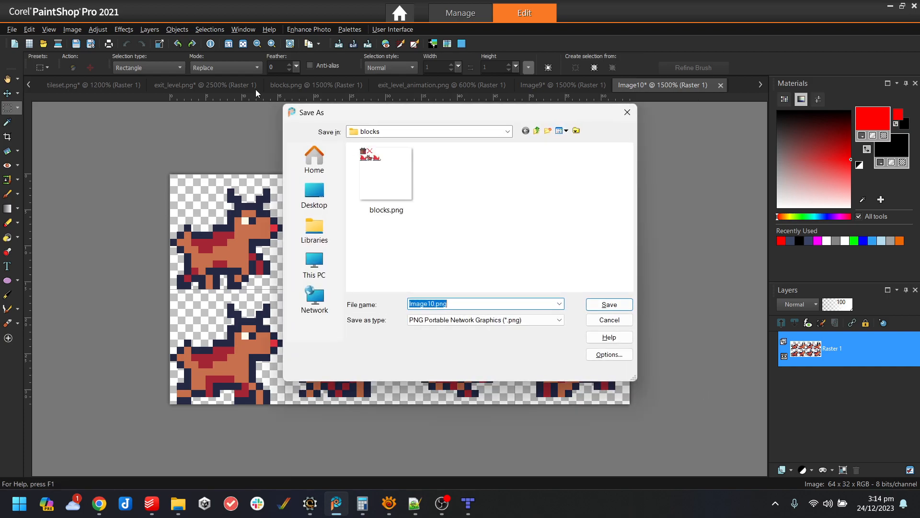
left_click_drag(464, 116, 624, 102)
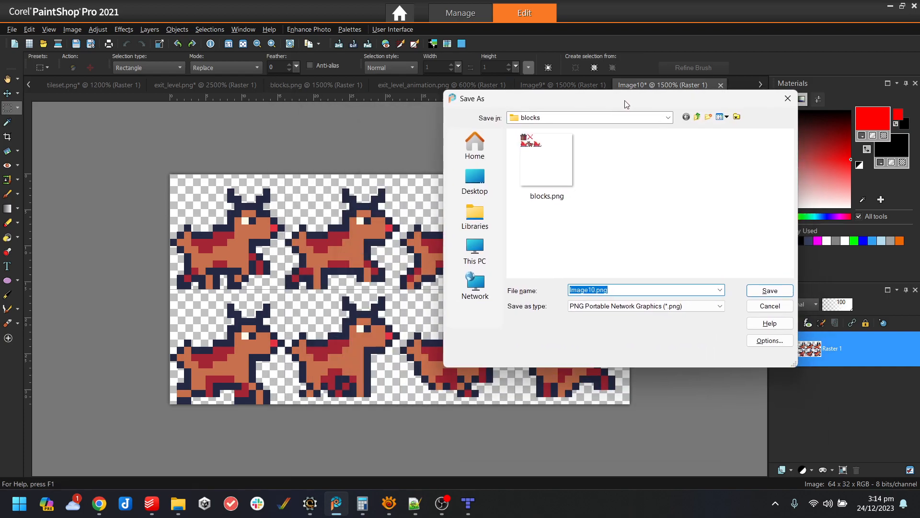
left_click(698, 118)
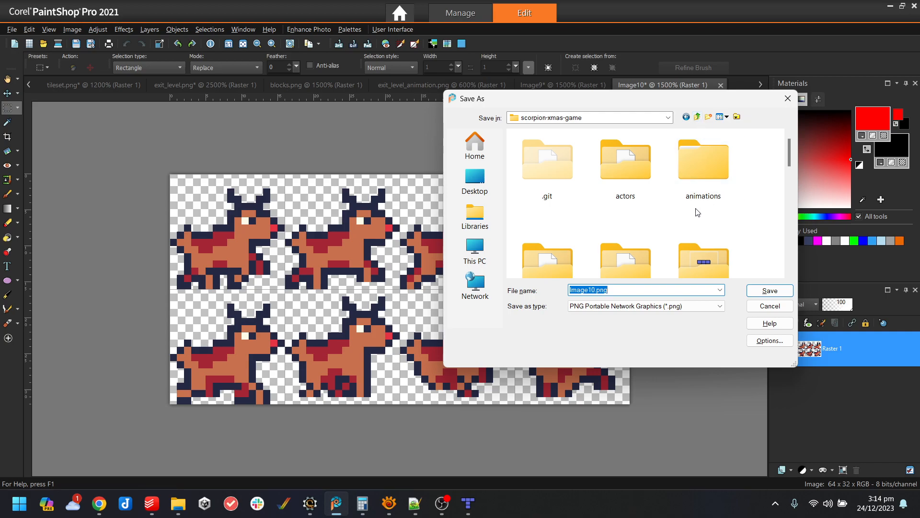
double_click(640, 168)
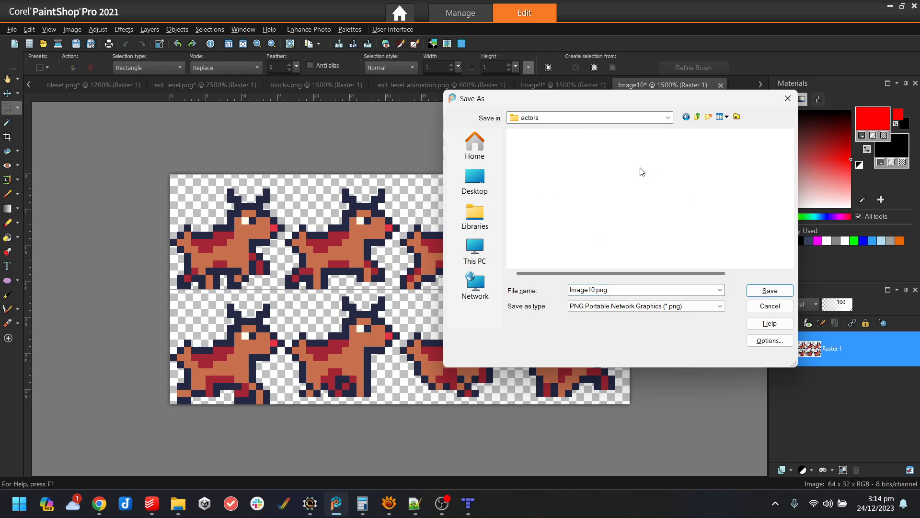
left_click(698, 118)
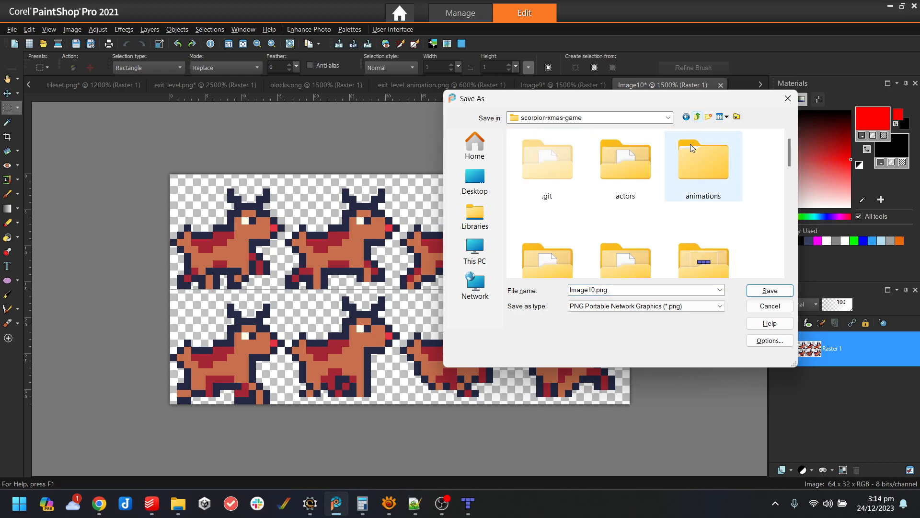
double_click(695, 170)
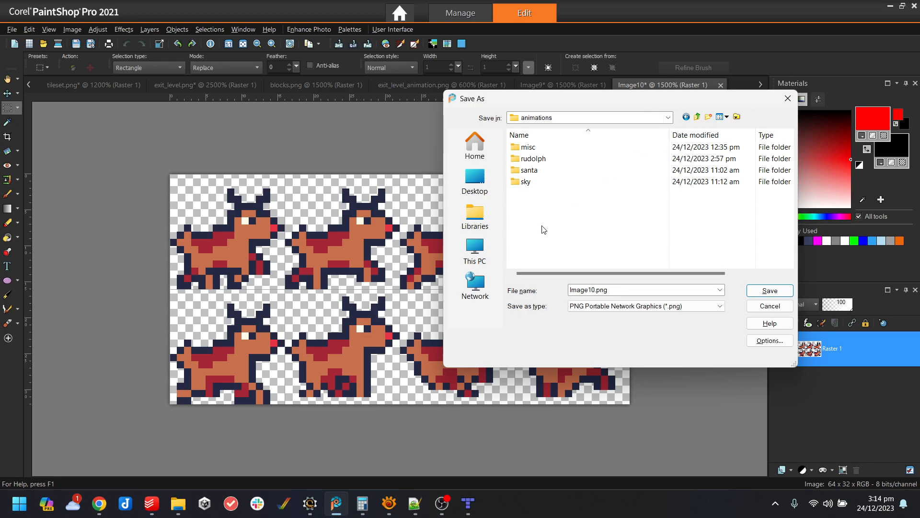
left_click(542, 160)
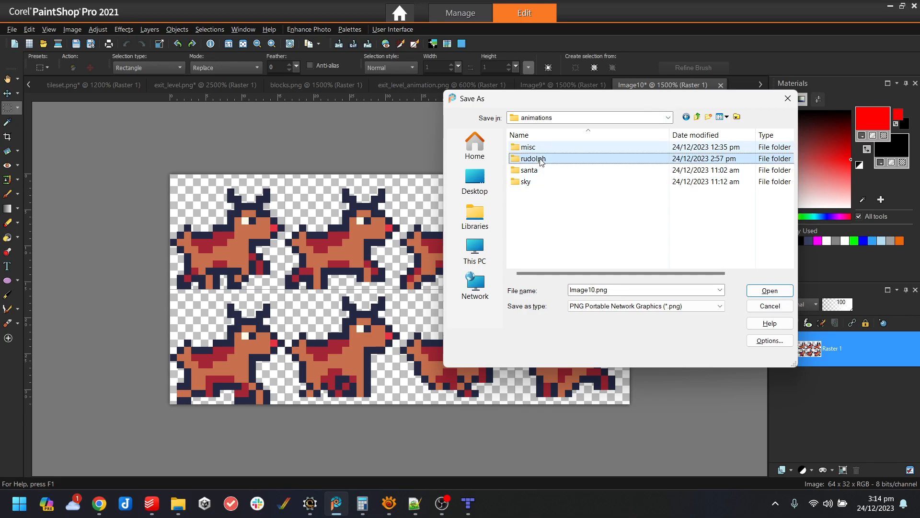
double_click(542, 162)
Name the reindeer image rudolph.png and save it as a PNG.
left_click(619, 290)
left_click_drag(595, 291, 532, 282)
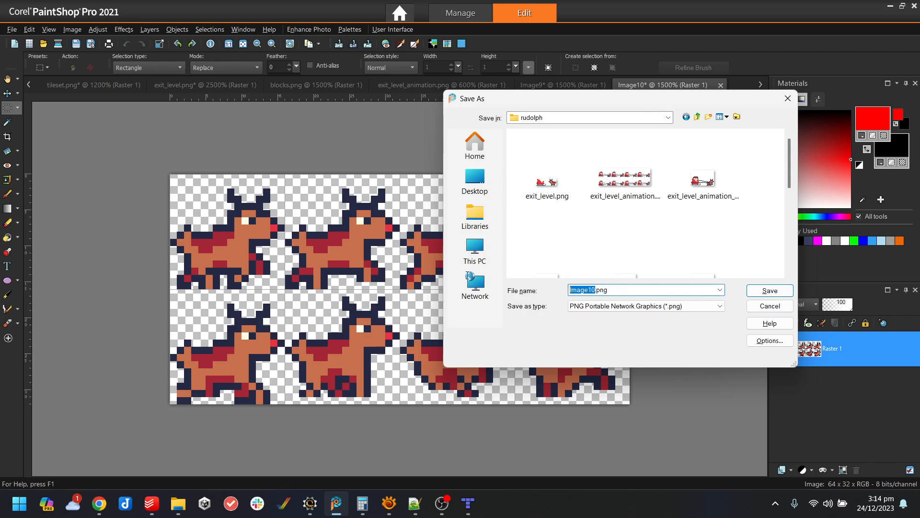
type("rudolph")
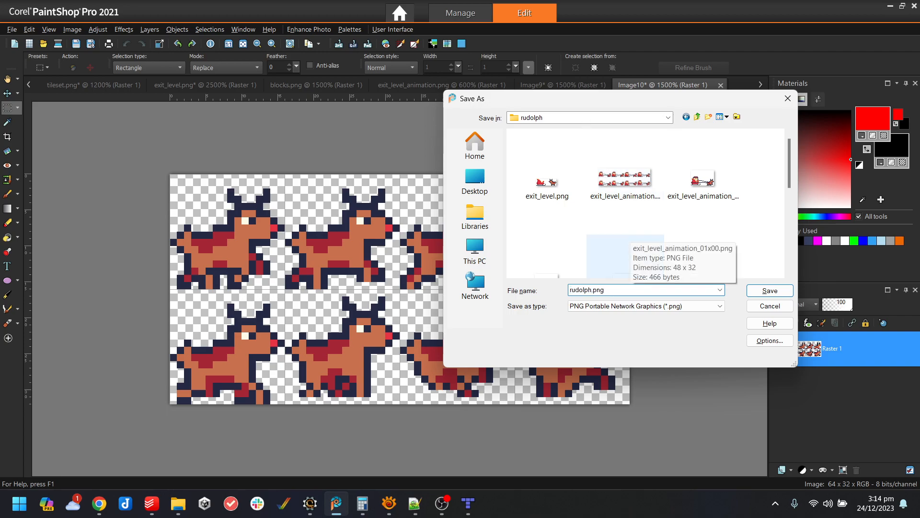
left_click(770, 290)
Switch to Scorpion Editor and start adding a PNG sprite sheet to the animation images.
mouse_move(412, 504)
left_click(310, 503)
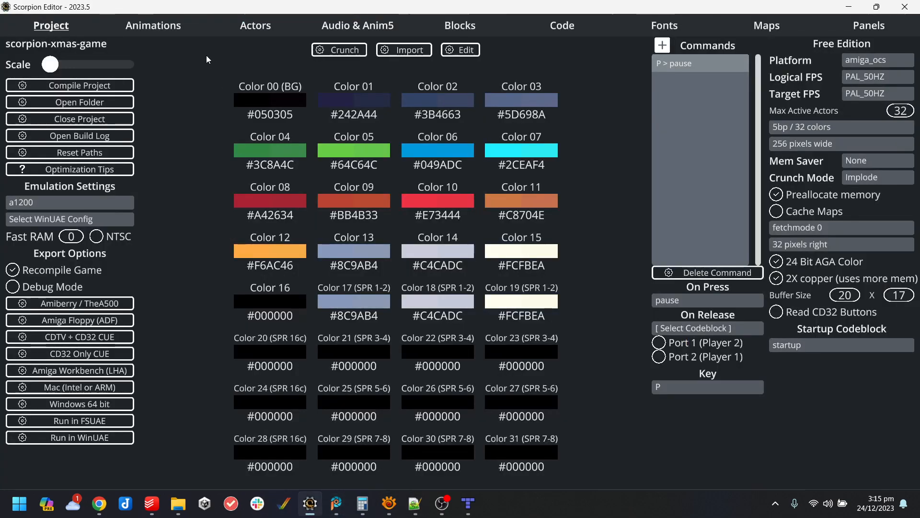
left_click(178, 28)
left_click(122, 48)
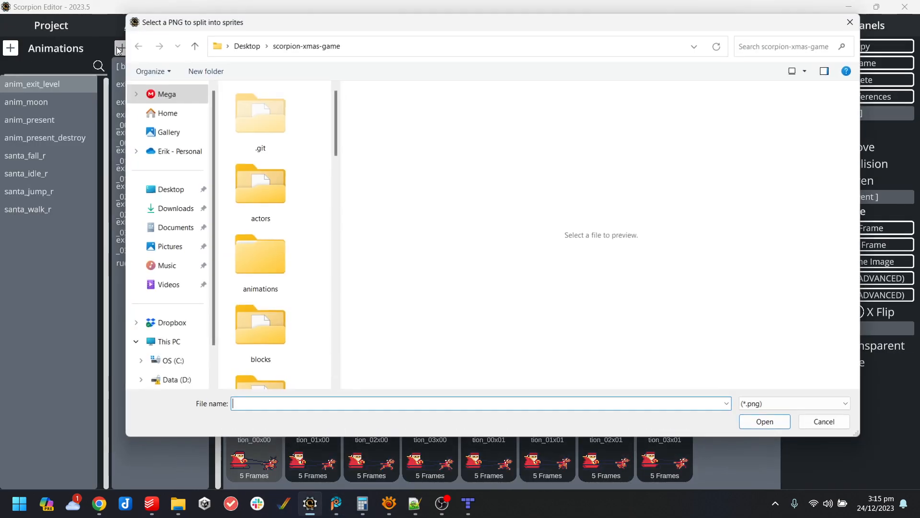
Choose rudolph.png from the animations/rudolph folder as the sheet to split into sprites.
scroll(290, 230, "down", 5)
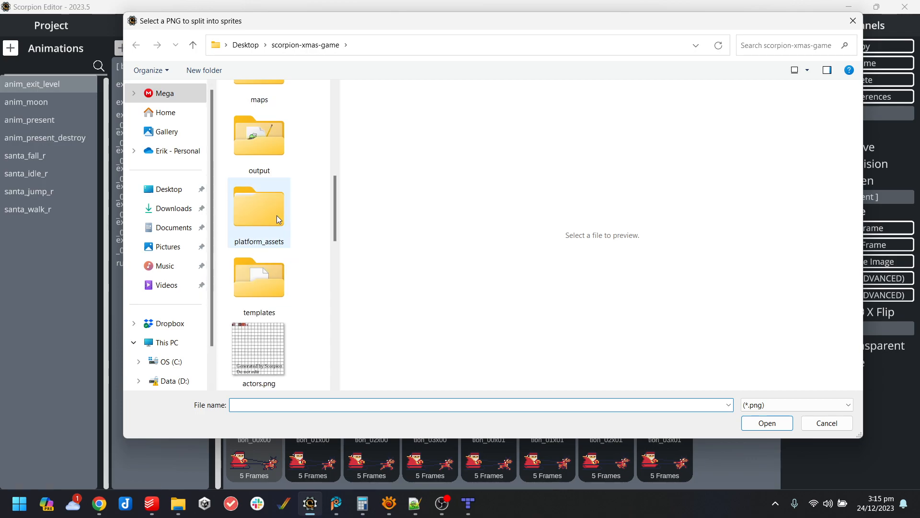
scroll(277, 215, "up", 3)
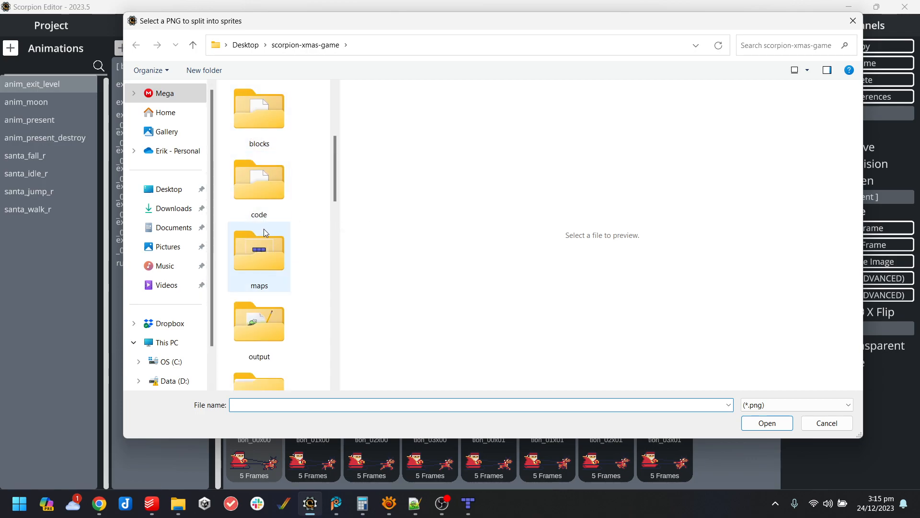
scroll(264, 201, "up", 3)
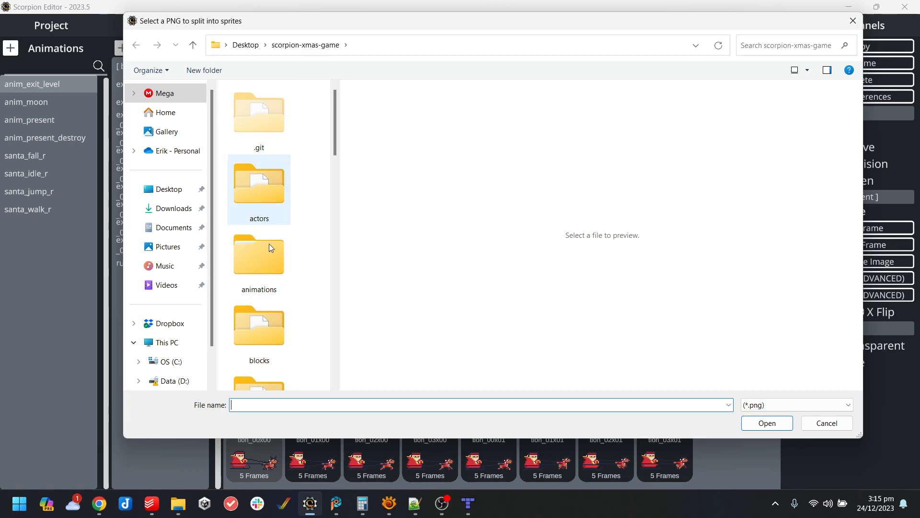
double_click(271, 259)
double_click(255, 127)
scroll(266, 214, "down", 2)
scroll(267, 215, "down", 3)
double_click(269, 361)
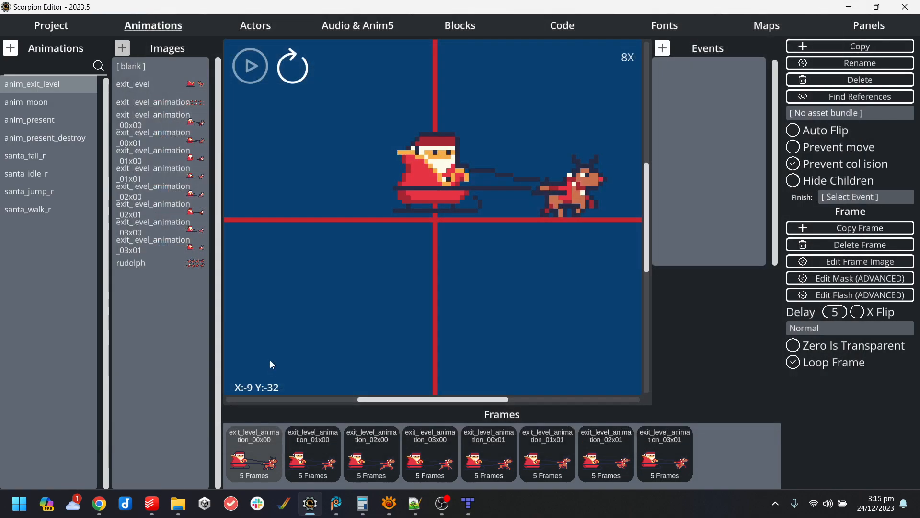
Set the rudolph sheet to be divided into 4 columns and 2 rows.
type("4")
left_click(655, 322)
type("2")
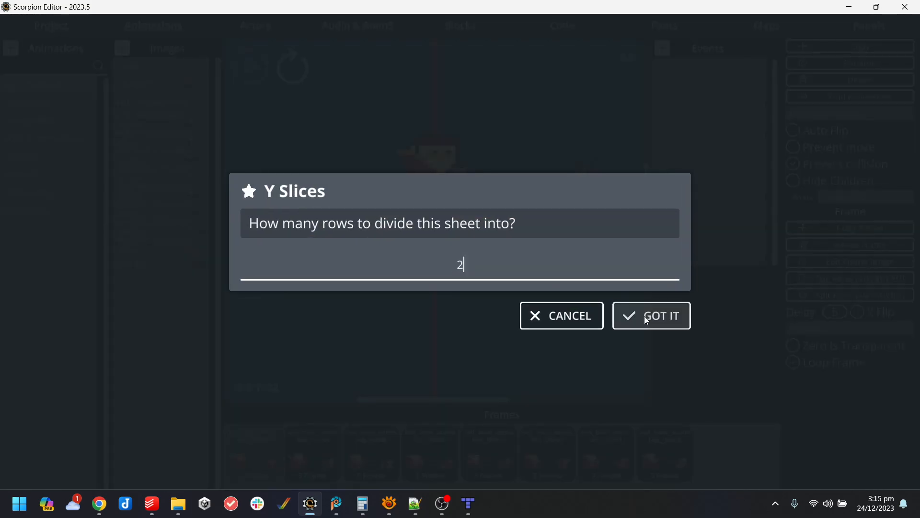
left_click(647, 316)
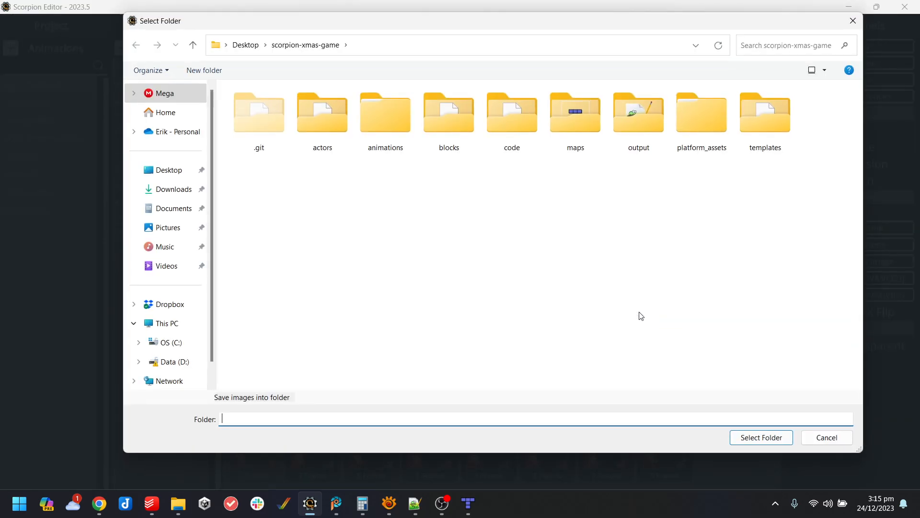
Save the sprites split from the rudolph sheet into the animations/rudolph folder at scale 1.
double_click(384, 117)
left_click(316, 127)
left_click(761, 437)
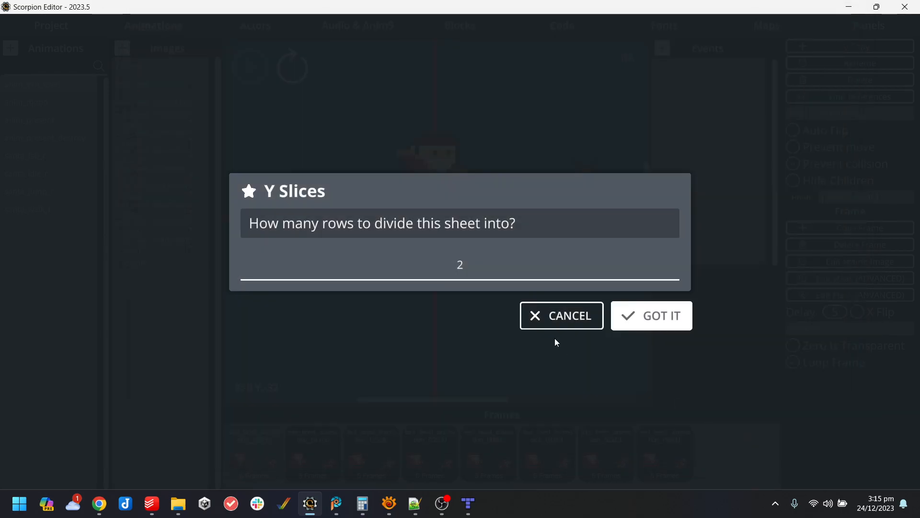
left_click(632, 309)
left_click(639, 312)
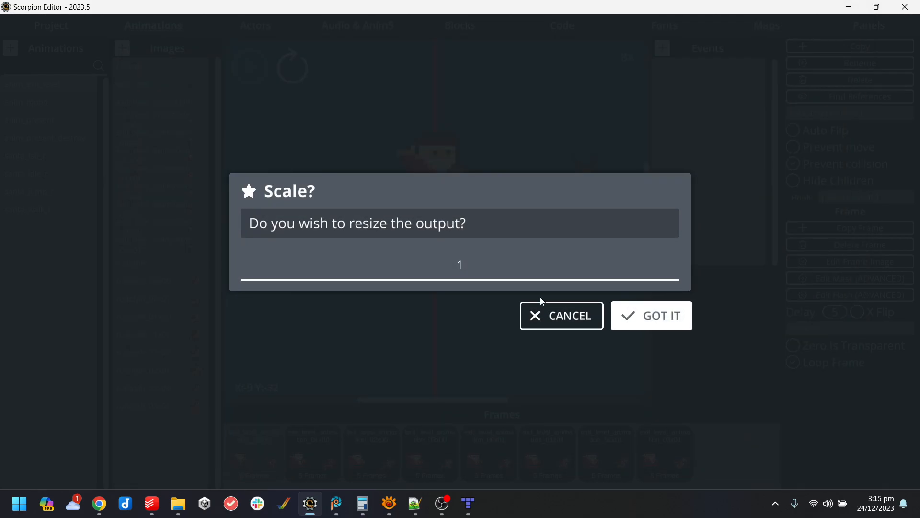
Create a new animation strip named rudolph_walk_r in the animations/rudolph folder.
left_click(10, 47)
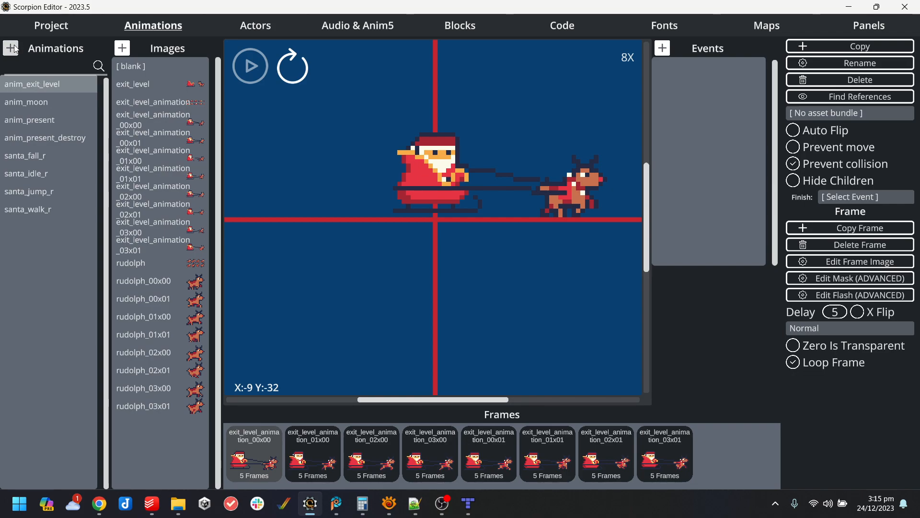
double_click(386, 132)
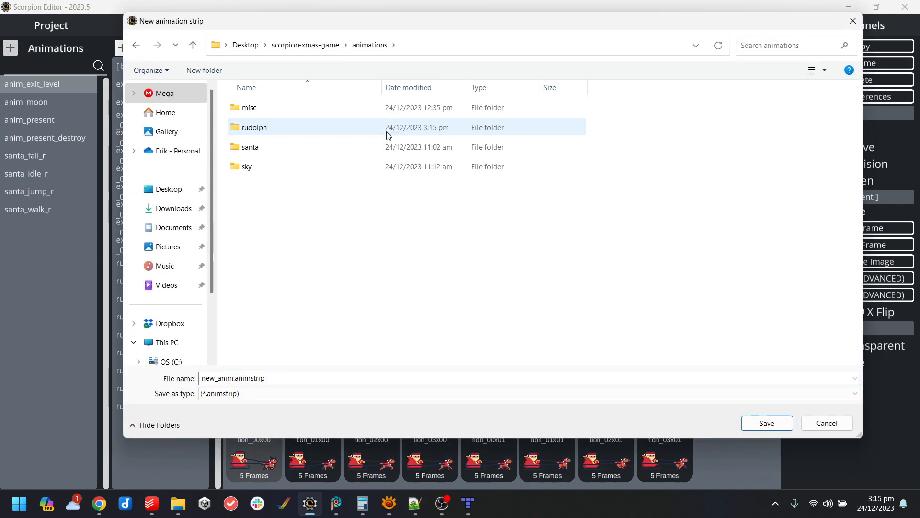
double_click(264, 128)
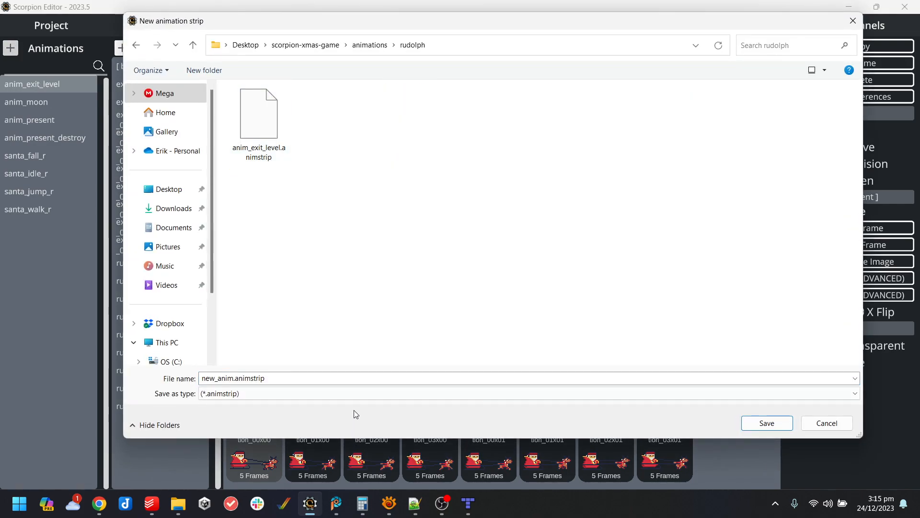
double_click(359, 381)
type("anim")
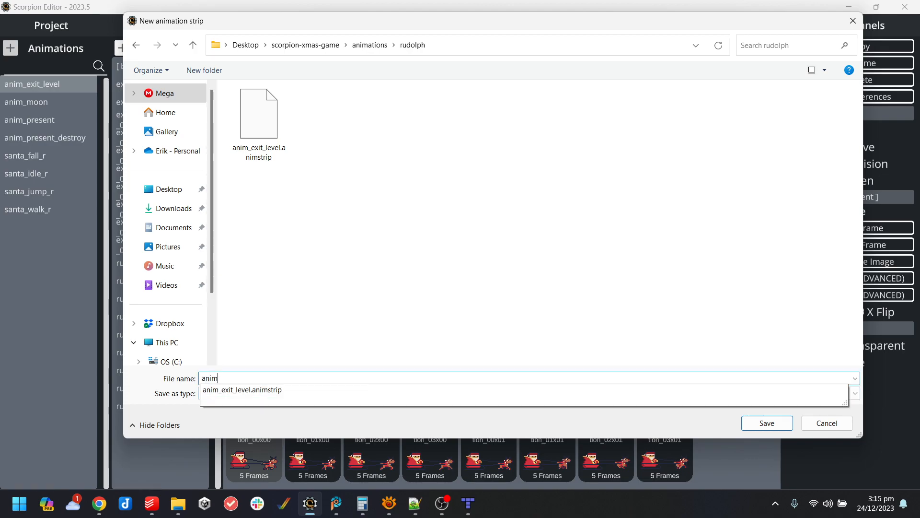
key("BackSpace")
type("ru")
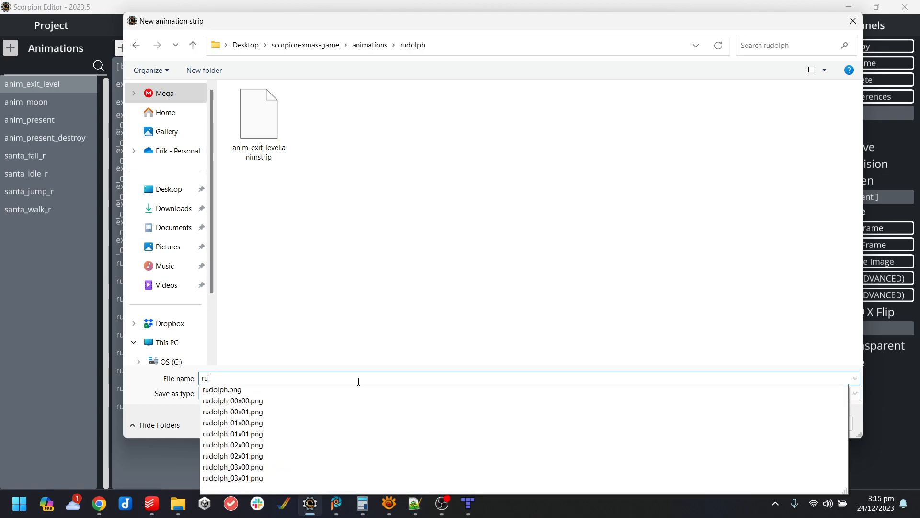
type("dolph_walk_r")
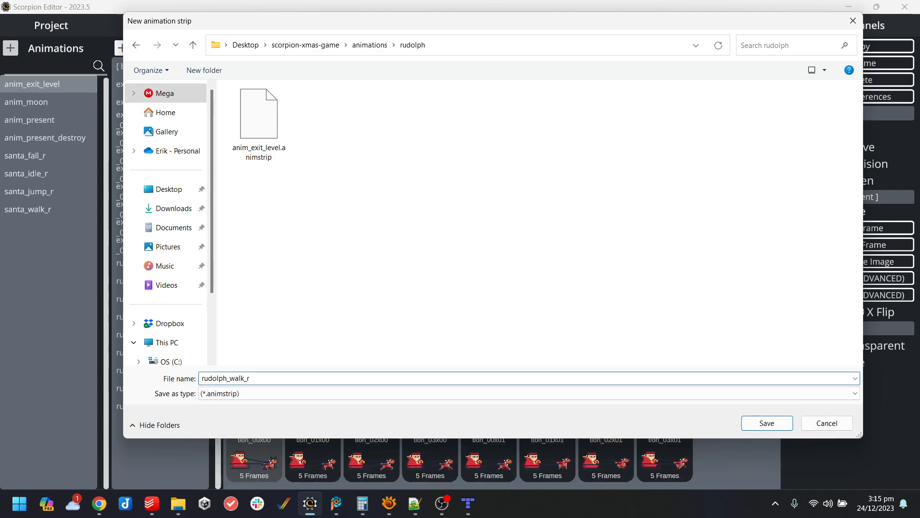
key("Return")
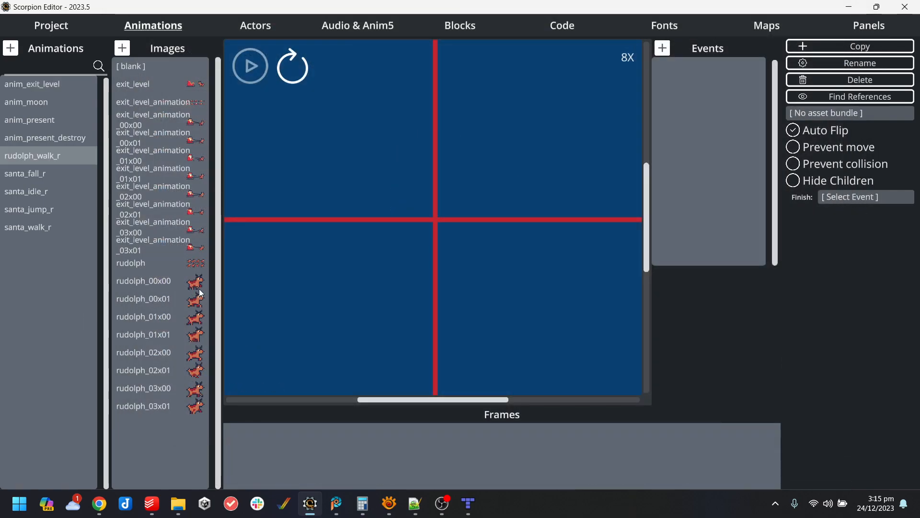
left_click(197, 299)
left_click(196, 319)
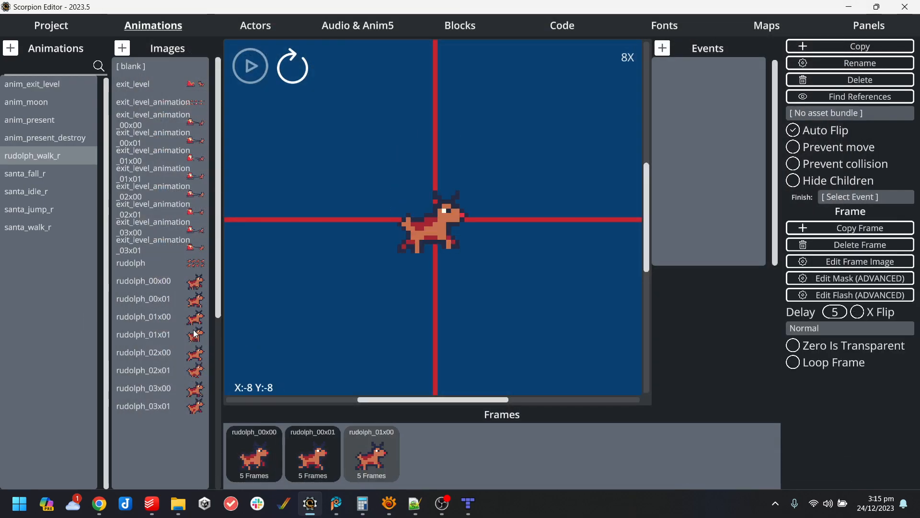
left_click(196, 339)
left_click(198, 356)
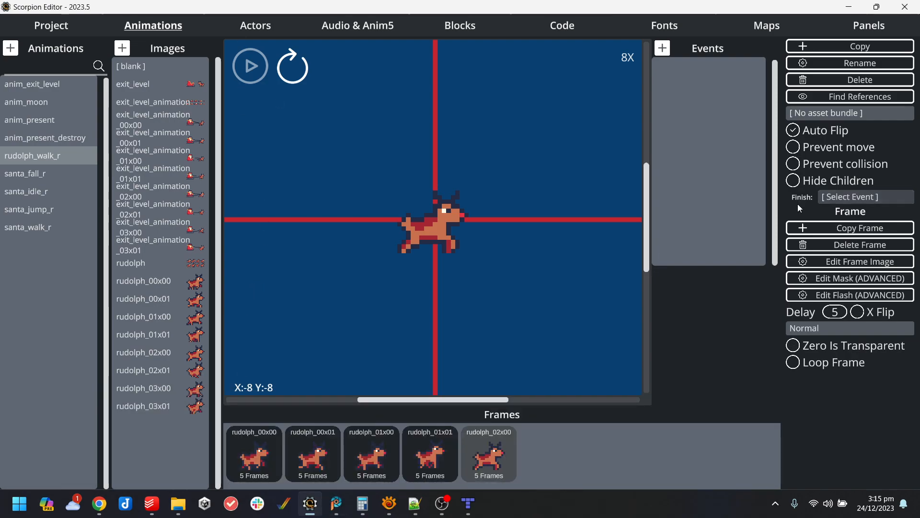
left_click(853, 252)
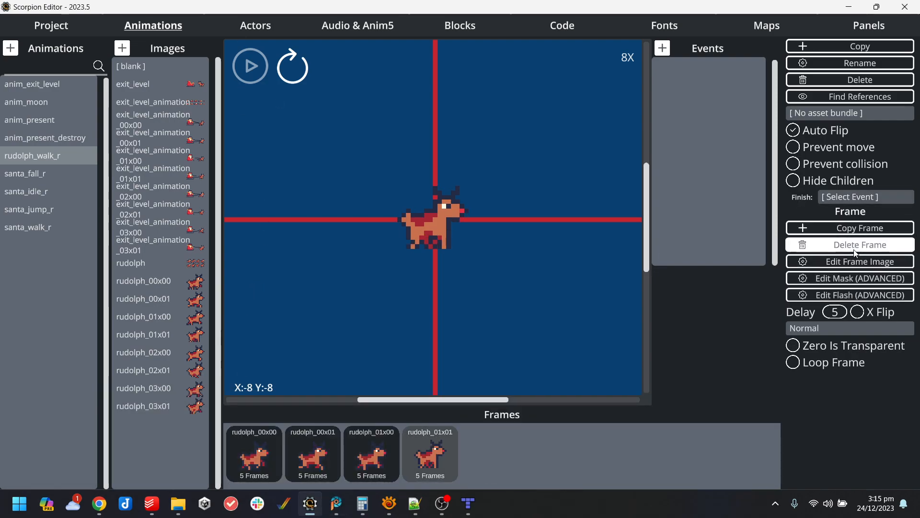
left_click(853, 252)
left_click(854, 253)
left_click(856, 253)
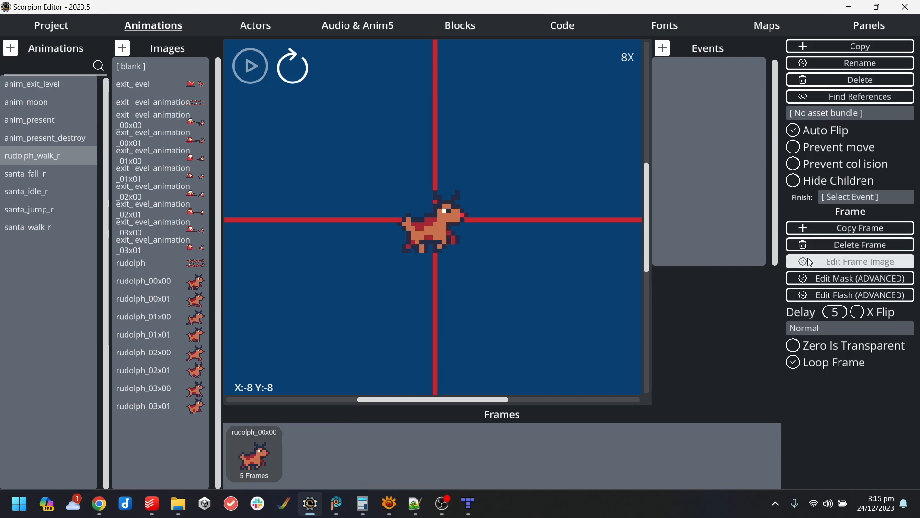
left_click(852, 243)
Add the rudolph sprites as frames to rudolph_walk_r: 00x00, 01x00, 02x00 and 03x00, followed by 00x01, 01x01, 02x01 and 03x01.
left_click(164, 282)
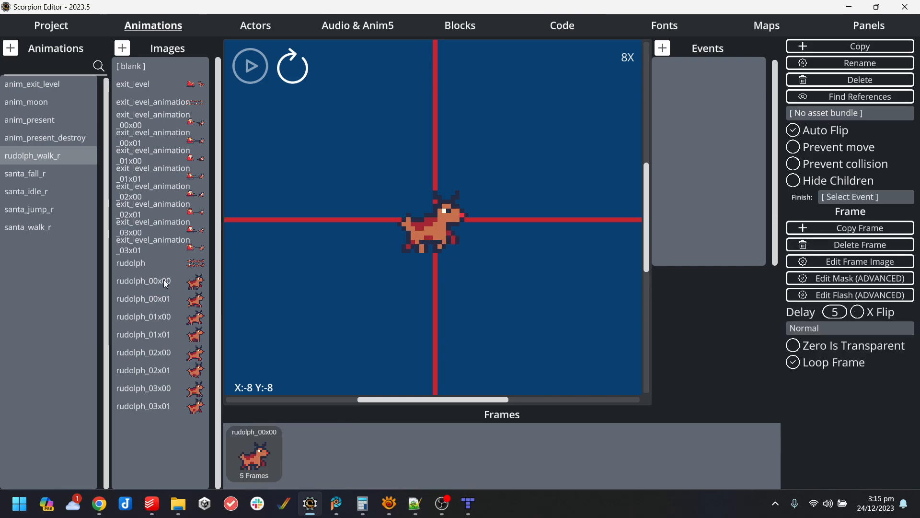
left_click(160, 318)
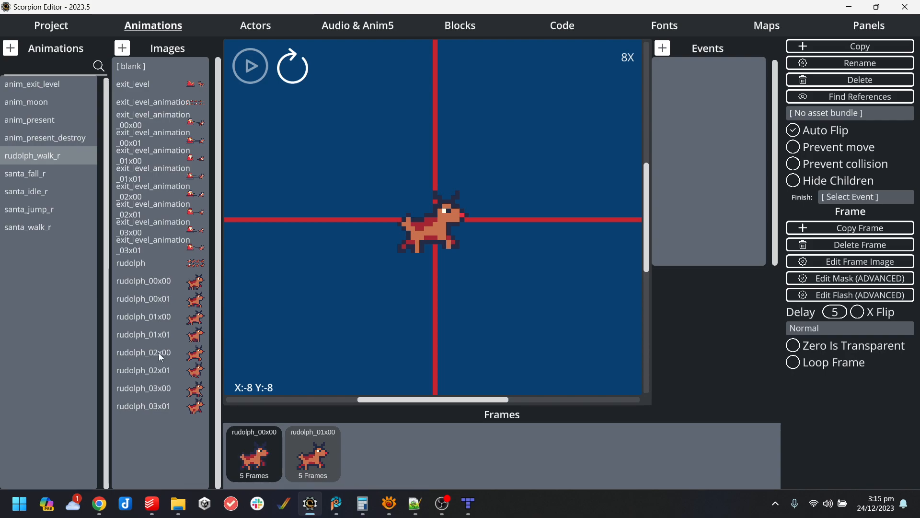
left_click(160, 354)
left_click(159, 388)
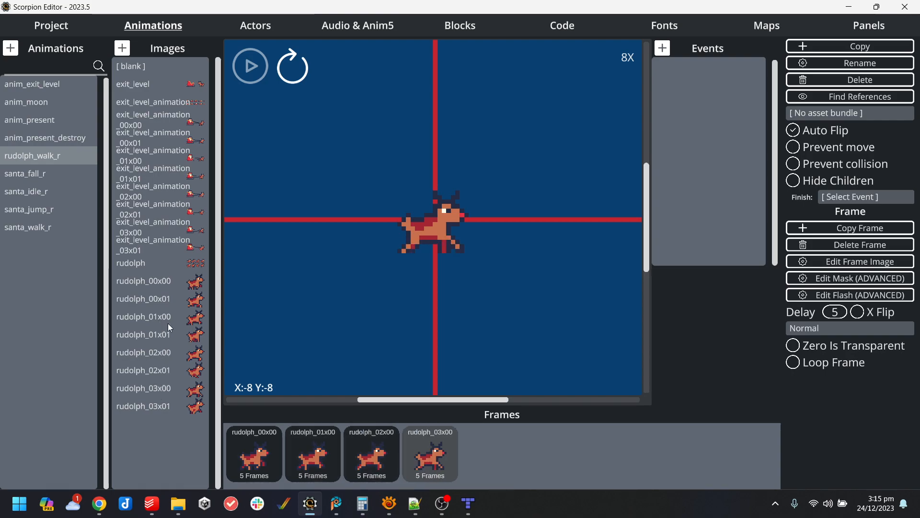
left_click(162, 299)
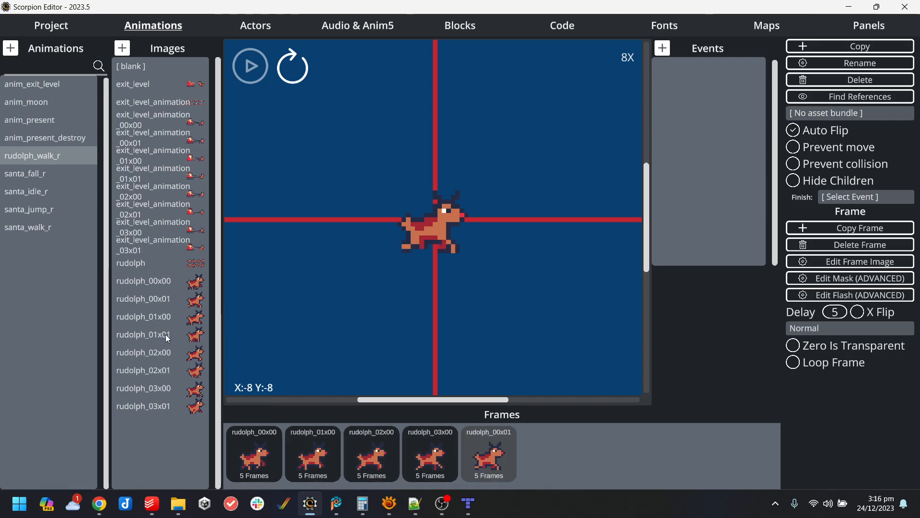
left_click(165, 334)
left_click(162, 370)
left_click(162, 406)
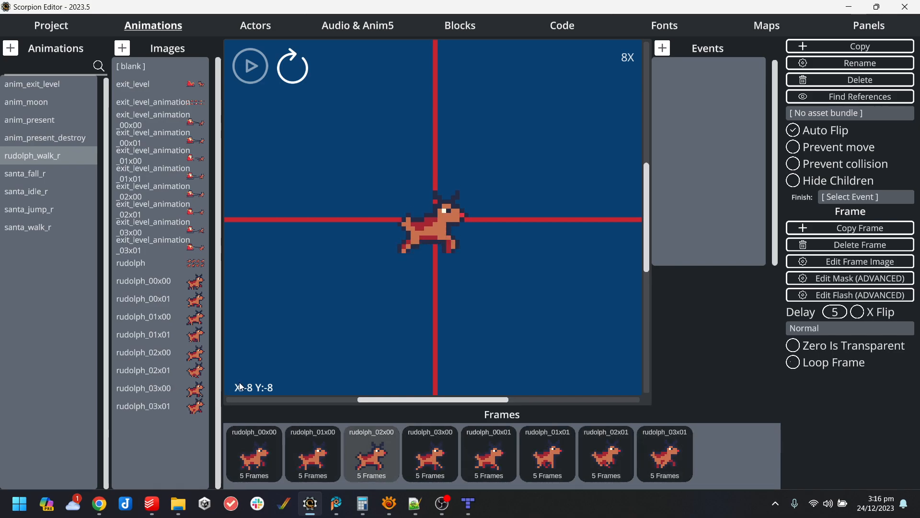
Raise the reindeer in the rudolph_walk_r frames to X -8, Y -15 so its feet rest on the horizontal guide line.
left_click_drag(431, 208, 431, 204)
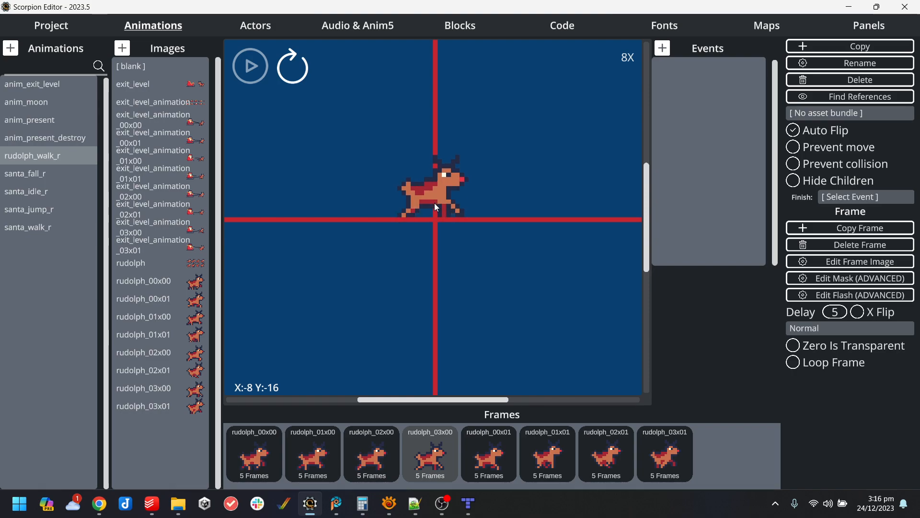
left_click_drag(441, 218, 438, 188)
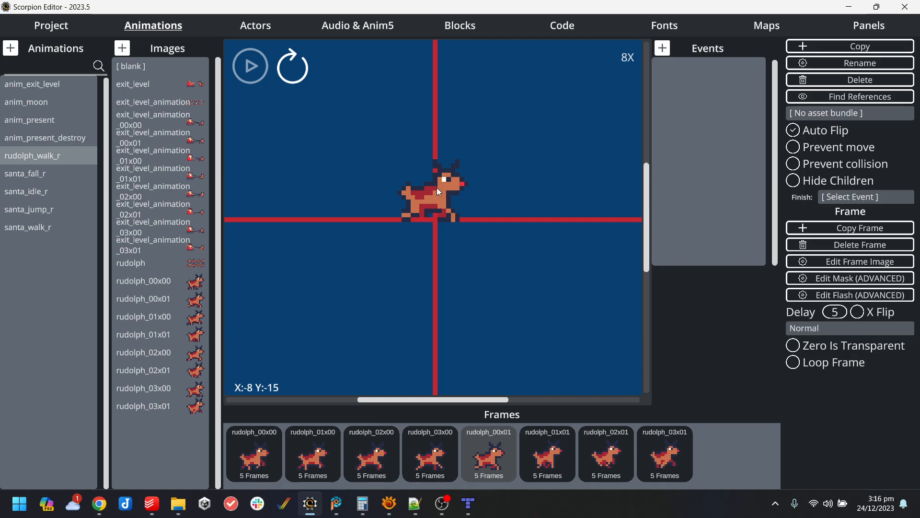
key("Right")
left_click_drag(439, 225, 440, 198)
key("Right")
key("Left")
key("Left")
key("Right")
key("Right")
key("Left")
key("Left")
key("Right")
key("Right")
key("Left")
key("Left")
key("Right")
key("Right")
key("Right")
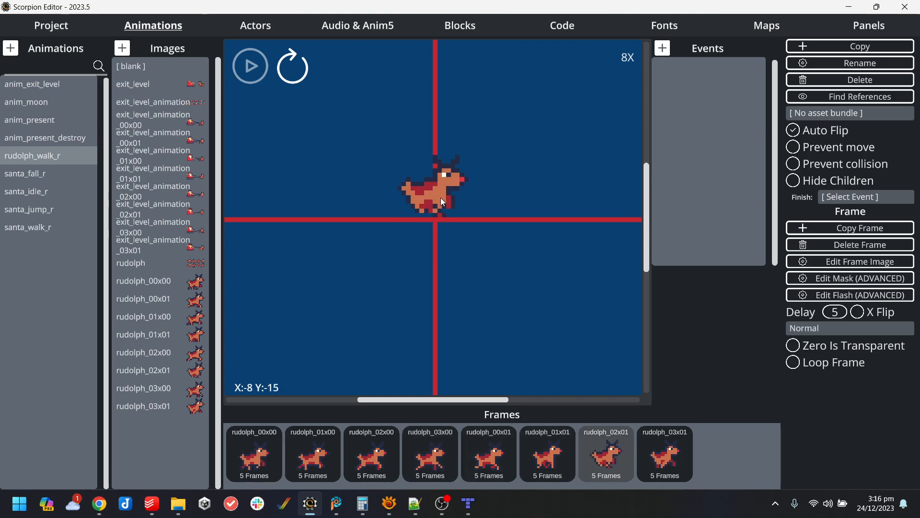
key("Right")
left_click_drag(440, 217, 442, 187)
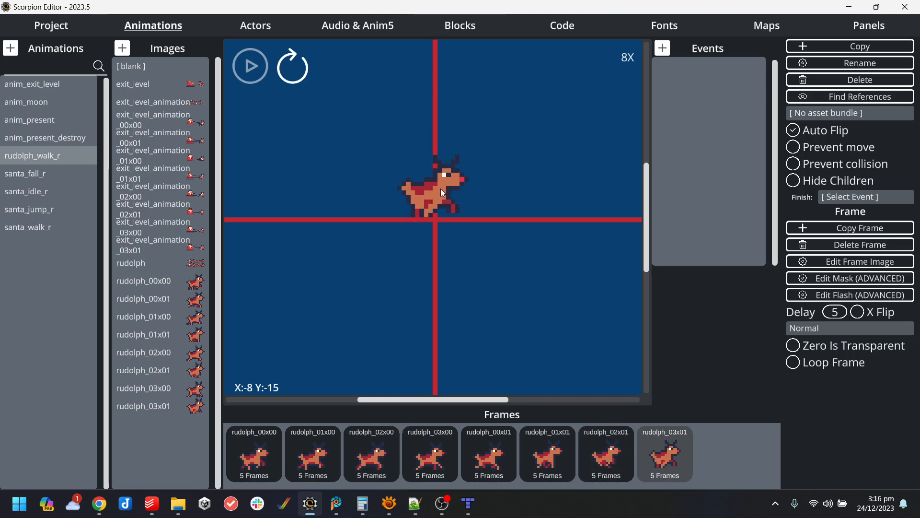
Step through the rudolph_walk_r frames and play the animation to check that the reindeer's positions line up.
key("Left")
key("Left")
key("Left")
key("Left")
key("Left")
key("Left")
key("Left")
key("Right")
key("Right")
key("Right")
key("Right")
key("Right")
key("Right")
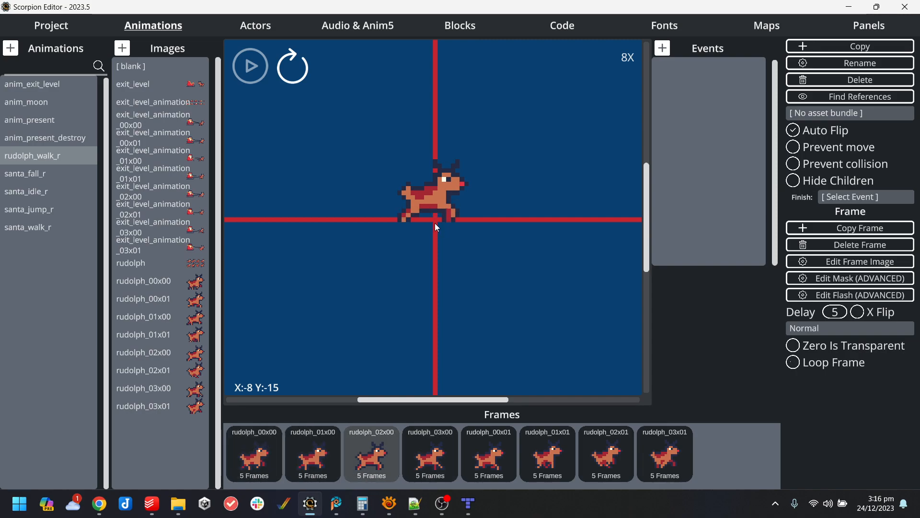
key("Right")
key("Right")
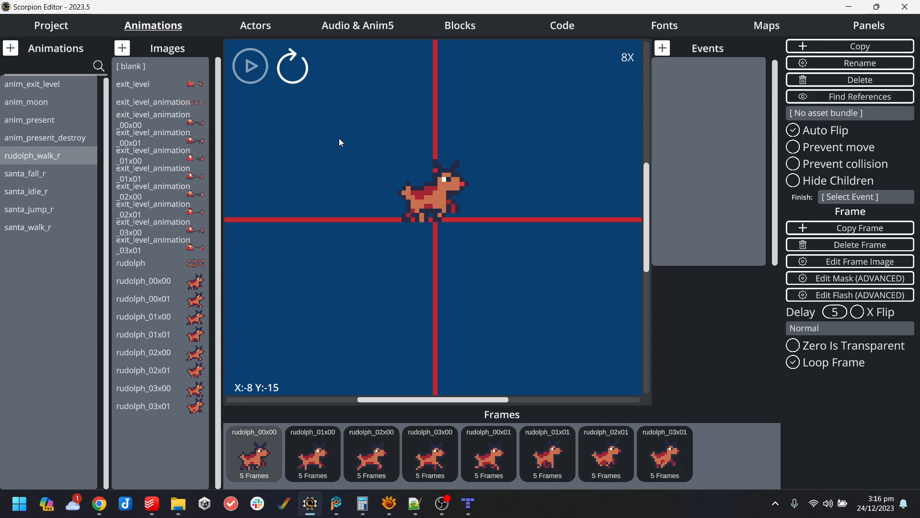
left_click(260, 68)
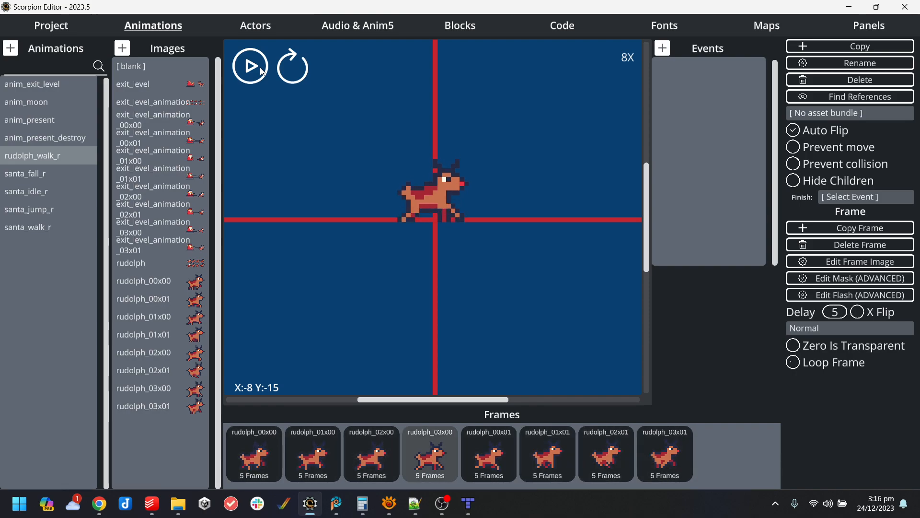
left_click(261, 71)
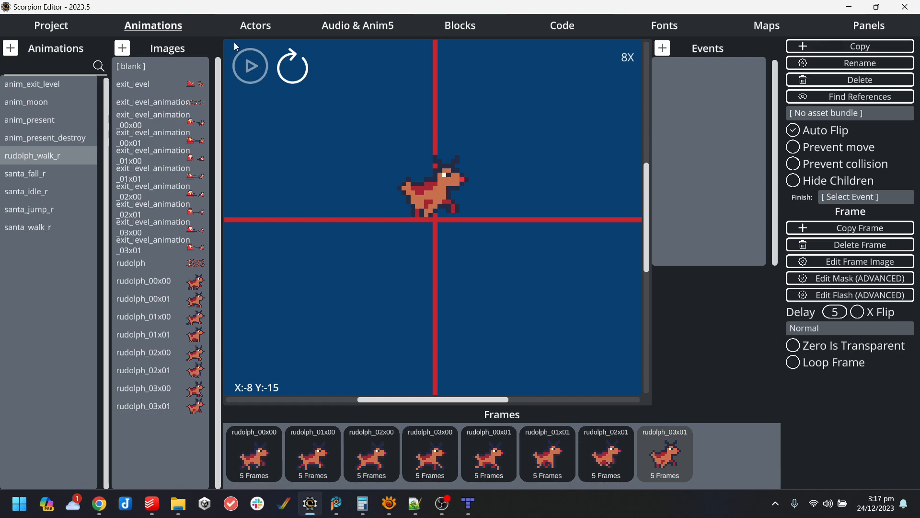
Create a new actor named rudolph in the project's actors folder.
left_click(242, 31)
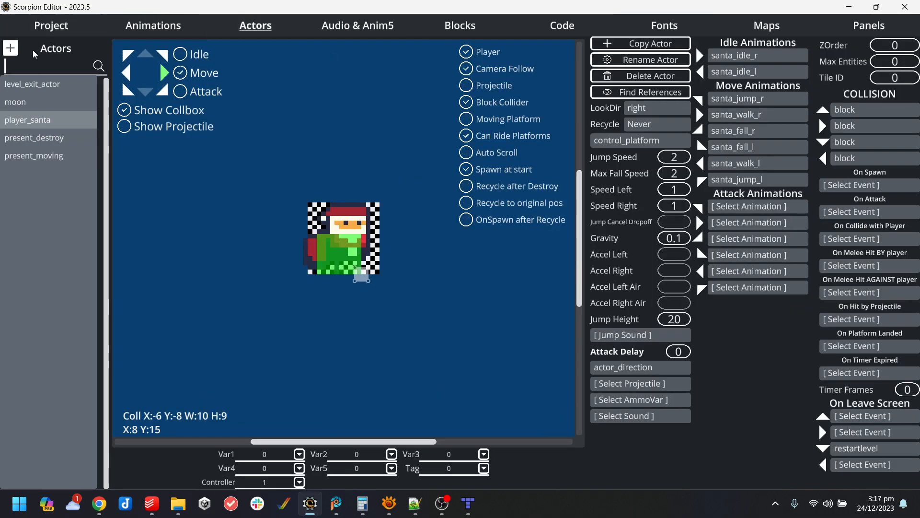
left_click(10, 47)
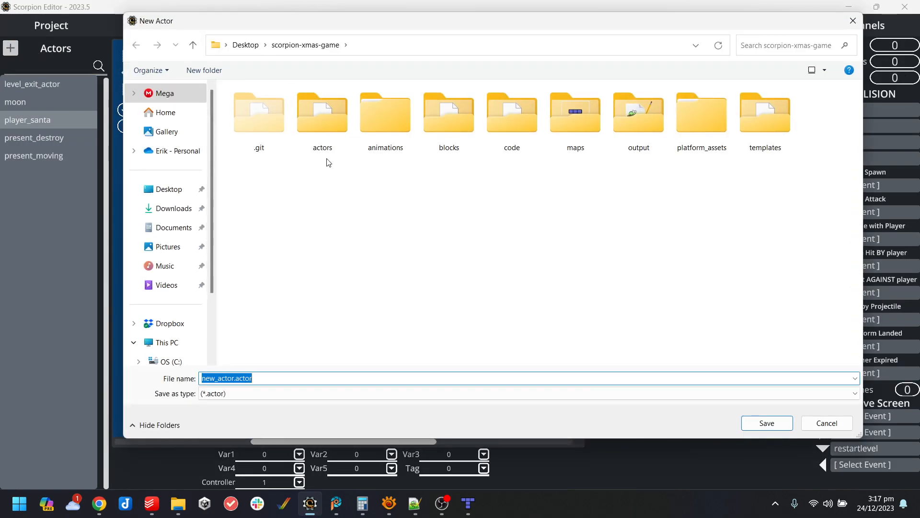
double_click(325, 142)
double_click(314, 380)
type("actor_ru")
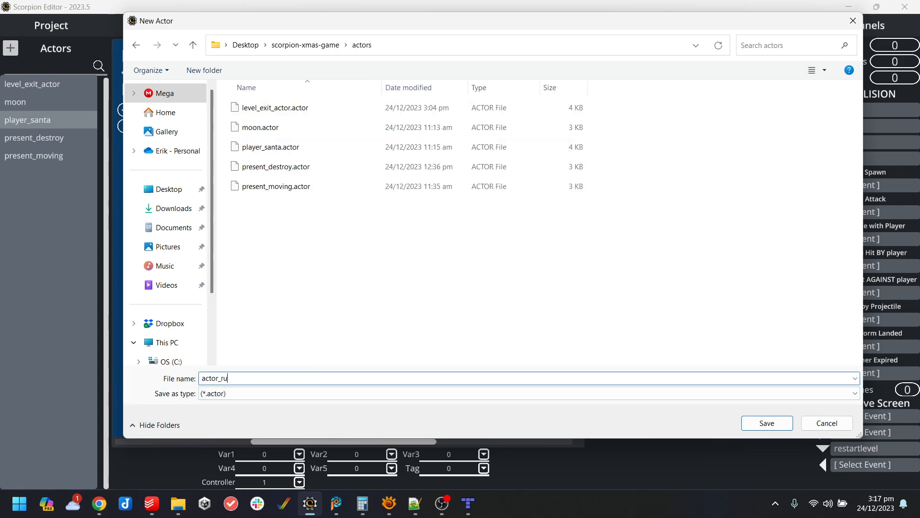
type("dolph")
key("BackSpace")
key("BackSpace")
key("BackSpace")
key("BackSpace")
key("BackSpace")
key("BackSpace")
key("BackSpace")
key("BackSpace")
key("BackSpace")
key("BackSpace")
key("BackSpace")
key("BackSpace")
type("rudolph")
key("Return")
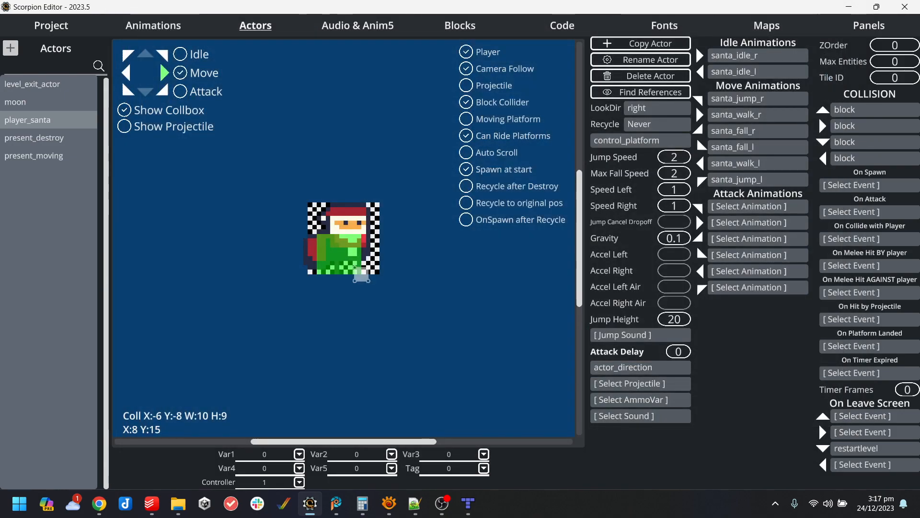
Give the rudolph actor the CPU Platform movement type and set its left and right speeds to 0.5.
left_click(625, 141)
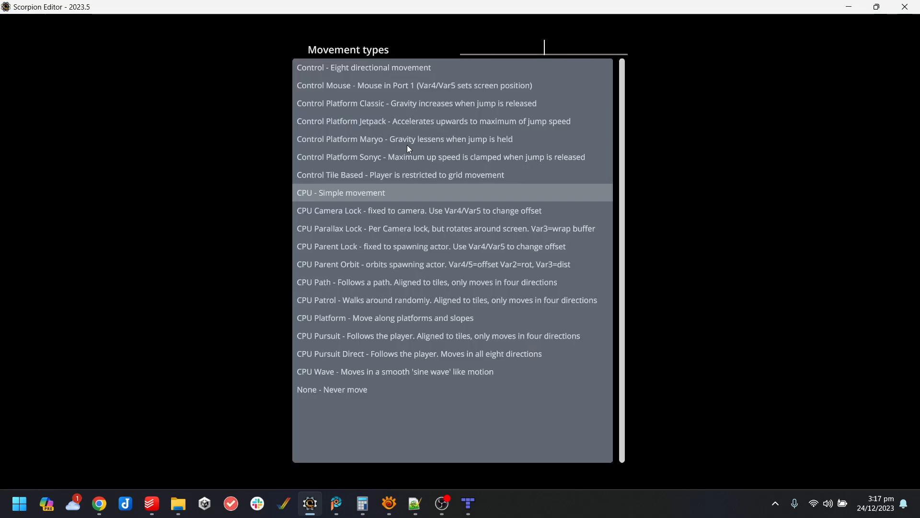
left_click(339, 318)
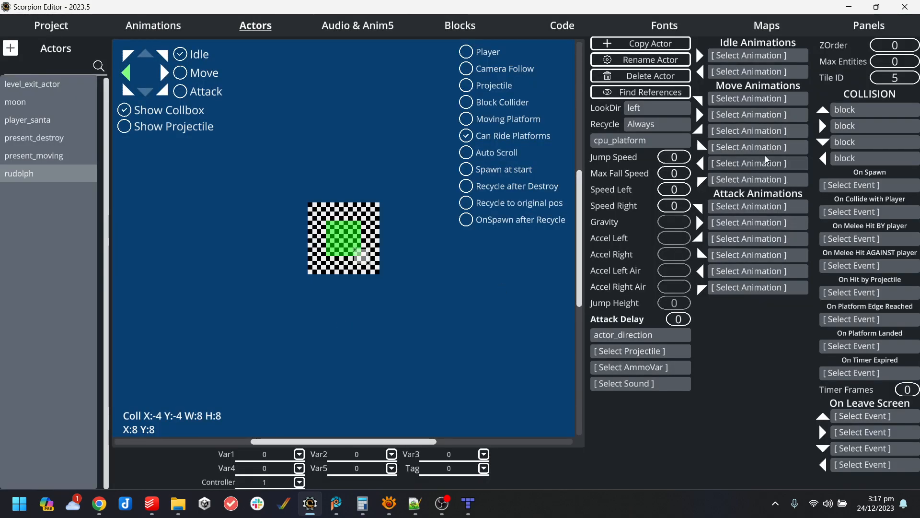
type("0.5")
double_click(676, 207)
type("0.5")
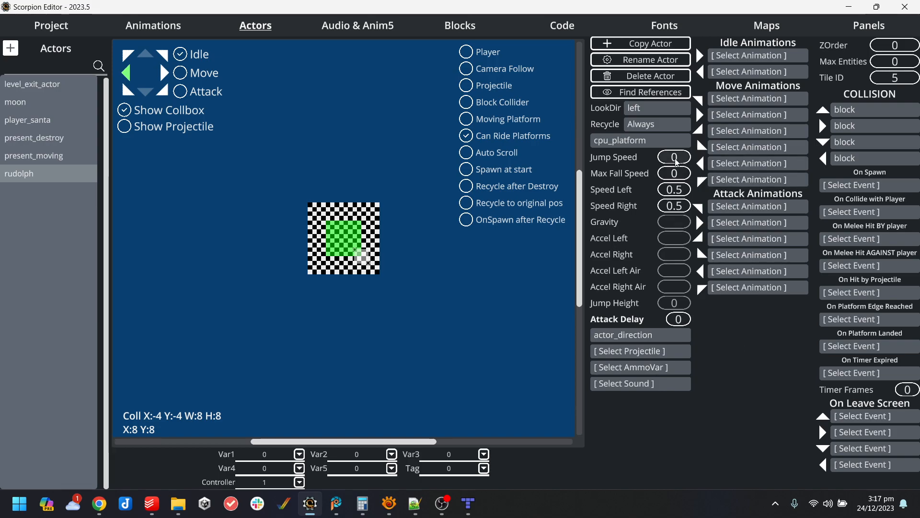
Check the gravity used by player_santa and set the rudolph actor's gravity to 0.1.
left_click(65, 119)
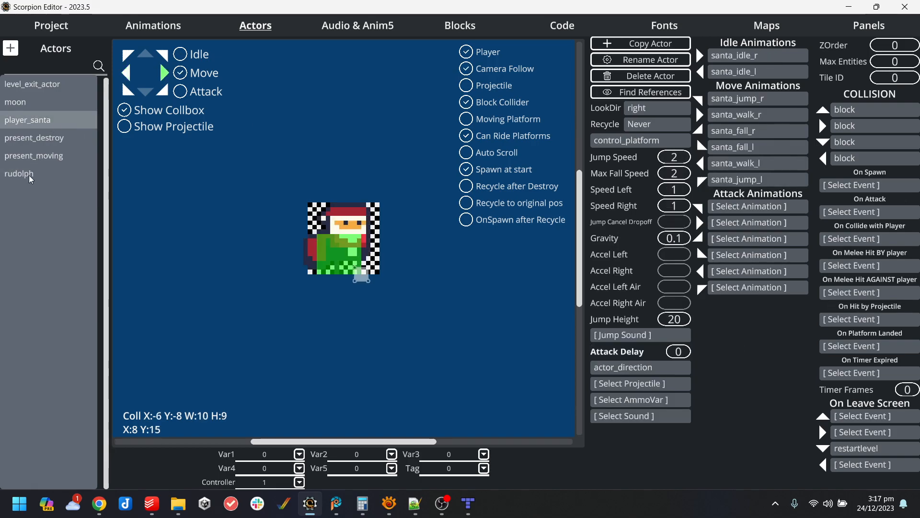
left_click(30, 176)
left_click(675, 223)
type("0.1")
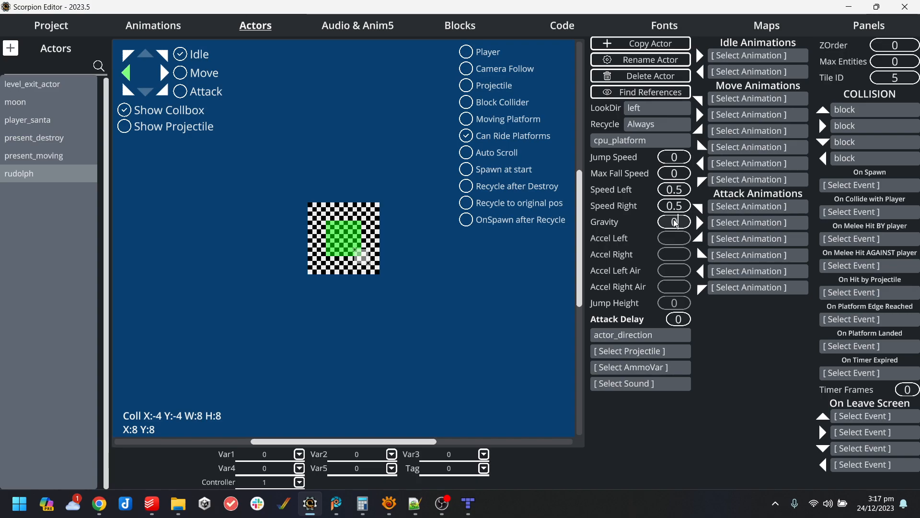
Set the rudolph actor's jump speed and max fall speed to 2.
mouse_move(683, 156)
left_mouse_down()
mouse_move(662, 154)
mouse_move(664, 172)
left_mouse_up()
type("2")
type("2")
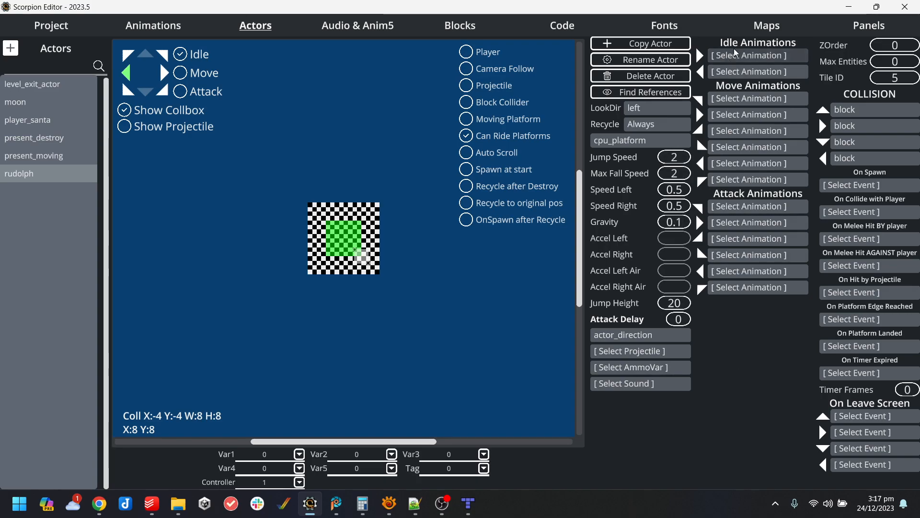
Assign rudolph_walk_r to the rudolph actor, set its origin to X:8 Y:15 and move its collision box to Y:-7.
left_click(766, 55)
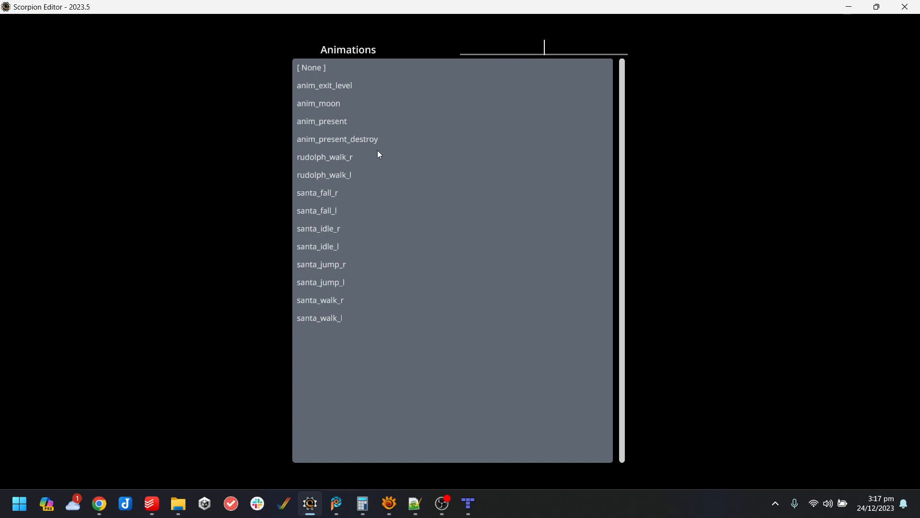
left_click(338, 157)
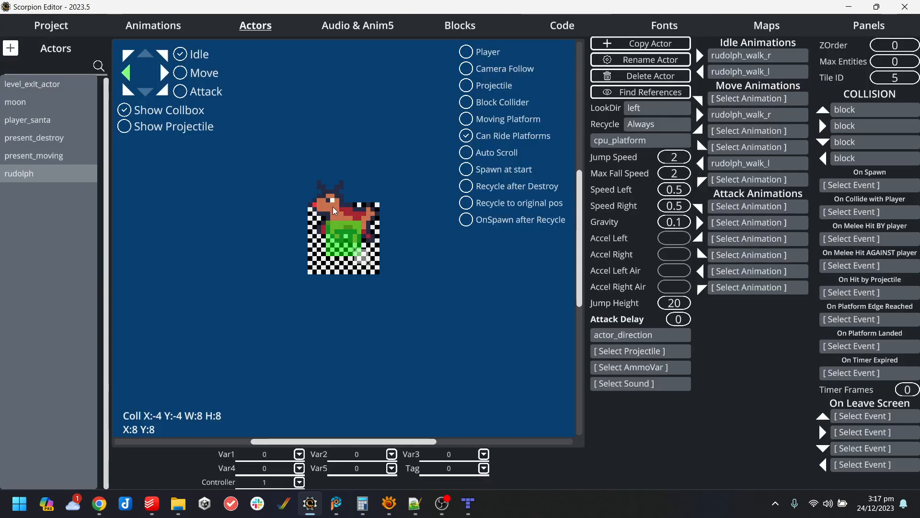
left_click_drag(338, 221, 342, 250)
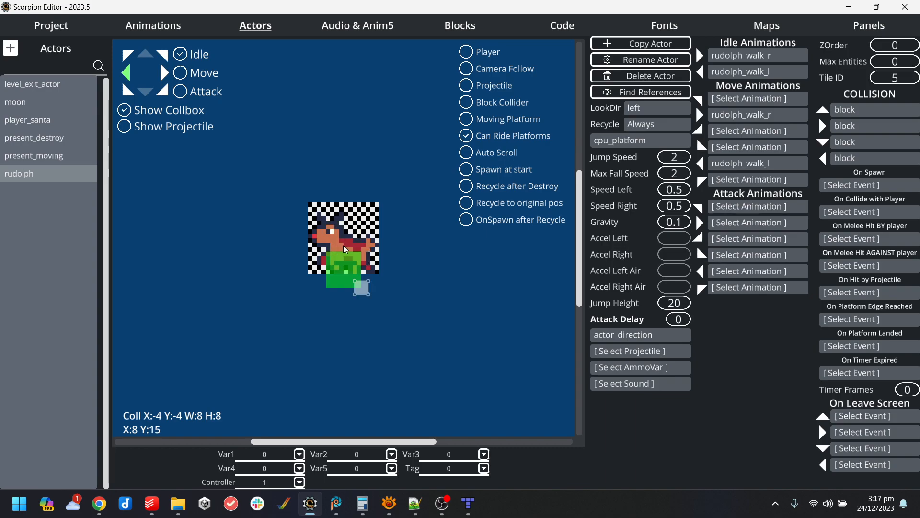
left_click_drag(350, 294, 350, 281)
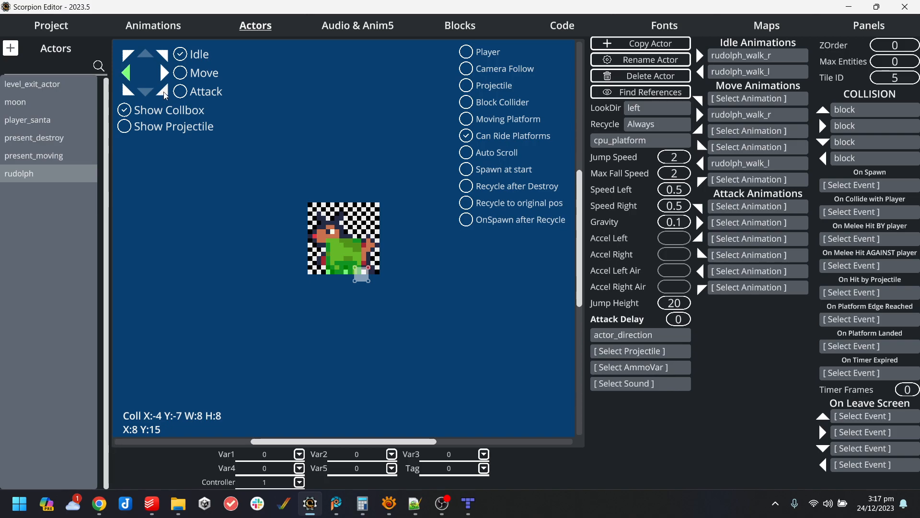
Try rudolph_walk_r as the rudolph actor's up-right move animation.
left_click(754, 100)
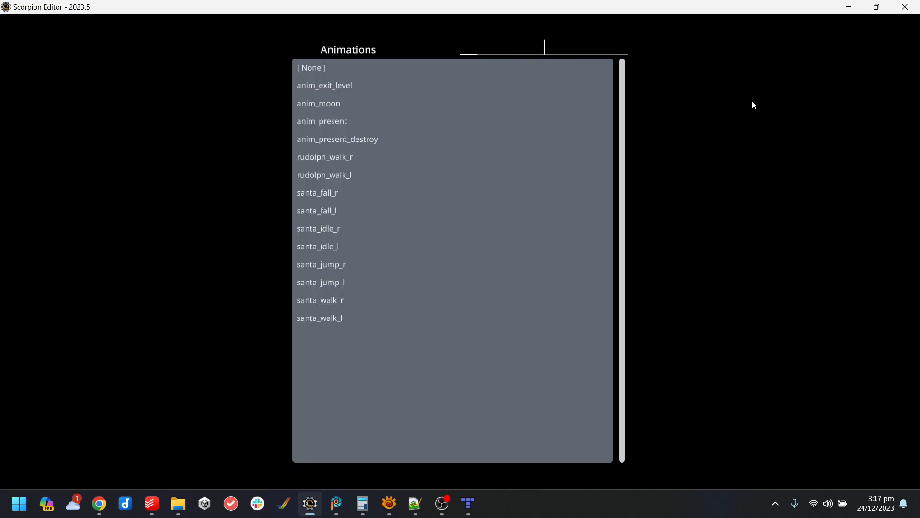
left_click(347, 165)
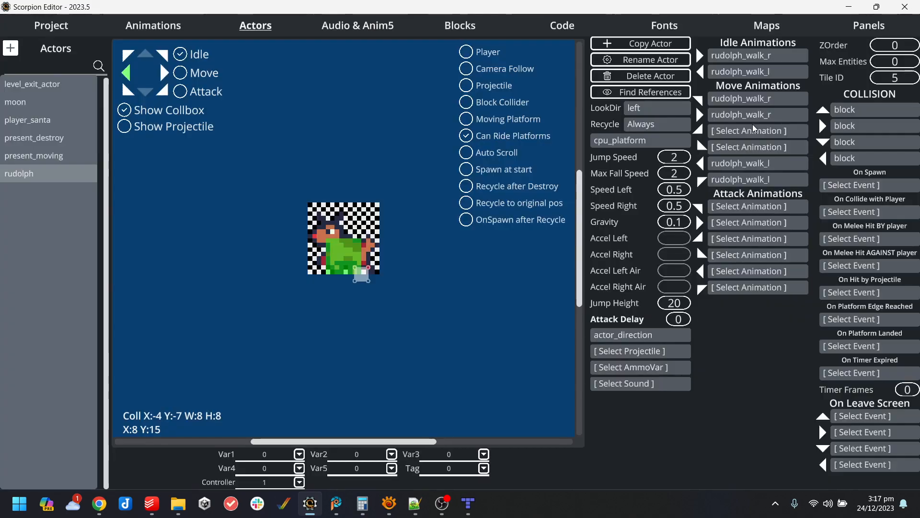
left_click(777, 137)
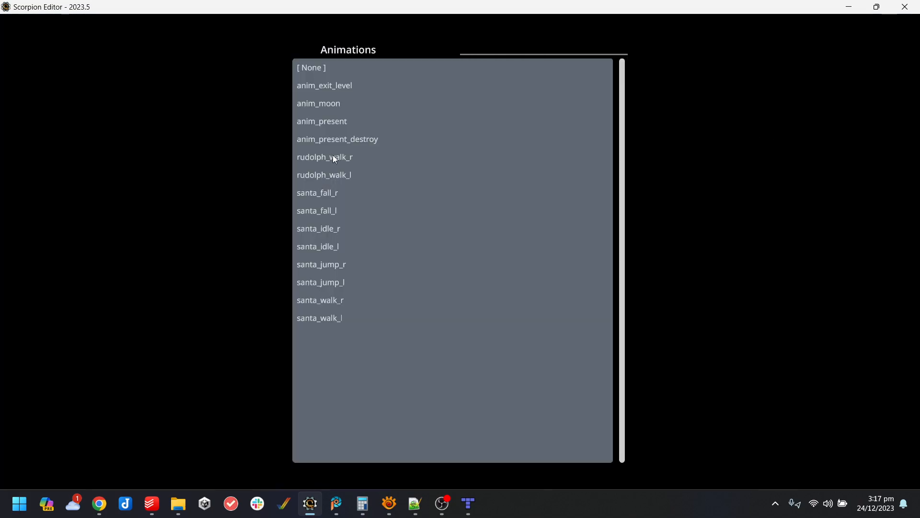
left_click(756, 307)
Copy the rudolph_walk_r animation as rudolph_falling_r in the animations/rudolph folder.
left_click(174, 29)
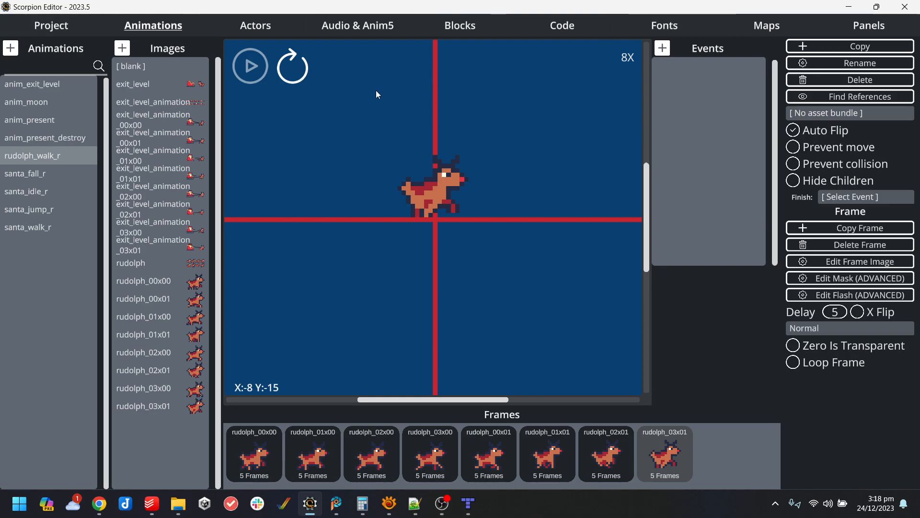
left_click(821, 46)
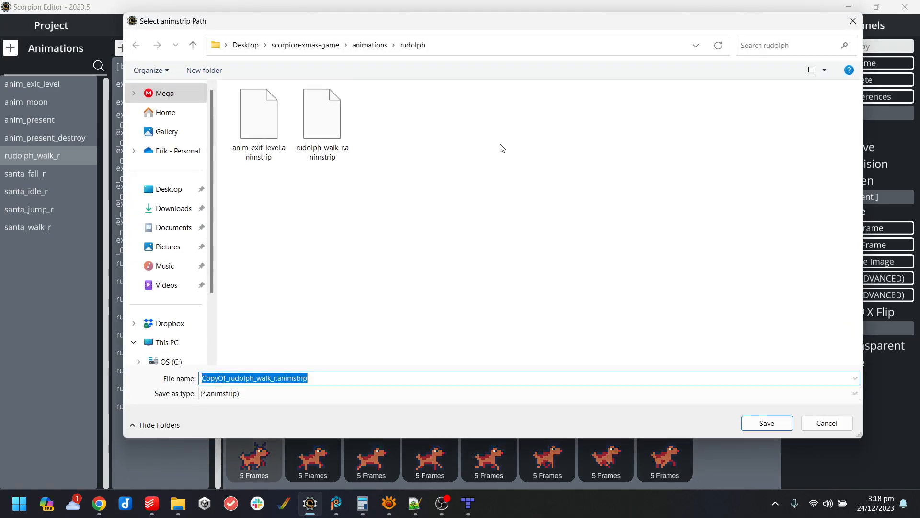
type("rudolph")
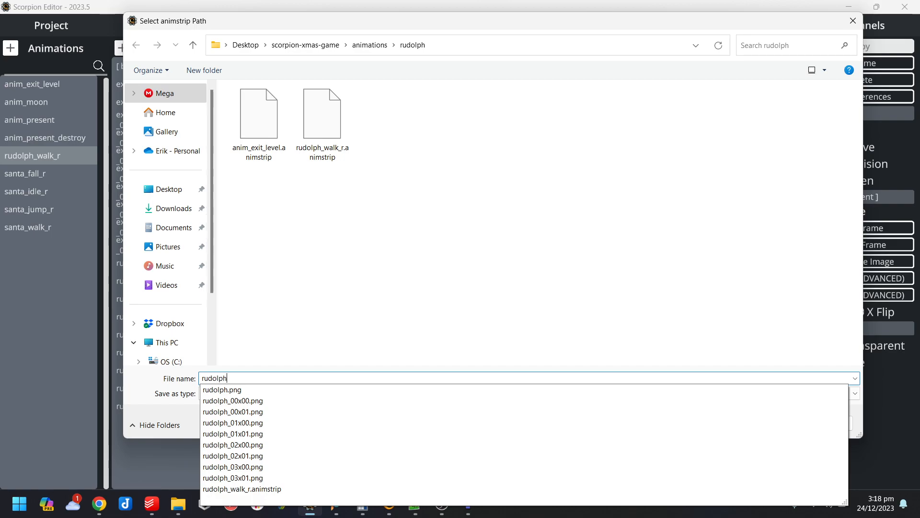
type("_falling_r")
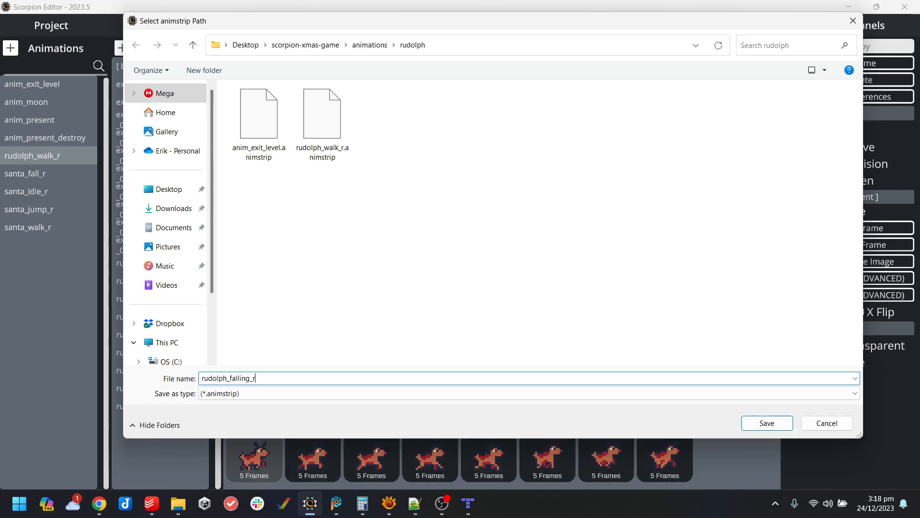
key("Return")
Delete every frame of rudolph_falling_r except the first one, rudolph_00x00.
left_click(313, 453)
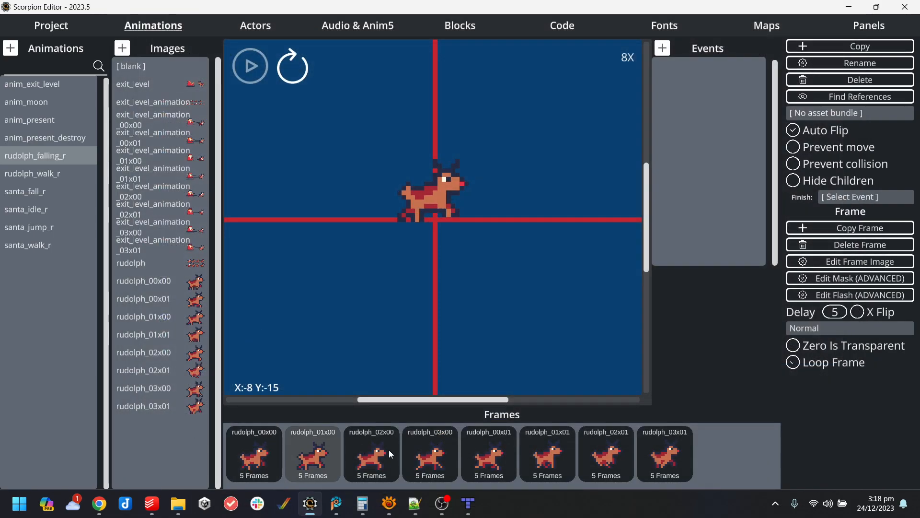
left_click(869, 245)
left_click(869, 245)
left_click(869, 245)
left_click(869, 245)
left_click(869, 245)
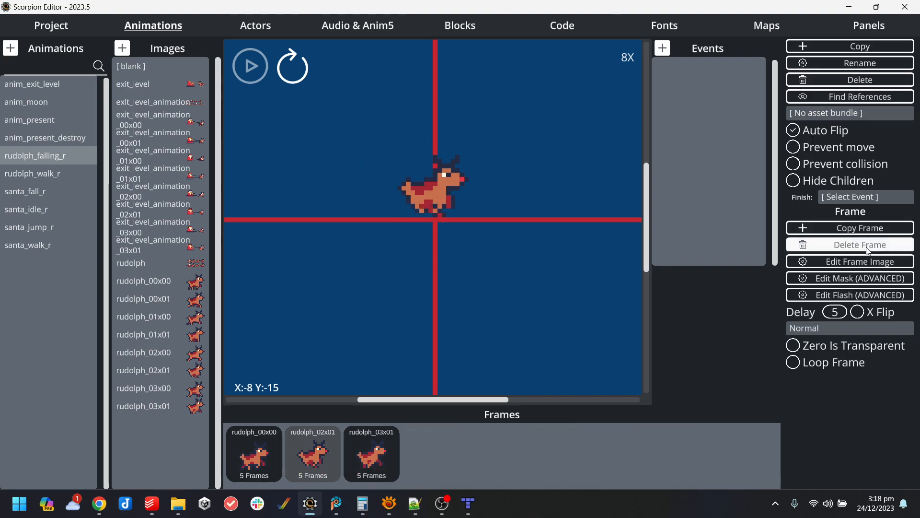
left_click(869, 246)
left_click(868, 245)
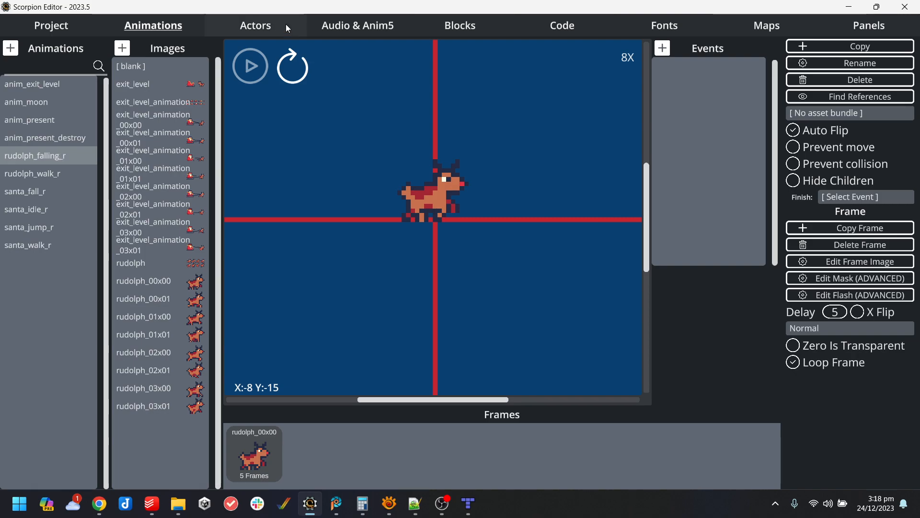
Assign rudolph_falling_r to the rudolph actor's up-right and down-right move animations, with the falling_l versions for the left diagonals.
left_click(258, 26)
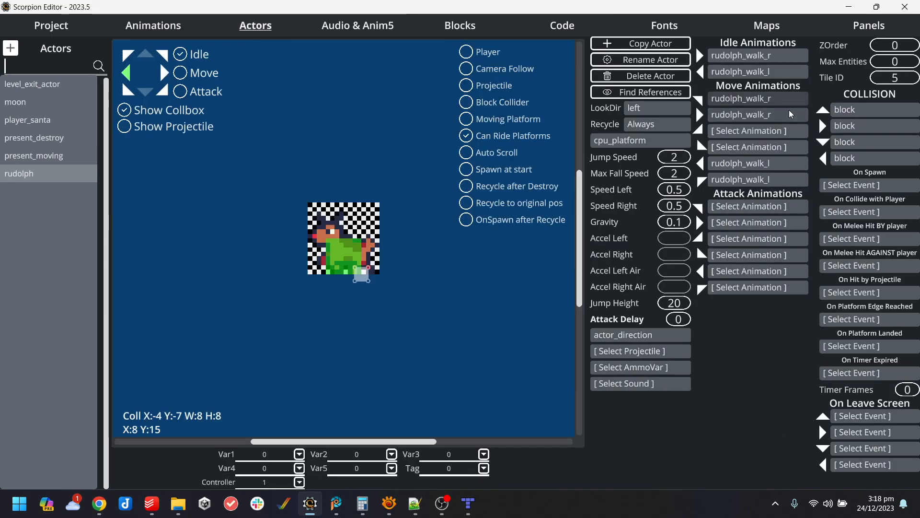
left_click(754, 97)
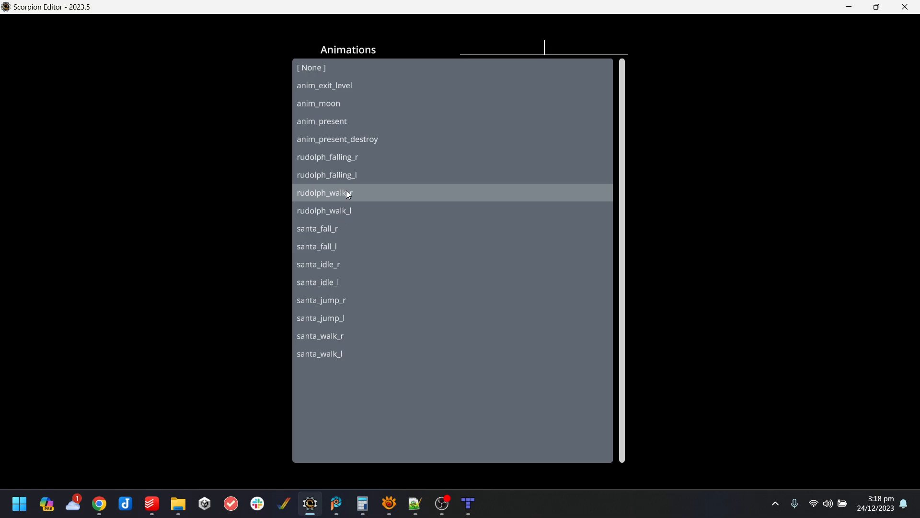
left_click(358, 158)
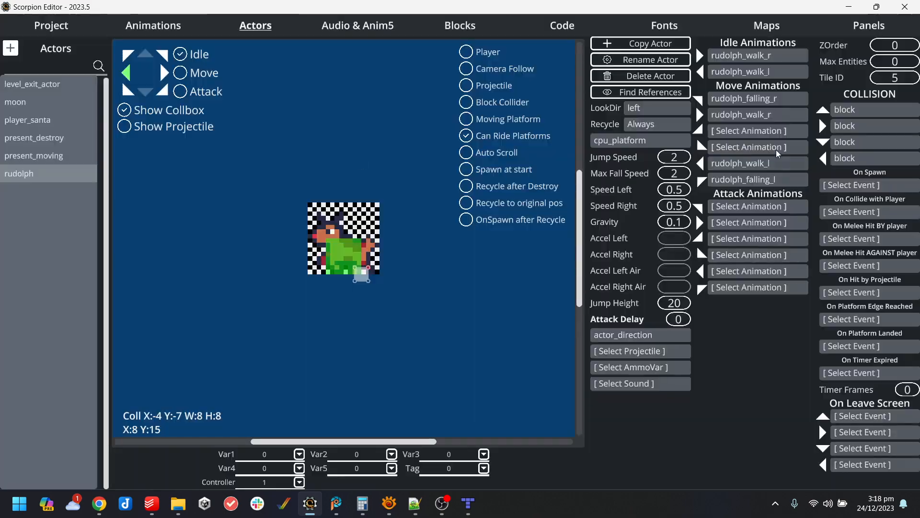
left_click(697, 245)
left_click(360, 172)
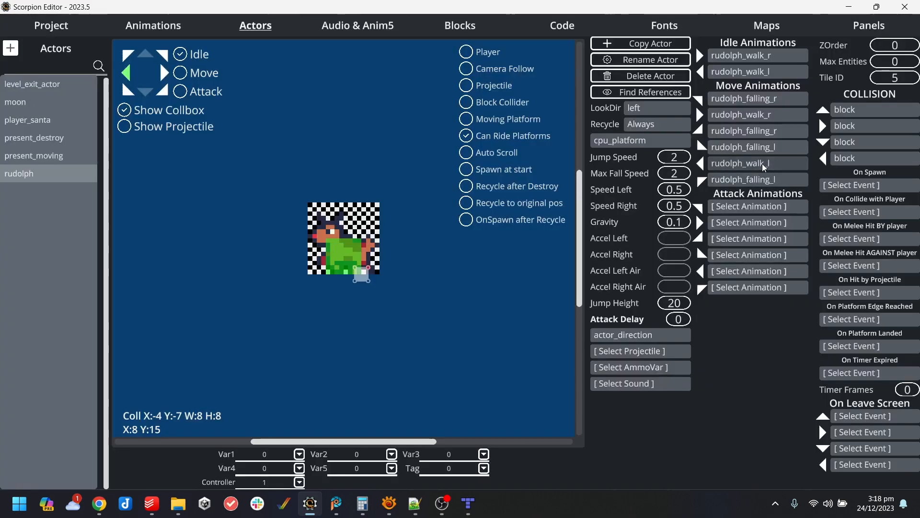
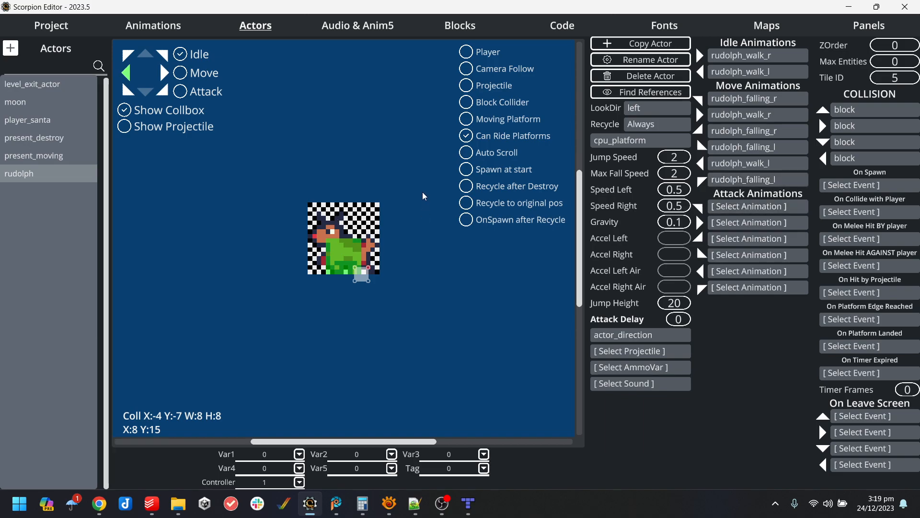
Set the rudolph actor's look direction to right.
left_click(769, 26)
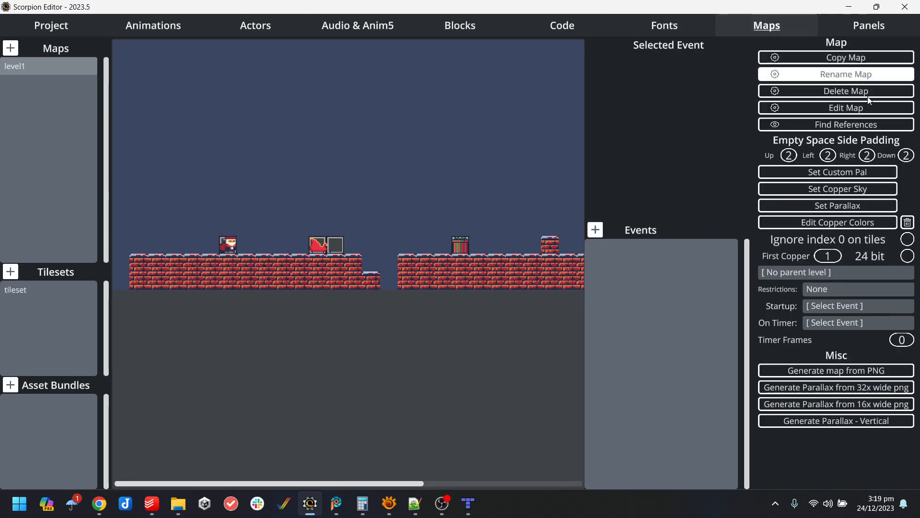
left_click(247, 27)
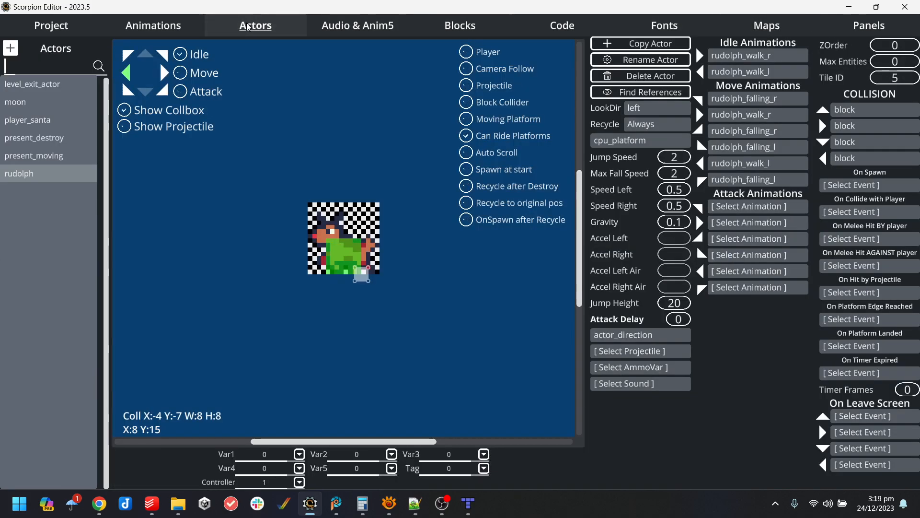
left_click(646, 111)
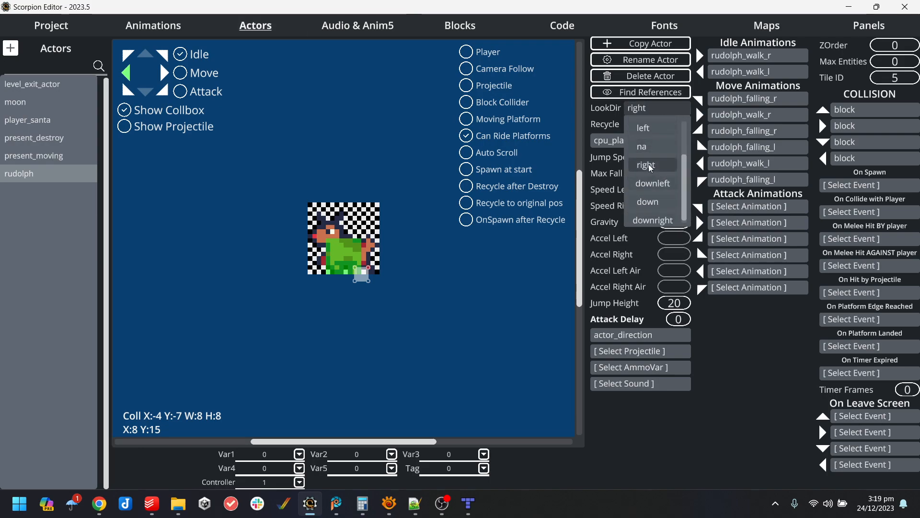
left_click(651, 166)
Edit level1 in Tiled, place the rudolph tile on the actors layer on the ground left of Santa, and save the map.
left_click(780, 25)
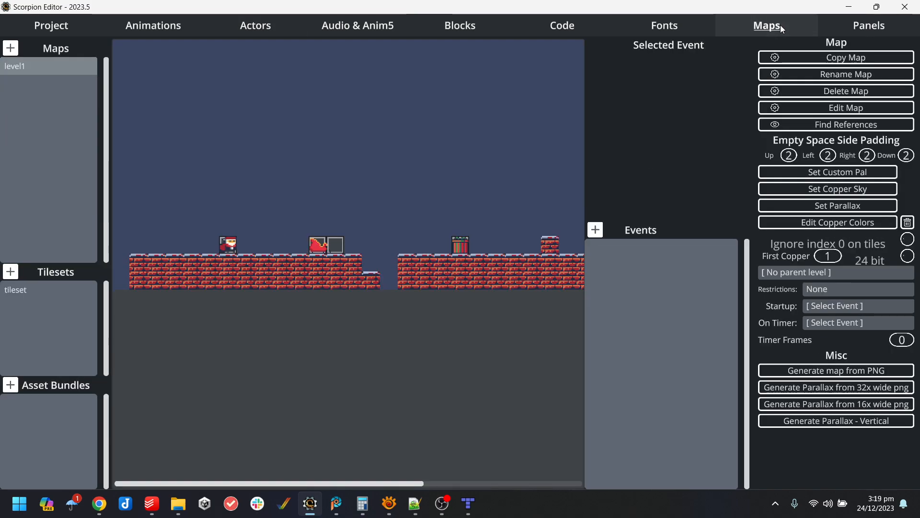
left_click(849, 109)
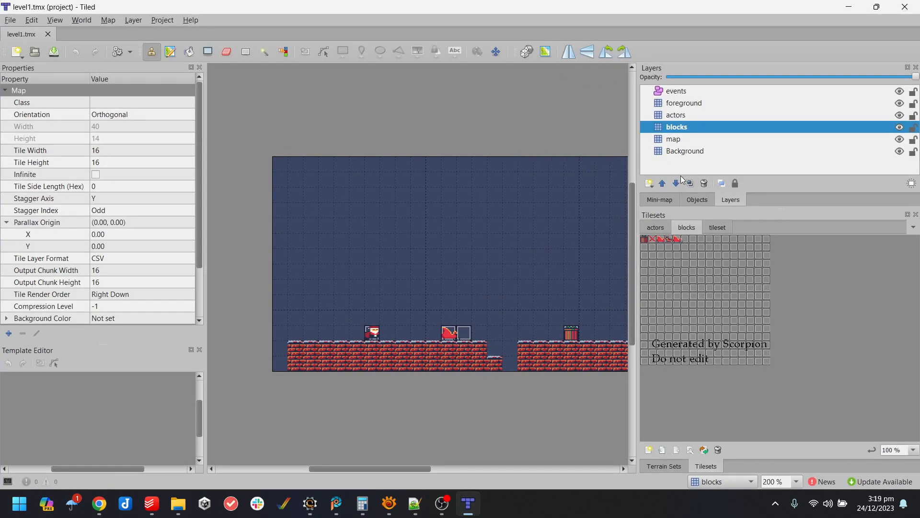
left_click(671, 239)
left_click(667, 231)
left_click(687, 239)
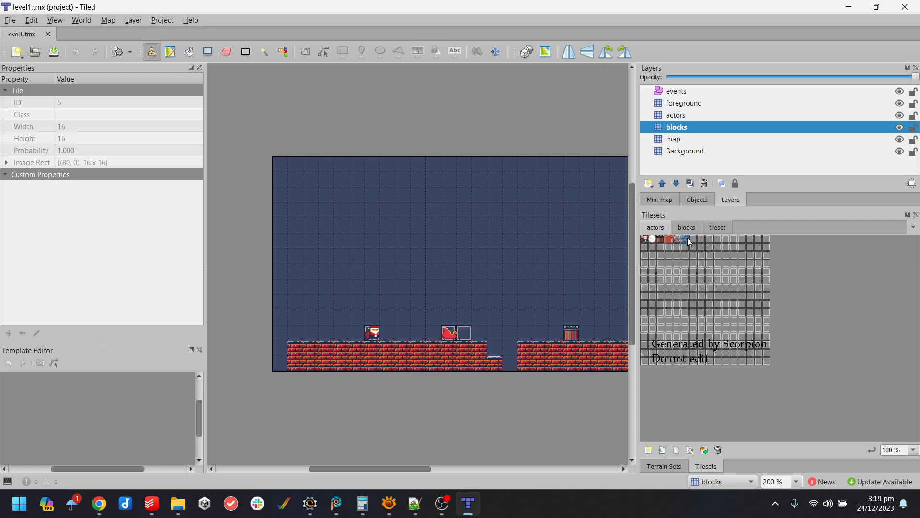
left_click(687, 116)
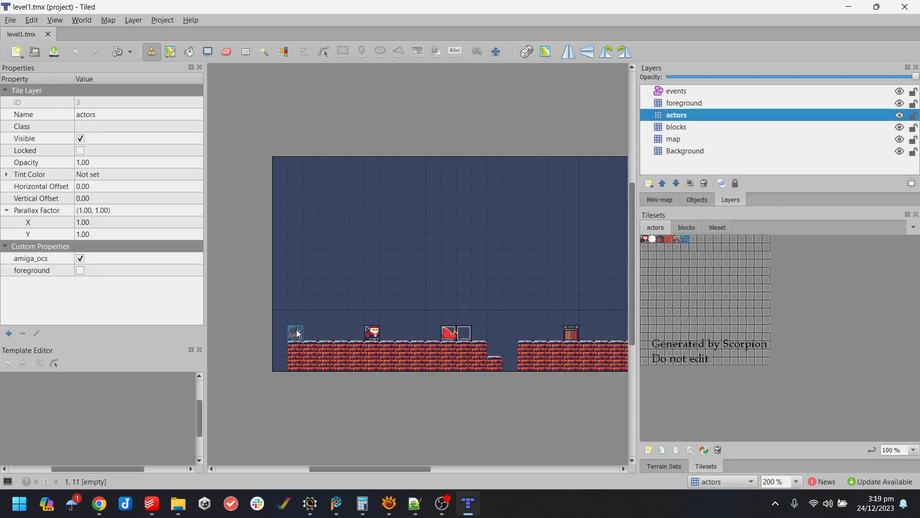
left_click(312, 336)
key("ctrl+s")
left_click(849, 6)
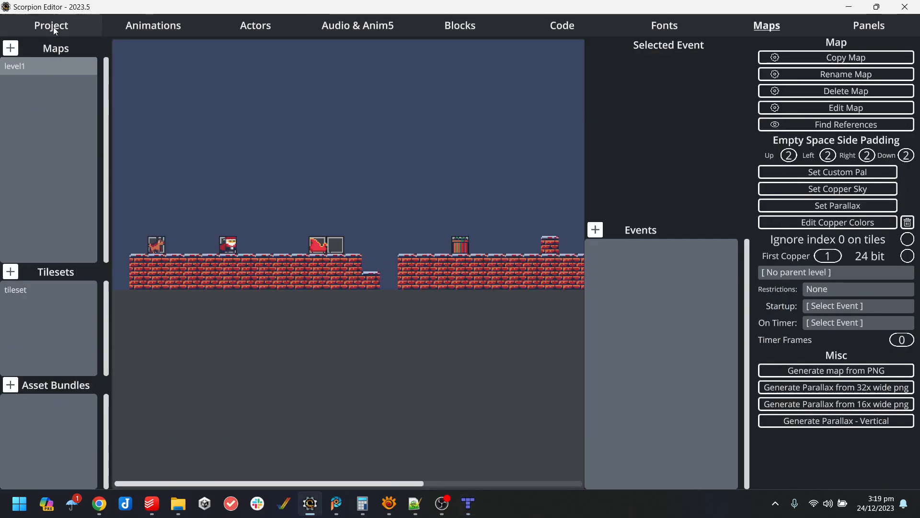
Set the rudolph actor's right and left collisions to bounce.
left_click(53, 26)
left_click(258, 27)
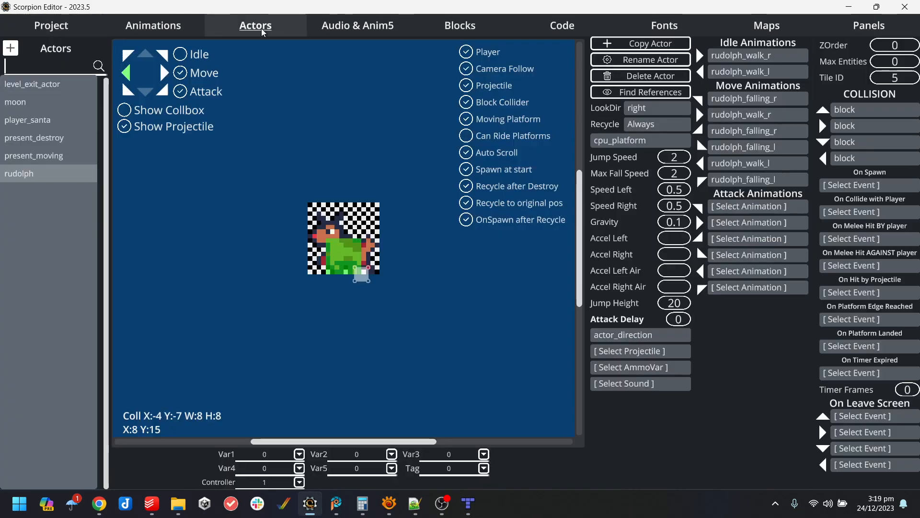
left_click(868, 126)
left_click(345, 98)
left_click(885, 156)
left_click(351, 102)
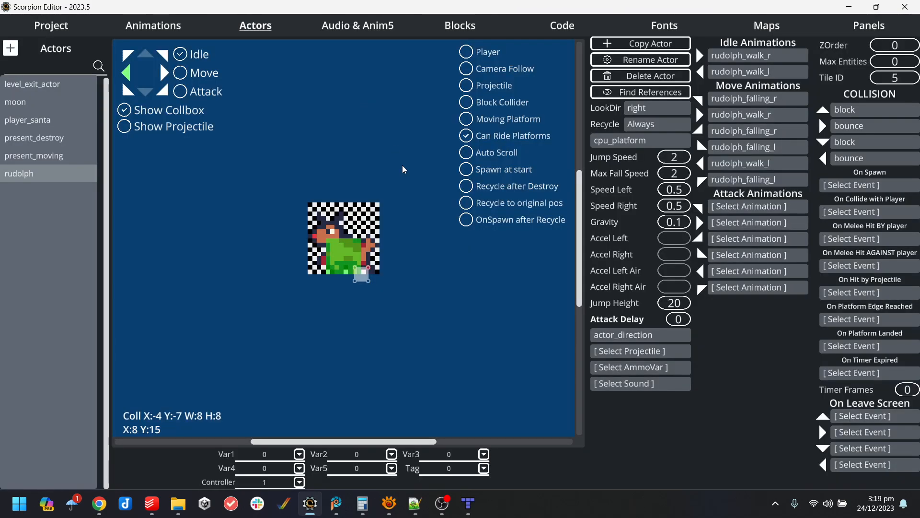
Build the project, run it in WinUAE and switch to the emulator.
left_click(36, 24)
left_click(105, 442)
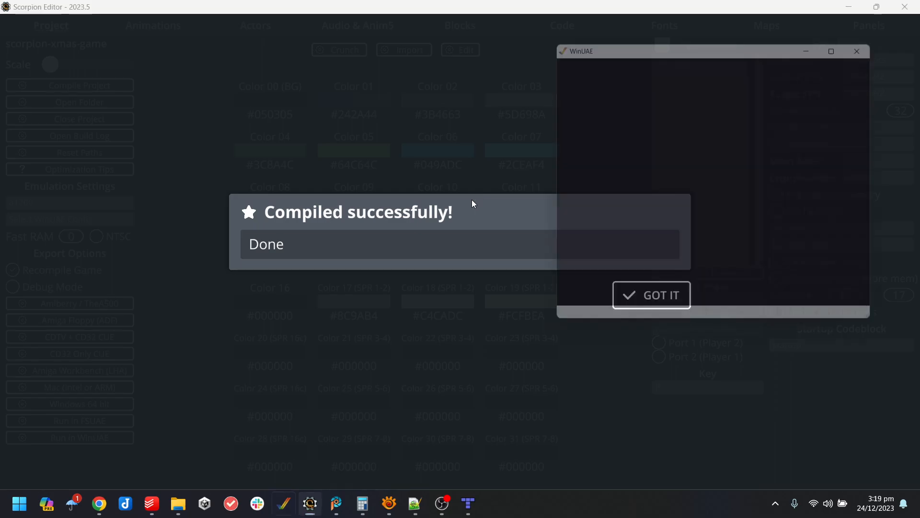
key("alt+Tab")
left_click(653, 287)
left_click(284, 504)
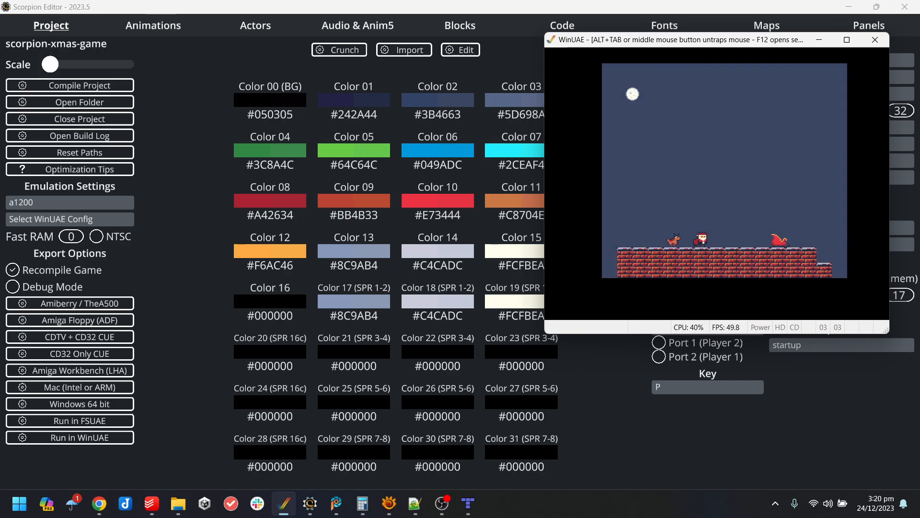
Walk Santa left and right in the running game to watch how Rudolph moves, and close the emulator.
key("Left")
key("Right")
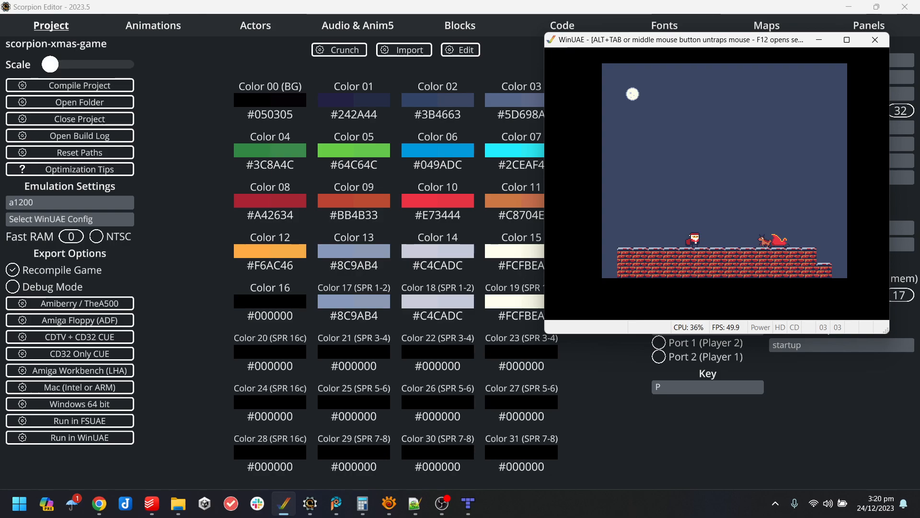
key("Right")
key("Left")
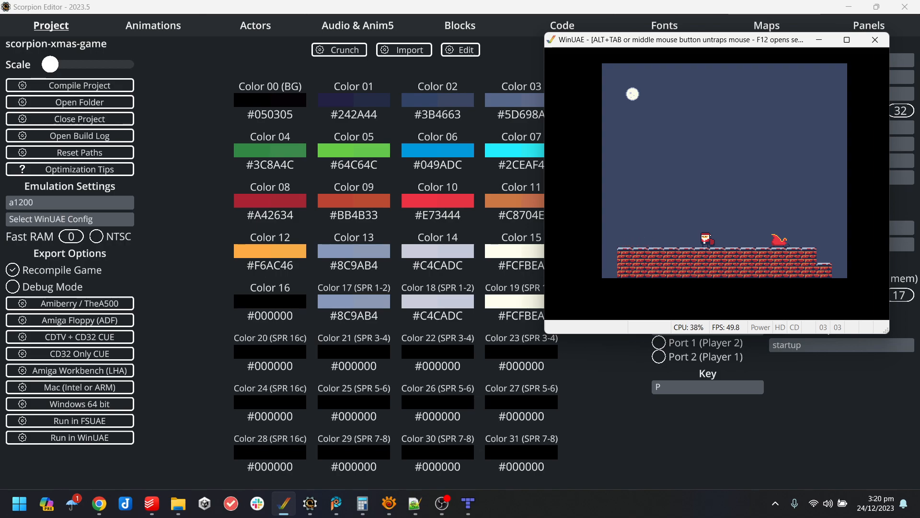
key("alt+F4")
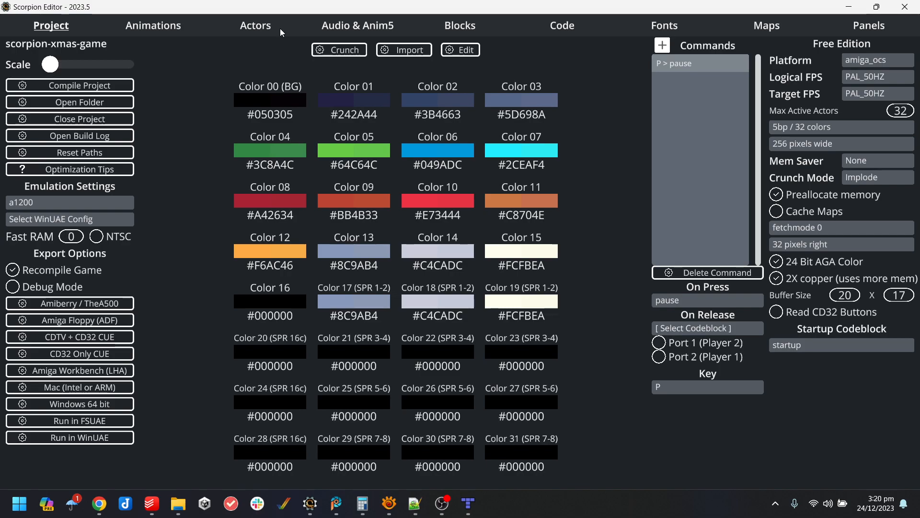
left_click(280, 28)
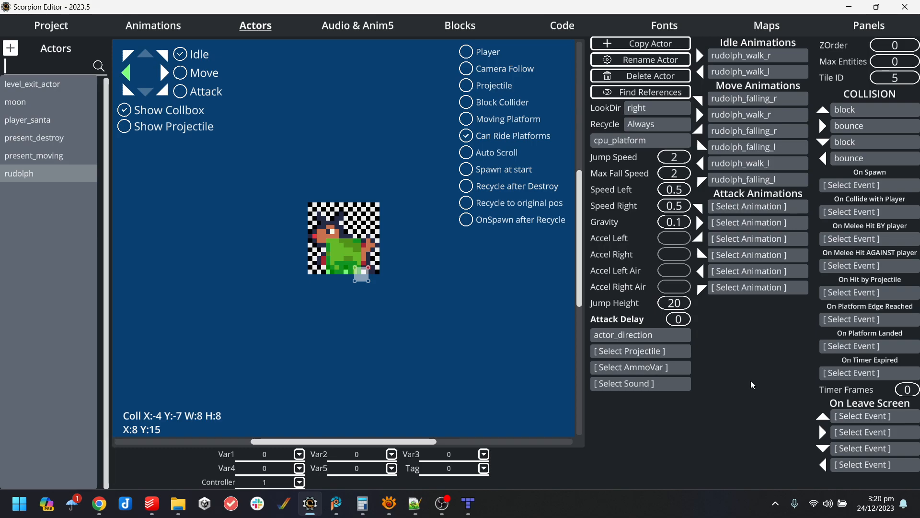
left_click(154, 26)
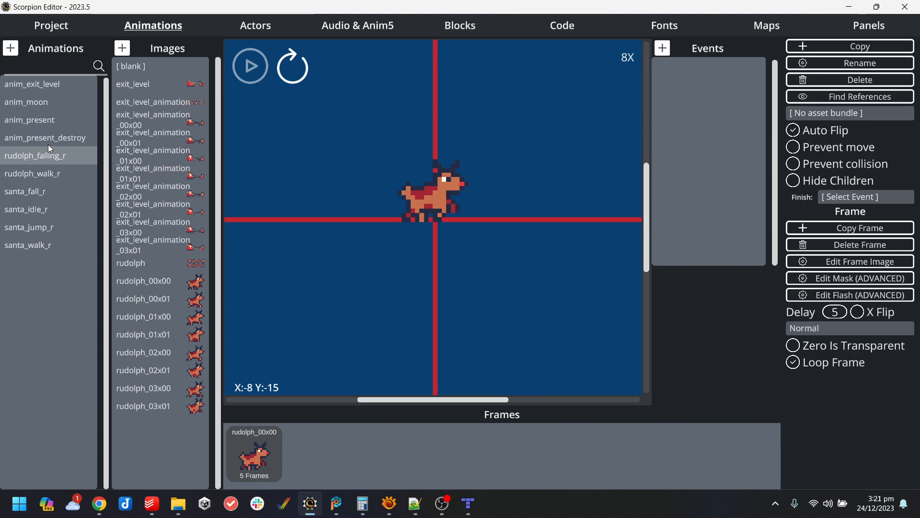
left_click(850, 46)
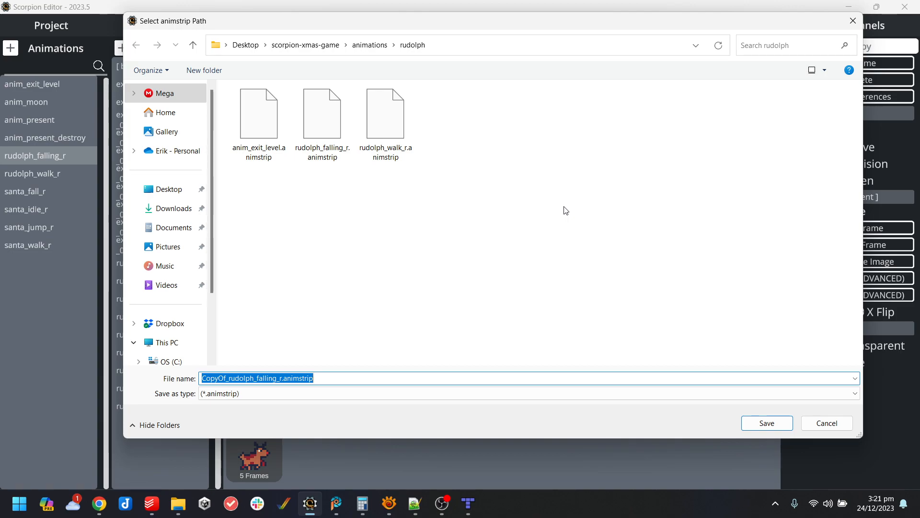
key("Escape")
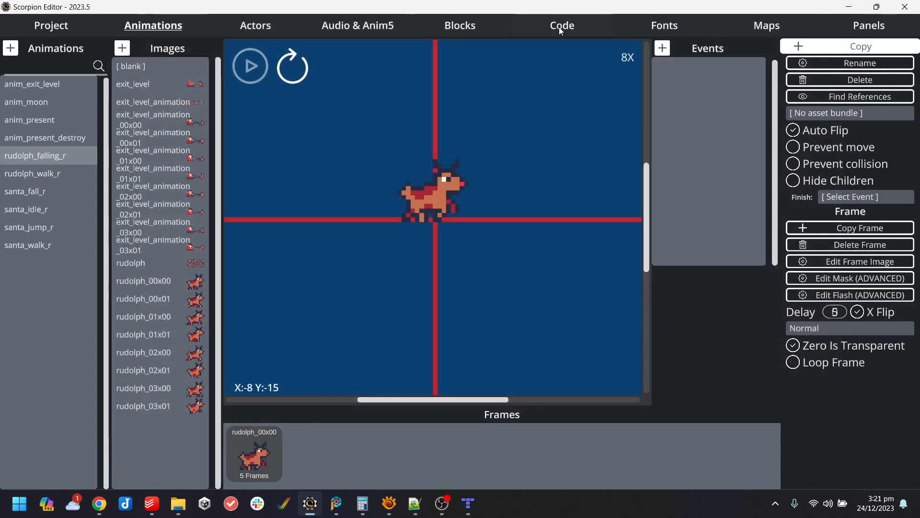
Create a new codeblock named fall_straight_down in the project's code folder.
left_click(560, 26)
left_click(11, 48)
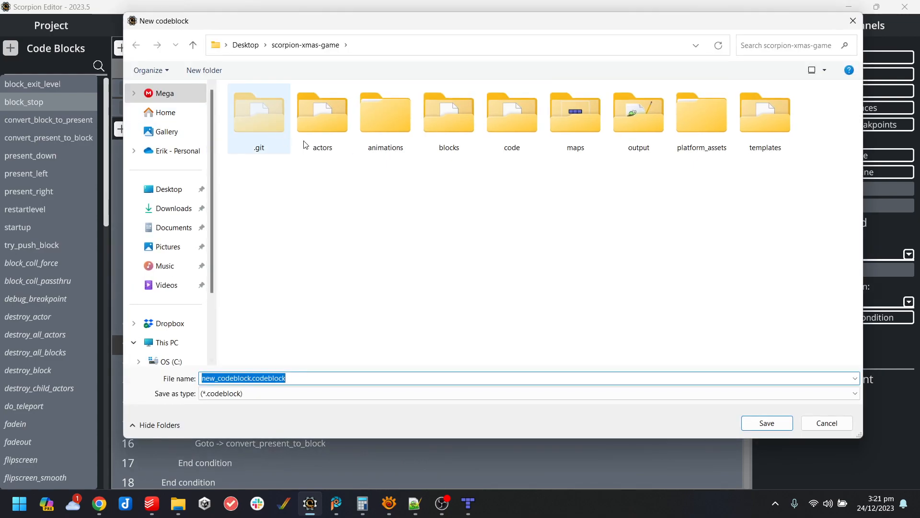
left_click(504, 114)
double_click(504, 114)
triple_click(360, 378)
type("fall_straight_down")
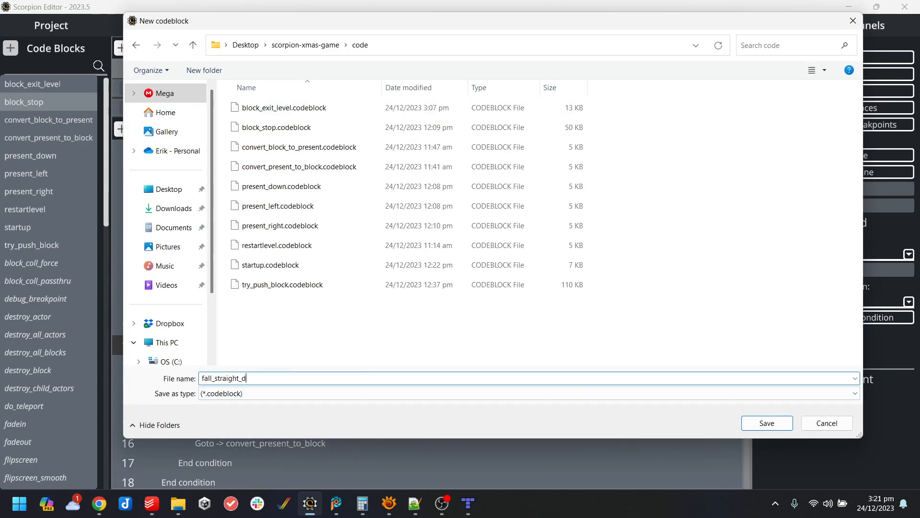
key("Return")
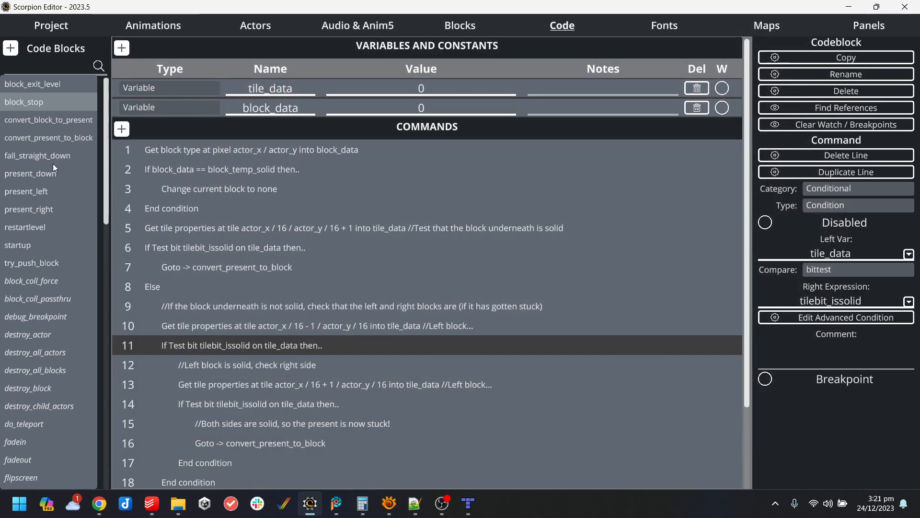
Add an Actor SetSpeed command to the fall_straight_down codeblock with XSpeed set to 0.
left_click(52, 157)
left_click(122, 70)
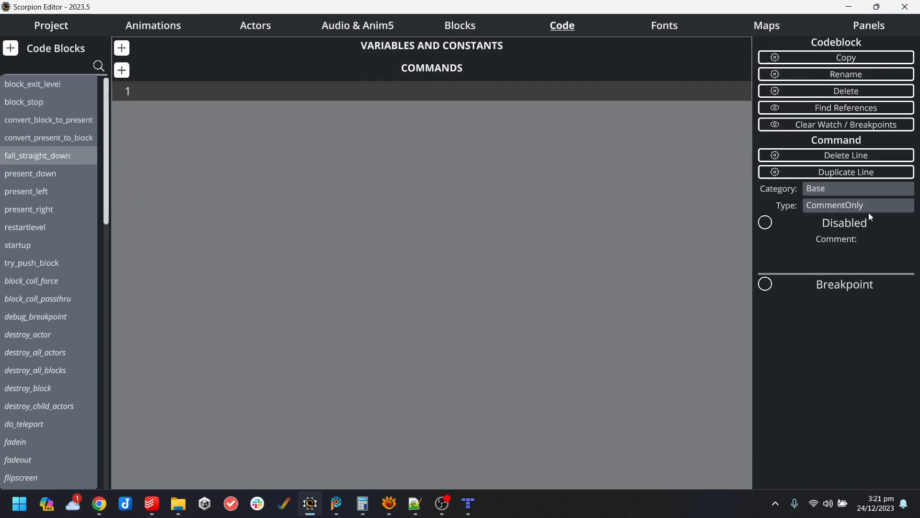
left_click(866, 192)
left_click(339, 67)
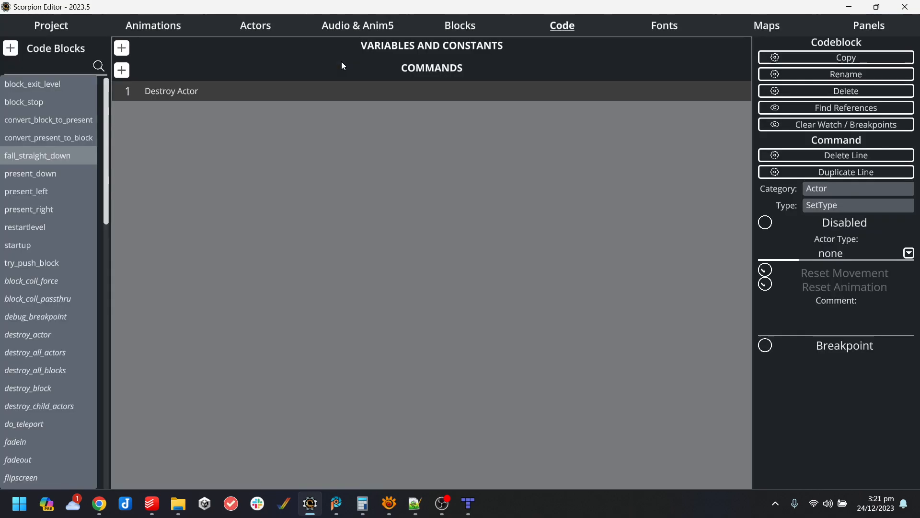
left_click(893, 206)
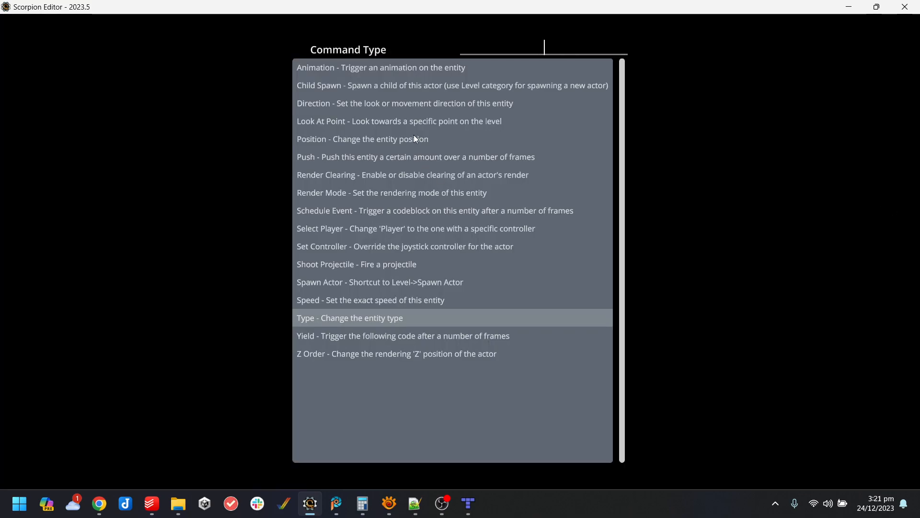
left_click(382, 299)
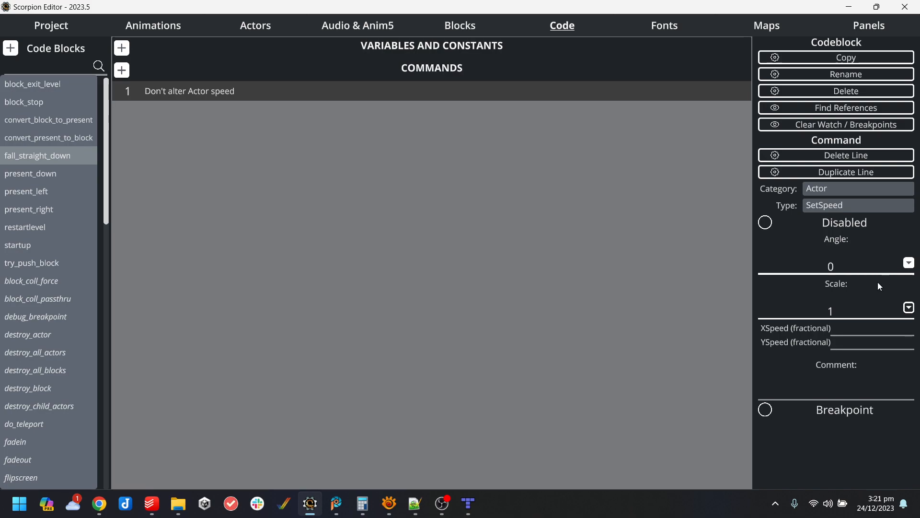
type("0")
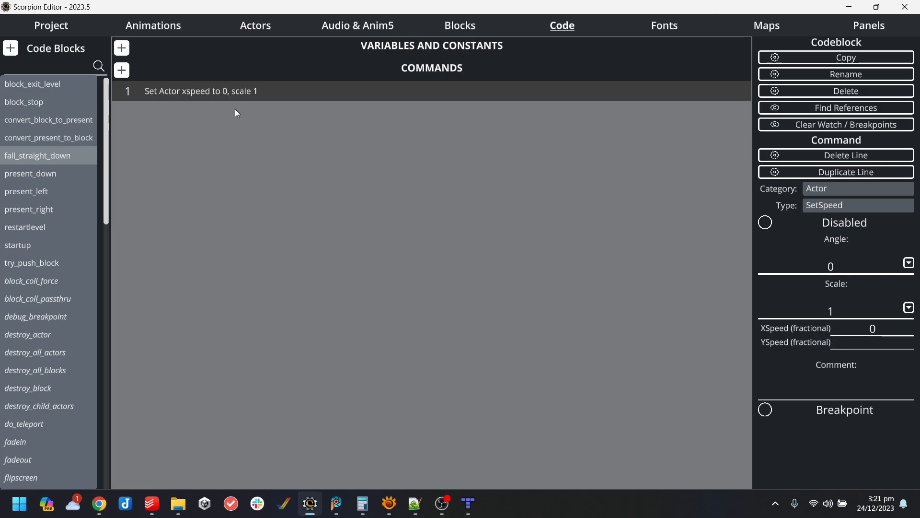
Add a Trigger event to the rudolph_falling_r animation frame that calls the fall_straight_down codeblock.
left_click(154, 25)
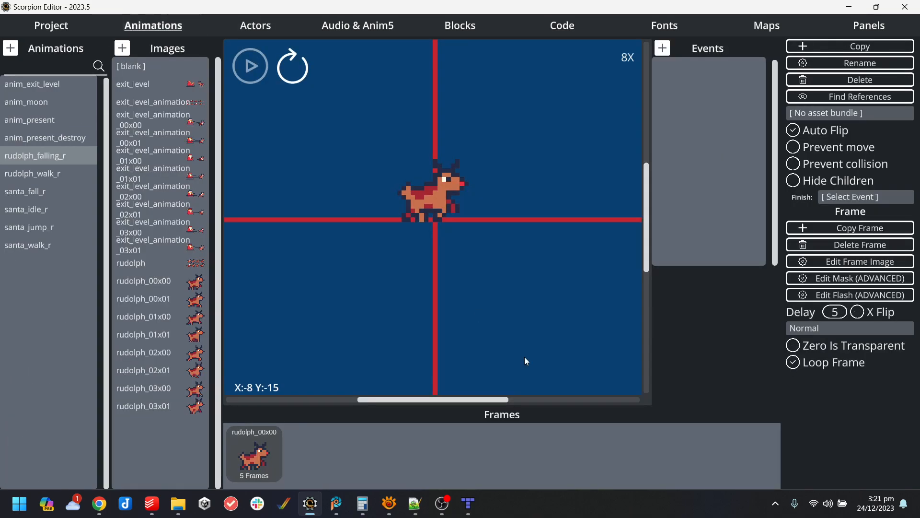
left_click(663, 48)
left_click(682, 68)
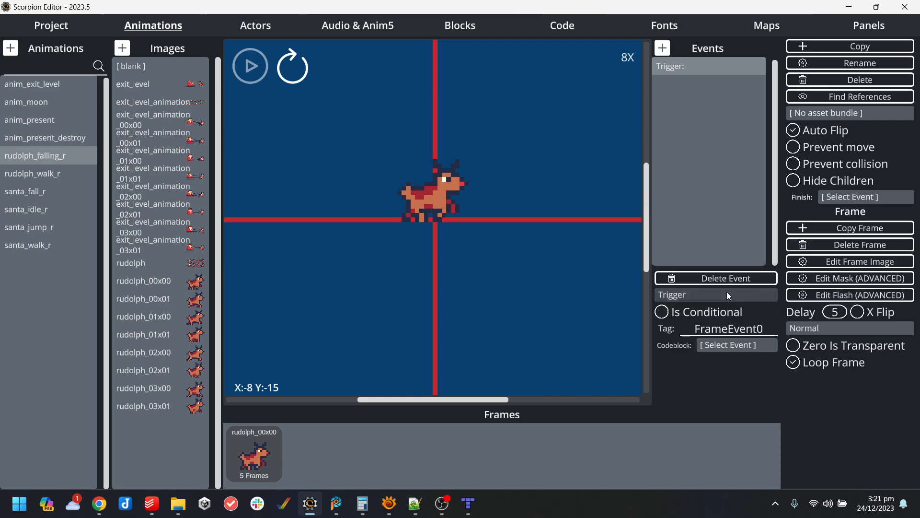
left_click(735, 344)
type("set")
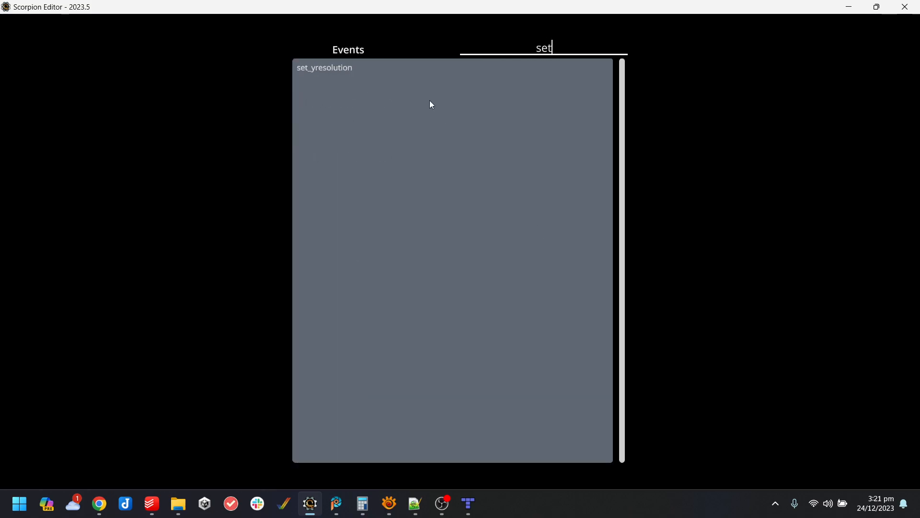
key("BackSpace")
key("BackSpace")
key("BackSpace")
type("s")
key("BackSpace")
type("fall")
left_click(349, 70)
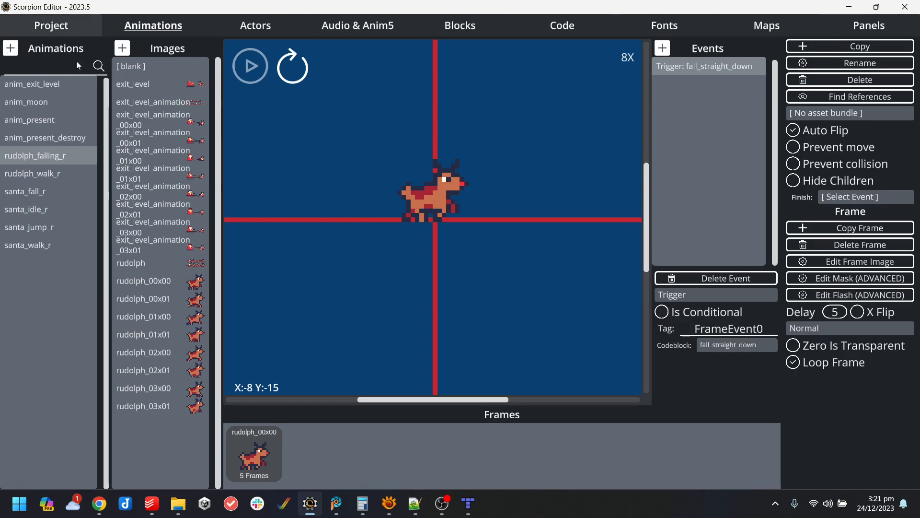
Build and run the project in WinUAE to watch Rudolph fall off the ledge, and close the emulator.
left_click(72, 30)
left_click(120, 439)
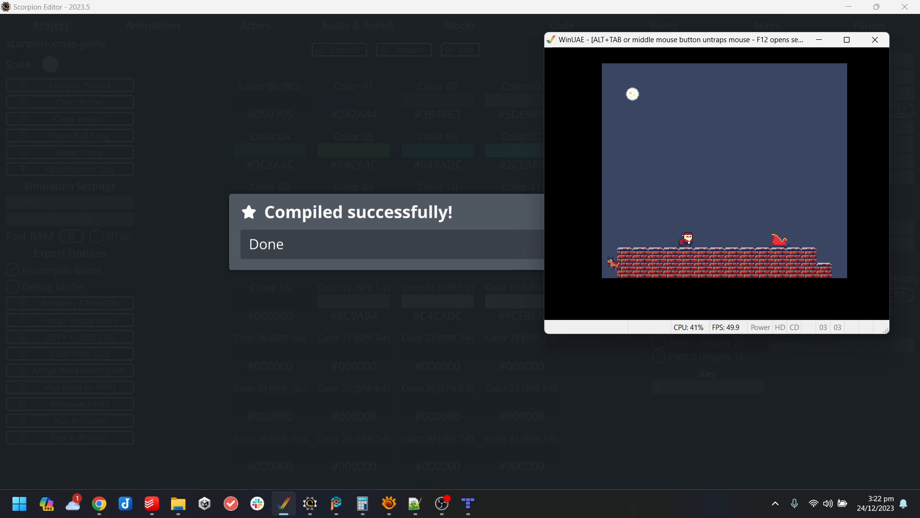
key("alt+F4")
left_click(630, 300)
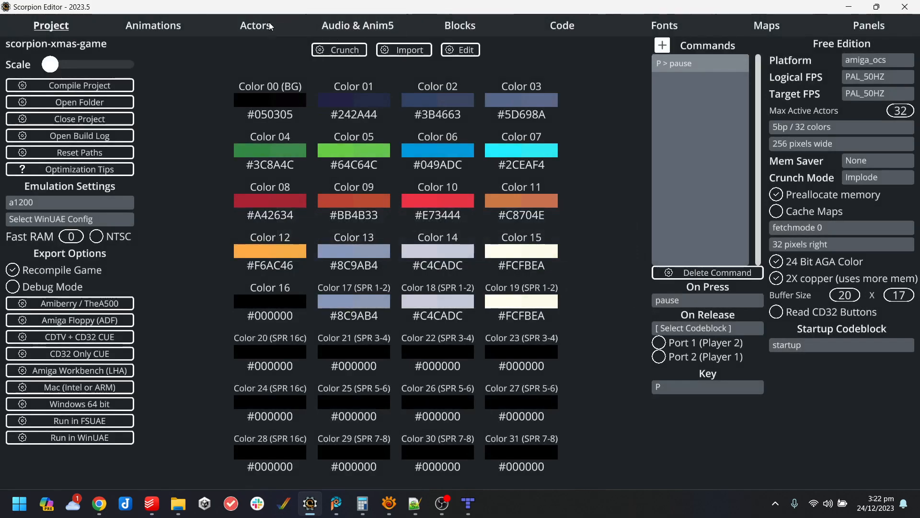
Widen the rudolph actor's collision box to X -8, Y -7, width 16 and height 8.
left_click(259, 25)
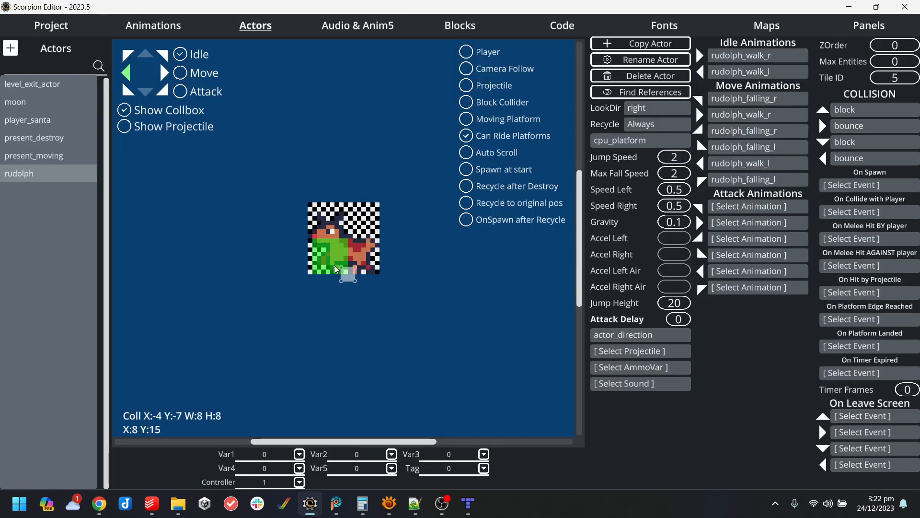
left_click_drag(343, 268, 379, 269)
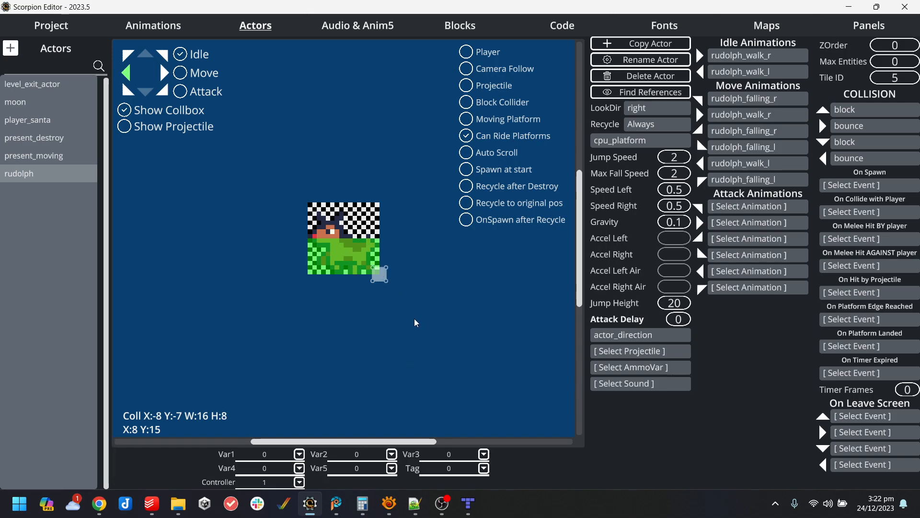
left_click(531, 19)
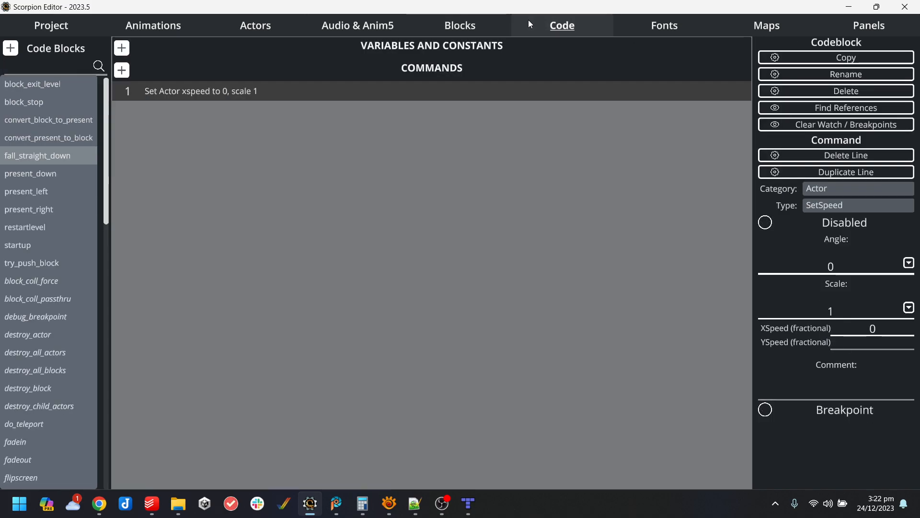
Edit level1 in Tiled, erase three top-row brick tiles between Santa and the sleigh on the map layer, and save the map.
left_click(770, 26)
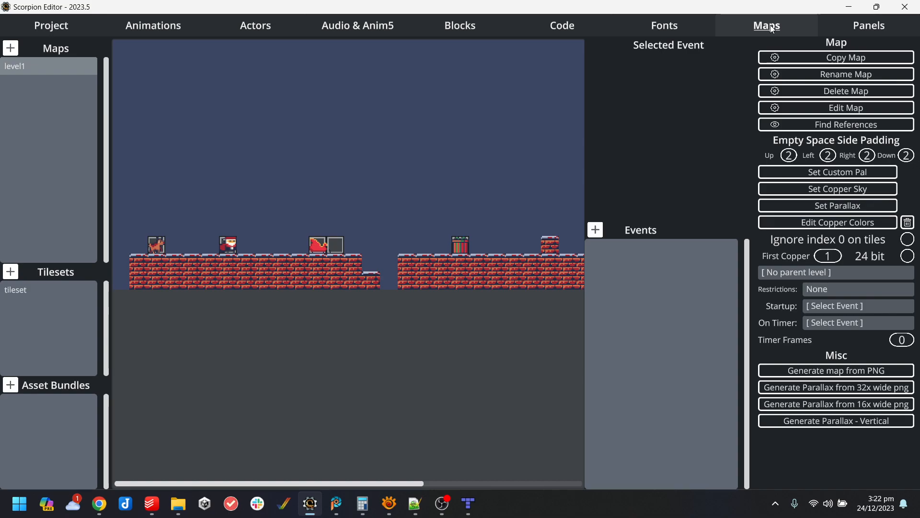
left_click(846, 108)
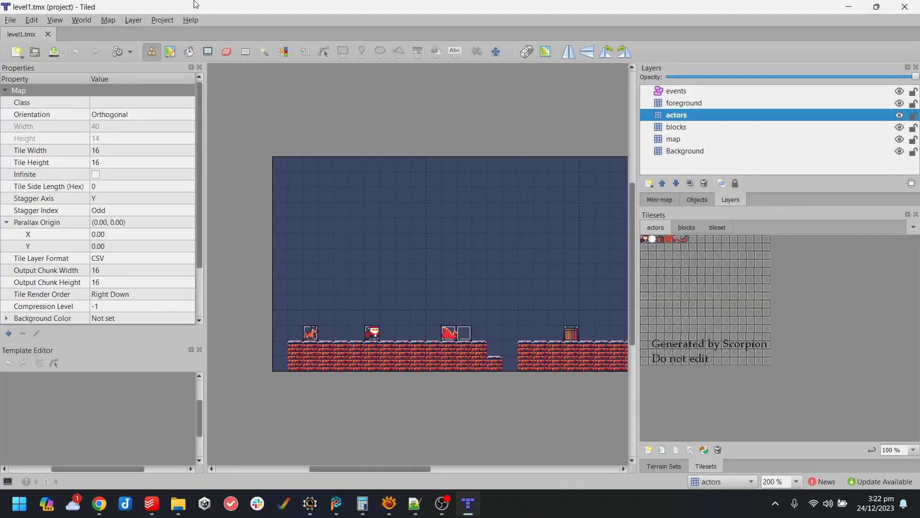
left_click(226, 54)
left_click(413, 346)
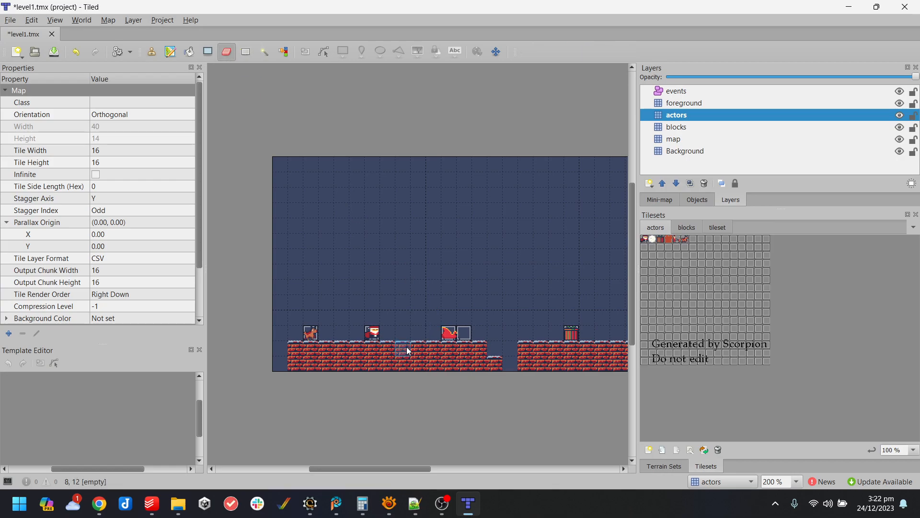
left_click(714, 139)
left_click(432, 348)
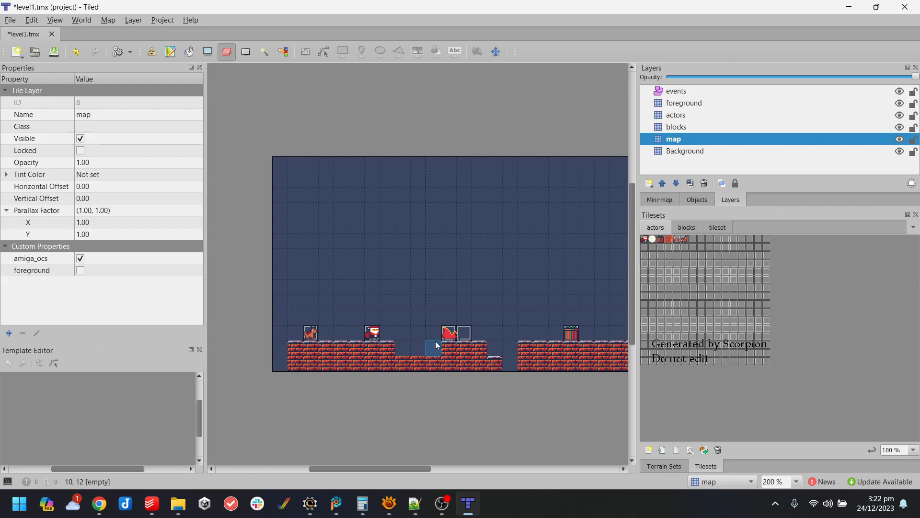
key("ctrl+s")
left_click(470, 509)
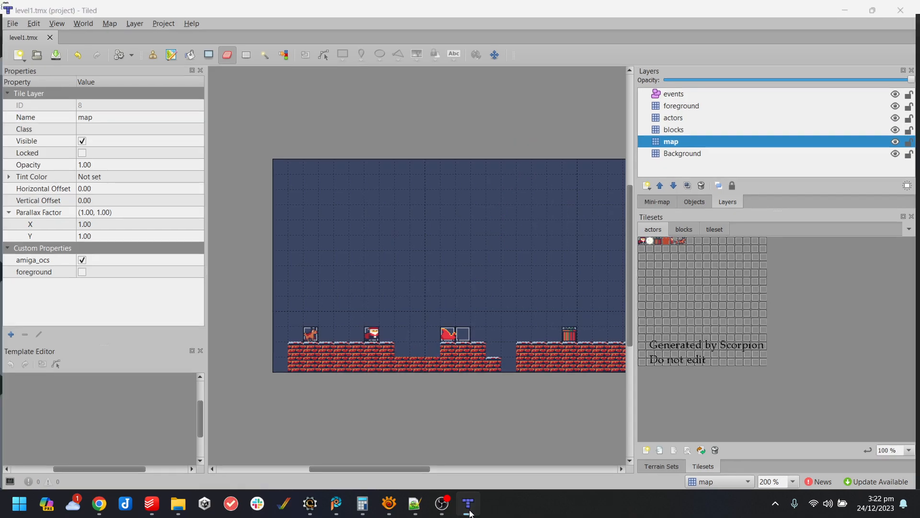
Rebuild and run the game in WinUAE to watch Rudolph drop into the new pit, and close the emulator.
left_click(59, 19)
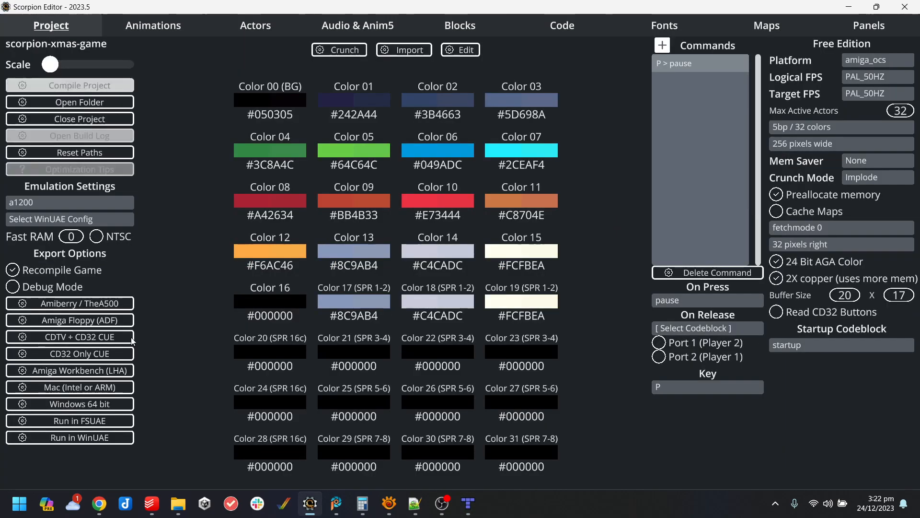
left_click(119, 438)
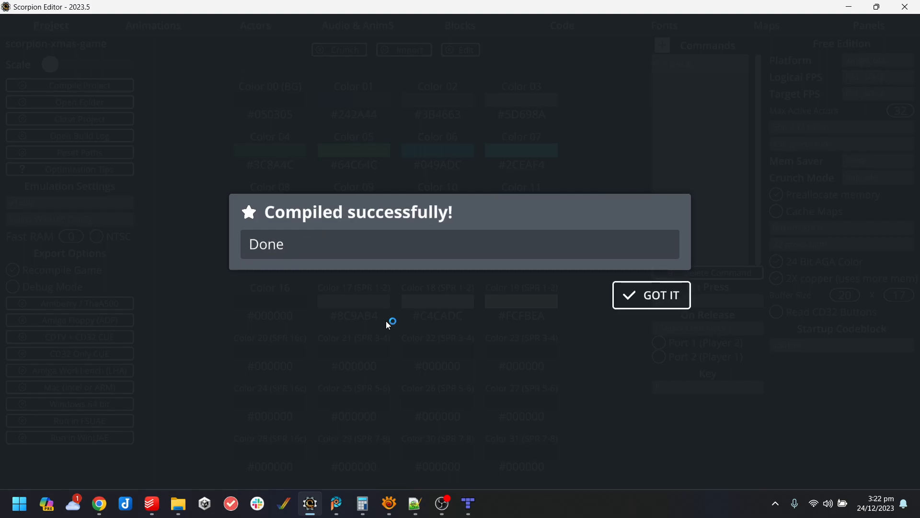
key("alt+Tab")
left_click(634, 294)
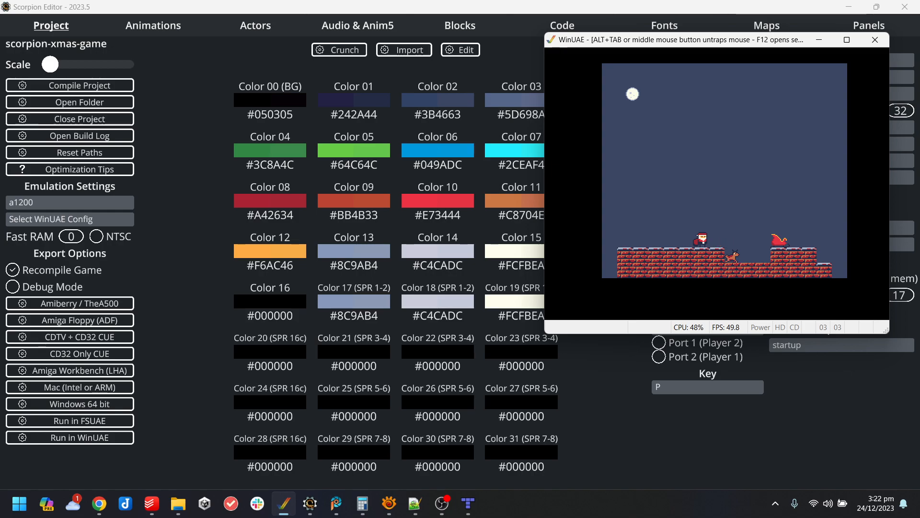
key("alt+F4")
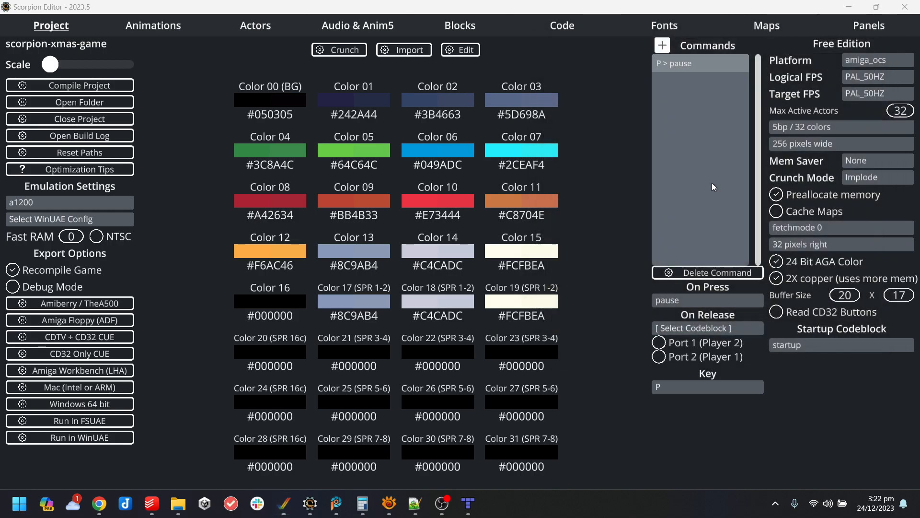
Create a new codeblock named resume_movement in the project's code folder.
left_click(593, 31)
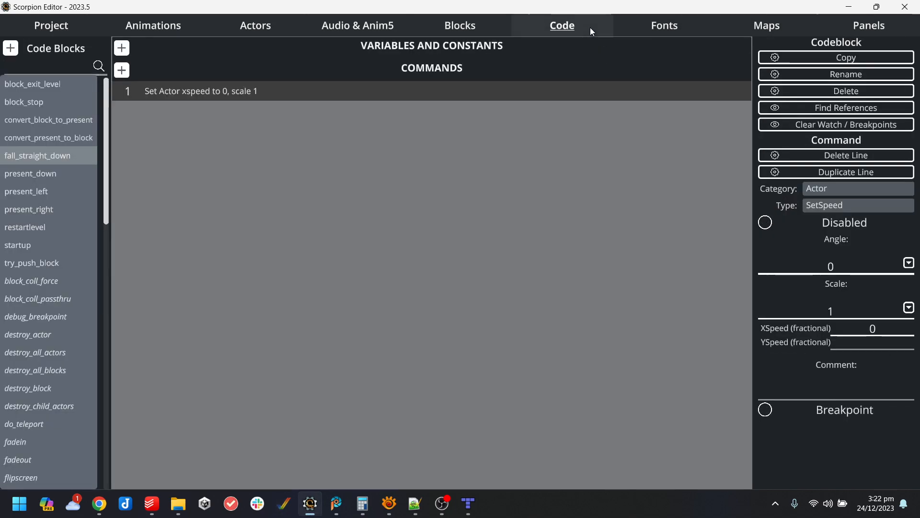
left_click(11, 47)
double_click(504, 111)
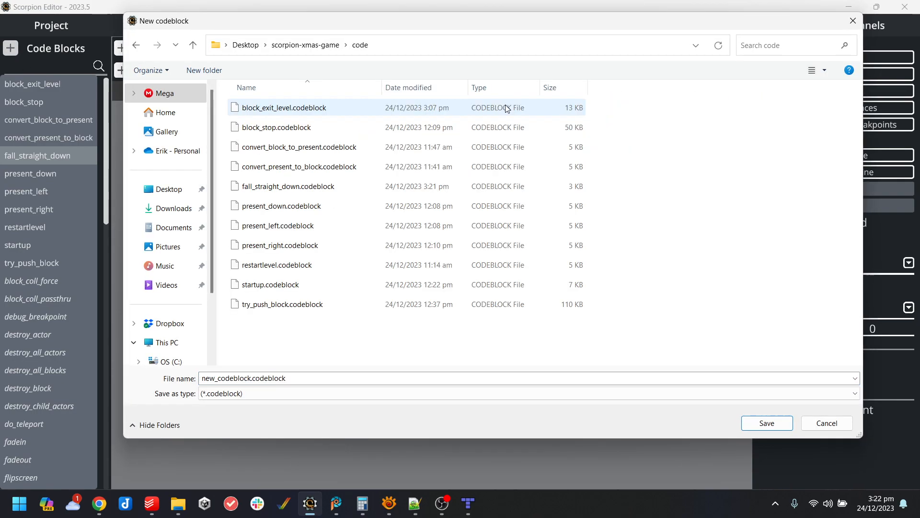
type("re")
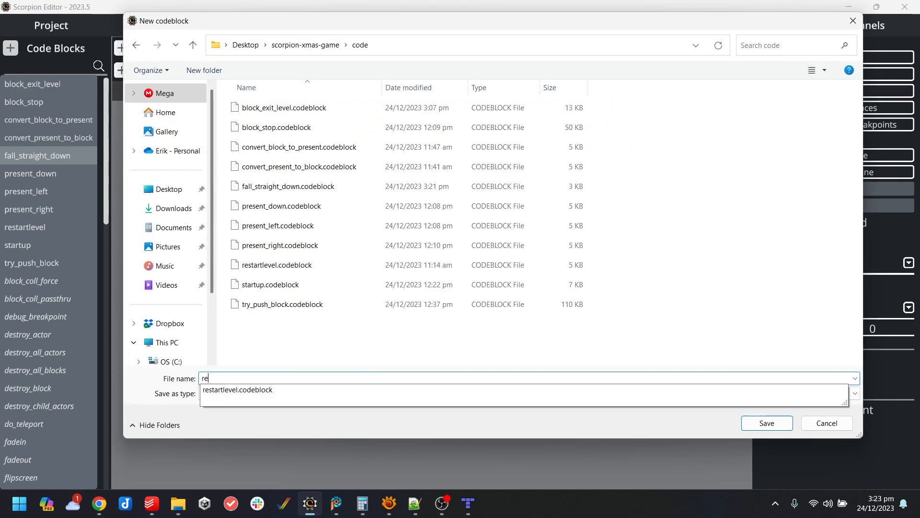
type("suresume")
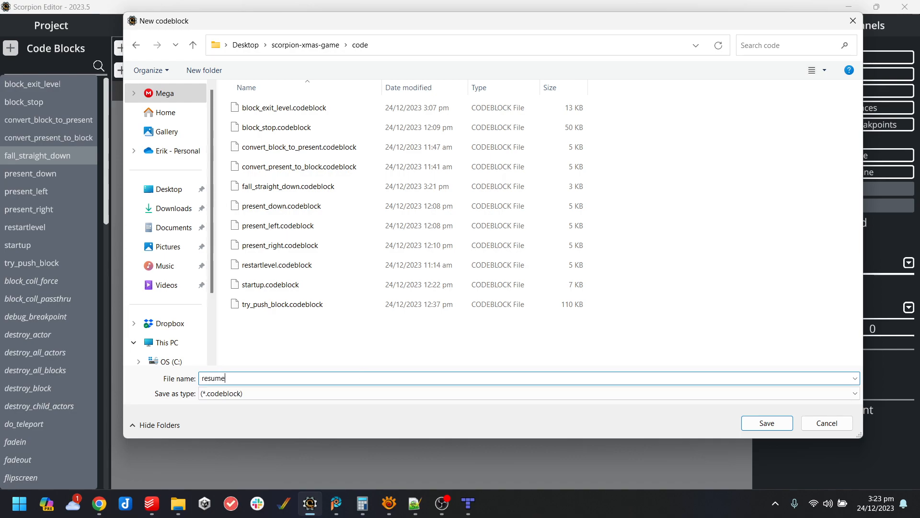
type("_movemen")
key("Return")
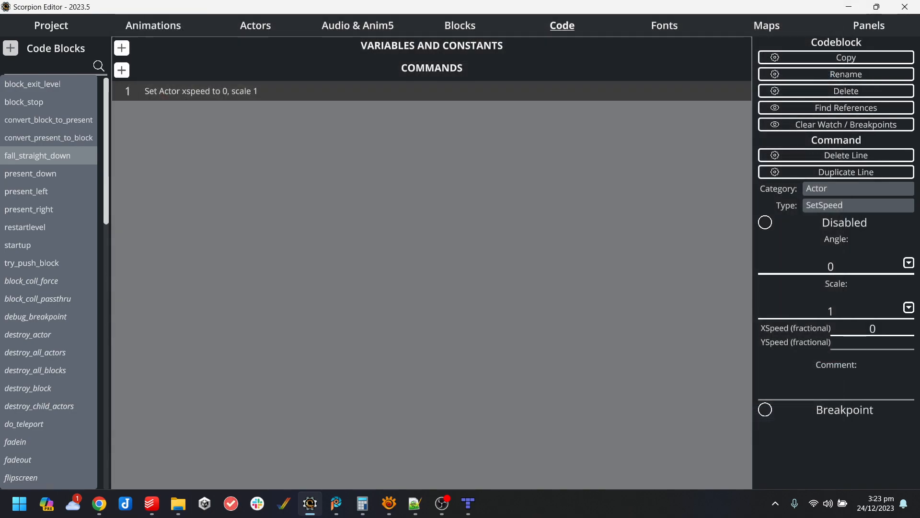
Add an Actor Direction command to the resume_movement codeblock, set to Resume Moving In Current Direction.
left_click(68, 251)
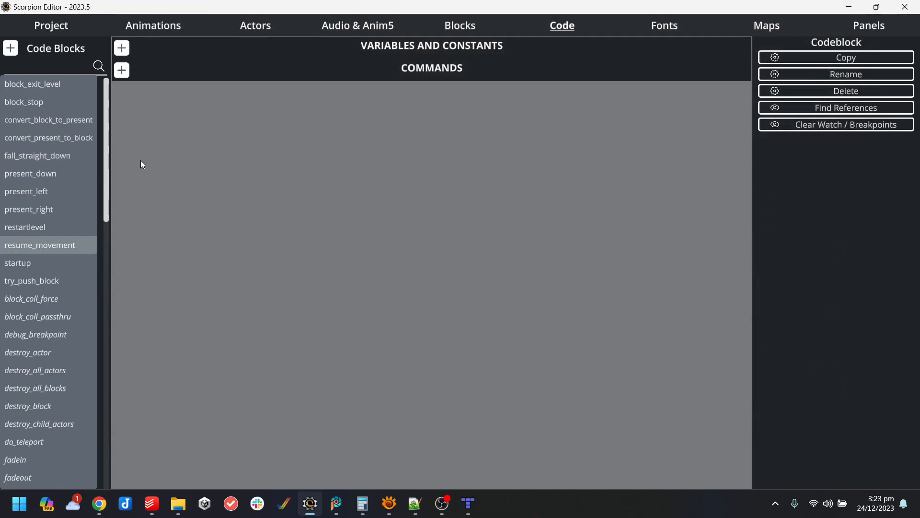
left_click(123, 69)
left_click(857, 195)
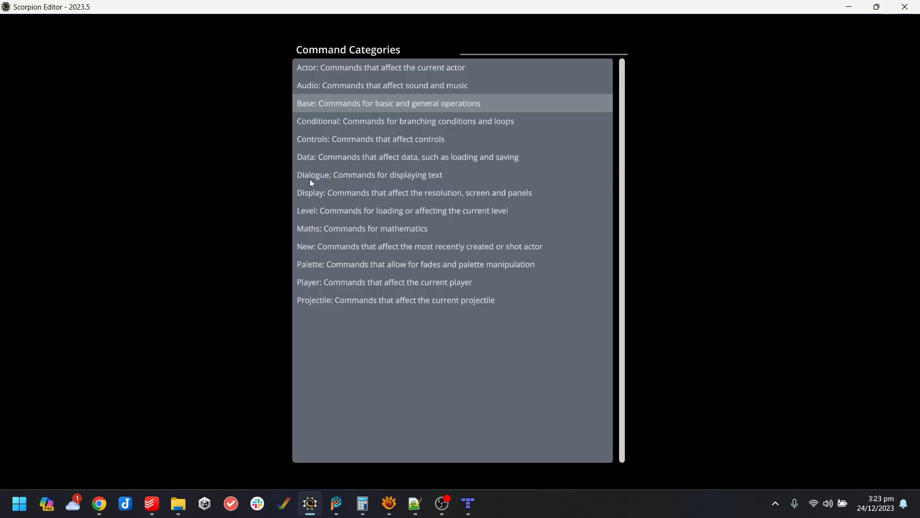
left_click(335, 67)
left_click(866, 205)
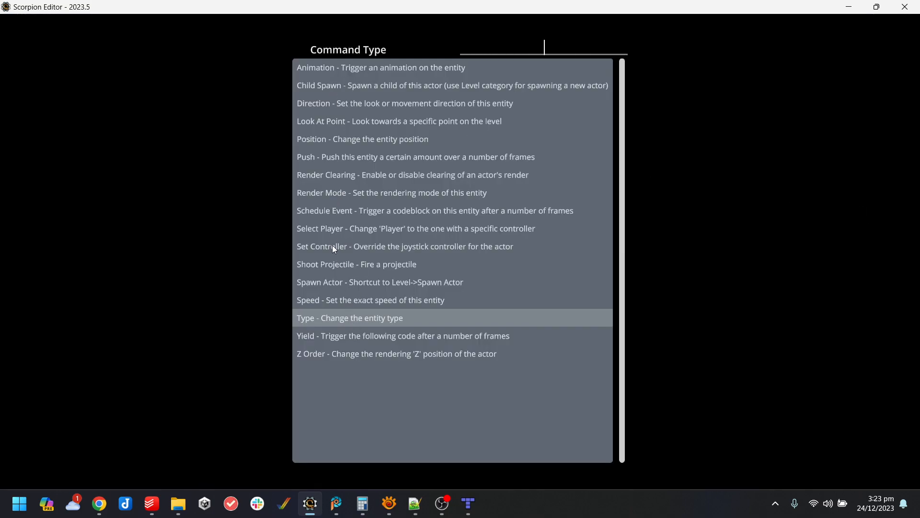
left_click(329, 106)
left_click(885, 206)
left_click(886, 208)
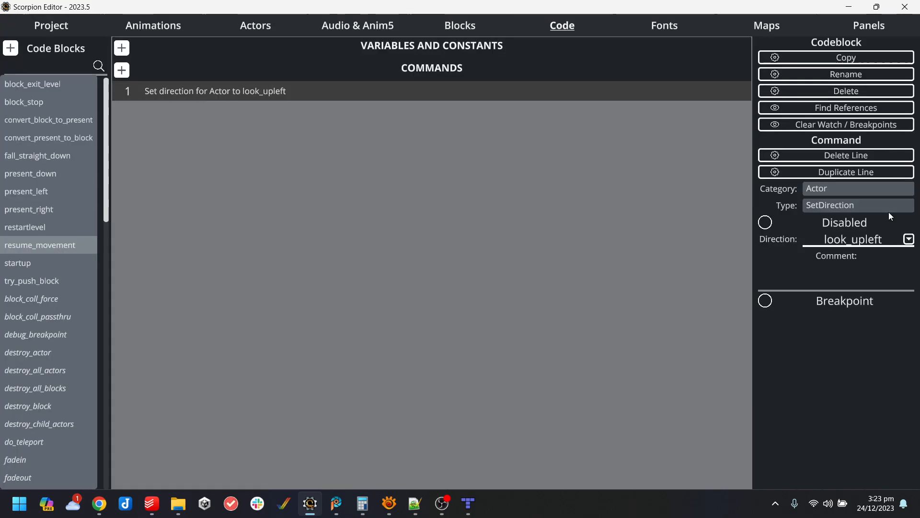
left_click(909, 239)
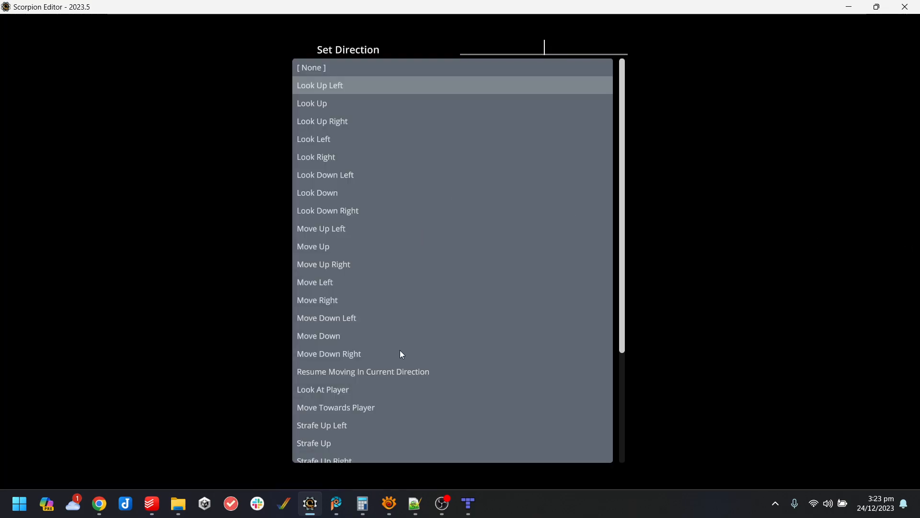
left_click(403, 371)
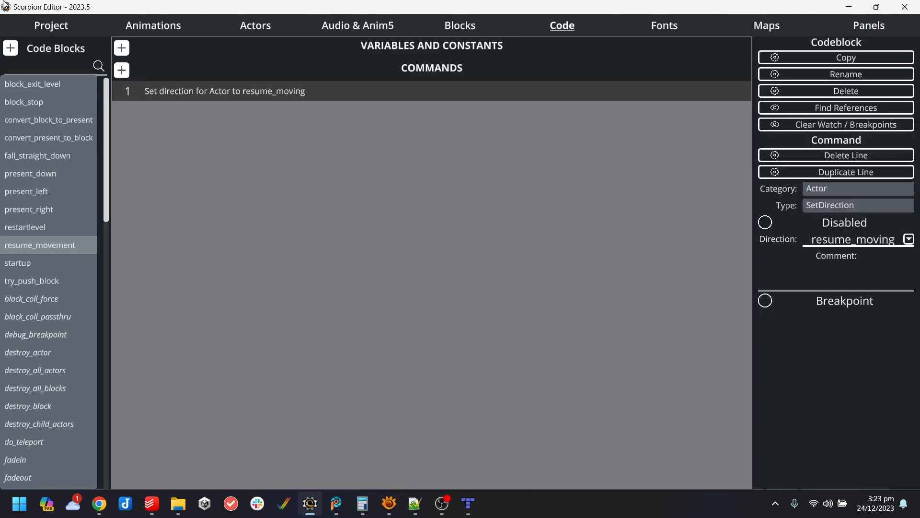
Assign resume_movement to the rudolph actor's On Platform Landed event.
left_click(257, 30)
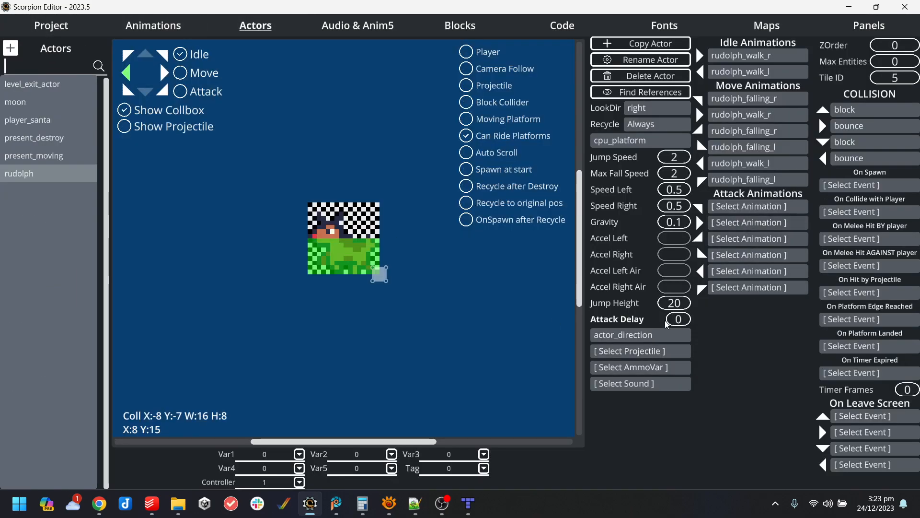
left_click(884, 347)
type("res")
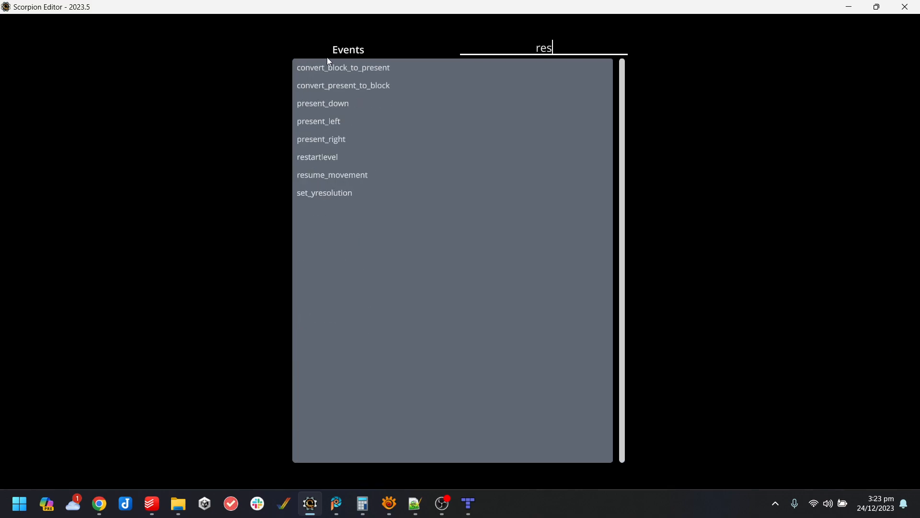
left_click(362, 175)
Rebuild and run the game in WinUAE, check Rudolph's walking in the pit while moving Santa, and close the emulator.
left_click(48, 26)
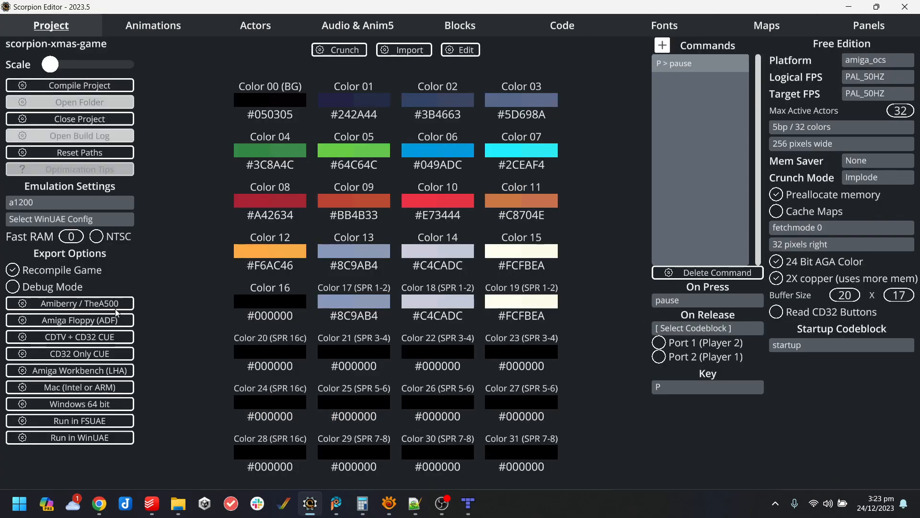
left_click(52, 437)
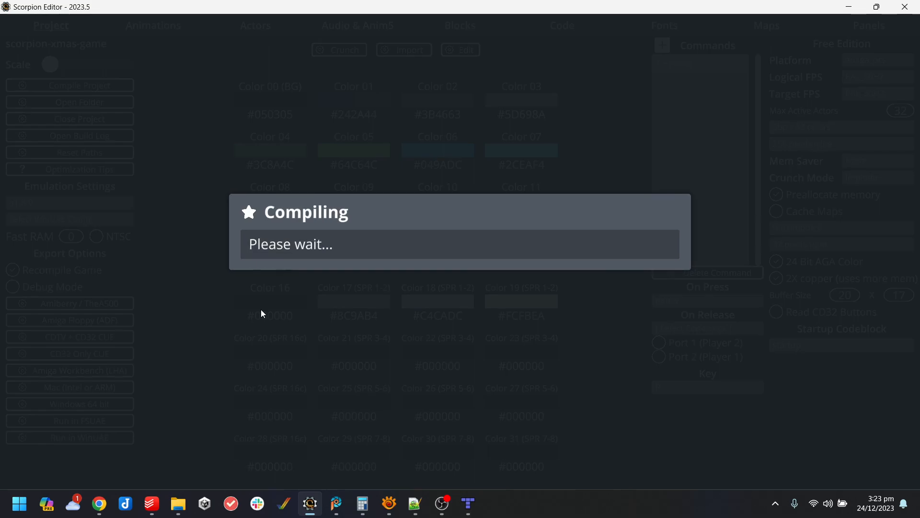
key("alt+Tab")
left_click(655, 287)
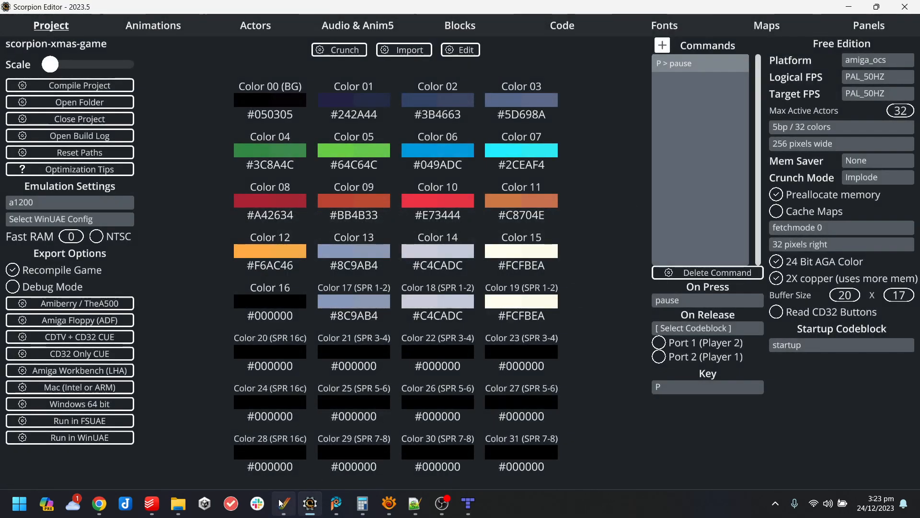
left_click(283, 503)
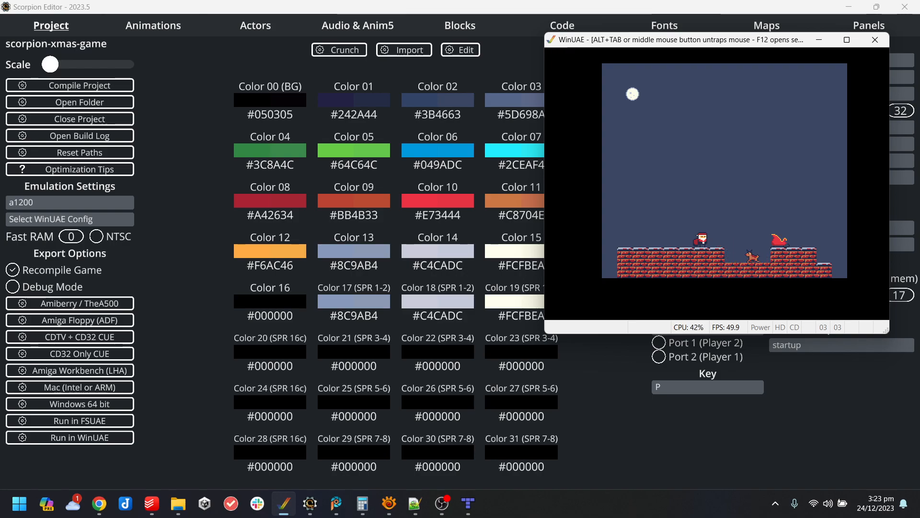
key("Right")
key("Up")
key("Left")
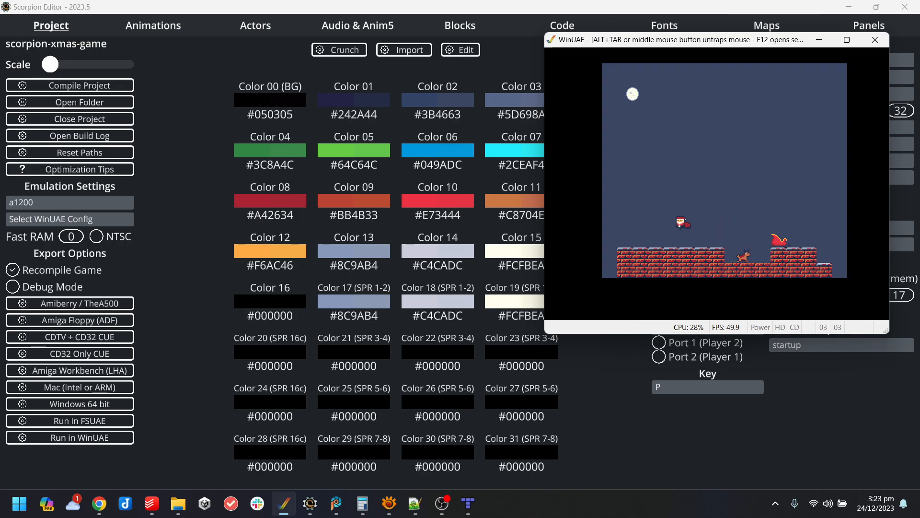
key("alt+F4")
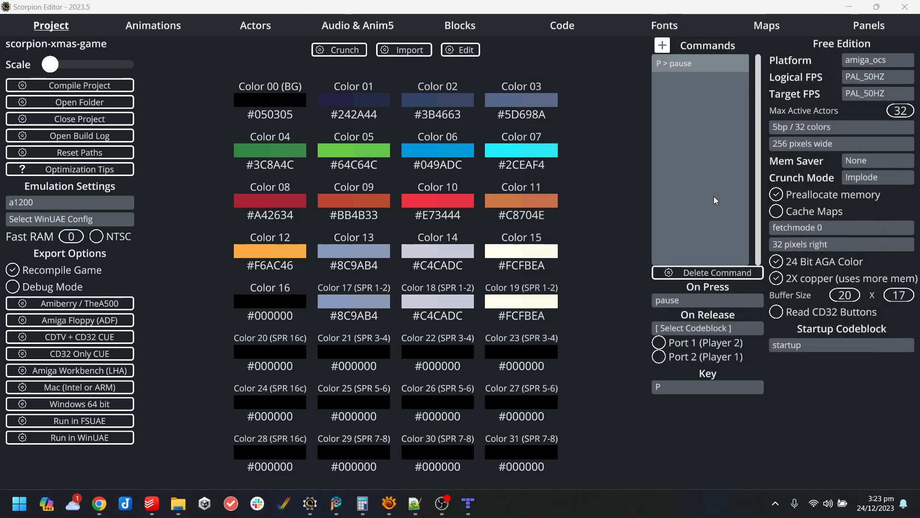
Switch to level1 in Tiled and fill the pit between Santa and the sleigh with snow-topped brick tiles on the map layer.
left_click(468, 503)
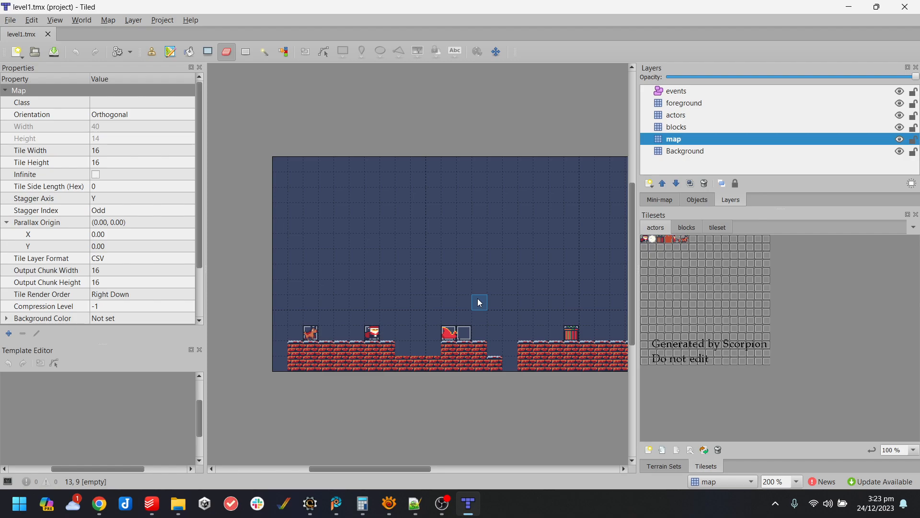
left_click(681, 229)
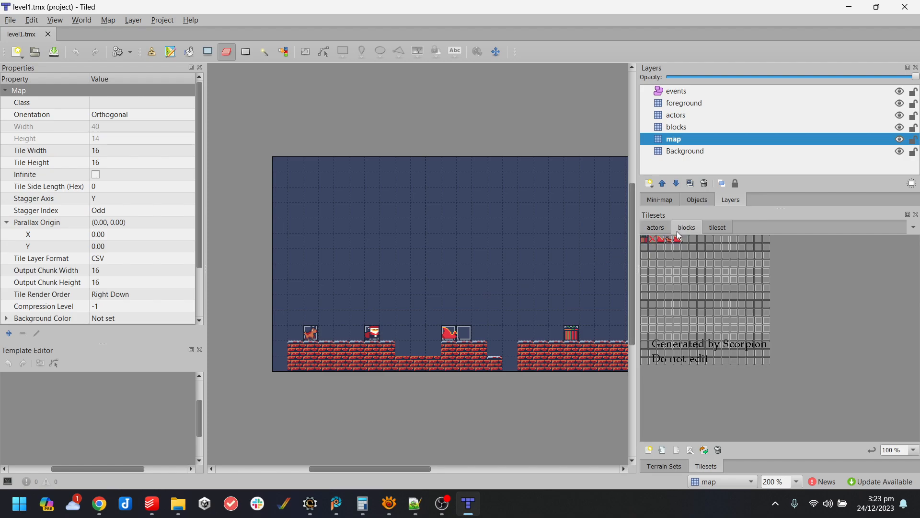
left_click(714, 230)
left_click(738, 243)
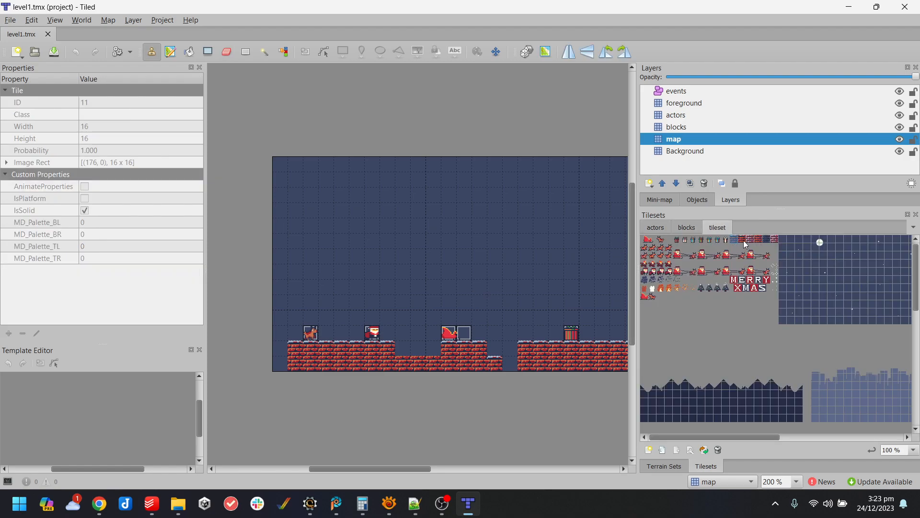
left_click(736, 244)
left_click(737, 240)
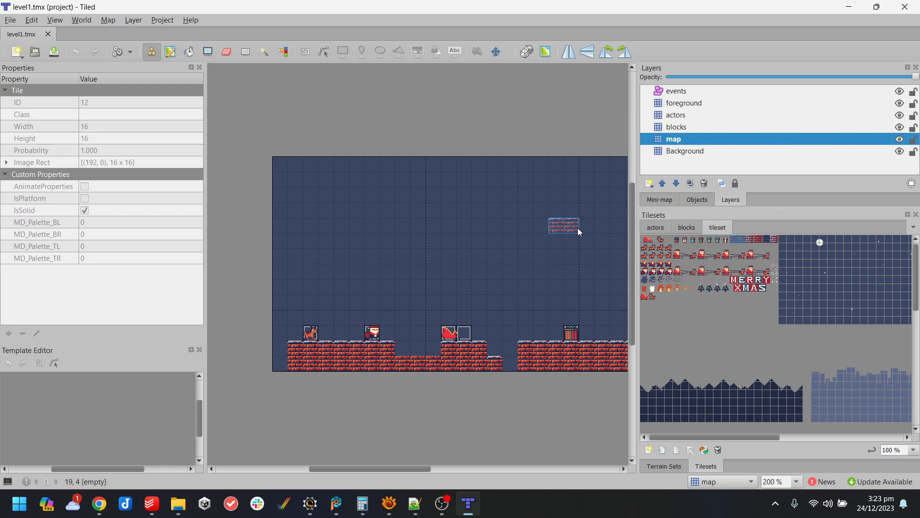
left_click(305, 351)
left_click(347, 352)
left_click(372, 352)
left_click(399, 350)
left_click(432, 348)
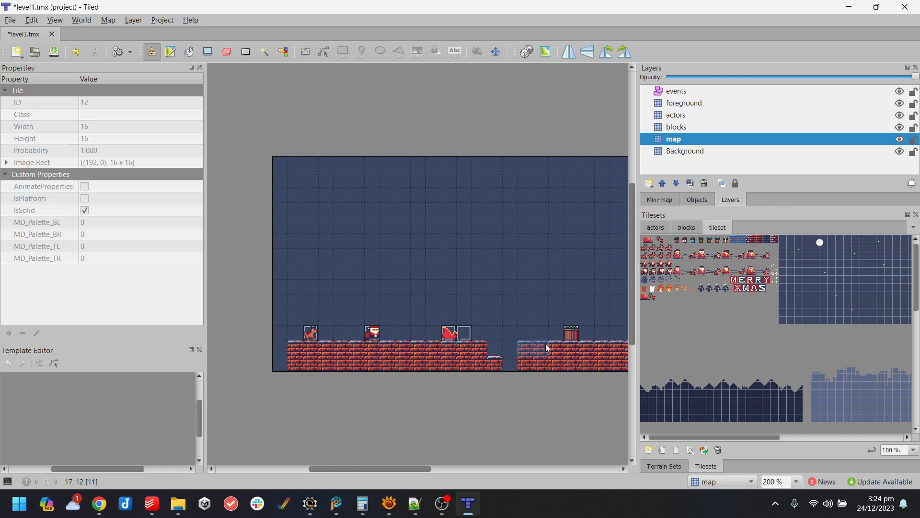
Repaint the ground's top row across level1 with the snow-topped brick tiles in random mode, and save the map.
mouse_move(399, 469)
left_mouse_down()
mouse_move(466, 471)
mouse_move(385, 473)
left_mouse_up()
left_click(728, 240)
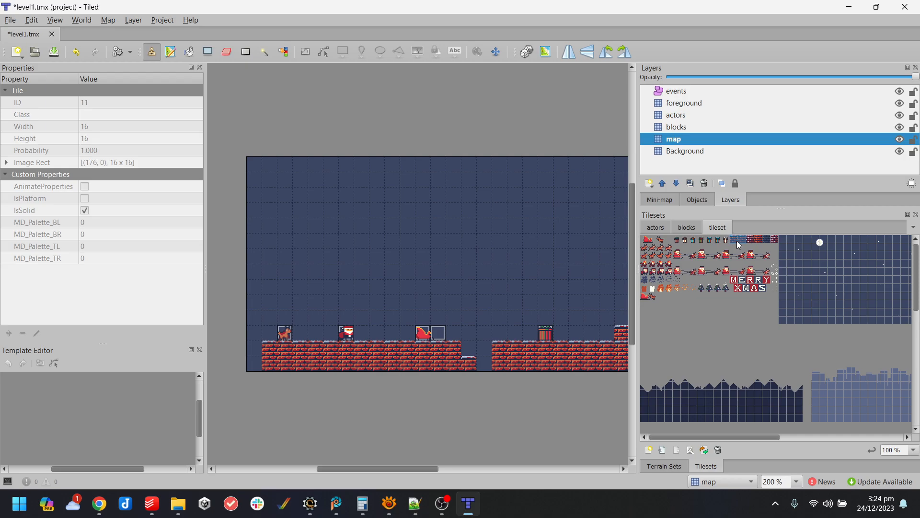
left_click(526, 52)
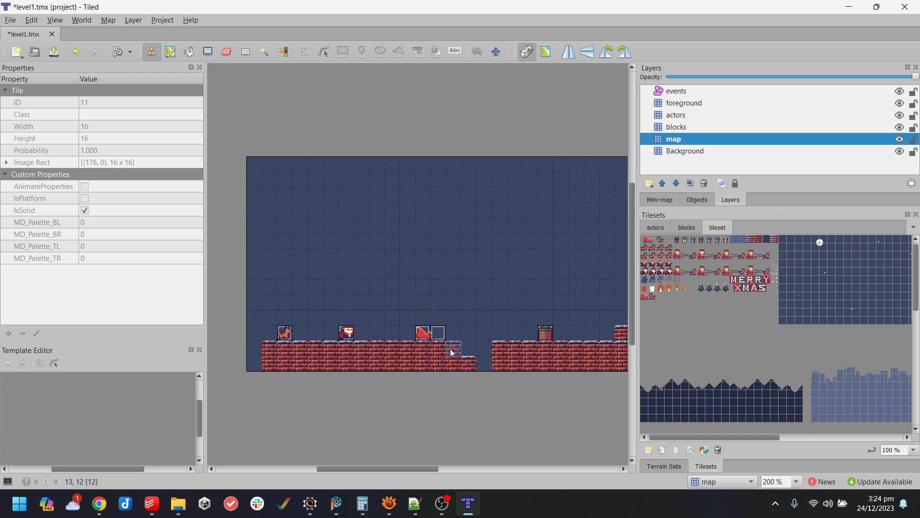
left_click_drag(411, 470, 458, 470)
scroll(352, 352, "right", 10)
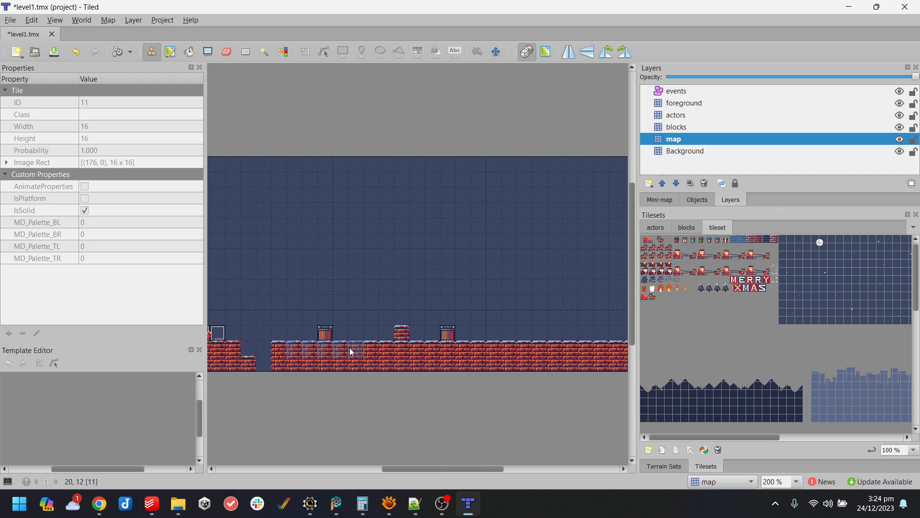
scroll(352, 352, "right", 3)
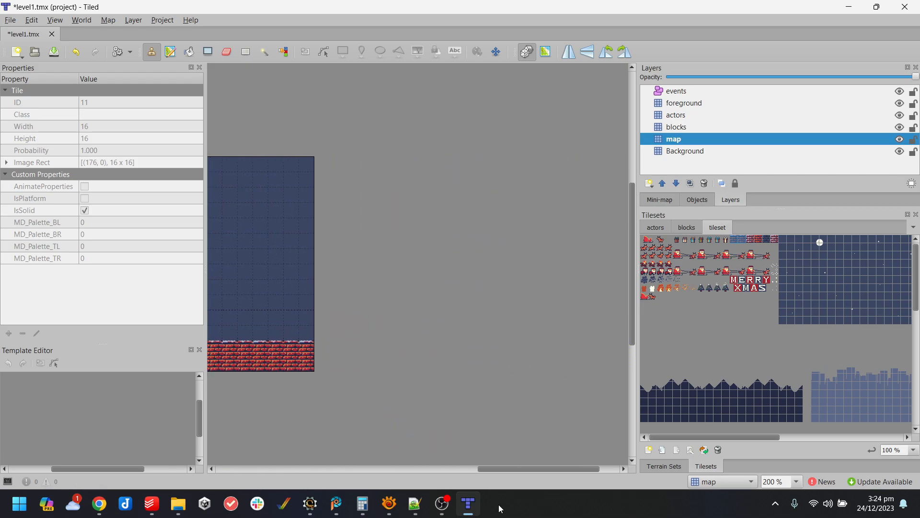
left_click_drag(523, 470, 359, 471)
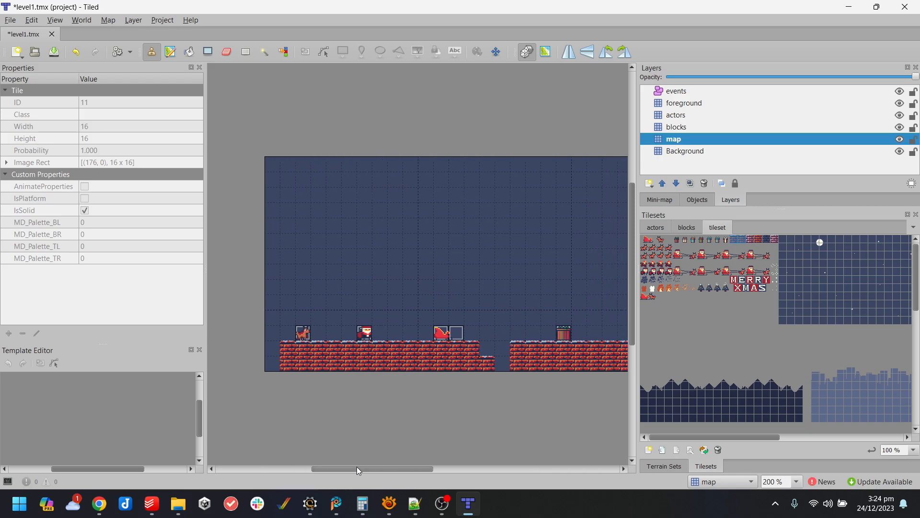
key("ctrl+s")
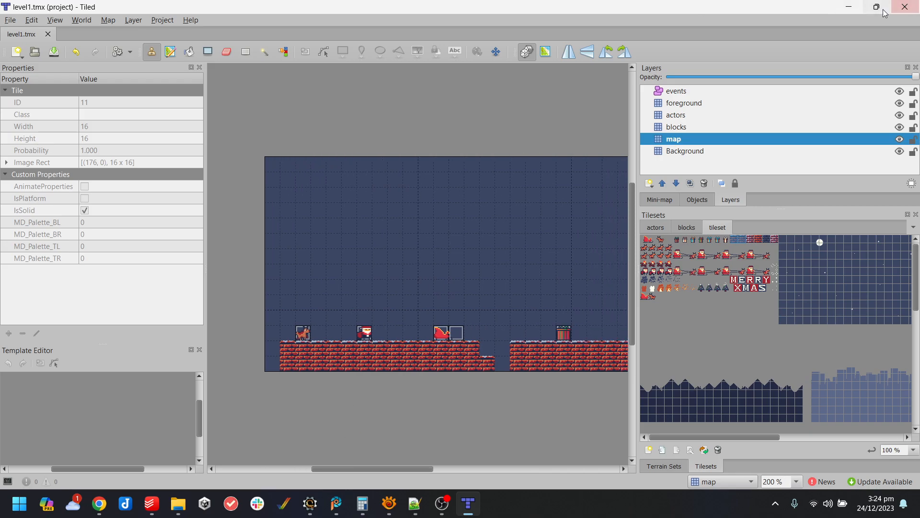
Return to Scorpion Editor, enable Block Collider on the rudolph actor, and open the sled block's collision settings.
left_click(849, 7)
left_click(232, 27)
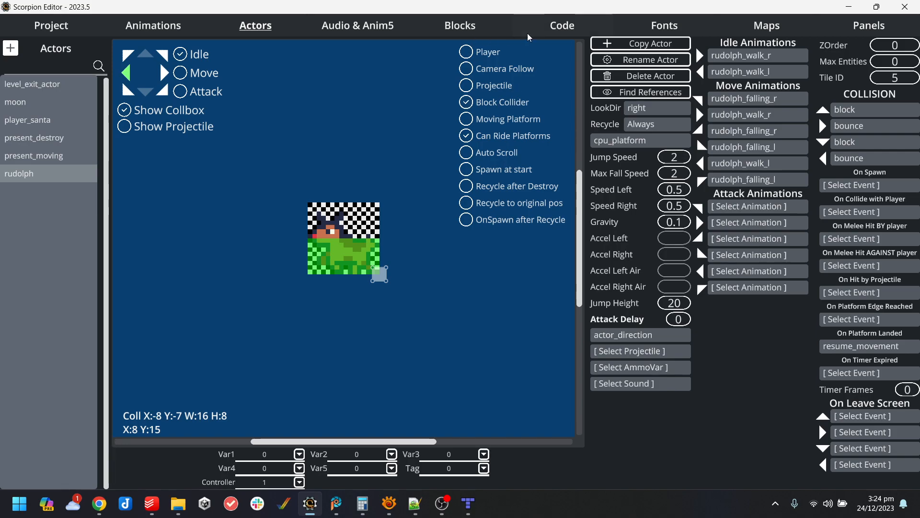
left_click(547, 28)
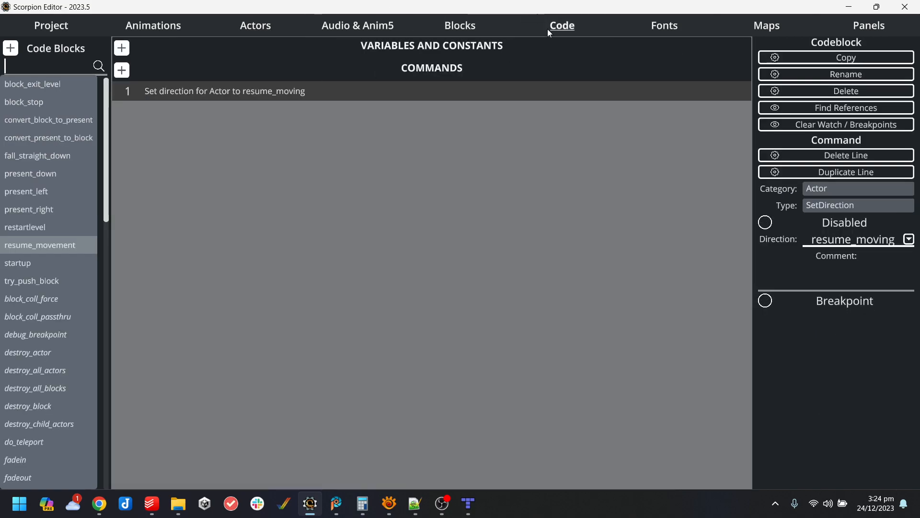
left_click(460, 25)
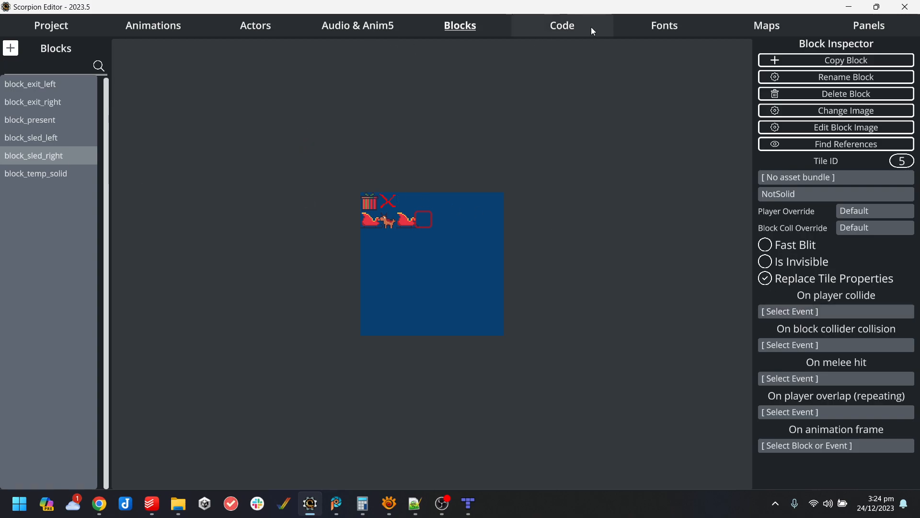
Create a new codeblock named rudolph_at_exit in the project's code folder.
left_click(564, 25)
left_click(10, 48)
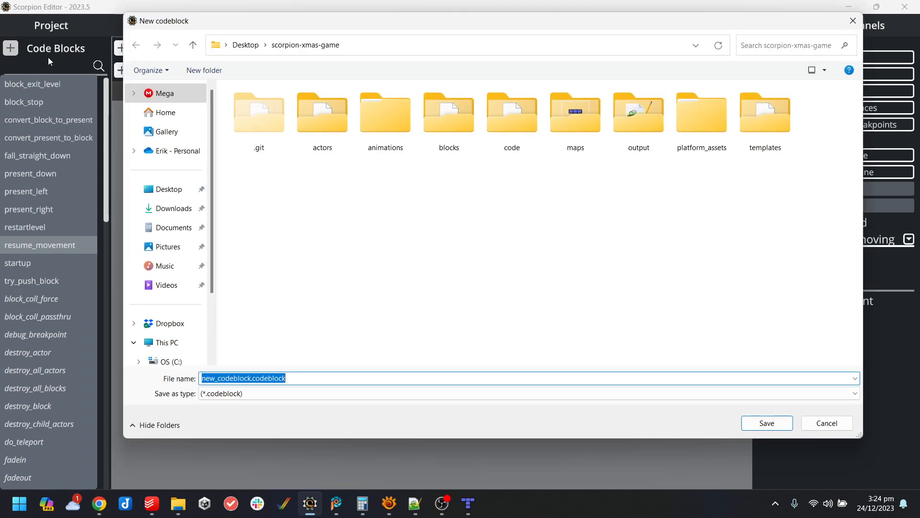
double_click(525, 111)
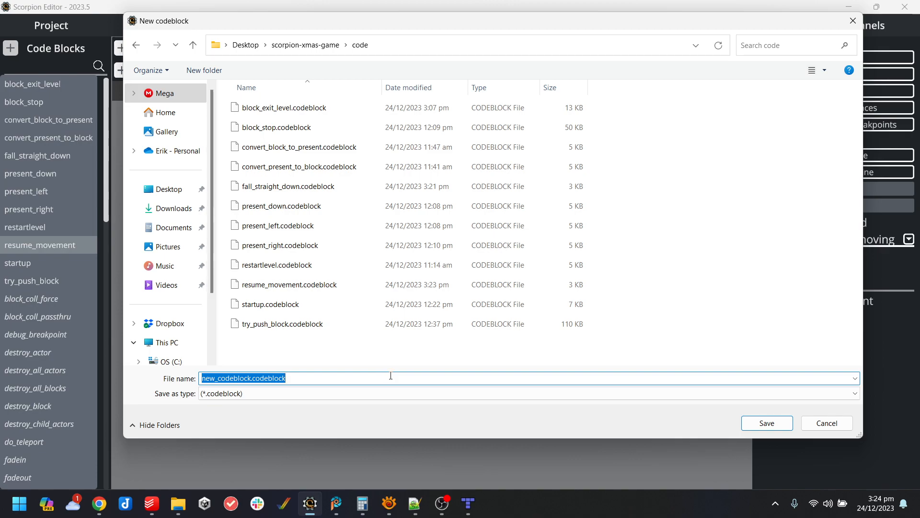
type("rudolph_at_exit")
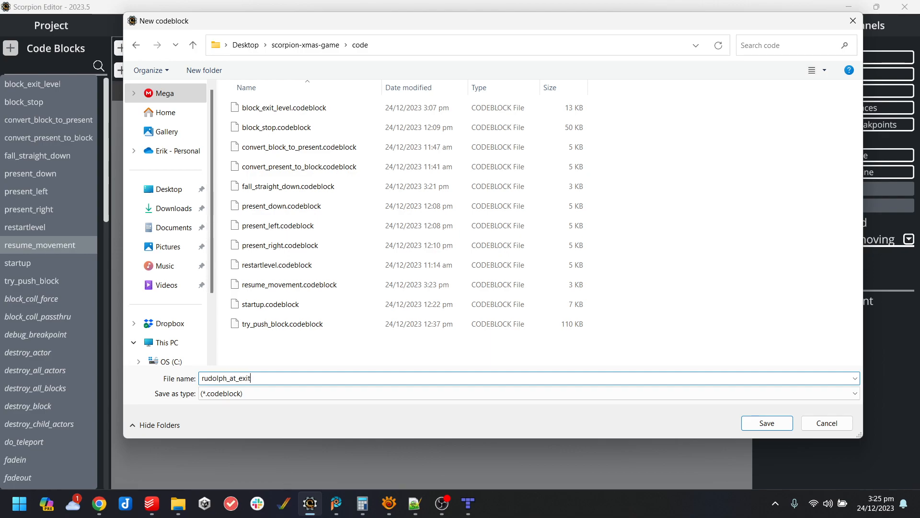
key("Return")
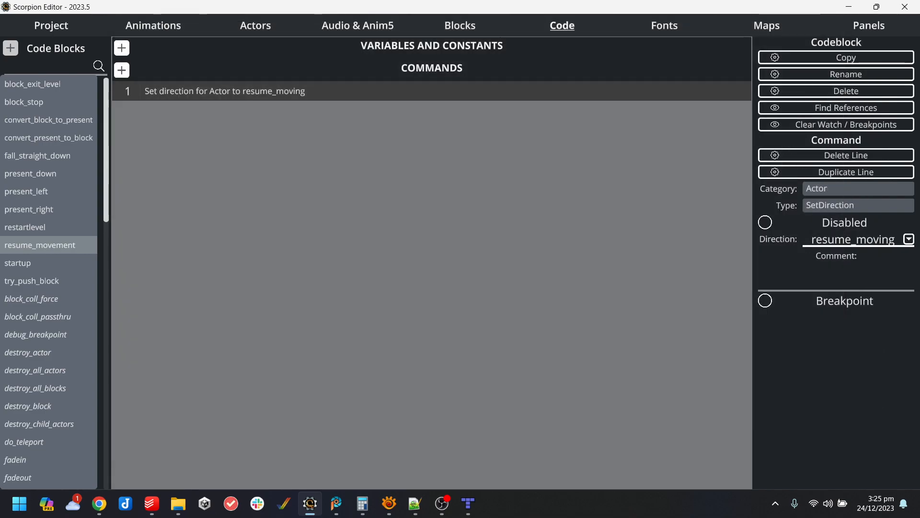
Add an Actor SetType command with type none to the rudolph_at_exit codeblock to destroy the actor.
left_click(40, 267)
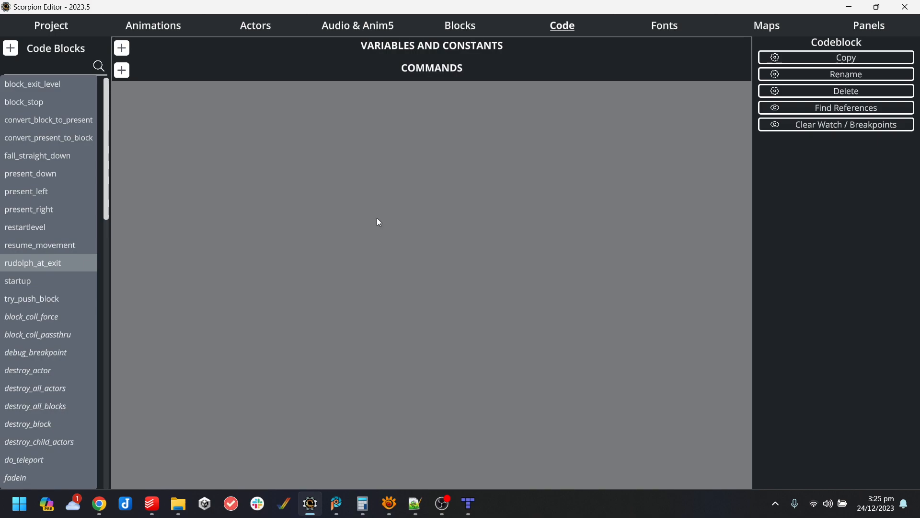
left_click(122, 69)
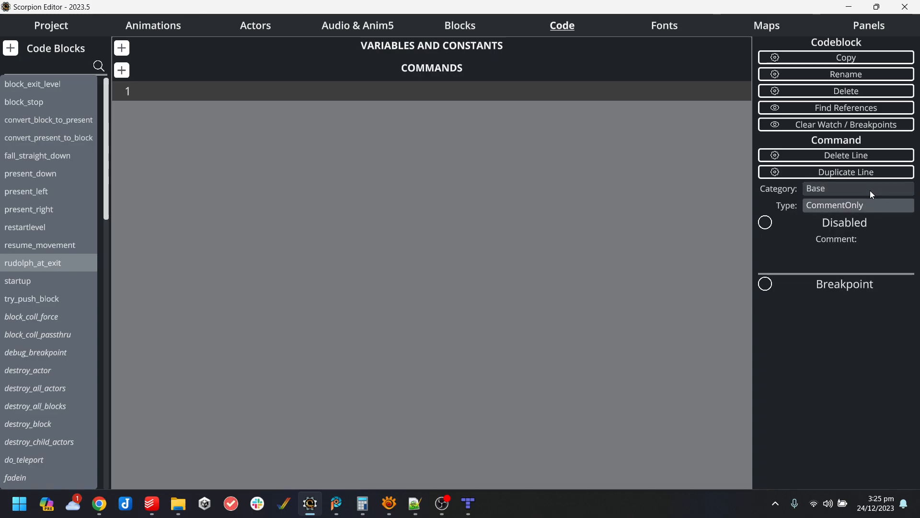
left_click(870, 191)
left_click(338, 68)
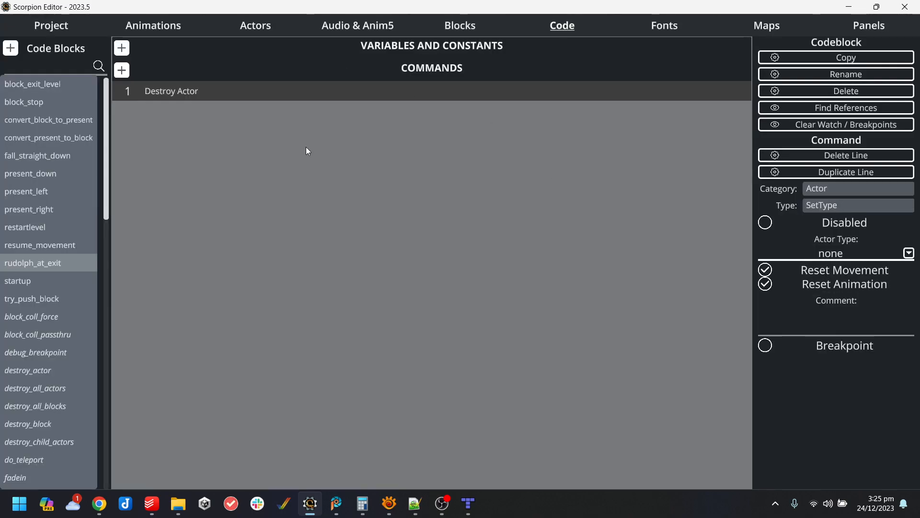
Add a Level SetBlock command to rudolph_at_exit that changes the current block to block_exit_left.
left_click(248, 92)
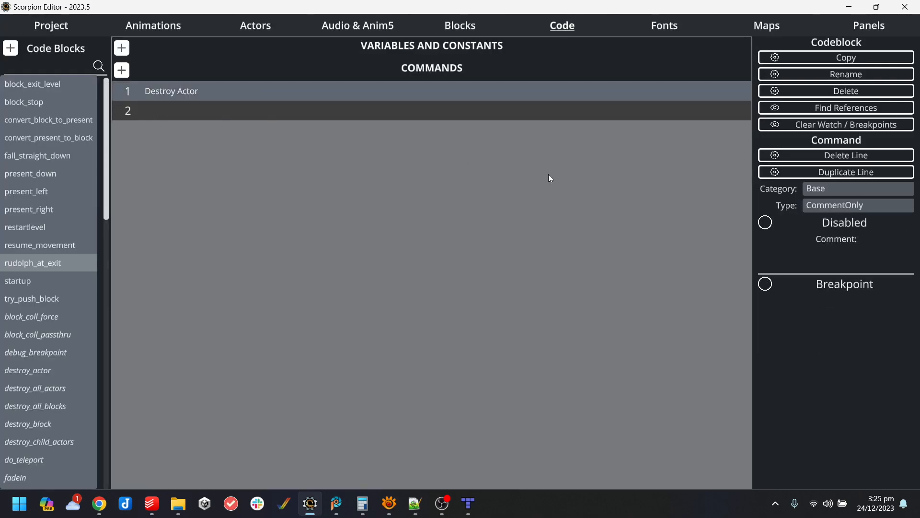
left_click(862, 188)
left_click(332, 211)
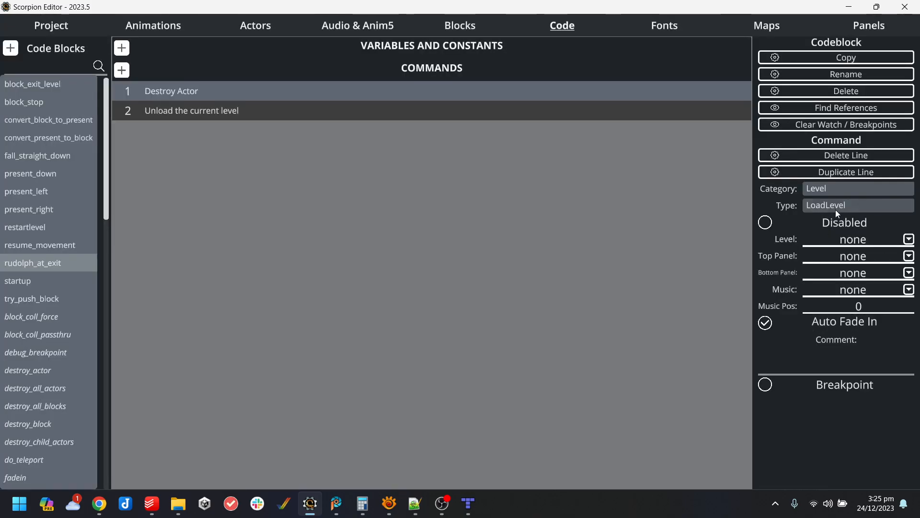
left_click(851, 206)
type("set")
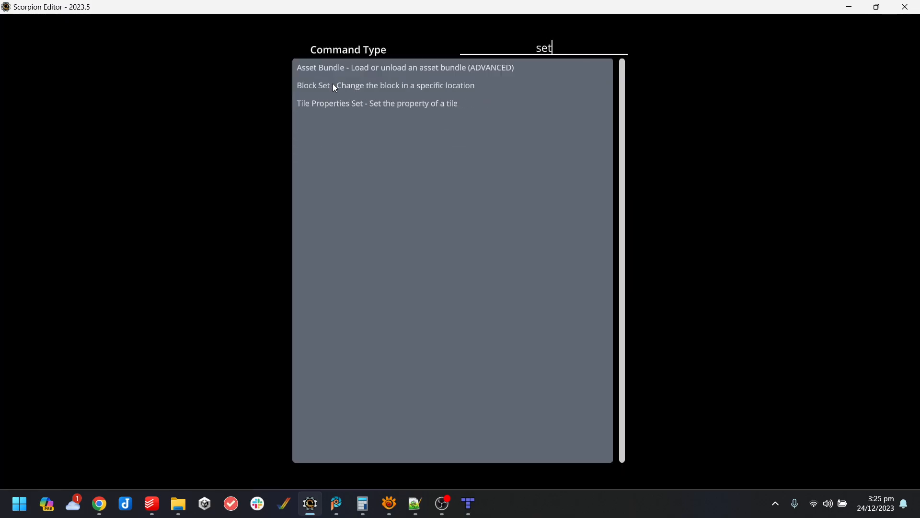
left_click(333, 84)
left_click(909, 239)
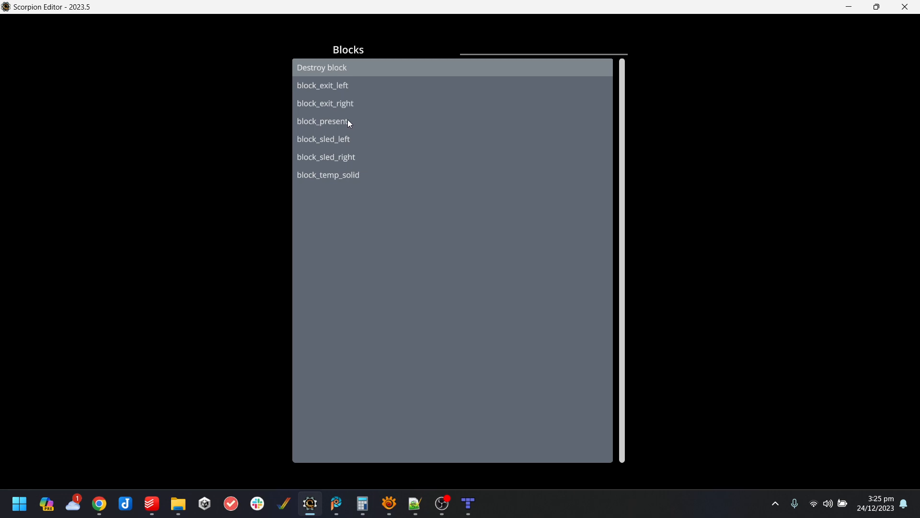
left_click(338, 87)
Duplicate the SetBlock command and set the copy to block_exit_right at X block_x + 1 and Y block_y.
key("ctrl+d")
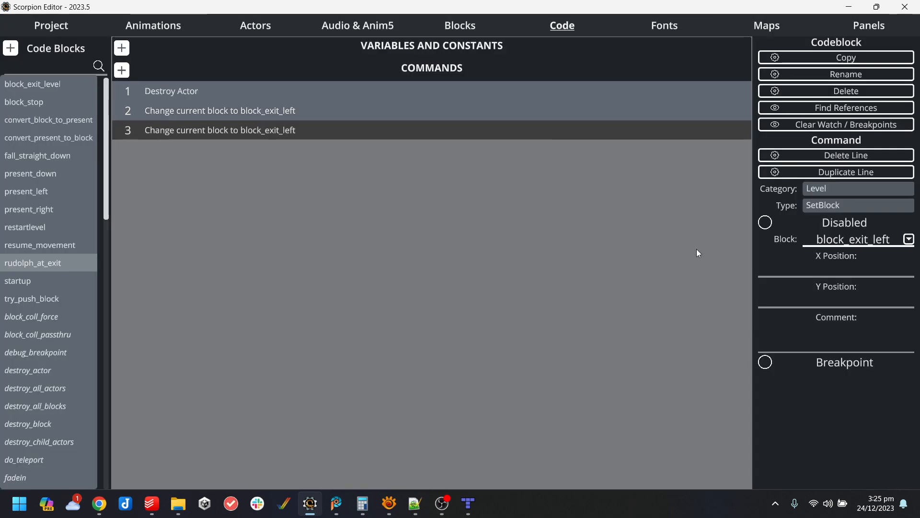
left_click(833, 269)
type("block_x + 1")
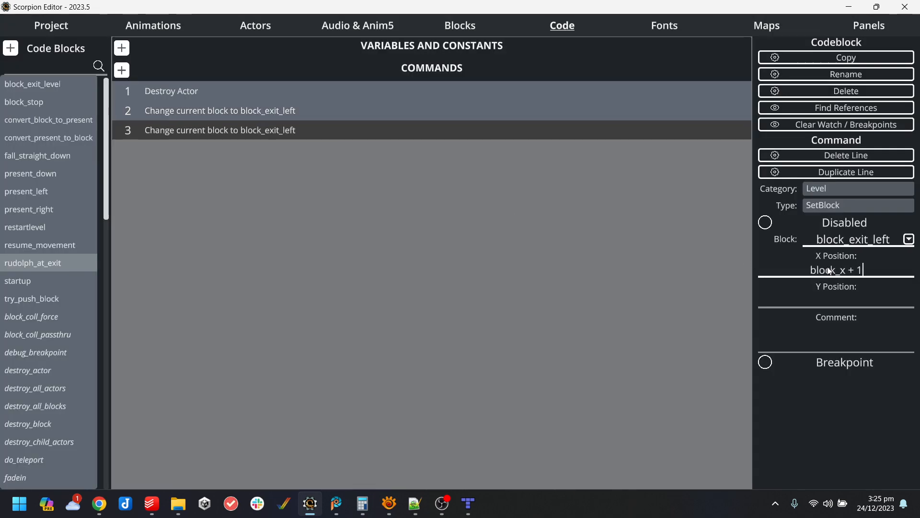
left_click(851, 297)
type("bl")
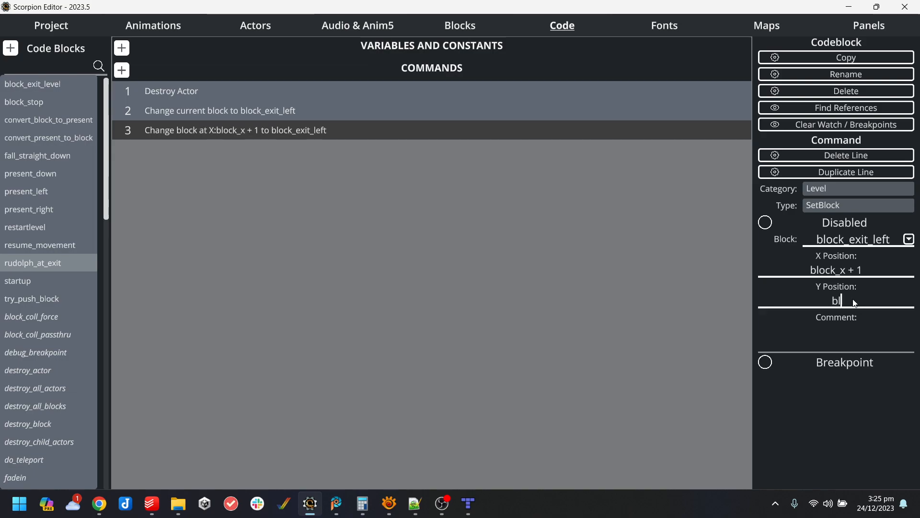
type("ock_y")
left_click(868, 242)
type("b")
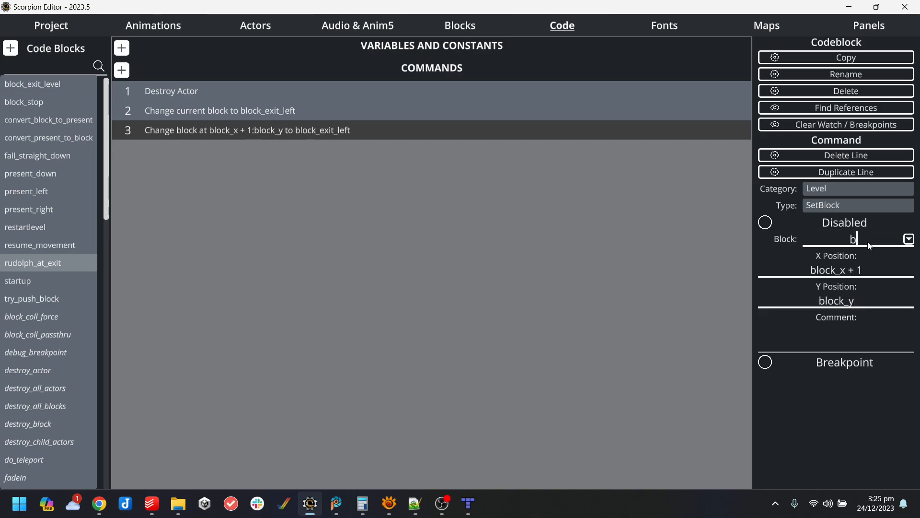
type("lock_exit_right")
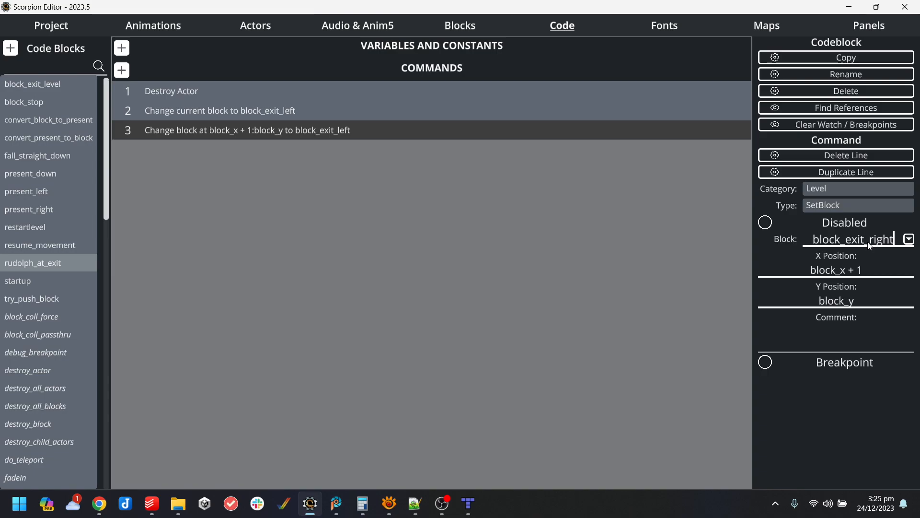
left_click(871, 272)
left_click(251, 134)
left_click(247, 114)
left_click(249, 94)
left_click(257, 126)
Compile and run the game in WinUAE to test Rudolph's walk towards the sleigh, and return to the editor.
left_click(68, 30)
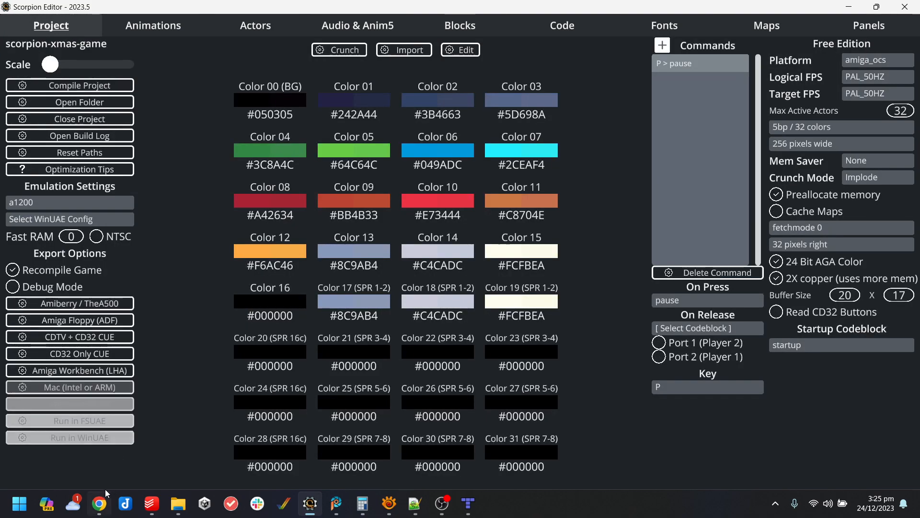
left_click(107, 443)
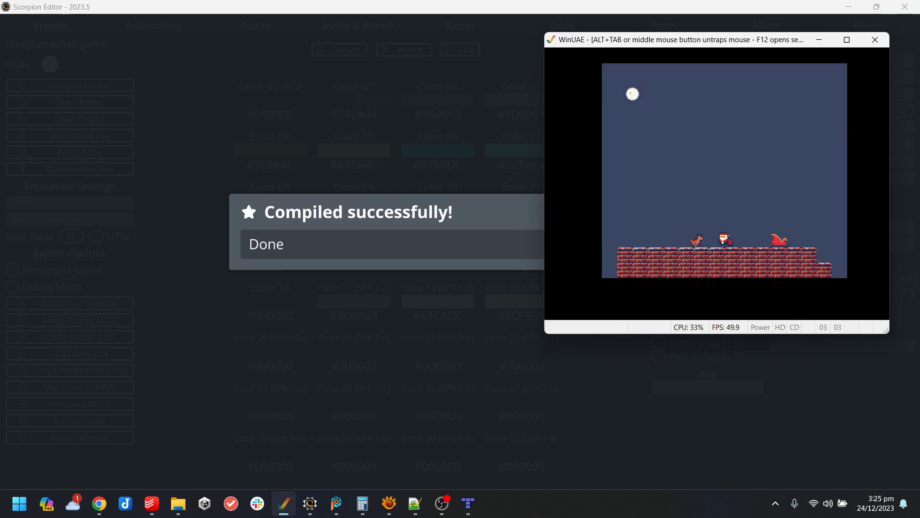
key("Left")
key("Right")
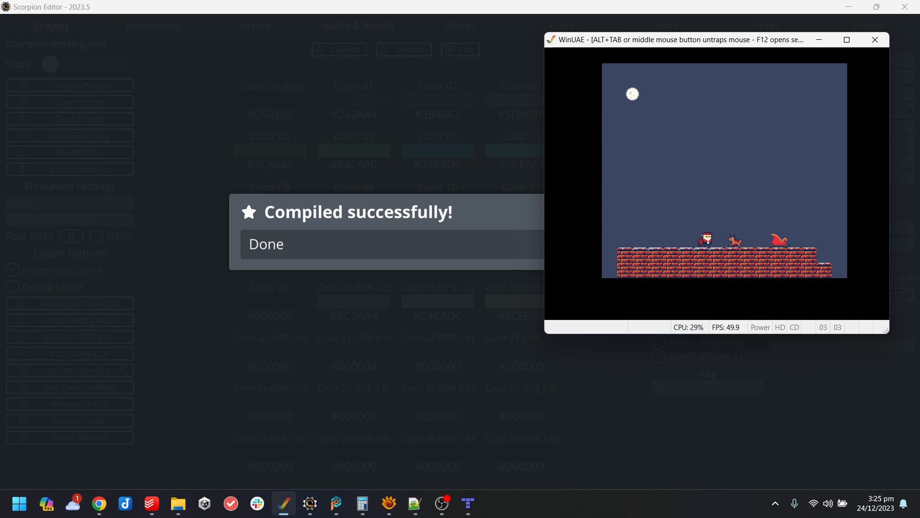
key("alt+F4")
left_click(666, 300)
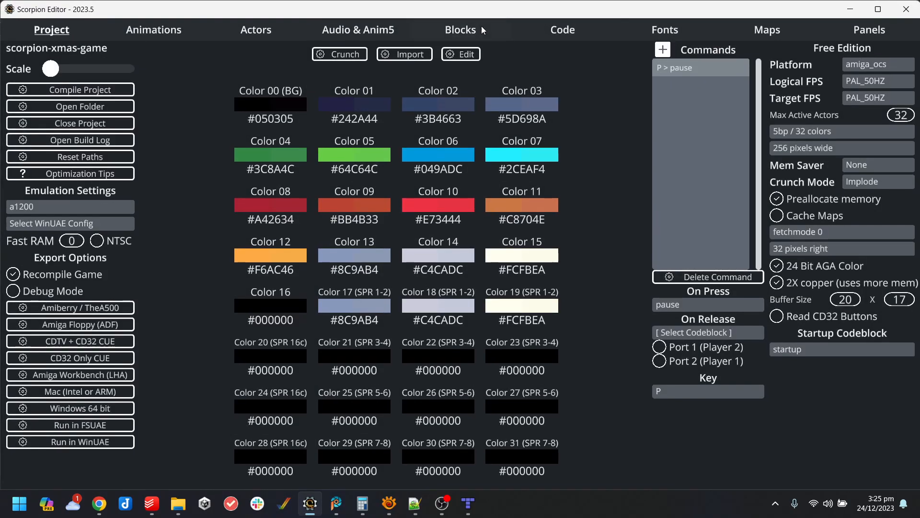
Set the block collider collision event of block_sled_left to rudolph_at_exit.
left_click(468, 26)
left_click(19, 137)
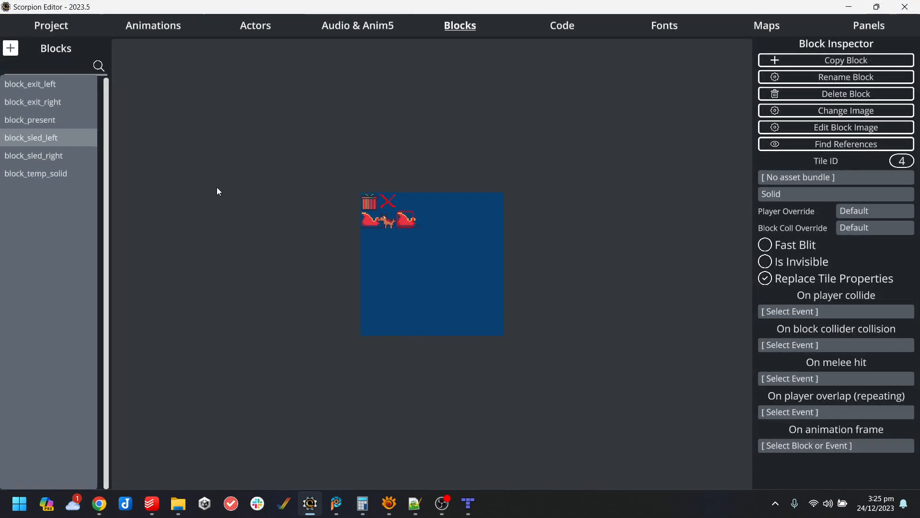
left_click(872, 347)
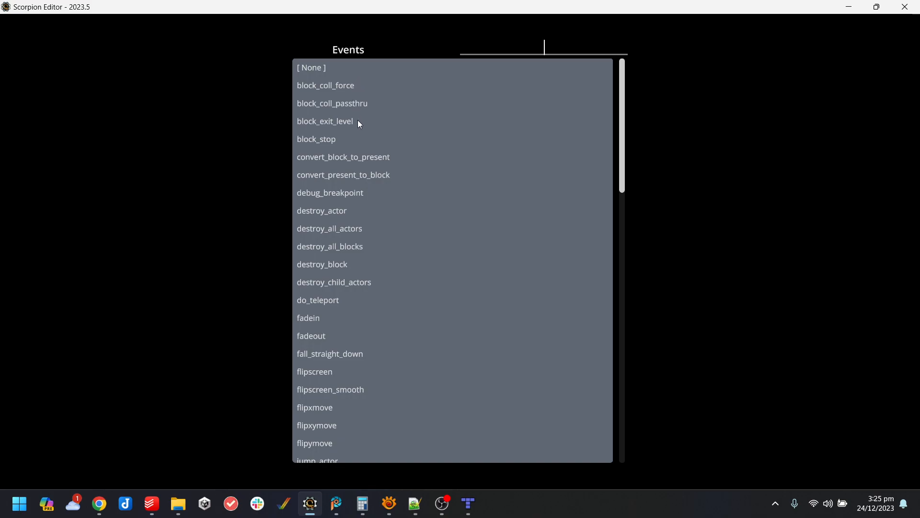
scroll(360, 131, "down", 5)
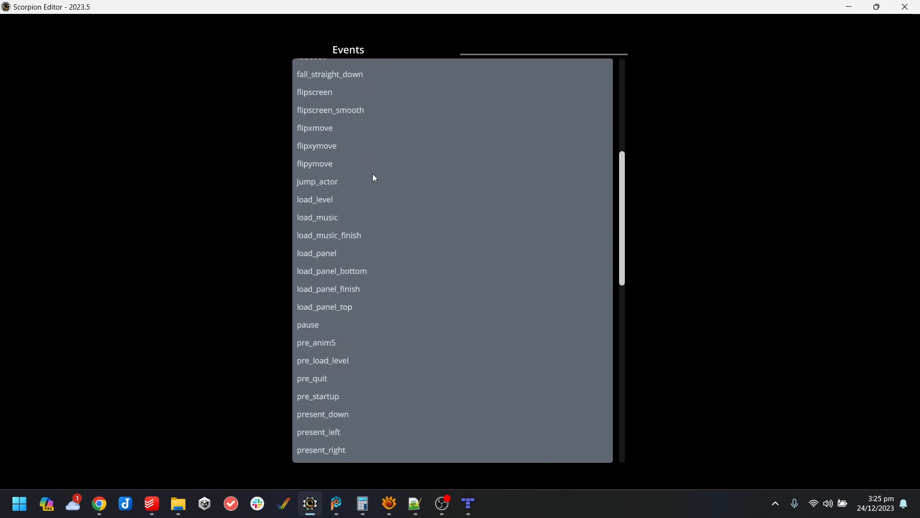
scroll(372, 174, "down", 2)
scroll(373, 175, "down", 2)
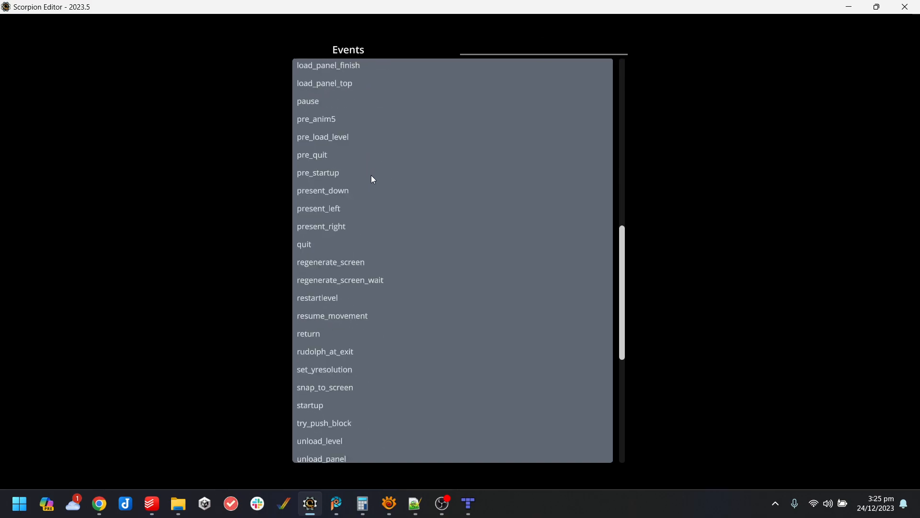
left_click(339, 356)
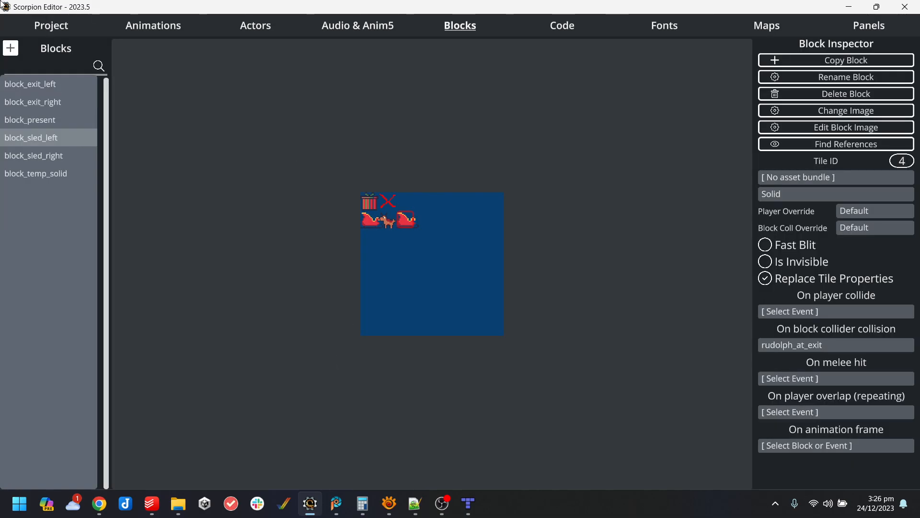
Run the game in WinUAE again, test Rudolph reaching the sleigh and Santa's movement around it, and return to the editor.
left_click(53, 29)
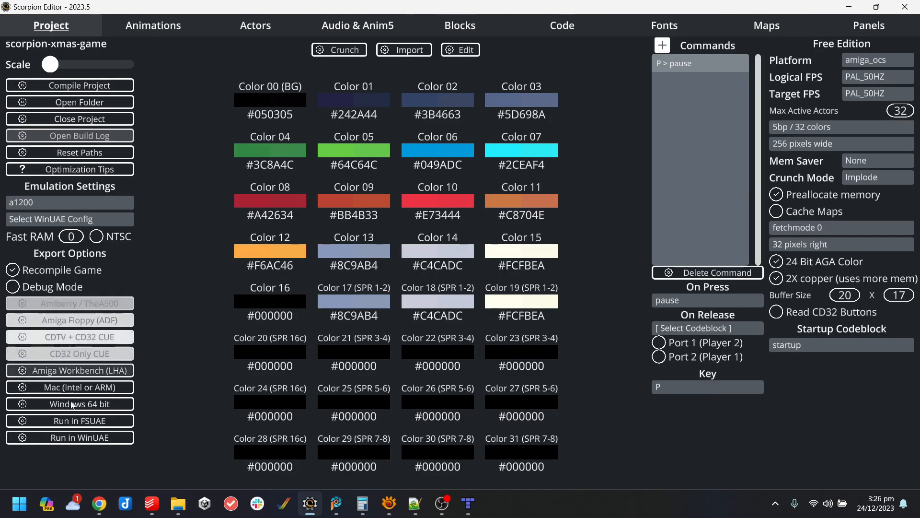
left_click(97, 438)
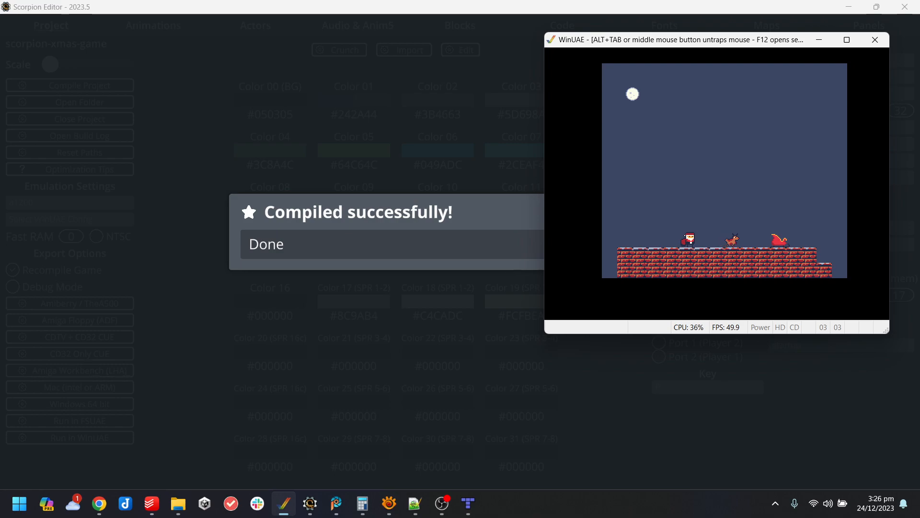
key("Right")
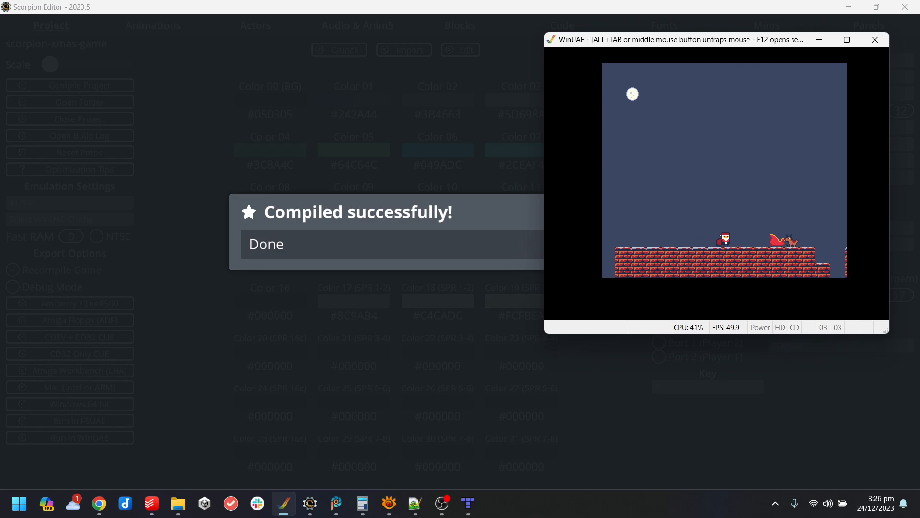
key("Up")
key("Right")
key("Right")
key("Up")
key("Right")
key("Right")
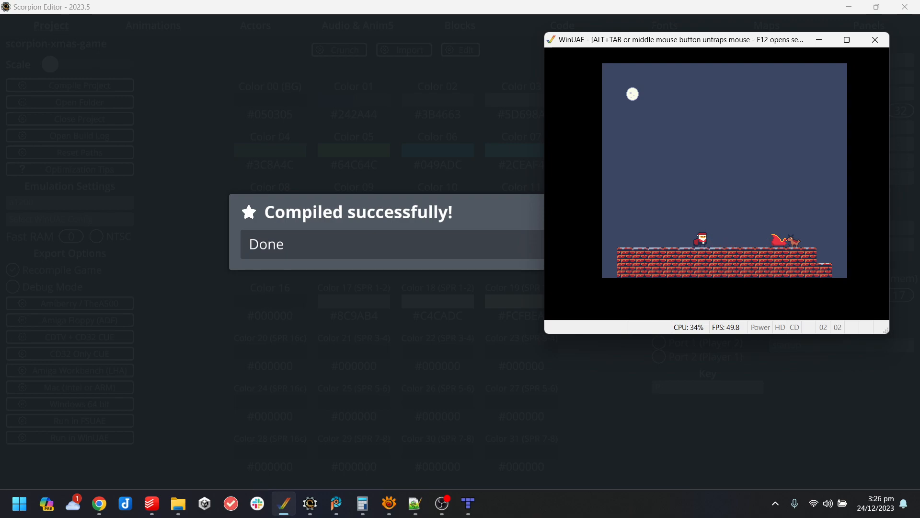
key("Right")
key("Left")
key("Right")
key("Up")
key("Left")
key("Right")
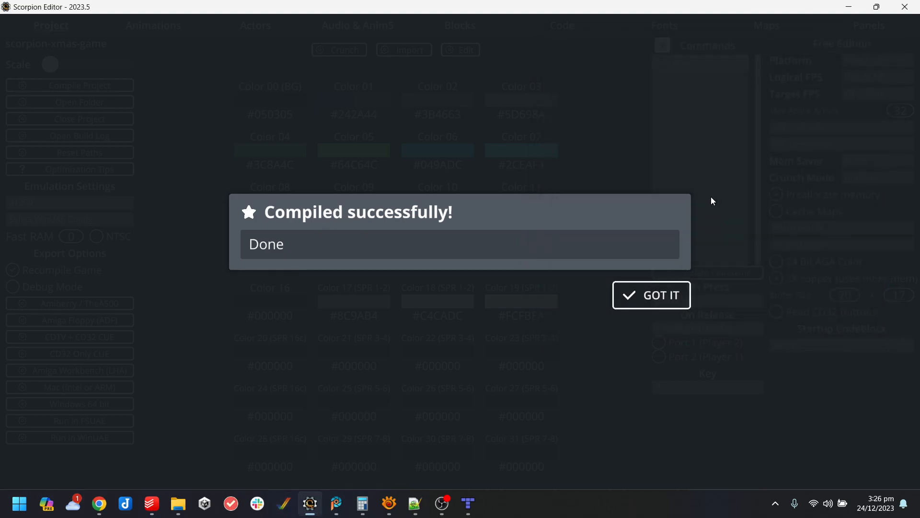
left_click(662, 301)
Switch to Tiled and erase the Rudolph actor from the actors layer of level1.
left_click(468, 504)
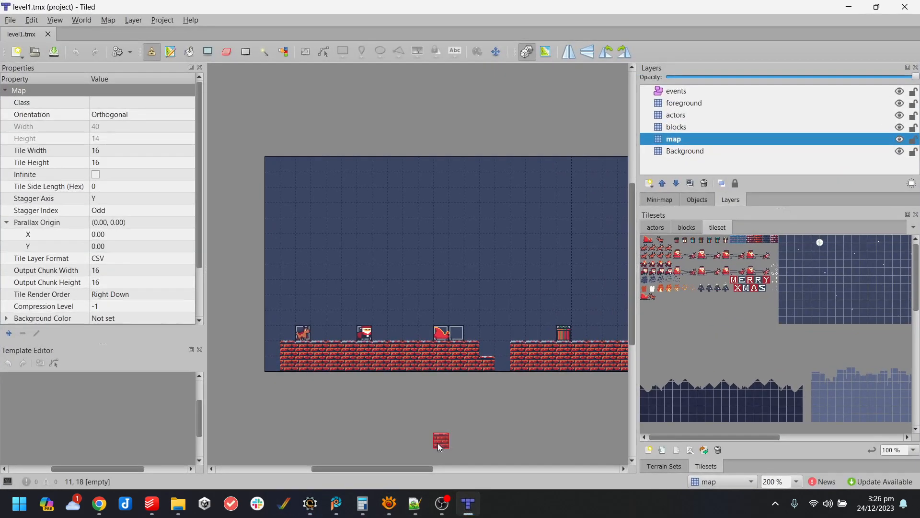
left_click(226, 51)
left_click(305, 334)
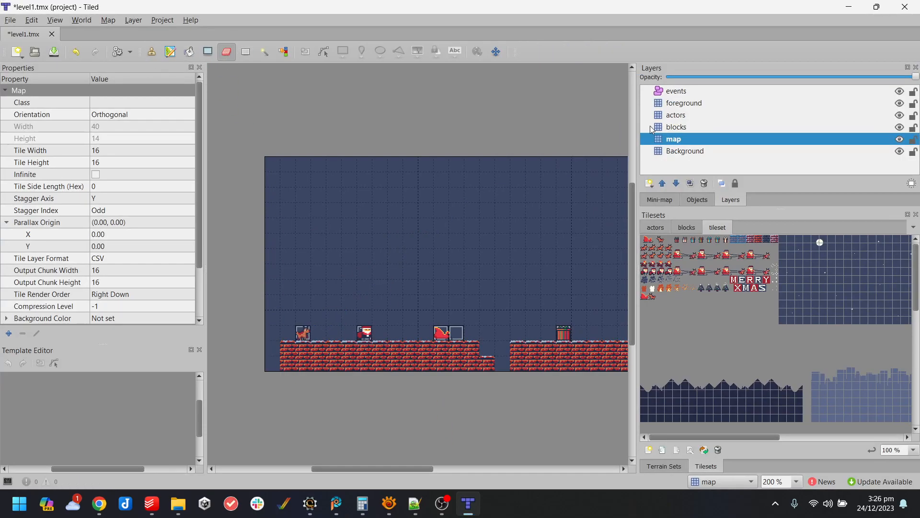
left_click(696, 113)
left_click(303, 335)
scroll(327, 331, "up", 2, "ctrl")
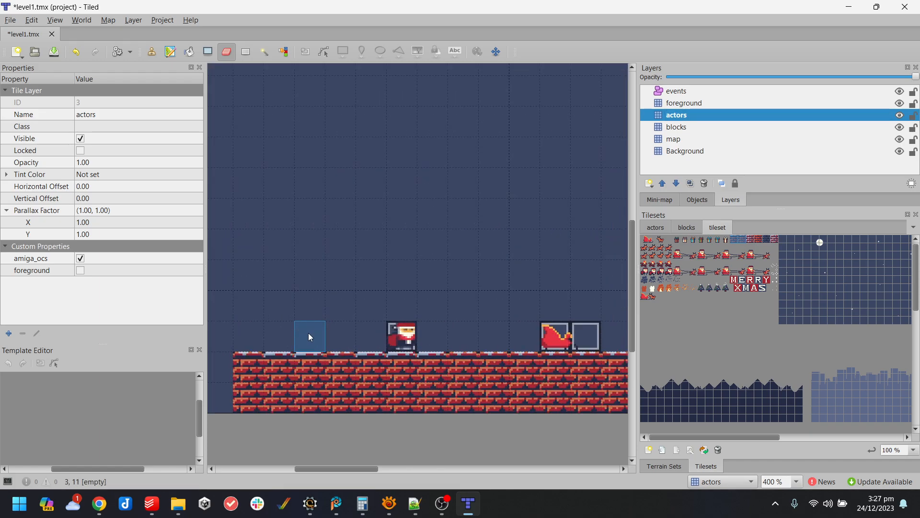
Place the Rudolph actor tile high above the ground at tile 3, 4 on the actors layer.
left_click(659, 227)
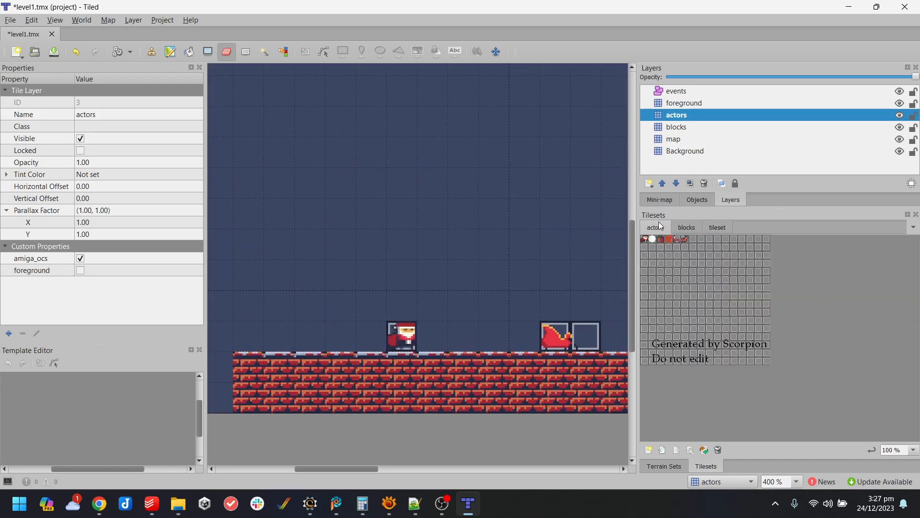
left_click(686, 240)
scroll(302, 130, "up", 3)
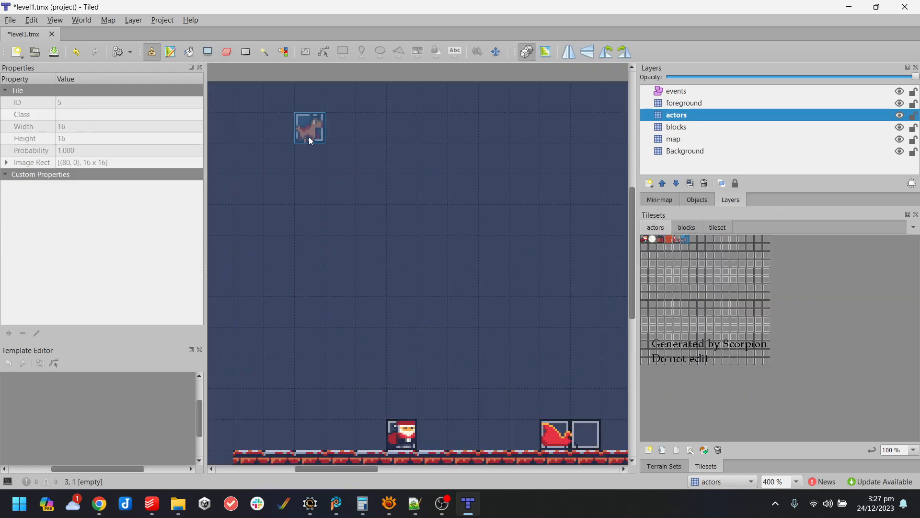
scroll(311, 180, "down", 3)
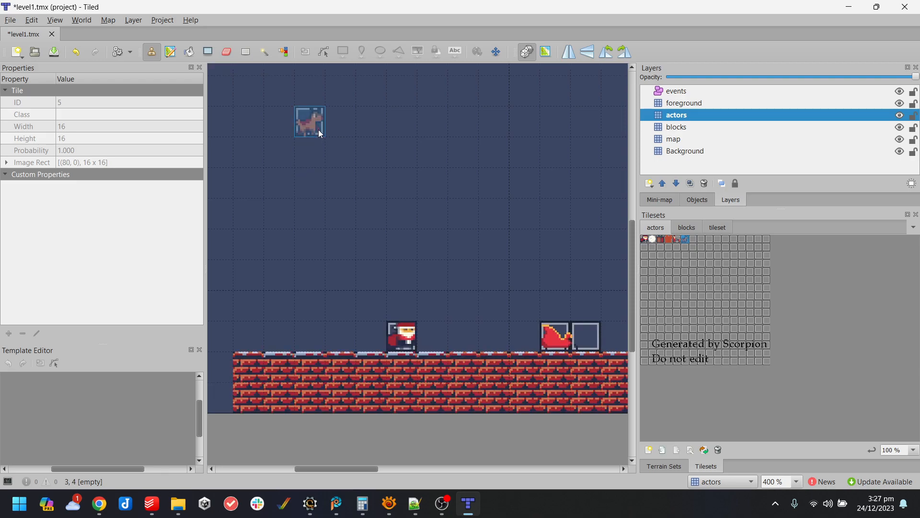
left_click(319, 130)
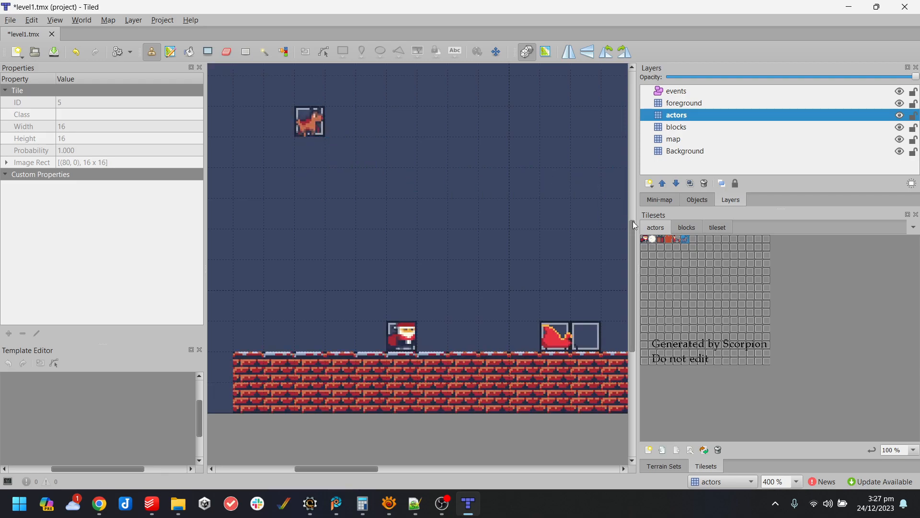
Examine the contents of the actors, blocks and tileset tilesets.
left_click(692, 228)
left_click(691, 227)
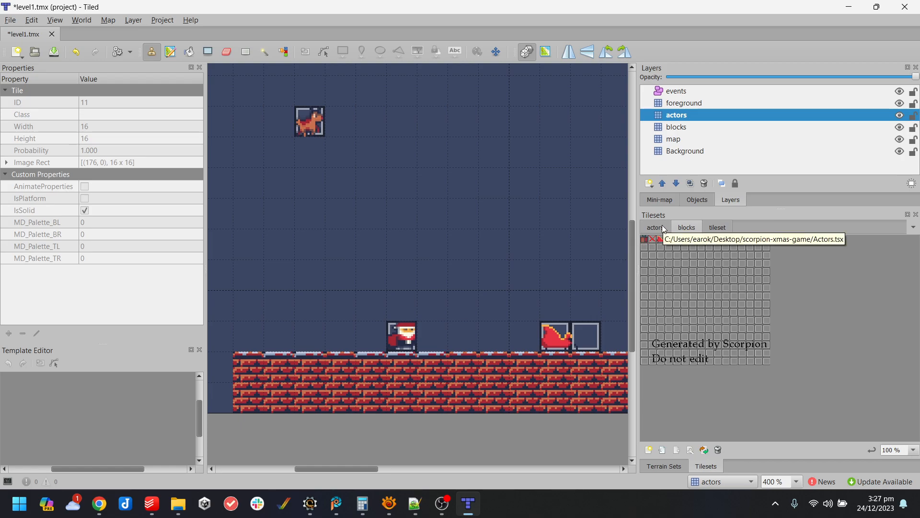
left_click(662, 227)
left_click(687, 227)
left_click(714, 228)
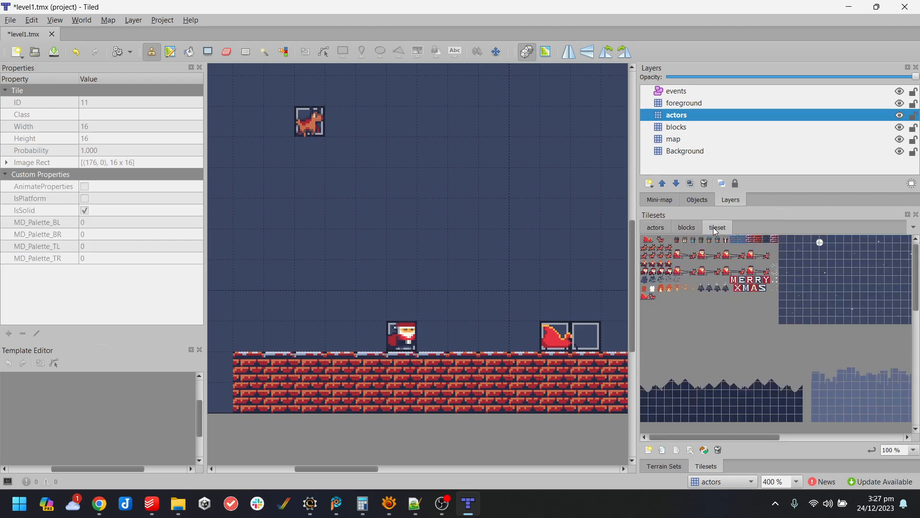
left_click(688, 229)
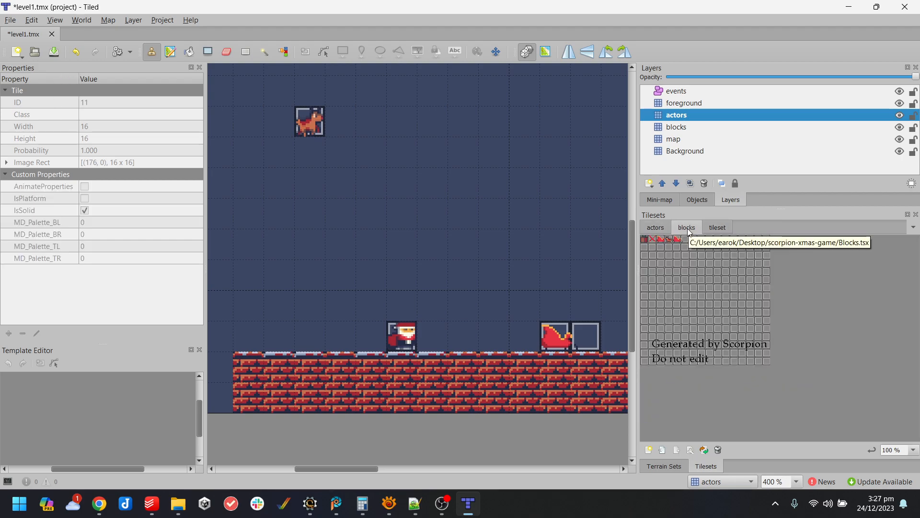
left_click(656, 229)
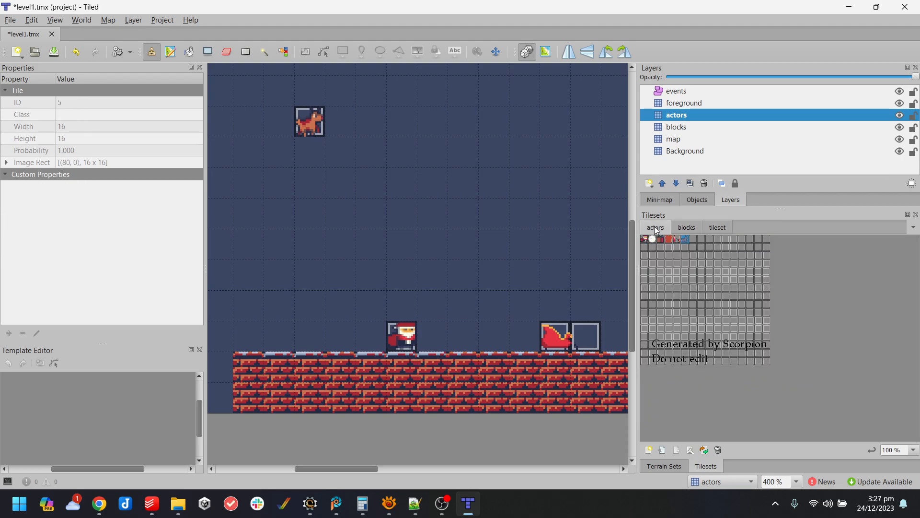
left_click(688, 228)
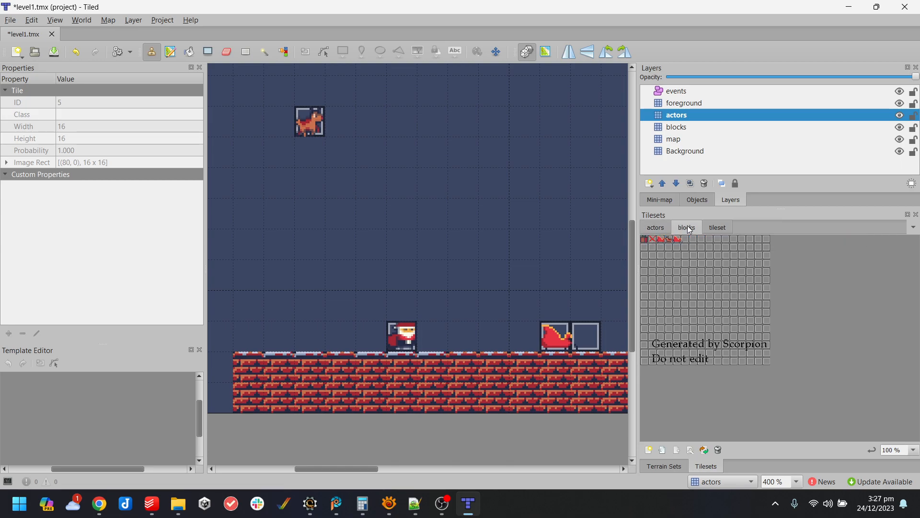
left_click(709, 227)
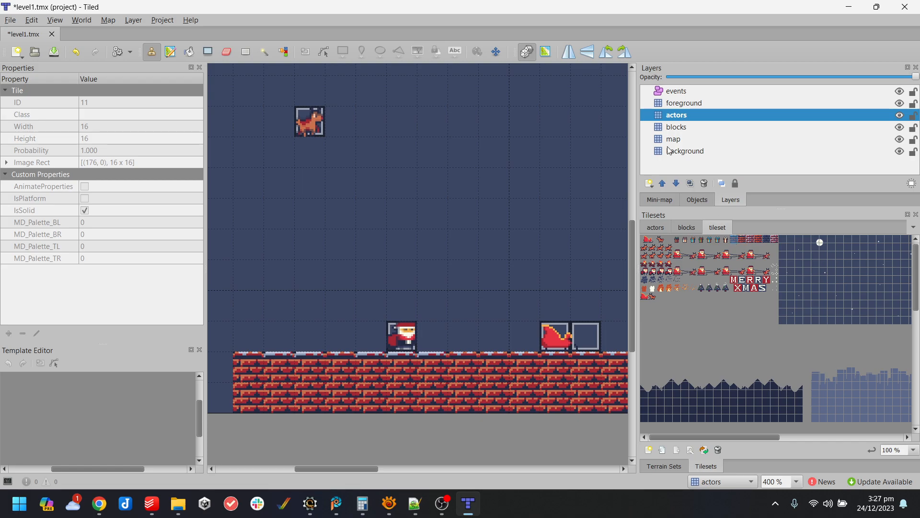
left_click(696, 143)
left_click(272, 128)
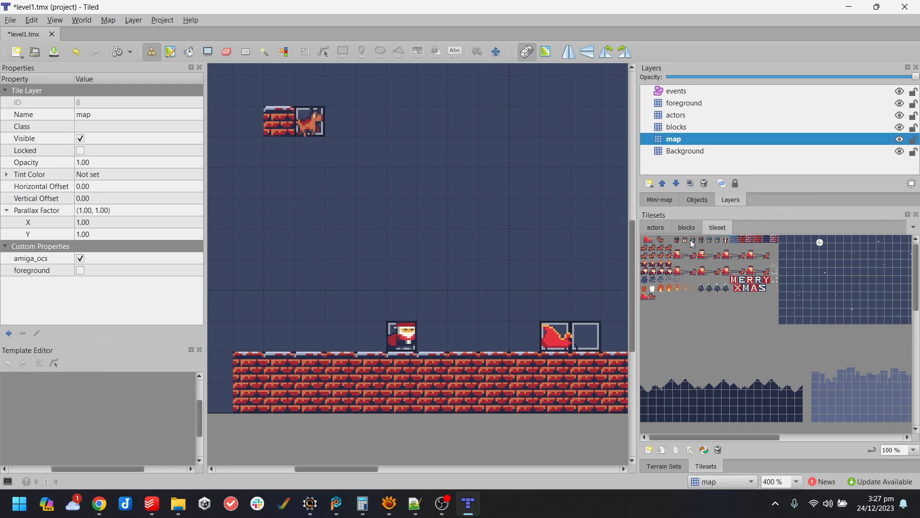
left_click(743, 242)
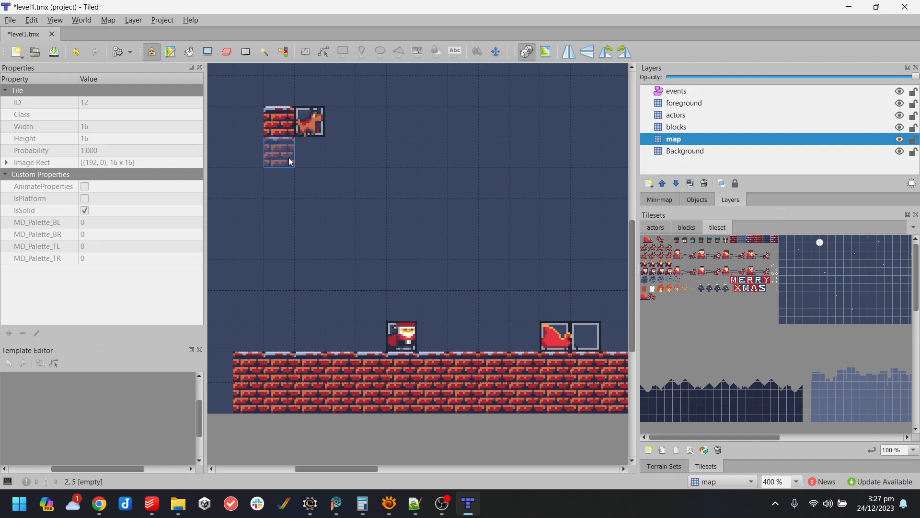
Undo the brick tile placement and the earlier relocation of the Rudolph actor in level1.
key("ctrl+z")
key("ctrl+z")
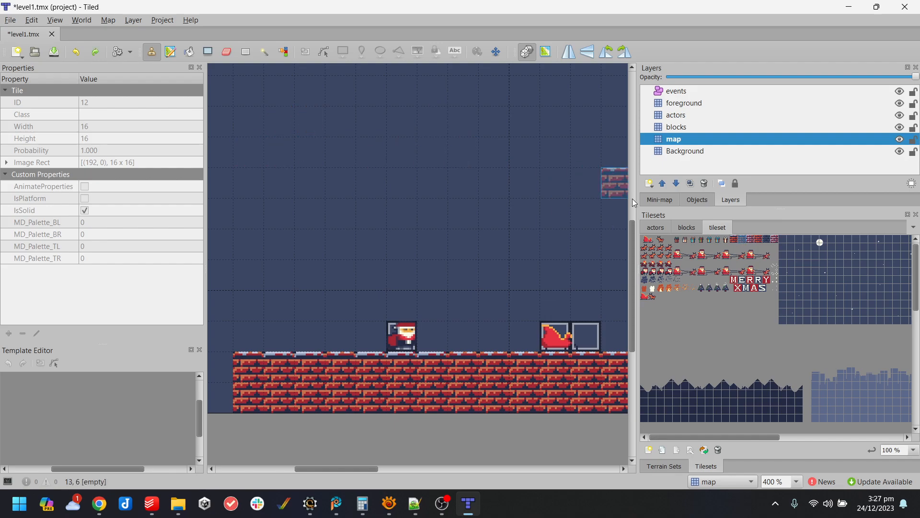
left_click(662, 228)
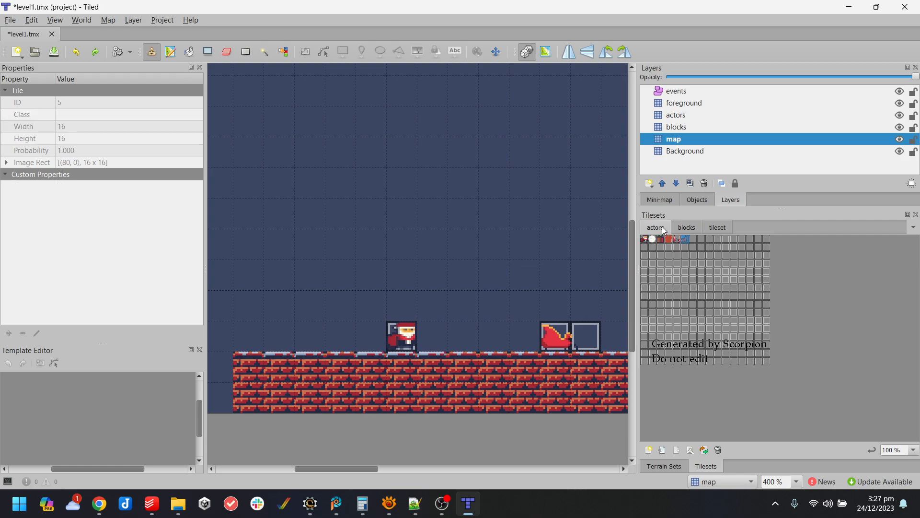
left_click(722, 228)
key("ctrl+y")
Switch to Scorpion Editor, enable Moving Platform for the rudolph actor and shrink its collision box to Y -13, height 14.
left_click(848, 7)
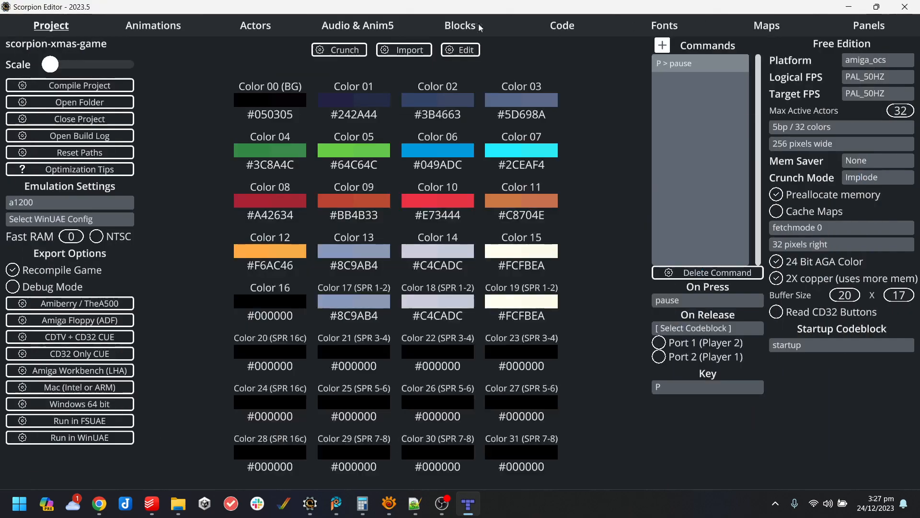
left_click(255, 25)
mouse_move(351, 253)
left_mouse_down()
mouse_move(351, 219)
mouse_move(379, 274)
mouse_move(365, 261)
left_mouse_up()
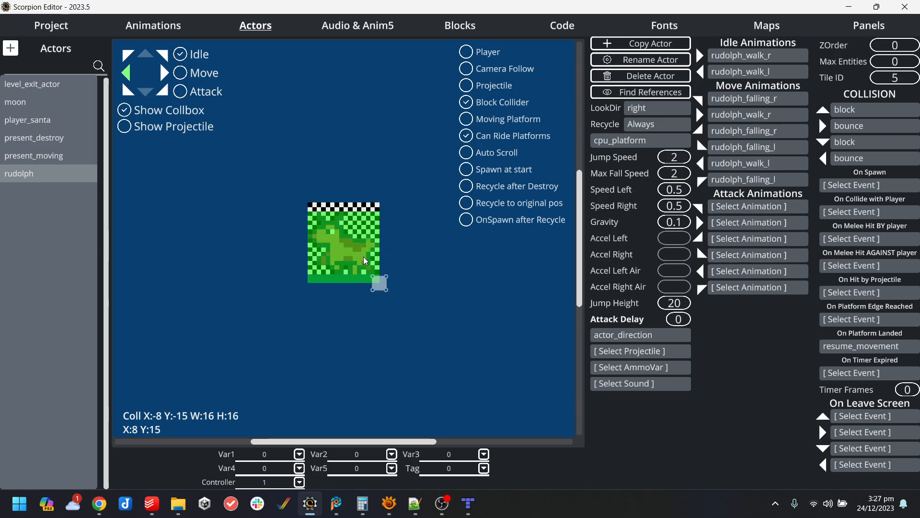
left_click_drag(382, 294, 379, 275)
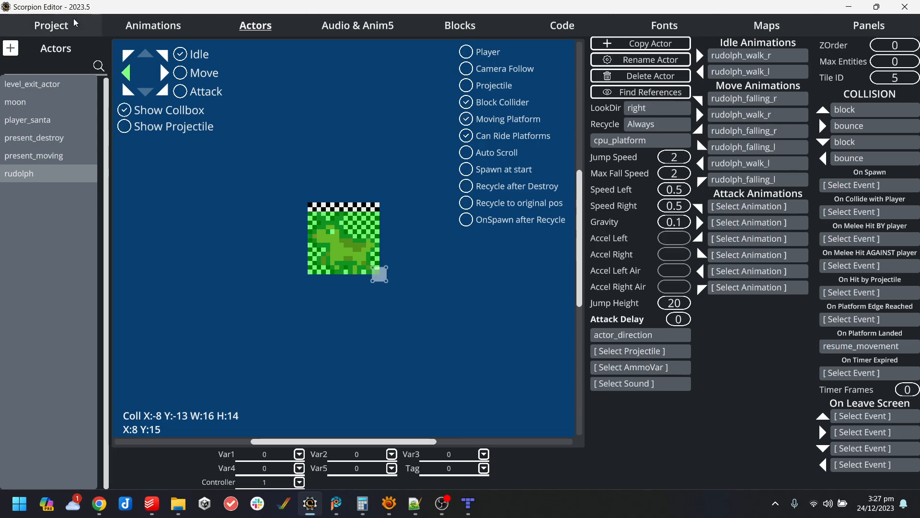
Run the game in WinUAE to test the rudolph actor changes and return to the editor.
left_click(75, 30)
left_click(77, 437)
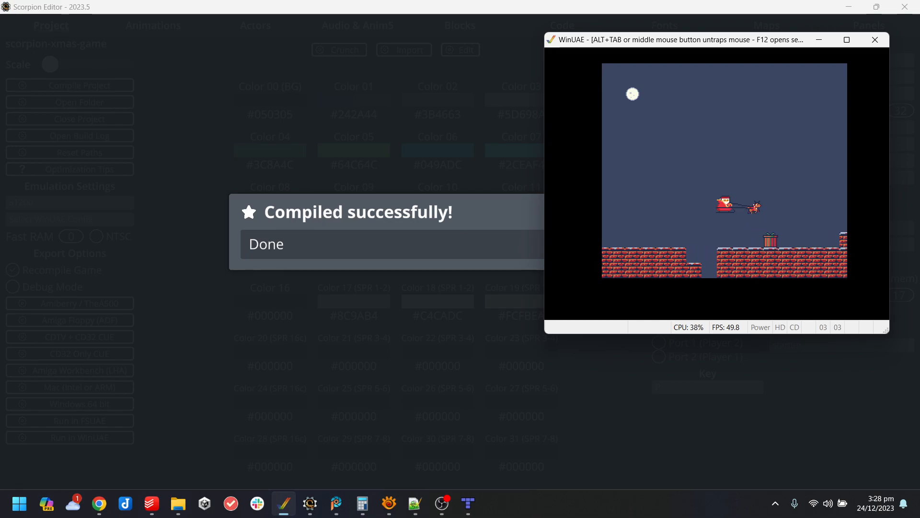
key("alt+F4")
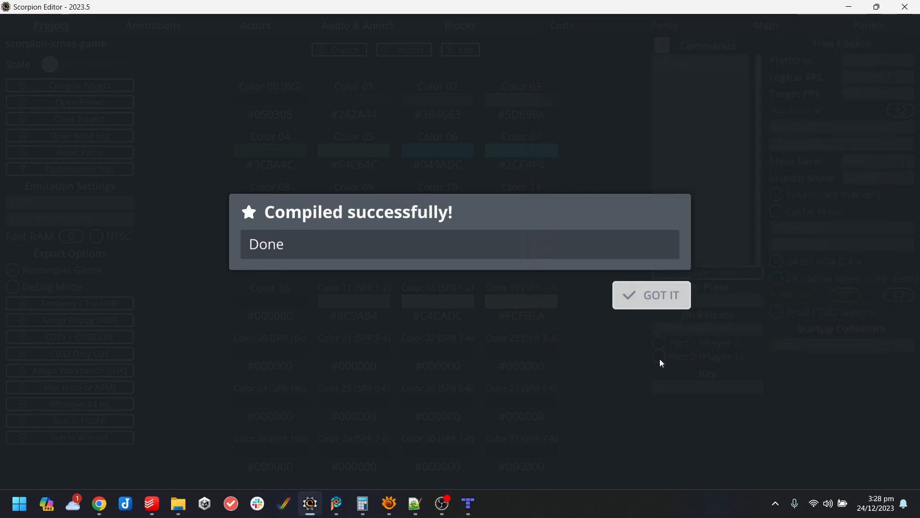
left_click(665, 301)
In Tiled, place a brick tile at tile 3, 4 on the map layer and a four-tile snowy brick row beneath it.
left_click(468, 505)
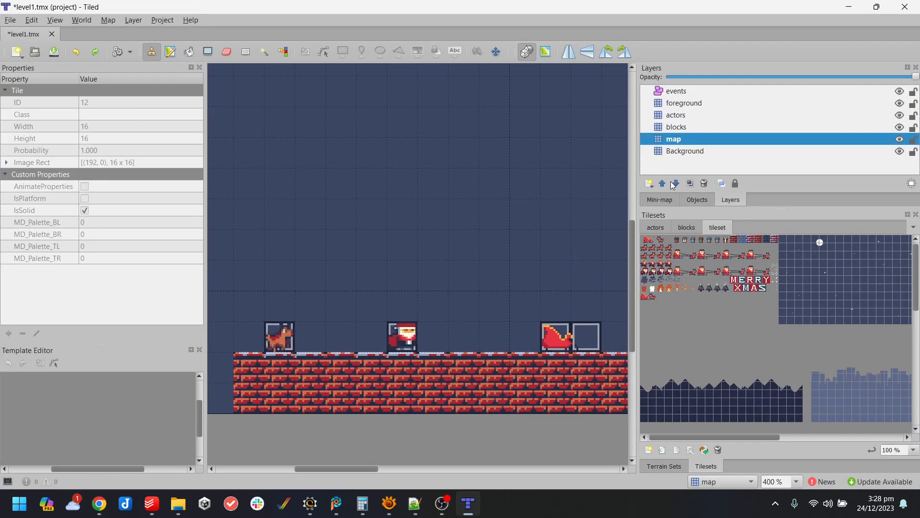
left_click(324, 135)
left_click(748, 242)
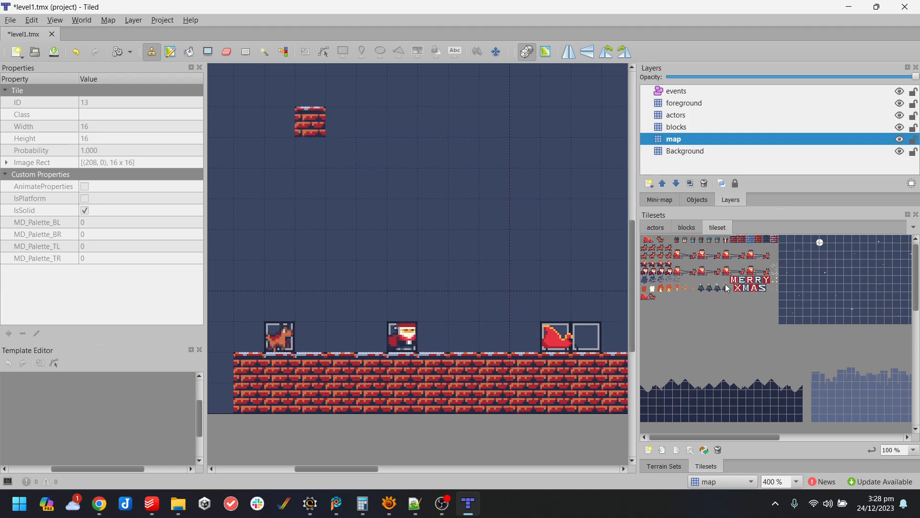
left_click(685, 230)
left_click(714, 227)
left_click(316, 157)
left_click(344, 156)
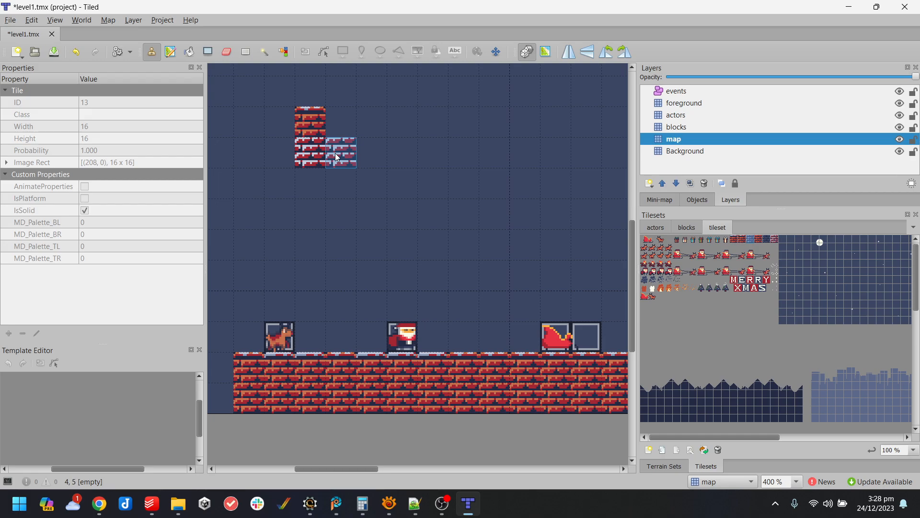
left_click(378, 161)
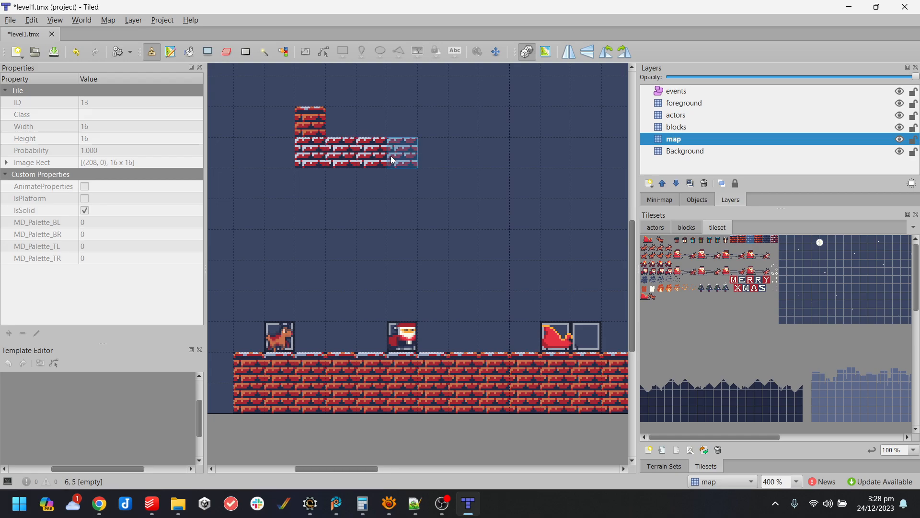
left_click(414, 161)
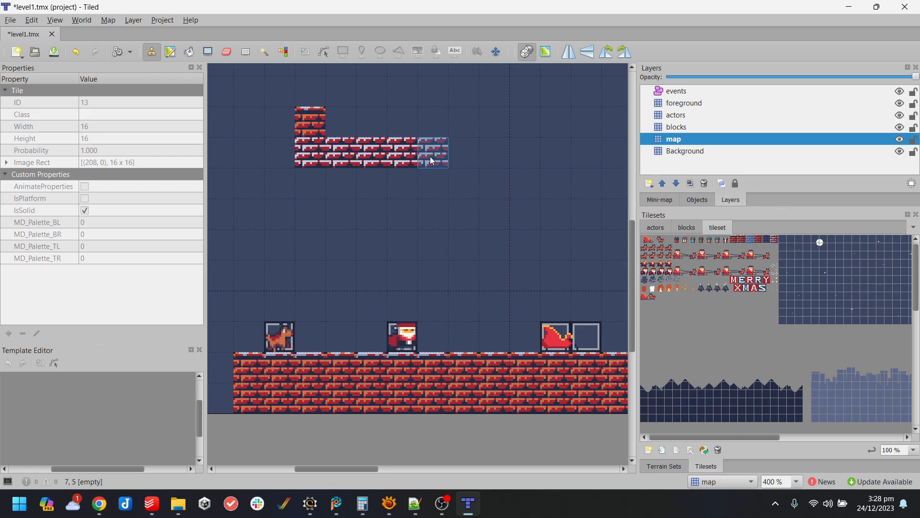
Examine the solidity properties of the brick tiles and the dark brick tile in the tileset.
left_click(736, 239)
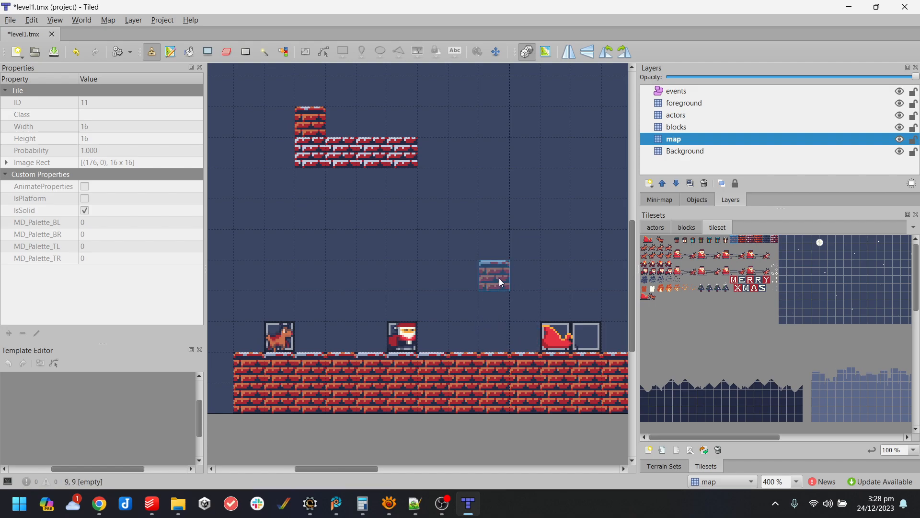
left_click(766, 240)
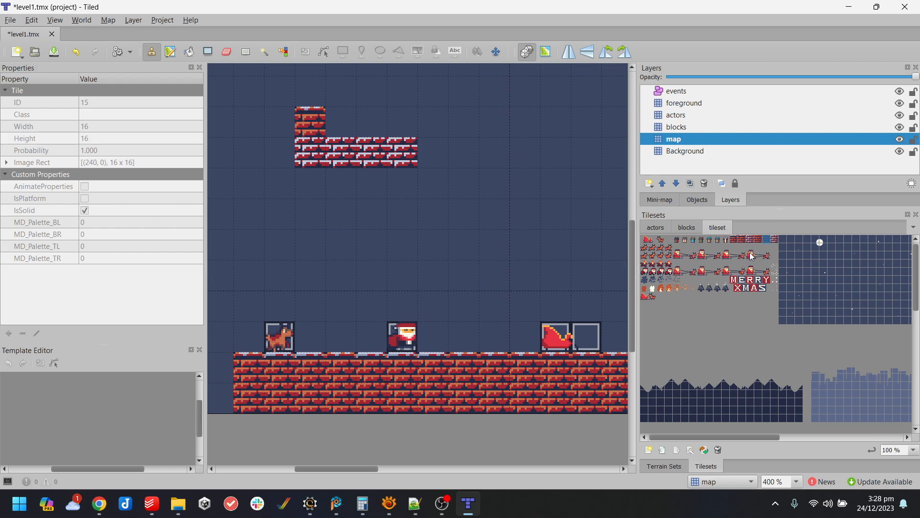
left_click(766, 248)
left_click(767, 239)
left_click(755, 242)
Open the project's tileset for editing from Scorpion Editor, turn off IsSolid on the dark brick tile with ID 15, and save.
left_click(848, 6)
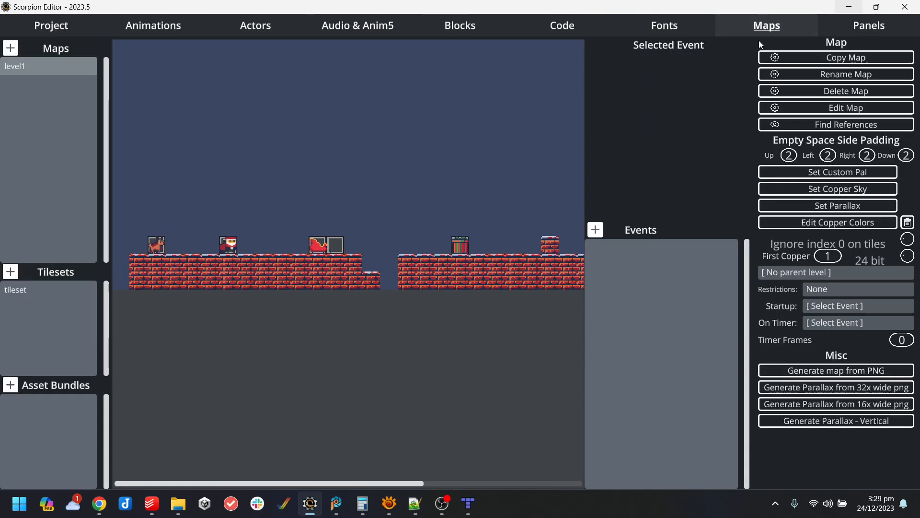
left_click(771, 28)
left_click(31, 291)
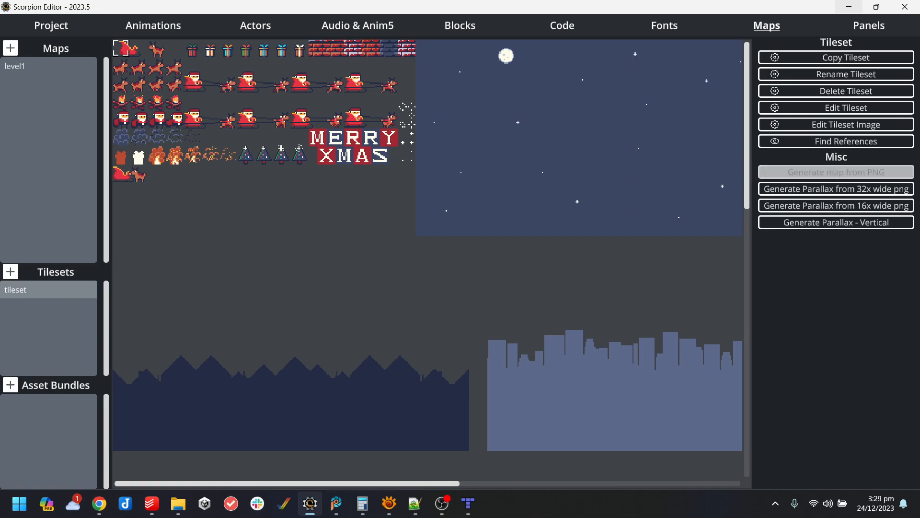
left_click(848, 109)
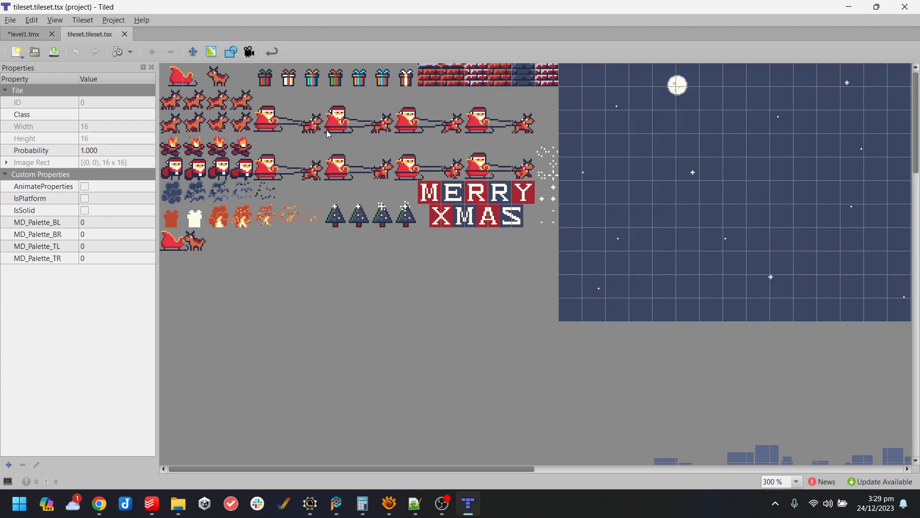
left_click(526, 83)
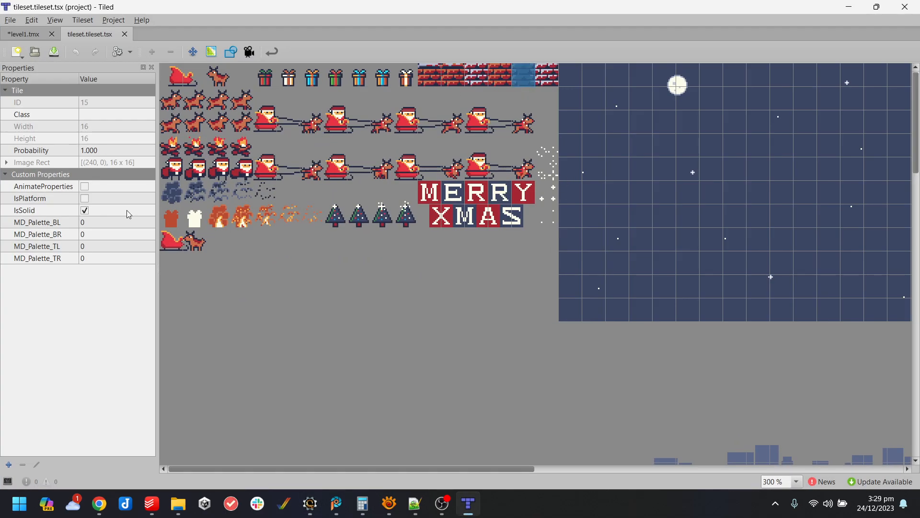
left_click(84, 211)
key("ctrl+s")
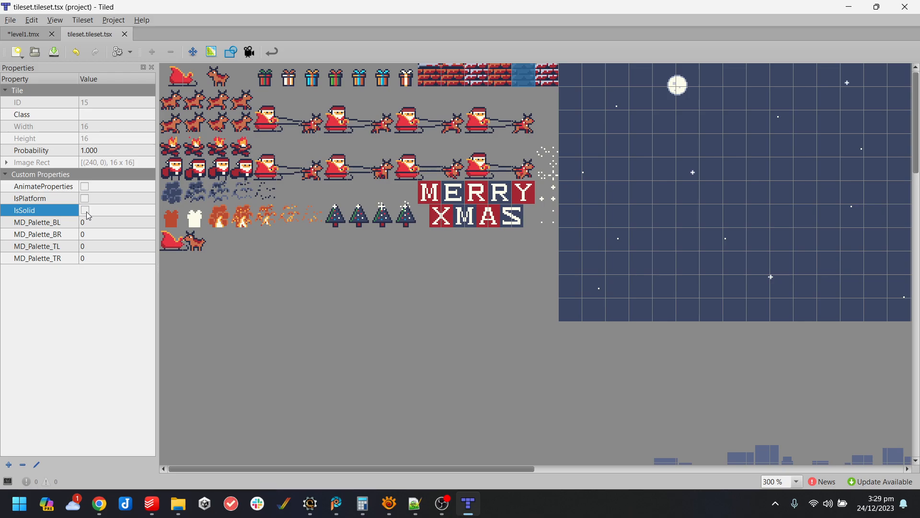
Reopen the level1 map from Scorpion Editor in Tiled and erase the Rudolph actor from the actors layer.
left_click(463, 509)
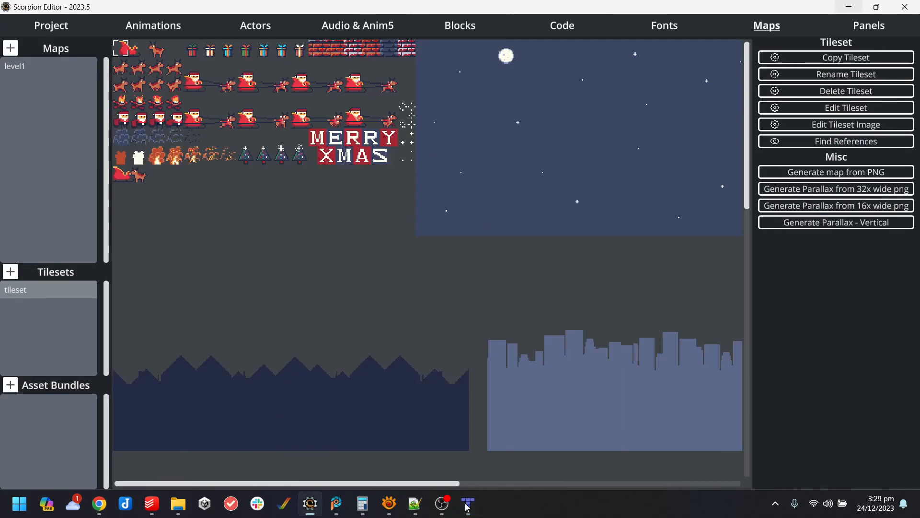
left_click(22, 67)
left_click(857, 115)
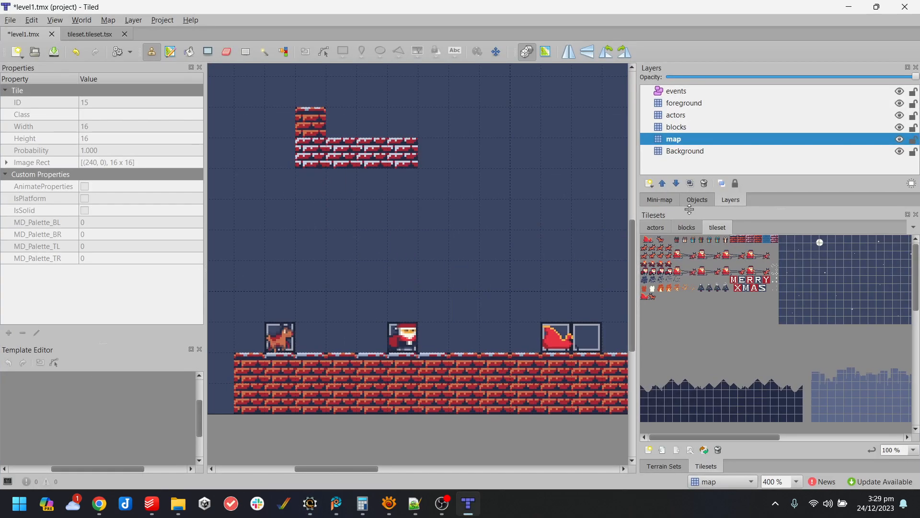
left_click(227, 52)
left_click(693, 115)
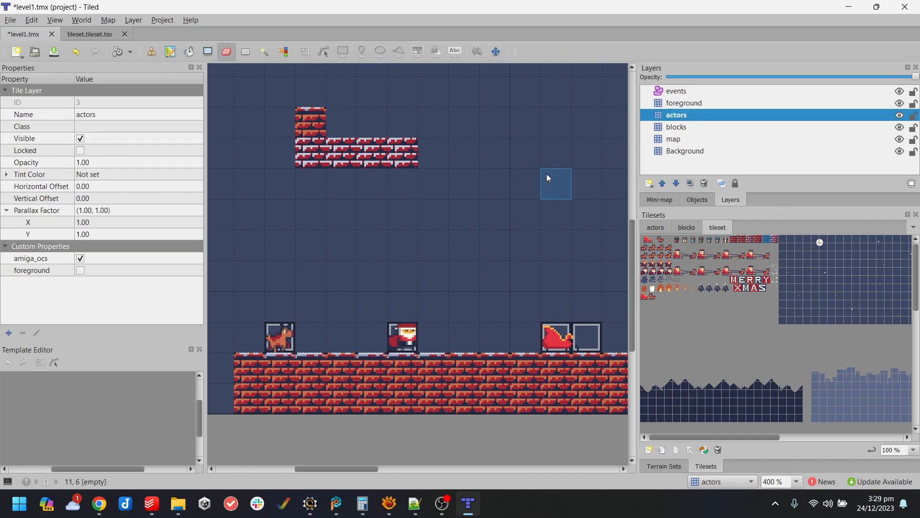
left_click(286, 331)
Place the Rudolph actor tile on the raised ledge at tile 4, 4 on the actors layer.
left_click(656, 228)
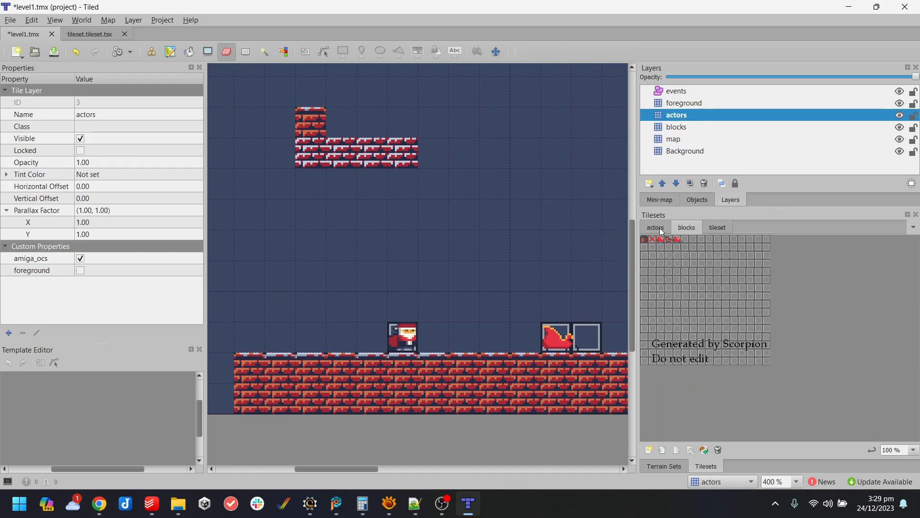
left_click(685, 240)
left_click(351, 128)
Place block_present tiles on the blocks layer above the ledge's brick at tile 3, 3 and at its far end, tile 6, 4.
left_click(716, 228)
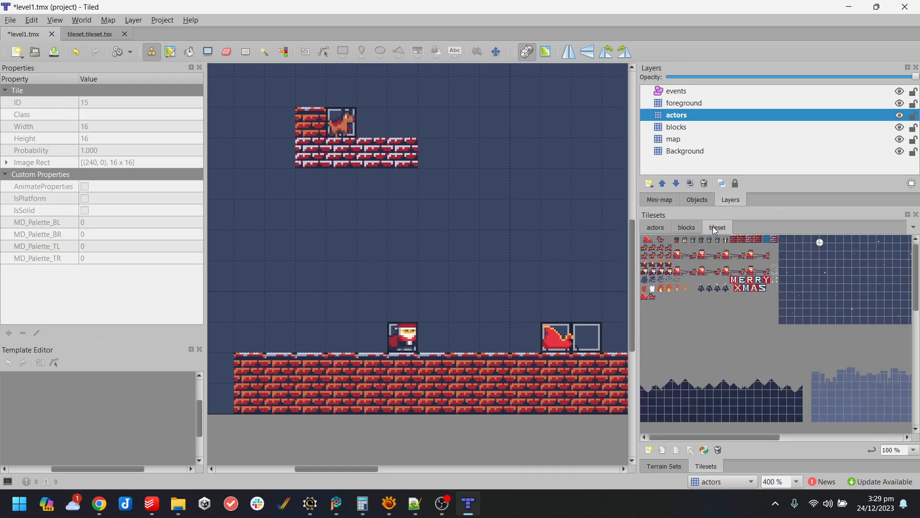
left_click(733, 238)
left_click(687, 228)
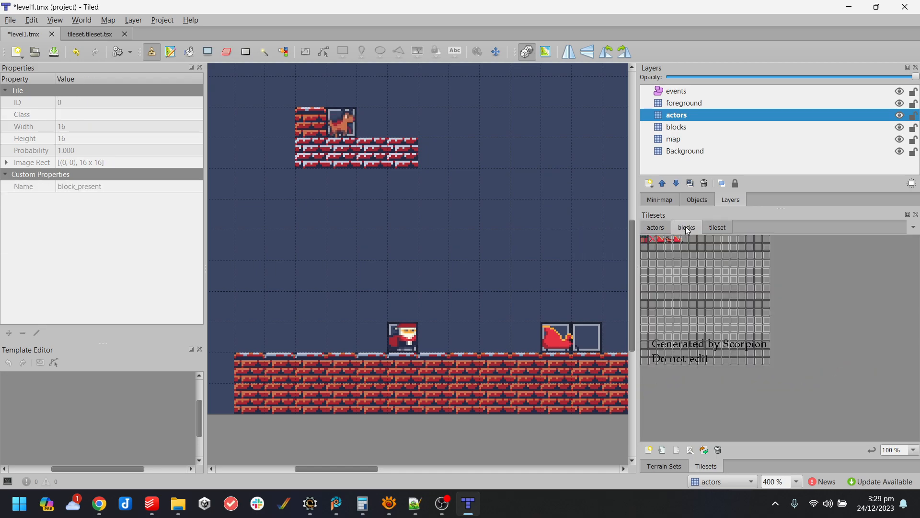
scroll(430, 185, "up", 3)
left_click(680, 127)
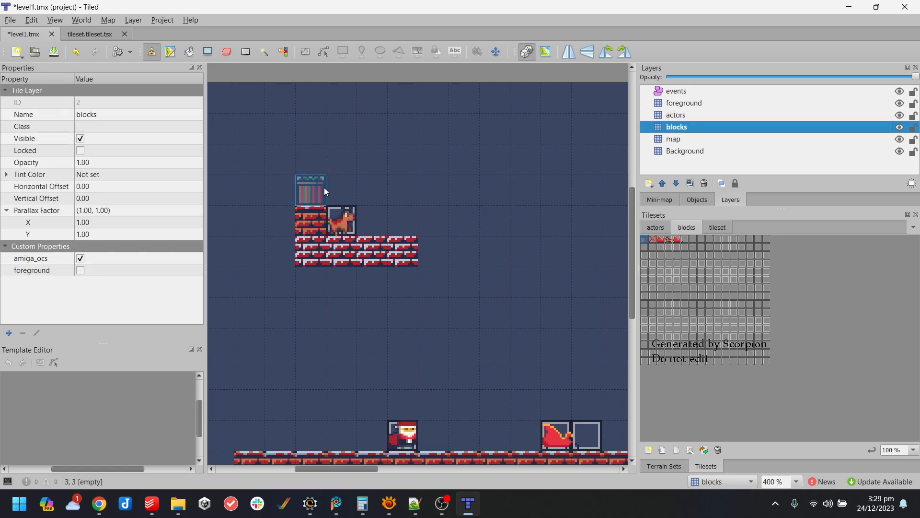
scroll(500, 321, "down", 3)
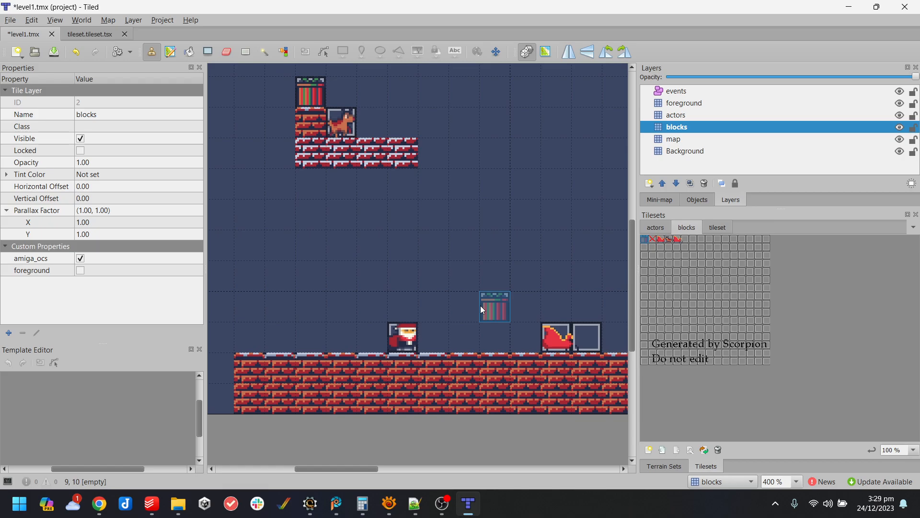
left_click(389, 124)
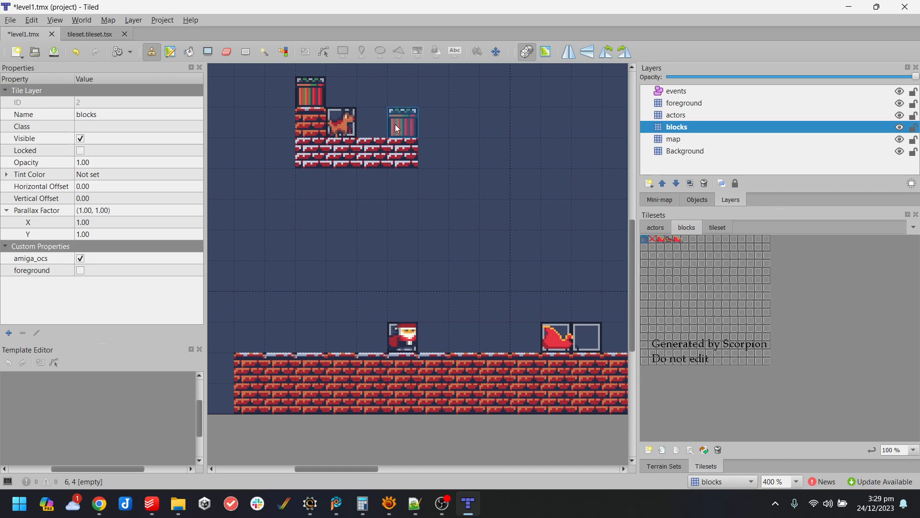
Build five staggered two-tile snow-topped brick platforms on the Background layer, climbing from near the ground to the height of Rudolph's ledge.
left_click(675, 230)
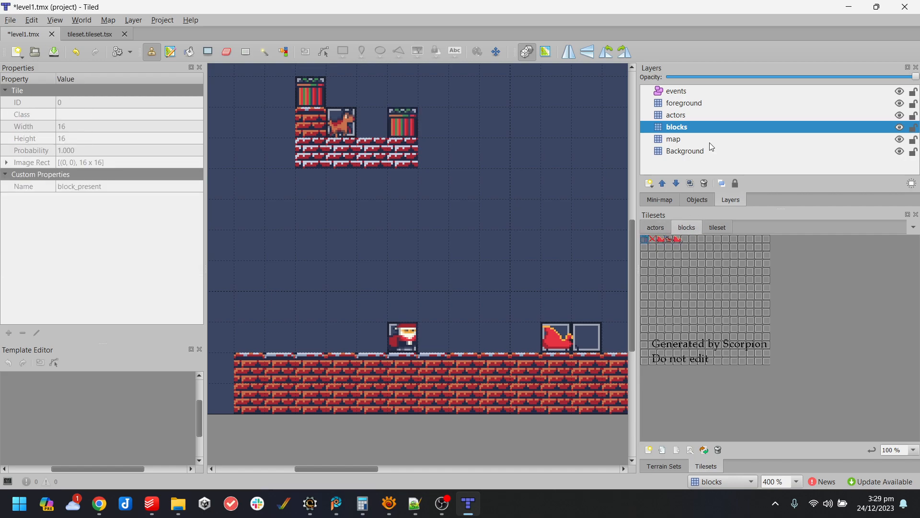
left_click(703, 151)
left_click(709, 227)
left_click(739, 241)
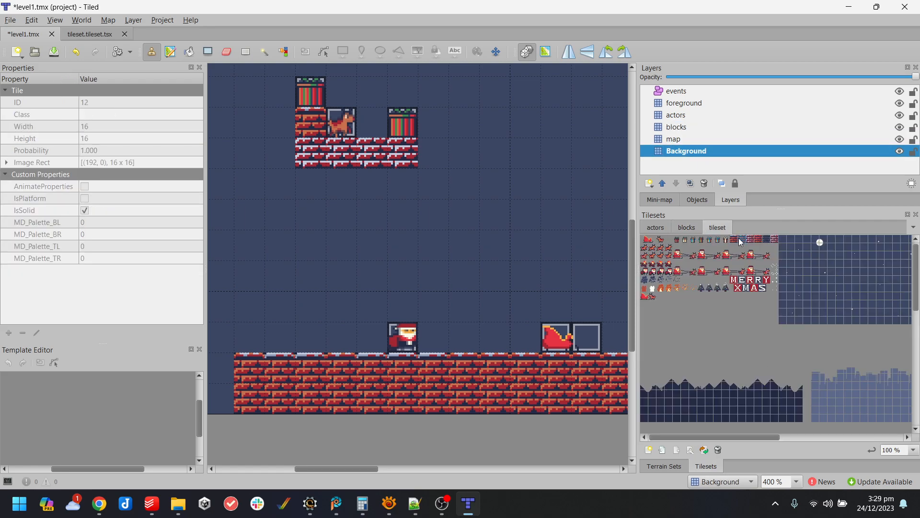
left_click(732, 240)
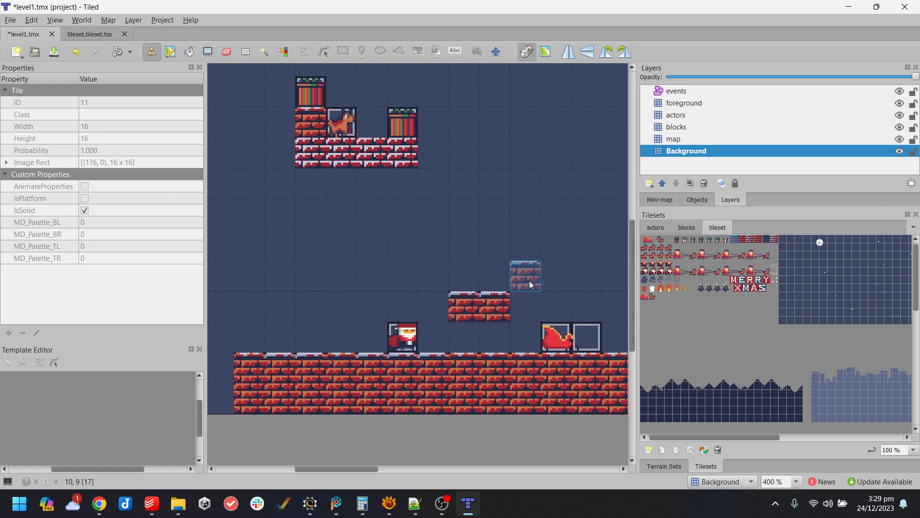
left_click(579, 278)
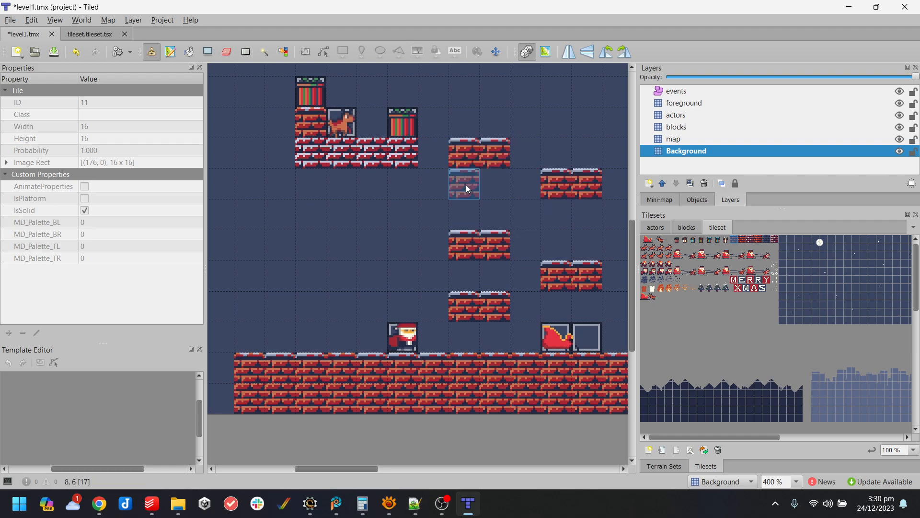
Rebuild the upper brick platforms on the Background layer at rows 7, 6, 5 and 4, alternating between the two columns, and save the map.
key("ctrl+z")
key("ctrl+z")
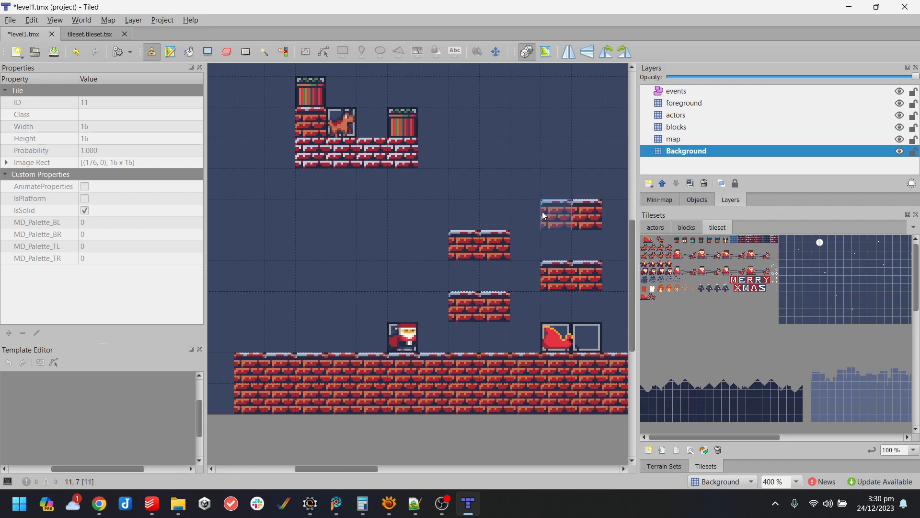
key("ctrl+y")
key("ctrl+y")
left_click(545, 150)
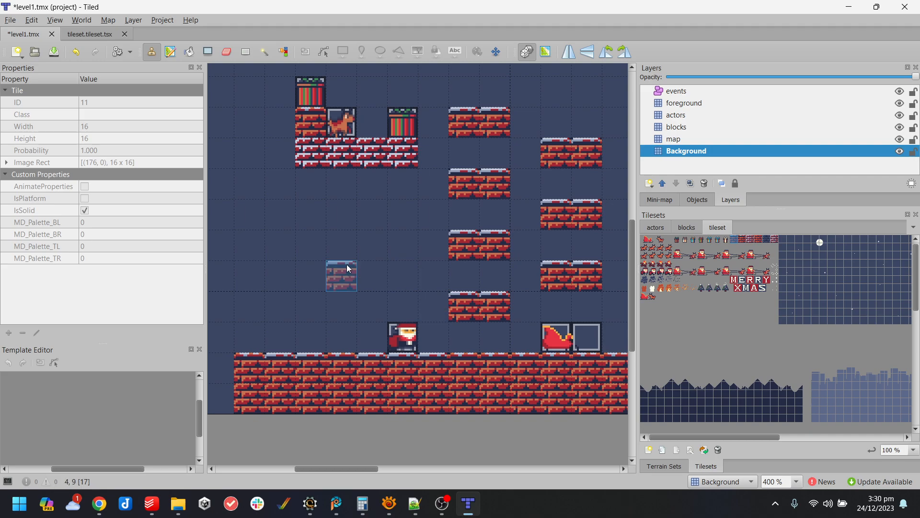
key("ctrl+s")
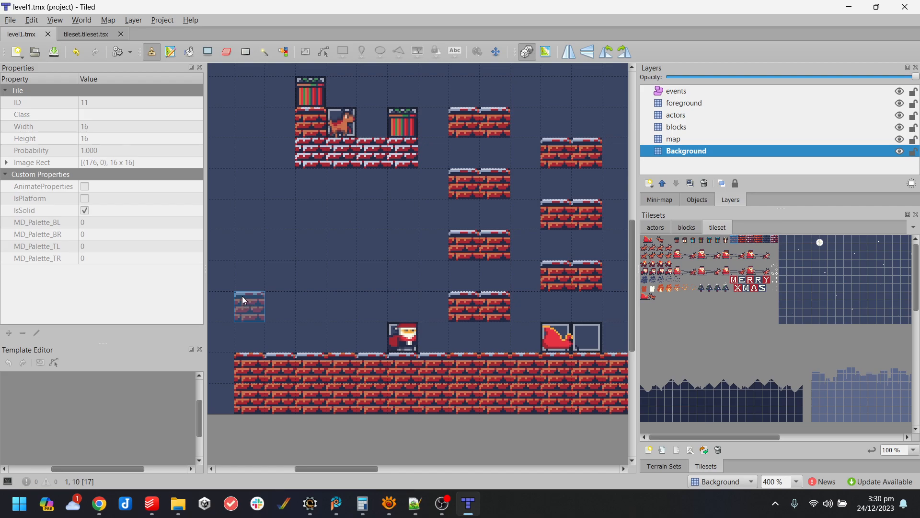
Return to Scorpion Editor and compile and run the project in WinUAE.
left_click(848, 7)
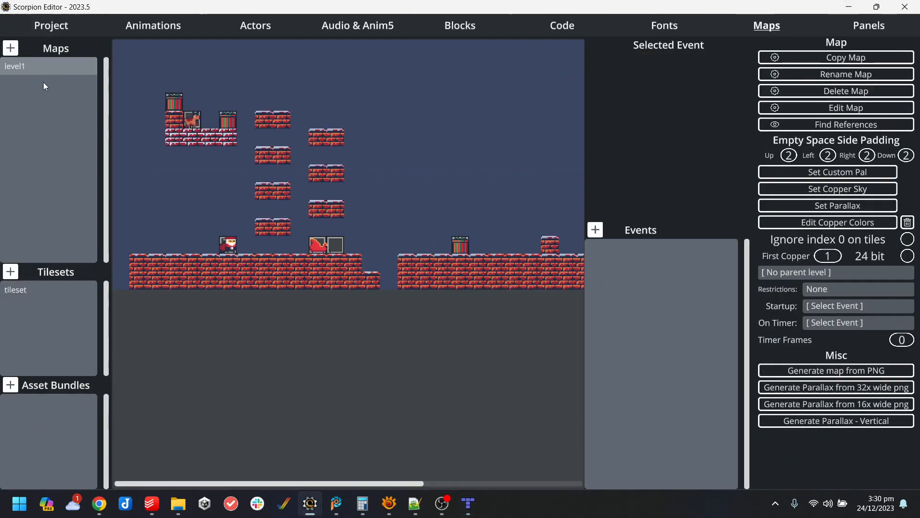
left_click(45, 27)
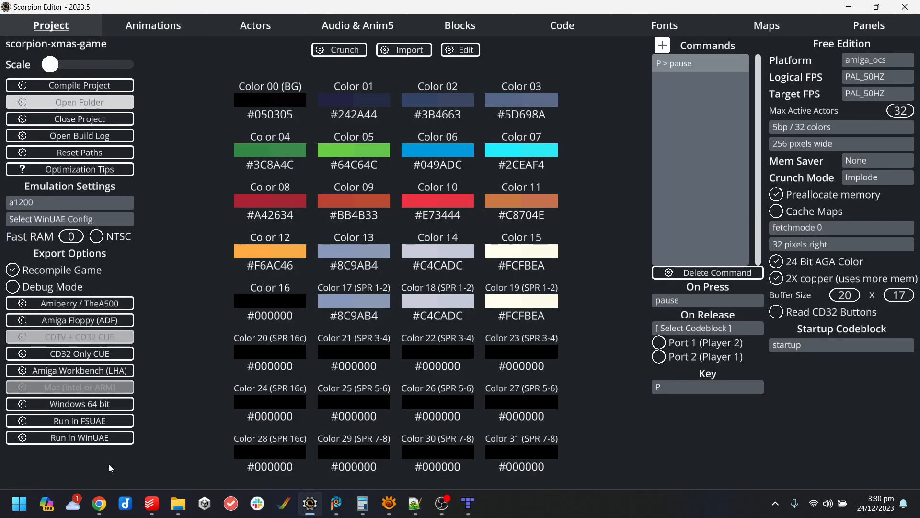
left_click(99, 438)
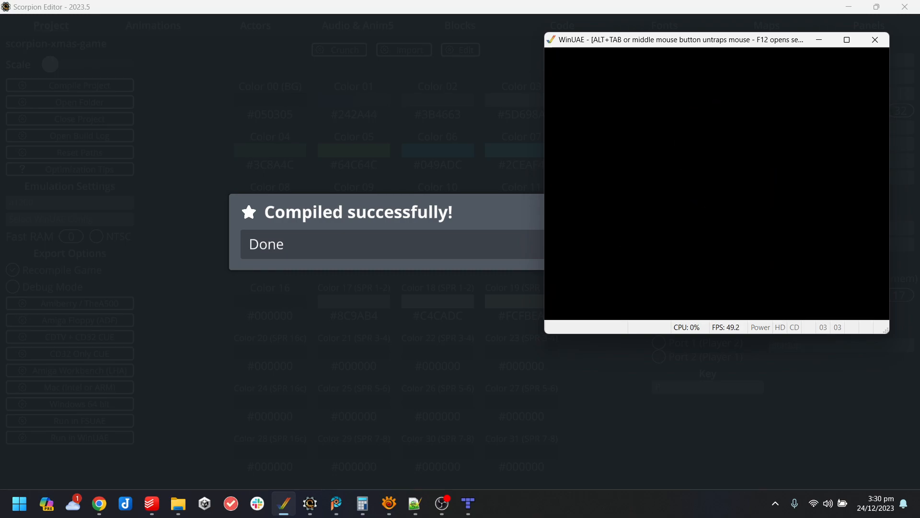
Test-play level1, jumping Santa toward the lowest brick platform, and close the emulator and the compile message.
key("Left")
key("Right")
key("Up")
key("Up")
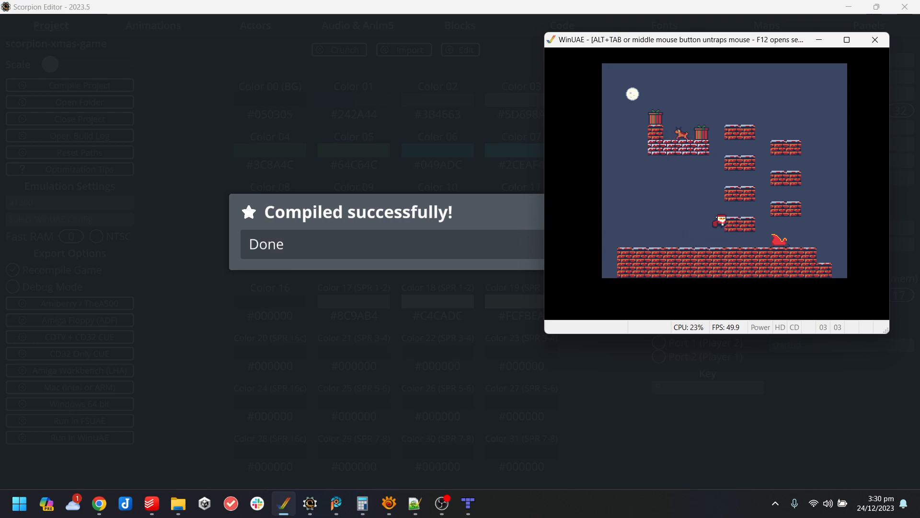
key("Up")
key("Up")
key("Left")
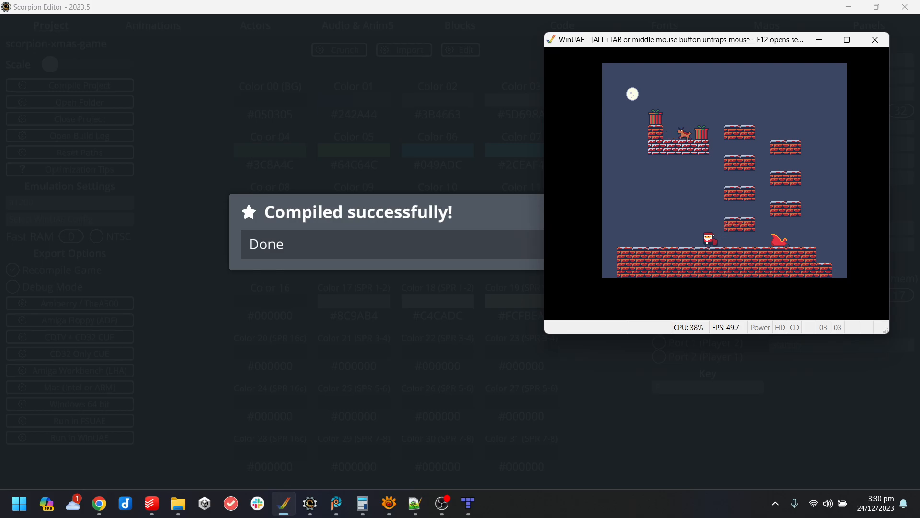
key("Right")
key("Up")
key("Left")
key("Up")
key("Right")
key("alt+F4")
left_click(657, 307)
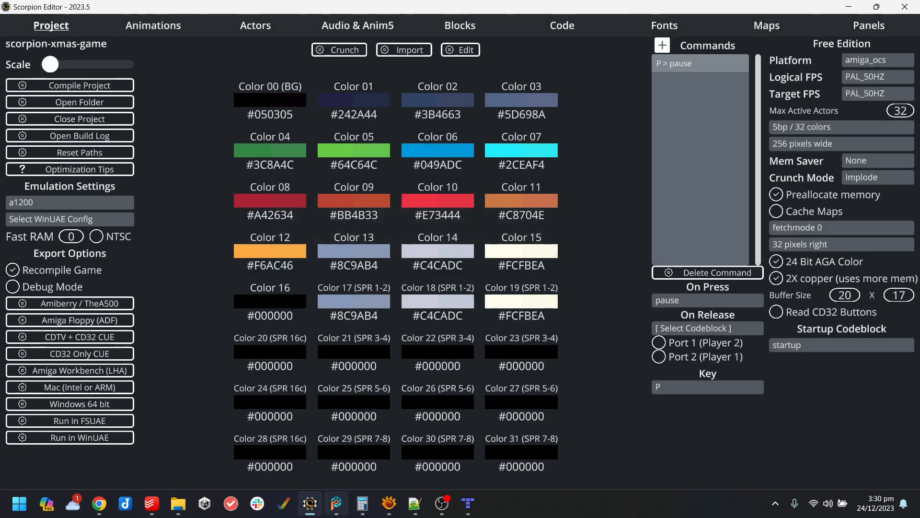
In Tiled, place a block_present tile beside Santa at tile 7, 11 on the blocks layer and save the map.
left_click(466, 506)
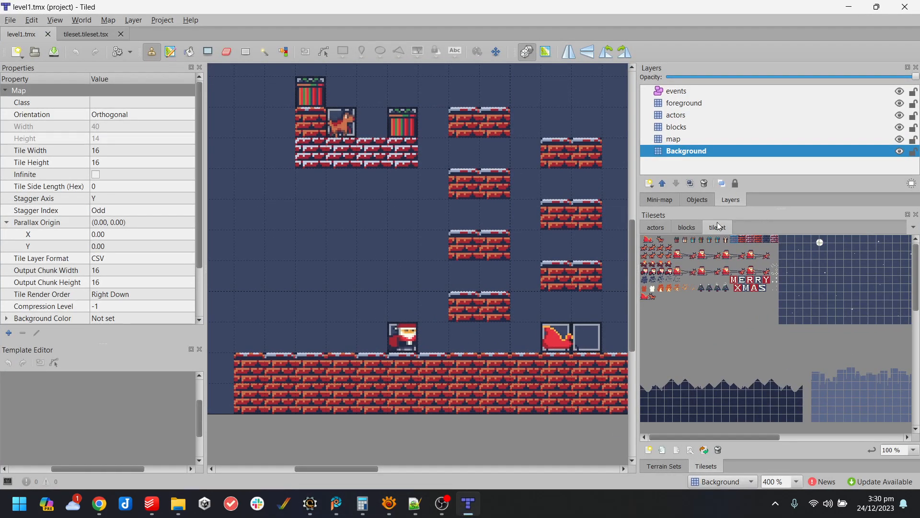
left_click(685, 227)
left_click(645, 239)
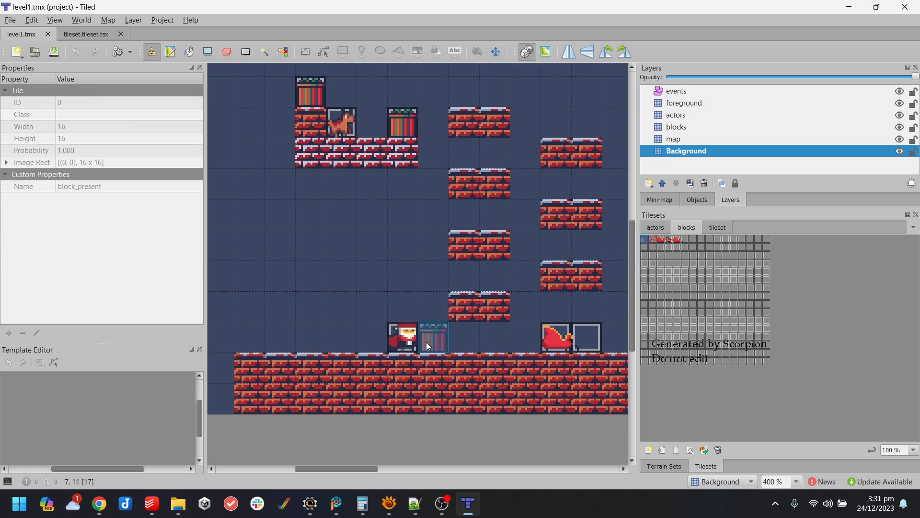
left_click(428, 346)
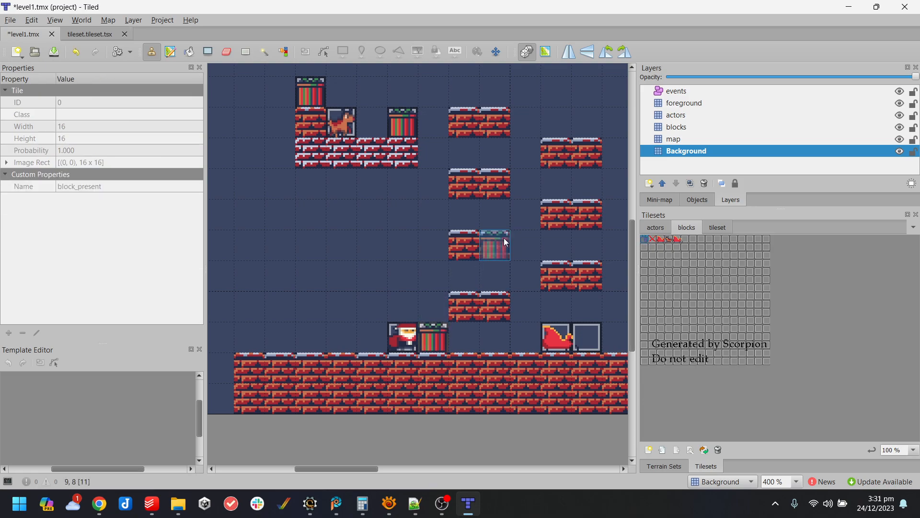
key("ctrl+z")
left_click(695, 123)
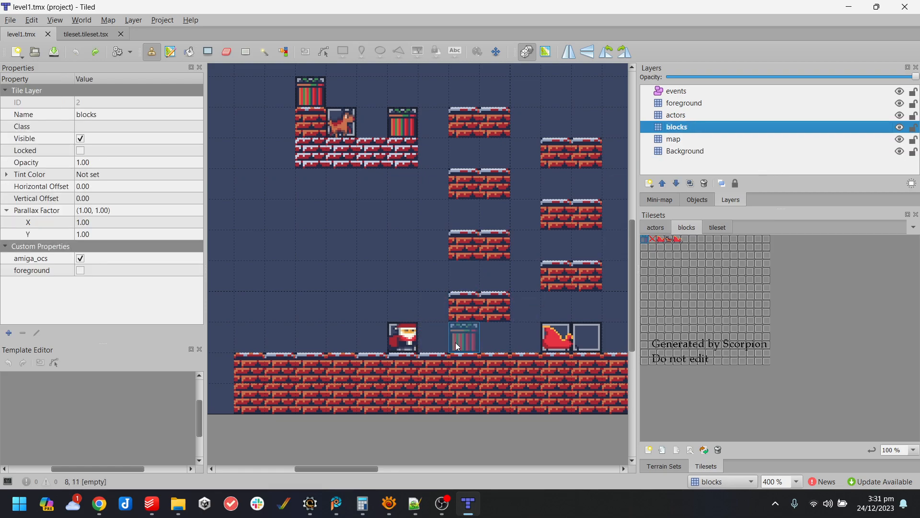
left_click(422, 334)
key("ctrl+s")
Run the game from Scorpion Editor in WinUAE, test jumping between the ground present and the lowest platforms, and close it.
left_click(849, 7)
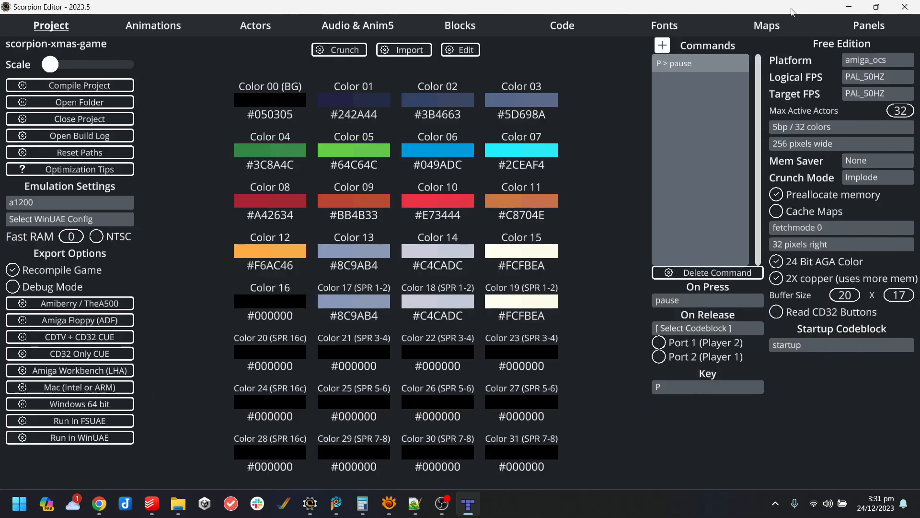
left_click(119, 438)
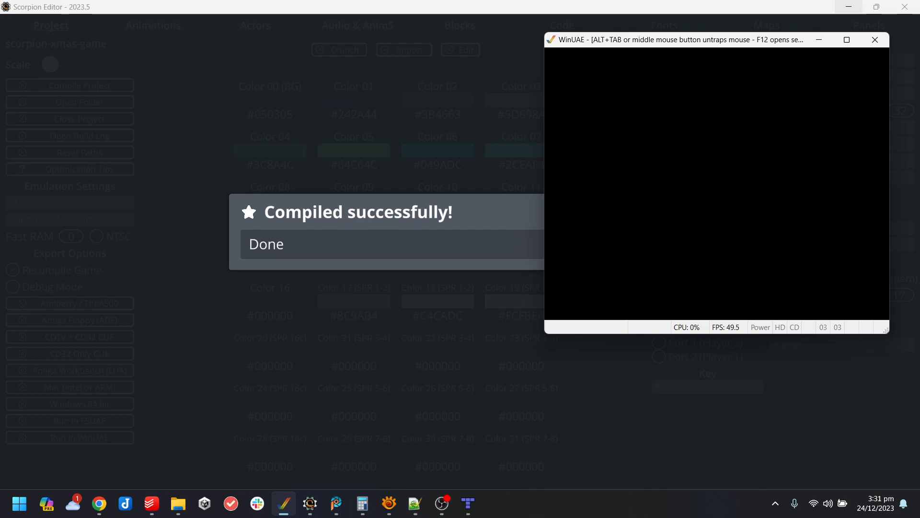
key("Right")
key("Up")
key("Right")
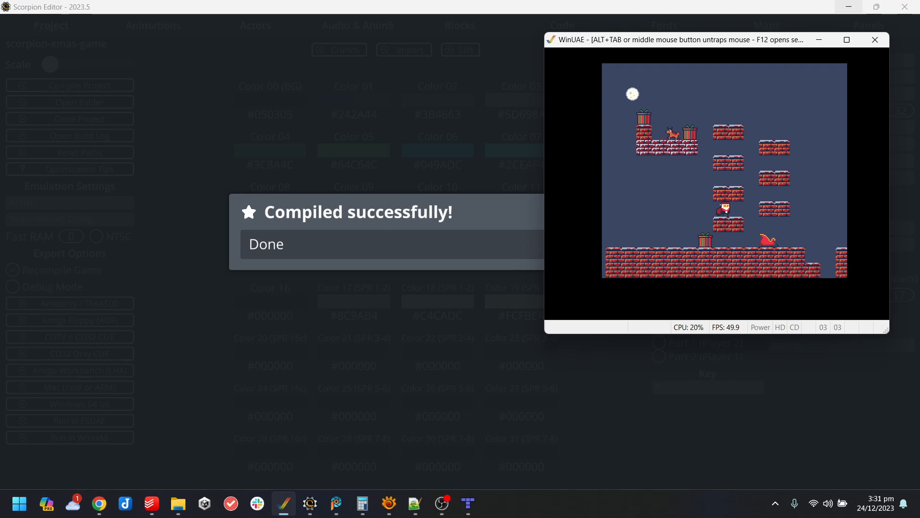
key("Right")
key("Up")
key("Right")
key("Left")
key("Up")
key("Right")
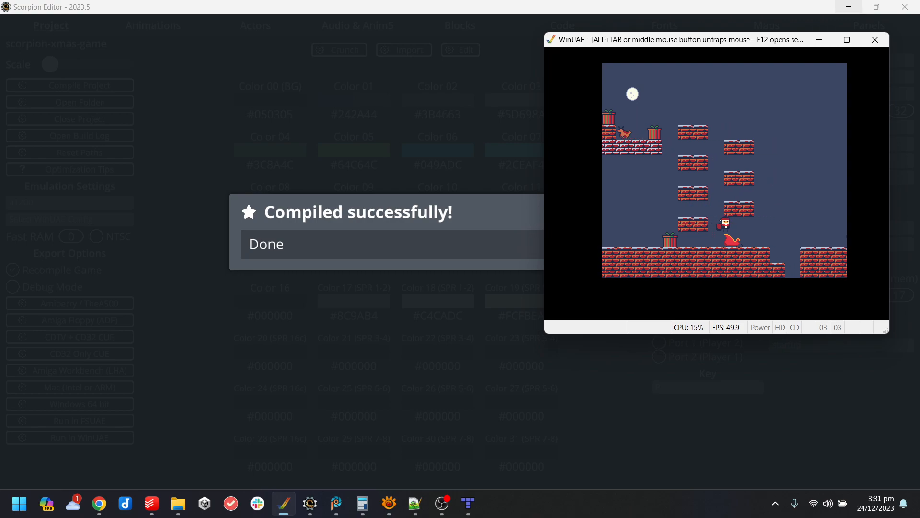
key("Left")
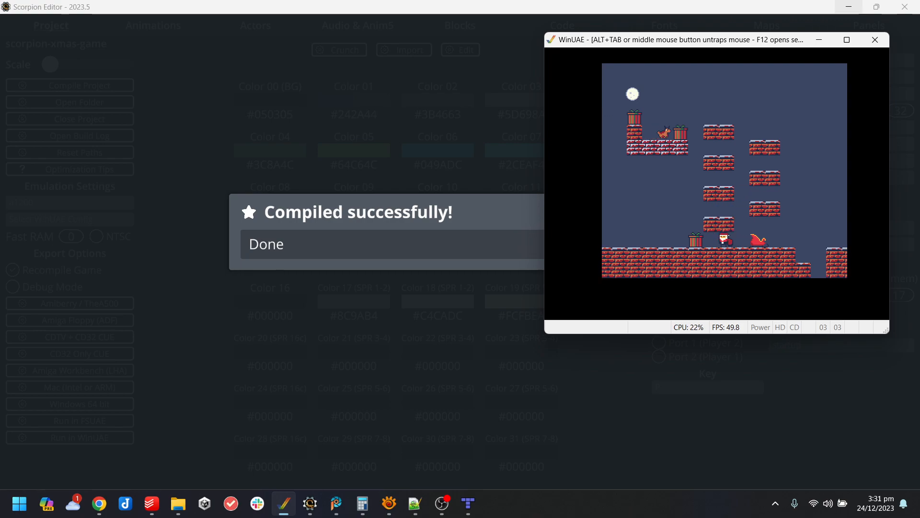
key("Up")
key("Right")
key("Up")
key("Right")
key("Up")
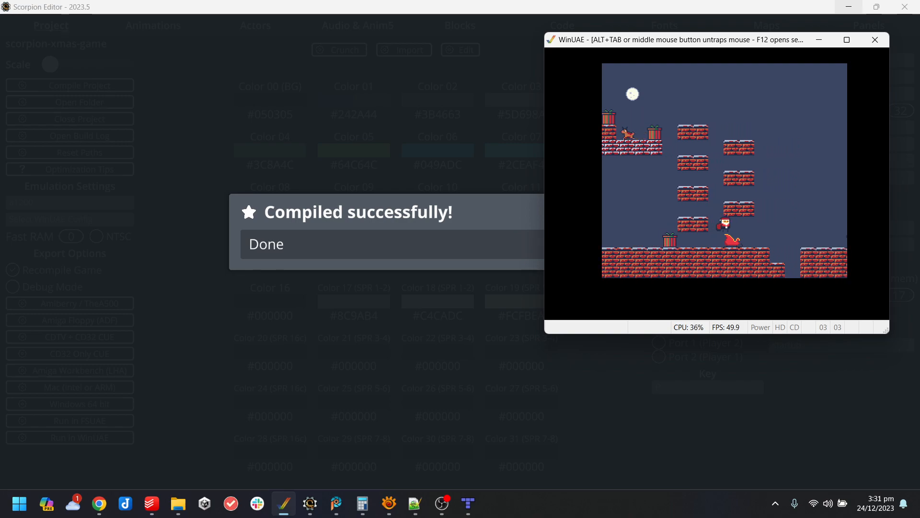
key("alt+F4")
left_click(637, 294)
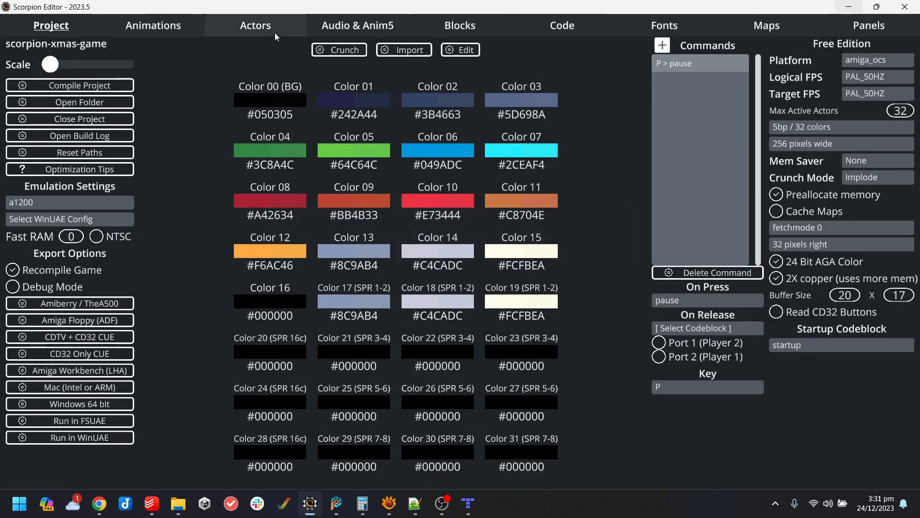
Lower the upper edge of the player_santa actor's collision box to Y -4.
left_click(261, 28)
left_click(46, 121)
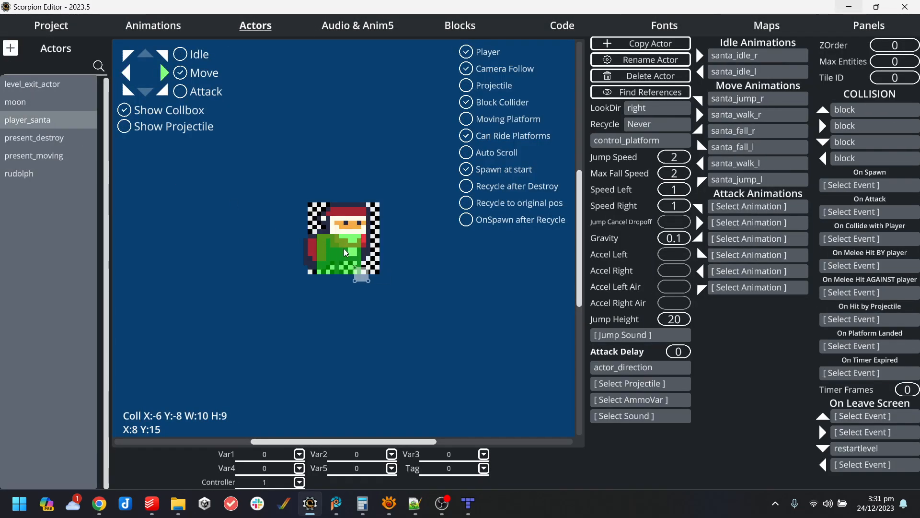
left_click_drag(358, 250, 358, 270)
left_click_drag(366, 301, 365, 276)
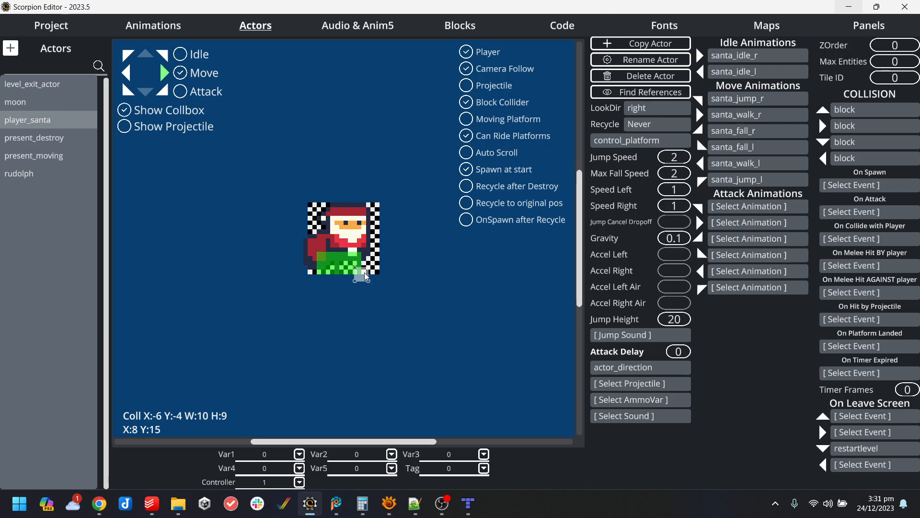
Run the project in WinUAE and test Santa pushing the ground present toward the sleigh and jumping beside the lowest platform.
left_click(52, 25)
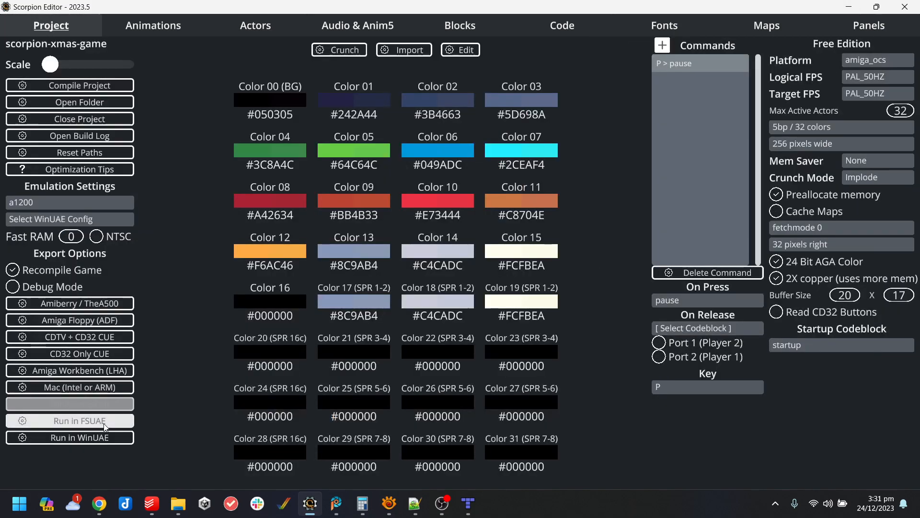
left_click(102, 440)
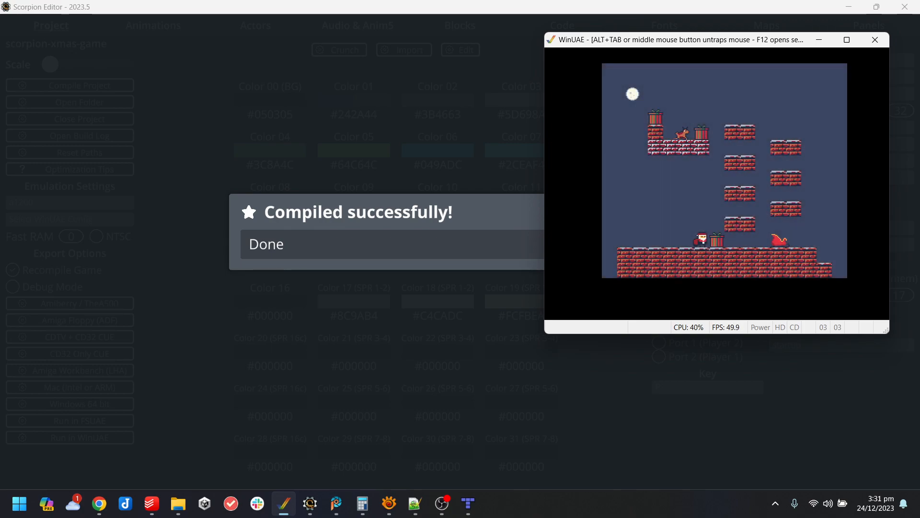
key("Right")
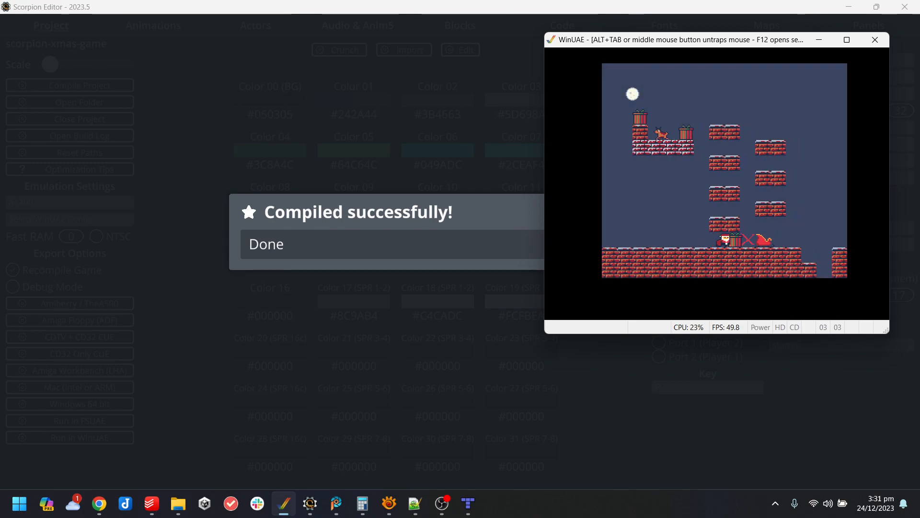
key("Up")
key("Up")
key("Up")
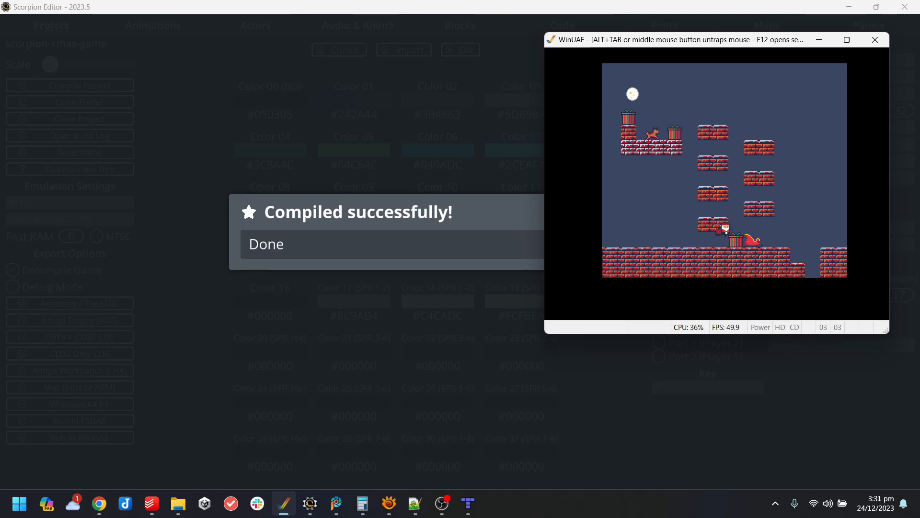
key("Up")
key("Left")
Restart the game from the WinUAE settings to begin the level again.
key("F12")
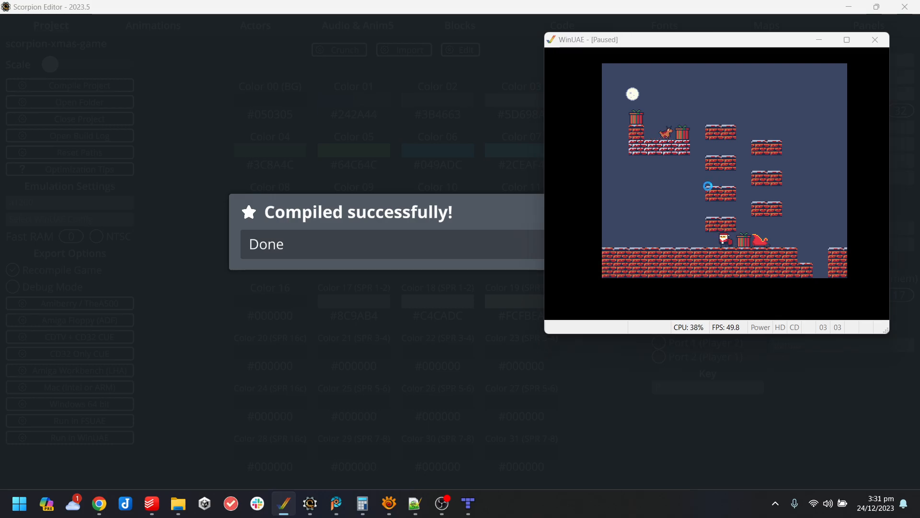
left_click(354, 412)
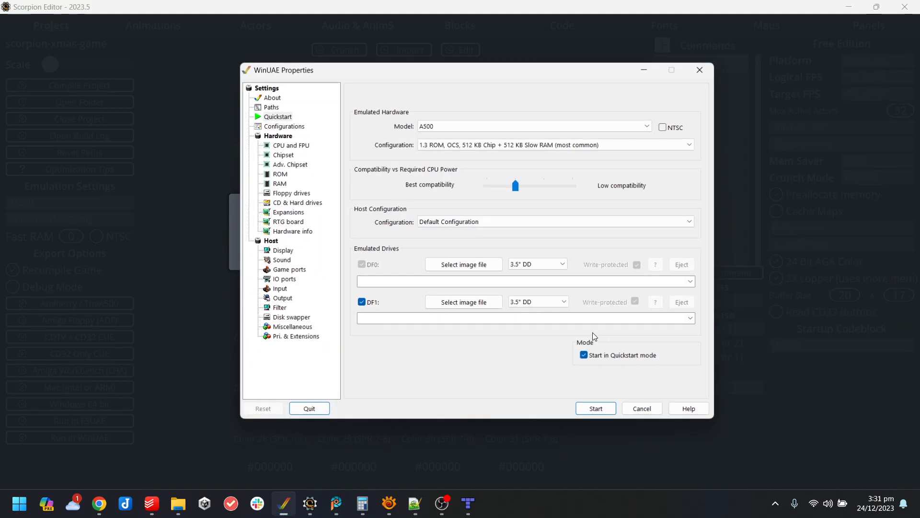
left_click(593, 409)
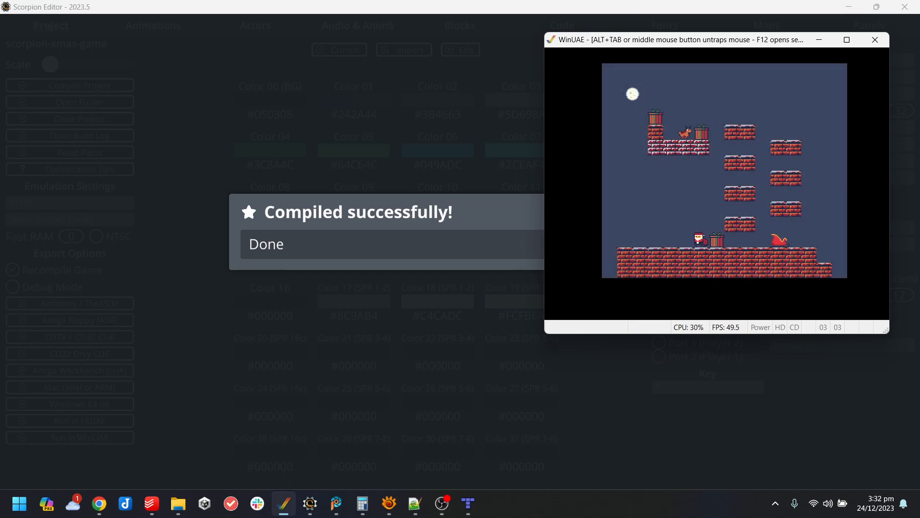
Test-play climbing the platforms to Rudolph's ledge, freeing Rudolph and riding the sleigh with him.
key("Right")
key("Up")
key("Up")
key("Left")
key("Up")
key("Right")
key("Up")
key("Left")
key("Up")
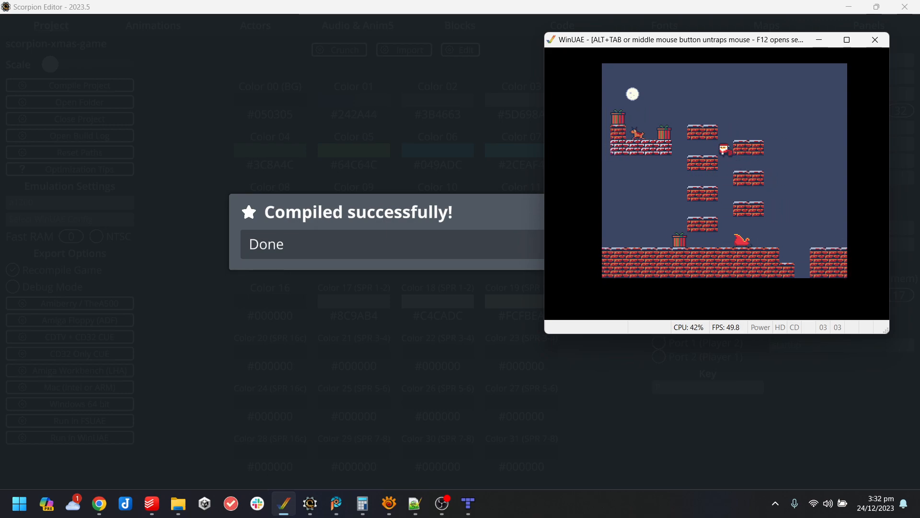
key("Up")
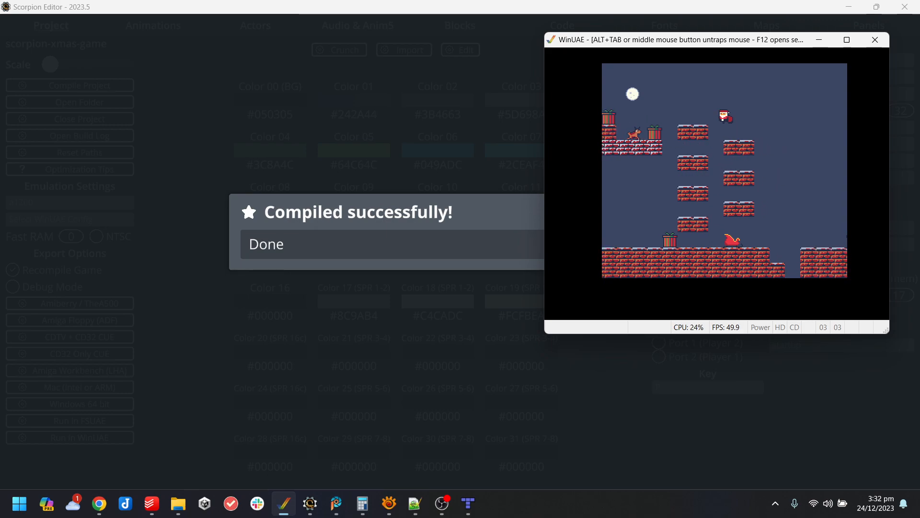
key("Left")
key("Up")
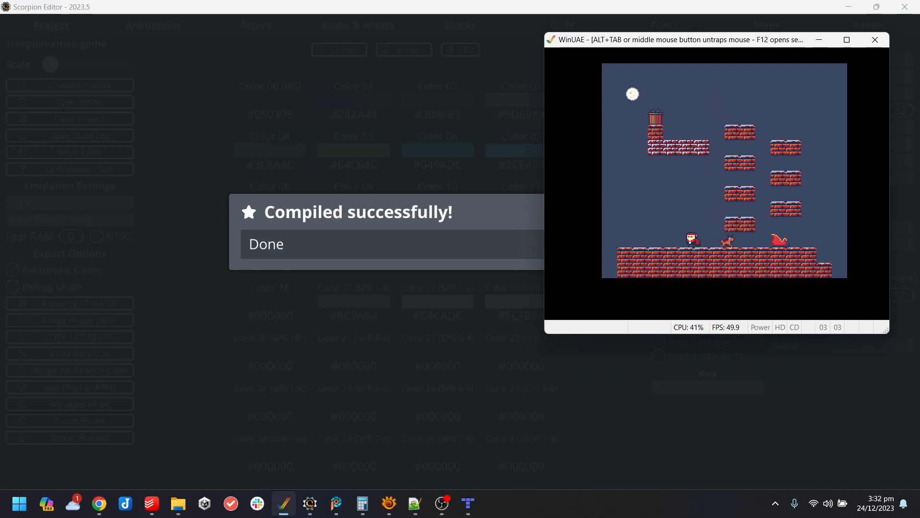
key("Right")
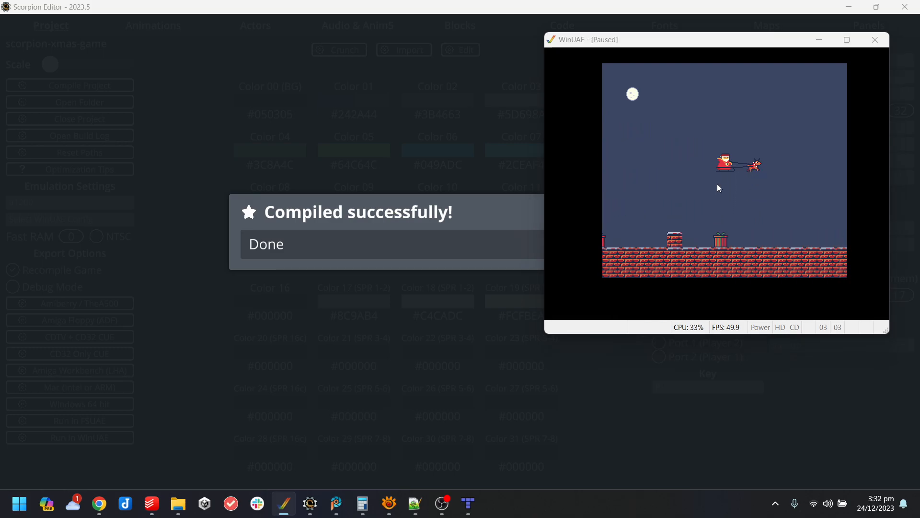
Close the WinUAE session and dismiss the compile message to return to the project settings.
key("F12")
left_click(356, 411)
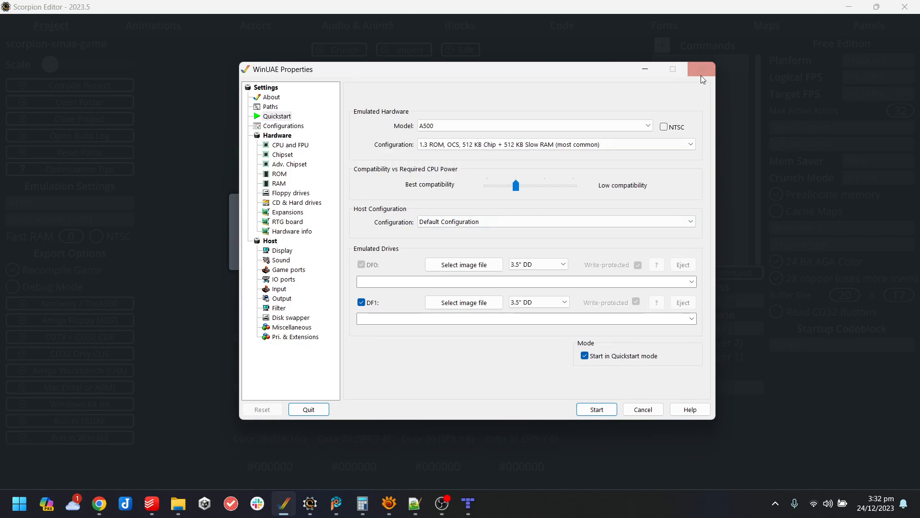
left_click(702, 75)
left_click(661, 297)
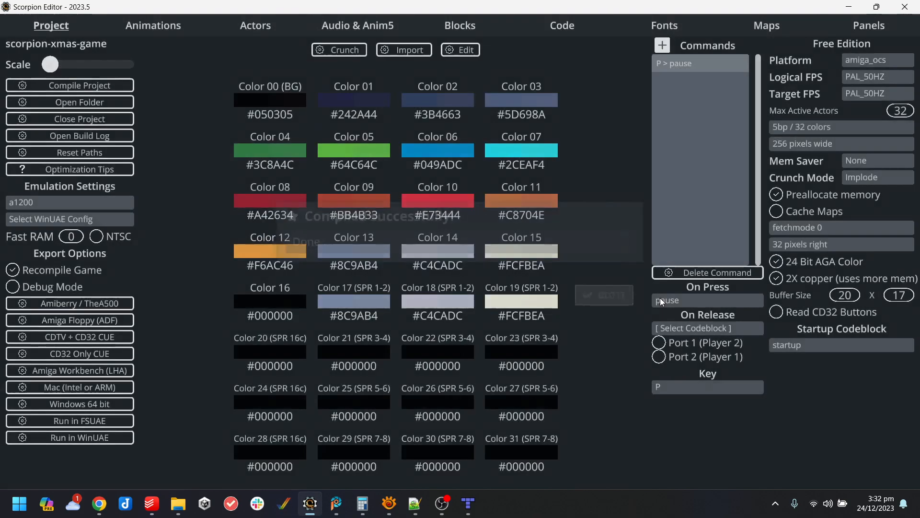
Add a project command for the R key that runs the restartlevel codeblock on press.
left_click(709, 298)
left_click(712, 295)
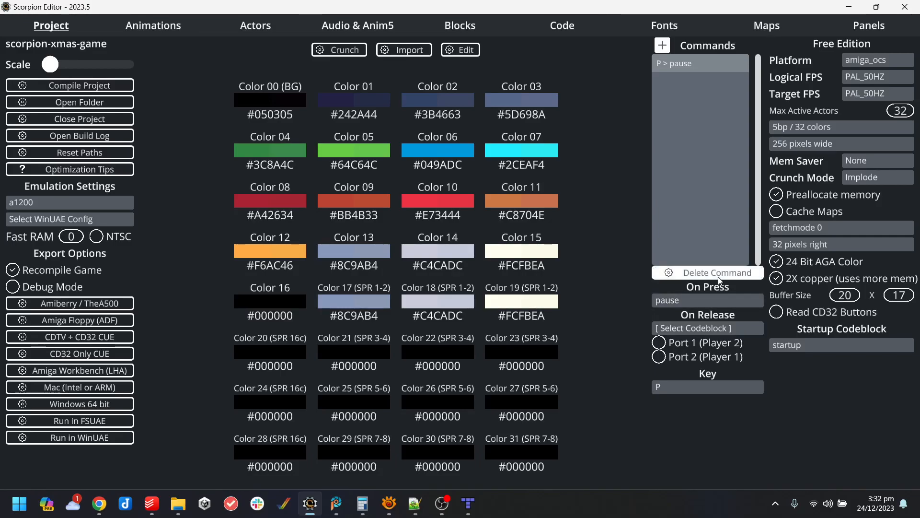
left_click(662, 45)
left_click(681, 83)
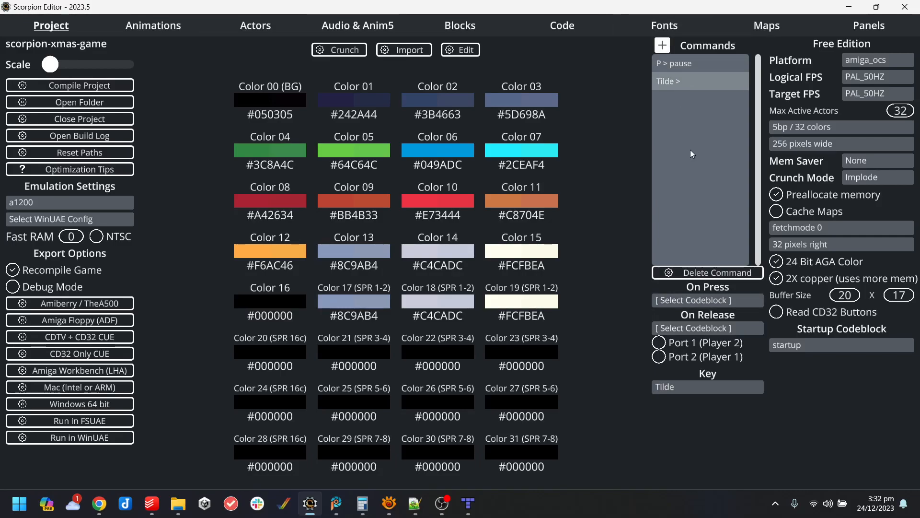
left_click(695, 387)
type("r")
left_click(321, 92)
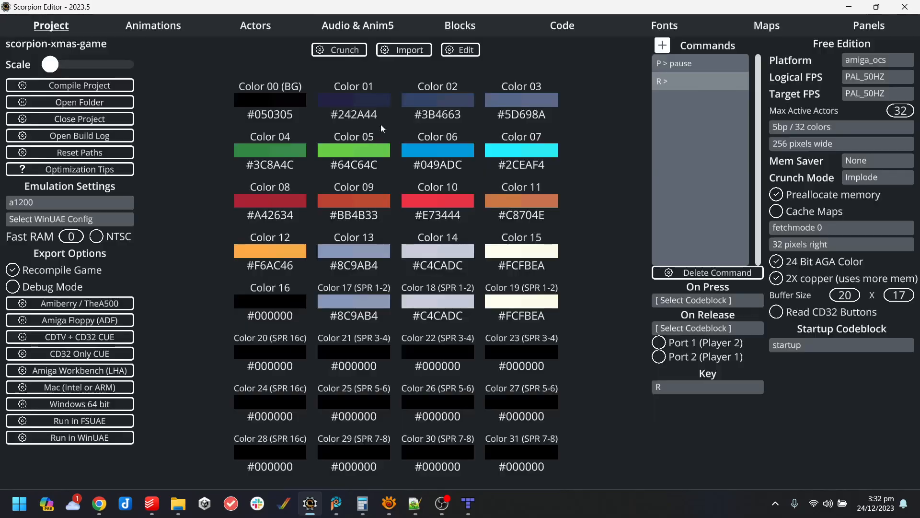
left_click(719, 304)
type("rest")
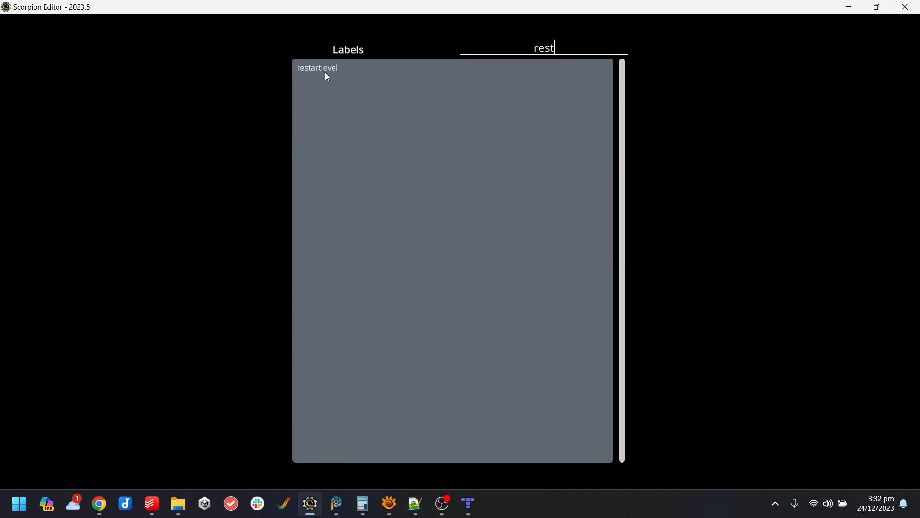
left_click(324, 72)
Assign restartlevel to the R command's On Release and clear its On Press codeblock.
left_click(705, 83)
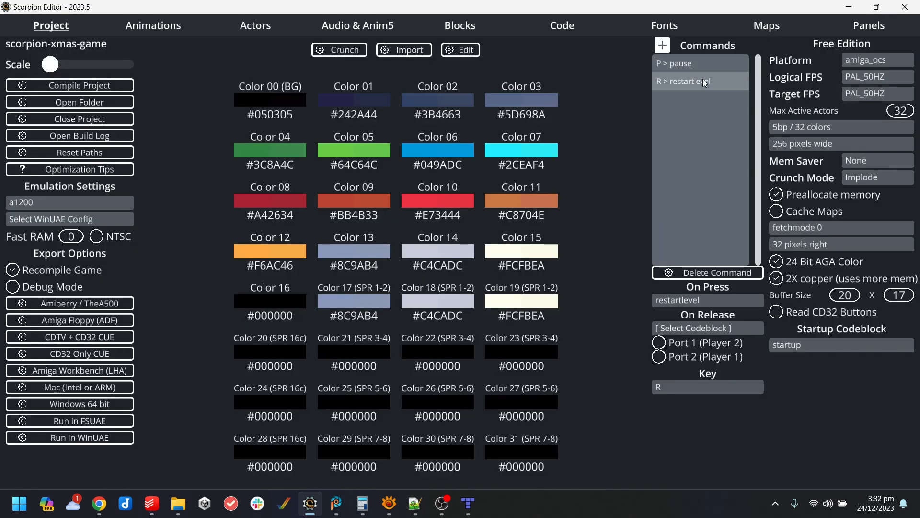
left_click(707, 328)
type("res")
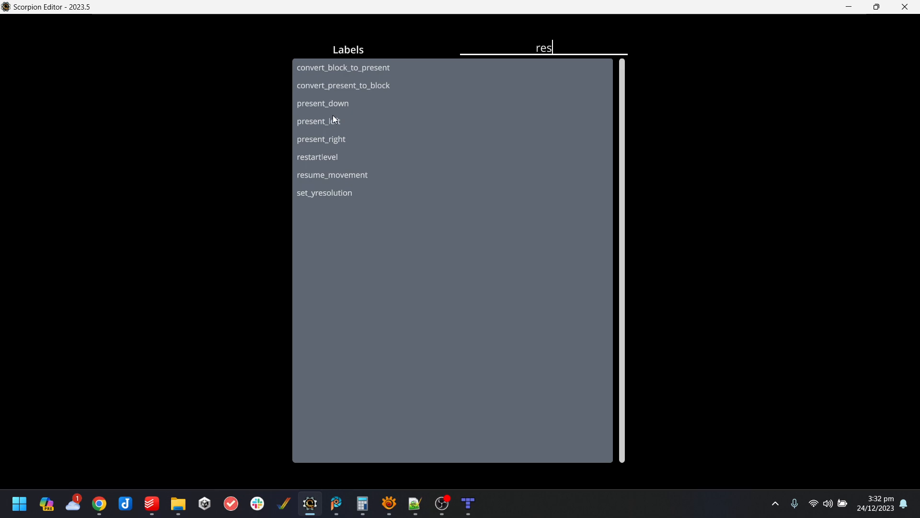
left_click(338, 163)
left_click(728, 300)
left_click(310, 67)
Run the project in WinUAE and test Santa walking both ways and jumping onto the lowest platform.
left_click(102, 439)
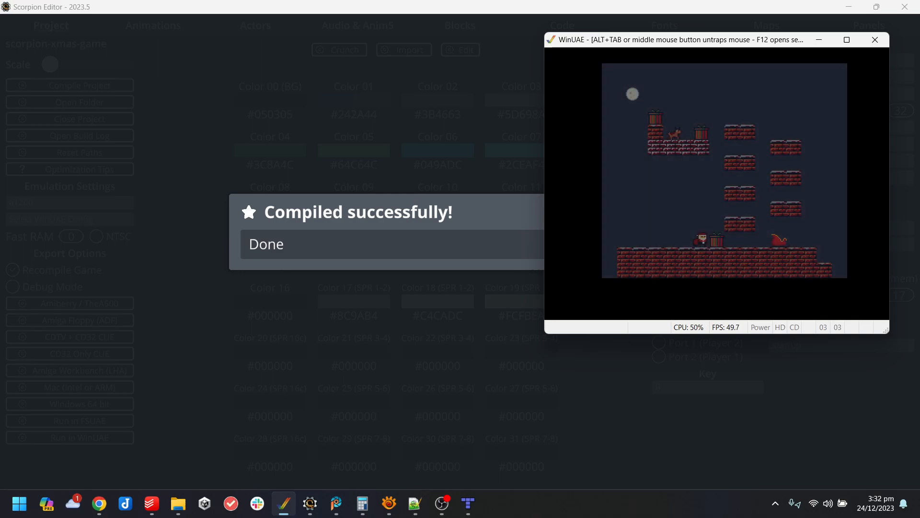
key("Up")
key("Left")
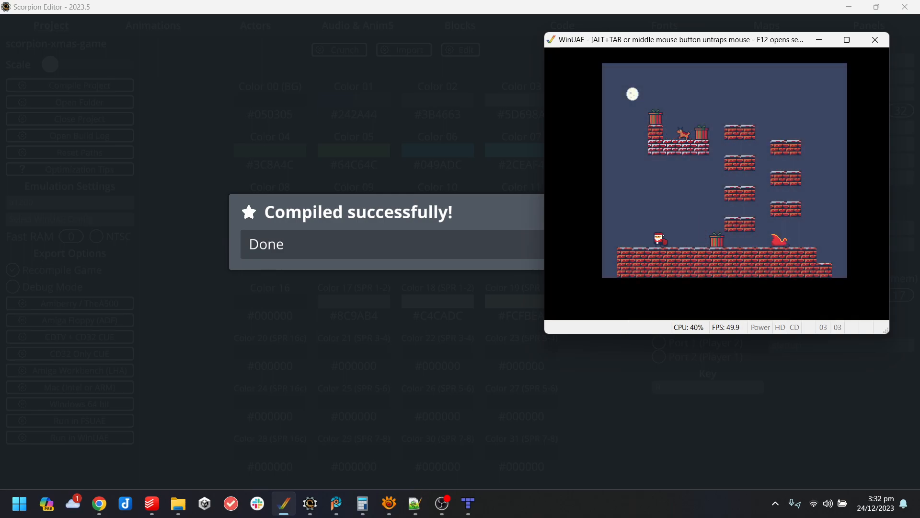
key("Right")
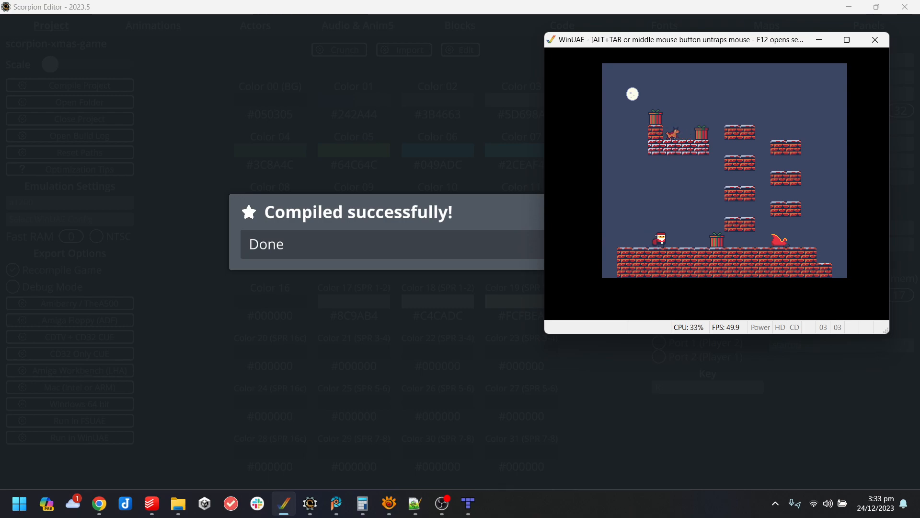
key("Right")
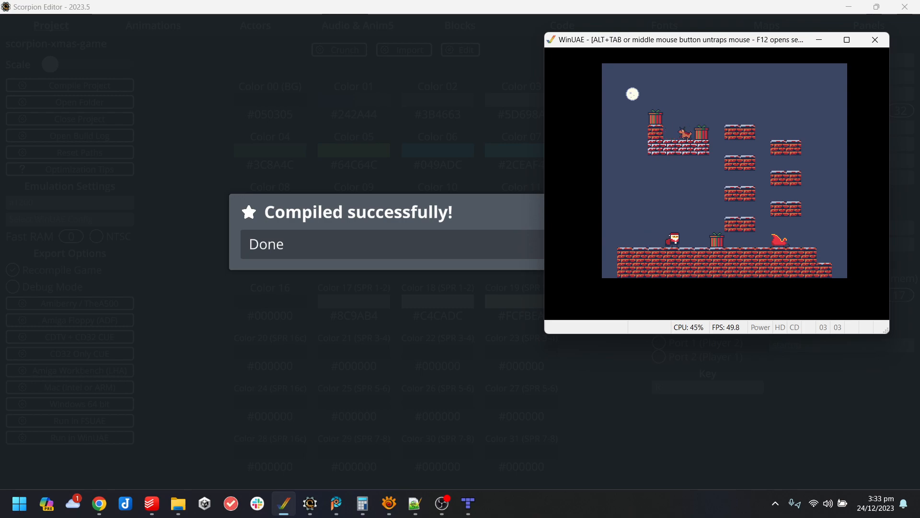
key("Up")
key("Right")
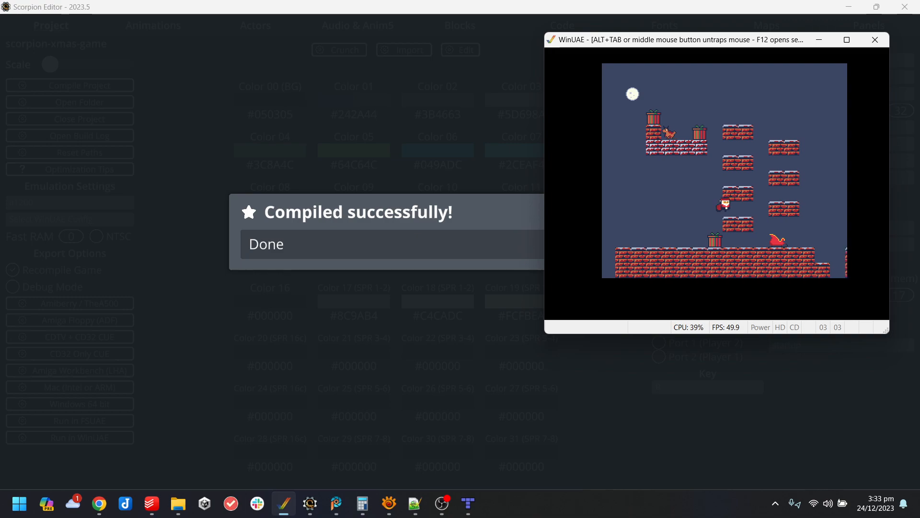
Test-play climbing the alternating brick platforms toward the topmost ones.
key("Up")
key("Right")
key("Up")
key("Left")
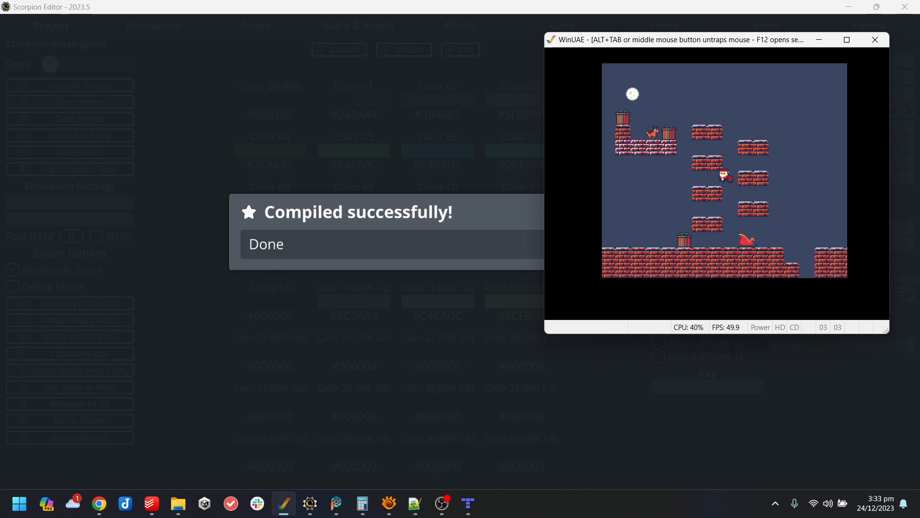
key("Right")
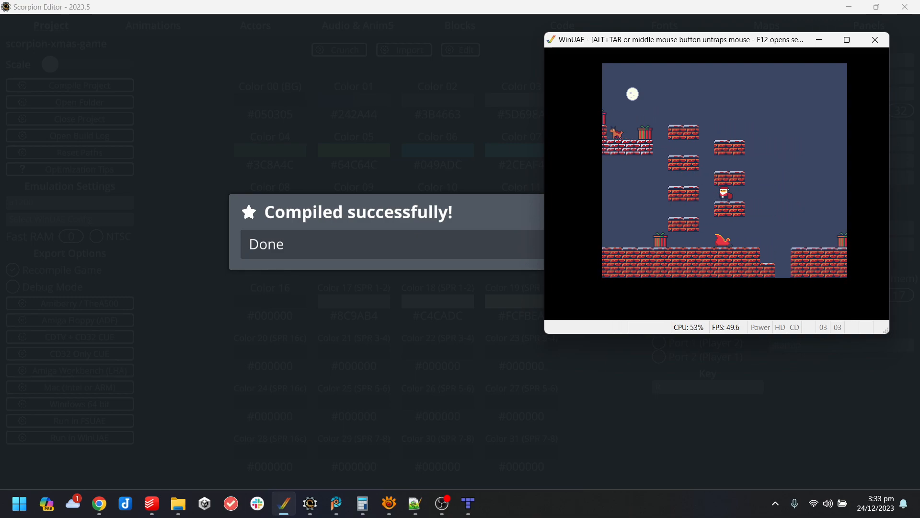
key("Up")
key("Right")
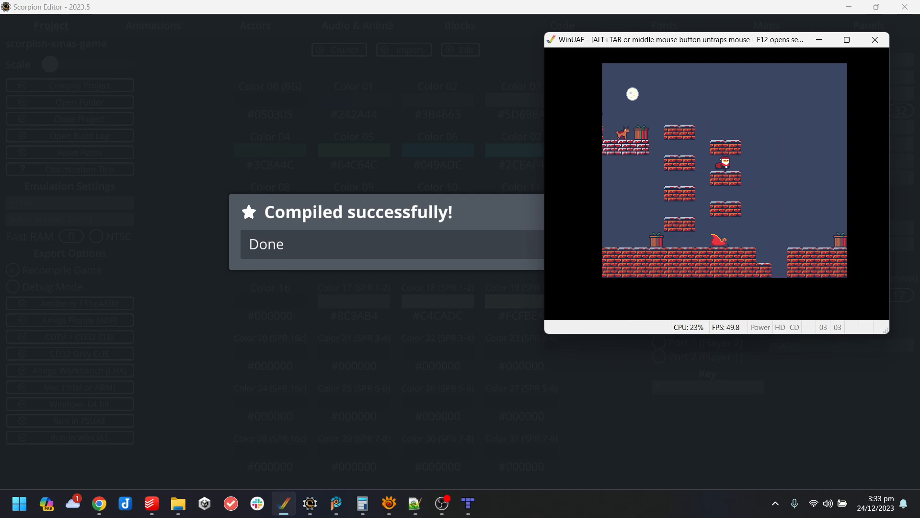
key("Up")
key("Left")
key("Up")
key("Right")
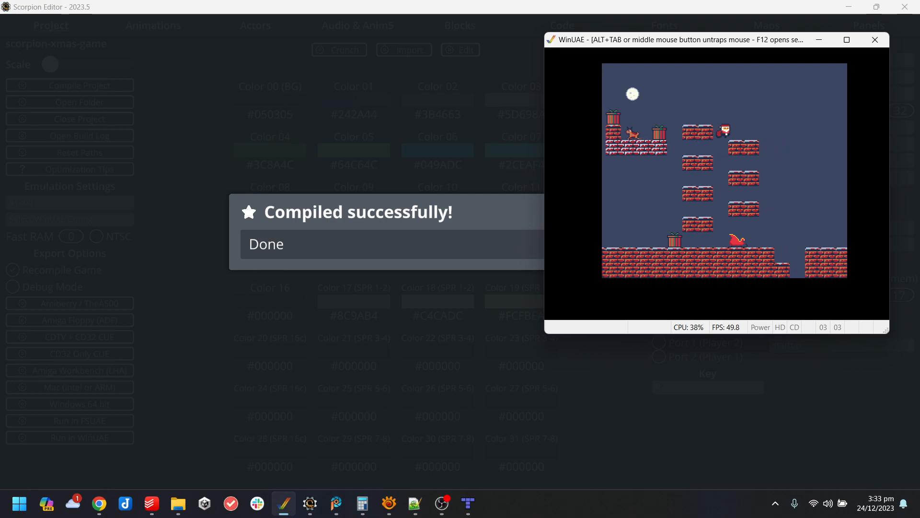
Test-play crossing to Rudolph's ledge and freeing him, then restart the level.
key("Up")
key("Left")
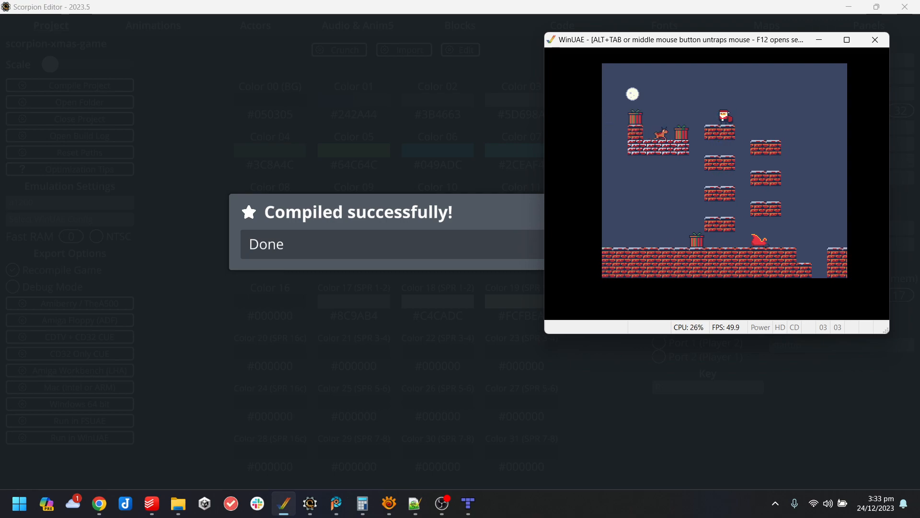
key("Left")
key("Up")
key("Left")
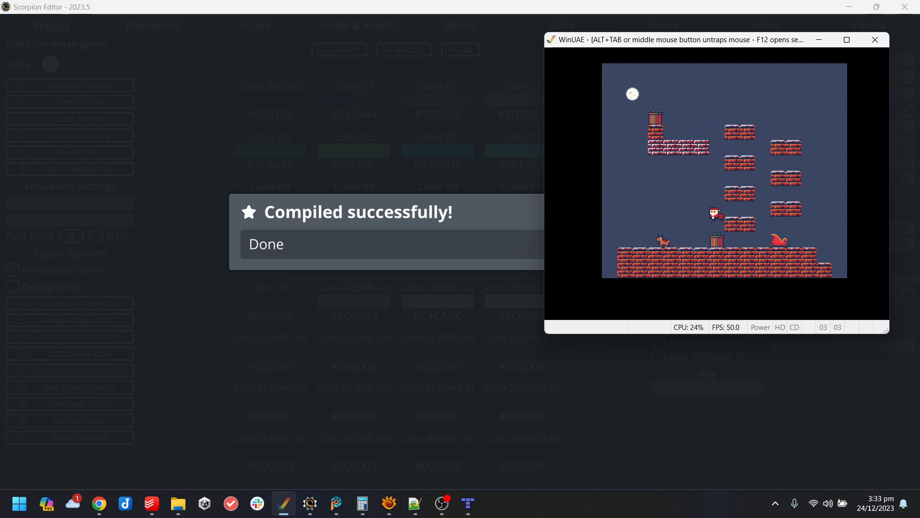
key("Left")
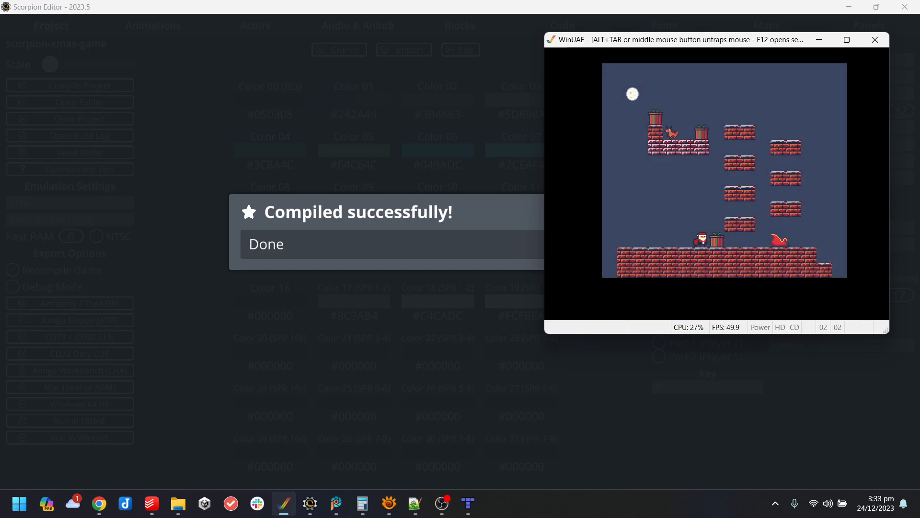
Test pushing the ground present left, and jump from it onto the lower platforms.
key("Right")
key("Left")
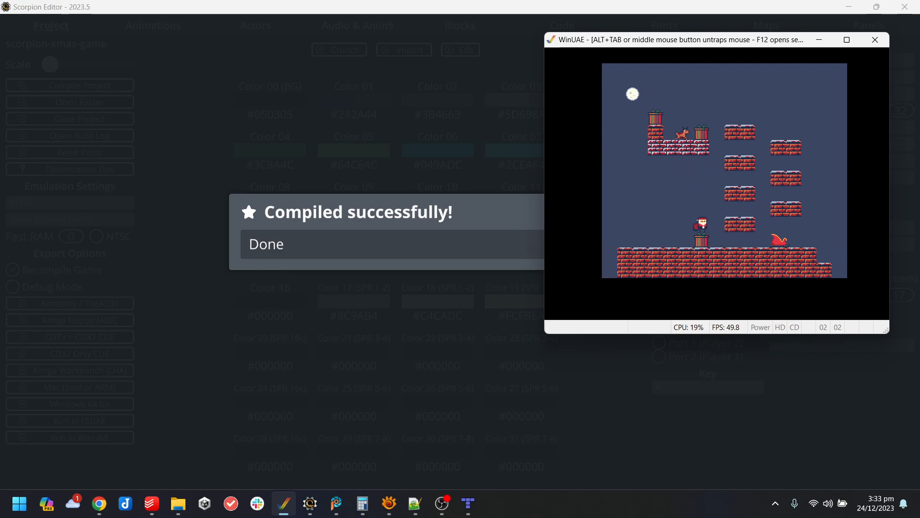
key("Right")
key("Left")
key("Up")
key("Right")
key("Up")
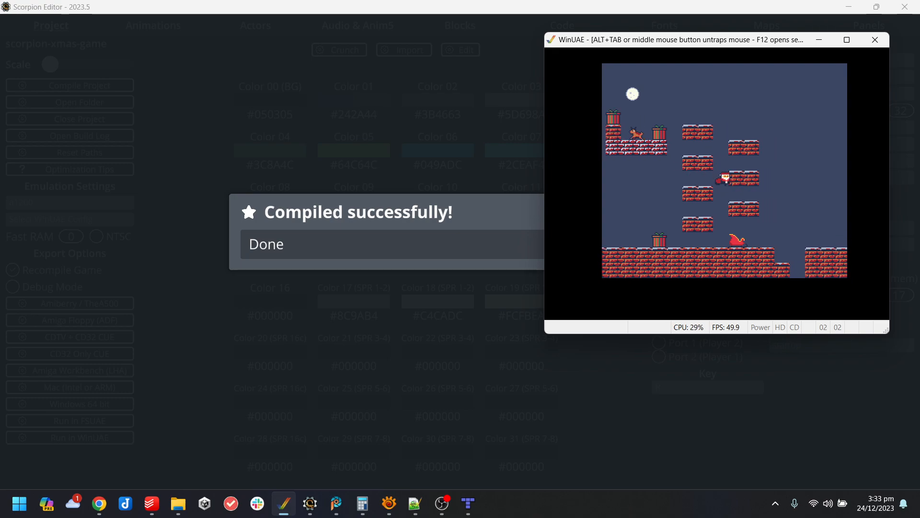
Test-play climbing the upper platforms and leaping over the present on Rudolph's ledge.
key("Left")
key("Right")
key("Up")
key("Left")
key("Left")
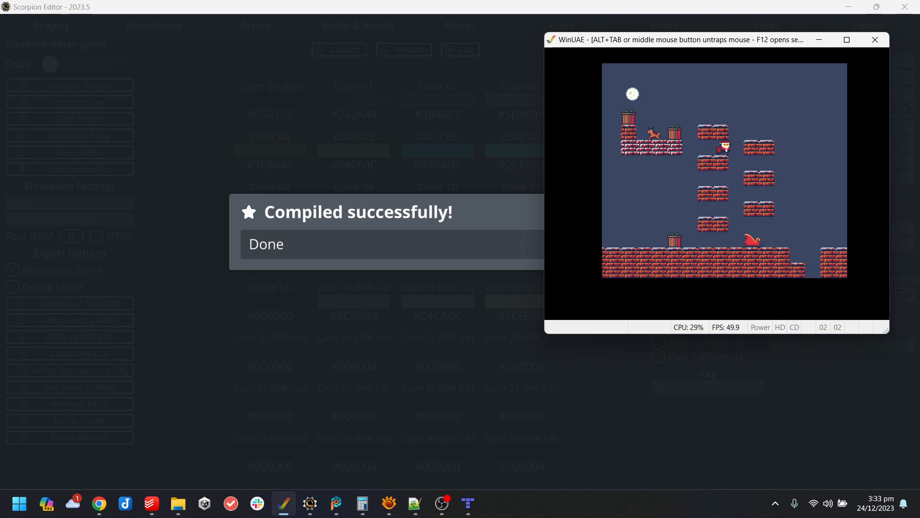
key("Left")
key("Up")
key("Right")
key("Up")
key("Left")
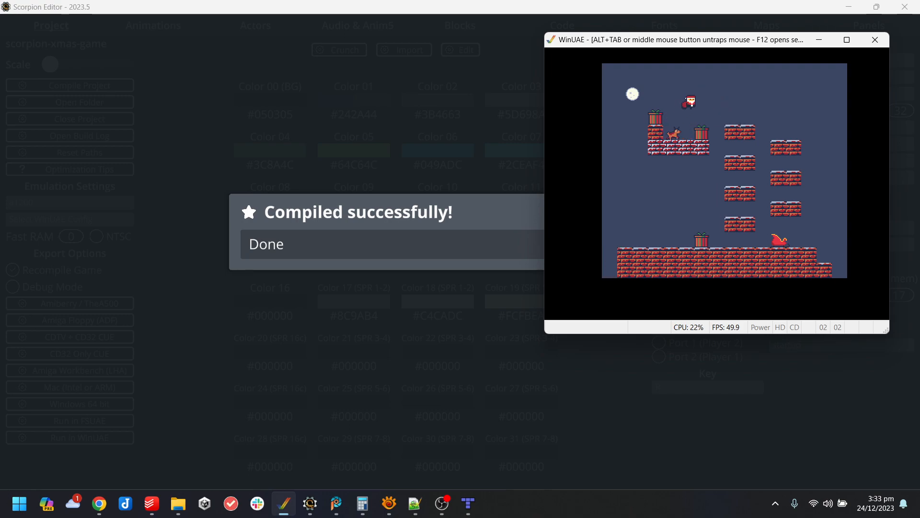
Jump back to Rudolph's ledge from the upper platforms and clear the present to free Rudolph.
key("Right")
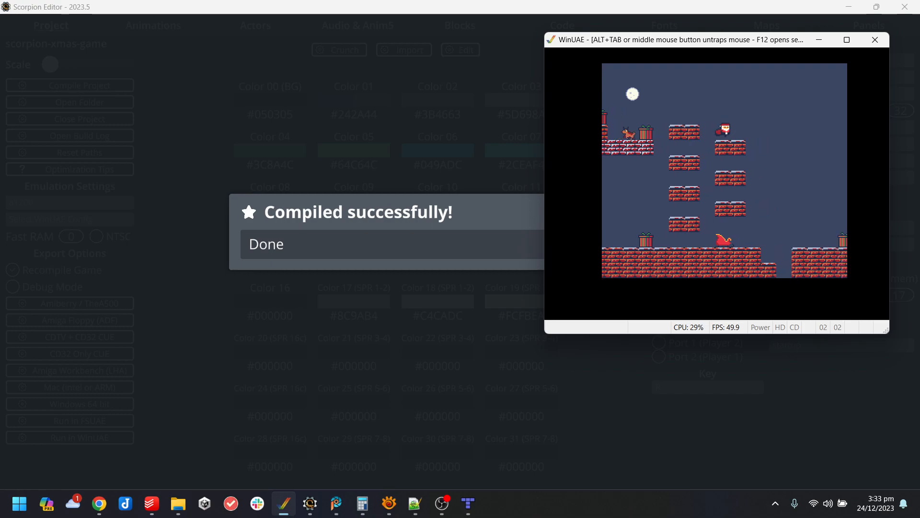
key("Left")
key("Up")
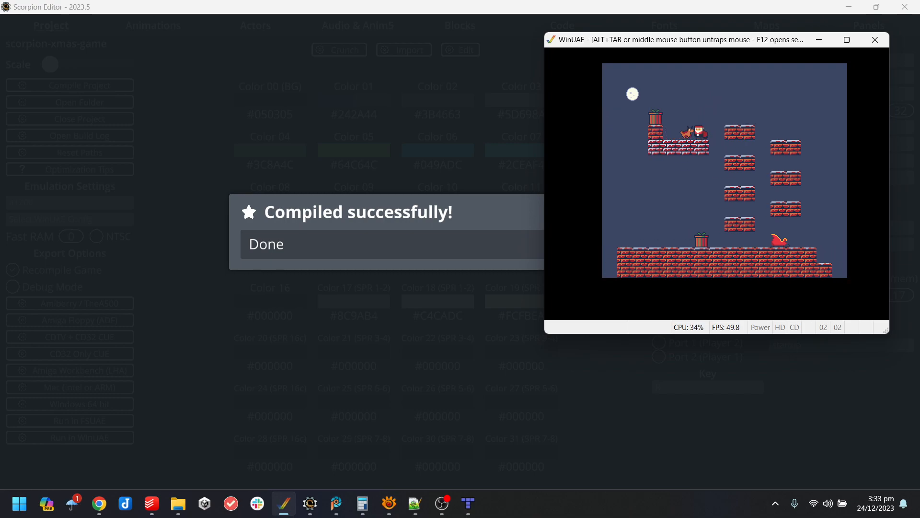
key("Left")
key("Right")
Bring Santa down to ride the sleigh with Rudolph, then close WinUAE and dismiss the compile message.
key("Right")
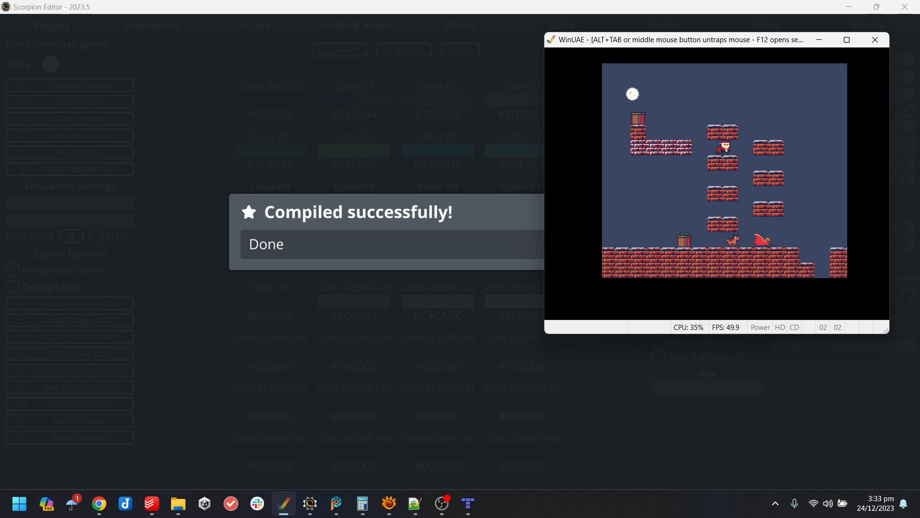
key("Right")
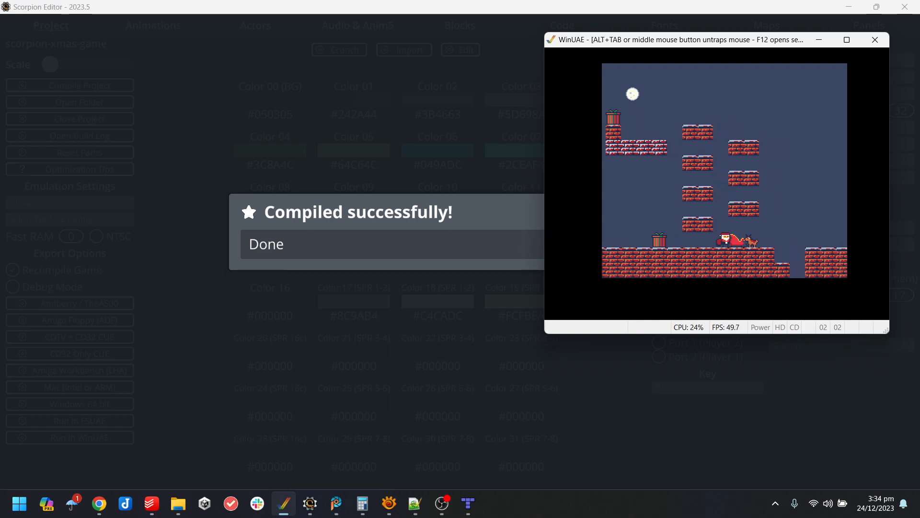
key("Right")
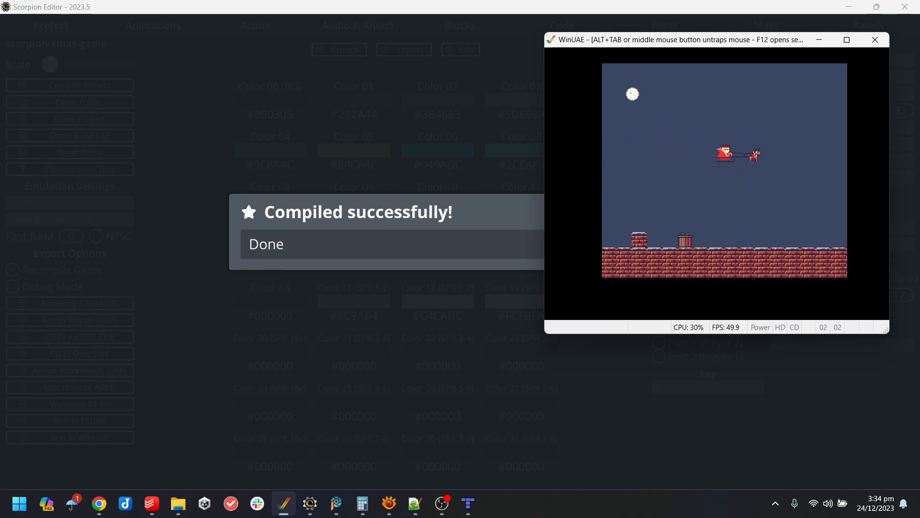
key("alt+F4")
left_click(643, 292)
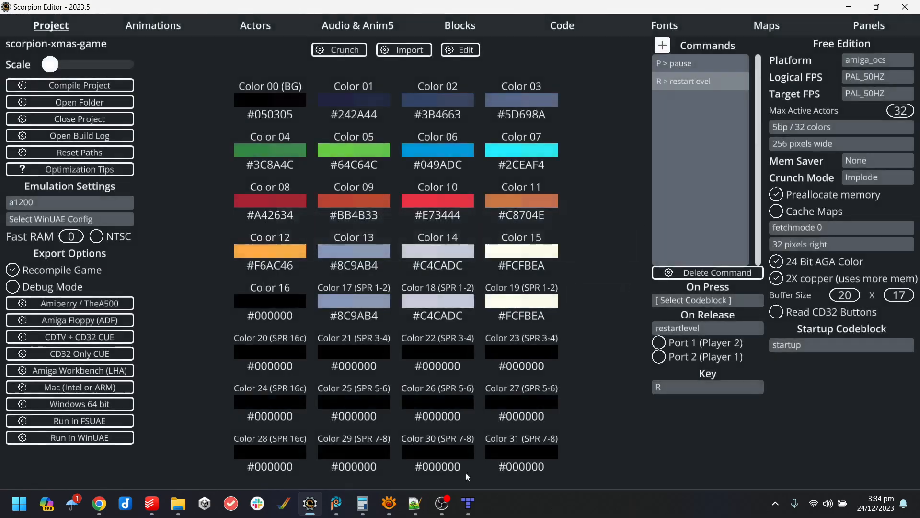
Switch to Tiled, erase the present beside Santa, and place a block_present tile near the ground's left end.
left_click(464, 509)
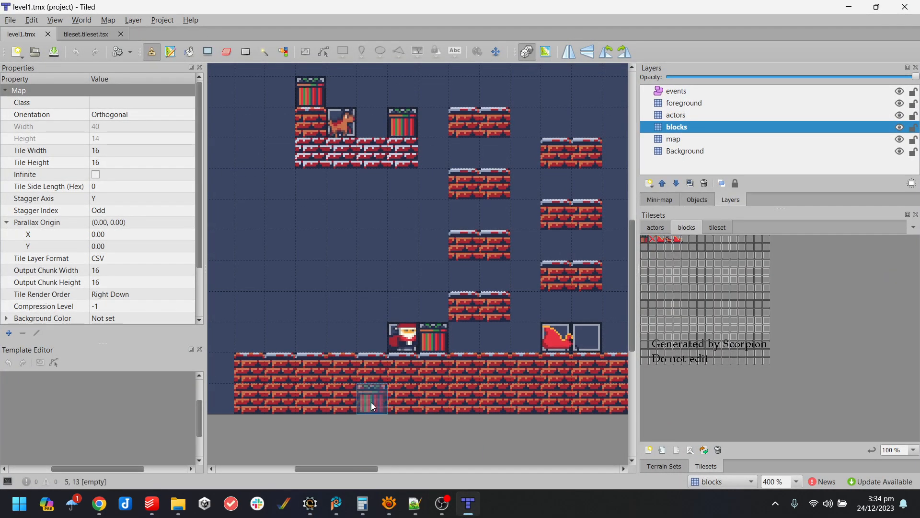
left_click(227, 52)
left_click(429, 343)
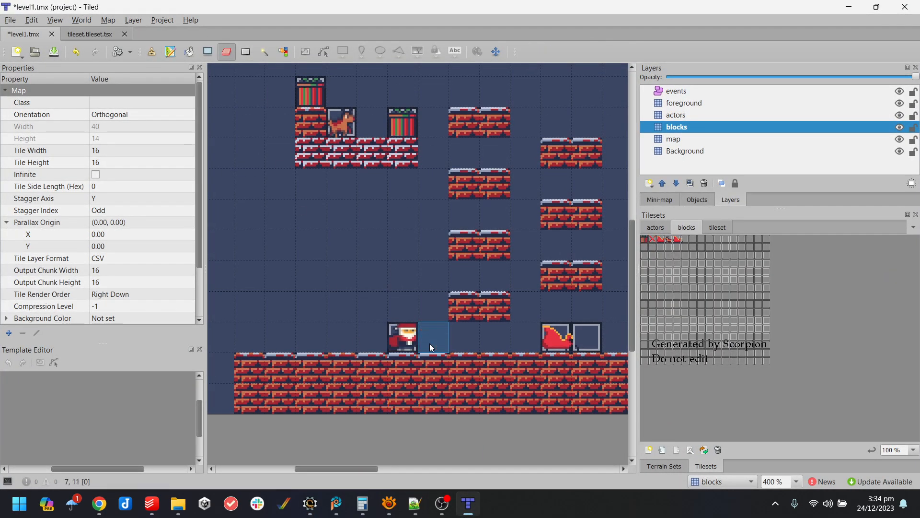
left_click(645, 240)
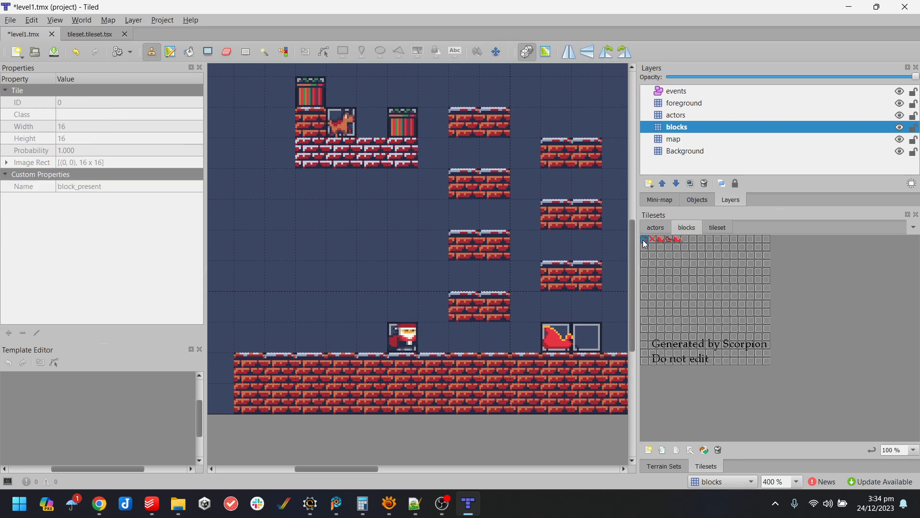
left_click(278, 329)
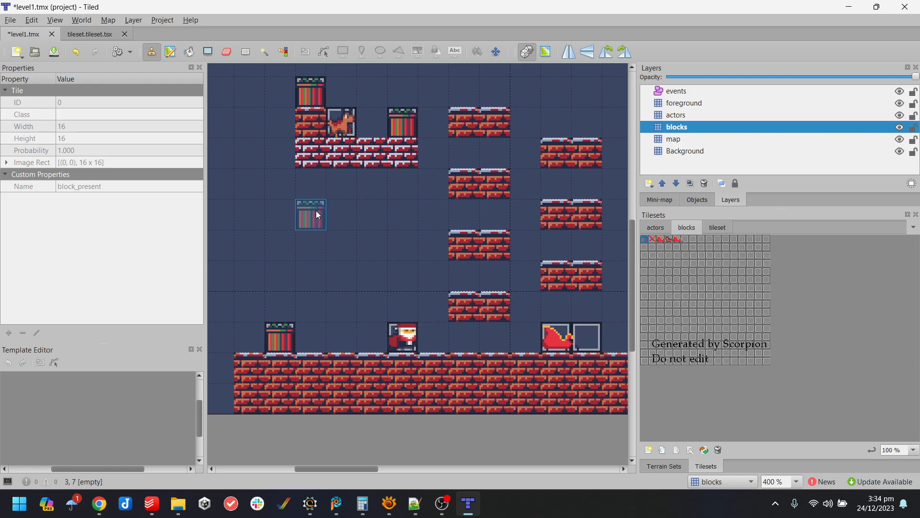
Save the level1.tmx map and close the tileset.tileset.tsx file.
left_click(10, 20)
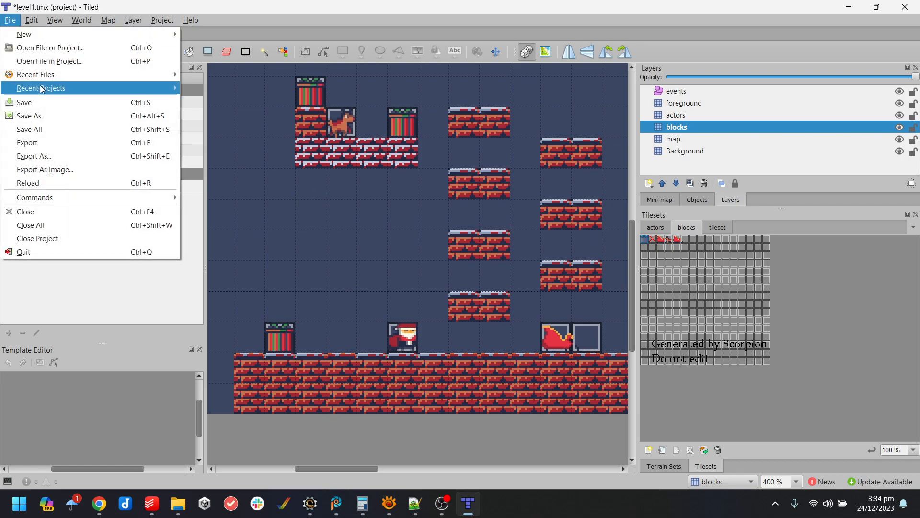
left_click(44, 104)
left_click(121, 34)
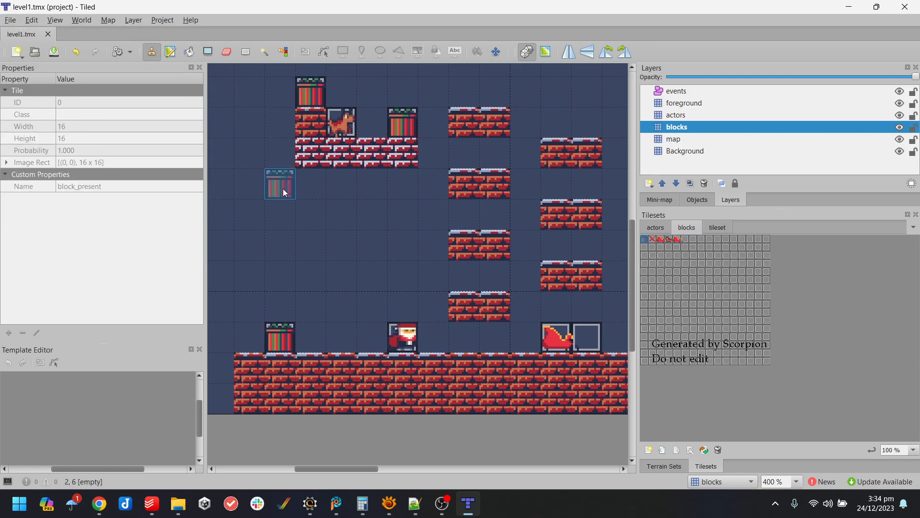
scroll(355, 216, "down", 2)
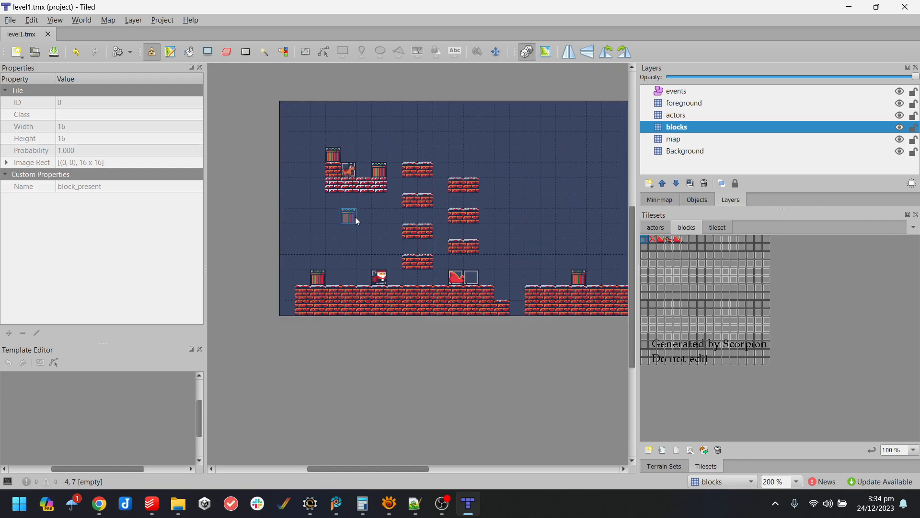
Resize the level1 map to a width of 20 tiles, keeping its height at 14 tiles.
left_click(107, 20)
left_click(139, 61)
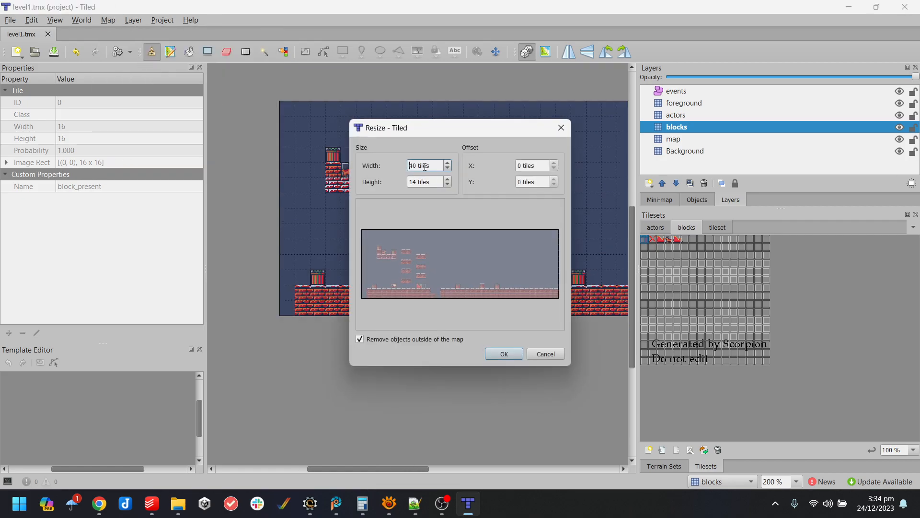
left_click_drag(415, 163, 367, 158)
type("16")
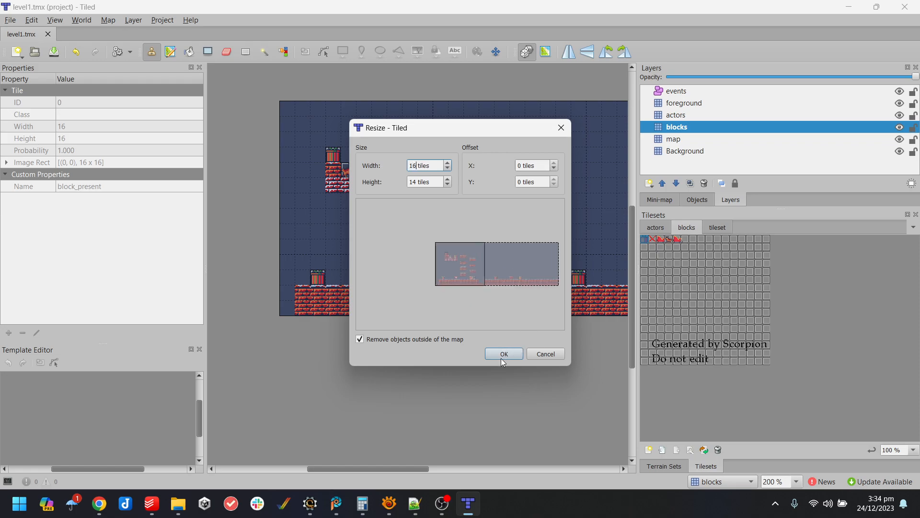
left_click_drag(418, 166, 368, 164)
key("Return")
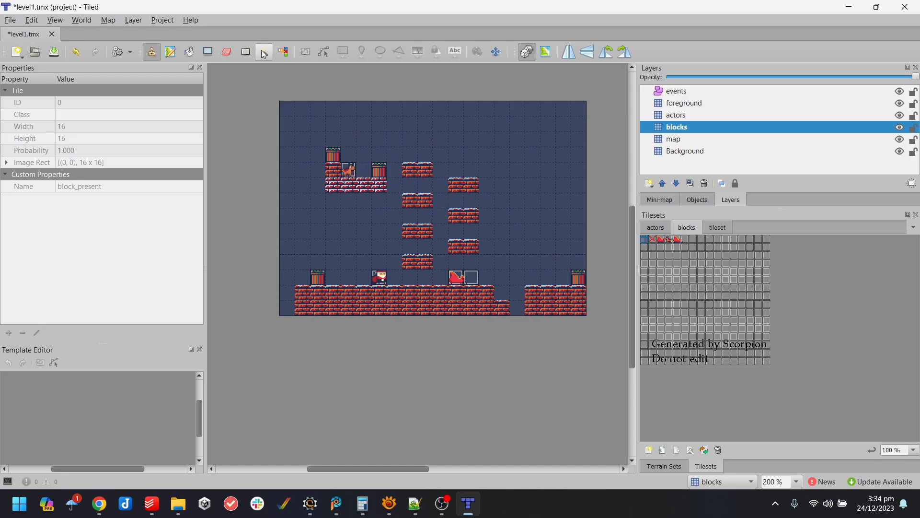
Erase the brick ground section beyond the gap from the map layer.
left_click(226, 51)
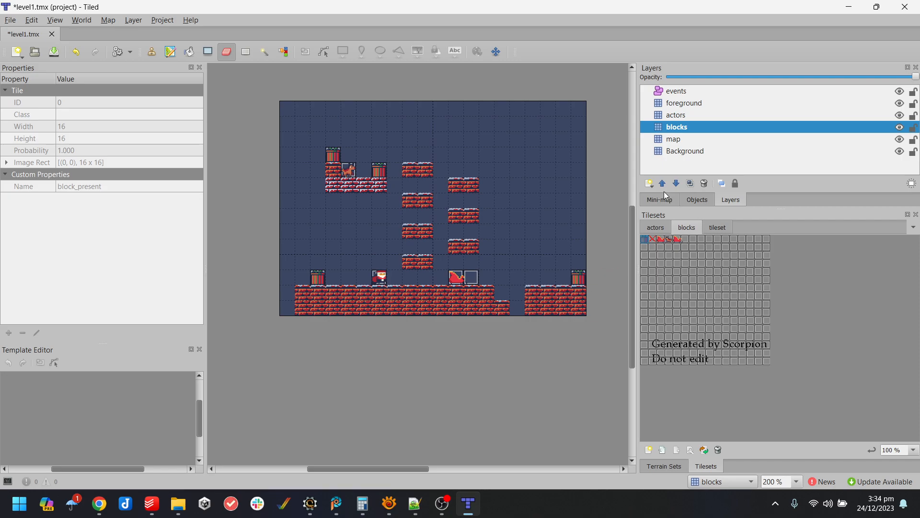
left_click(711, 229)
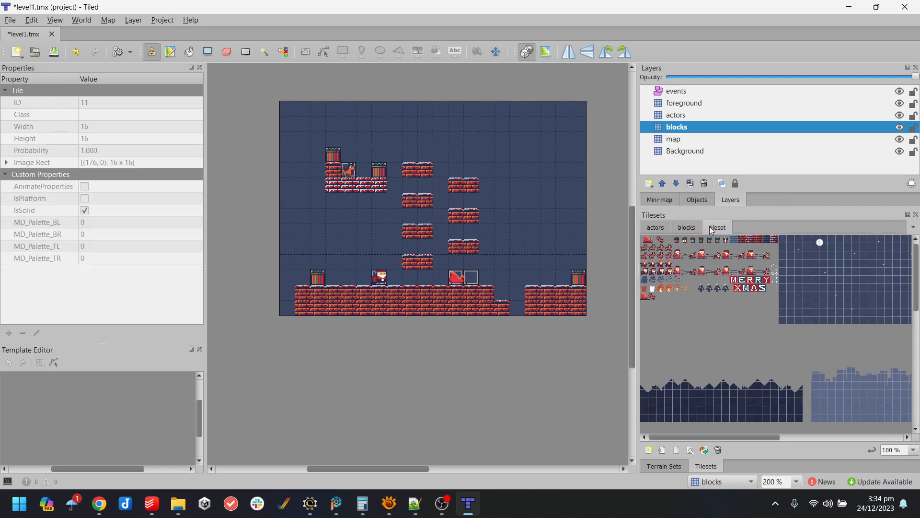
left_click(686, 228)
left_click(711, 228)
left_click(687, 228)
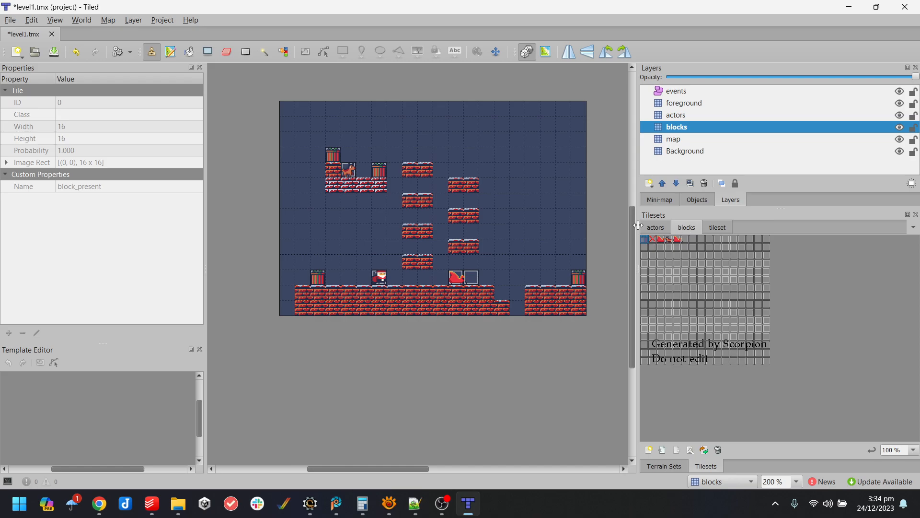
left_click(226, 57)
left_click(684, 143)
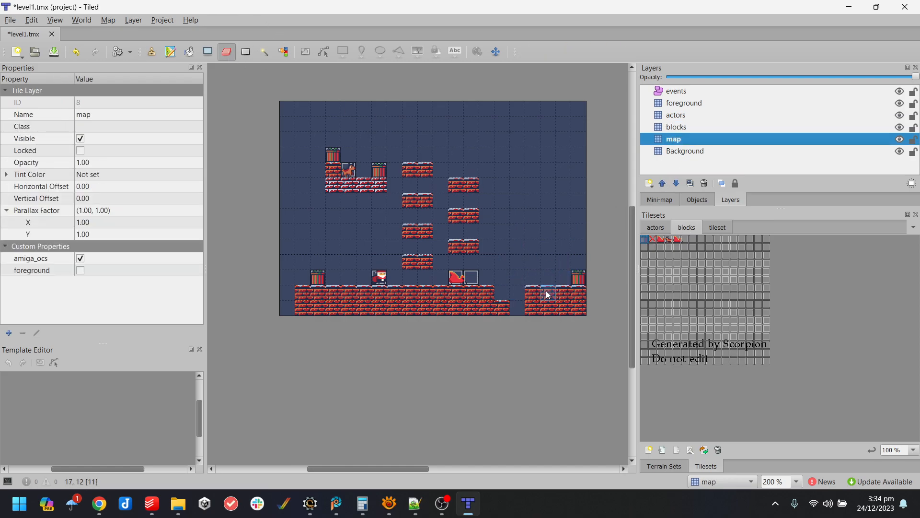
left_click_drag(540, 310, 582, 299)
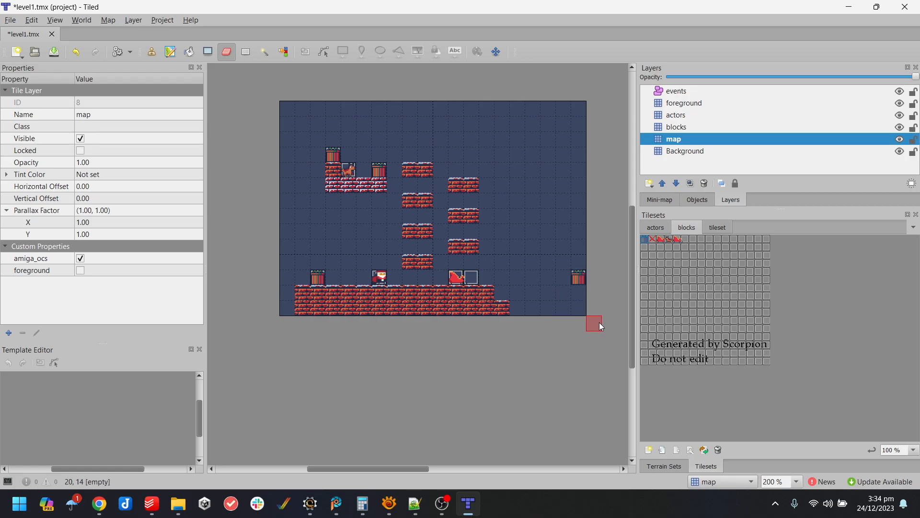
Erase the floating present beyond the gap and the present above Rudolph's wall from the blocks layer, and save the map.
left_click(691, 128)
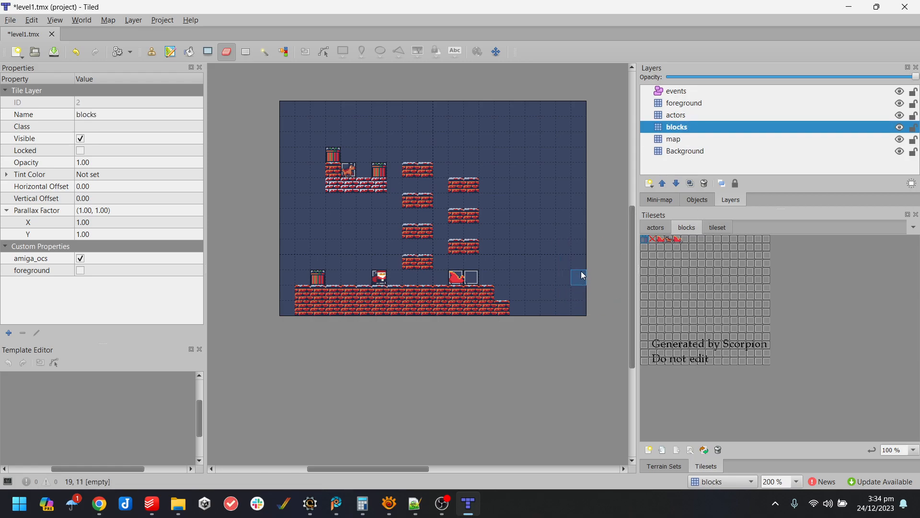
key("ctrl+s")
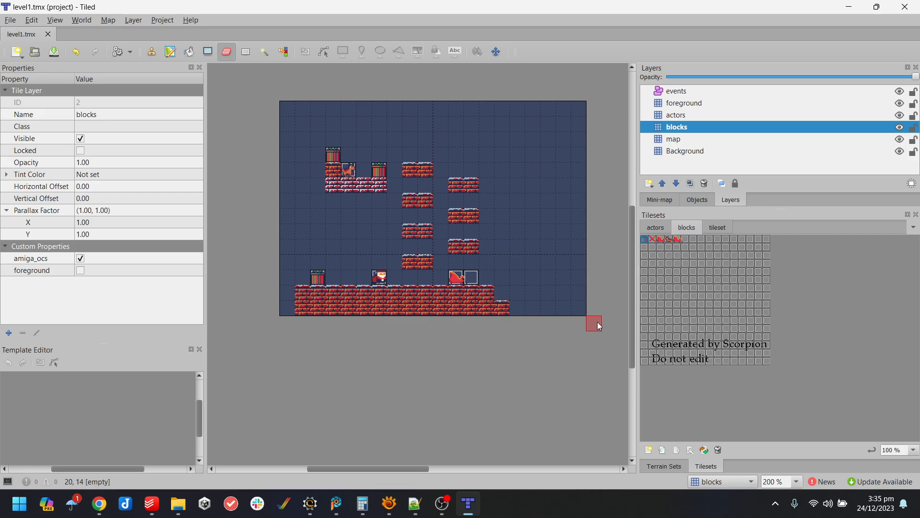
left_click(338, 156)
key("ctrl+s")
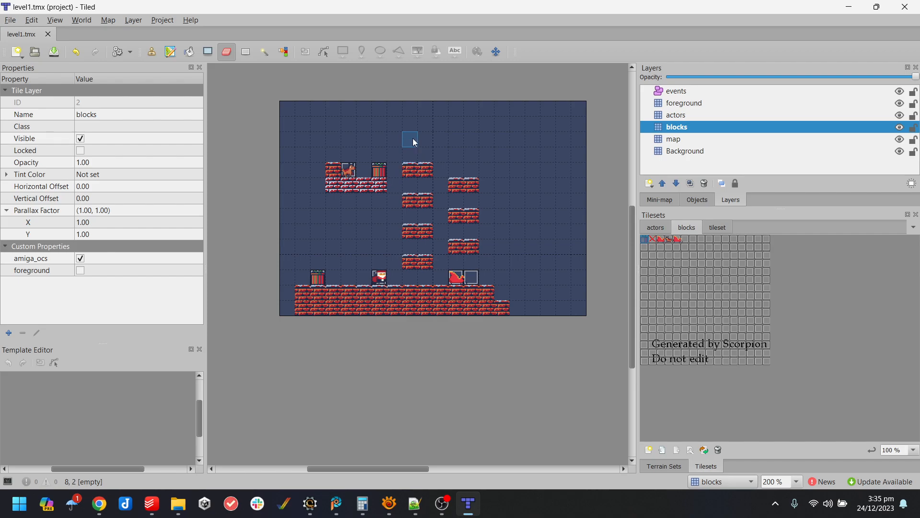
Switch to Scorpion Editor, run the game in WinUAE, and push the ground present toward the lowest platform to stand on it.
left_click(849, 6)
left_click(120, 437)
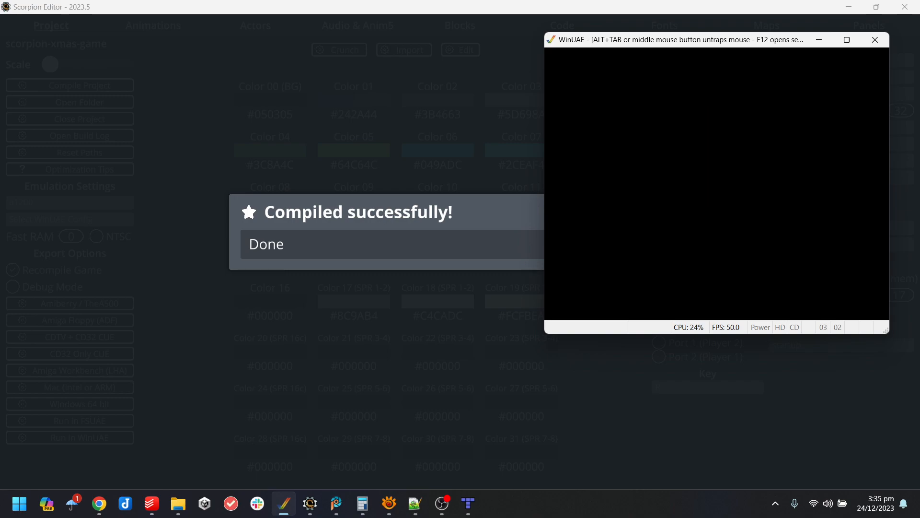
key("Left")
key("Up")
key("Right")
key("Left")
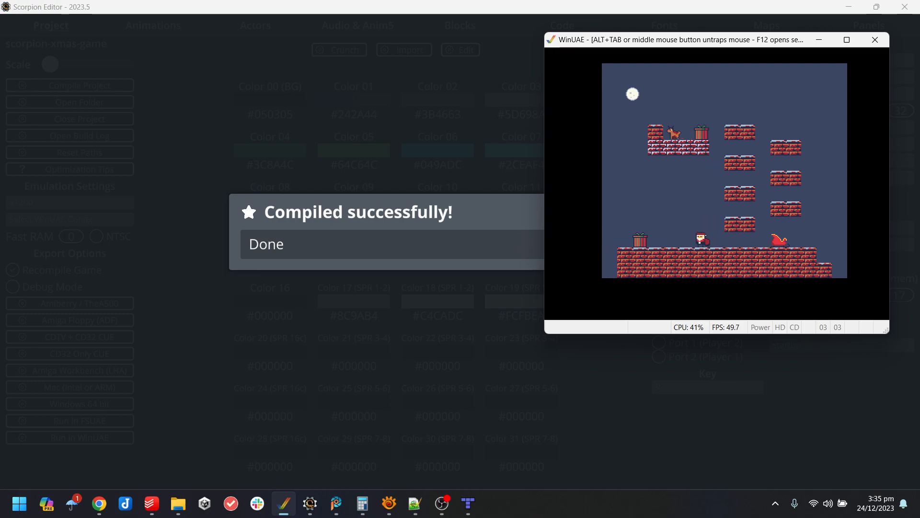
key("Up")
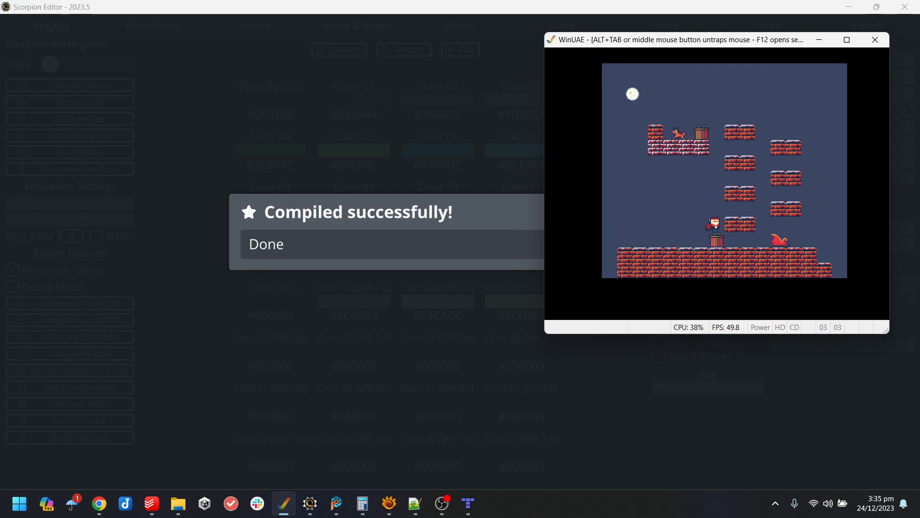
Climb Santa up the staggered brick platforms toward the highest one.
key("Right")
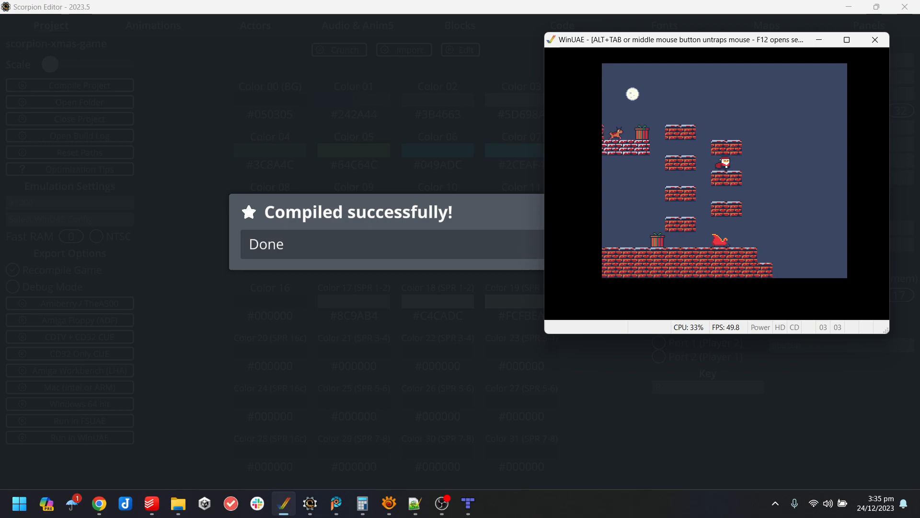
key("Right")
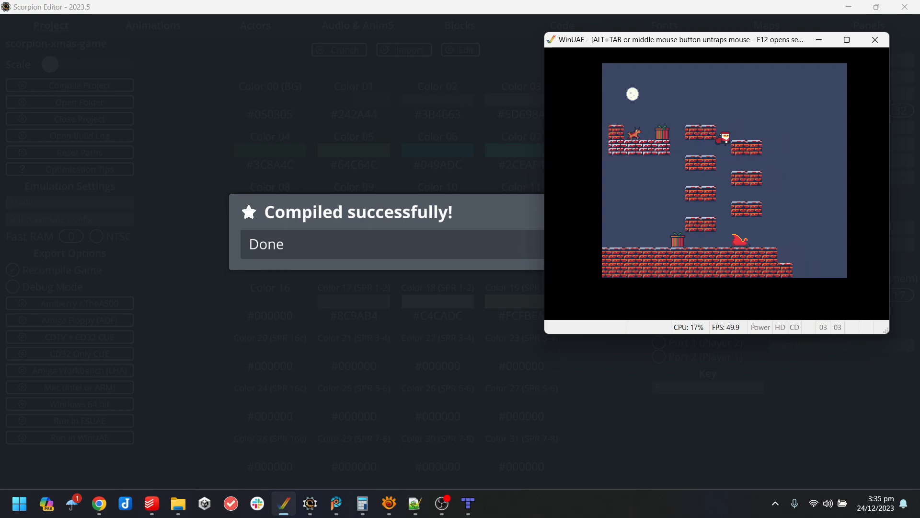
key("Left")
key("Up")
key("Right")
key("Up")
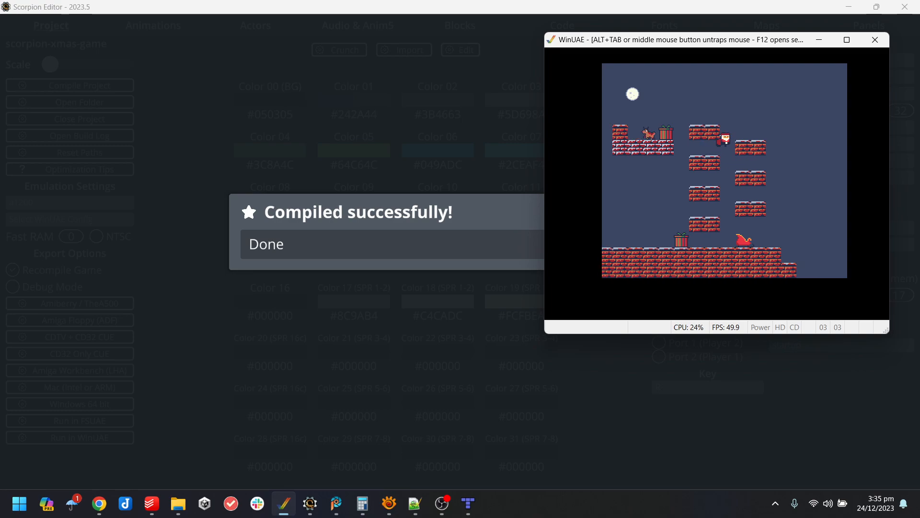
Jump Santa onto the highest platform and across to Rudolph's ledge to clear the present and free Rudolph.
key("Left")
key("Up")
key("Left")
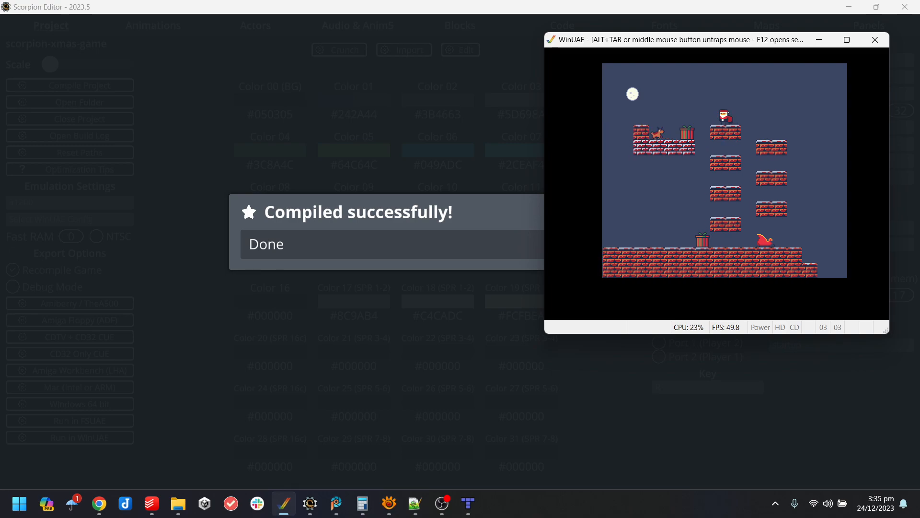
key("Up")
key("Left")
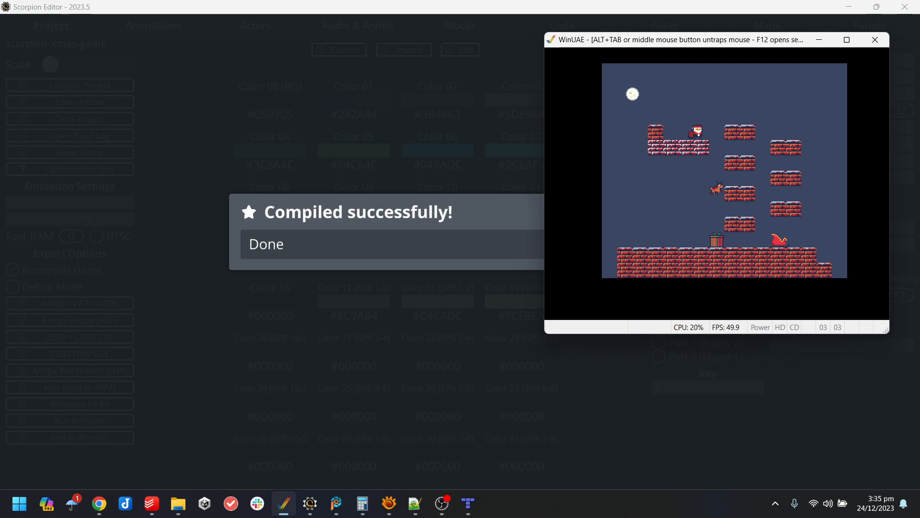
Drop Santa from Rudolph's ledge to the lower platforms and climb back to the highest platform.
key("Right")
key("Right")
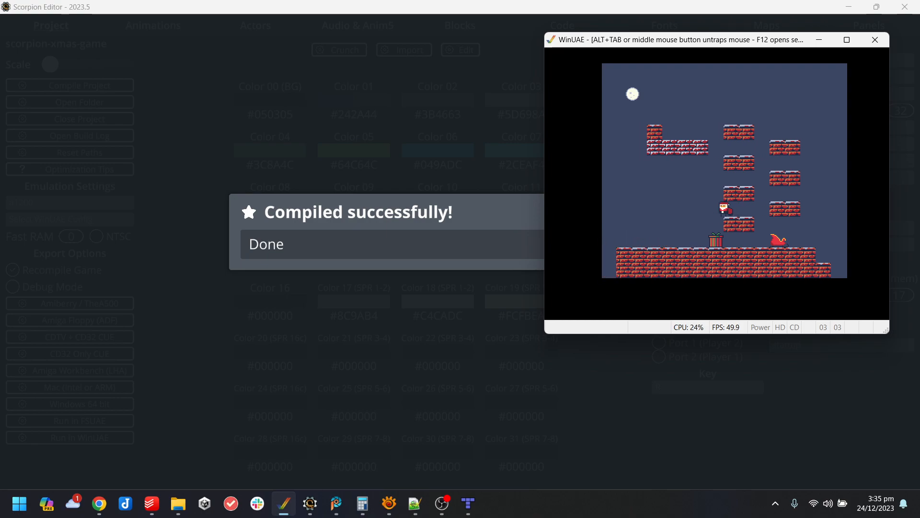
key("Up")
key("Left")
key("Up")
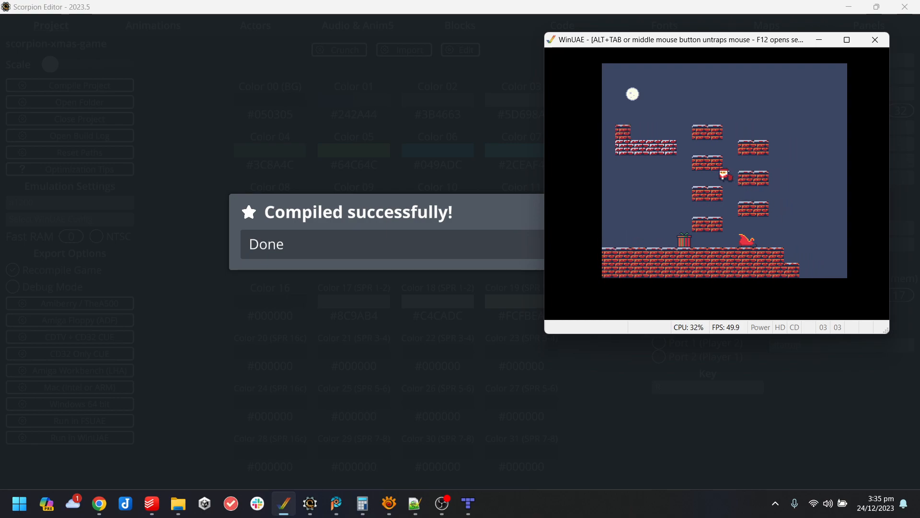
key("Up")
key("Right")
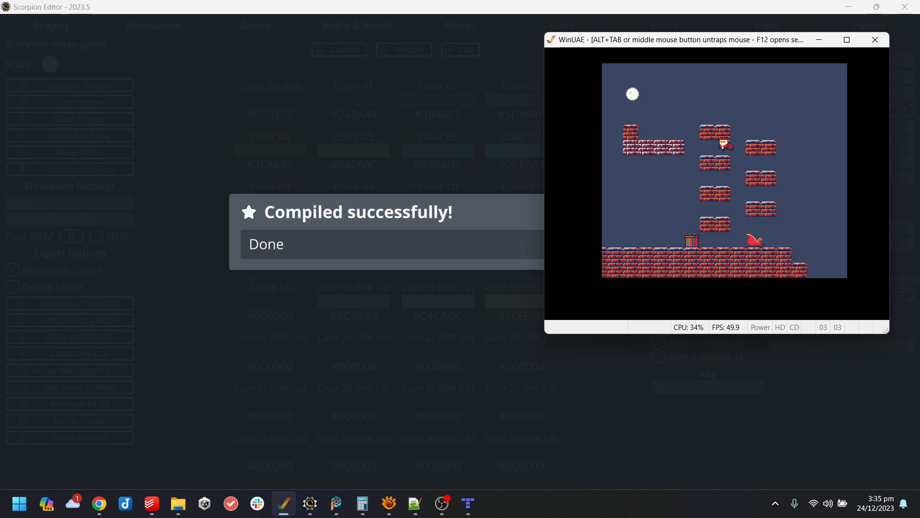
key("Left")
key("Up")
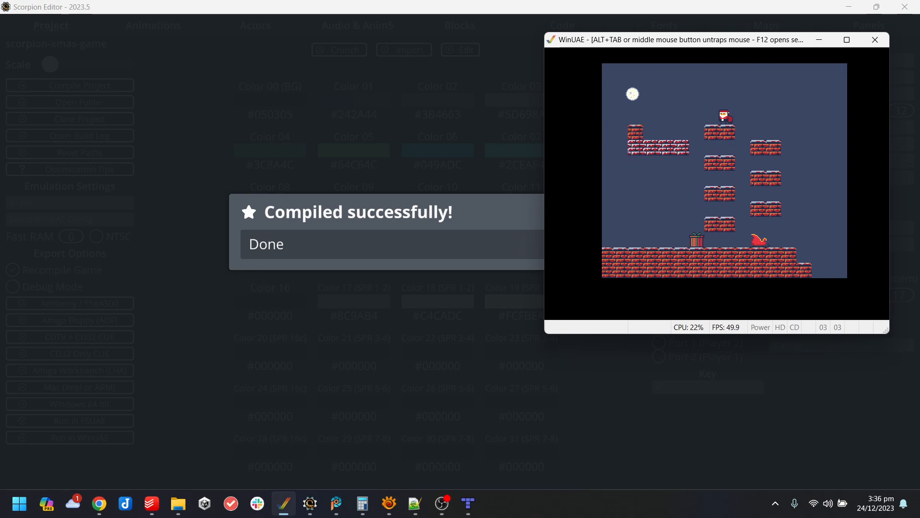
Drop Santa onto the ground present to destroy it, and try jumping from the ground beside the lowest platform.
key("Left")
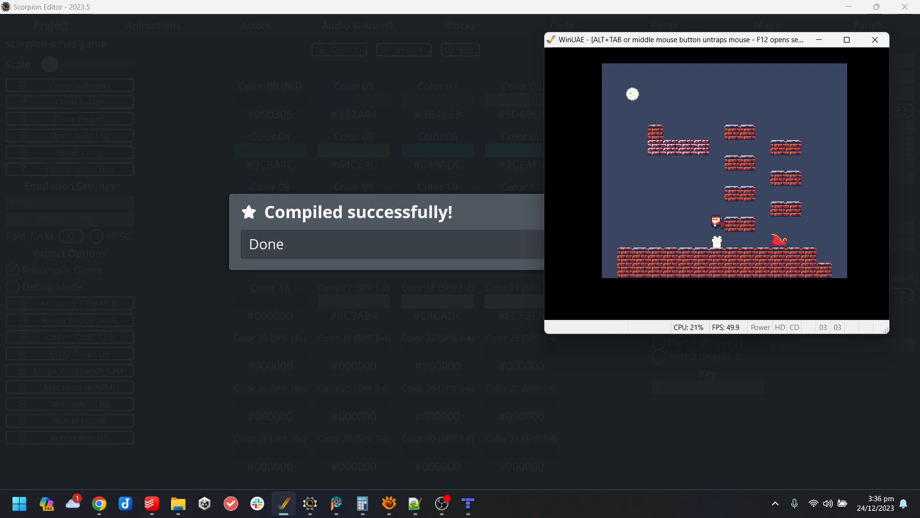
key("Right")
key("Left")
key("Up")
key("Right")
key("Left")
key("Right")
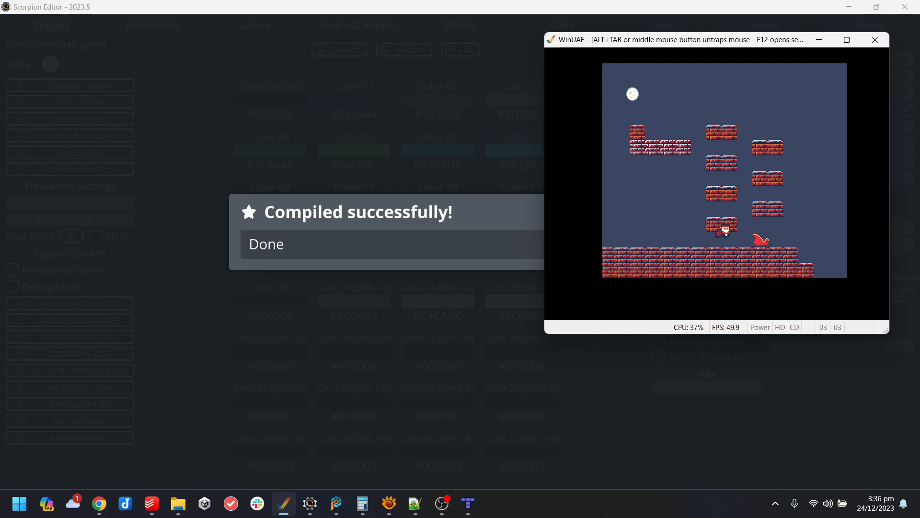
Restart the level, push the ground present toward the lowest platform, and use it to start climbing.
key("Left")
key("Left")
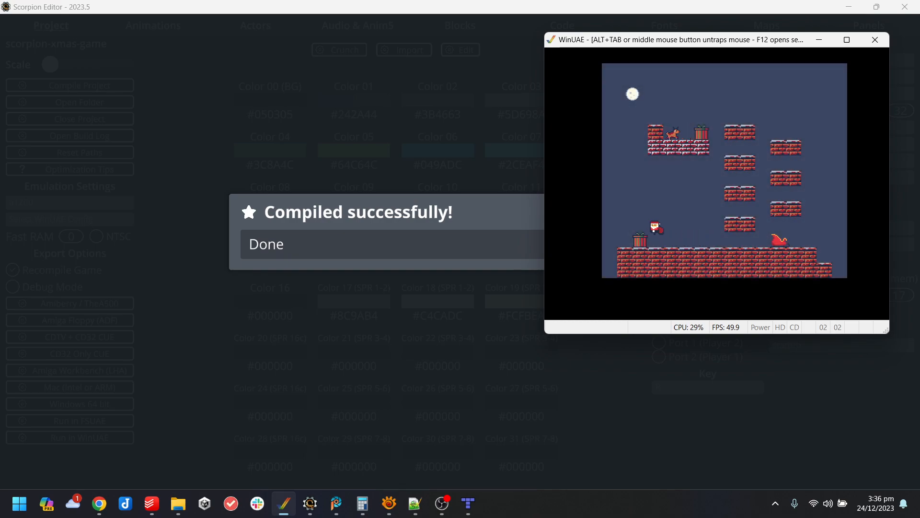
key("Right")
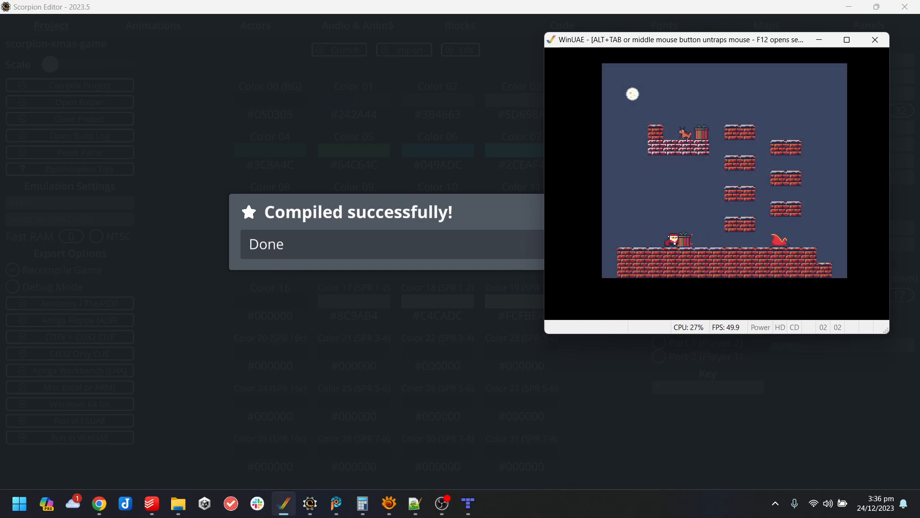
key("Up")
key("Right")
key("Up")
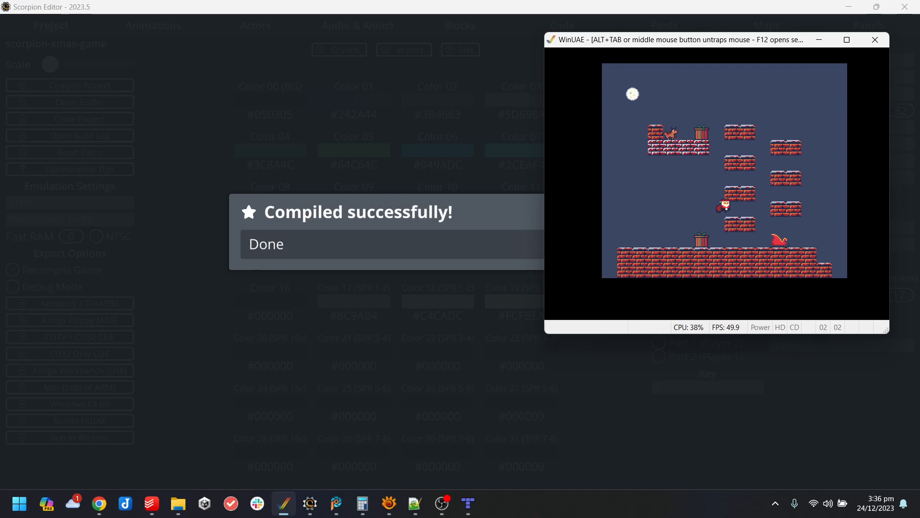
key("Left")
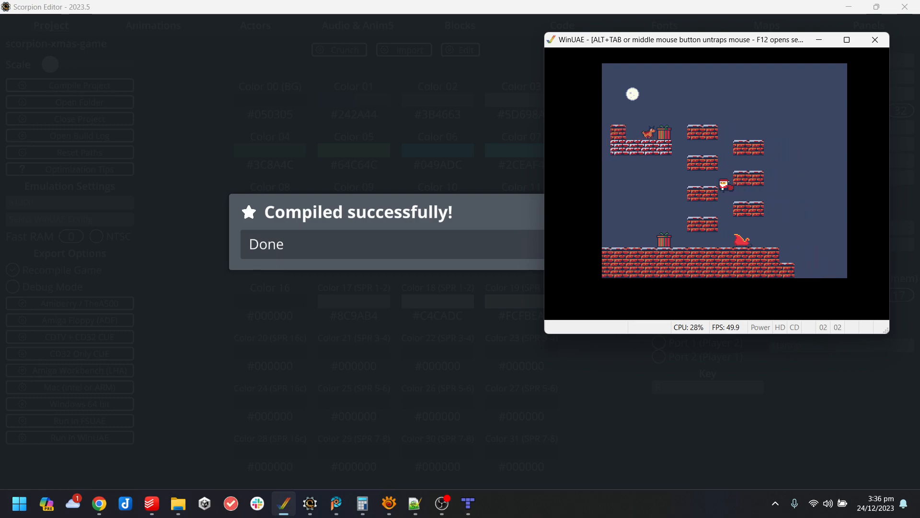
Try to climb Santa between the middle platforms toward Rudolph's ledge.
key("Left")
key("Left")
key("Up")
key("Right")
key("Up")
key("Left")
key("Right")
key("Up")
key("Left")
key("Up")
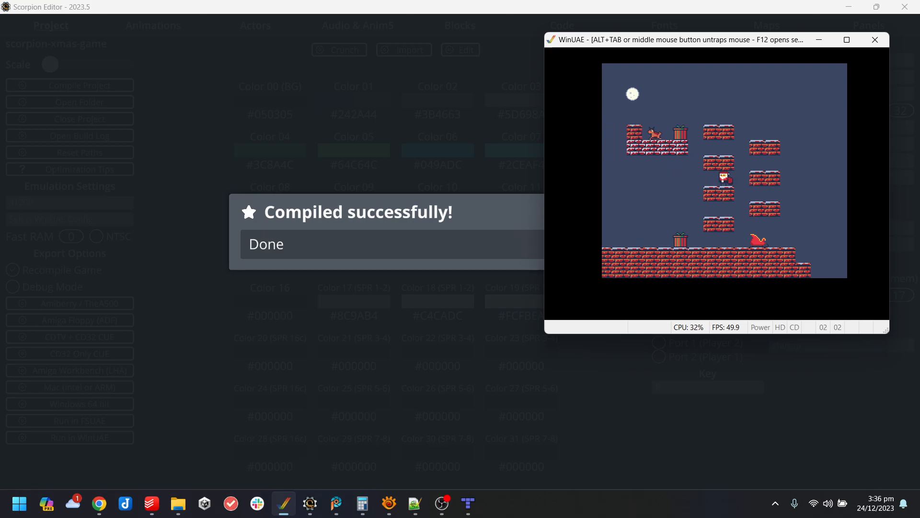
Switch to Scorpion Editor, dismiss the compile message, and set player_santa's collision box to X -6, Y -2, W 10, H 3.
key("alt+Tab")
left_click(641, 304)
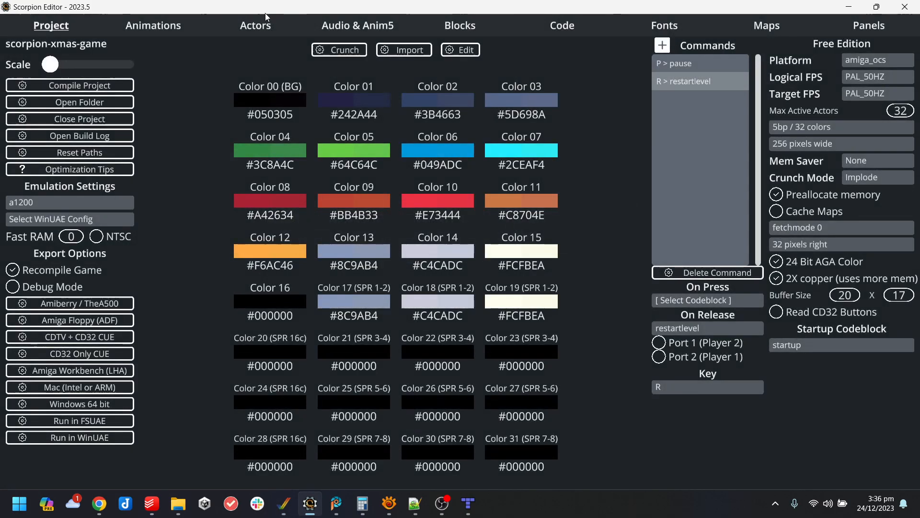
left_click(255, 25)
left_click_drag(372, 280, 342, 278)
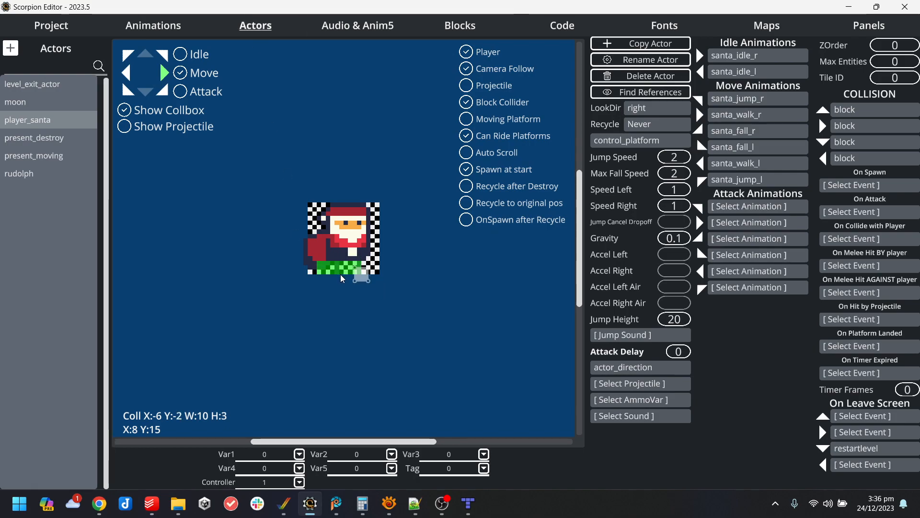
Switch to the running WinUAE game and climb Santa between the middle and upper platforms toward the top.
left_click(468, 503)
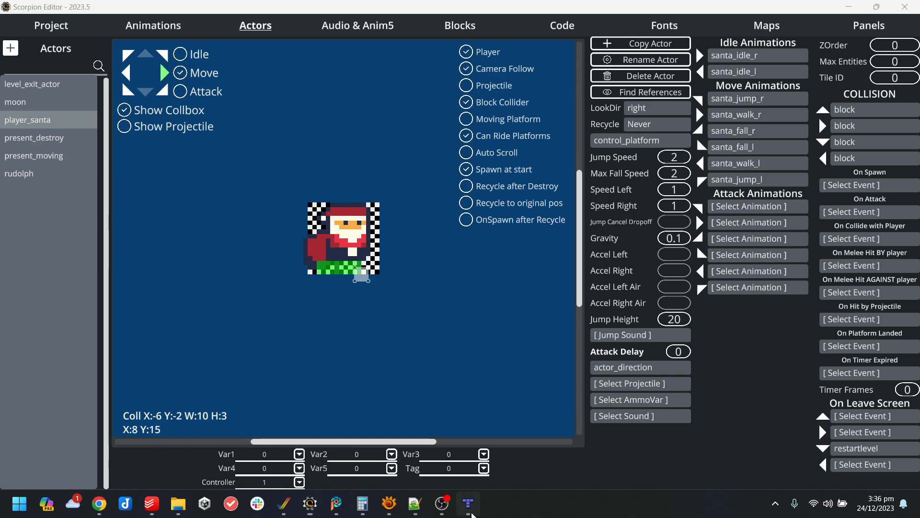
left_click(283, 504)
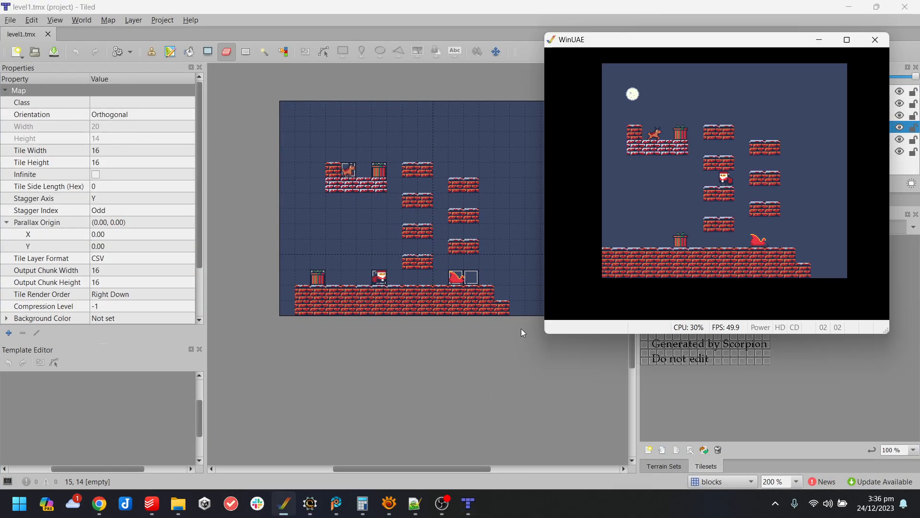
key("Right")
key("Up")
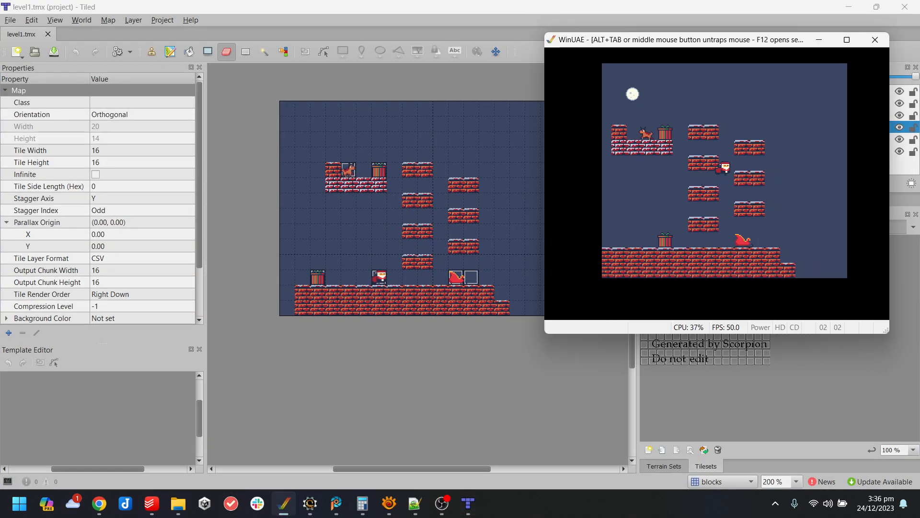
key("Left")
key("Up")
key("Right")
key("Up")
key("Left")
key("Up")
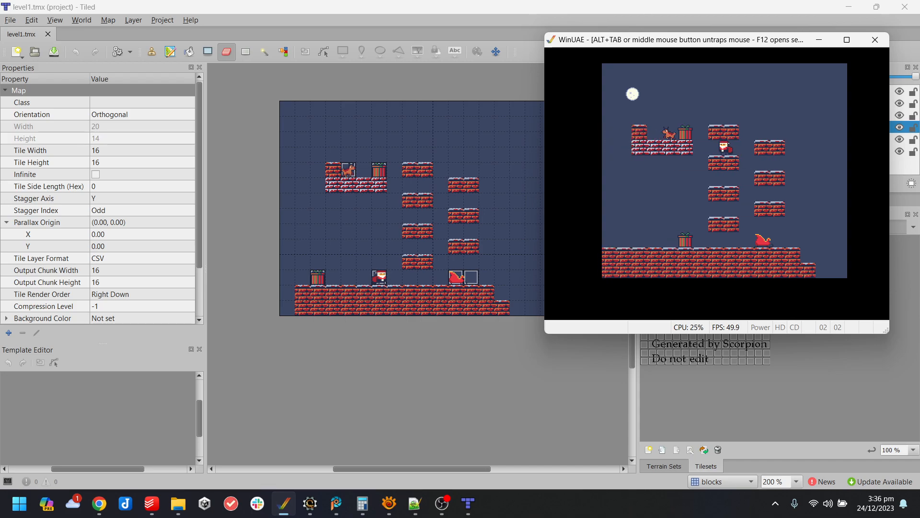
Switch to Scorpion Editor and set player_santa's collision box to X -7, Y -1, W 14, H 2.
key("alt+Tab")
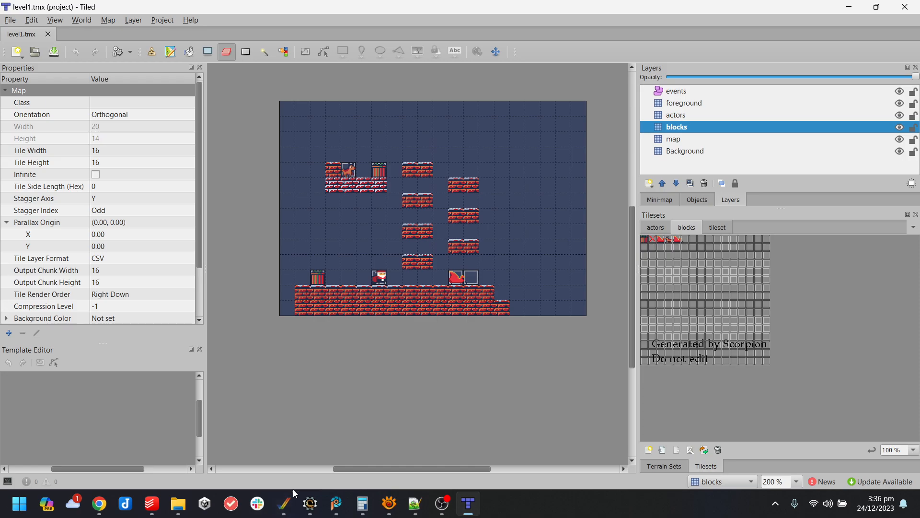
left_click(310, 504)
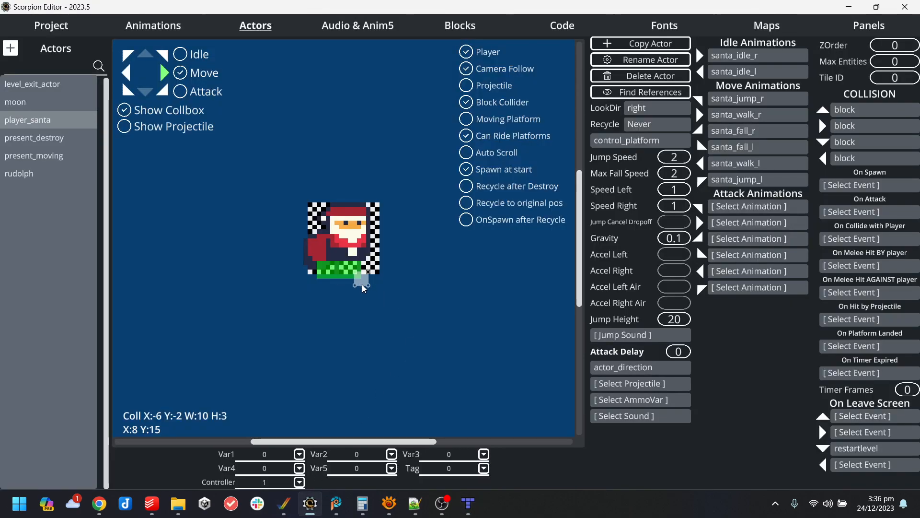
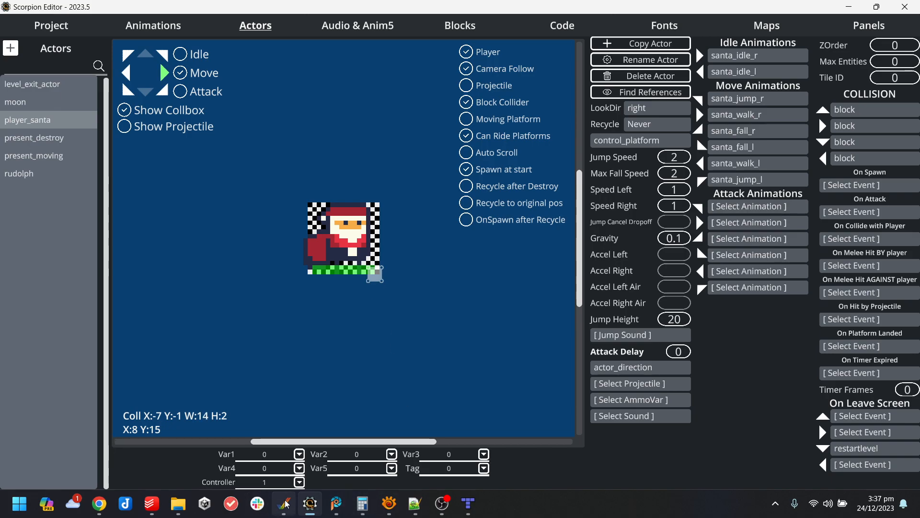
Close the running WinUAE game, recompile and run the project in WinUAE, and bring the new game to the front.
left_click(875, 41)
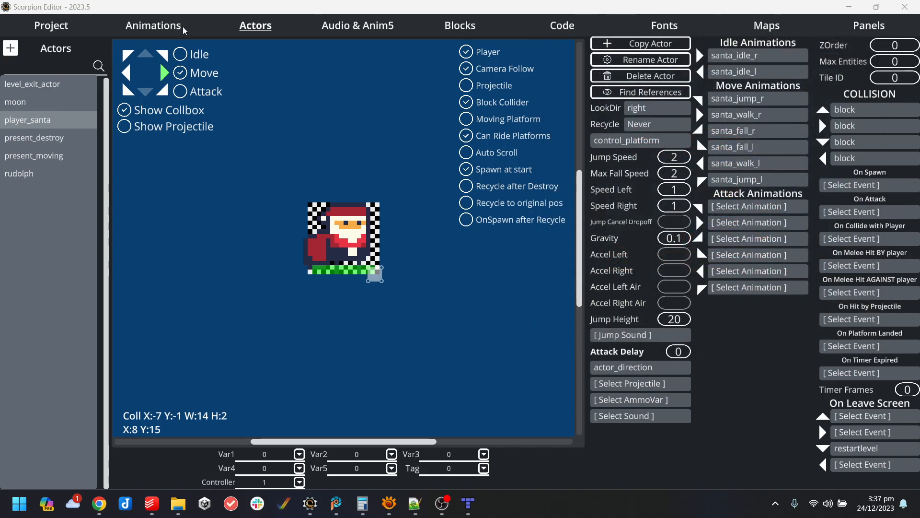
left_click(74, 32)
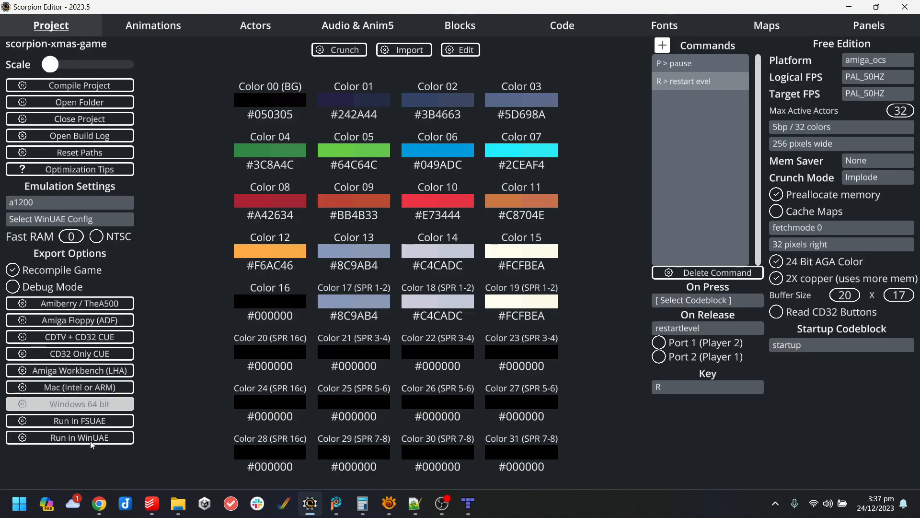
left_click(70, 437)
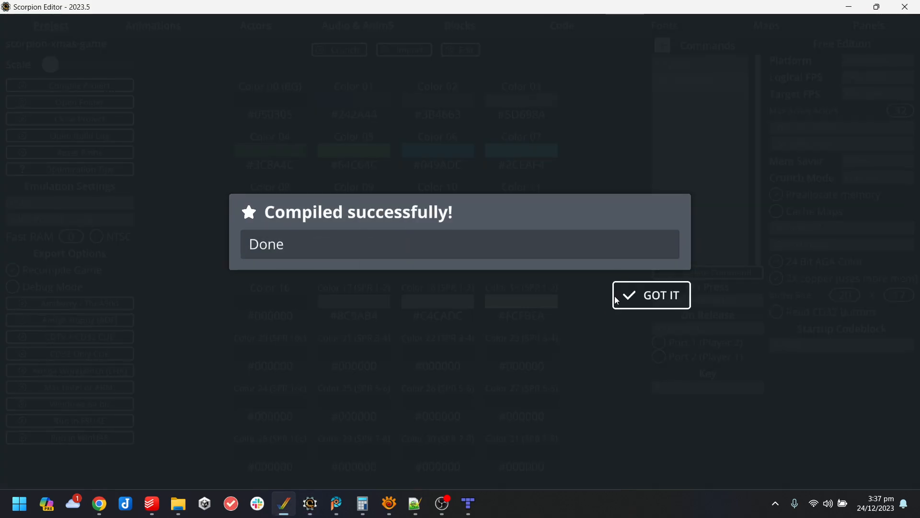
left_click(614, 298)
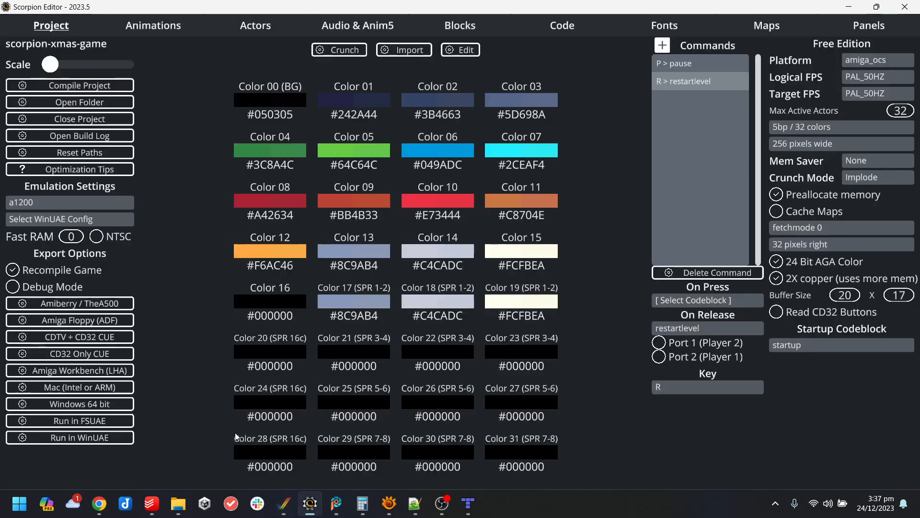
left_click(283, 503)
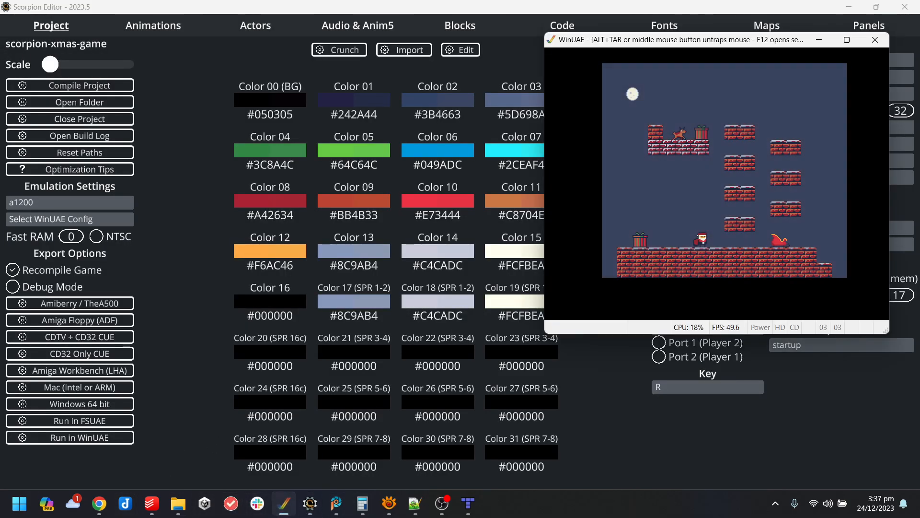
Push the ground present toward the lowest platform and climb Santa up the staggered platforms.
key("Right")
key("Left")
key("Up")
key("Left")
key("Right")
key("Right")
key("Up")
key("Up")
key("Left")
key("Up")
key("Right")
key("Up")
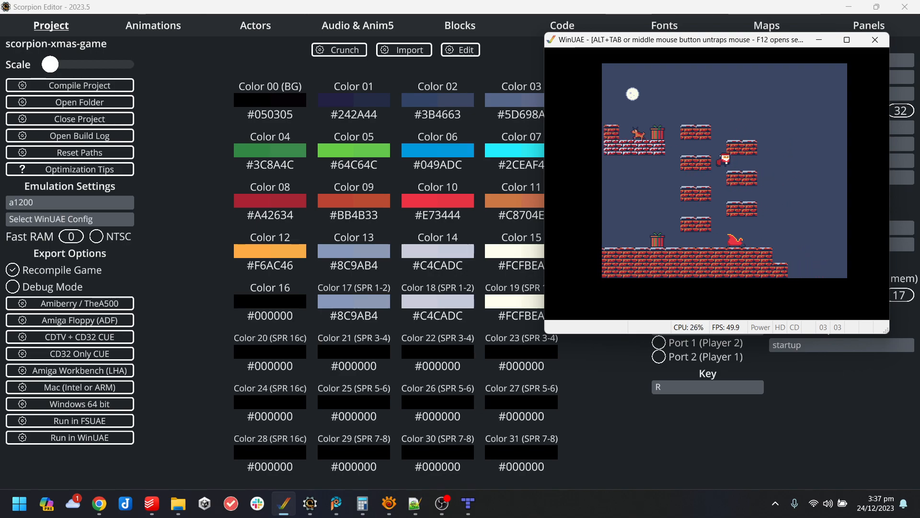
Climb Santa over the highest platforms, jump onto the present on Rudolph's ledge to destroy it, and drop to the ground.
key("Left")
key("Up")
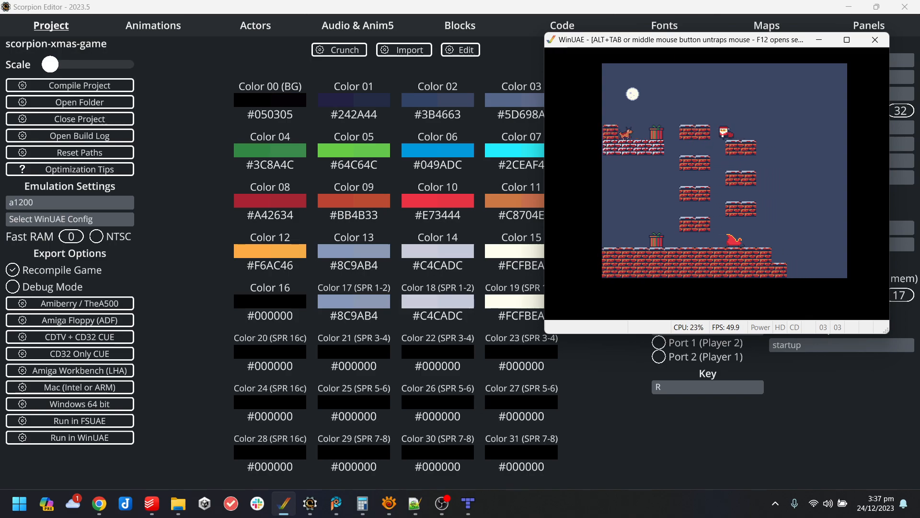
key("Left")
key("Right")
key("Up")
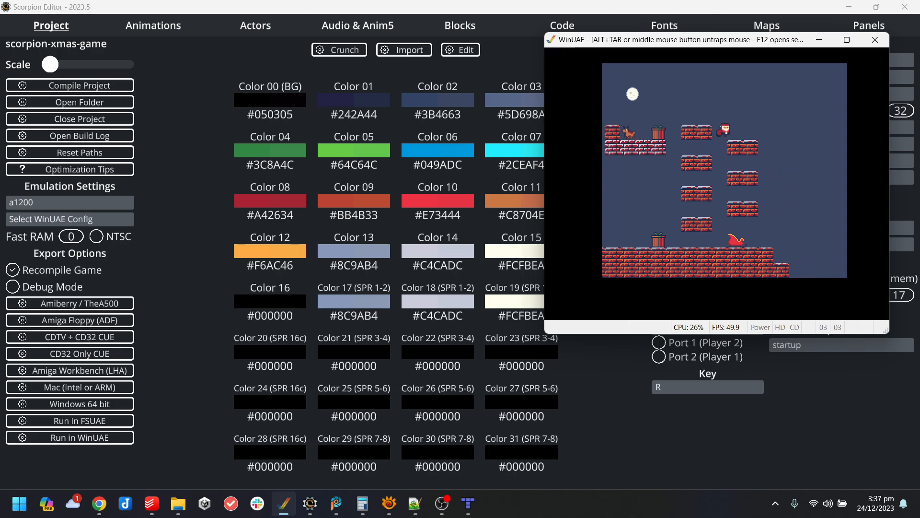
key("Left")
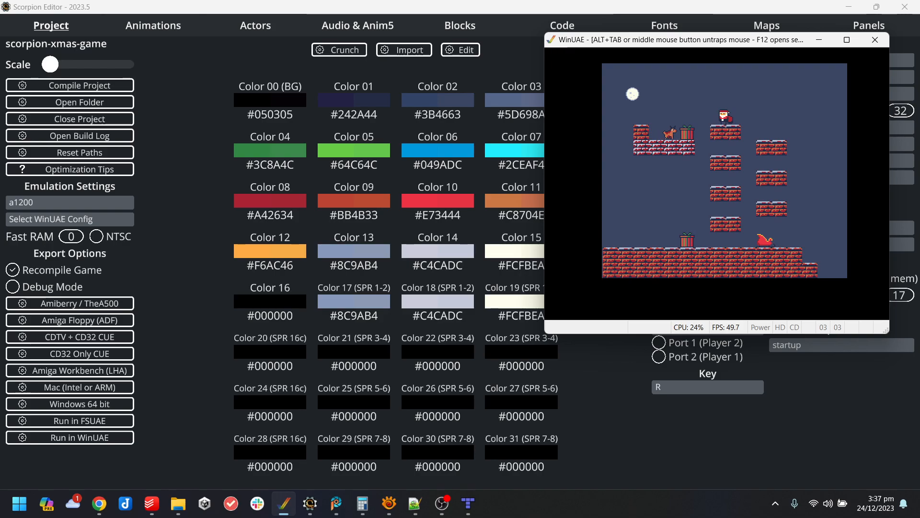
key("Up")
key("Left")
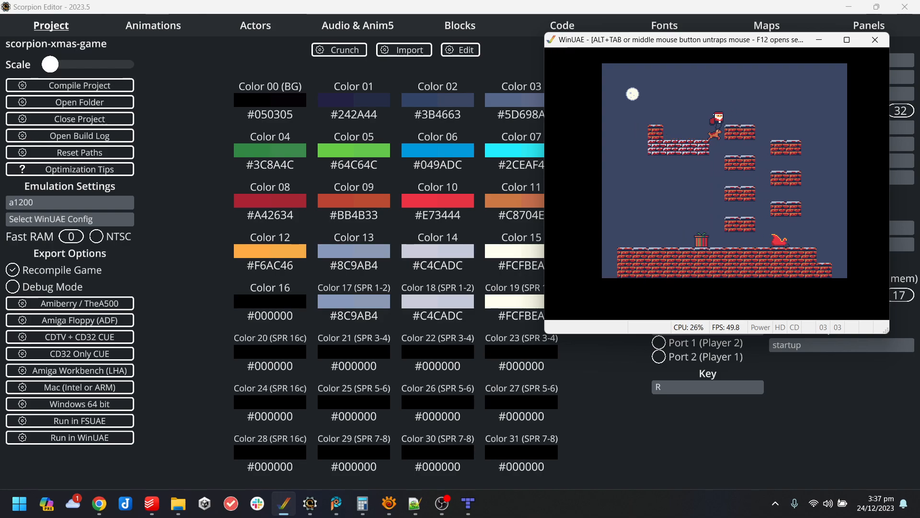
key("Right")
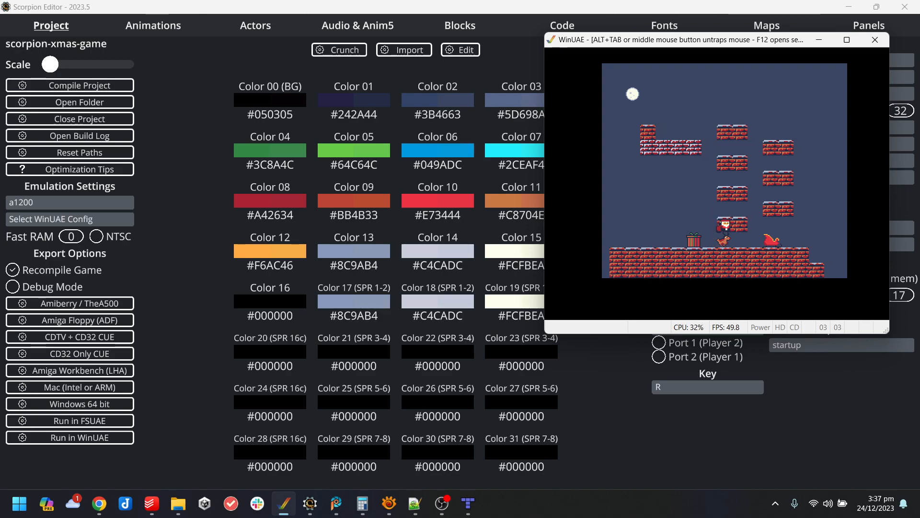
Test Santa's jumps on the ground beneath the lowest platform, and walk him back beside the present.
key("Right")
key("Left")
key("Right")
key("Up")
key("Left")
key("Right")
key("Up")
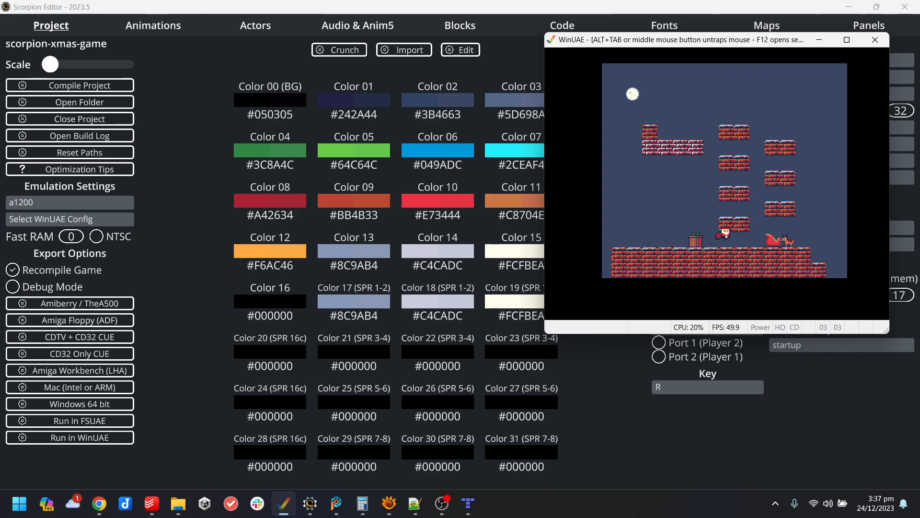
key("Up")
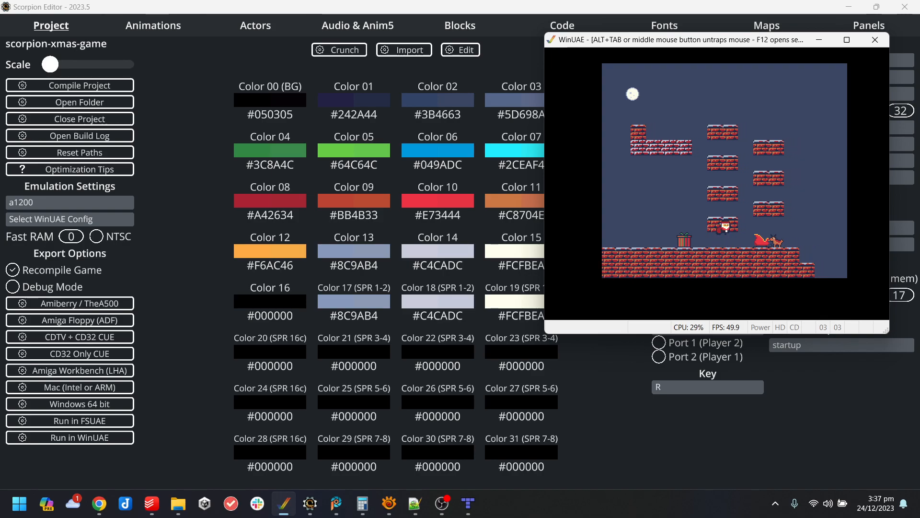
key("Left")
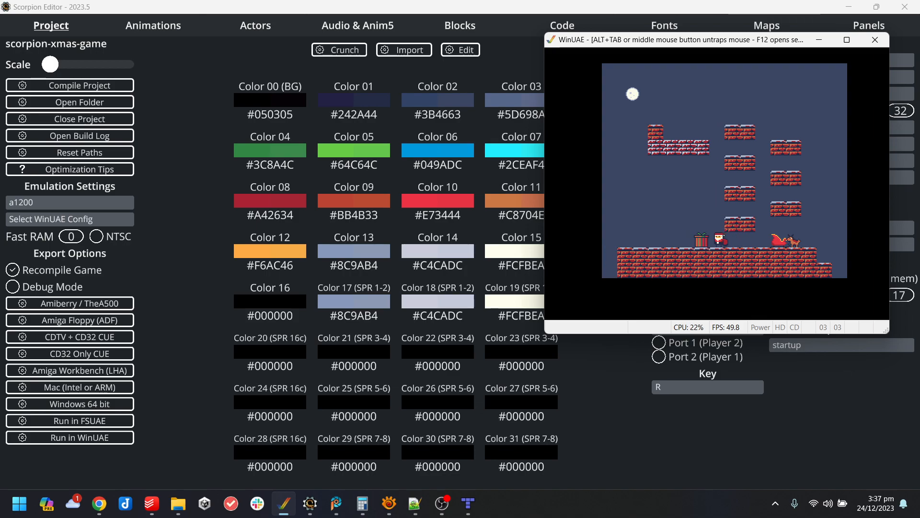
In Scorpion Editor, review the present and rudolph actors' collision boxes, and set player_santa's box to X -7, Y -2, W 14, H 3.
key("alt+Tab")
left_click(240, 29)
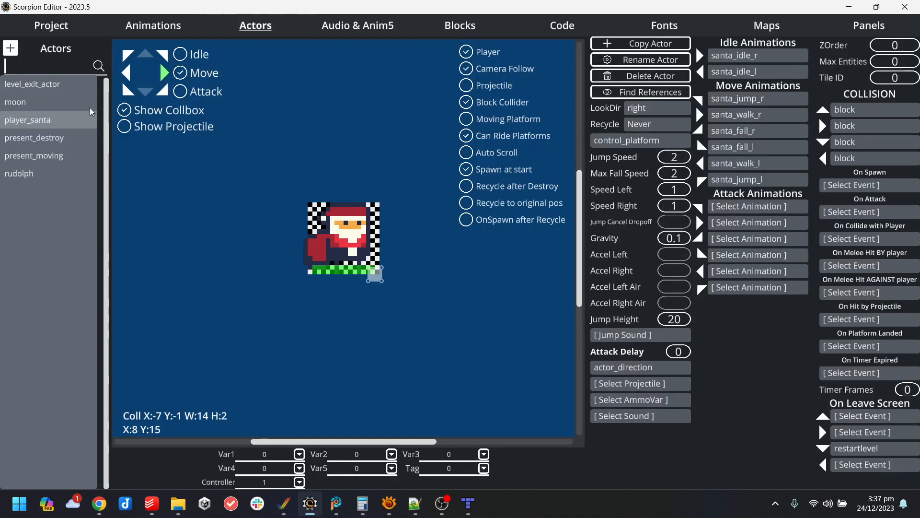
left_click(45, 137)
left_click(42, 153)
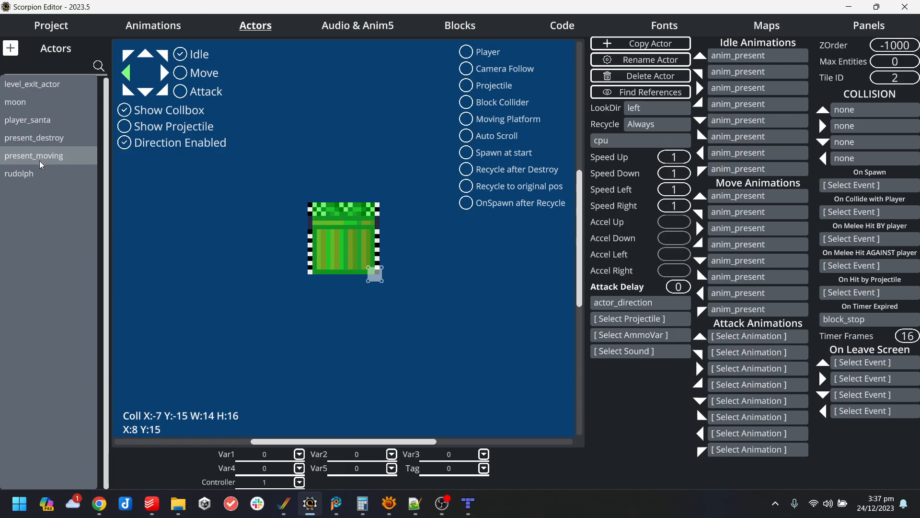
left_click(35, 177)
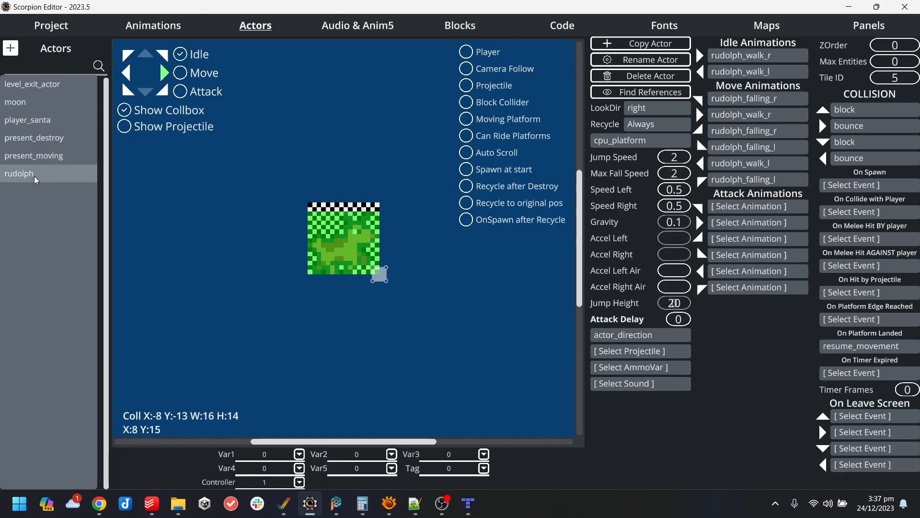
left_click(46, 120)
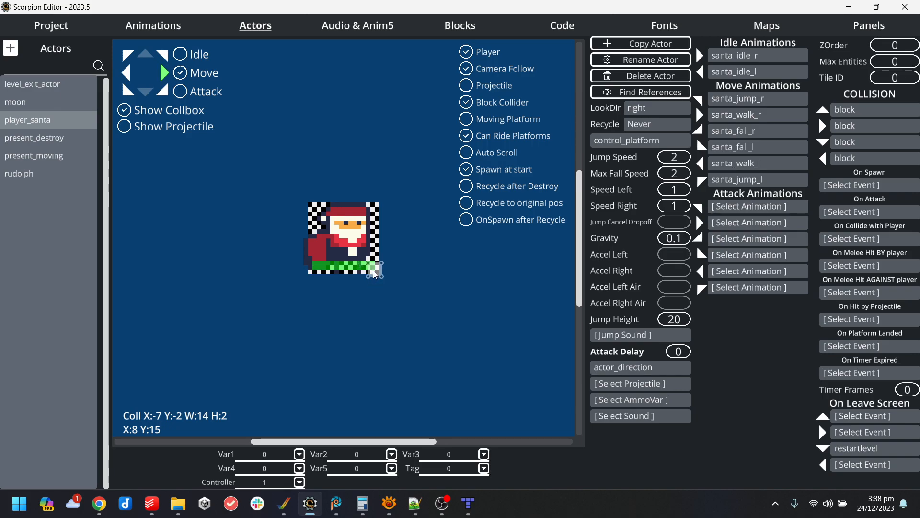
left_click_drag(373, 270, 374, 280)
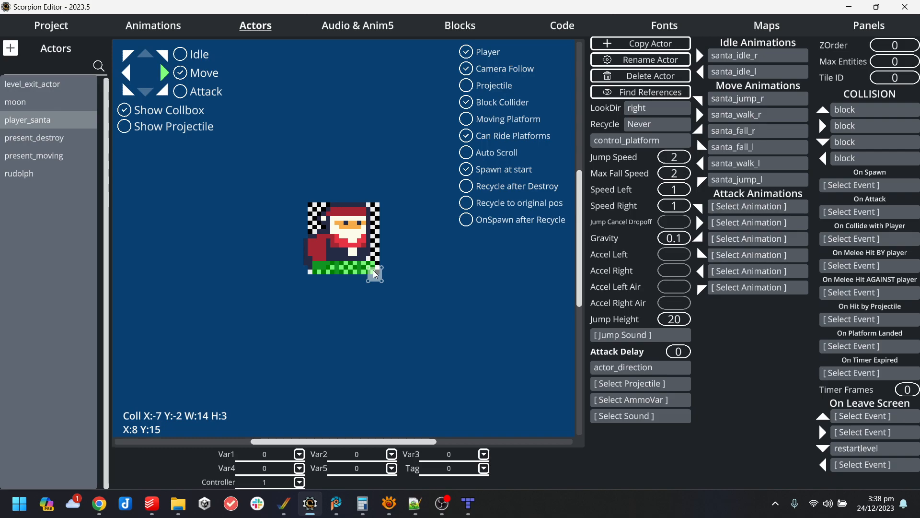
Relaunch the project in WinUAE with Santa's new collision box, closing the old game session and dismissing the editor messages.
left_click(52, 25)
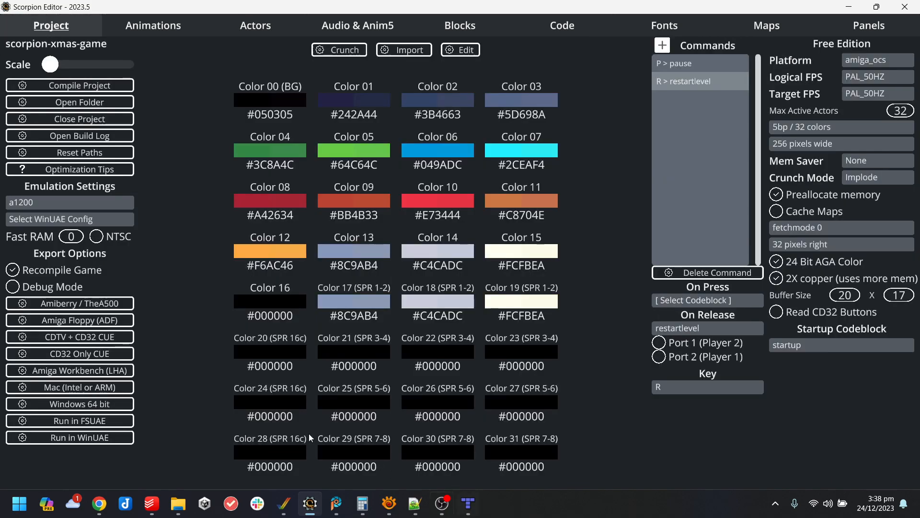
left_click(80, 438)
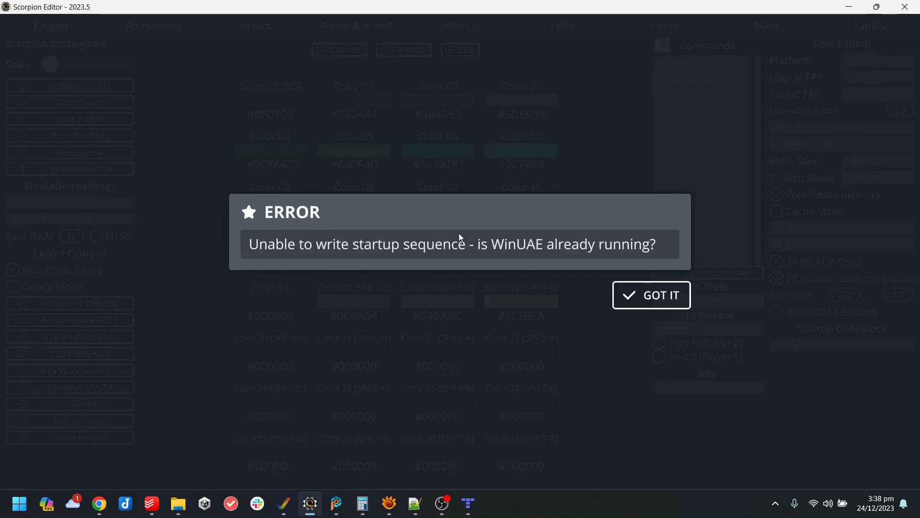
left_click(650, 295)
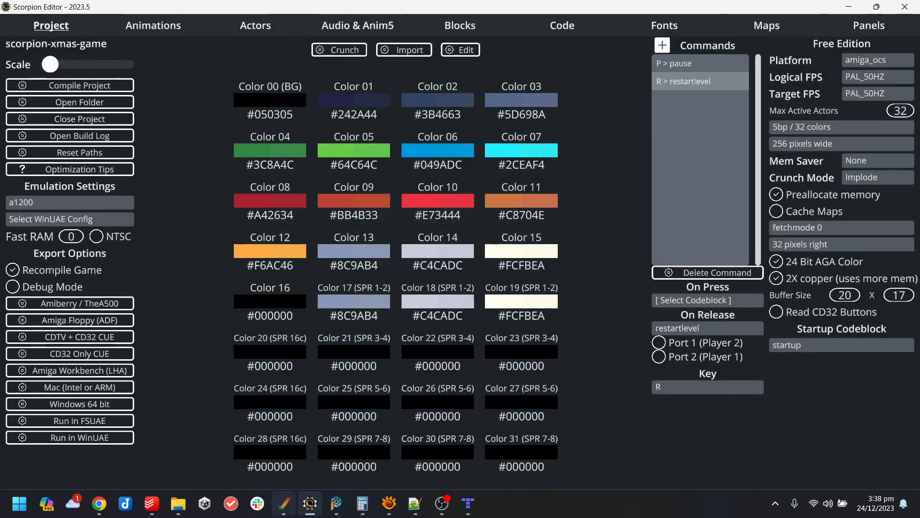
left_click(868, 41)
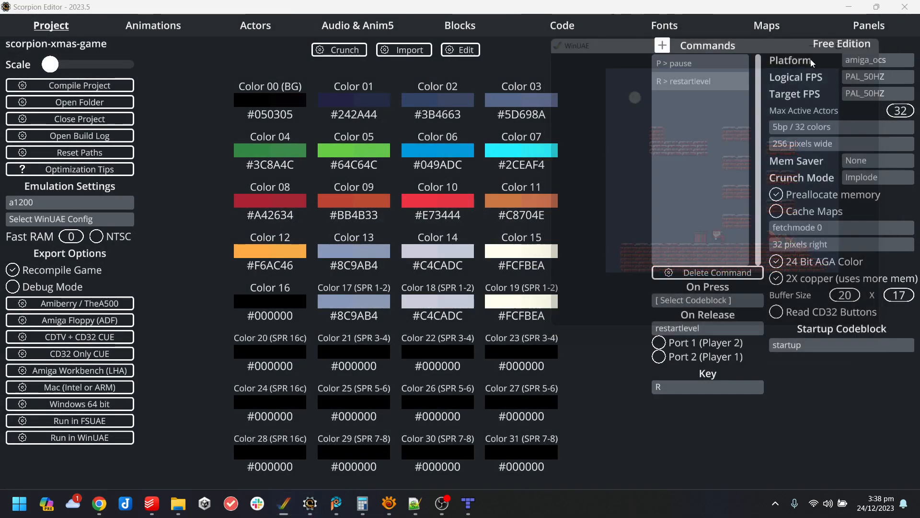
left_click(120, 440)
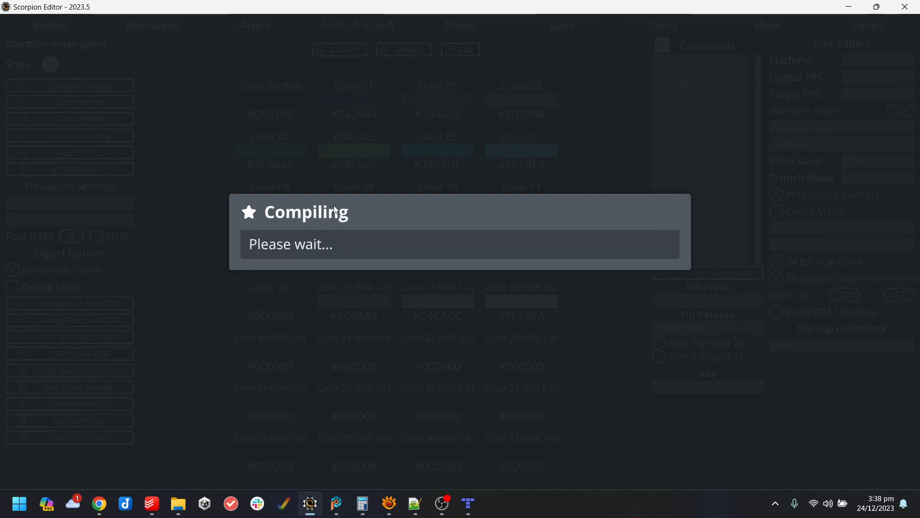
key("alt+Tab")
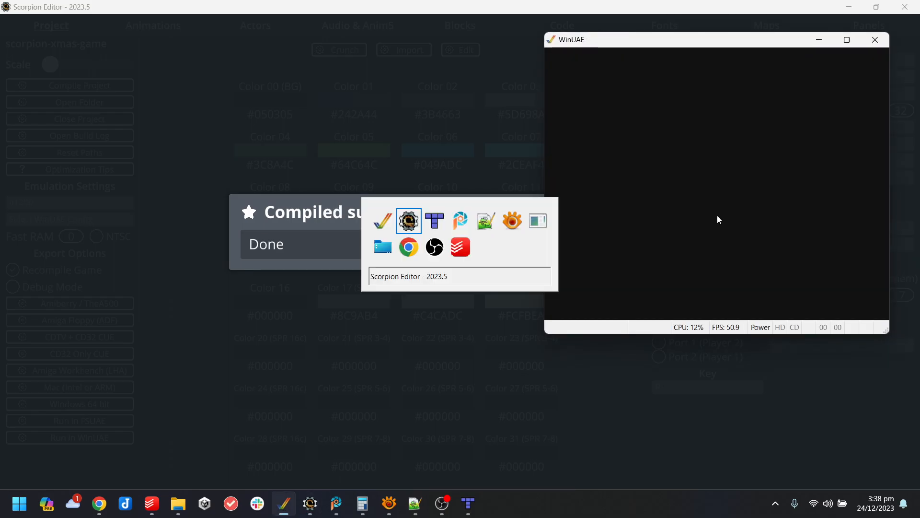
left_click(661, 295)
left_click(285, 504)
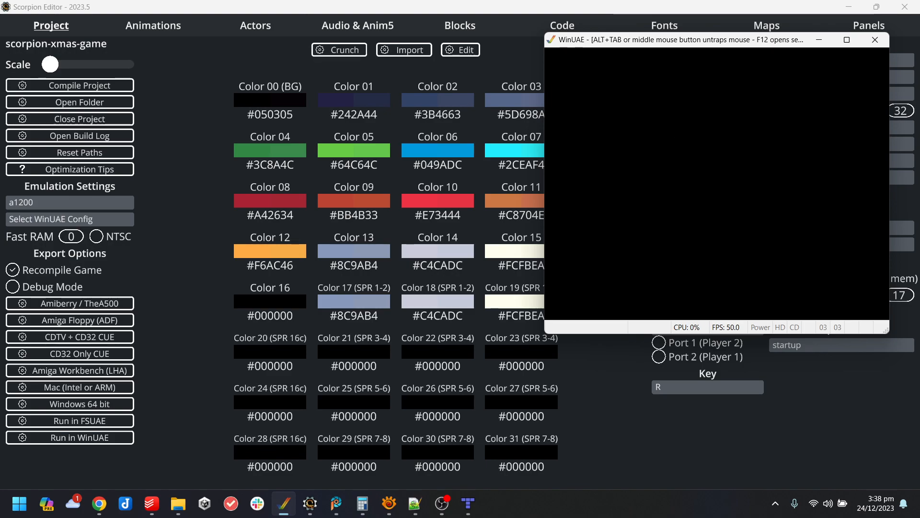
Jump Santa over the present on the ground and push it right onto the red X mark.
key("Left")
key("Up")
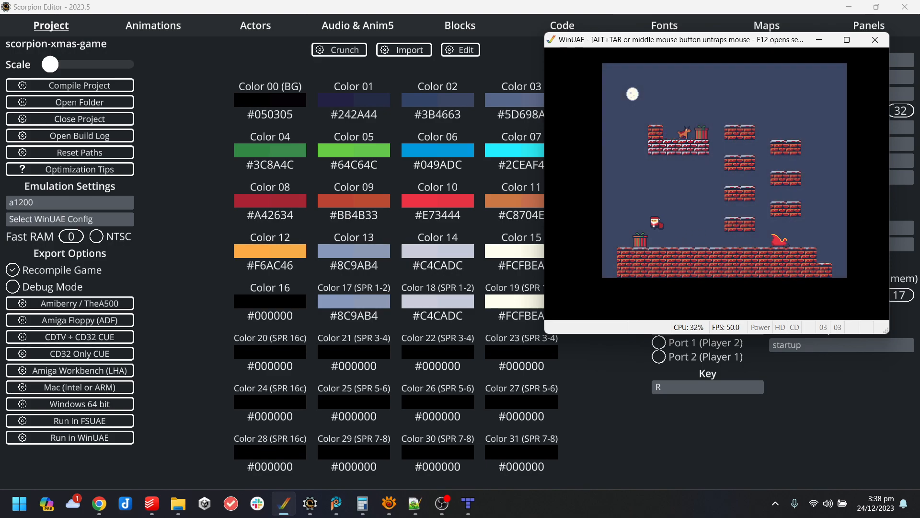
key("Right")
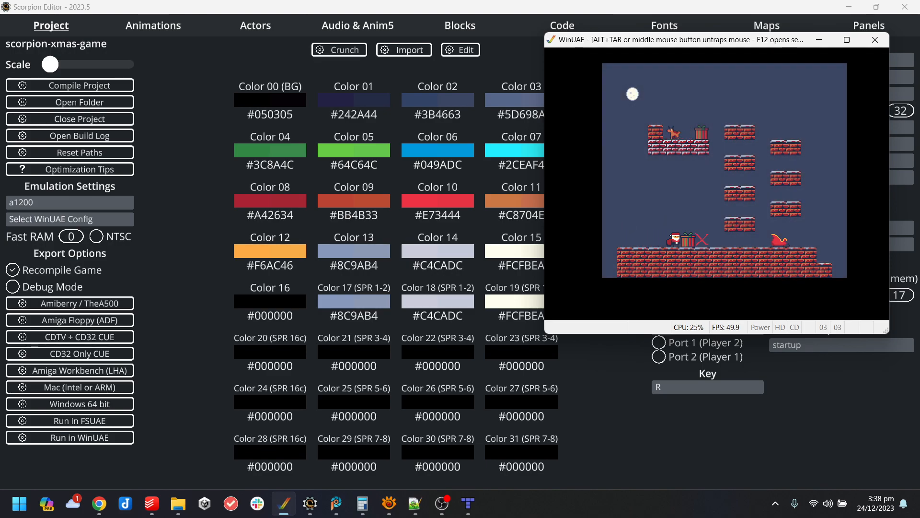
Climb Santa from the ground up the alternating brick platforms to the second-lowest platform in the left column.
key("Up")
key("Up")
key("Right")
key("Up")
key("Left")
key("Up")
key("Right")
key("Up")
key("Left")
key("Up")
key("Right")
key("Left")
key("Up")
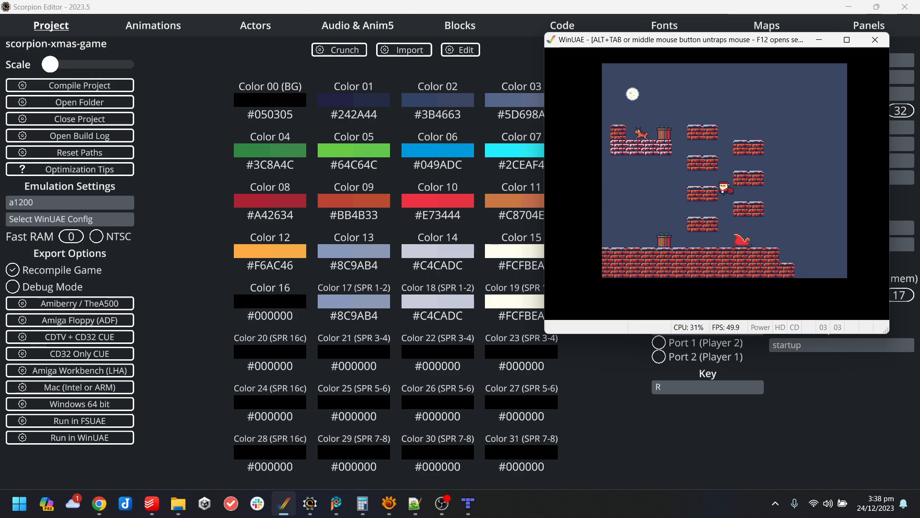
Jump Santa across onto the middle platform of the right column, beneath its top platform.
key("Left")
key("Up")
key("Right")
key("Up")
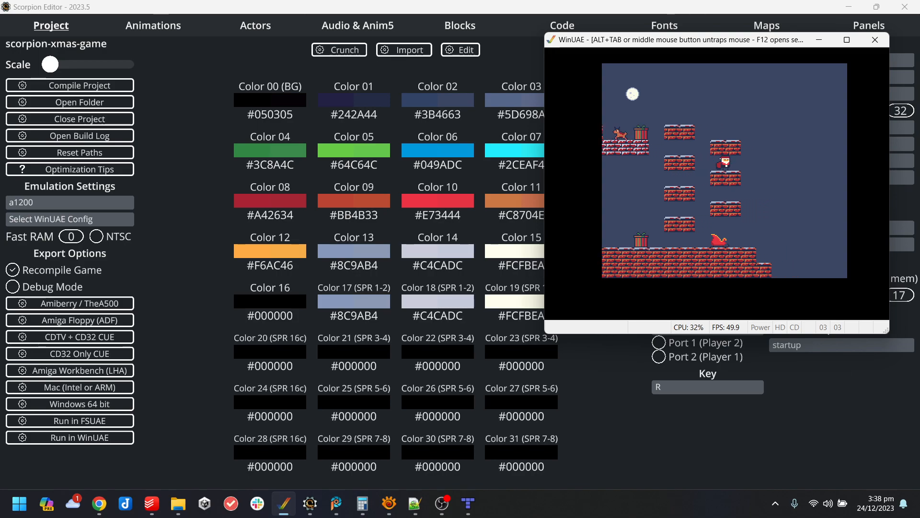
key("Left")
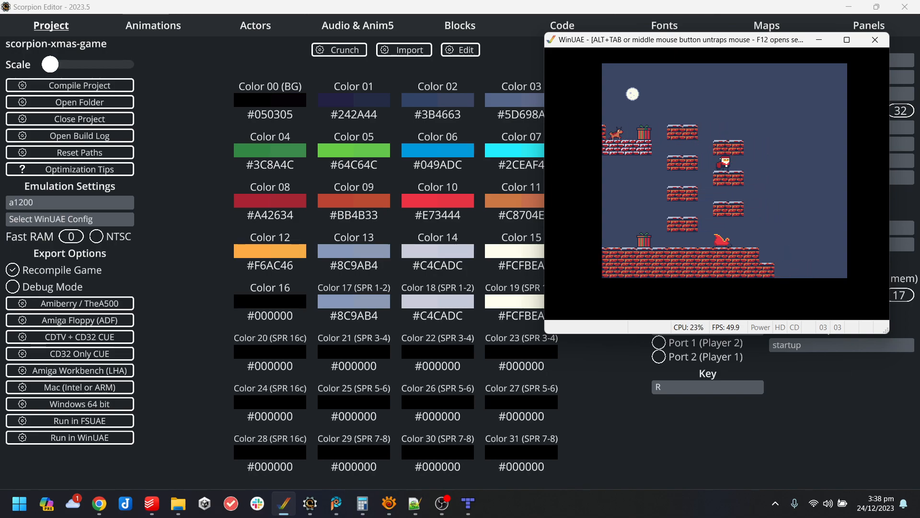
Take Santa across the upper platforms to Rudolph's ledge to release Rudolph, and drop back to the ground beside the present.
key("Left")
key("Up")
key("Left")
key("Up")
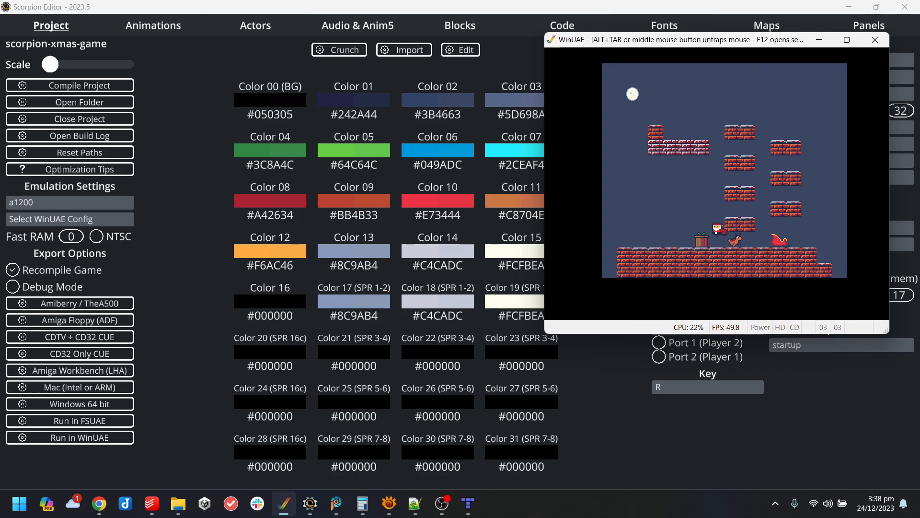
Test Santa's movement and jumps on the ground directly beneath the lowest brick platform.
key("Right")
key("Left")
key("Right")
key("Up")
key("Left")
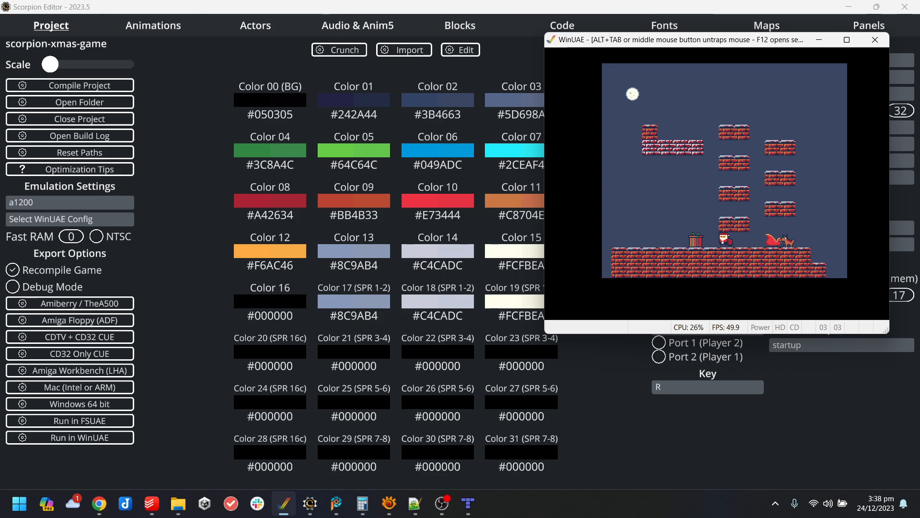
key("Right")
key("Up")
key("Left")
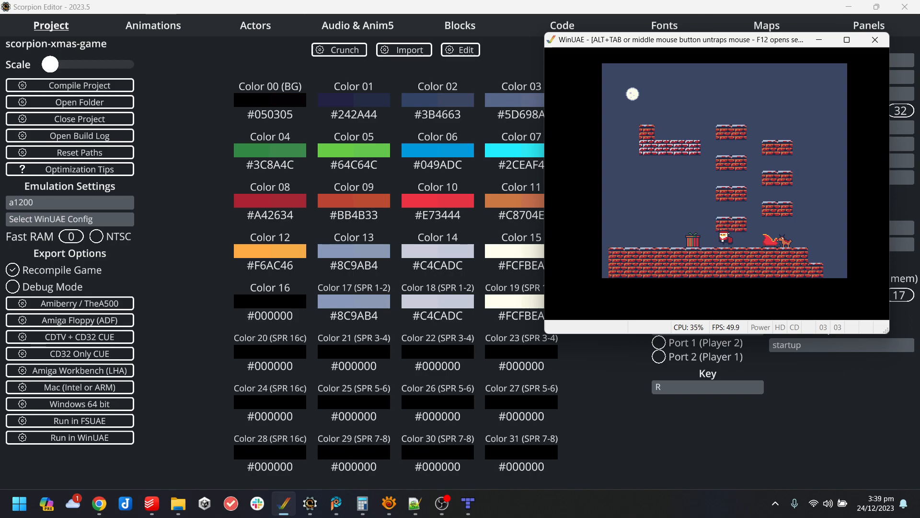
Run Santa right along the ground to the sleigh and Rudolph to end the level.
key("Right")
key("Right")
key("Up")
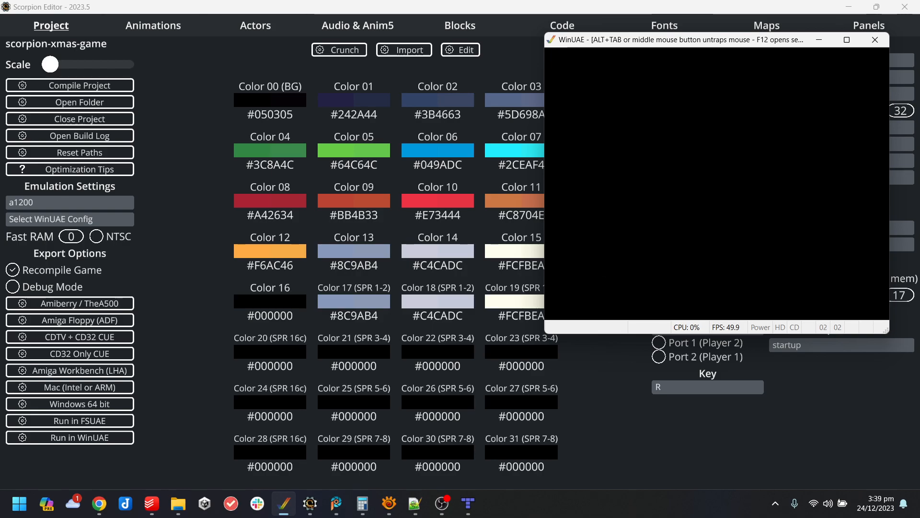
Close the running game emulator and bring up the level1.tmx map in Tiled.
key("alt+F4")
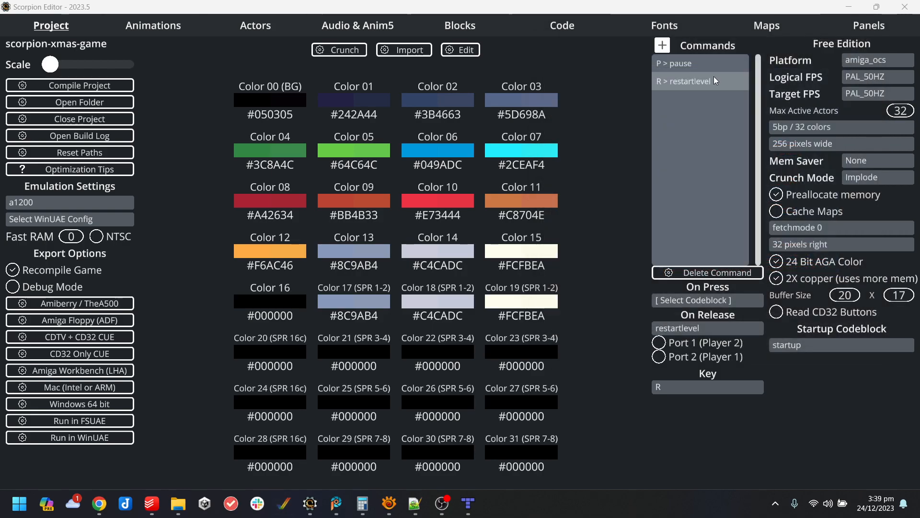
left_click(768, 28)
left_click(469, 509)
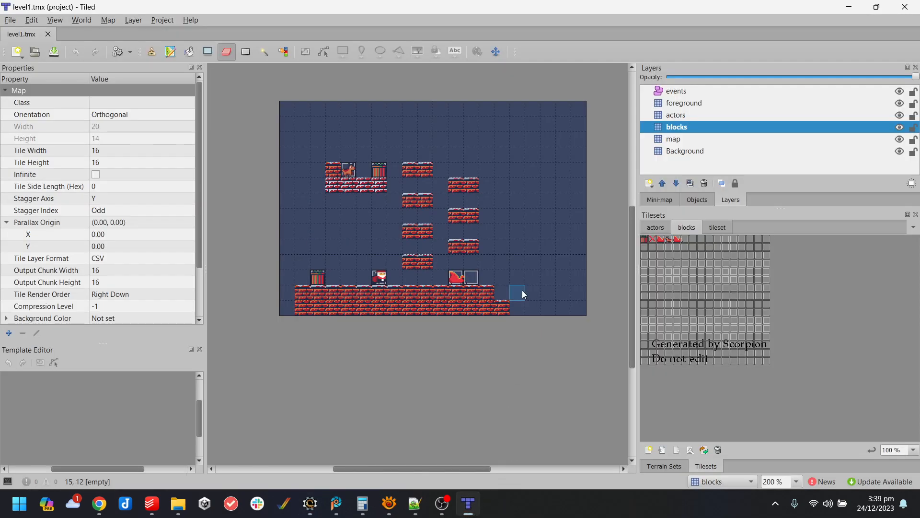
left_click(678, 240)
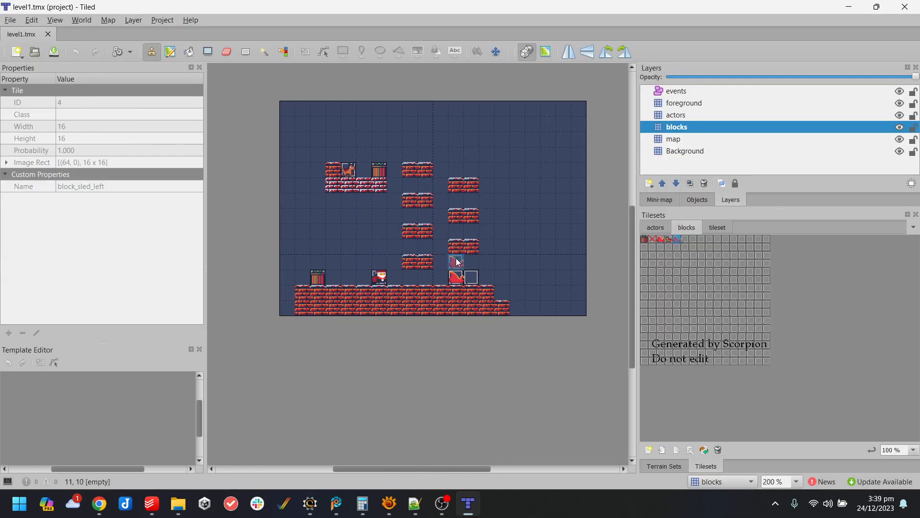
left_click(477, 282)
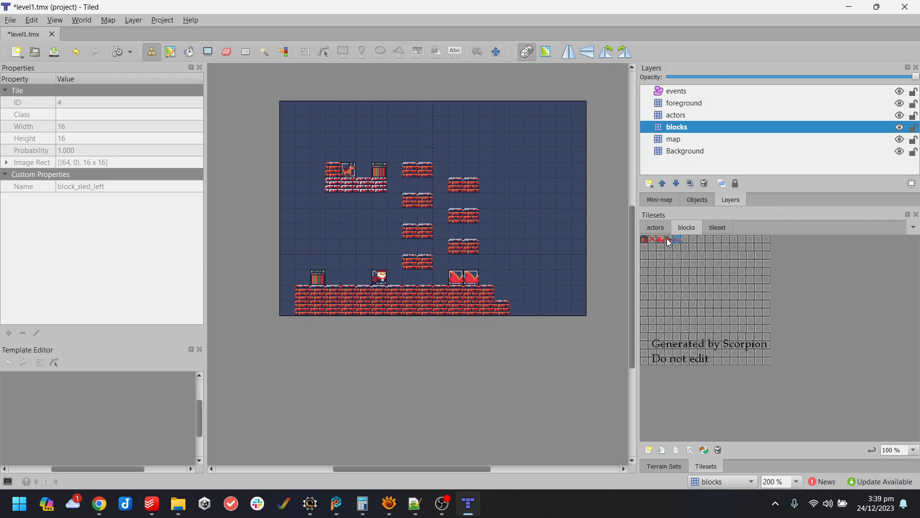
key("ctrl+z")
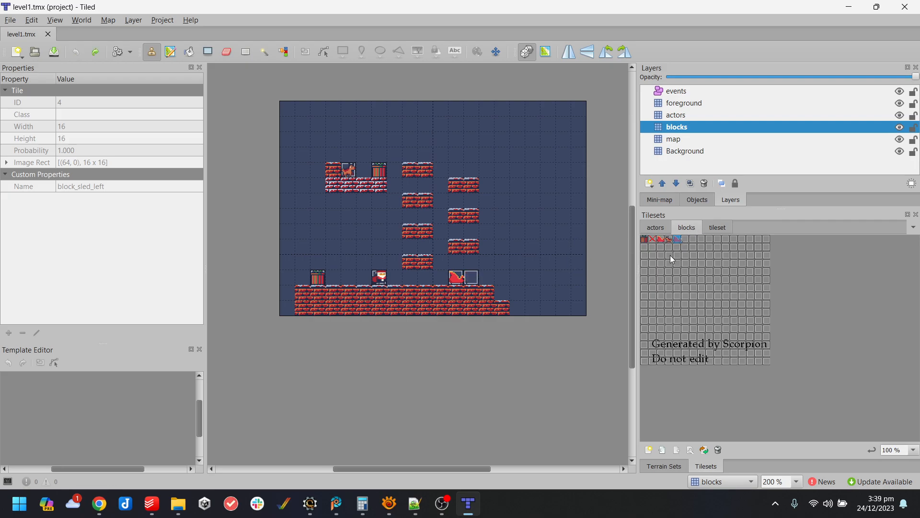
Place block_sled_left and block_sled_right side by side on the brick floor in the blocks layer, one tile farther right than the existing pair.
scroll(671, 242, "up", 2, "ctrl")
left_click(726, 242)
left_click(486, 278)
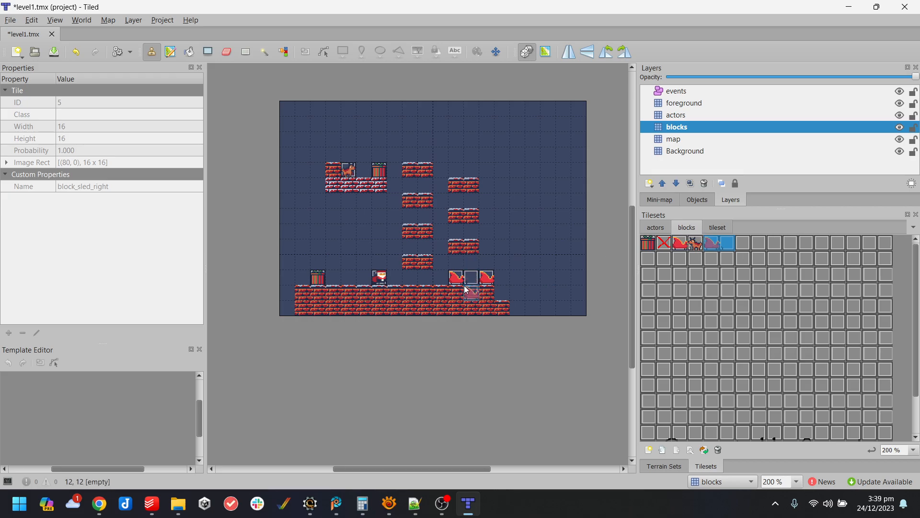
left_click(713, 243)
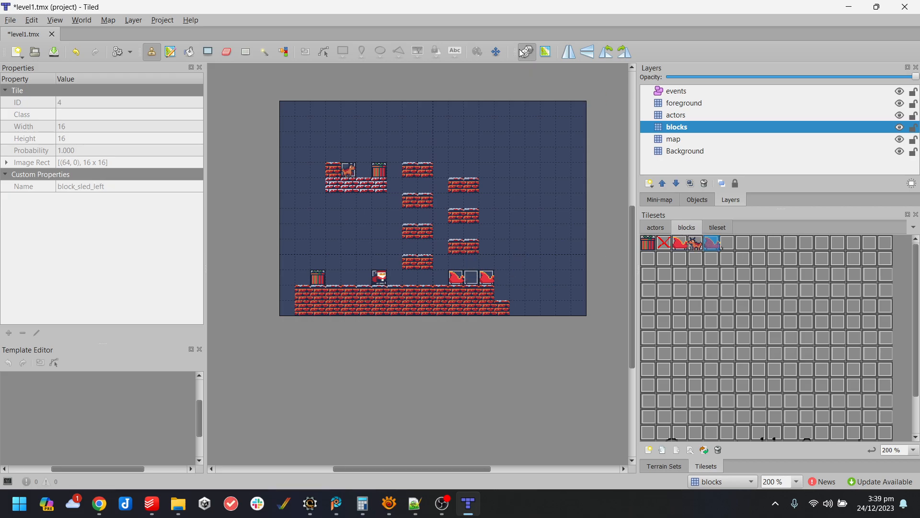
left_click(471, 277)
left_click(728, 243)
left_click(487, 277)
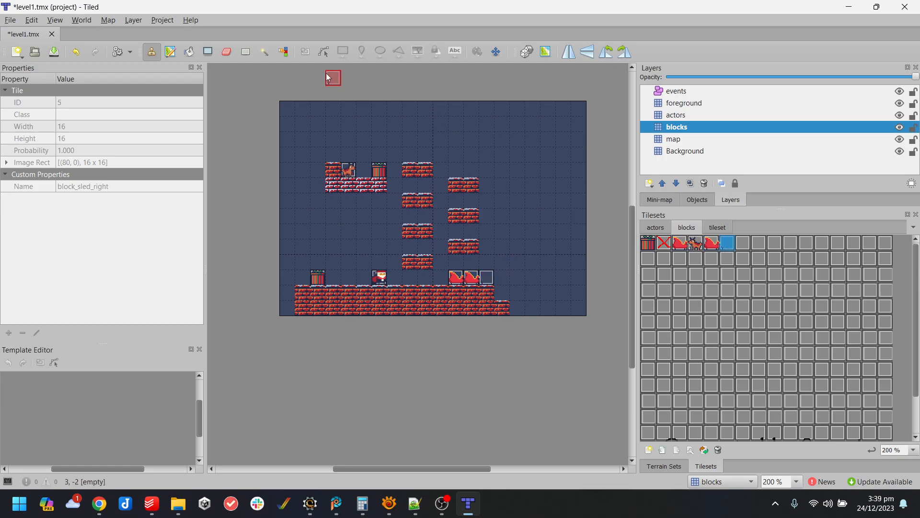
Erase the leftover old sled block beside the new pair, save level1.tmx and close Tiled.
left_click(212, 56)
left_click(742, 247)
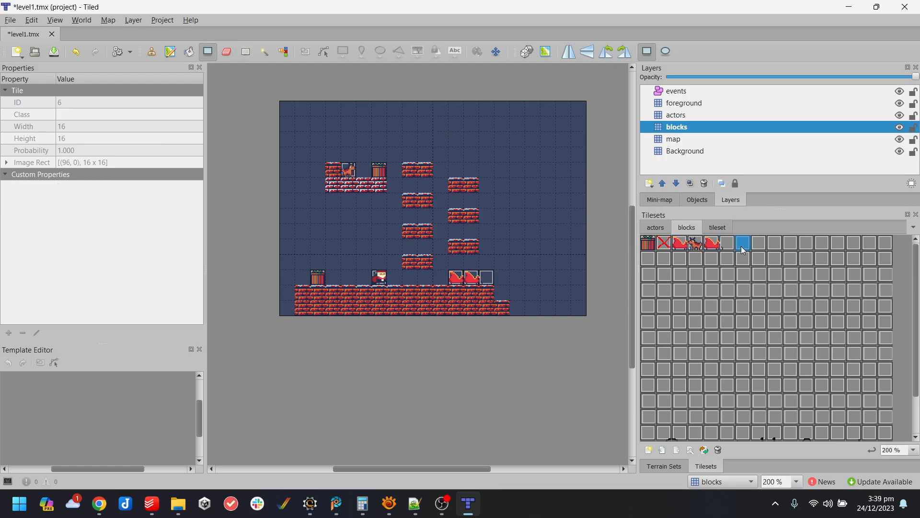
left_click(454, 281)
left_click(228, 53)
left_click(456, 278)
key("ctrl+s")
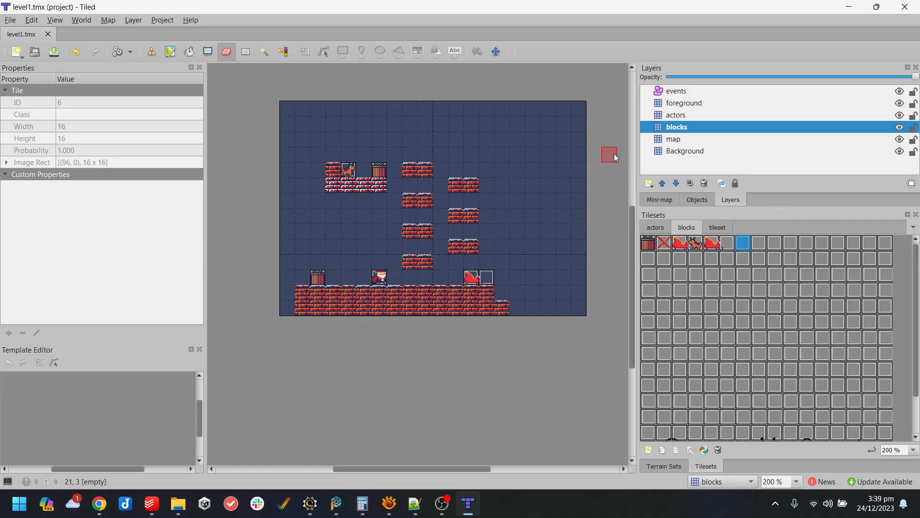
left_click(906, 7)
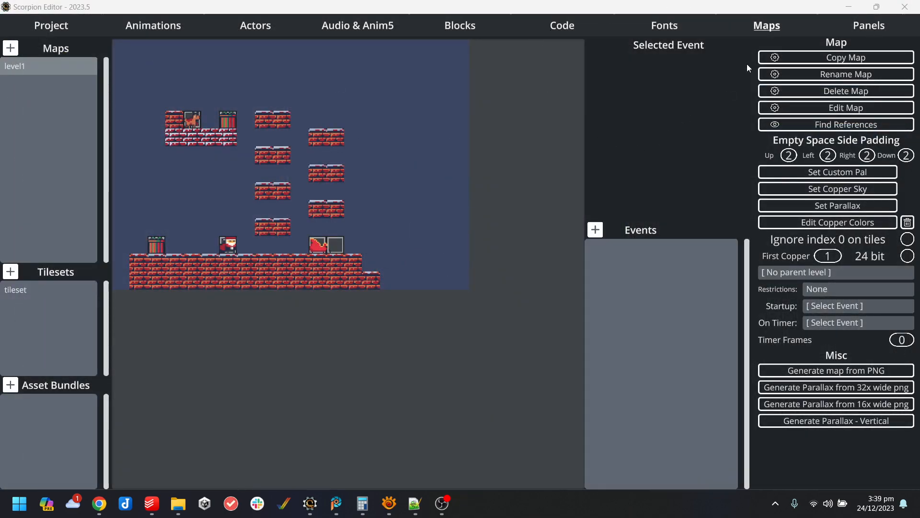
Rename the level1 map as level02.tmx.
left_click(847, 75)
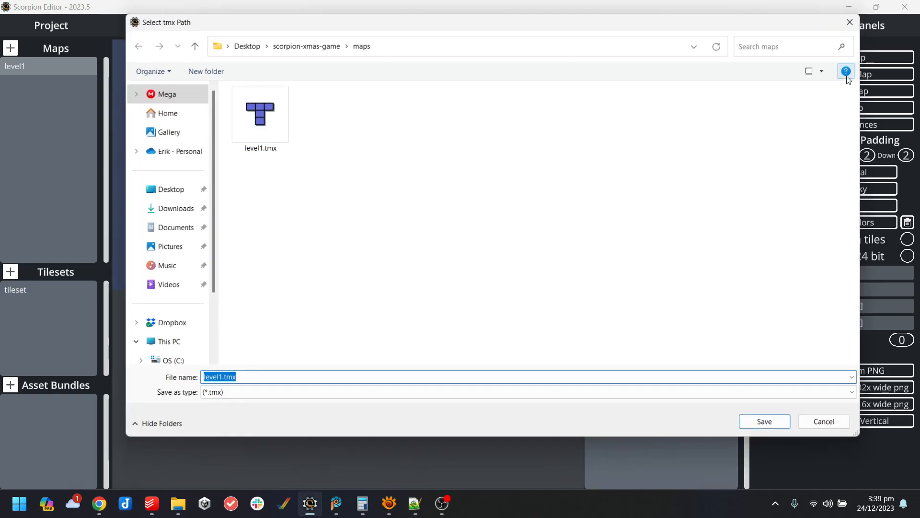
left_click(255, 123)
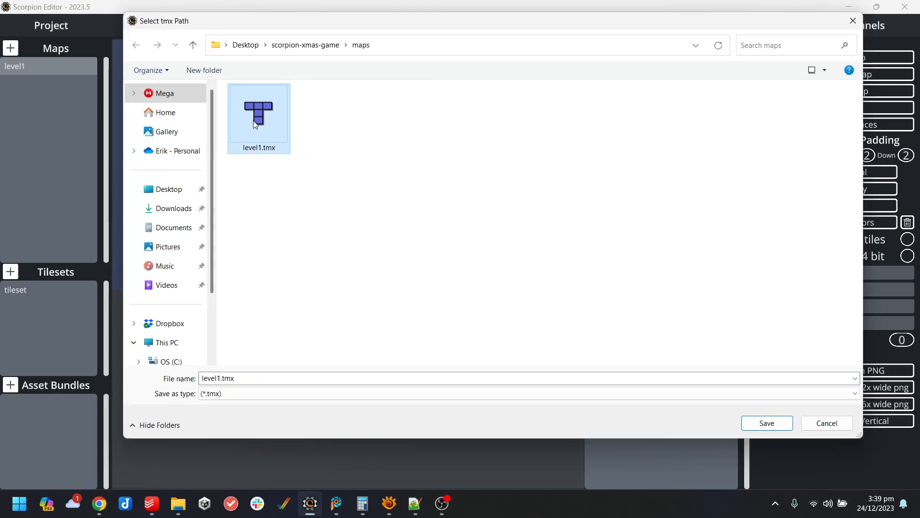
left_click(217, 379)
left_click(218, 379)
key("BackSpace")
type("0")
key("BackSpace")
type("01")
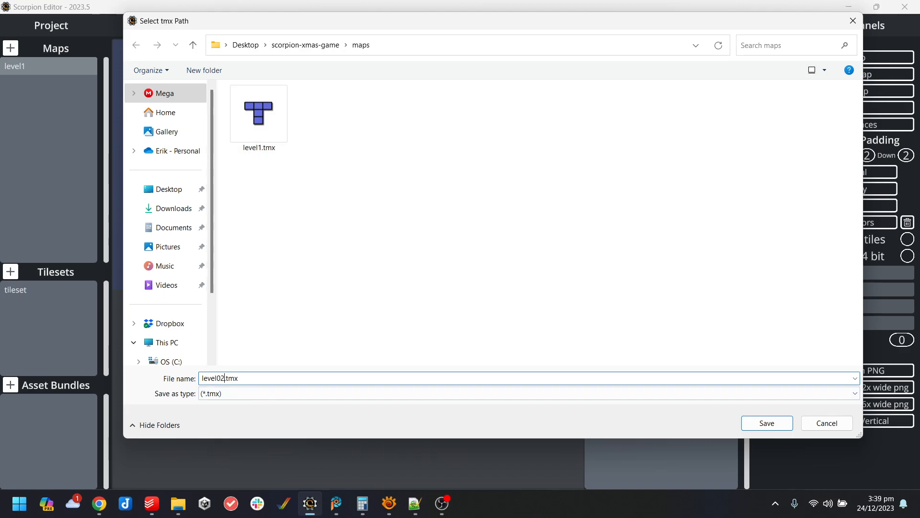
key("Return")
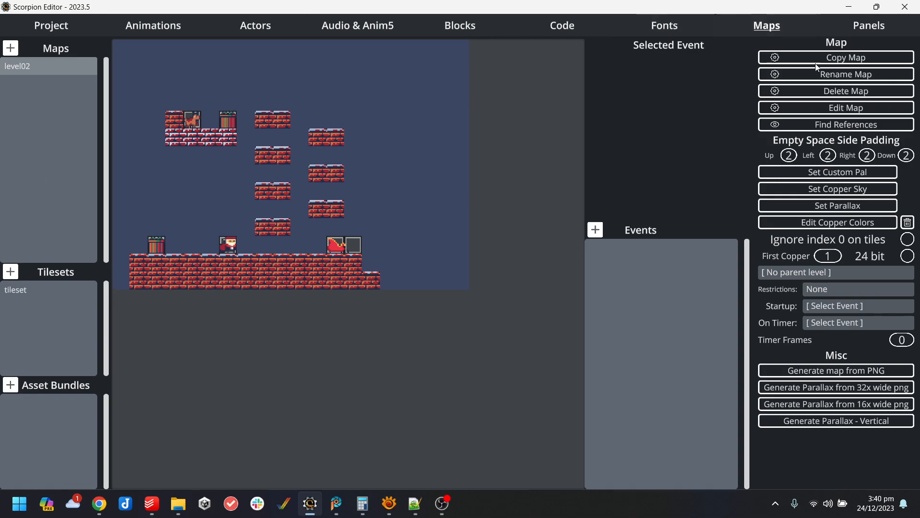
Copy the level02 map to a new map named level_01.
left_click(779, 58)
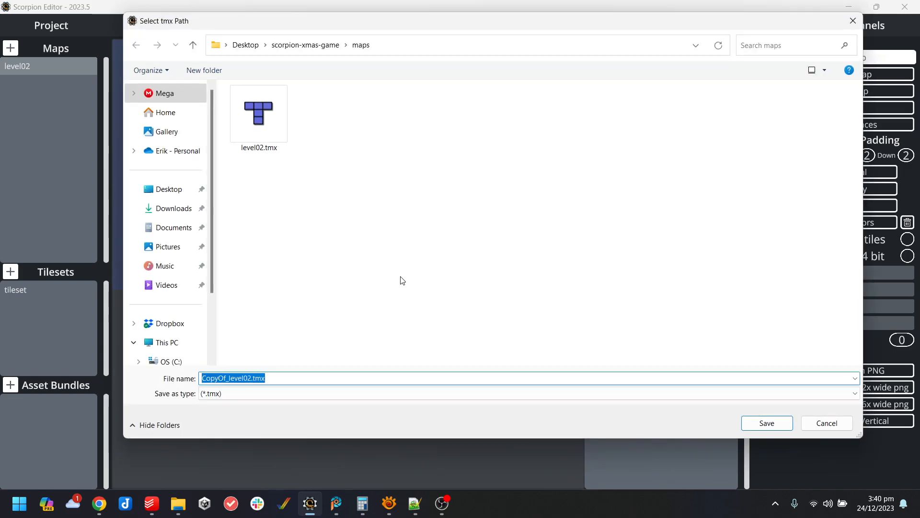
type("level03")
key("Return")
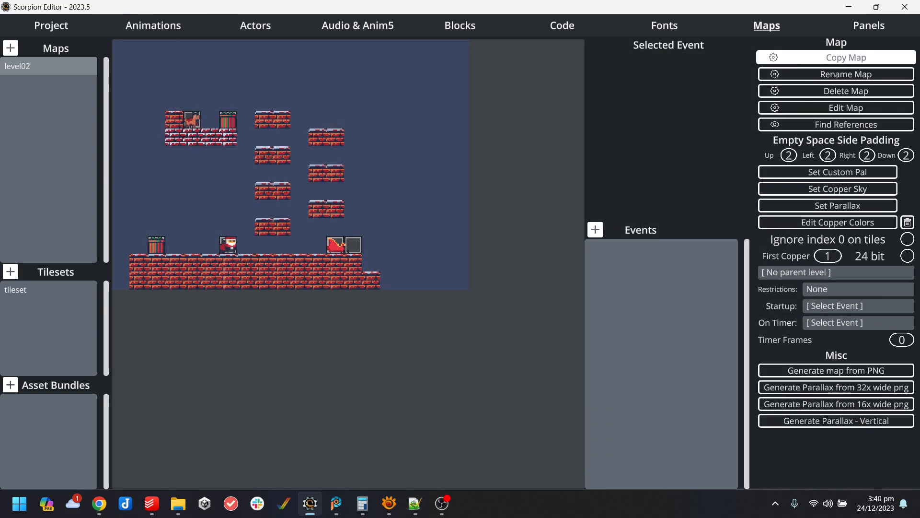
Rename the level_01 map as level01.tmx.
left_click(858, 74)
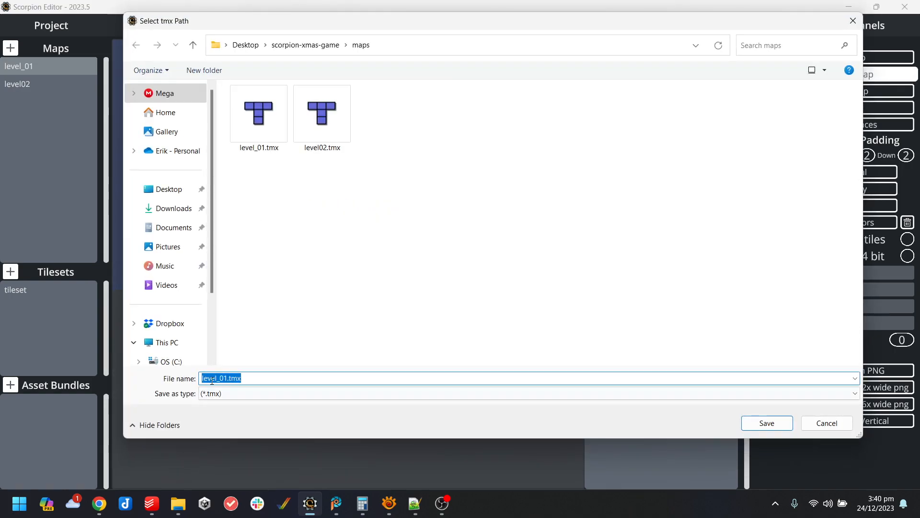
left_click(218, 379)
key("BackSpace")
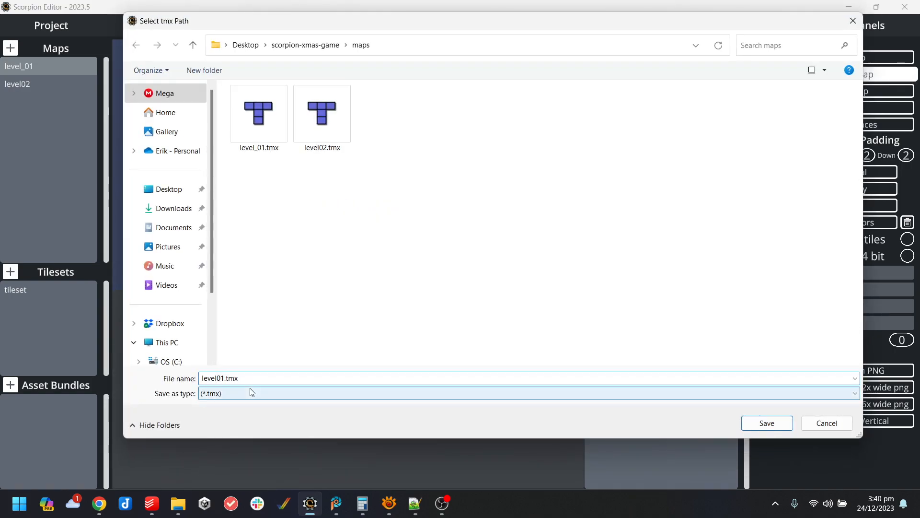
key("Return")
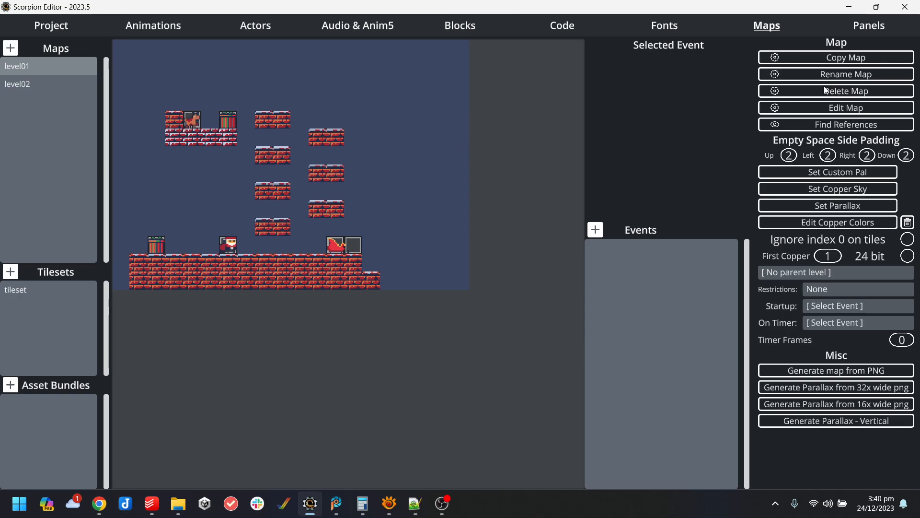
Open level01 in Tiled, clear all tiles from its map, blocks, actors and Background layers, and save it.
left_click(851, 101)
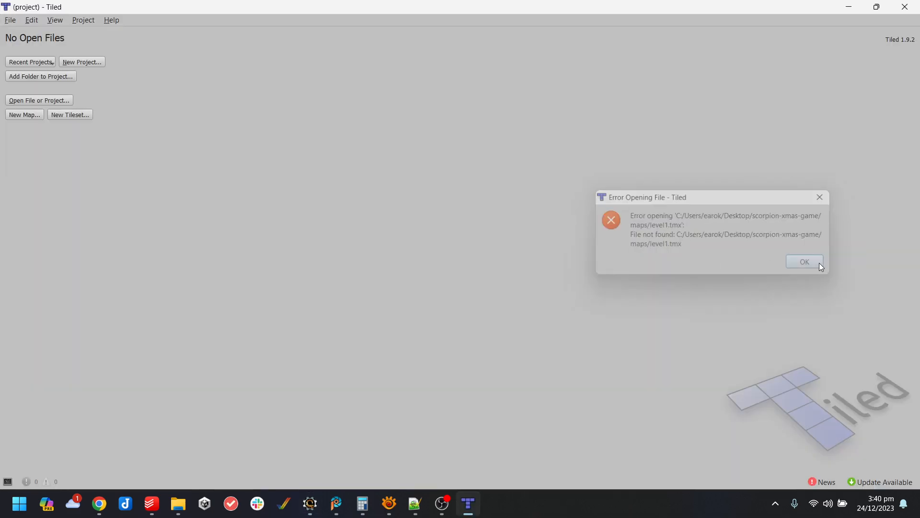
left_click(818, 263)
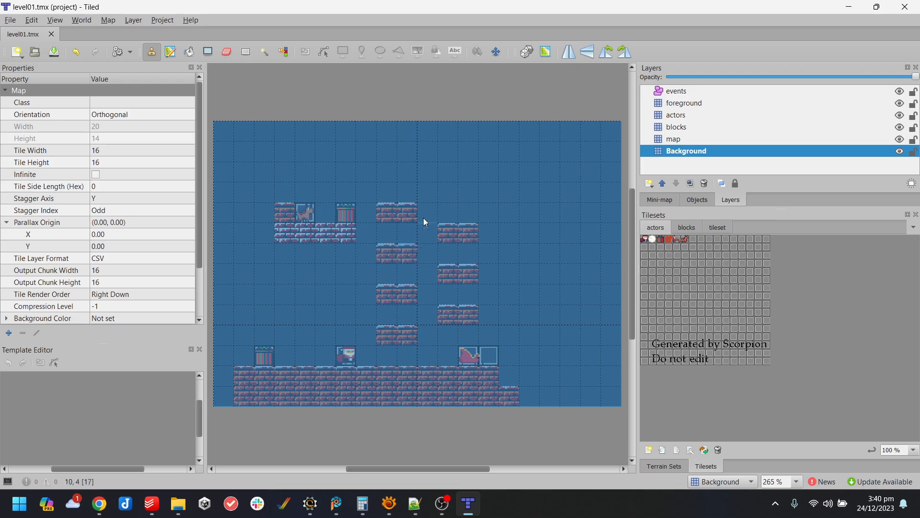
left_click(718, 138)
left_click(689, 127)
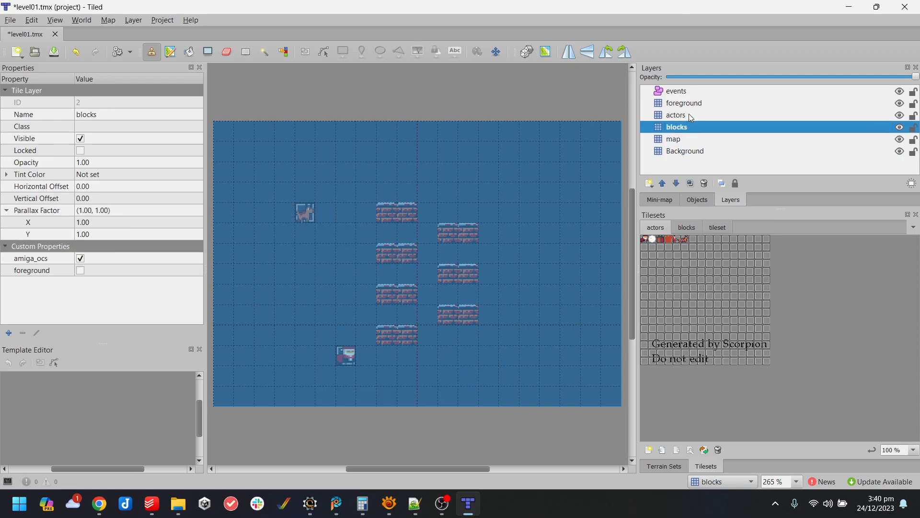
left_click(691, 116)
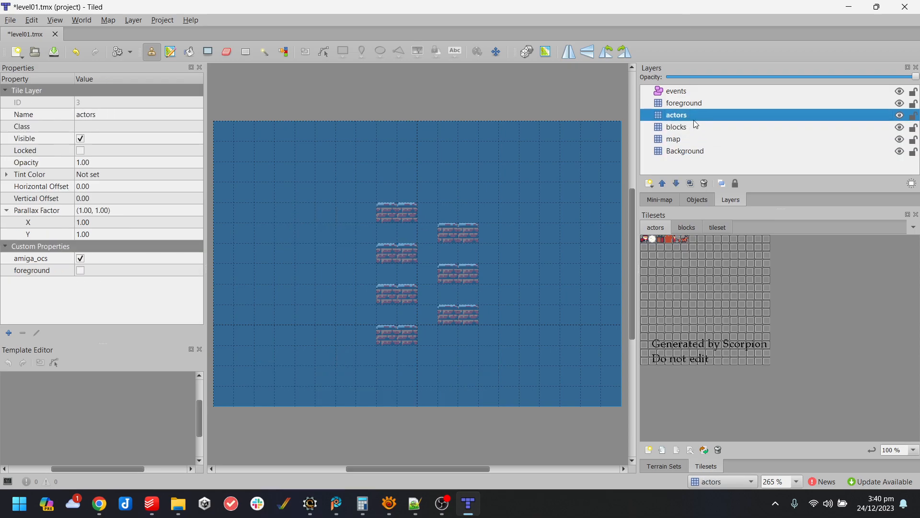
left_click(696, 139)
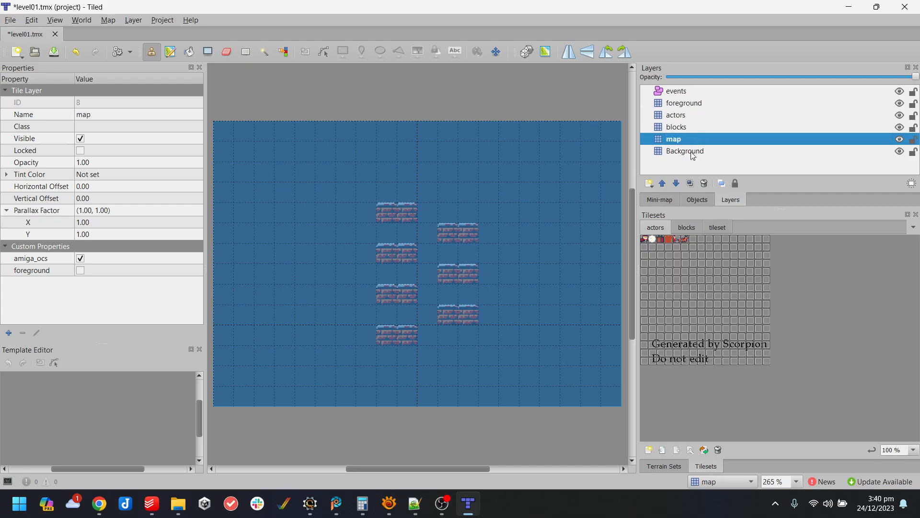
left_click(692, 152)
left_click(688, 231)
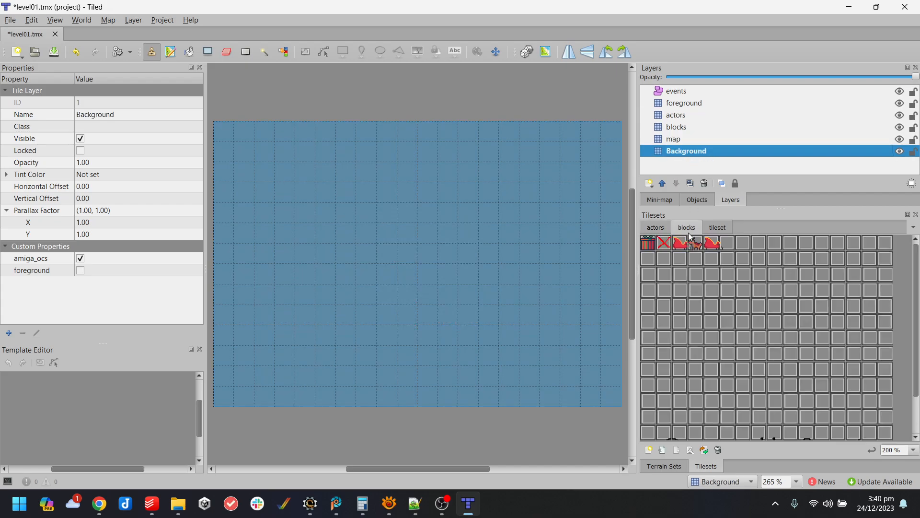
left_click(727, 232)
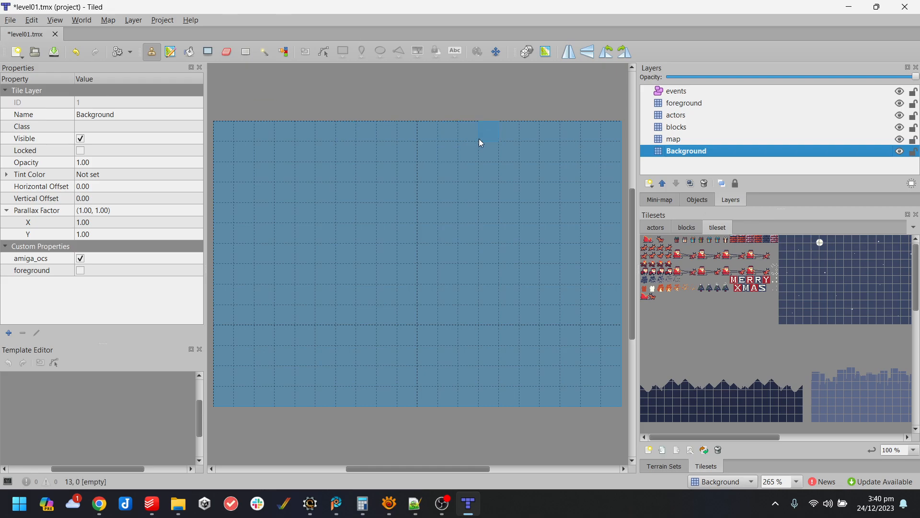
key("ctrl+s")
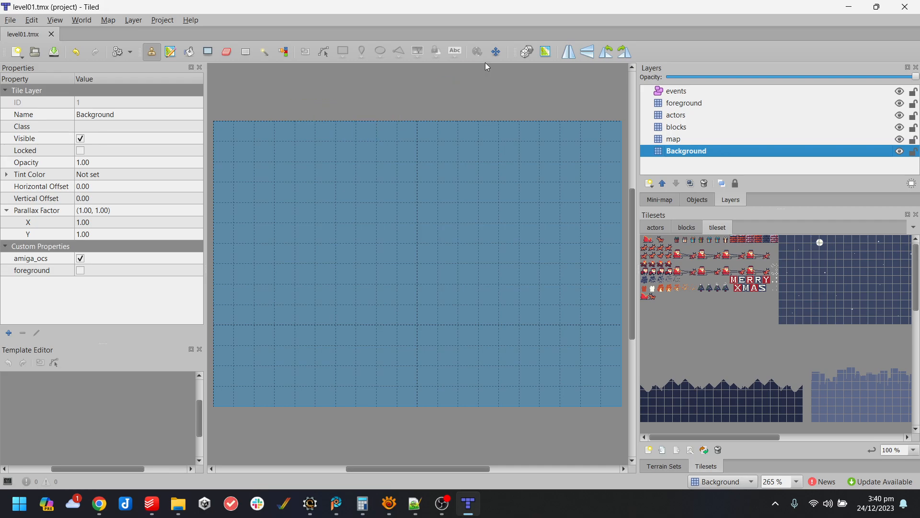
In Scorpion Editor's startup codeblock, change the Set currentlevel command to use the level01 map.
key("alt+Tab")
left_click(562, 25)
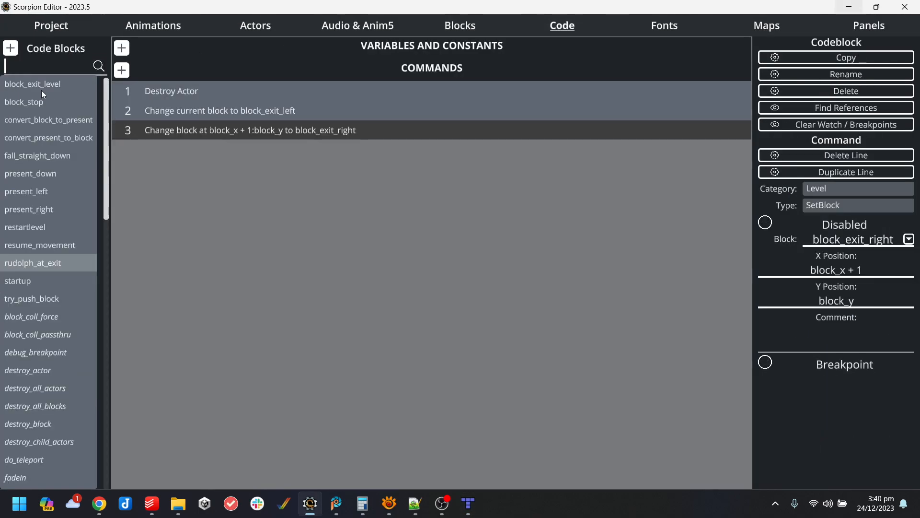
left_click(36, 280)
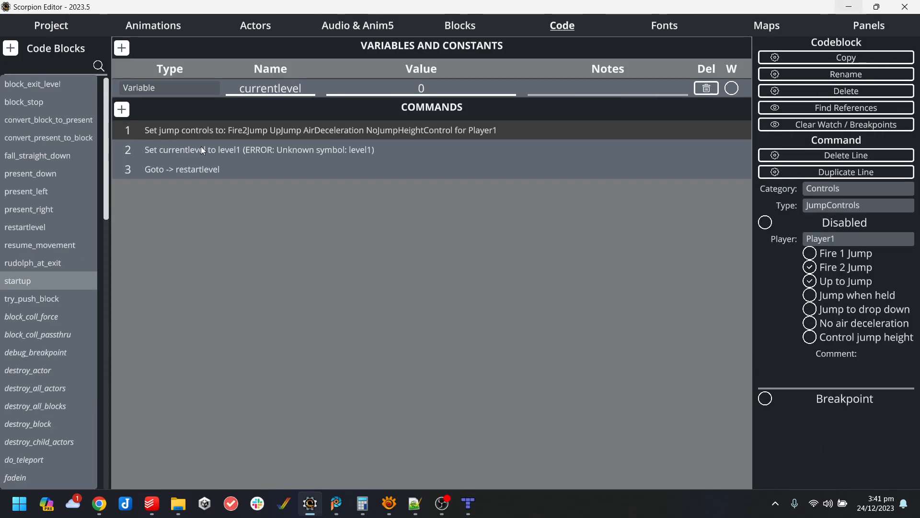
left_click(287, 150)
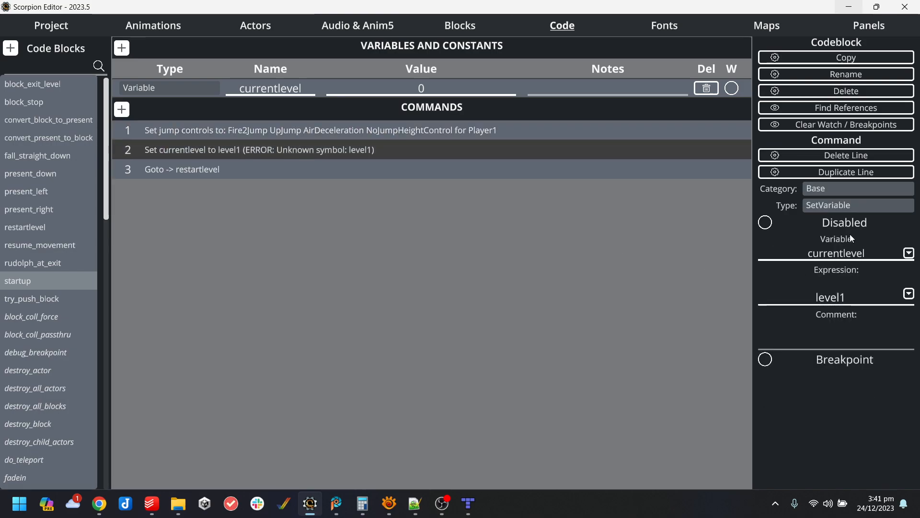
left_click(908, 291)
type("level1")
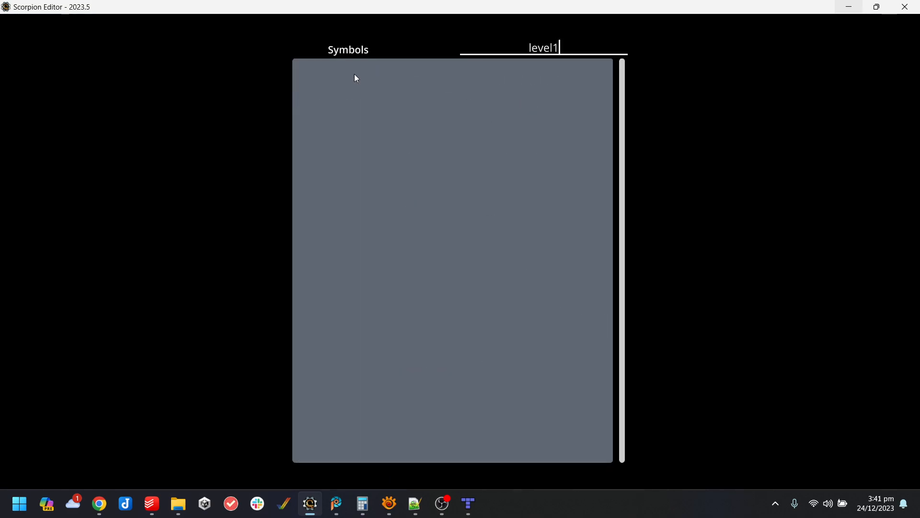
key("BackSpace")
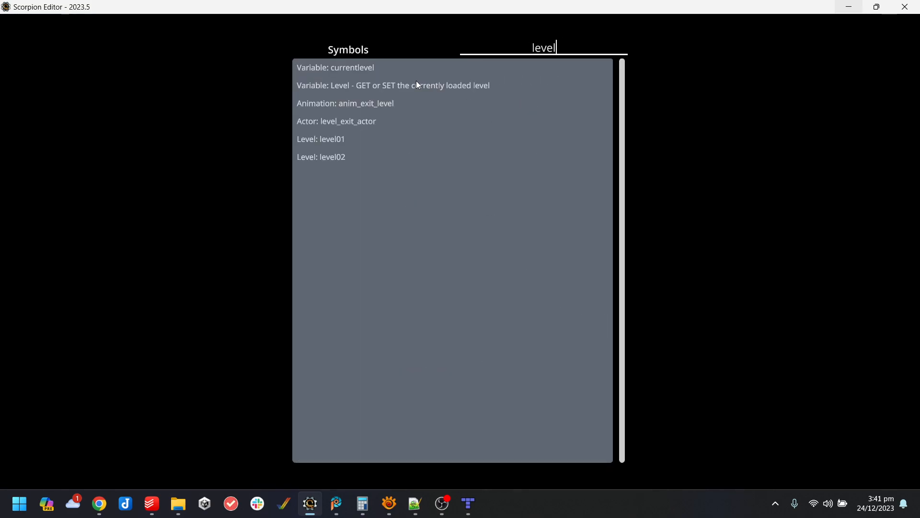
left_click(335, 141)
Switch to Tiled, delete the Background layer from level01 and make the map layer active.
left_click(766, 27)
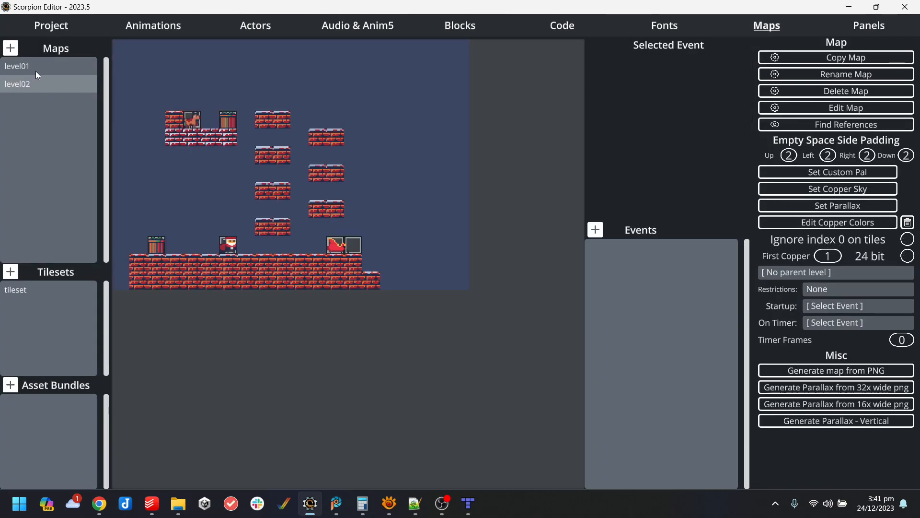
left_click(468, 503)
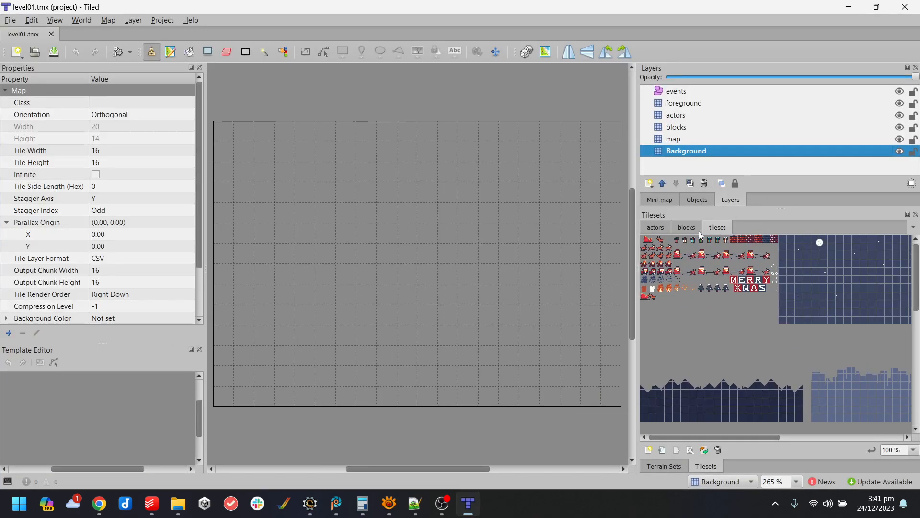
left_click(699, 231)
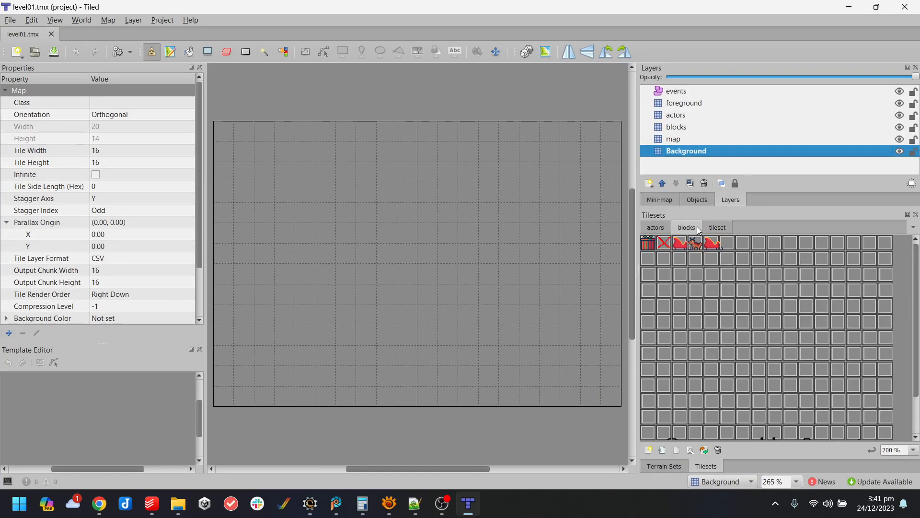
left_click(704, 183)
left_click(681, 143)
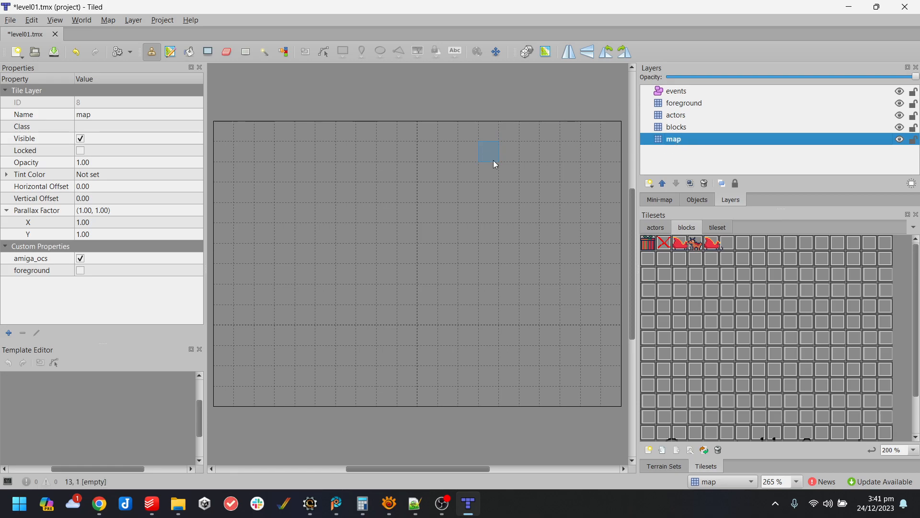
Switch to PaintShop Pro and look through the open sprite images for the tileset image containing the night-sky background.
key("alt+Tab")
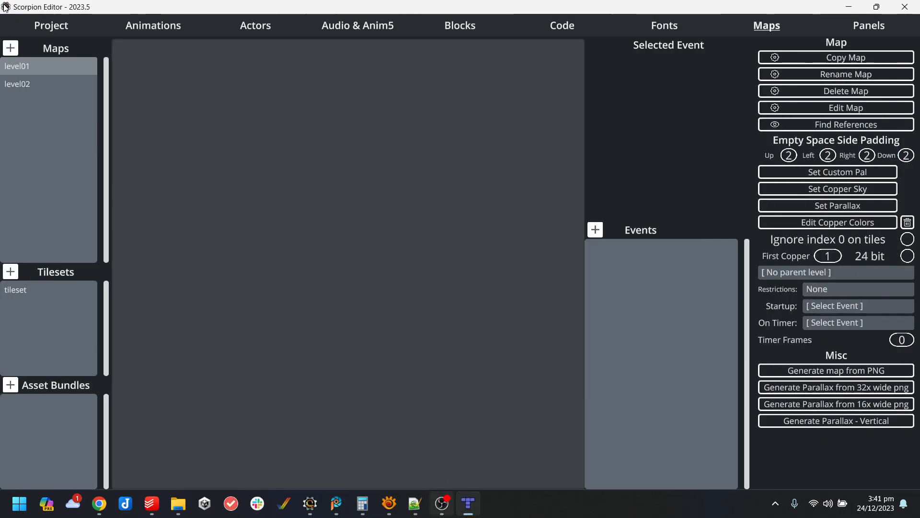
left_click(70, 31)
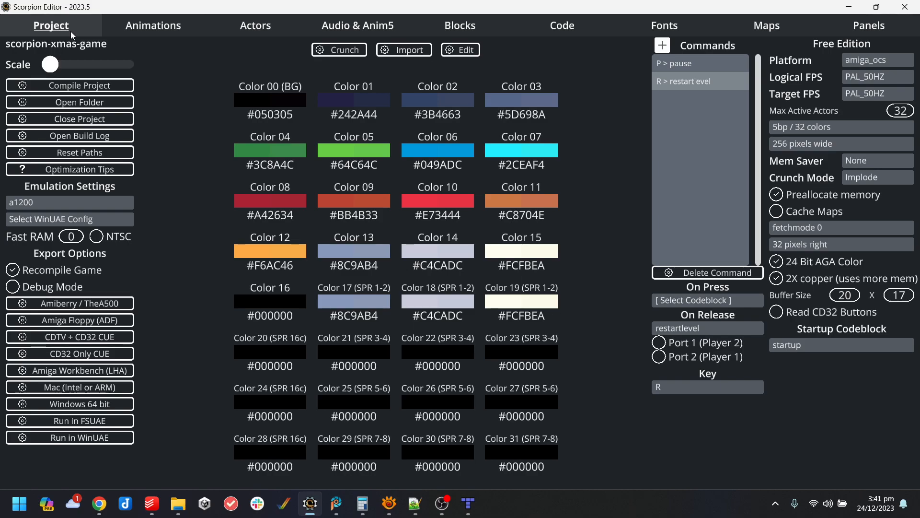
left_click(336, 503)
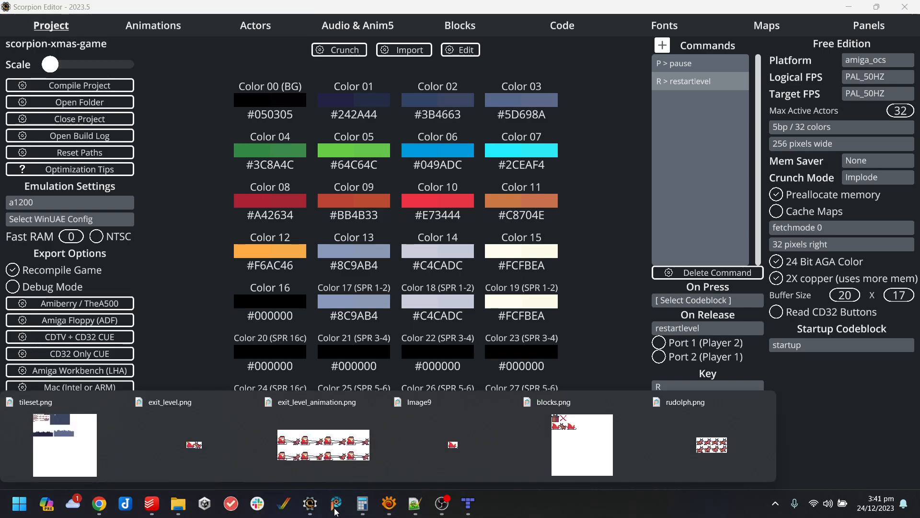
left_click(64, 445)
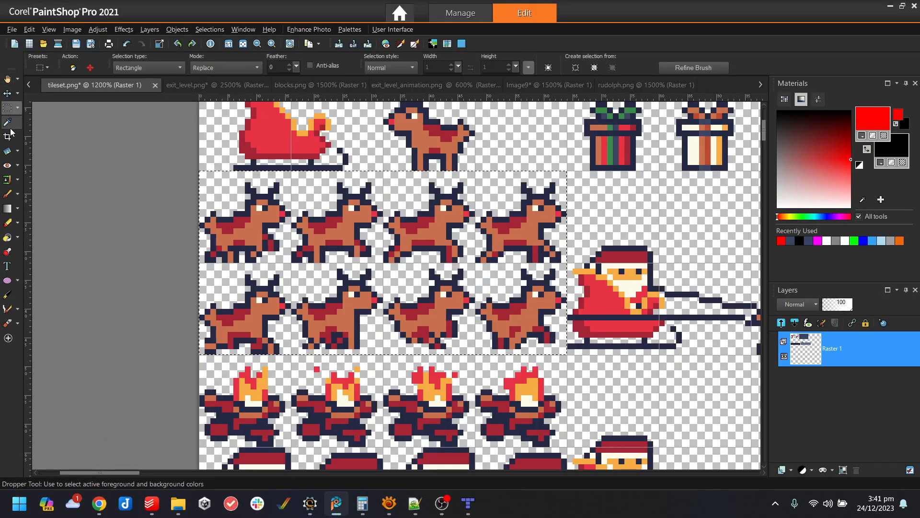
left_click(624, 82)
left_click(556, 86)
left_click(461, 83)
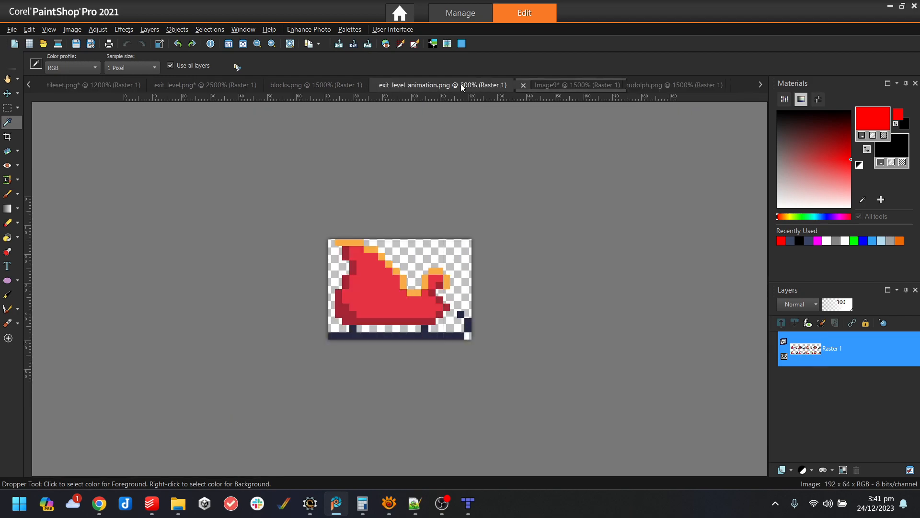
left_click(301, 86)
left_click(194, 84)
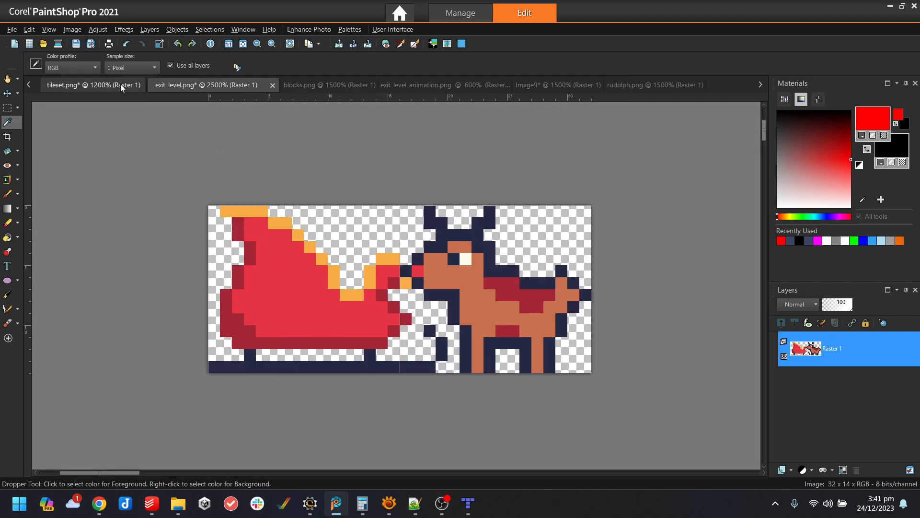
left_click(120, 85)
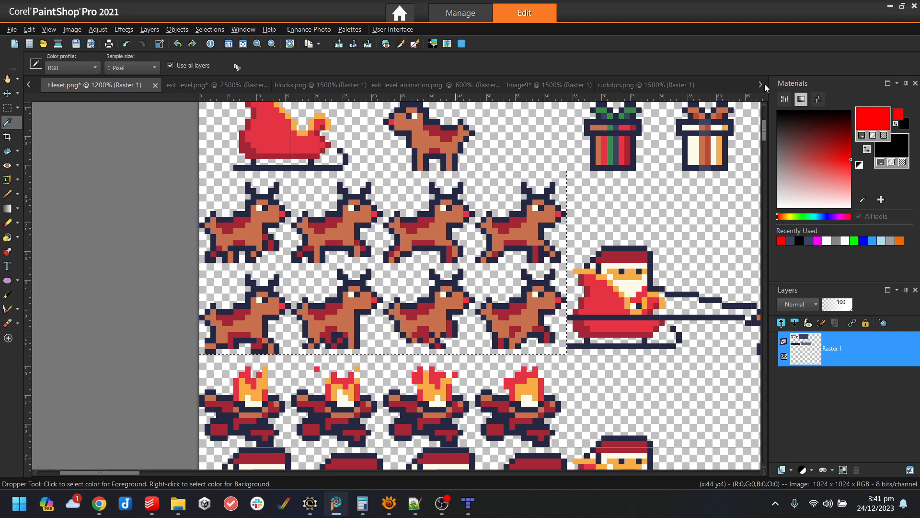
left_click(646, 85)
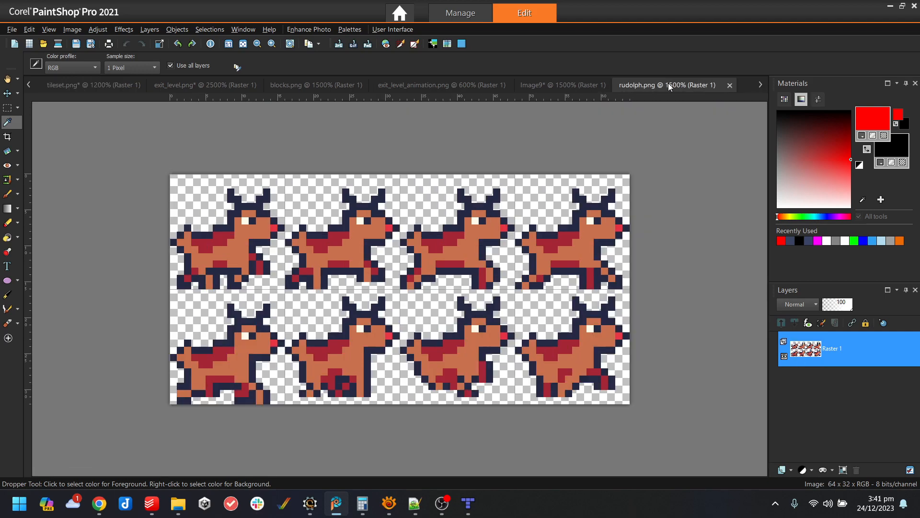
left_click(565, 85)
left_click(432, 85)
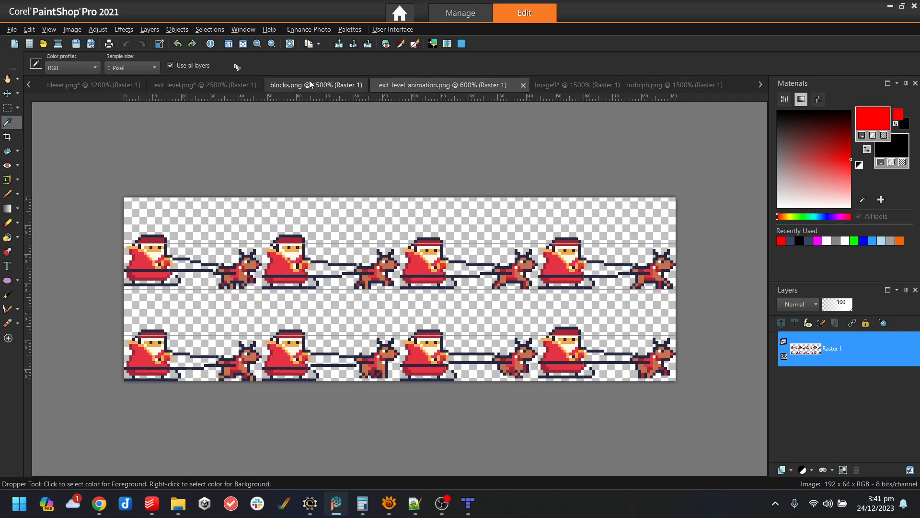
left_click(69, 89)
Sample the night-sky blue from the tileset image and copy its HTML colour code, #3b4663.
scroll(624, 307, "down", 4)
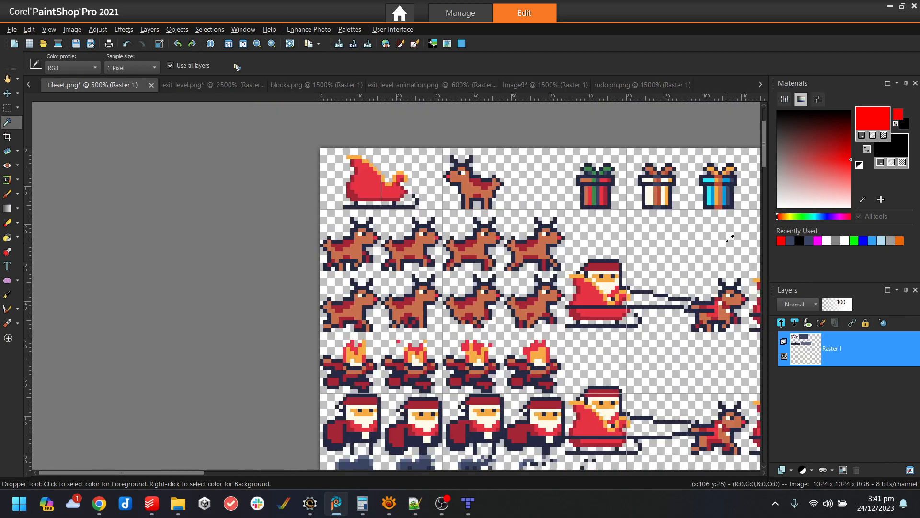
left_click_drag(249, 473, 420, 467)
scroll(294, 235, "up", 3)
left_click(293, 235)
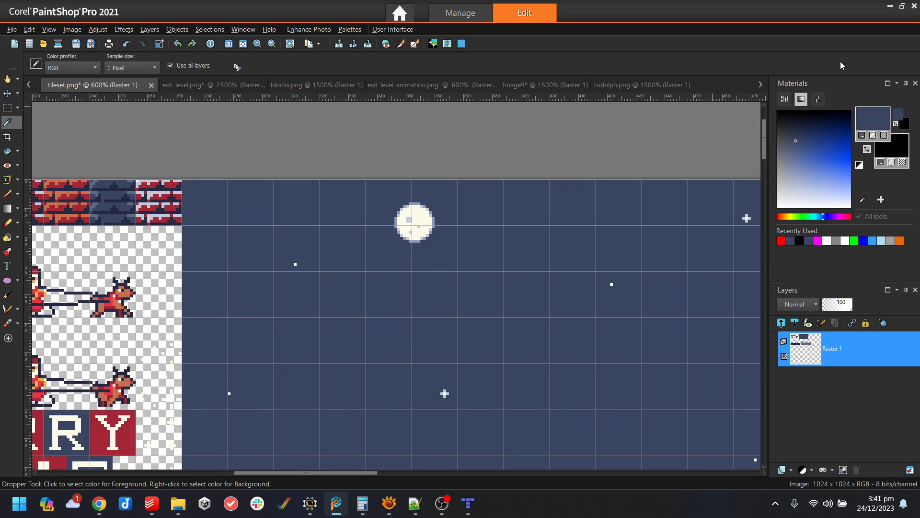
left_click(873, 117)
left_click_drag(530, 317, 562, 321)
left_click(538, 317)
double_click(537, 317)
key("ctrl+c")
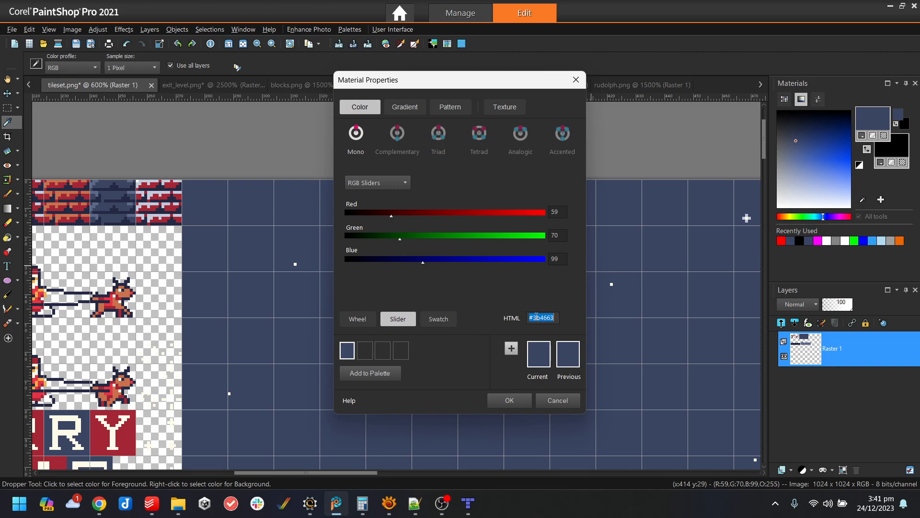
In Scorpion Editor, set the project palette's Color 00 (BG) to #3B4663.
left_click(468, 503)
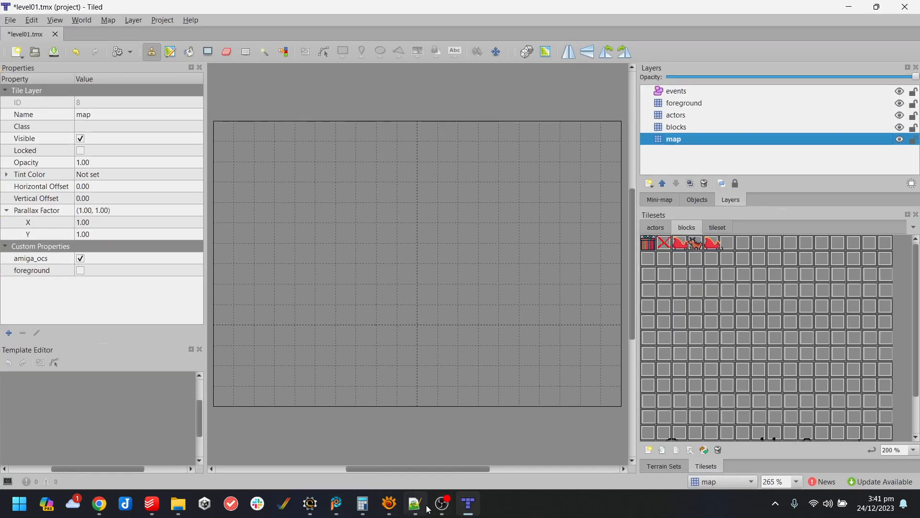
left_click(310, 503)
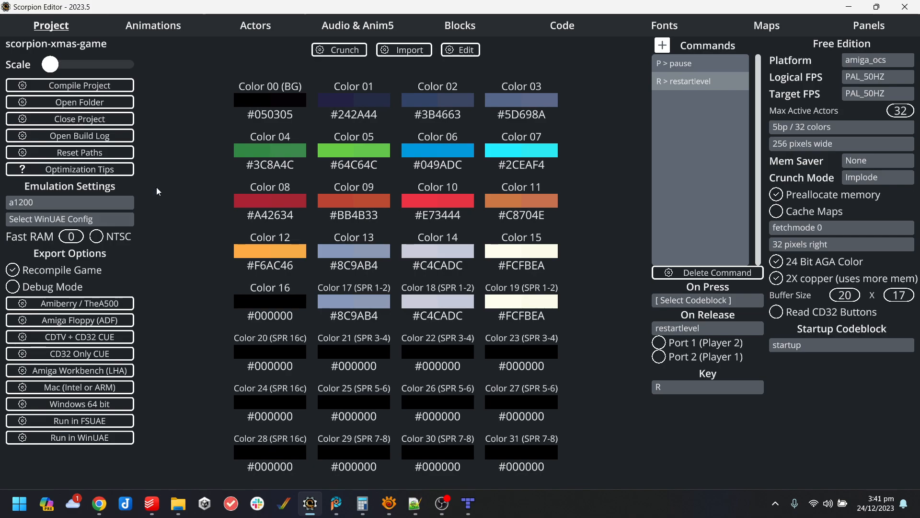
left_click(281, 119)
key("ctrl+v")
key("Return")
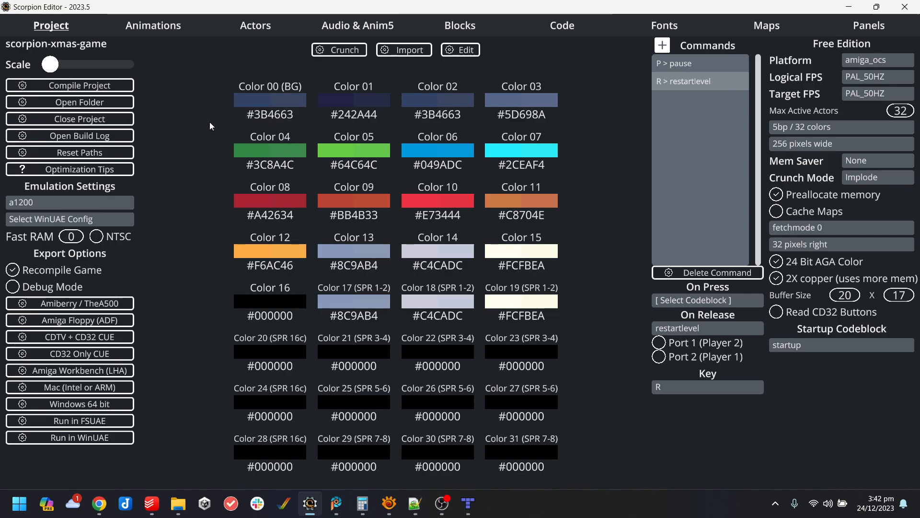
In Tiled, paint a dark-blue brick area 3 tiles wide and 9 tiles high, rising from the map's bottom edge on the map layer.
left_click(468, 504)
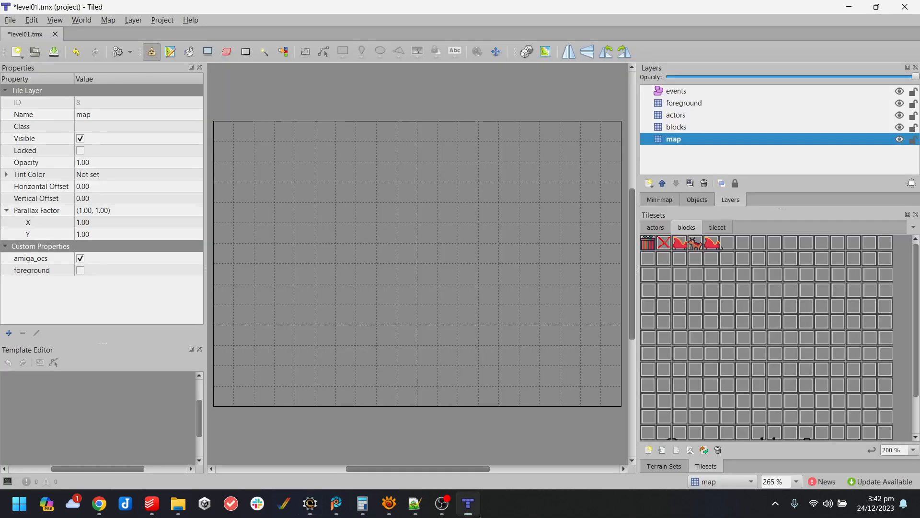
left_click(714, 229)
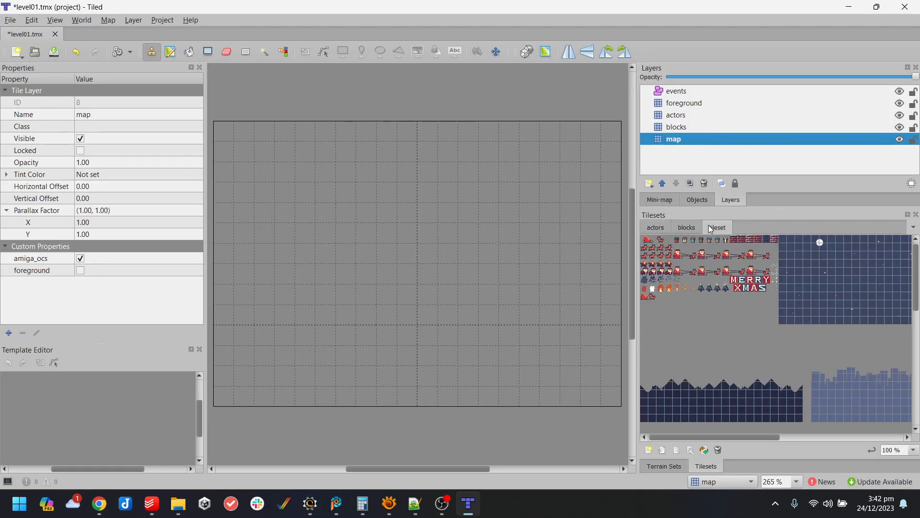
left_click_drag(741, 241, 770, 243)
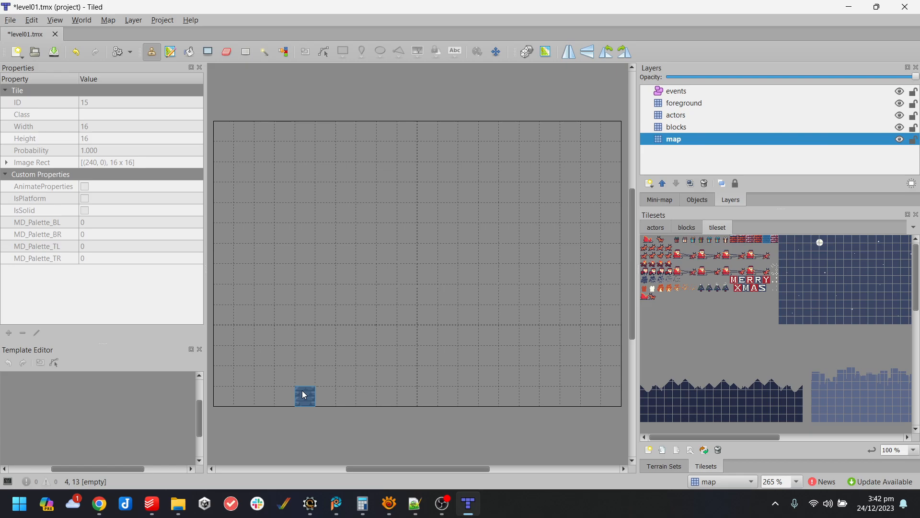
left_click_drag(305, 395, 310, 240)
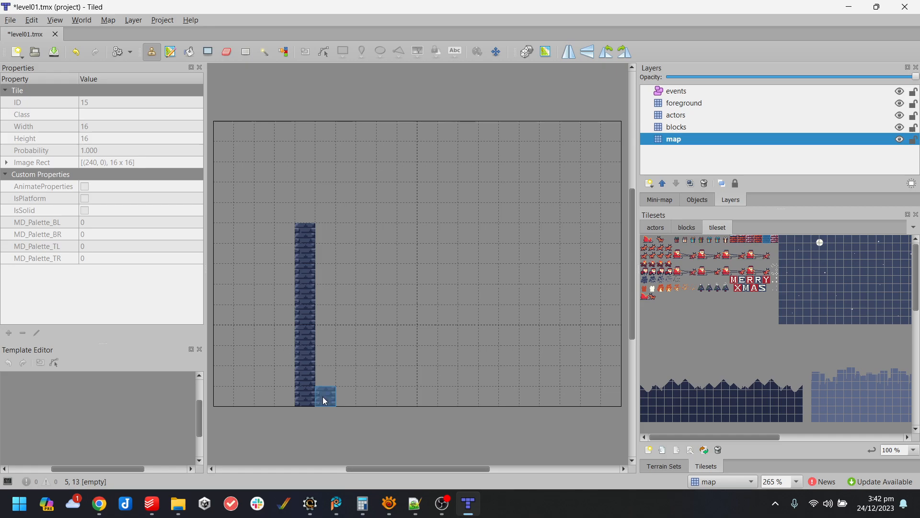
mouse_move(324, 396)
left_mouse_down()
mouse_move(329, 309)
mouse_move(356, 374)
left_mouse_up()
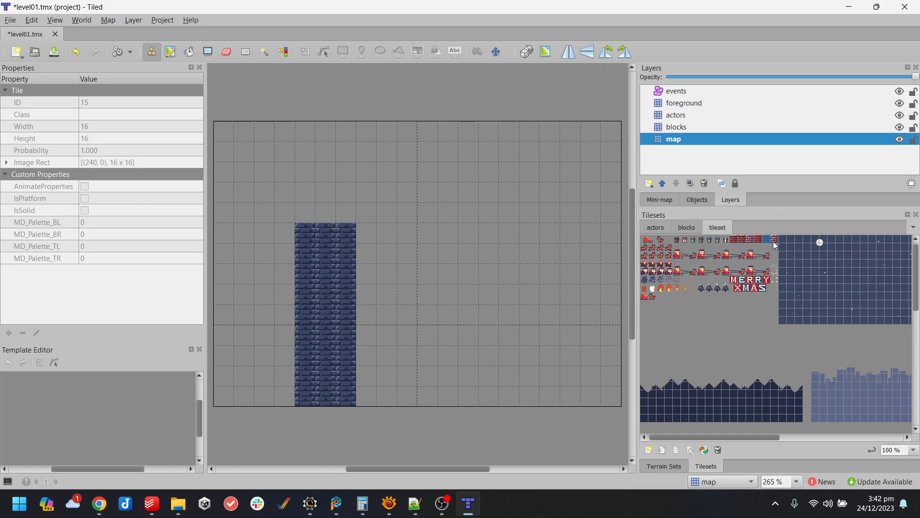
Paint snowy red brick walls in random mode around the dark bricks, forming a chimney with a wider top and a one-tile opening.
left_click(751, 239)
left_click(527, 52)
mouse_move(281, 397)
left_mouse_down()
mouse_move(289, 241)
mouse_move(271, 235)
mouse_move(266, 190)
mouse_move(396, 196)
mouse_move(370, 236)
left_mouse_up()
left_click_drag(377, 289, 378, 343)
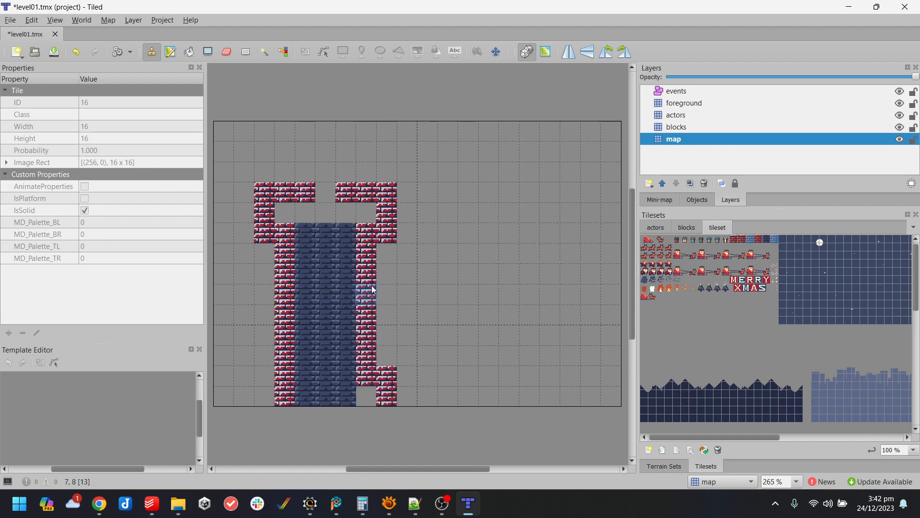
key("ctrl+z")
left_click_drag(368, 247, 377, 403)
Fill the gaps inside the chimney top with dark-blue brick and lay a three-tile red brick floor at its base.
left_click(767, 238)
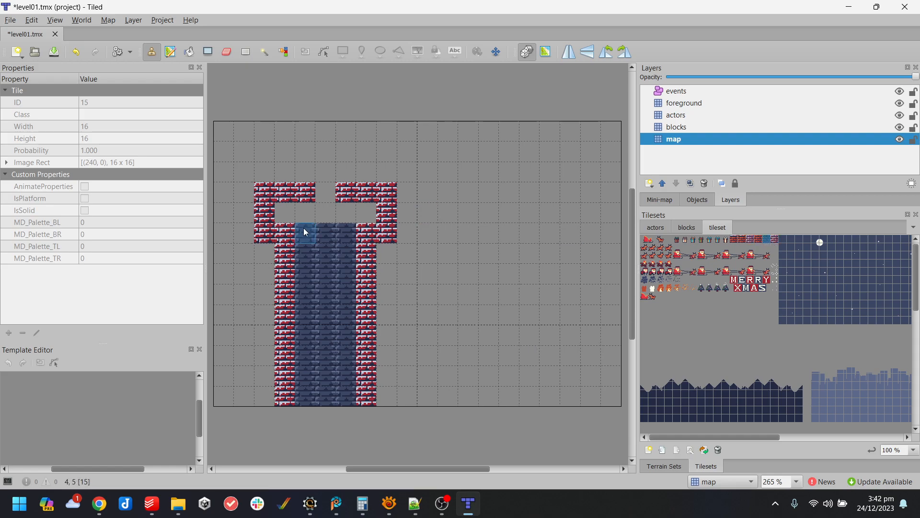
mouse_move(292, 216)
left_mouse_down()
mouse_move(355, 215)
mouse_move(323, 192)
left_mouse_up()
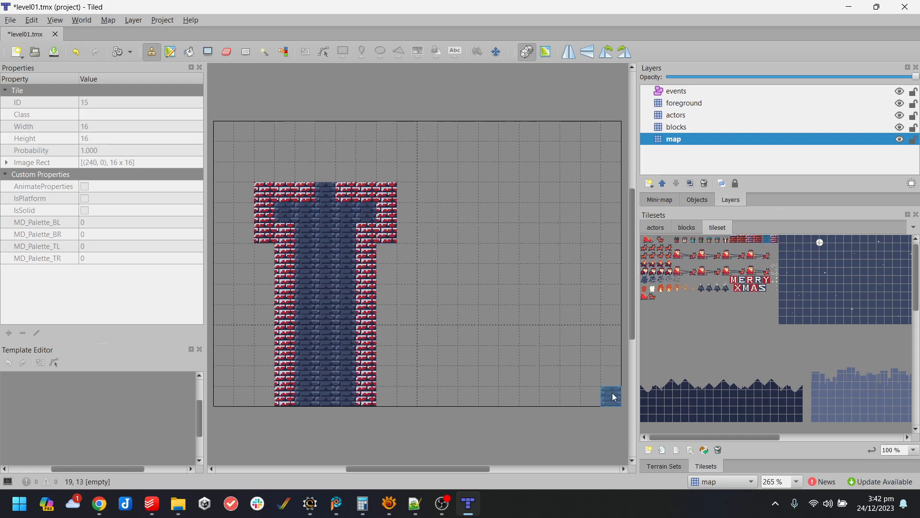
left_click(737, 242)
left_click(755, 241)
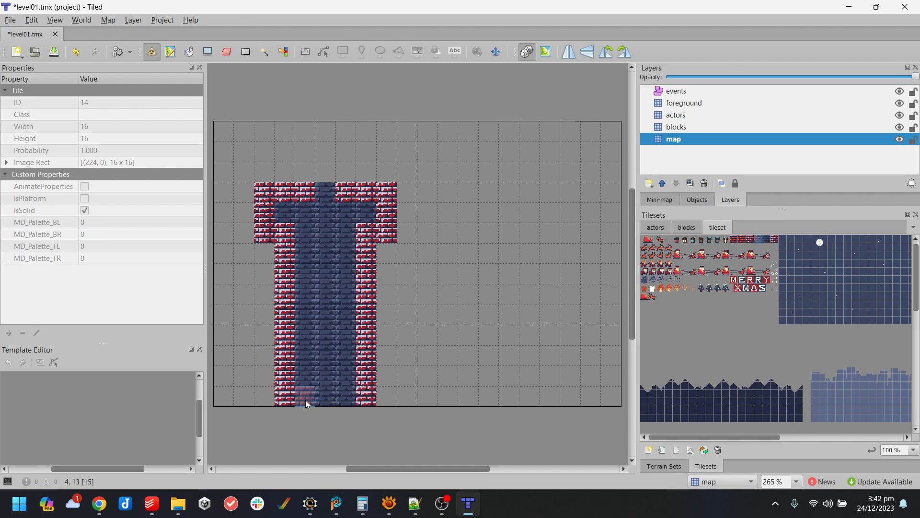
Add a tile layer named trees above map and, with random mode off, place one Christmas tree mid-floor inside the chimney.
left_click(702, 279)
left_click(649, 183)
left_click(672, 198)
type("trees")
key("Return")
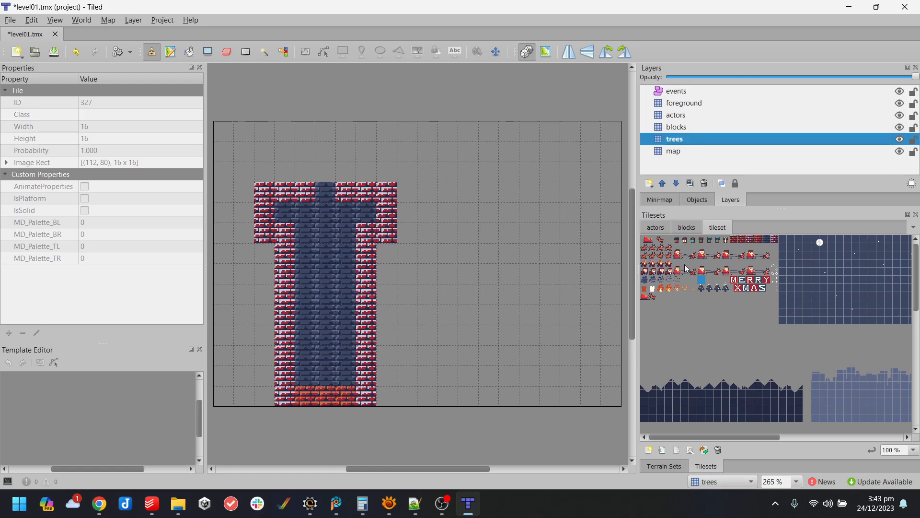
left_click(703, 288)
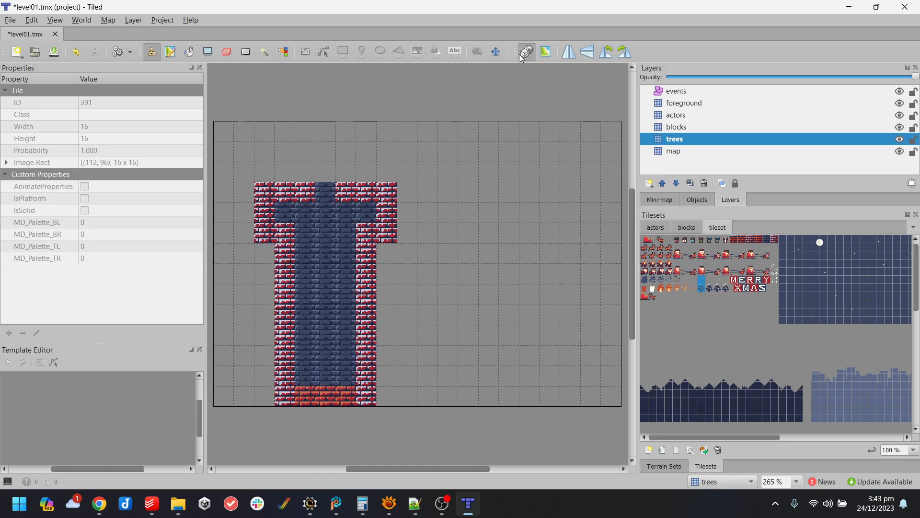
left_click(328, 369)
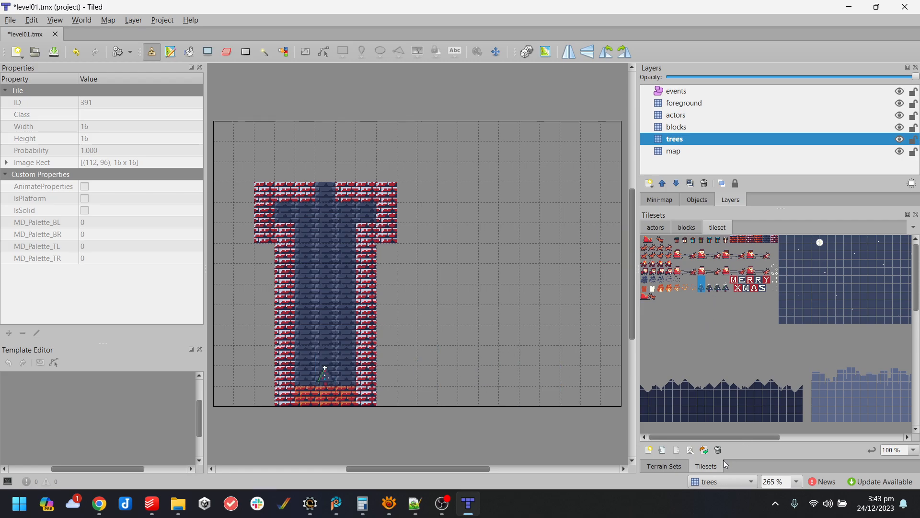
Open the tileset for editing and look at the Tile Animation Editor for the first Christmas tree.
left_click(691, 453)
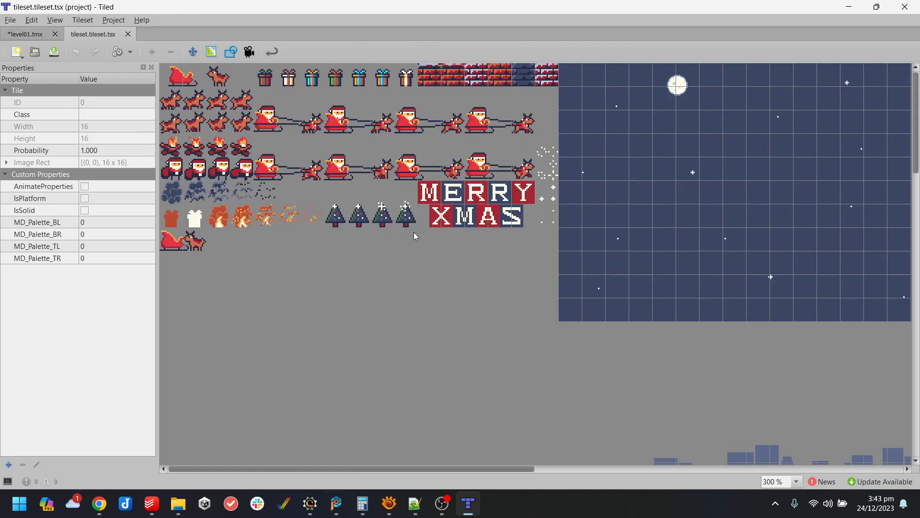
left_click_drag(337, 192, 335, 222)
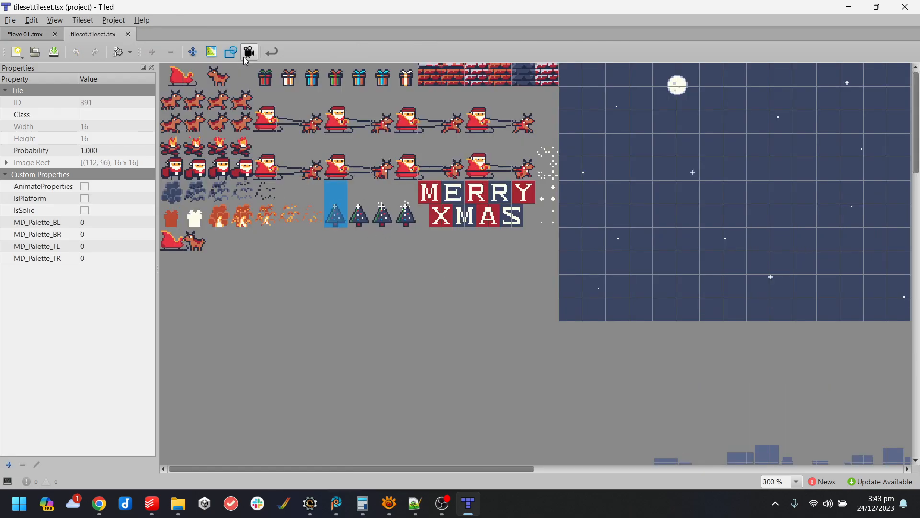
left_click(248, 53)
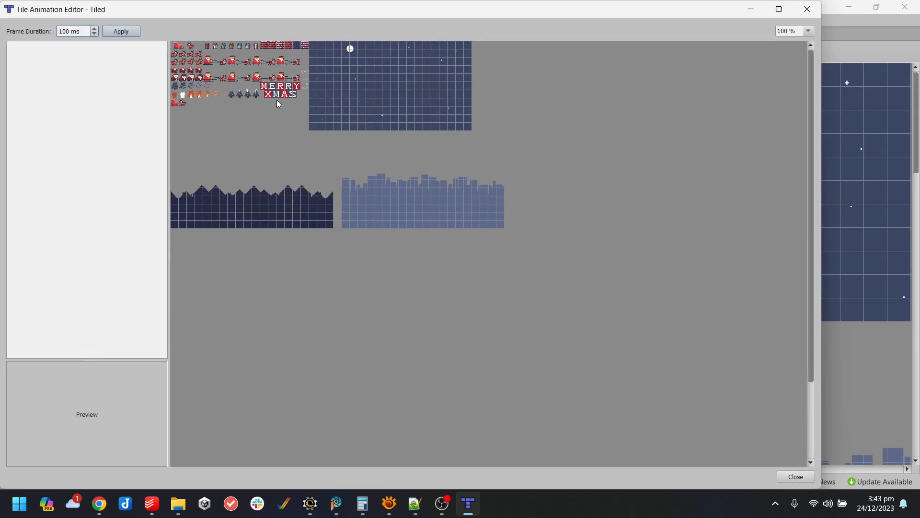
left_click(807, 9)
Examine the four Christmas tree animation frames in the tileset, comparing each tree tile with the empty-looking tile above it.
left_click(382, 216)
left_click(335, 193)
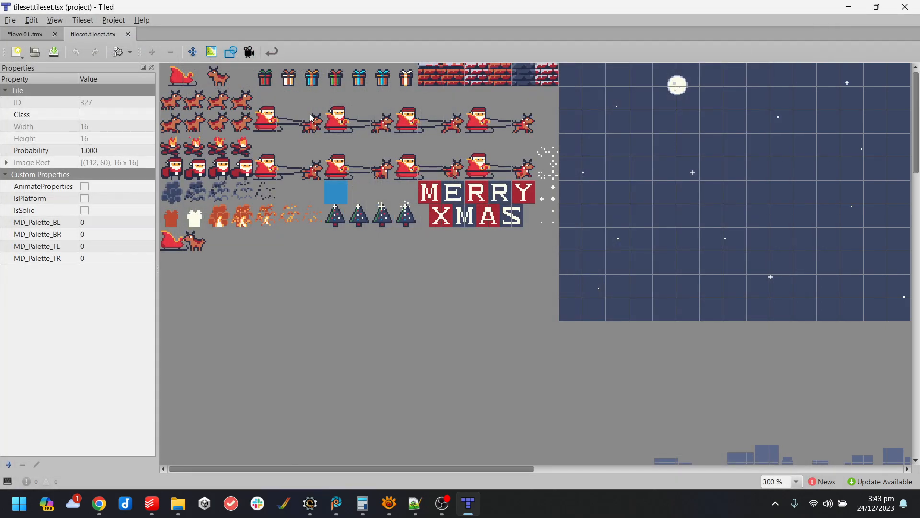
left_click(387, 197)
left_click(406, 194)
left_click(382, 200)
left_click(409, 199)
left_click(383, 198)
left_click(397, 223)
left_click(374, 225)
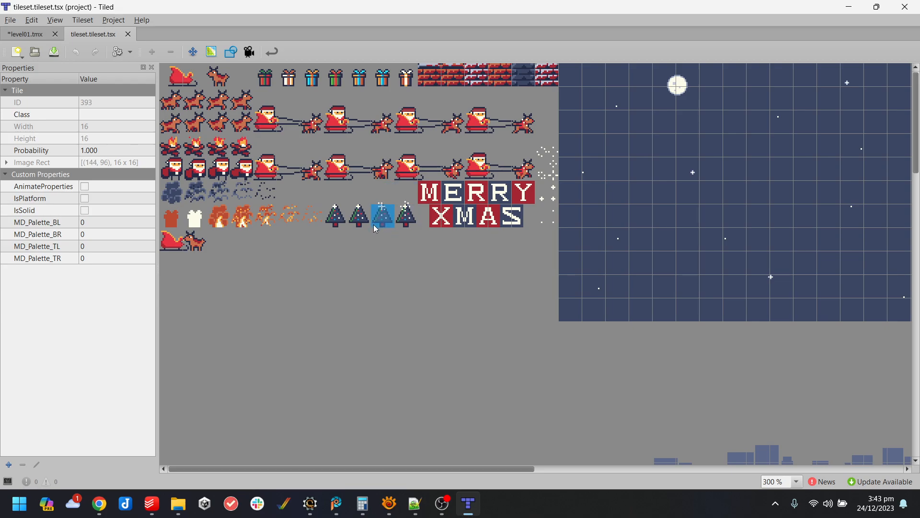
left_click(378, 198)
left_click(410, 198)
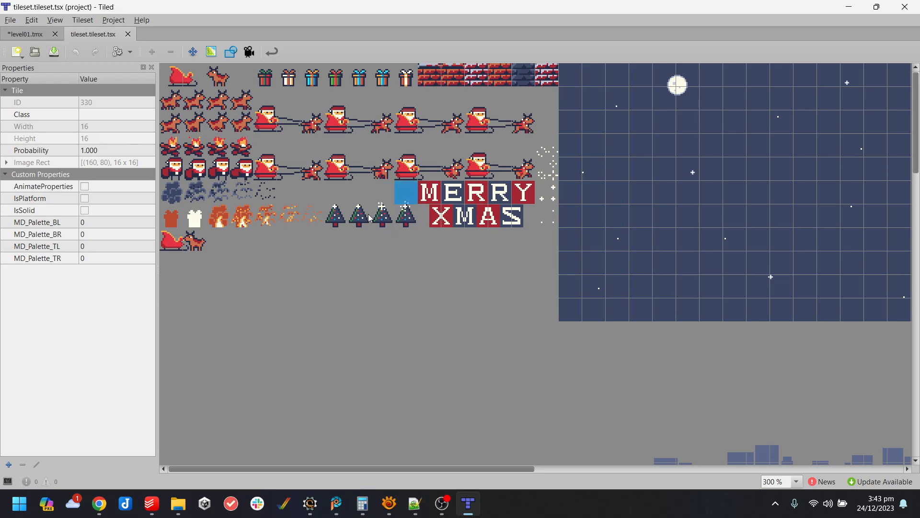
left_click(390, 195)
left_click(411, 224)
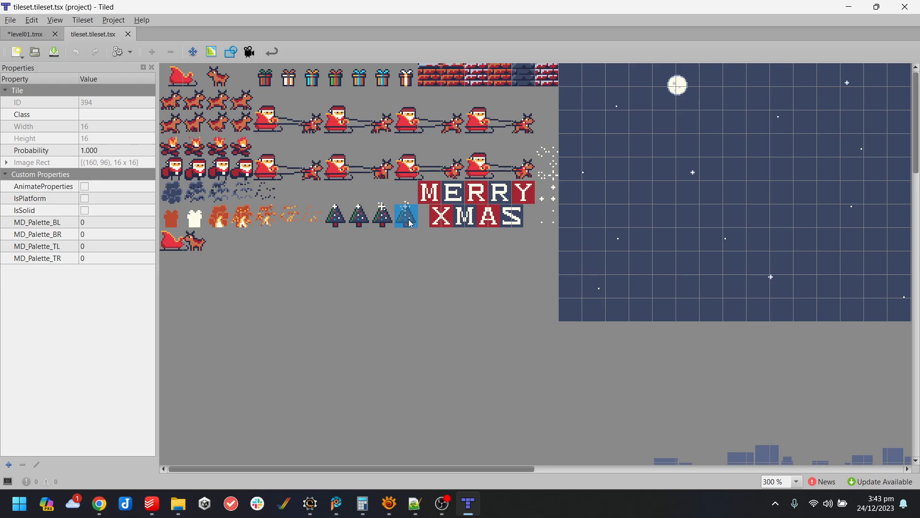
left_click(409, 201)
left_click(411, 222)
left_click(409, 199)
left_click(410, 222)
left_click(409, 199)
left_click(380, 202)
left_click_drag(381, 201, 370, 226)
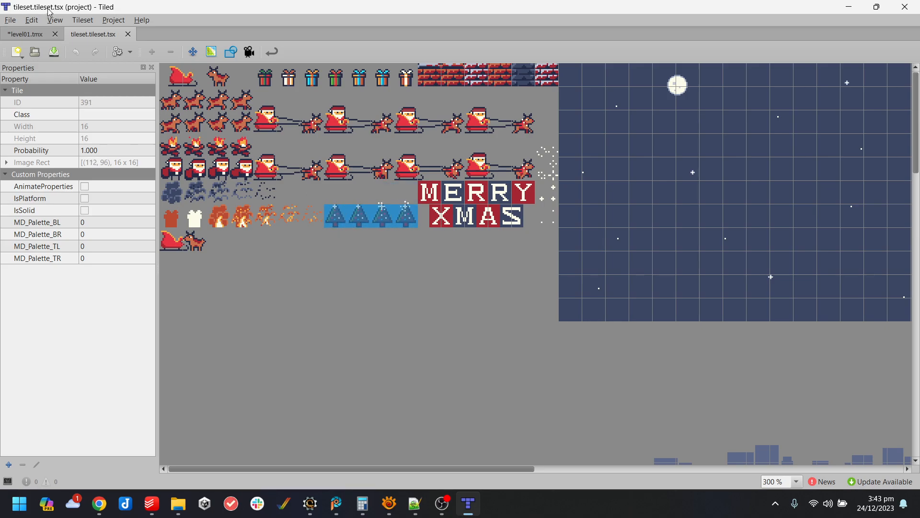
left_click(26, 35)
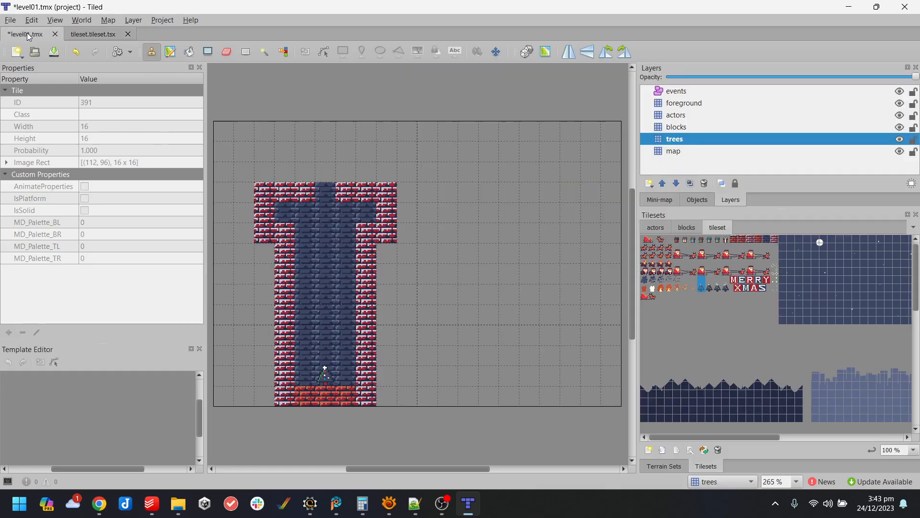
left_click(107, 36)
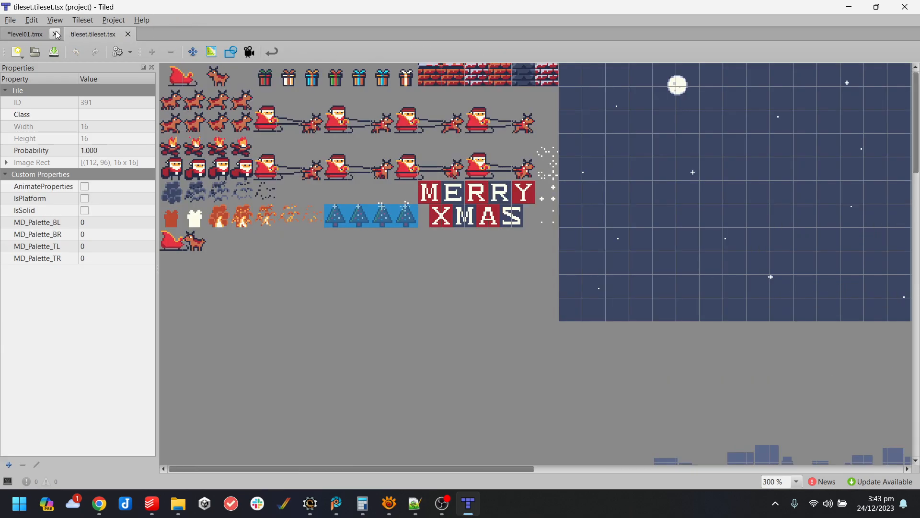
Animate the tile above the first Christmas tree with the four tiles above the trees, at 100 ms per frame.
left_click(334, 195)
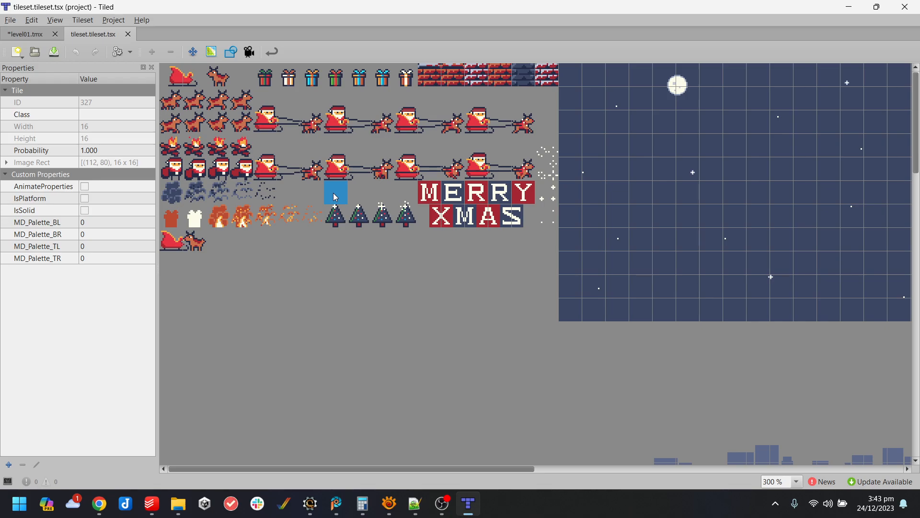
left_click(250, 51)
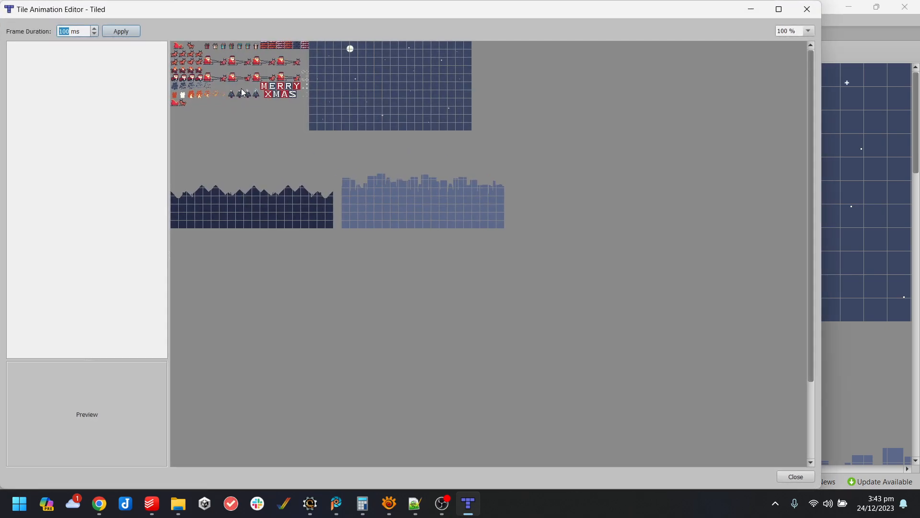
double_click(233, 89)
double_click(242, 88)
double_click(248, 87)
double_click(256, 87)
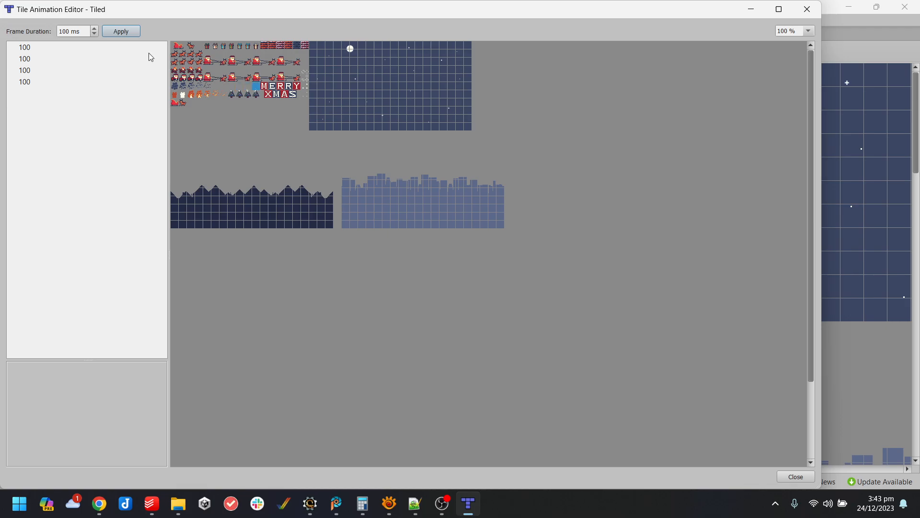
left_click(807, 9)
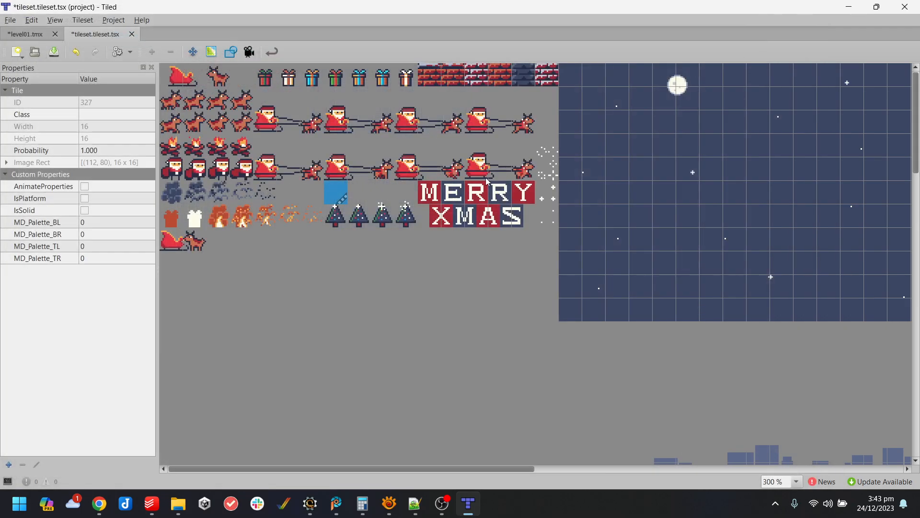
Animate the first Christmas tree's lower tile with the four lower tree tiles, at 100 ms per frame.
left_click(338, 219)
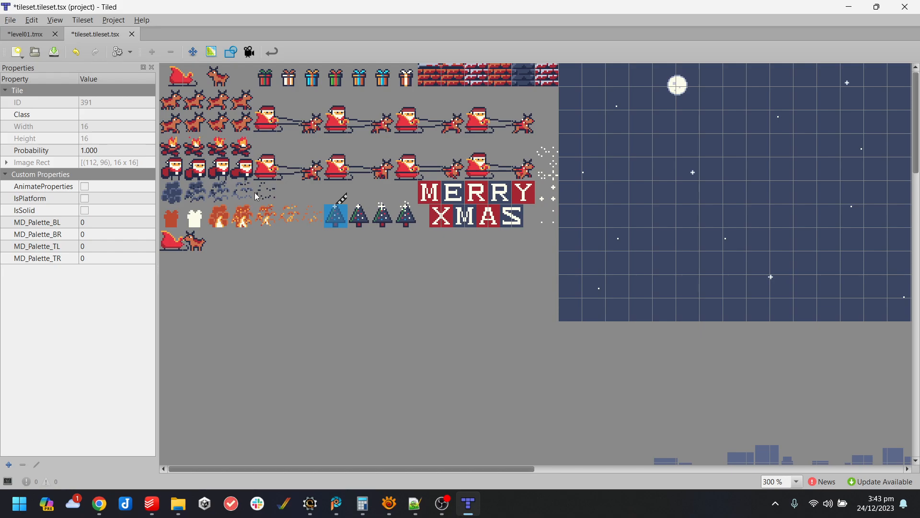
left_click(271, 53)
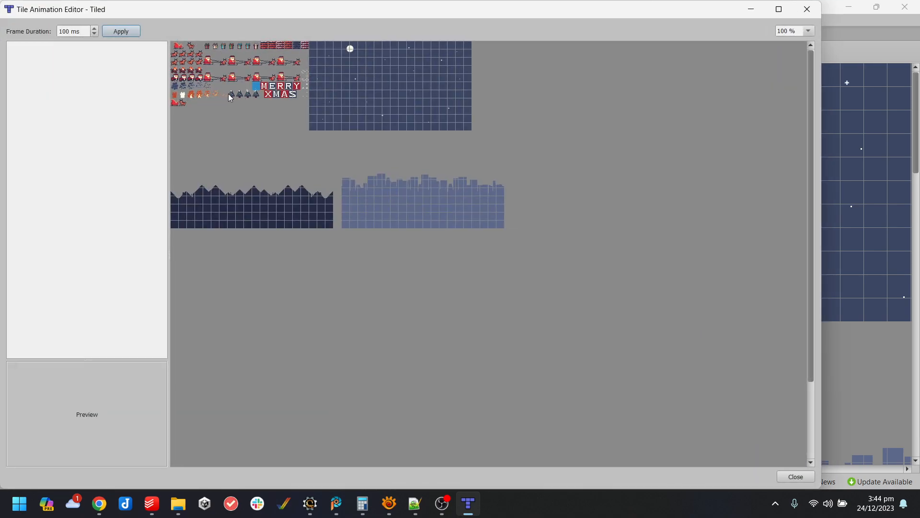
double_click(242, 95)
double_click(247, 95)
double_click(255, 95)
double_click(257, 95)
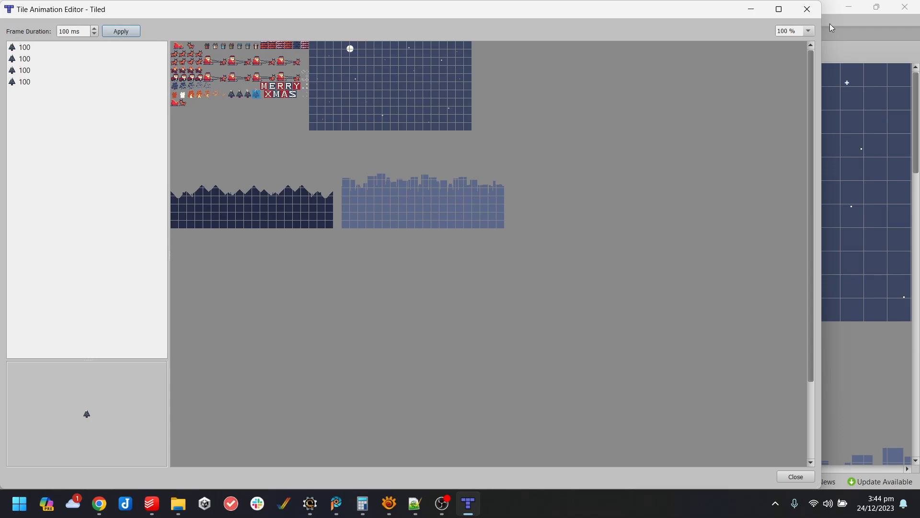
left_click(807, 9)
Save the edited tileset and the level01 map.
key("ctrl+s")
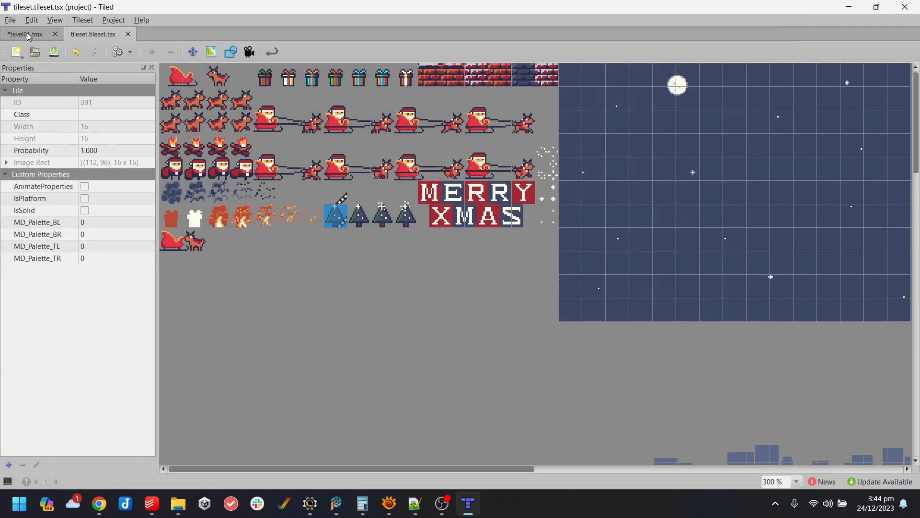
left_click(27, 33)
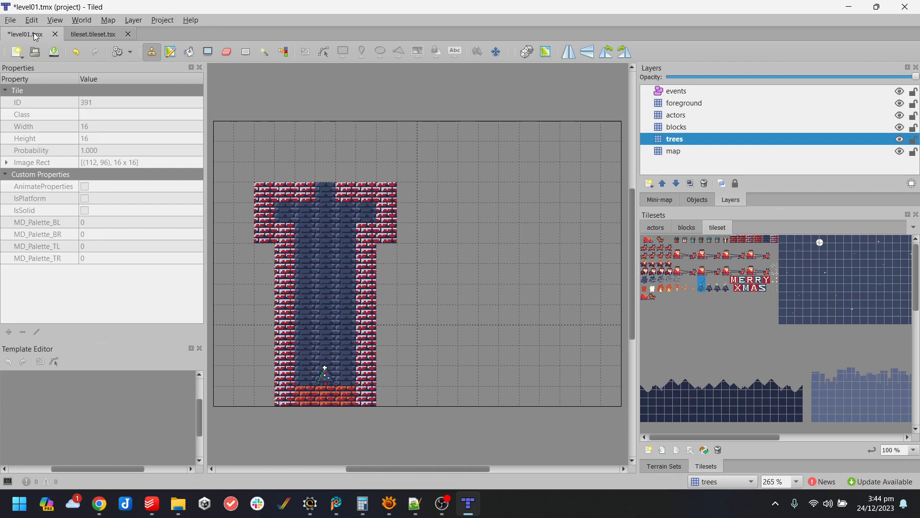
left_click(10, 20)
left_click(19, 107)
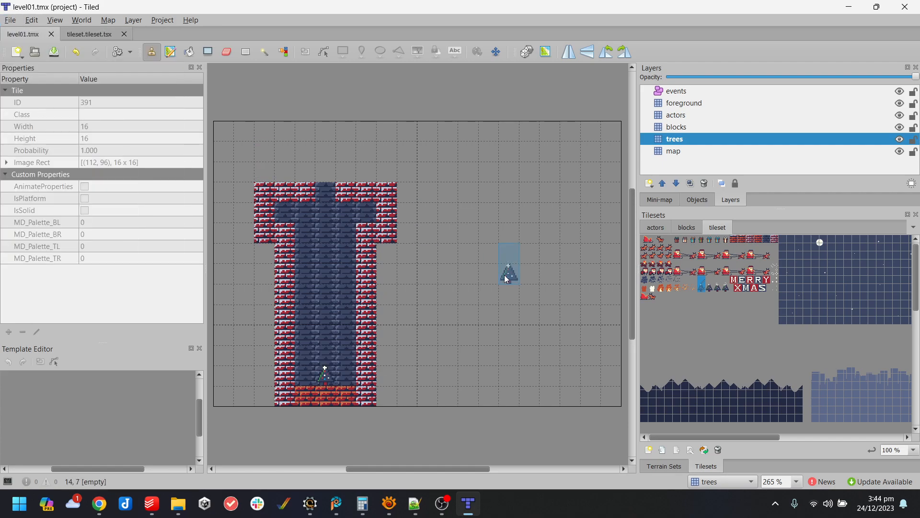
Try a present block over the Christmas tree in the chimney on the blocks layer, and undo its placement.
left_click(687, 228)
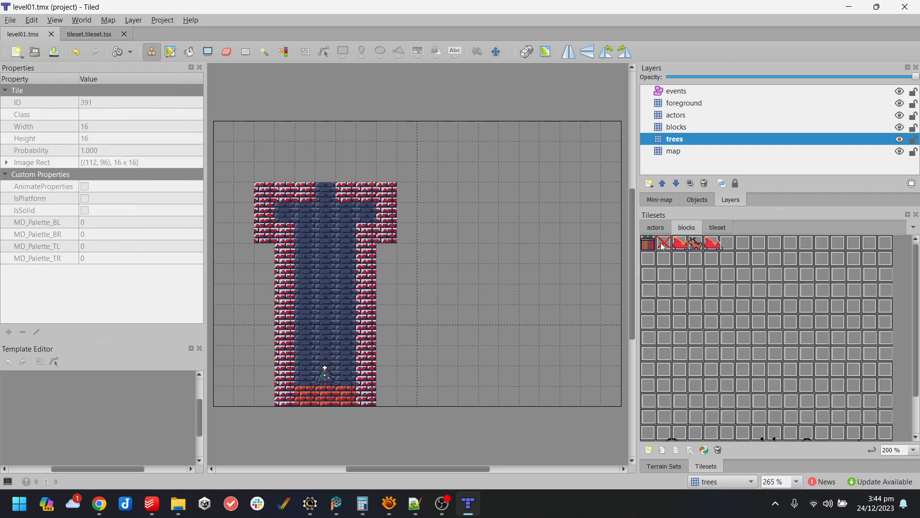
left_click(648, 244)
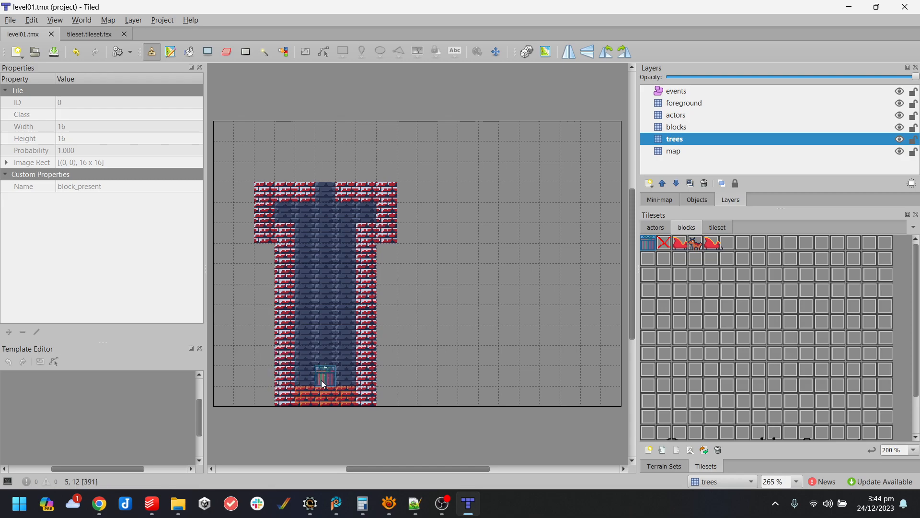
left_click(699, 128)
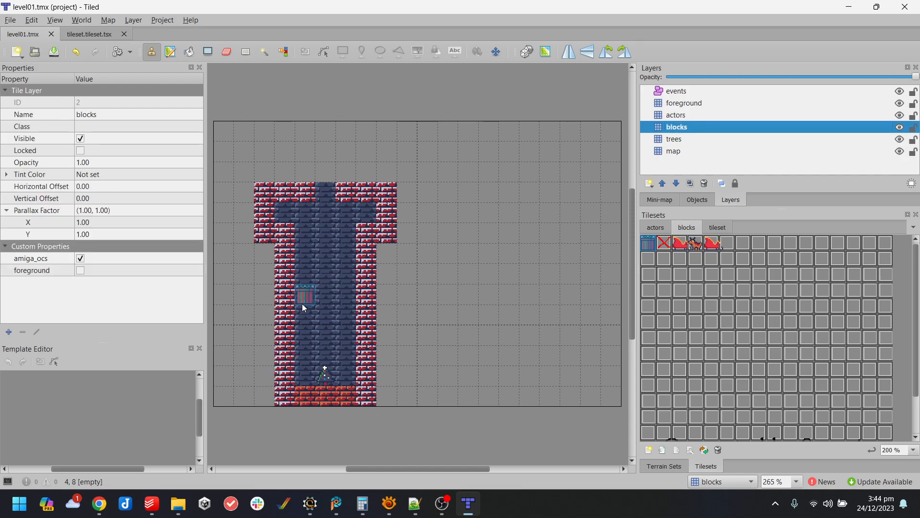
left_click(316, 378)
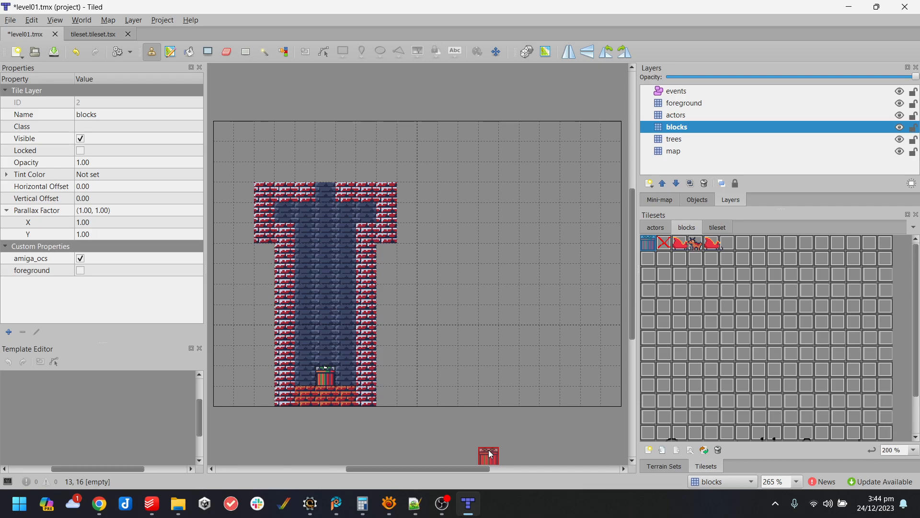
left_click(716, 227)
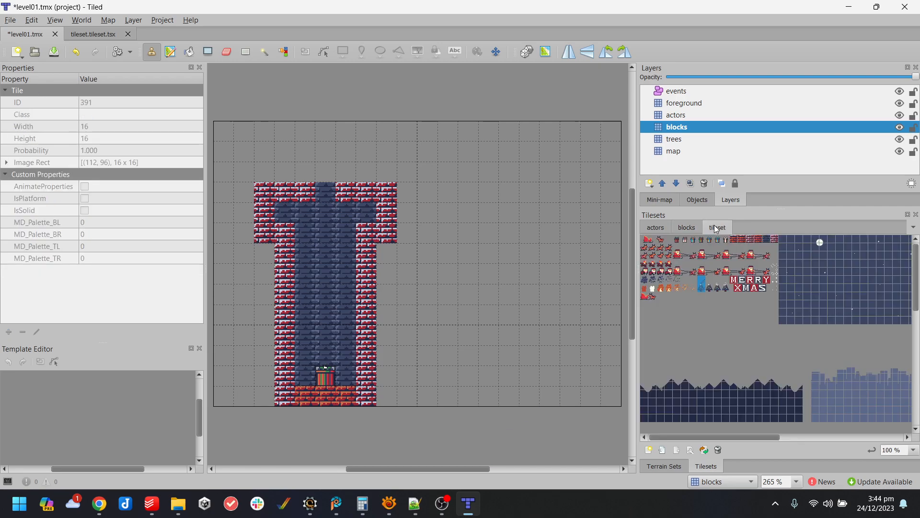
left_click(677, 240)
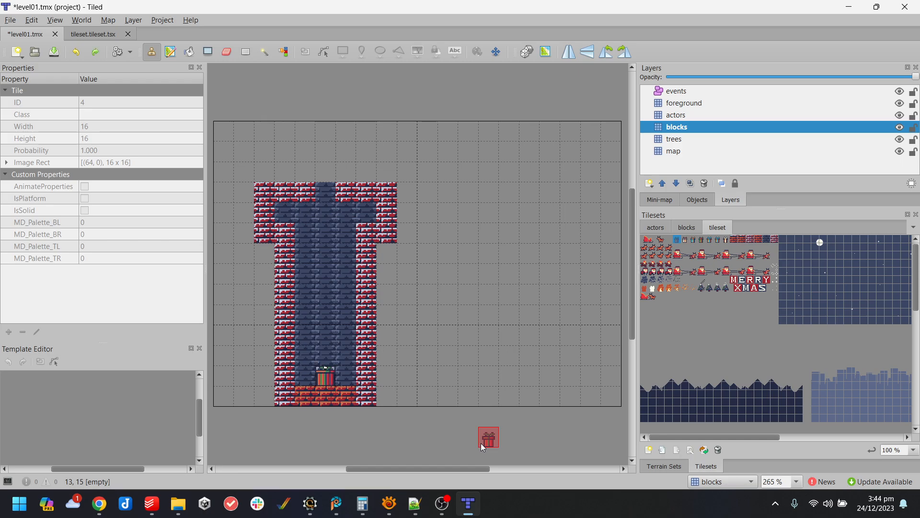
key("ctrl+z")
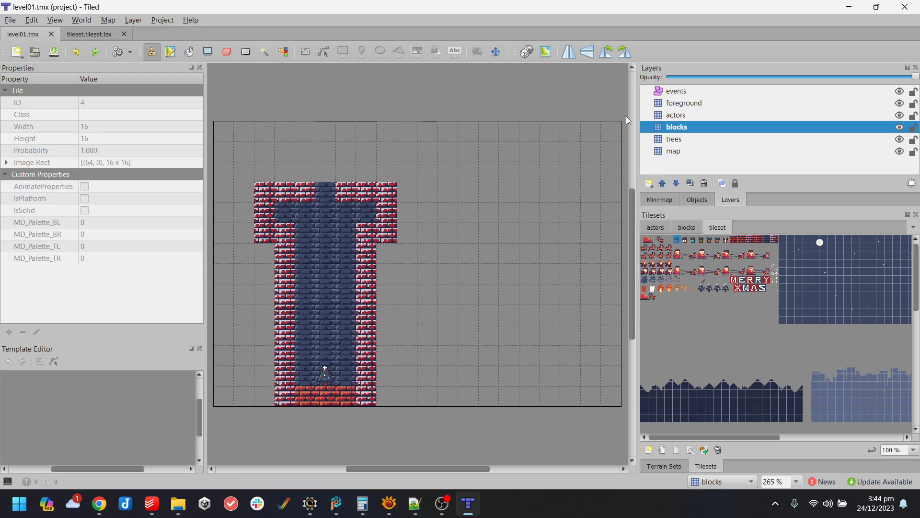
Place the player_santa actor on the actors layer, on top of the chimney to the right of its opening.
left_click(674, 116)
left_click(655, 227)
left_click(646, 241)
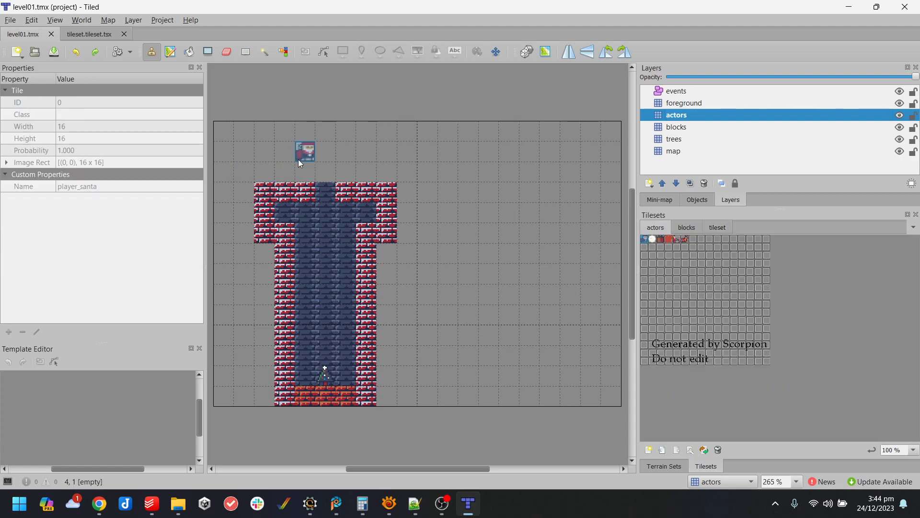
left_click(372, 166)
On the actors layer, paint snow-topped solid brick along the chimney's upper edge, three tiles on each side of the opening.
left_click(692, 227)
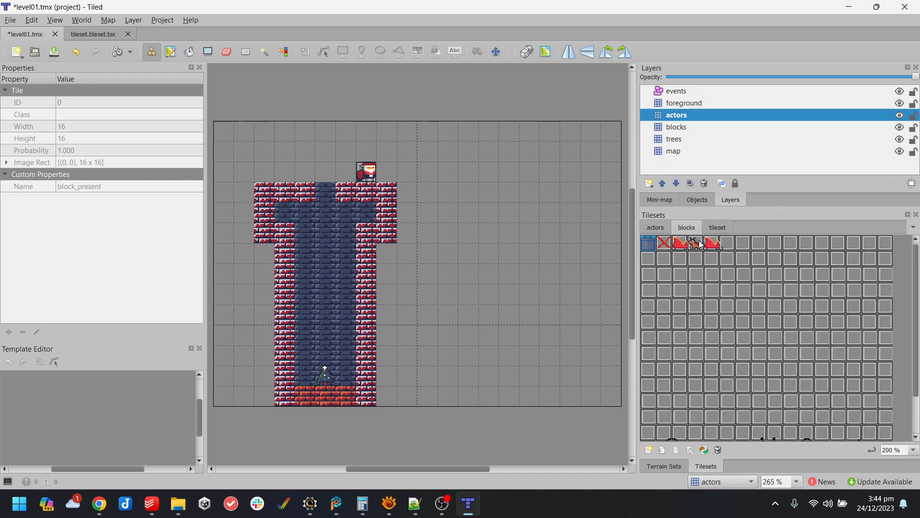
left_click(711, 230)
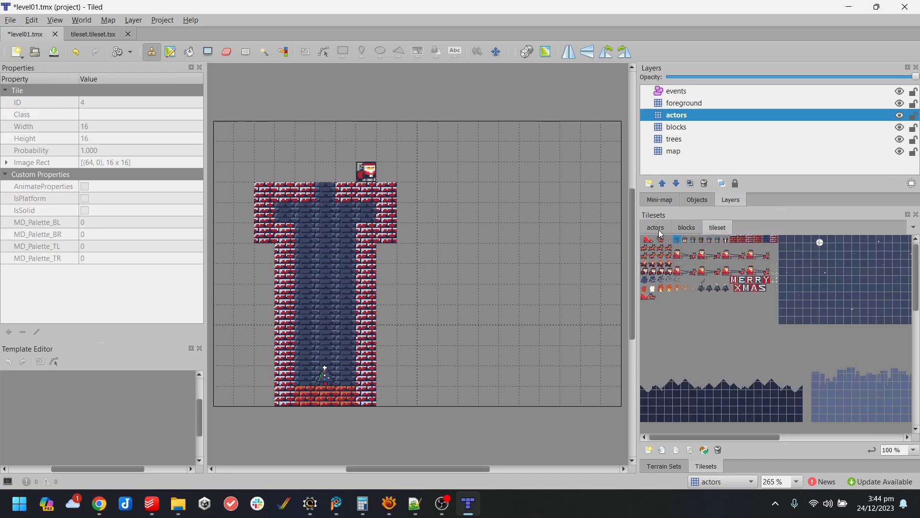
left_click(734, 243)
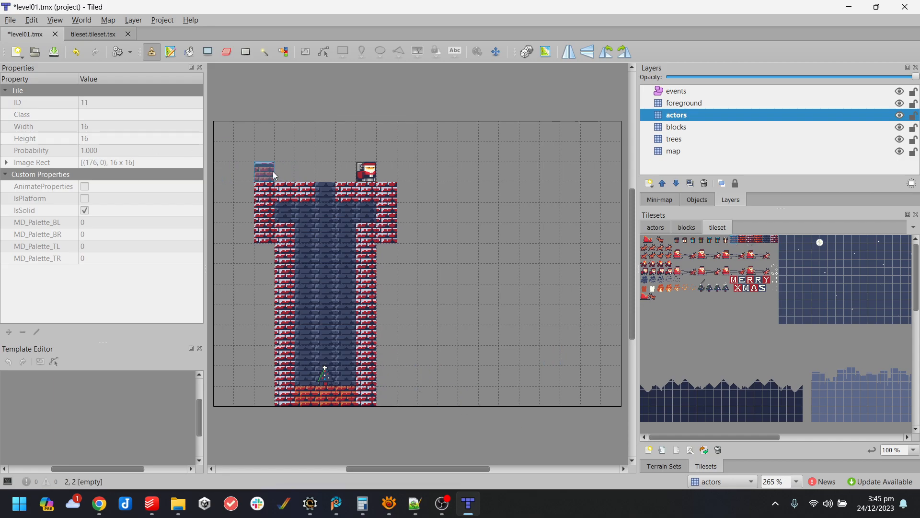
left_click_drag(269, 192, 302, 195)
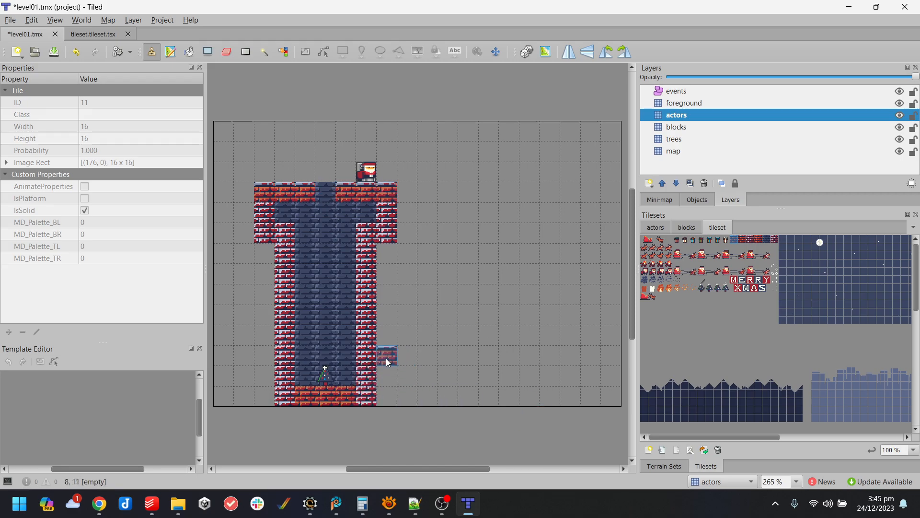
Paint a seven-tile-wide snow-topped brick ledge right of the chimney and fill the two rows beneath it with plain red brick.
left_click_drag(388, 363, 482, 363)
left_click(755, 239)
left_click_drag(391, 379, 437, 402)
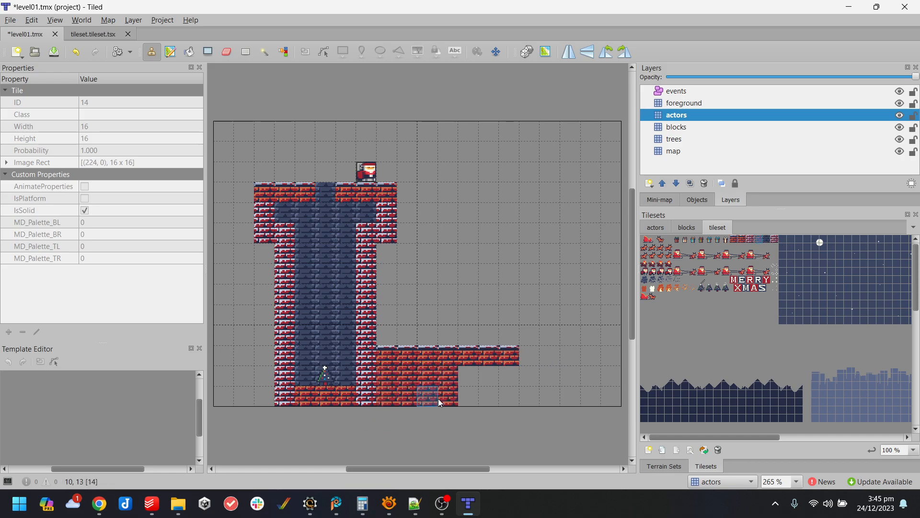
left_click_drag(510, 395, 510, 375)
Paint a floating snow-topped brick platform four tiles wide to the right of the chimney's top.
left_click(737, 239)
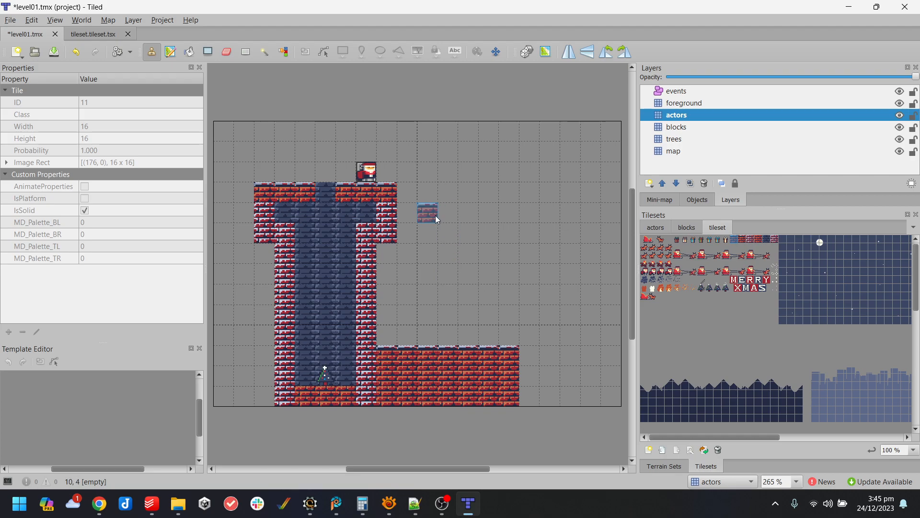
left_click_drag(437, 219, 468, 218)
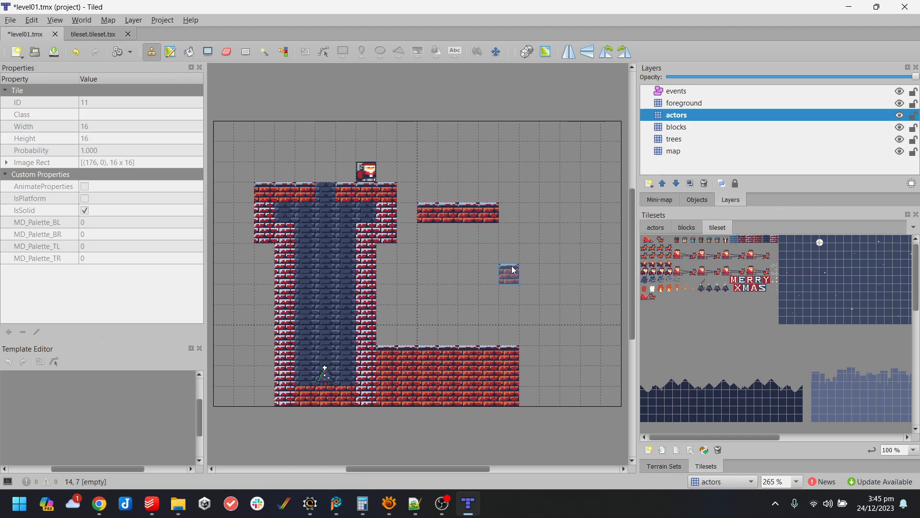
Paint a second four-tile-wide snow-topped platform below the first, and place the two-tile block_sled_right on the blocks layer at the ledge's far end.
left_click_drag(513, 272, 464, 271)
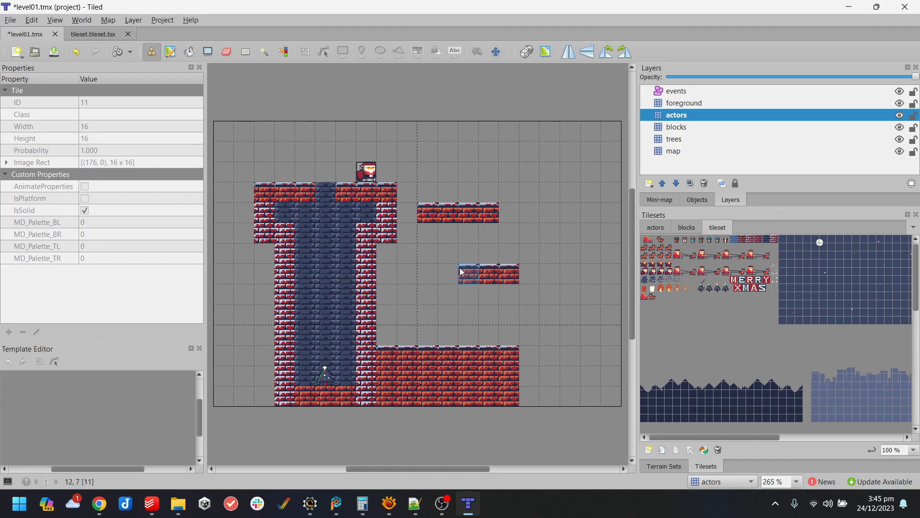
left_click(680, 127)
left_click(687, 228)
left_click_drag(712, 243, 728, 244)
left_click(508, 335)
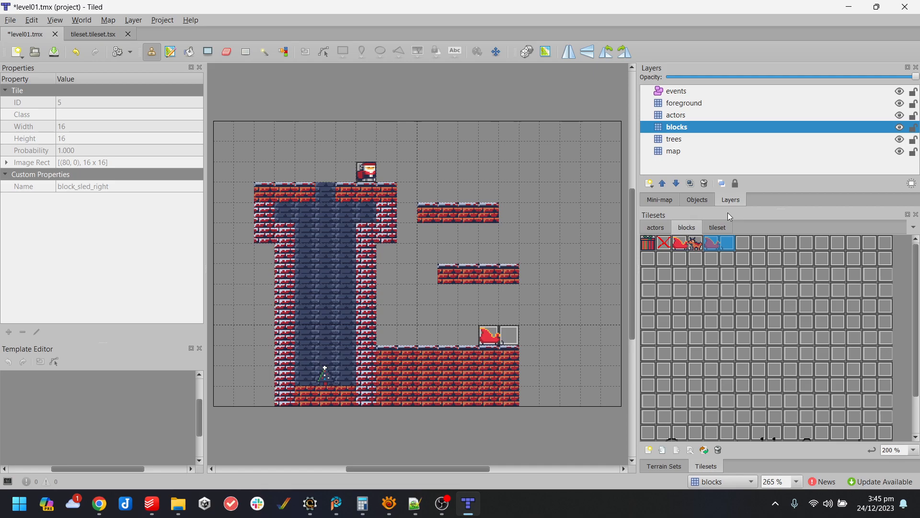
Place the rudolph actor on the actors layer, on the end of the upper platform nearest the chimney.
left_click(656, 228)
left_click(686, 240)
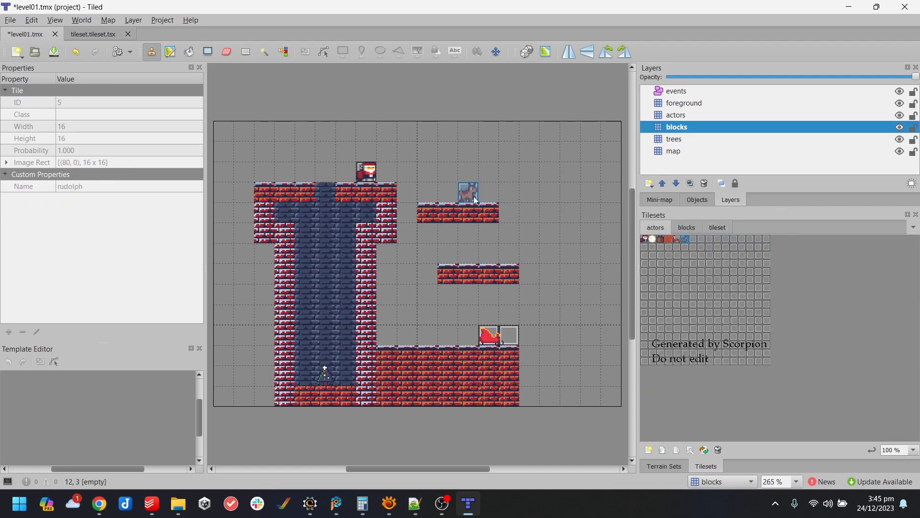
left_click(433, 201)
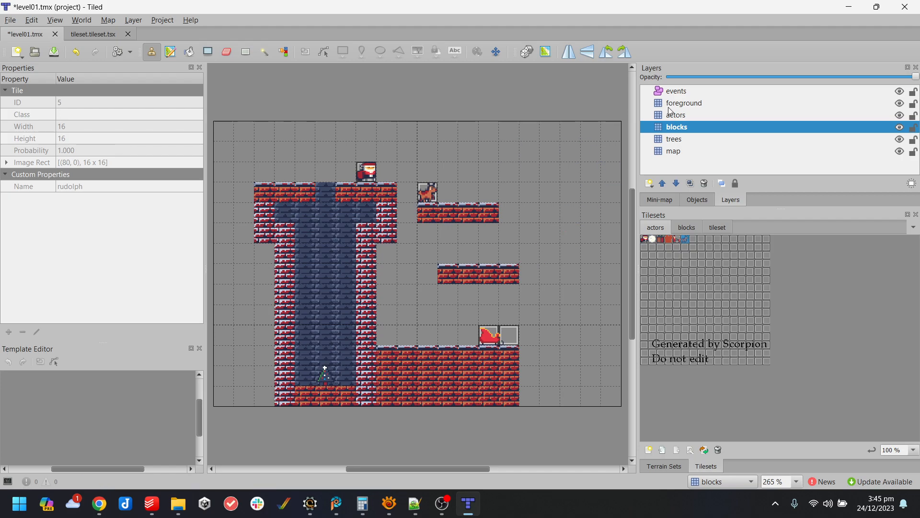
left_click(689, 115)
key("ctrl+z")
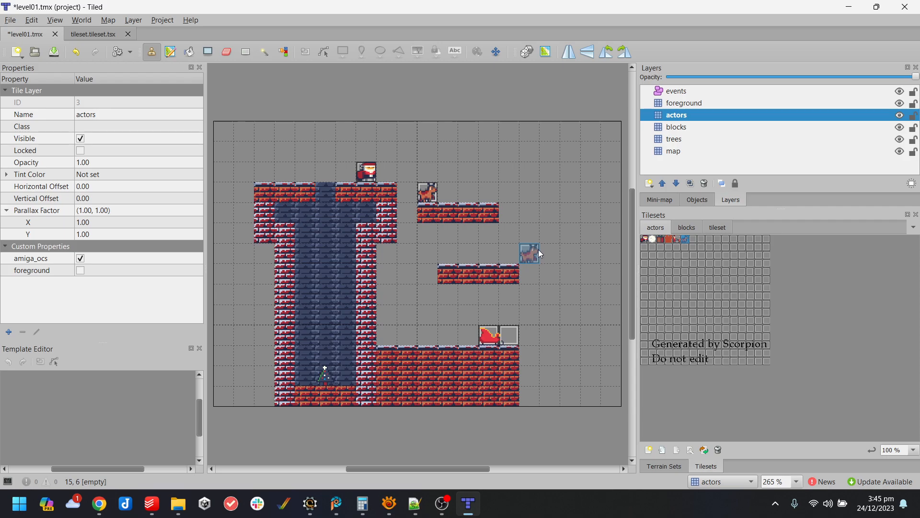
On the map layer, fill dark brick background around both platforms down to the ledge, with an extra three-tile-high column beside the sled.
left_click(701, 226)
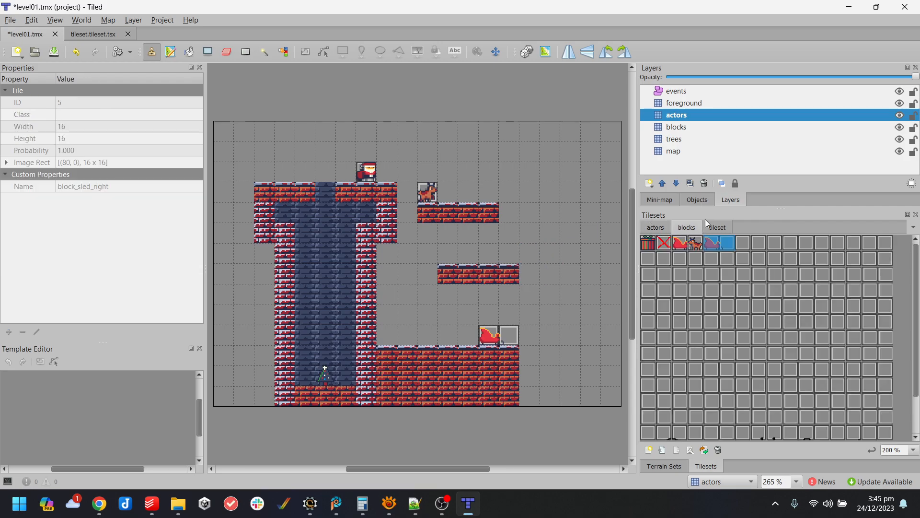
left_click(681, 151)
left_click(719, 228)
left_click(767, 240)
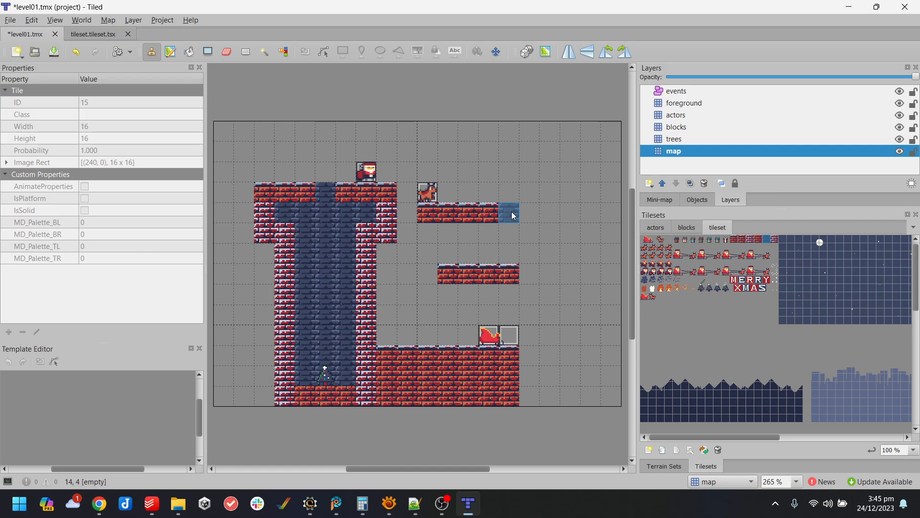
left_click_drag(515, 218, 520, 254)
key("ctrl+z")
left_click_drag(511, 219, 511, 230)
mouse_move(434, 263)
left_mouse_down()
mouse_move(431, 335)
mouse_move(508, 332)
mouse_move(505, 302)
mouse_move(456, 312)
mouse_move(494, 320)
left_mouse_up()
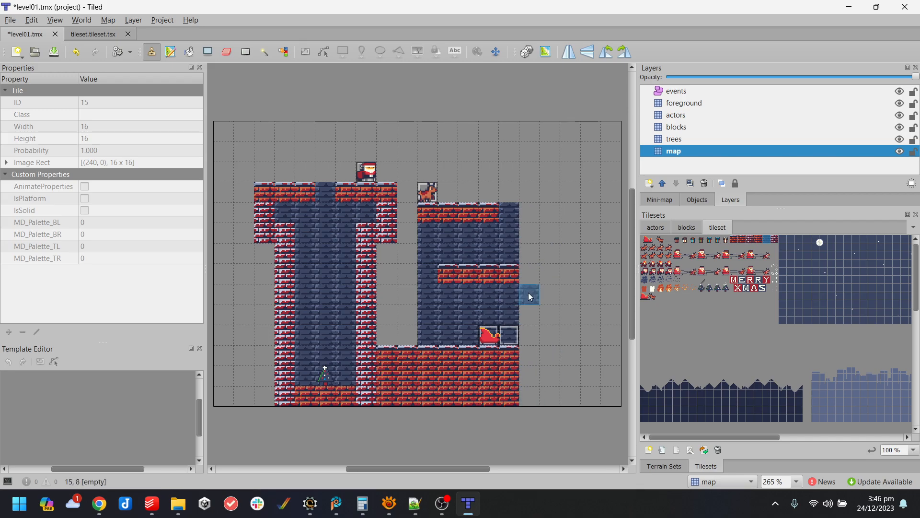
left_click_drag(531, 297, 528, 335)
Extend the ground ledge one column to the right with a snow-topped brick and plain red bricks beneath it.
left_click(733, 240)
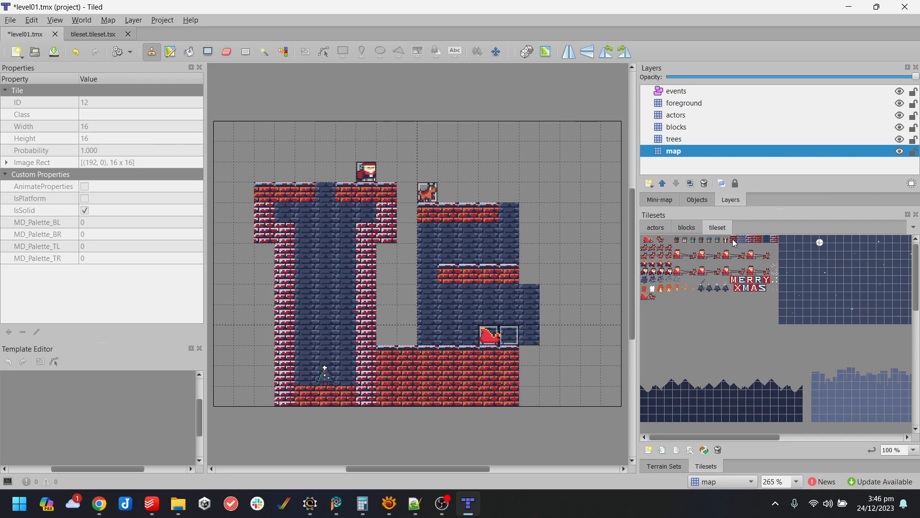
left_click(529, 356)
left_click(761, 239)
left_click_drag(537, 378, 533, 399)
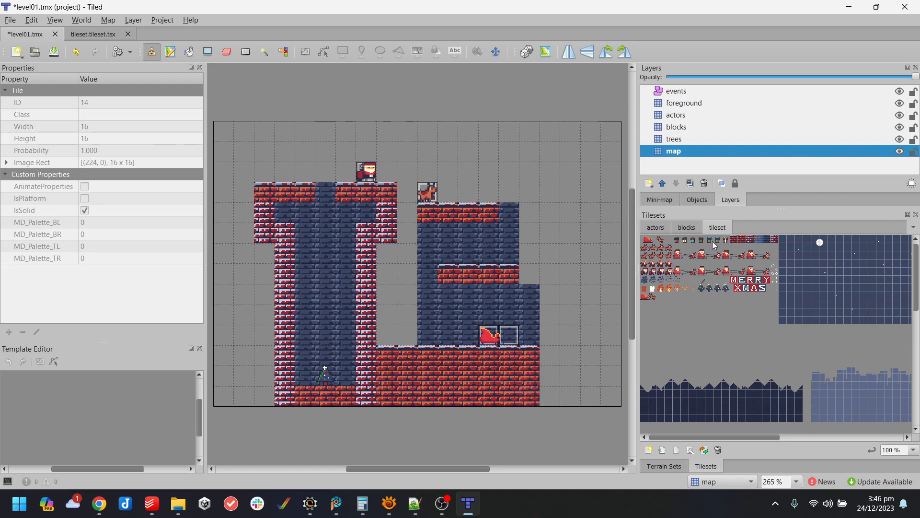
With Random Mode on, paint a snow-capped brick column from the lower platform's right end up to the upper platform's level, and save the map.
left_click(741, 242)
left_click(527, 51)
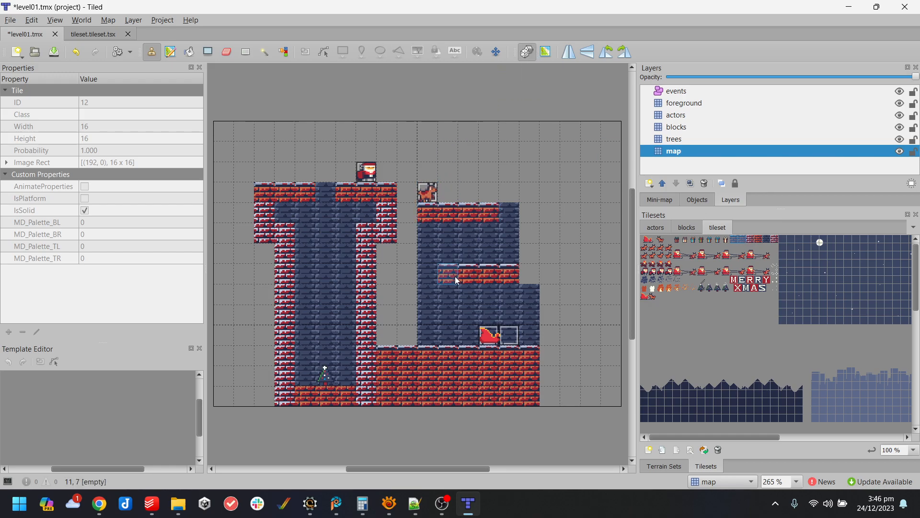
left_click(753, 242)
left_click_drag(532, 280, 538, 230)
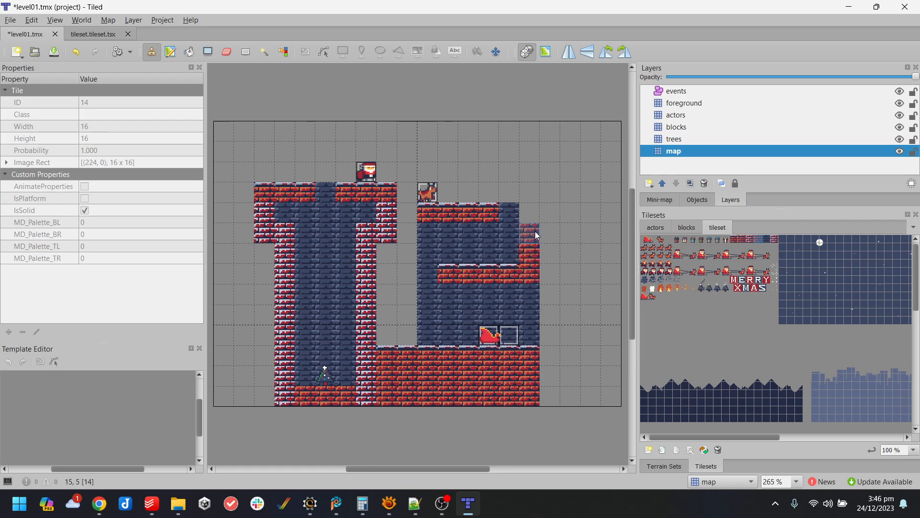
left_click(737, 240)
left_click(530, 213)
key("ctrl+s")
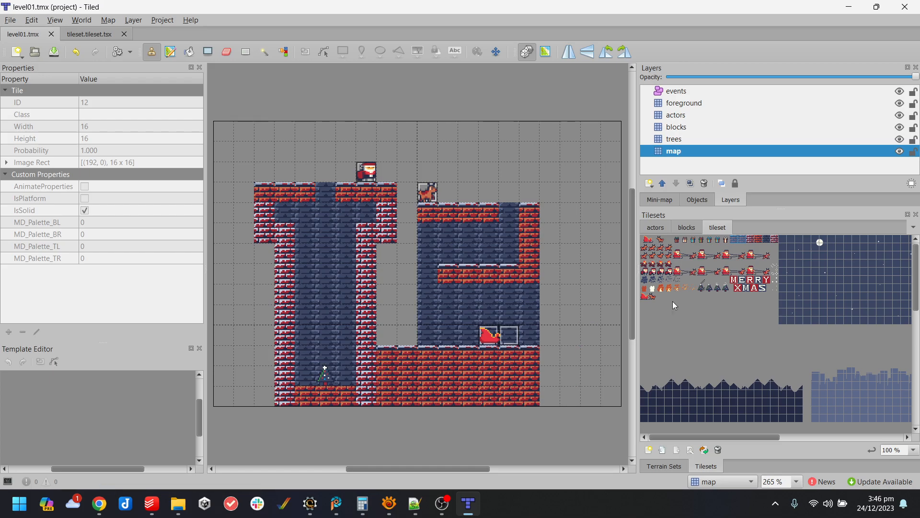
Place block_present in the chimney opening on the blocks layer and save the map.
left_click(685, 227)
left_click(648, 243)
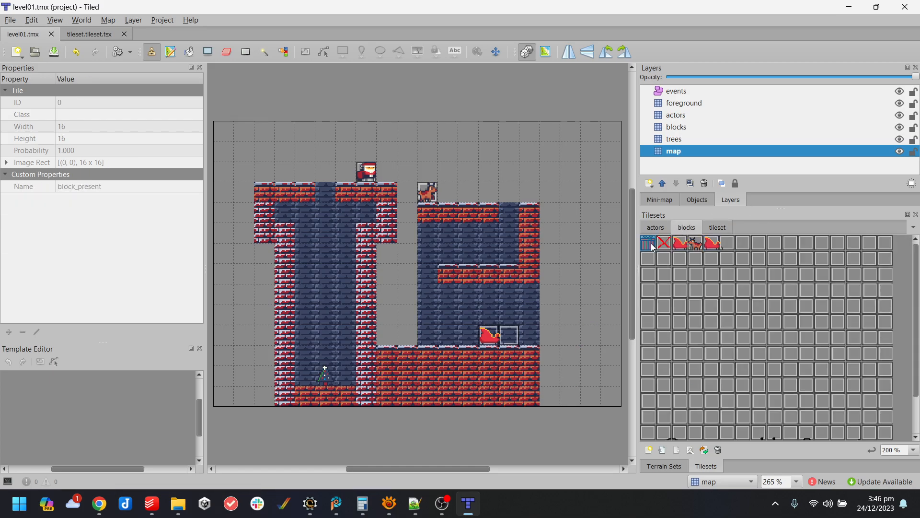
left_click(332, 195)
key("ctrl+z")
left_click(686, 128)
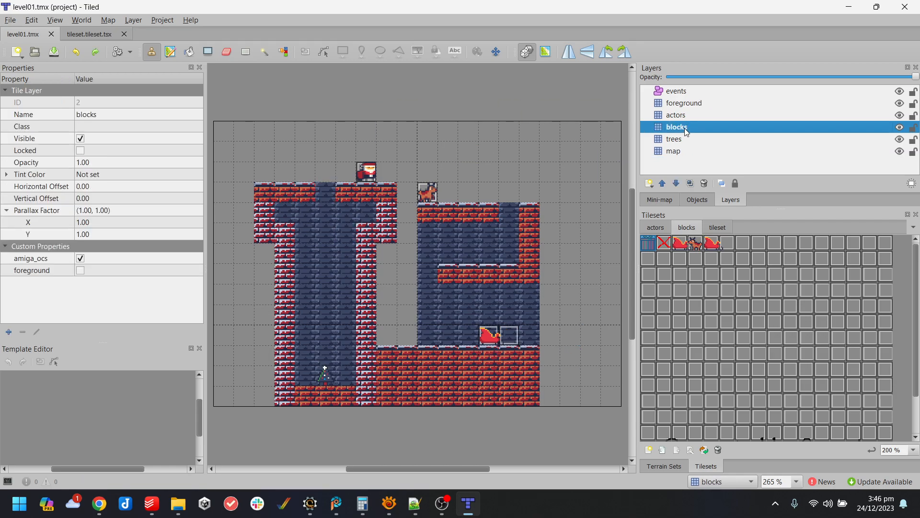
left_click(326, 194)
key("ctrl+s")
Switch to Scorpion Editor, run the game in WinUAE, and test Santa's walking and jumping on the chimney top.
left_click(847, 10)
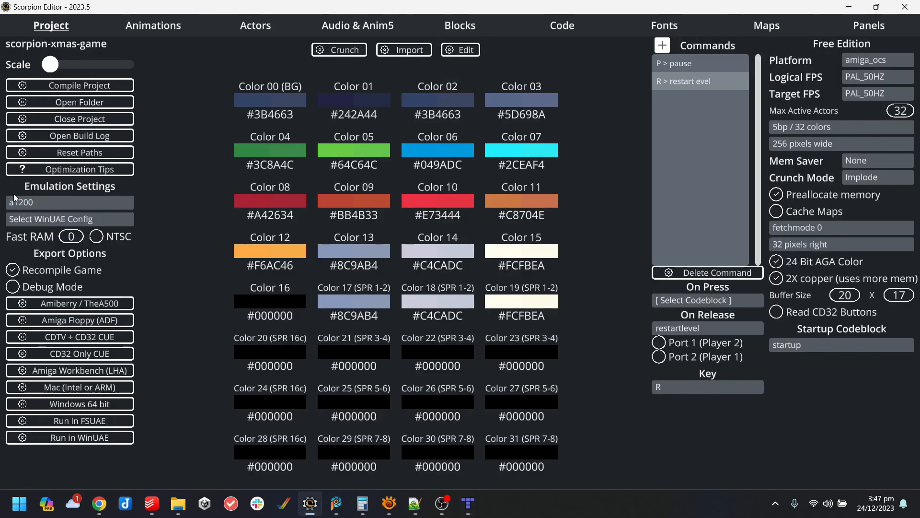
left_click(101, 438)
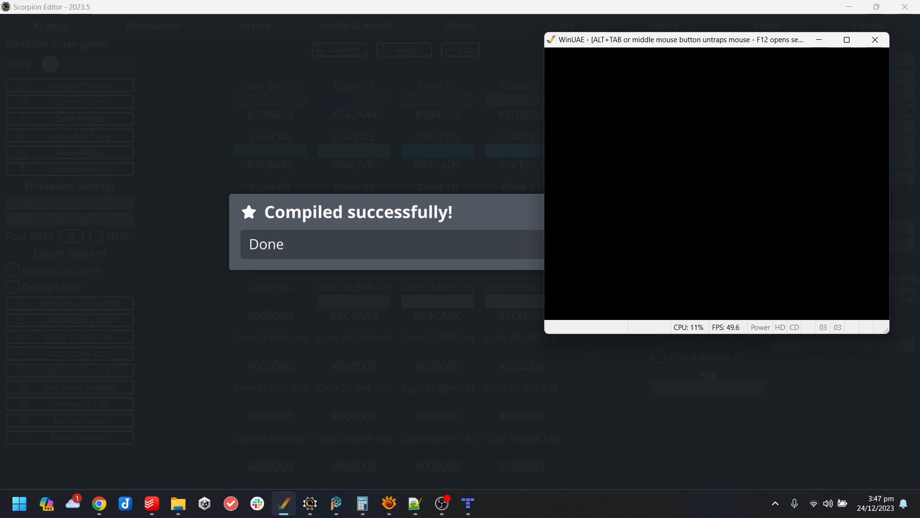
key("Right")
key("Right")
key("Left")
key("Right")
key("Up")
key("Left")
key("Up")
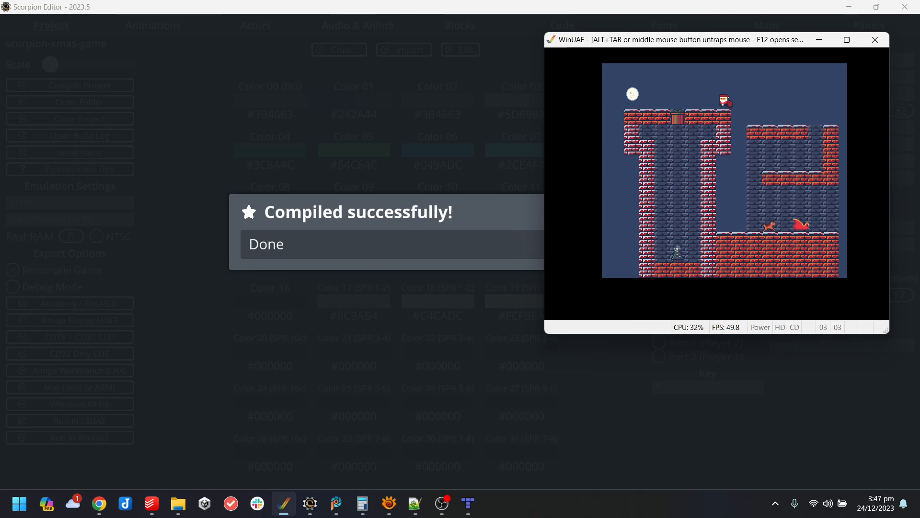
Play-test dropping the present down the chimney by jumping Santa onto it and moving him around the opening.
key("Right")
key("Right")
key("Left")
key("Up")
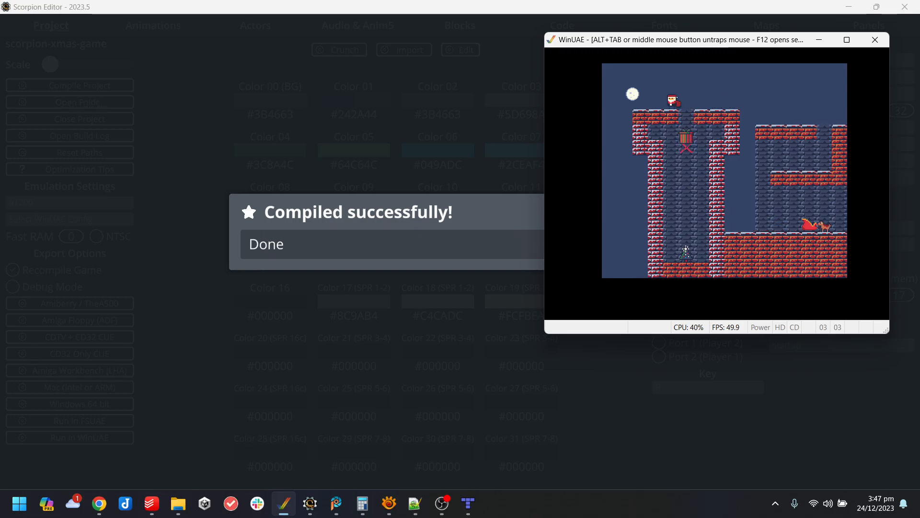
key("Right")
key("Up")
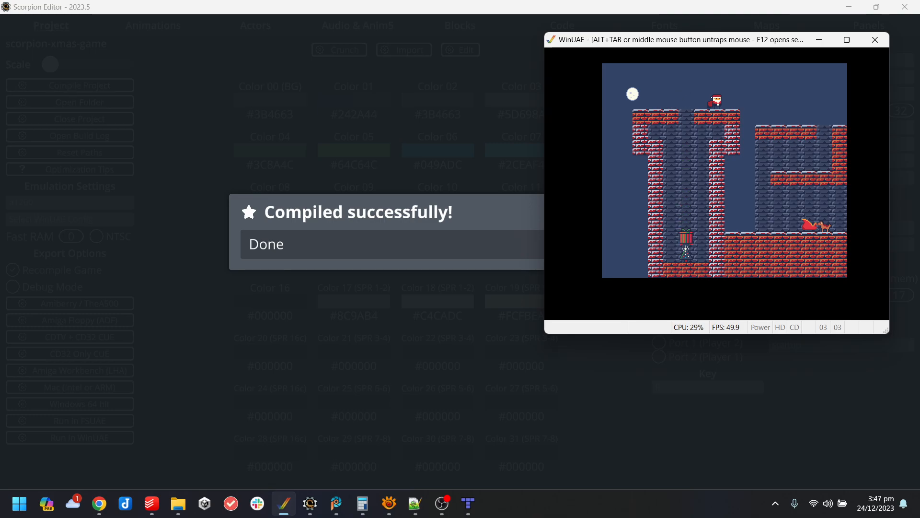
key("Left")
key("Up")
key("Right")
key("Up")
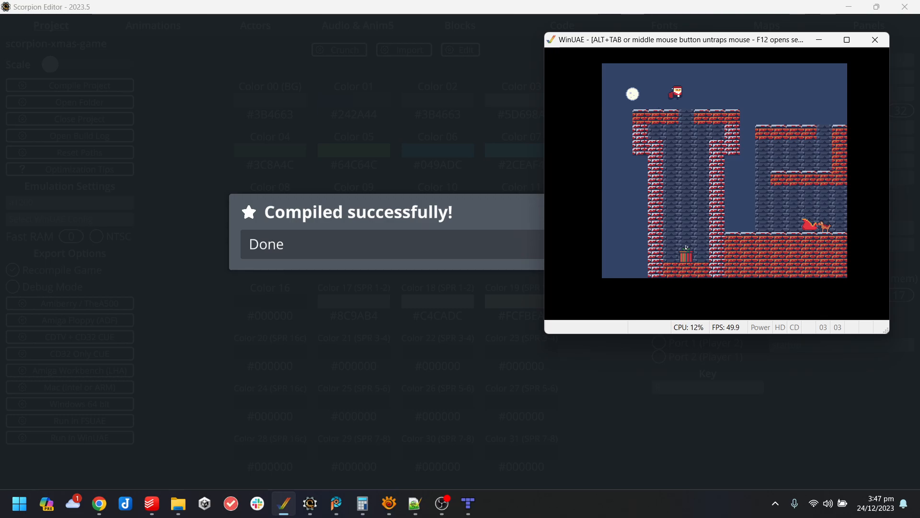
key("Left")
key("Up")
key("Up")
Restart the WinUAE emulation and return to the running game.
key("F12")
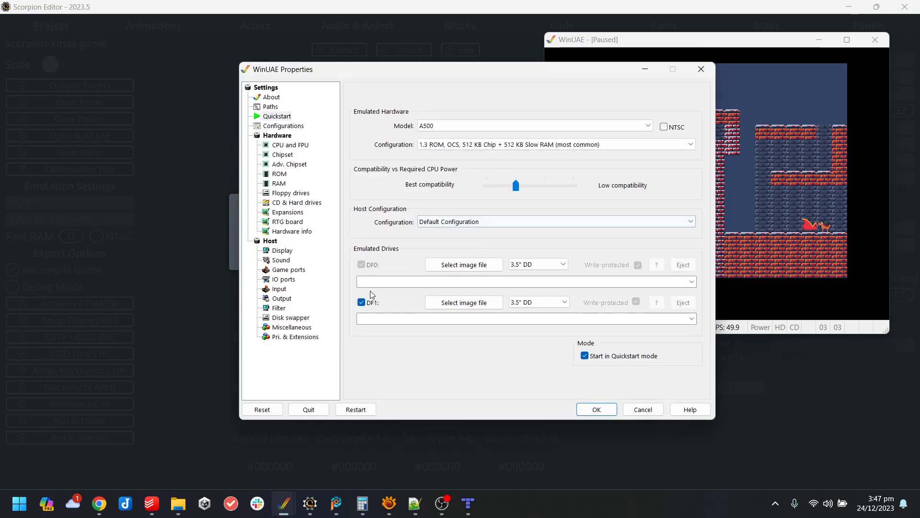
left_click(363, 410)
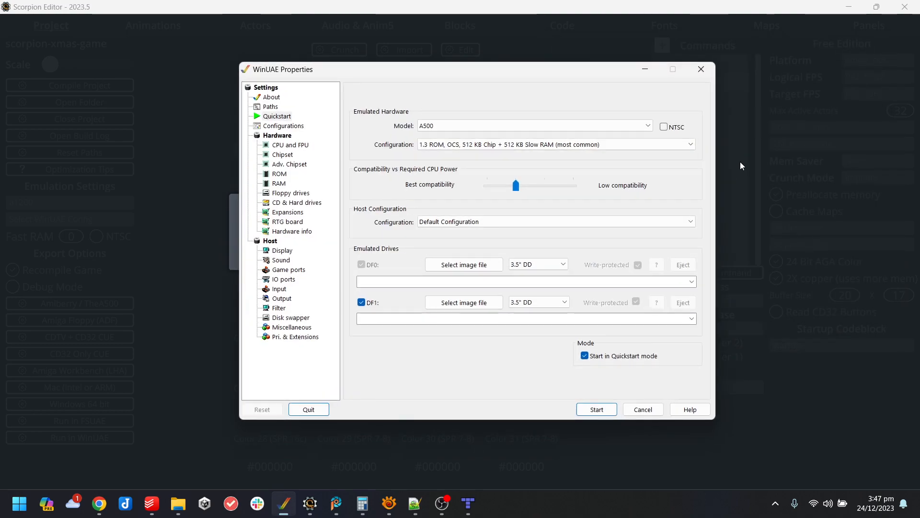
left_click(591, 409)
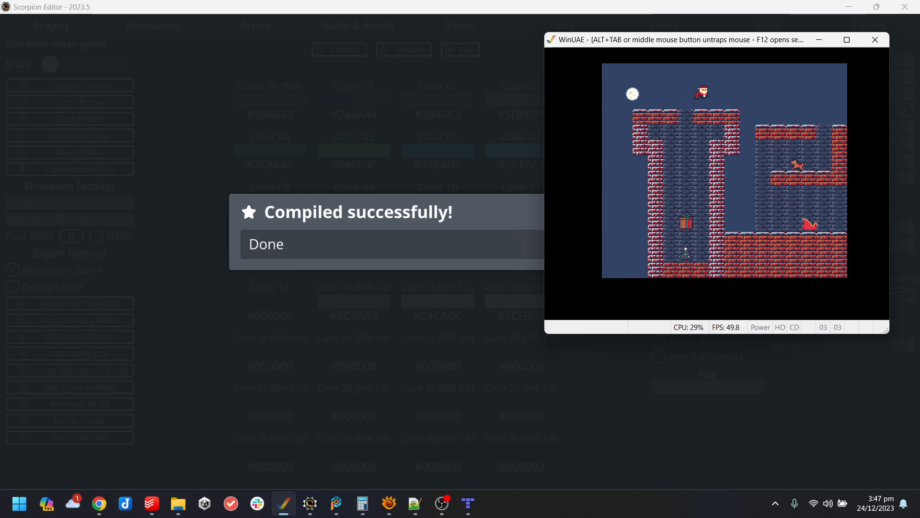
key("F12")
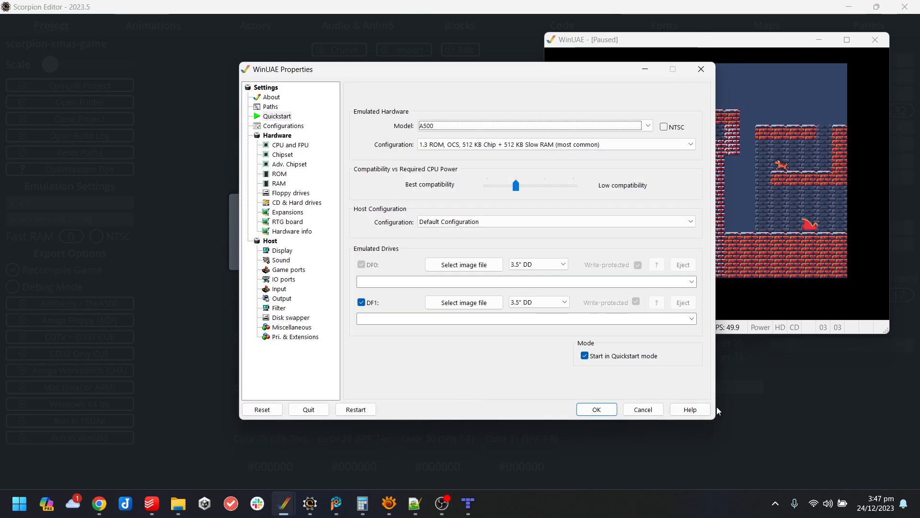
left_click(643, 409)
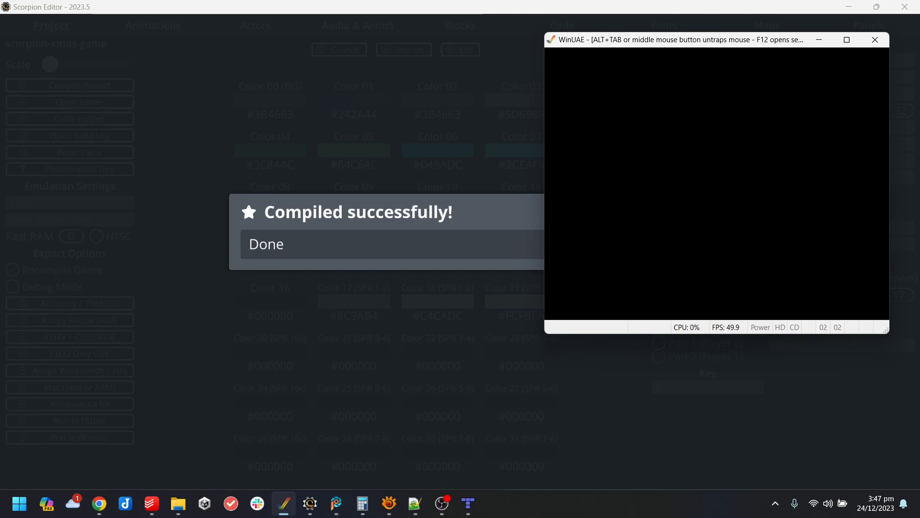
Test Santa's jumps on the present in the chimney opening once more, and close the emulator.
key("Left")
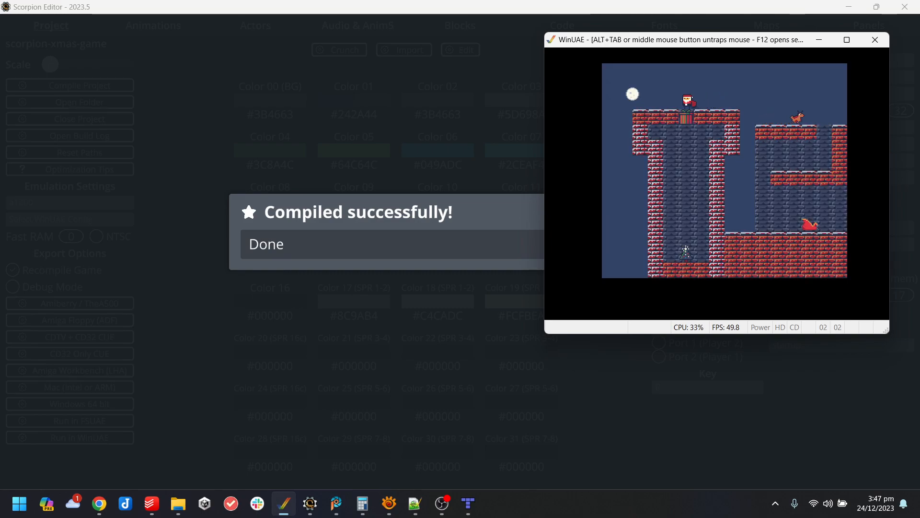
key("Up")
key("Left")
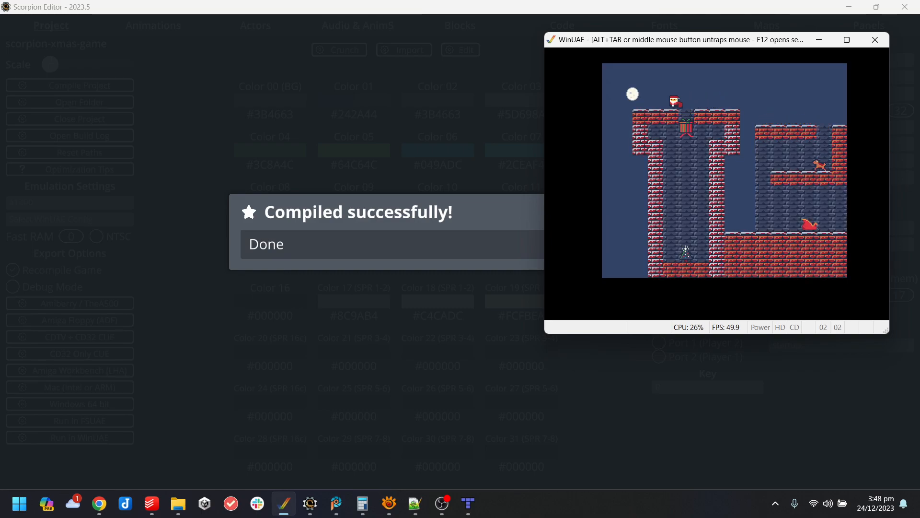
key("Right")
key("Up")
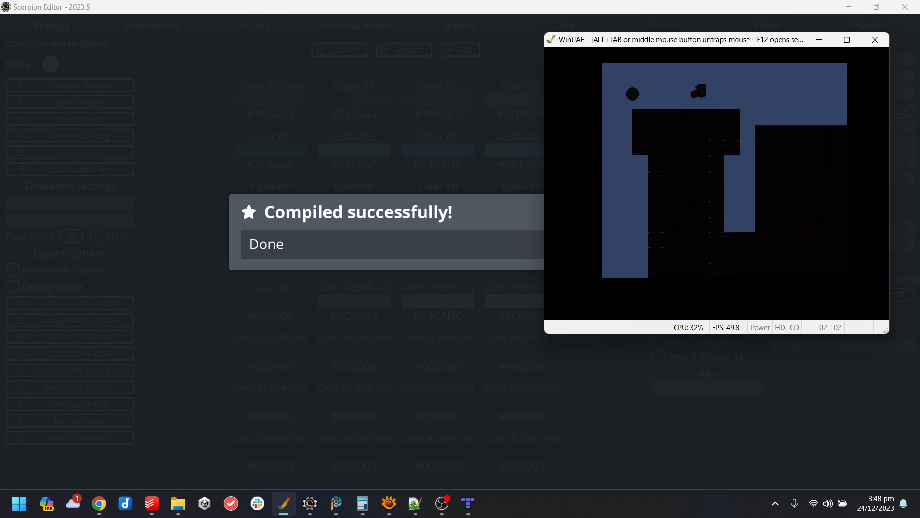
key("Left")
key("Up")
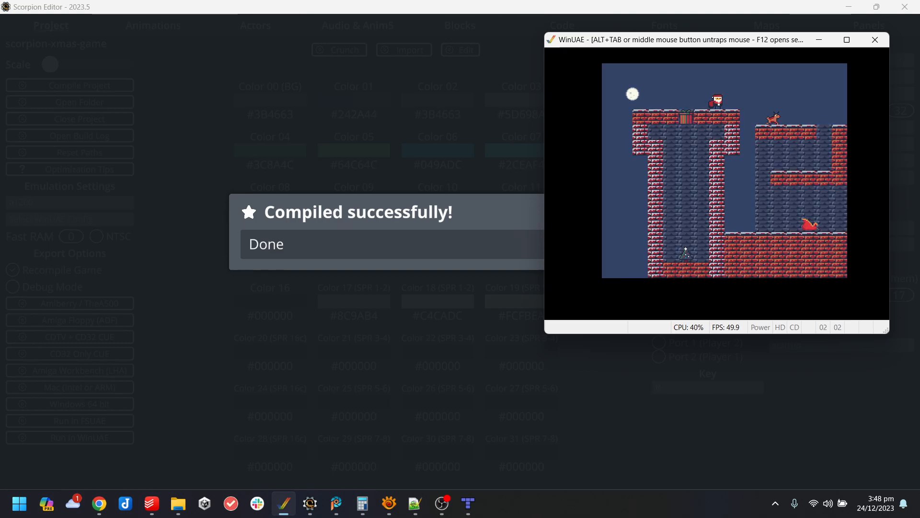
key("alt+F4")
In the try_push_block code block, set the fractional part of the player's YSpeed to .5 in the SetSpeed command on line 47.
left_click(629, 290)
left_click(546, 18)
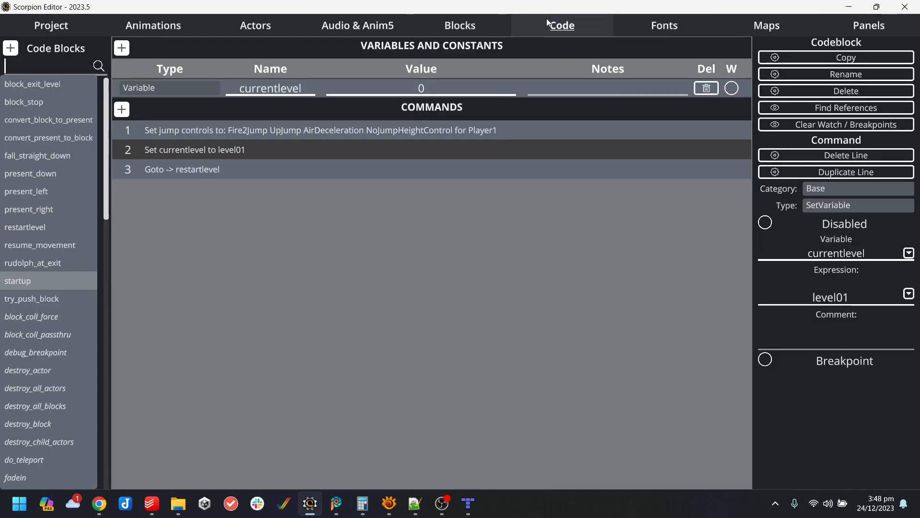
left_click(67, 263)
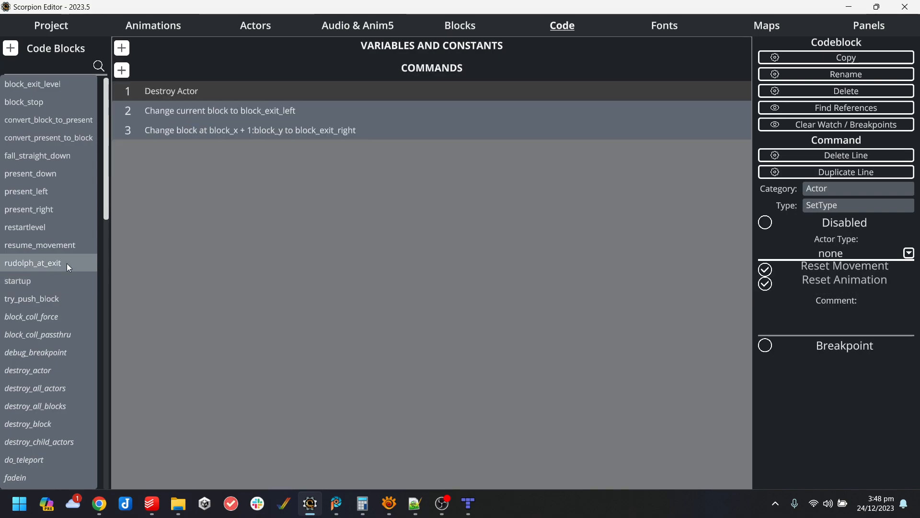
left_click(51, 297)
scroll(331, 335, "down", 5)
scroll(333, 341, "down", 5)
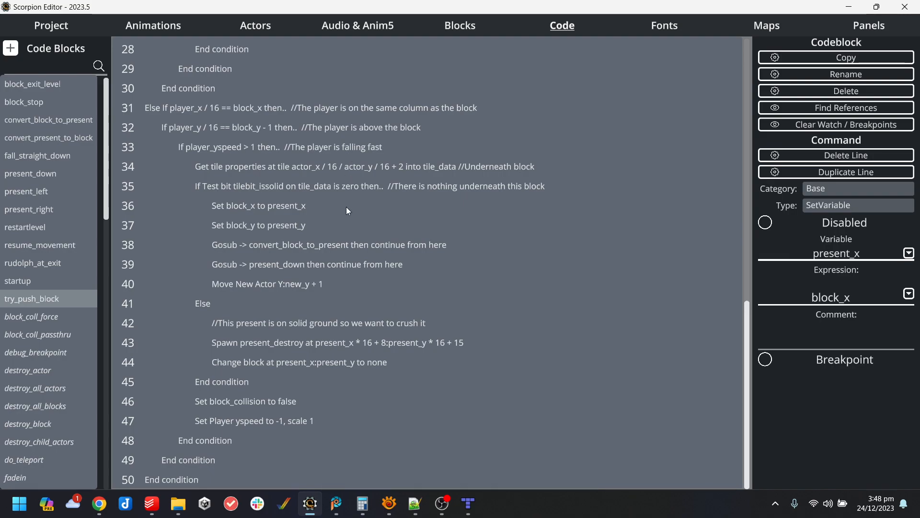
scroll(338, 232, "up", 2)
scroll(343, 232, "down", 2)
left_click(321, 421)
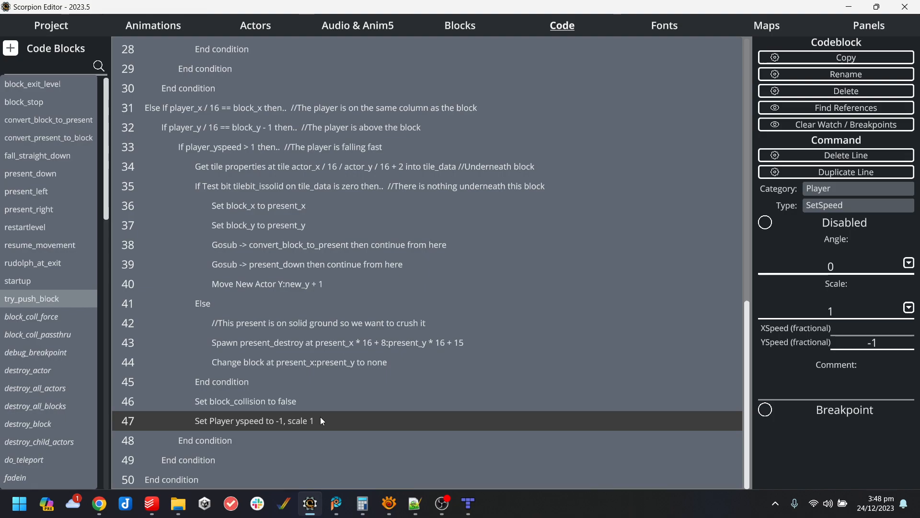
left_click(898, 345)
type(".5")
left_click(289, 404)
left_click(290, 420)
Compile the game and run it in WinUAE, and jump Santa on the present to drop it down the chimney.
left_click(268, 30)
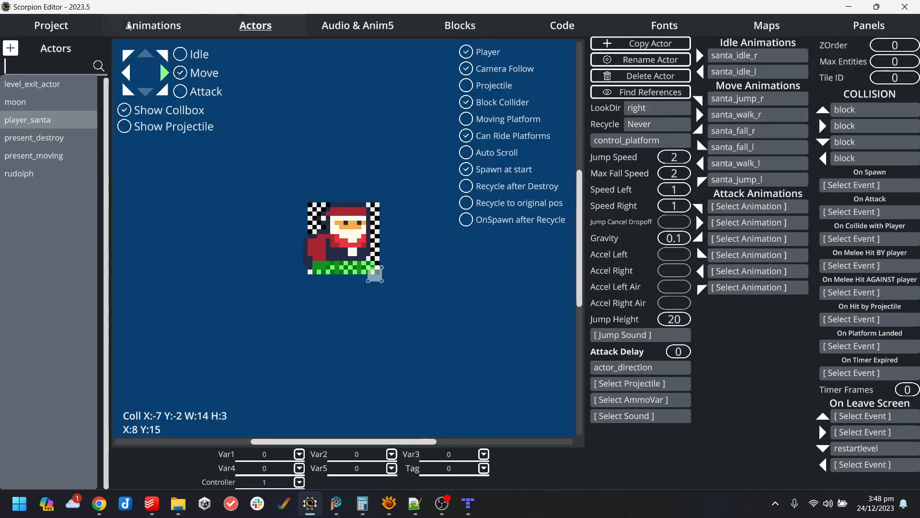
left_click(74, 27)
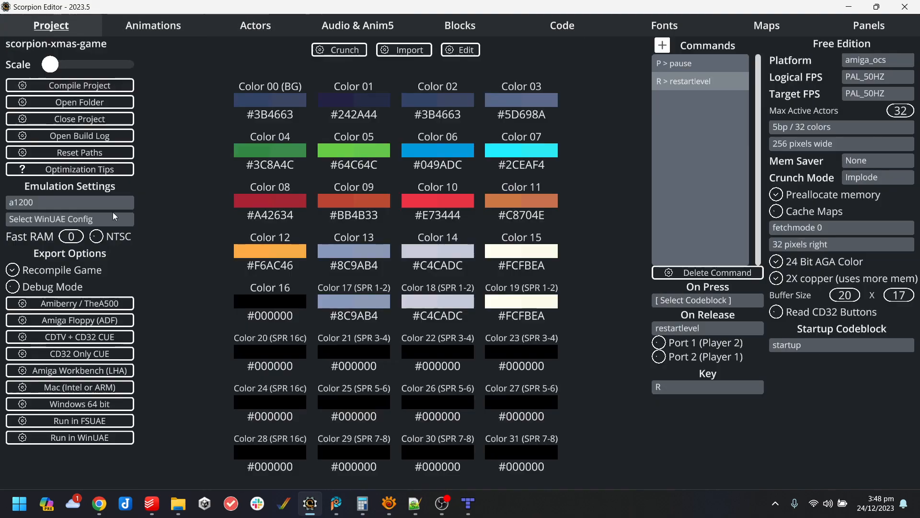
left_click(128, 436)
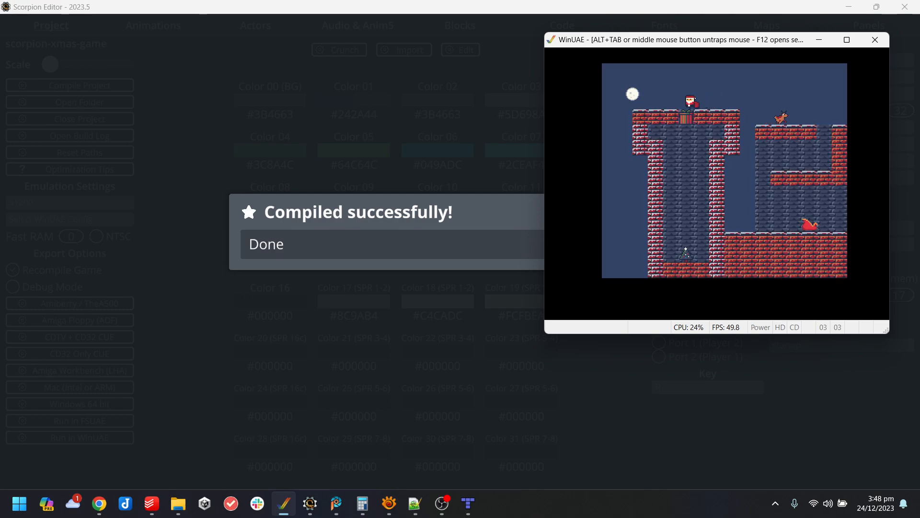
key("Up")
key("Right")
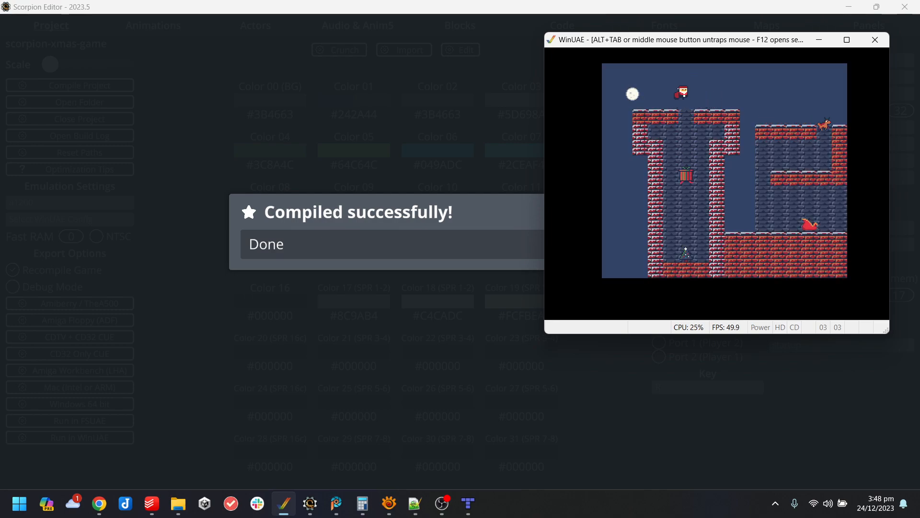
key("Left")
key("Right")
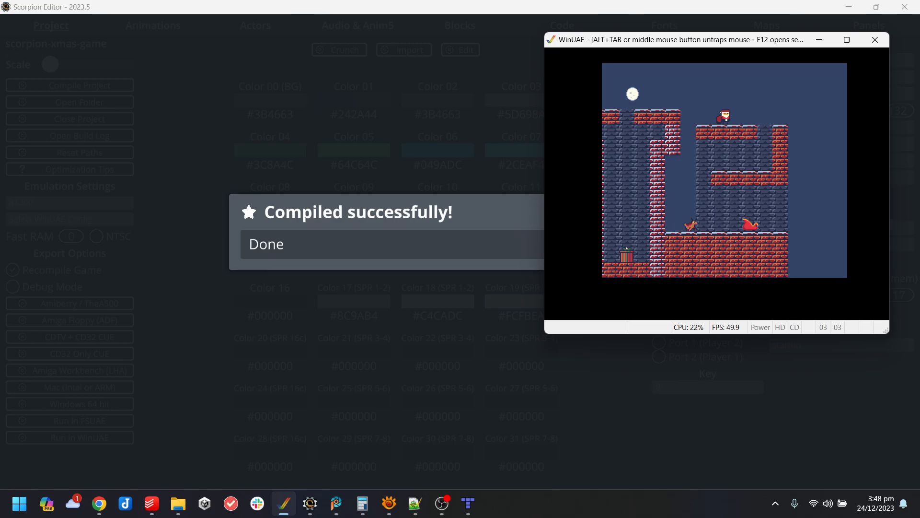
Play-test Santa's route across the second building to the sled exit, close the emulator and dismiss the compile message.
key("Left")
key("Right")
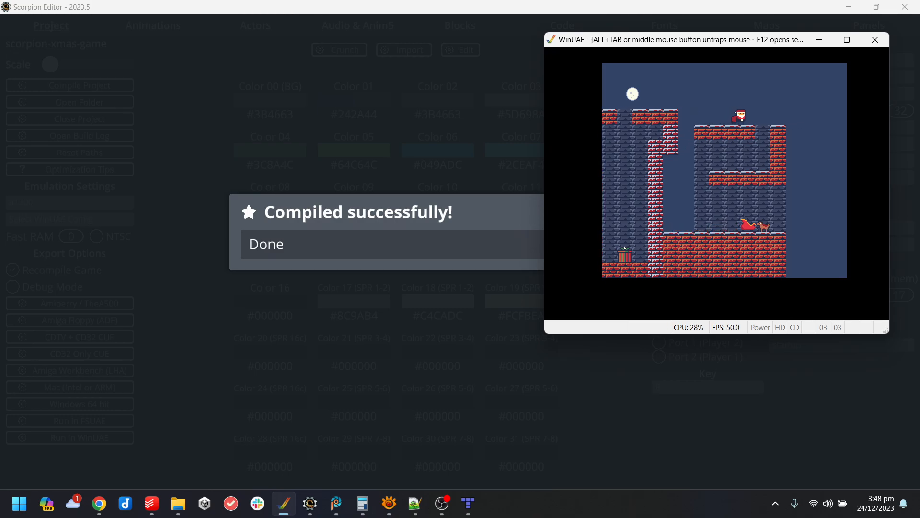
key("Left")
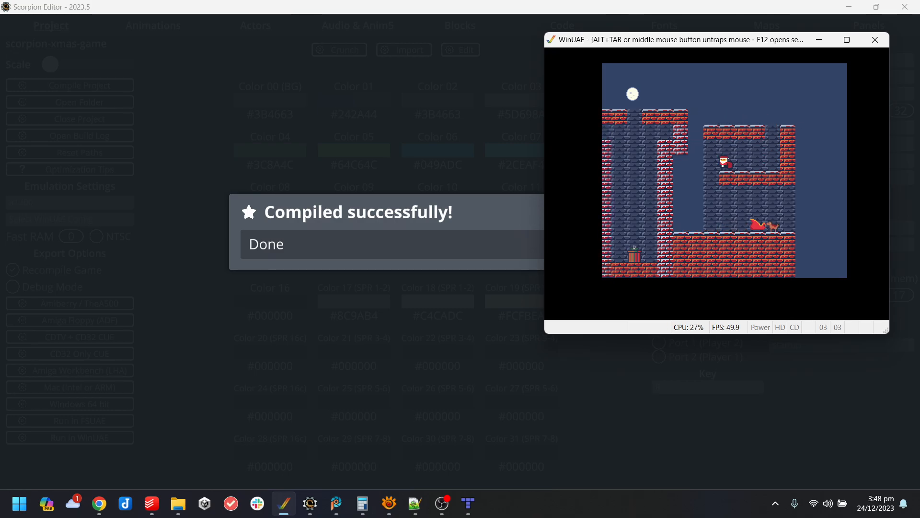
key("Right")
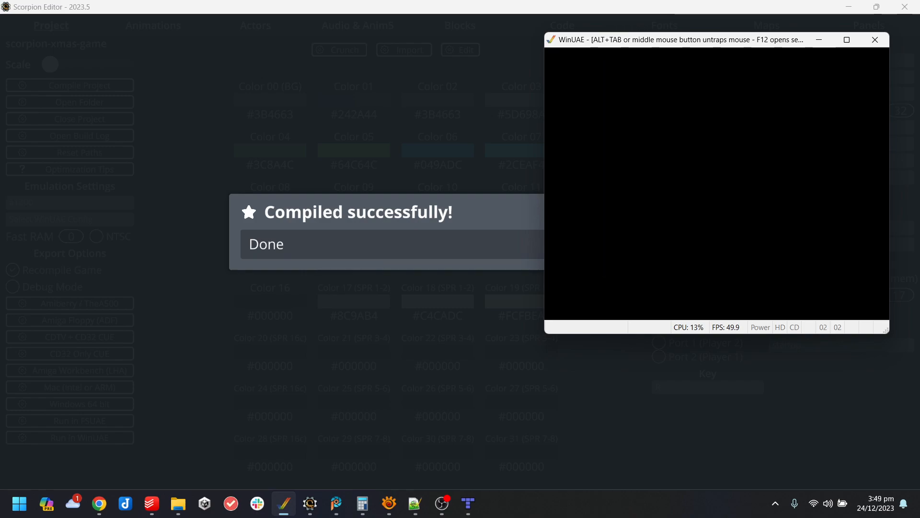
key("Left")
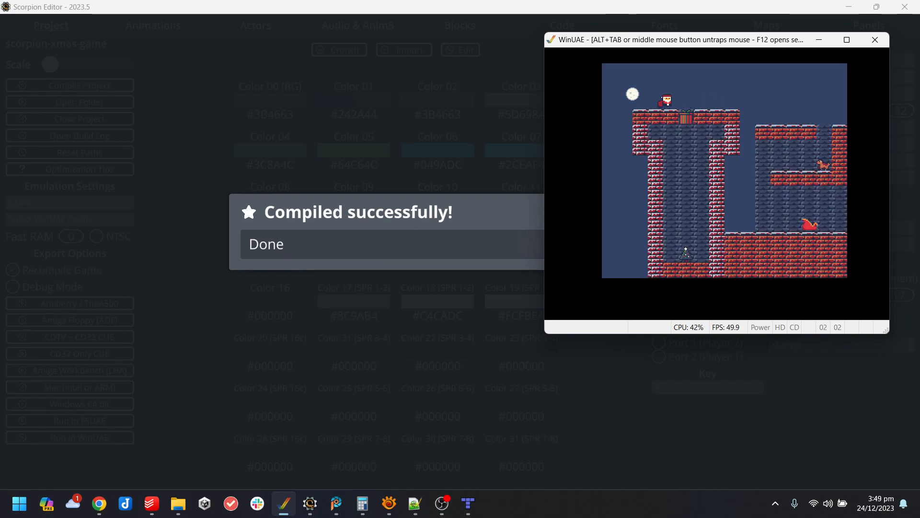
key("alt+F4")
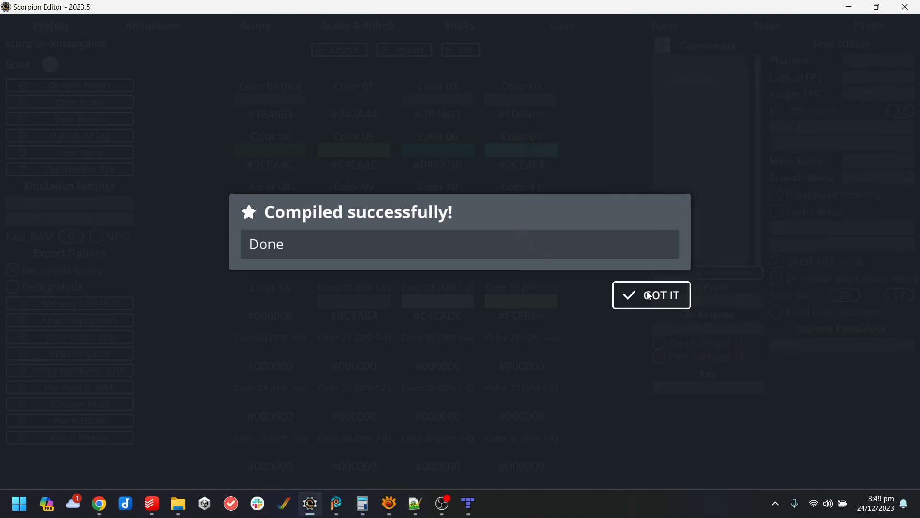
left_click(648, 292)
Bring up the project's blocks, switch to tileset.png in PaintShop Pro and cancel the Material Properties dialog.
left_click(579, 30)
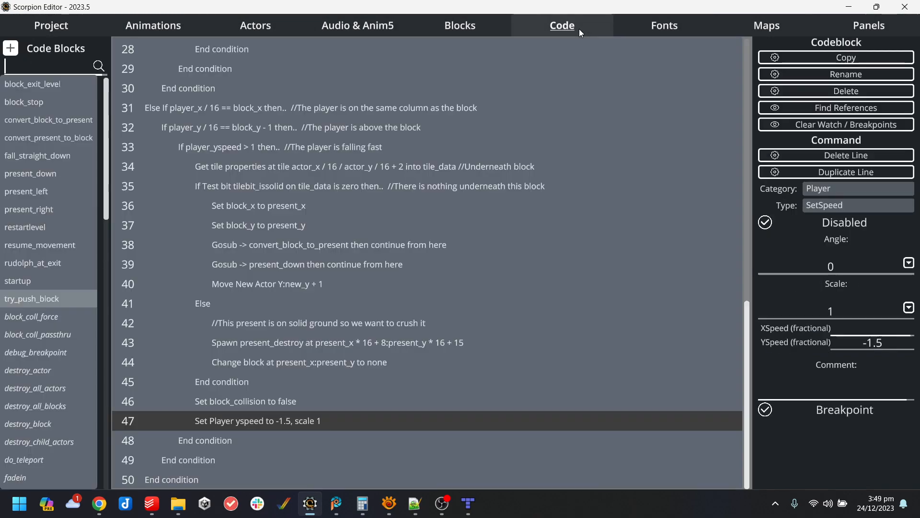
left_click(492, 31)
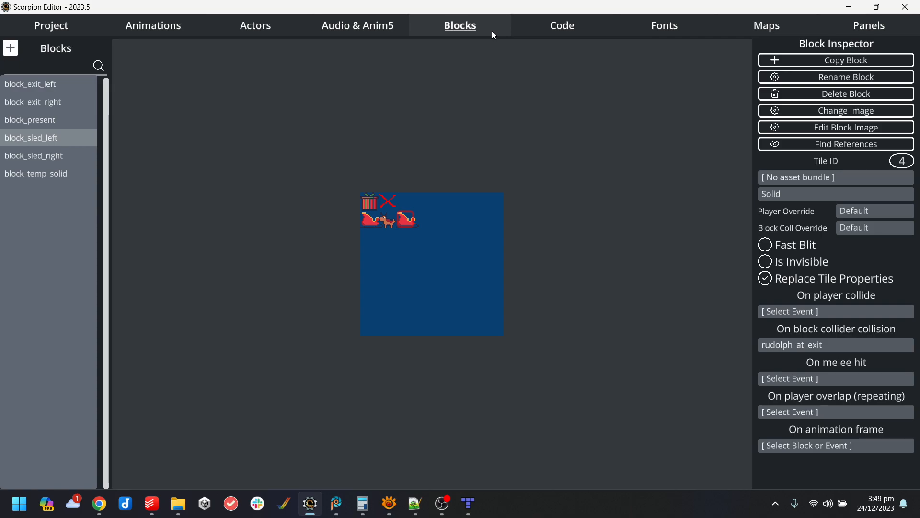
mouse_move(382, 512)
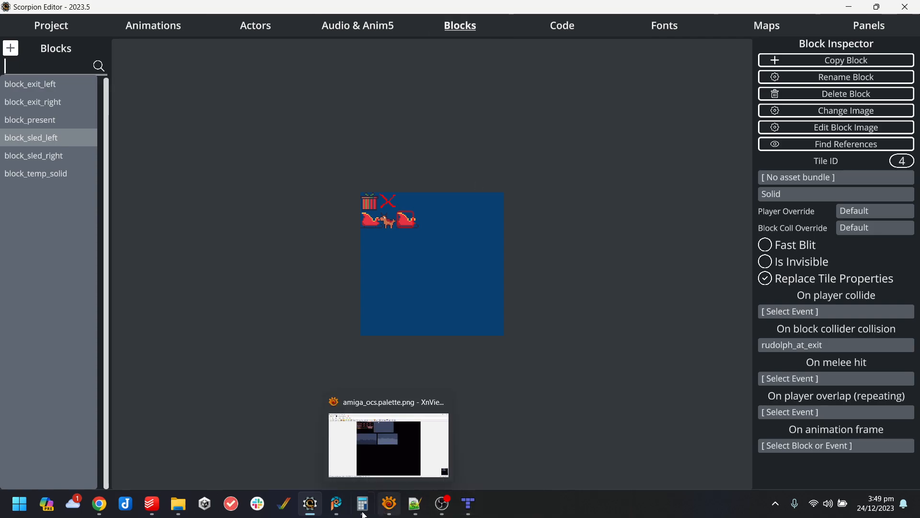
mouse_move(336, 506)
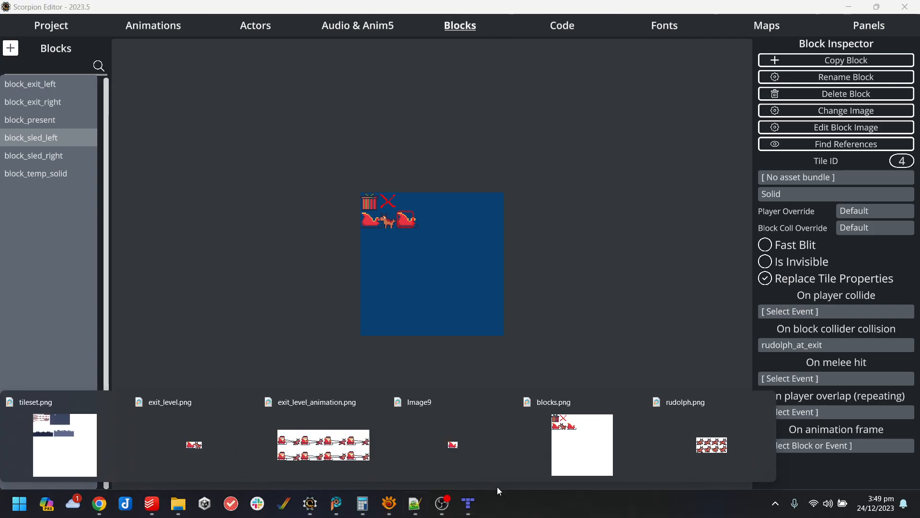
left_click(101, 439)
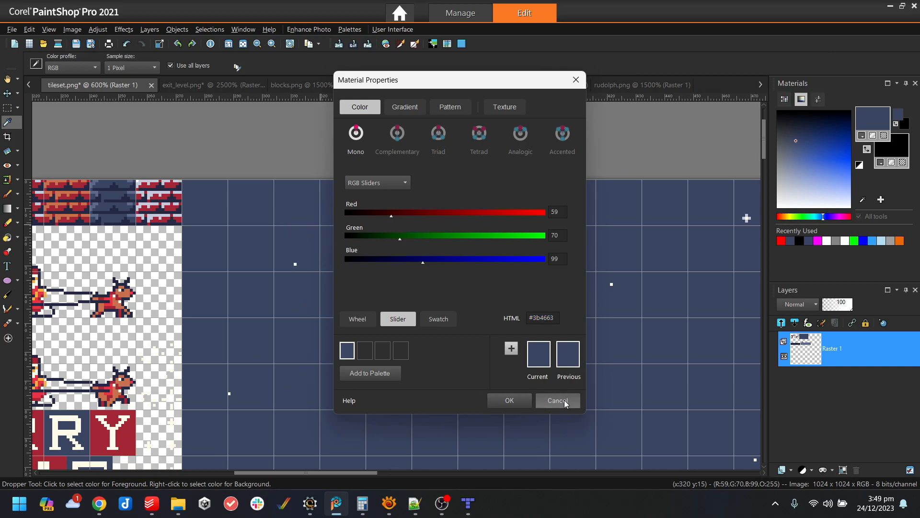
left_click(564, 400)
Glance at the level01 map in Tiled, return to PaintShop Pro and bring up blocks.png among the open images.
left_click(468, 504)
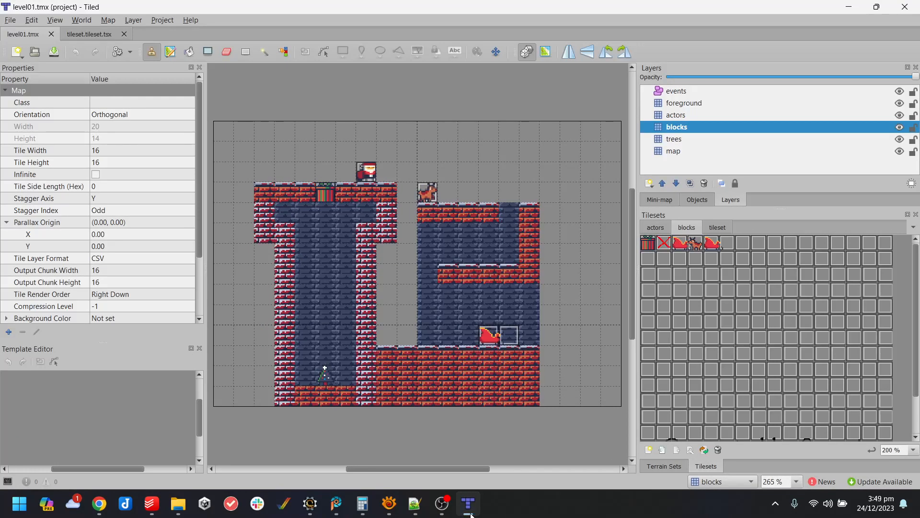
left_click(470, 512)
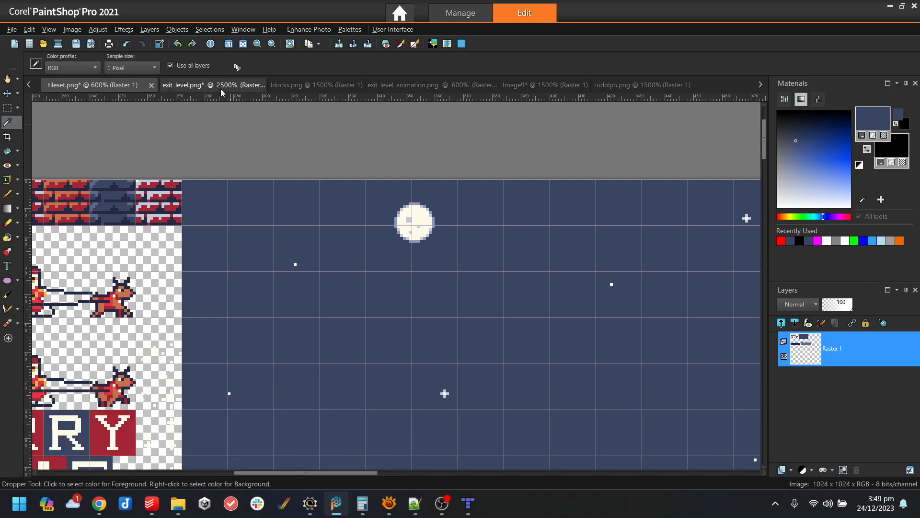
left_click(221, 91)
left_click(315, 90)
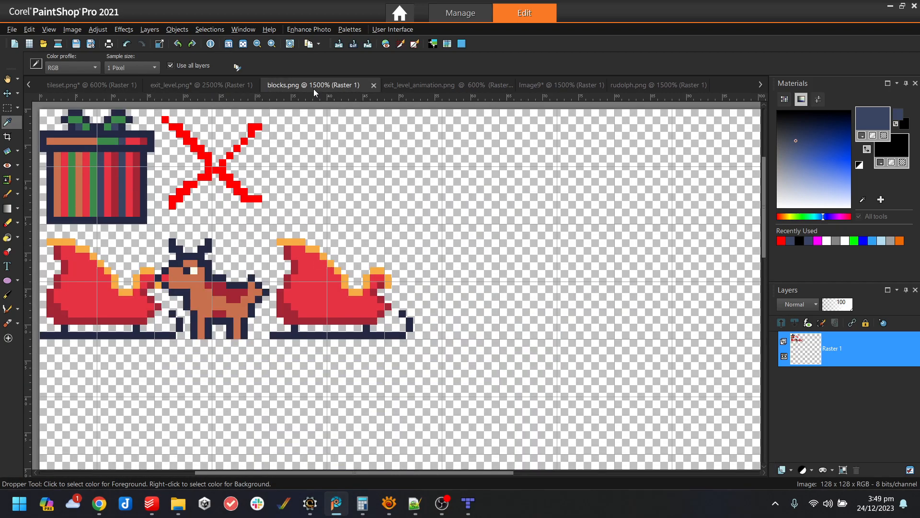
left_click(426, 86)
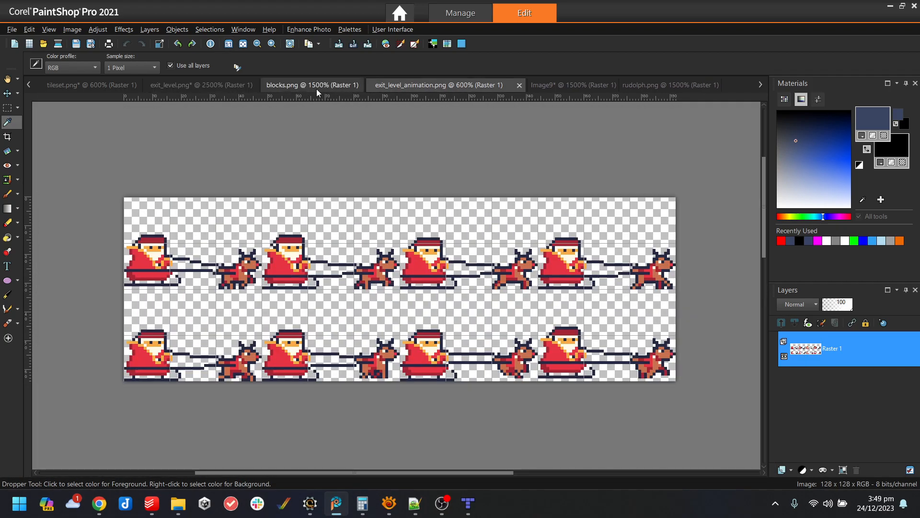
left_click(310, 89)
In blocks.png, paint a circle with a cross inside beside the X in its red, save it and return to Scorpion Editor.
left_click(186, 144)
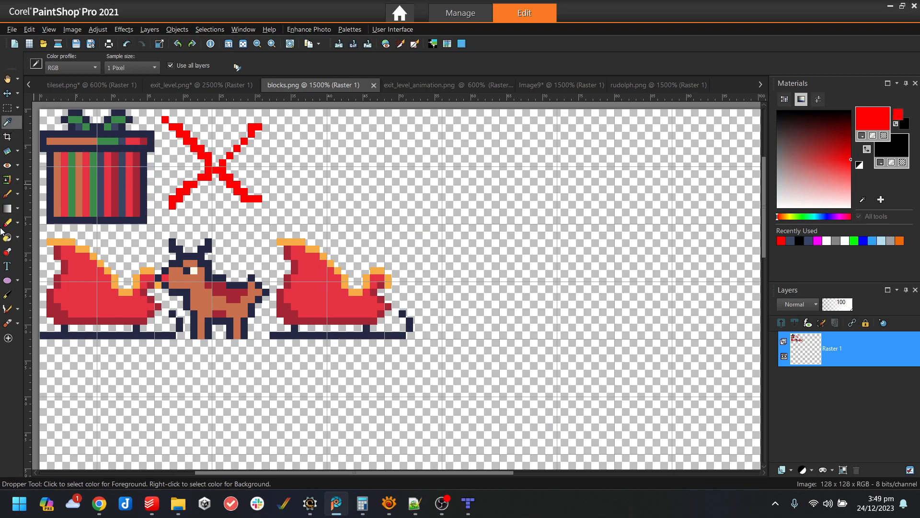
left_click(12, 195)
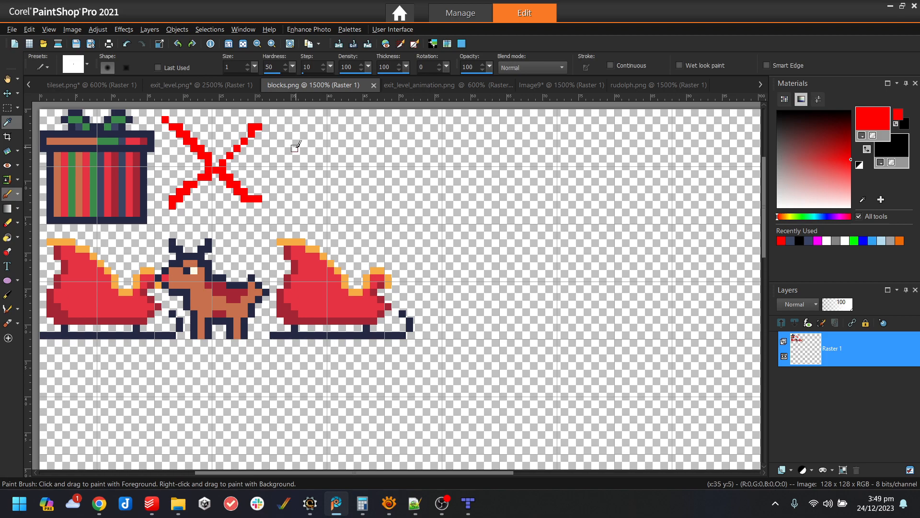
mouse_move(331, 125)
left_mouse_down()
mouse_move(305, 137)
mouse_move(292, 187)
mouse_move(346, 205)
mouse_move(367, 144)
mouse_move(331, 126)
left_mouse_up()
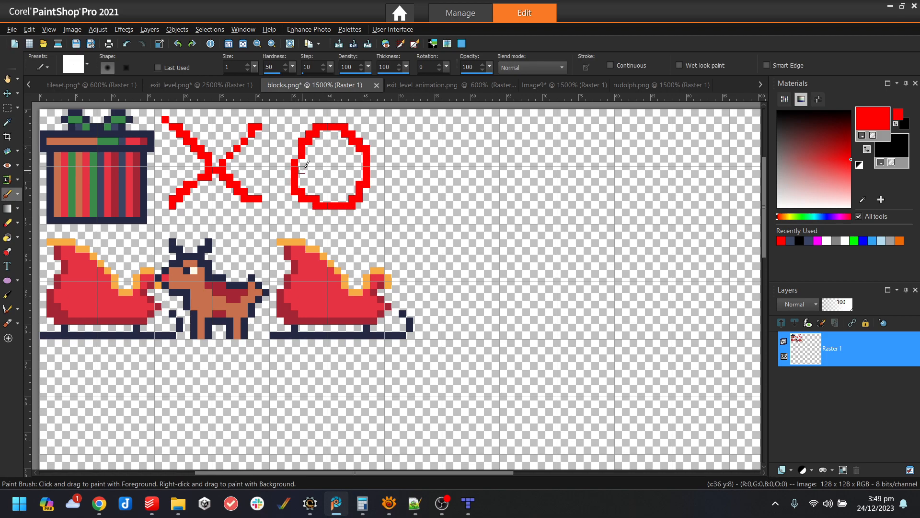
left_click_drag(302, 161, 368, 162)
left_click_drag(332, 125, 331, 203)
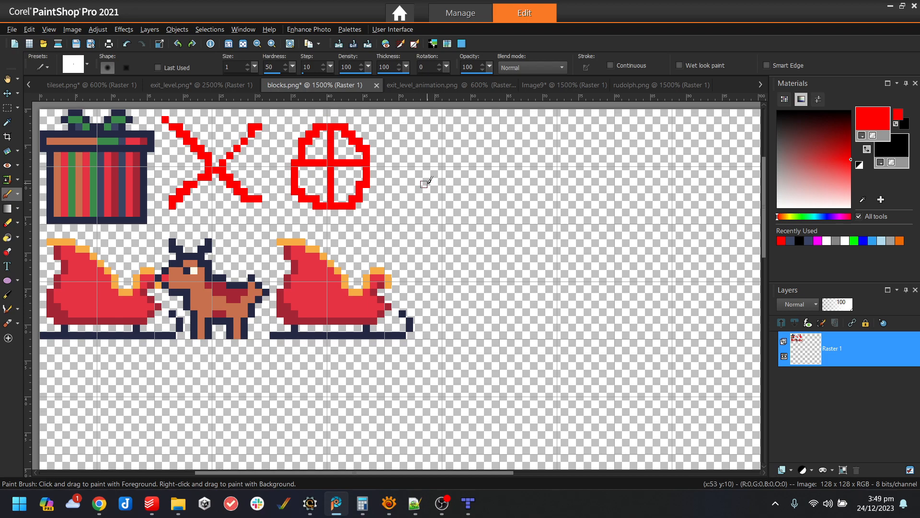
left_click(890, 6)
Create a new block named block_present_target in the project's blocks folder, using the crossed-circle tile.
left_click(10, 47)
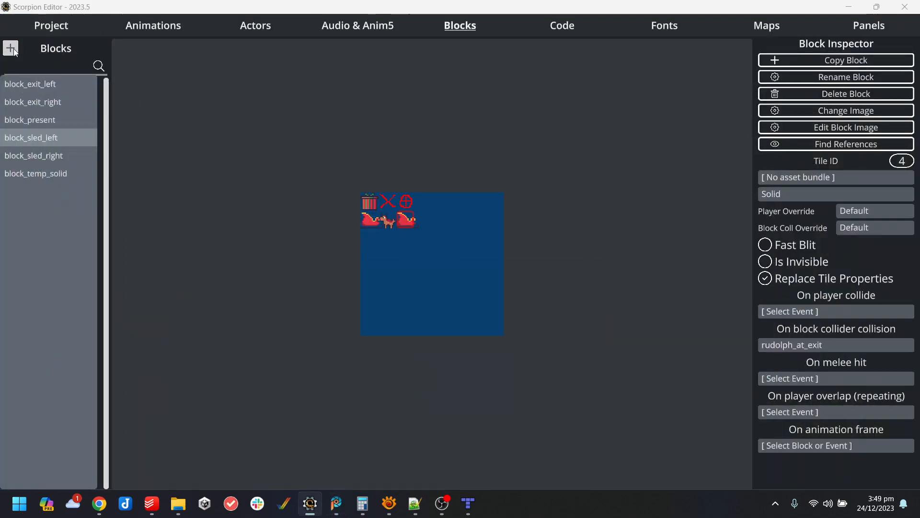
scroll(278, 268, "down", 3)
left_click(263, 151)
double_click(263, 150)
double_click(252, 114)
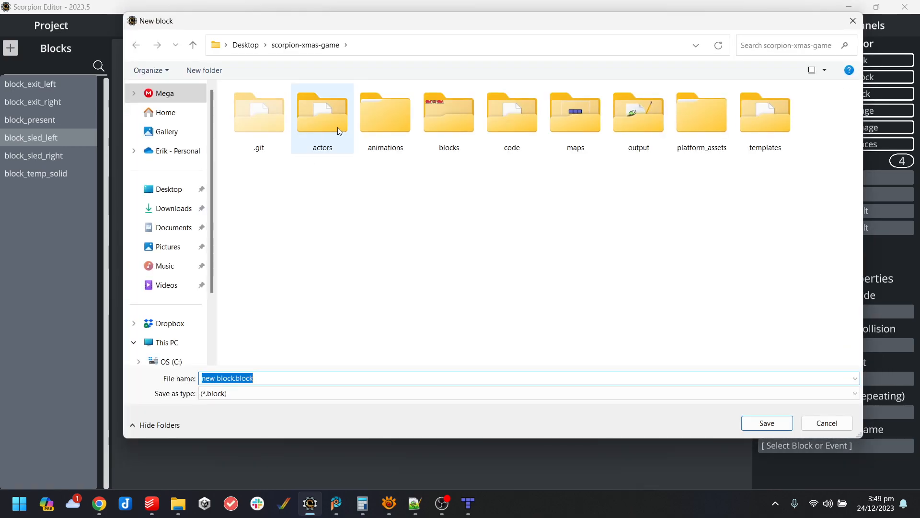
double_click(449, 117)
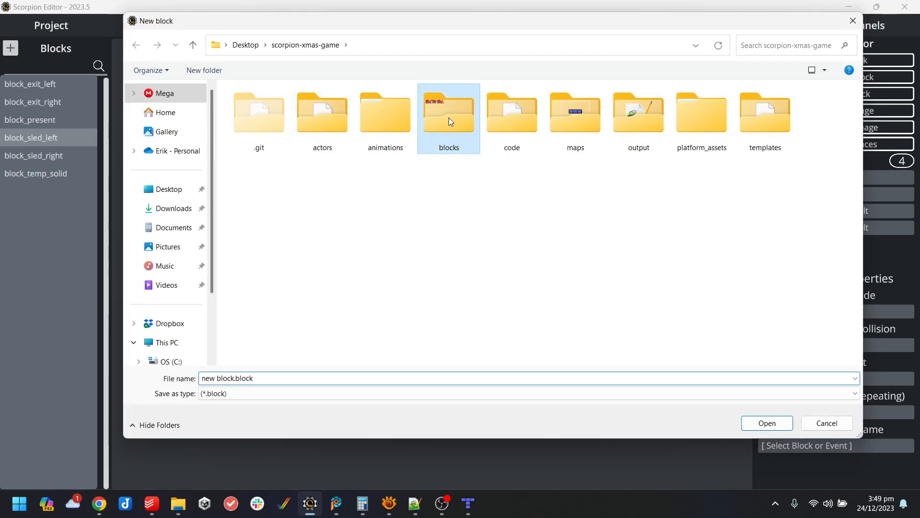
triple_click(322, 378)
type("block_")
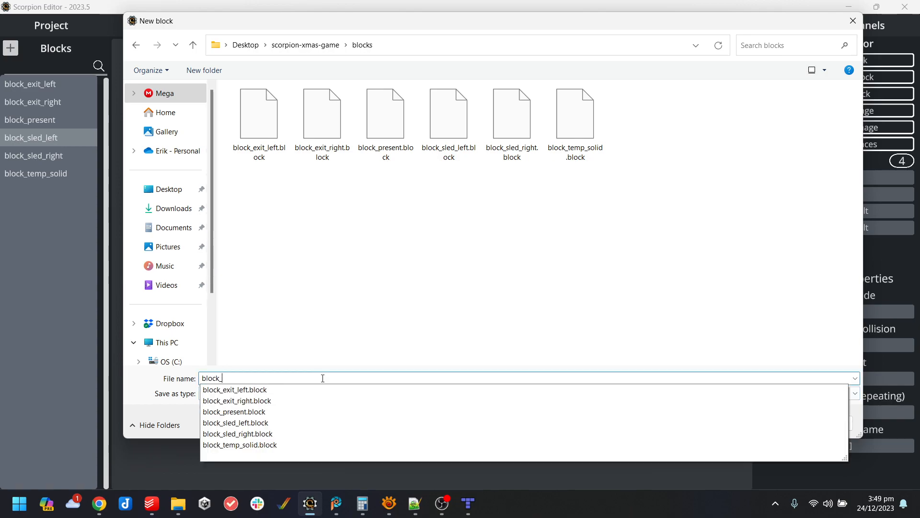
type("present_target")
key("Return")
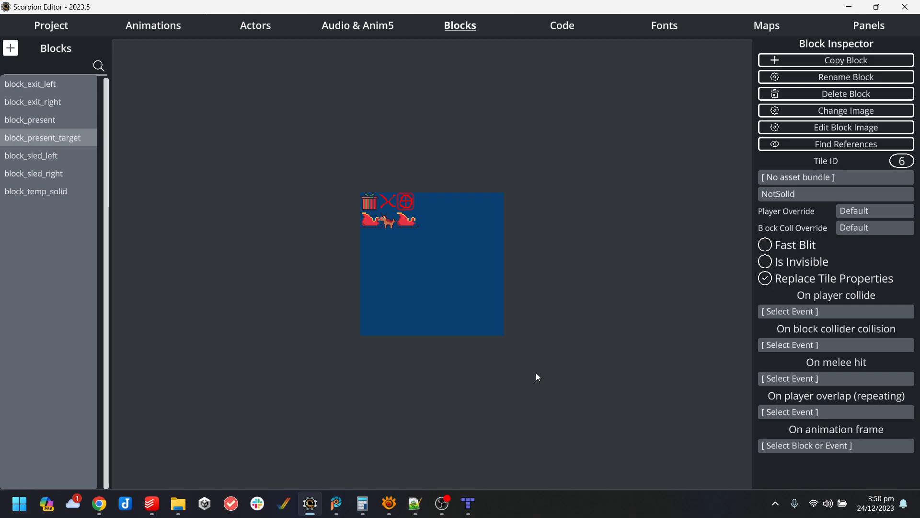
Edit the level01 map in Tiled, placing the crossed-circle tile on the blocks layer at the chimney's bottom, and save the map.
left_click(762, 26)
left_click(840, 108)
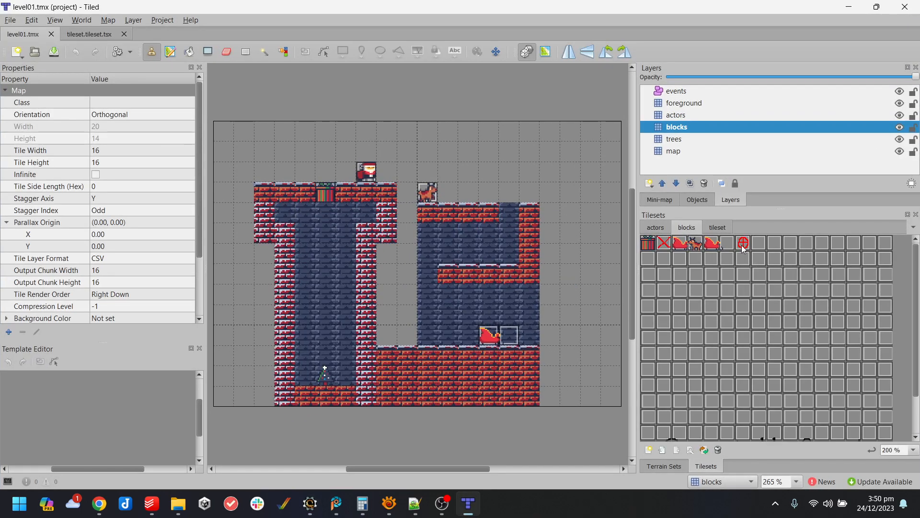
left_click(742, 246)
left_click(326, 378)
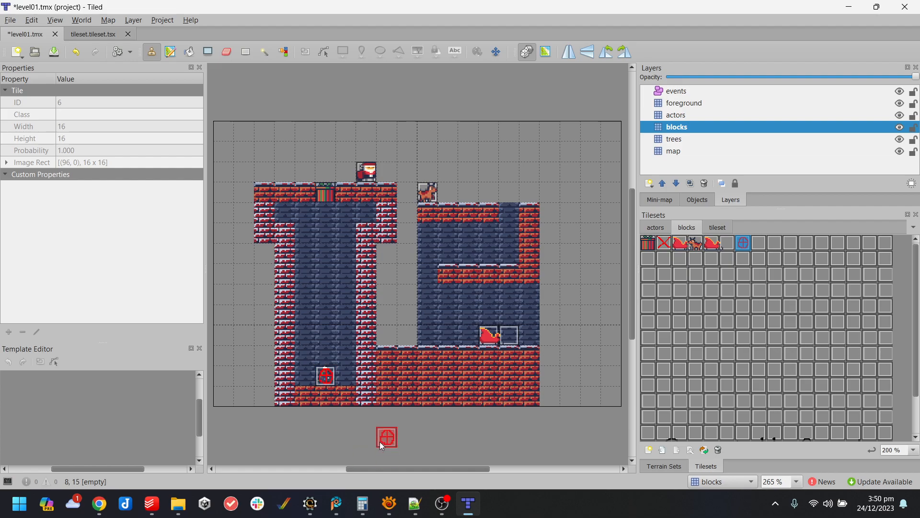
key("ctrl+s")
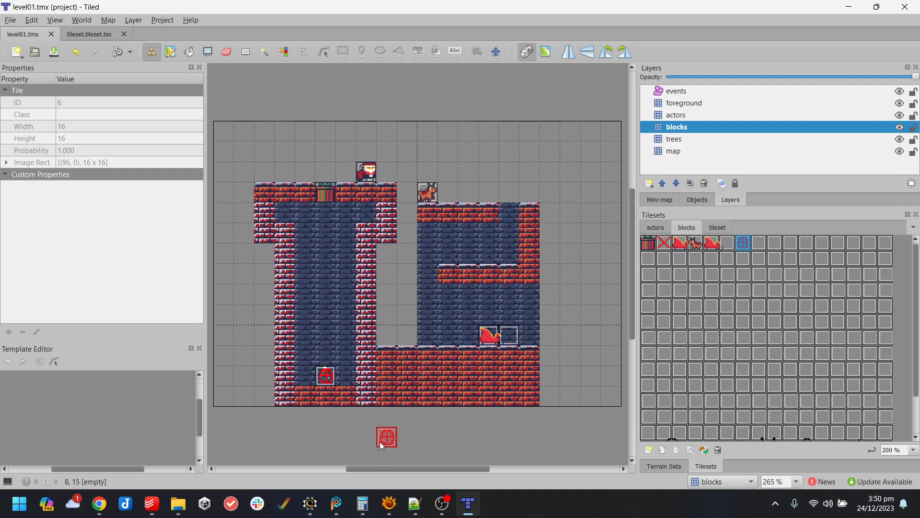
Close the tileset.tileset.tsx file in Tiled and compare the chimney bottom of level01 between Scorpion Editor and Tiled.
left_click(124, 34)
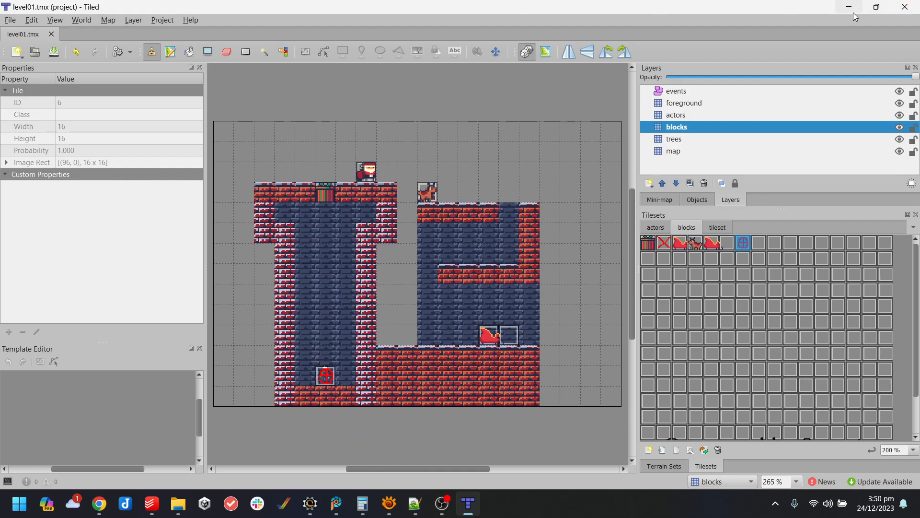
left_click(849, 7)
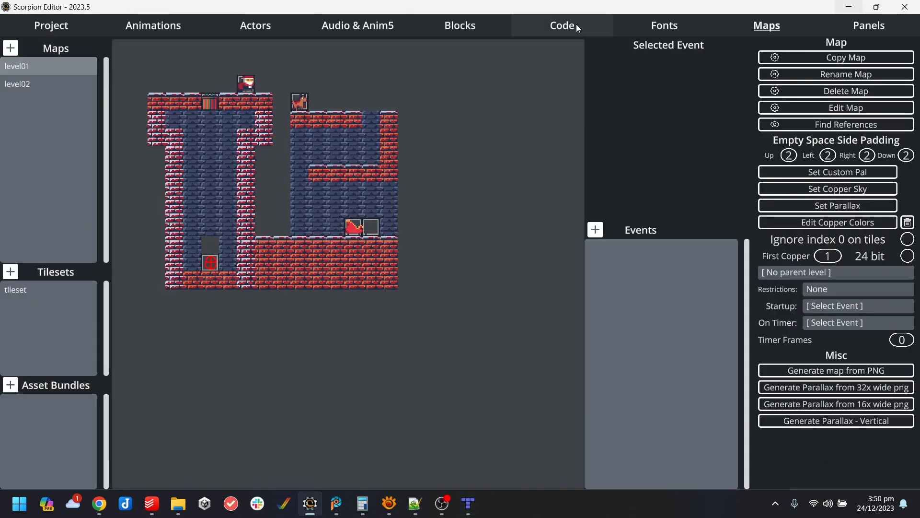
left_click(468, 510)
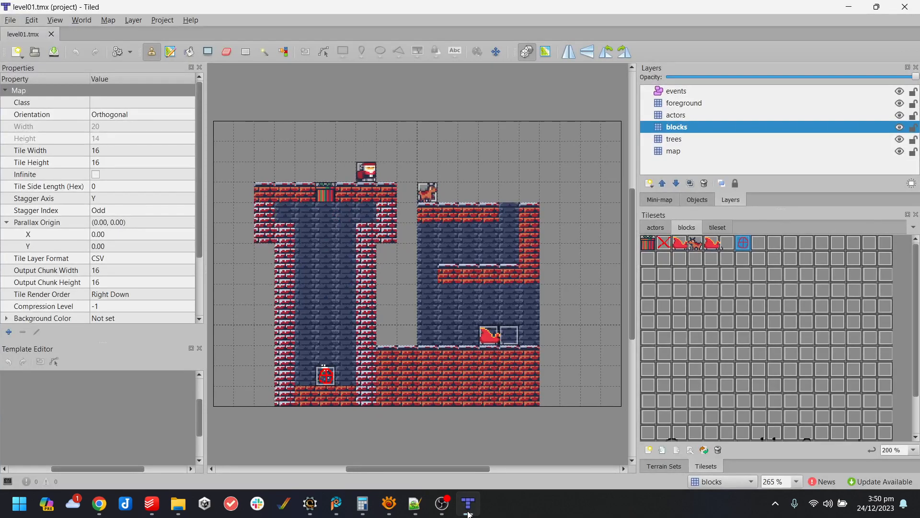
left_click(468, 510)
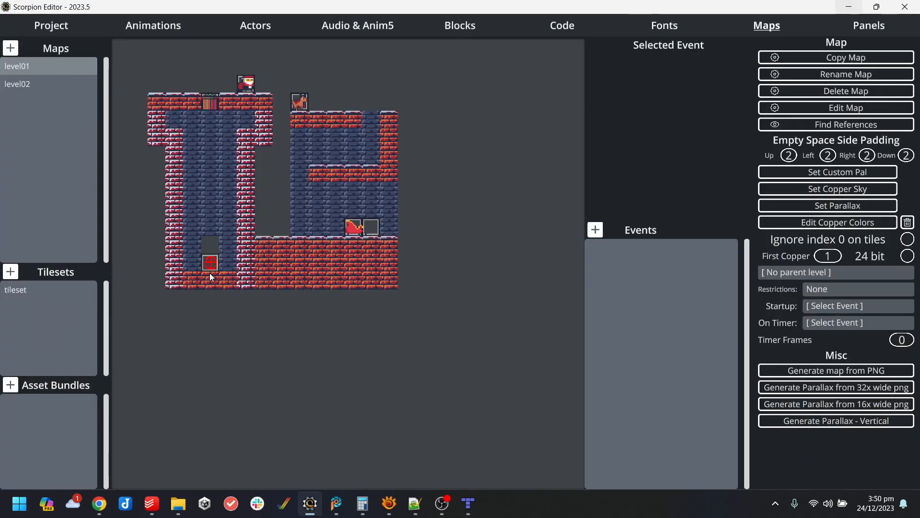
Open the present_down codeblock, checking the present_left codeblock on the way.
left_click(537, 26)
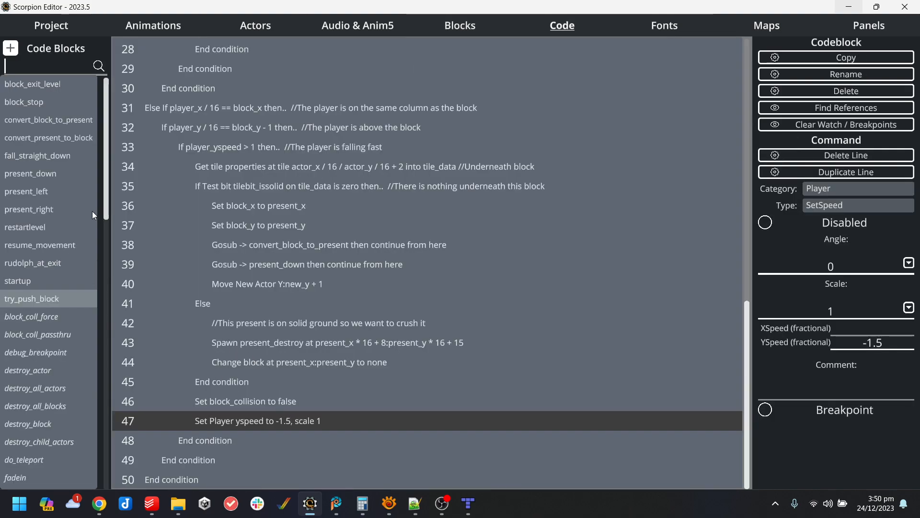
left_click(53, 176)
left_click(49, 188)
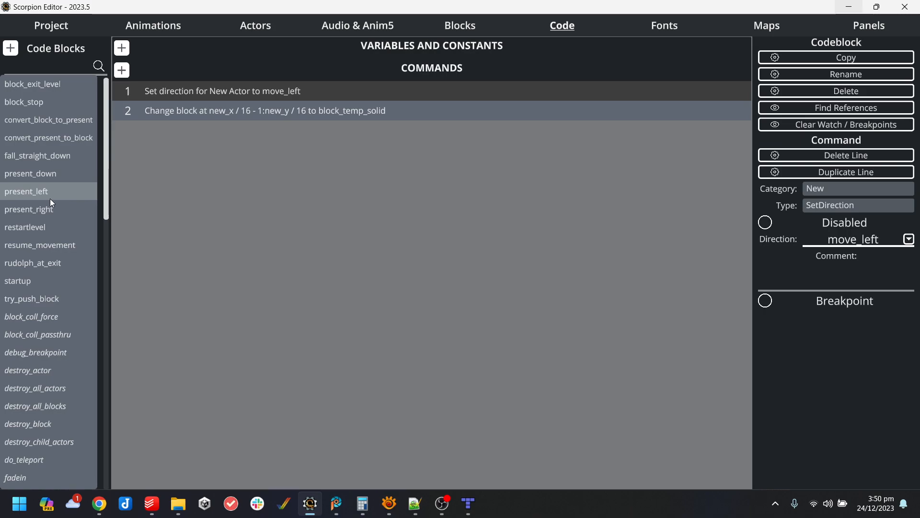
left_click(61, 177)
left_click(393, 108)
left_click(375, 92)
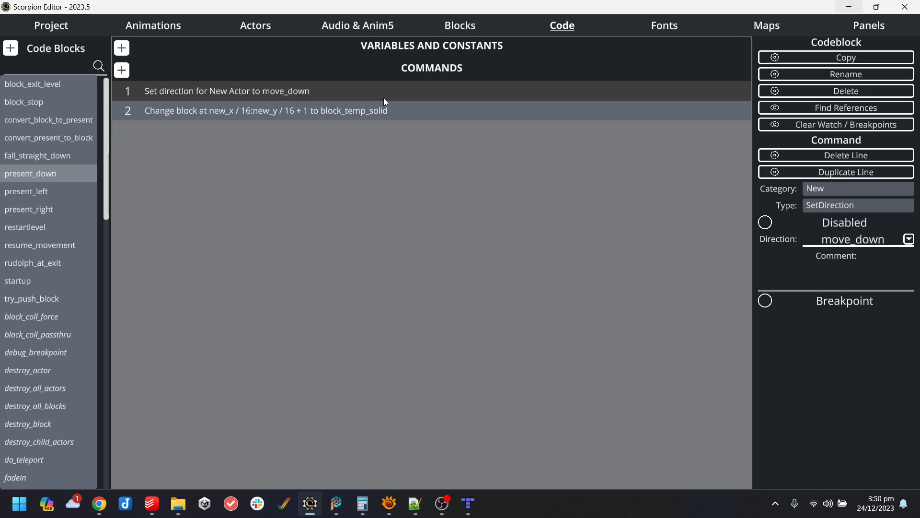
key("Return")
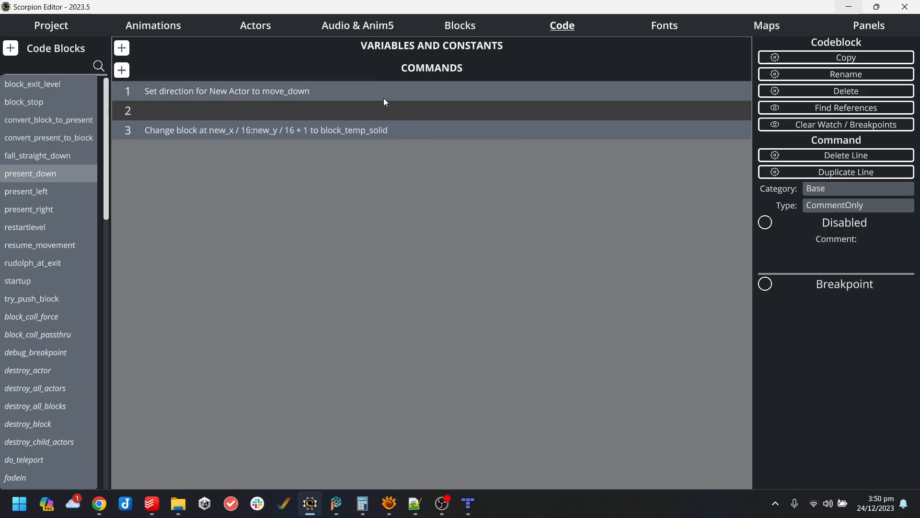
left_click(851, 189)
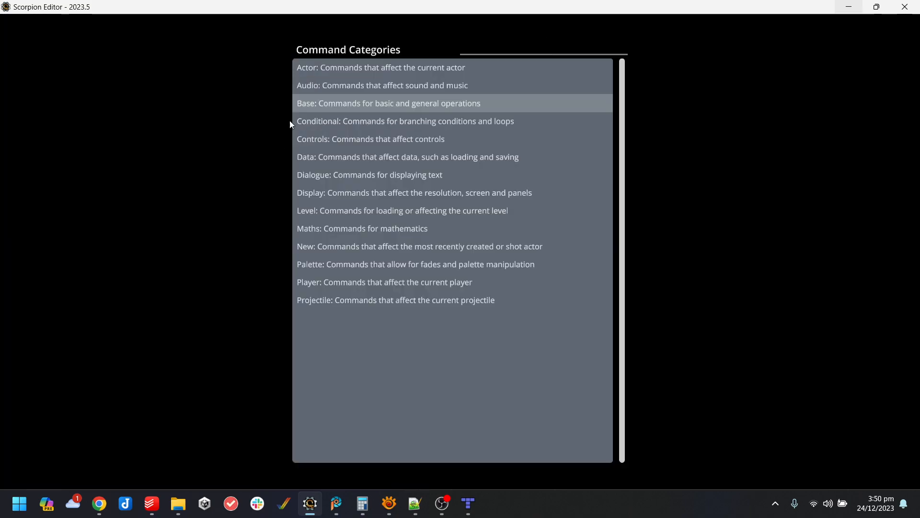
left_click(361, 123)
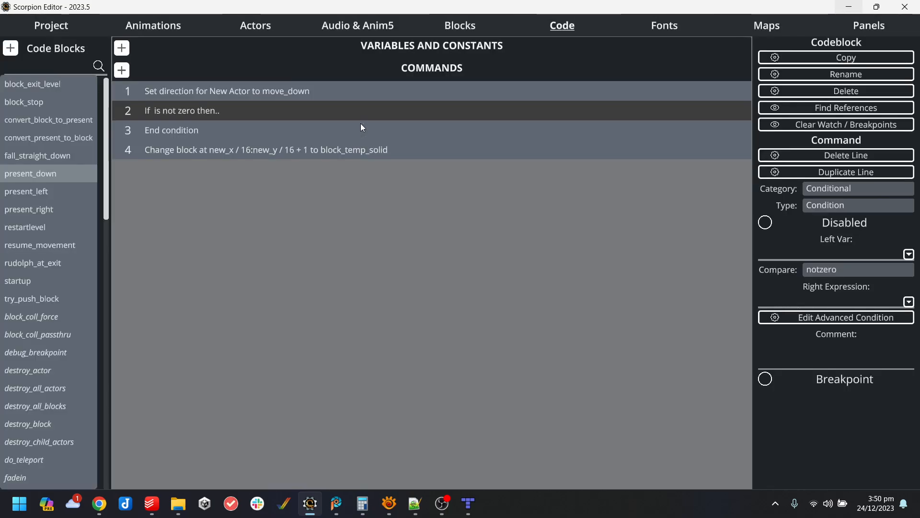
left_click(361, 124)
left_click(362, 114)
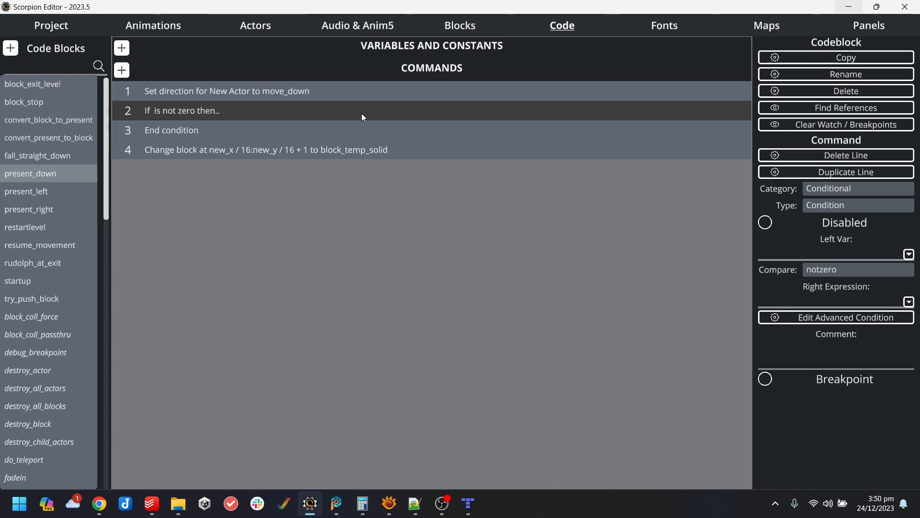
left_click(352, 122)
left_click(353, 116)
left_click(348, 120)
left_click(348, 120)
key("Delete")
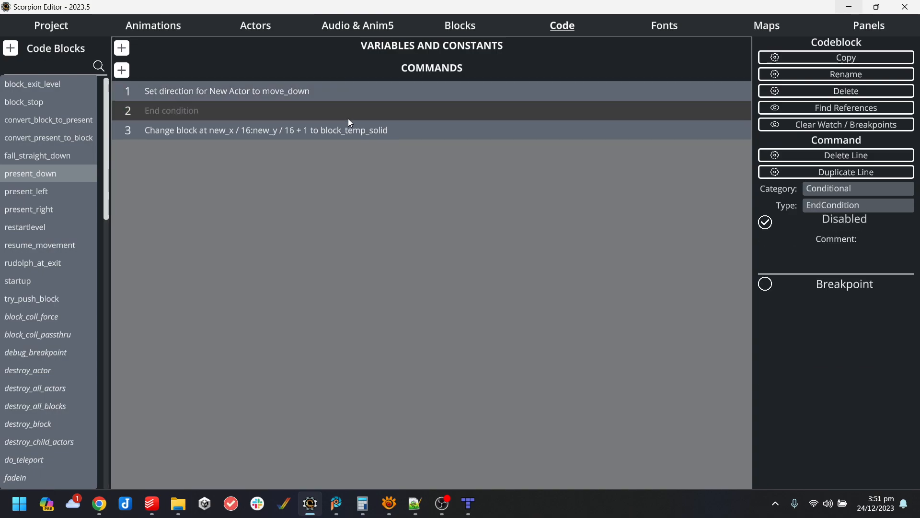
Create a new codeblock named try_present_hit_target in the project's code folder.
left_click(10, 48)
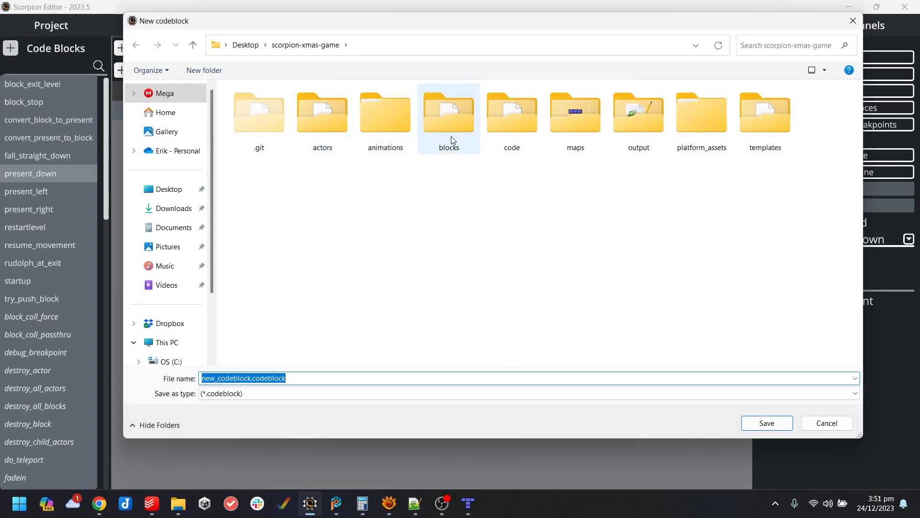
double_click(499, 114)
double_click(267, 377)
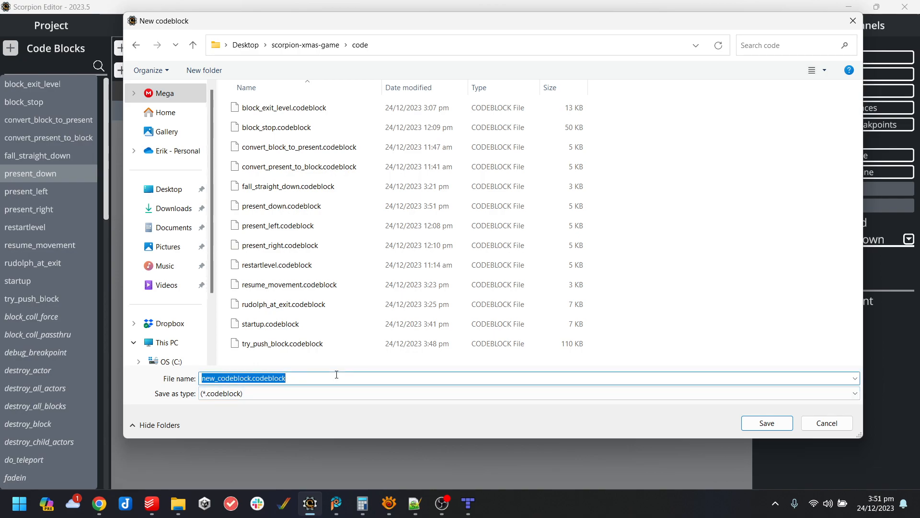
type("did")
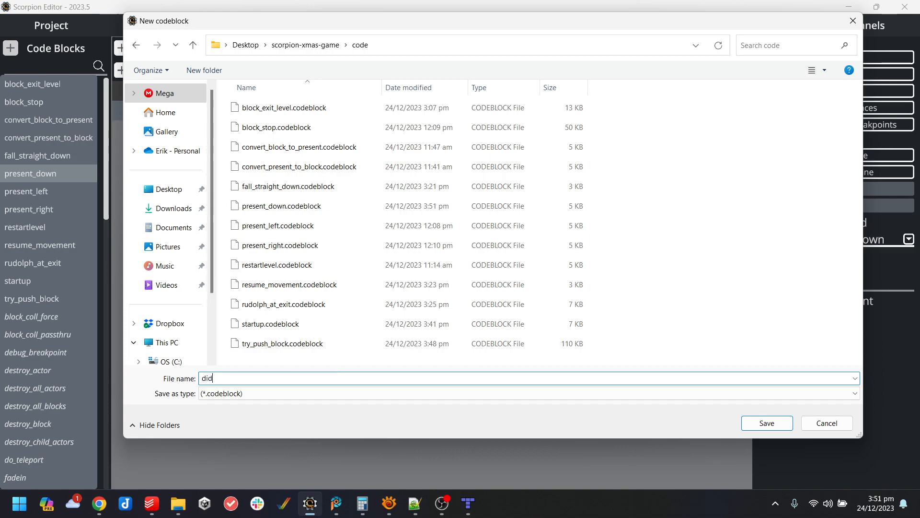
type("haspresen")
key("BackSpace")
key("BackSpace")
key("BackSpace")
key("BackSpace")
key("BackSpace")
key("BackSpace")
type("try")
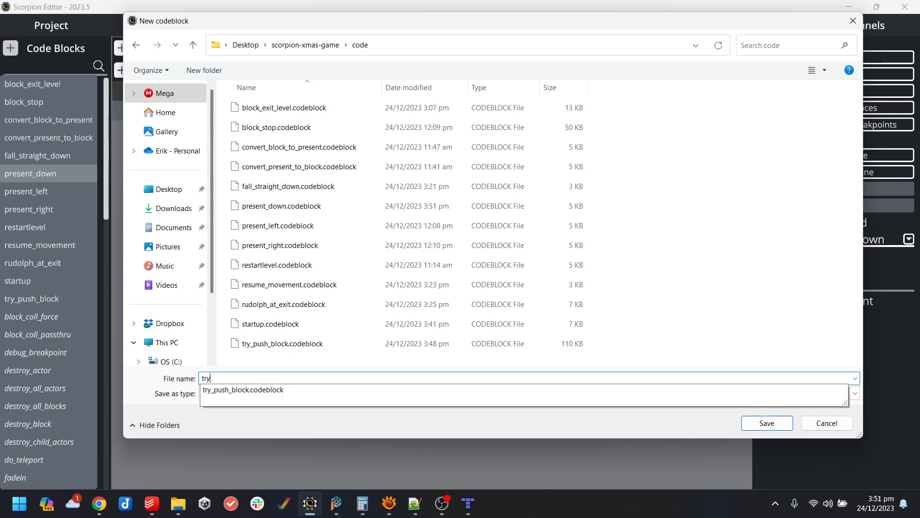
type("_present_hit_floor")
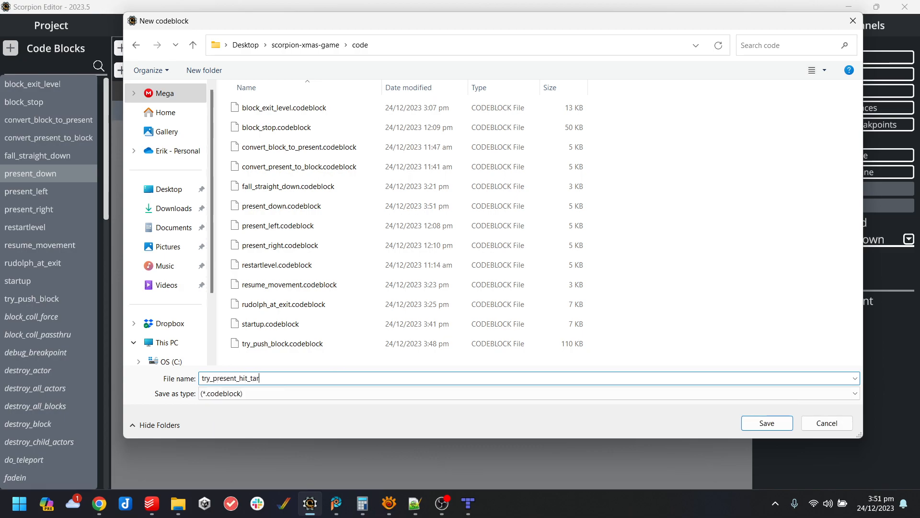
key("Return")
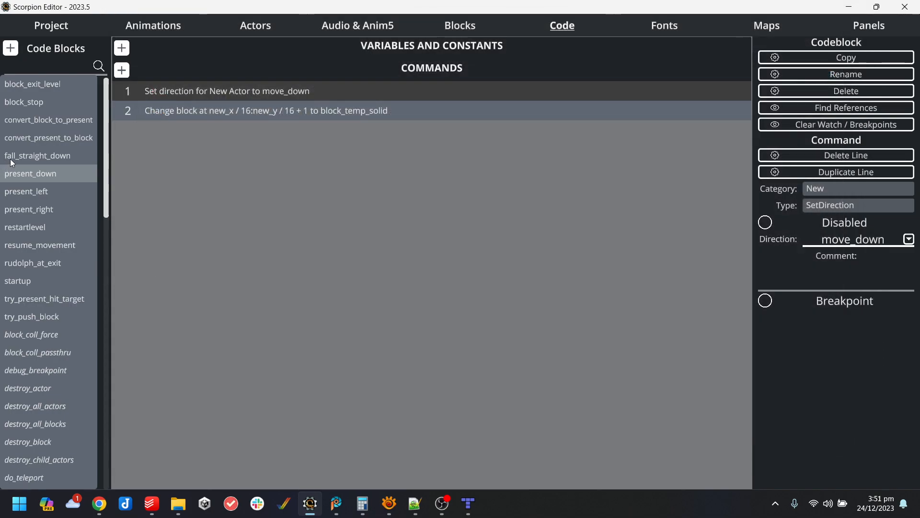
In present_down, insert a Goto command to try_present_hit_target after the set direction line.
double_click(259, 96)
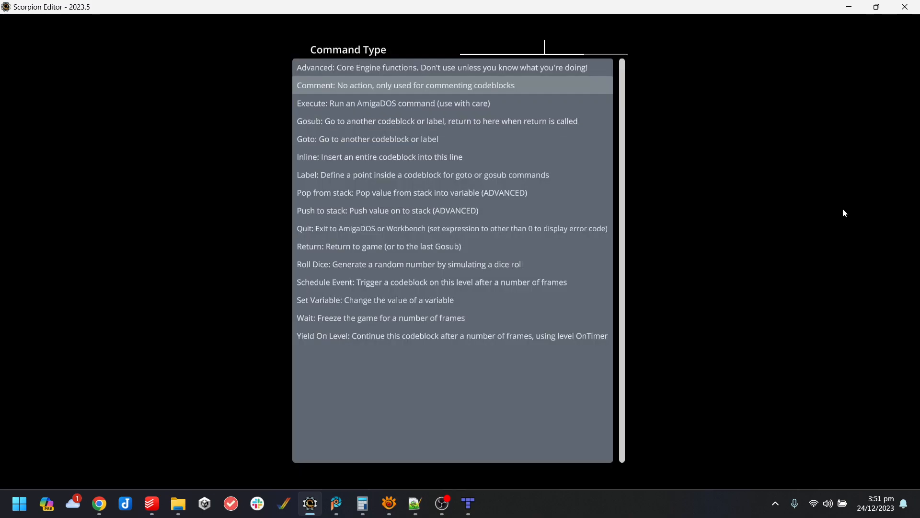
left_click(394, 157)
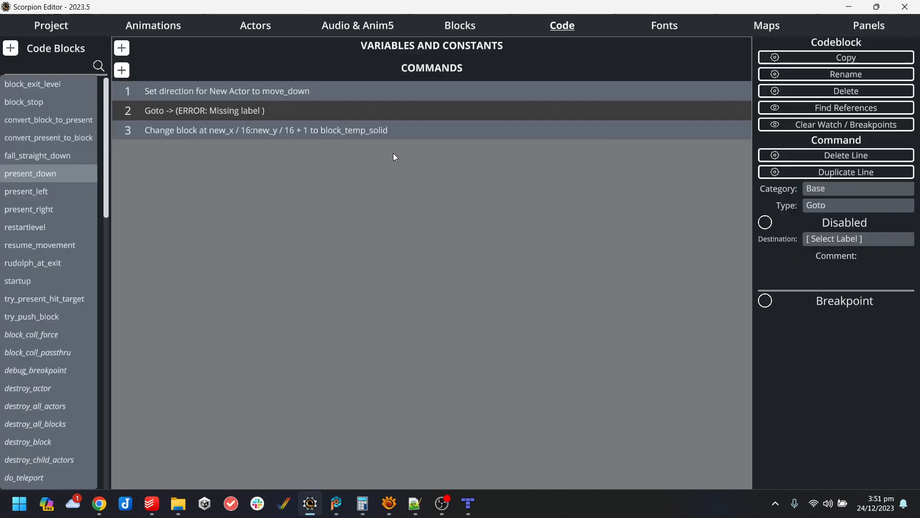
left_click(857, 238)
type("preseh")
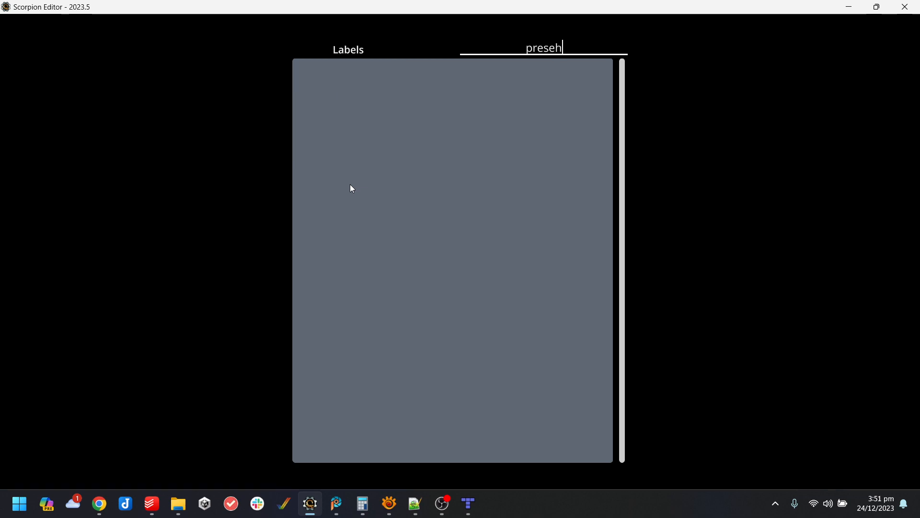
left_click(360, 154)
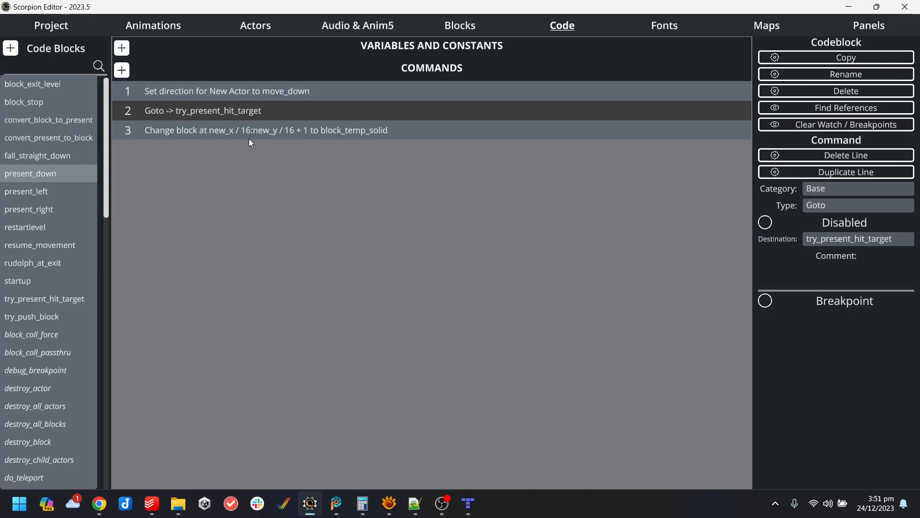
Insert a Set Variable command for block_x between the set direction line and the Goto.
double_click(260, 96)
left_click(882, 204)
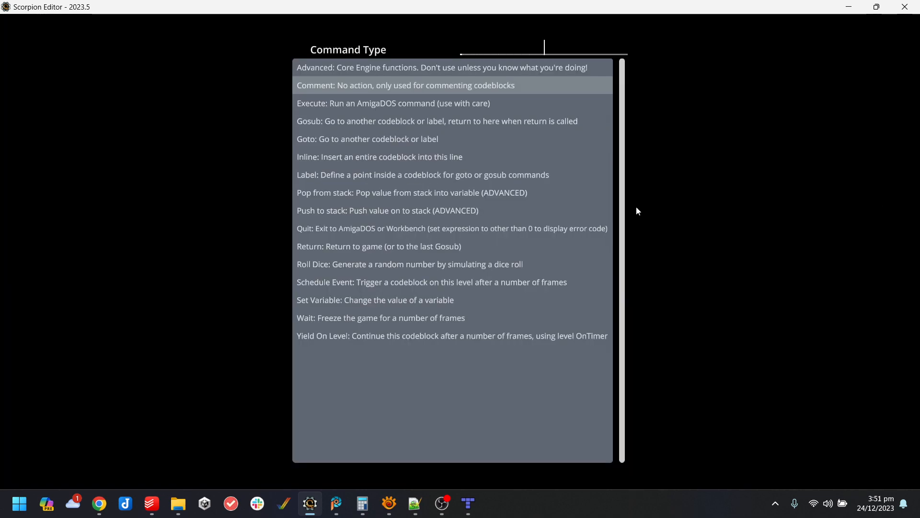
left_click(342, 297)
left_click(849, 247)
type("block_x")
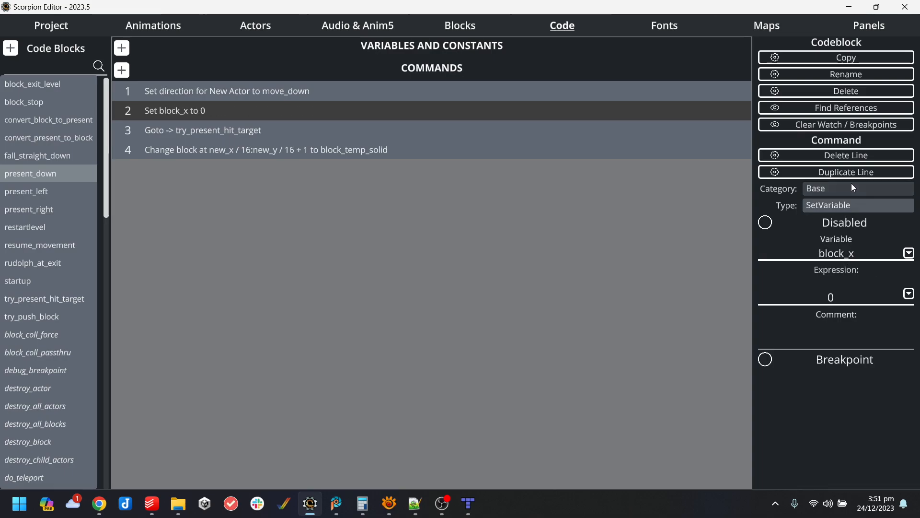
left_click(851, 184)
left_click(367, 212)
left_click(833, 208)
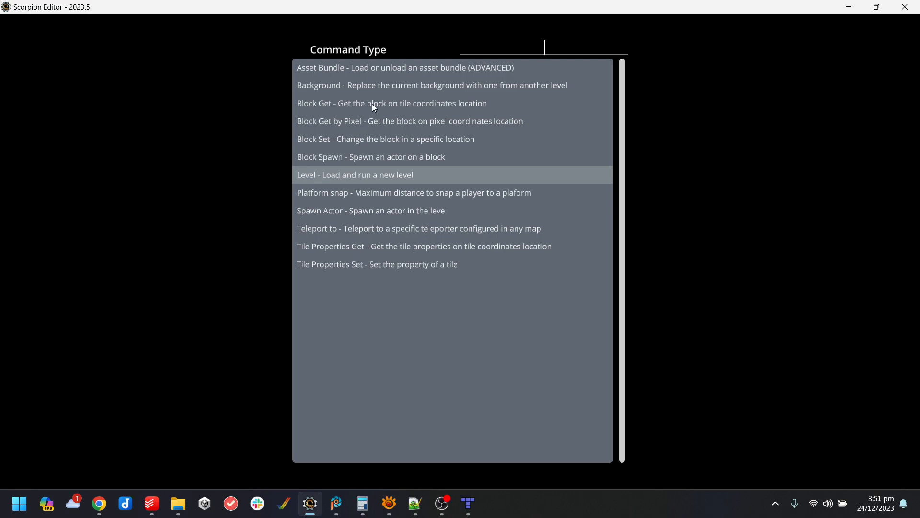
left_click(689, 229)
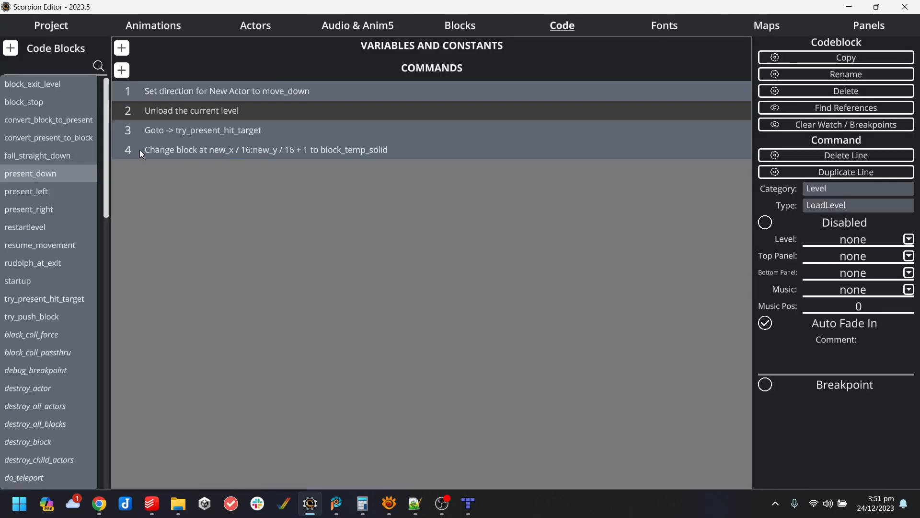
left_click(840, 184)
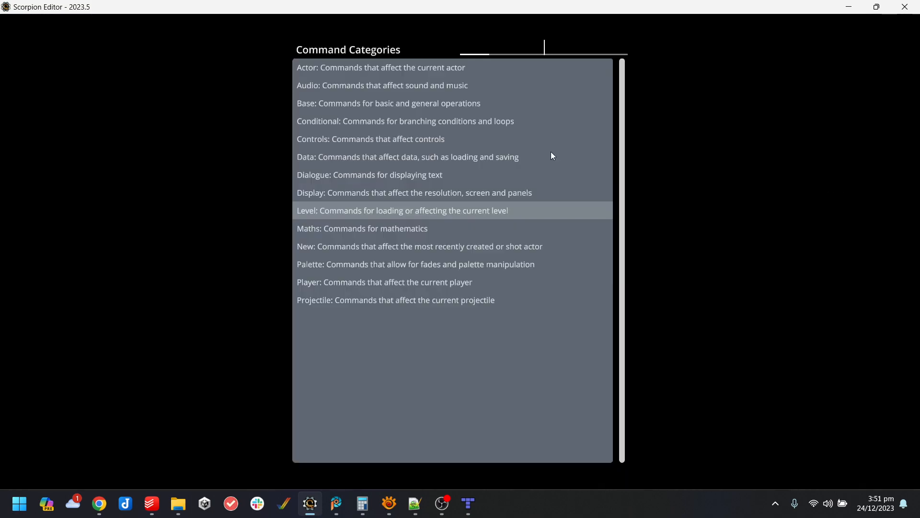
left_click(326, 105)
Set the block_x command's expression to new_x / 16.
left_click(859, 298)
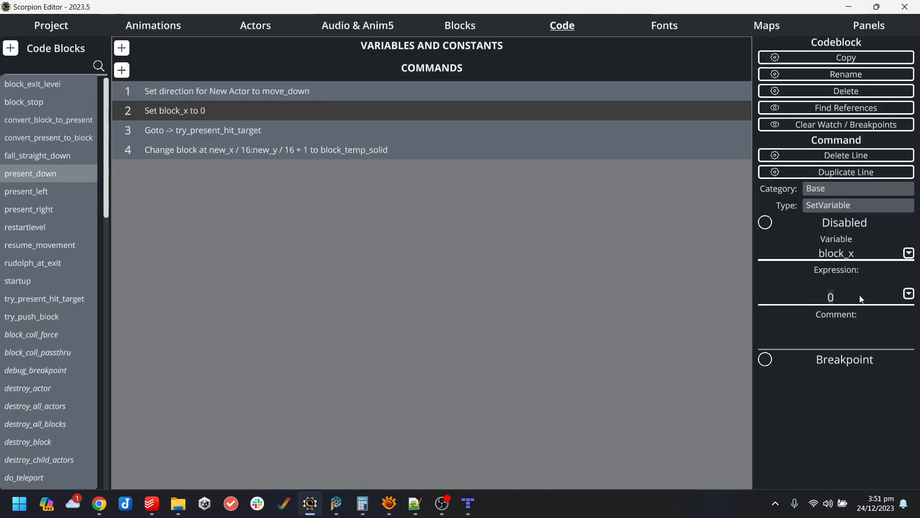
key("BackSpace")
type("new_x / 16")
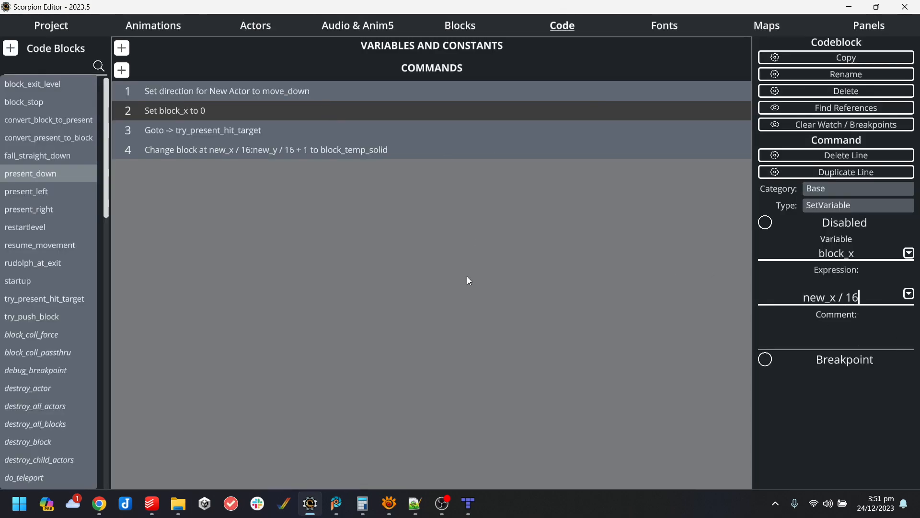
left_click(280, 150)
Duplicate the block_x line and change the copy to set block_y to new_y / 16.
left_click(236, 115)
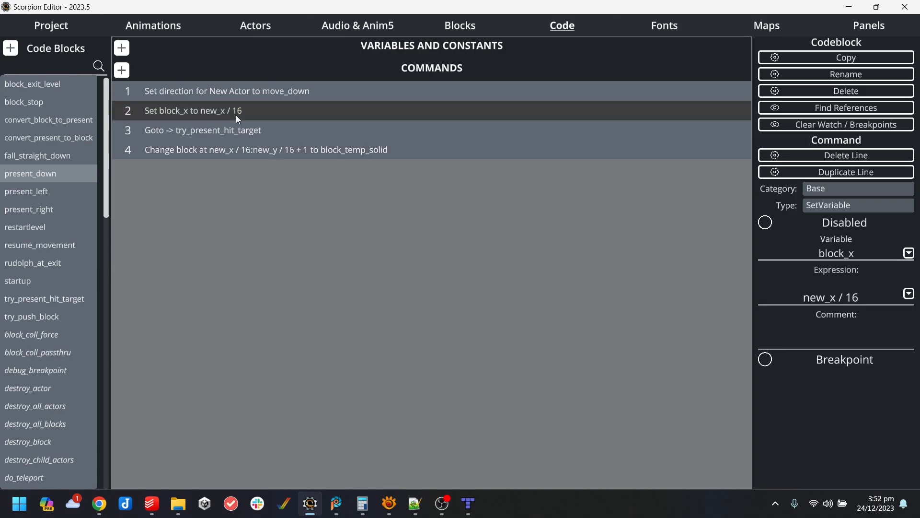
key("ctrl+d")
left_click(867, 256)
key("BackSpace")
type("y")
left_click(836, 297)
key("BackSpace")
type("y")
left_click(292, 168)
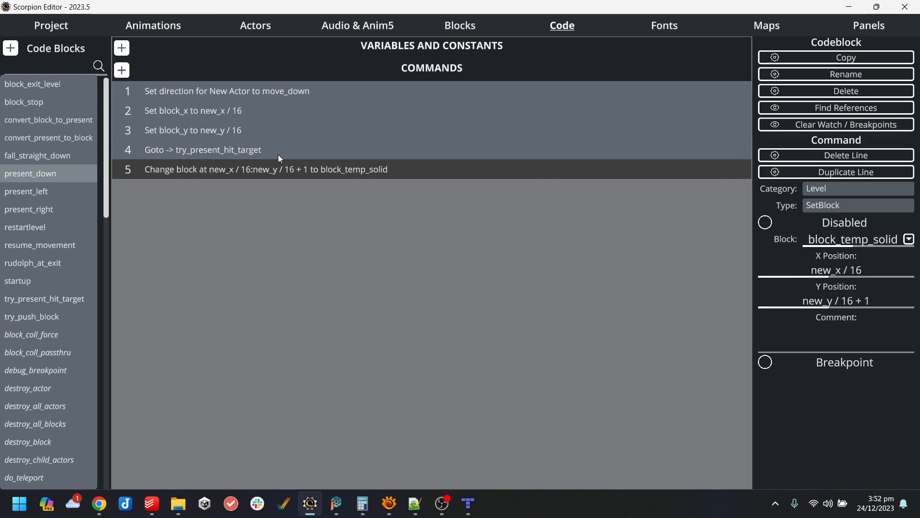
Move the block_temp_solid block change line from present_down into the try_present_hit_target codeblock.
left_click(275, 154)
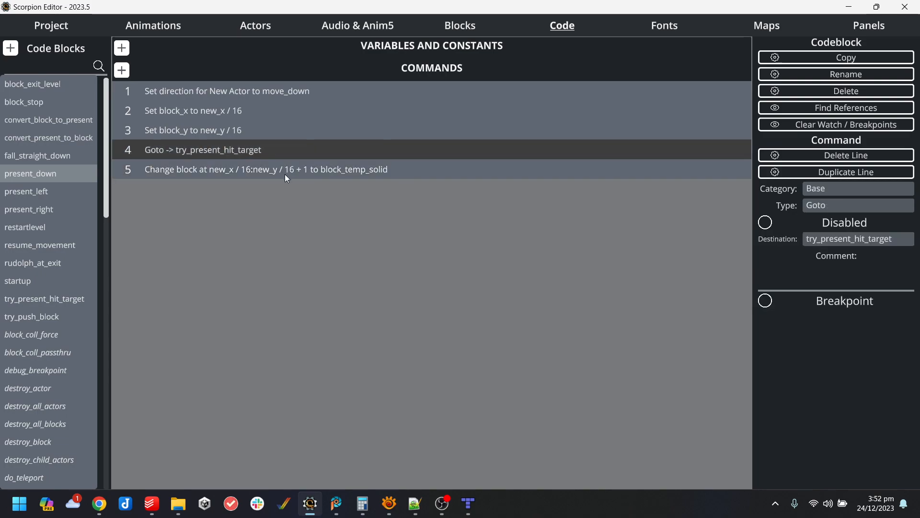
left_click(286, 174)
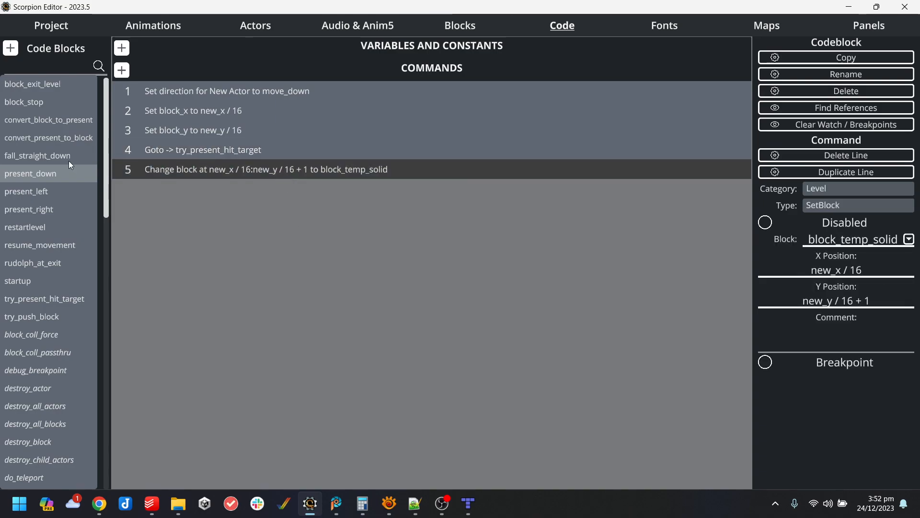
key("ctrl+x")
left_click(69, 298)
key("ctrl+v")
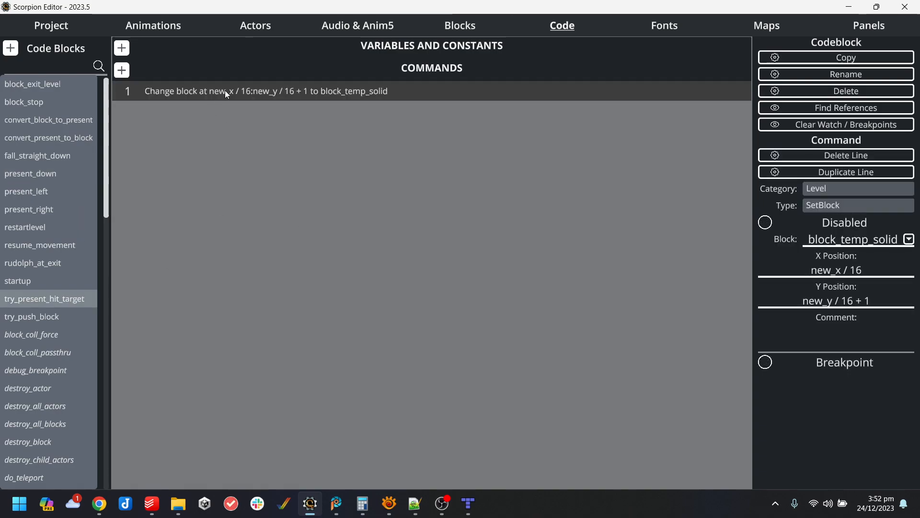
Insert a Condition command as the first line of try_present_hit_target with block_type as its left variable.
key("Return")
left_click_drag(236, 109, 239, 88)
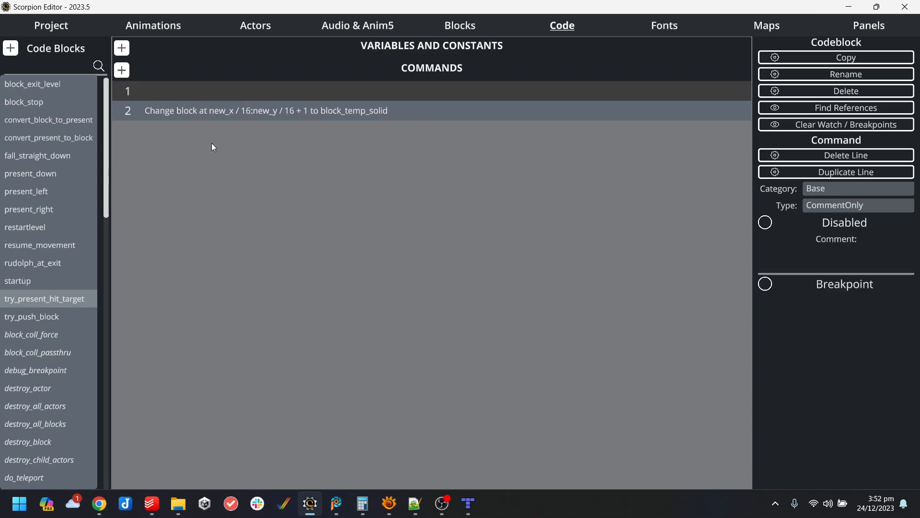
left_click(842, 190)
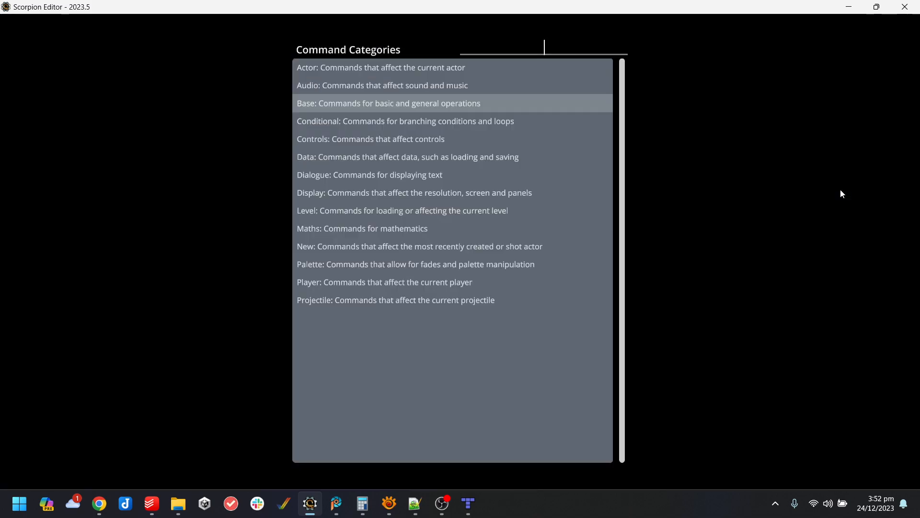
left_click(351, 125)
left_click(879, 257)
type("block_")
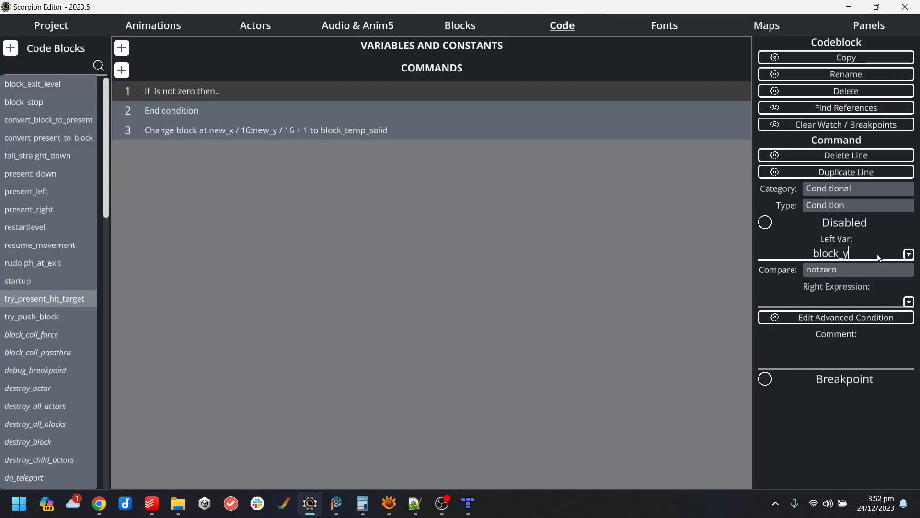
type("type")
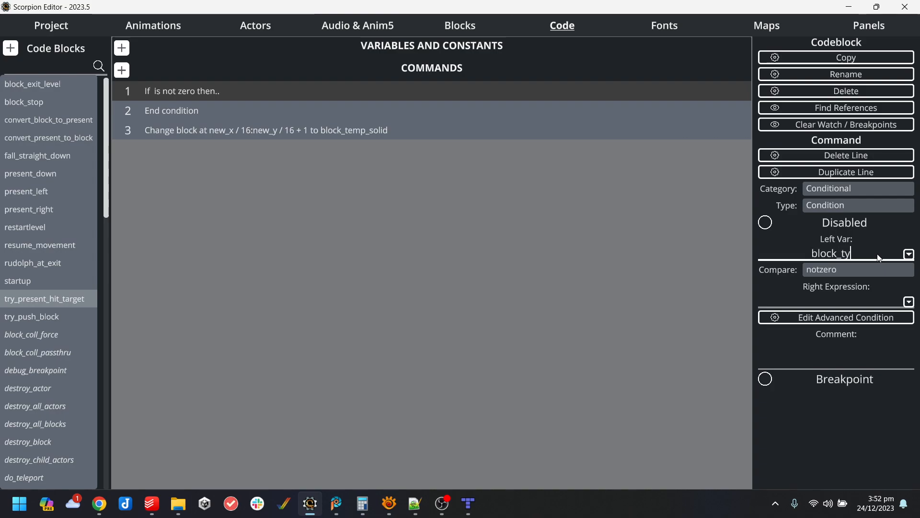
Set the condition's comparison to equals and its right expression to block_present_target.
left_click(857, 266)
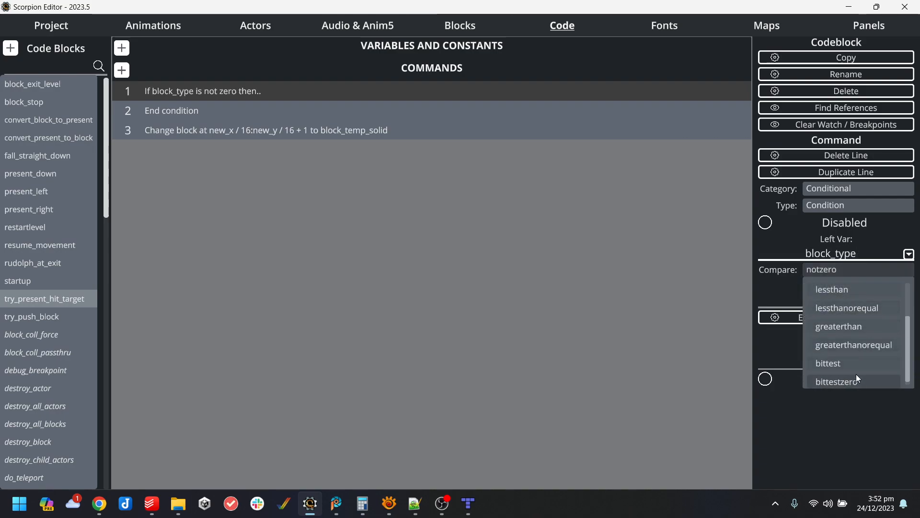
scroll(853, 335, "up", 3)
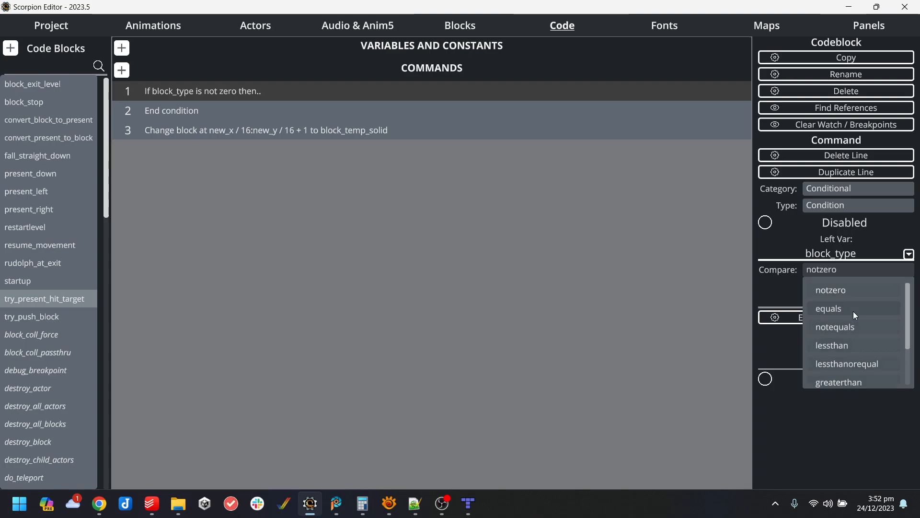
left_click(853, 310)
left_click(861, 296)
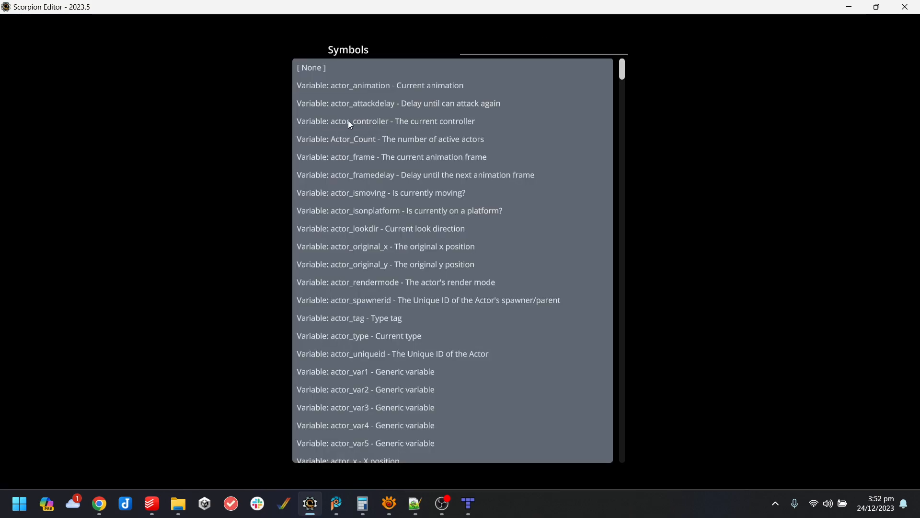
type("bloc")
key("BackSpace")
key("BackSpace")
key("BackSpace")
key("BackSpace")
type("target")
left_click(372, 126)
Move the block_temp_solid change line inside the condition and clear its X and Y positions.
left_click(281, 137)
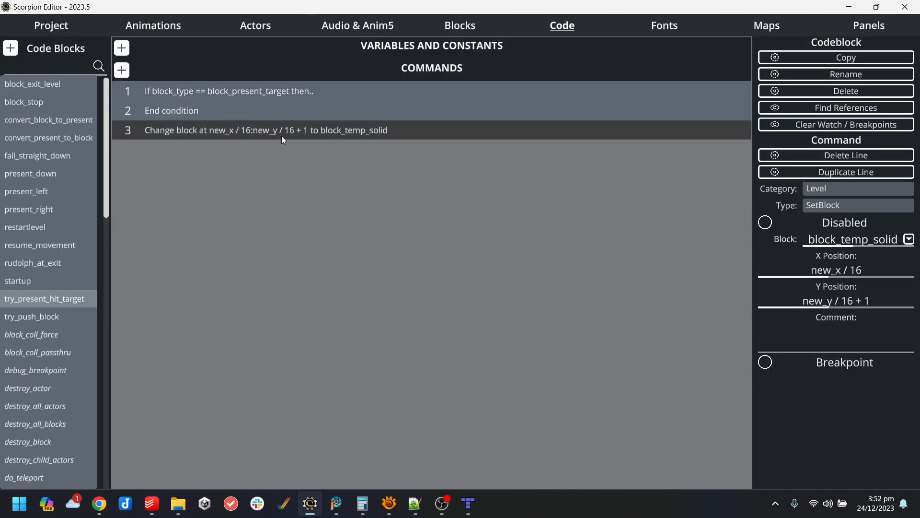
left_click_drag(280, 136, 278, 110)
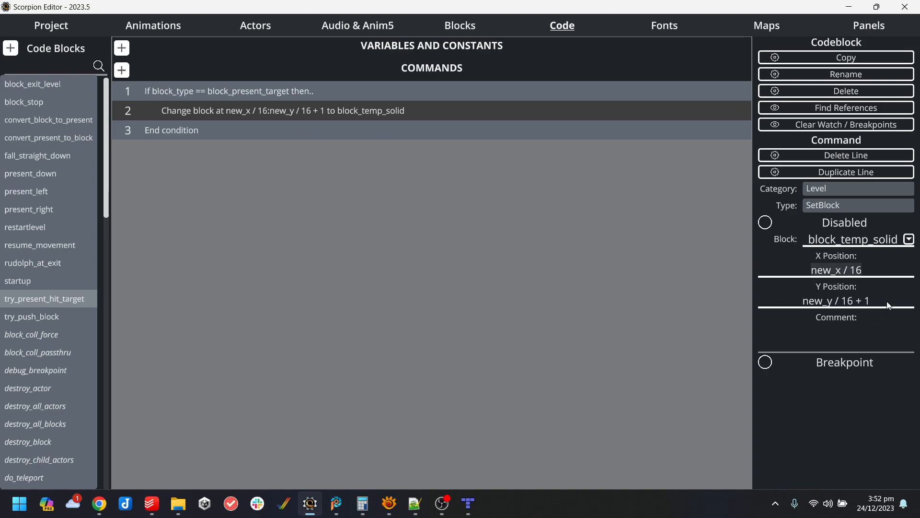
key("BackSpace")
key("BackSpace")
left_click(281, 127)
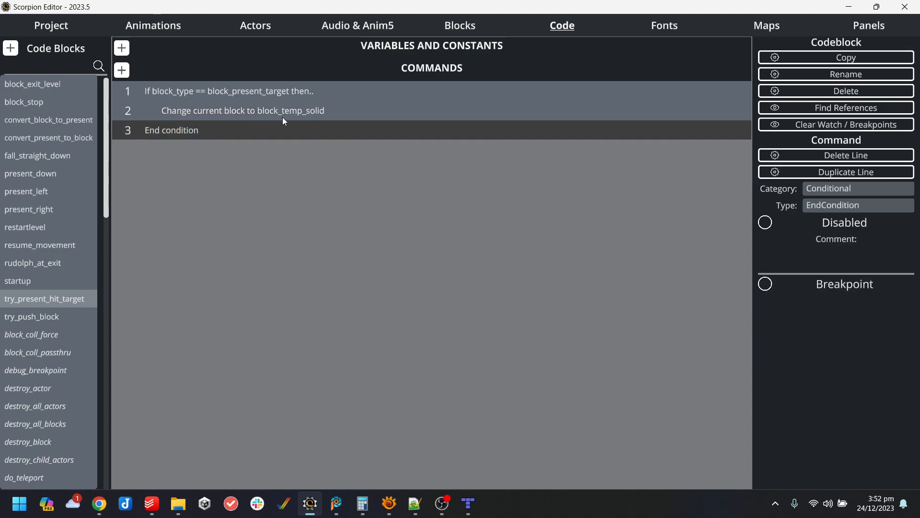
Add an Else to the block_type condition and place the block_temp_solid change line in the Else branch.
left_click_drag(277, 110, 264, 137)
left_click(249, 115)
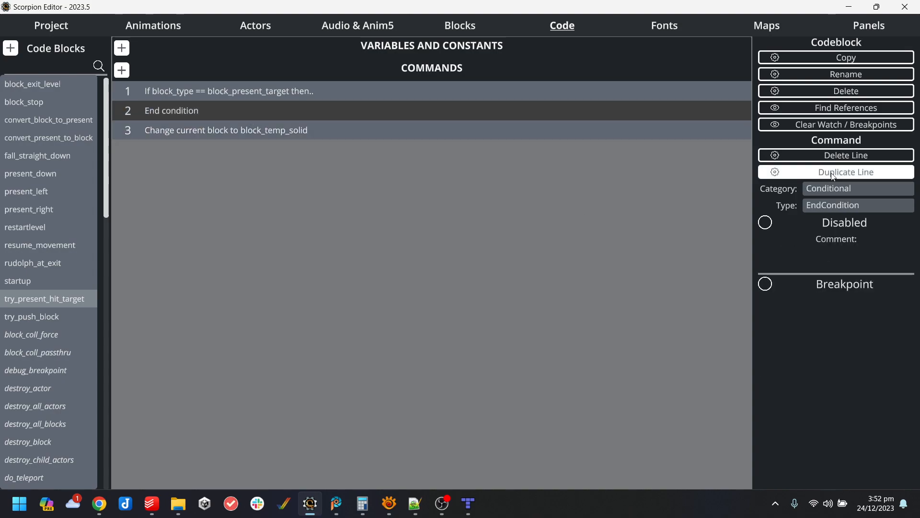
left_click(858, 211)
left_click(304, 85)
left_click(242, 151)
left_click_drag(243, 152, 263, 112)
left_click(276, 110)
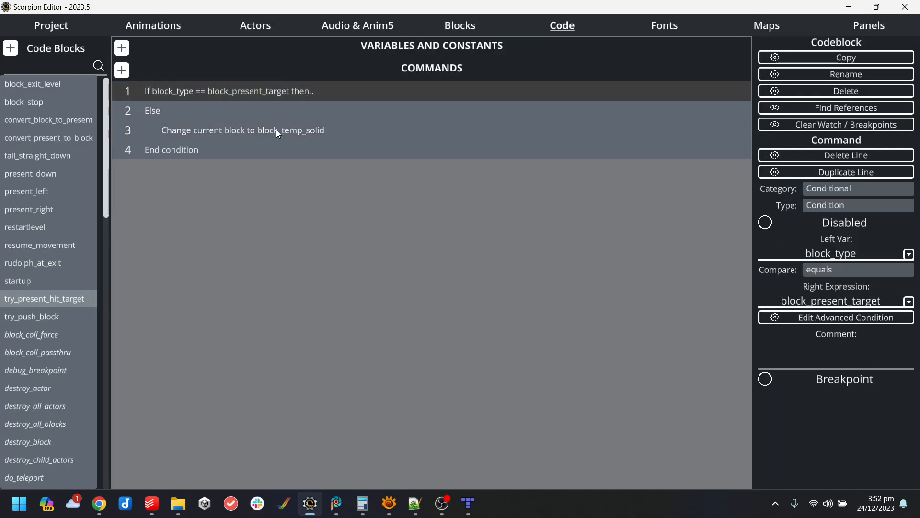
left_click(276, 130)
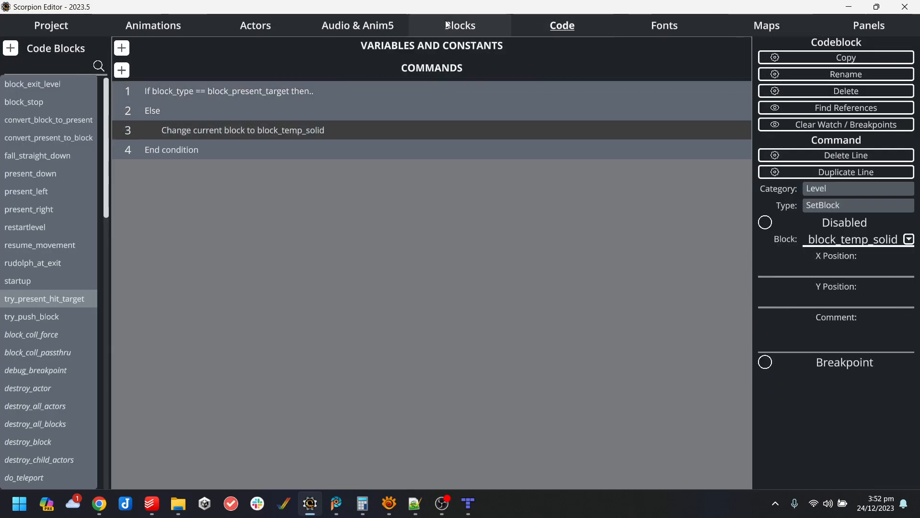
Insert an Actor SetType command with type none directly below the If line to destroy the actor.
left_click(284, 96)
key("Return")
left_click(860, 190)
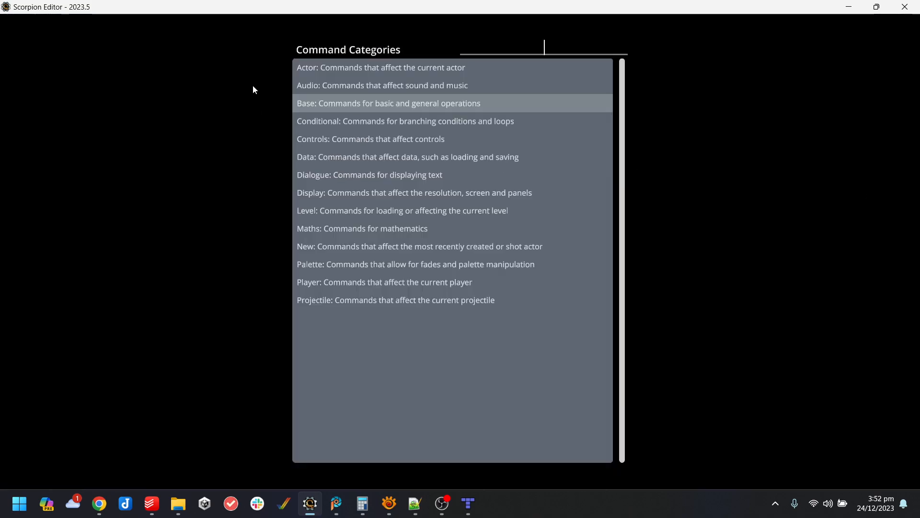
left_click(334, 68)
left_click(834, 206)
left_click(836, 204)
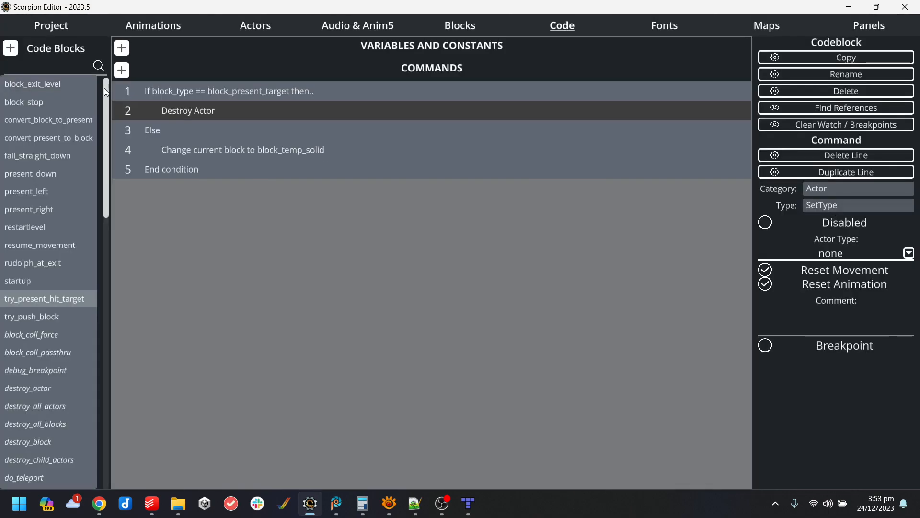
Duplicate the block_temp_solid change line and move the copy below Destroy Actor in the If branch.
key("Return")
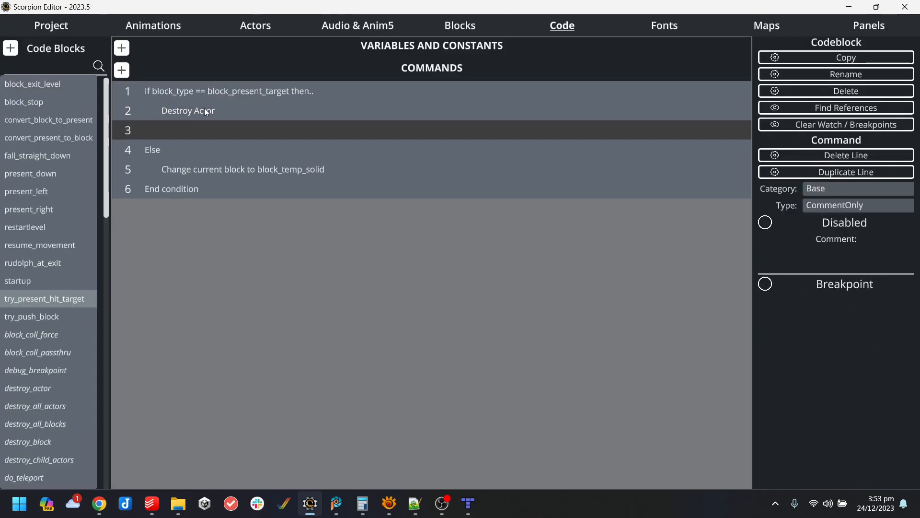
left_click(259, 178)
key("ctrl+d")
left_click_drag(252, 191, 295, 131)
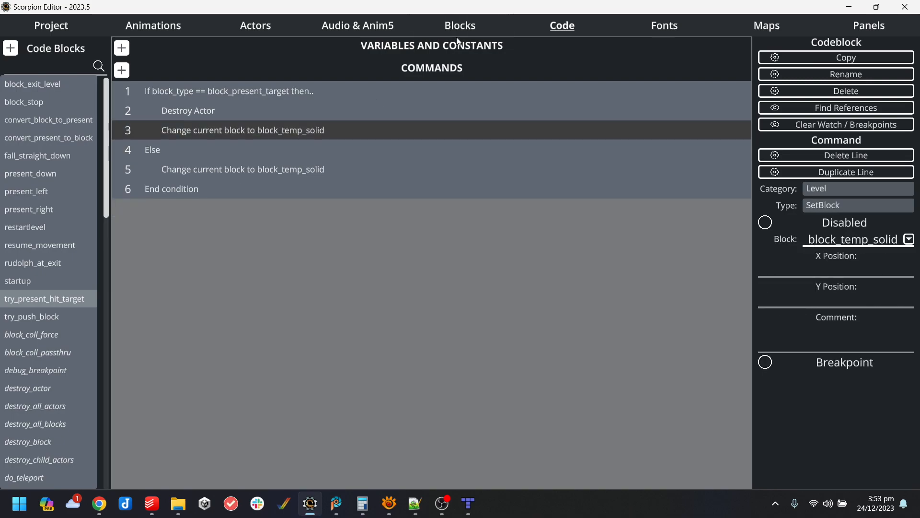
Switch to PaintShop Pro and copy the red present tile with the green bow from tileset.png.
mouse_move(336, 503)
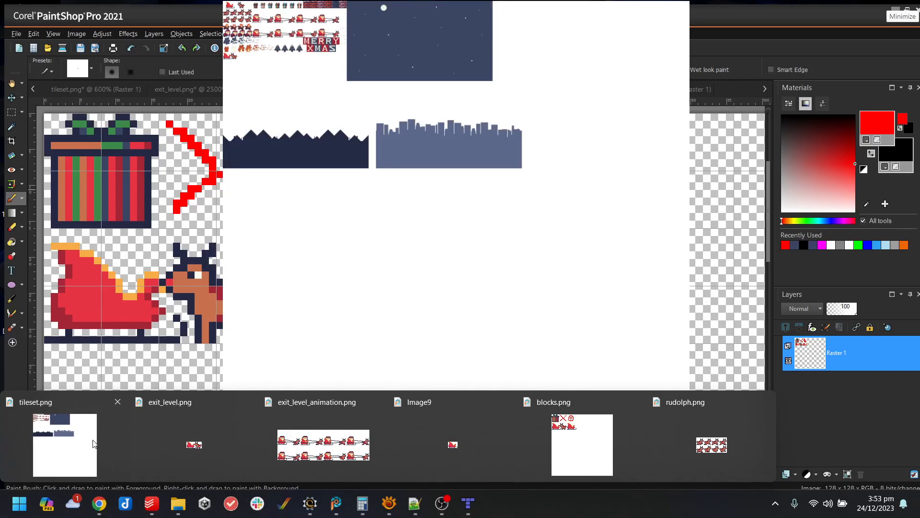
left_click(87, 419)
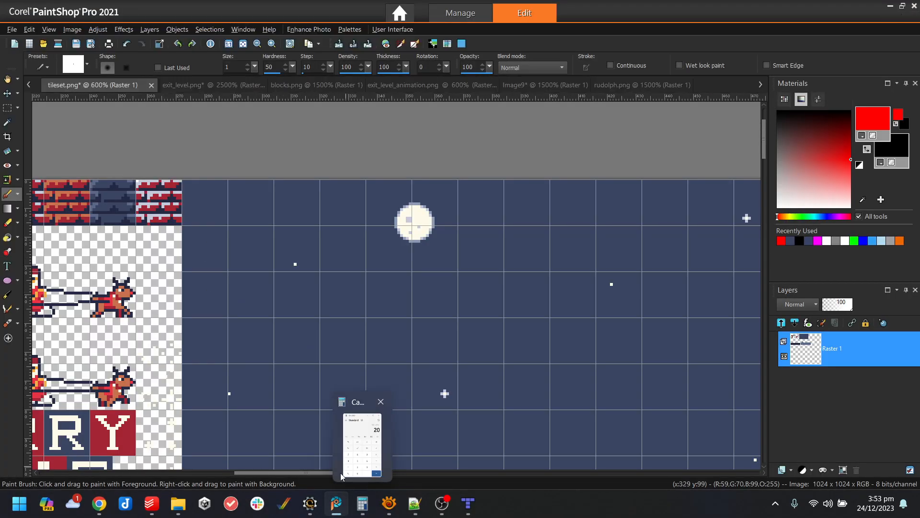
left_click_drag(257, 474, 131, 475)
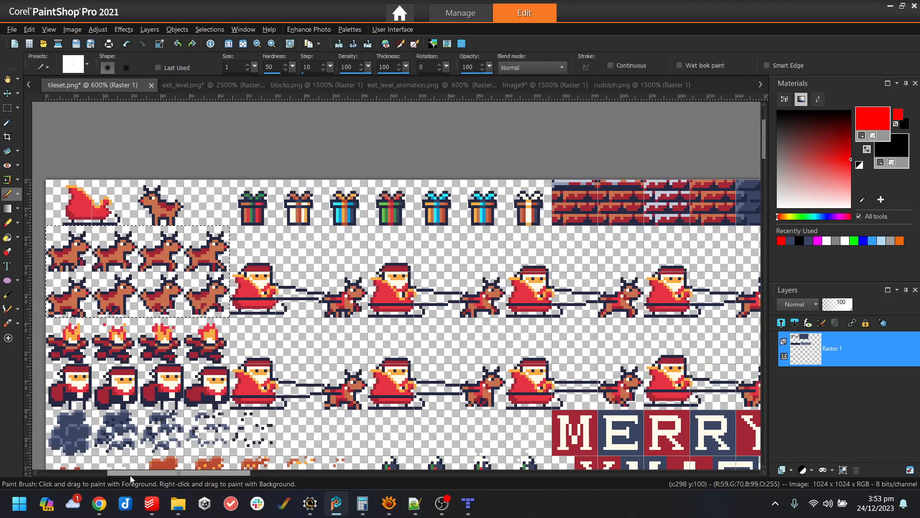
key("ctrl+d")
left_click(7, 108)
scroll(244, 176, "up", 2)
left_click_drag(152, 136, 229, 211)
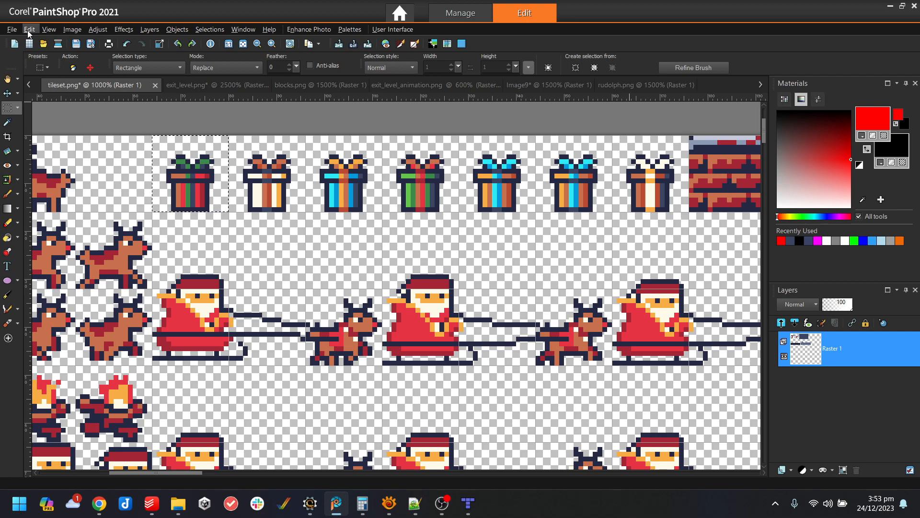
key("ctrl+c")
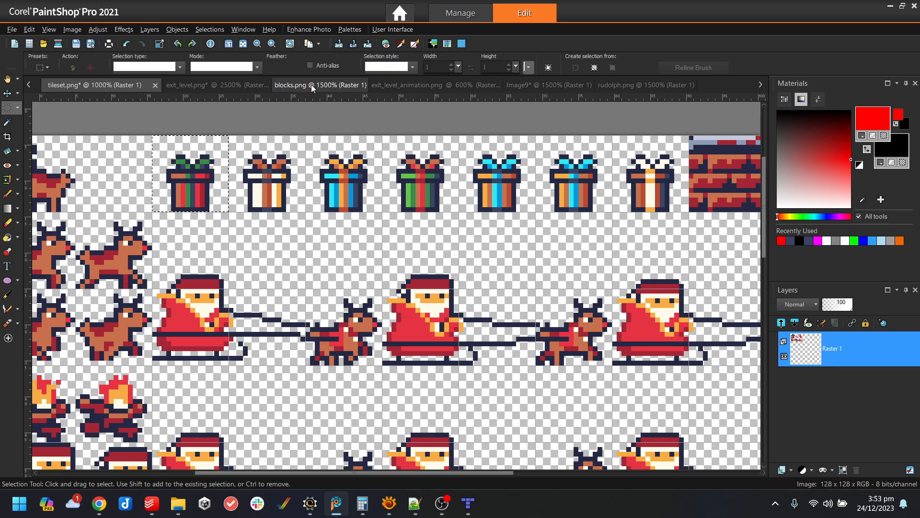
Paste the present into blocks.png in the tile beside the red crosshair, deselect it, and return to Scorpion Editor.
left_click(312, 85)
key("ctrl+e")
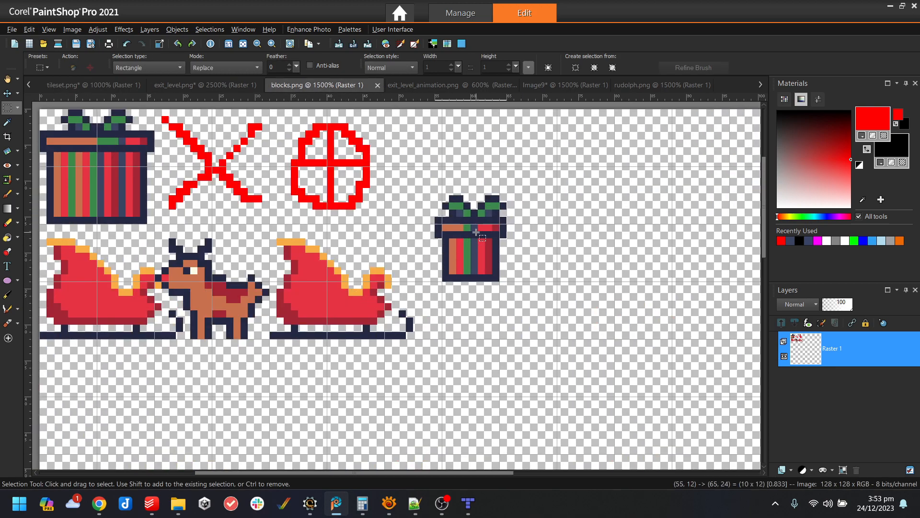
left_click(447, 184)
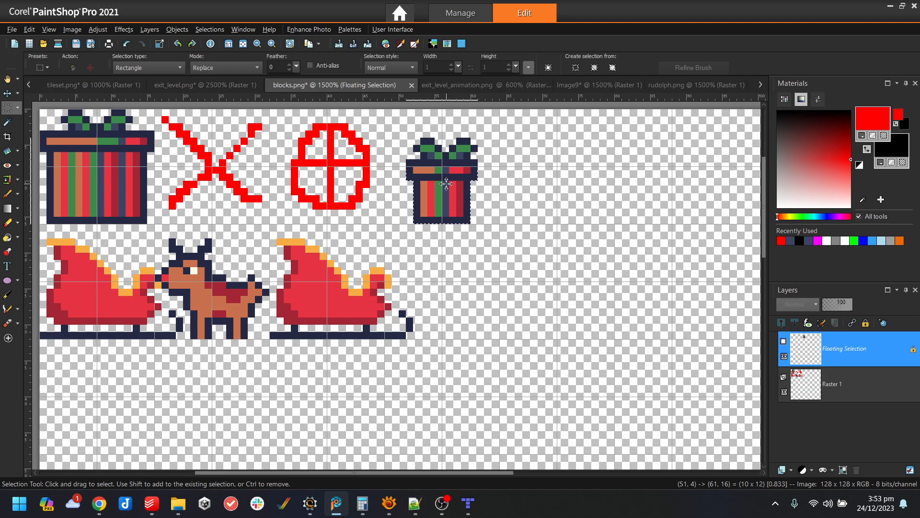
left_click(219, 30)
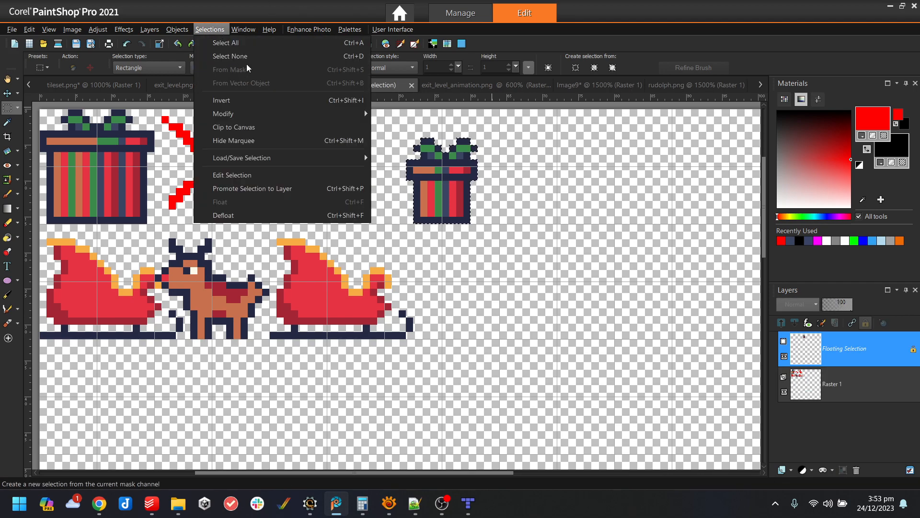
left_click(239, 54)
left_click(887, 8)
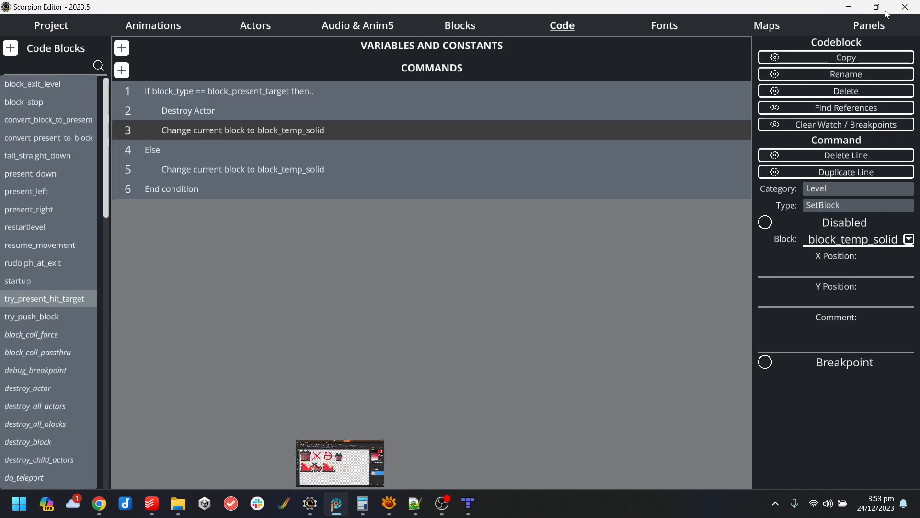
left_click(254, 116)
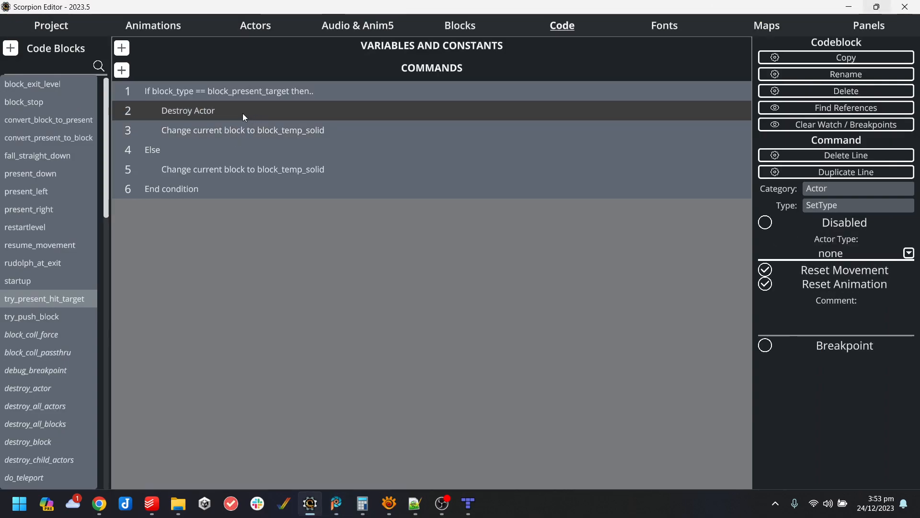
left_click(263, 136)
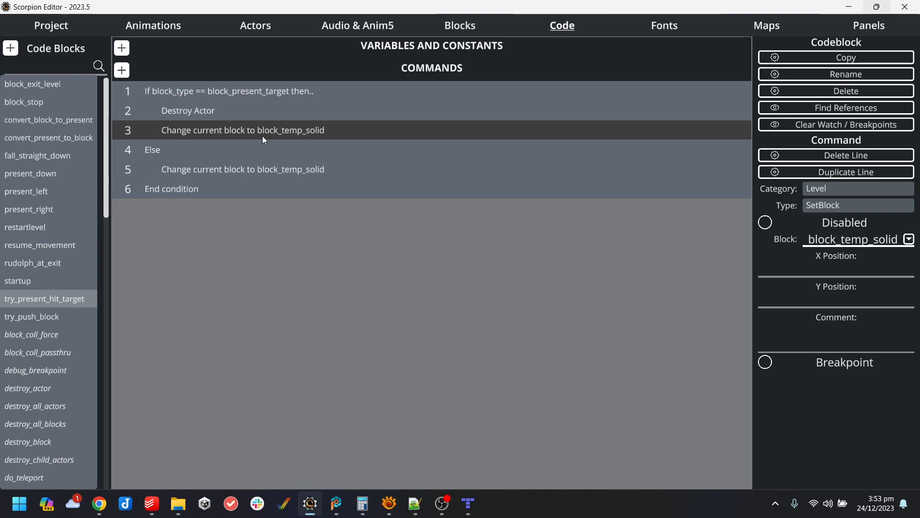
left_click(267, 109)
left_click(264, 130)
left_click(263, 118)
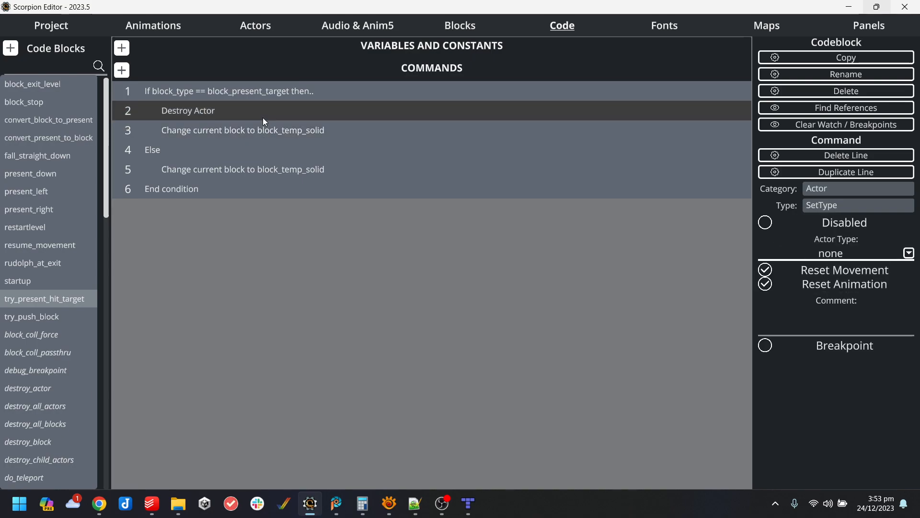
Set the If branch's block change command to use block_present_target.
left_click(260, 138)
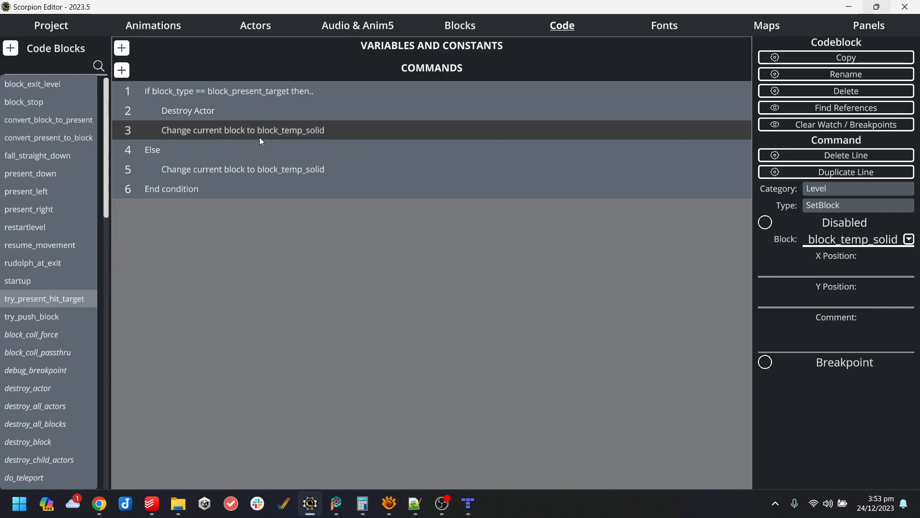
left_click(909, 239)
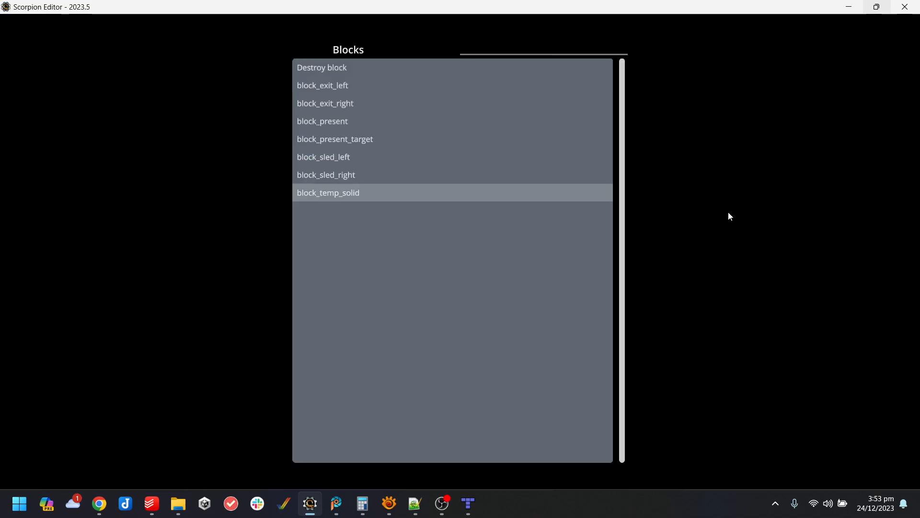
left_click(353, 140)
left_click(228, 119)
left_click(251, 136)
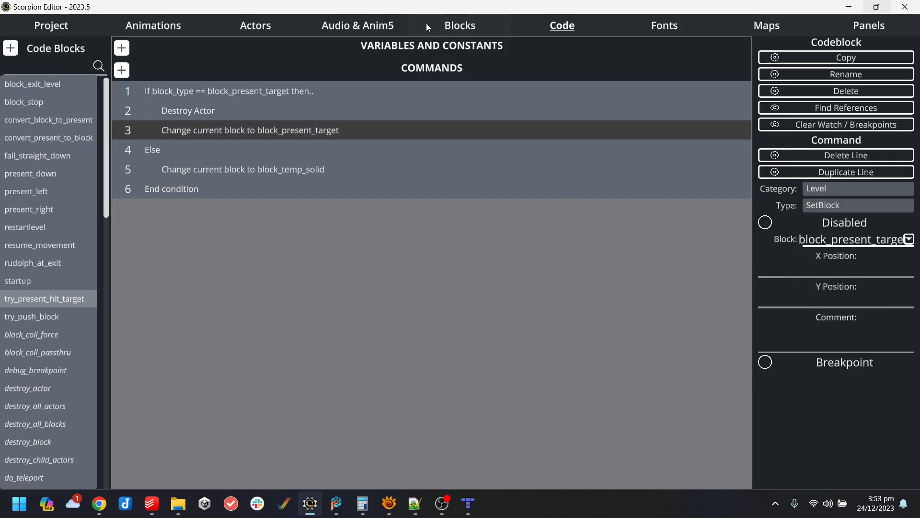
Load blocks.png from the project's blocks folder as the image for the block_present_target block.
left_click(460, 26)
left_click(836, 110)
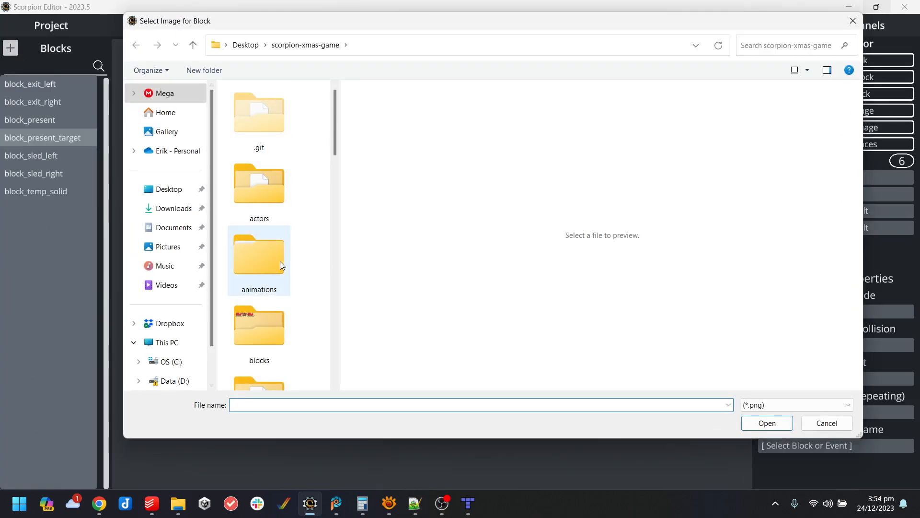
double_click(264, 344)
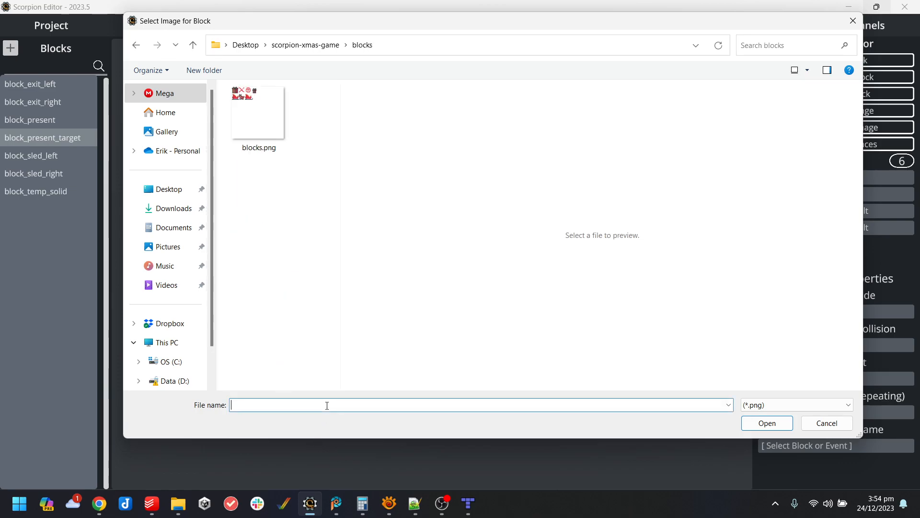
double_click(281, 144)
Create a block named block_present_delivered in the blocks folder, assign it the small present tile, and make it Solid.
left_click(10, 48)
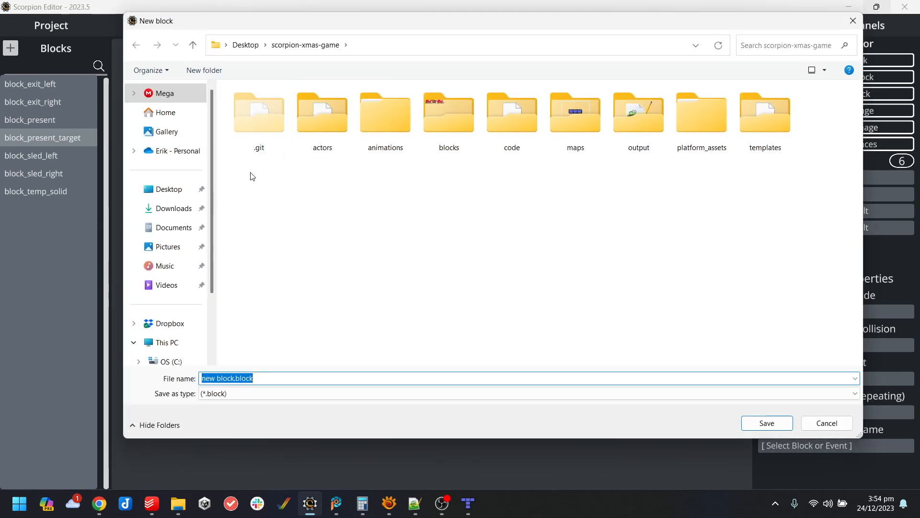
double_click(467, 123)
left_click(309, 376)
type("block_present_delivered")
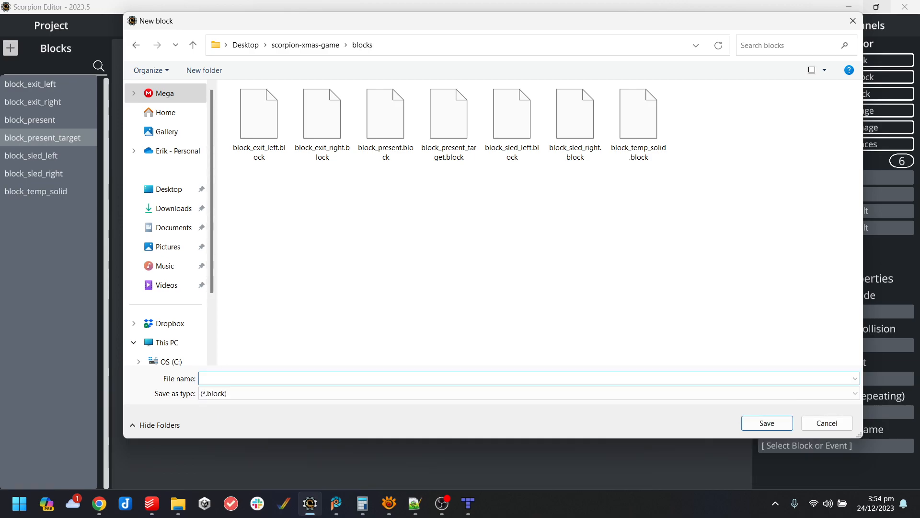
key("Return")
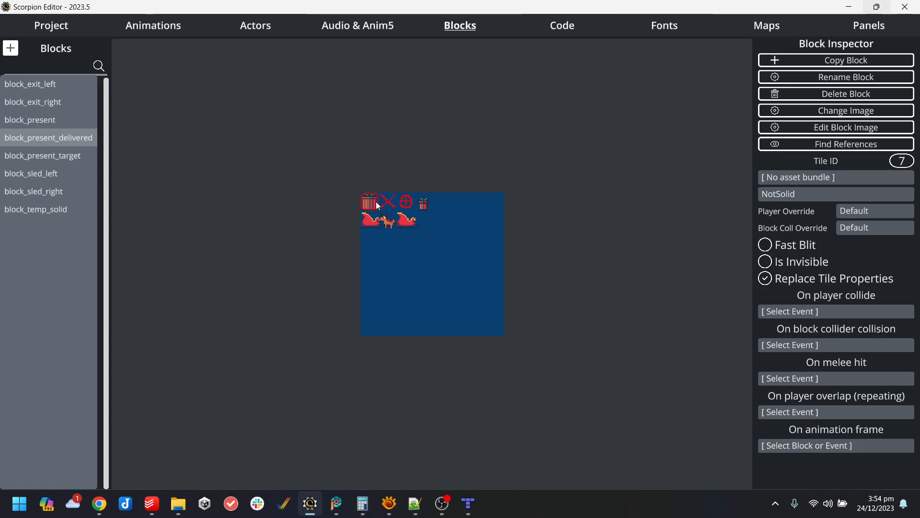
left_click(841, 197)
left_click(339, 87)
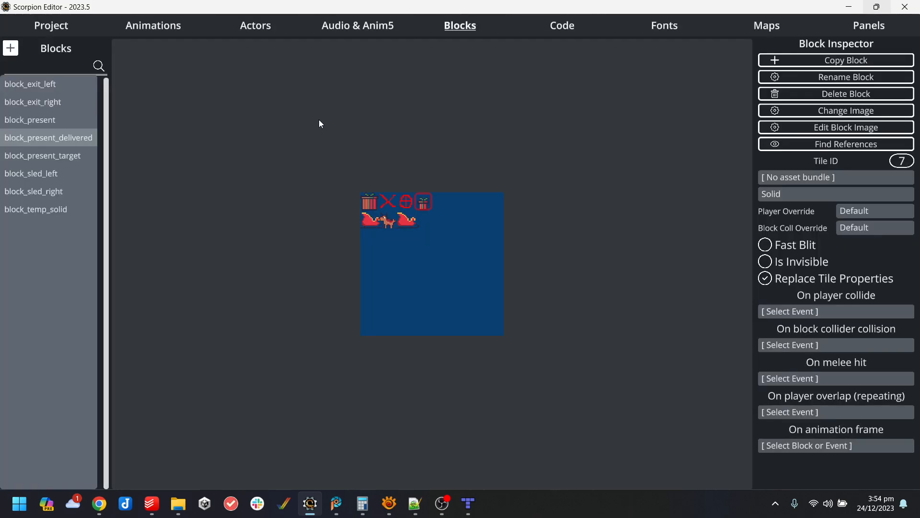
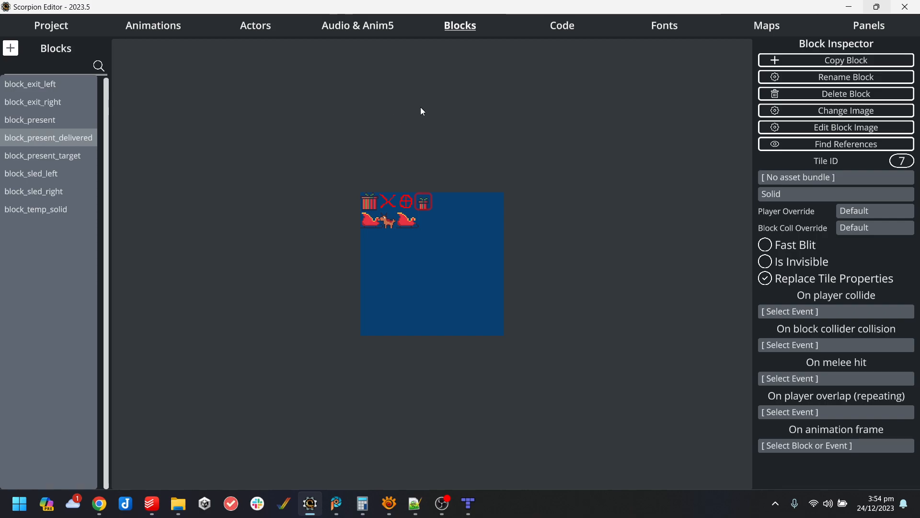
Set the If branch's block change command in try_present_hit_target to use block_present_delivered.
left_click(562, 25)
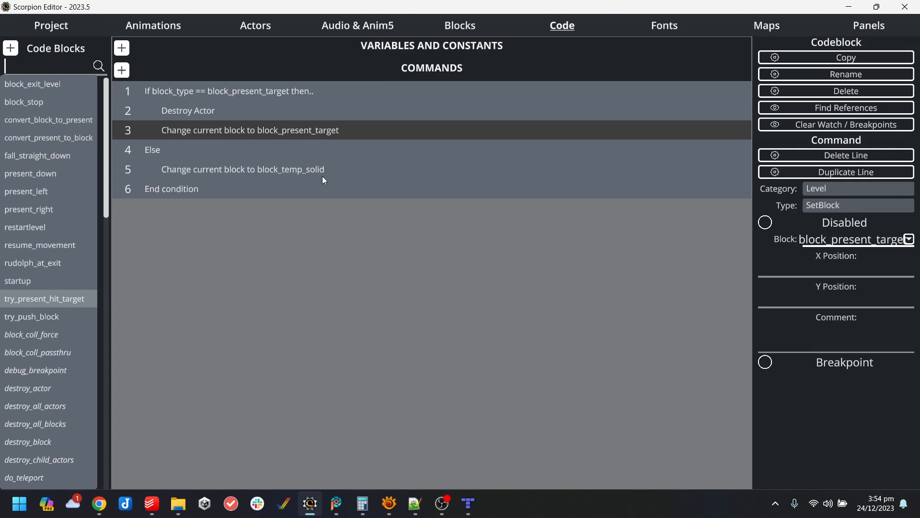
left_click(910, 240)
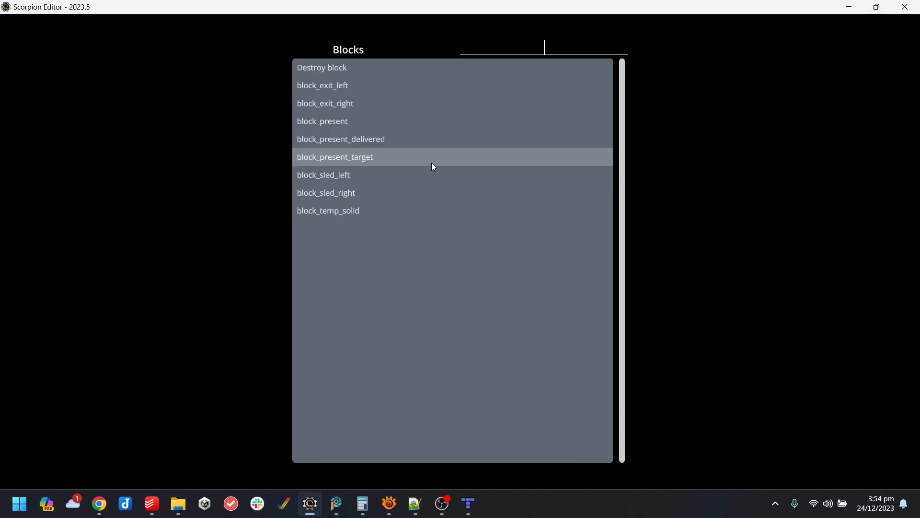
left_click(361, 139)
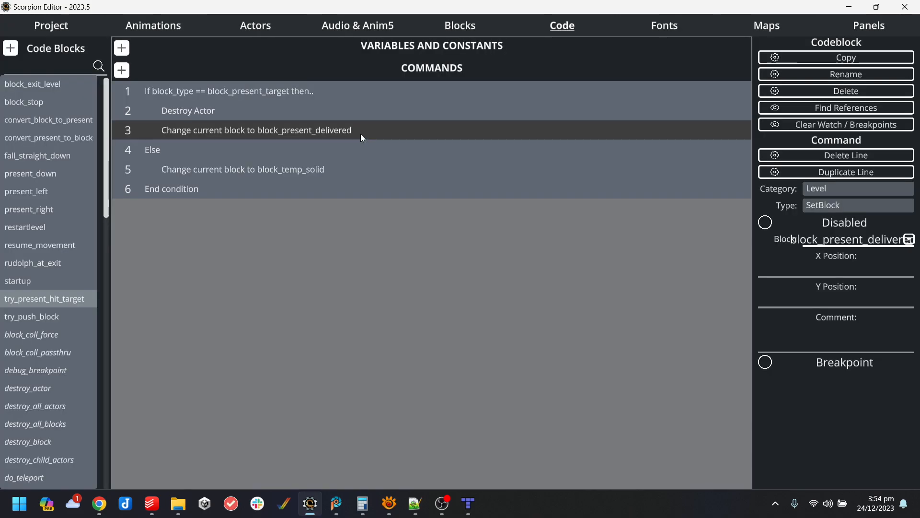
Compile and run the game in WinUAE, dismiss the compile message, and bring the emulator window forward.
left_click(84, 29)
left_click(101, 438)
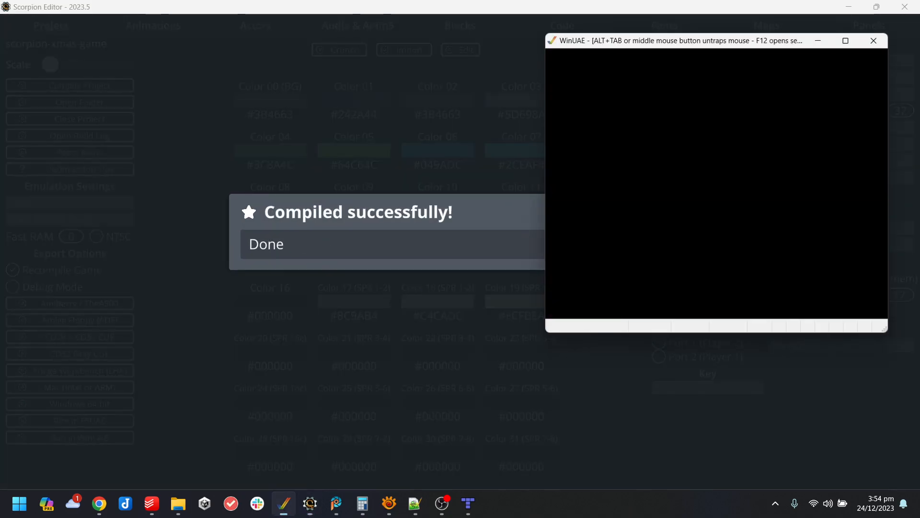
key("alt+Tab")
left_click(629, 294)
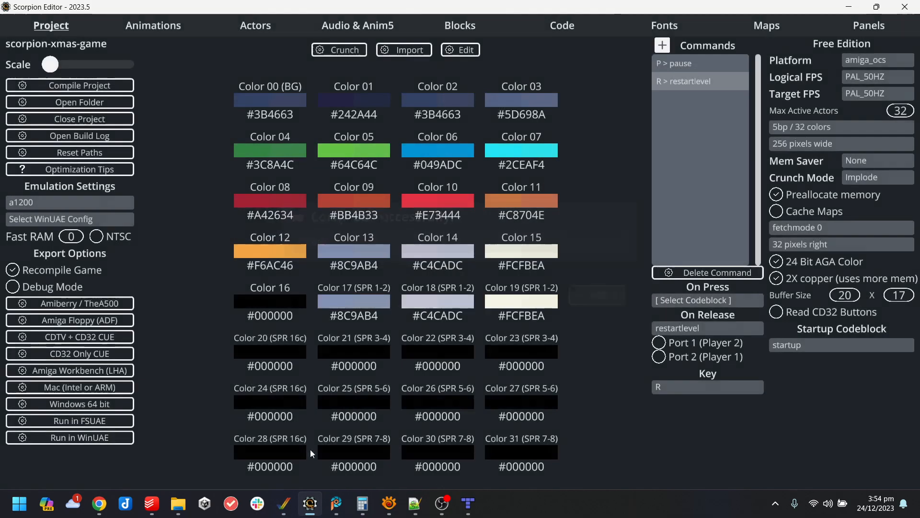
left_click(289, 512)
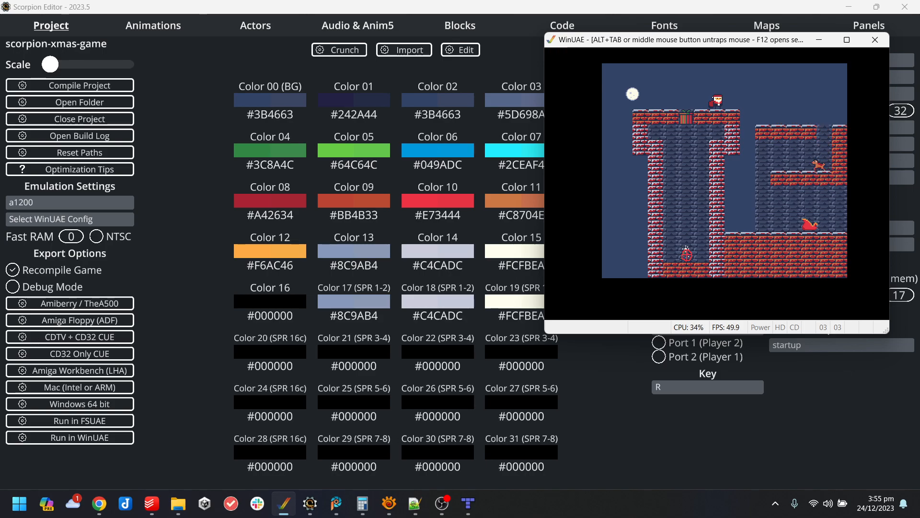
Play-test dropping the present down the chimney onto the target, then return to Scorpion Editor.
key("Left")
key("Up")
key("Right")
key("Up")
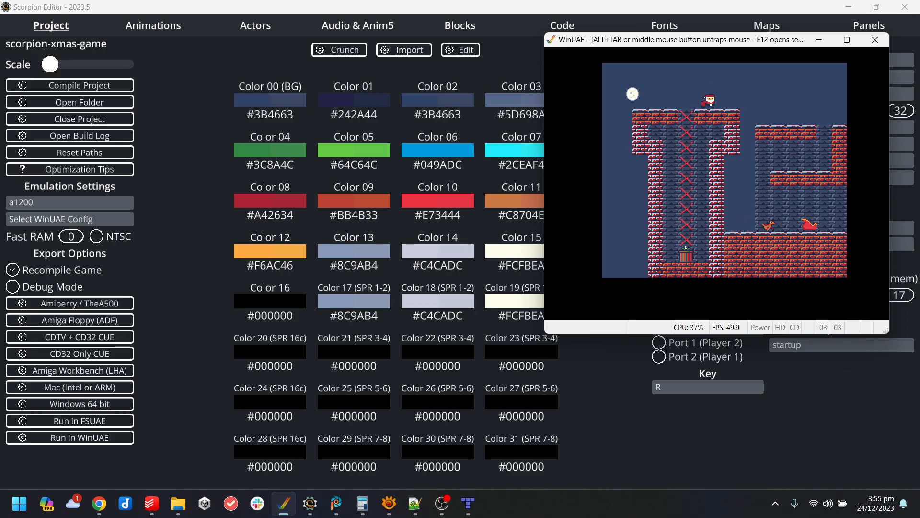
key("alt+Tab")
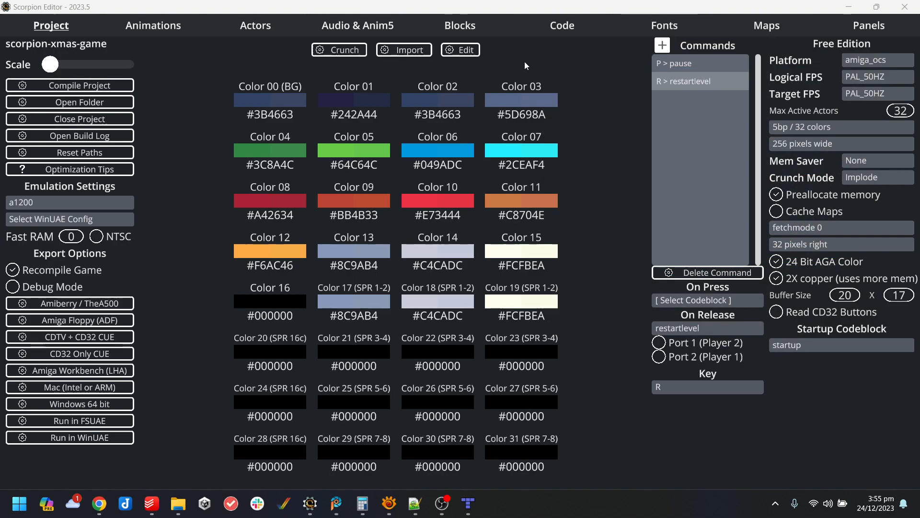
In the present_down code block, change the expression for block_y to new_y / 16 + 1.
left_click(559, 26)
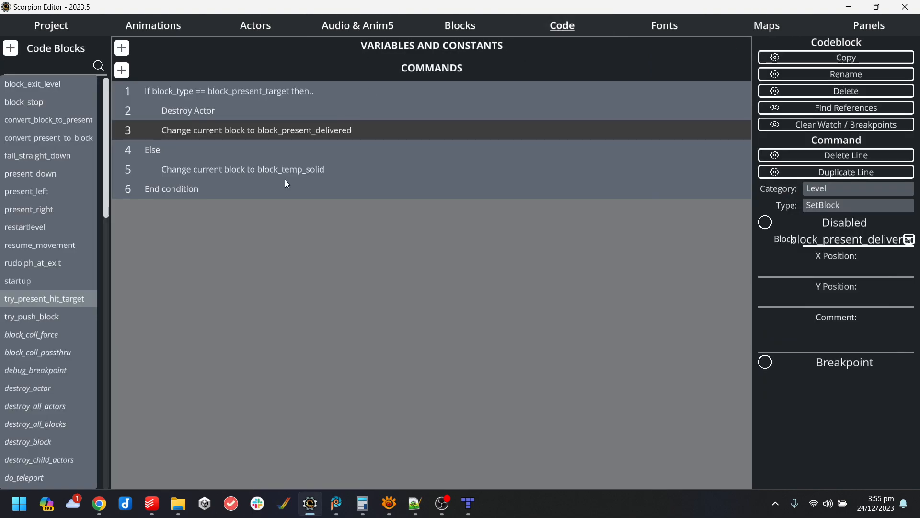
left_click(299, 176)
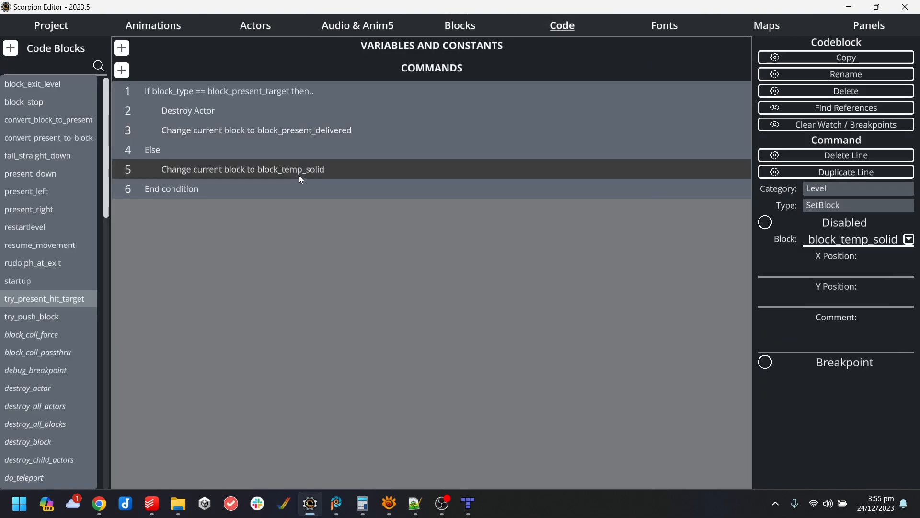
left_click(275, 95)
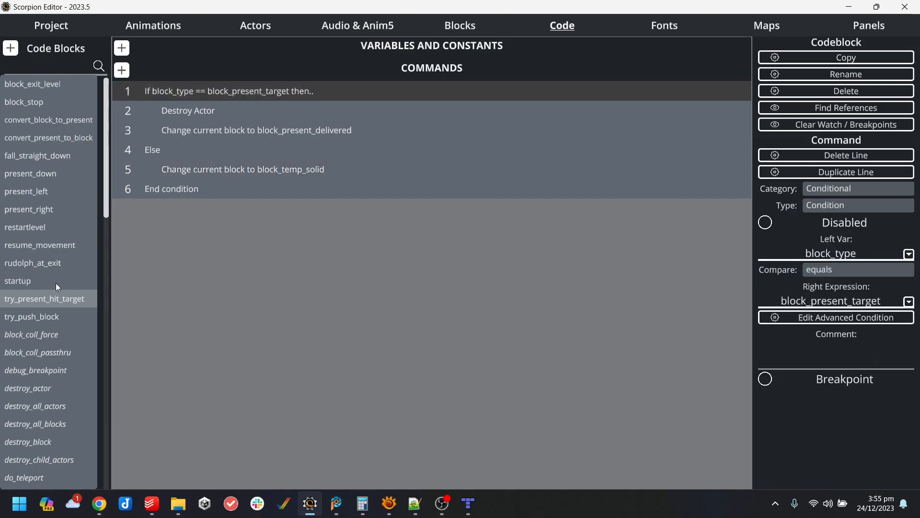
left_click(53, 173)
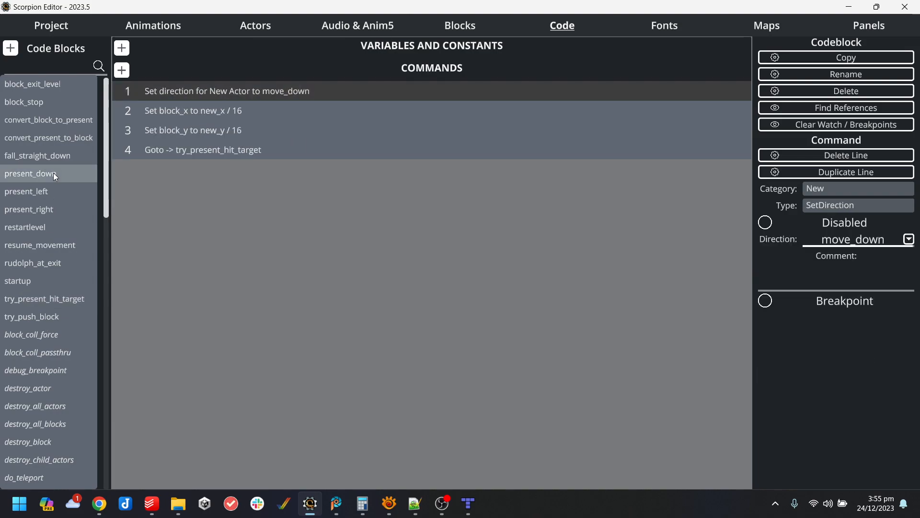
left_click(246, 114)
left_click(269, 131)
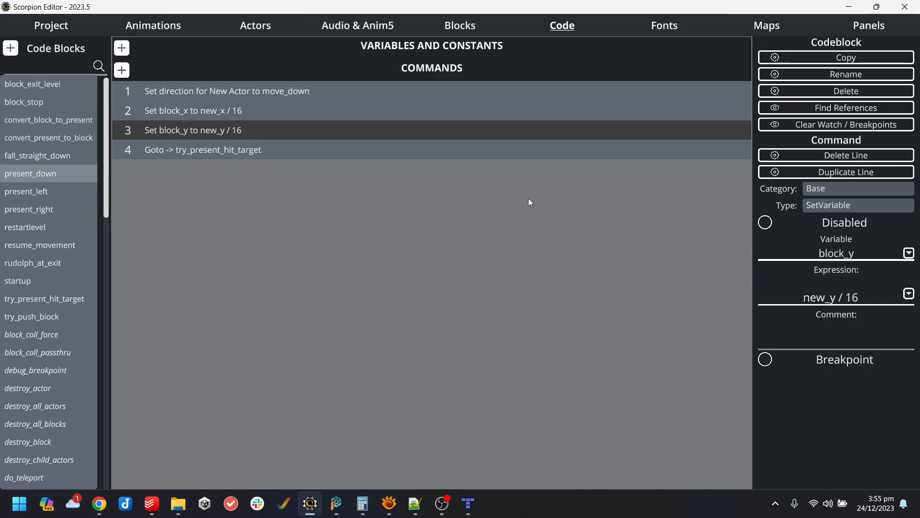
left_click(877, 300)
type("+ 1")
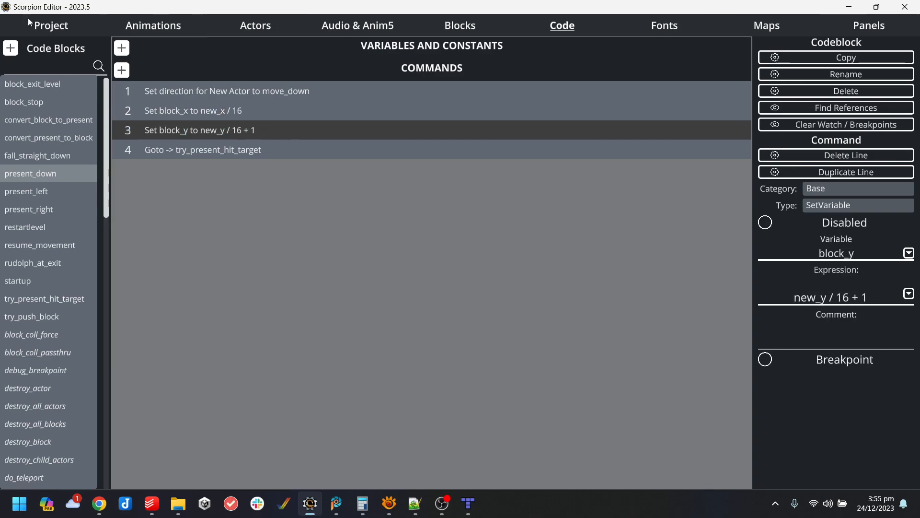
Run the game in WinUAE and walk Santa over the present to send it down the chimney.
left_click(48, 27)
left_click(96, 438)
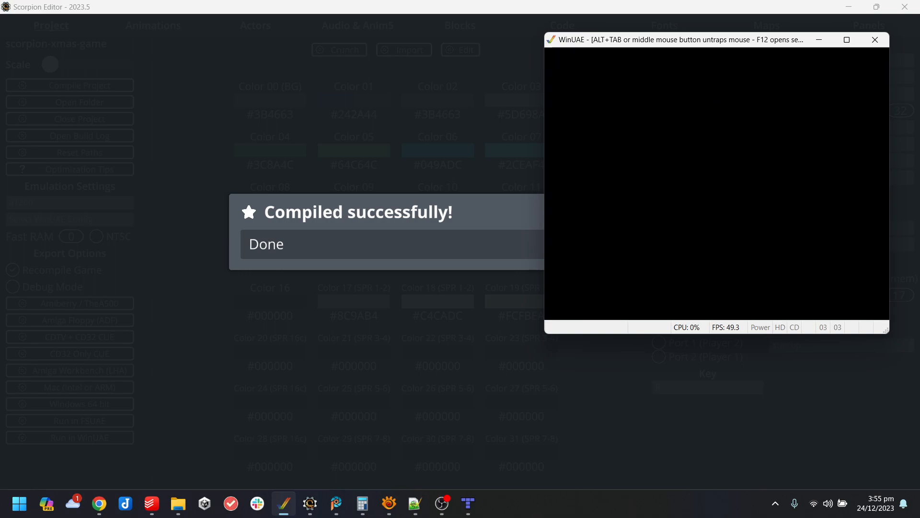
key("Up")
key("Left")
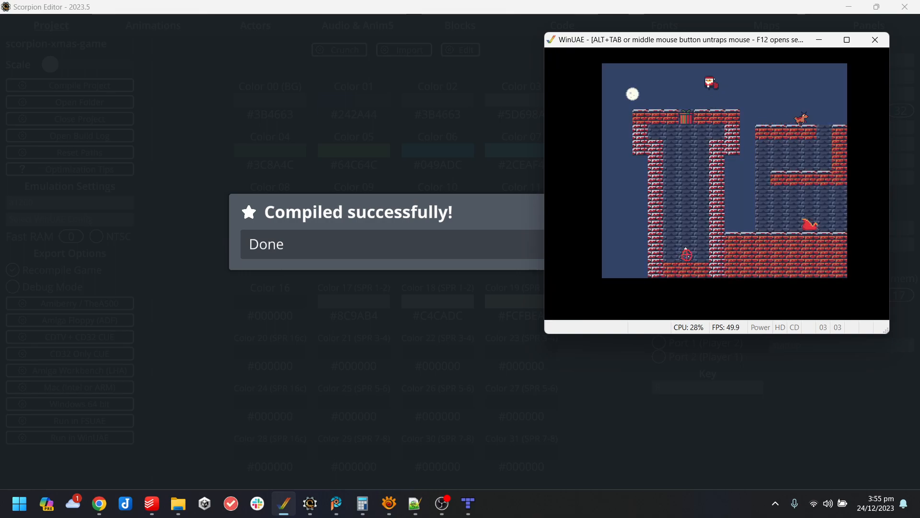
key("Left")
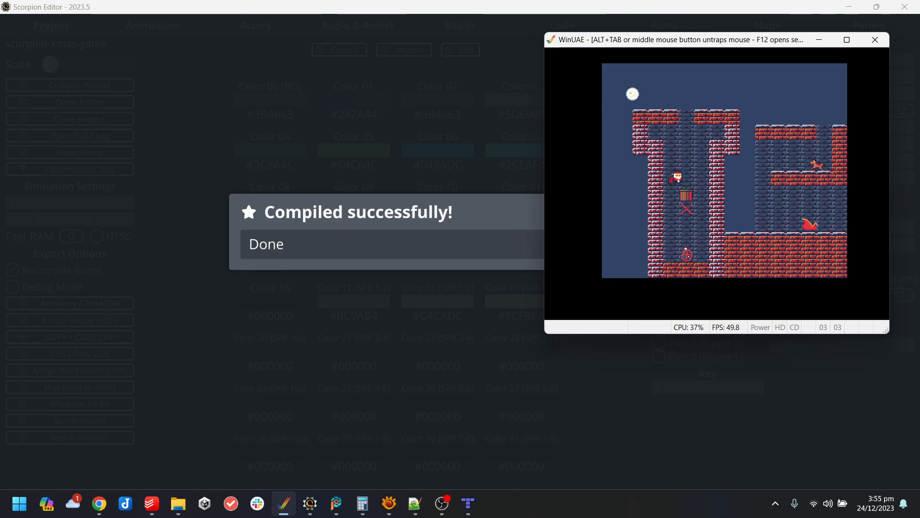
Move Santa around the present at the chimney's base, then close the emulator and dismiss the compile message.
key("Right")
key("Right")
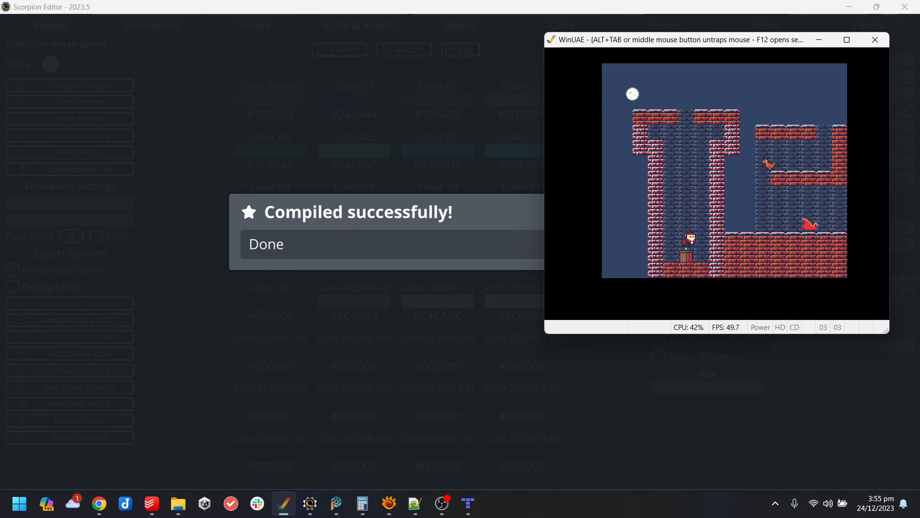
key("Left")
key("Left")
key("Right")
key("Right")
key("alt+F4")
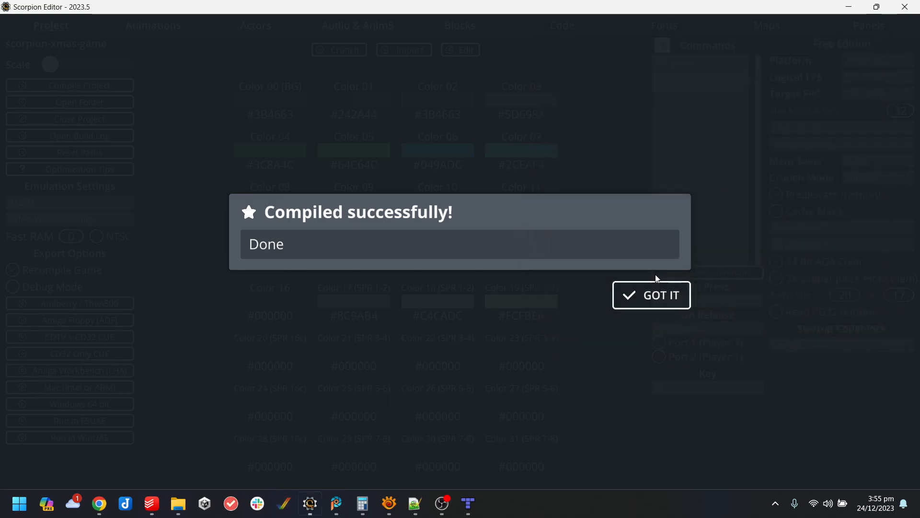
left_click(652, 290)
Review the commands in the convert_present_to_block, present_down and try_present_hit_target code blocks.
left_click(563, 31)
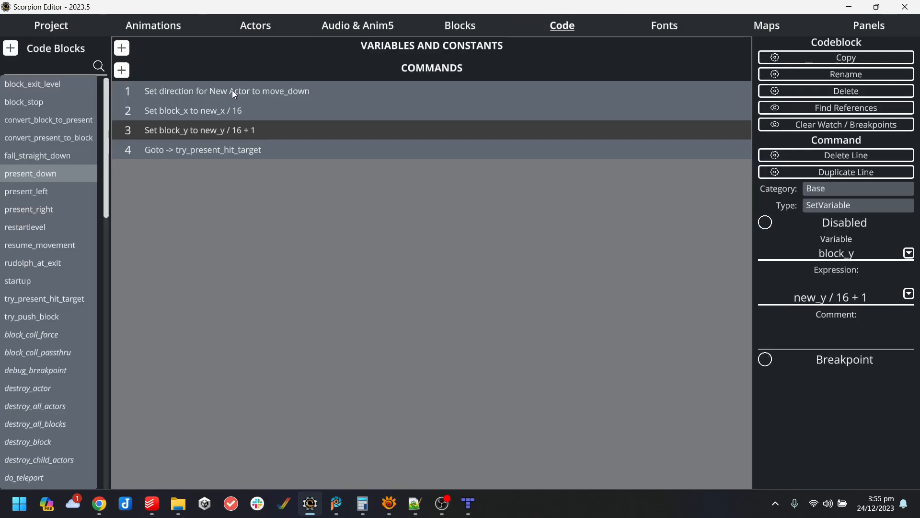
left_click(66, 143)
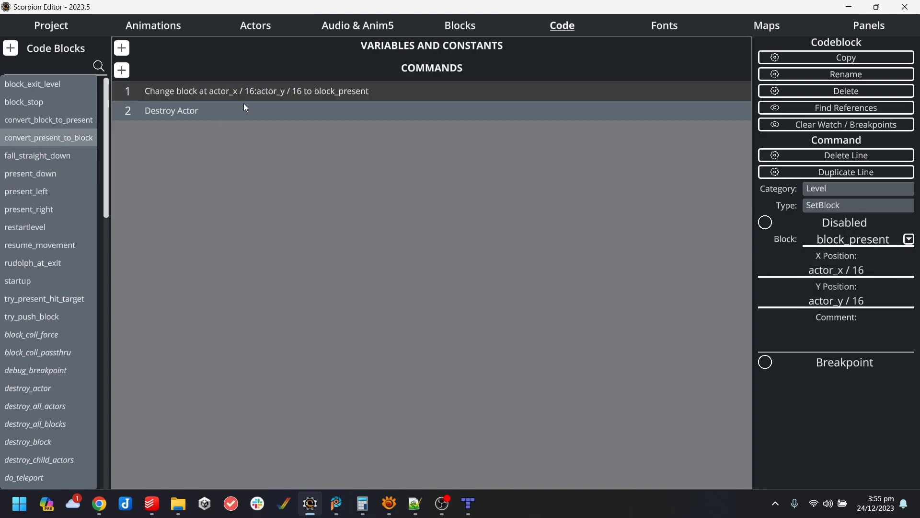
left_click(59, 155)
left_click(63, 145)
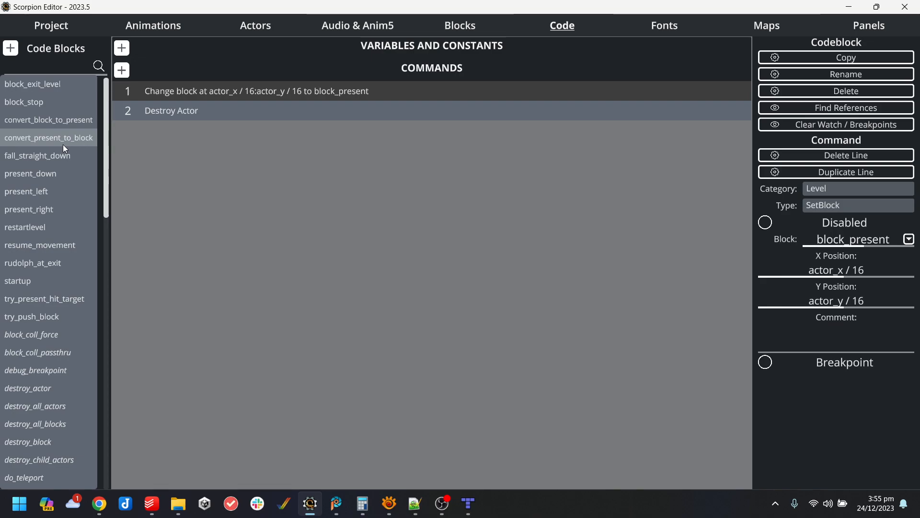
left_click(53, 173)
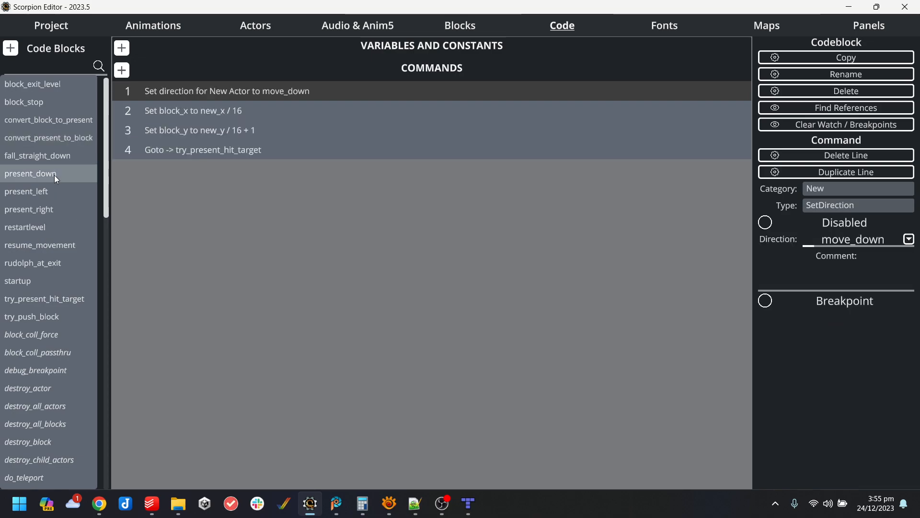
left_click(245, 111)
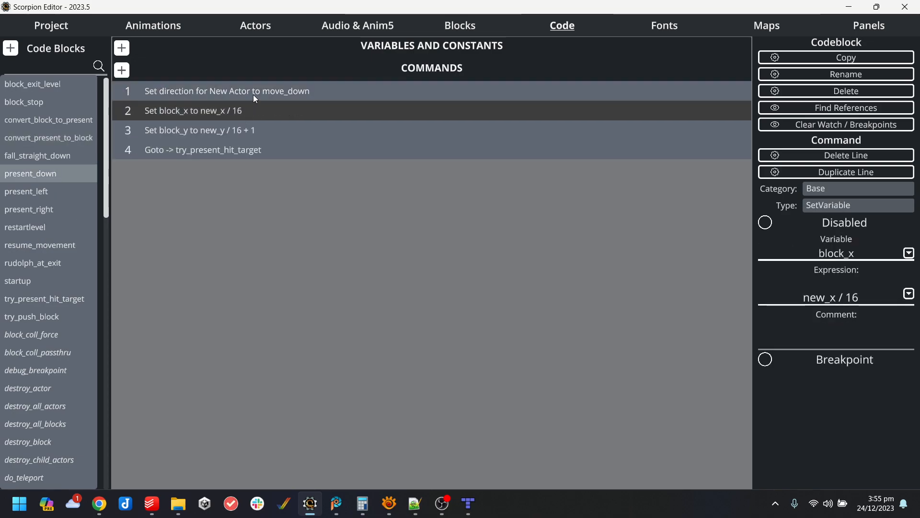
left_click(258, 132)
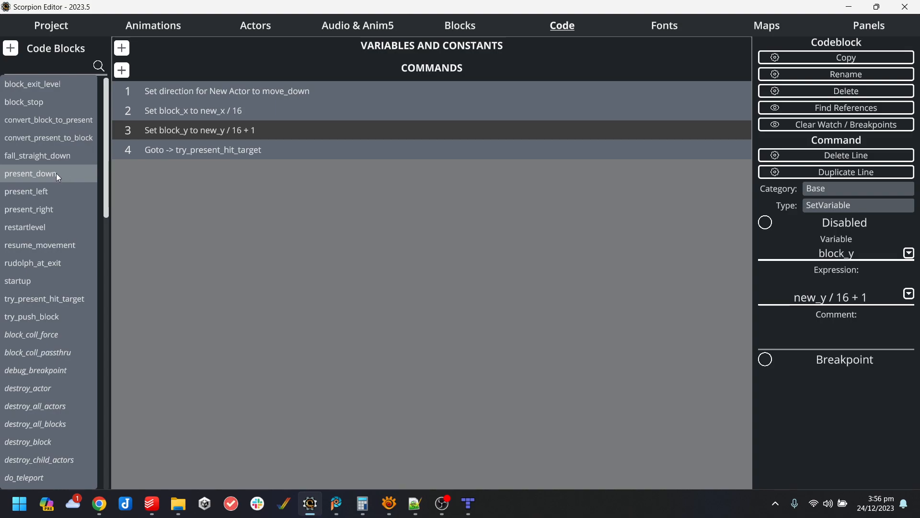
left_click(66, 306)
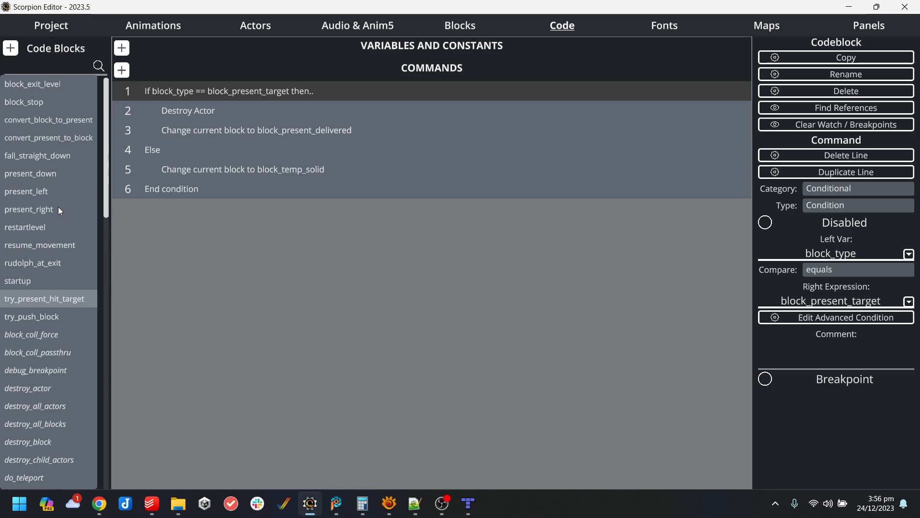
Run the game in WinUAE again, drop the present onto the chimney target, and jump Santa onto the delivered present.
left_click(36, 31)
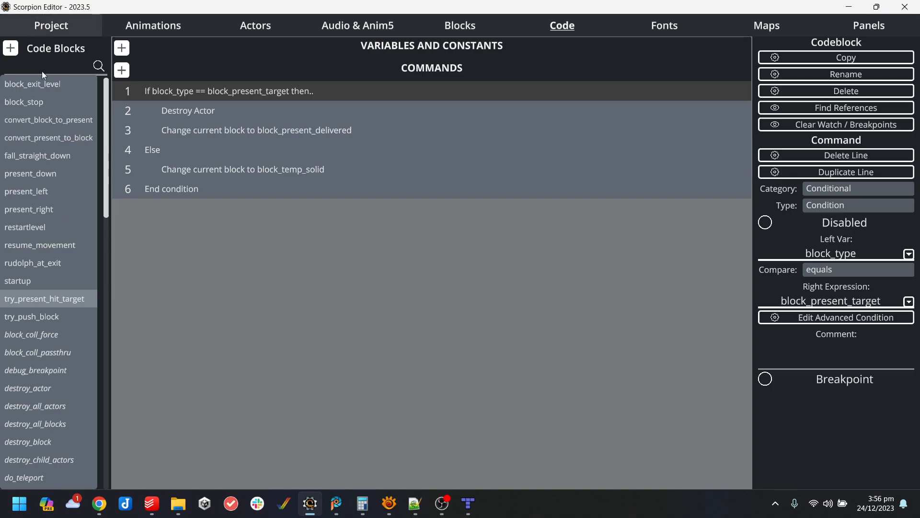
left_click(110, 437)
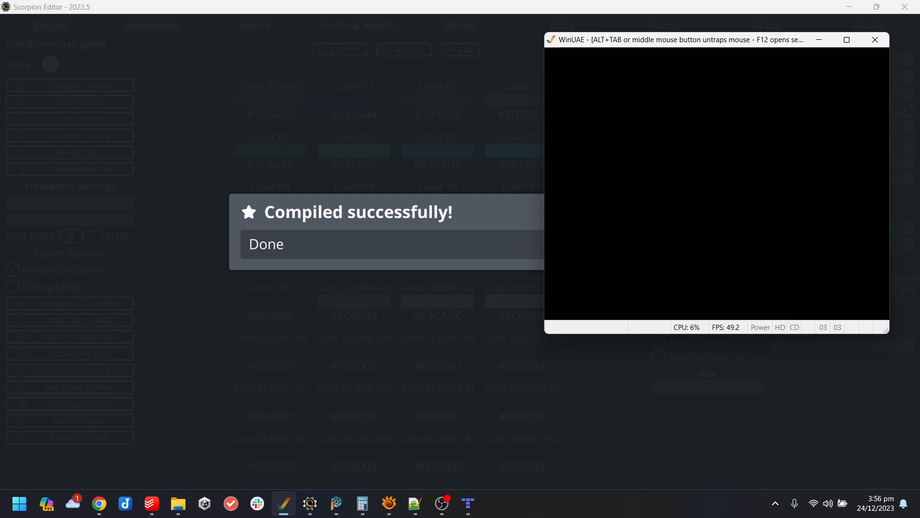
key("Right")
key("Left")
key("Up")
key("Left")
key("Left")
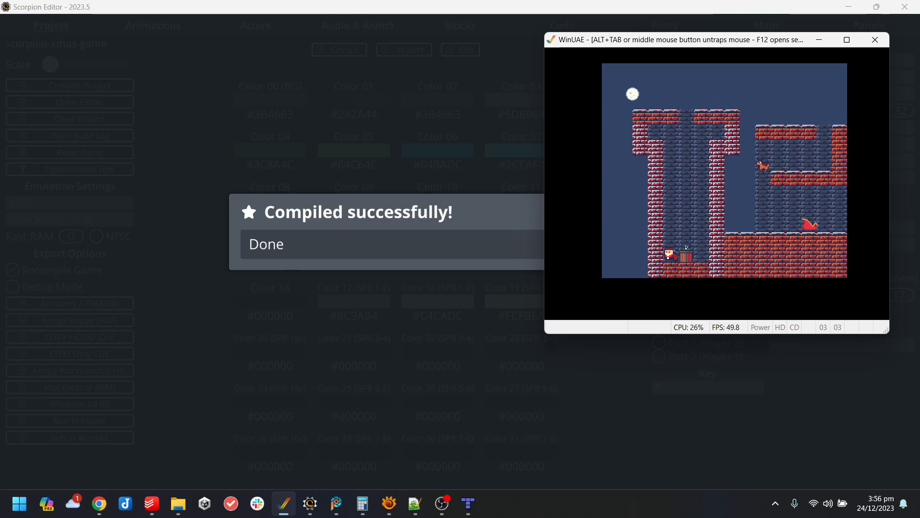
key("Up")
key("Right")
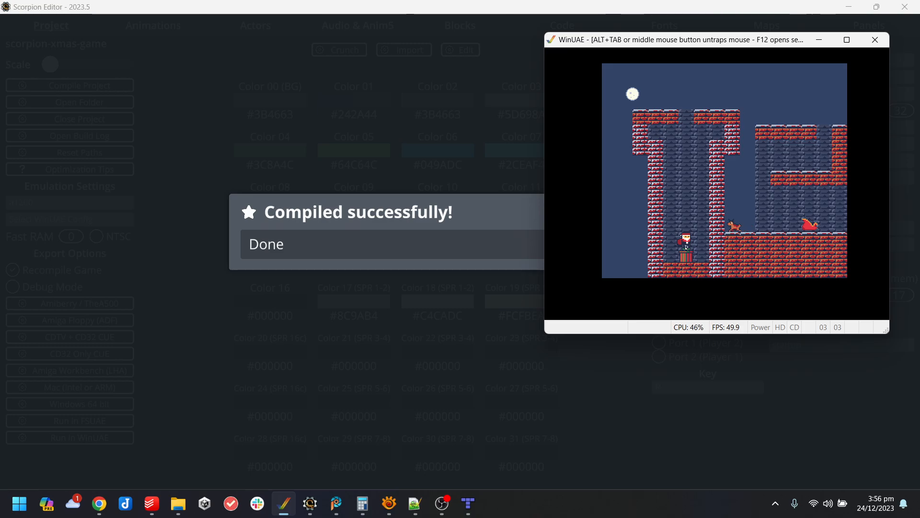
Close the emulator and change the Destroy Actor command in try_present_hit_target to the New category so it destroys the new actor.
key("alt+F4")
left_click(651, 308)
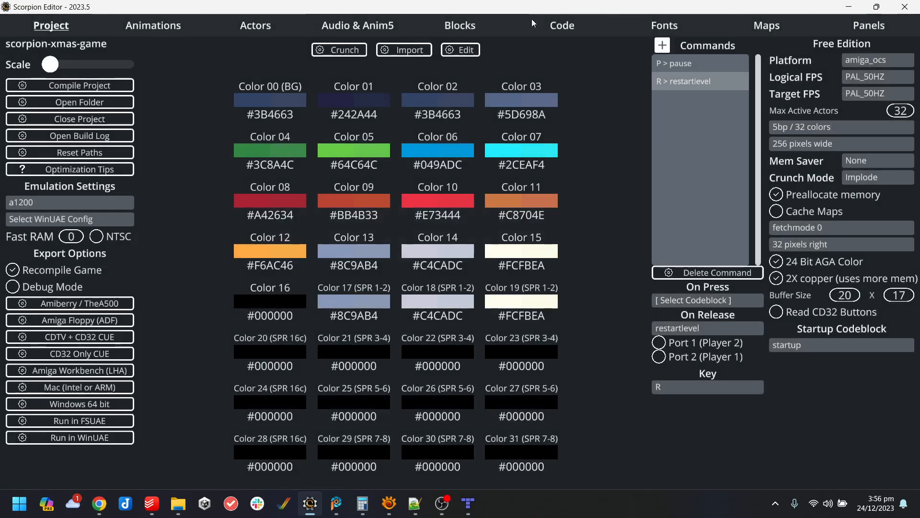
left_click(560, 27)
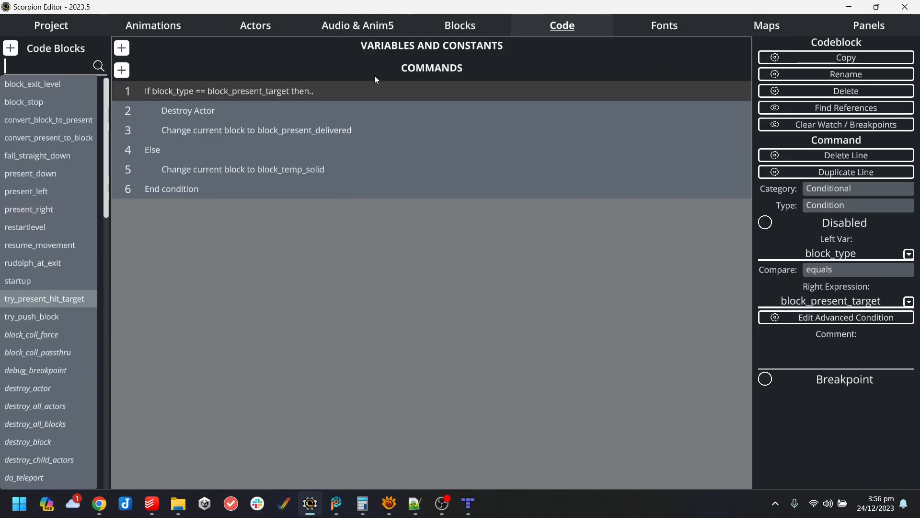
left_click(214, 111)
left_click(857, 188)
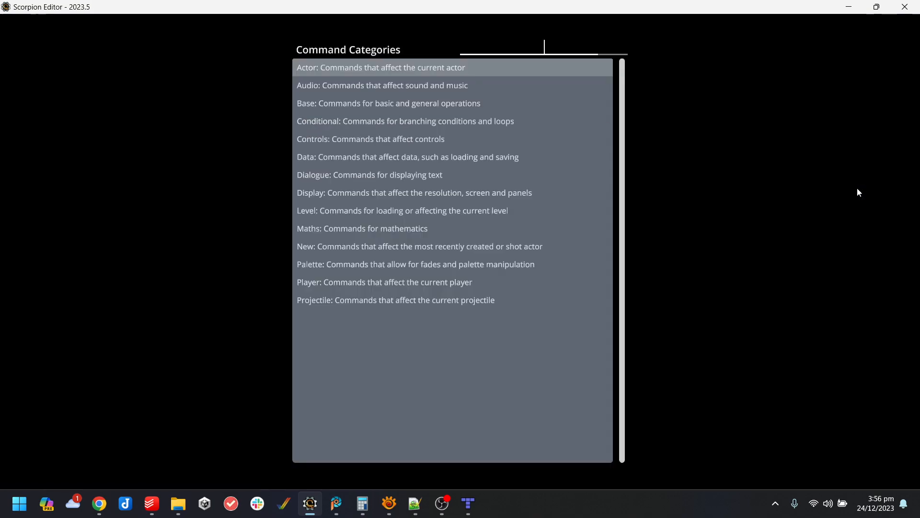
left_click(845, 211)
left_click(846, 205)
left_click(846, 204)
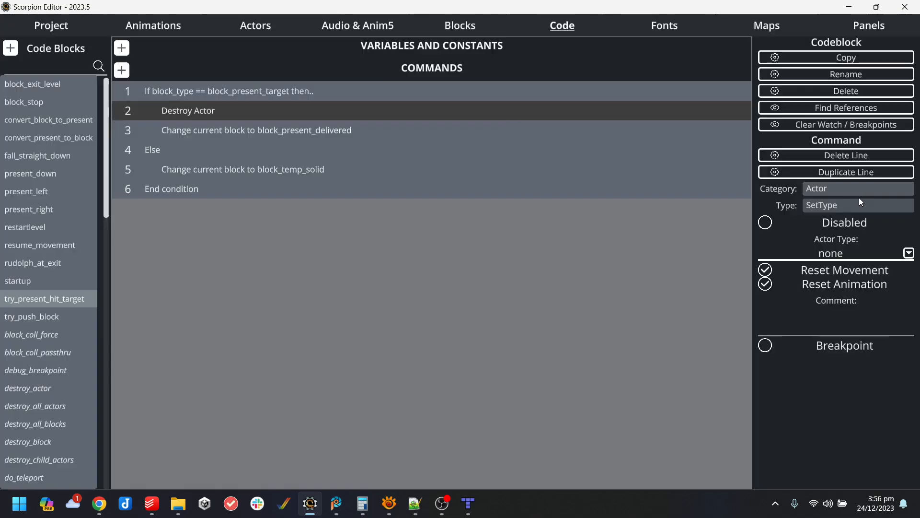
left_click(861, 191)
left_click(368, 246)
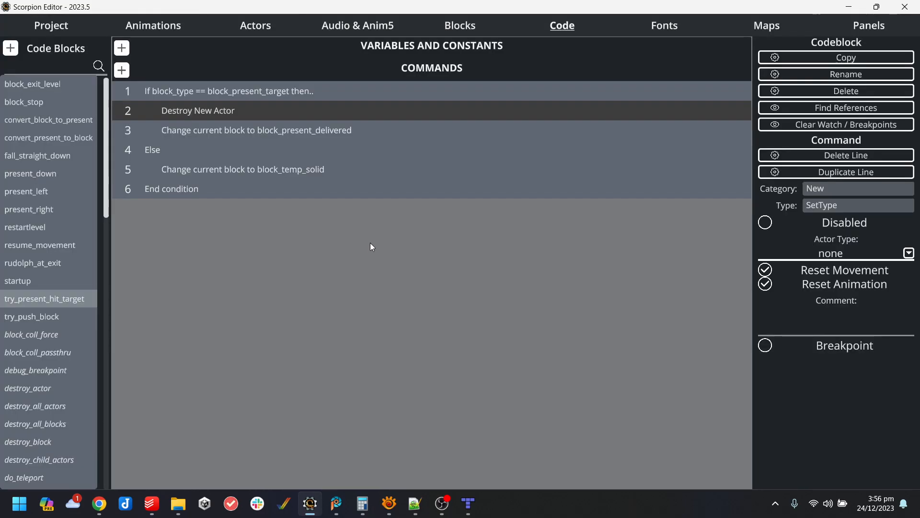
Run the game in WinUAE, drop the present onto the chimney target, move Santa onto the delivered present, and close the emulator.
left_click(53, 30)
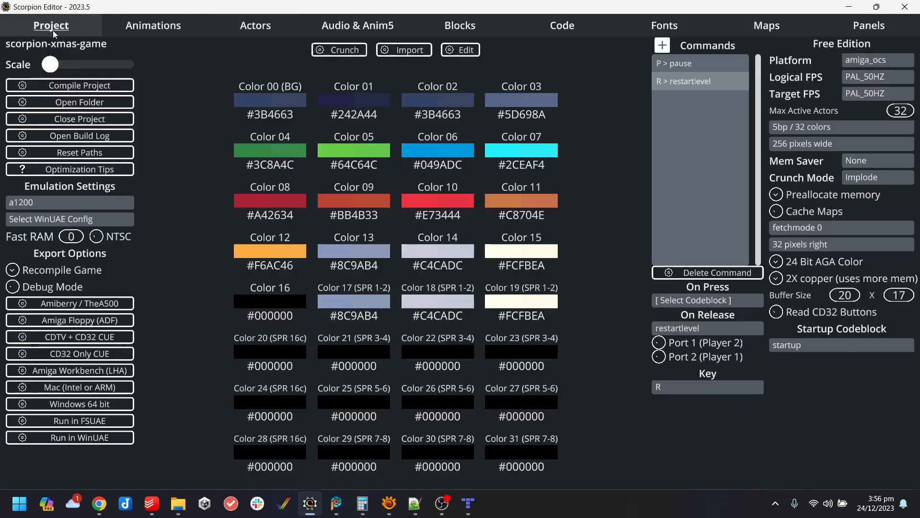
left_click(79, 438)
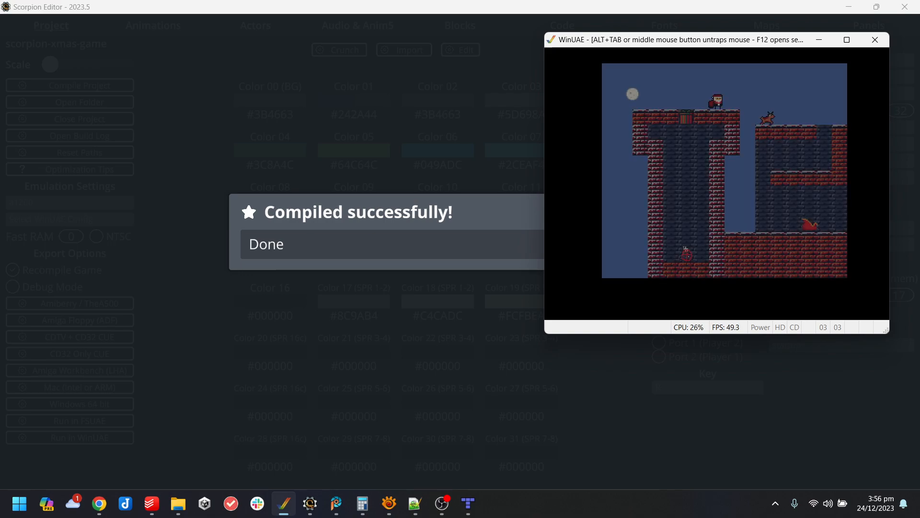
key("Right")
key("Up")
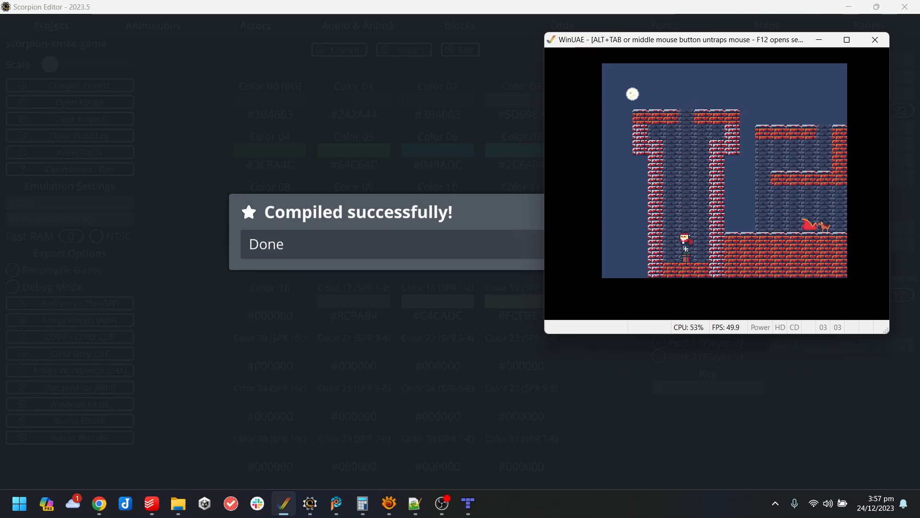
key("Right")
key("Up")
key("Right")
key("alt+F4")
left_click(671, 303)
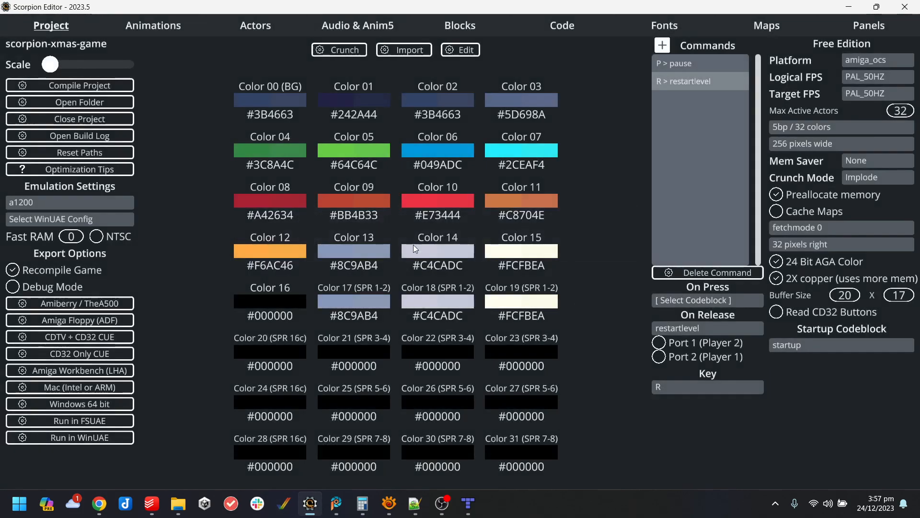
Switch to PaintShop Pro and select the row of four campfire frames in tileset.png for copying.
left_click(340, 503)
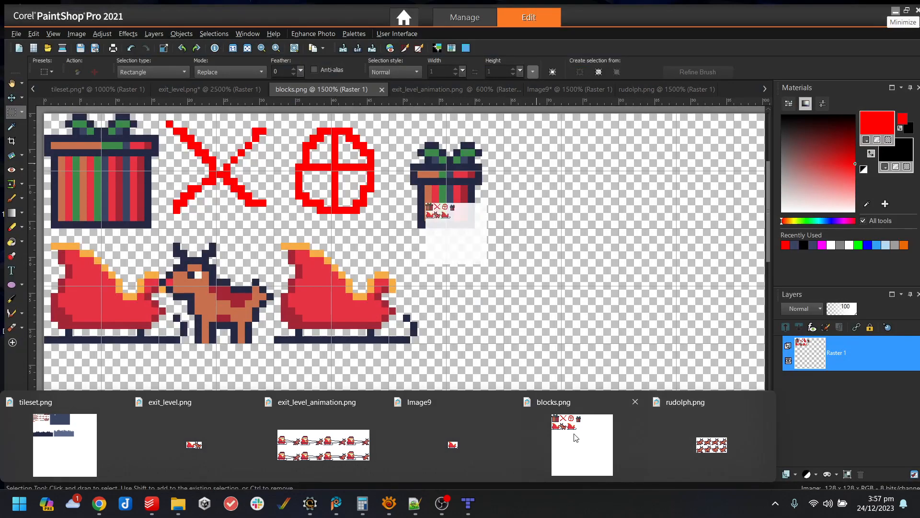
left_click(582, 443)
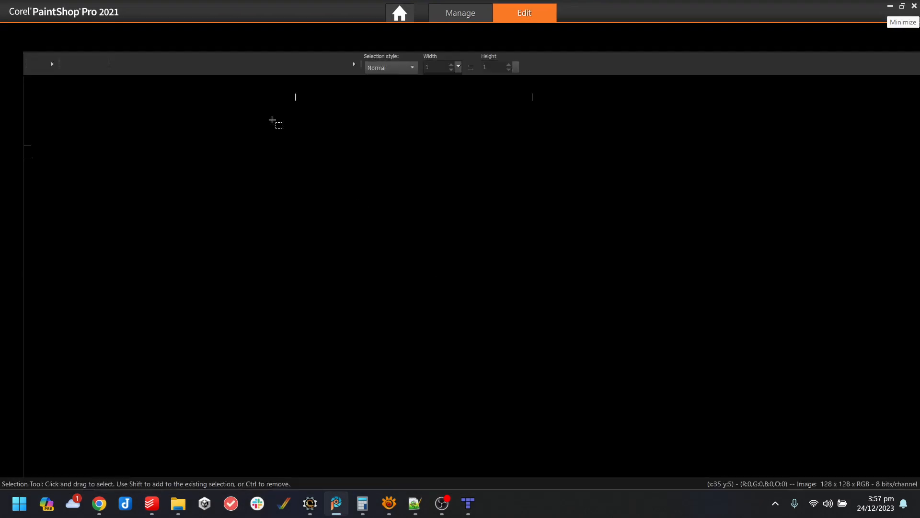
left_click(484, 86)
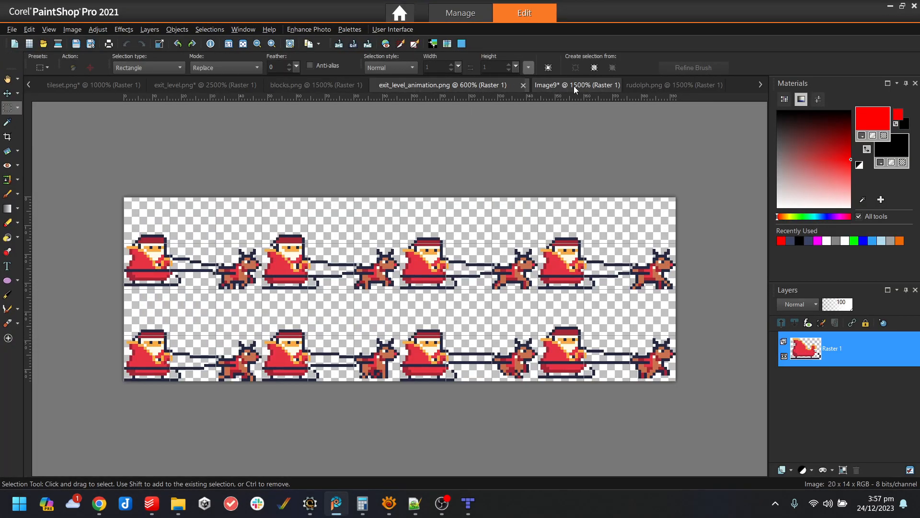
left_click(573, 89)
left_click(657, 87)
left_click(281, 89)
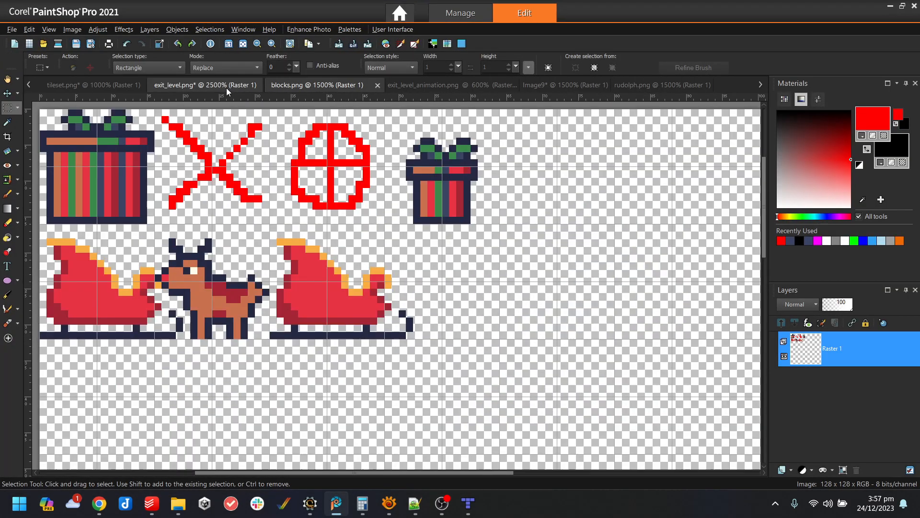
left_click(212, 89)
left_click(105, 89)
key("s")
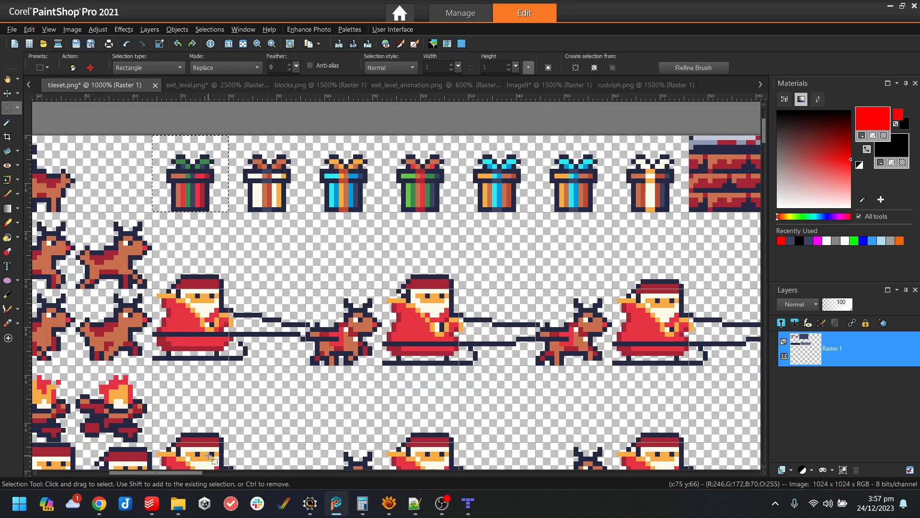
left_click_drag(188, 473, 108, 473)
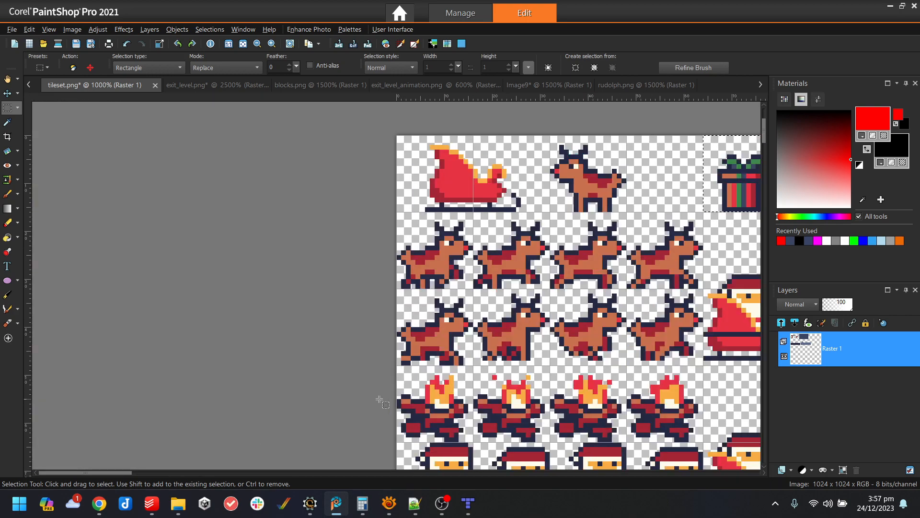
left_click_drag(393, 367, 703, 441)
left_click(188, 86)
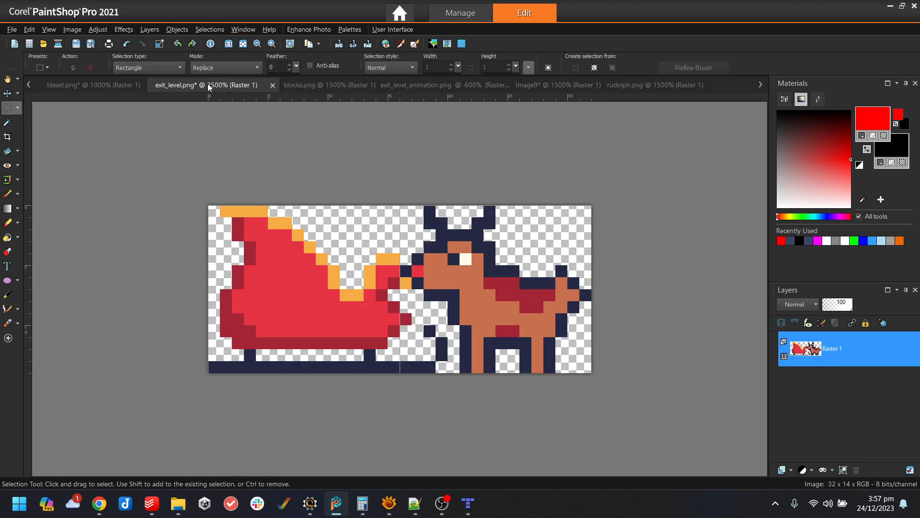
left_click(326, 87)
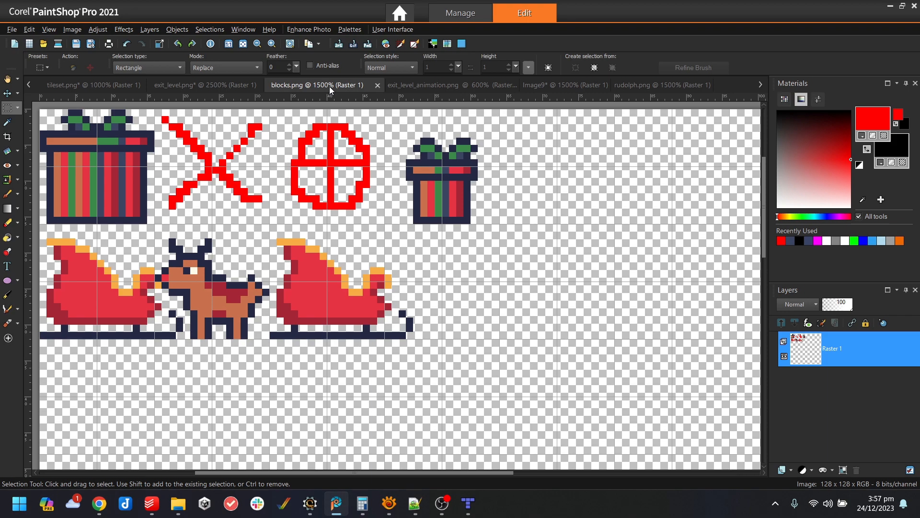
left_click(412, 85)
left_click(585, 88)
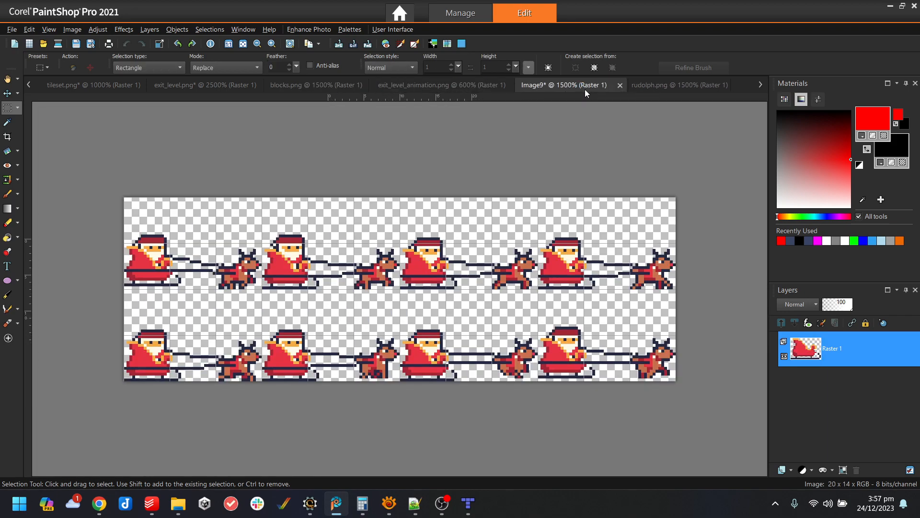
left_click(666, 83)
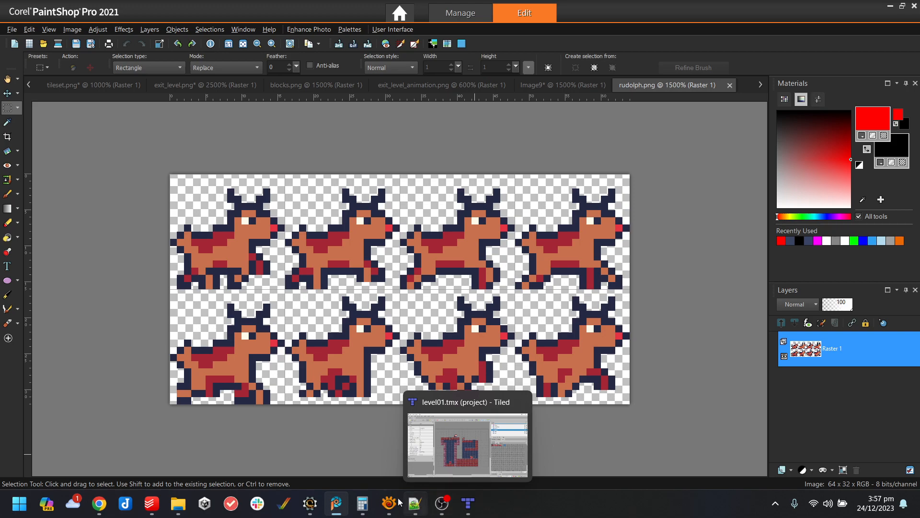
Switch to Scorpion Editor and set the key of the restartlevel command to Escape.
left_click(310, 503)
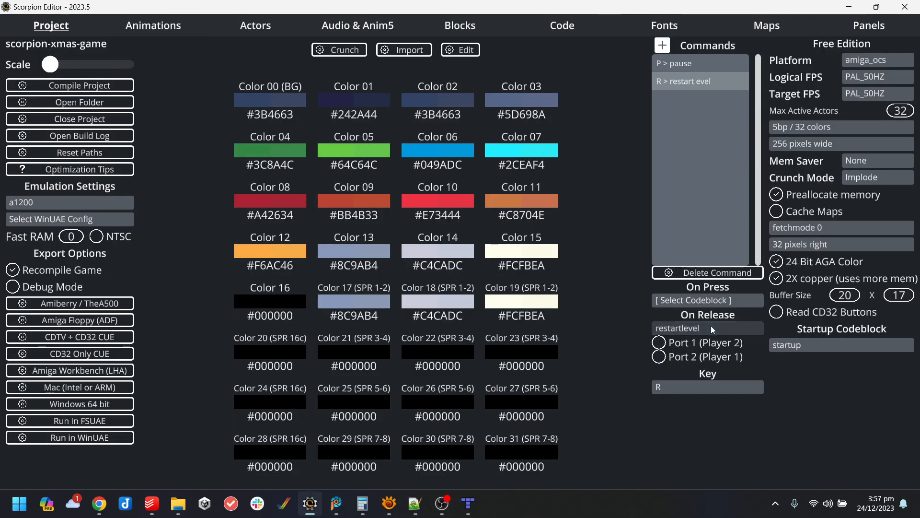
left_click(718, 388)
type("eq")
key("BackSpace")
type("sca")
left_click(320, 72)
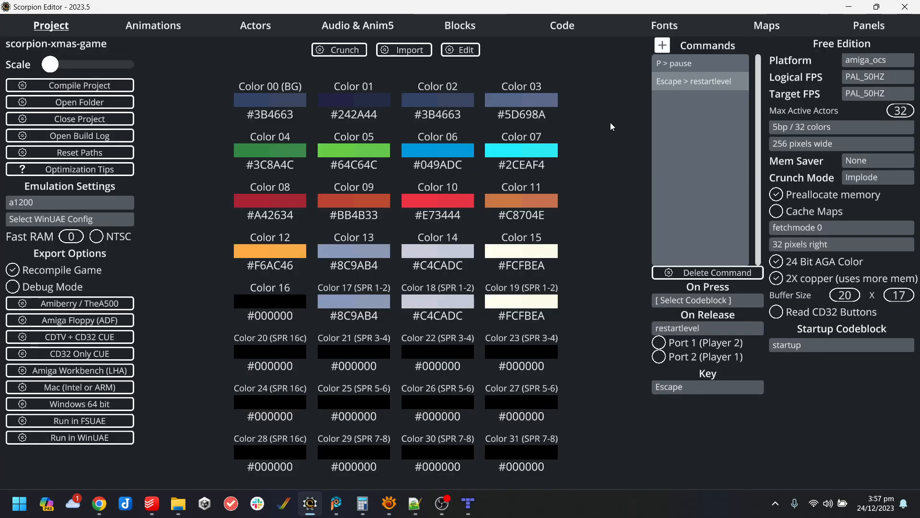
Paste the four campfire frames into blocks.png in PaintShop Pro, right of the small present, and save it as a merged image.
mouse_move(398, 507)
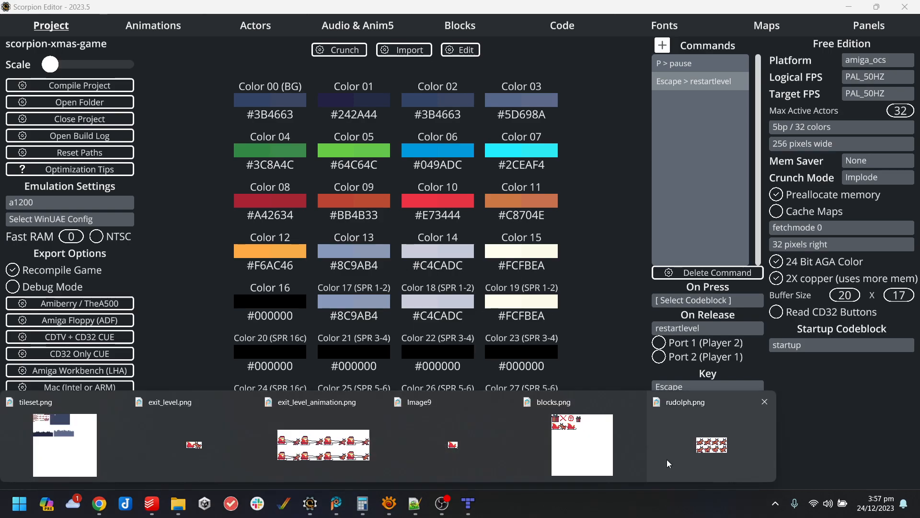
left_click(691, 462)
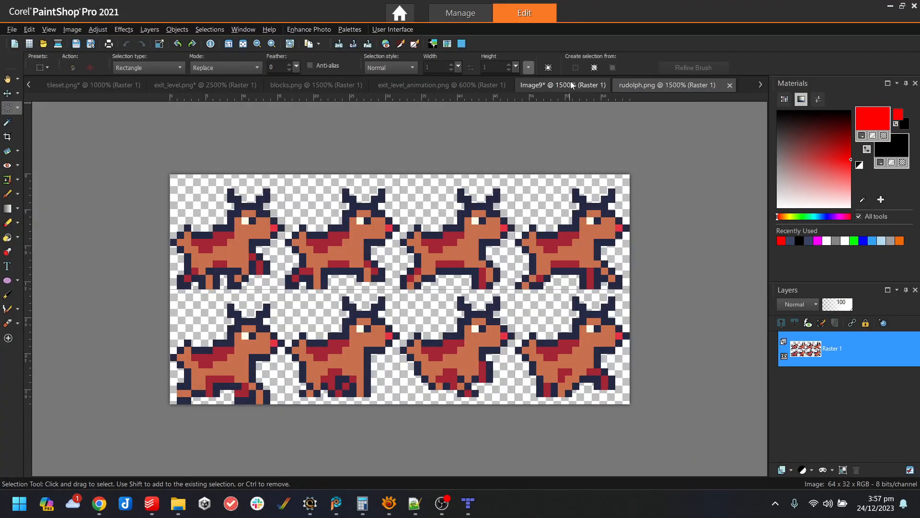
left_click(437, 85)
left_click(317, 84)
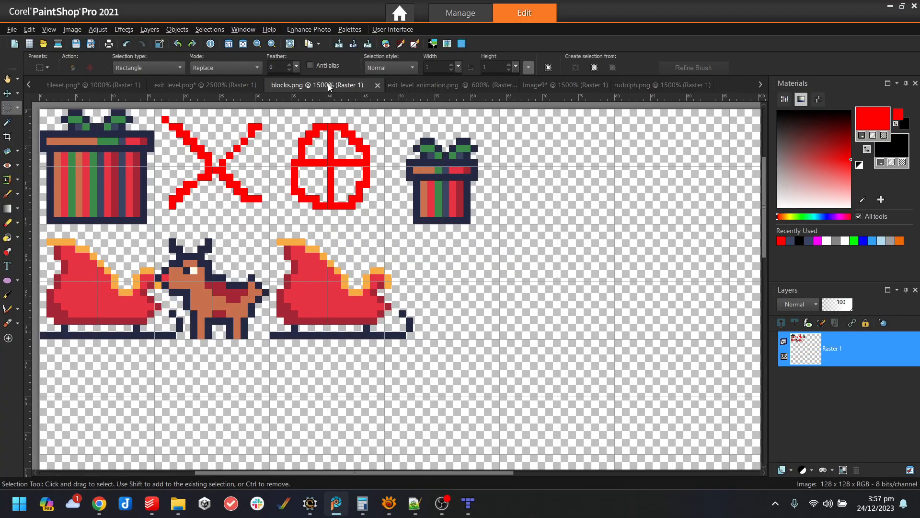
key("ctrl+e")
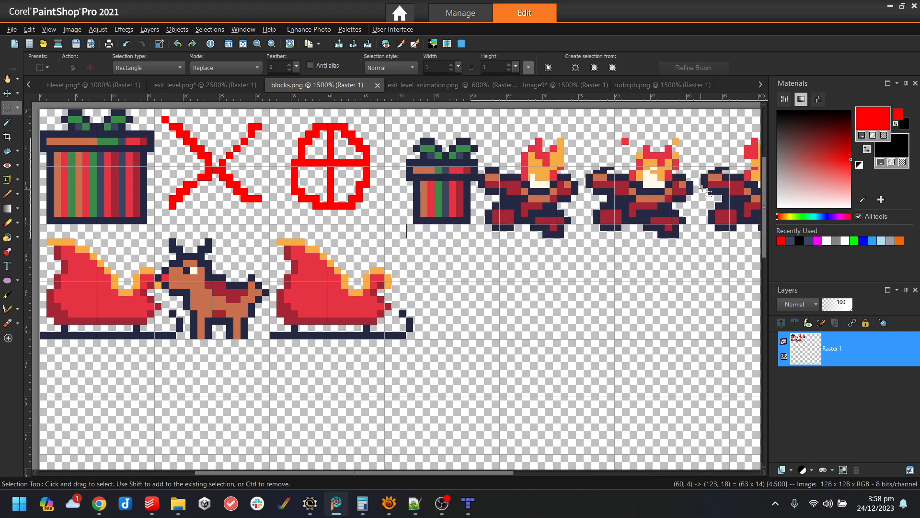
left_click(724, 178)
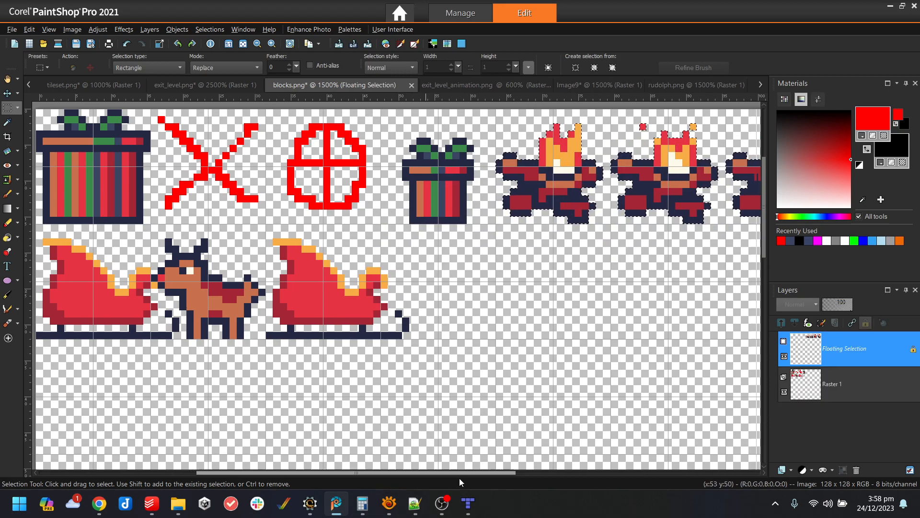
left_click_drag(460, 479, 542, 477)
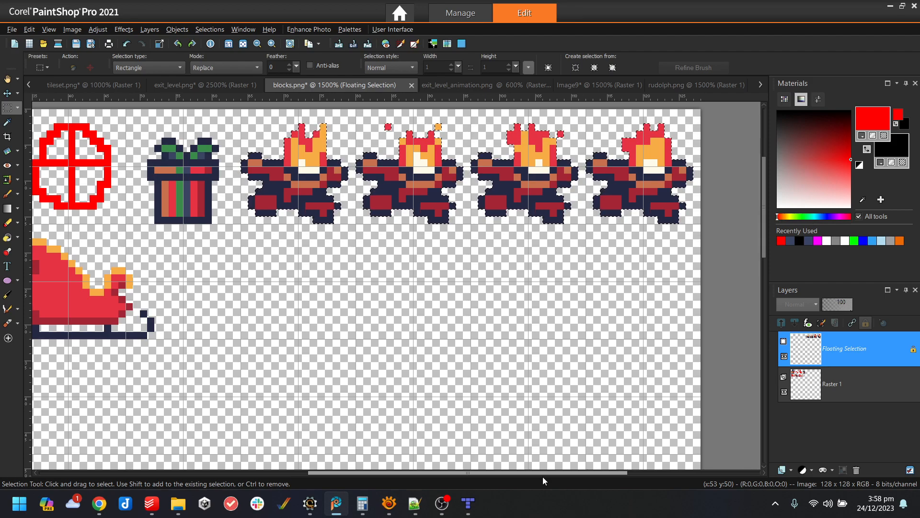
key("ctrl+s")
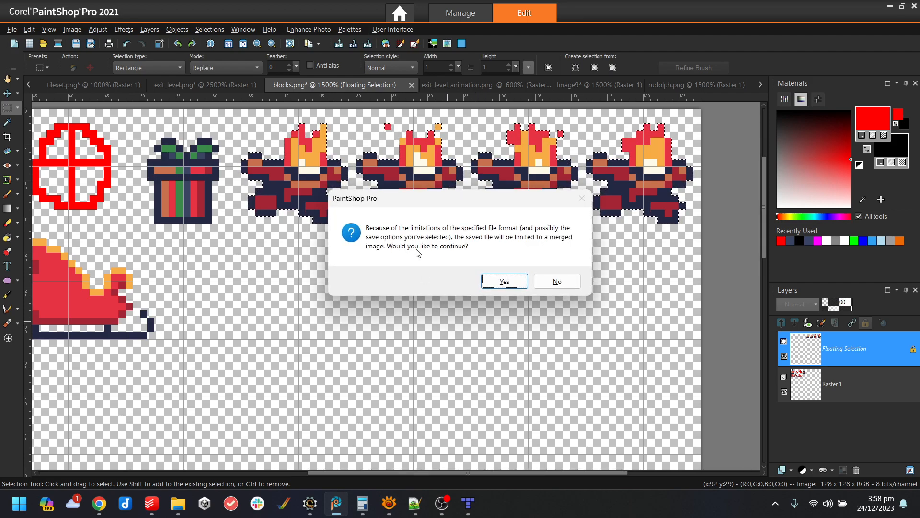
left_click(515, 280)
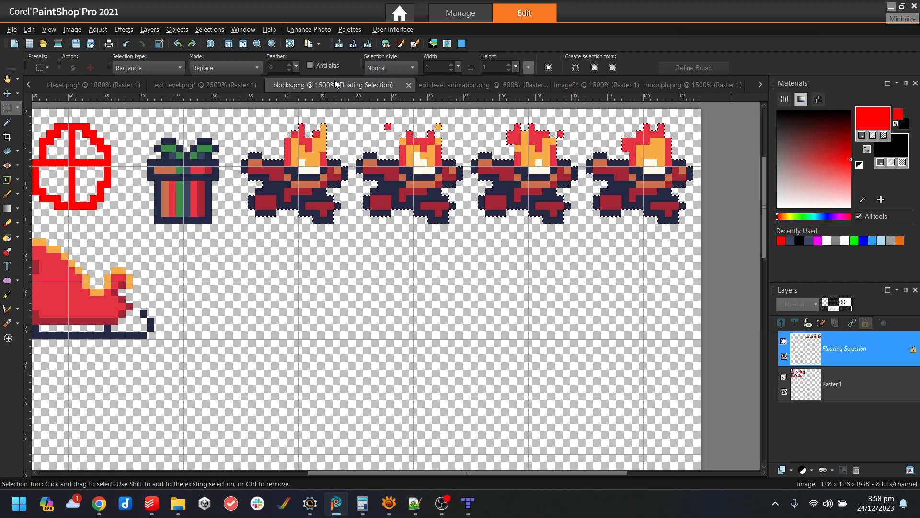
Close exit_level.png without saving its changes and return to Scorpion Editor.
left_click(246, 88)
left_click(272, 86)
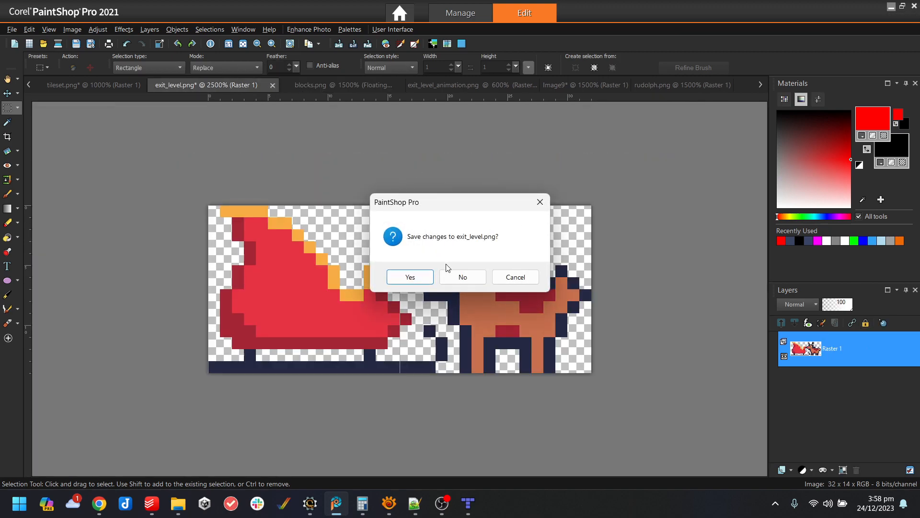
left_click(463, 277)
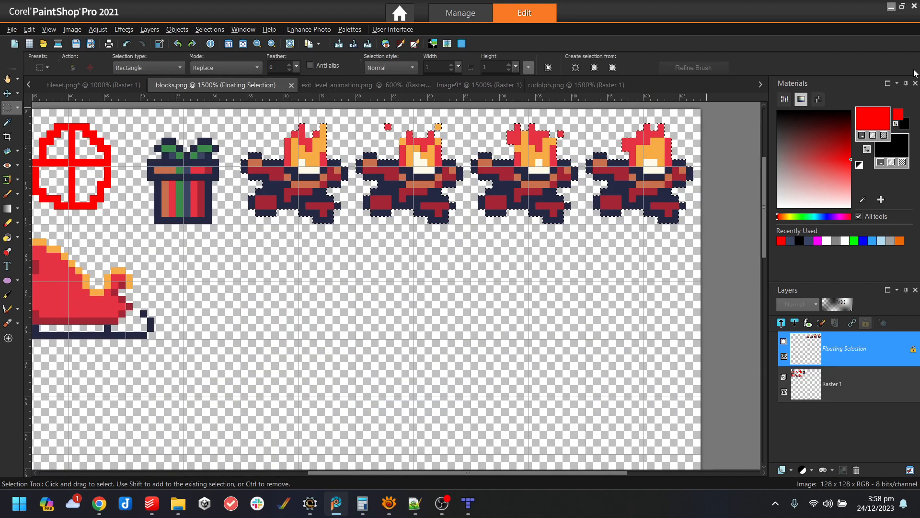
left_click(892, 6)
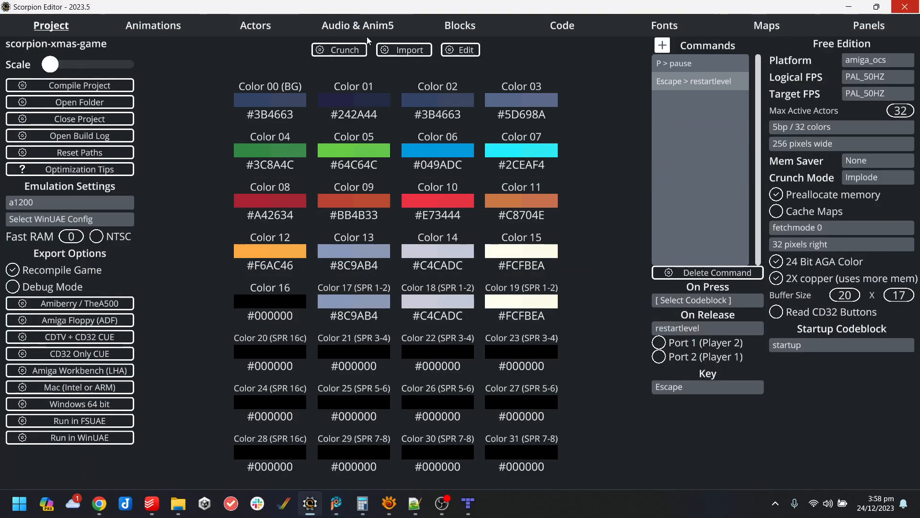
Create a new block from the blocks.png image and save it as block_fire_1 in the project's blocks folder.
left_click(600, 31)
left_click(473, 29)
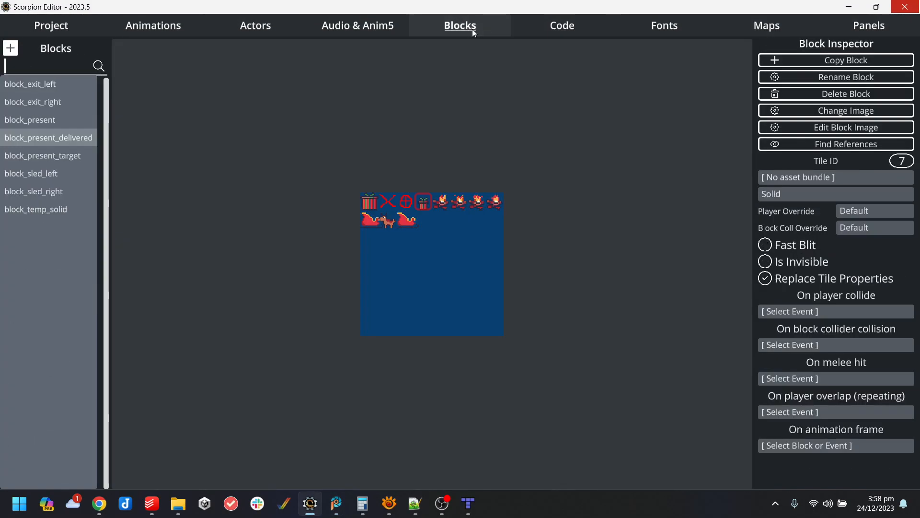
left_click(10, 48)
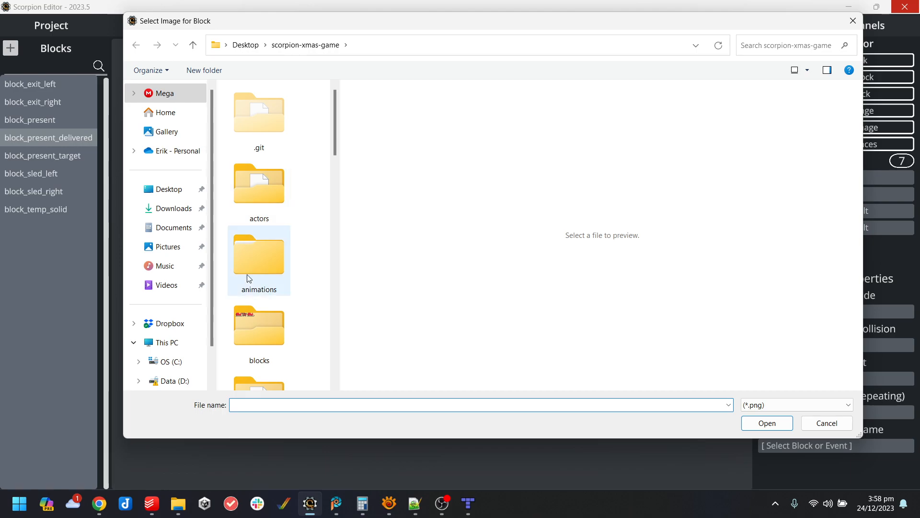
scroll(277, 243, "down", 3)
double_click(276, 158)
left_click(281, 118)
double_click(280, 120)
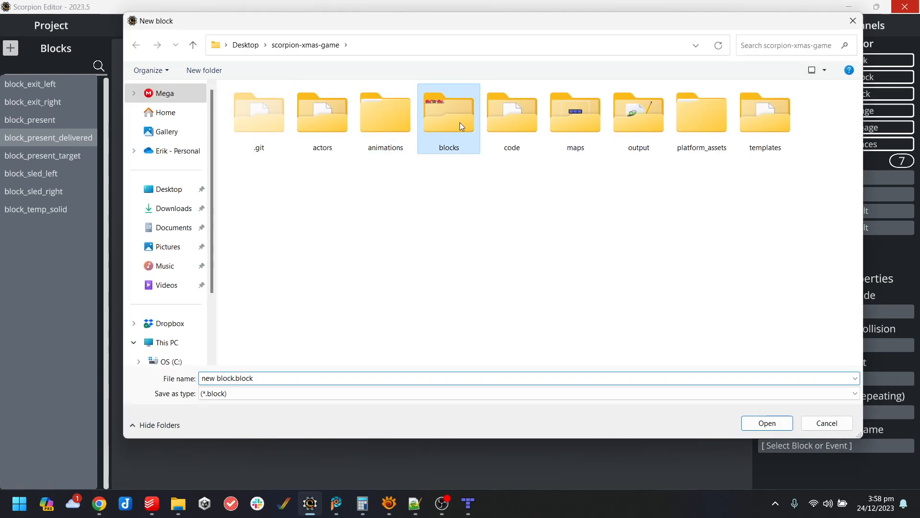
double_click(455, 121)
left_click(338, 381)
type("block_fire")
key("Return")
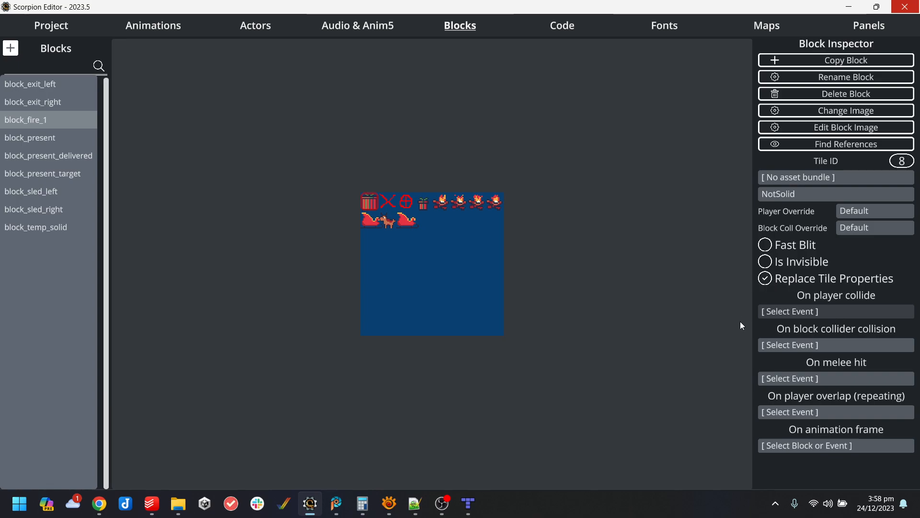
Set the player collision event of block_fire_1 to restartlevel.
left_click(821, 311)
type("restar")
left_click(309, 69)
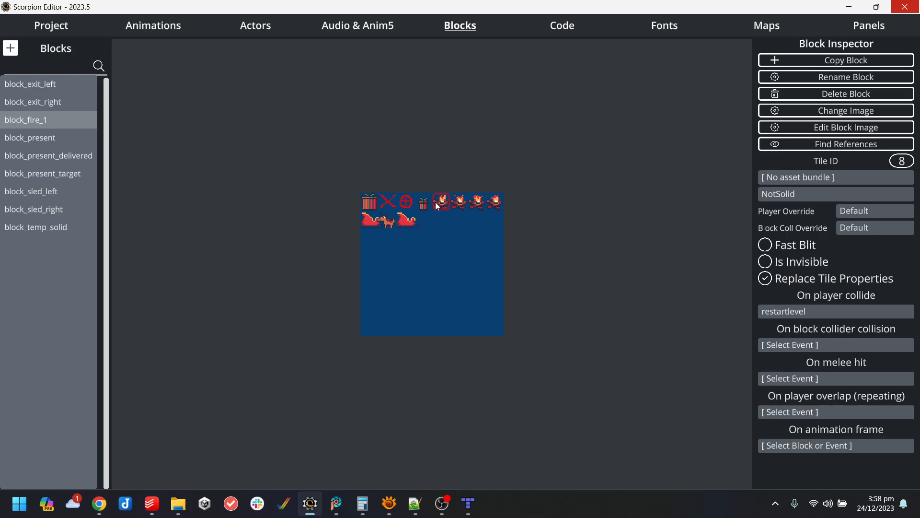
Copy block_fire_1 as block_fire_2, and copy that block as block_fire_3.
left_click(806, 58)
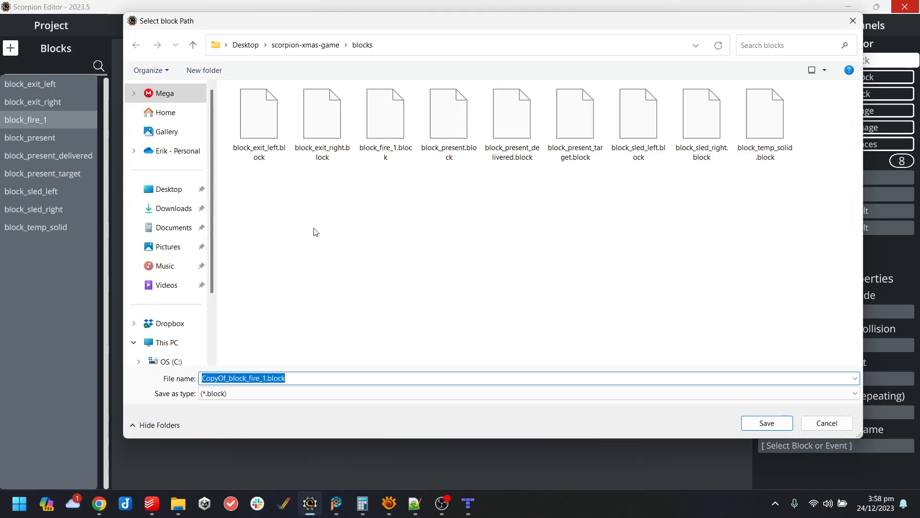
left_click(386, 115)
left_click(240, 379)
left_click(239, 379)
key("BackSpace")
type("2")
key("Return")
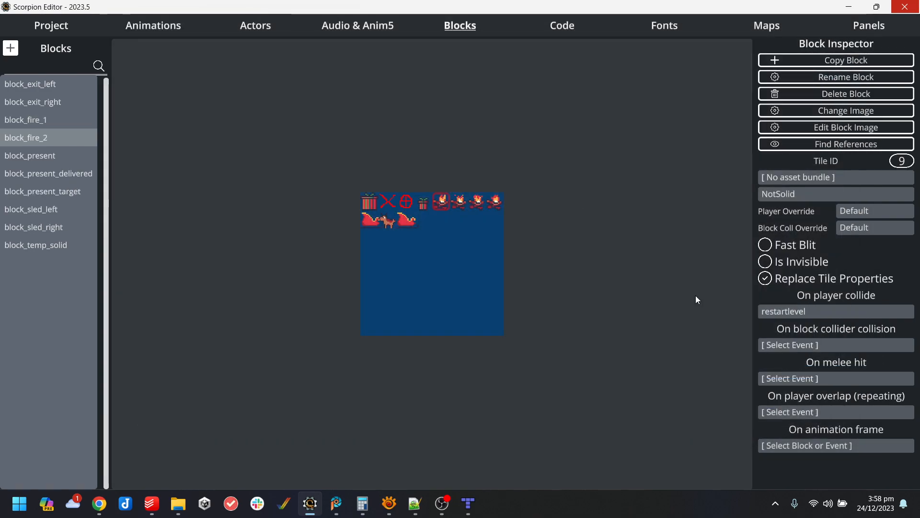
left_click(795, 59)
type("block_fire_3")
key("Return")
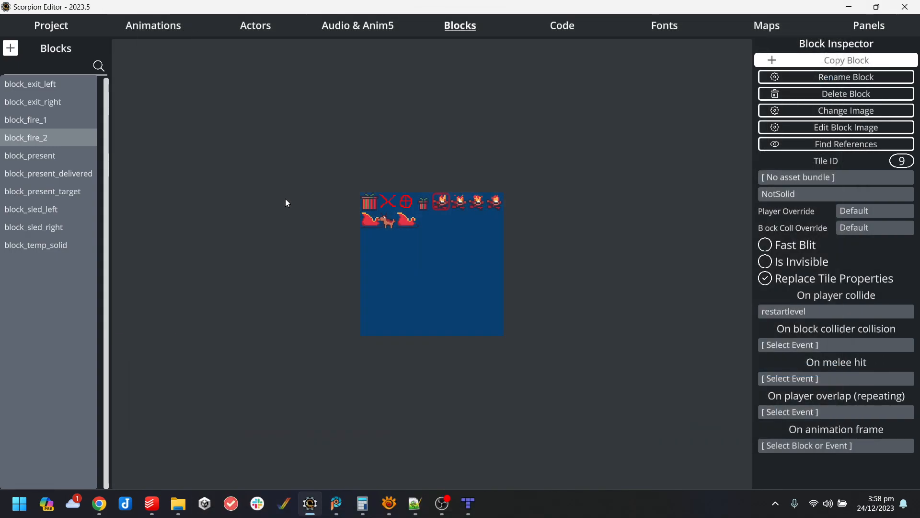
Copy block_fire_3 as one more fire block and rename the copy to block_fire_4.
left_click(834, 61)
type("block_")
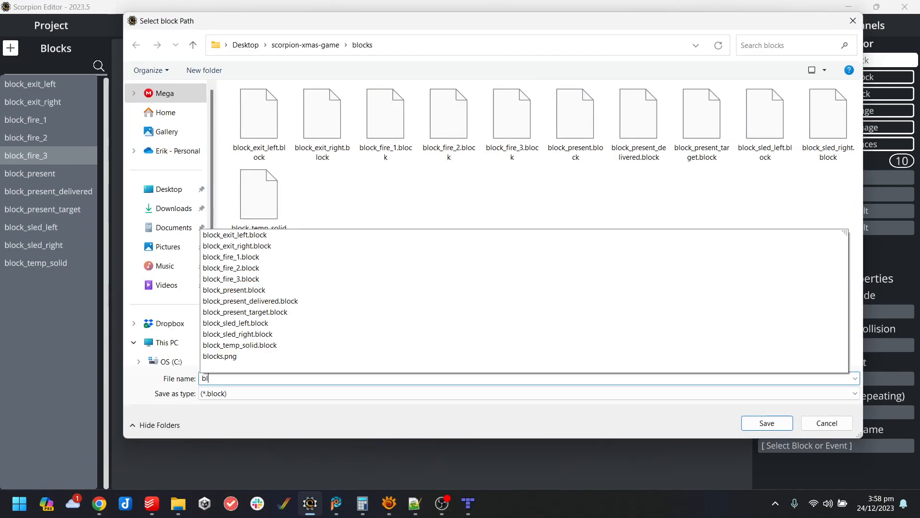
type("fire_43")
key("Return")
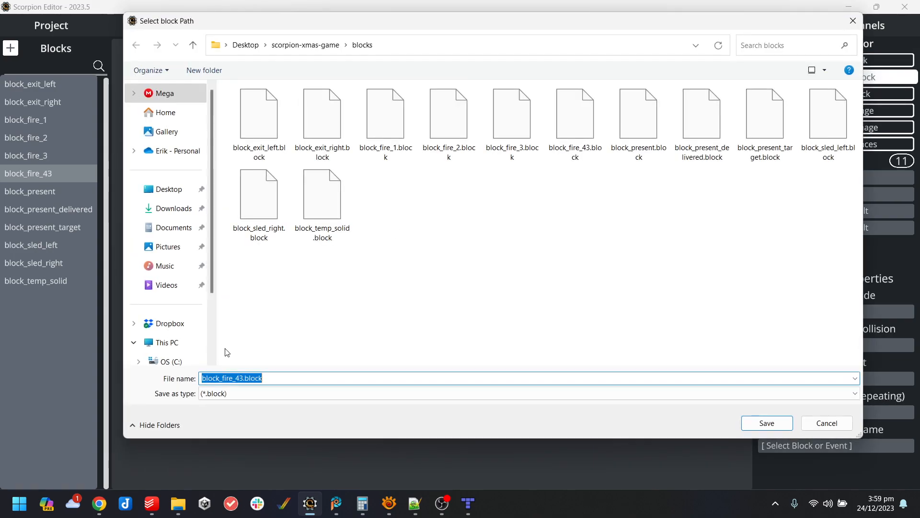
left_click(239, 379)
key("Return")
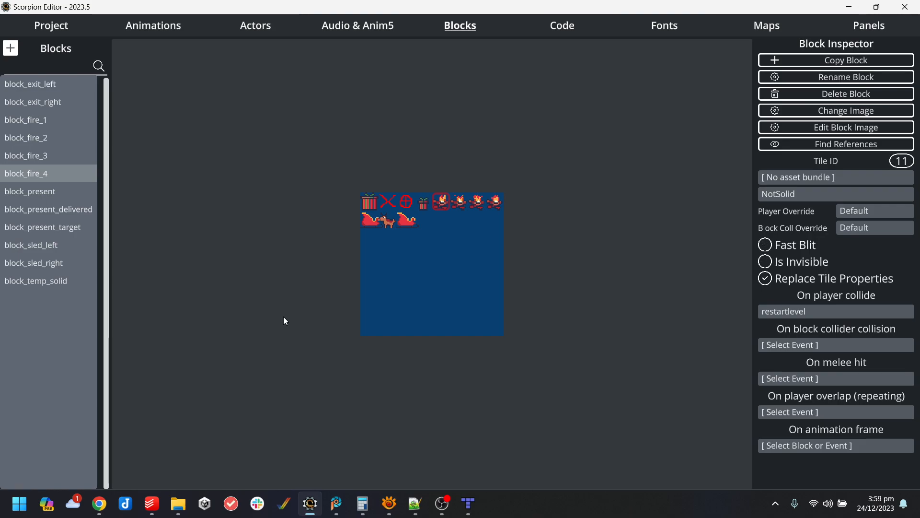
Make block_fire_1 change to block_fire_2 on animation frame, and block_fire_2 change to block_fire_3.
left_click(37, 118)
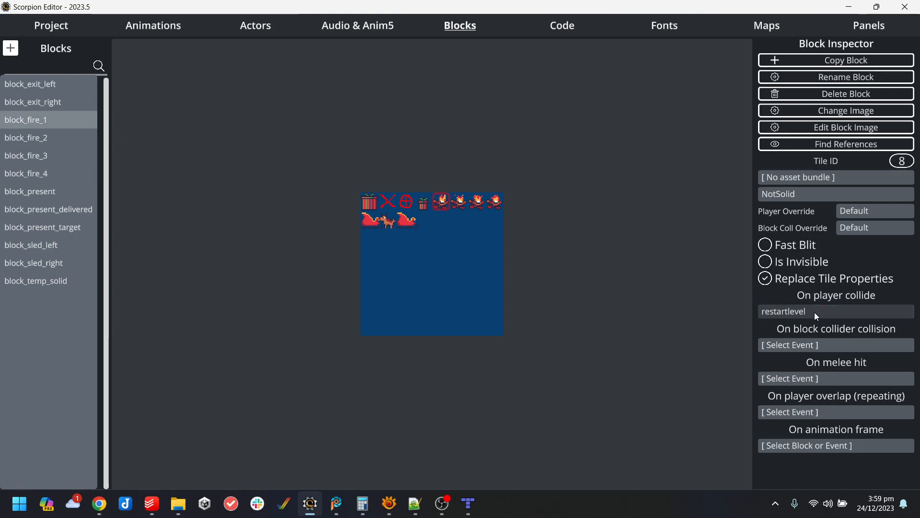
left_click(838, 447)
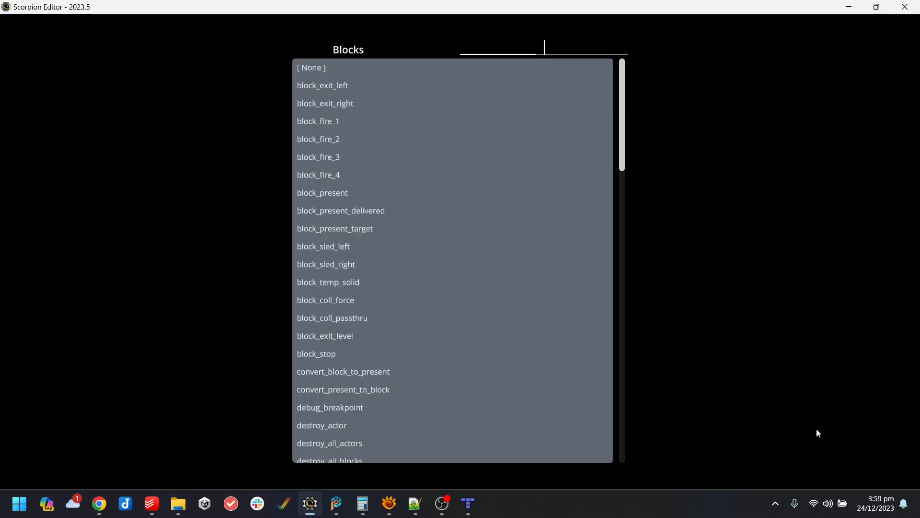
left_click(338, 140)
left_click(44, 138)
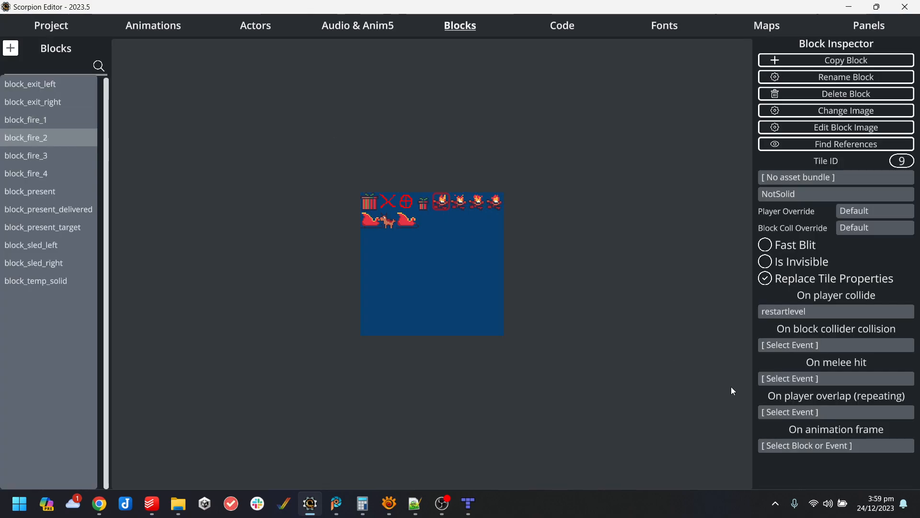
left_click(861, 446)
left_click(330, 159)
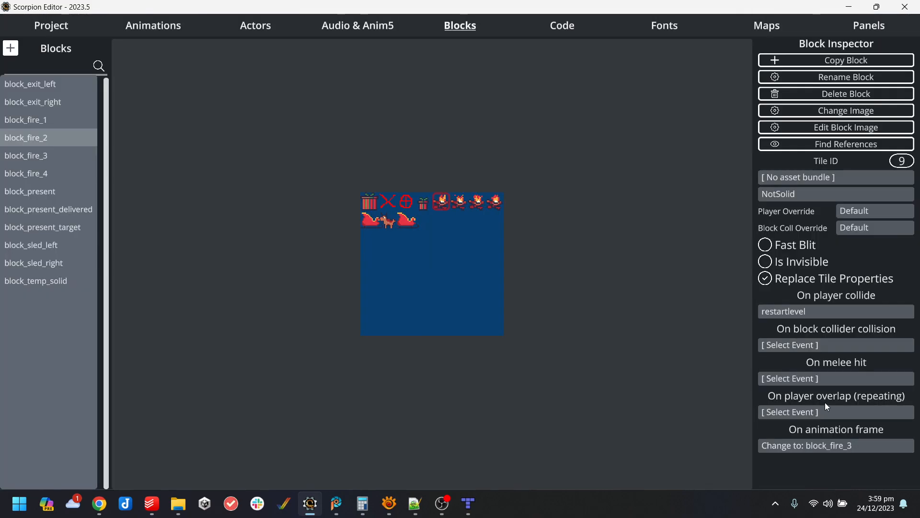
Make block_fire_3 change to block_fire_4 on animation frame, and block_fire_4 change back to block_fire_1.
left_click(67, 154)
left_click(841, 447)
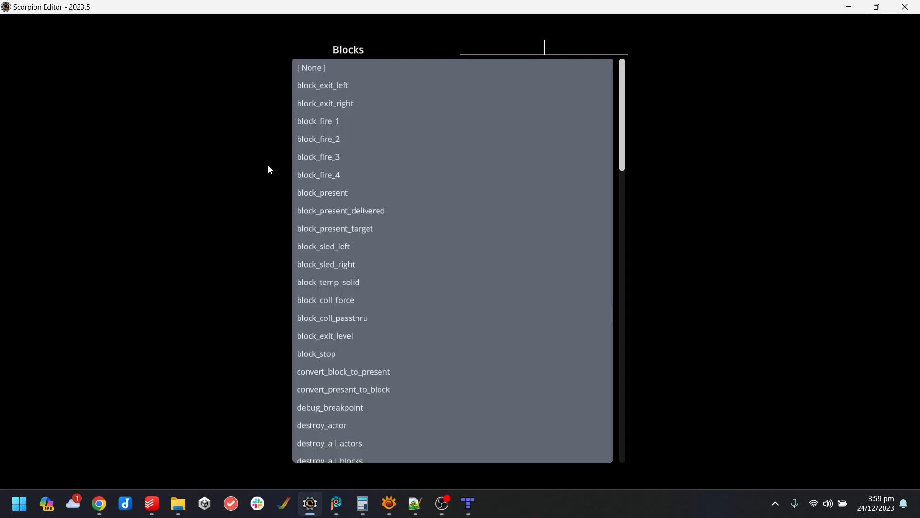
left_click(333, 175)
left_click(56, 172)
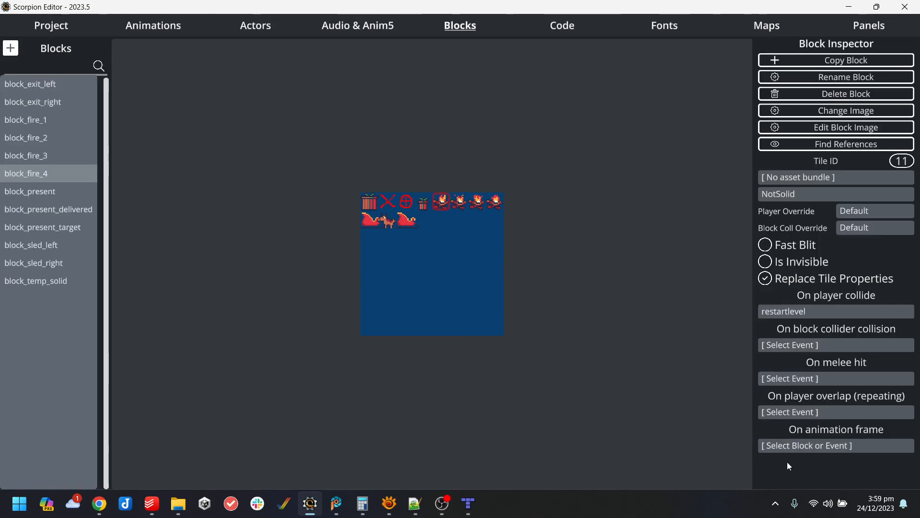
left_click(818, 450)
left_click(338, 120)
Check the on animation frame target of each fire block from block_fire_1 to block_fire_4.
left_click(44, 120)
left_click(43, 138)
left_click(46, 154)
left_click(50, 124)
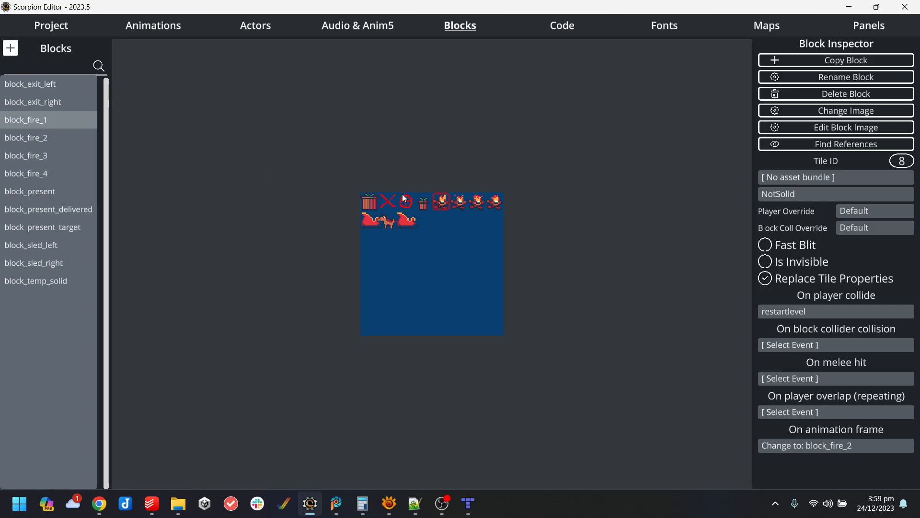
left_click(29, 138)
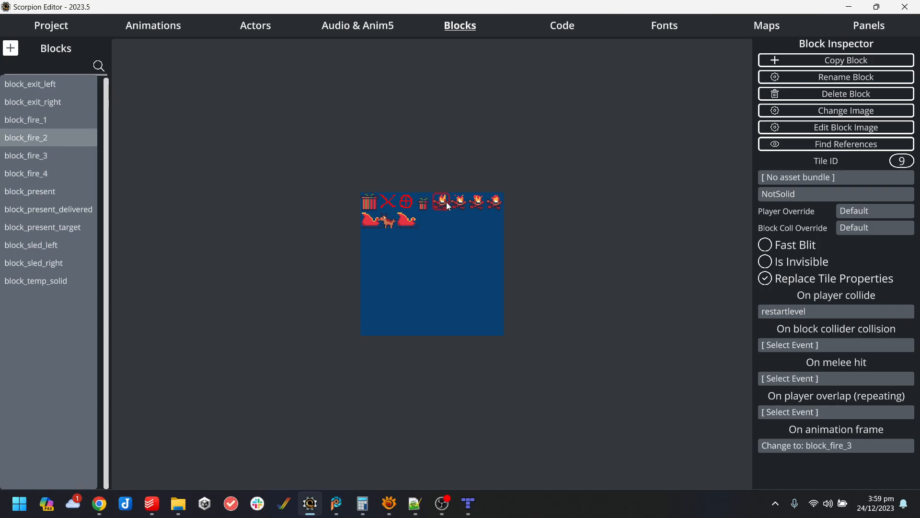
left_click(48, 155)
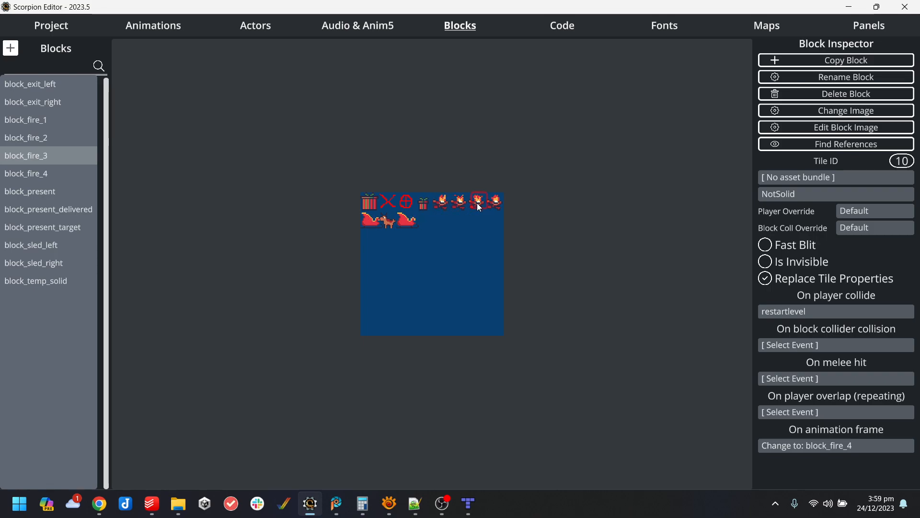
left_click(64, 175)
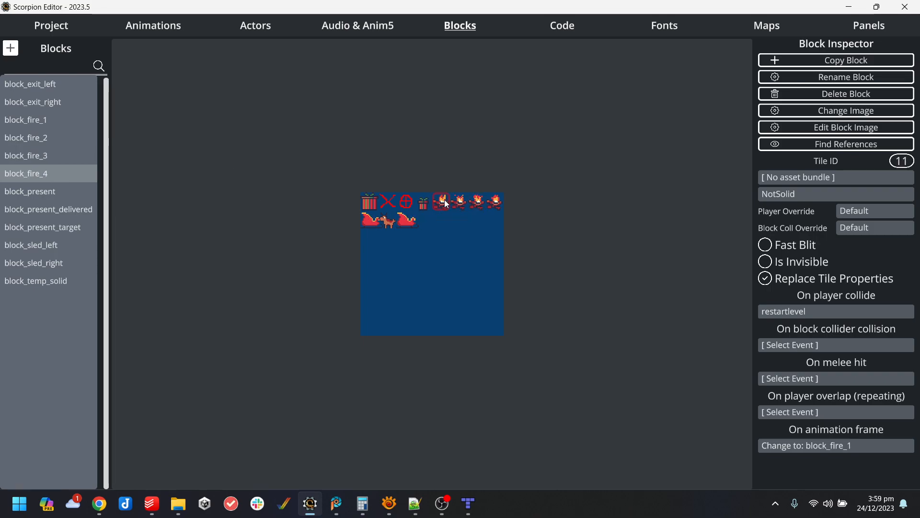
Compile the project for WinUAE and dismiss the compile message.
left_click(42, 31)
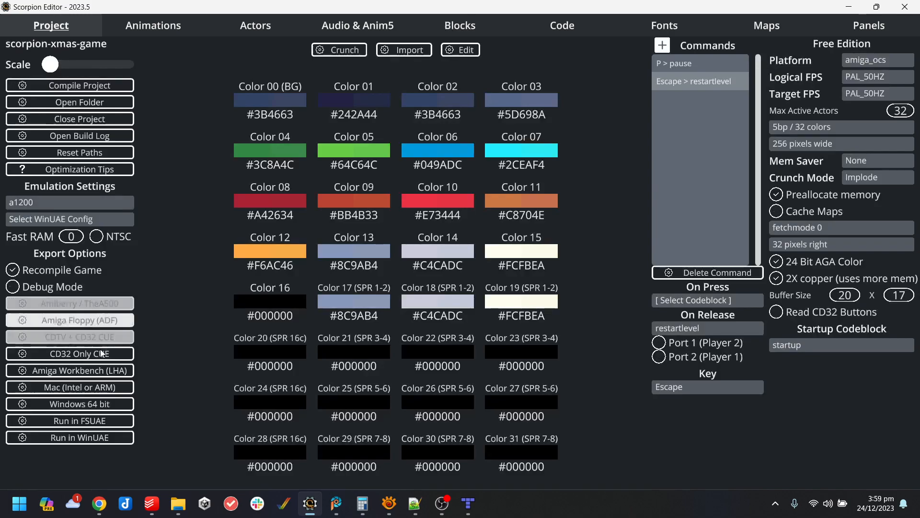
left_click(72, 437)
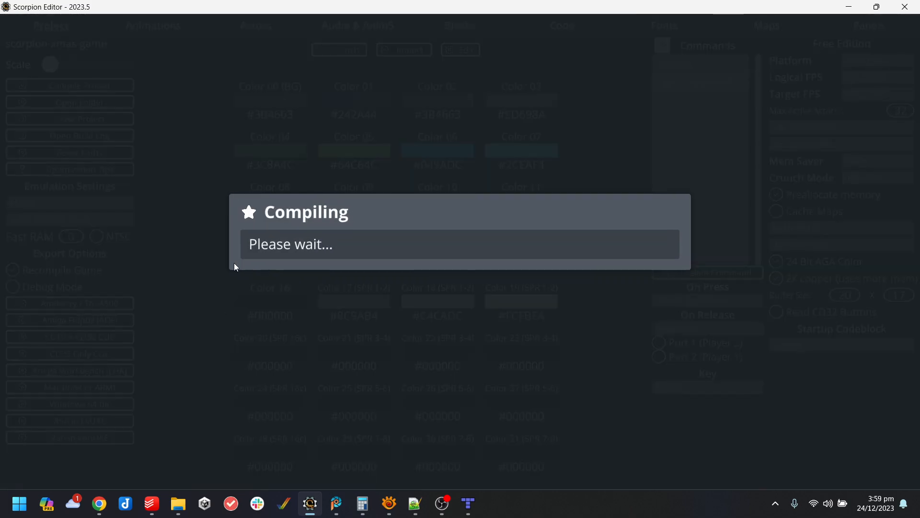
left_click(652, 295)
Switch to Tiled, place a campfire block on each side of the chimney target on the blocks layer, and save level01.tmx.
left_click(472, 504)
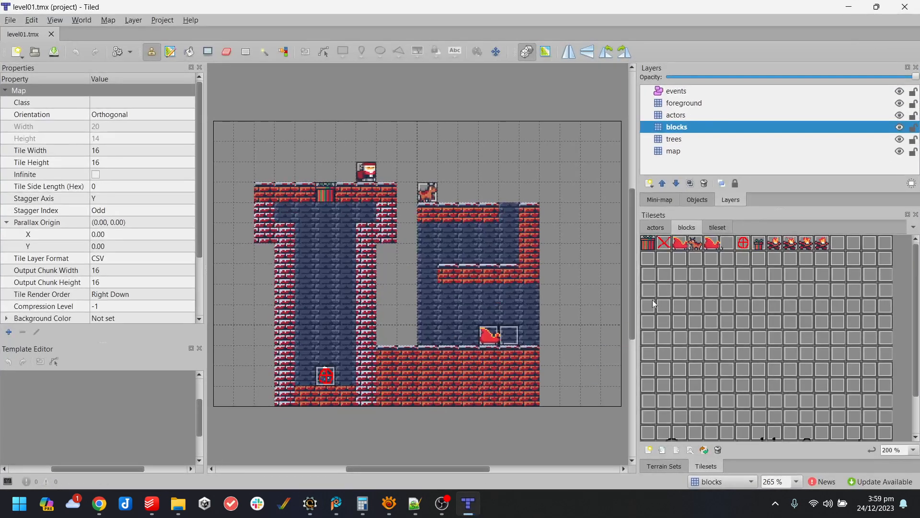
left_click(777, 244)
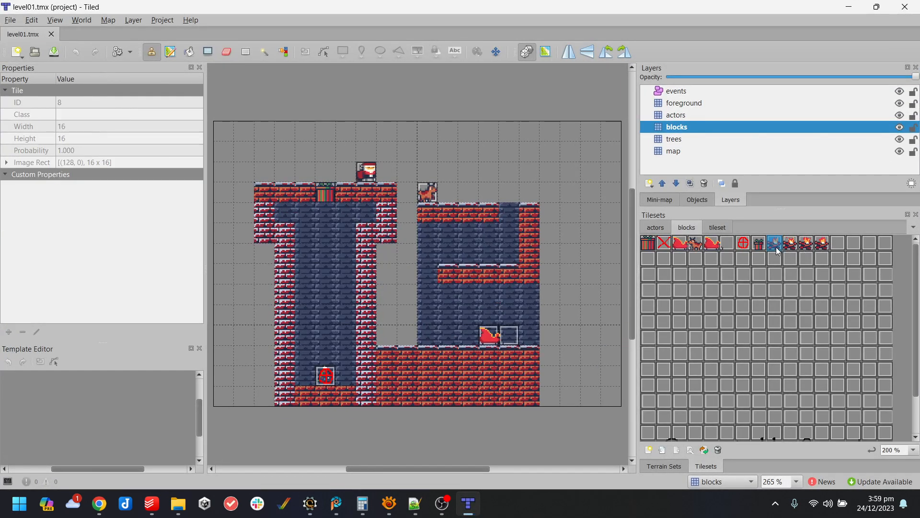
left_click(300, 372)
left_click(340, 377)
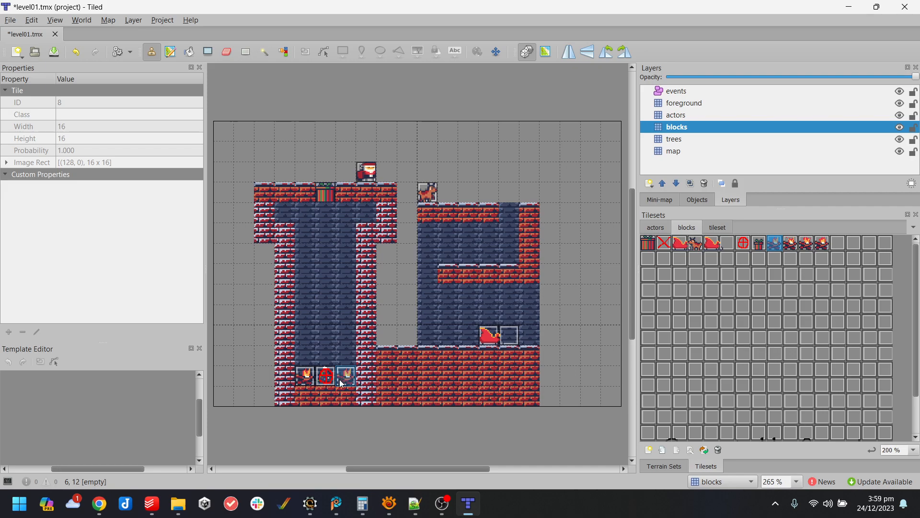
key("ctrl+s")
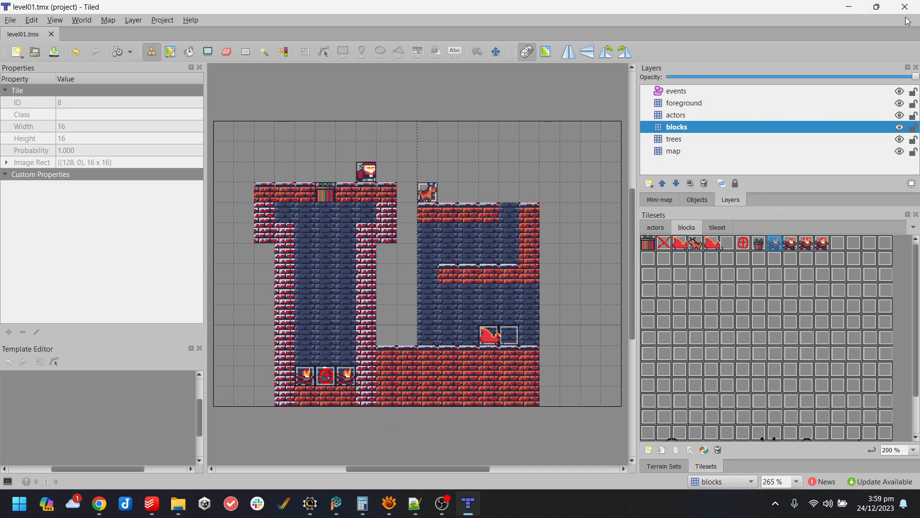
Return to Scorpion Editor, run the game in WinUAE and play-test dropping the present and Santa's fall into the chimney fire.
left_click(847, 6)
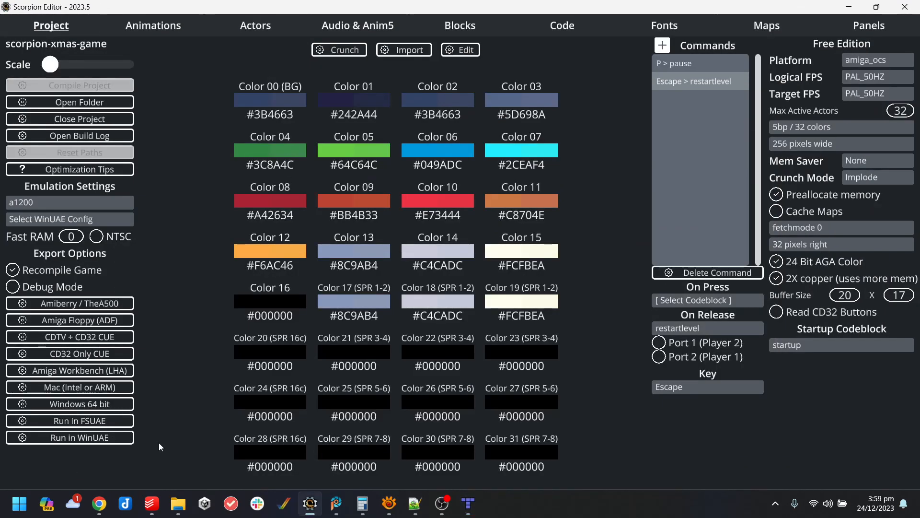
left_click(69, 437)
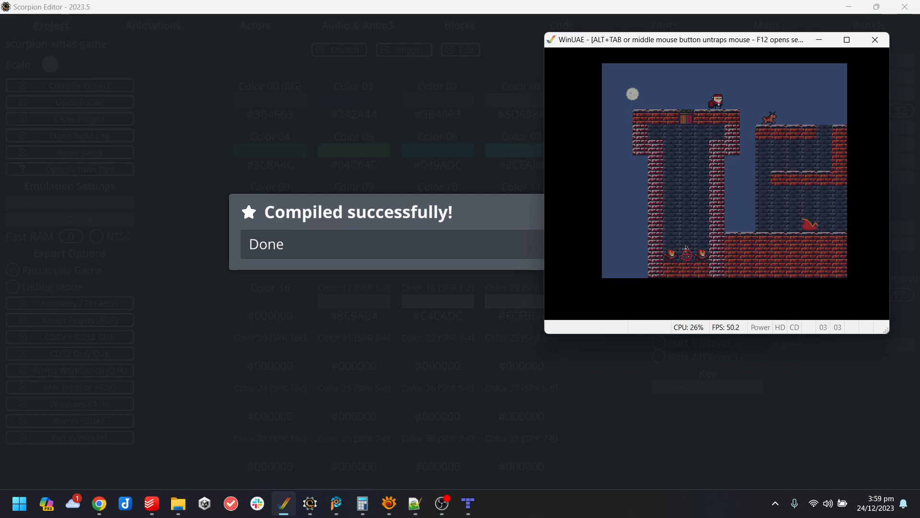
key("Left")
key("Up")
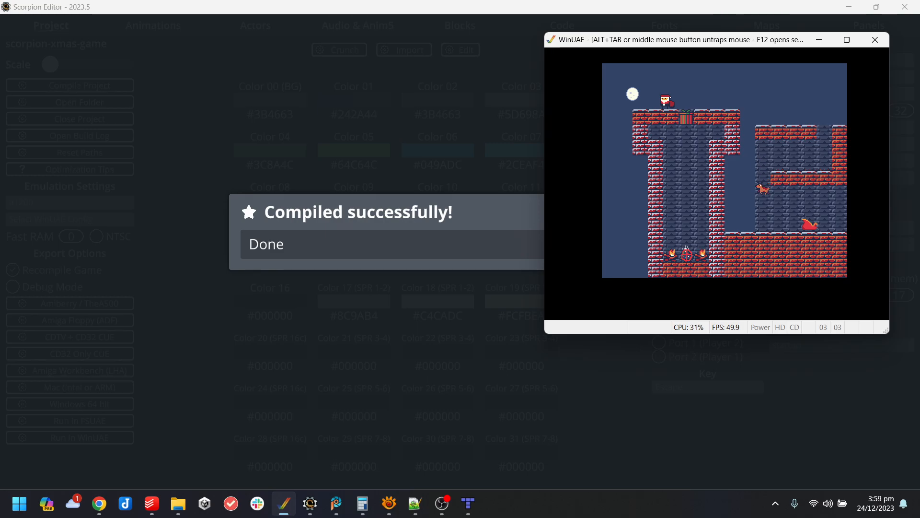
key("Up")
key("Right")
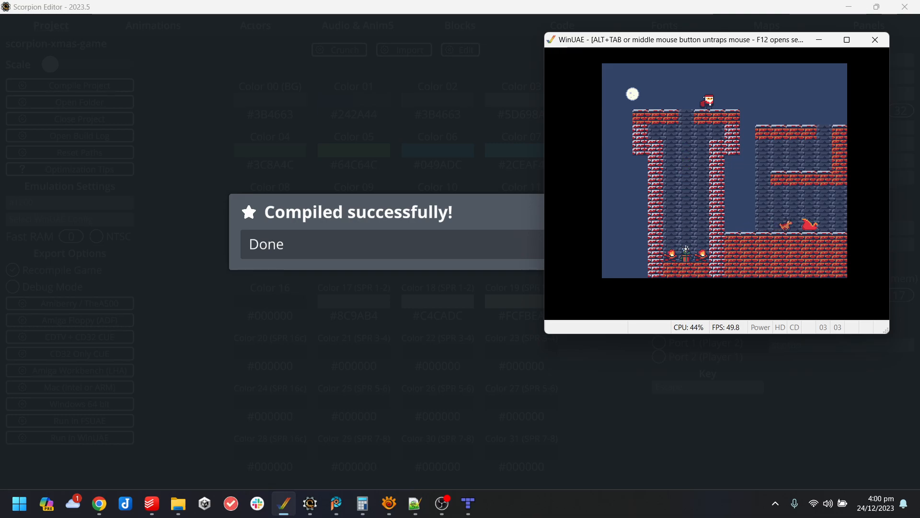
key("Left")
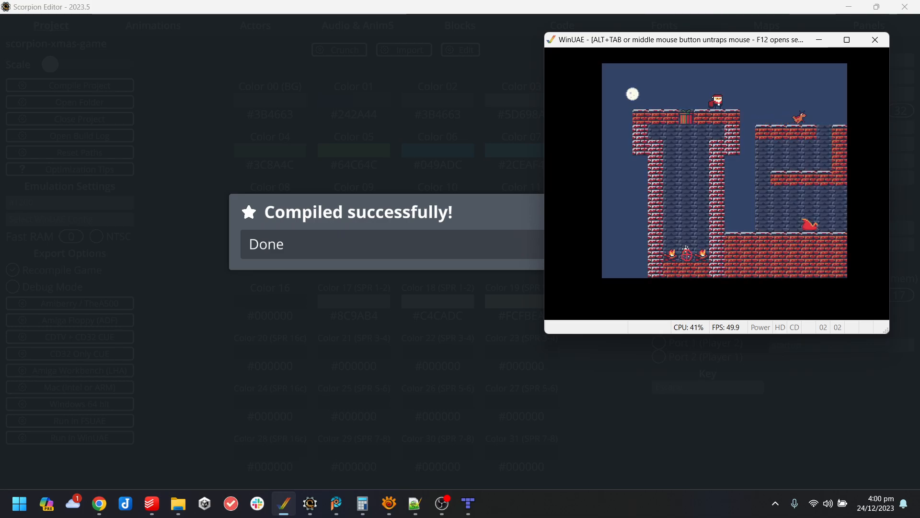
key("alt+Tab")
left_click(676, 286)
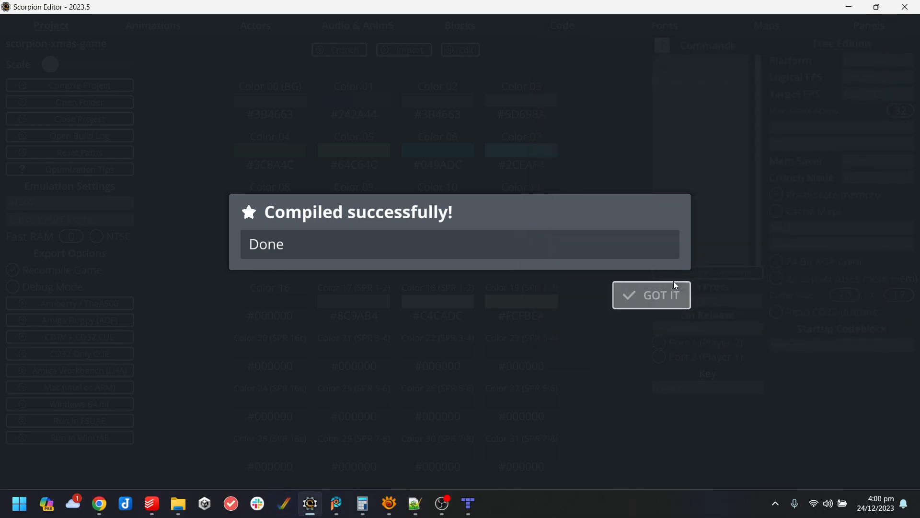
Switch to tileset.png in PaintShop Pro and copy the row of five smoke puff frames into a new image.
left_click(336, 505)
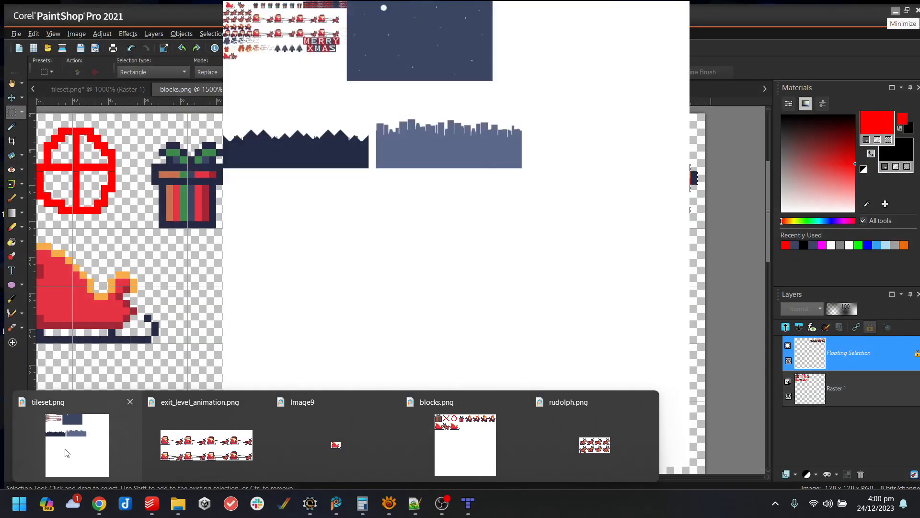
left_click(66, 452)
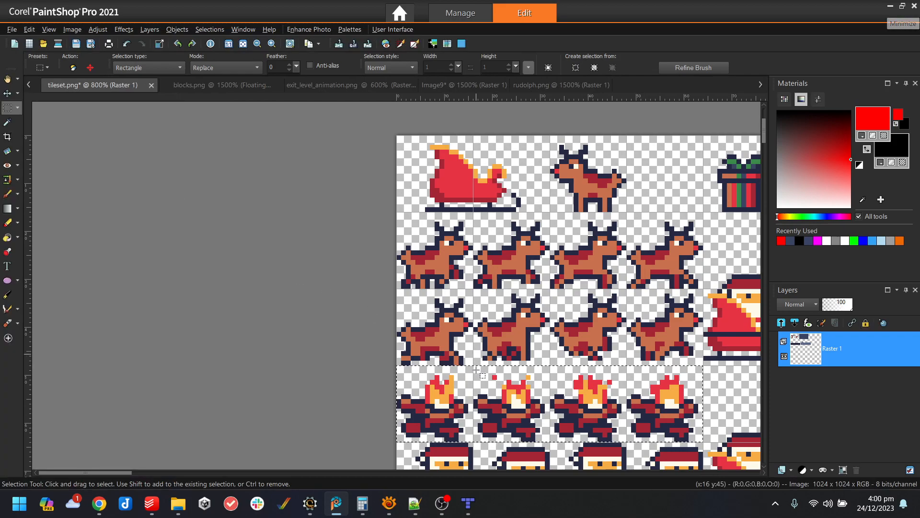
scroll(548, 415, "down", 2)
scroll(469, 446, "up", 2)
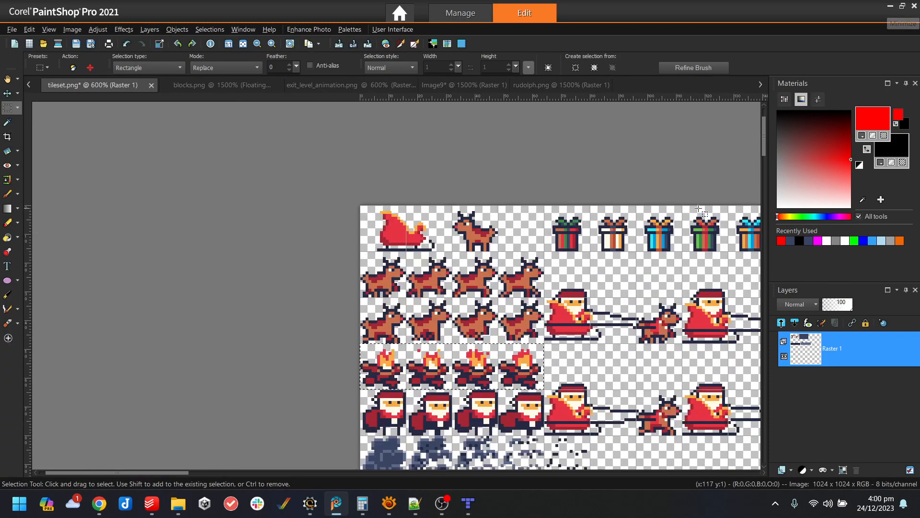
left_click_drag(761, 172, 761, 161)
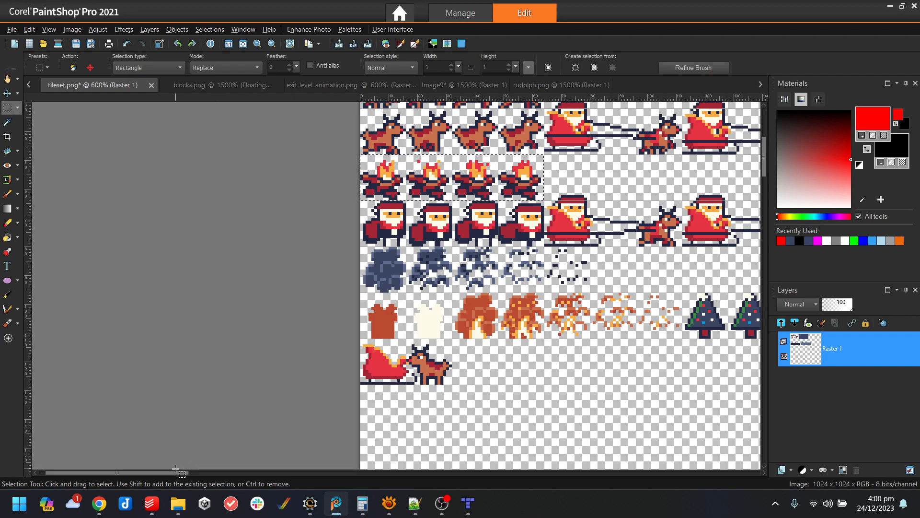
left_click_drag(181, 471, 194, 470)
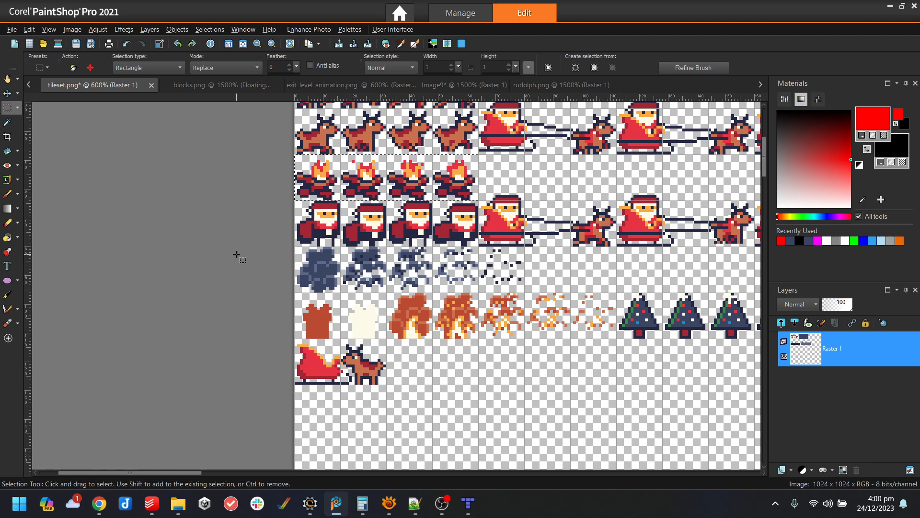
left_click_drag(293, 246, 524, 291)
left_click(30, 29)
left_click(94, 157)
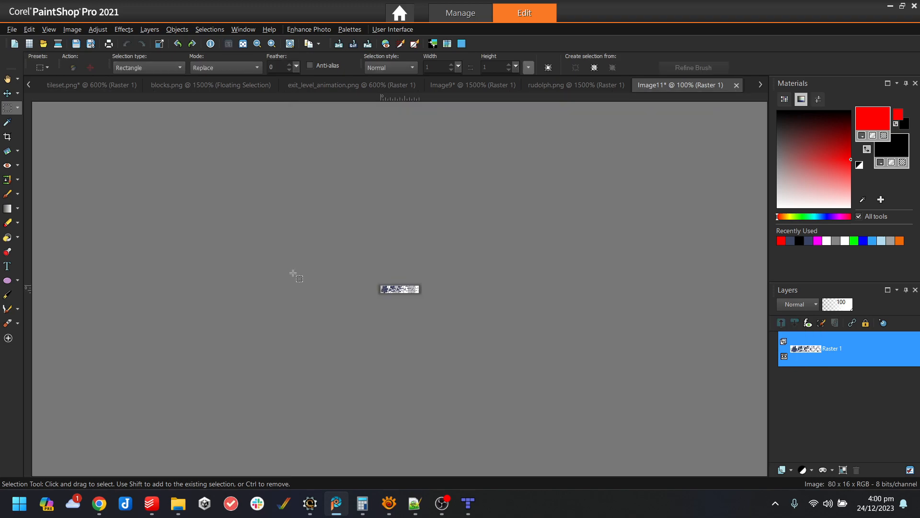
scroll(450, 247, "up", 3)
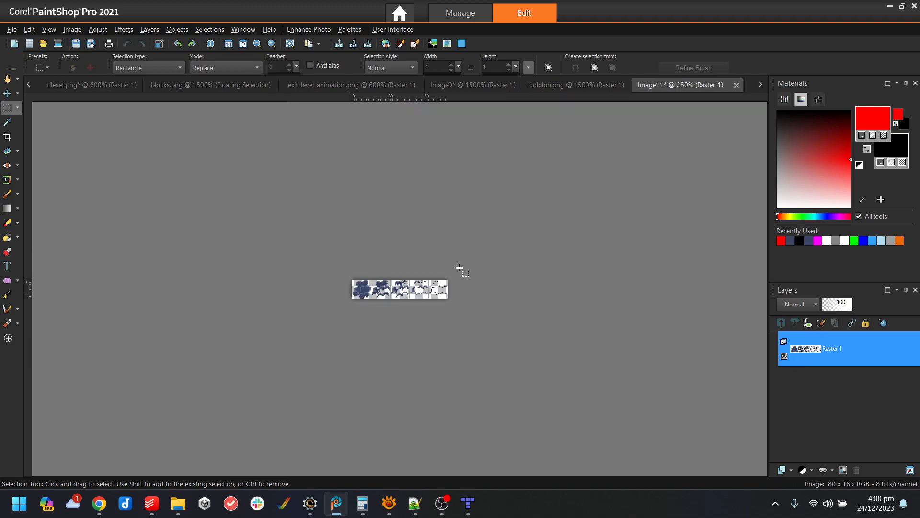
scroll(459, 267, "up", 2)
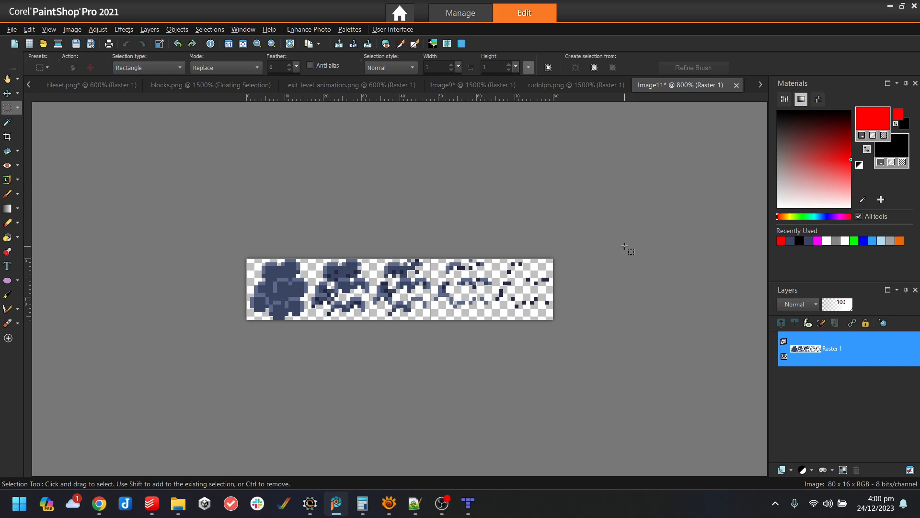
Save the new smoke image as smoke_puff in PNG format in the project's animations/misc folder.
key("ctrl+s")
left_click_drag(469, 118, 658, 125)
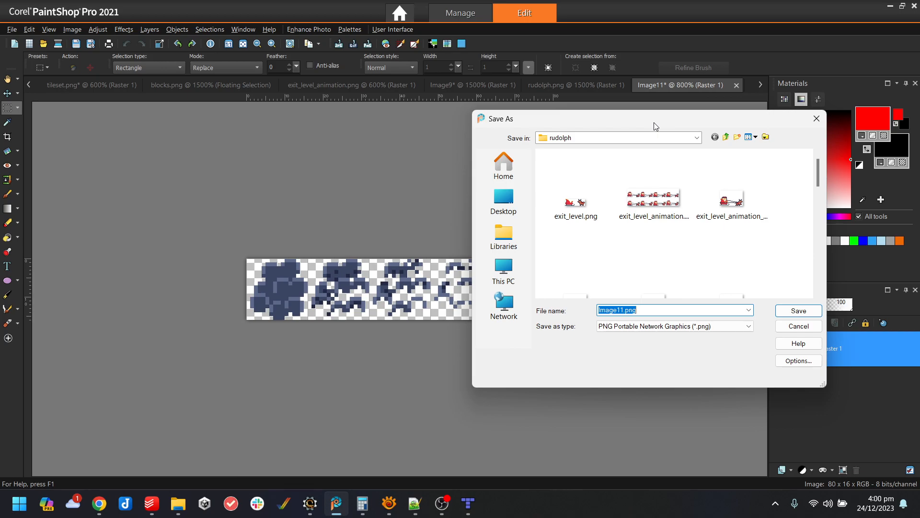
scroll(728, 225, "down", 4)
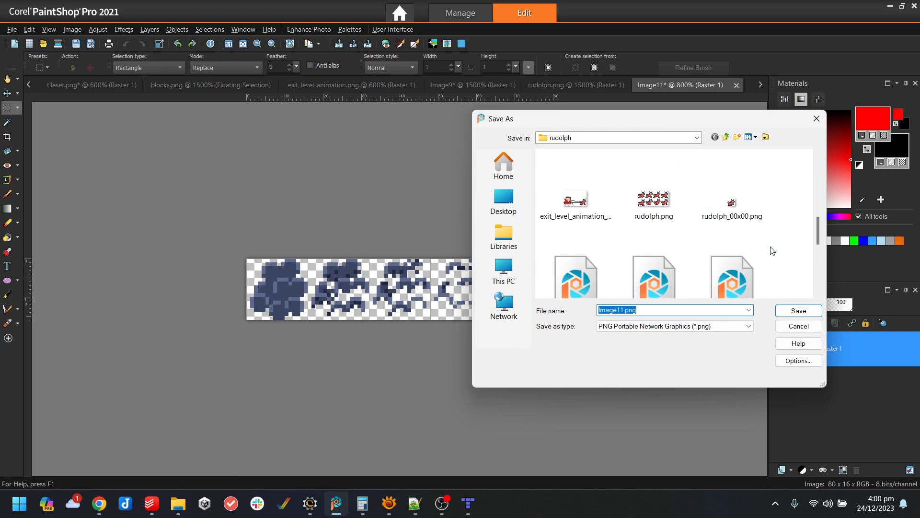
scroll(771, 250, "down", 3)
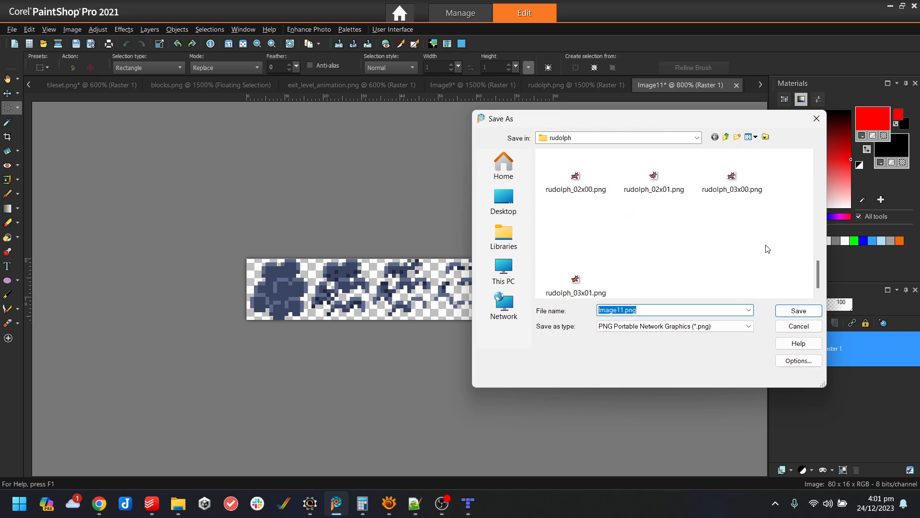
left_click(726, 137)
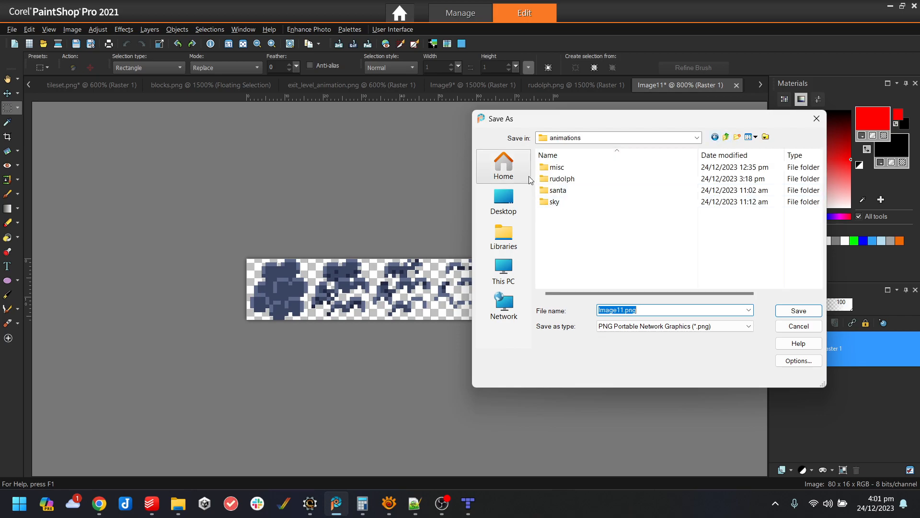
double_click(559, 168)
double_click(693, 307)
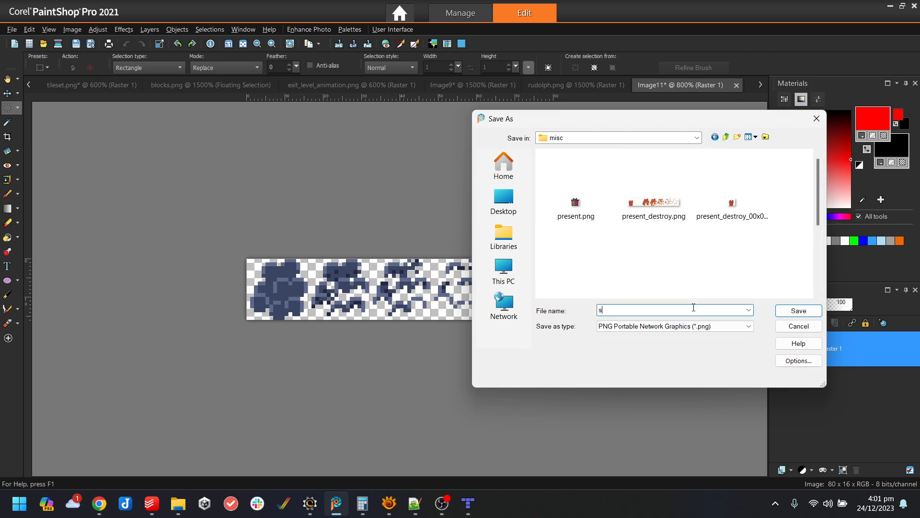
type("smoke_puff")
key("Return")
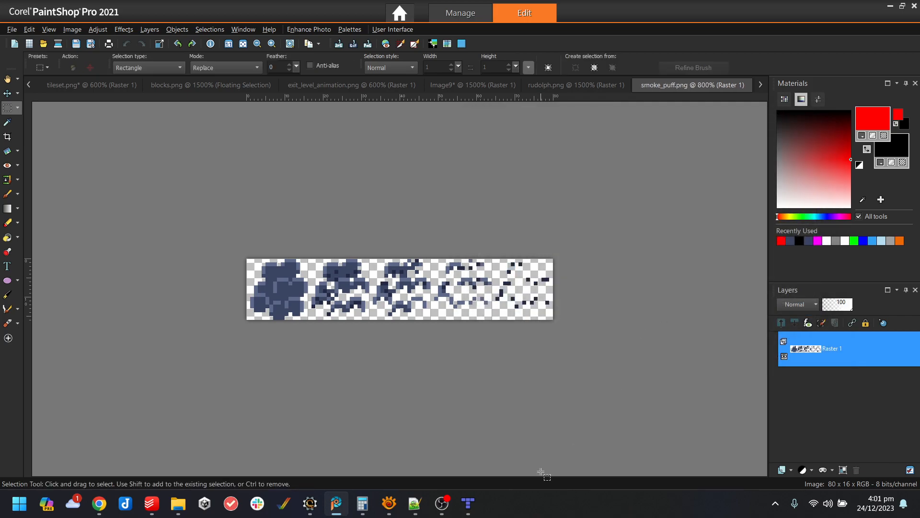
Switch to Scorpion Editor and show the project's animations.
left_click(316, 512)
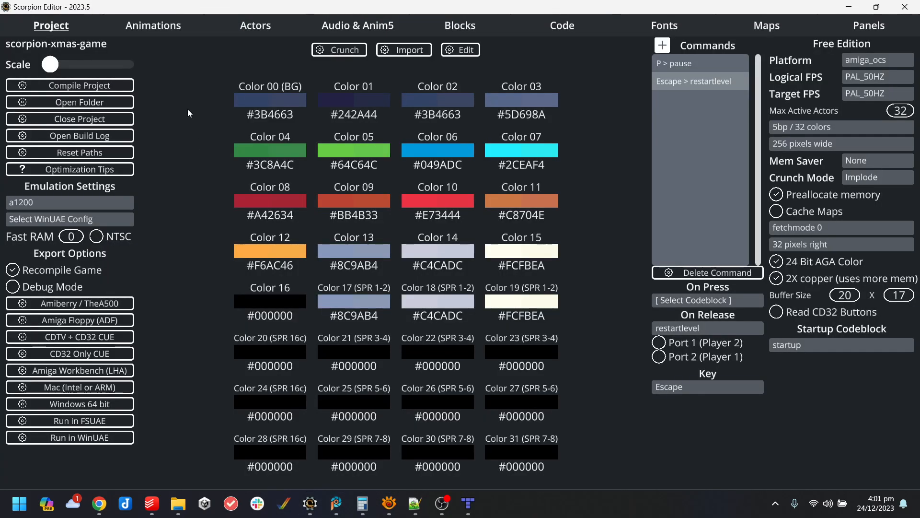
left_click(172, 33)
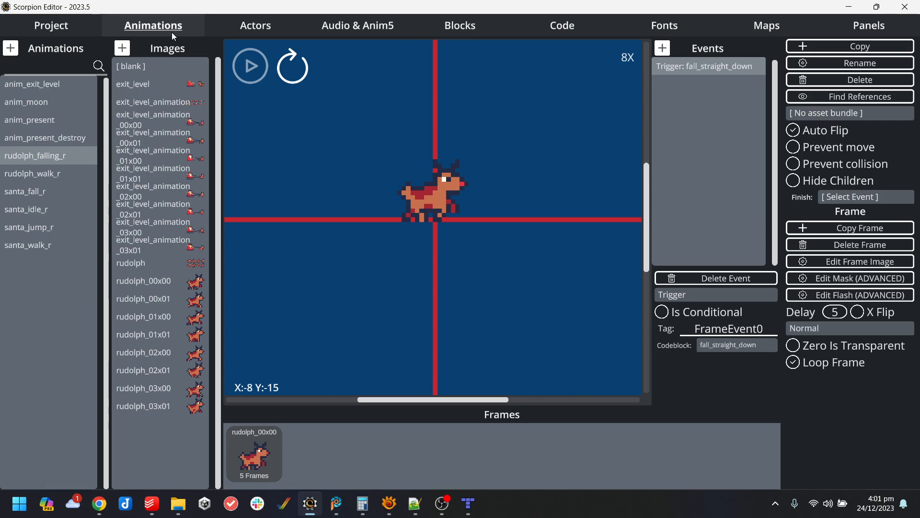
left_click(16, 52)
double_click(384, 129)
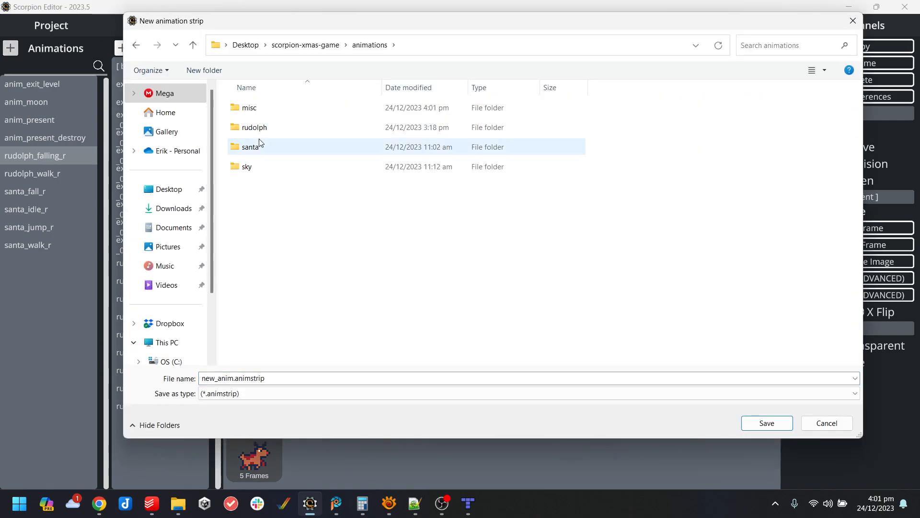
double_click(261, 106)
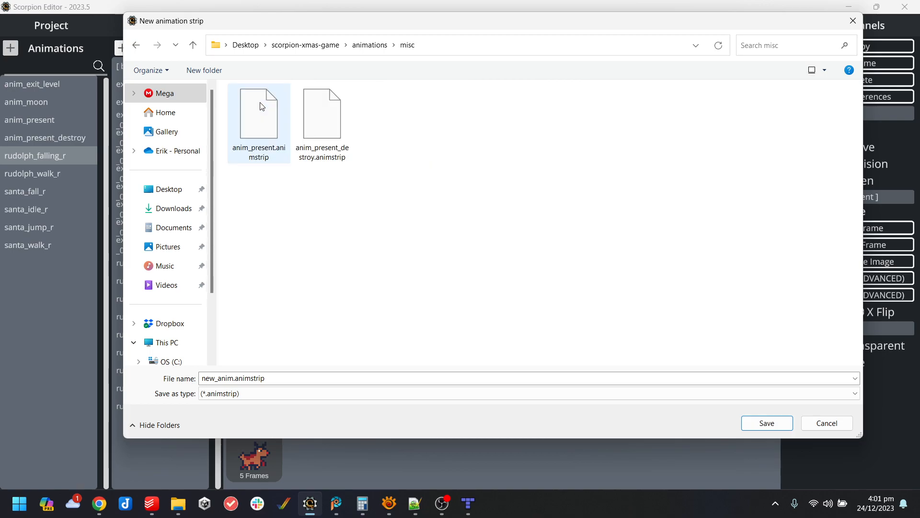
left_click(835, 426)
Choose smoke_puff.png from the animations/misc folder as the sheet to split into sprites.
left_click(126, 53)
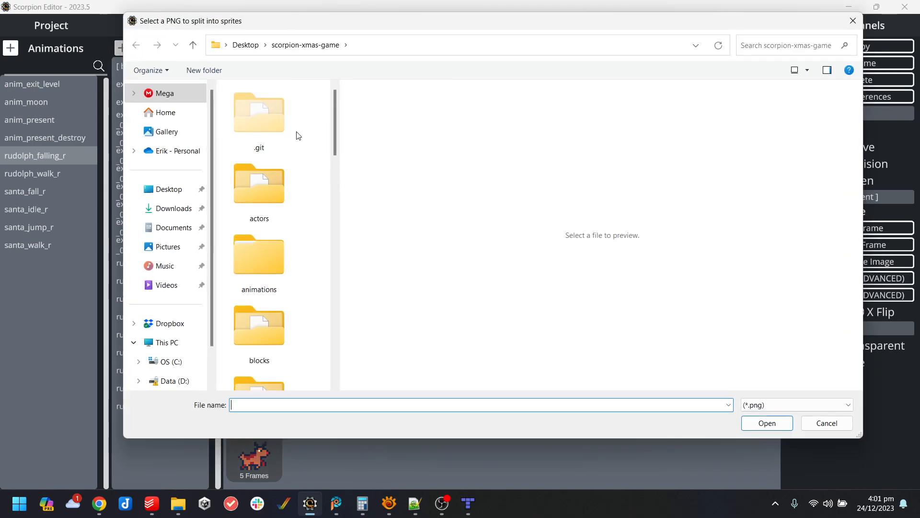
double_click(257, 317)
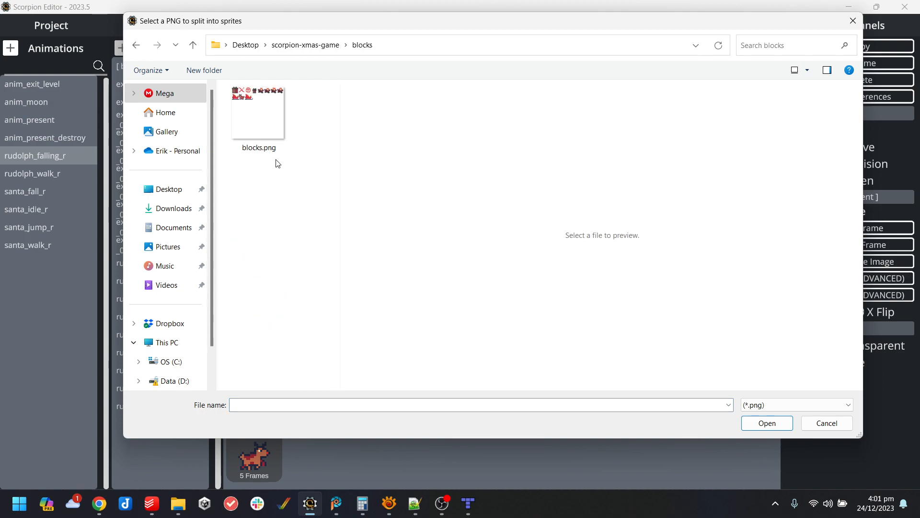
left_click(330, 45)
double_click(268, 180)
left_click(309, 45)
double_click(268, 257)
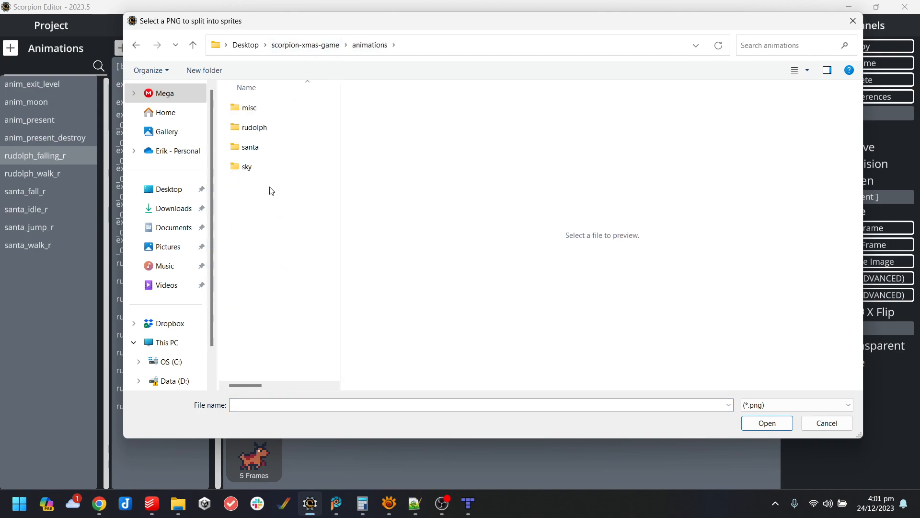
double_click(264, 132)
left_click(369, 45)
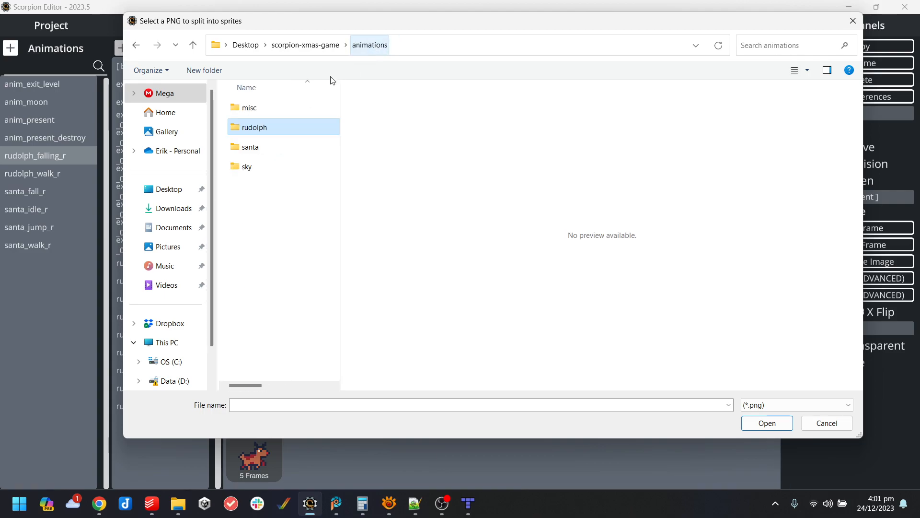
double_click(260, 110)
scroll(302, 185, "down", 10)
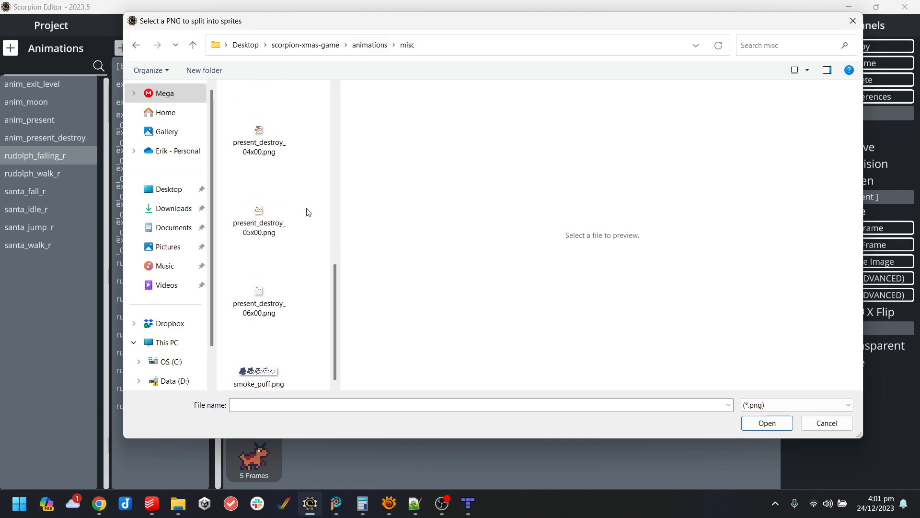
double_click(265, 361)
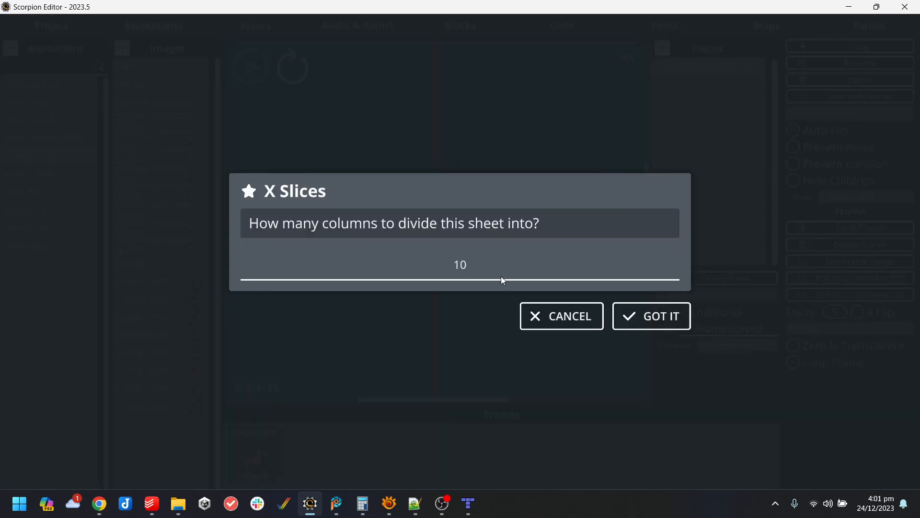
Check the smoke sheet in PaintShop Pro, then return to Scorpion Editor and divide it into 5 columns and 1 row.
mouse_move(337, 504)
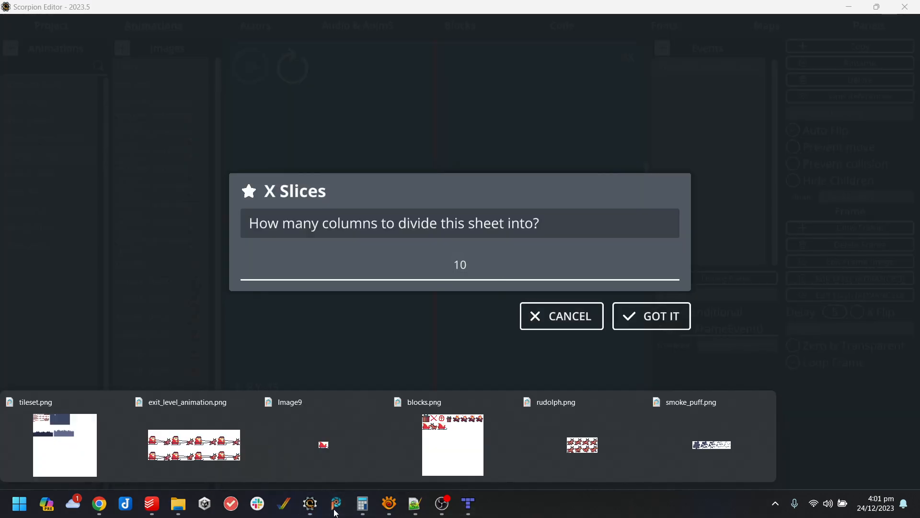
left_click(720, 466)
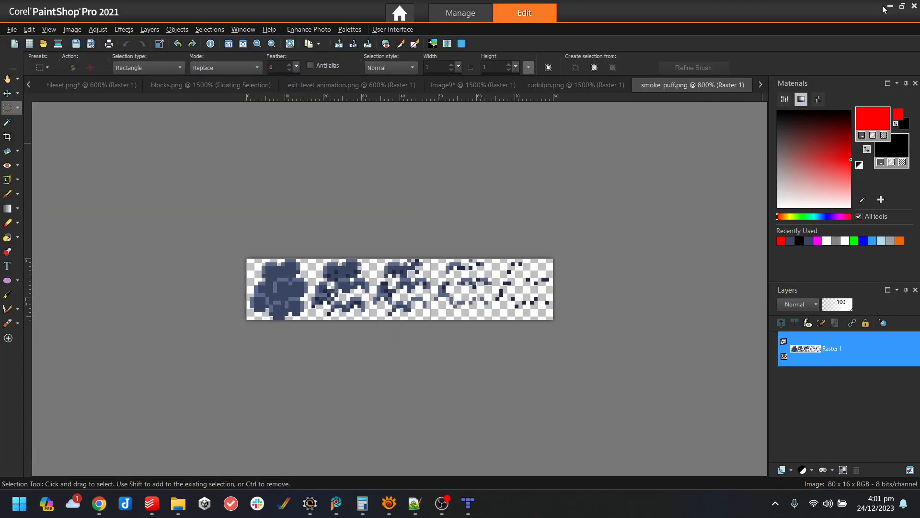
left_click(891, 7)
double_click(499, 259)
type("5")
left_click(665, 320)
double_click(498, 264)
type("1")
left_click(657, 314)
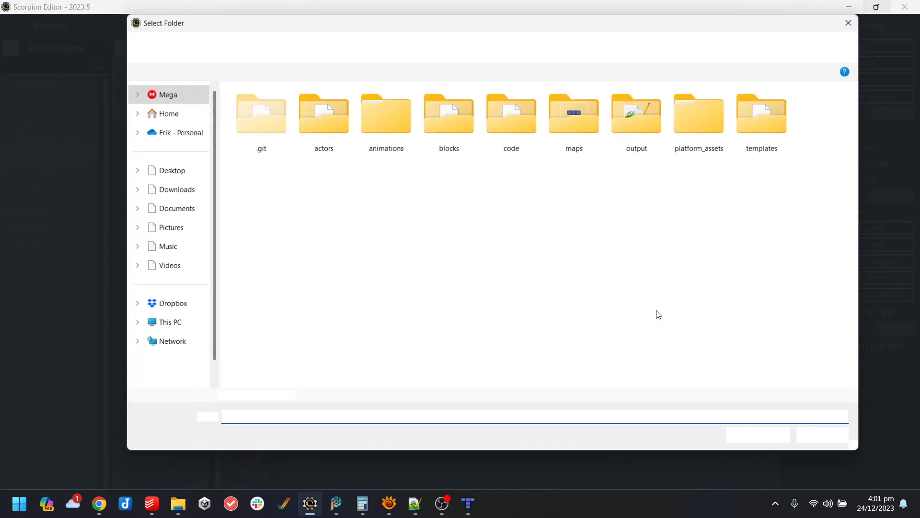
Output the sliced smoke puff images to the animations/misc folder with a scale of 1.
double_click(386, 115)
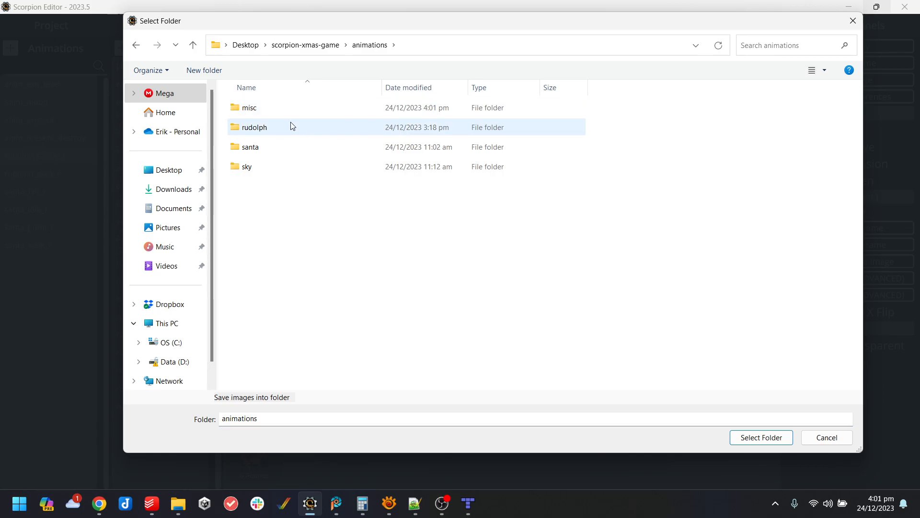
double_click(276, 107)
left_click(755, 438)
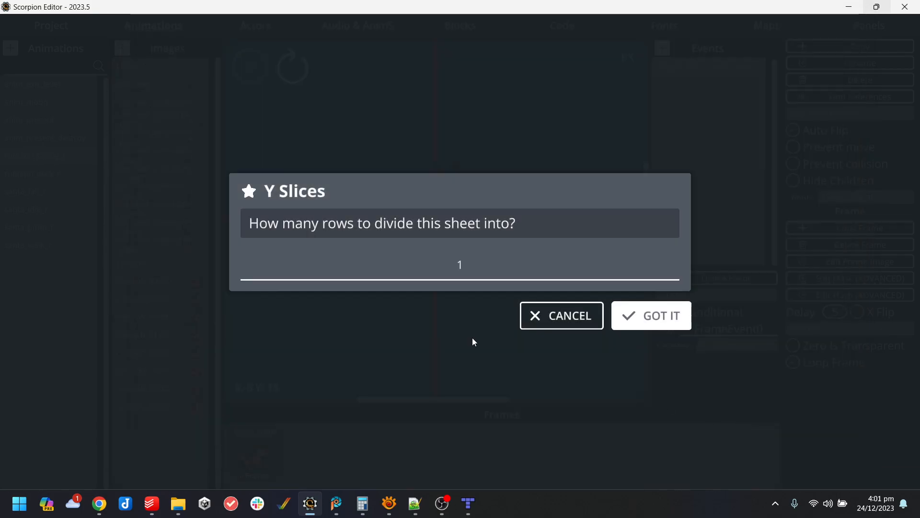
key("Return")
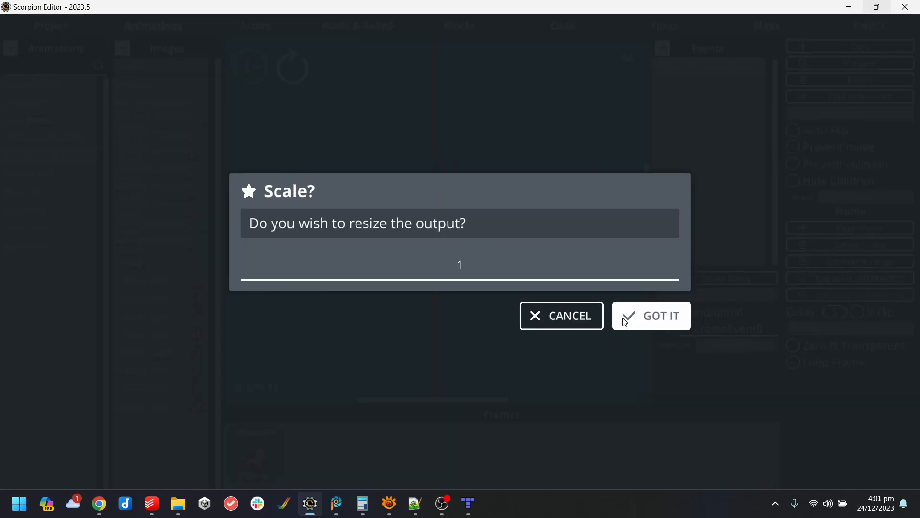
key("Return")
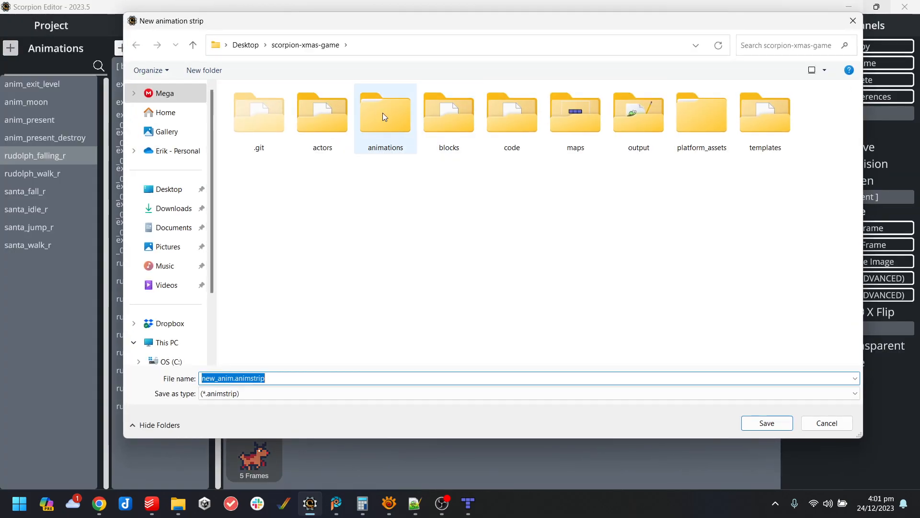
Create a new animation strip named anim_smoke_puff in the animations/misc folder.
double_click(382, 113)
double_click(263, 110)
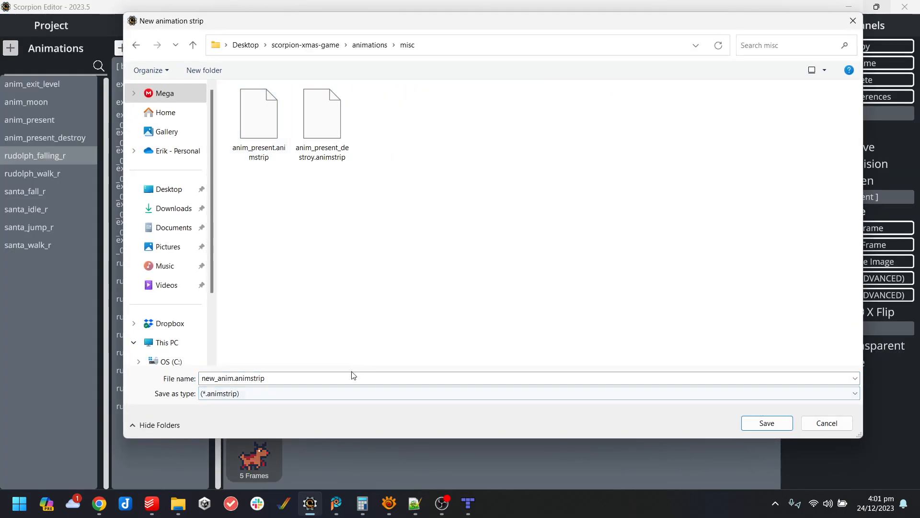
double_click(348, 377)
type("anim_s")
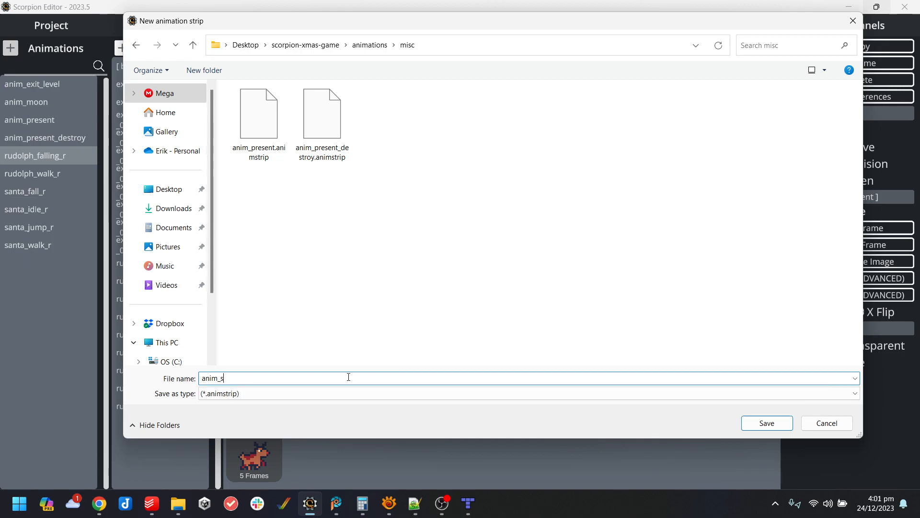
type("moke_puff")
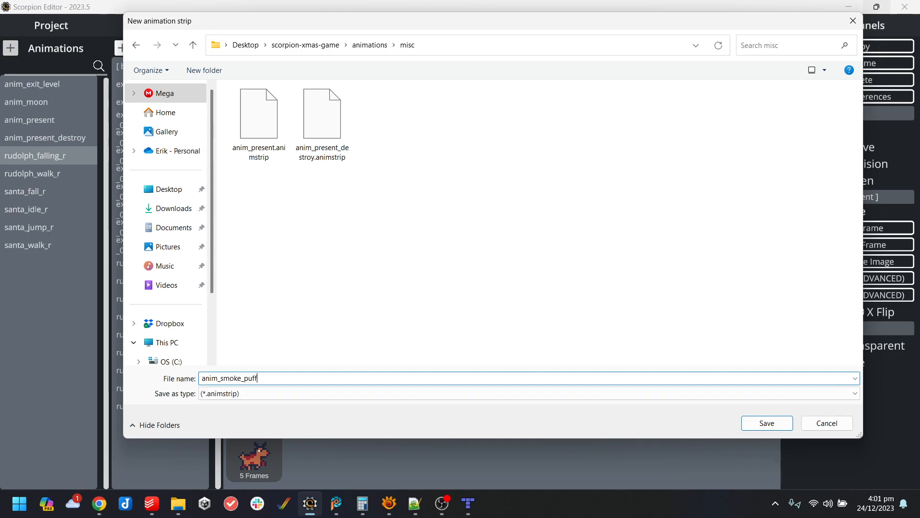
key("Return")
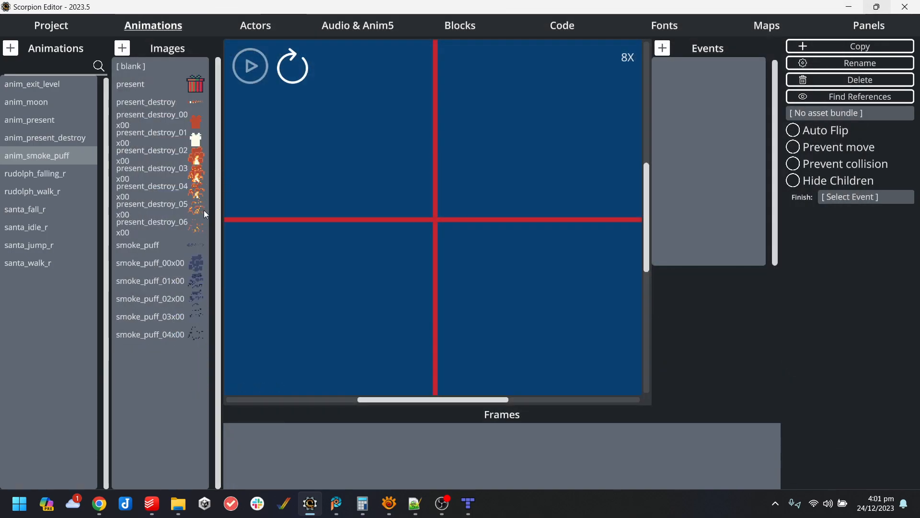
Add smoke_puff_00x00 through smoke_puff_04x00 as the five frames of anim_smoke_puff.
left_click(200, 266)
left_click(200, 283)
left_click(200, 299)
left_click(199, 317)
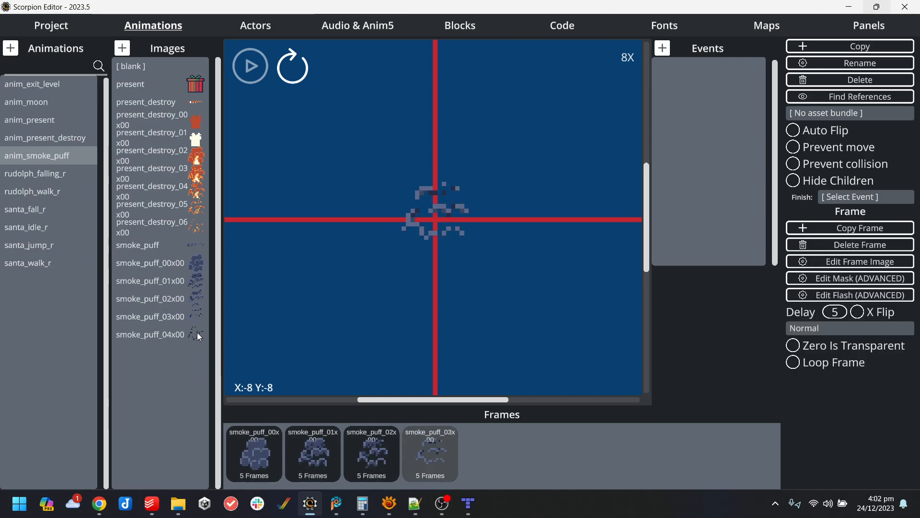
left_click(197, 333)
Offset the smoke puff frames to X -8, Y -15 so they sit on the baseline, and play the animation.
mouse_move(435, 176)
left_mouse_down()
mouse_move(436, 198)
mouse_move(437, 181)
left_mouse_up()
key("Right")
key("Right")
key("Right")
key("Right")
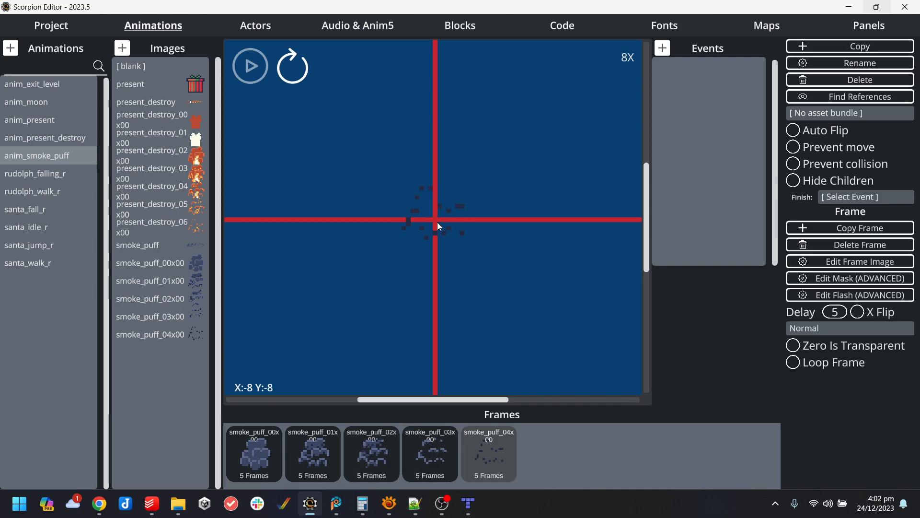
left_click(253, 70)
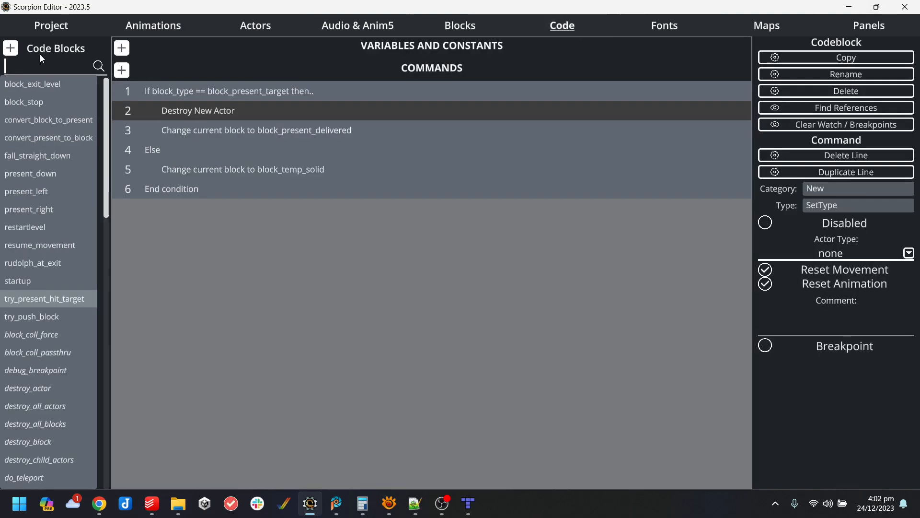
left_click(11, 48)
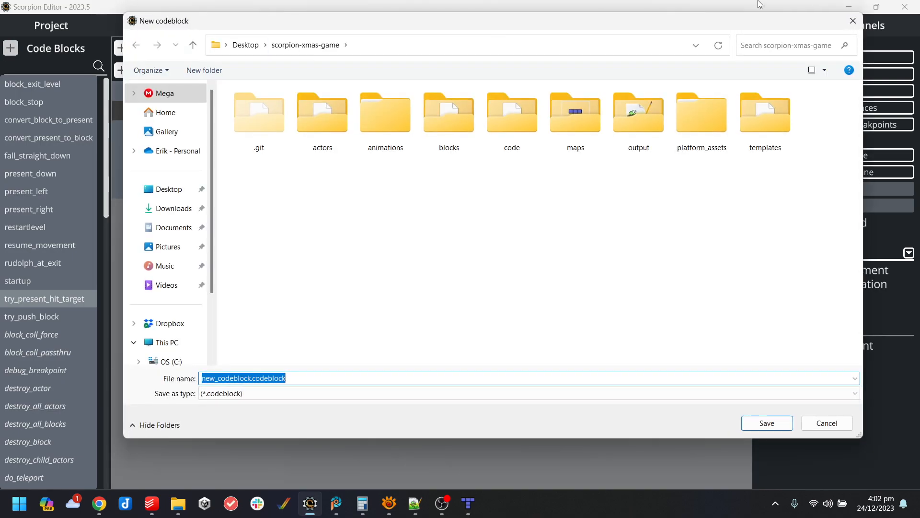
left_click(853, 20)
left_click(257, 25)
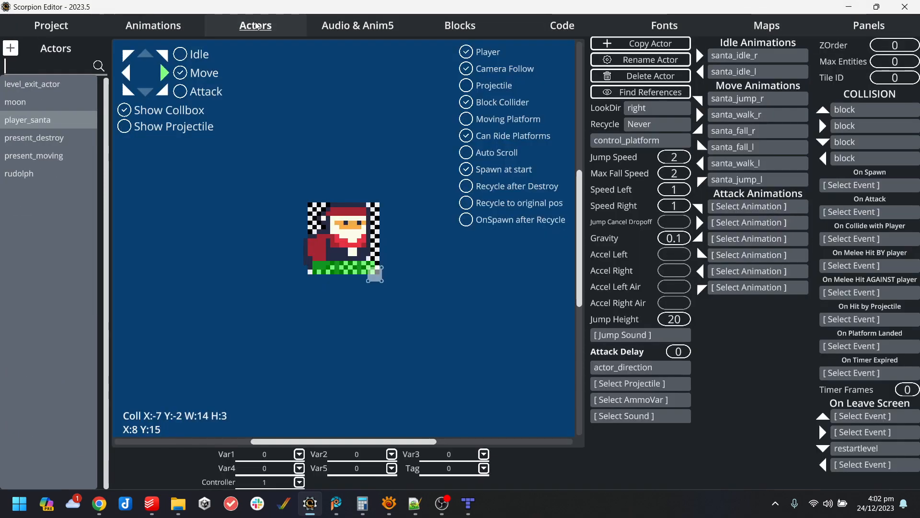
left_click(158, 26)
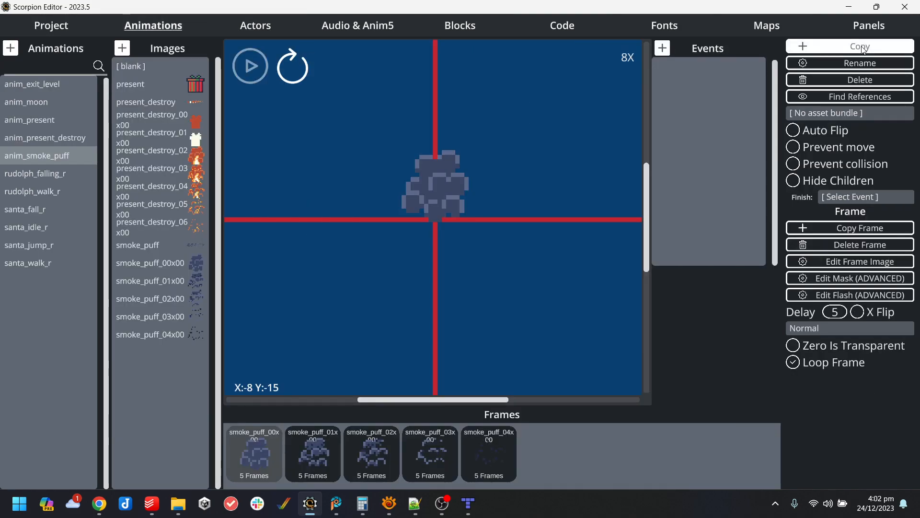
Create a new actor named santa_smoke_dead in the actors folder.
left_click(256, 25)
left_click(11, 49)
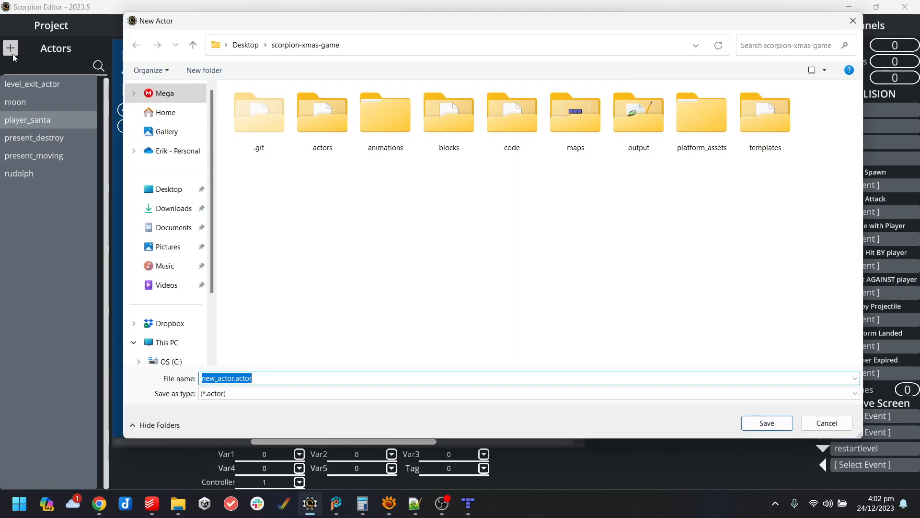
double_click(318, 119)
left_click(220, 379)
left_click(235, 378)
key("shift+Home")
left_click(234, 378)
key("shift+Home")
type("santa_smoke_dead")
key("Return")
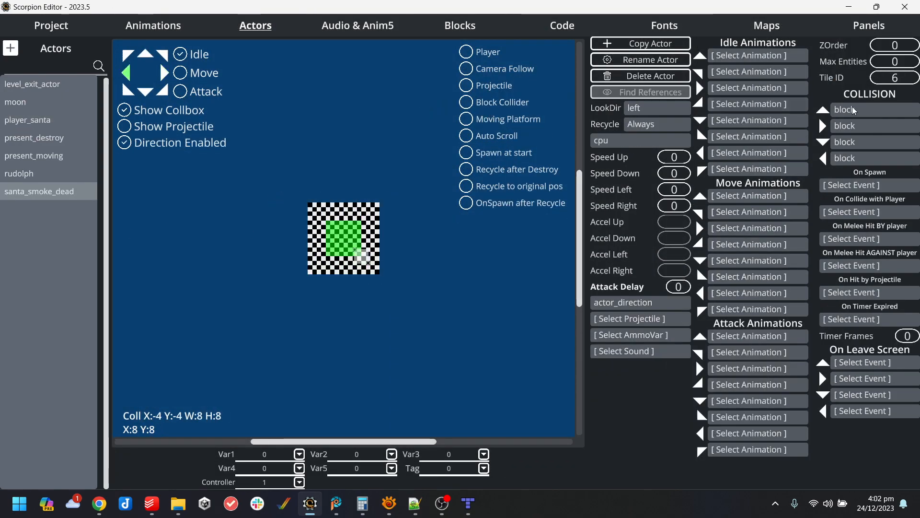
Disable the santa_smoke_dead actor's directions one by one, leaving only up-right enabled.
left_click(757, 55)
left_click(760, 57)
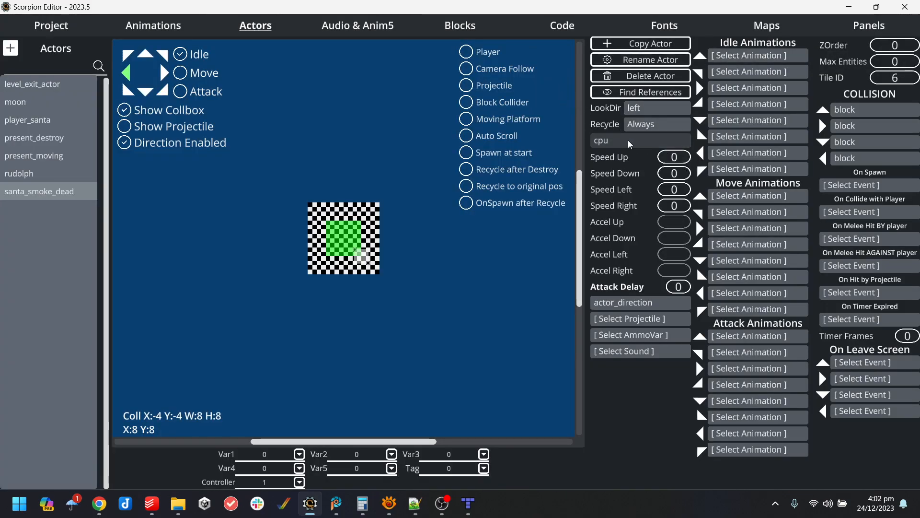
left_click(165, 58)
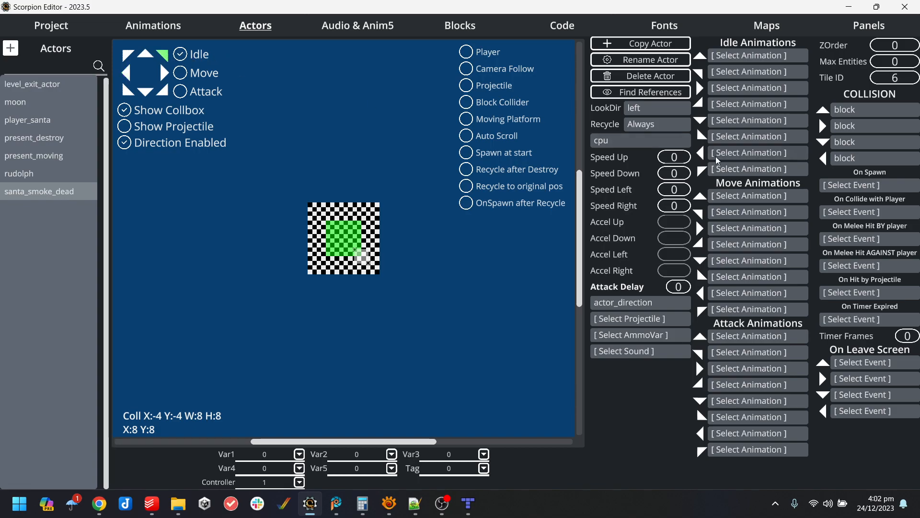
left_click(166, 91)
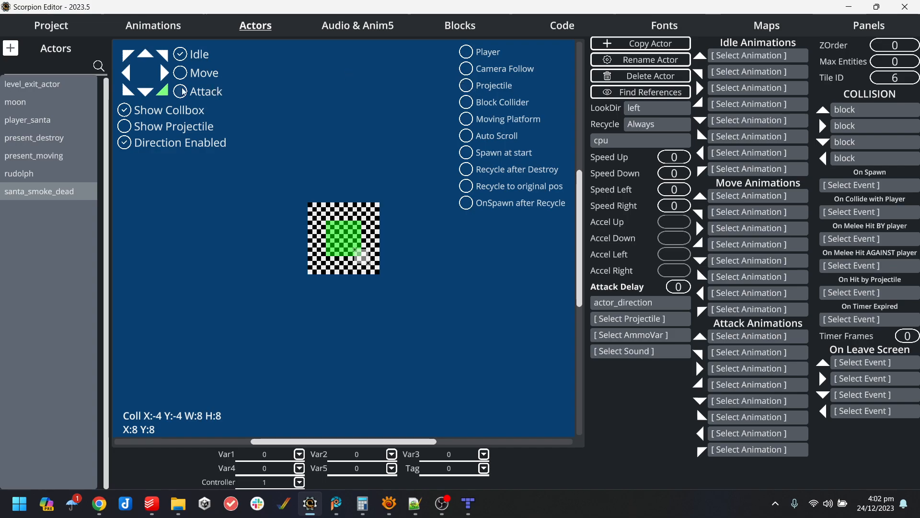
left_click(150, 143)
left_click(176, 146)
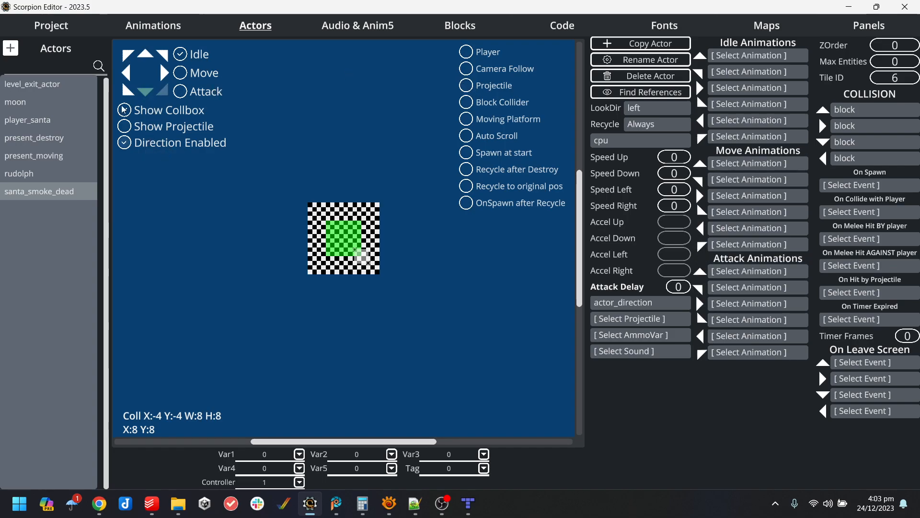
left_click(176, 146)
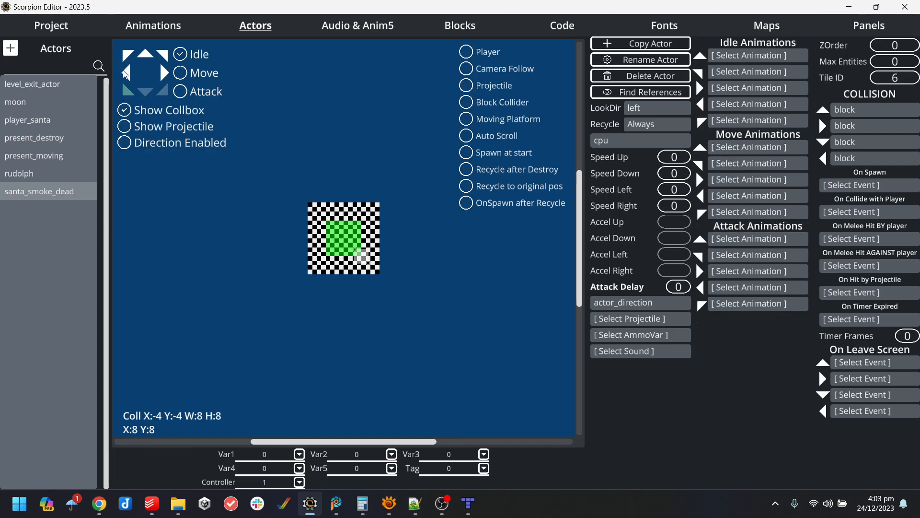
left_click(170, 144)
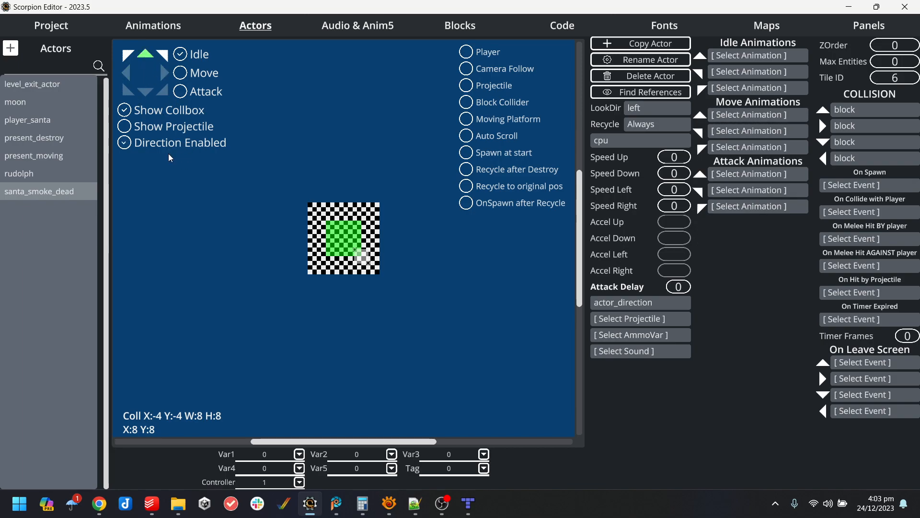
left_click(127, 55)
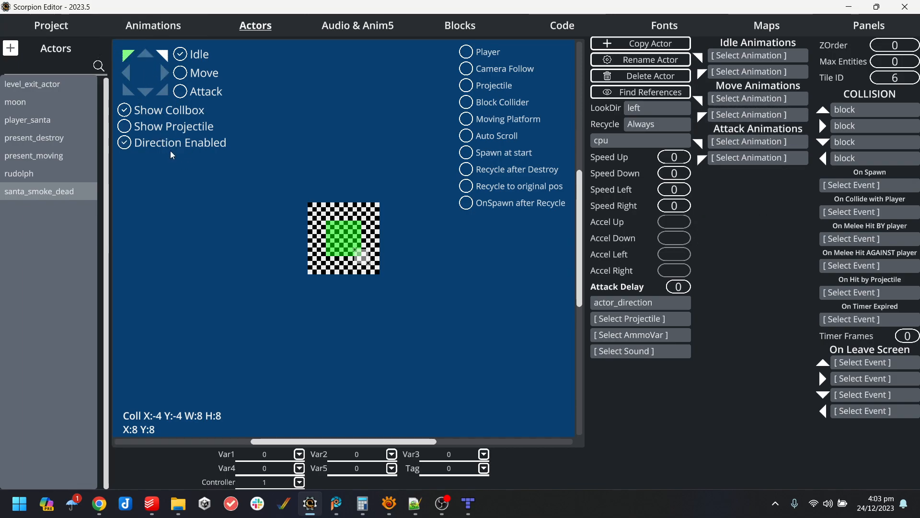
Assign anim_smoke_puff as the actor's idle animation and shift its position to X 8, Y 15.
left_click(762, 56)
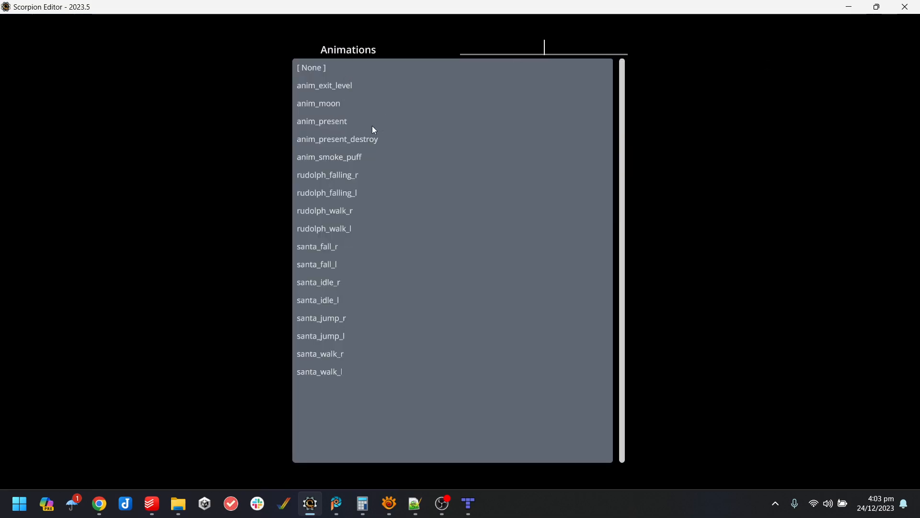
left_click(356, 157)
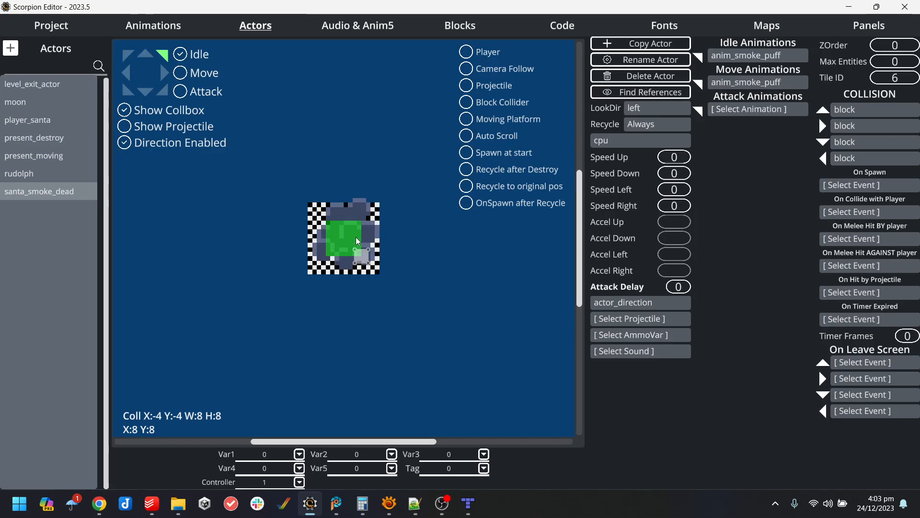
key("Down")
left_click_drag(354, 267, 355, 232)
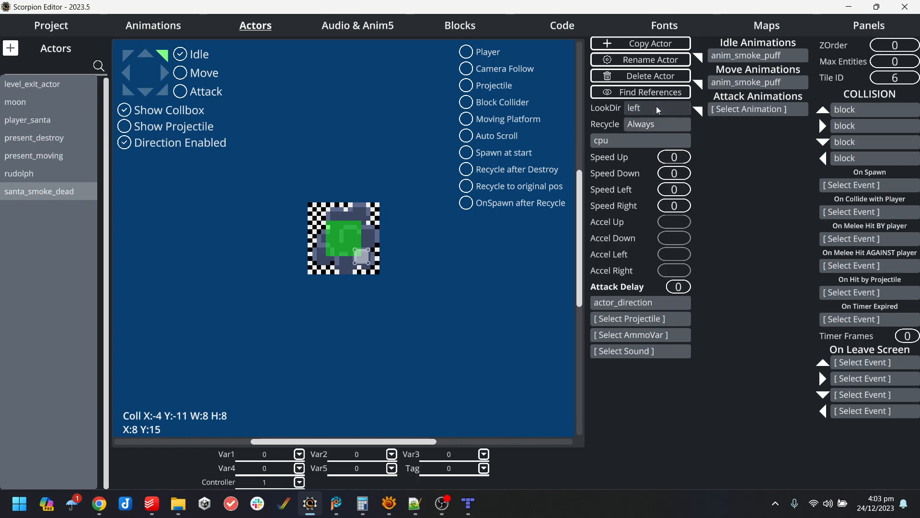
Set the santa_smoke_dead actor's look direction to upright.
left_click(658, 110)
scroll(655, 191, "up", 3)
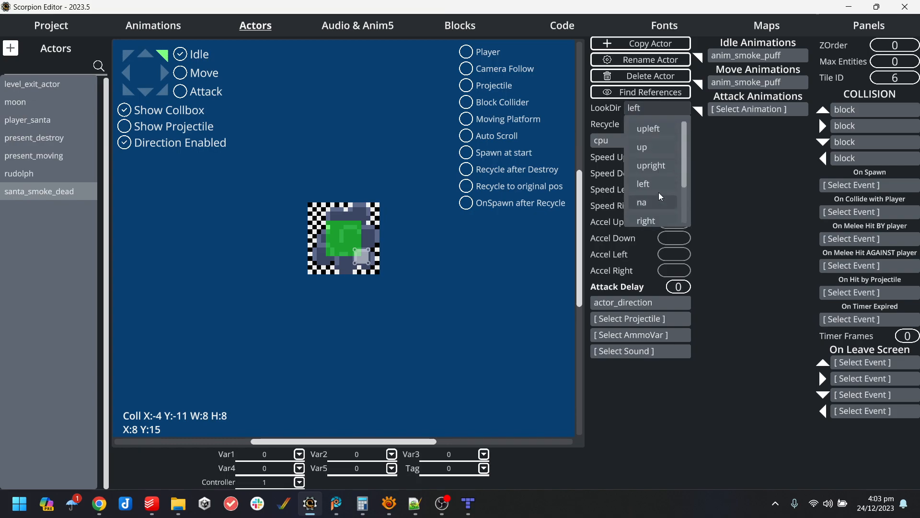
left_click(657, 168)
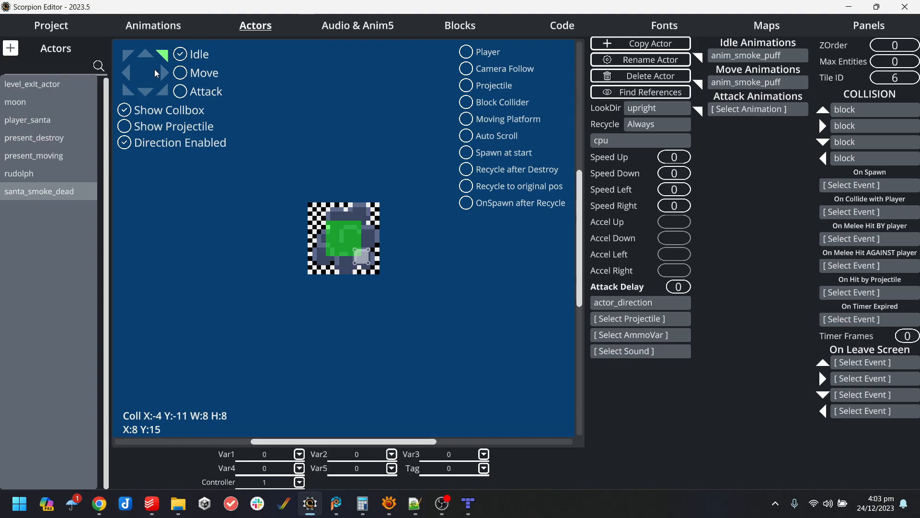
Re-enable the right, down-right and down directions of the santa_smoke_dead actor.
left_click(165, 77)
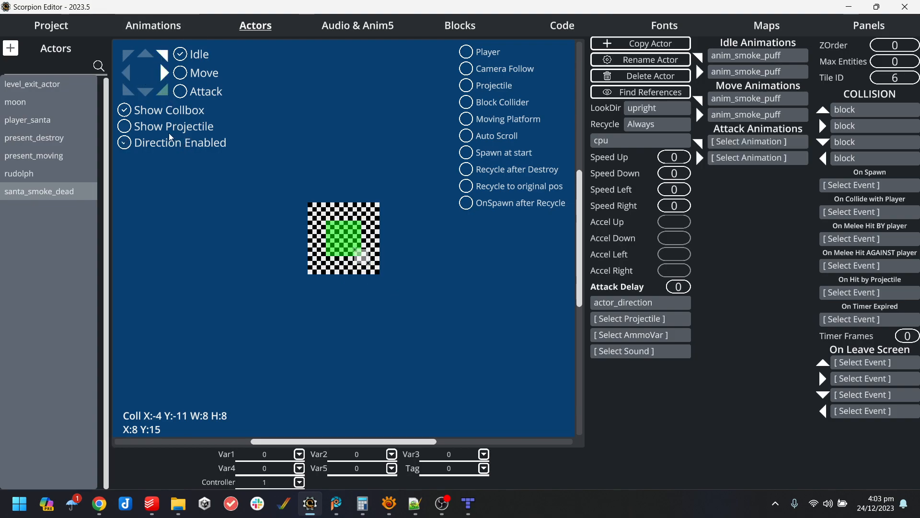
left_click(165, 143)
left_click(148, 93)
left_click(176, 145)
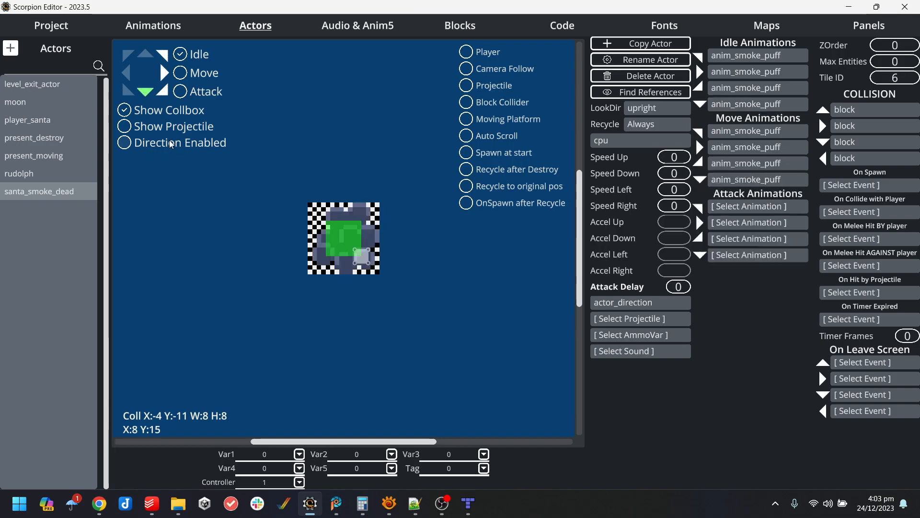
Enable the down-left, left, up-left and up directions for the santa_smoke_dead actor.
left_click(127, 90)
left_click(127, 73)
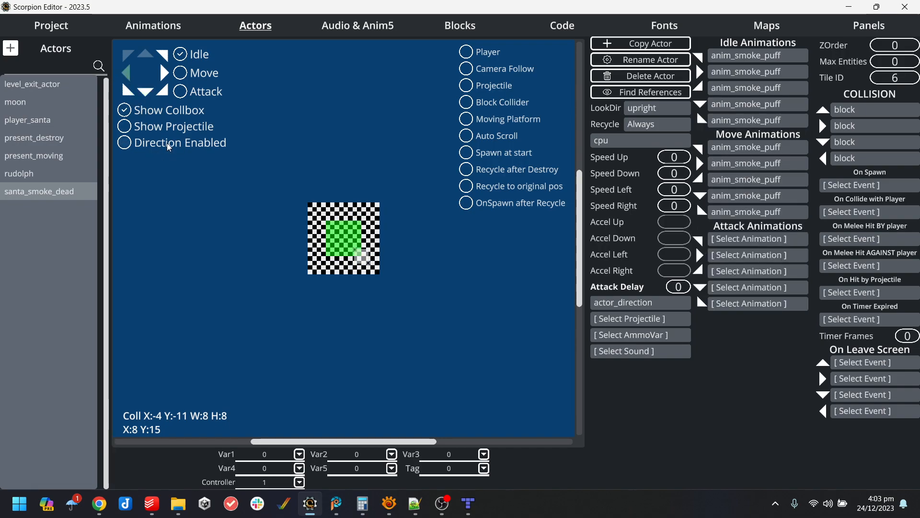
left_click(127, 56)
left_click(168, 150)
left_click(146, 55)
left_click(207, 143)
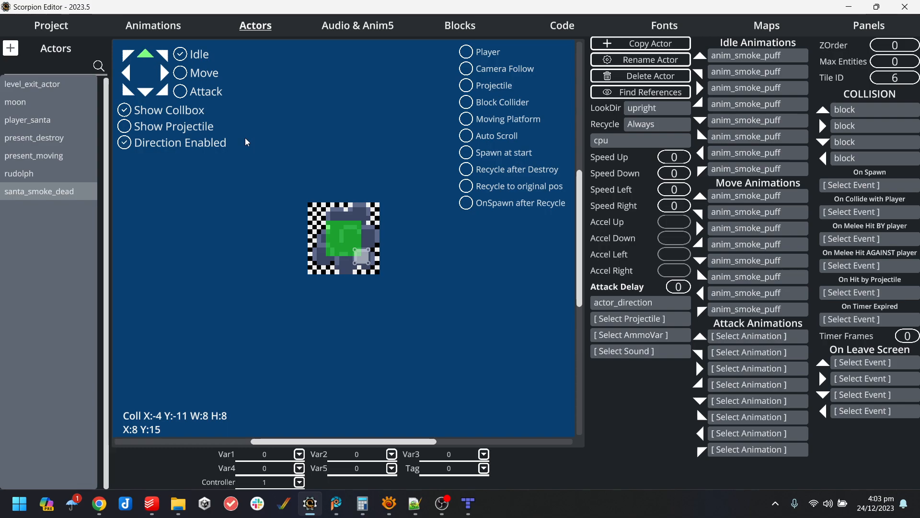
Set the santa_smoke_dead actor's timer to 25 frames and search its timer-expired events for "rest".
left_click(145, 31)
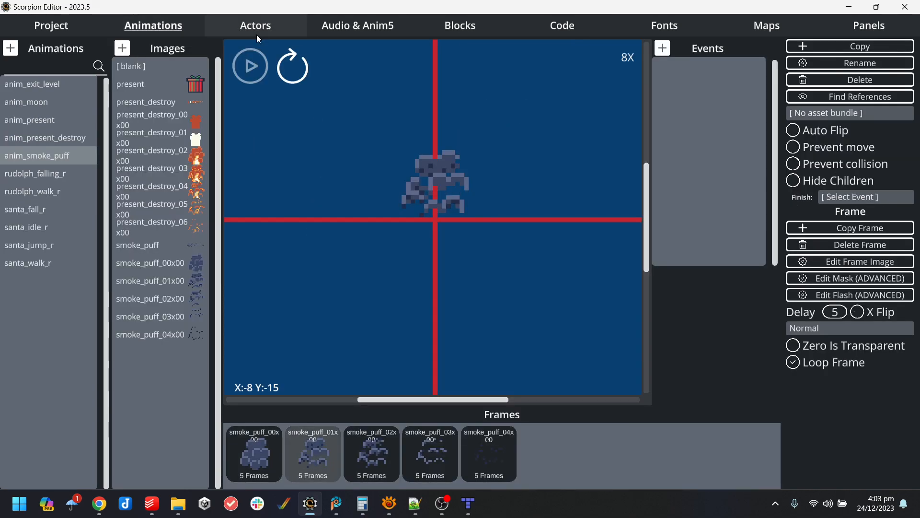
left_click(257, 34)
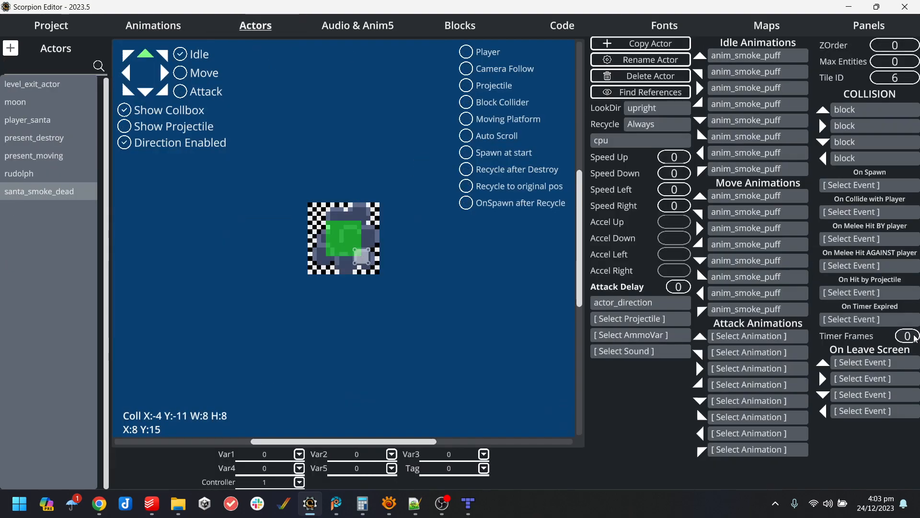
left_click(887, 318)
type("rest")
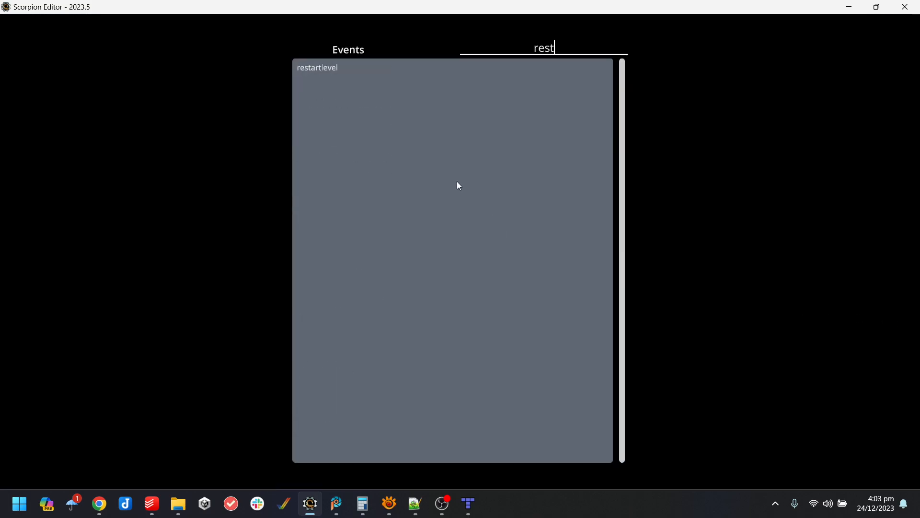
key("Escape")
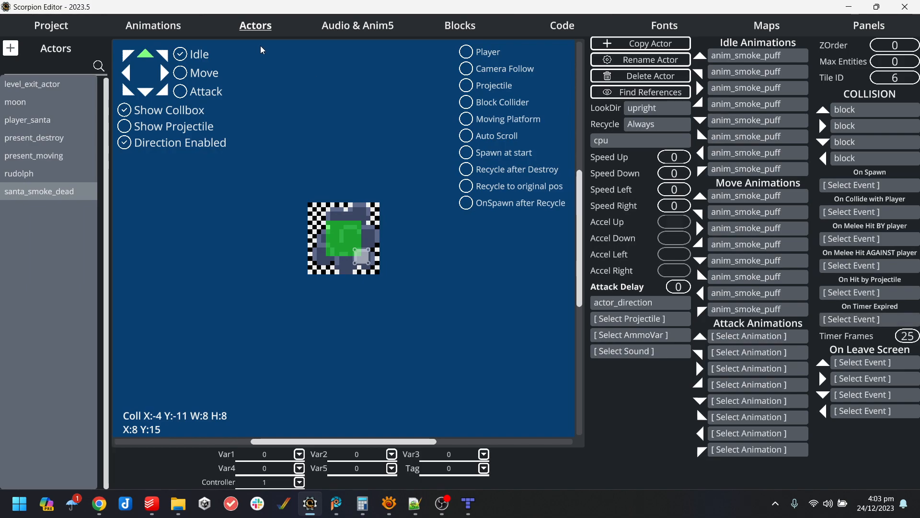
Add a blank frame at the end of the anim_smoke_puff animation.
left_click(154, 24)
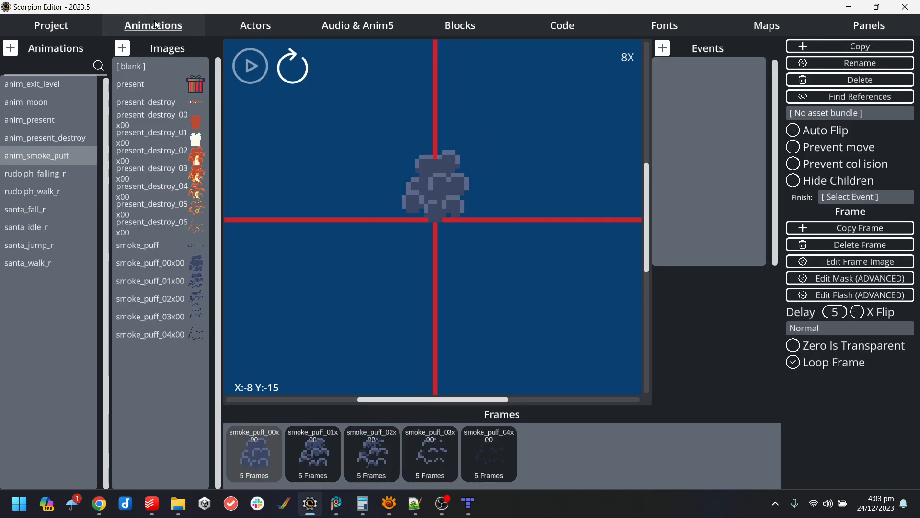
left_click(144, 64)
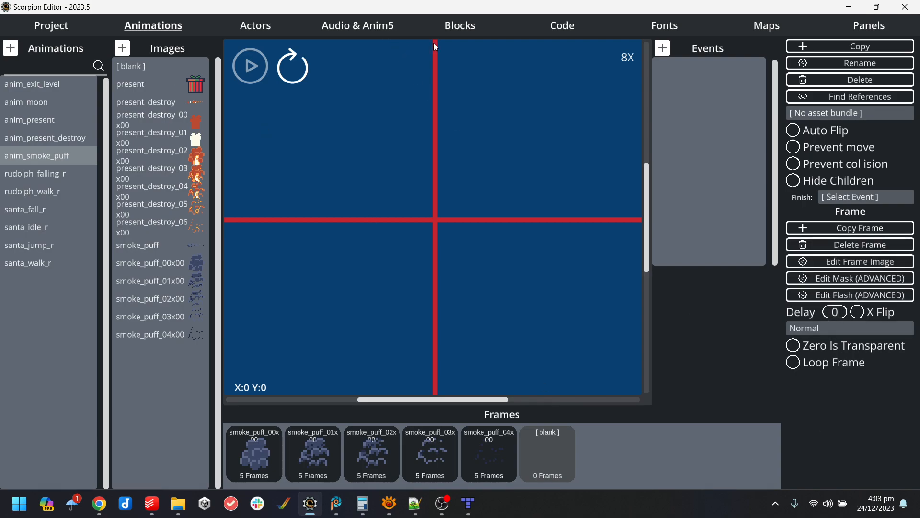
left_click(286, 20)
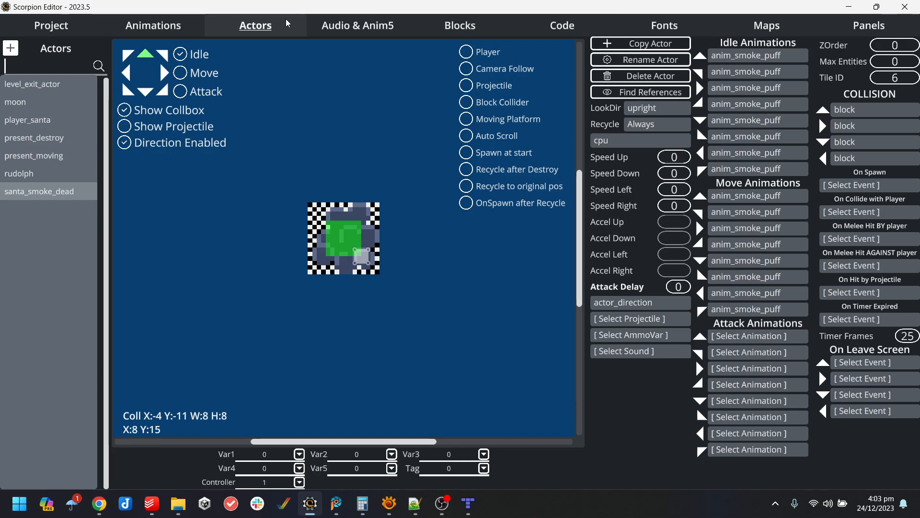
left_click(182, 27)
Delete the santa_smoke_dead actor from the project.
left_click(277, 29)
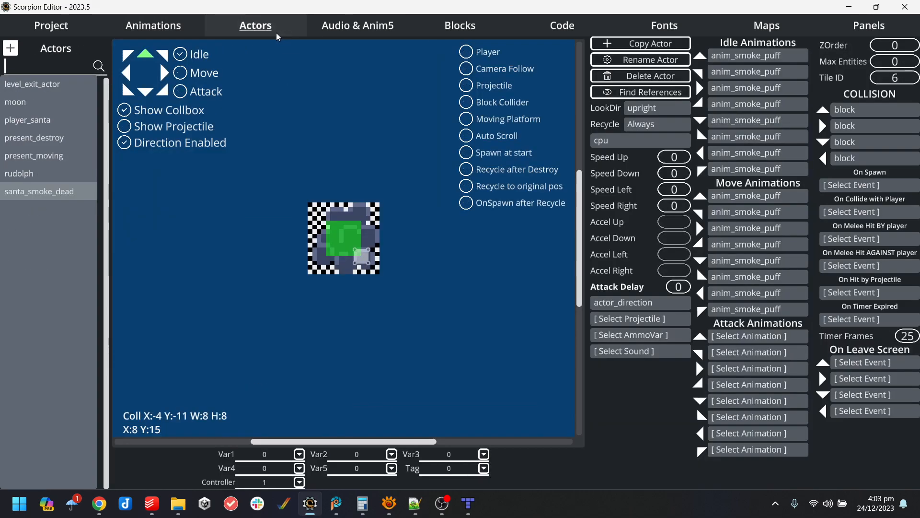
left_click(640, 75)
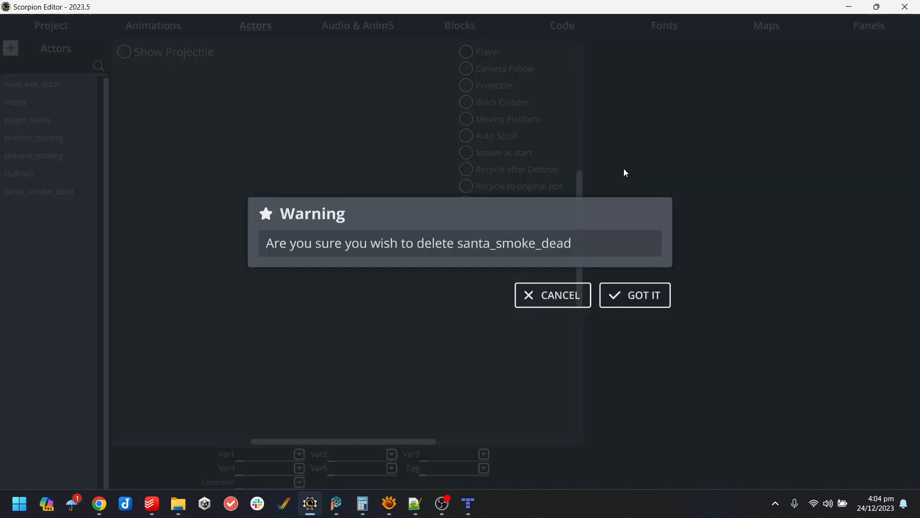
left_click(671, 295)
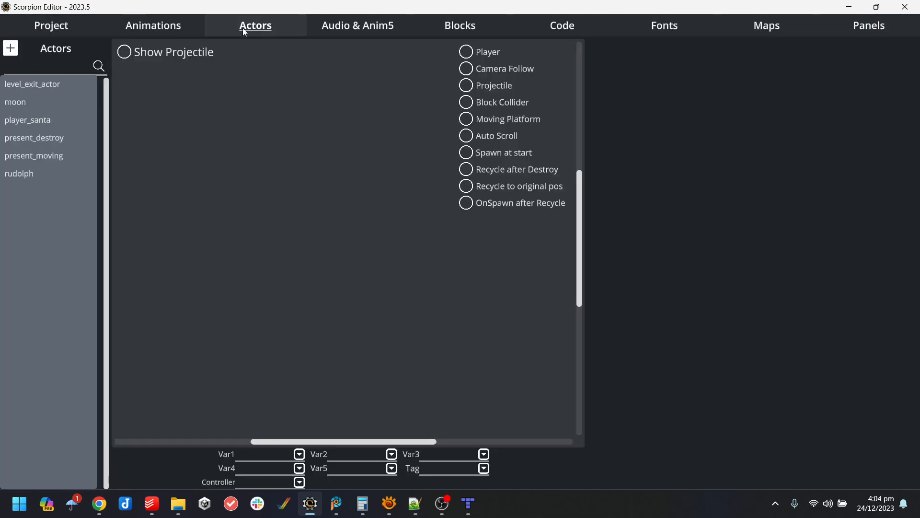
Set the blank frame's delay to 5 and enable Prevent move and Prevent collision for anim_smoke_puff.
left_click(194, 27)
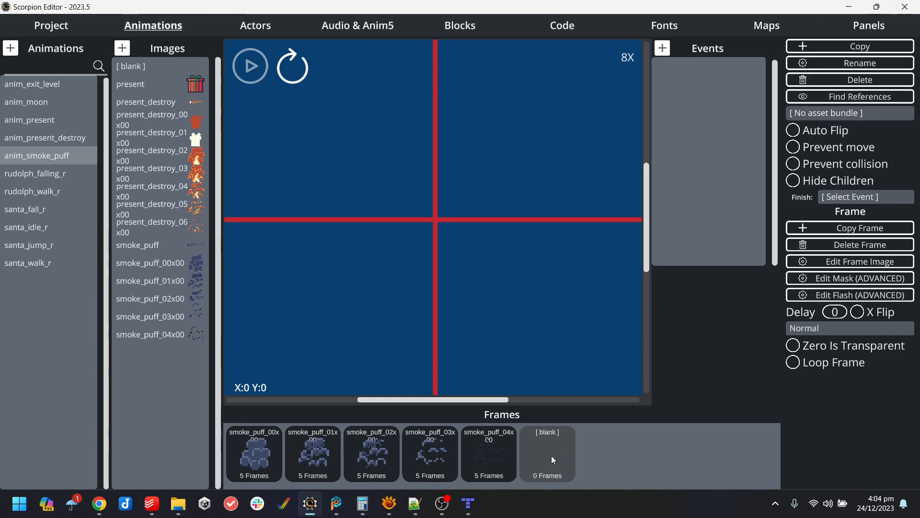
left_click(838, 315)
type("5")
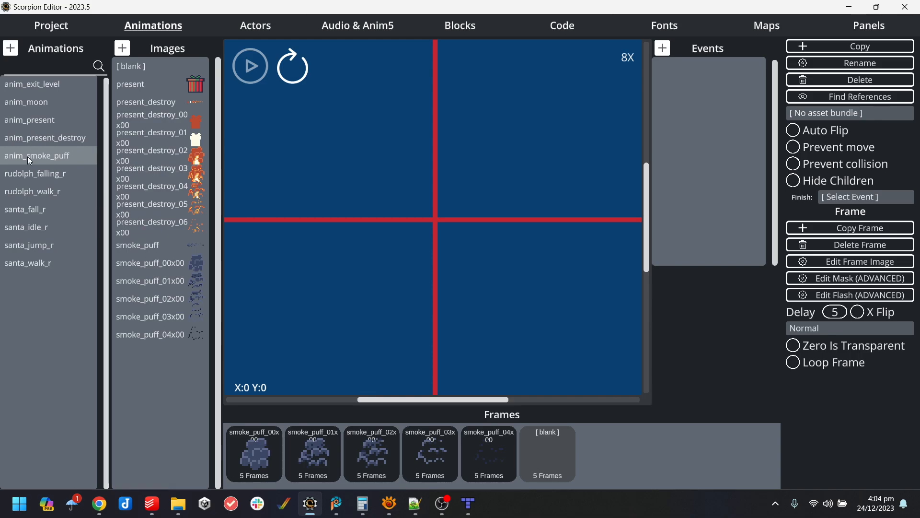
left_click(865, 165)
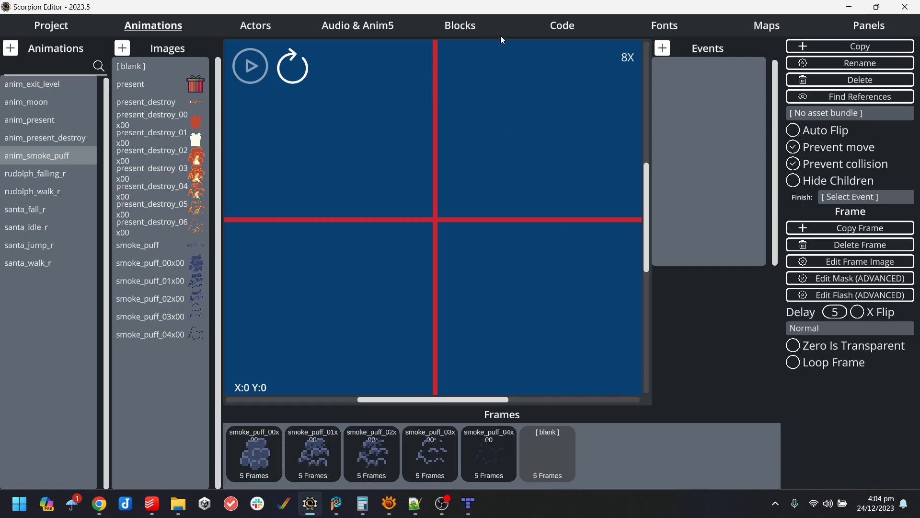
Create a codeblock named puff_of_smoke_end in the project's code folder and add an empty command line to it.
left_click(561, 27)
left_click(11, 47)
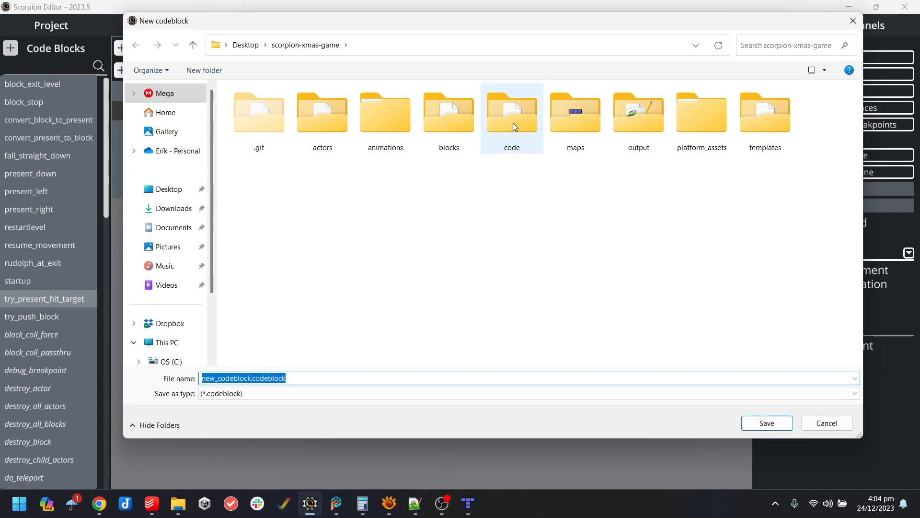
double_click(505, 123)
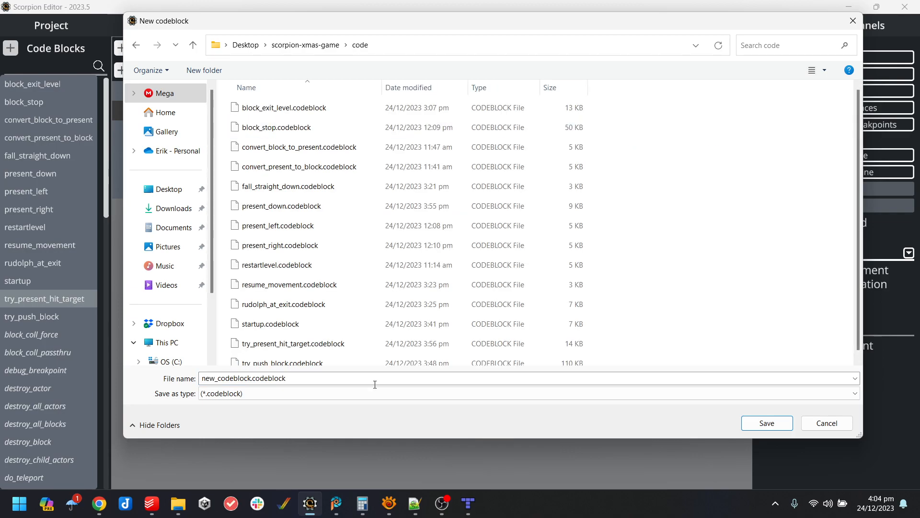
type("puff_of_smoke_end")
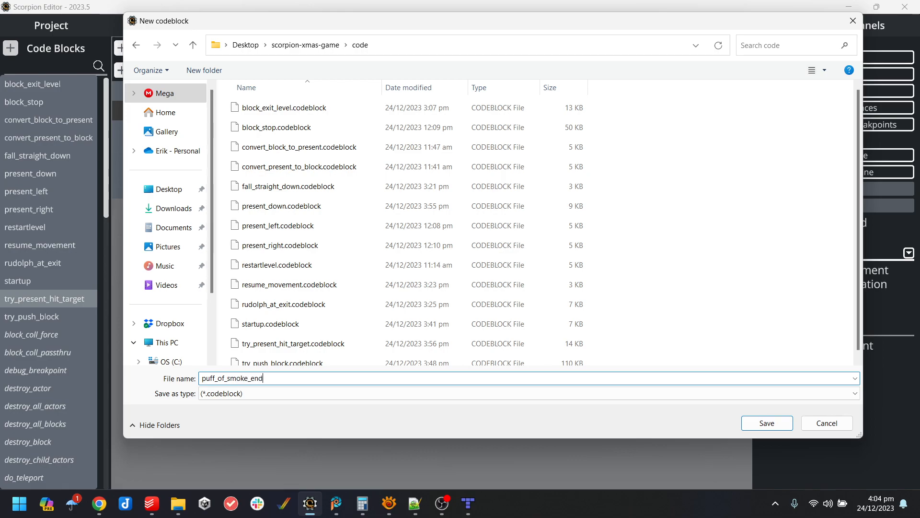
key("Return")
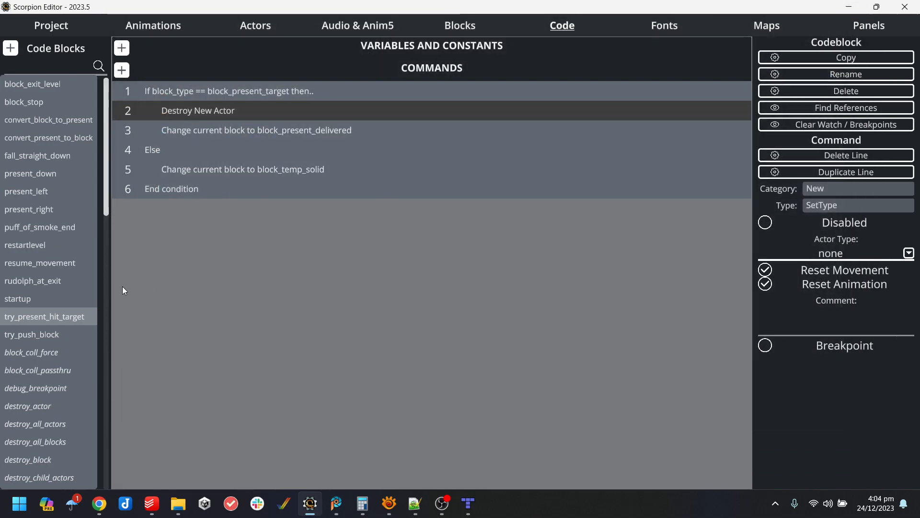
left_click(71, 233)
left_click(122, 70)
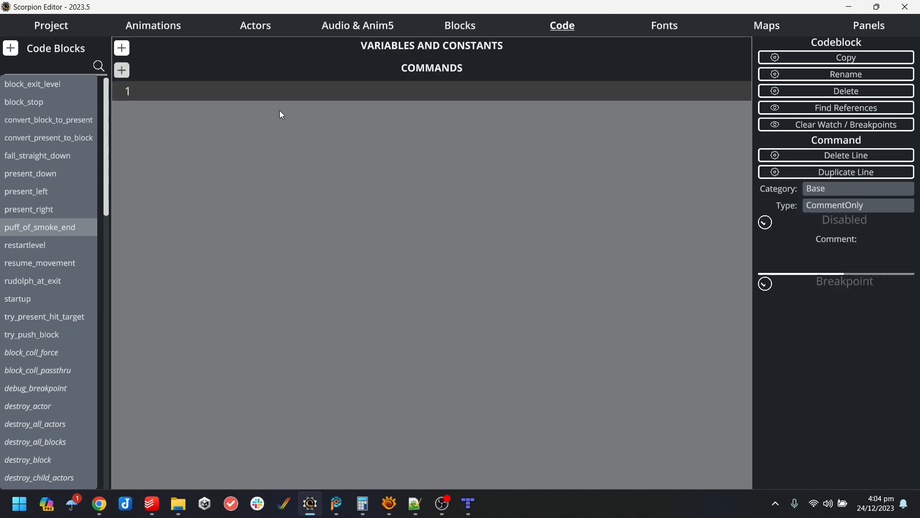
Try to turn the new command into a LoadLevel command from the Level category.
left_click(828, 190)
left_click(828, 191)
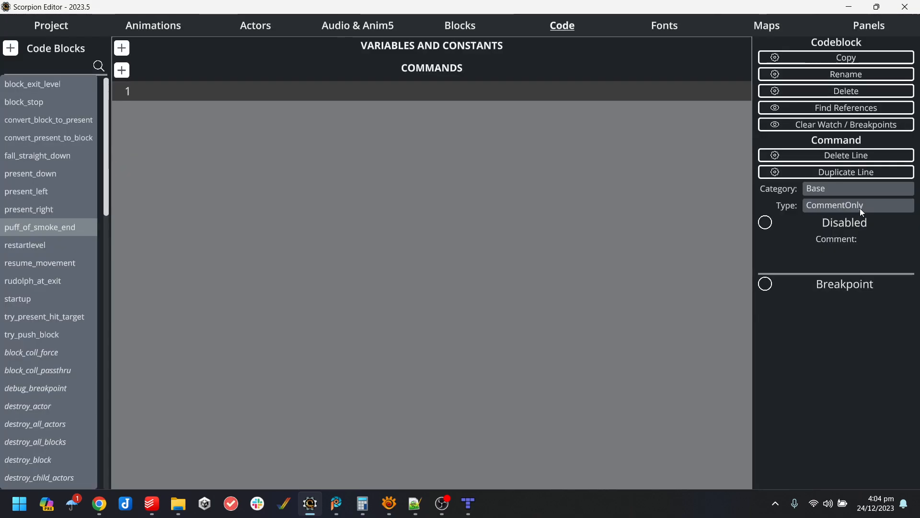
left_click(815, 210)
left_click(833, 221)
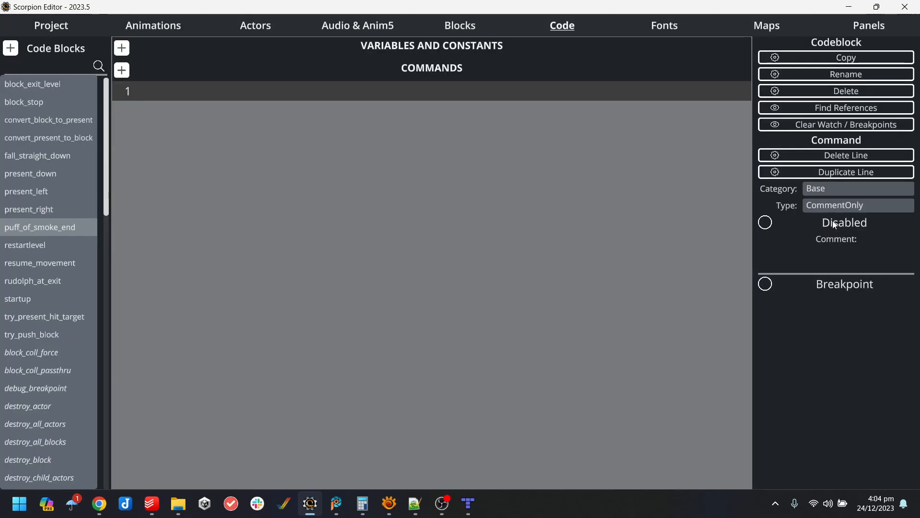
left_click(839, 187)
left_click(347, 211)
left_click(850, 206)
left_click(850, 208)
left_click(909, 241)
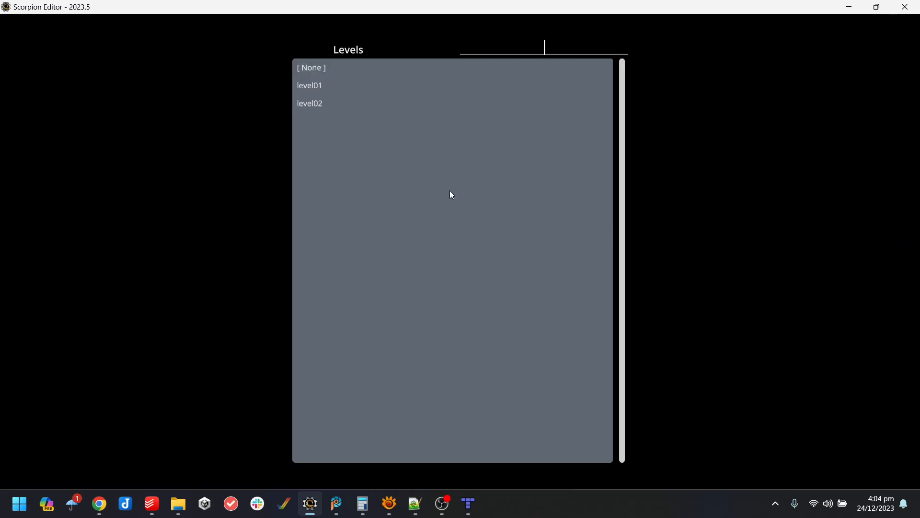
left_click(760, 222)
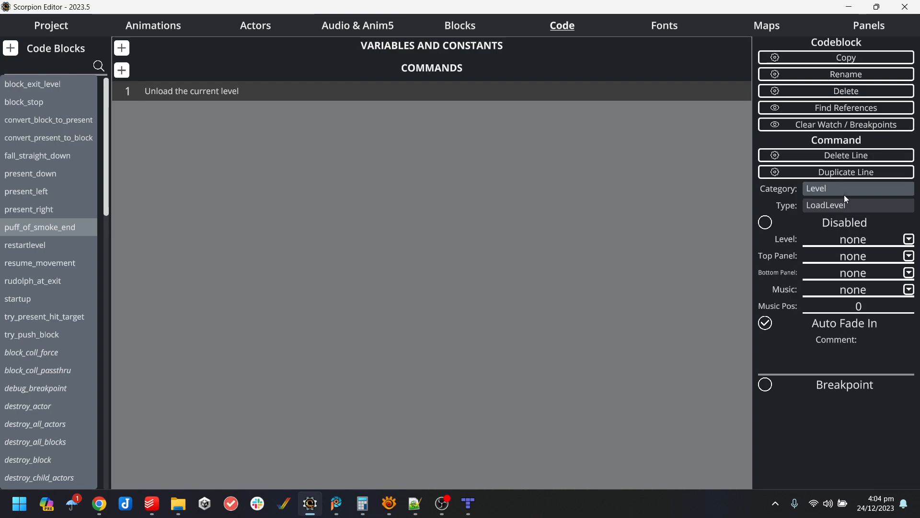
Make the command a Goto from the Base category with restartlevel as its destination.
left_click(851, 188)
left_click(318, 110)
left_click(856, 208)
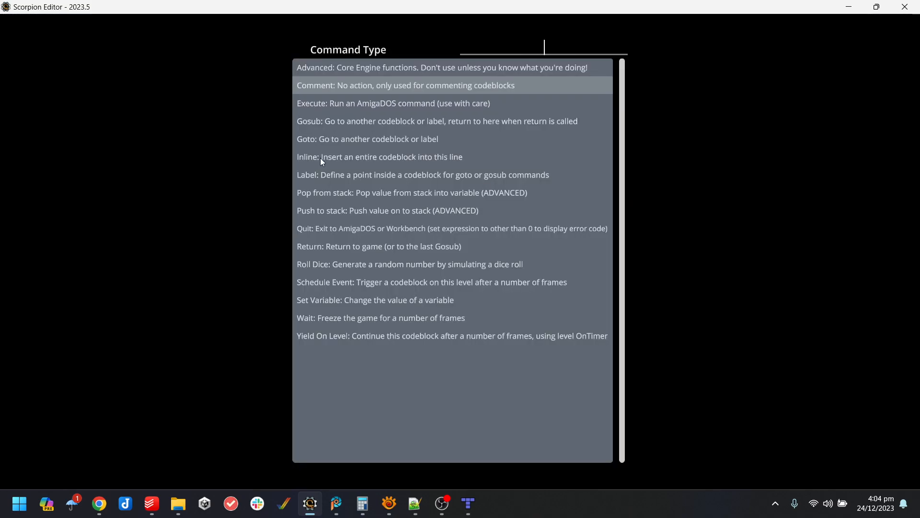
left_click(338, 139)
left_click(879, 239)
type("rest")
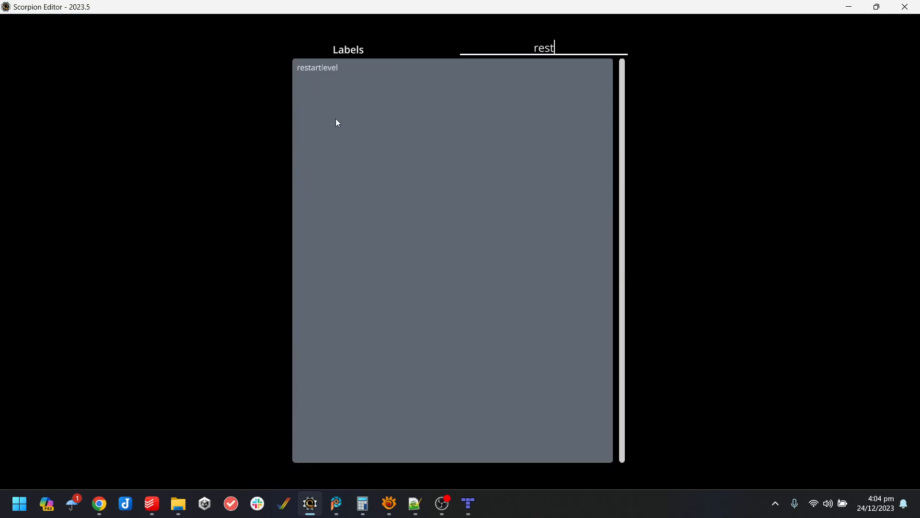
left_click(331, 69)
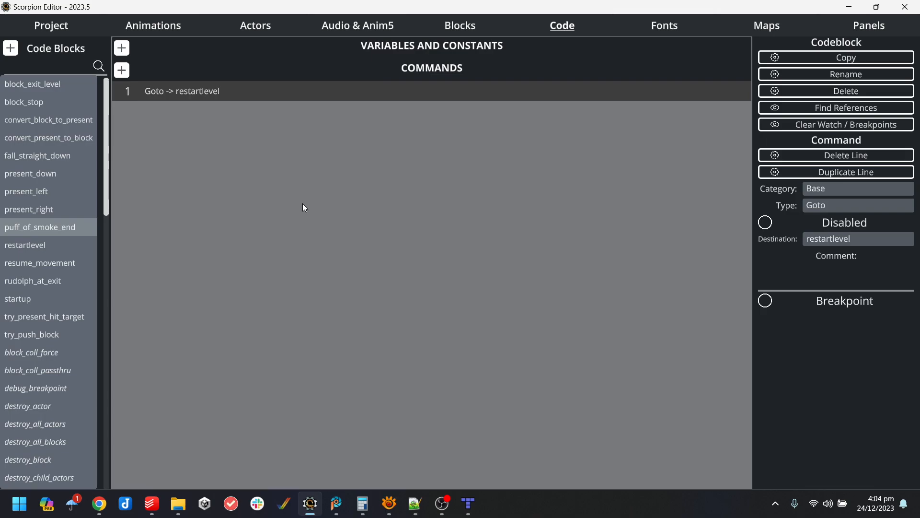
Compile the project, run it in WinUAE and dismiss the compile message.
left_click(51, 25)
left_click(76, 437)
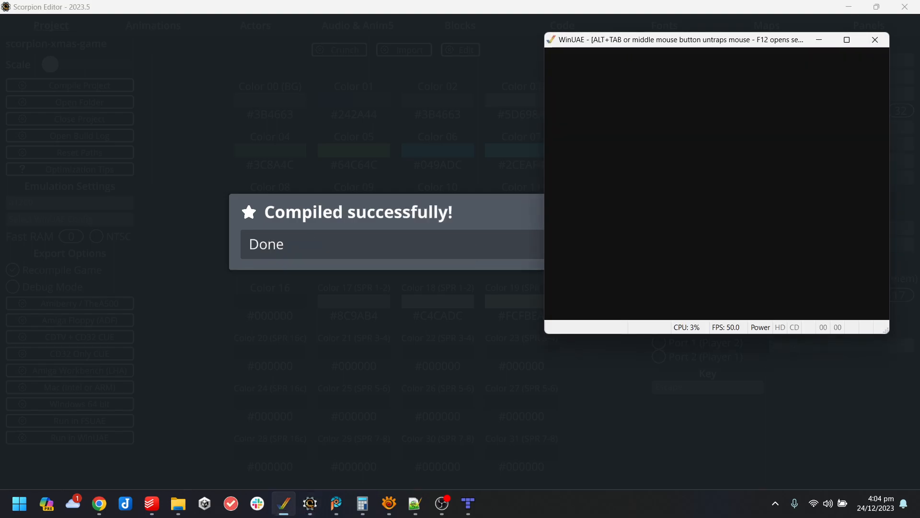
left_click(681, 295)
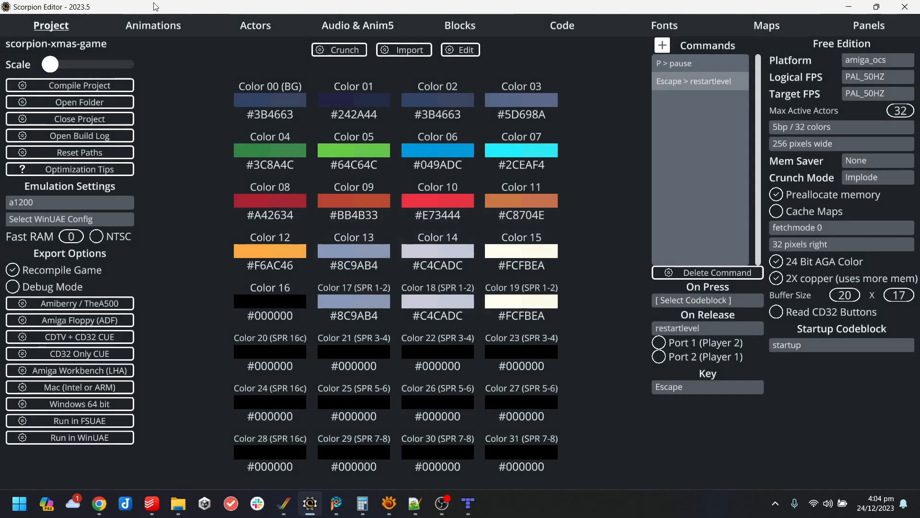
Set the finish event of the anim_smoke_puff animation to puff_of_smoke_end.
left_click(163, 27)
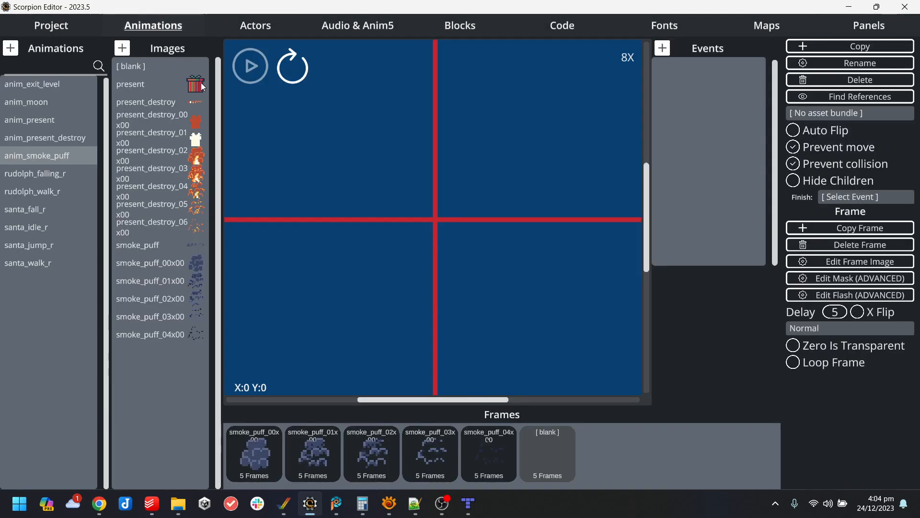
left_click(872, 205)
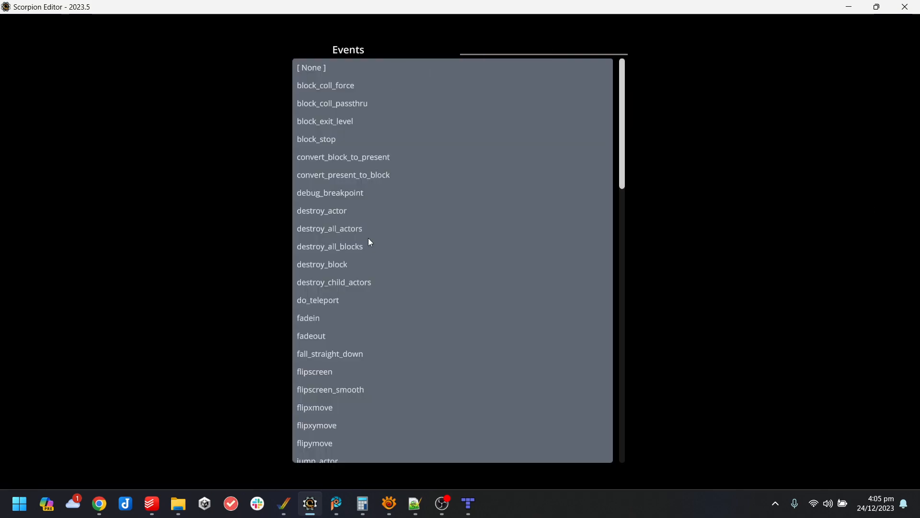
type("puf")
left_click(344, 70)
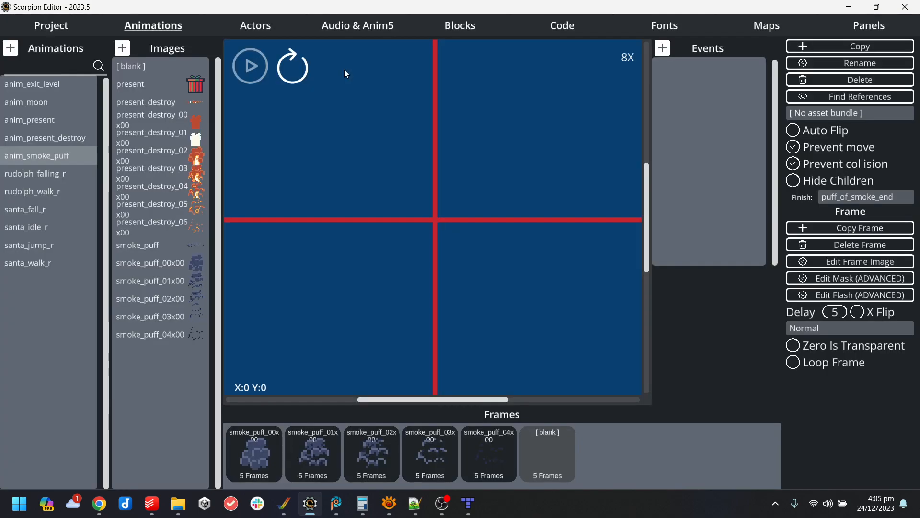
Close the running WinUAE emulator, then recompile the project and launch the game in WinUAE again.
left_click(283, 503)
left_click(876, 39)
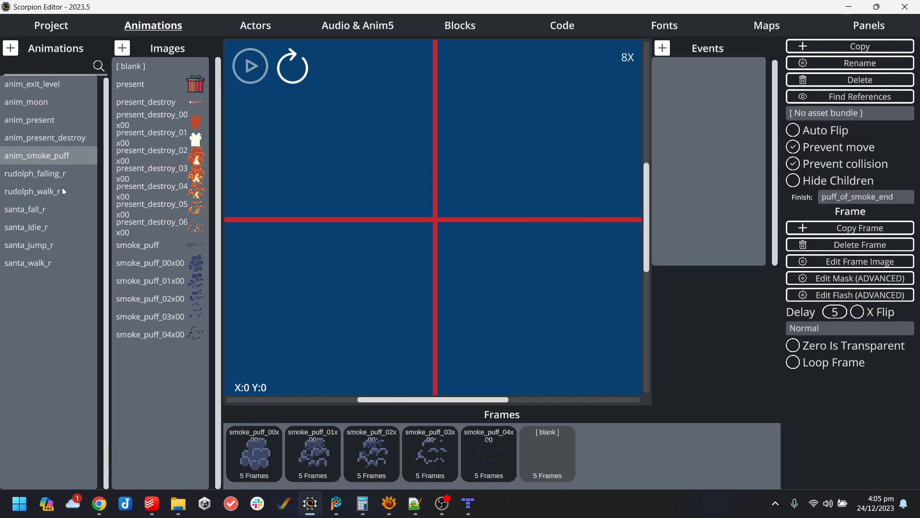
left_click(65, 27)
left_click(84, 437)
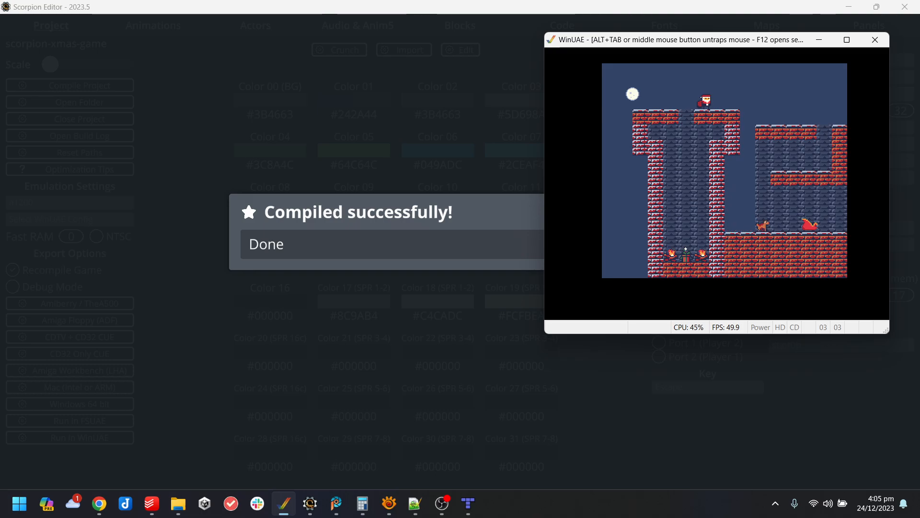
Restart the emulated game from the WinUAE settings, return to Scorpion Editor and dismiss the compile message.
key("F12")
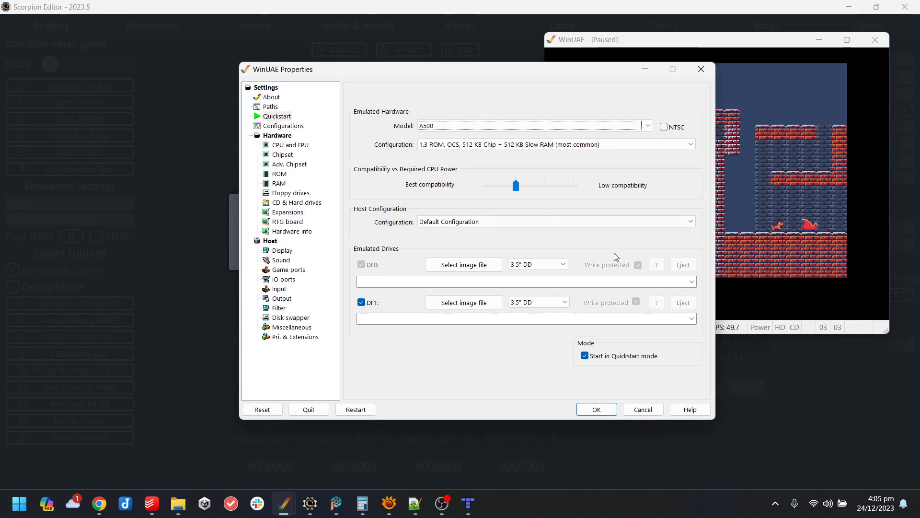
left_click(339, 405)
left_click(609, 406)
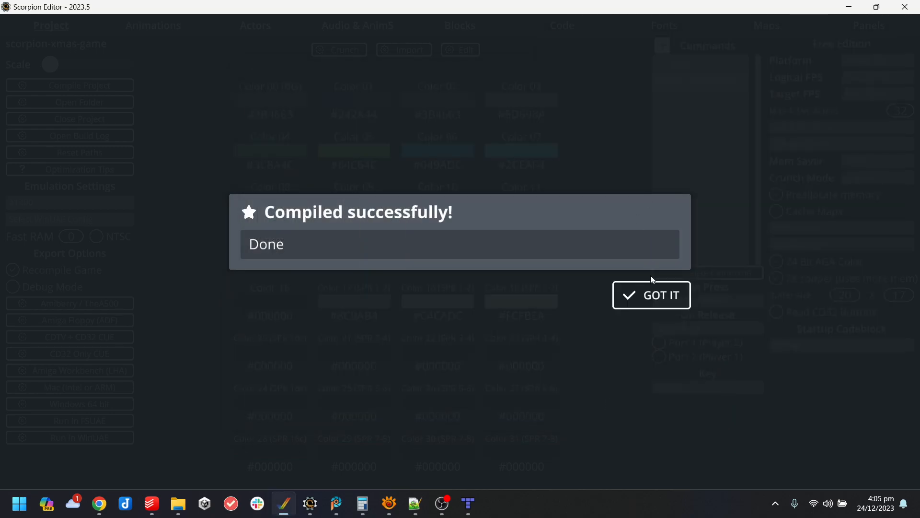
left_click(650, 294)
Look through the restartlevel, rudolph_at_exit, startup and try_present_hit_target code blocks, including the jump control options in startup.
left_click(556, 24)
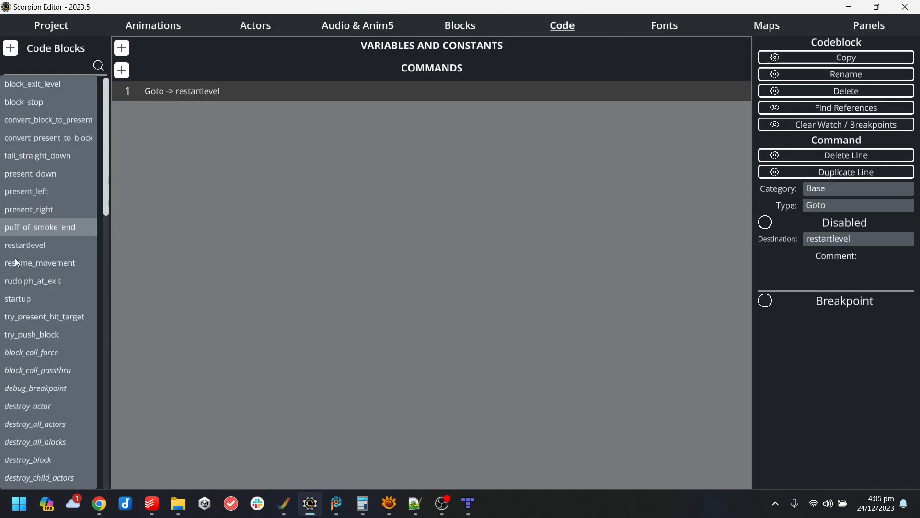
left_click(64, 244)
left_click(54, 281)
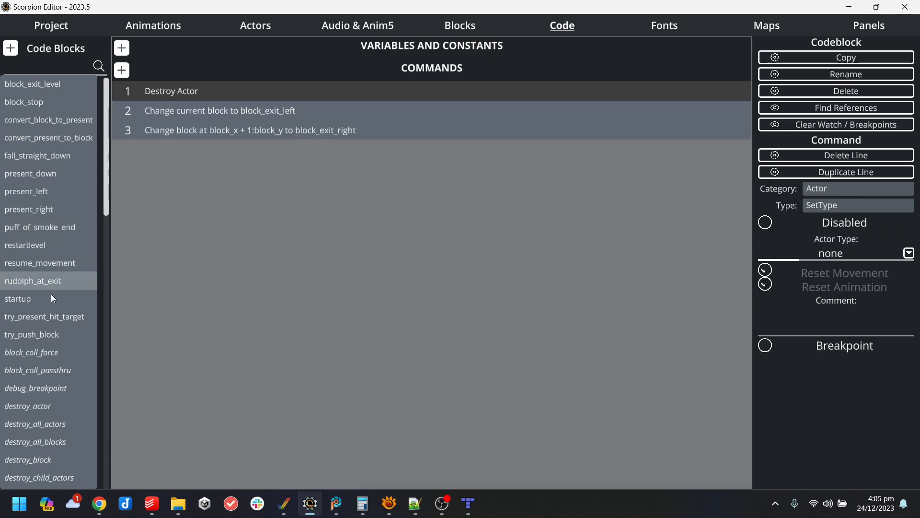
left_click(49, 297)
left_click(51, 278)
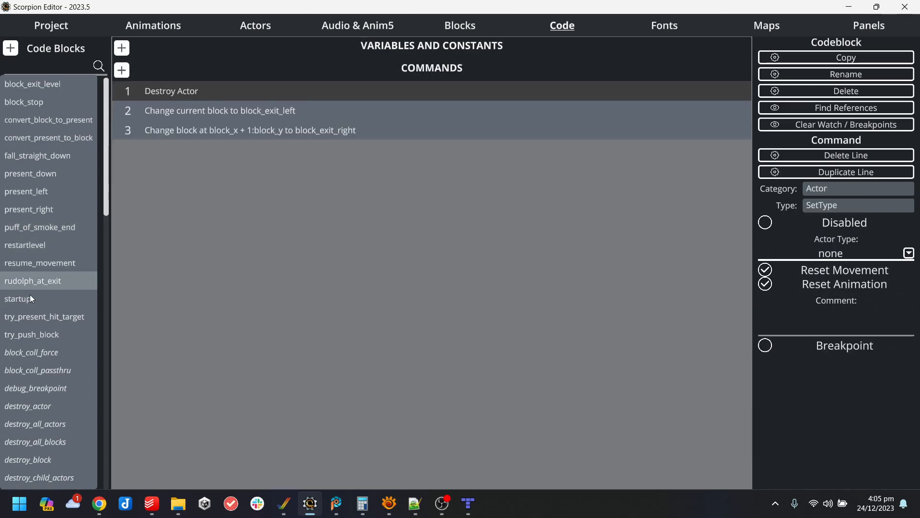
left_click(39, 295)
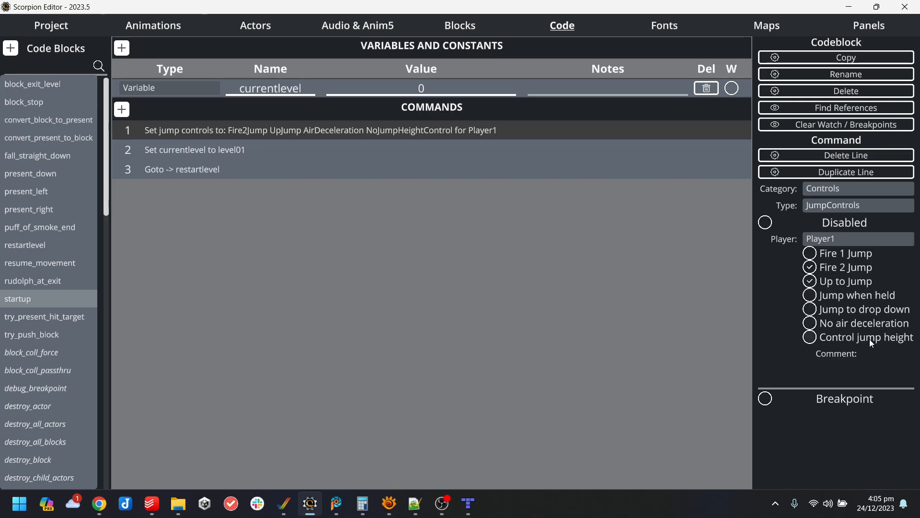
left_click(870, 324)
left_click(870, 322)
left_click(39, 280)
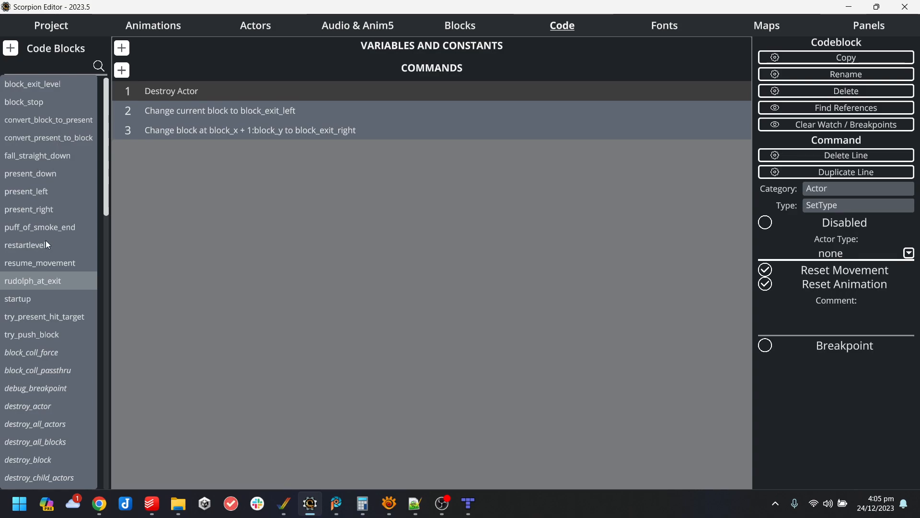
left_click(42, 316)
left_click(46, 334)
left_click(54, 317)
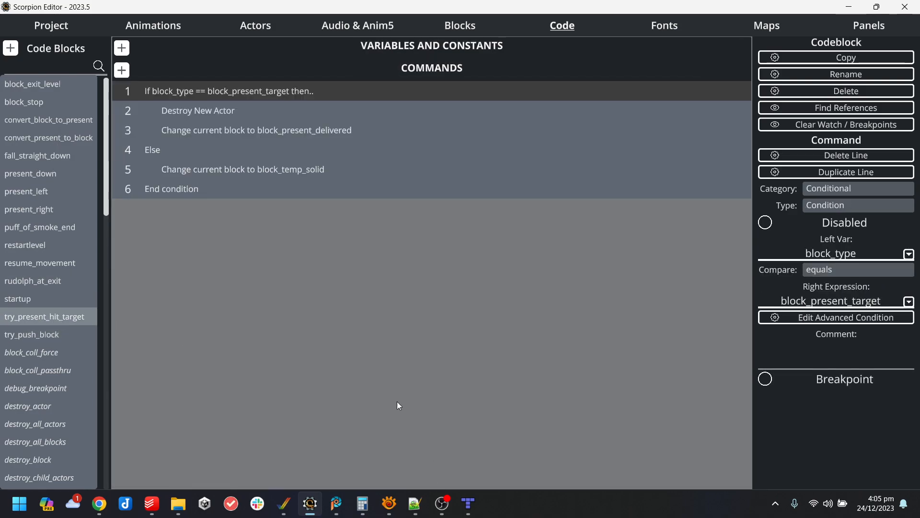
Open the try_push_block code block and inspect the Set Player yspeed command near its end.
left_click(32, 337)
scroll(408, 405, "down", 10)
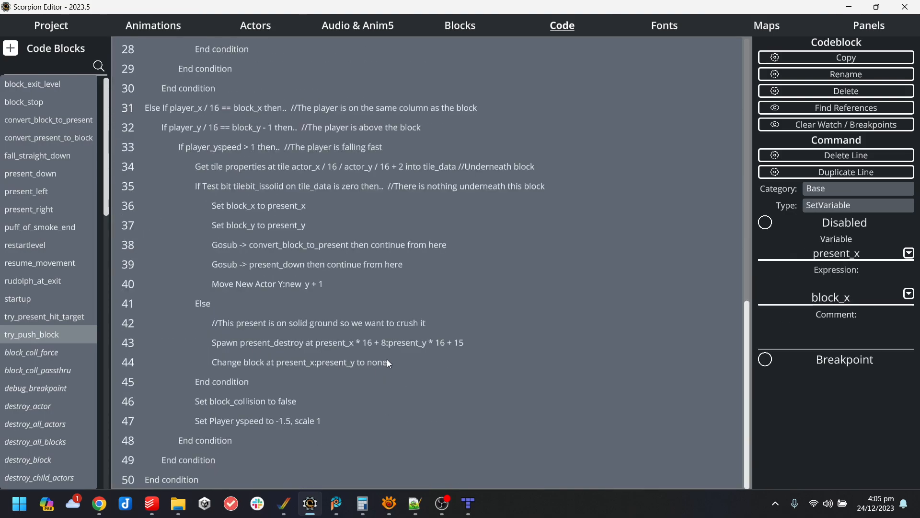
left_click(272, 425)
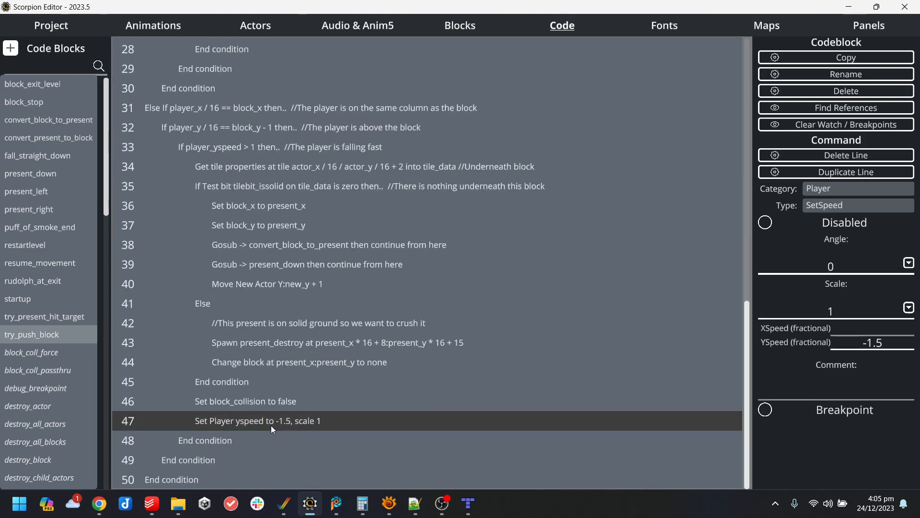
Switch to WinUAE, play-test jumping Santa on the present over the chimney, and return to Scorpion Editor.
left_click(283, 503)
left_click(658, 238)
key("Left")
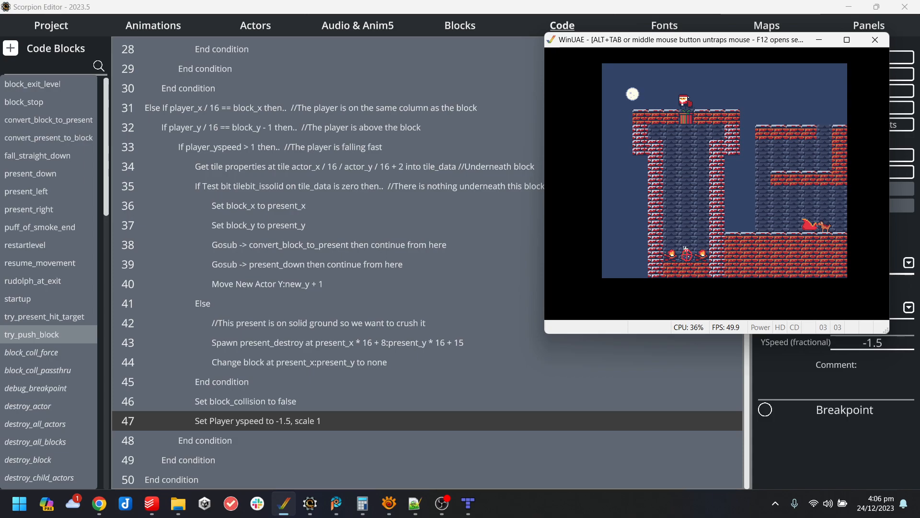
key("Up")
key("Left")
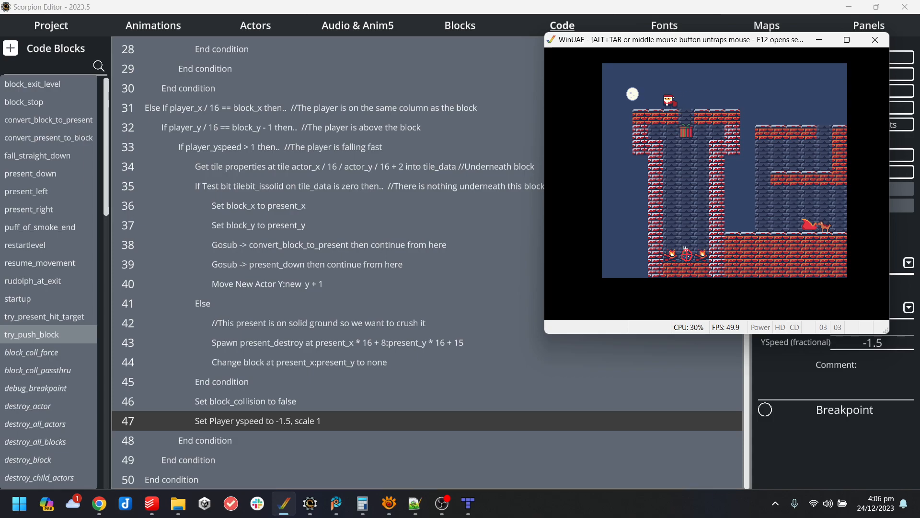
key("Right")
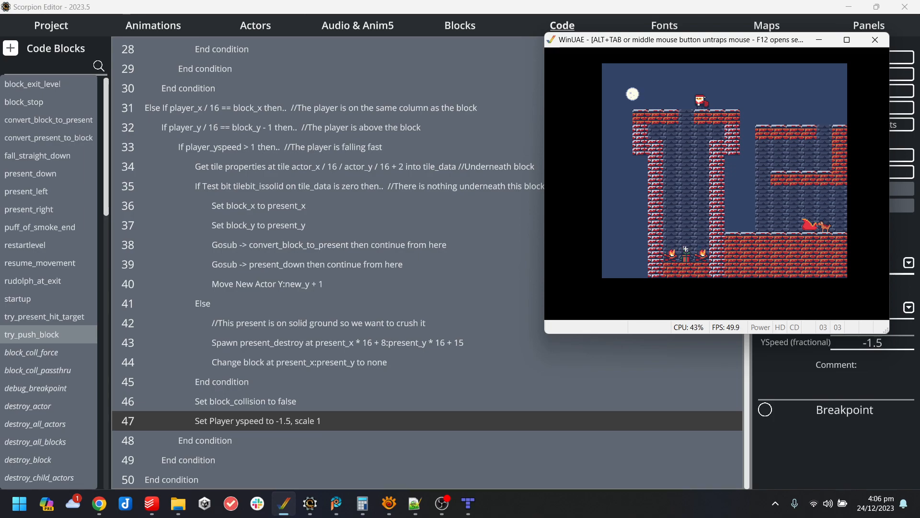
key("alt+Tab")
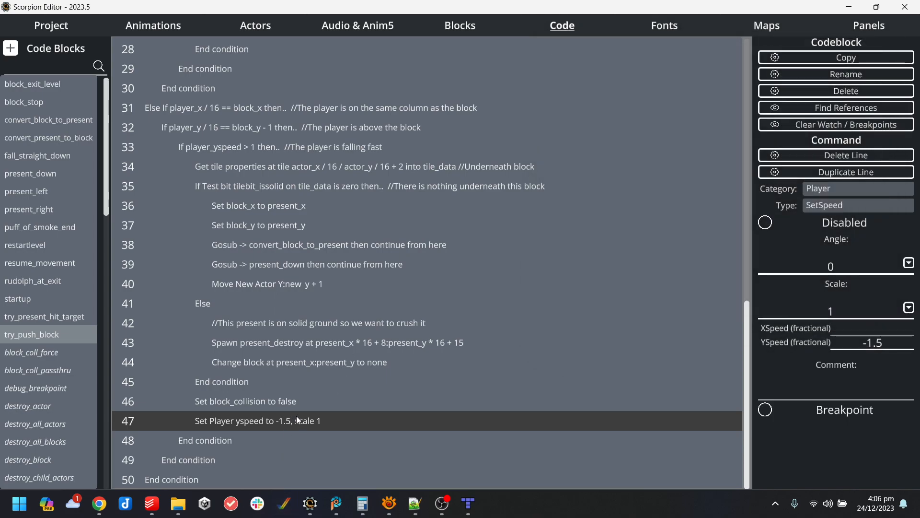
Review the block_collision and Player yspeed commands in try_push_block, and check the block layout of level01 in Tiled.
left_click(293, 401)
left_click(297, 423)
left_click(294, 402)
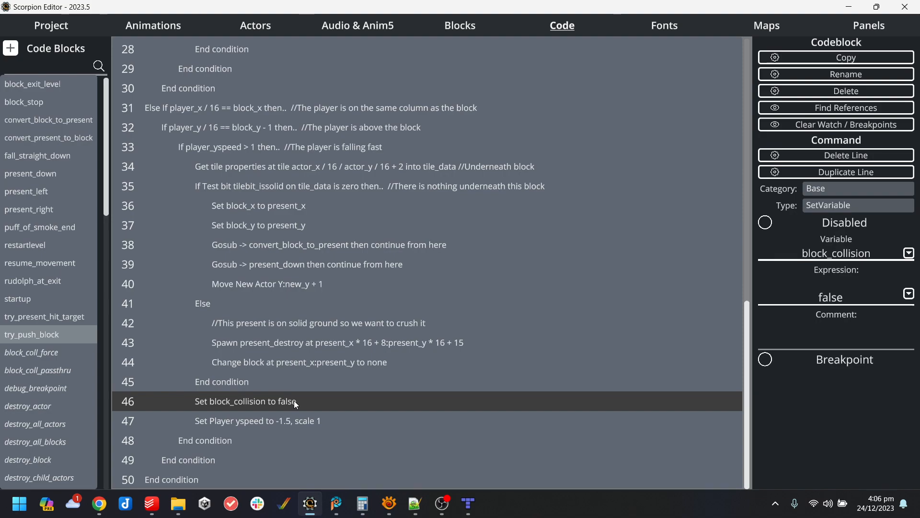
left_click(302, 420)
left_click(305, 404)
left_click(468, 503)
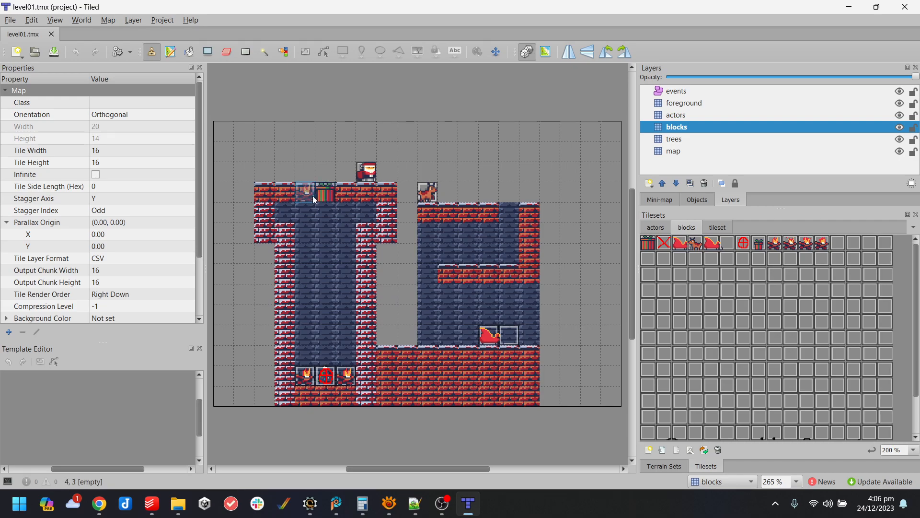
left_click(470, 506)
Insert a new command of the Player category after the Set Player yspeed line in try_push_block.
left_click(291, 422)
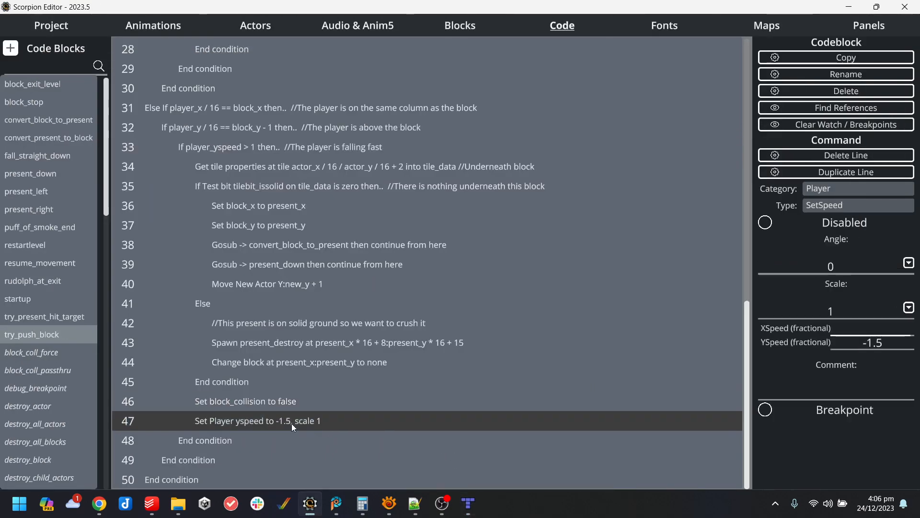
key("Return")
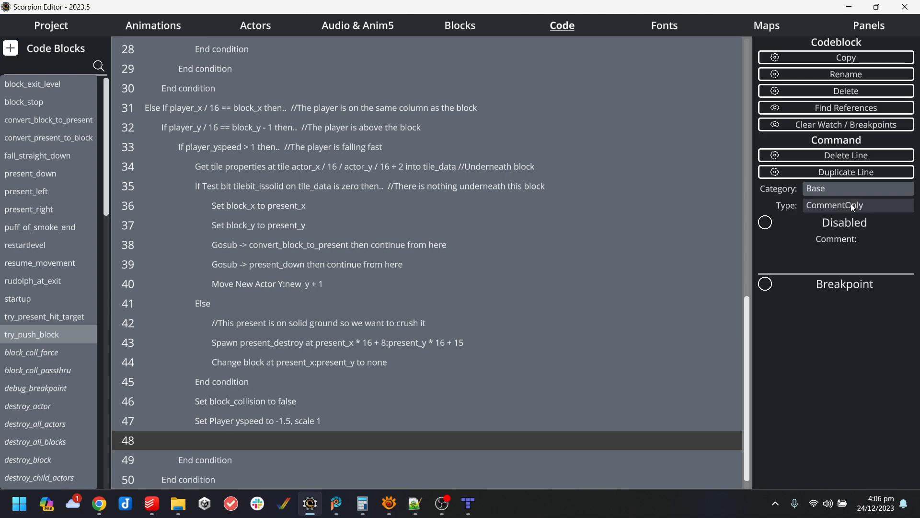
left_click(850, 205)
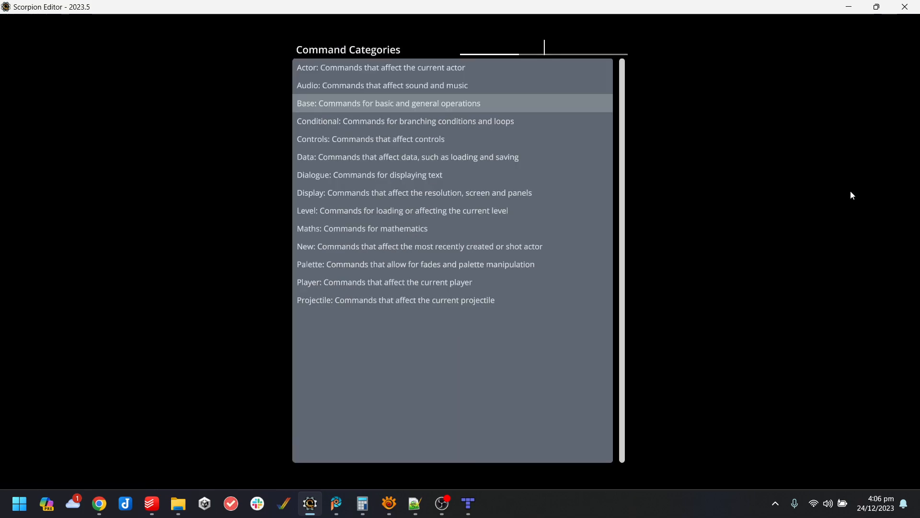
left_click(337, 284)
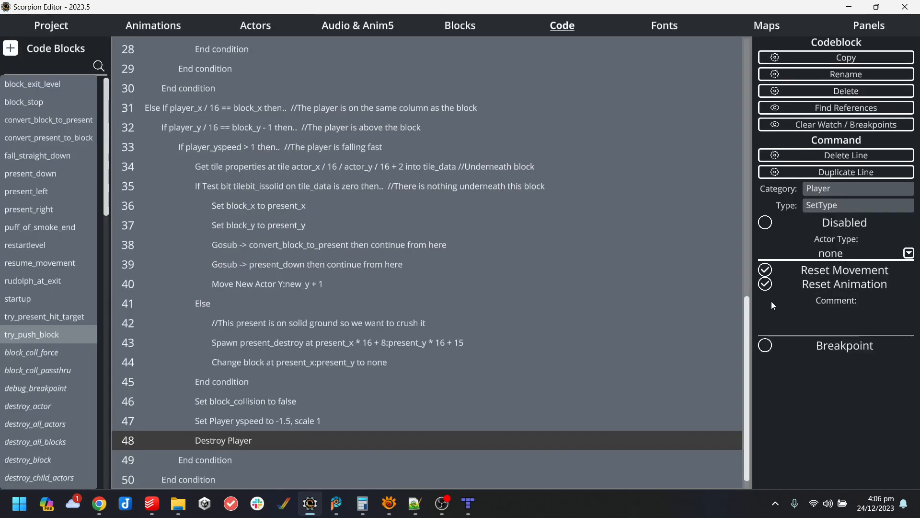
Change the new Player command to the Position type with its Y position set to player_y - 1.
left_click(858, 218)
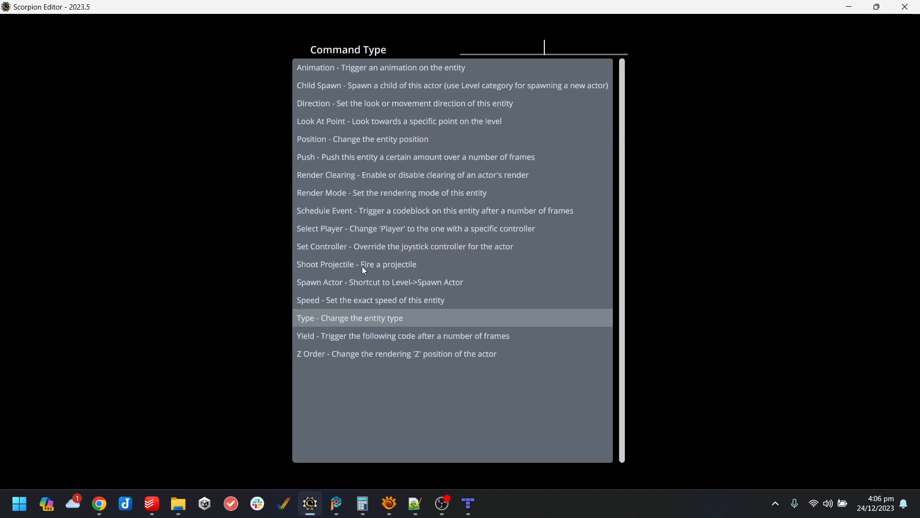
left_click(343, 135)
left_click(846, 284)
type("player_1 - 1")
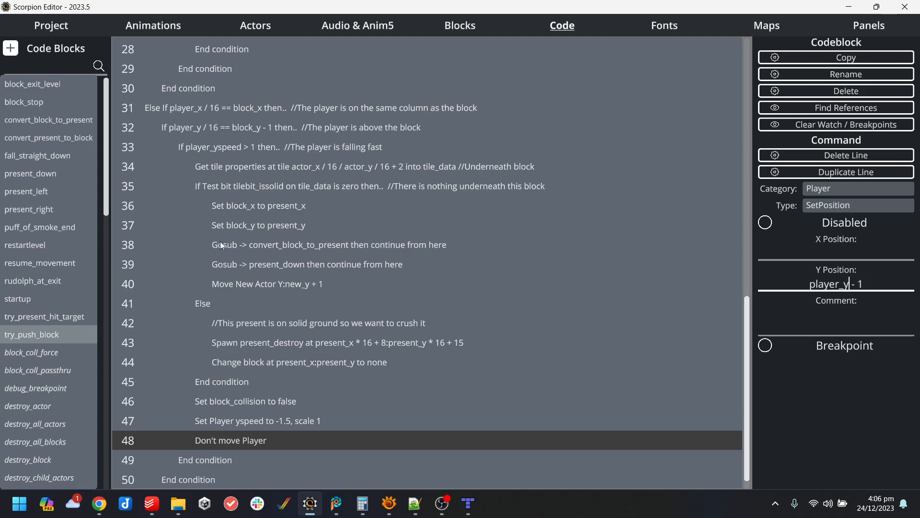
left_click(276, 355)
left_click(341, 442)
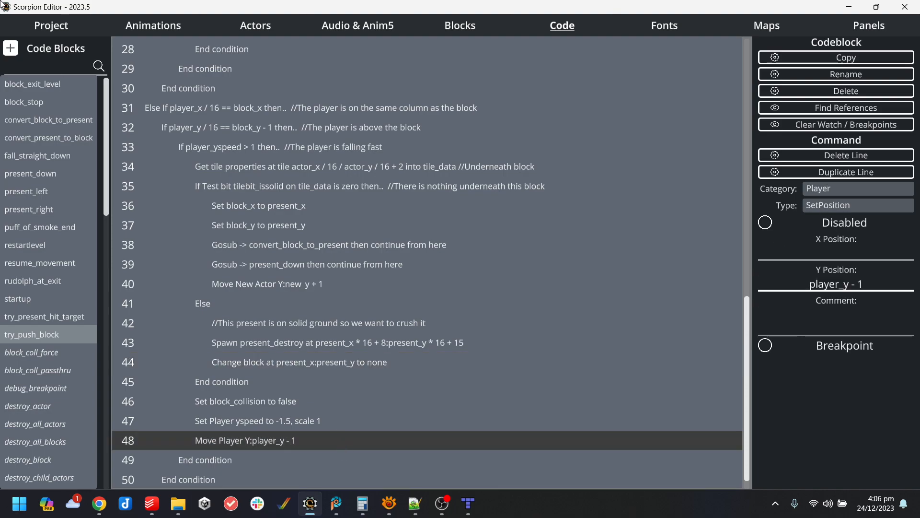
Recompile and run the game in WinUAE, and test jumping Santa repeatedly around and onto the present over the chimney.
left_click(48, 25)
left_click(71, 437)
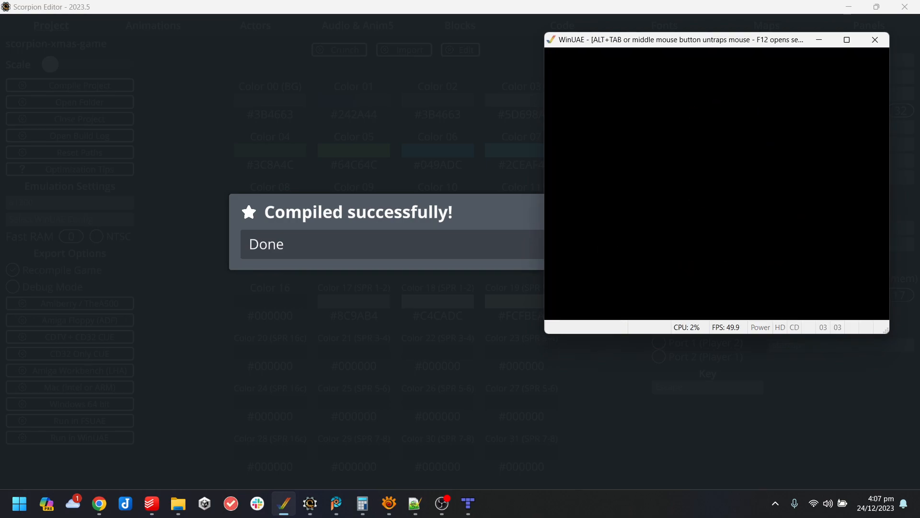
key("Left")
key("Up")
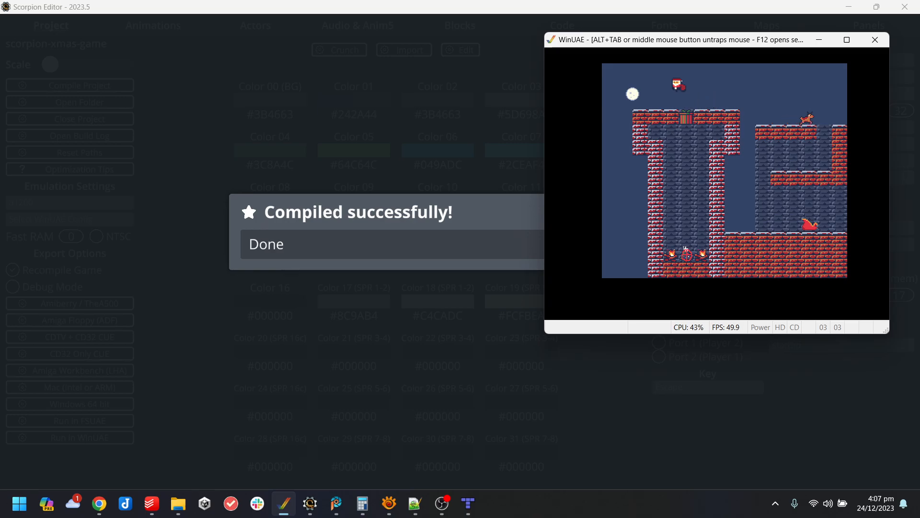
key("Right")
key("Up")
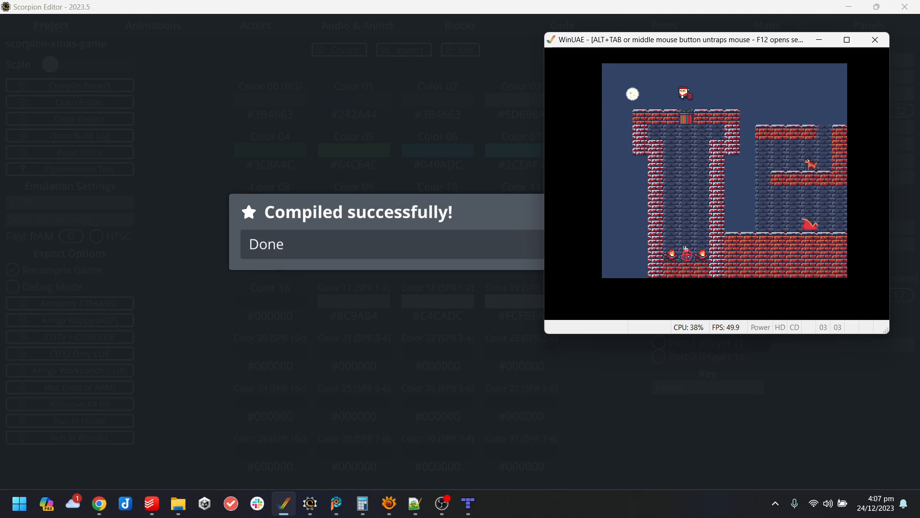
key("Left")
key("Up")
key("Right")
key("Left")
key("Up")
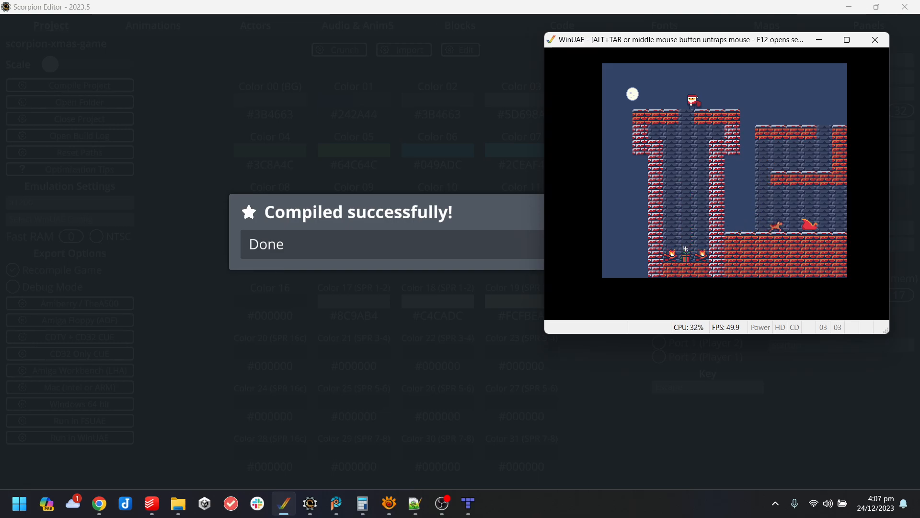
key("Right")
key("Left")
key("Up")
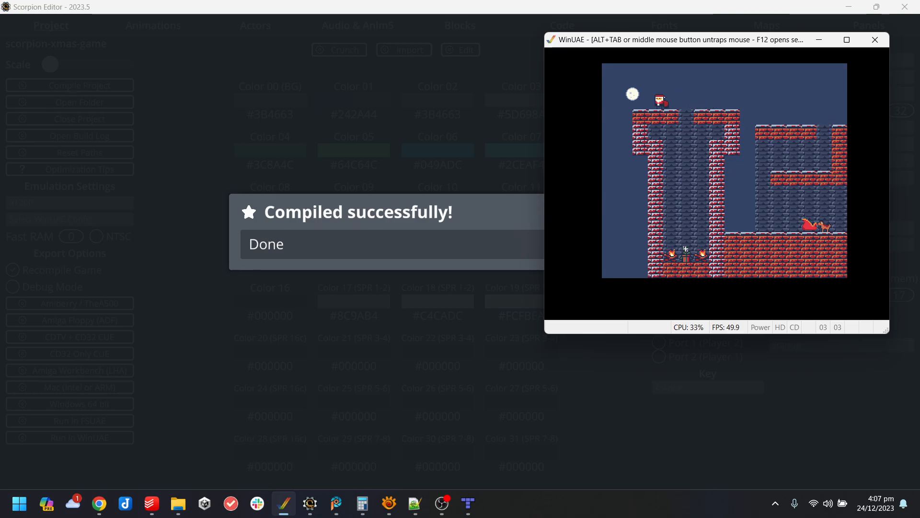
Close WinUAE, dismiss the compile message and return to the Set Player yspeed command in try_push_block.
key("alt+F4")
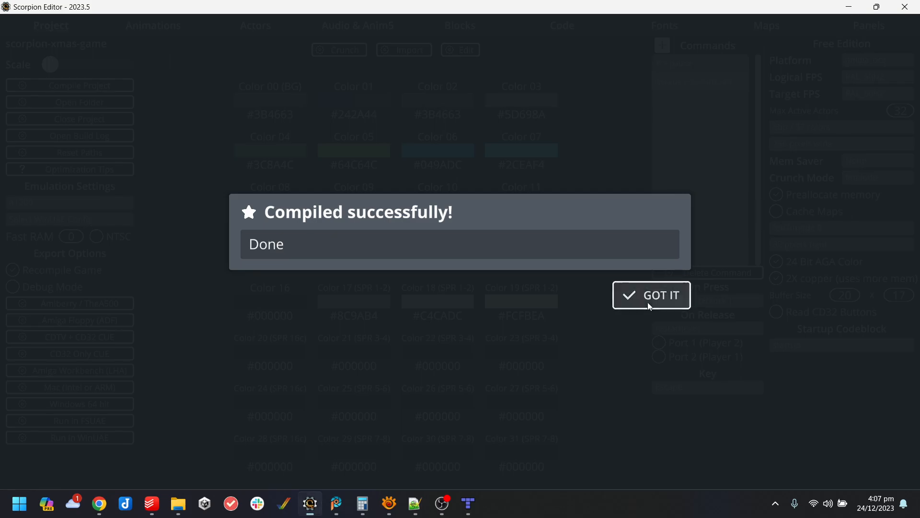
left_click(649, 306)
left_click(262, 27)
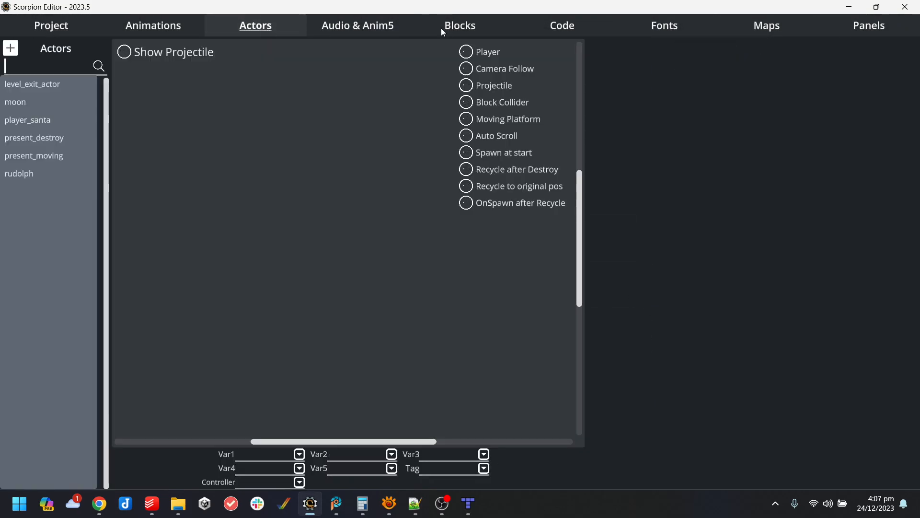
left_click(580, 33)
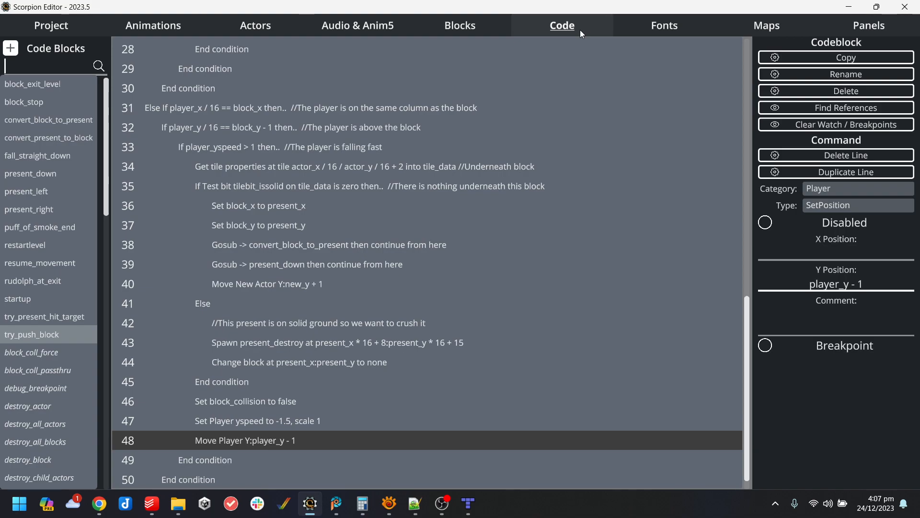
left_click(334, 422)
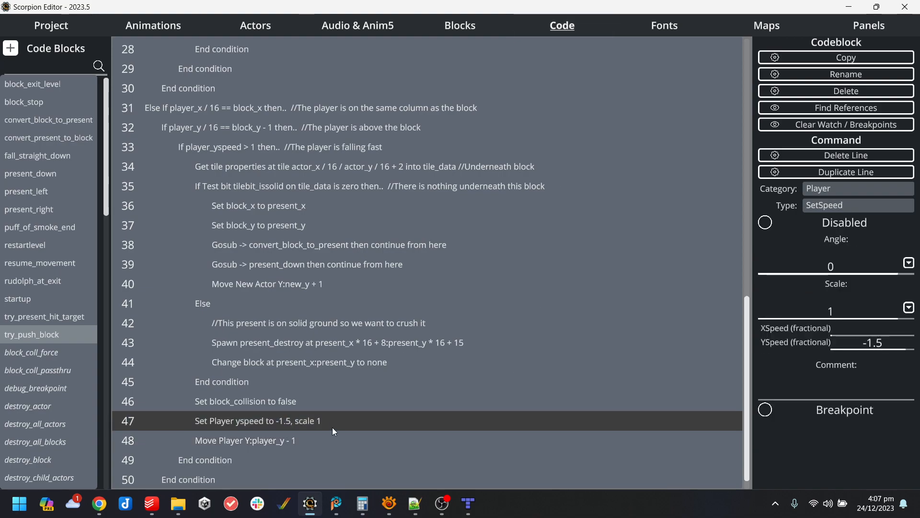
Create a new codeblock named santa_update_handler.codeblock in the project's actors folder.
left_click(17, 52)
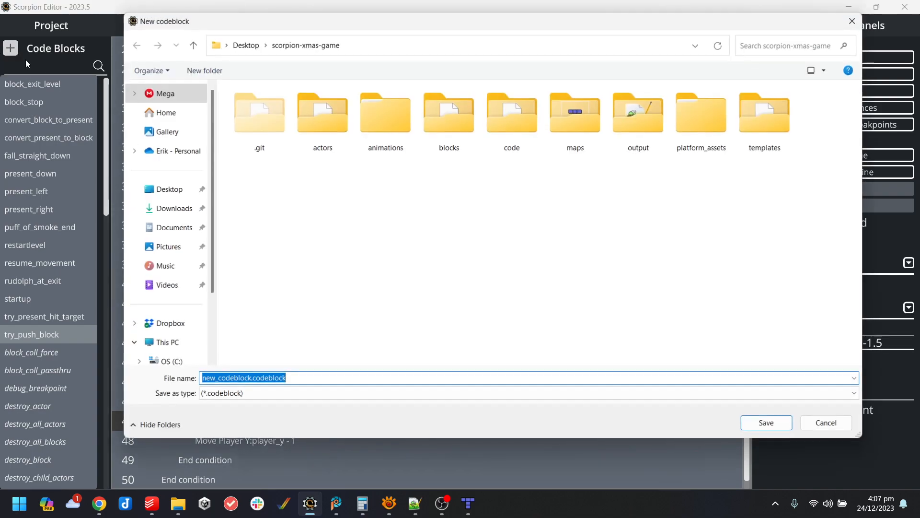
double_click(336, 120)
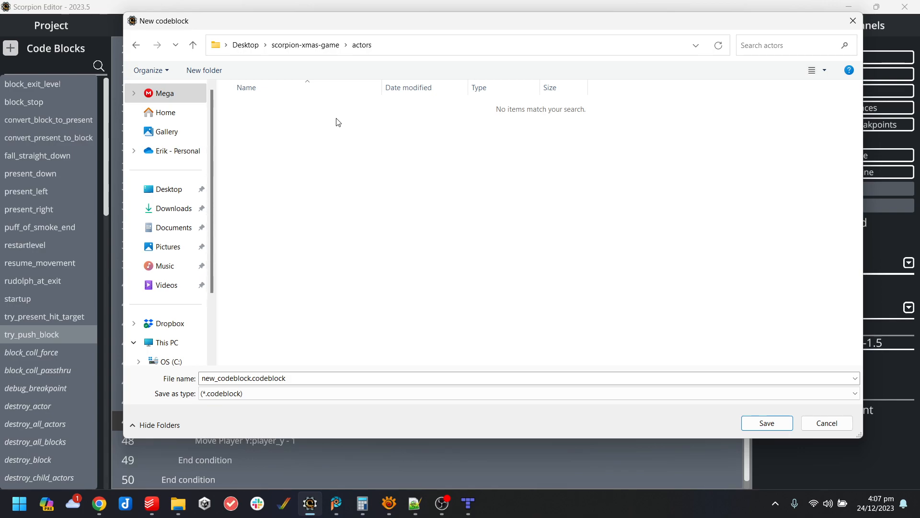
left_click(287, 378)
left_click_drag(252, 378, 166, 376)
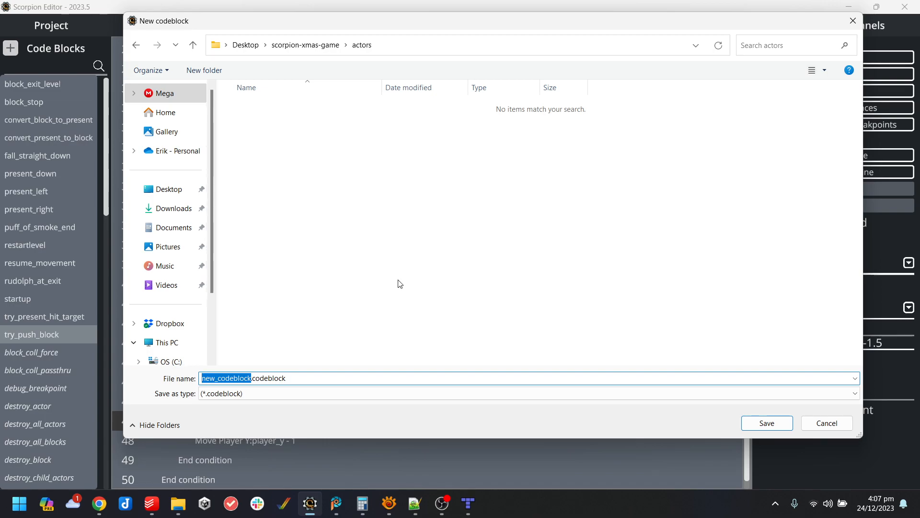
type("santa_update")
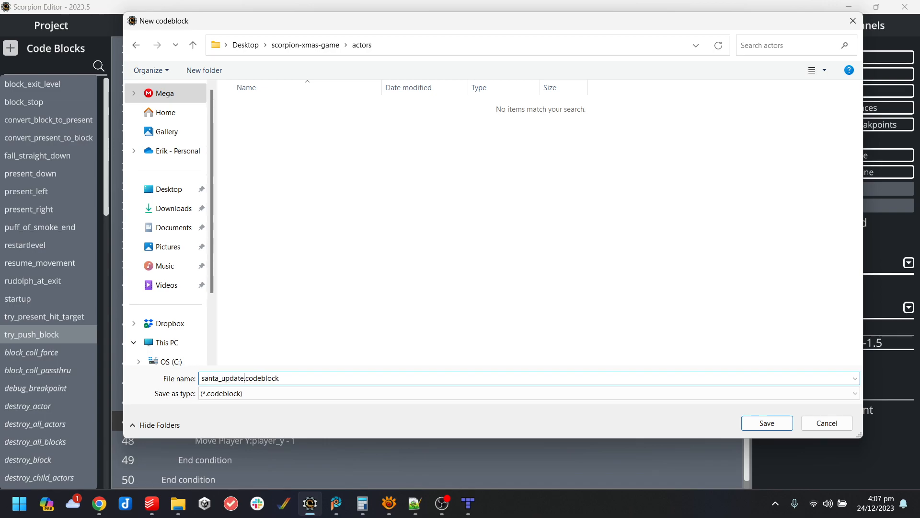
type("_handler")
key("Return")
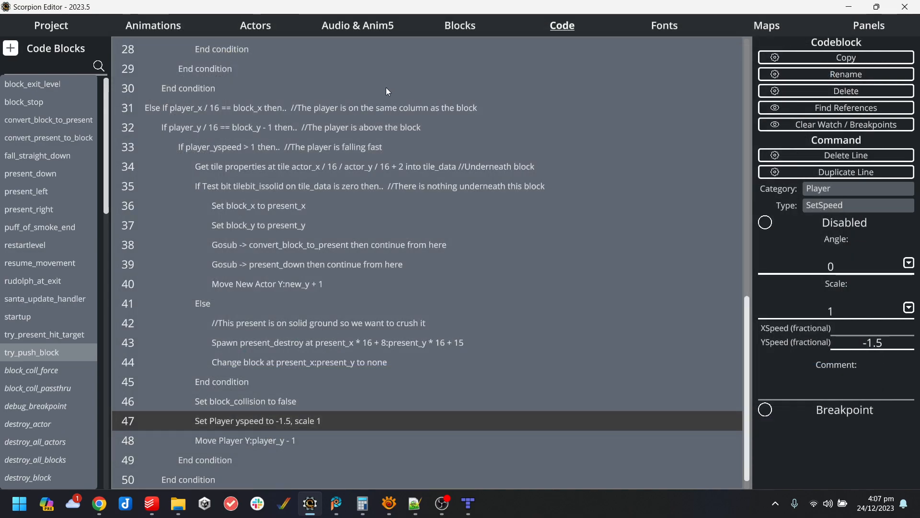
Assign santa_update_handler to the On Timer Expired event of the player_santa actor.
left_click(250, 27)
left_click(44, 125)
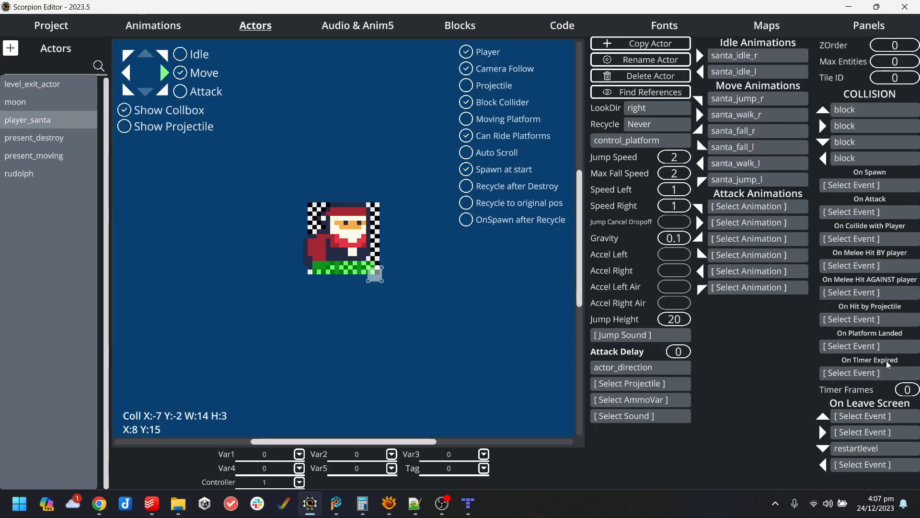
left_click(877, 371)
type("sanat")
key("BackSpace")
key("BackSpace")
left_click(342, 66)
Add a variable named jump_trigger to the santa_update_handler codeblock.
left_click(548, 29)
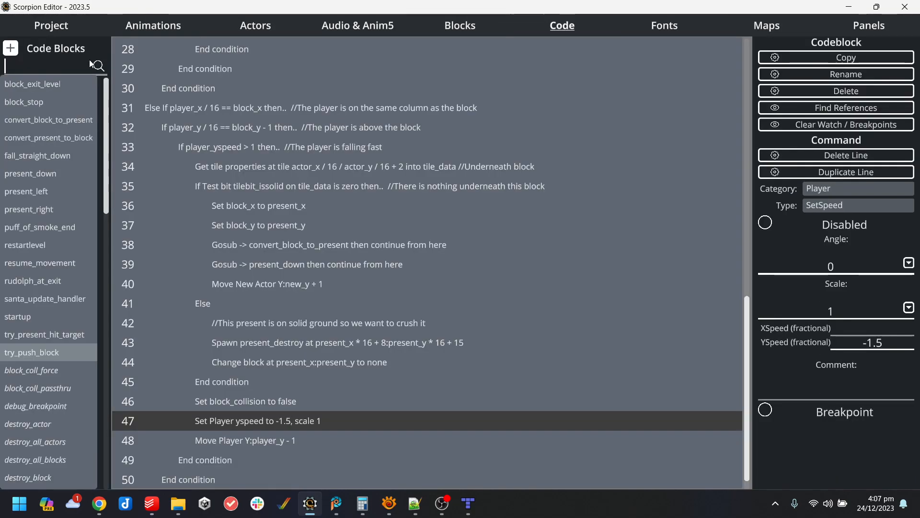
left_click(46, 300)
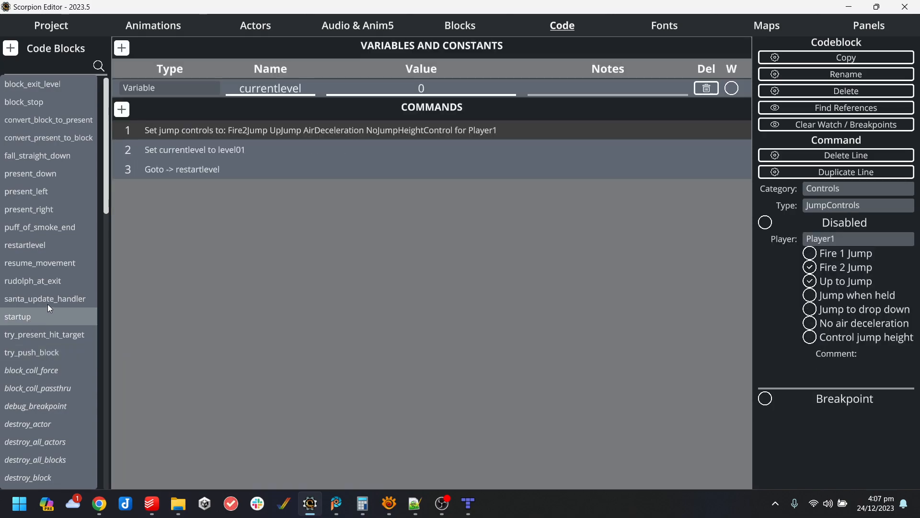
left_click(122, 70)
left_click(122, 48)
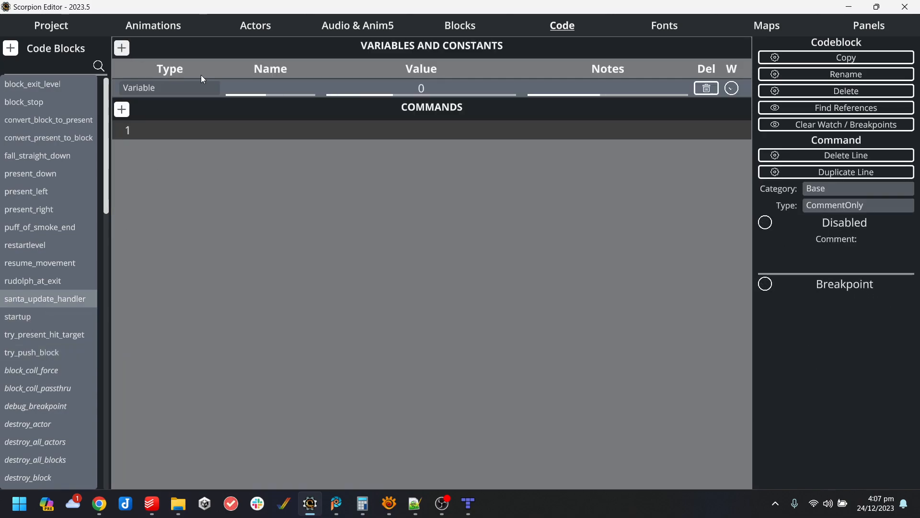
left_click(250, 87)
type("jump_trigger")
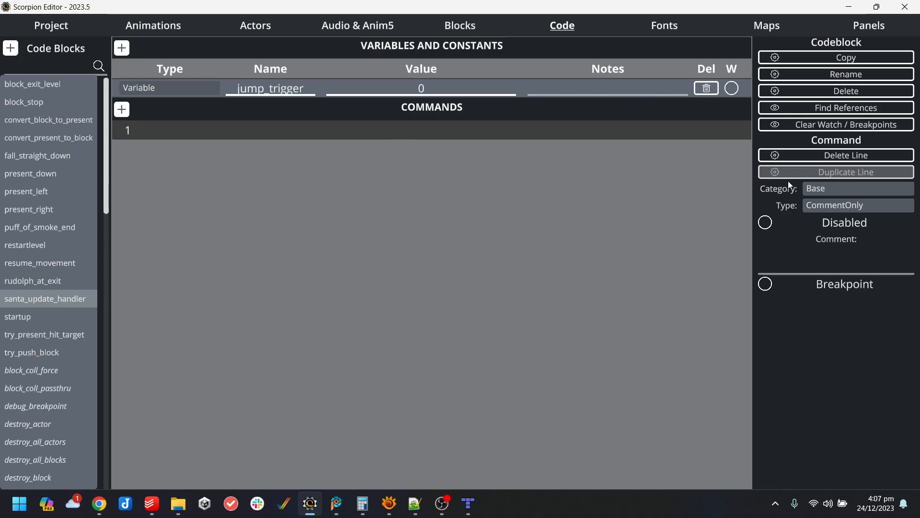
Turn the first command of santa_update_handler into a condition that checks whether jump_trigger is not zero.
left_click(829, 190)
left_click(423, 119)
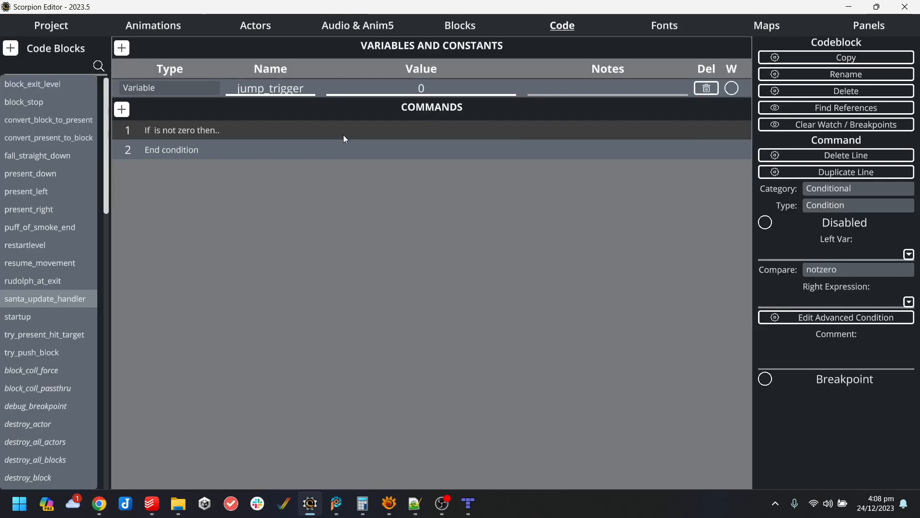
left_click(836, 255)
type("jumpo")
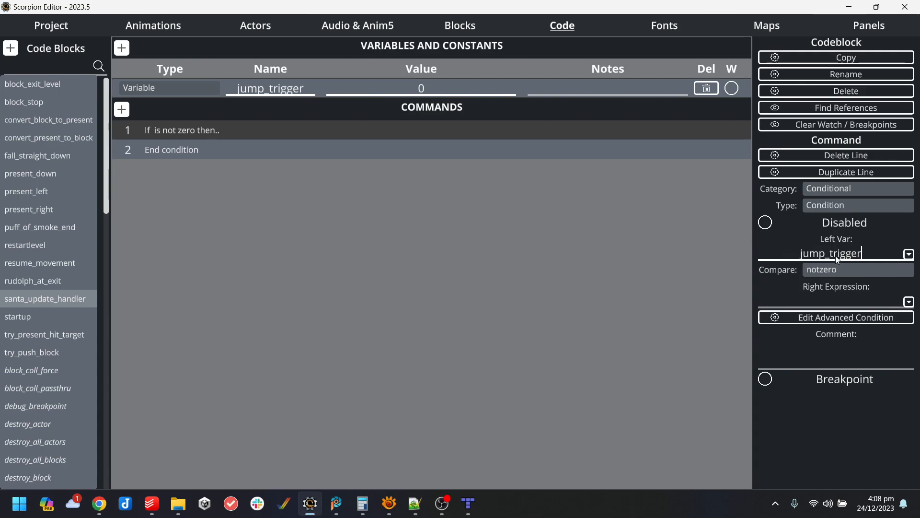
left_click(840, 297)
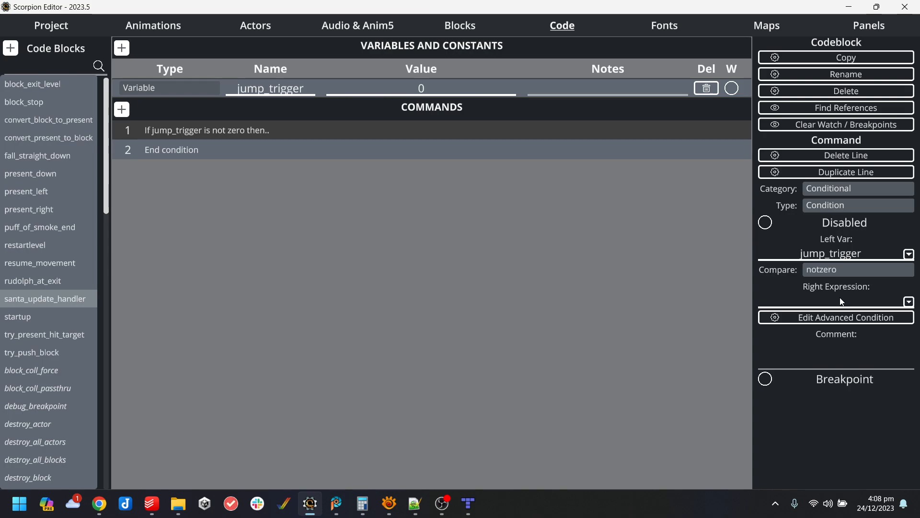
Insert a Set Variable command inside the condition that sets jump_trigger to 0.
left_click(296, 133)
key("Insert")
left_click(855, 206)
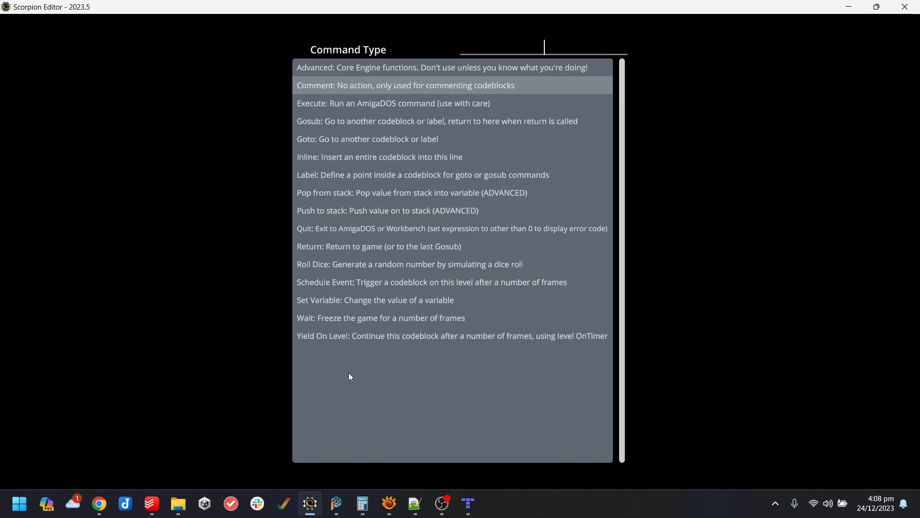
left_click(314, 301)
left_click(841, 249)
type("jump")
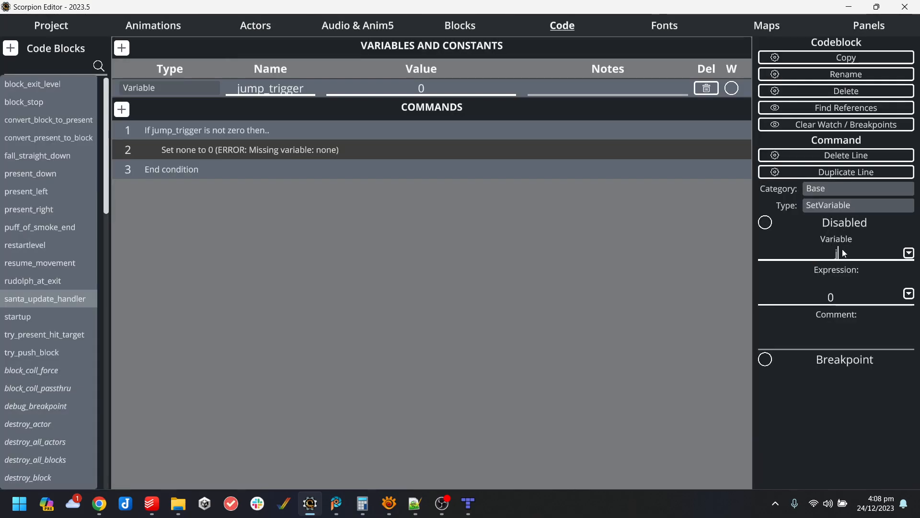
type("_trigger")
Insert another command after the Set jump_trigger line and give it the Actor category.
left_click(228, 171)
left_click(249, 156)
key("Insert")
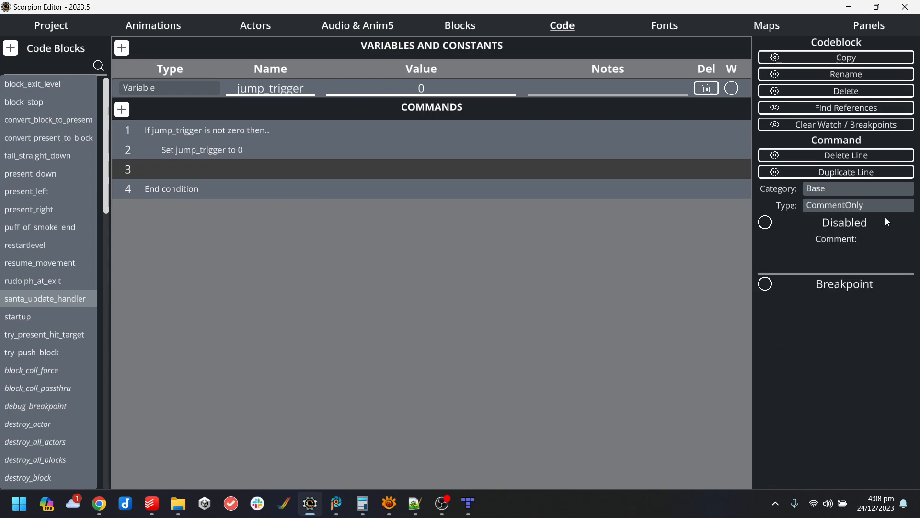
left_click(872, 203)
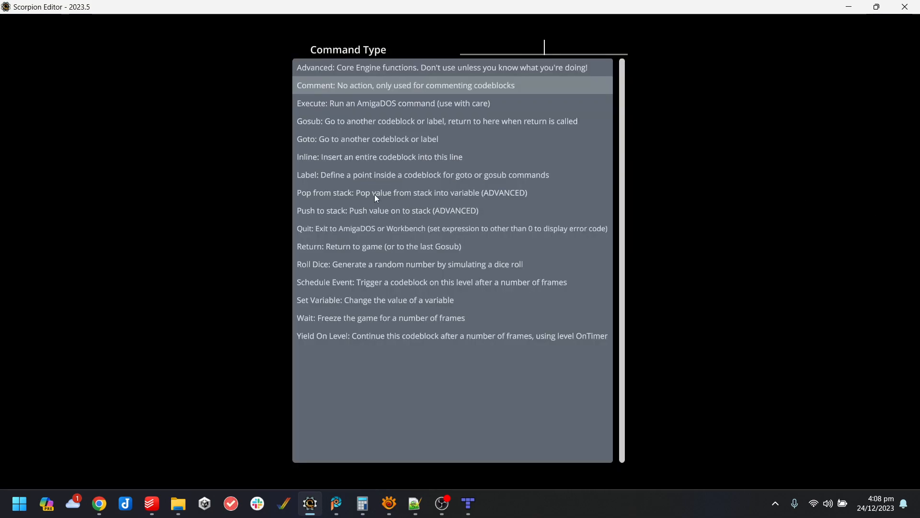
left_click(339, 303)
left_click(838, 188)
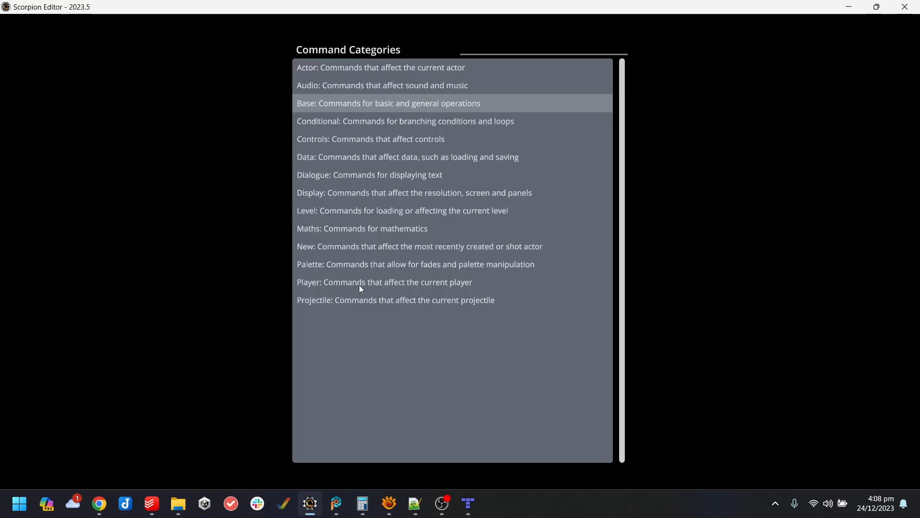
left_click(367, 67)
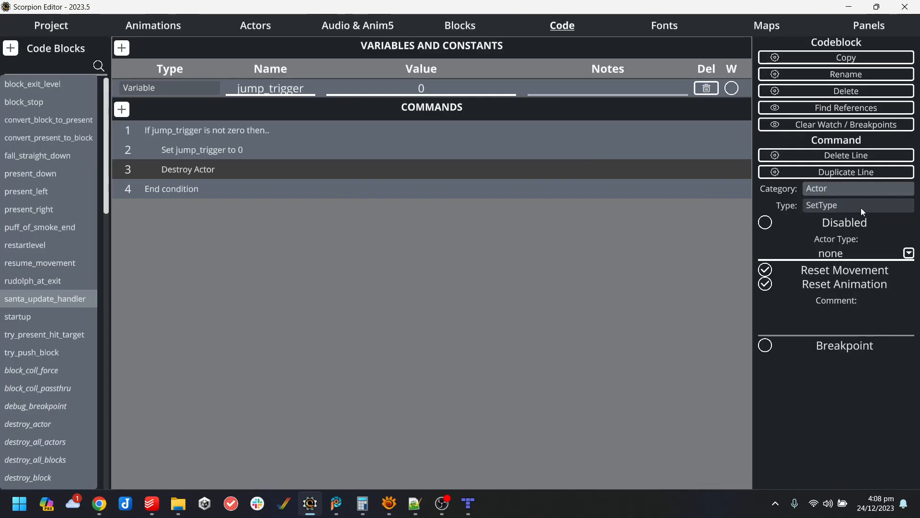
Try the Speed type for the new Actor command with a Y speed of -1.
left_click(862, 208)
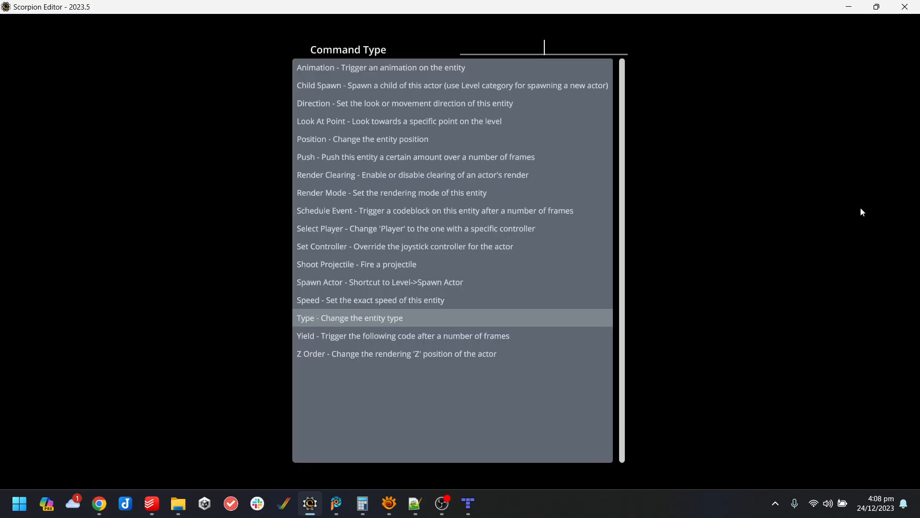
left_click(404, 300)
left_click(860, 342)
type("-1")
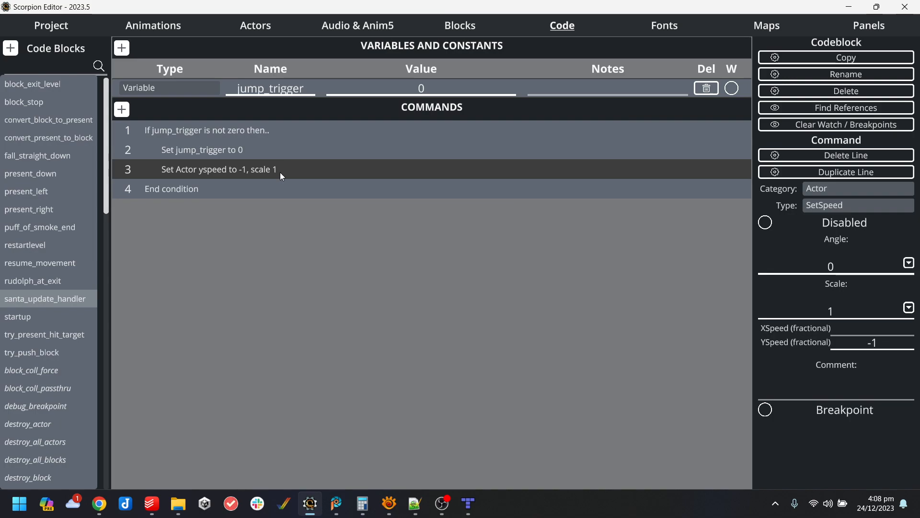
key("Return")
left_click(830, 186)
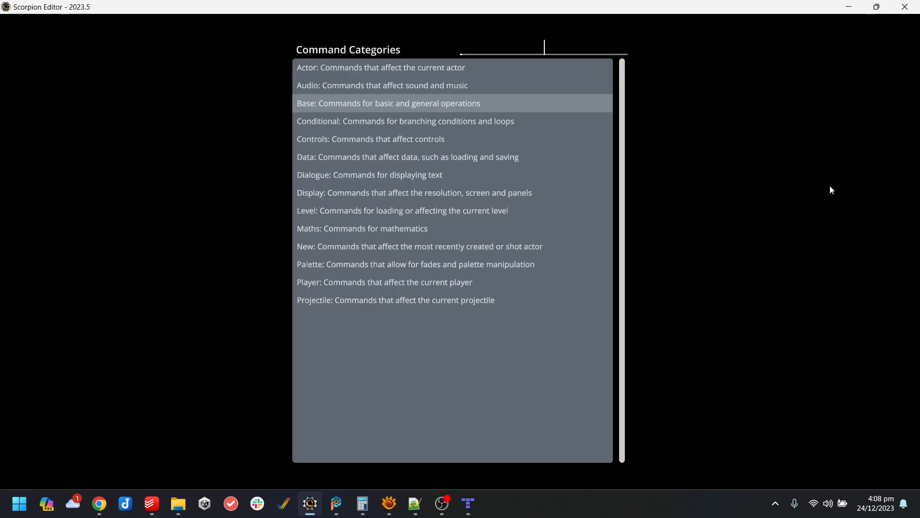
left_click(738, 216)
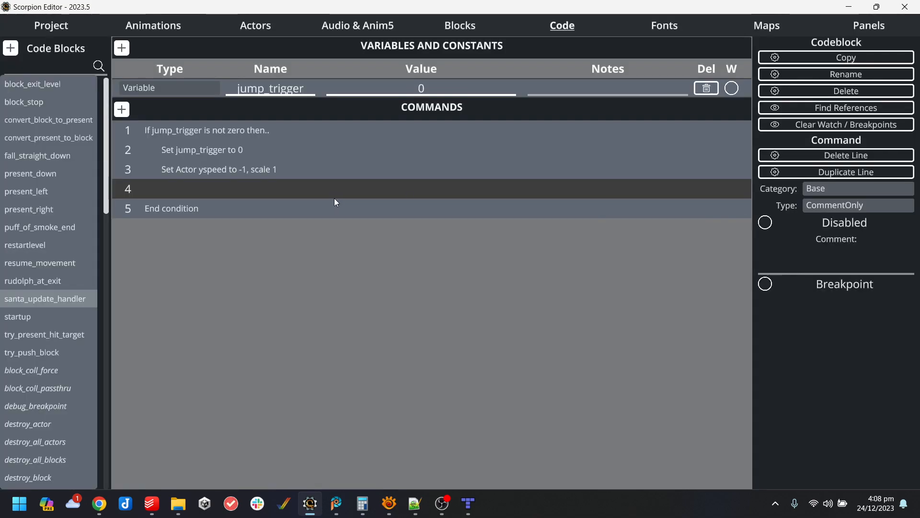
key("Delete")
Change the Actor command to the Direction type with the direction Jump Upwards (regardless of direction faced).
left_click(847, 205)
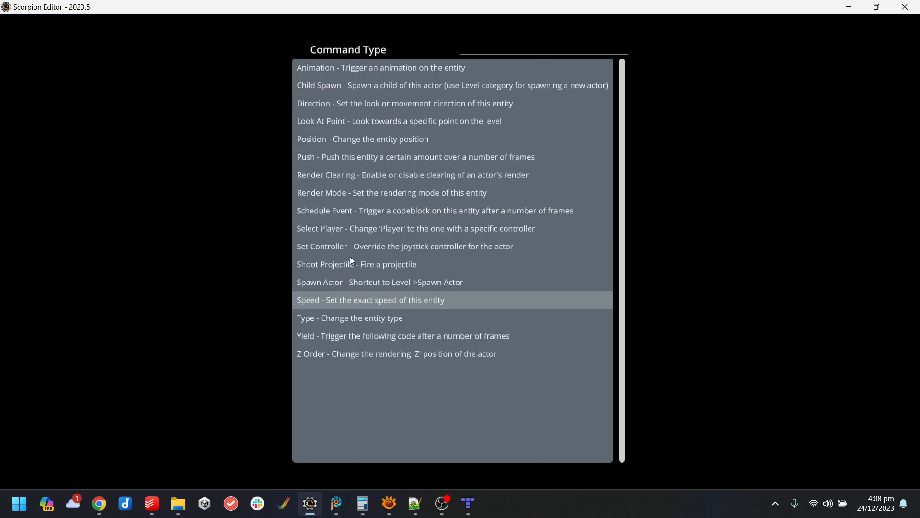
left_click(338, 107)
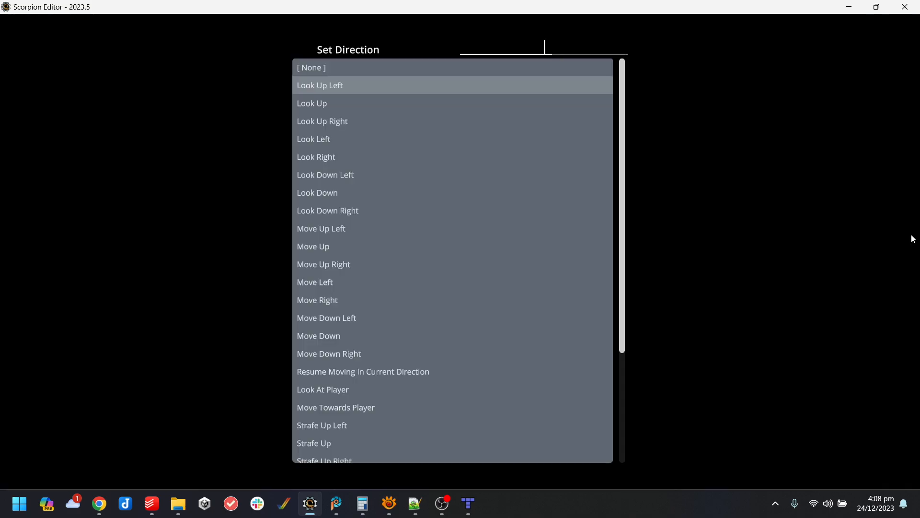
left_click(910, 239)
scroll(353, 298, "down", 3)
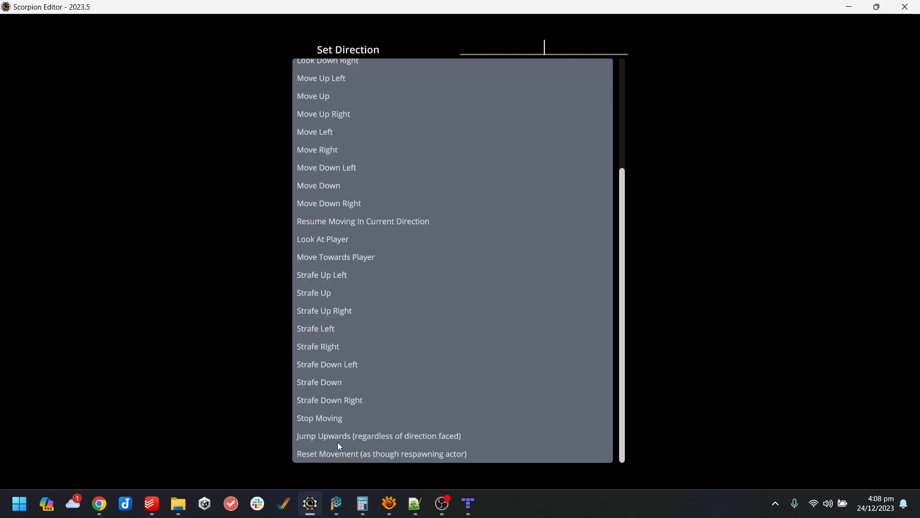
left_click(349, 437)
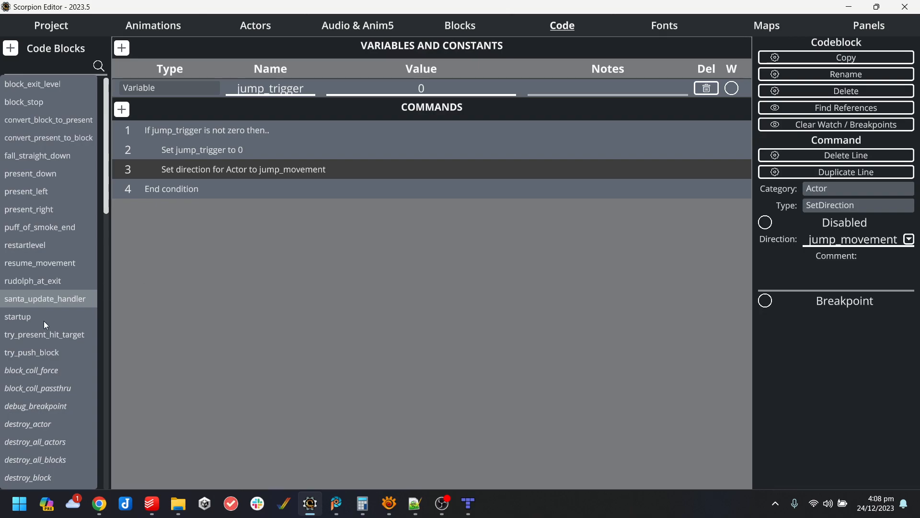
Delete the Set Player yspeed and Move Player Y lines from the end of try_push_block.
left_click(51, 350)
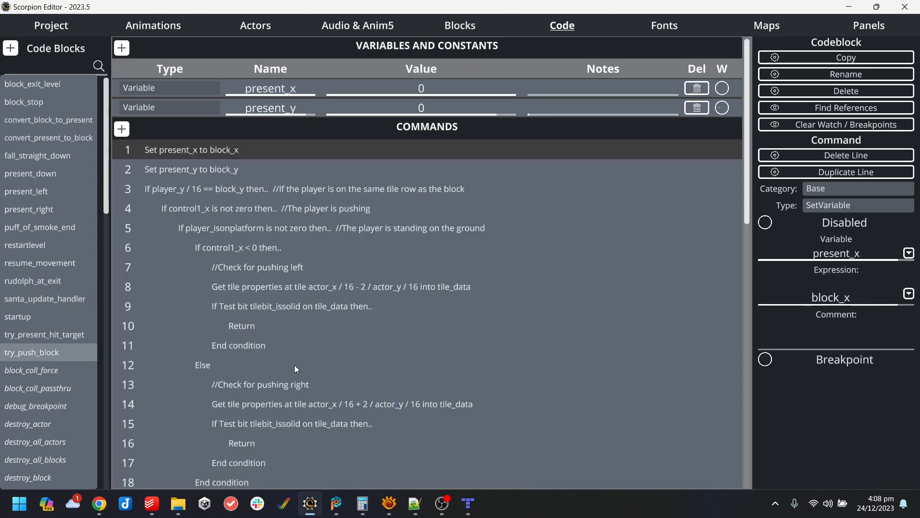
scroll(293, 377, "down", 10)
left_click(306, 385)
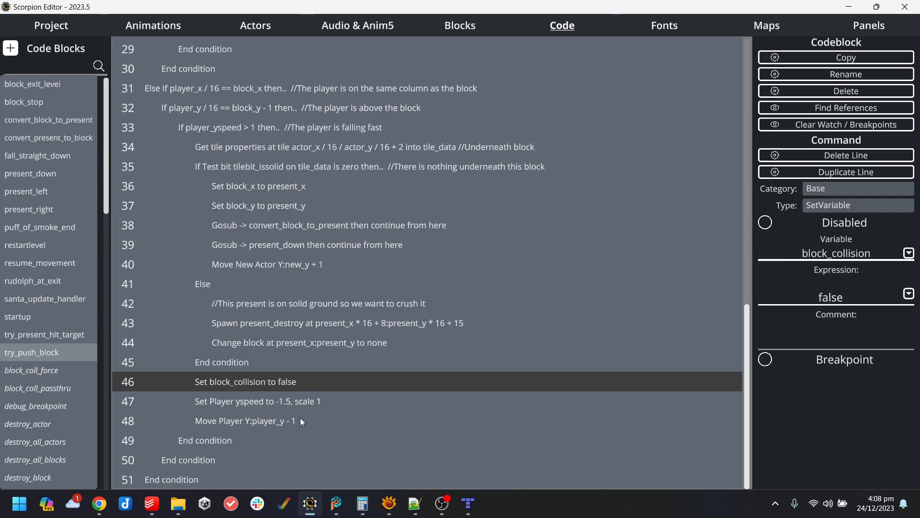
left_click(297, 419, "shift")
left_click(289, 402)
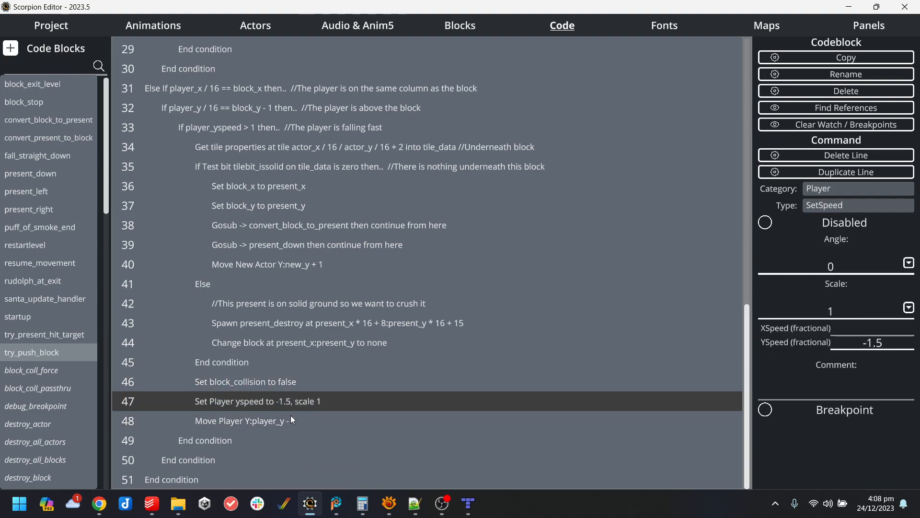
left_click(290, 415, "shift")
key("Delete")
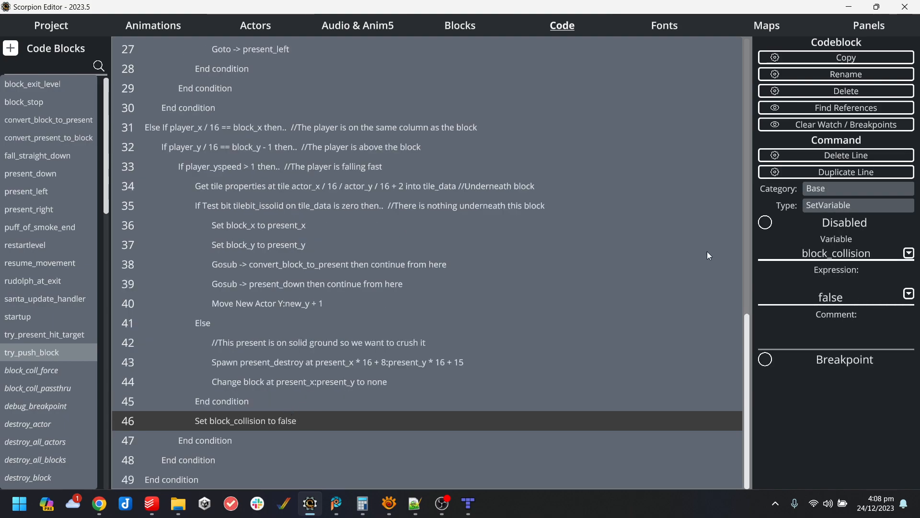
Change the Set block_collision command in try_push_block so it sets jump_trigger to true.
left_click(909, 253)
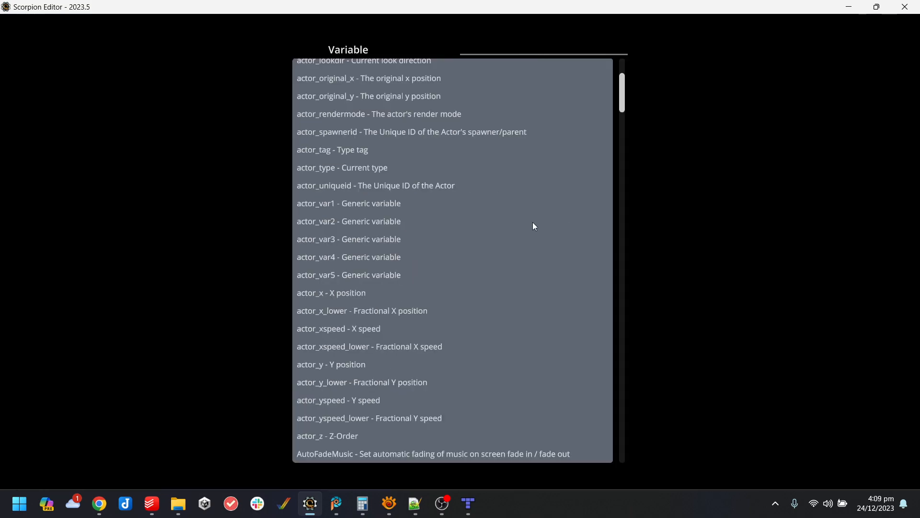
type("jump")
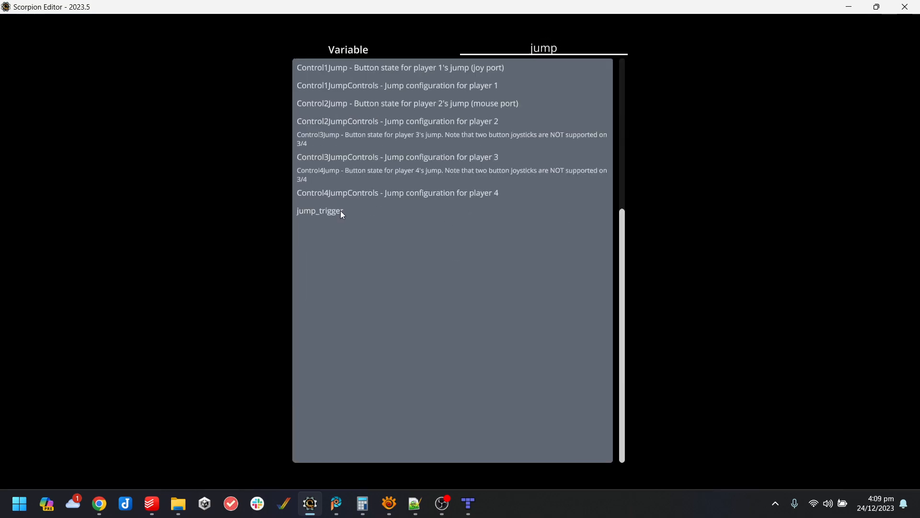
left_click(342, 211)
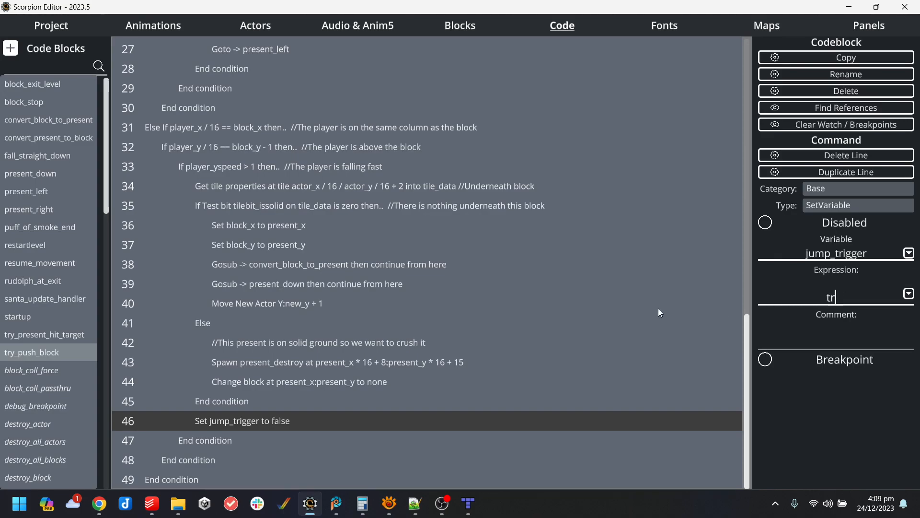
left_click(624, 312)
Run the game in WinUAE, make Santa jump onto the present to test the jump trigger, and close the emulator.
left_click(29, 30)
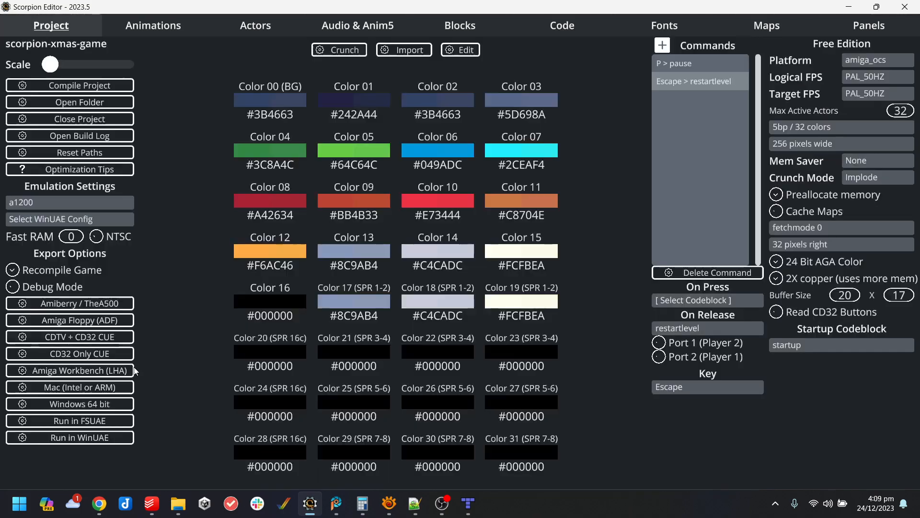
left_click(108, 437)
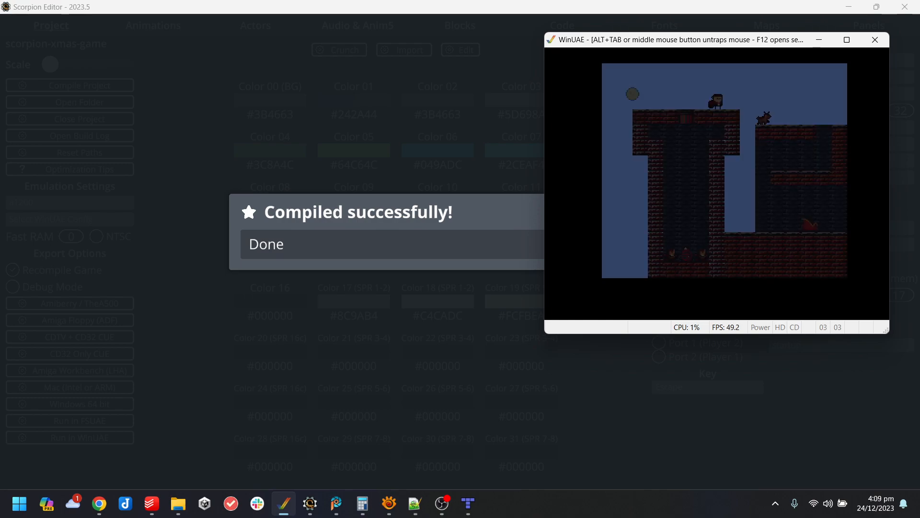
key("Left")
key("Up")
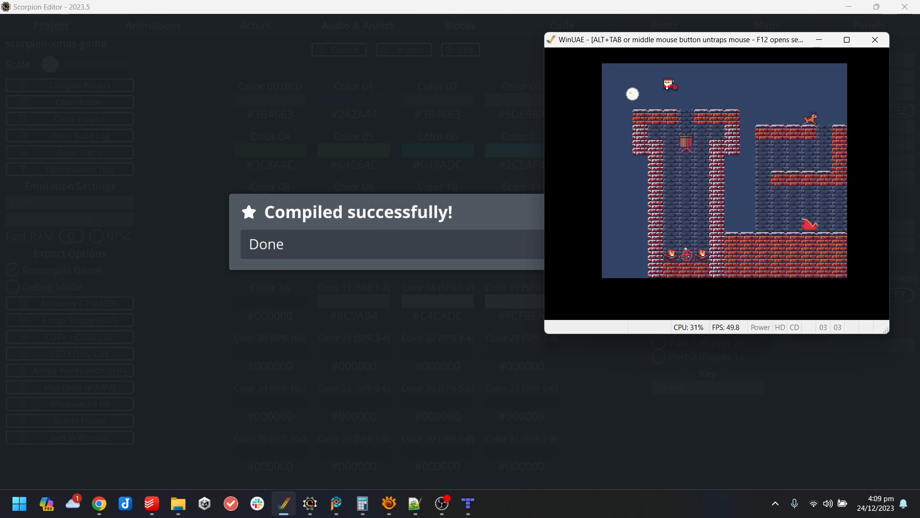
key("Right")
key("Up")
key("alt+F4")
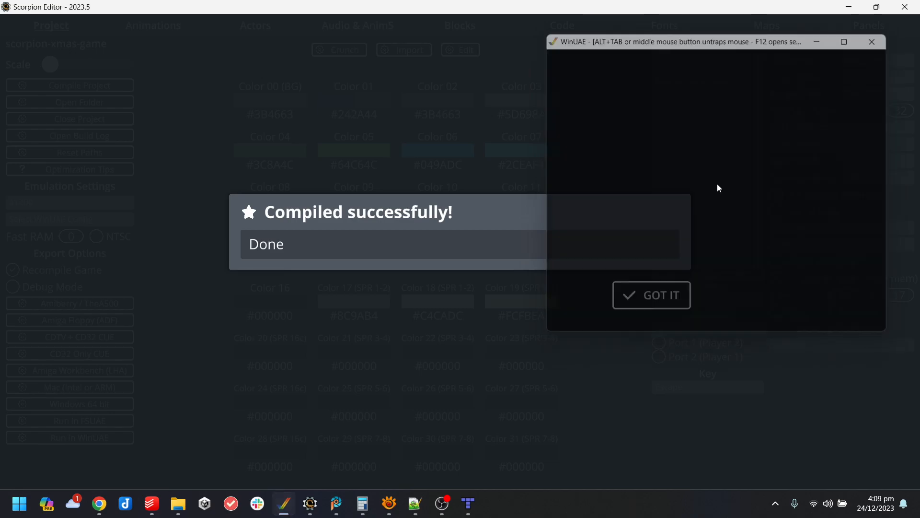
left_click(637, 302)
In the santa_update_handler codeblock, change the Actor direction command to the Speed type with a Y speed of -0.5.
left_click(562, 24)
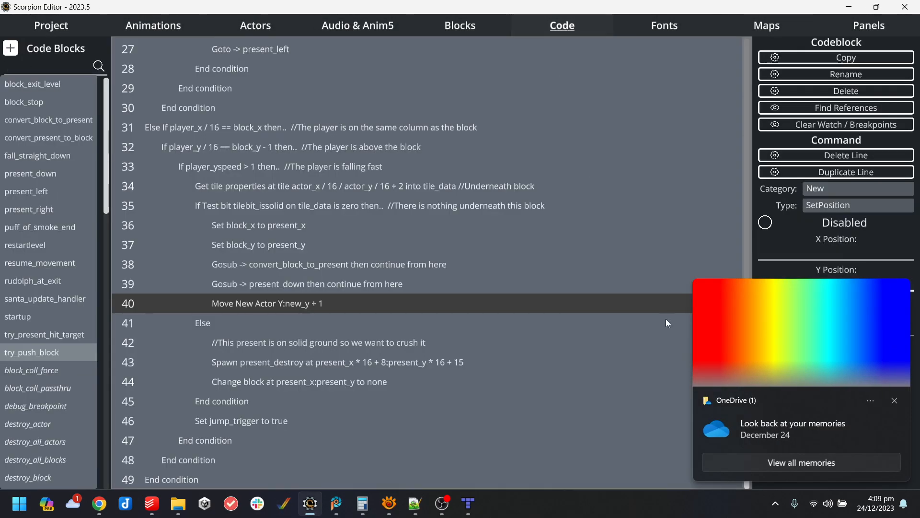
left_click(895, 401)
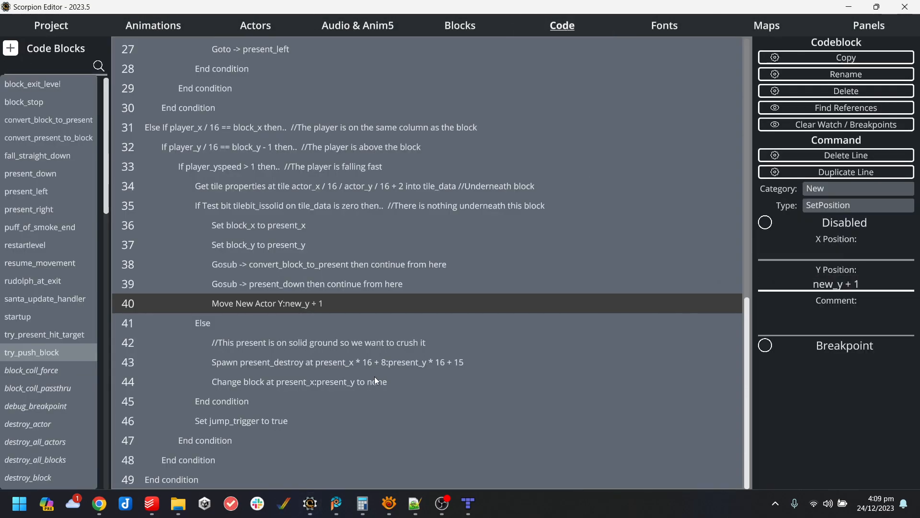
left_click(43, 104)
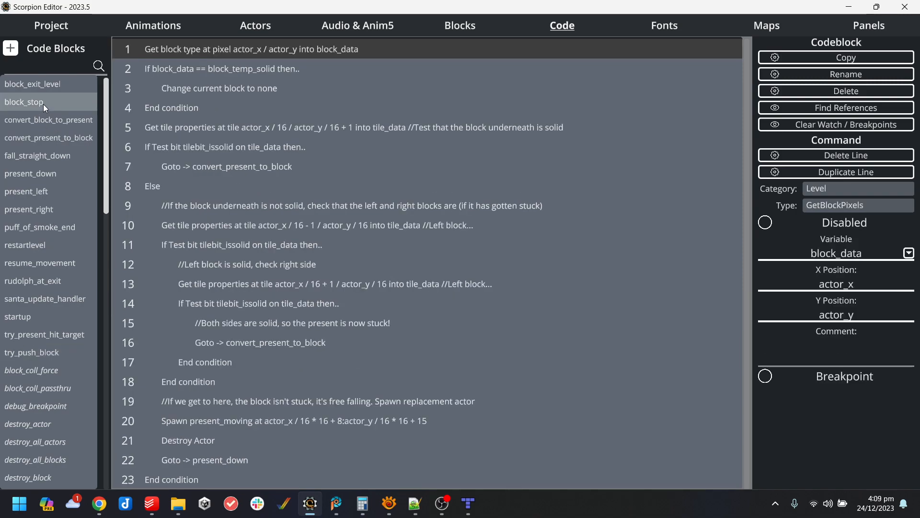
left_click(47, 89)
left_click(53, 222)
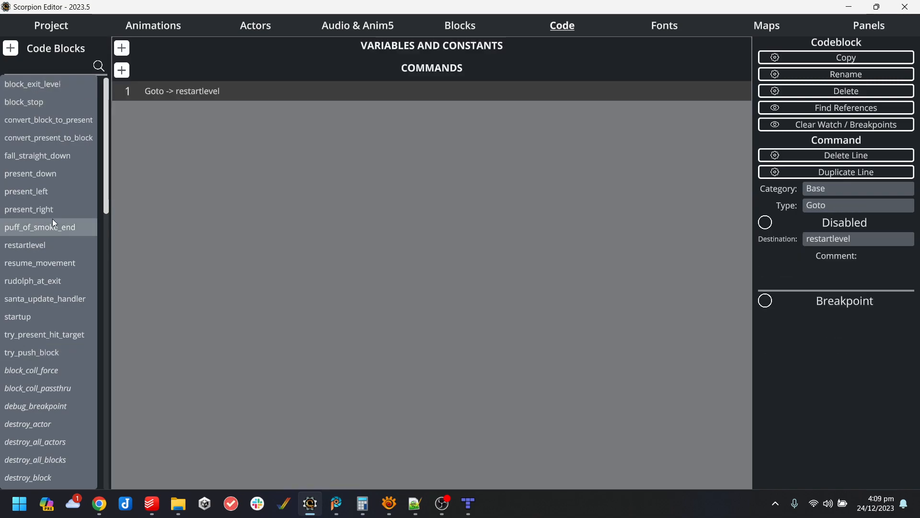
left_click(56, 247)
left_click(61, 300)
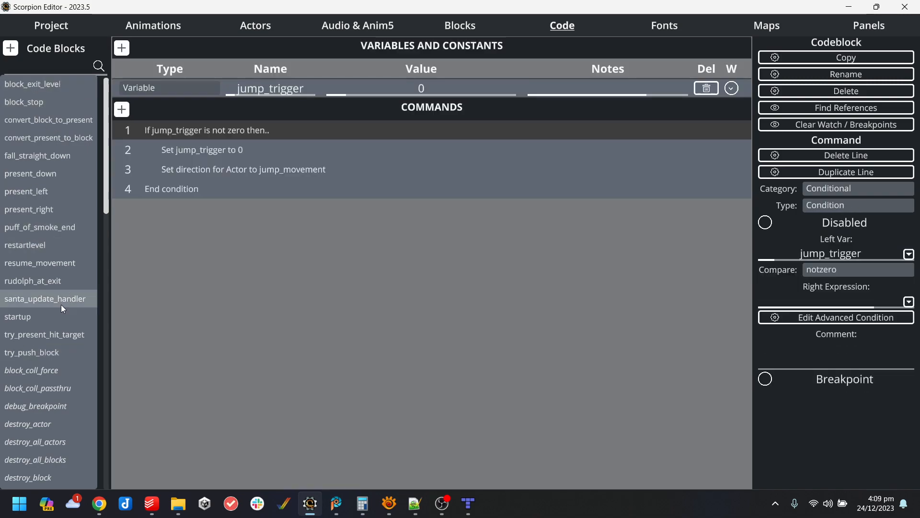
left_click(284, 171)
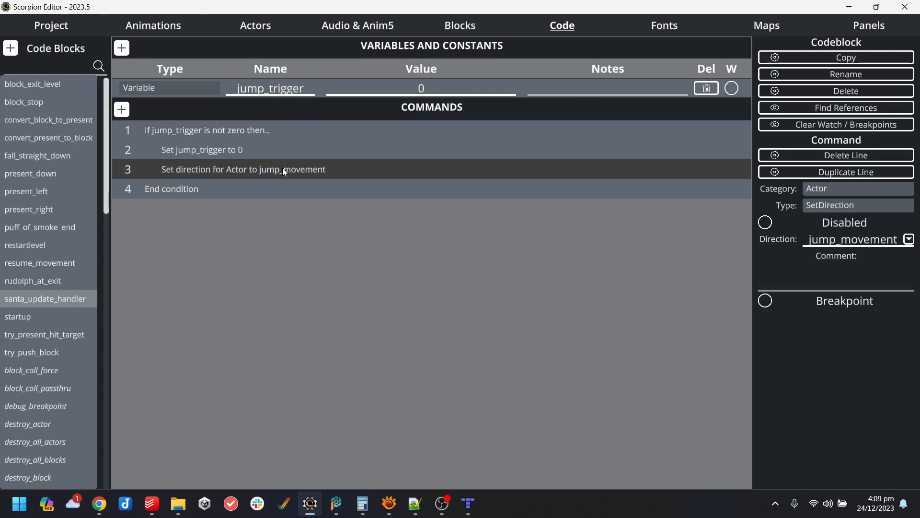
left_click(850, 204)
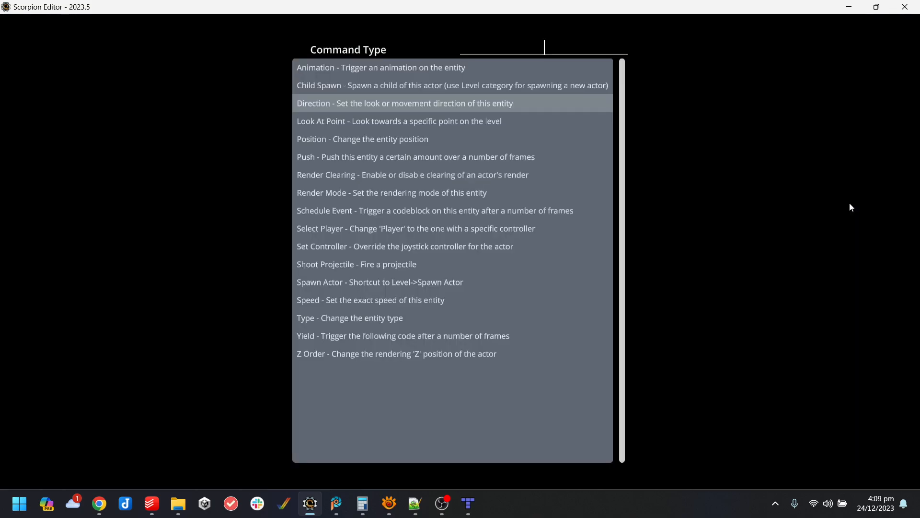
left_click(344, 301)
left_click(885, 350)
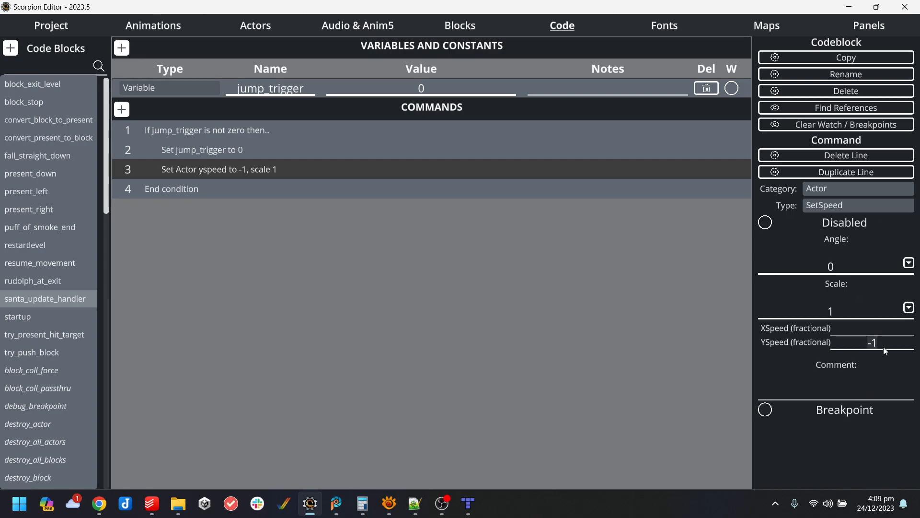
type("-0.5")
key("Return")
Run the game in WinUAE, test Santa's bounce on the present with the Speed command, and close the emulator.
left_click(43, 21)
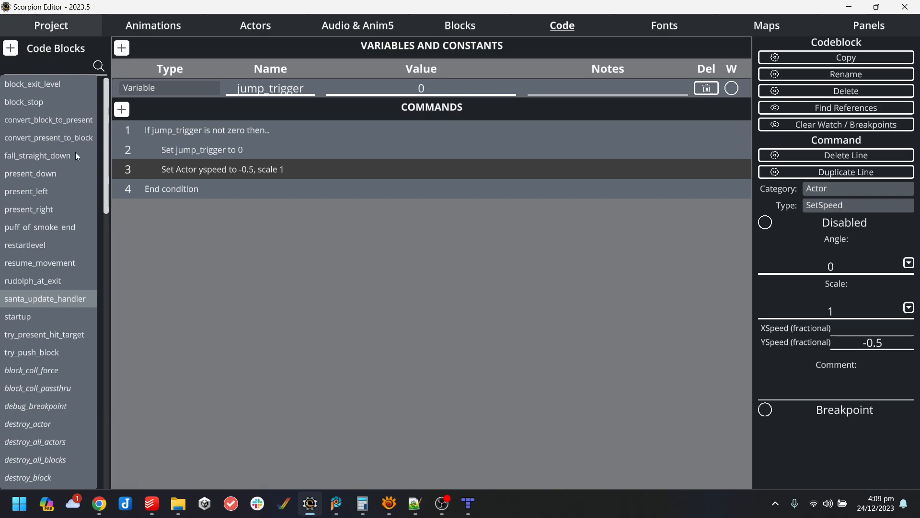
left_click(89, 439)
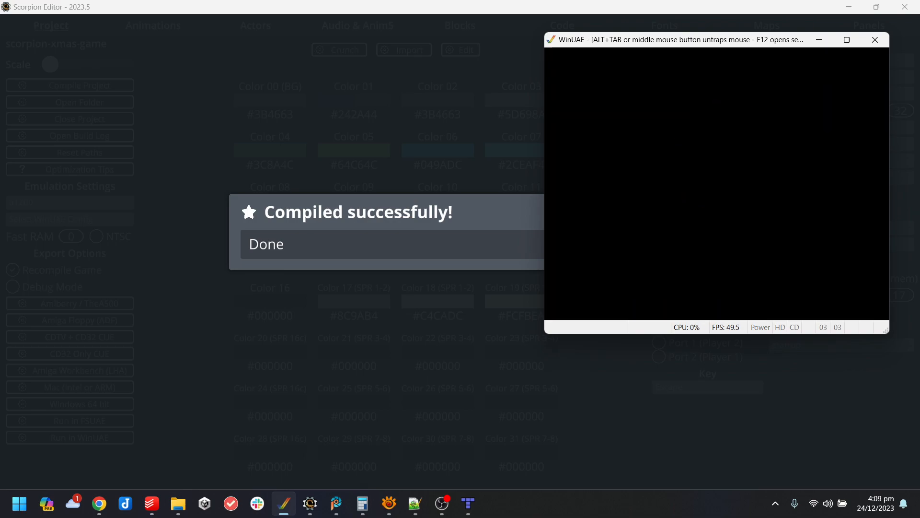
key("Right")
key("Up")
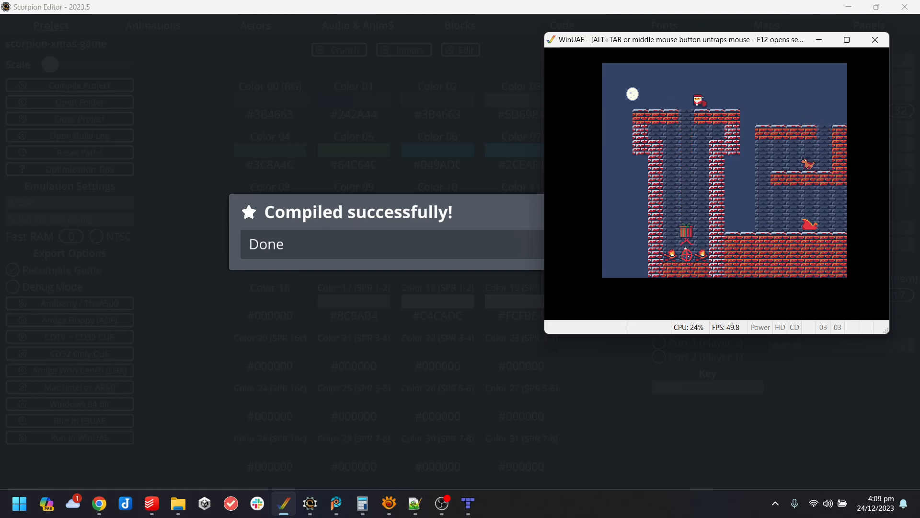
key("alt+F4")
left_click(652, 296)
Insert a Set Variable command below the Actor yspeed line in santa_update_handler.
left_click(568, 27)
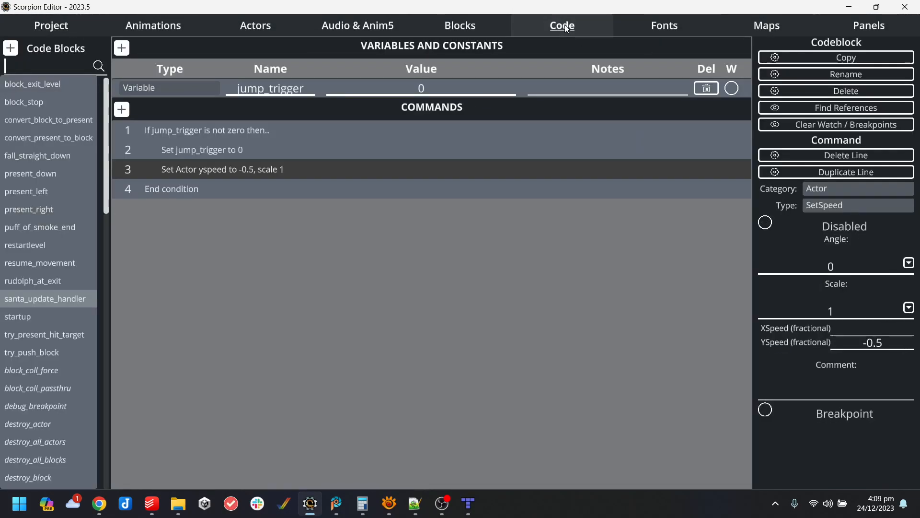
left_click(280, 180)
left_click(287, 171)
key("Return")
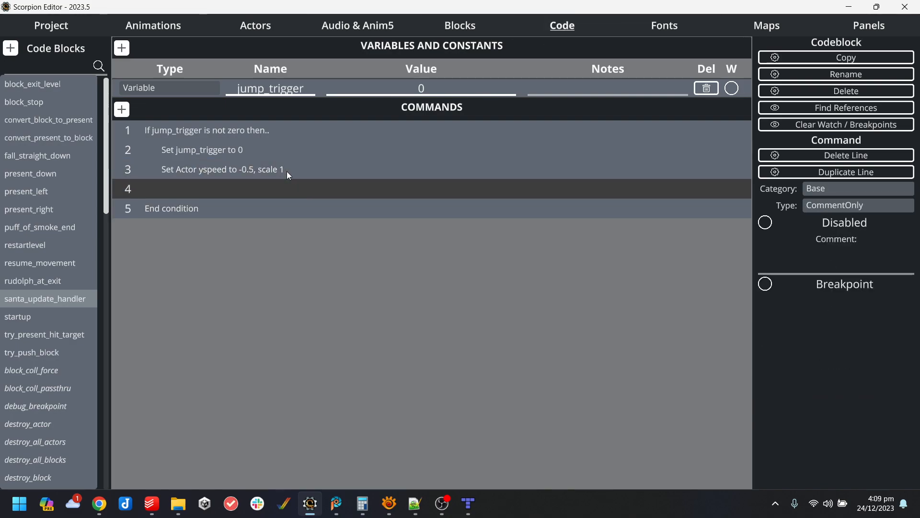
left_click(841, 189)
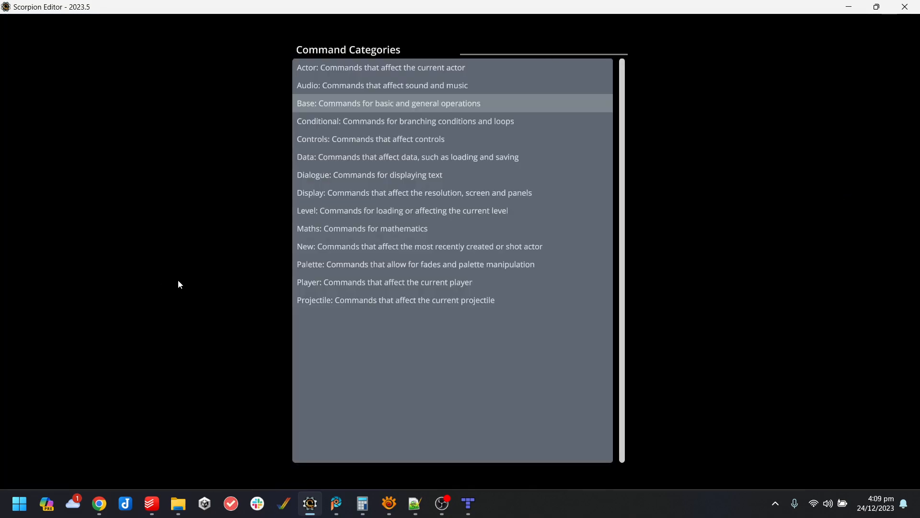
key("Escape")
left_click(855, 204)
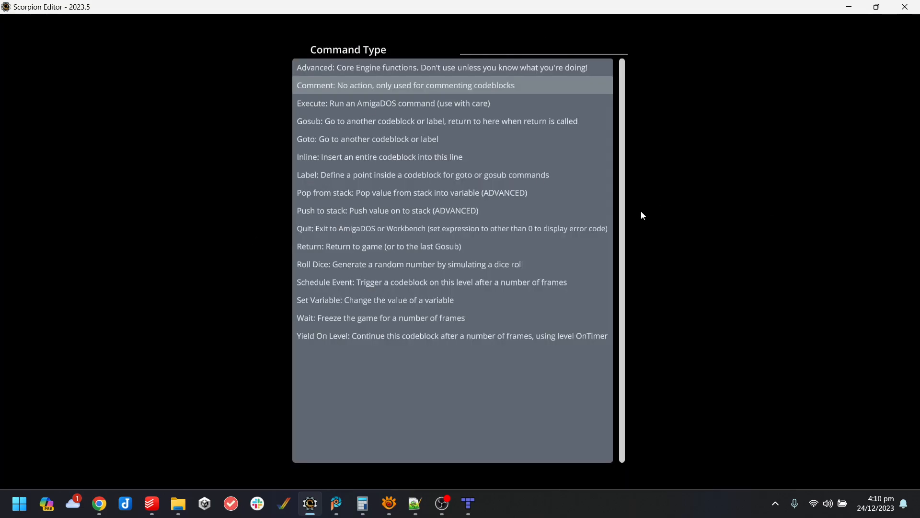
key("Escape")
left_click(842, 206)
left_click(356, 301)
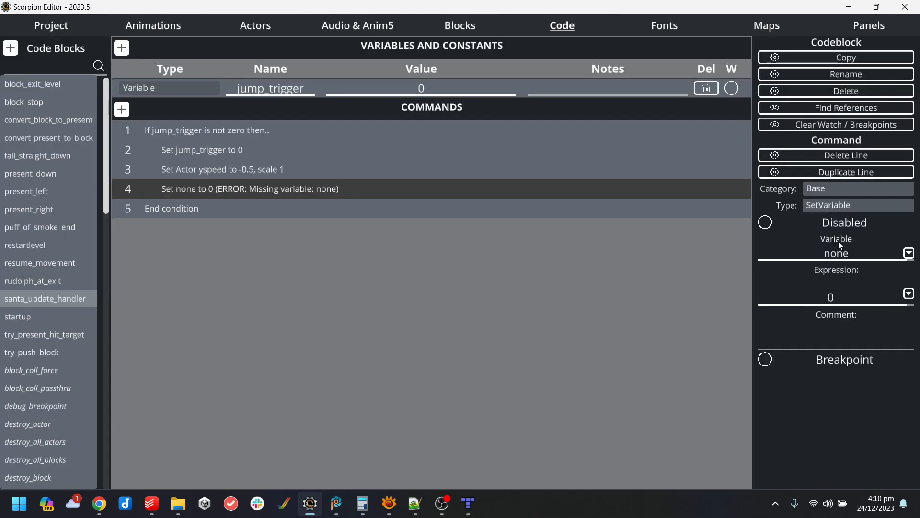
Make the new Set Variable command set actor_isonplatform to false.
left_click(909, 253)
type("actor_ison")
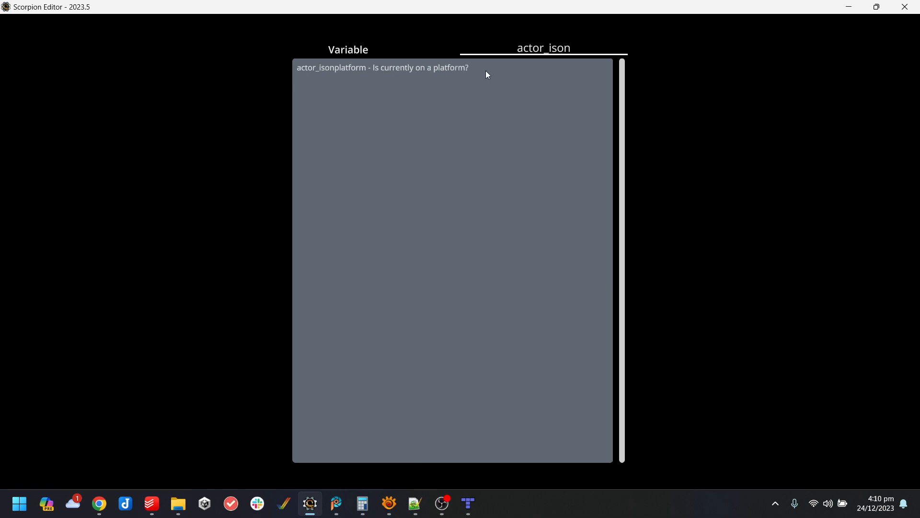
left_click(487, 73)
left_click(861, 292)
type("false")
left_click(378, 175)
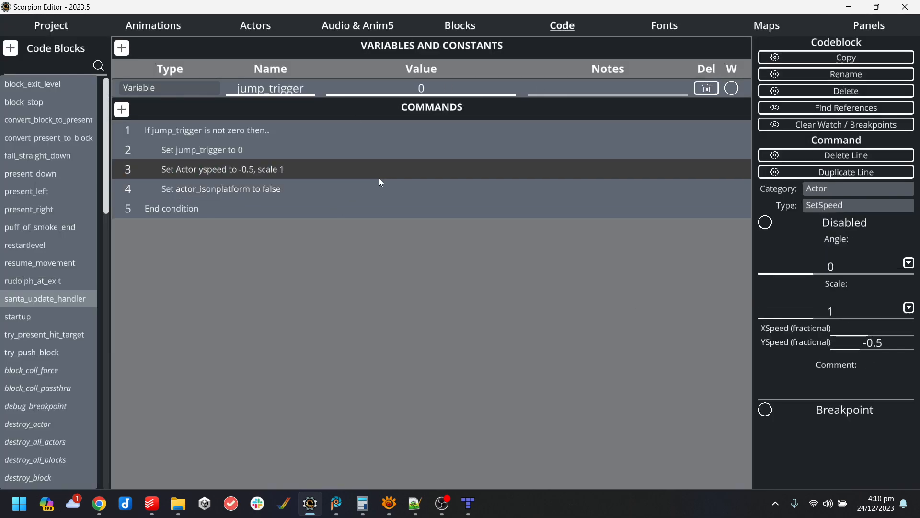
Run the game in WinUAE, test stomping the present with the platform flag cleared, and close the emulator.
left_click(50, 25)
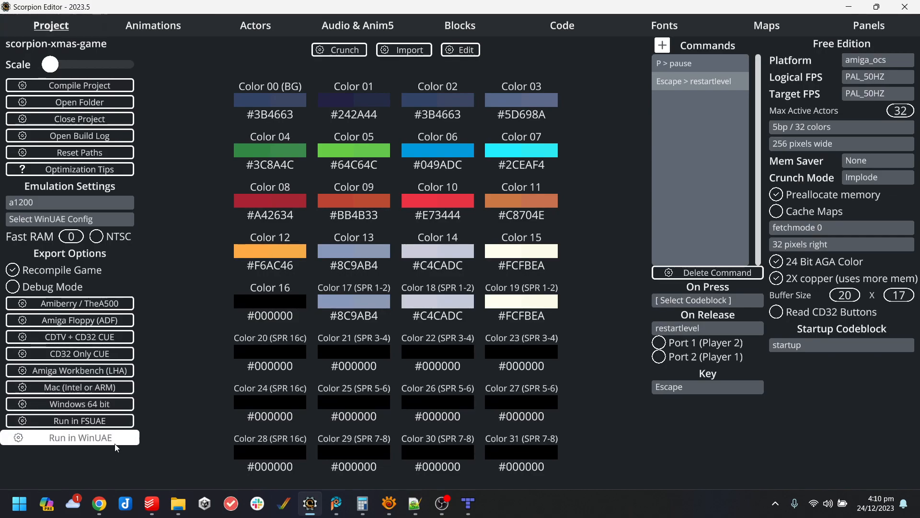
left_click(114, 442)
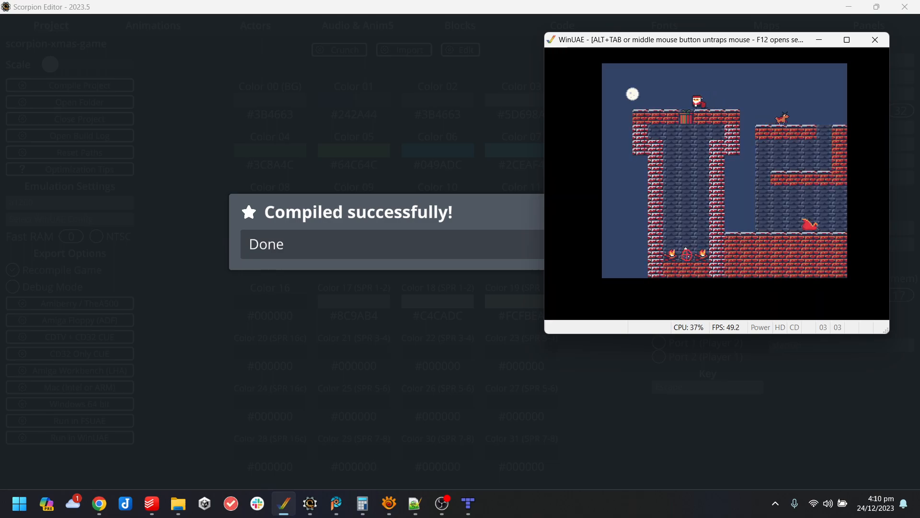
key("Up")
key("Left")
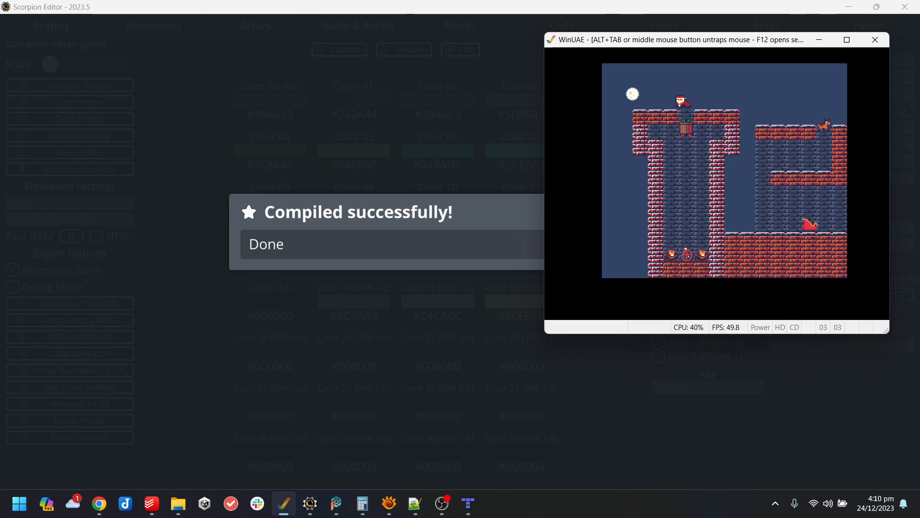
key("Right")
key("alt+F4")
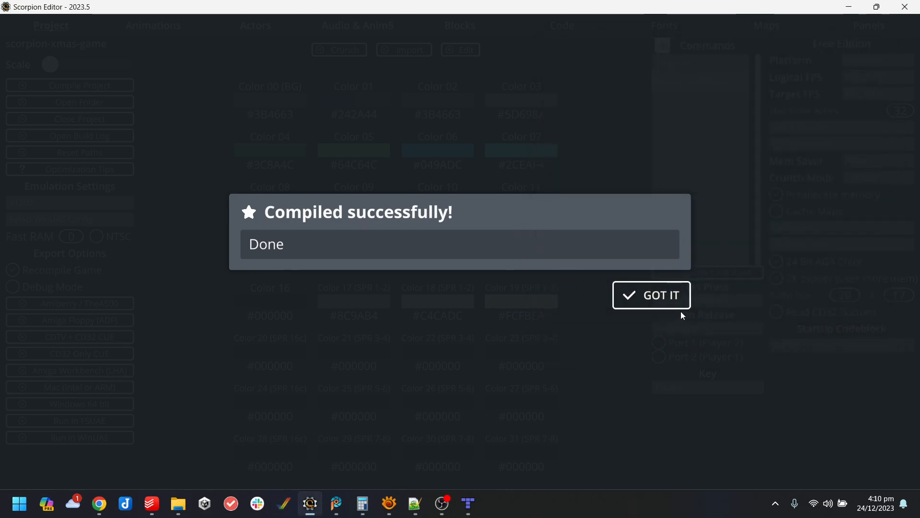
left_click(675, 305)
Set the Y speed of the Actor speed command in santa_update_handler to -10.
left_click(555, 28)
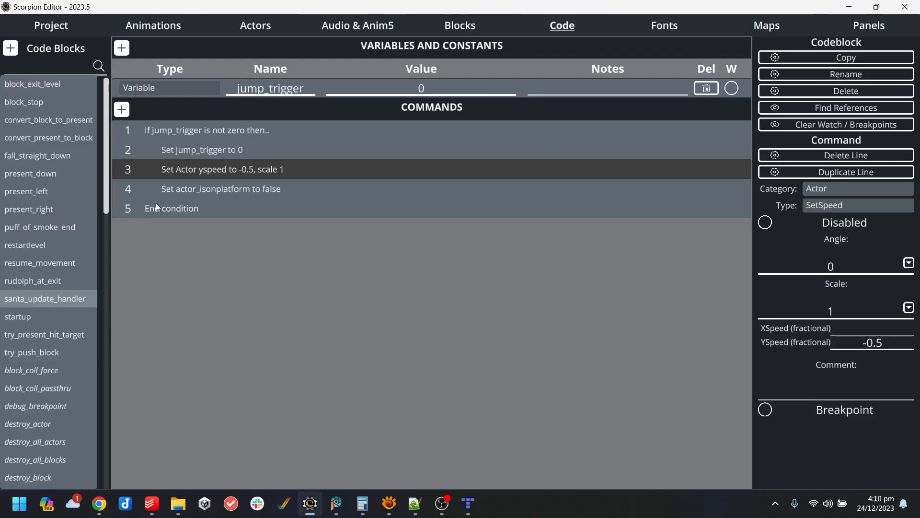
left_click(253, 183)
left_click(270, 168)
left_click(266, 185)
left_click(276, 171)
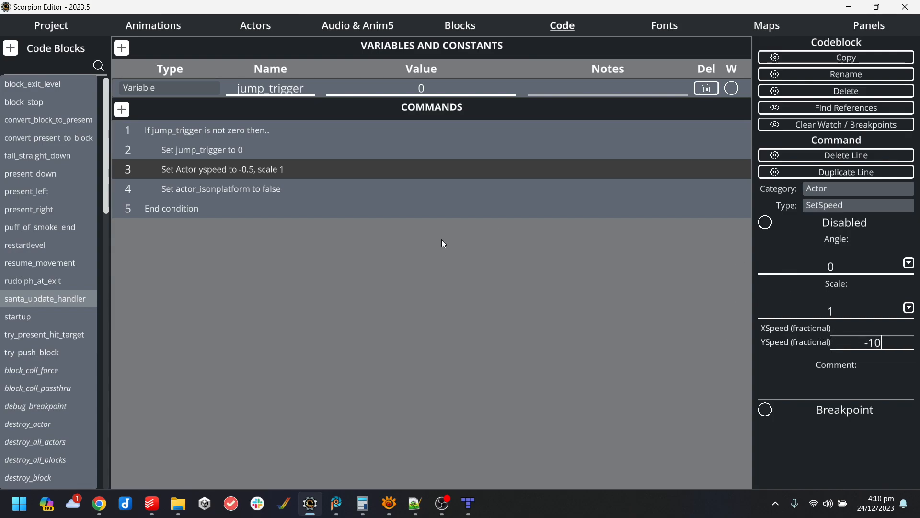
Run the game in WinUAE to test Santa's bounce with the stronger Y speed, and close the emulator.
left_click(68, 26)
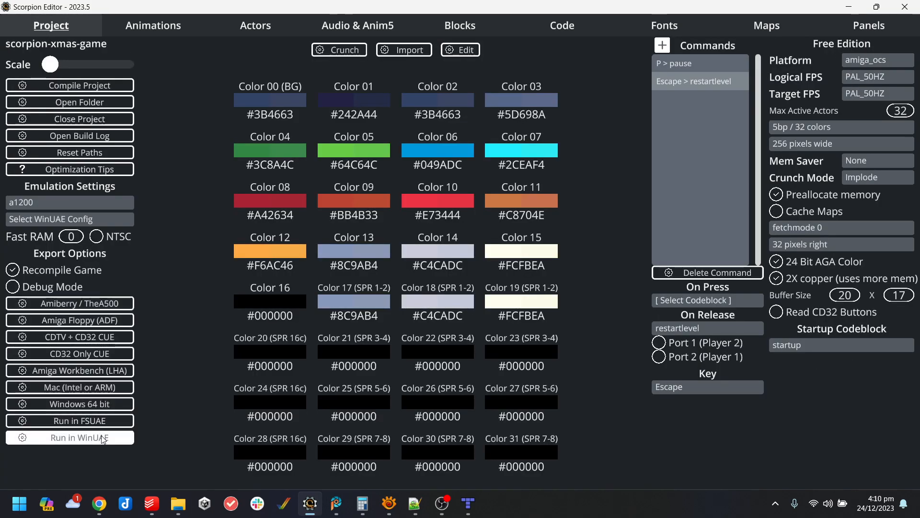
left_click(70, 437)
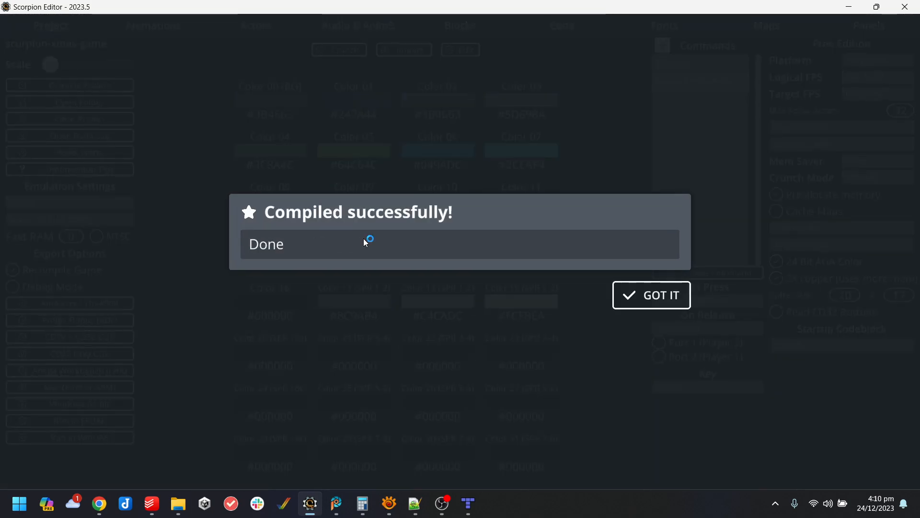
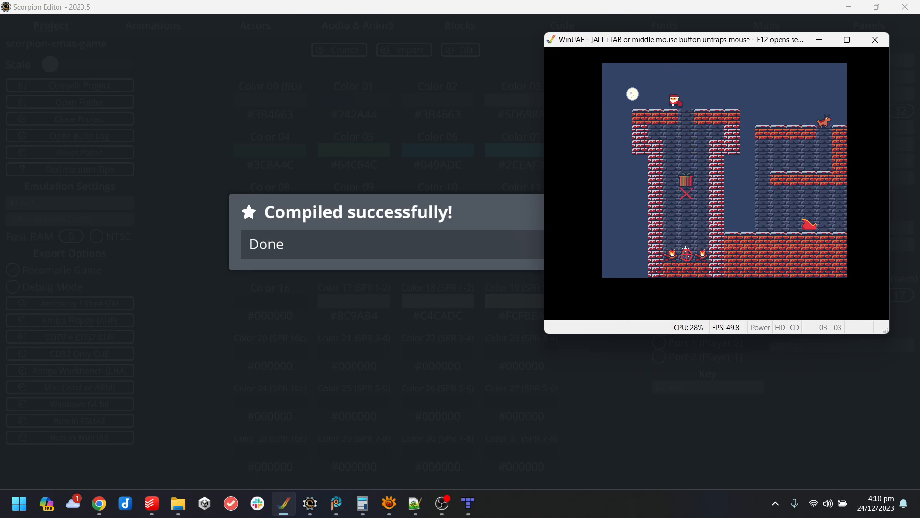
key("alt+F4")
left_click(650, 301)
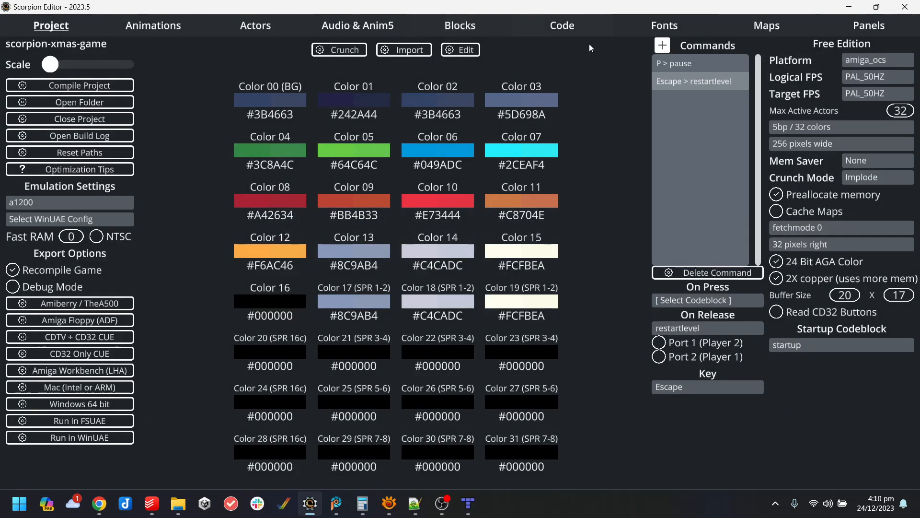
Set the Actor speed command's Y speed to -1 and run the game in WinUAE.
left_click(568, 28)
type("-1")
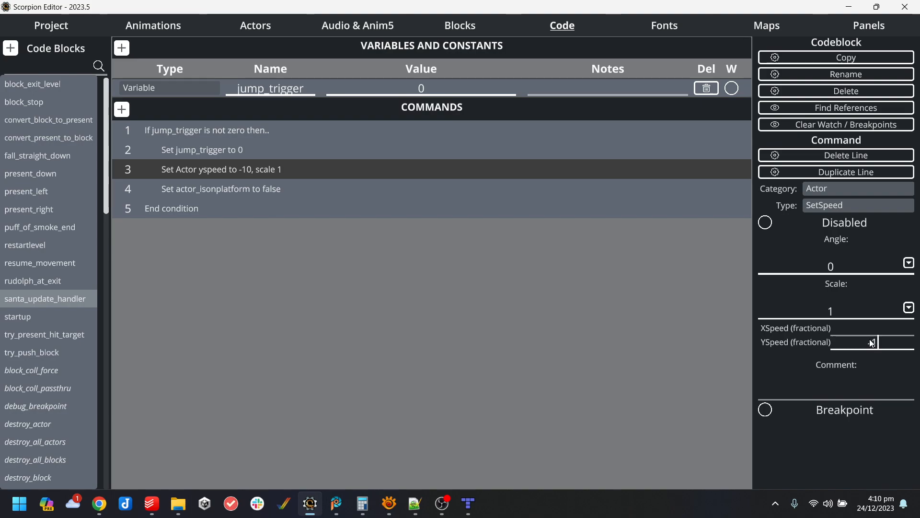
left_click(43, 36)
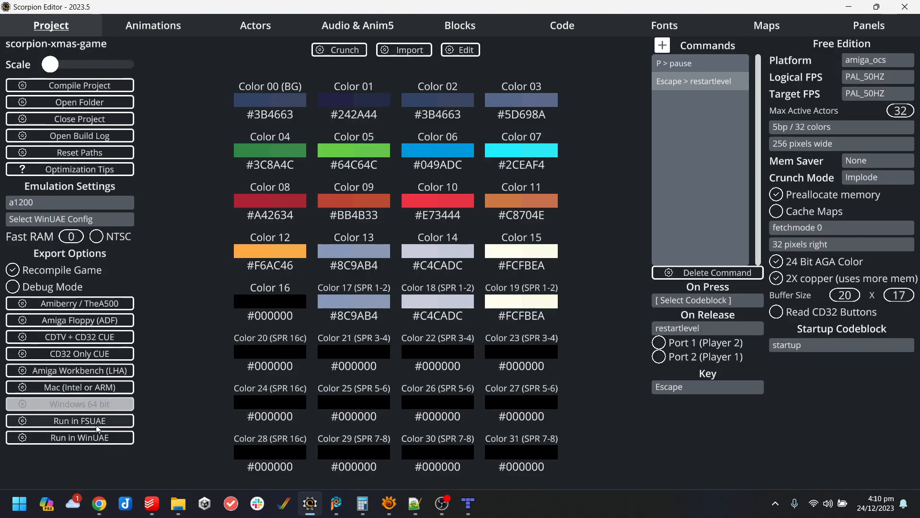
left_click(69, 437)
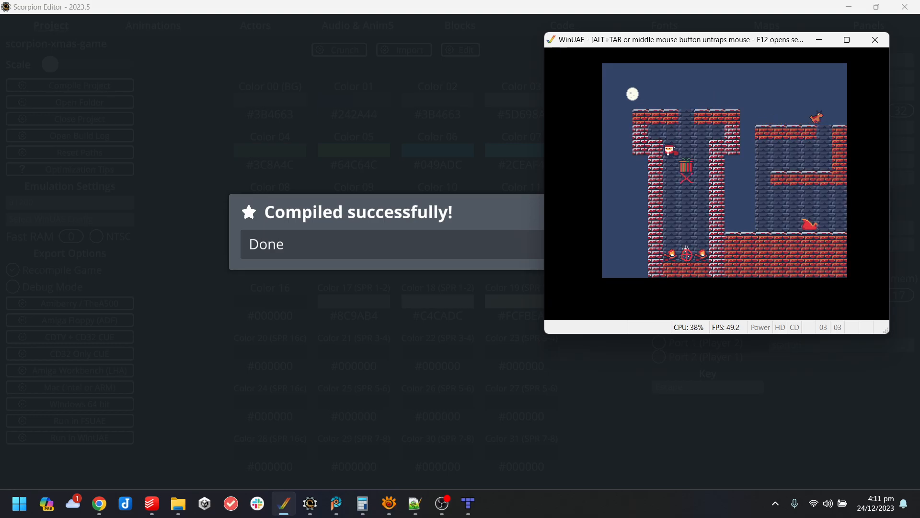
Restart the emulated game in WinUAE, test jumping Santa on the present over the chimney, and close the emulator.
key("F12")
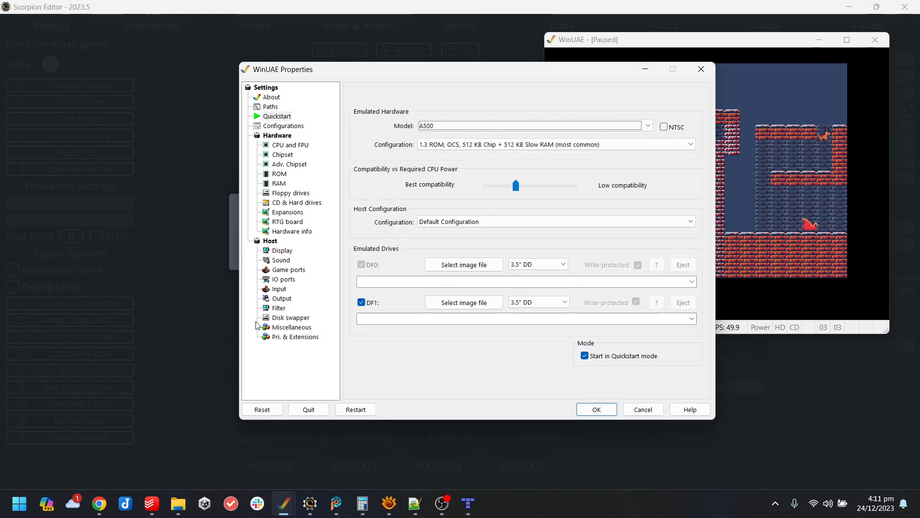
left_click(356, 409)
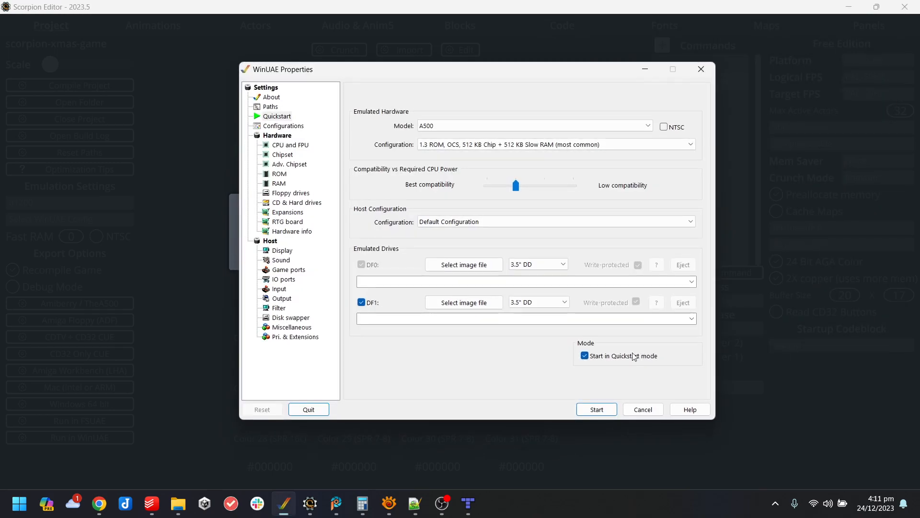
left_click(593, 411)
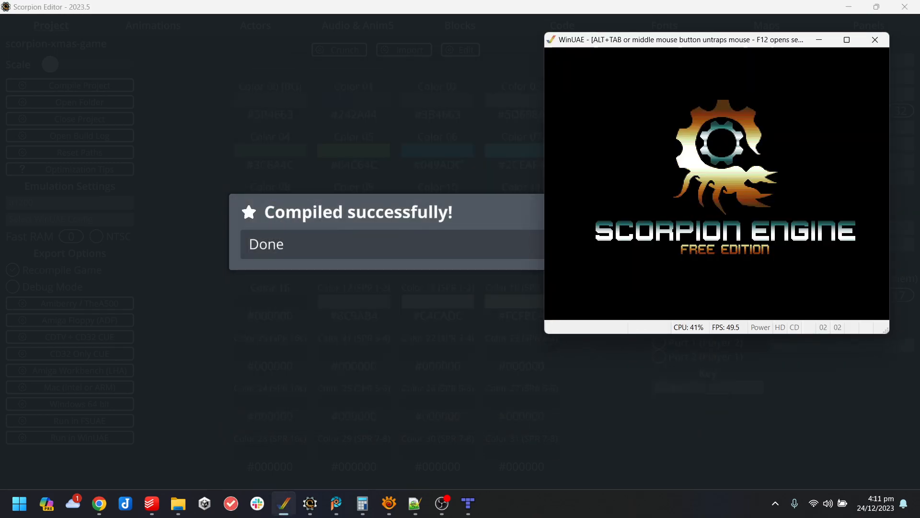
key("Left")
key("Up")
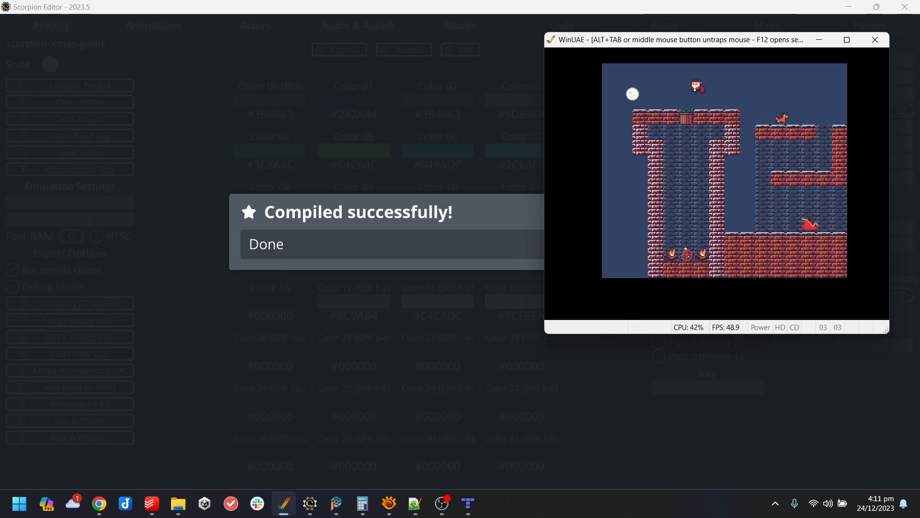
key("Right")
key("Up")
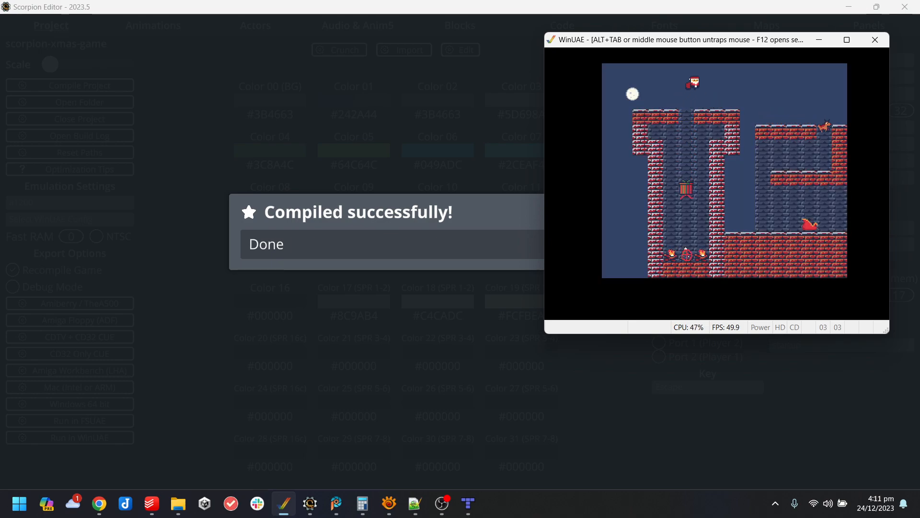
key("Left")
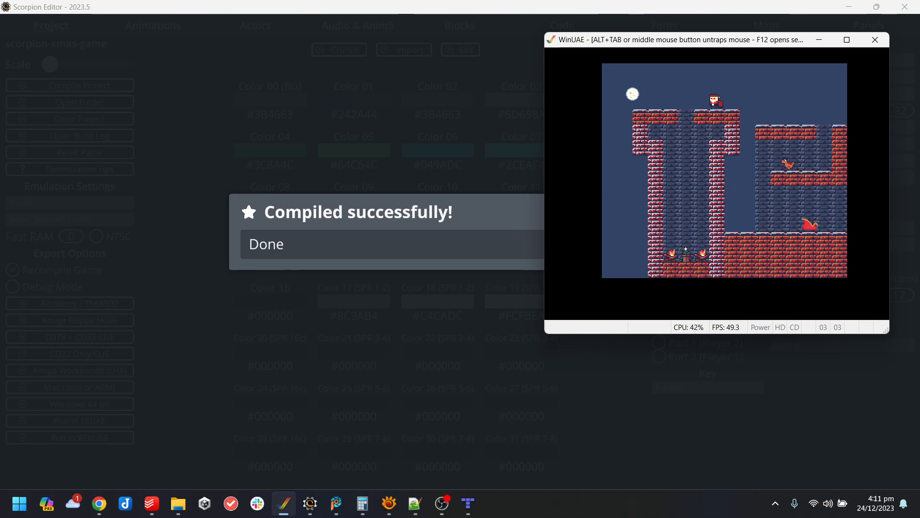
key("alt+F4")
left_click(651, 294)
Review santa_update_handler, run the game in WinUAE again, play Santa across the rooftops to the sleigh area, and close the emulator.
left_click(585, 22)
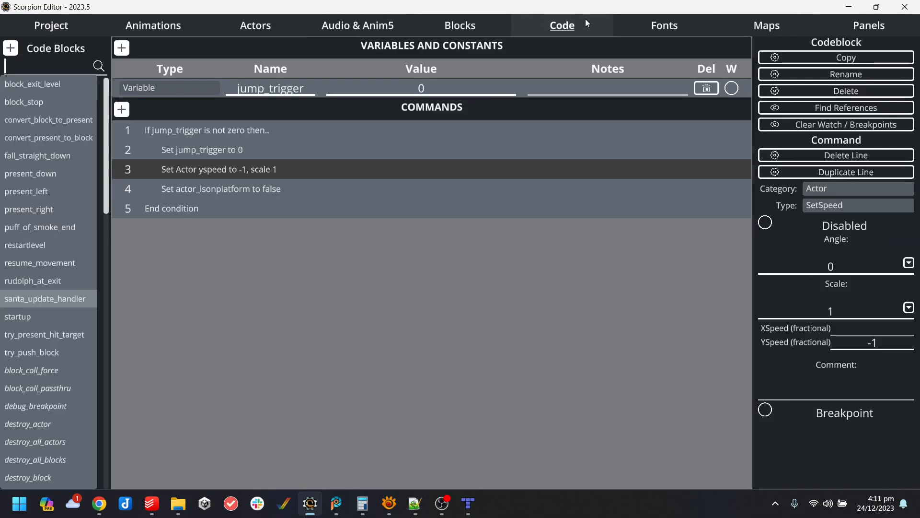
left_click(47, 18)
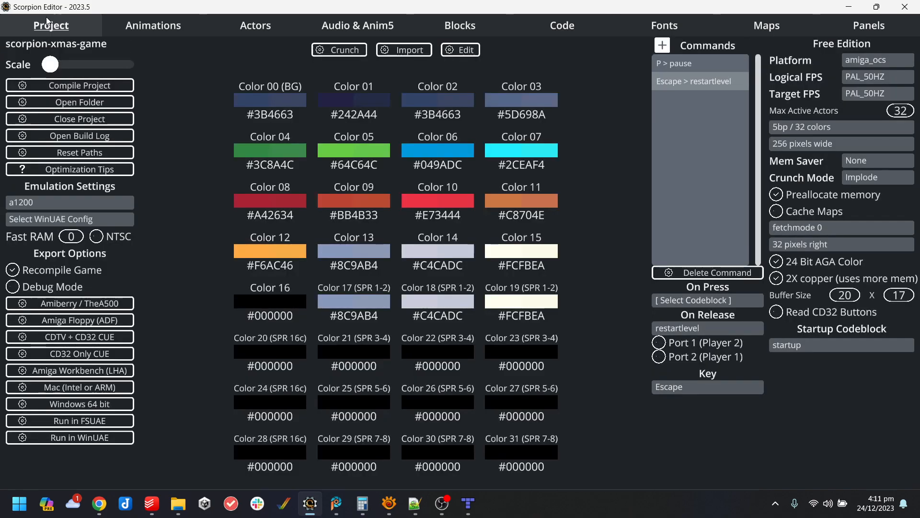
left_click(99, 438)
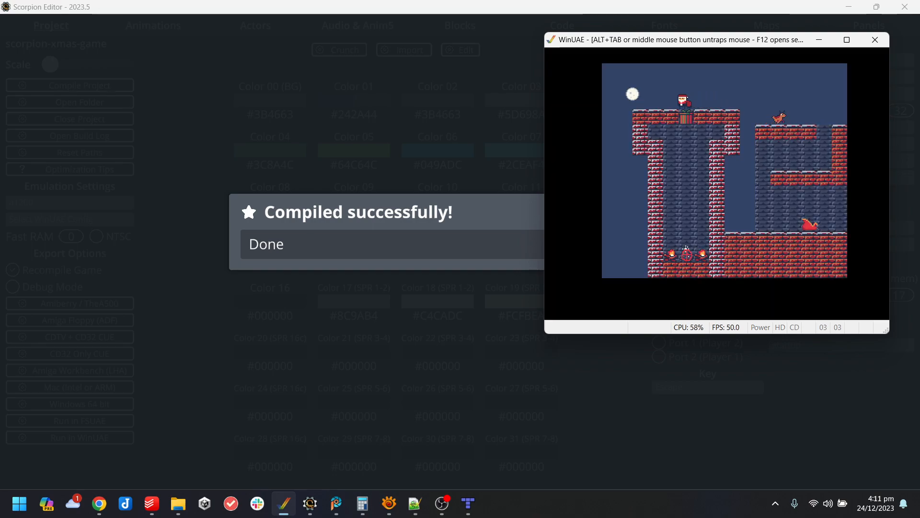
key("Left")
key("Right")
key("Up")
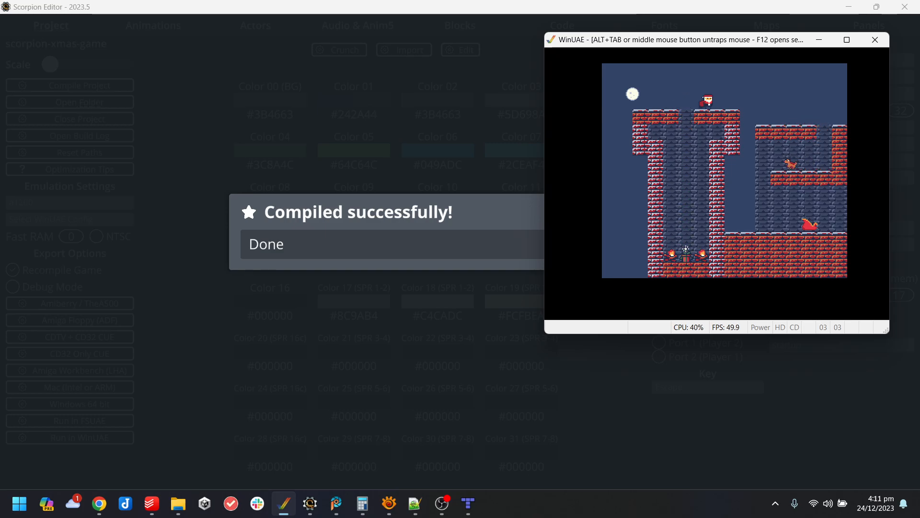
key("Right")
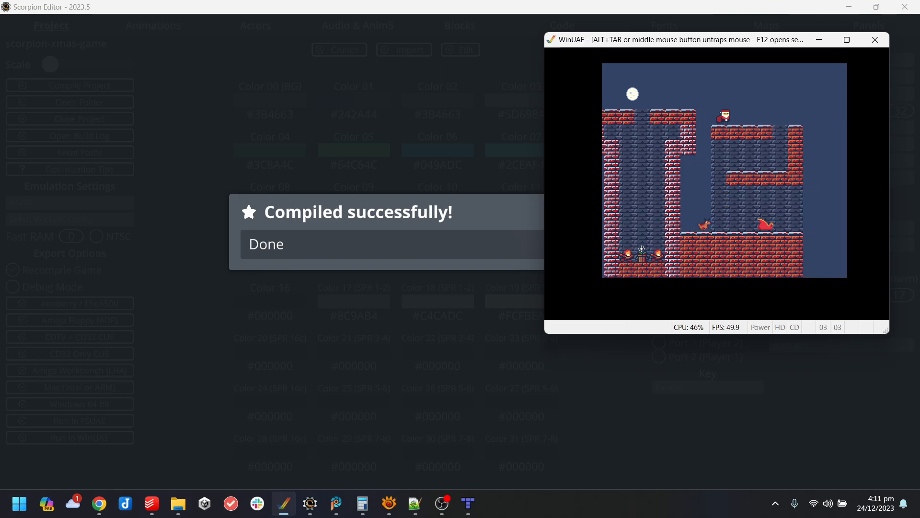
key("Left")
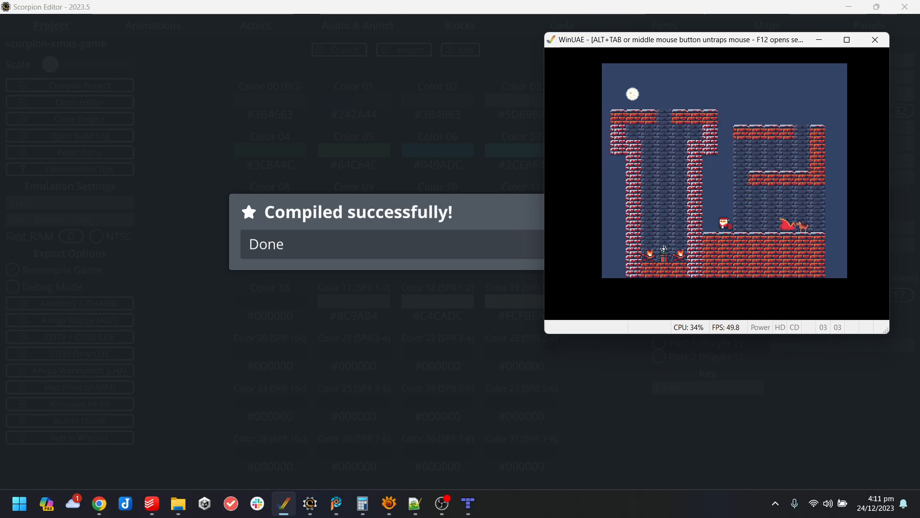
key("Right")
key("Up")
key("Right")
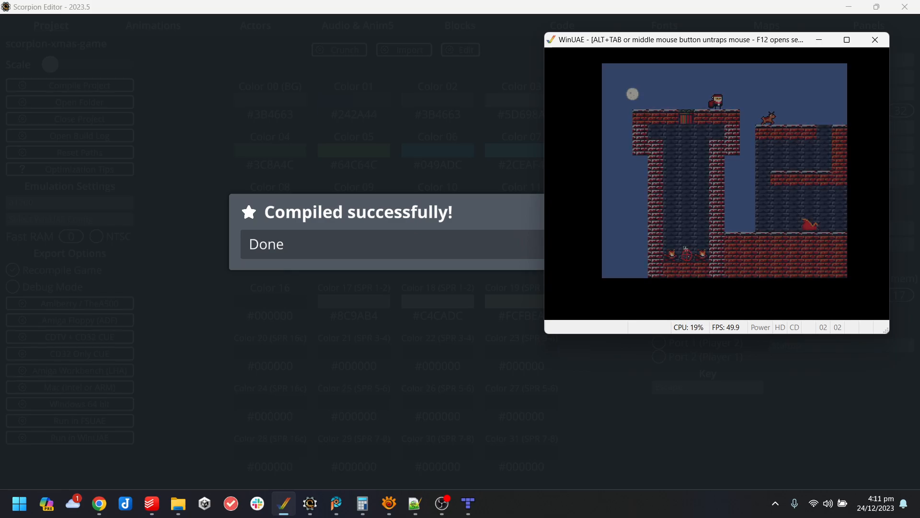
key("alt+F4")
left_click(667, 299)
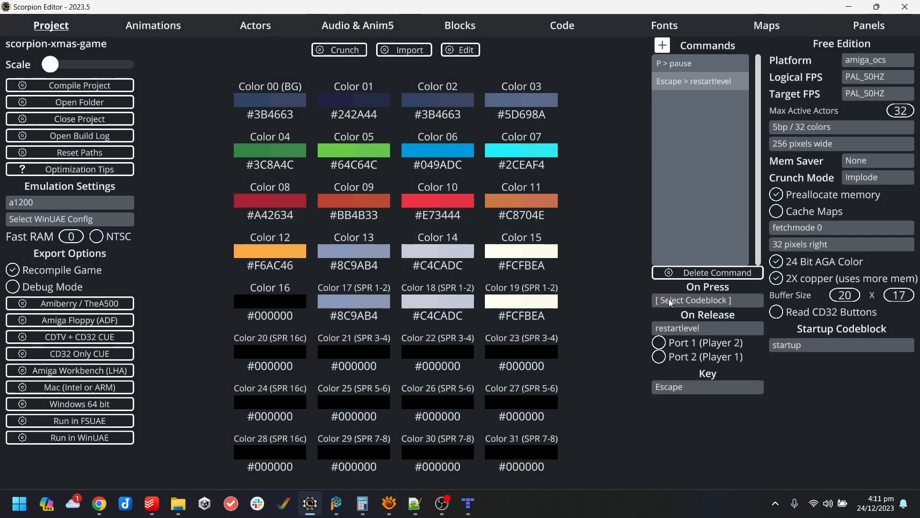
Enable Ignore index 0 on tiles for the level01 and level02 maps and compare both maps.
left_click(742, 27)
left_click(908, 240)
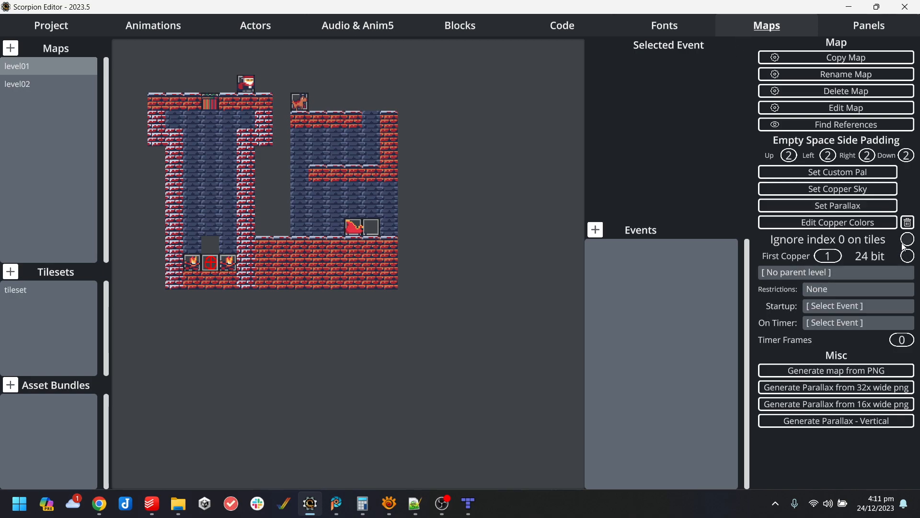
left_click(28, 82)
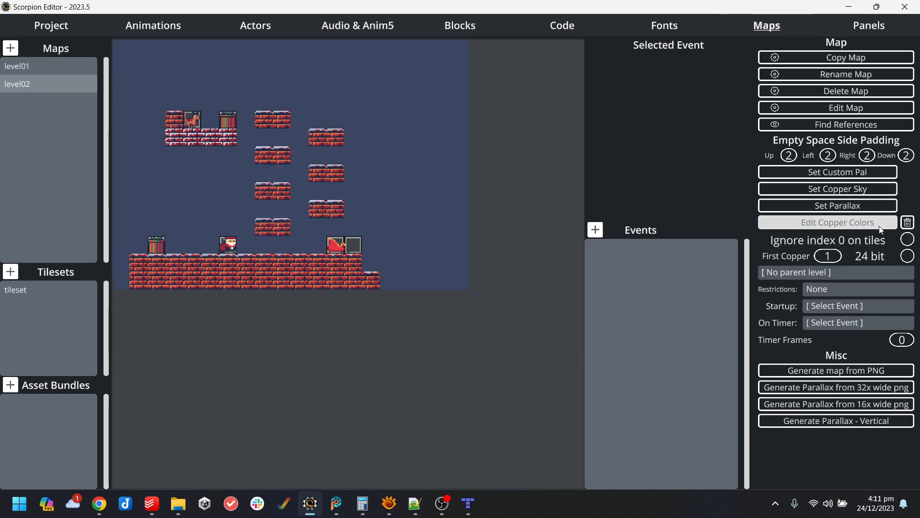
left_click(55, 63)
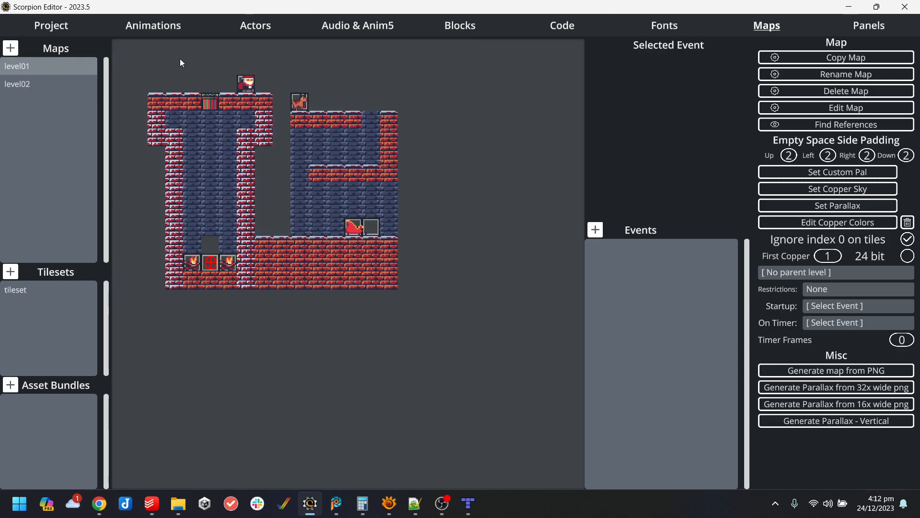
left_click(50, 80)
left_click(56, 68)
left_click(47, 84)
left_click(52, 69)
left_click(51, 85)
left_click(59, 68)
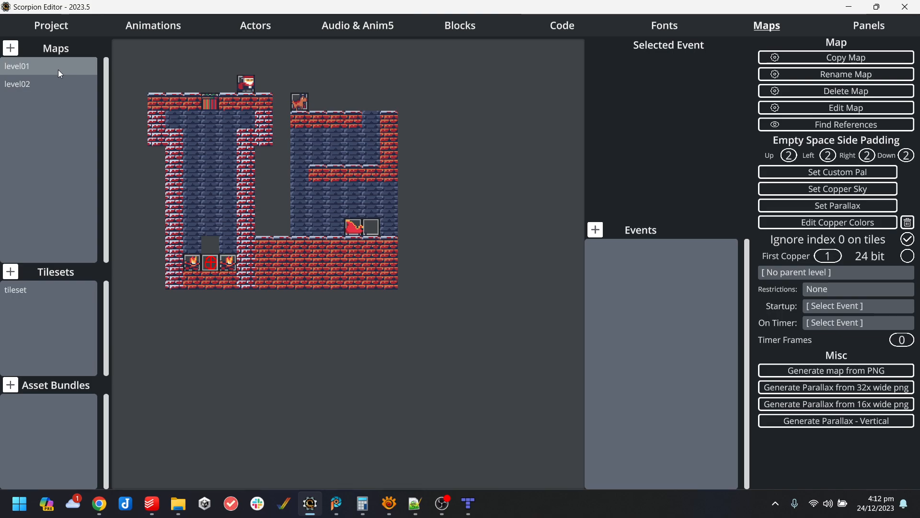
Create a codeblock named try_next_level in the project's code folder and open it.
left_click(562, 25)
left_click(10, 48)
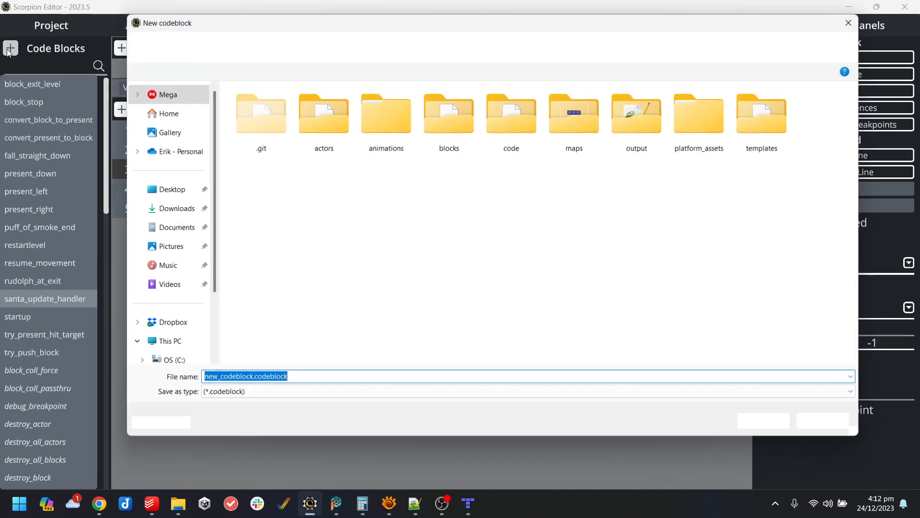
double_click(496, 106)
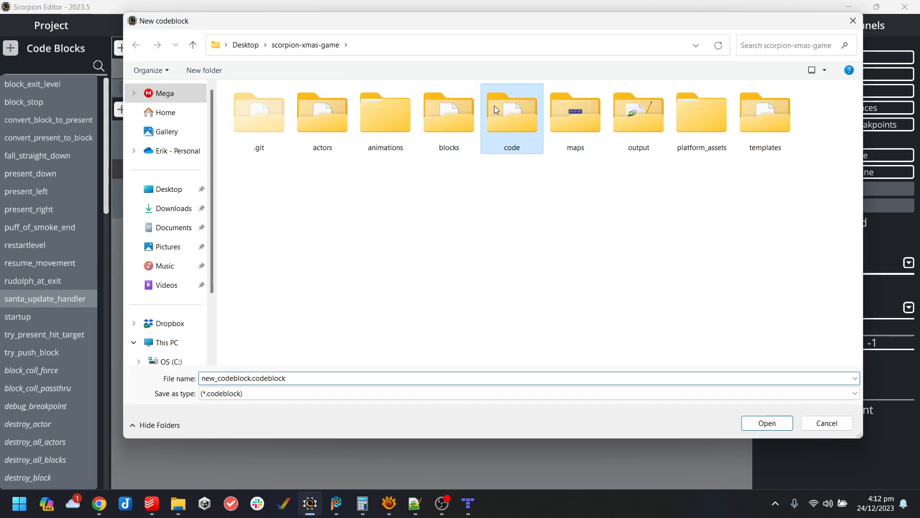
double_click(251, 377)
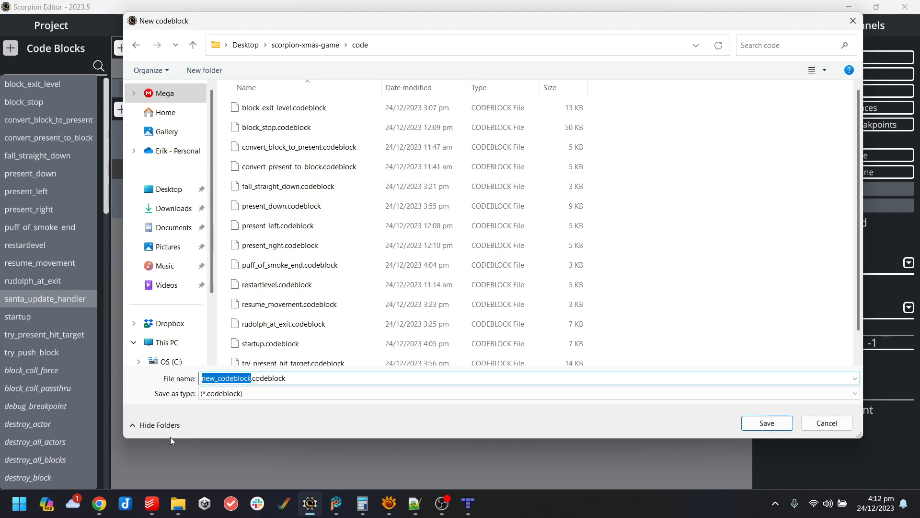
type("try_next")
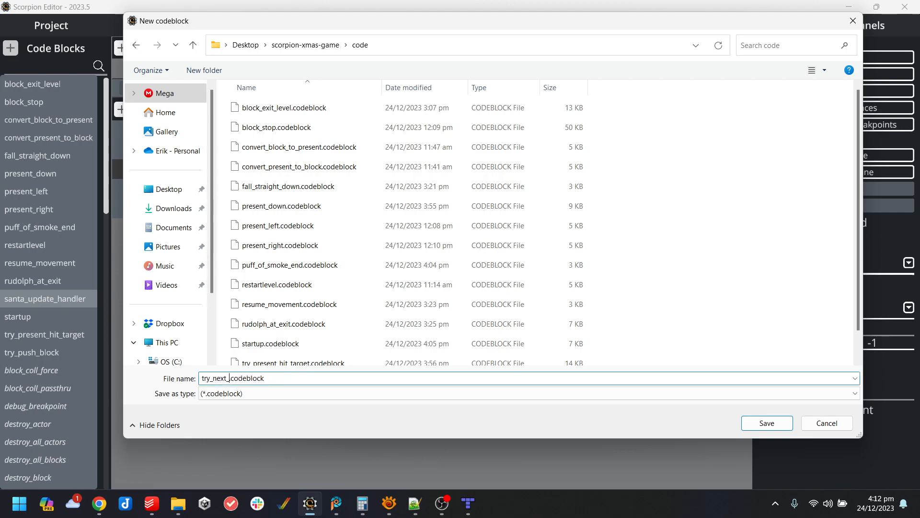
key("Return")
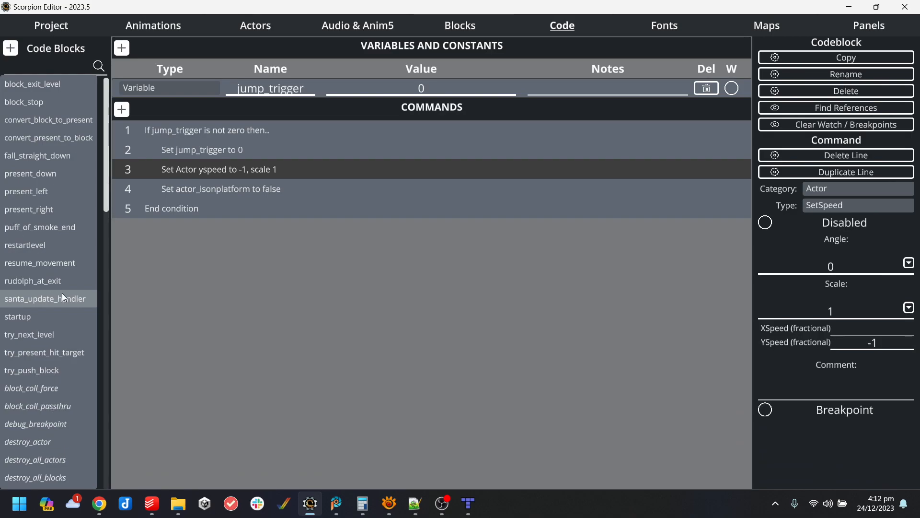
left_click(36, 333)
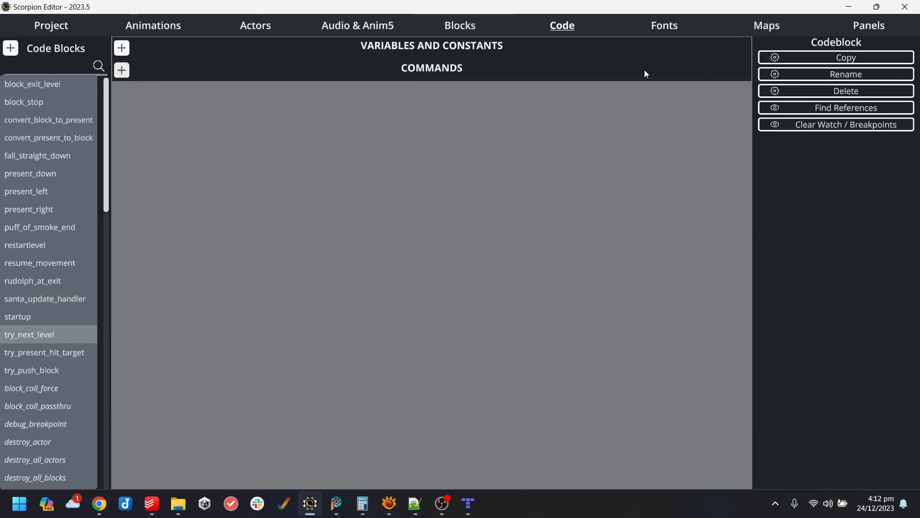
Check the level01 and level02 maps and add a Base Set Variable command to try_next_level.
left_click(767, 25)
left_click(38, 85)
left_click(43, 65)
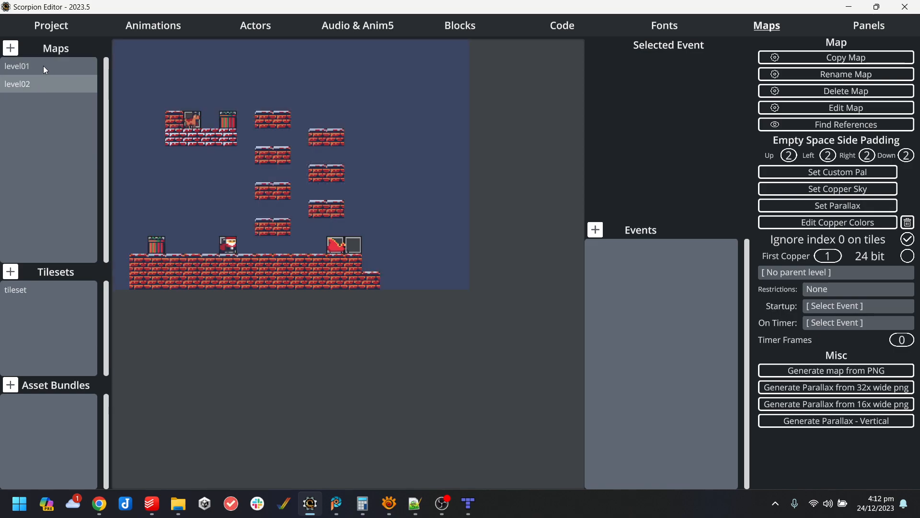
left_click(38, 82)
left_click(540, 16)
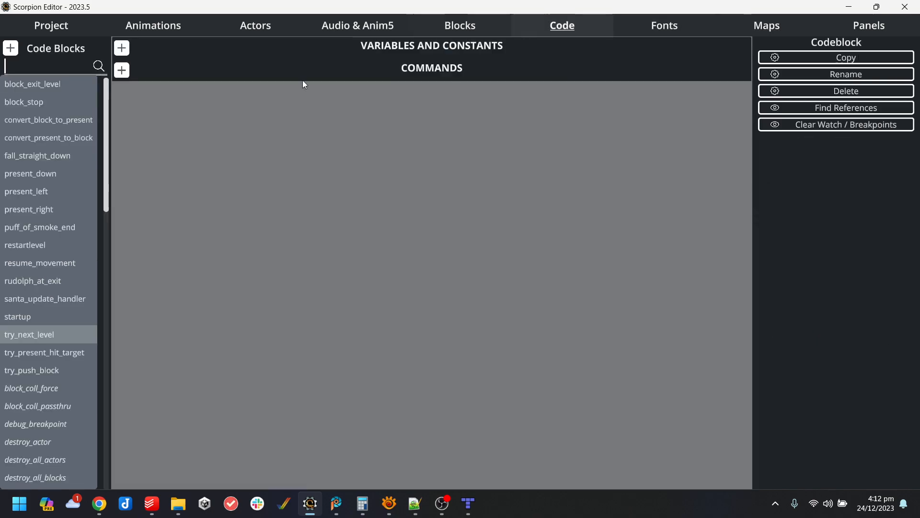
left_click(122, 70)
left_click(844, 188)
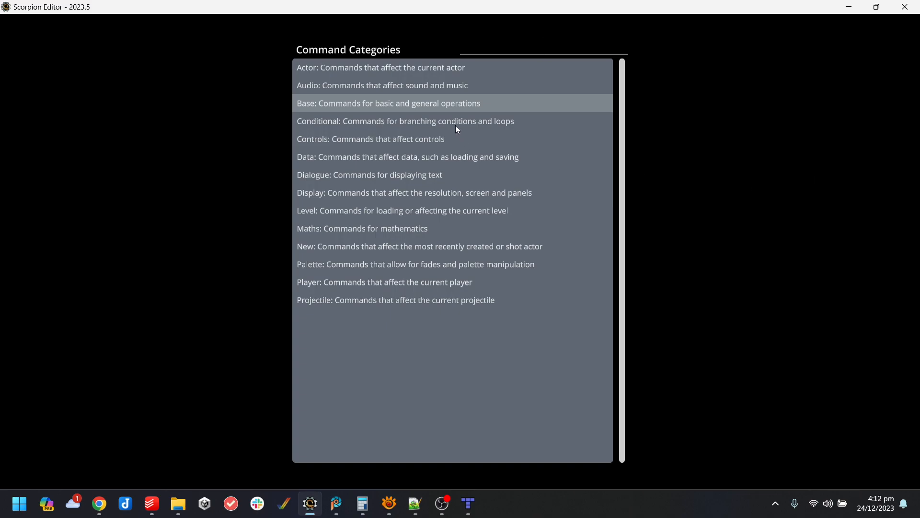
left_click(865, 191)
left_click(873, 204)
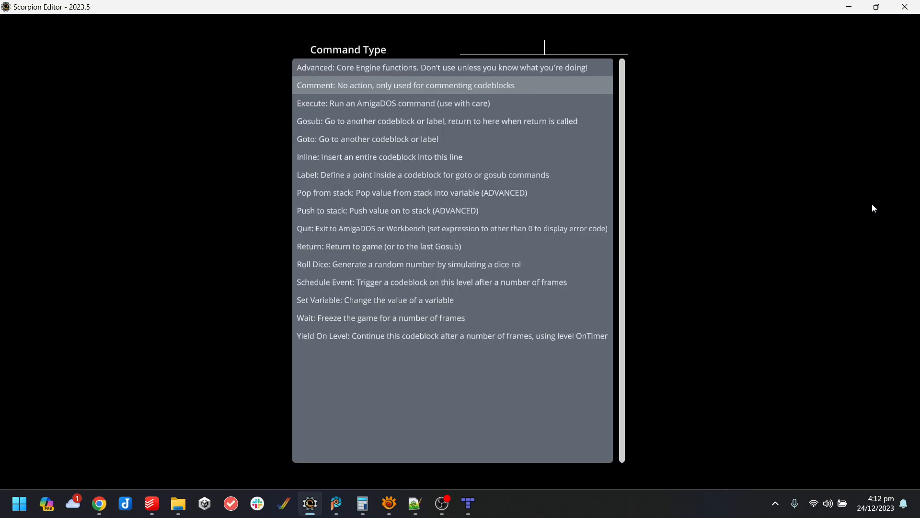
left_click(442, 300)
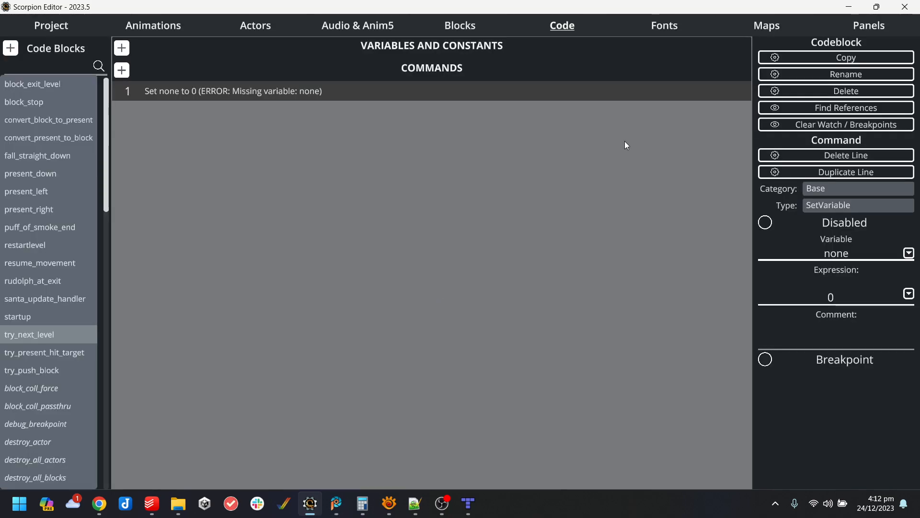
Set the command's variable to currentlevel and its expression to currentlevel + 1.
left_click(777, 22)
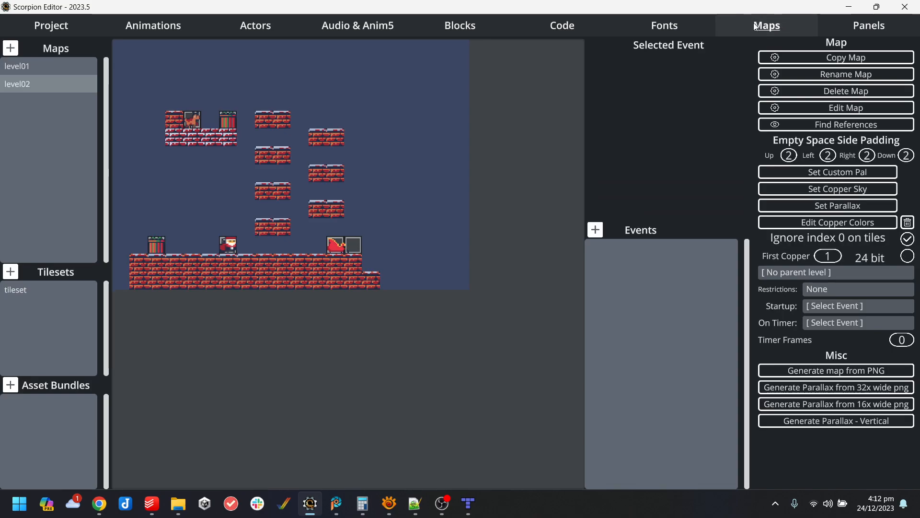
left_click(574, 25)
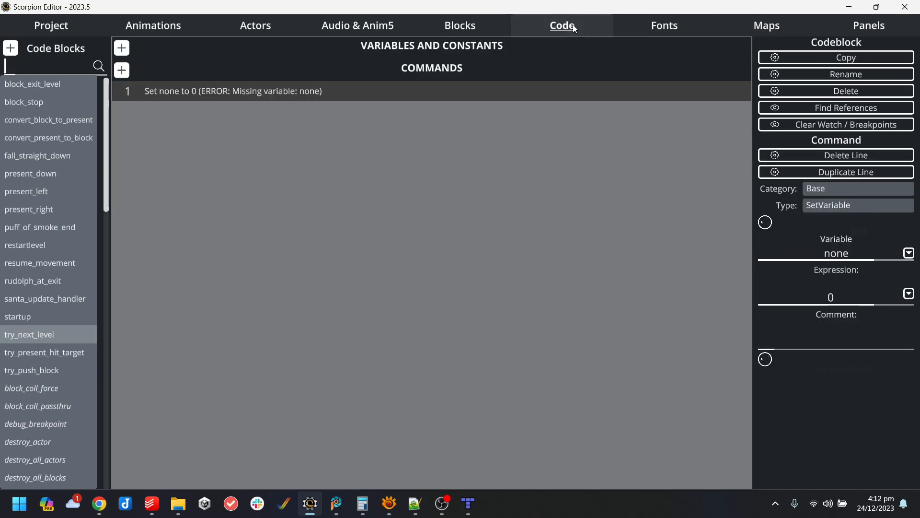
left_click(854, 259)
type("currentlevel")
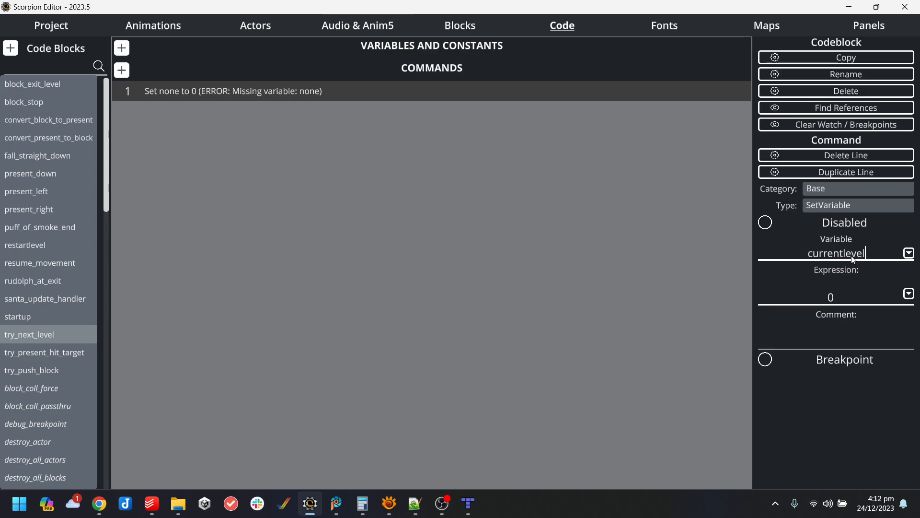
left_click(833, 299)
type("currentlevel + 1")
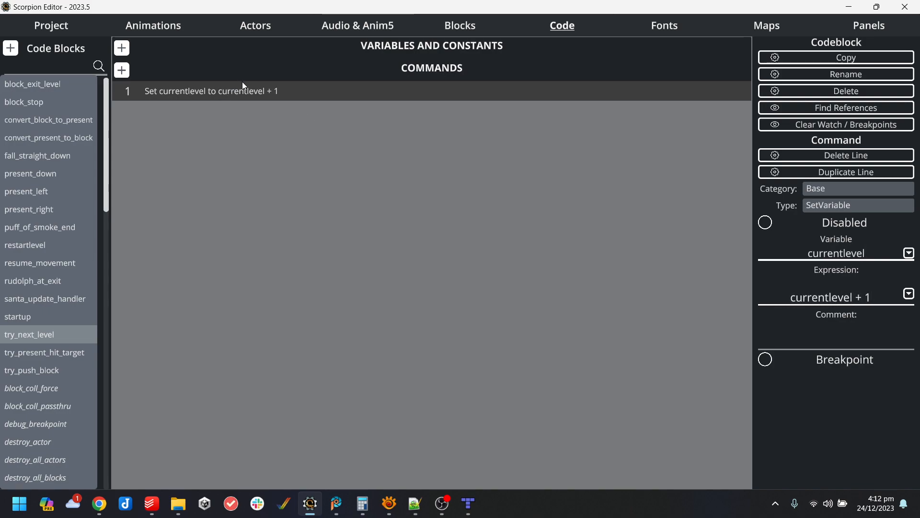
Add a second command to try_next_level and set its category to Level.
key("Return")
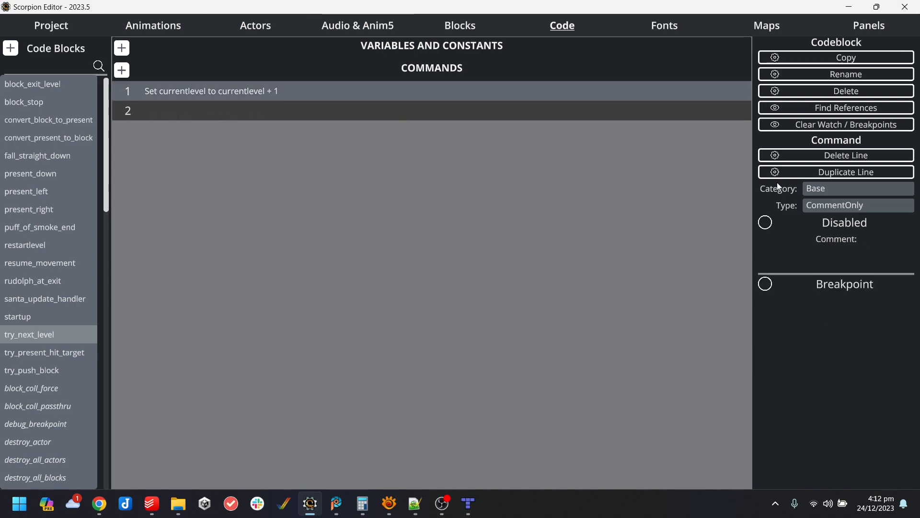
left_click(842, 190)
left_click(327, 210)
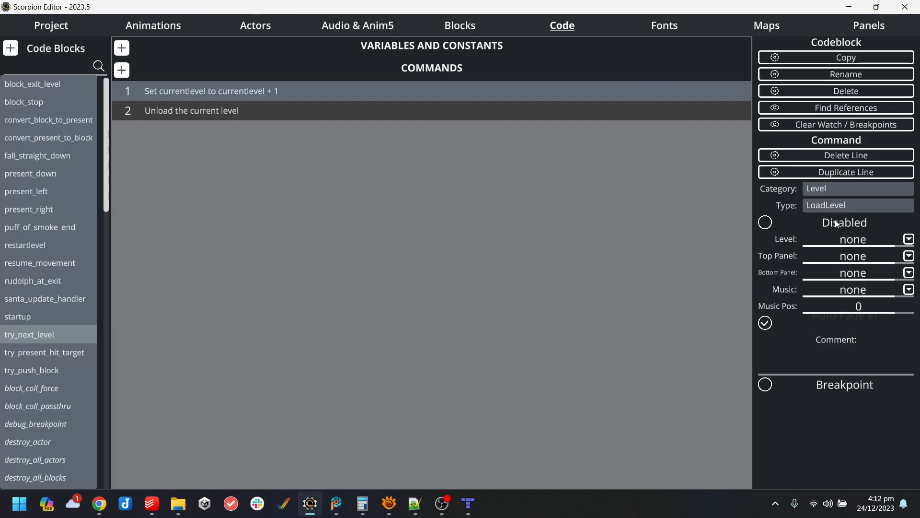
Set the LoadLevel command's level to currentlevel in the try_next_level codeblock.
left_click(910, 240)
key("Escape")
left_click(873, 243)
type("currentlevel")
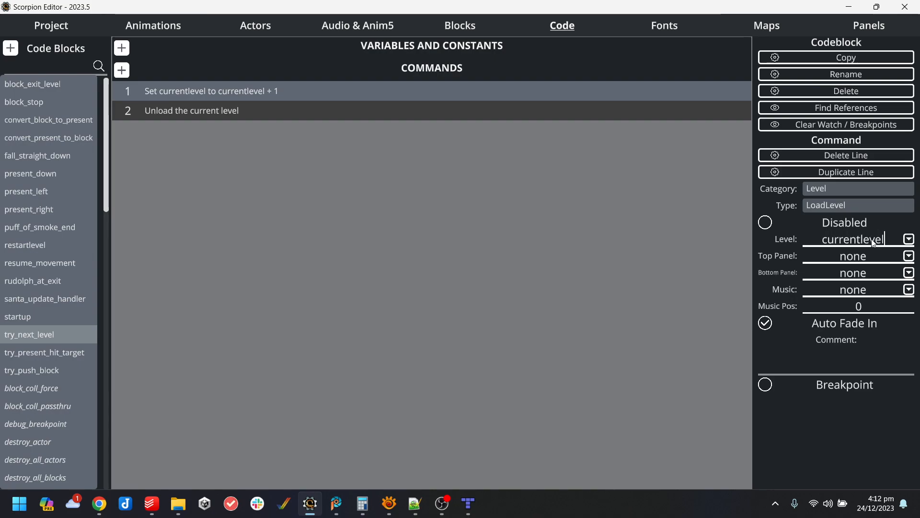
key("Return")
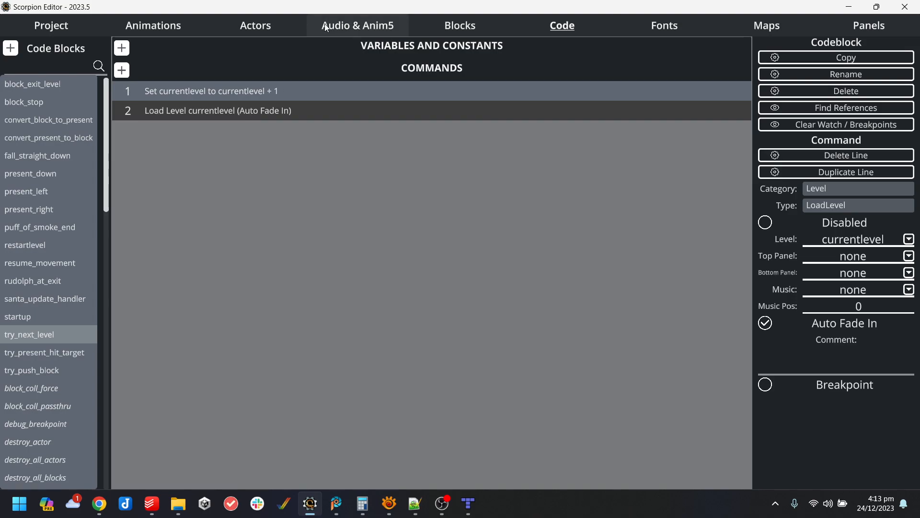
Assign try_next_level to level_exit_actor's On Leave Screen events for the up and right directions.
left_click(268, 21)
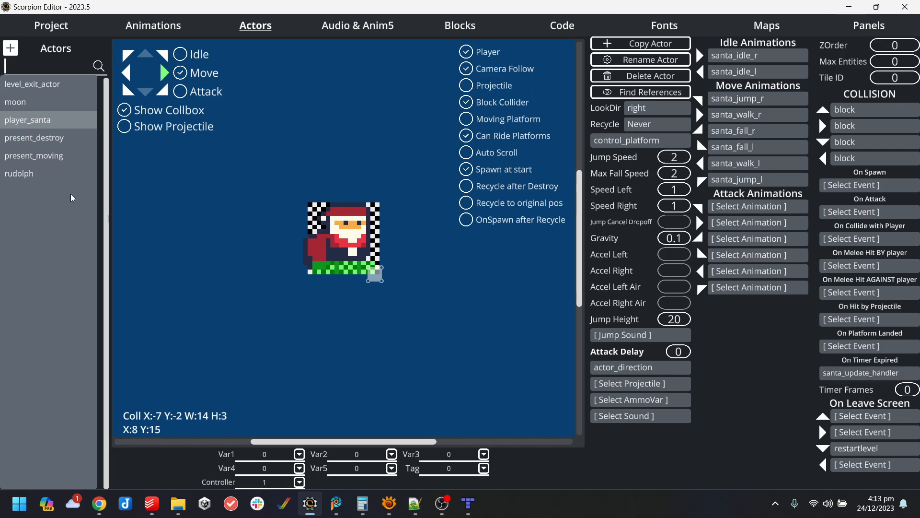
left_click(39, 86)
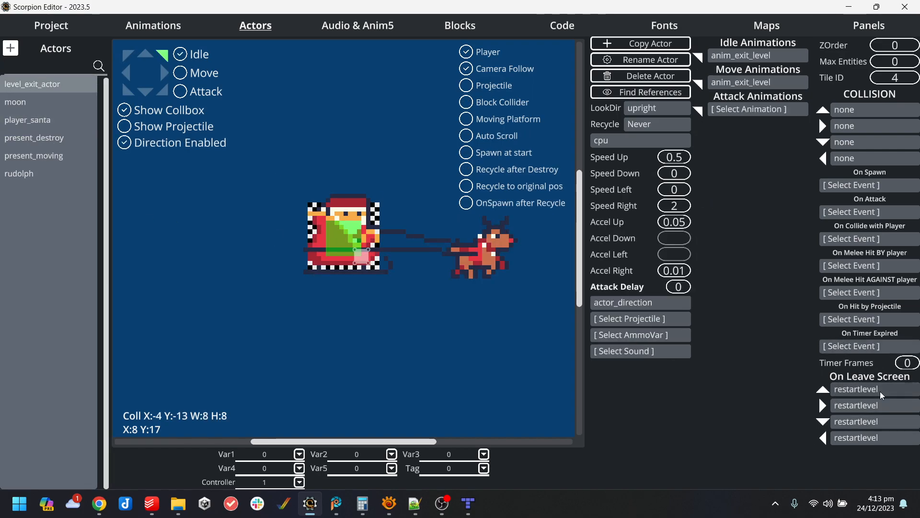
left_click(880, 389)
type("next")
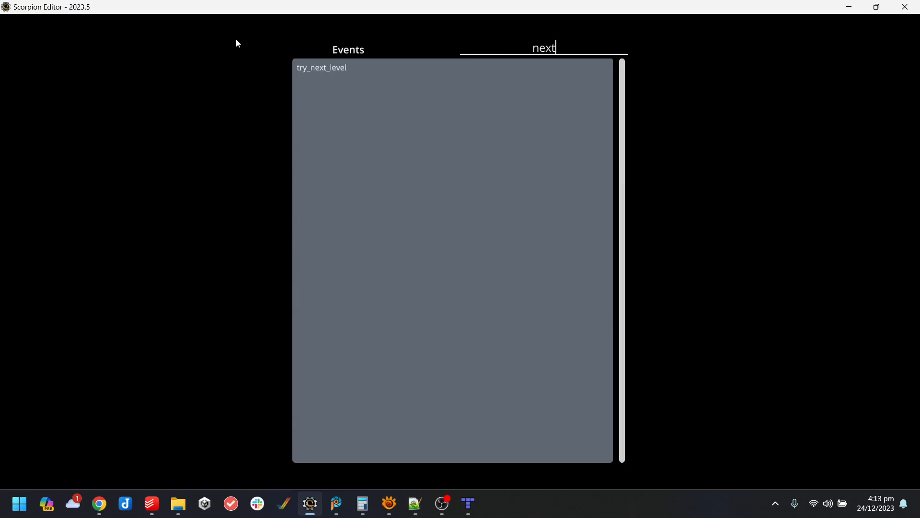
left_click(322, 71)
left_click(880, 408)
type("tr")
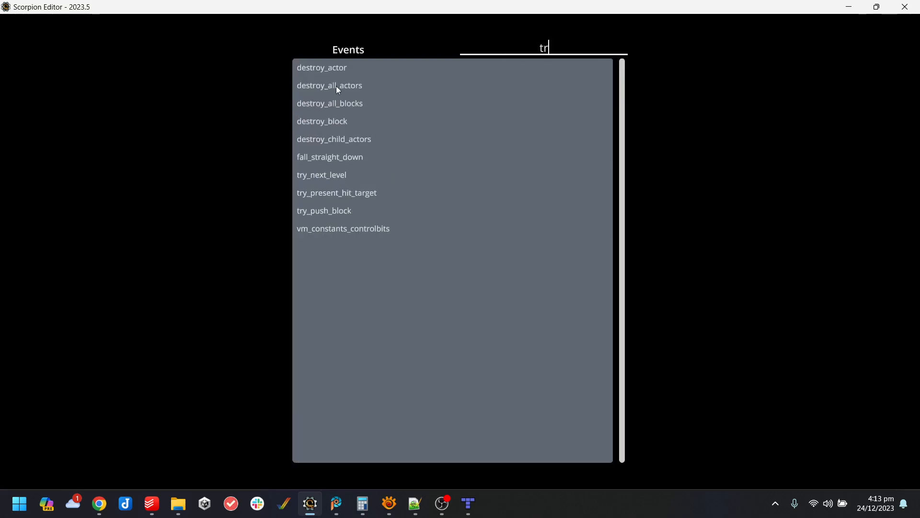
left_click(331, 176)
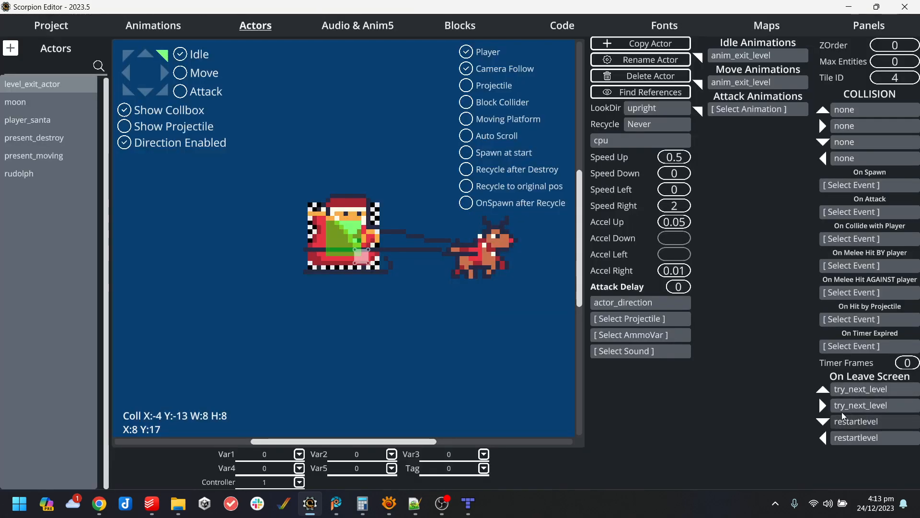
Assign try_next_level to level_exit_actor's On Leave Screen events for the down and left directions.
left_click(885, 411)
left_click(338, 177)
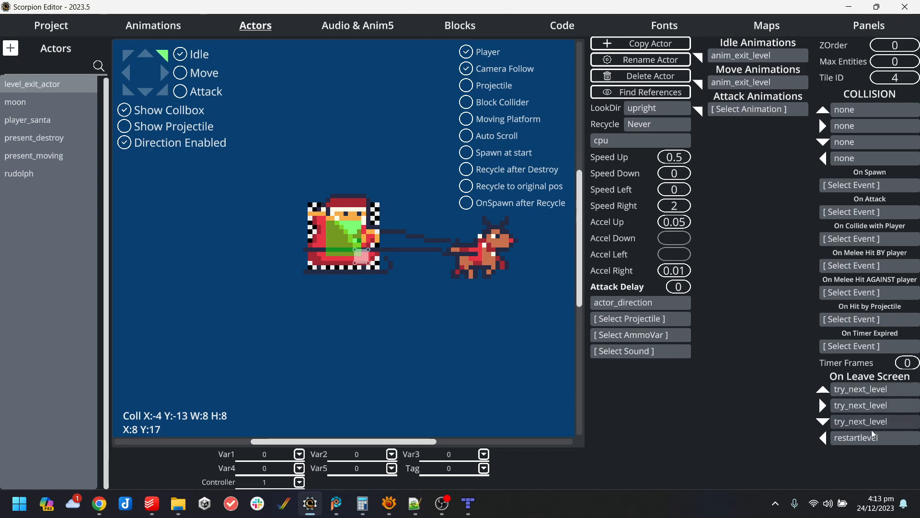
left_click(869, 435)
type("tr")
left_click(332, 175)
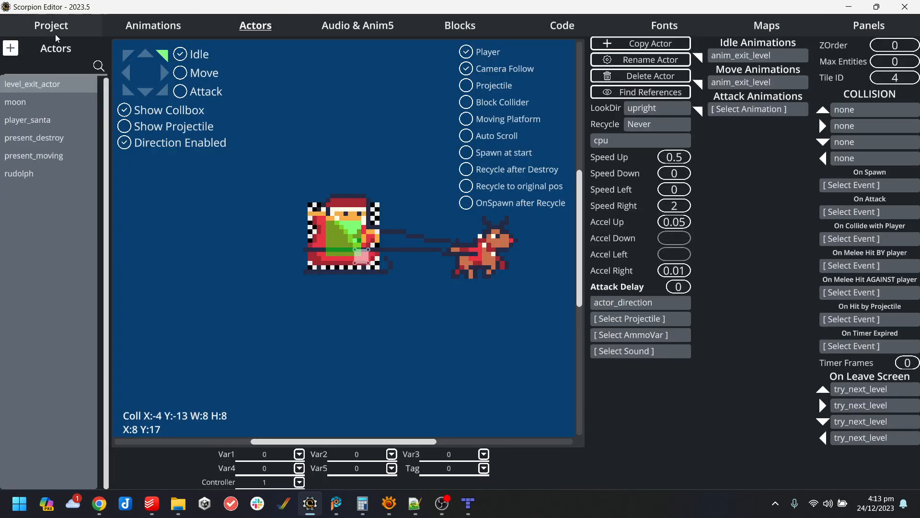
Compile and run the game in the emulator, then play the first level until the sleigh exits.
left_click(66, 28)
left_click(69, 420)
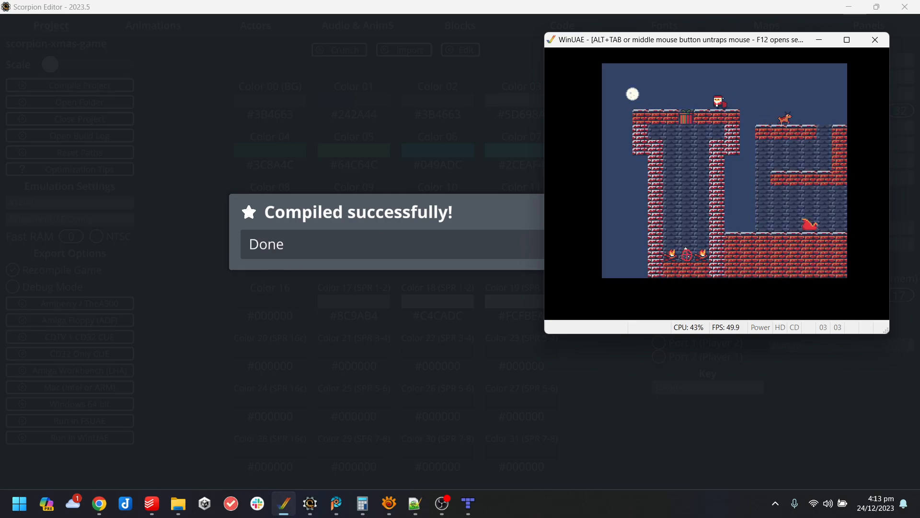
key("Up")
key("Right")
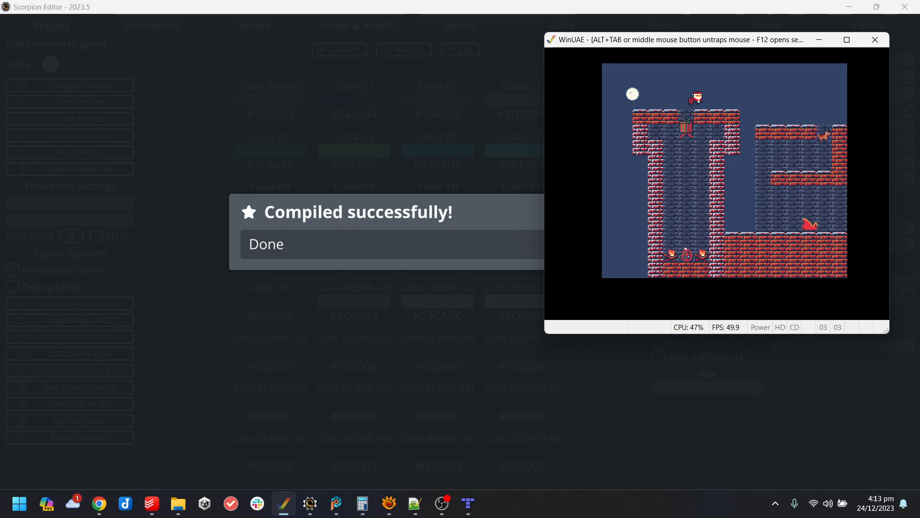
key("Right")
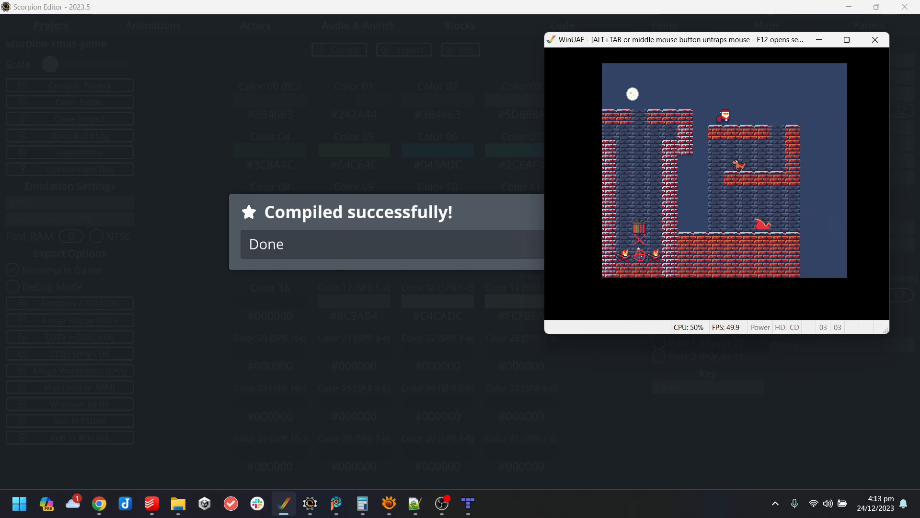
key("Left")
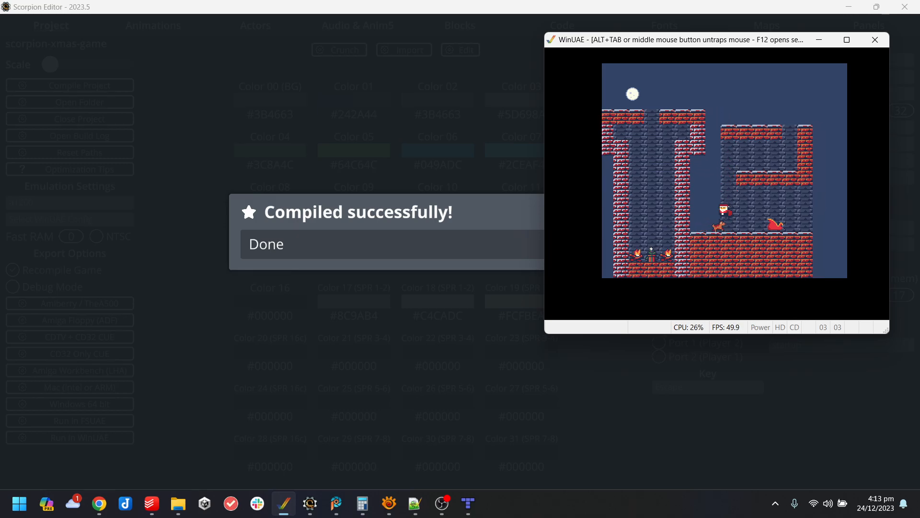
key("Right")
key("Right")
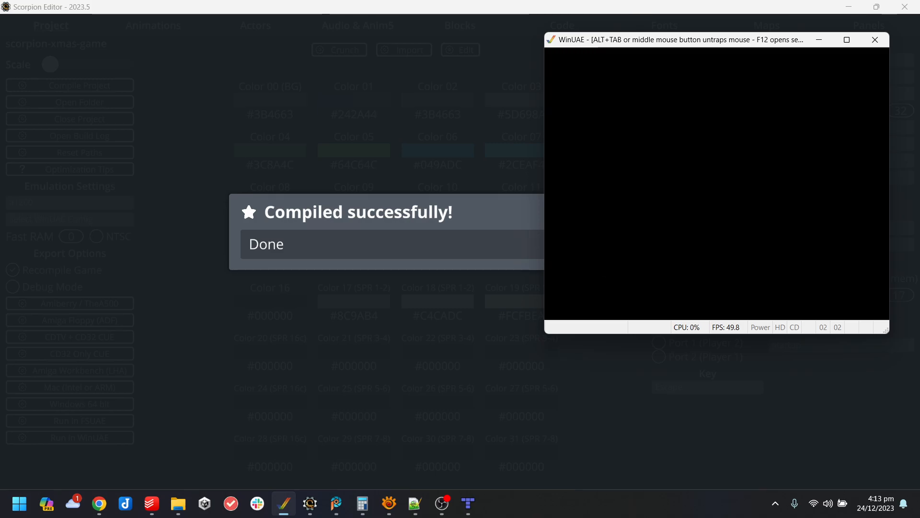
Test Santa's jumping and present pushing in the second level, then close the emulator and the compile message.
key("Up")
key("Right")
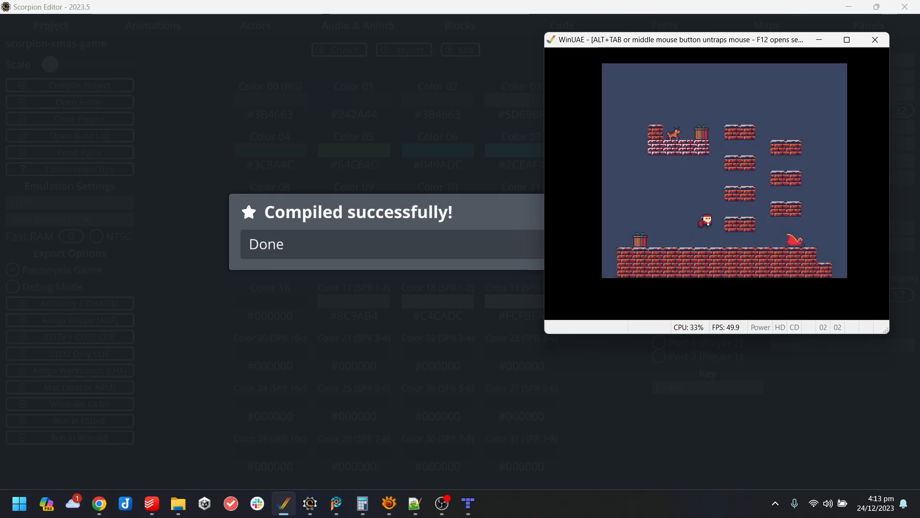
key("Left")
key("Up")
key("Right")
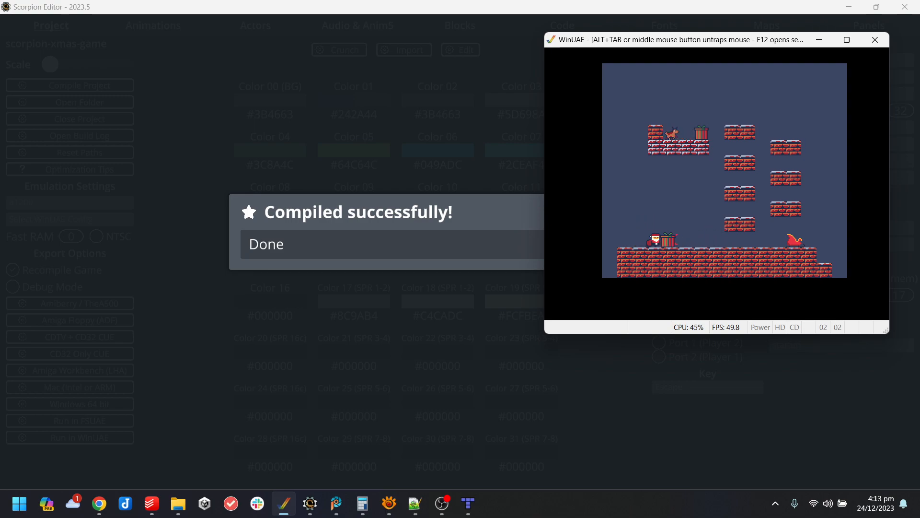
key("Up")
key("Up")
key("Right")
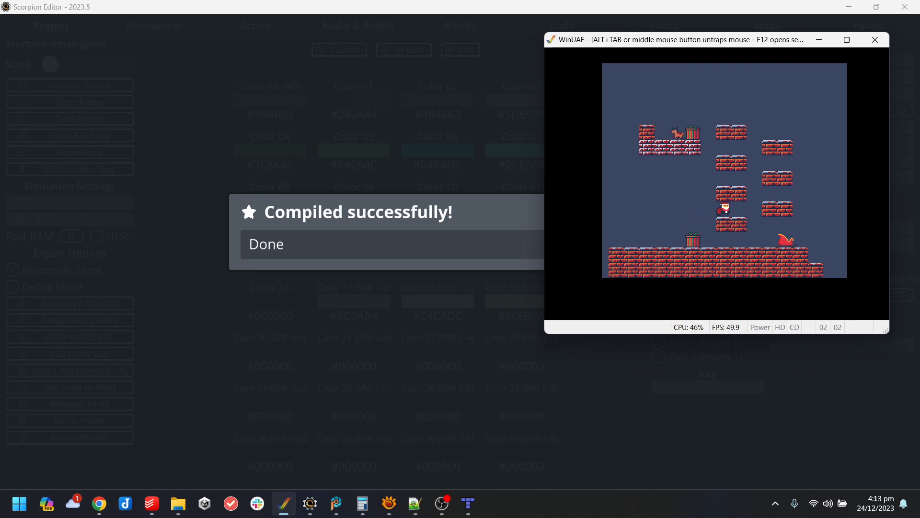
key("Left")
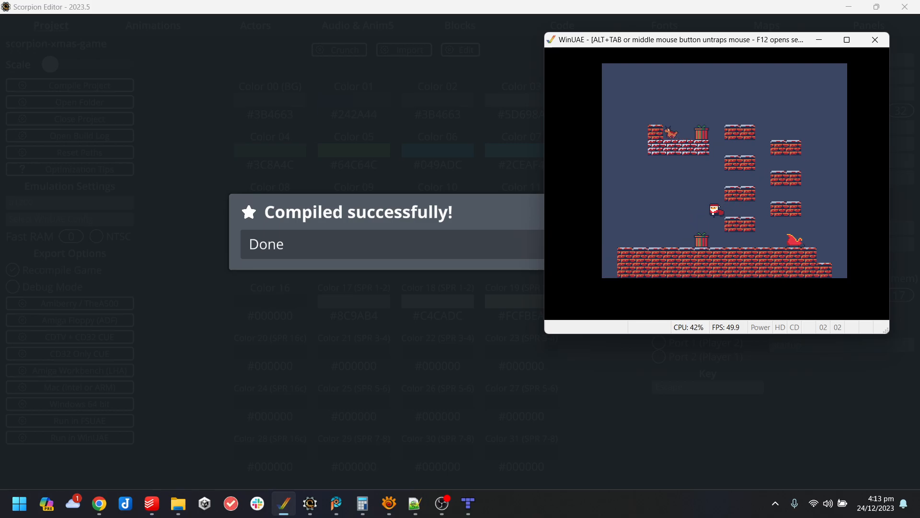
key("alt+F4")
left_click(652, 295)
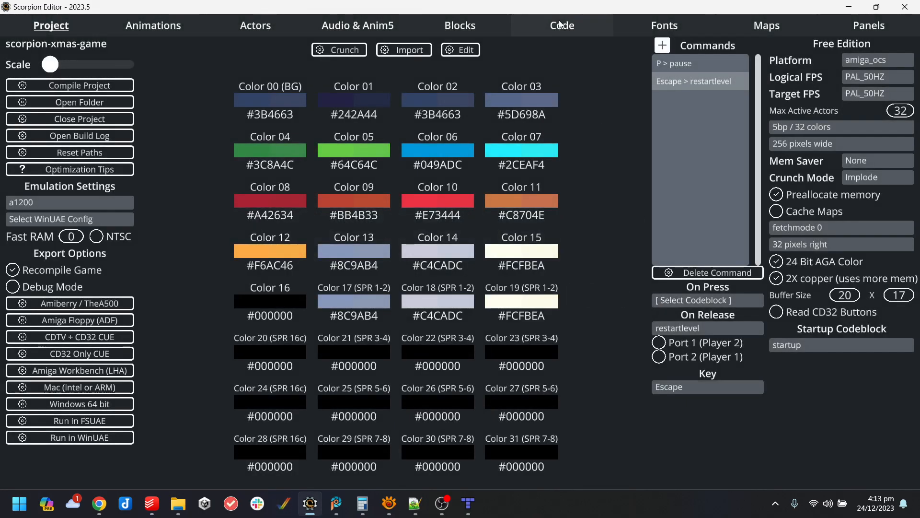
Return to the try_next_level codeblock and change the Load Level command's category to Base.
left_click(562, 26)
left_click(205, 93)
left_click(215, 104)
left_click(217, 95)
left_click(206, 109)
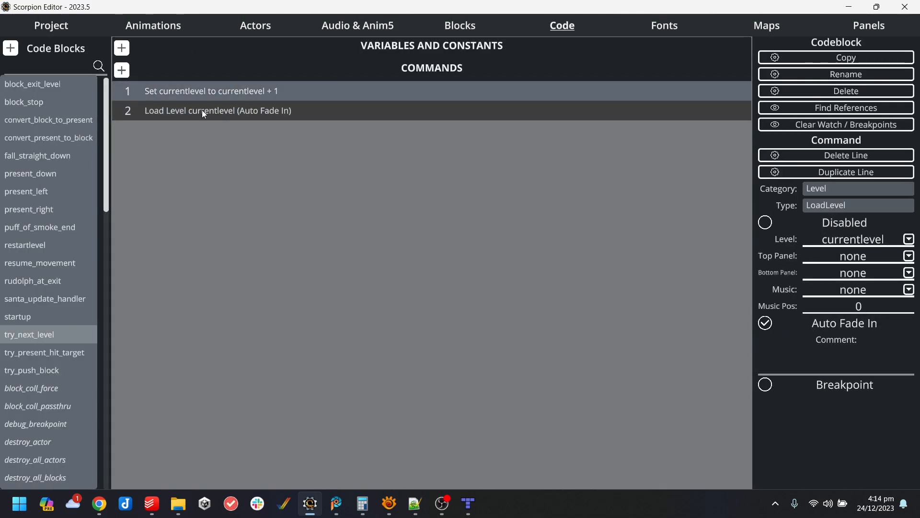
left_click(877, 189)
left_click(877, 190)
left_click(877, 190)
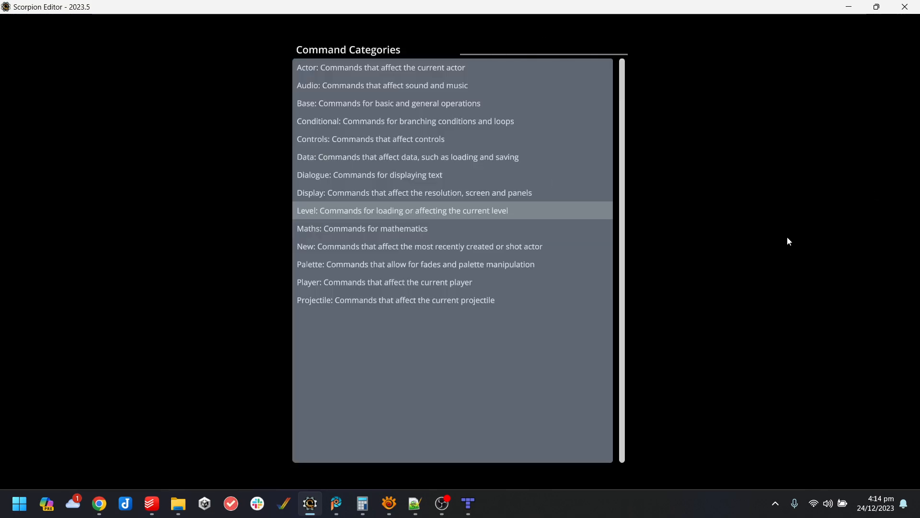
left_click(788, 241)
left_click(839, 208)
left_click(839, 208)
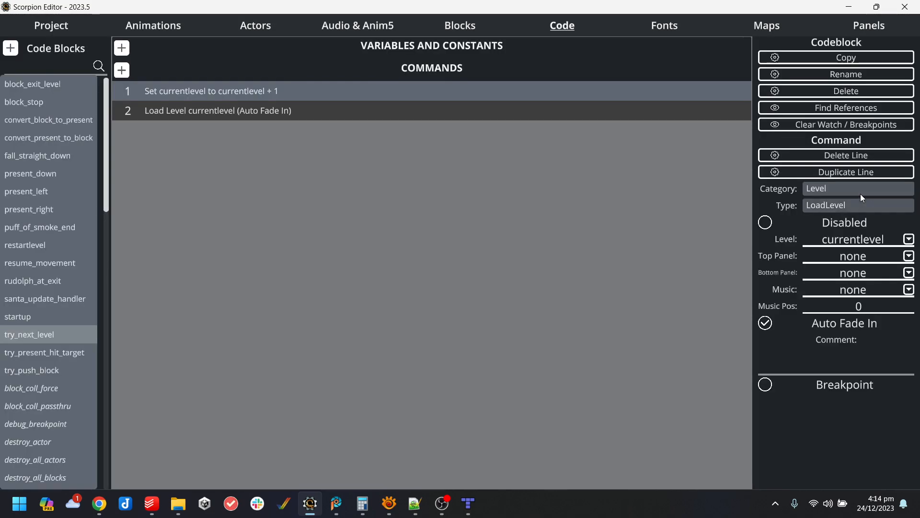
left_click(862, 190)
left_click(361, 109)
Set the second command's type to Goto with restartlevel as its destination, and check the restartlevel codeblock.
left_click(856, 207)
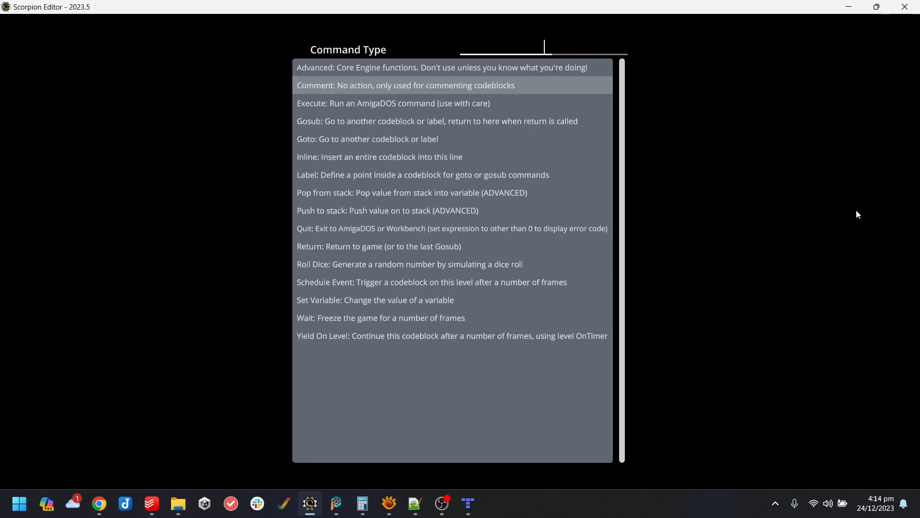
left_click(352, 142)
left_click(884, 238)
type("restar")
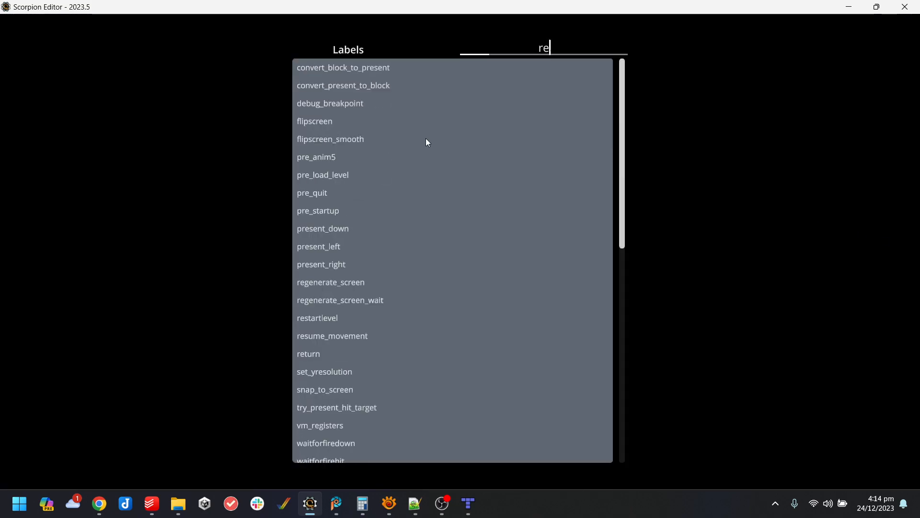
left_click(328, 69)
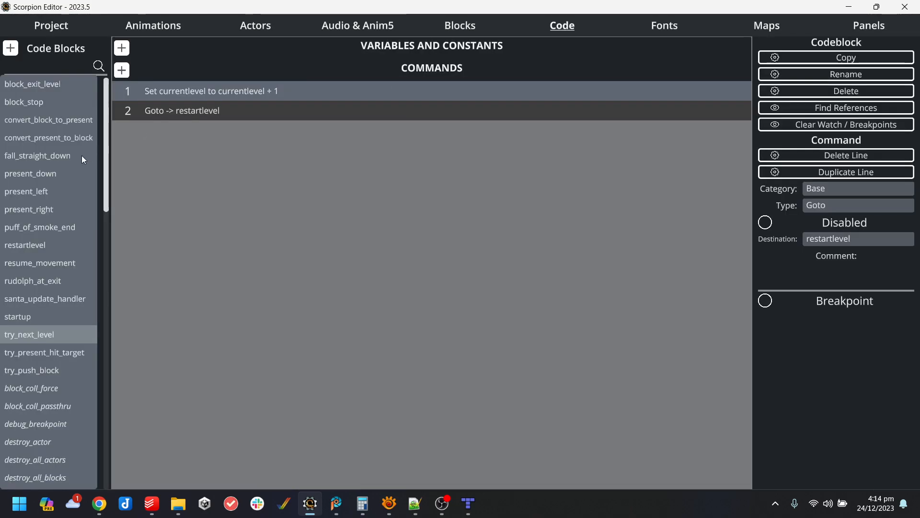
left_click(25, 248)
left_click(46, 333)
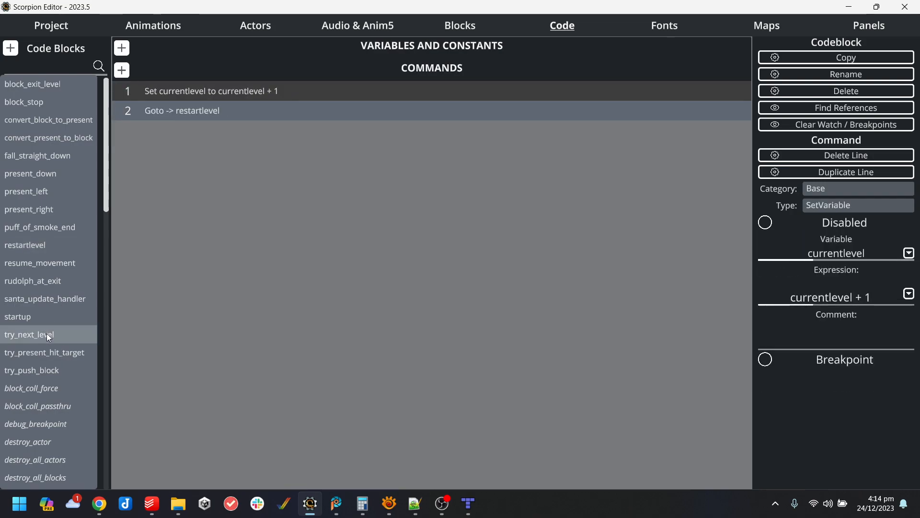
Run the game in WinUAE and play through the first level to test the transition into the second.
left_click(68, 29)
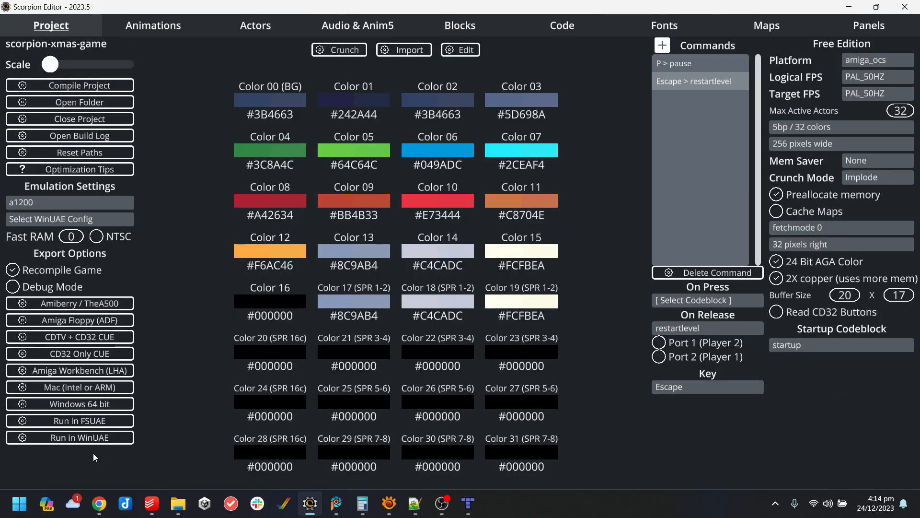
left_click(121, 436)
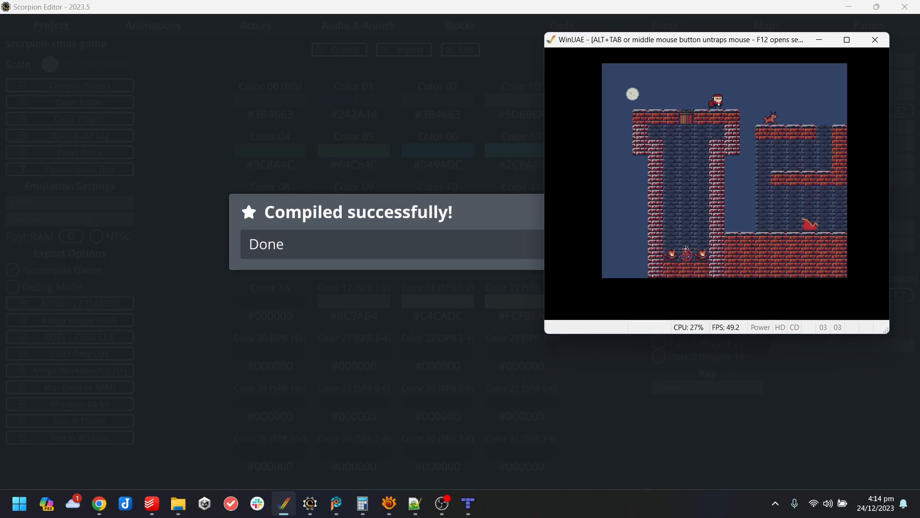
key("Left")
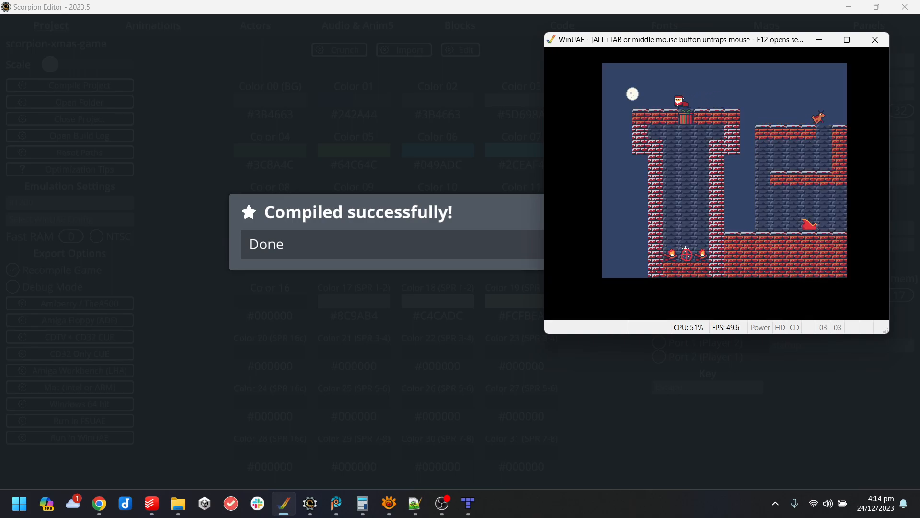
key("Right")
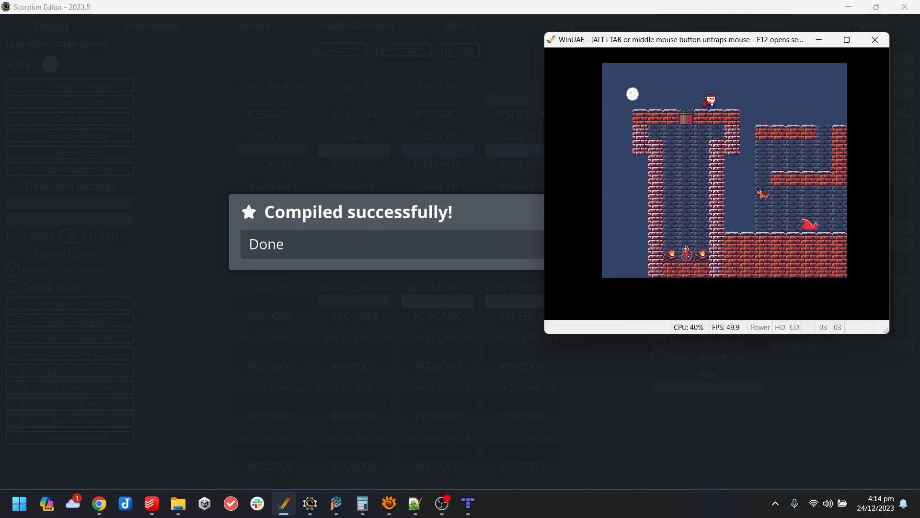
key("Left")
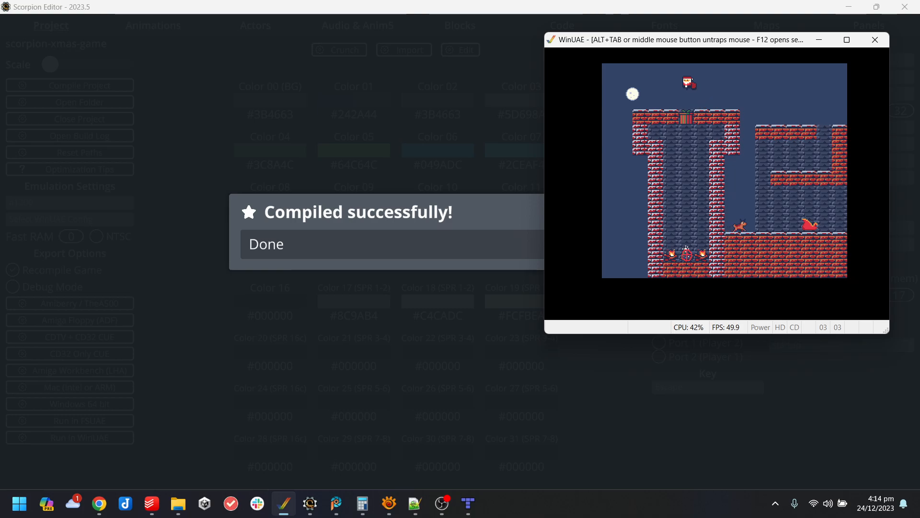
key("Right")
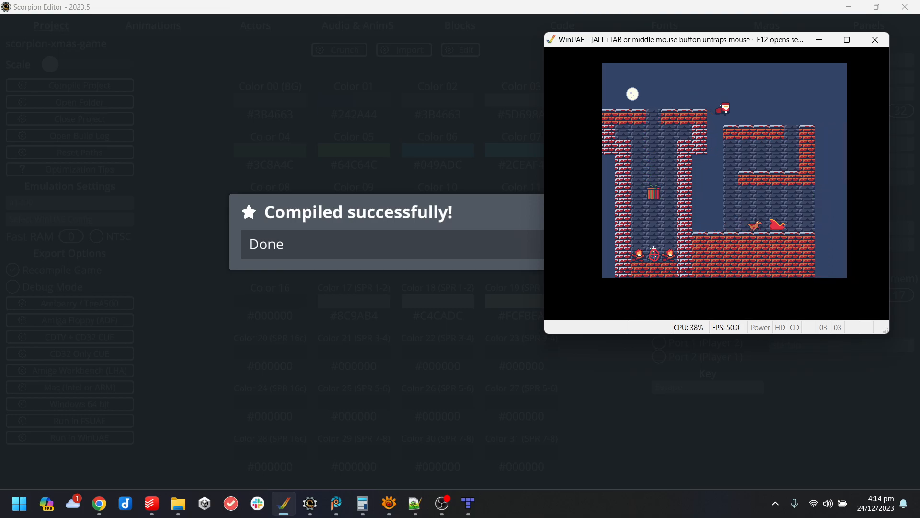
key("Left")
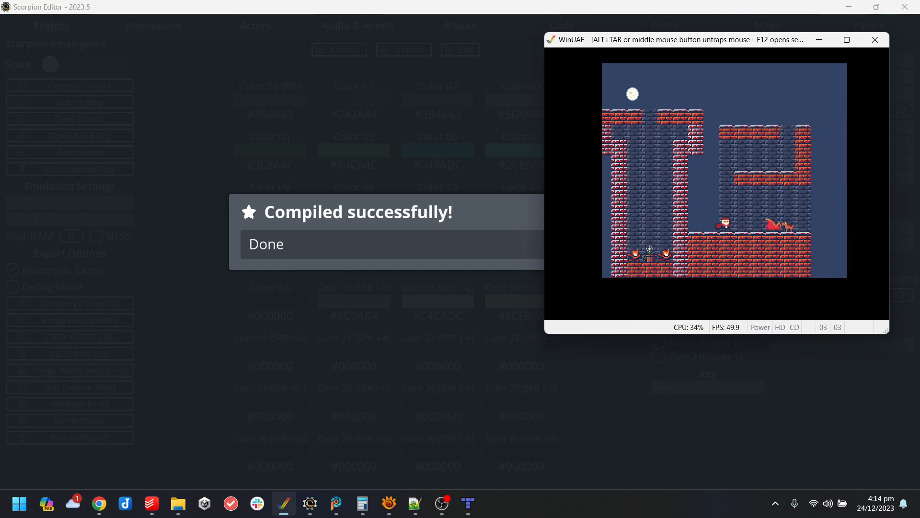
key("Right")
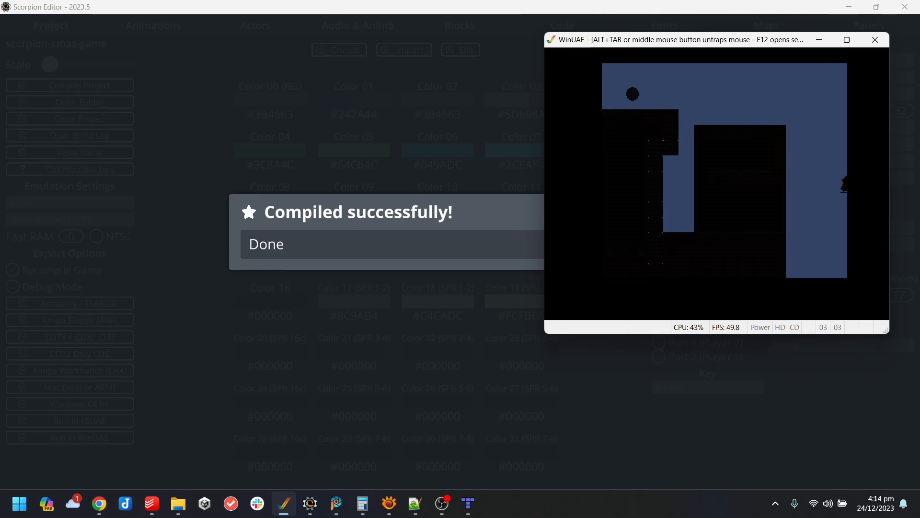
key("Up")
key("Right")
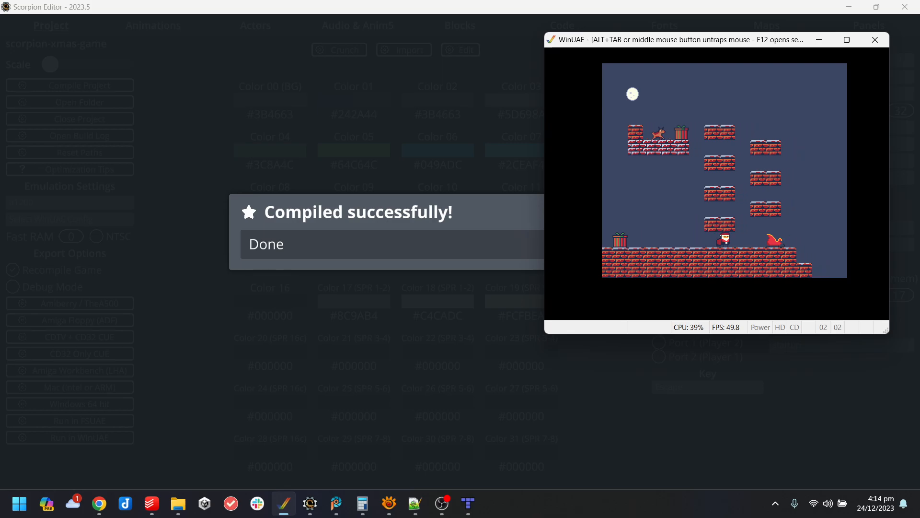
Close the emulator and the compile message, and return to the project's code blocks.
key("alt+F4")
left_click(627, 294)
left_click(580, 35)
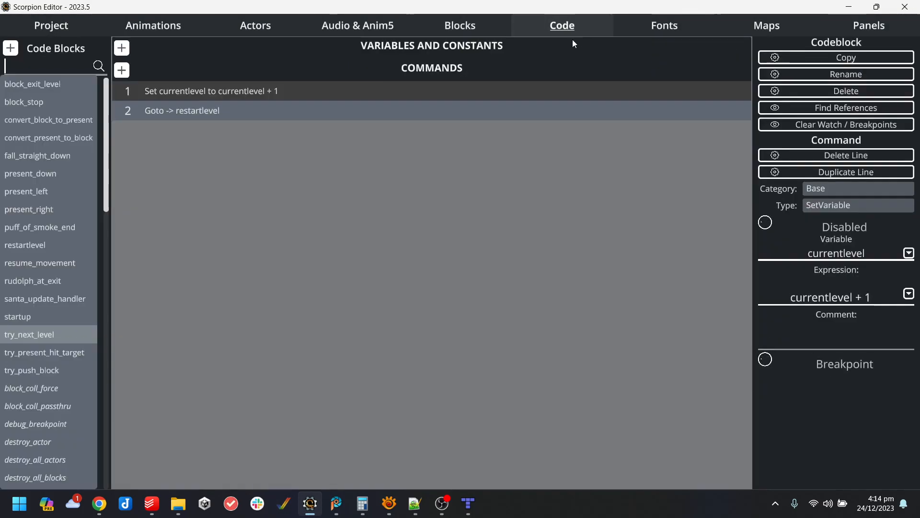
left_click(122, 50)
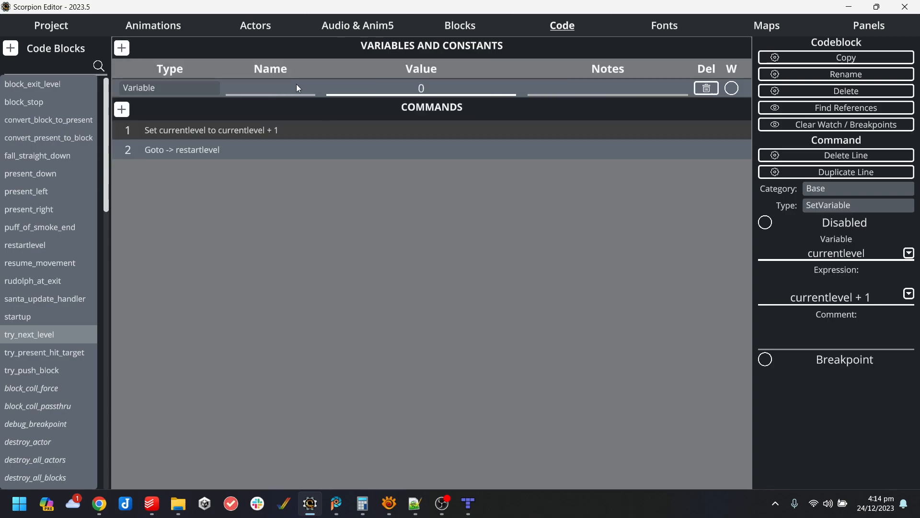
type("blpre")
left_click(707, 88)
Add a variable named presents_to_deliver to the startup codeblock.
left_click(24, 316)
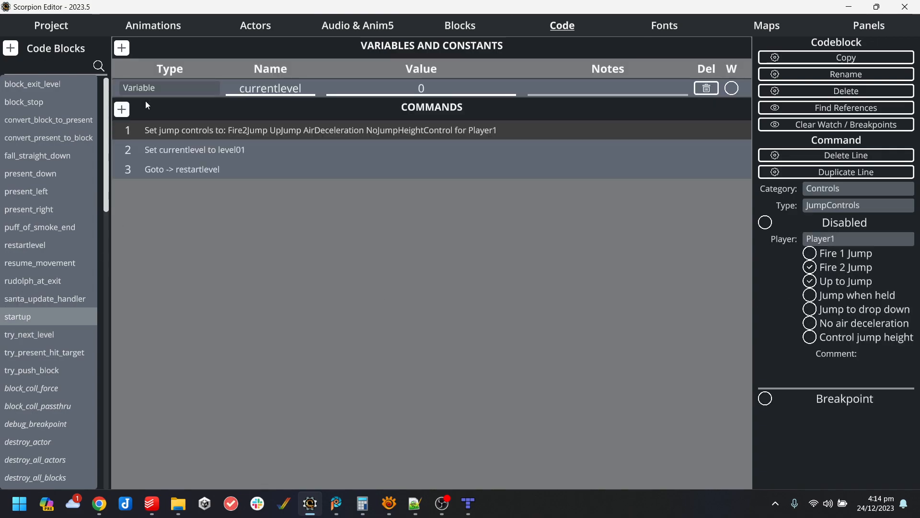
left_click(123, 49)
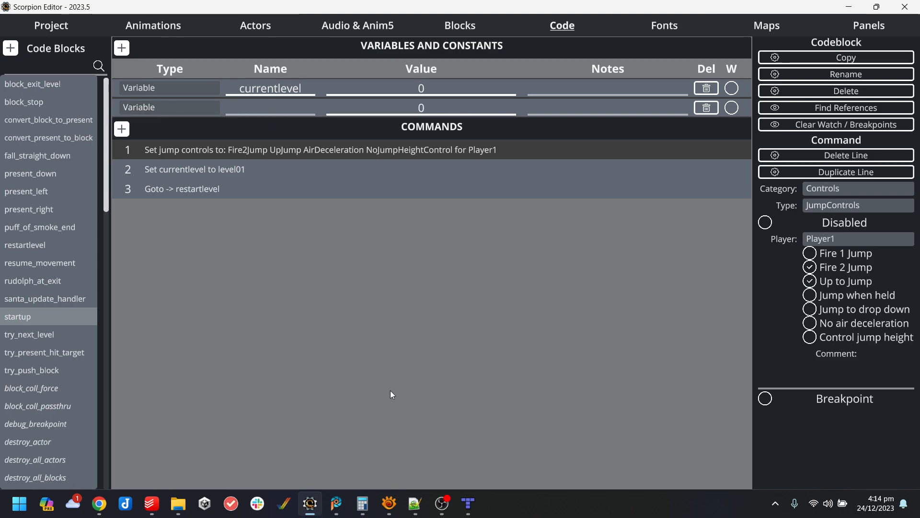
type("presents_to")
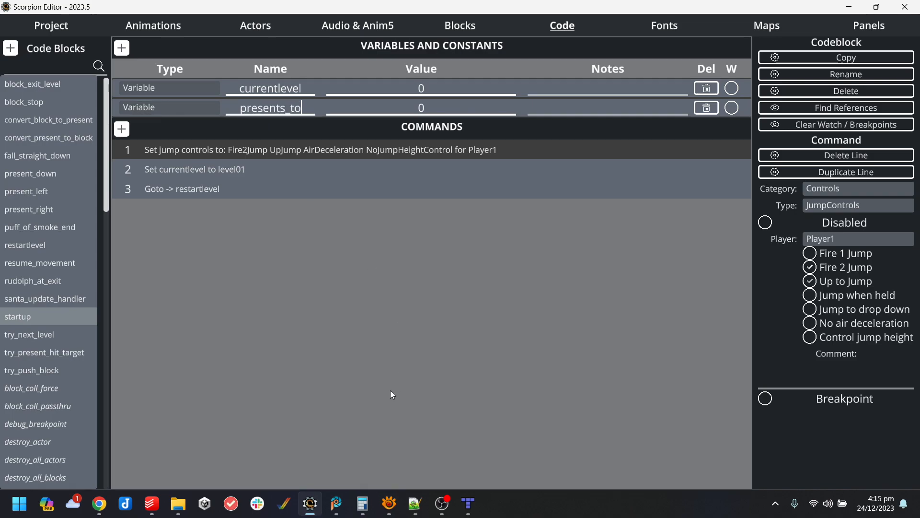
type("_deliver")
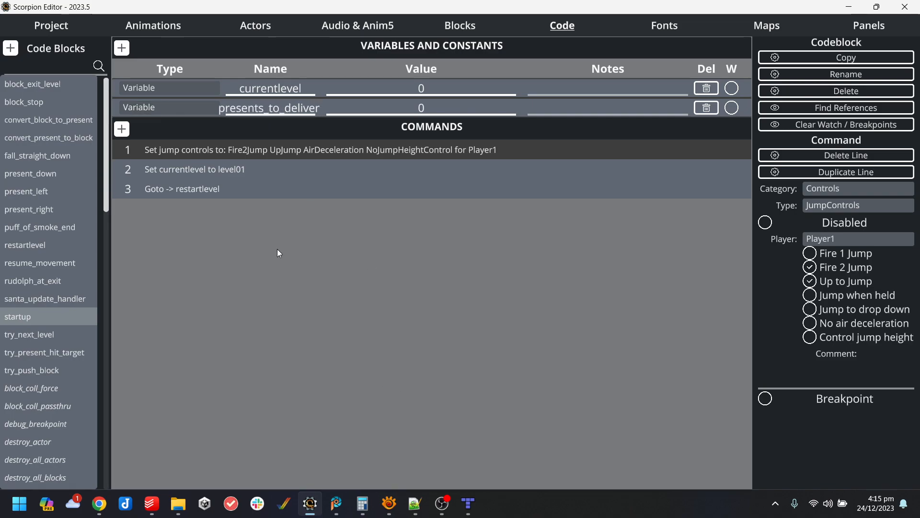
left_click(244, 187)
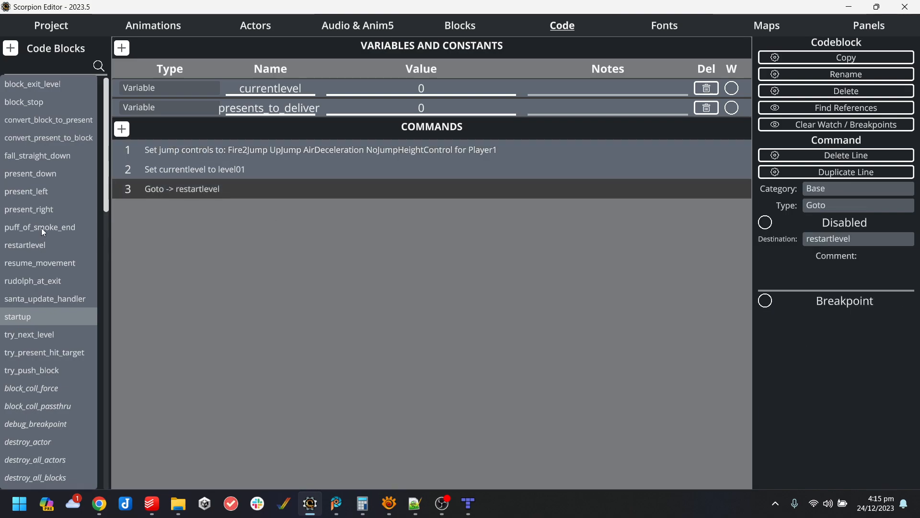
In the restartlevel codeblock, add a Set Variable command after the moon spawn that sets presents_to_deliver to 0.
left_click(33, 244)
left_click(240, 116)
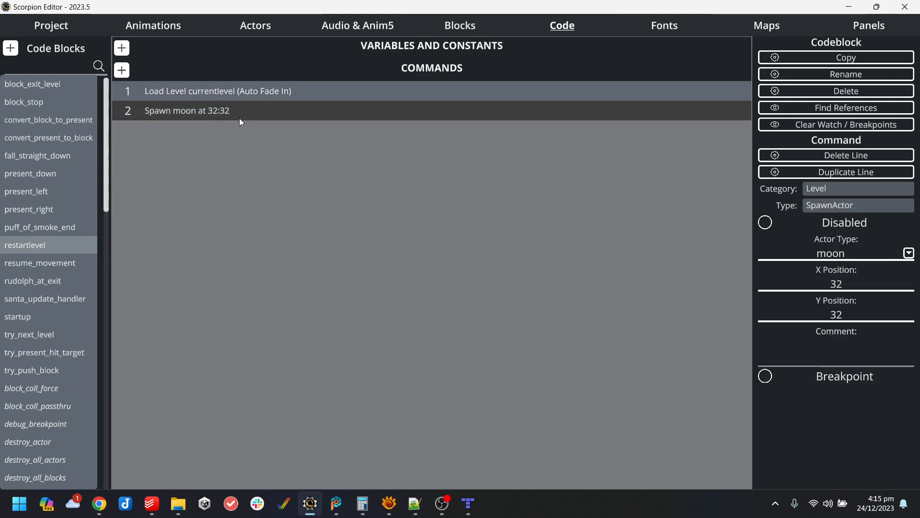
left_click(240, 128)
left_click(853, 205)
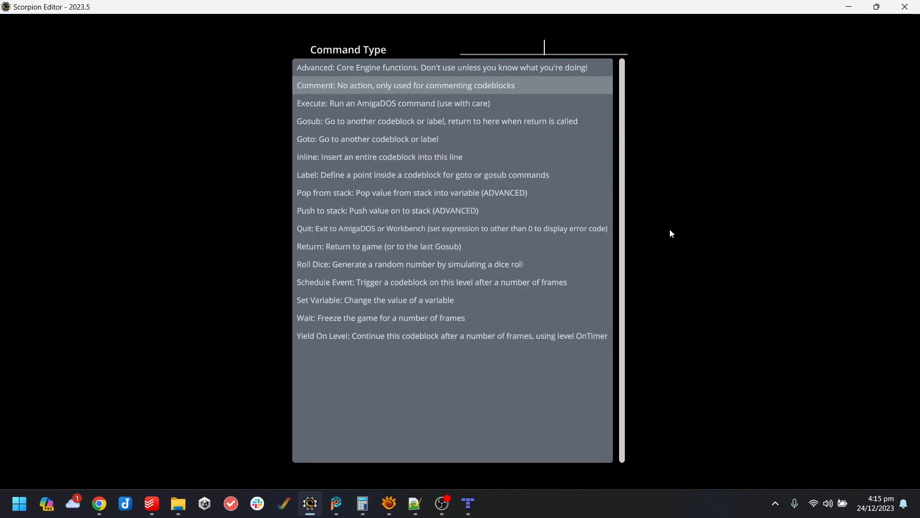
left_click(362, 300)
left_click(909, 253)
type("presents_to_deliver")
left_click(332, 104)
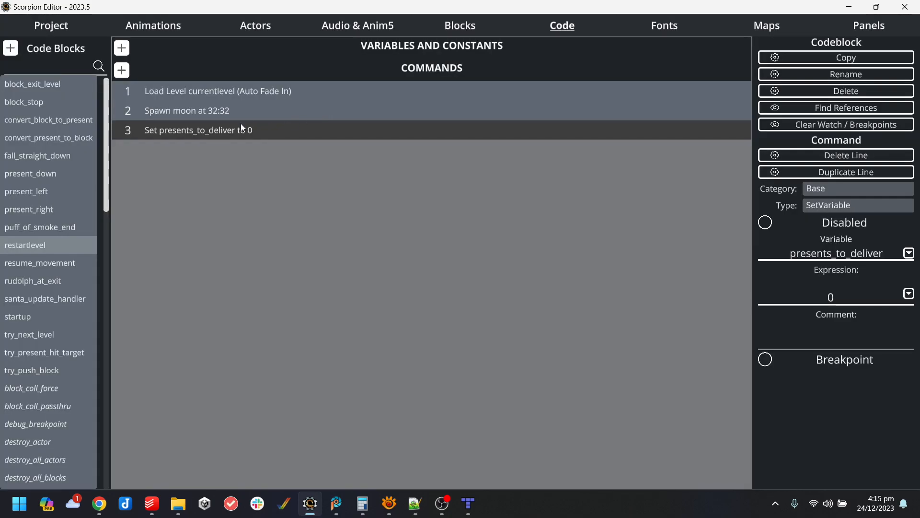
Add a Conditional block after the presents_to_deliver command in restartlevel.
left_click(350, 190)
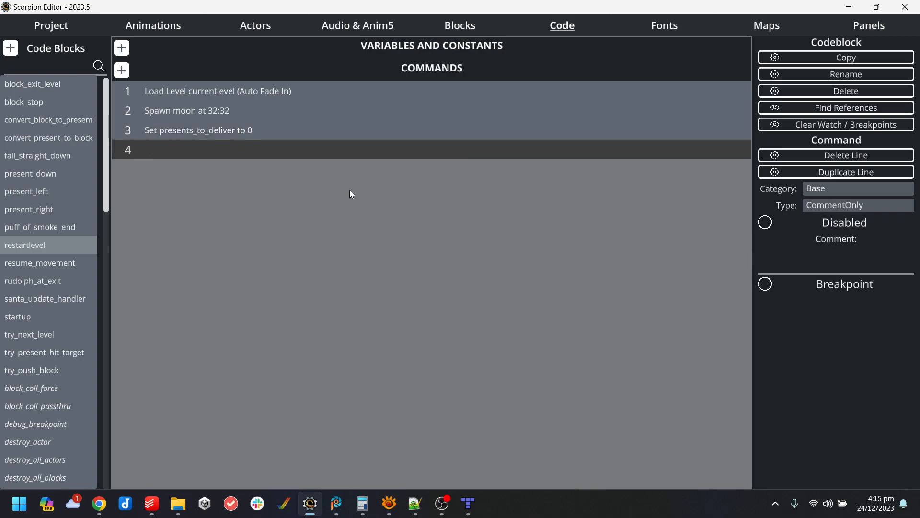
left_click(853, 190)
left_click(403, 121)
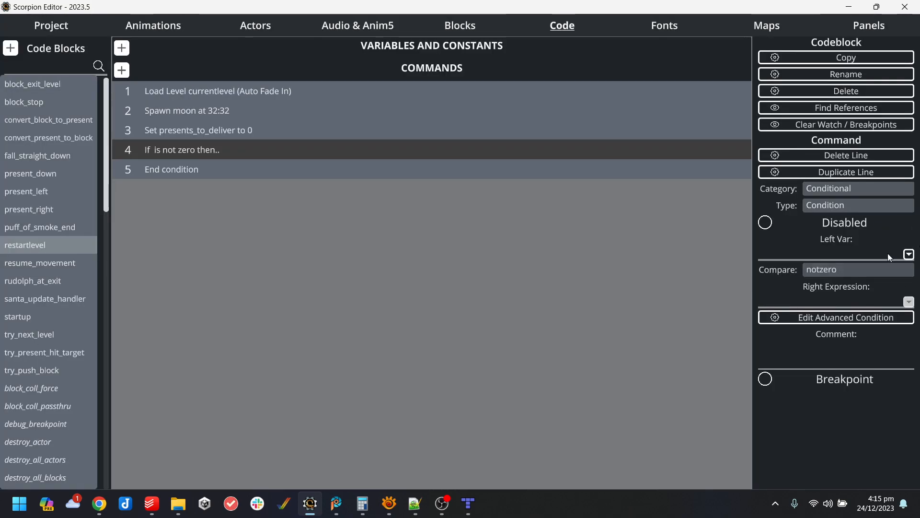
Insert a Set Variable command for block_x with value 0 before the condition.
left_click(230, 133)
key("Insert")
left_click(869, 208)
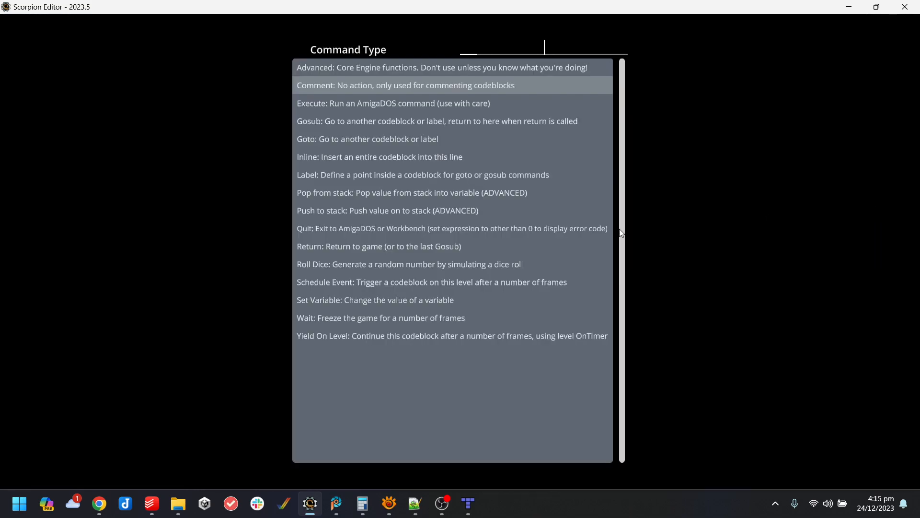
left_click(349, 299)
type("block_x")
left_click(229, 158)
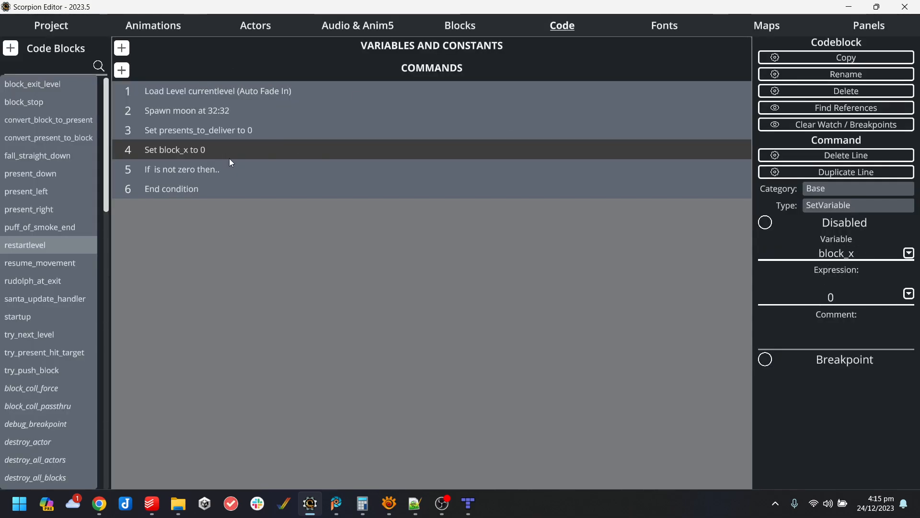
Change the condition to a While loop with block_x as its left variable and lessthan as its comparison.
left_click(229, 163)
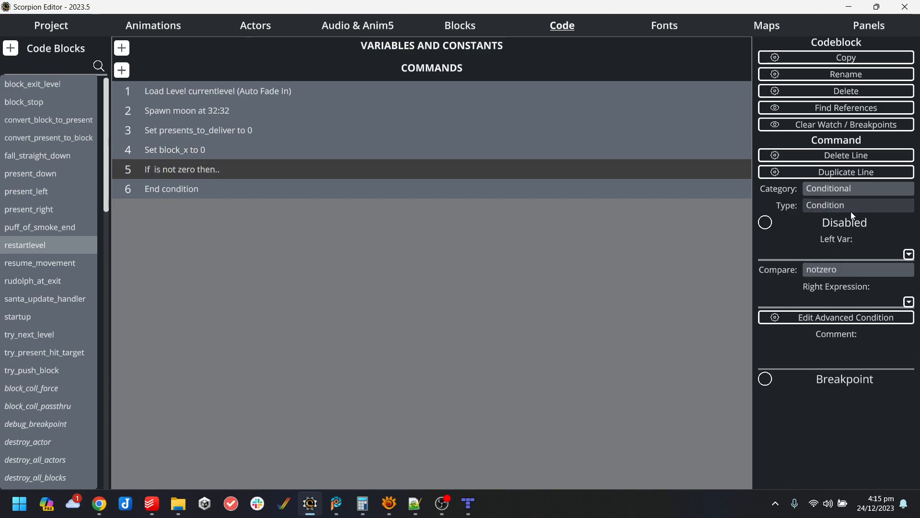
left_click(853, 205)
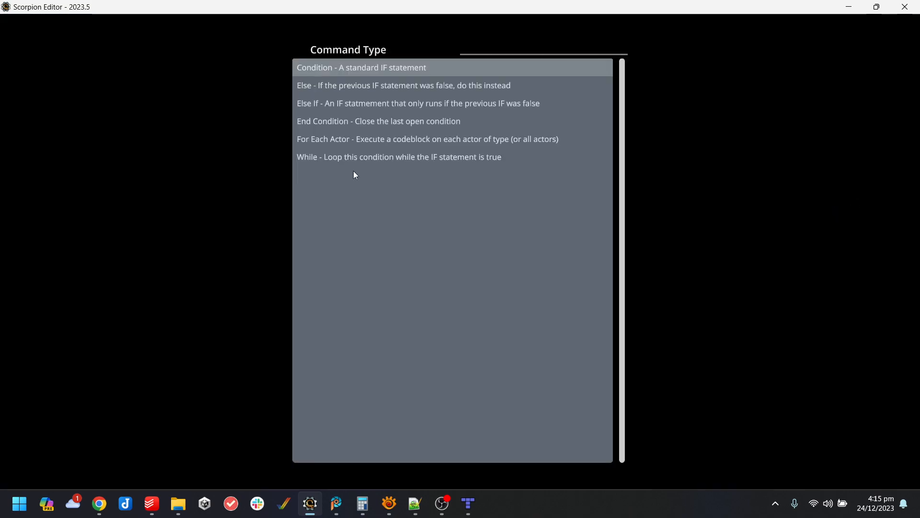
left_click(365, 158)
left_click(846, 258)
type("bl")
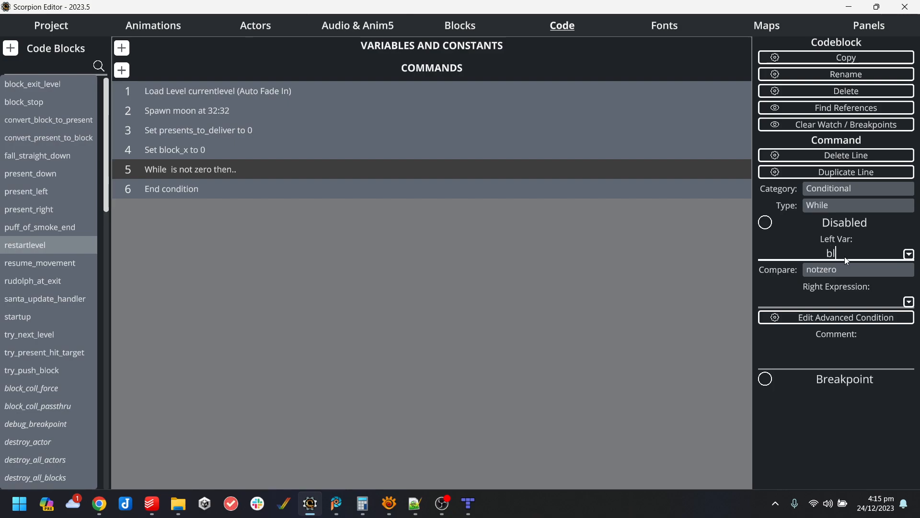
type("ock_x")
left_click(867, 267)
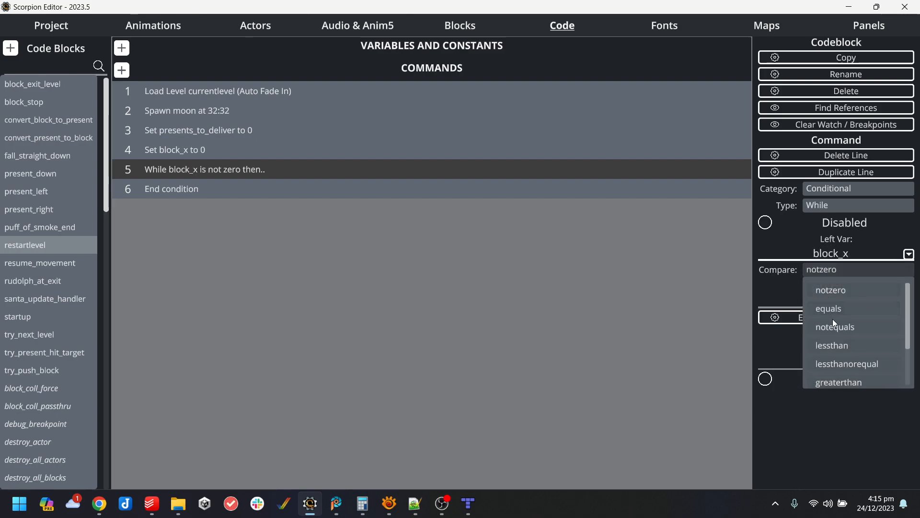
left_click(847, 345)
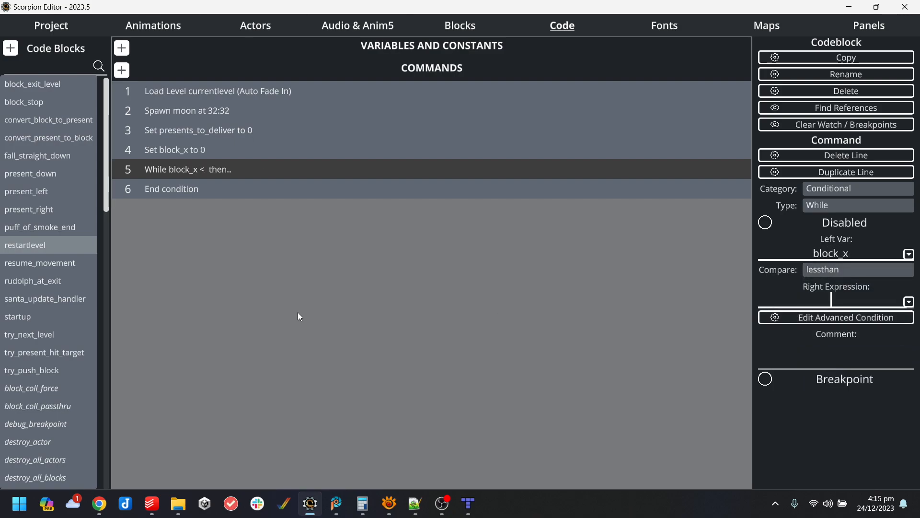
type("level_")
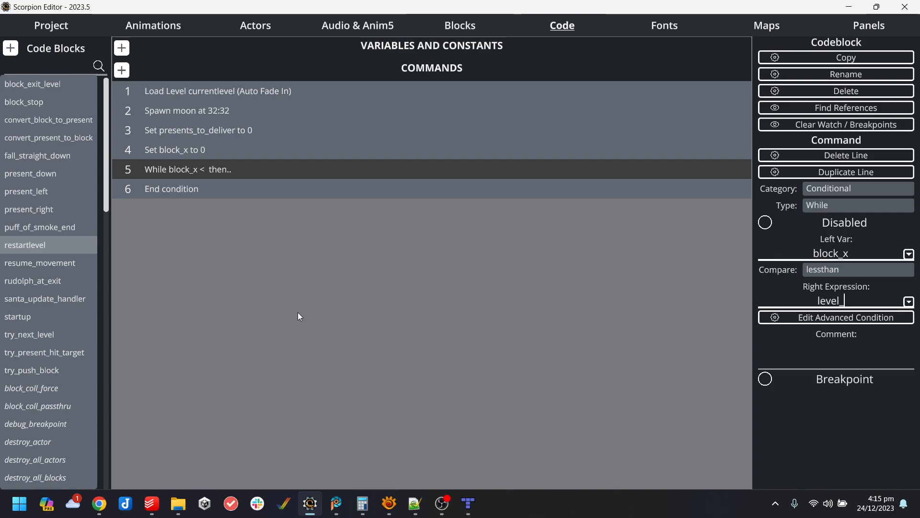
type("width")
key("BackSpace")
key("BackSpace")
key("BackSpace")
key("BackSpace")
key("BackSpace")
key("BackSpace")
key("BackSpace")
key("BackSpace")
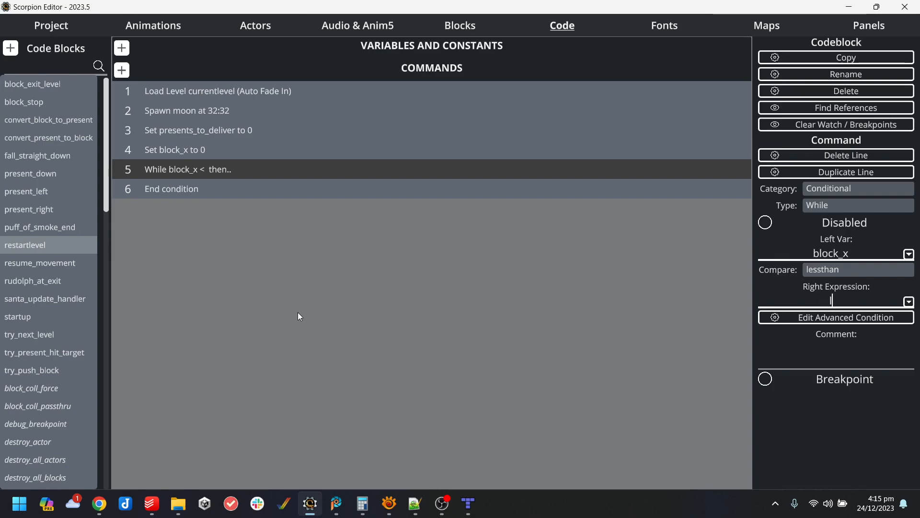
Search the symbols for width and use MapWidthTiles as the While loop's right expression.
left_click(908, 302)
type("width")
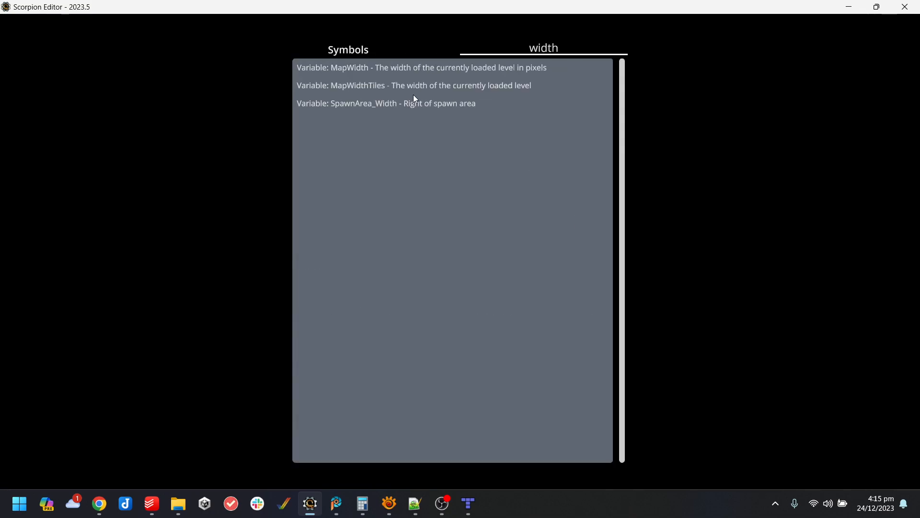
left_click(384, 87)
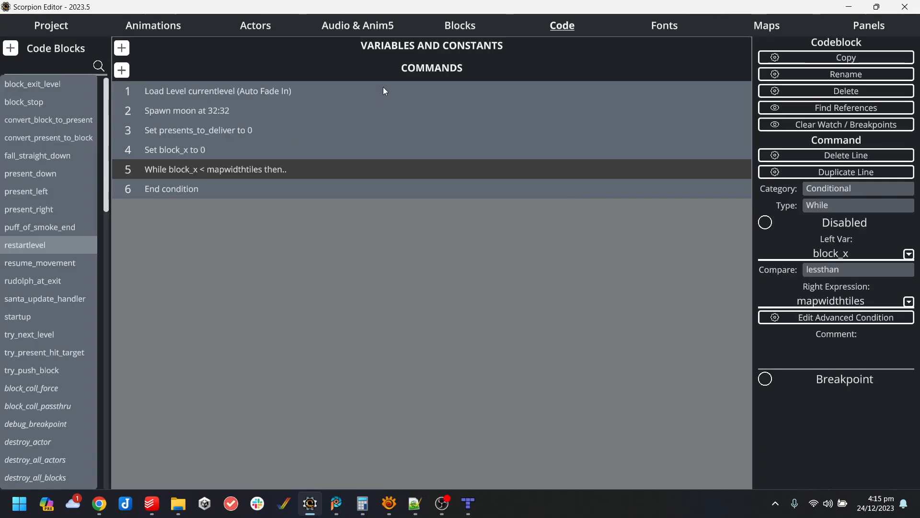
Add a Set Variable command inside the While loop with block_x + 1 as its variable.
key("Return")
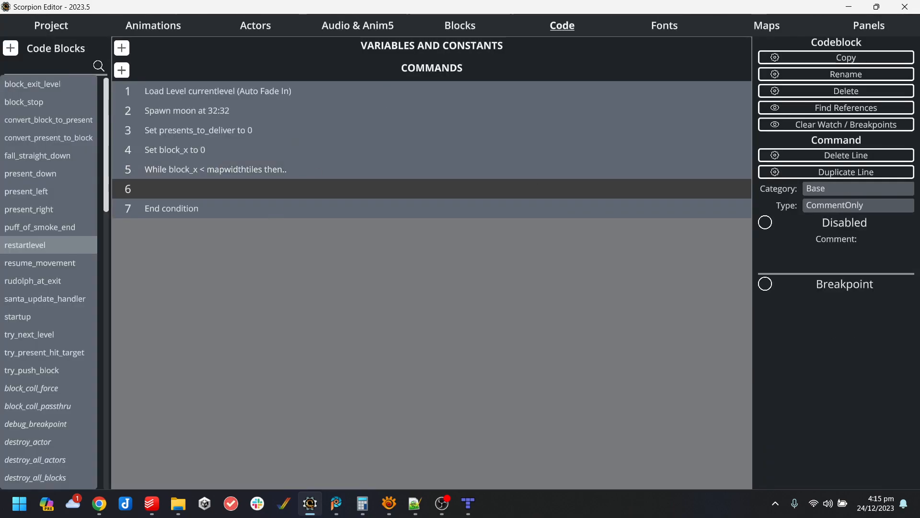
left_click(846, 205)
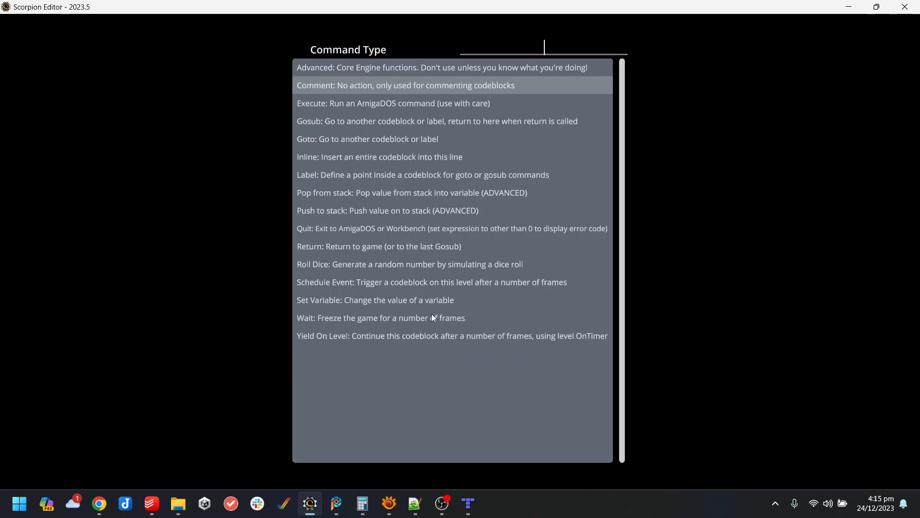
left_click(362, 303)
type("block_")
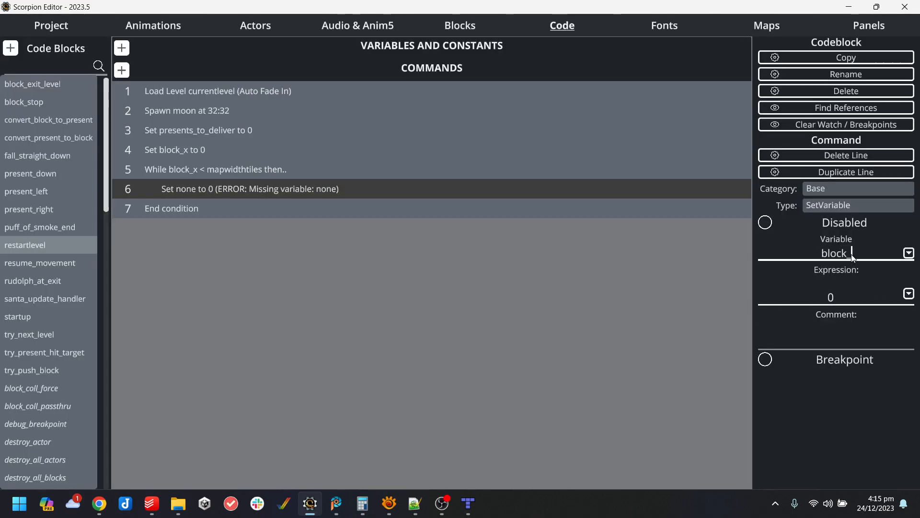
type("x + 1")
key("Return")
left_click(285, 204)
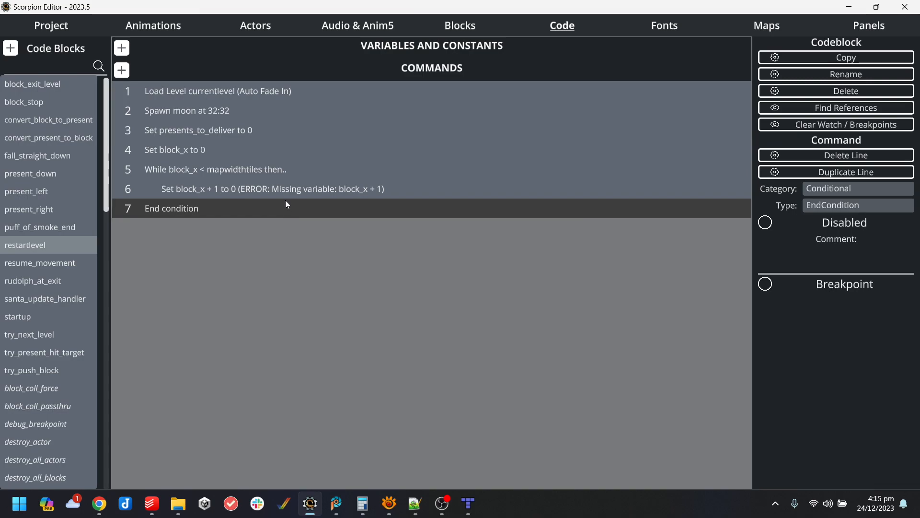
Correct the loop command's variable to block_x and set its expression to block_x + 1.
left_click(364, 190)
left_click(872, 255)
key("BackSpace")
key("BackSpace")
key("BackSpace")
key("BackSpace")
left_click(868, 299)
type("block_x + 1")
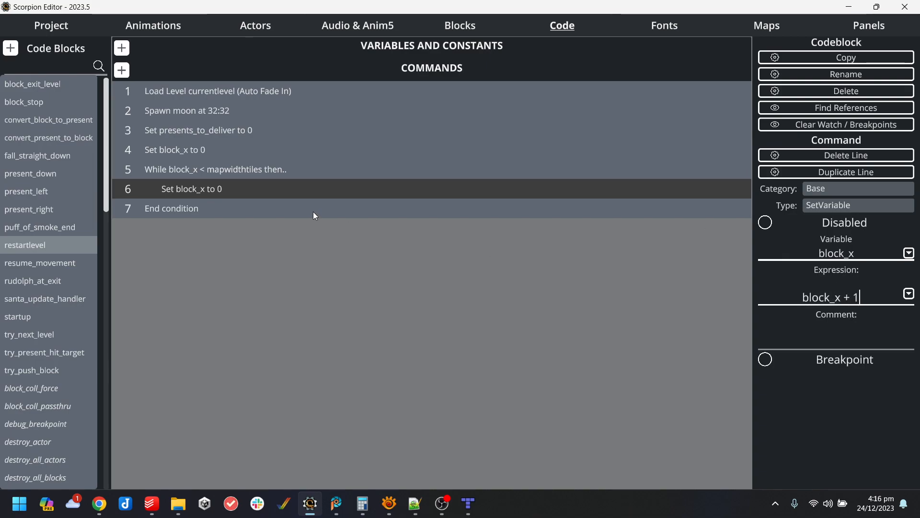
Copy the whole While loop and paste it inside itself after the block_x increment.
left_click(315, 216)
left_click(237, 168)
key("ctrl+c")
left_click(241, 190)
key("ctrl+v")
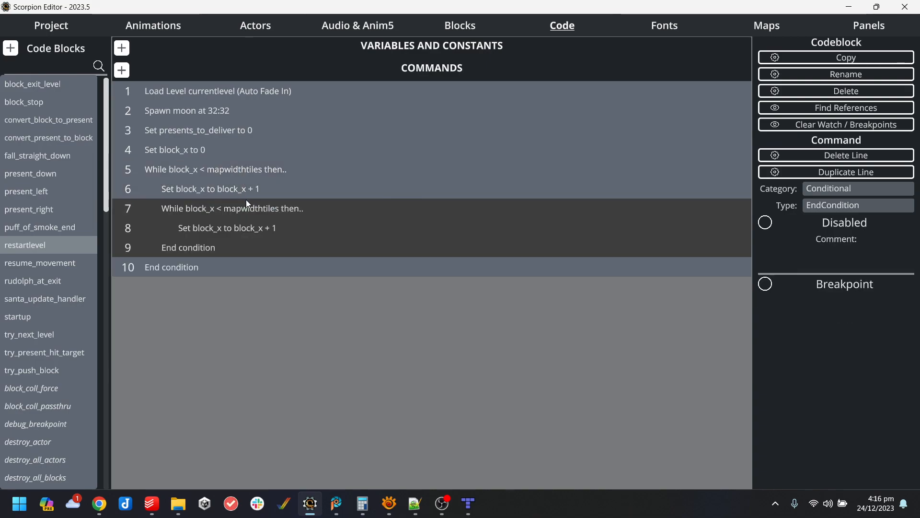
Copy the command setting block_x to 0 in front of the inner While loop and change its variable to block_y.
left_click(248, 208)
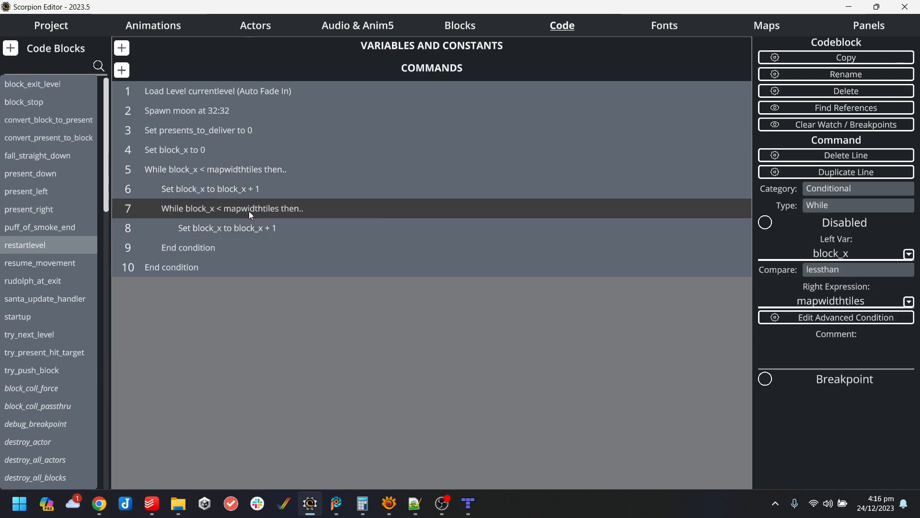
left_click(208, 148)
key("ctrl+c")
left_click(235, 189)
key("ctrl+v")
left_click(884, 252)
key("BackSpace")
type("y")
Change the inner While loop's left variable to block_y and its right expression to mapwidthheight.
left_click(285, 226)
left_click(852, 253)
key("BackSpace")
type("y")
double_click(852, 301)
type("mapwidthheight")
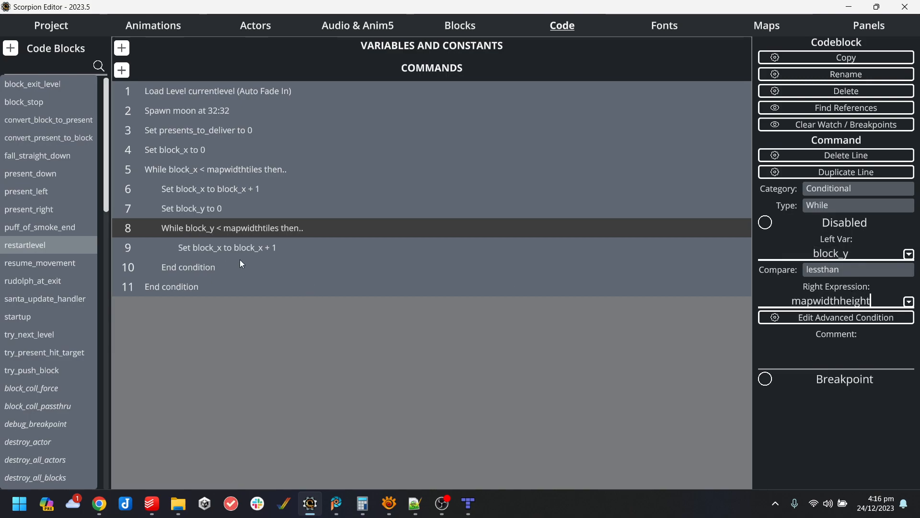
Change the inner loop's increment command to set block_y to block_y + 1.
left_click(243, 246)
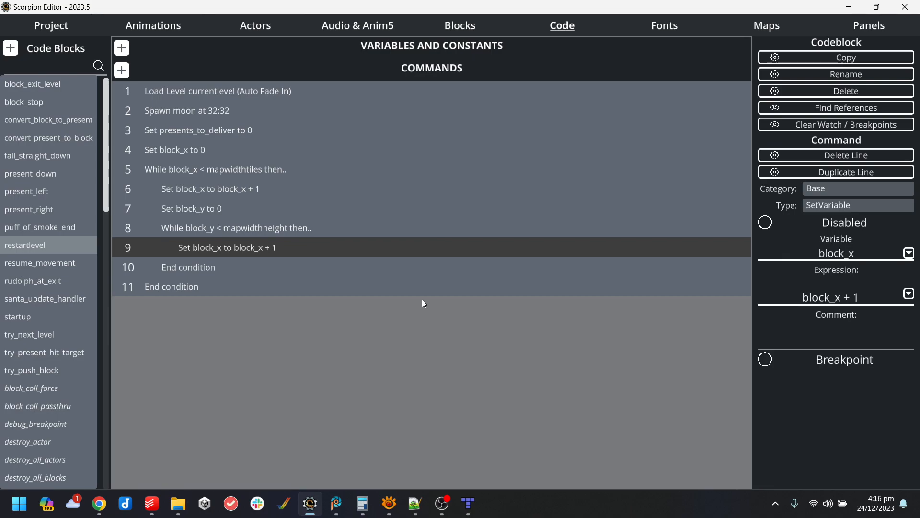
left_click(857, 261)
key("BackSpace")
type("y")
left_click(839, 300)
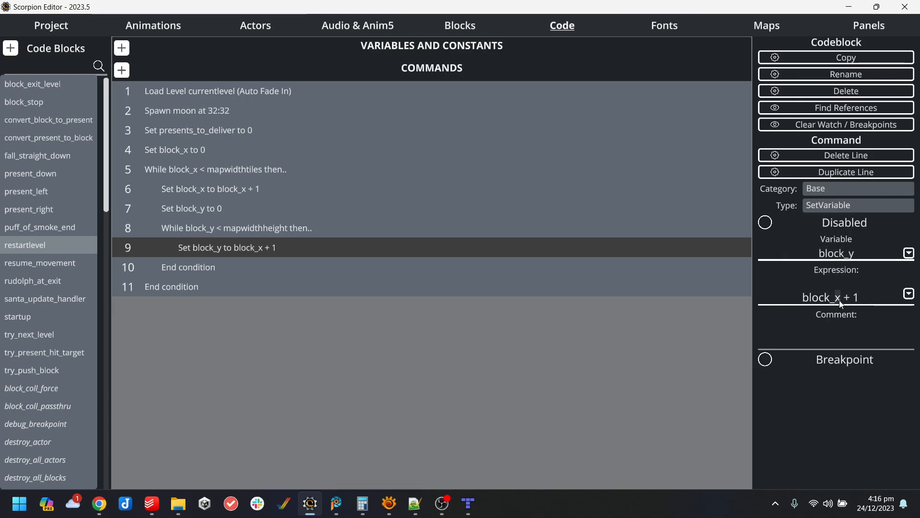
key("BackSpace")
type("y")
Insert a Condition command at the start of the inner While loop with block_type as its left variable.
left_click(225, 236)
key("Return")
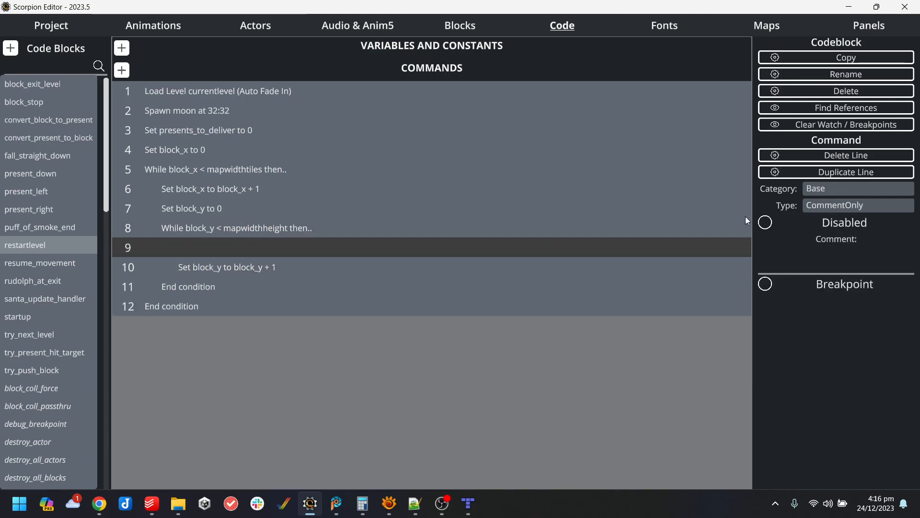
left_click(844, 189)
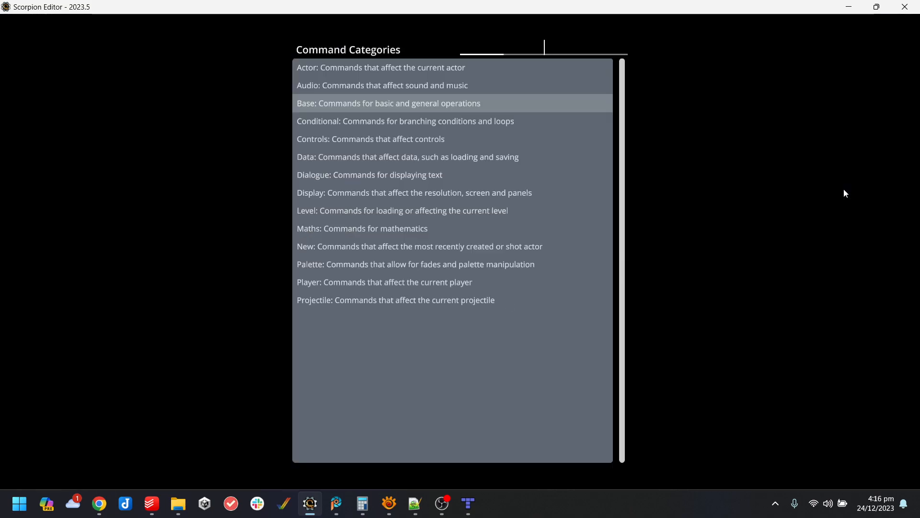
left_click(314, 122)
left_click(847, 252)
type("block_type")
key("Return")
Set the new condition to compare with equals against the block_present_target block.
left_click(859, 268)
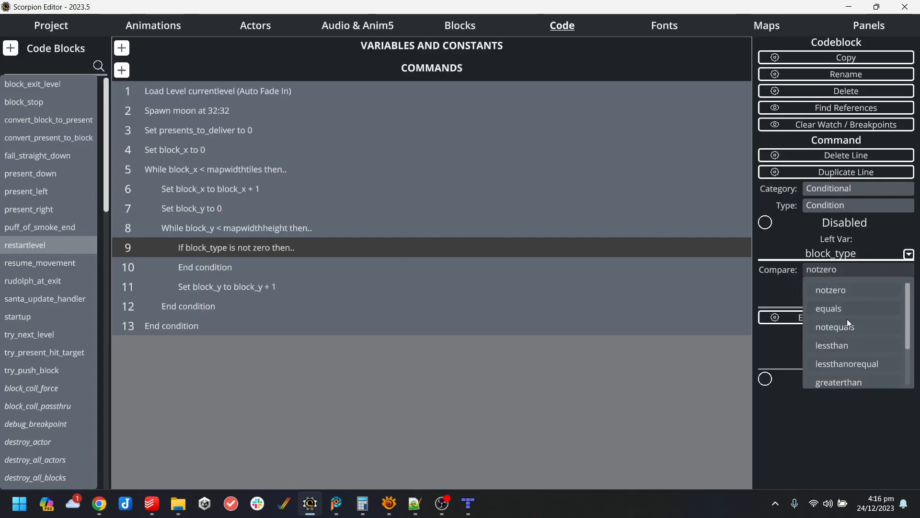
left_click(847, 308)
left_click(890, 300)
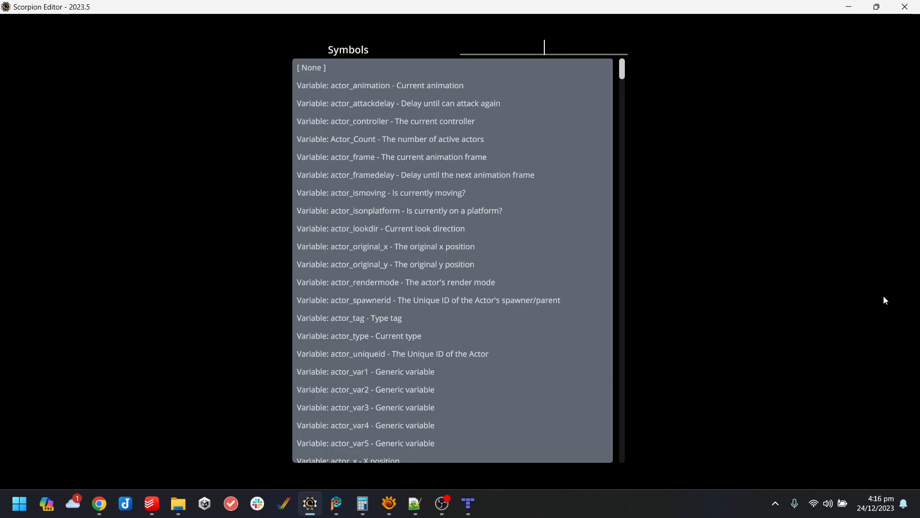
type("prese")
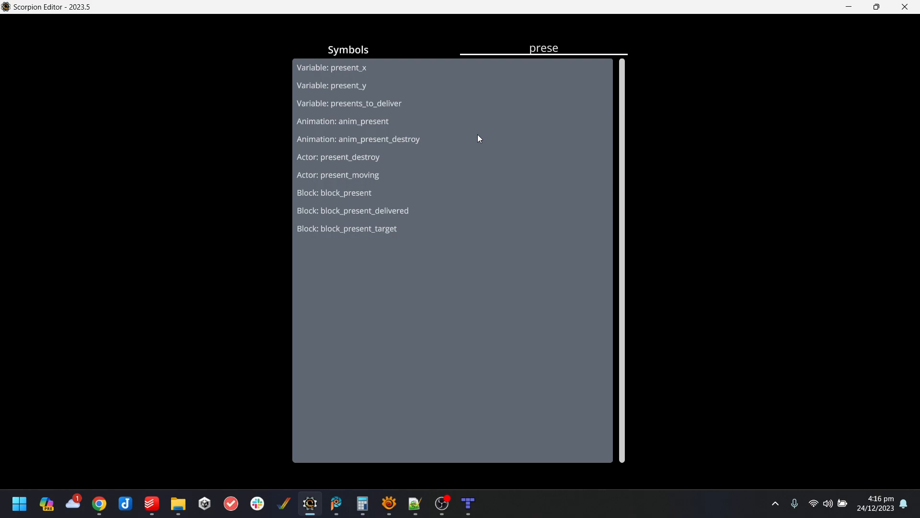
type("n")
left_click(383, 229)
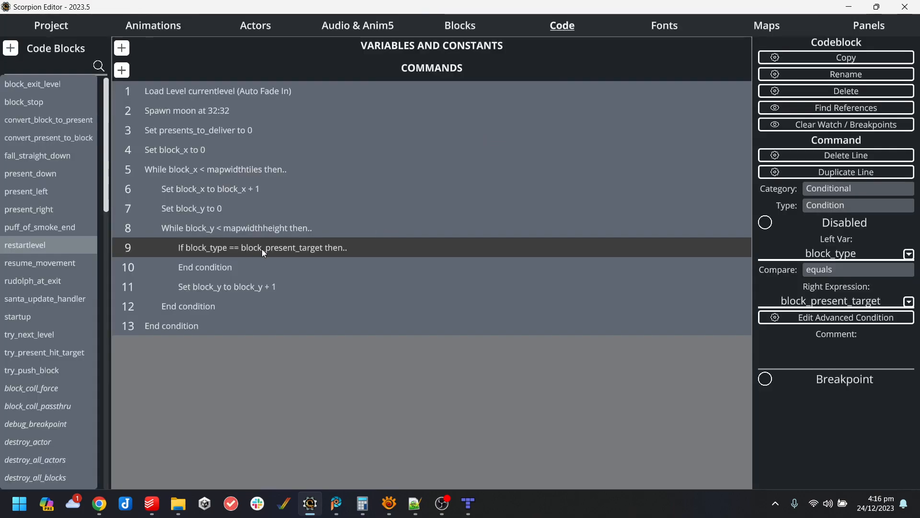
Copy the command setting presents_to_deliver to 0 into the block_type condition, removing the leftover blank line.
key("Return")
left_click(233, 127)
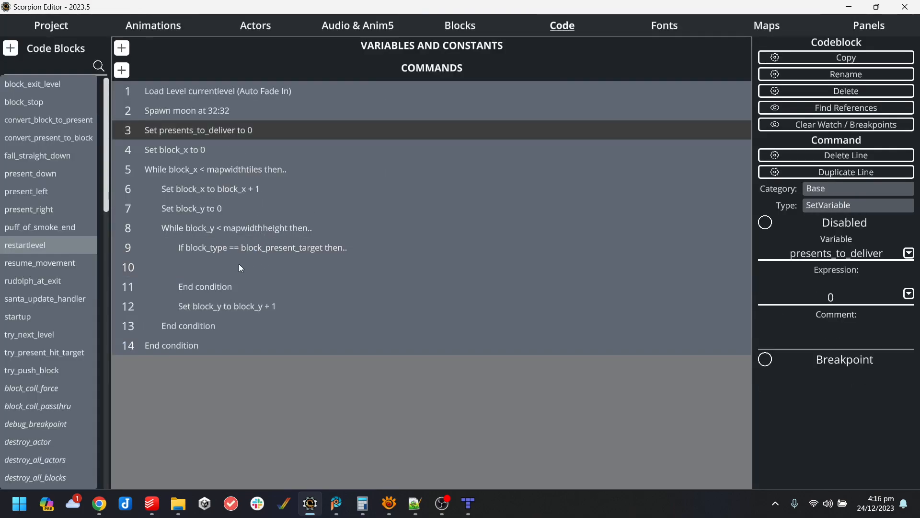
left_click(242, 267)
key("ctrl+v")
left_click(244, 271)
key("Delete")
left_click(267, 268)
Set the copied command's expression to presents_to_deliver + 1.
left_click(862, 299)
key("BackSpace")
type("presents_to_deliver + 1")
left_click(350, 280)
left_click(349, 269)
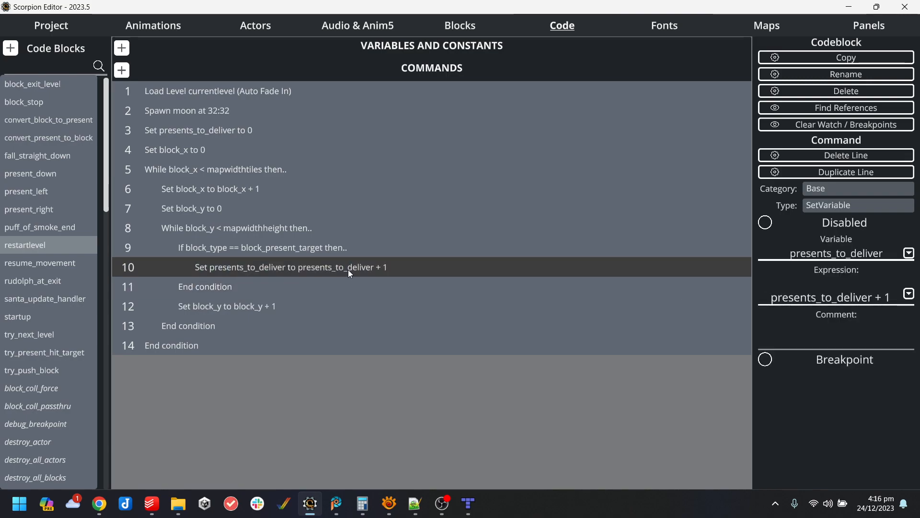
Add a Quit command after the presents_to_deliver increment with the text "We have a present in the level!".
key("Return")
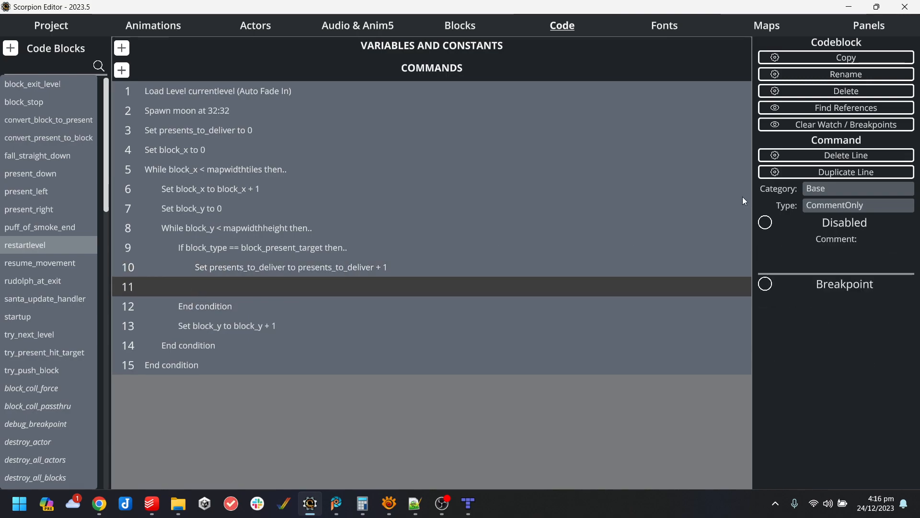
left_click(873, 205)
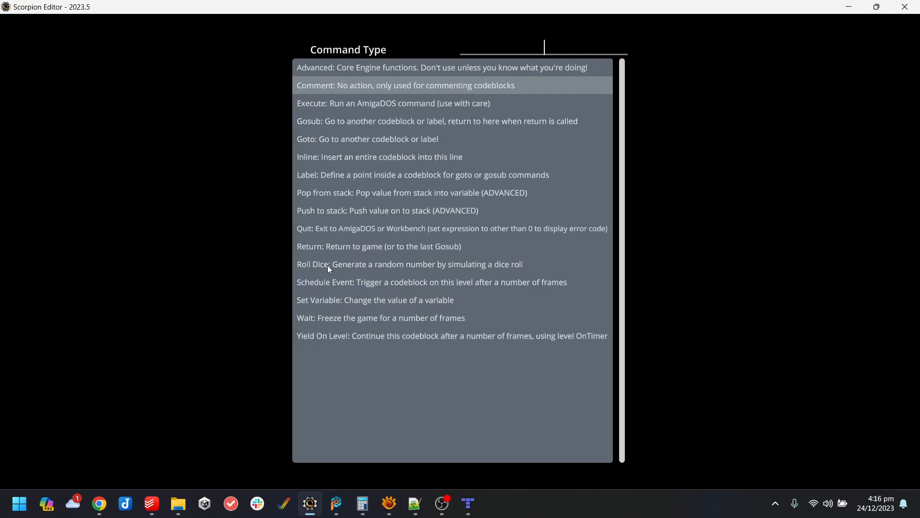
left_click(315, 232)
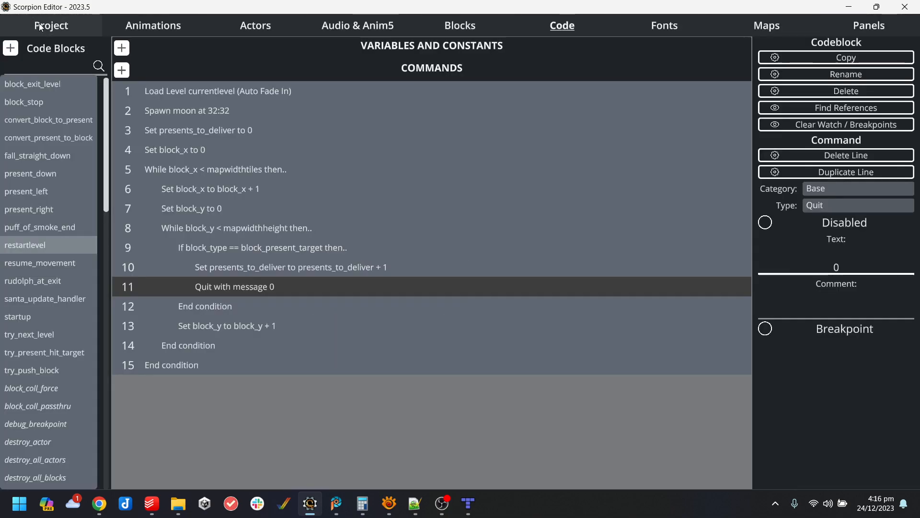
left_click(862, 261)
type("We have a present in th")
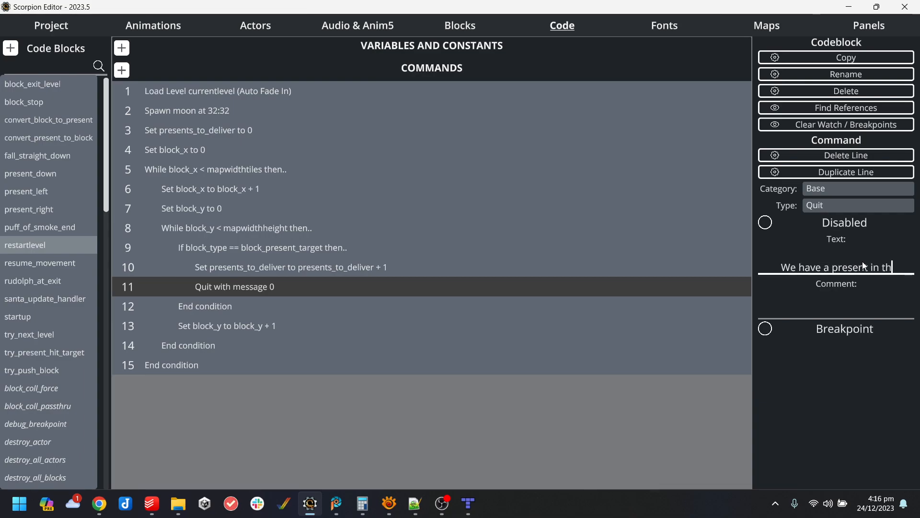
type("e level!")
left_click(391, 253)
left_click(383, 267)
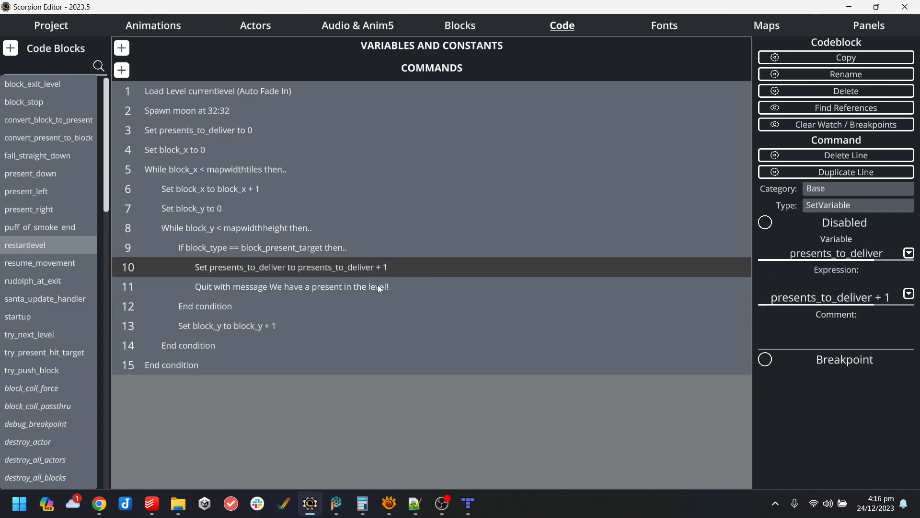
left_click(378, 286)
Try to compile and run the game in WinUAE, and dismiss the resulting dialog.
left_click(51, 28)
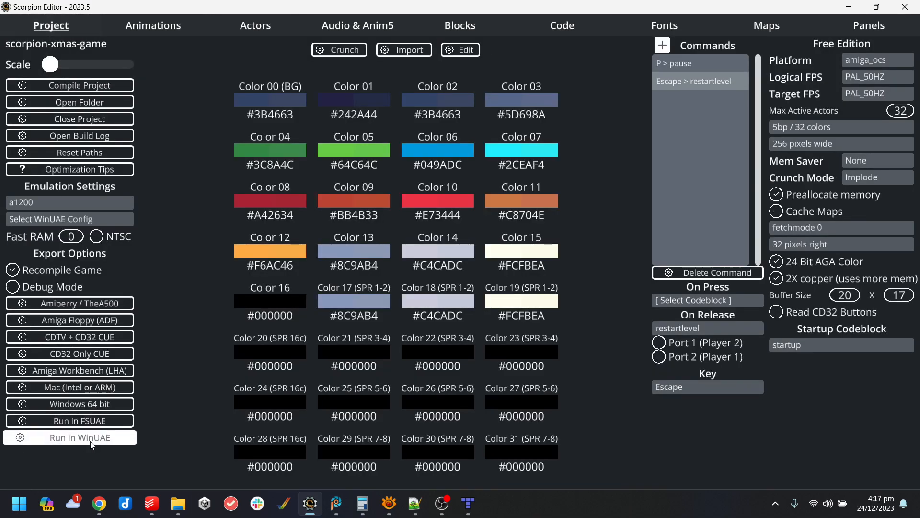
left_click(57, 438)
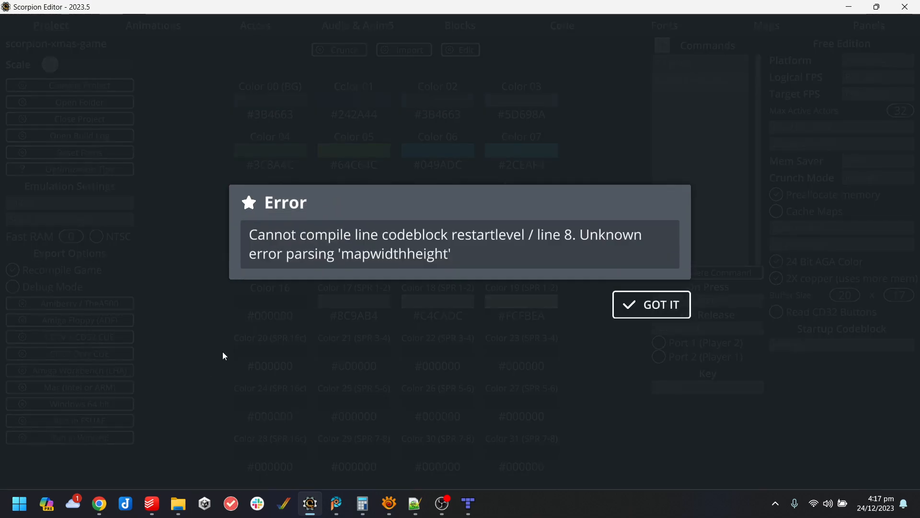
left_click(645, 303)
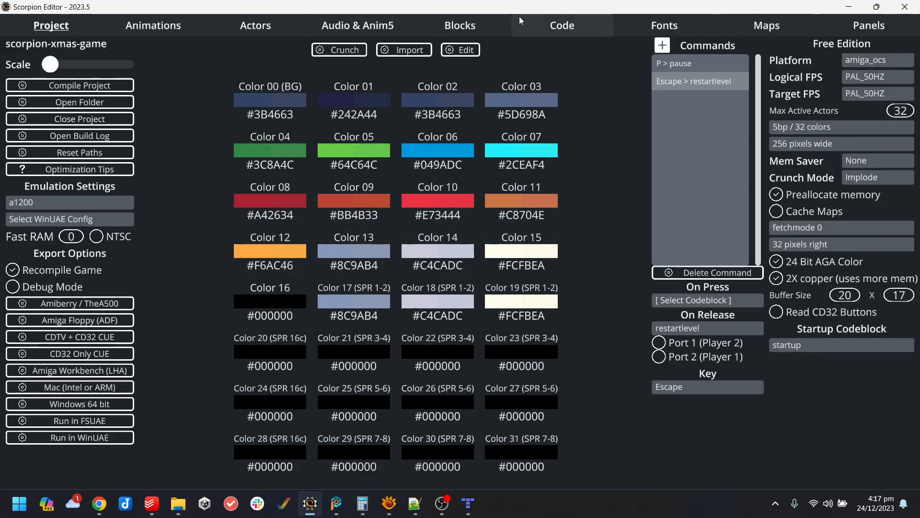
Change the inner While loop's right expression in restartlevel to mapheighttiles.
left_click(553, 27)
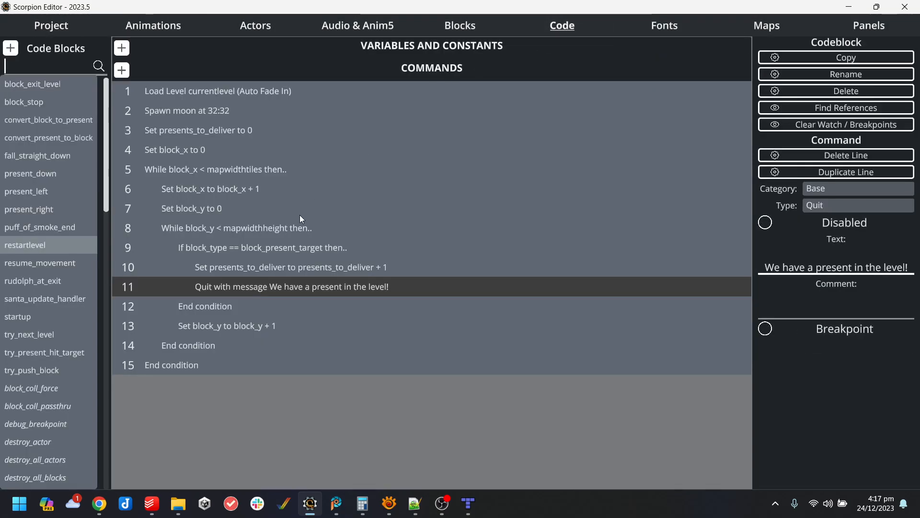
left_click(263, 228)
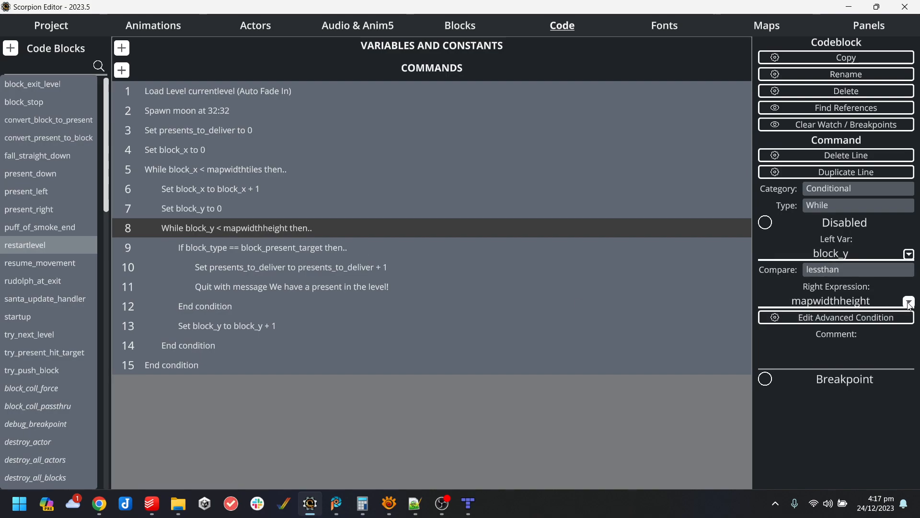
left_click(907, 302)
type("map")
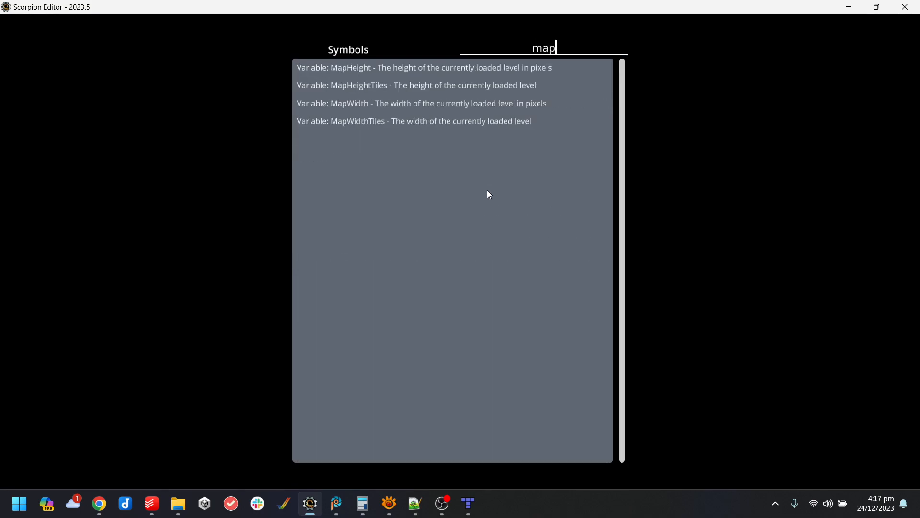
left_click(406, 86)
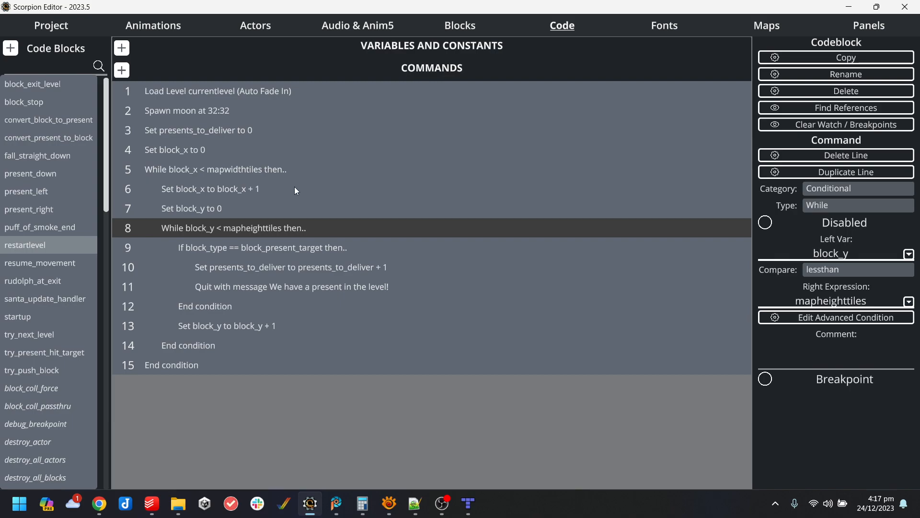
Run the game in WinUAE to test the present check, then close the emulator and the compile dialog.
left_click(71, 25)
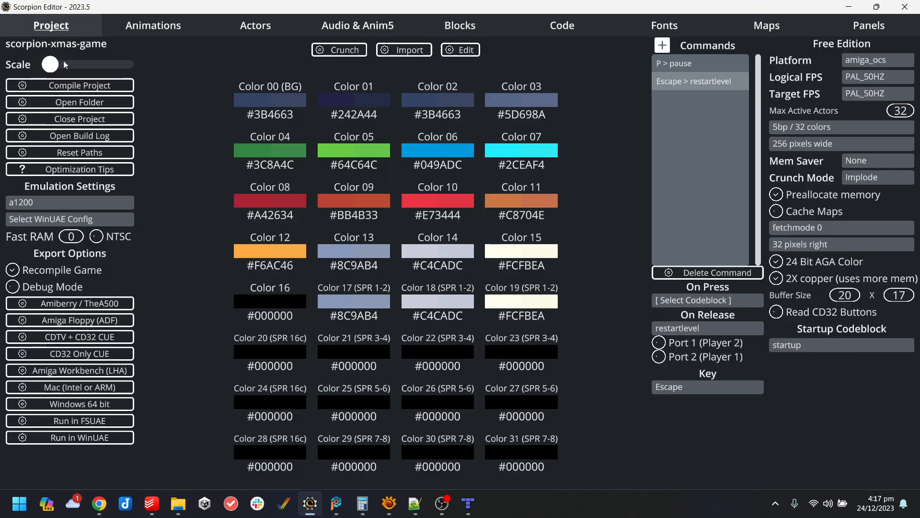
left_click(70, 438)
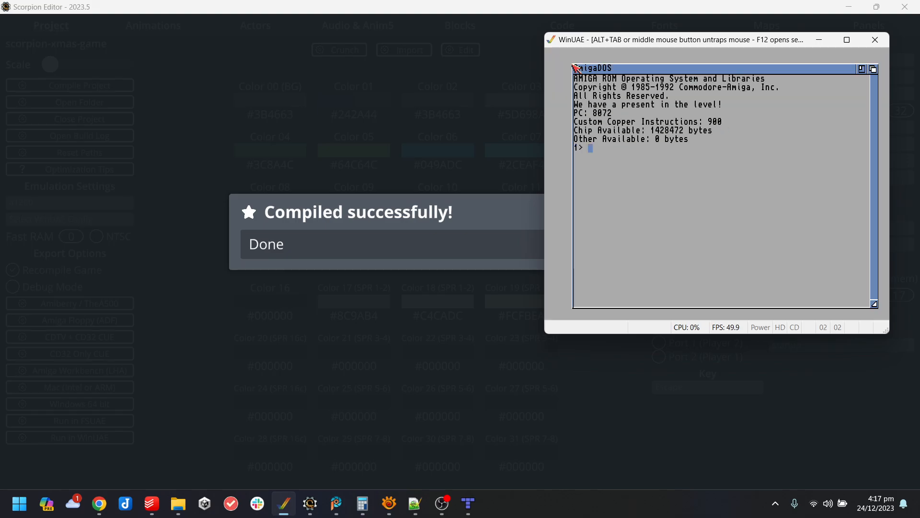
key("alt+F4")
left_click(651, 296)
Delete the Quit command from the block_present_target condition in restartlevel.
left_click(575, 34)
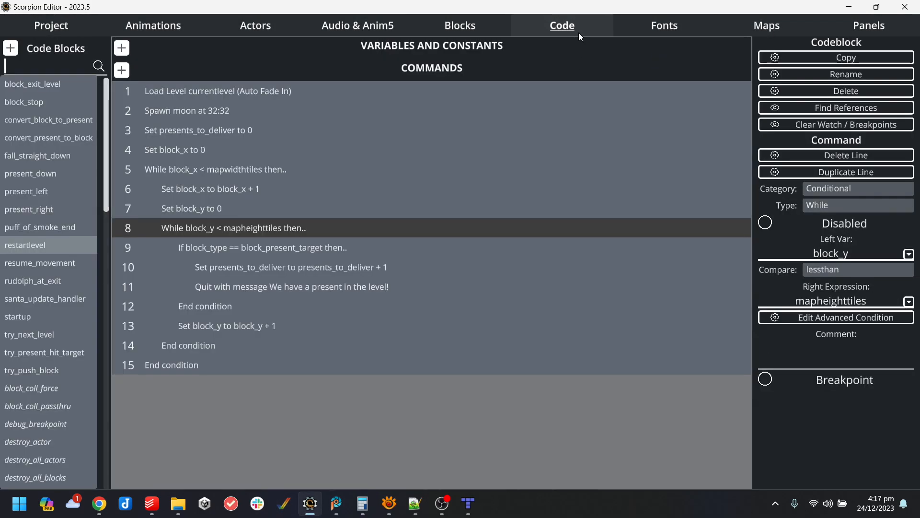
left_click(336, 286)
key("Delete")
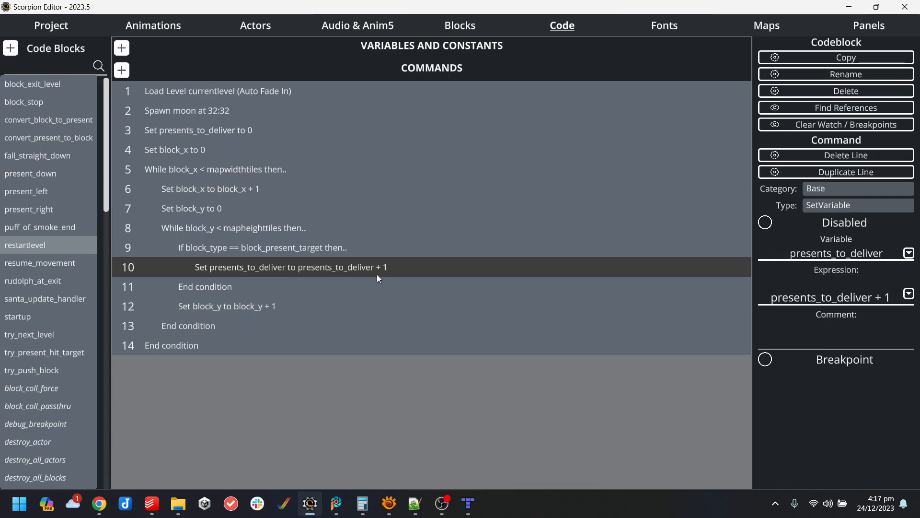
Copy the presents_to_deliver increment command into the try_next_level codeblock and place it as the first command.
left_click(326, 254)
left_click(332, 269)
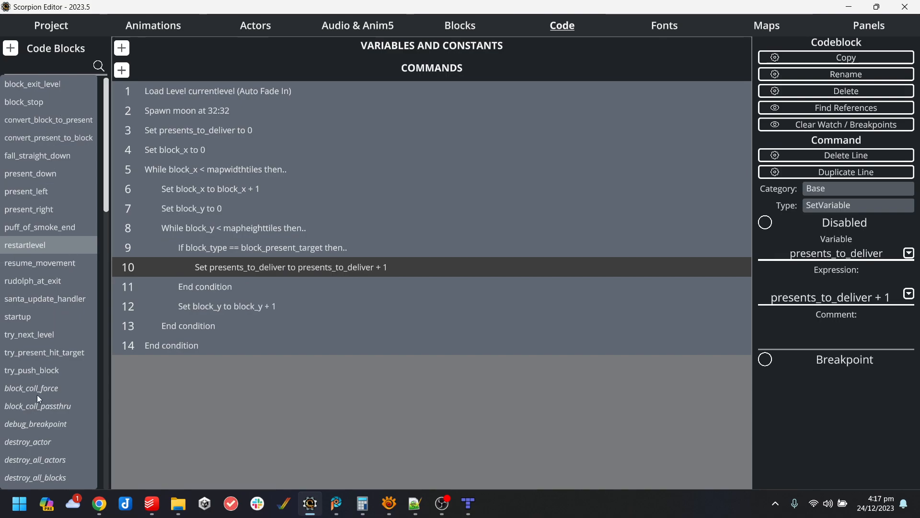
left_click(44, 335)
key("ctrl+v")
left_click_drag(227, 106, 232, 91)
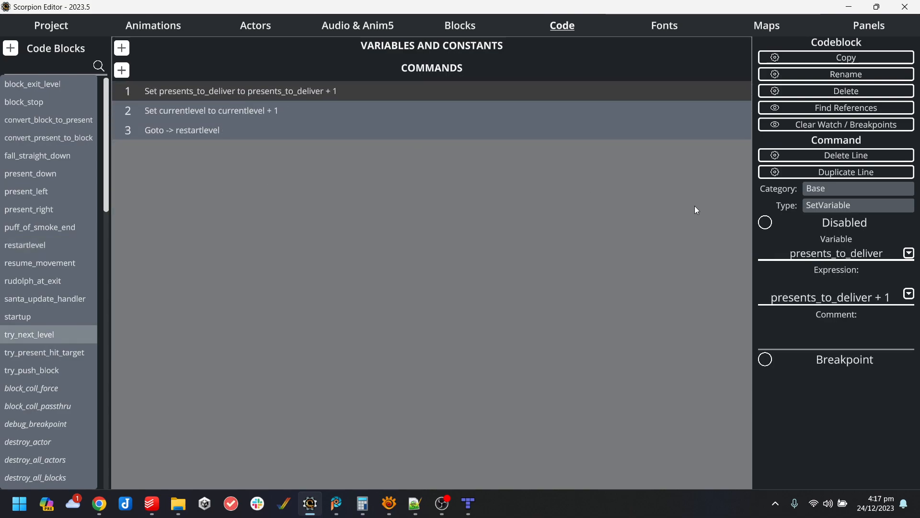
Turn the first command of try_next_level into a Condition with presents_to_deliver as its left variable.
left_click(844, 190)
left_click(372, 128)
left_click(817, 254)
type("preen")
key("BackSpace")
key("BackSpace")
type("sents_to_)")
key("BackSpace")
type("deliver")
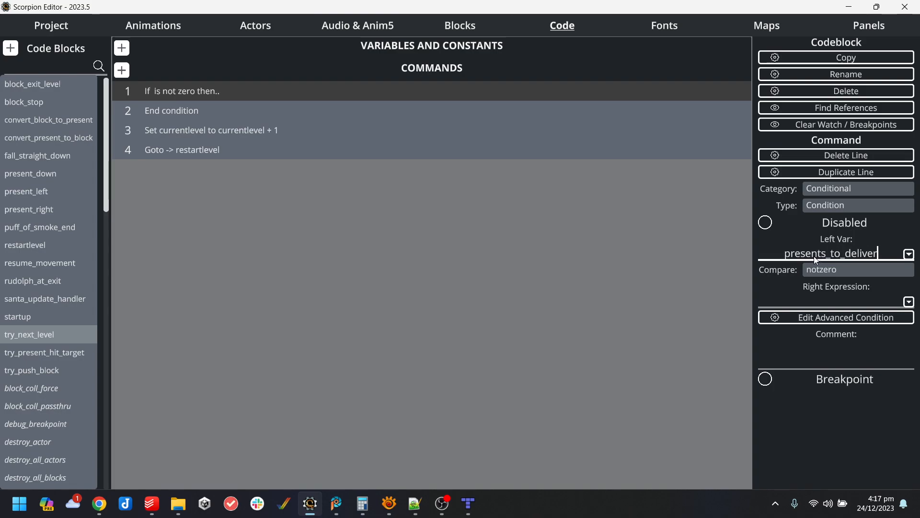
key("Return")
Set the presents_to_deliver condition's comparison to greaterthan and its right expression to 0.
left_click(847, 272)
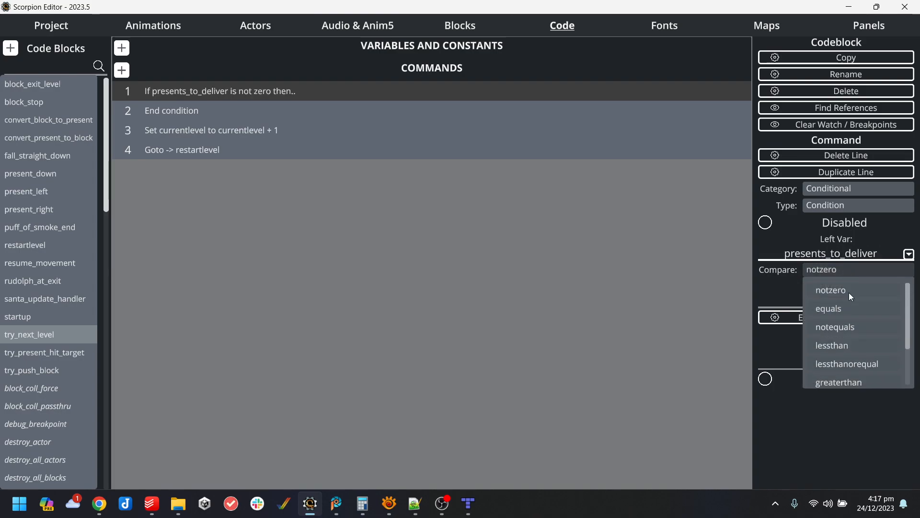
left_click(863, 382)
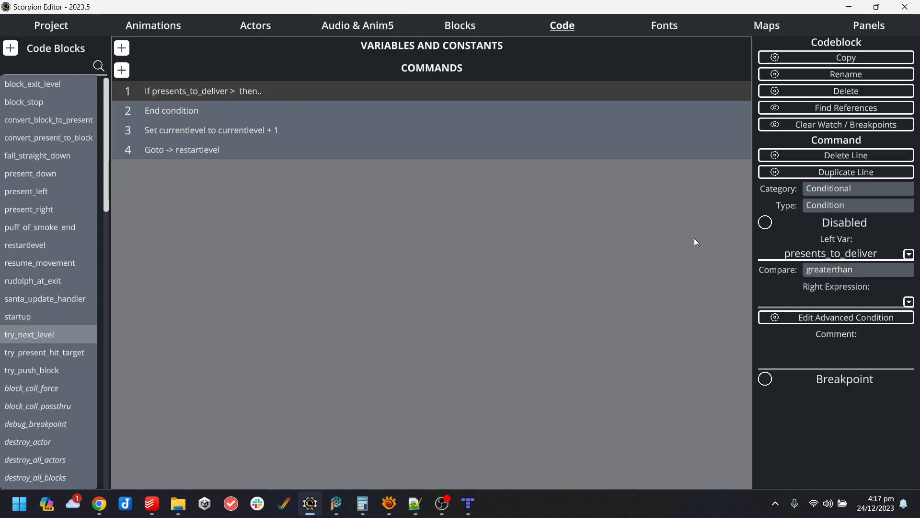
type("0")
key("Escape")
left_click(850, 303)
type("0")
left_click(314, 156)
left_click(266, 91)
Add a Goto command inside the presents_to_deliver condition in try_next_level.
key("Return")
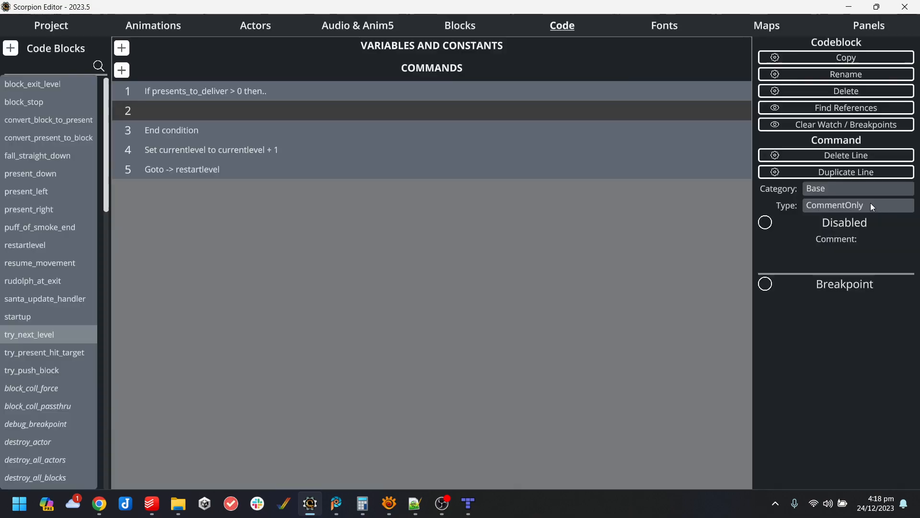
left_click(872, 205)
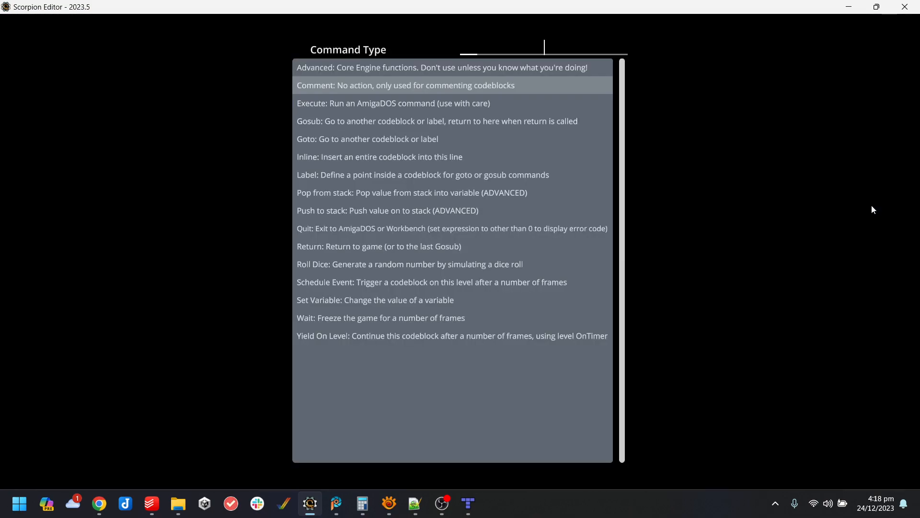
left_click(364, 302)
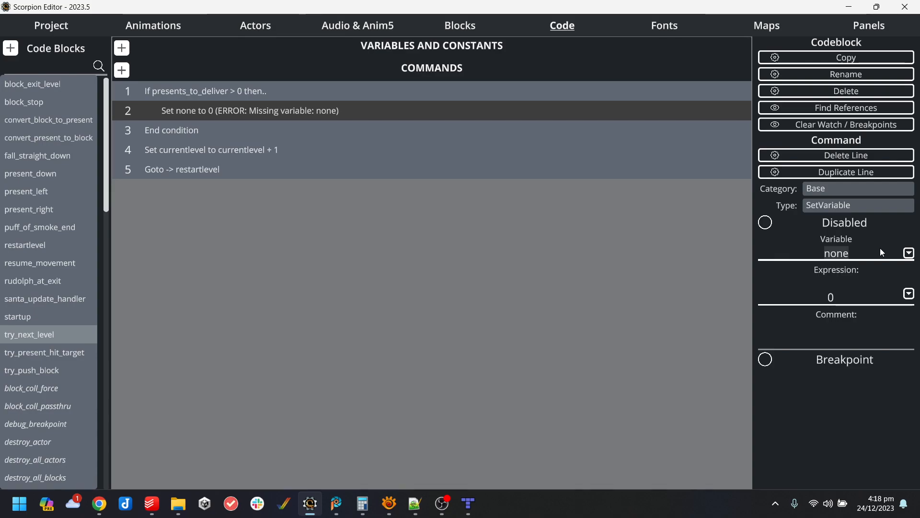
left_click(832, 205)
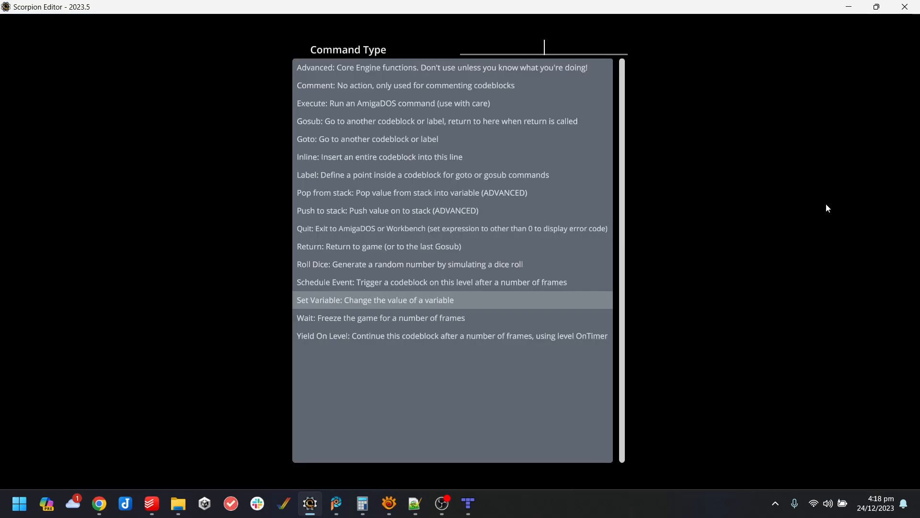
left_click(346, 145)
Set the destination of the Goto command inside the condition to restartlevel.
left_click(878, 236)
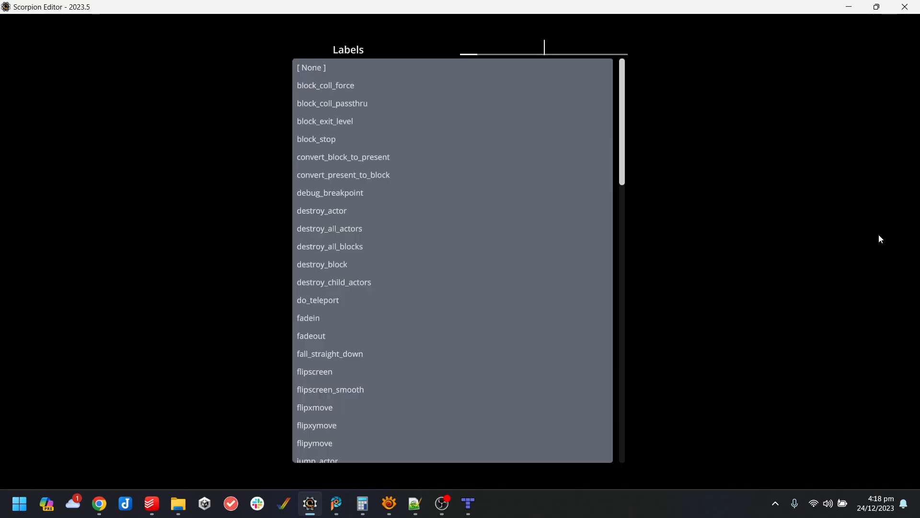
type("next")
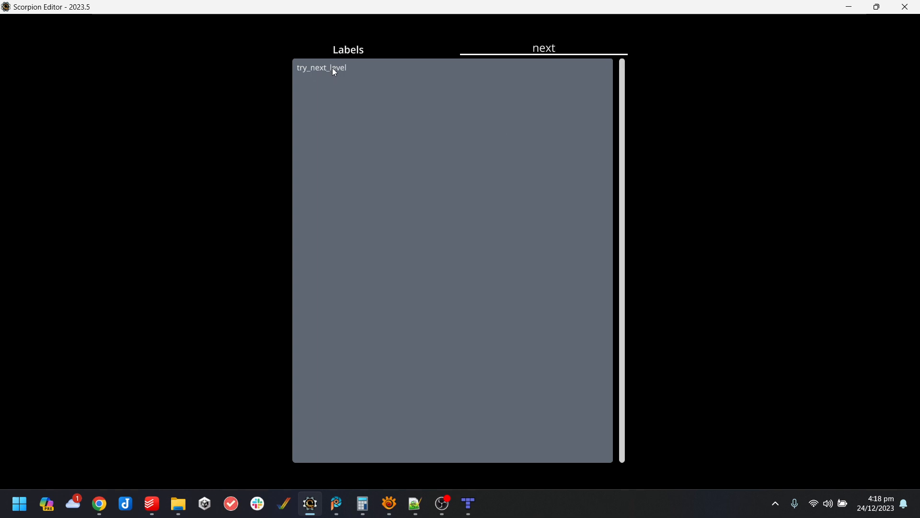
key("BackSpace")
key("BackSpace")
key("BackSpace")
key("BackSpace")
type("restar")
left_click(358, 67)
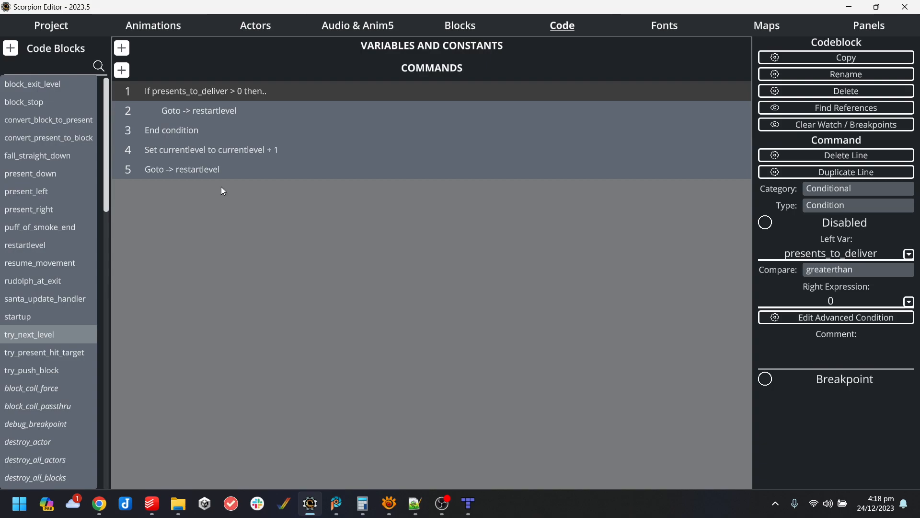
Review the commands of try_next_level, from the presents_to_deliver condition to the final Goto.
left_click(234, 118)
left_click(238, 96)
left_click(240, 130)
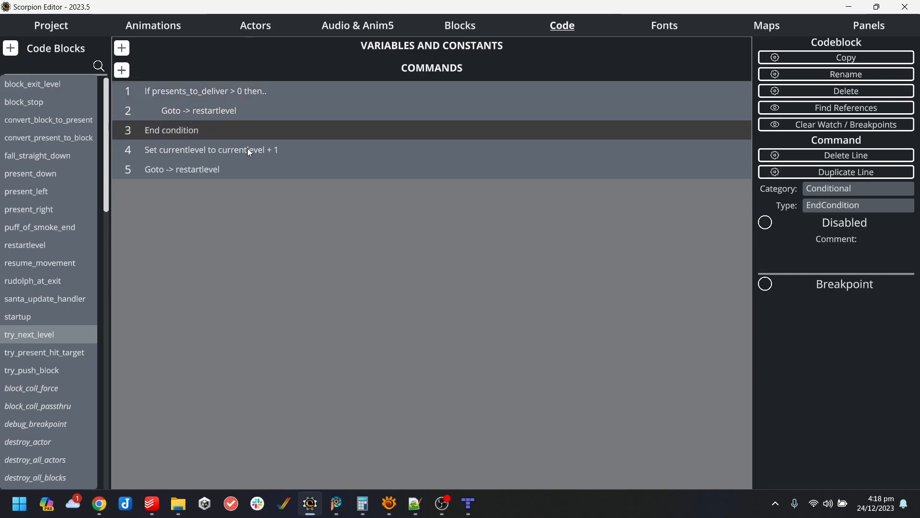
left_click(247, 149)
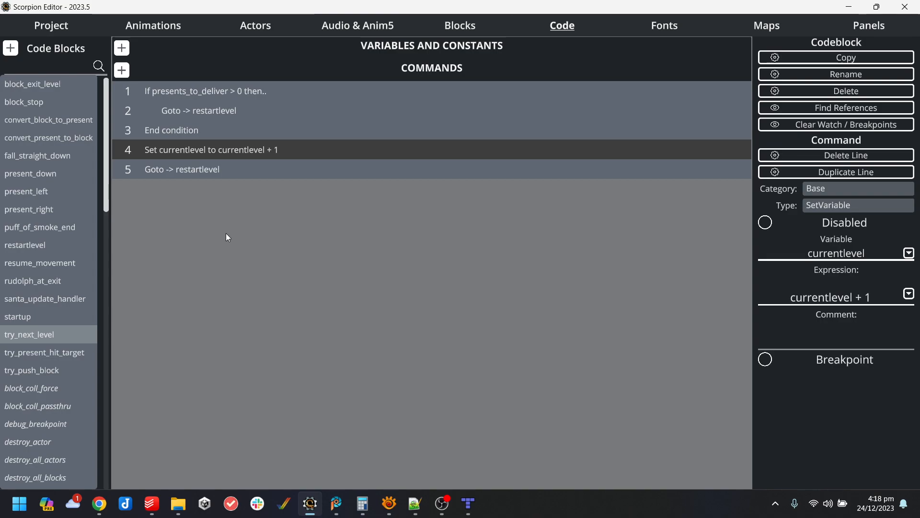
left_click(192, 163)
left_click(197, 154)
left_click(188, 172)
left_click(198, 153)
left_click(217, 107)
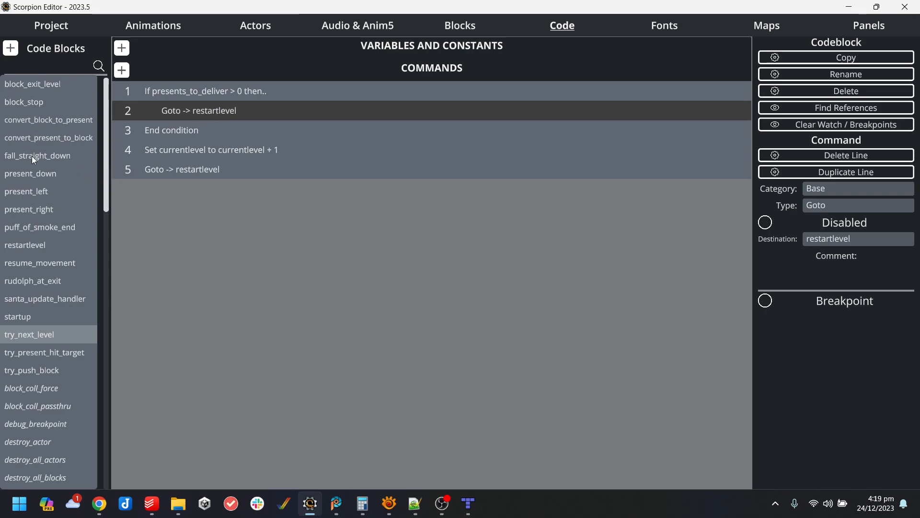
left_click(257, 92)
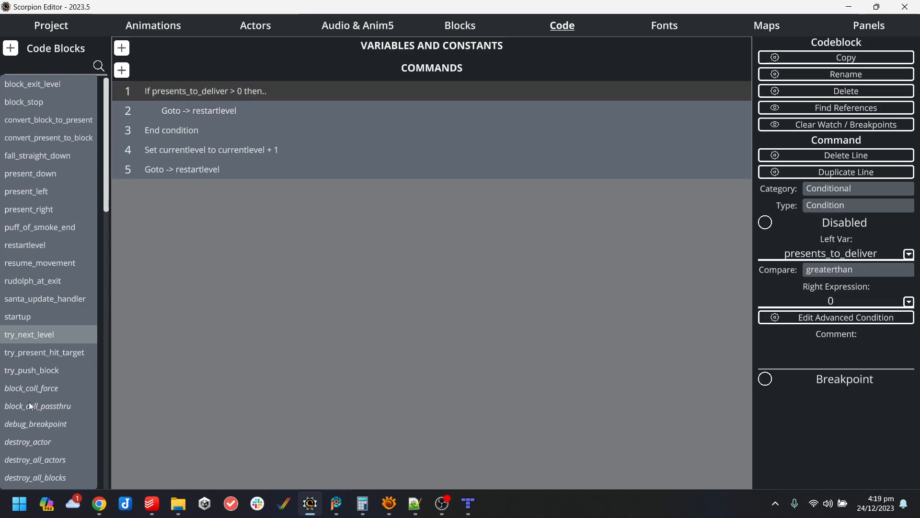
Add a Set Variable command in try_present_hit_target directly after the change to block_present_delivered.
left_click(53, 355)
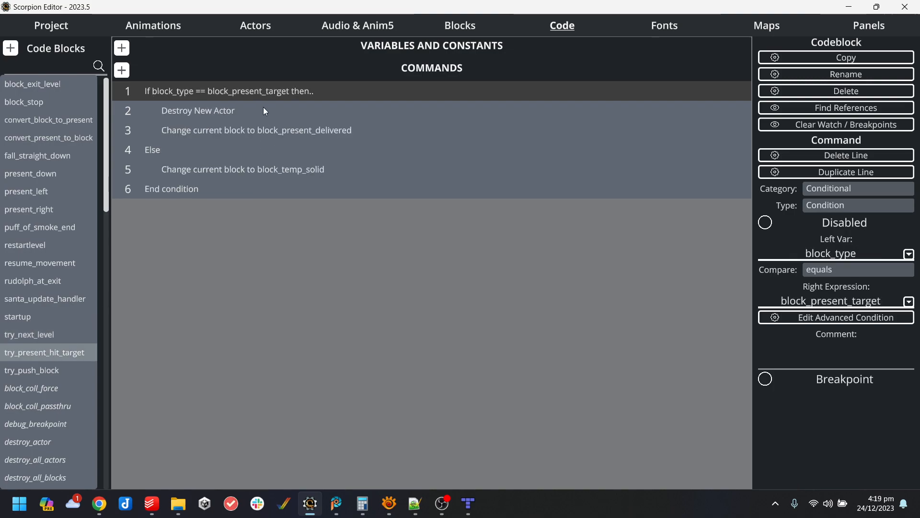
left_click(261, 112)
left_click(273, 94)
left_click(292, 132)
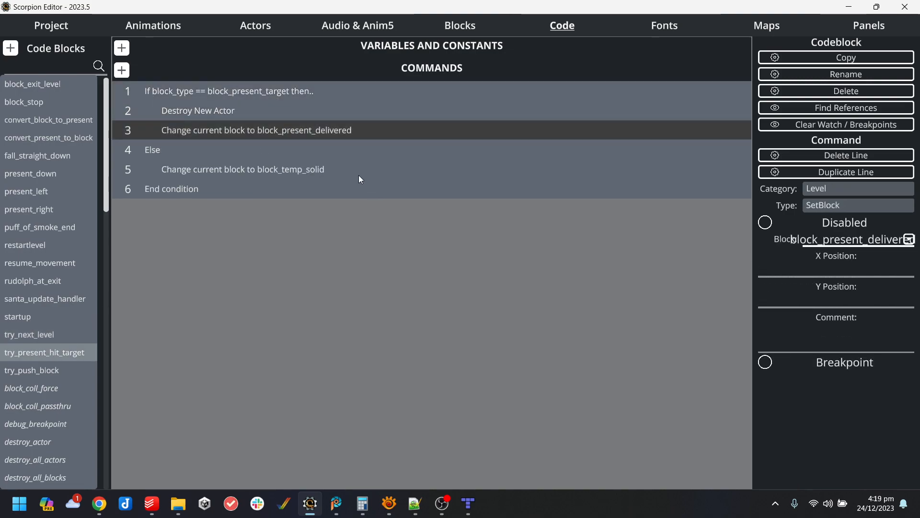
key("Return")
left_click(826, 208)
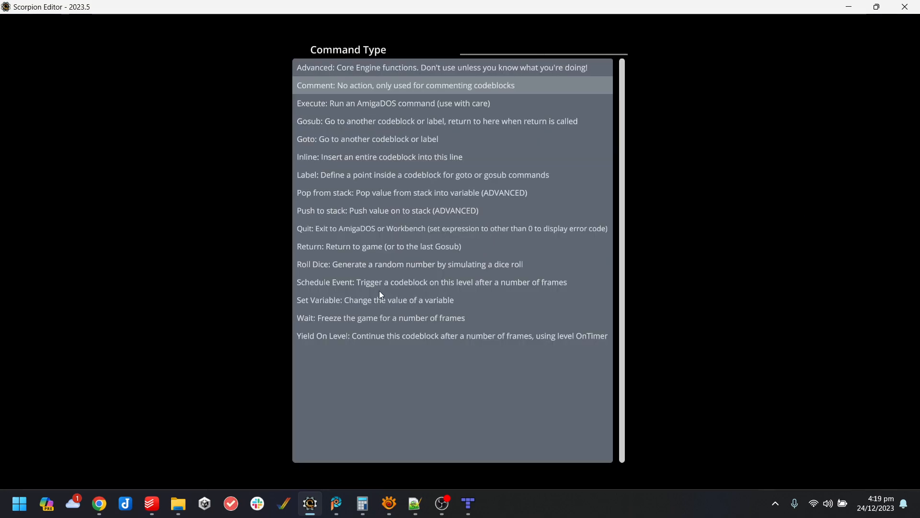
left_click(379, 299)
Make the new command set the variable presents_to_deliver to the expression presents_to_deliver - 1.
left_click(796, 253)
type("devi")
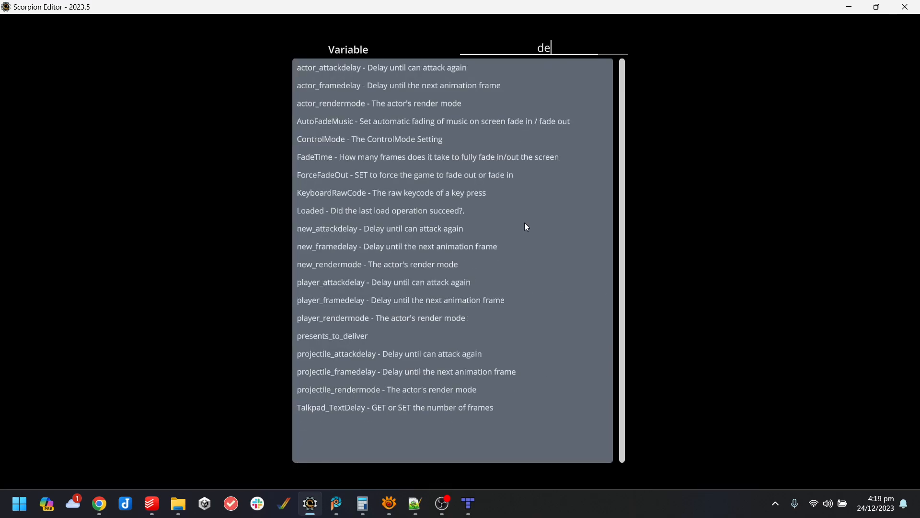
key("BackSpace")
key("BackSpace")
key("BackSpace")
key("BackSpace")
type("e")
key("BackSpace")
type("delive")
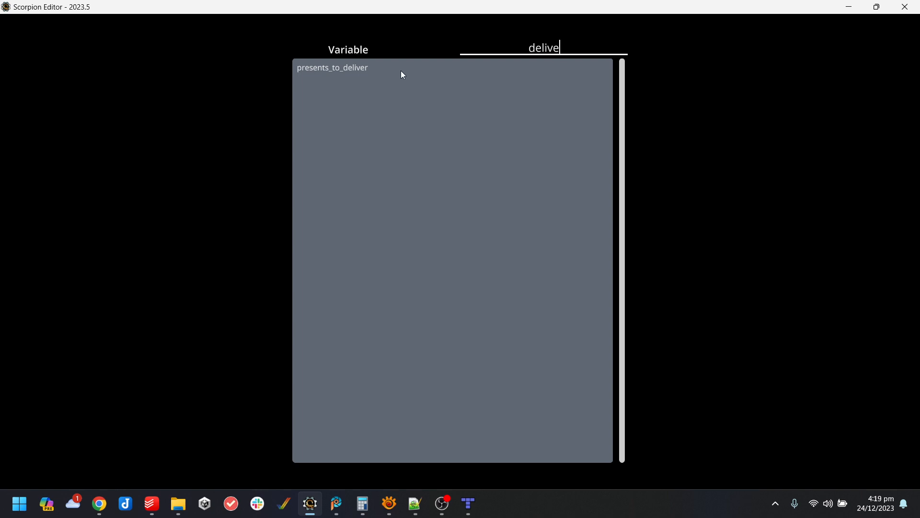
left_click(365, 69)
left_click(854, 295)
type("presents_to_deliver - 1")
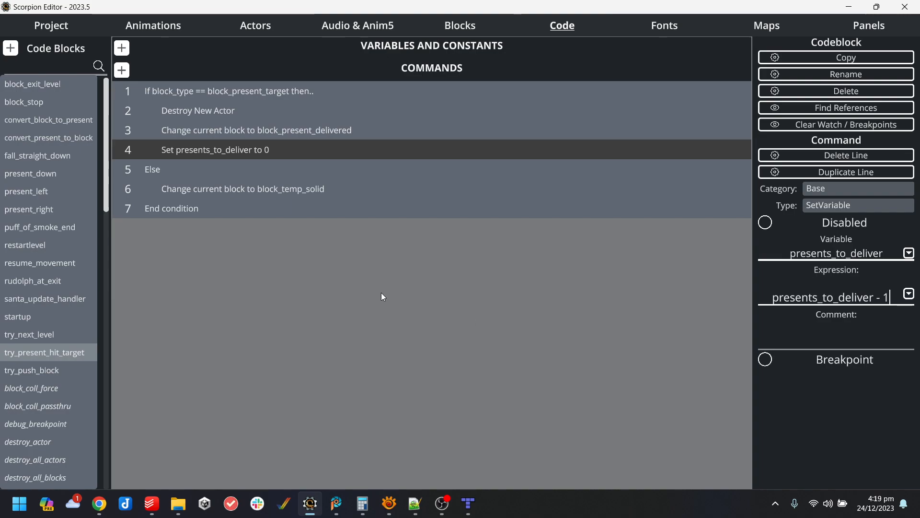
key("Return")
Compile and run the game in WinUAE, and bring Santa to the sleigh in the first level without delivering the present.
left_click(52, 25)
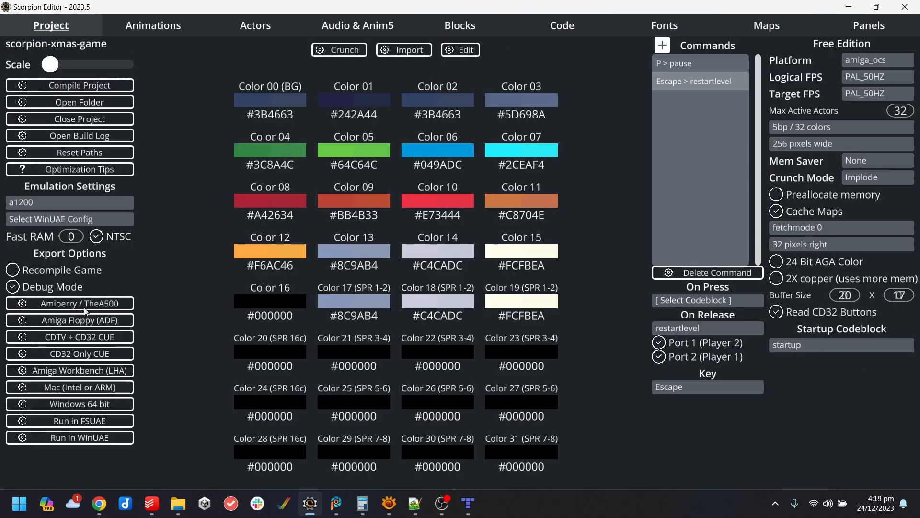
left_click(76, 438)
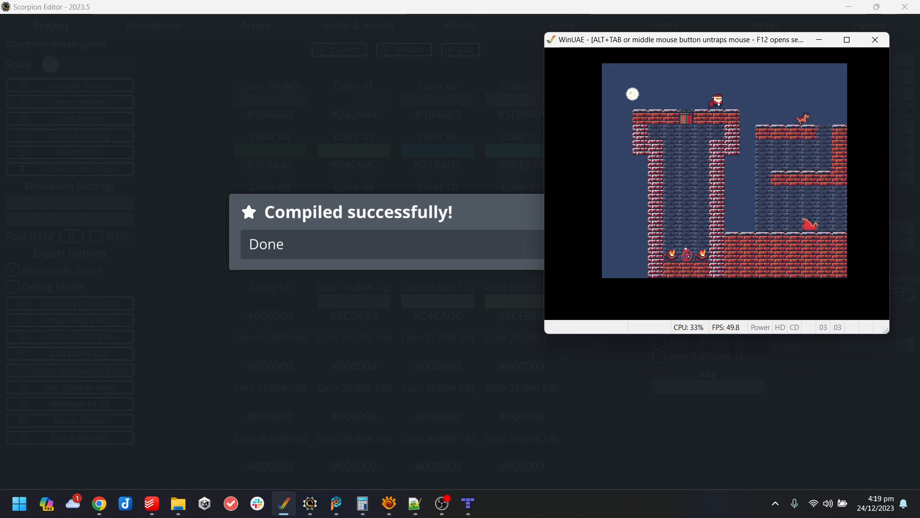
key("Right")
key("Right")
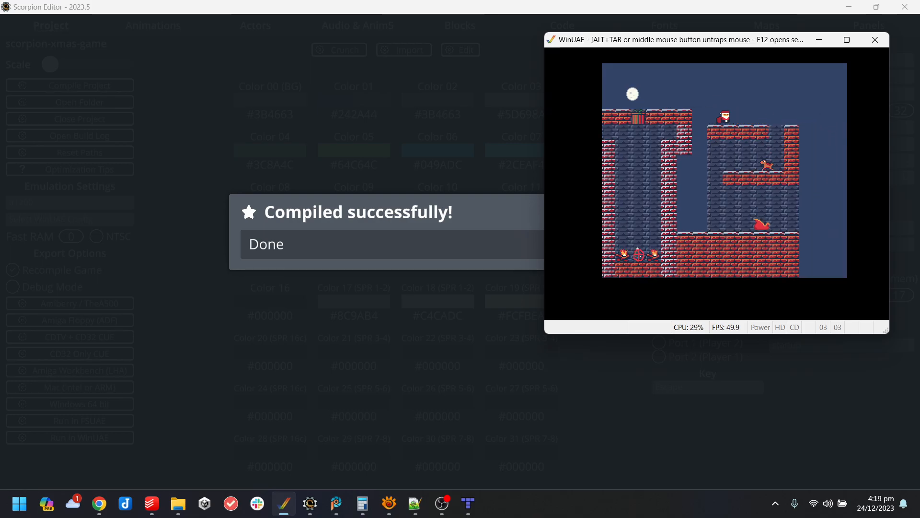
key("Right")
key("Left")
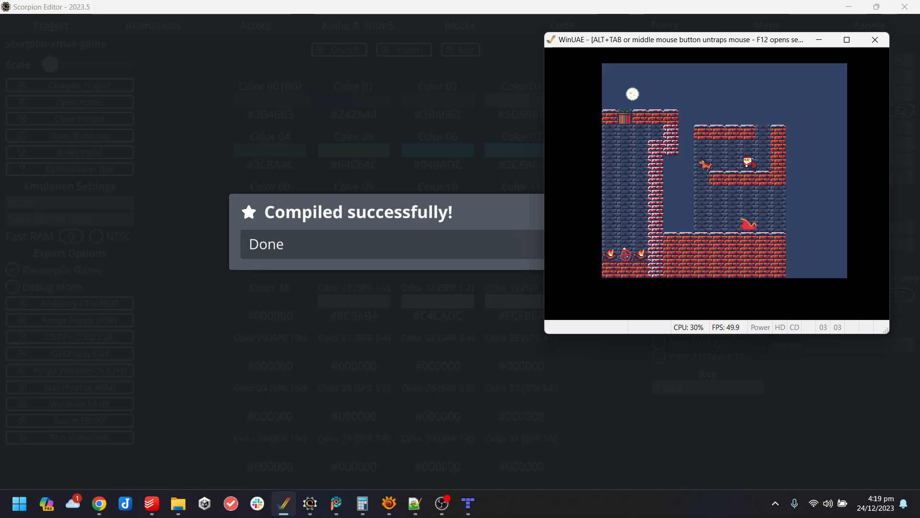
key("Left")
key("Left")
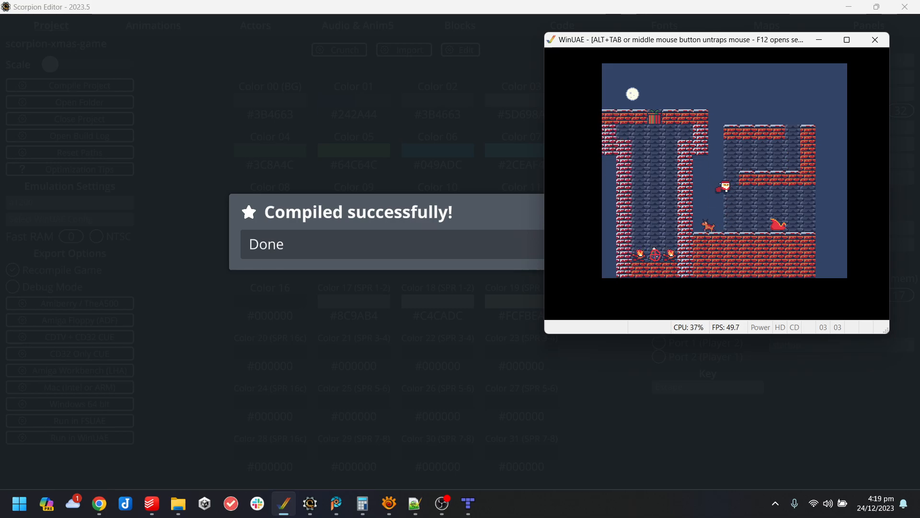
key("Left")
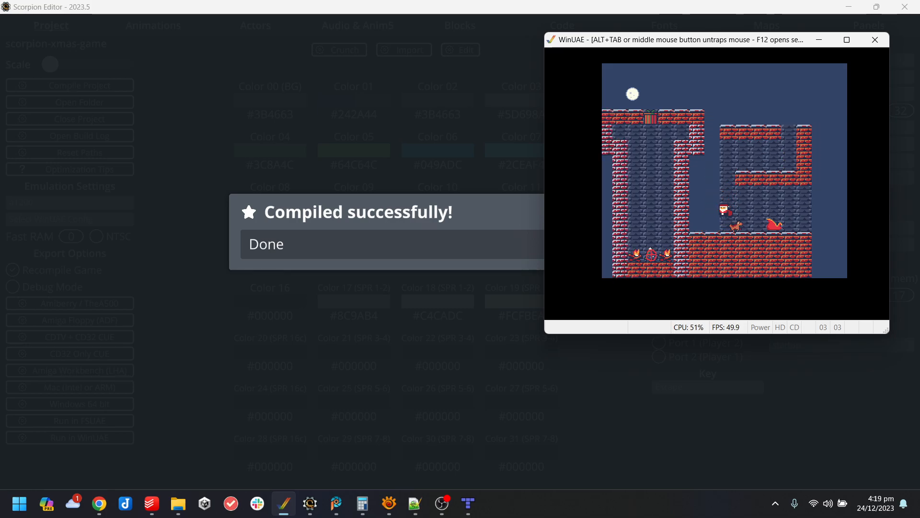
key("Right")
key("Up")
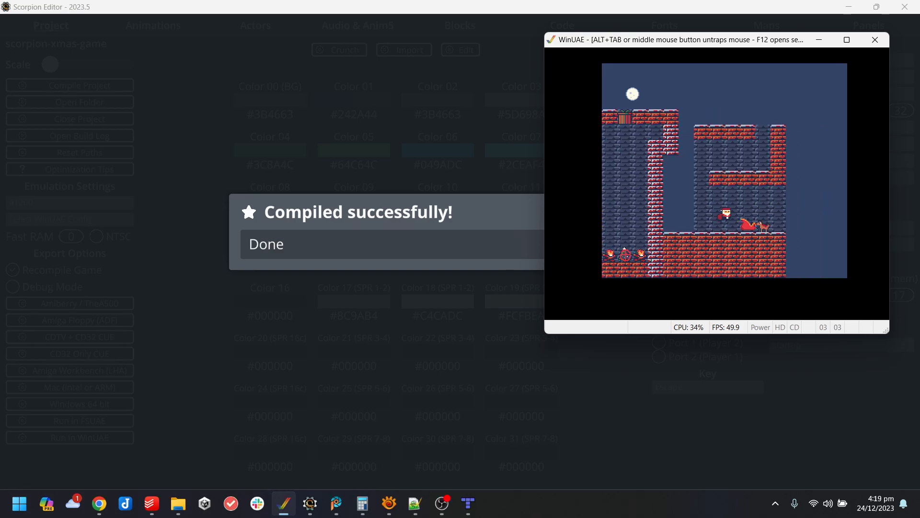
key("Right")
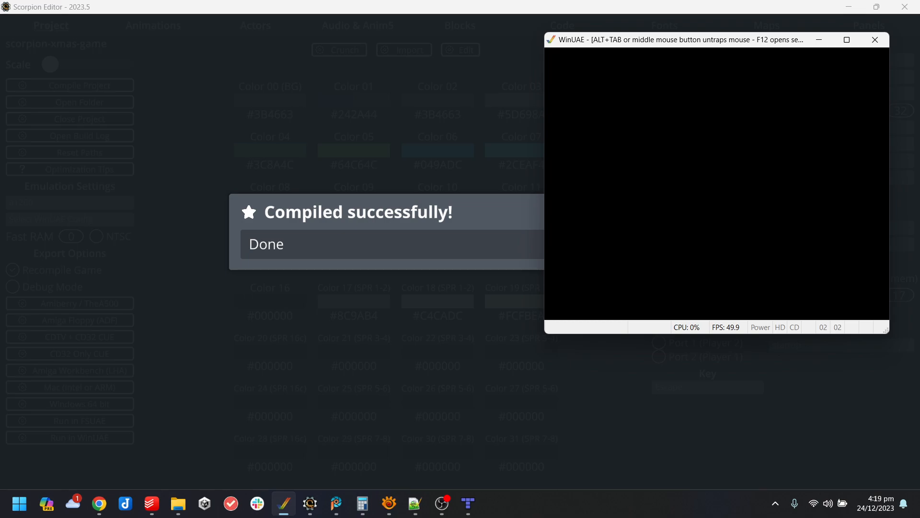
Replay the first level, dropping the present down the chimney onto its target before taking Santa to the sleigh.
key("Left")
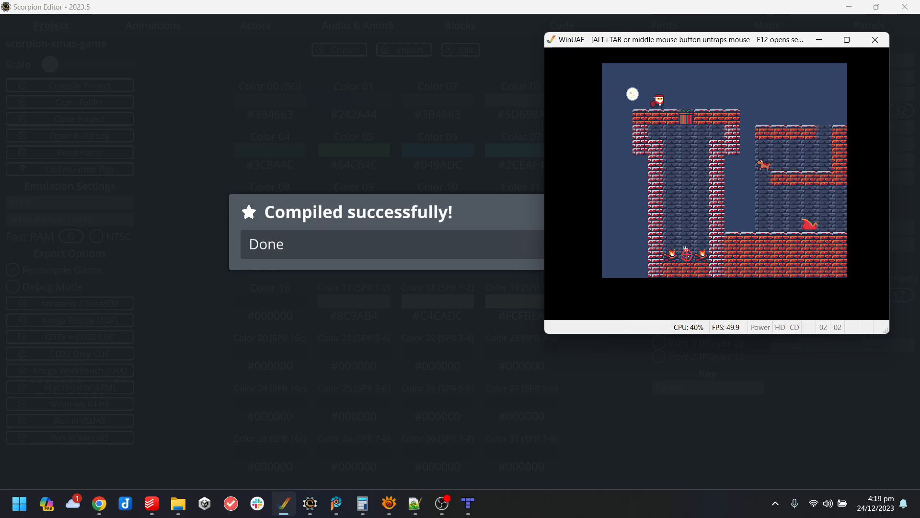
key("Right")
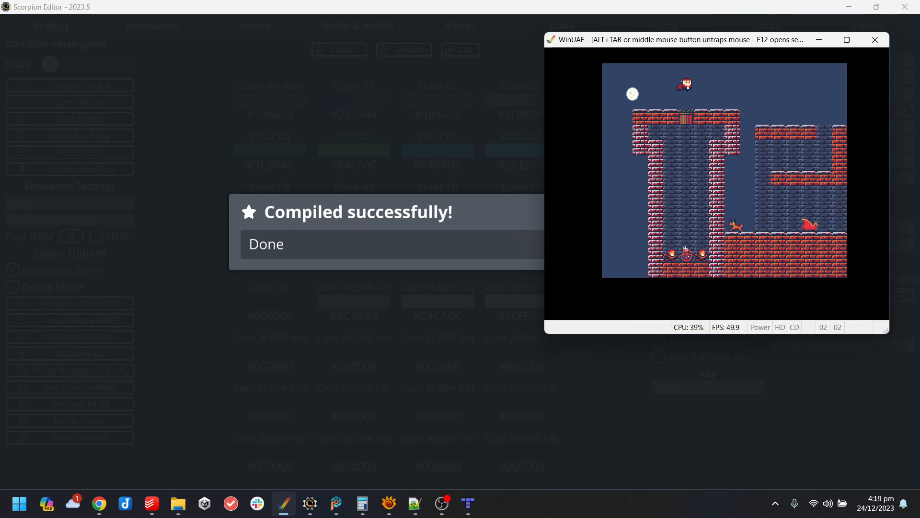
key("Right")
key("Right")
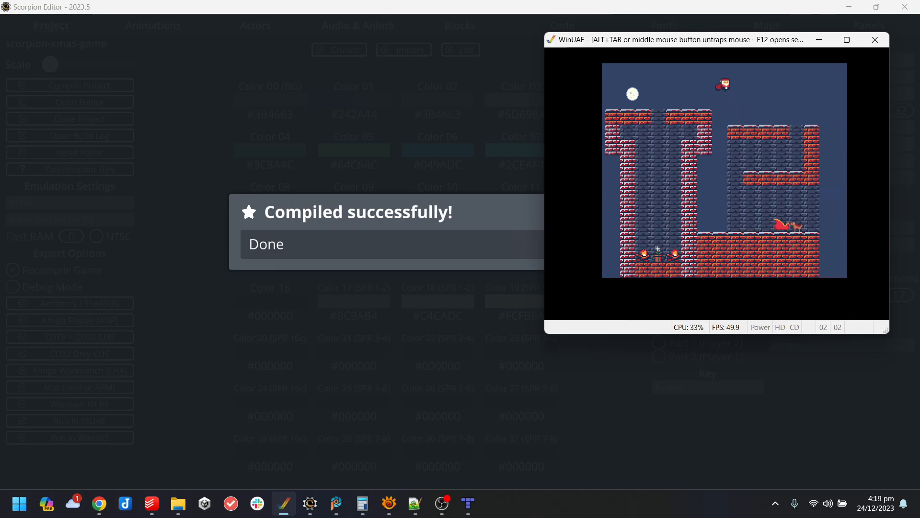
key("Left")
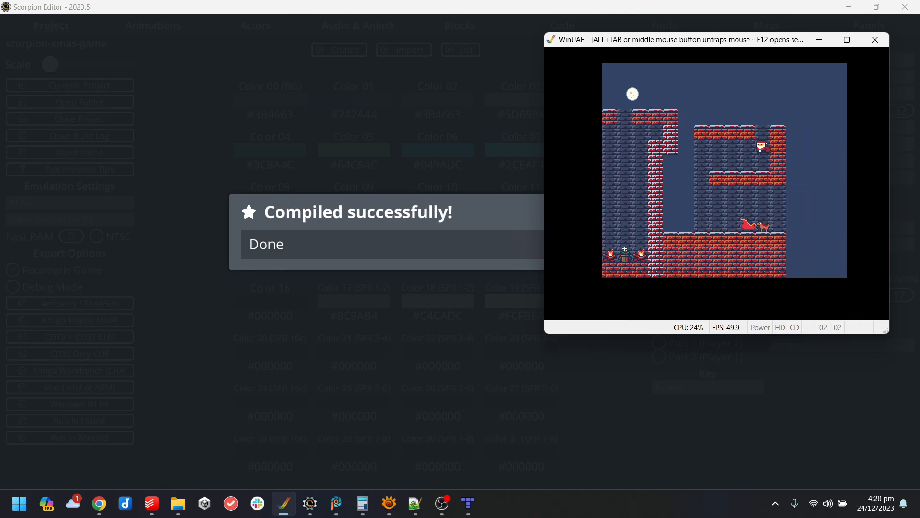
key("Left")
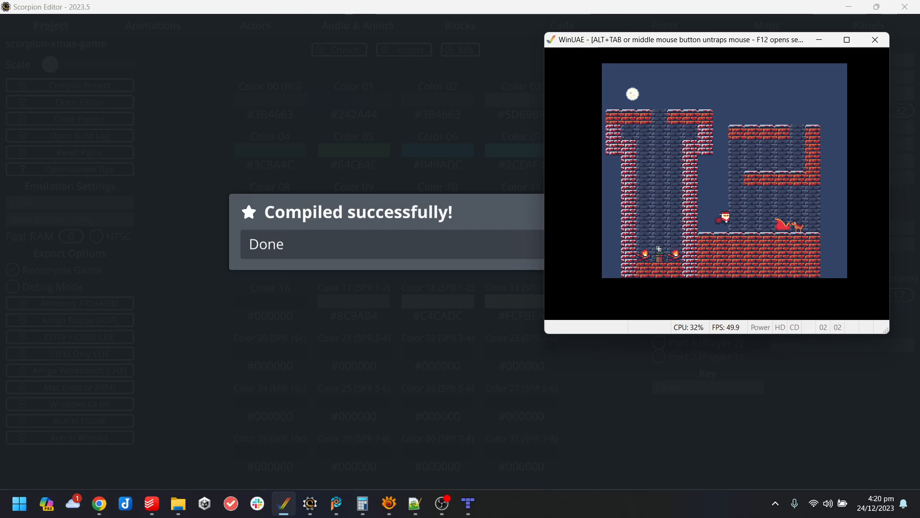
key("Right")
key("Up")
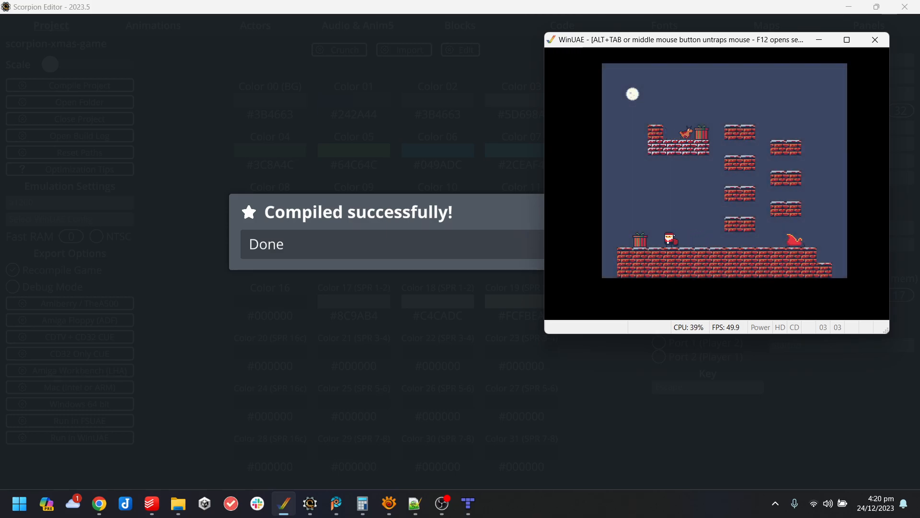
In the second level, push the present on the ground along to just short of the staggered brick platforms.
key("Right")
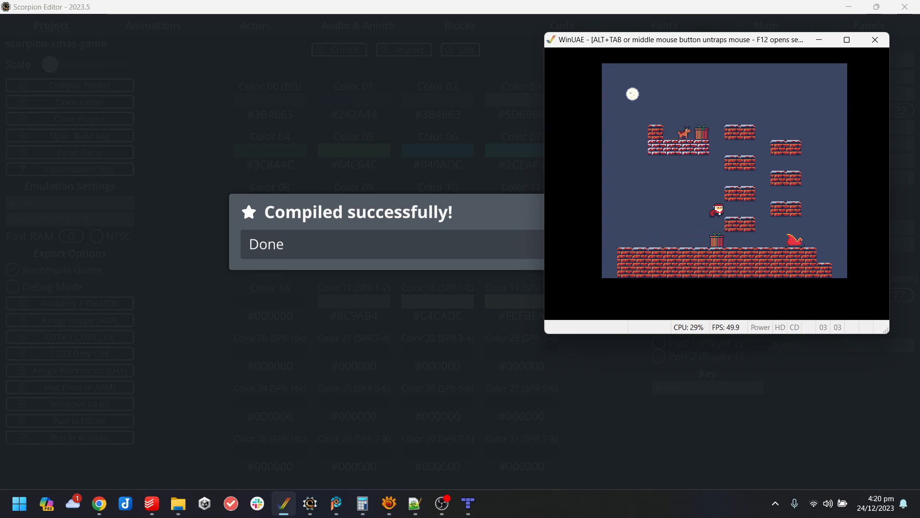
key("Right")
key("Left")
key("Left")
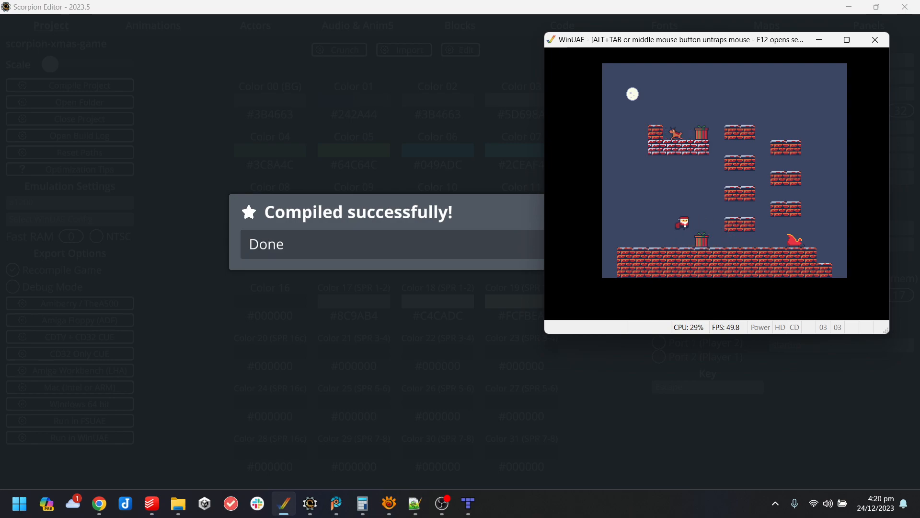
key("Right")
Climb Santa up the staggered brick platforms and across to the upper ledge where Rudolph and the other present are.
key("Up")
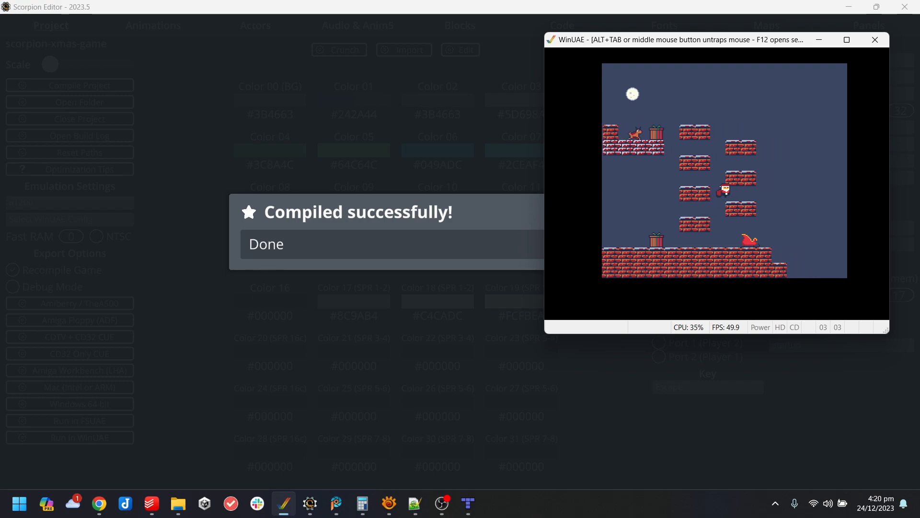
key("Up")
key("Left")
key("Right")
key("Up")
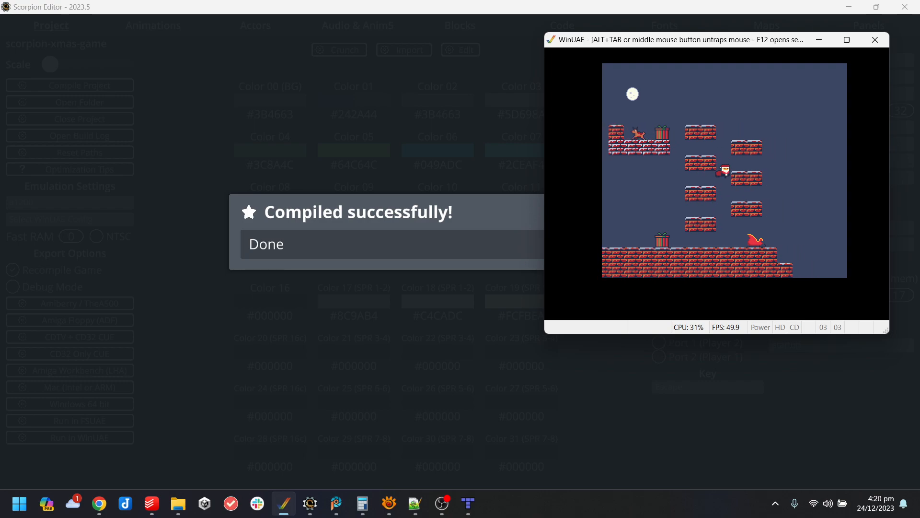
key("Left")
key("Up")
key("Left")
key("Right")
key("Up")
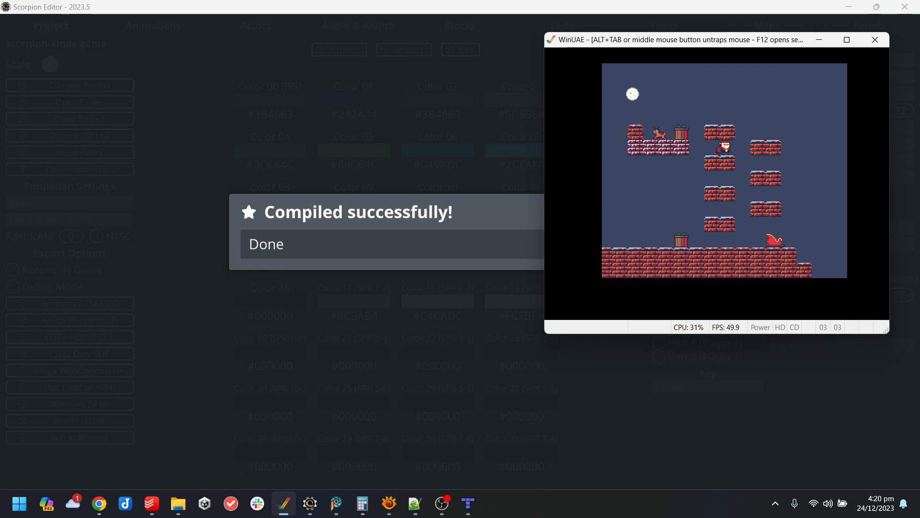
key("Left")
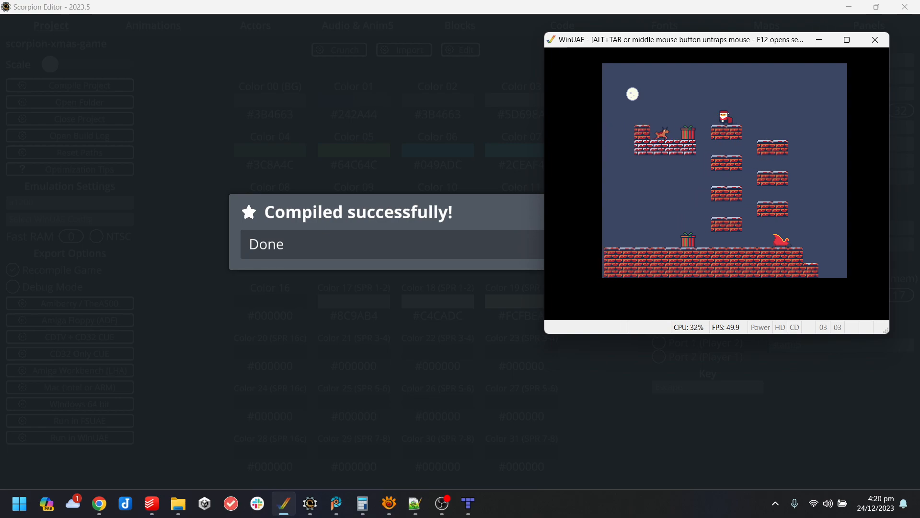
key("Up")
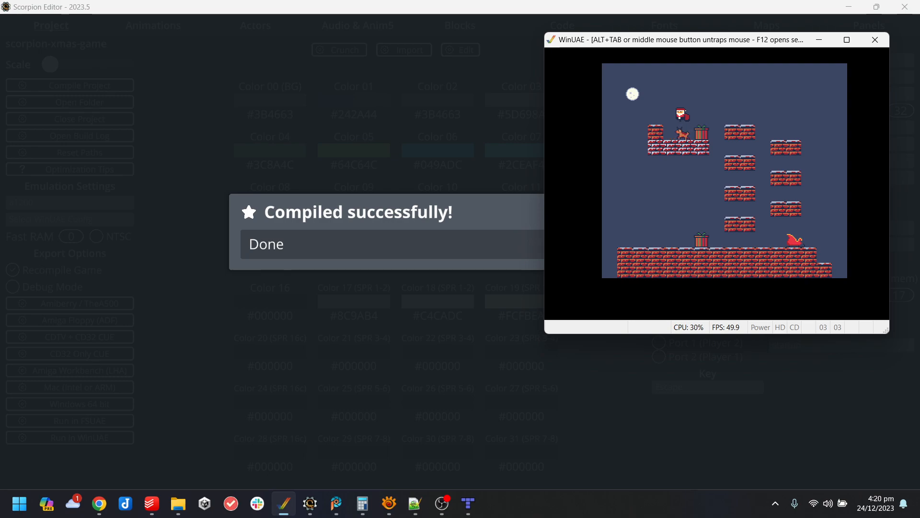
Jump Santa between the highest platform and the ledge to land on the ledge's present, and bring him back down to the ground.
key("Right")
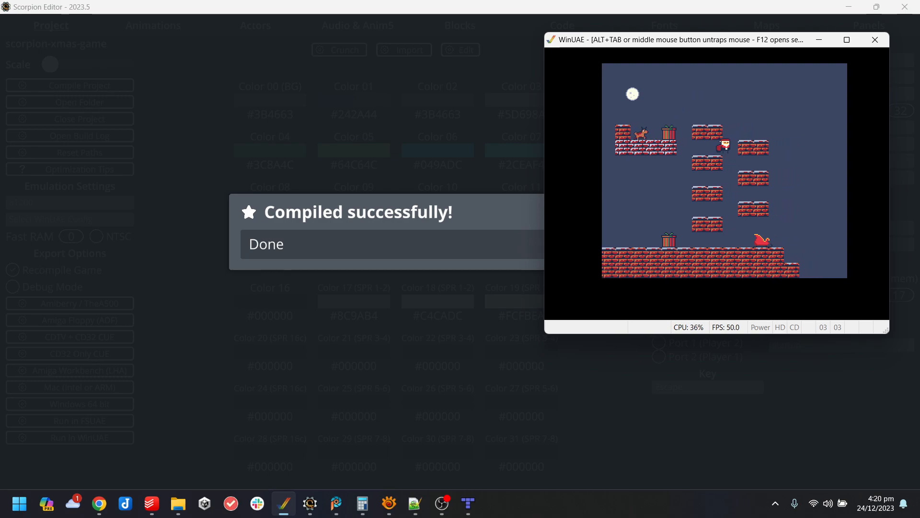
key("Left")
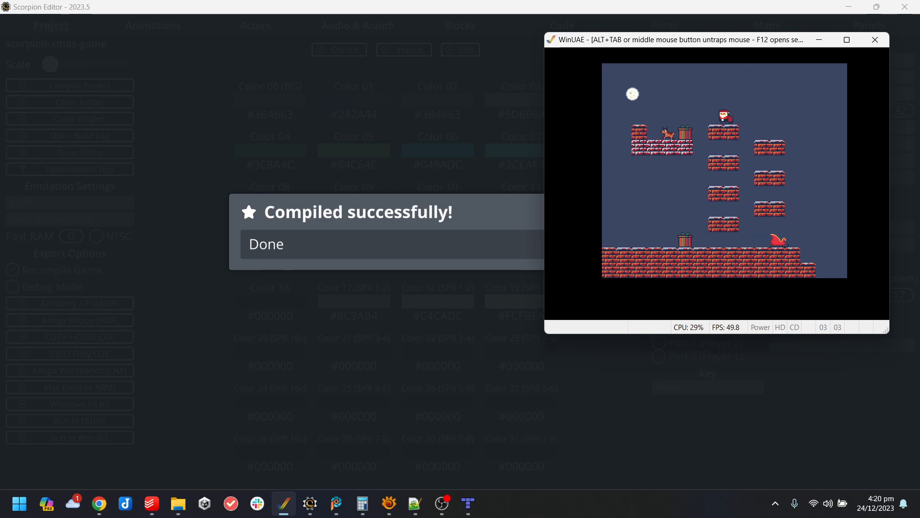
key("Up")
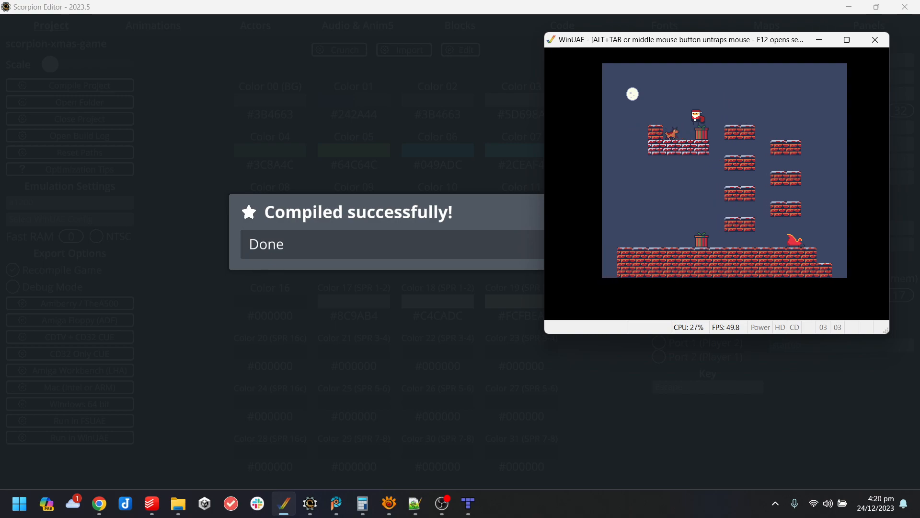
key("Right")
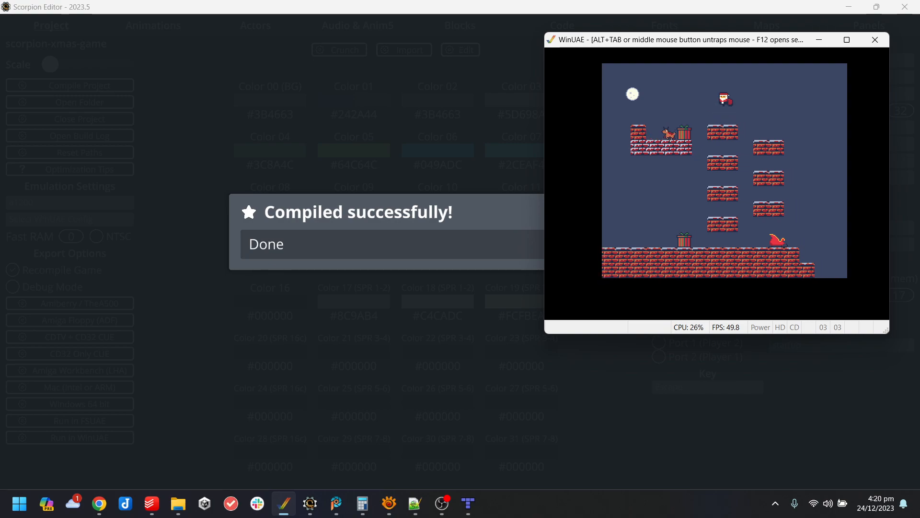
key("Left")
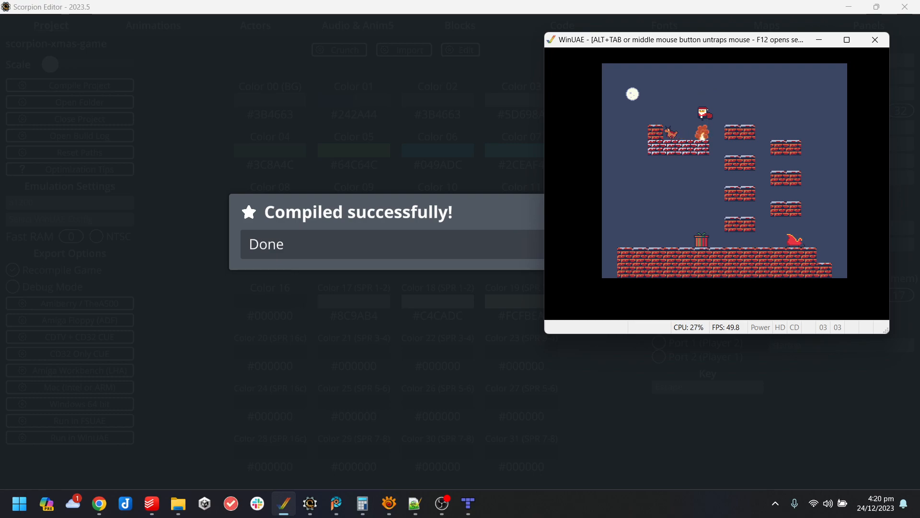
key("Right")
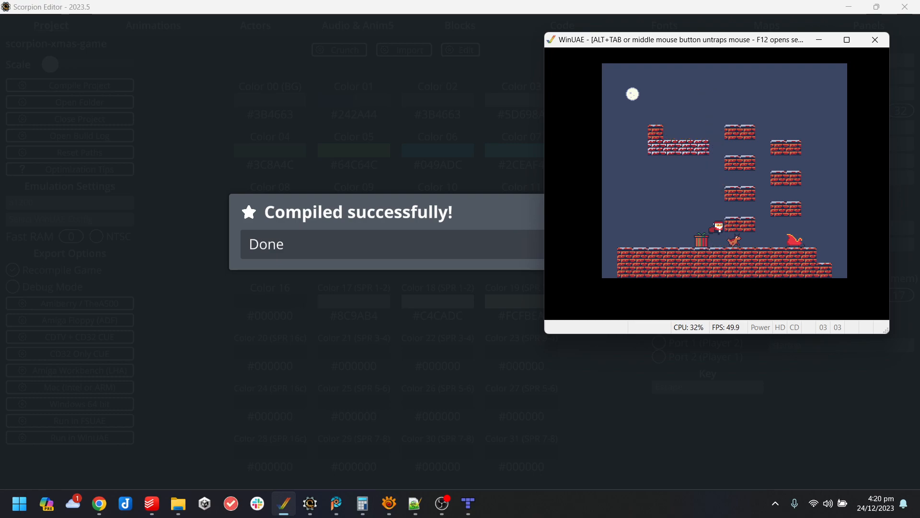
Jump Santa repeatedly onto the remaining ground present to destroy it.
key("Up")
key("Left")
key("Up")
key("Left")
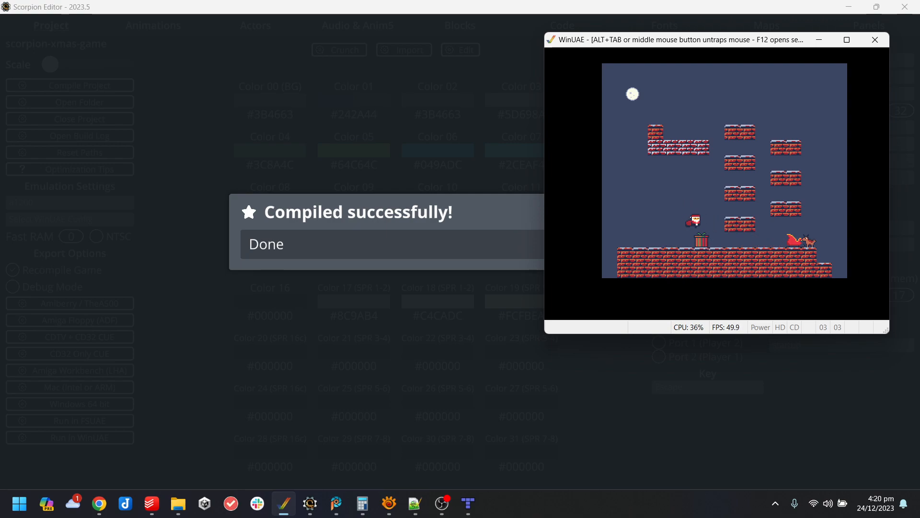
key("Right")
key("Left")
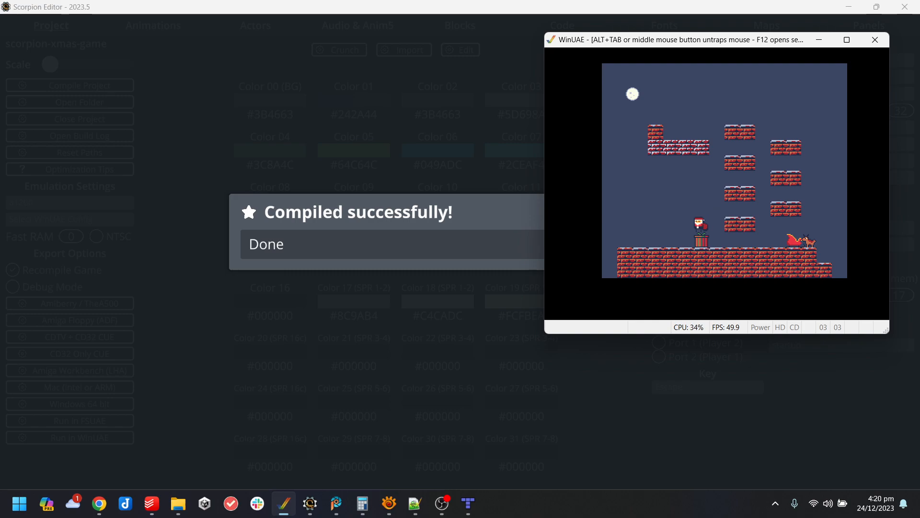
key("Left")
key("Up")
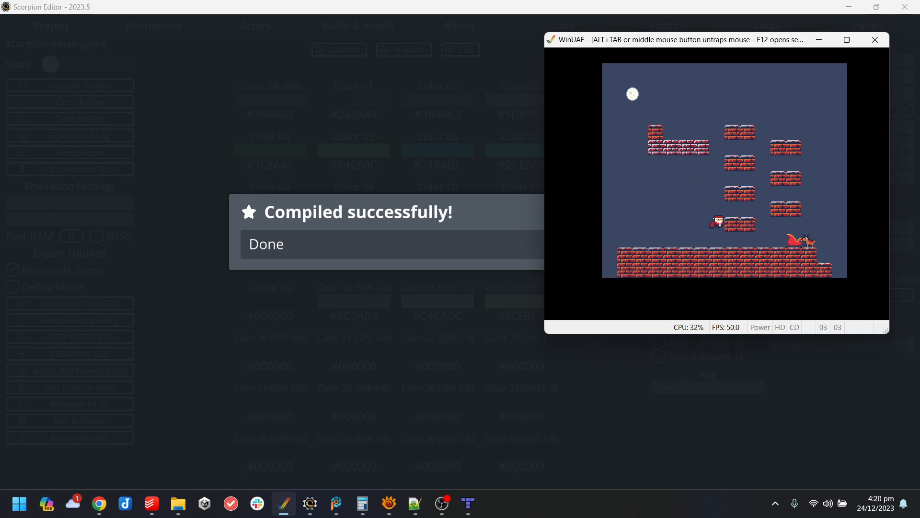
Move Santa toward the sleigh with no presents left, and close WinUAE and the compilation message.
key("Right")
key("Up")
key("Right")
key("Right")
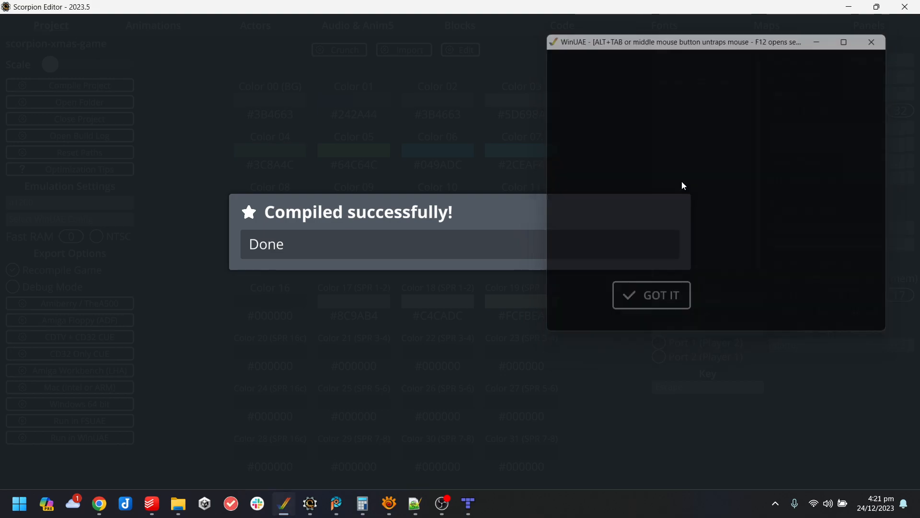
left_click(642, 288)
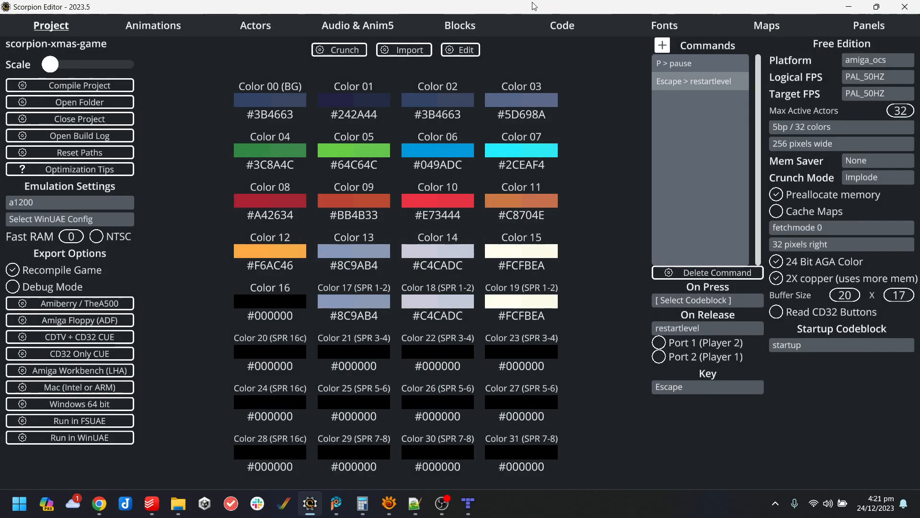
Make the block_present_target block invisible, and check the same option on block_temp_solid.
left_click(579, 28)
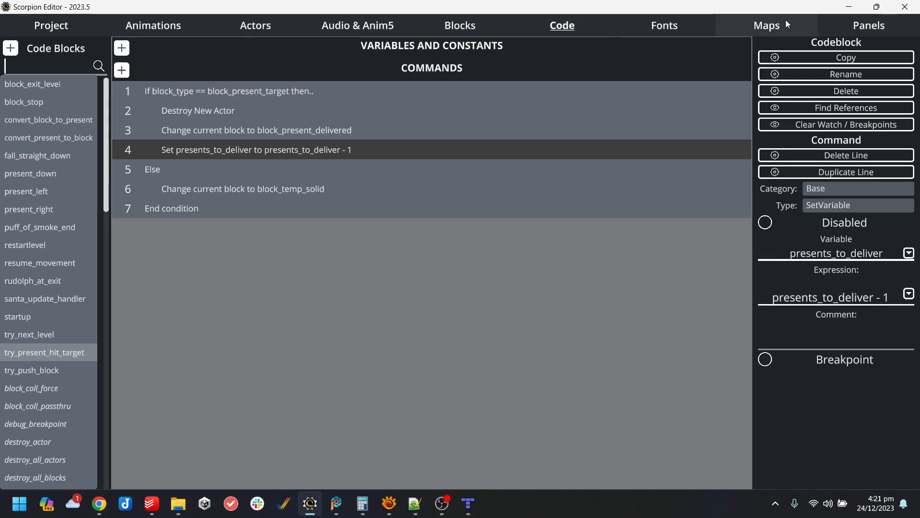
left_click(497, 28)
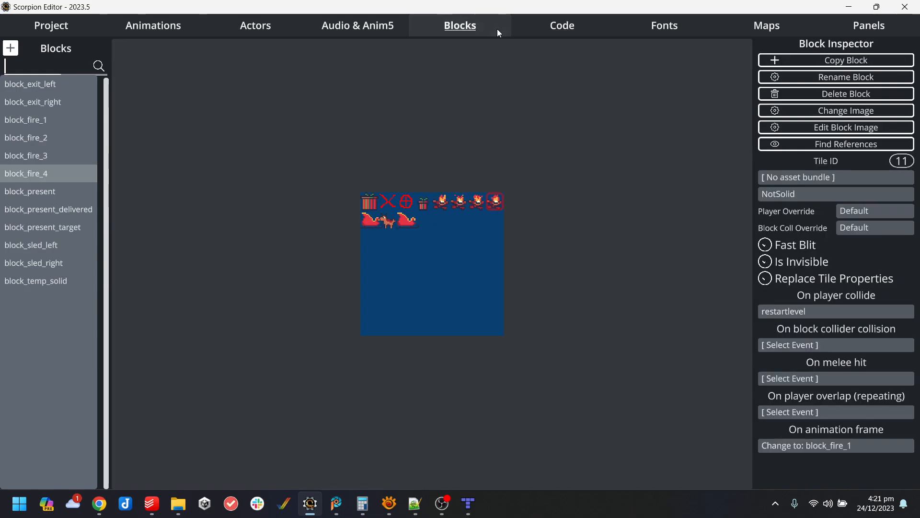
left_click(41, 85)
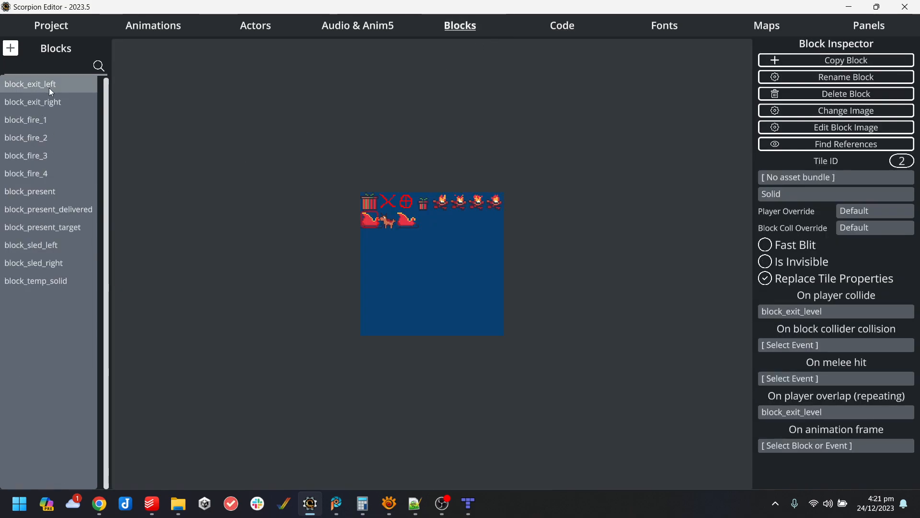
left_click(50, 100)
left_click(50, 224)
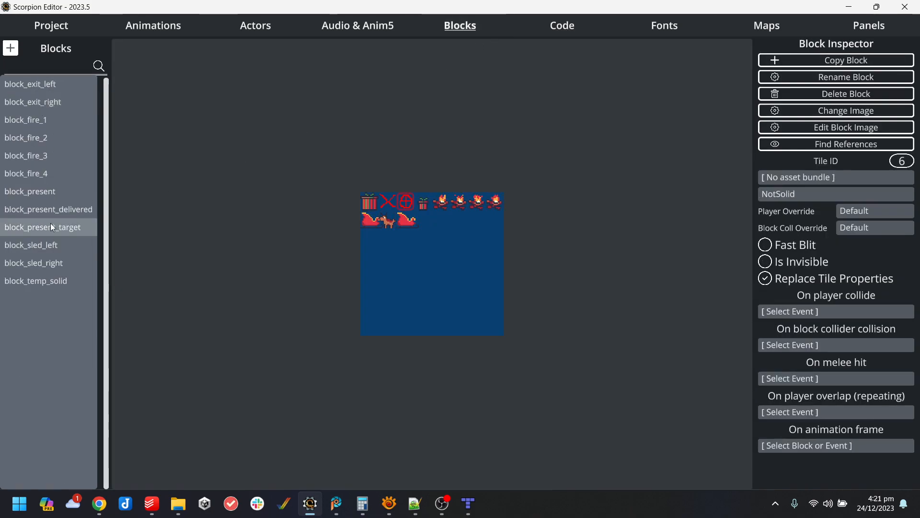
left_click(63, 211)
left_click(60, 228)
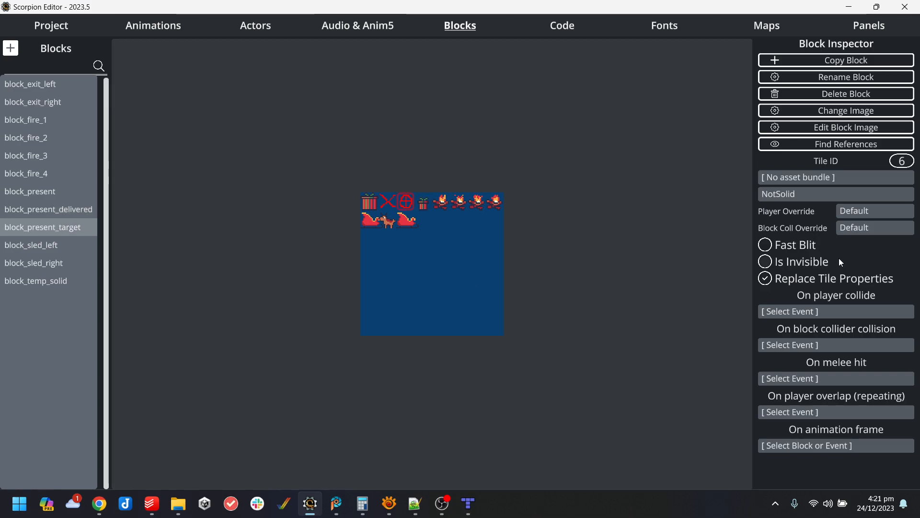
left_click(796, 263)
left_click(65, 281)
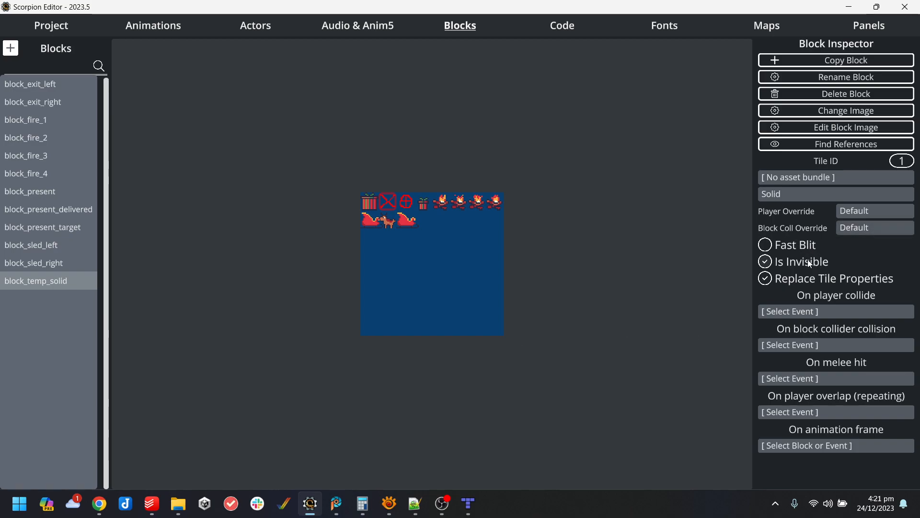
Compile and run the game in WinUAE, and drop the first level's present down the chimney onto its target.
left_click(51, 26)
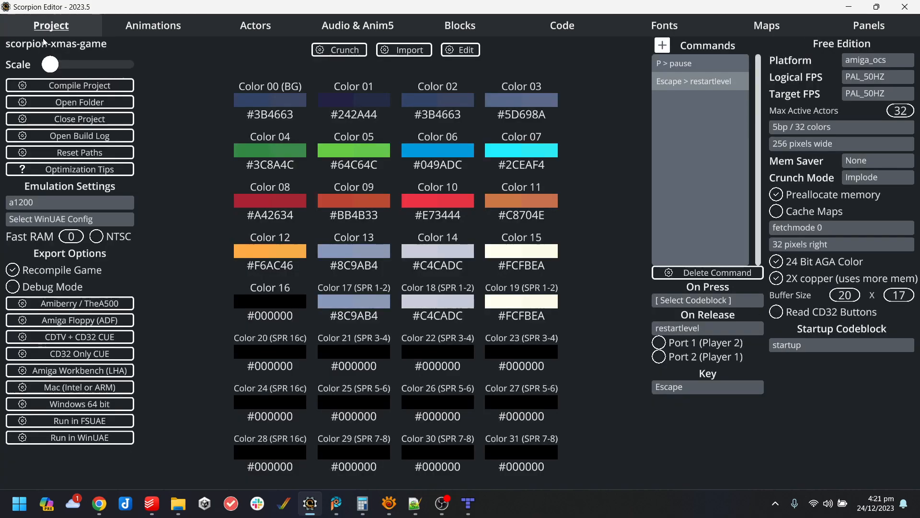
left_click(94, 439)
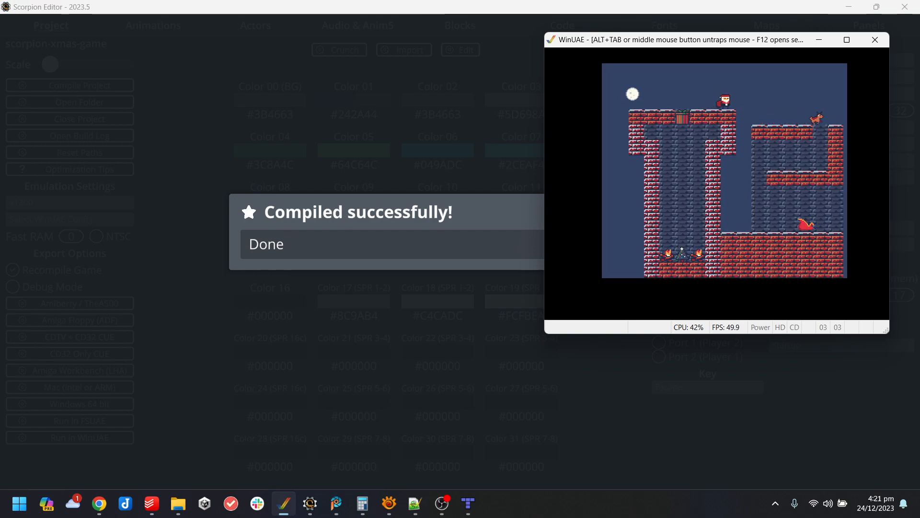
key("Left")
key("Right")
key("Up")
key("Right")
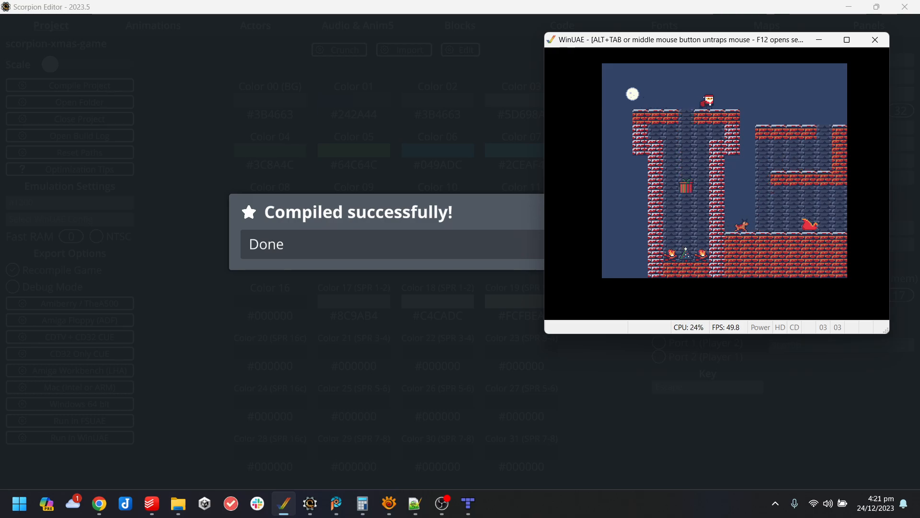
key("Right")
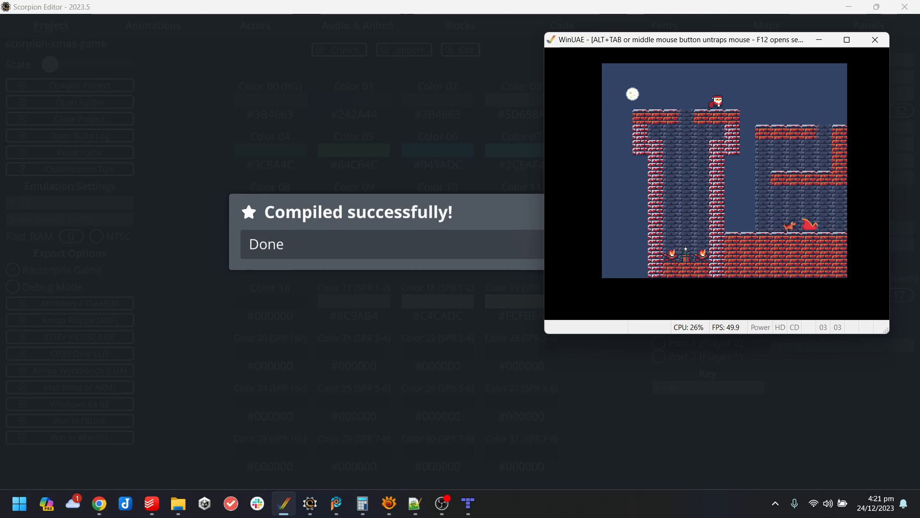
Take Santa across to the second building and down to the sleigh to finish the first level.
key("Right")
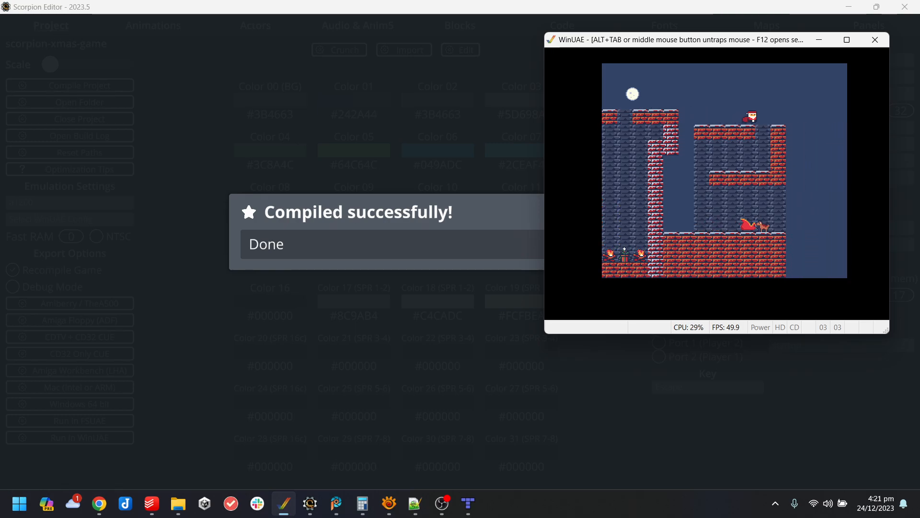
key("Left")
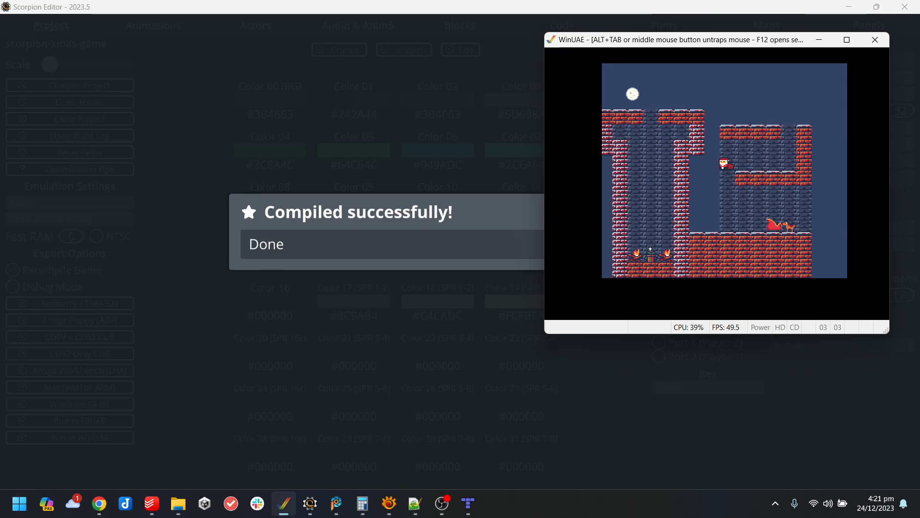
key("Right")
key("Up")
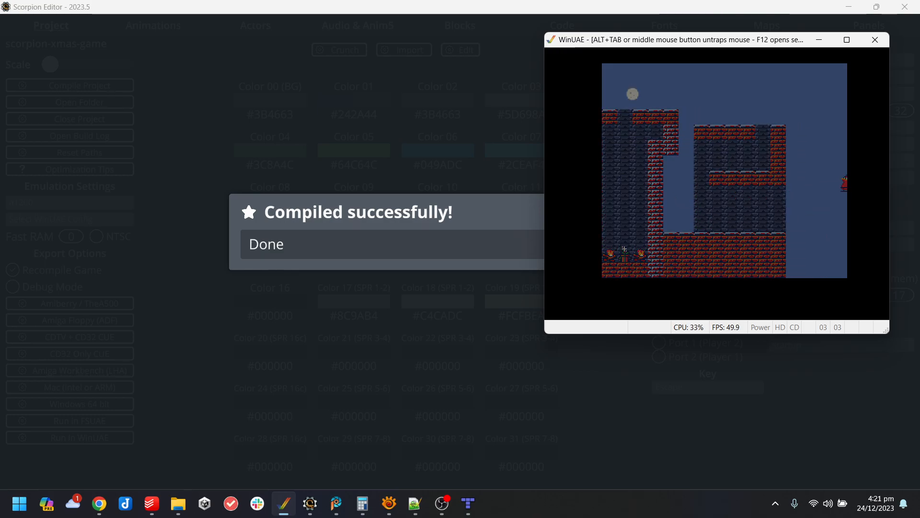
key("Left")
Restart the emulation from the WinUAE properties and begin moving Santa in the first level.
key("F12")
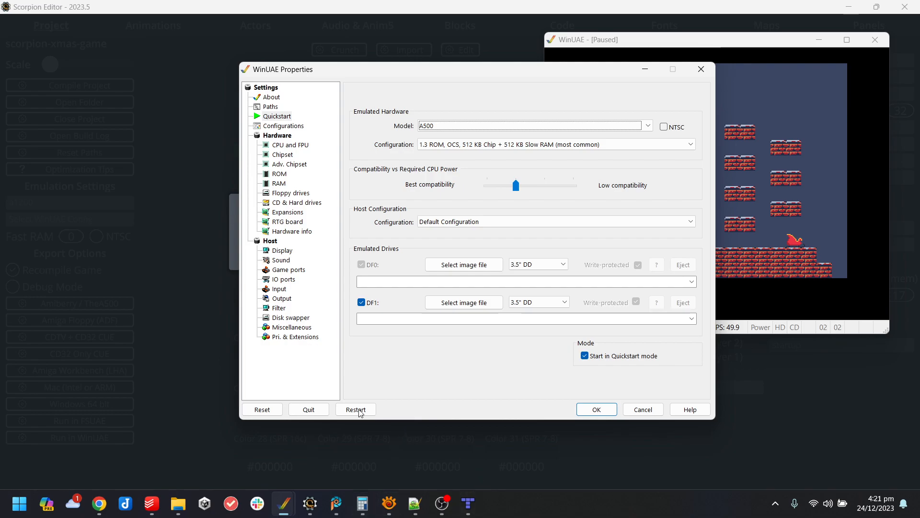
left_click(356, 410)
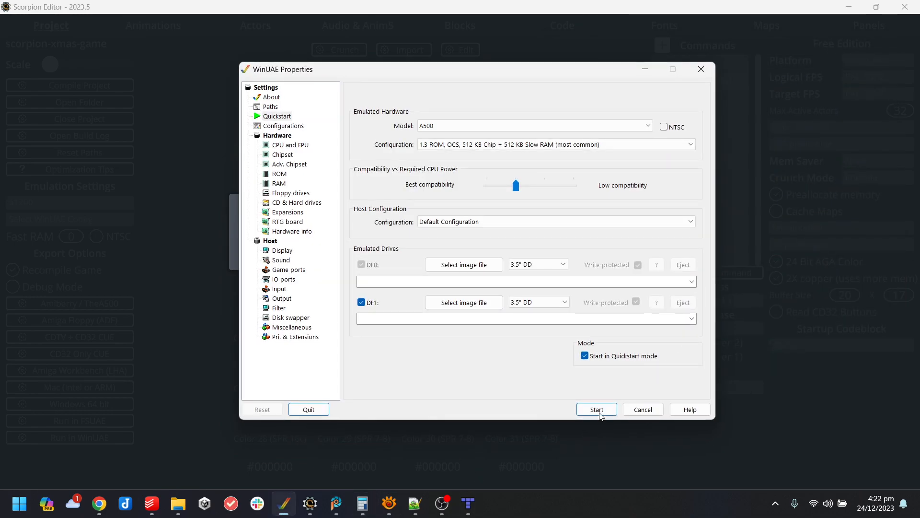
left_click(600, 414)
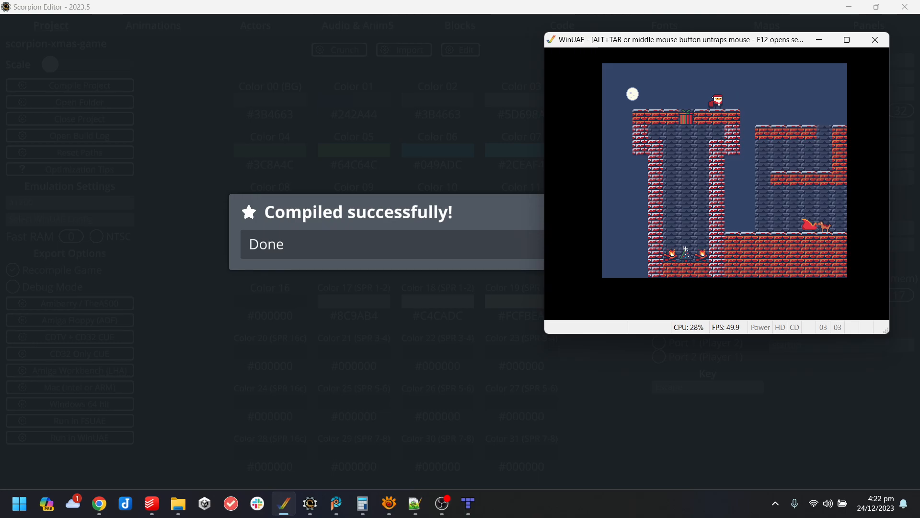
key("Right")
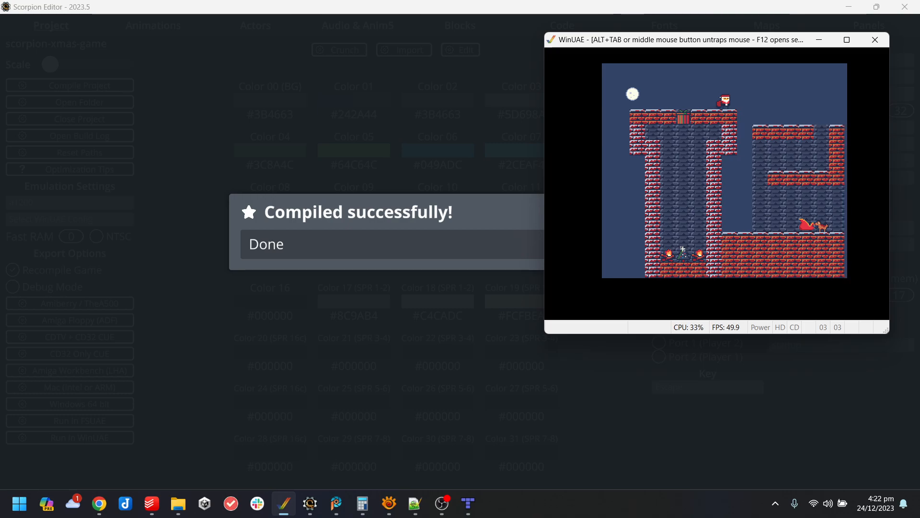
Steer Santa along the first level's rooftop and ride the present down the chimney.
key("Left")
key("Right")
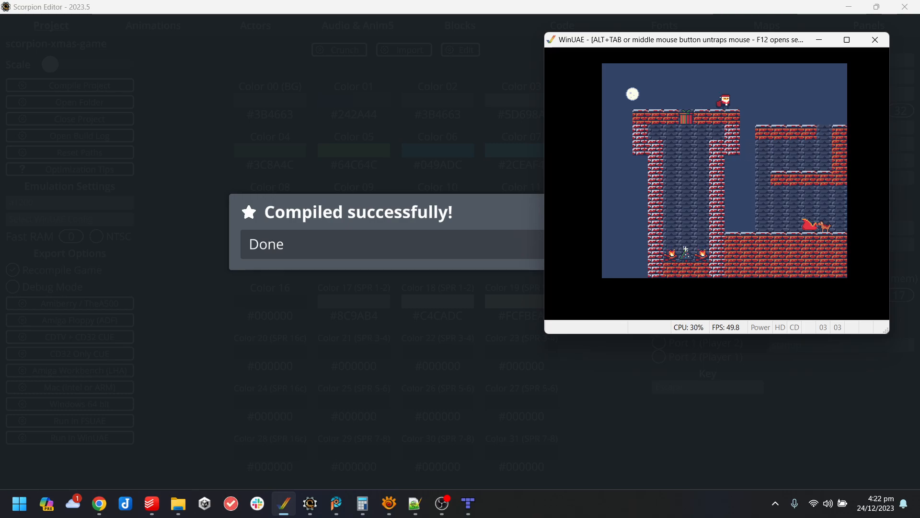
key("Right")
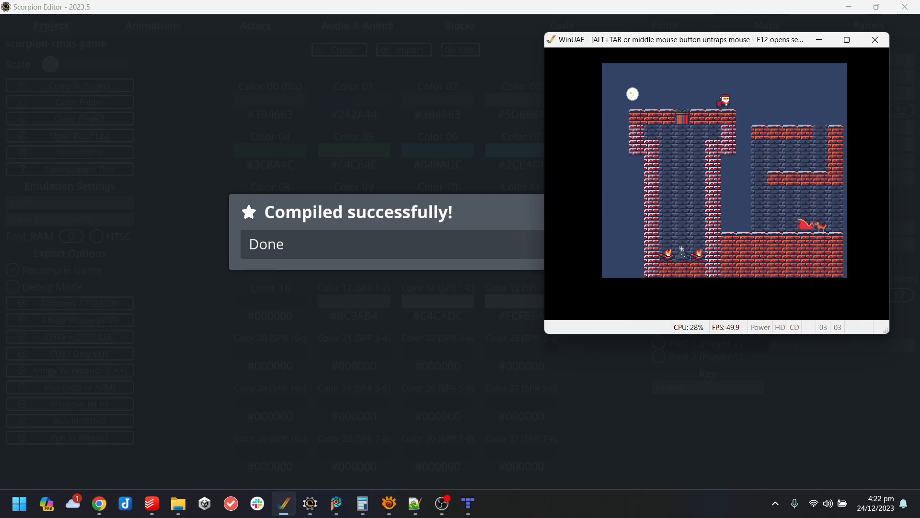
key("Left")
key("Up")
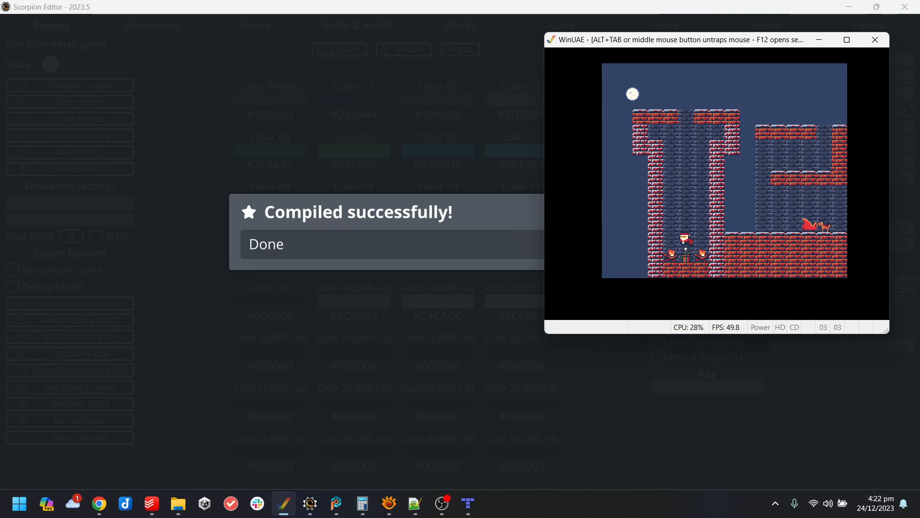
Move Santa into the fire beside the delivered present to test the level restart, and ride the present down the chimney again.
key("Up")
key("Right")
key("Left")
key("Up")
key("Left")
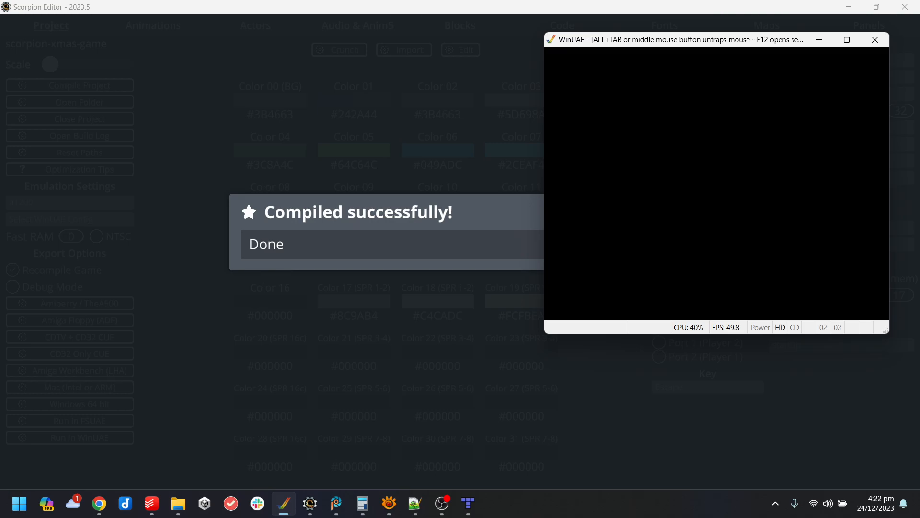
key("Up")
key("Left")
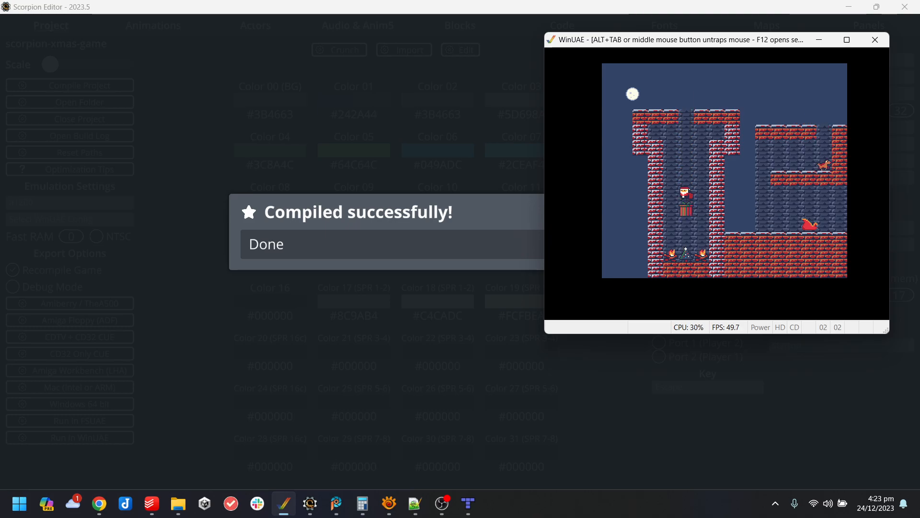
key("Left")
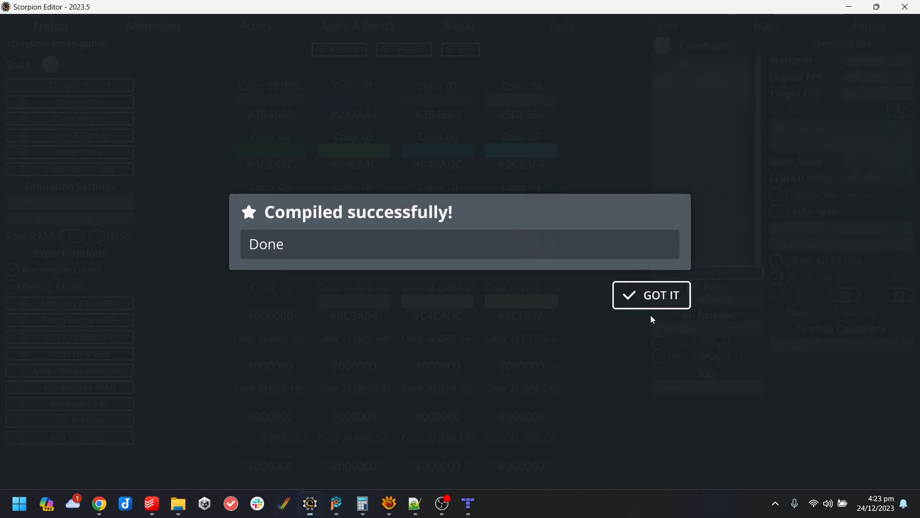
Dismiss the compile message and check which event block_fire_1 uses on player collision.
left_click(650, 295)
left_click(593, 21)
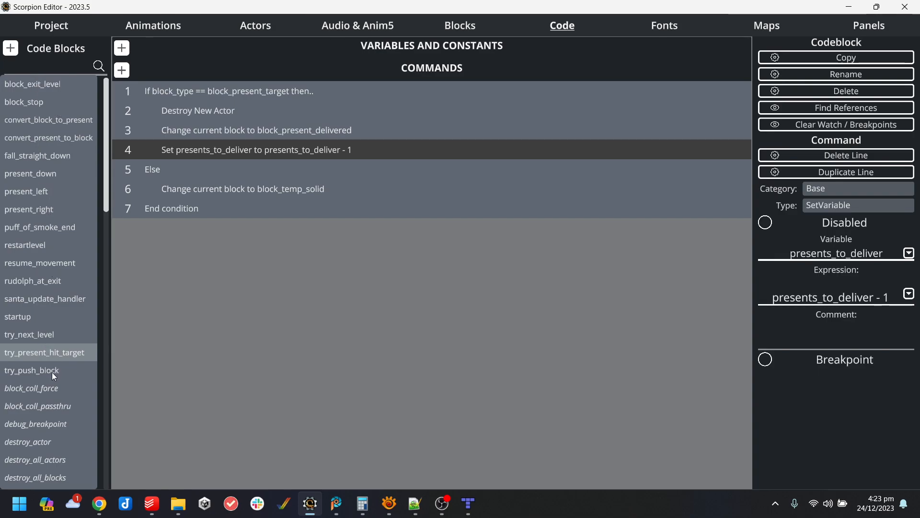
left_click(461, 25)
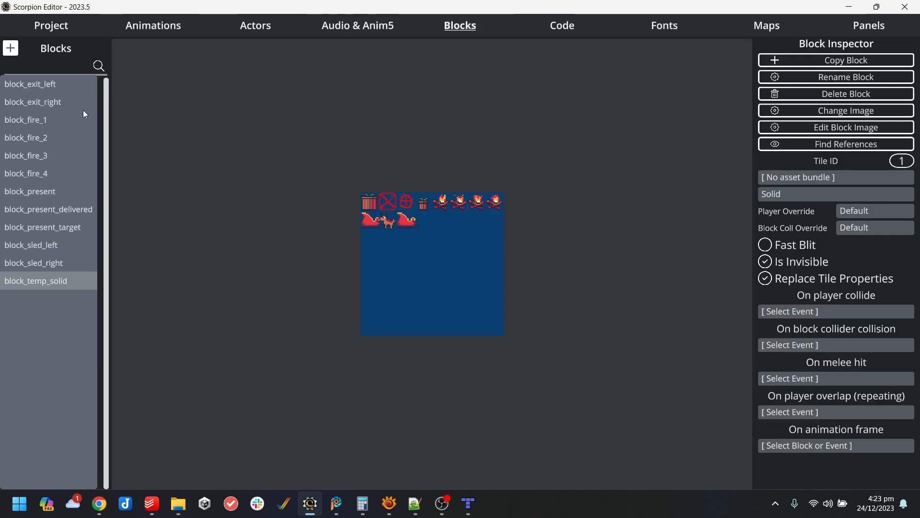
left_click(54, 120)
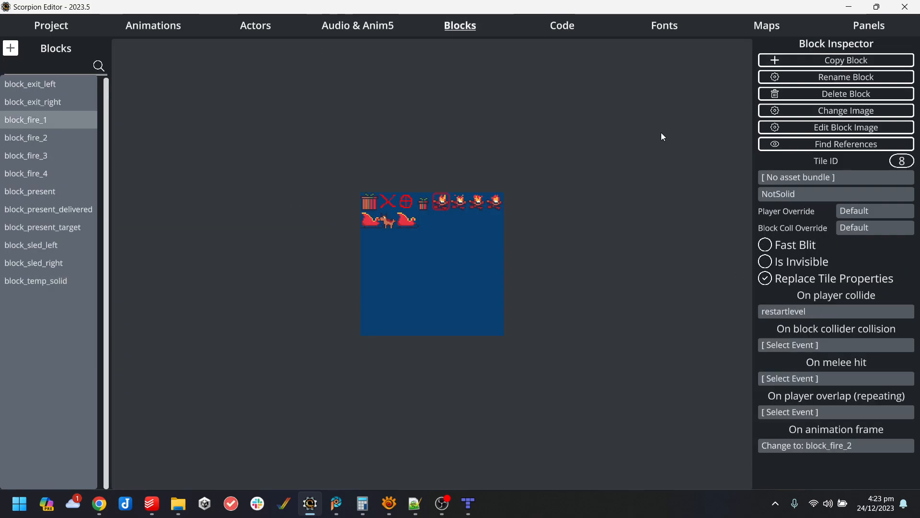
Create a codeblock named santa_hit_fire in the project's code folder.
left_click(569, 27)
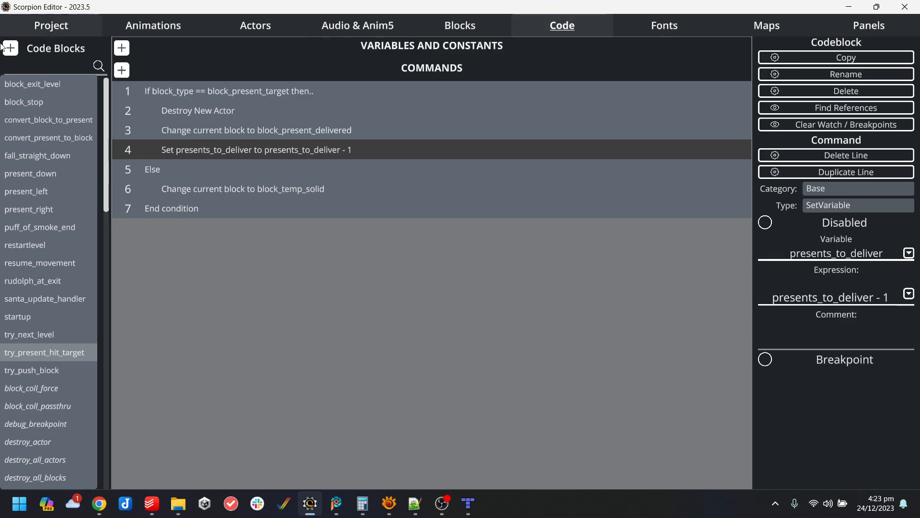
left_click(10, 47)
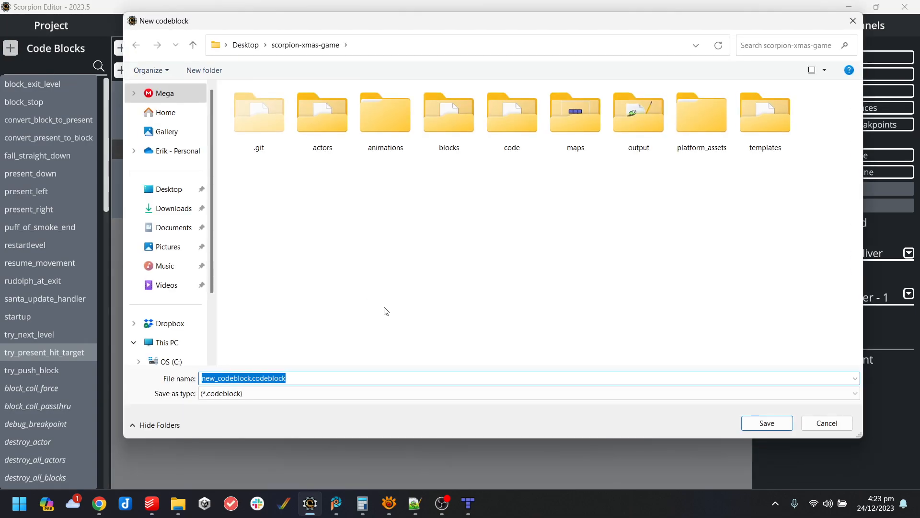
double_click(502, 103)
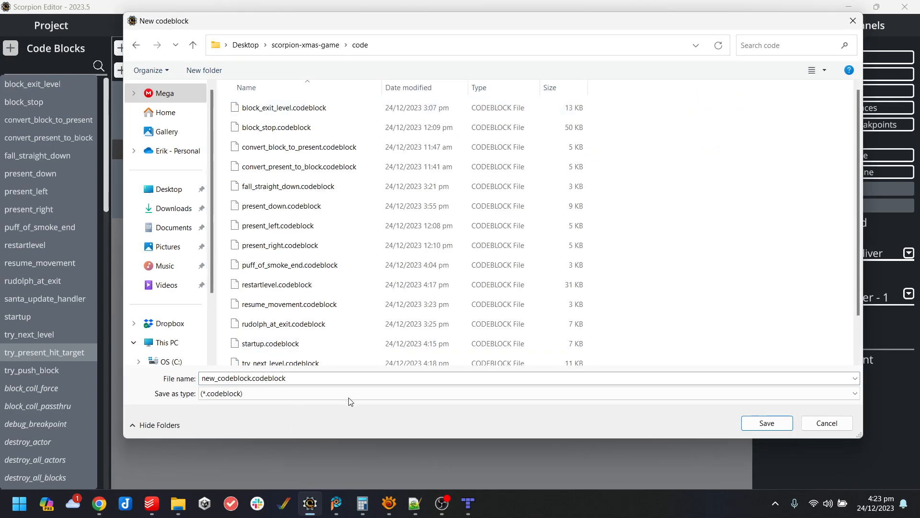
left_click(359, 378)
type("santa")
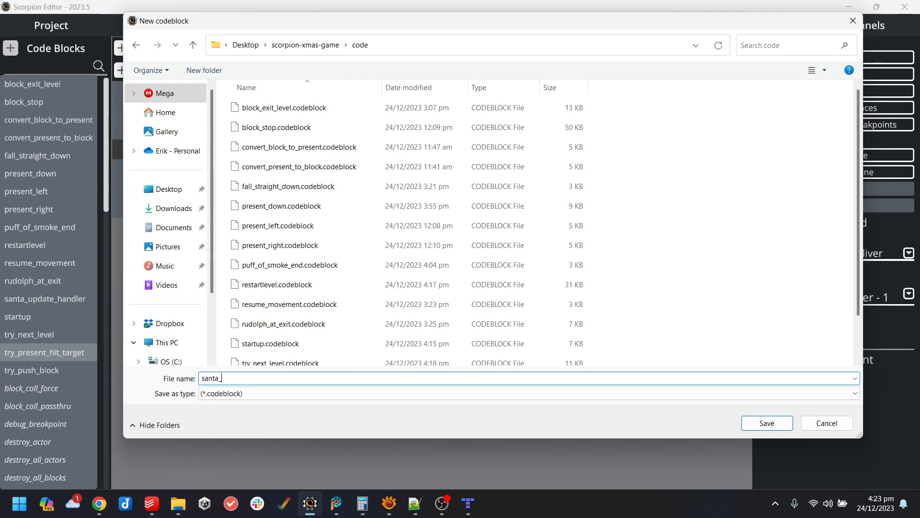
type("_hit_fire")
key("Return")
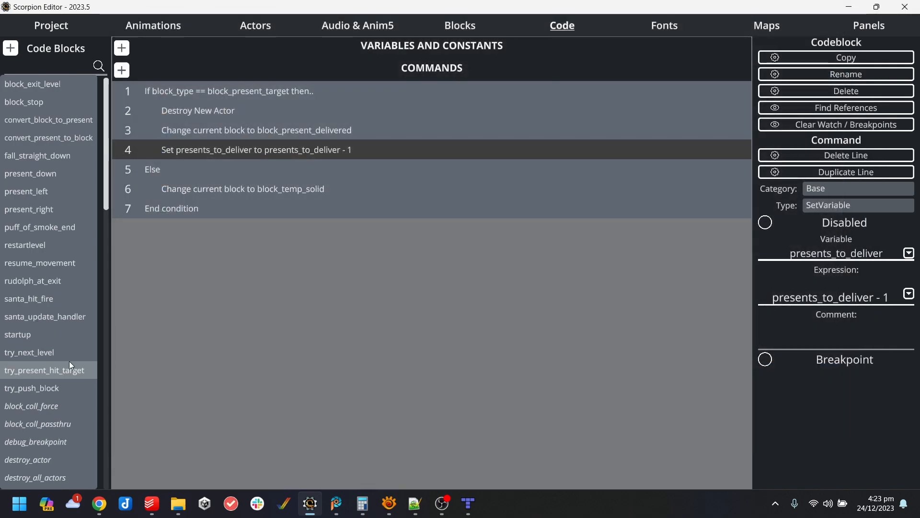
Add an empty command to santa_hit_fire, and check the smoke puff animation and the puff_of_smoke_end codeblock for reference.
left_click(50, 297)
left_click(127, 71)
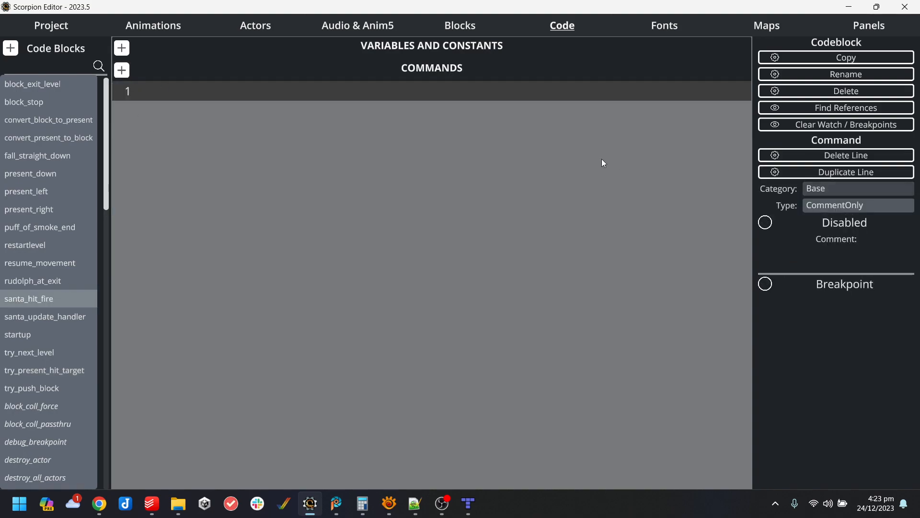
left_click(152, 19)
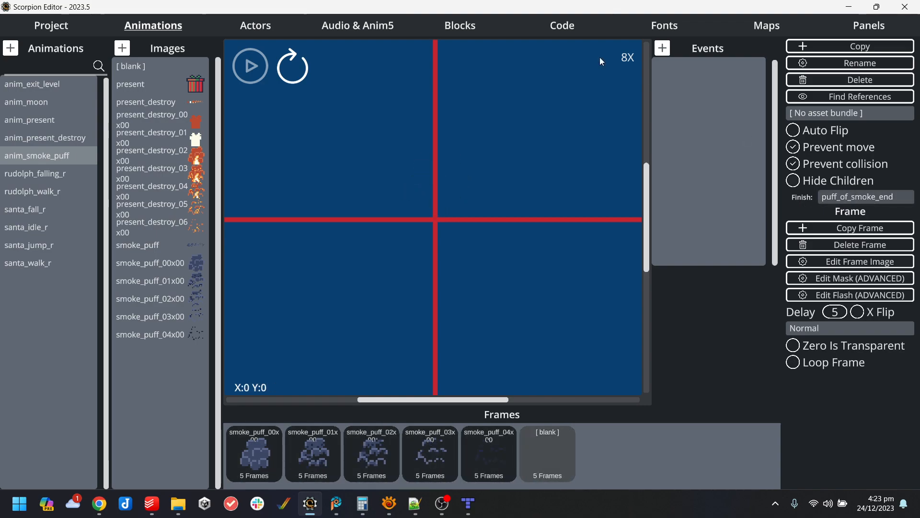
left_click(586, 16)
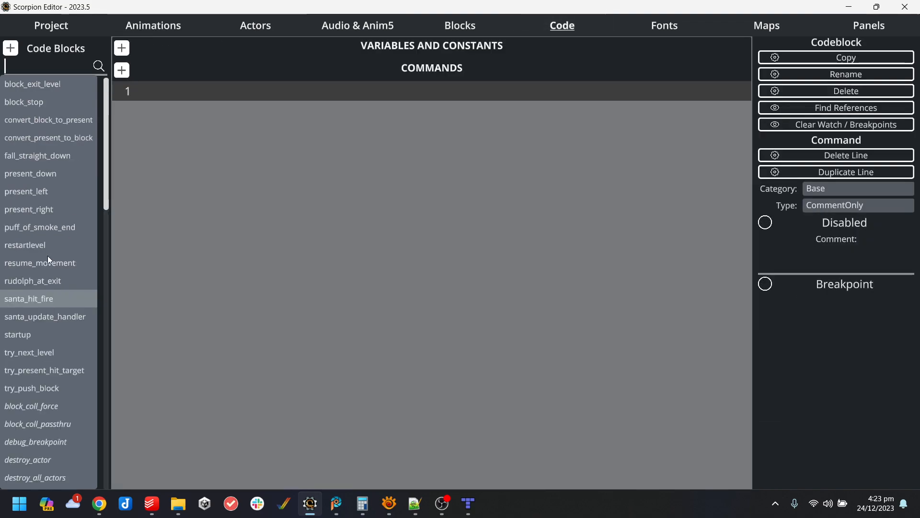
left_click(53, 229)
left_click(56, 302)
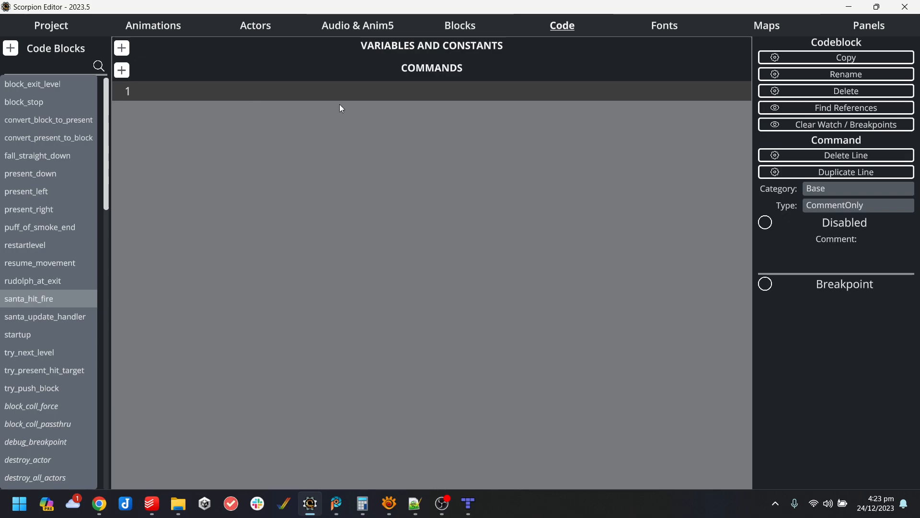
Make the santa_hit_fire command an Actor SetAnimation that plays anim_smoke_puff.
left_click(881, 191)
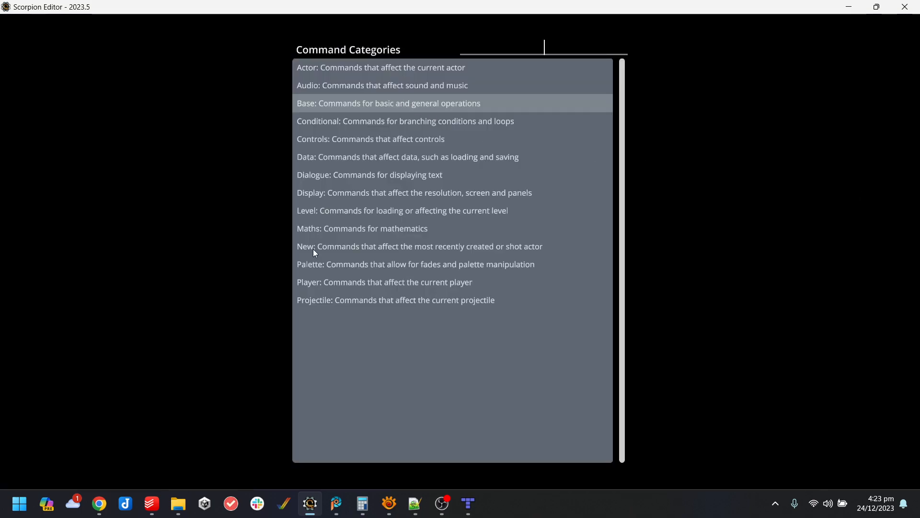
left_click(334, 70)
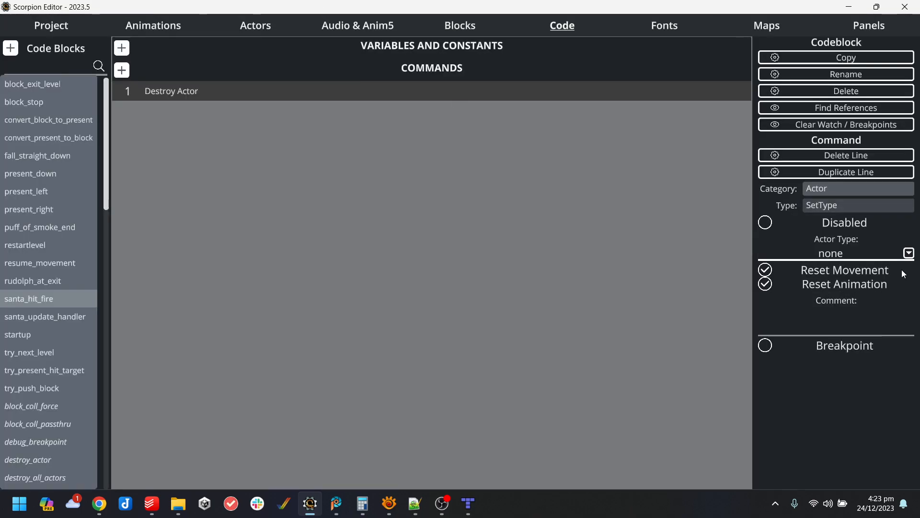
left_click(873, 206)
left_click(389, 70)
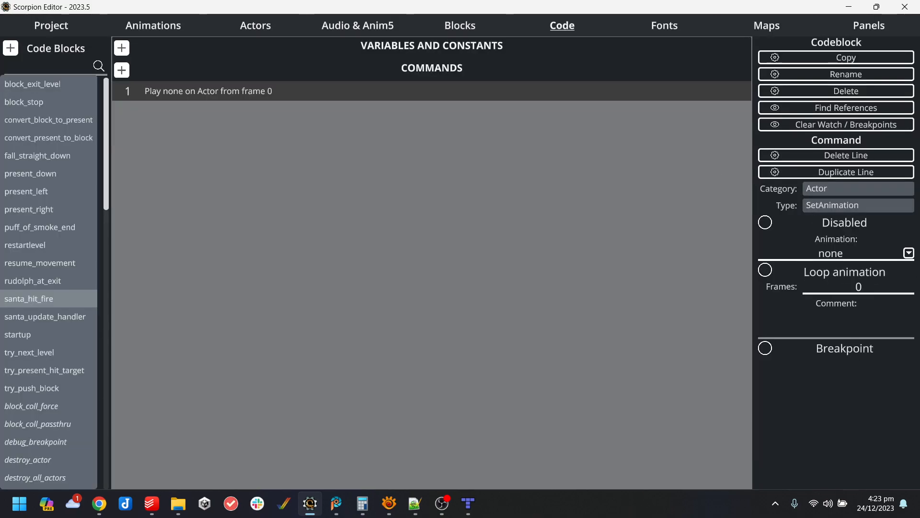
left_click(908, 258)
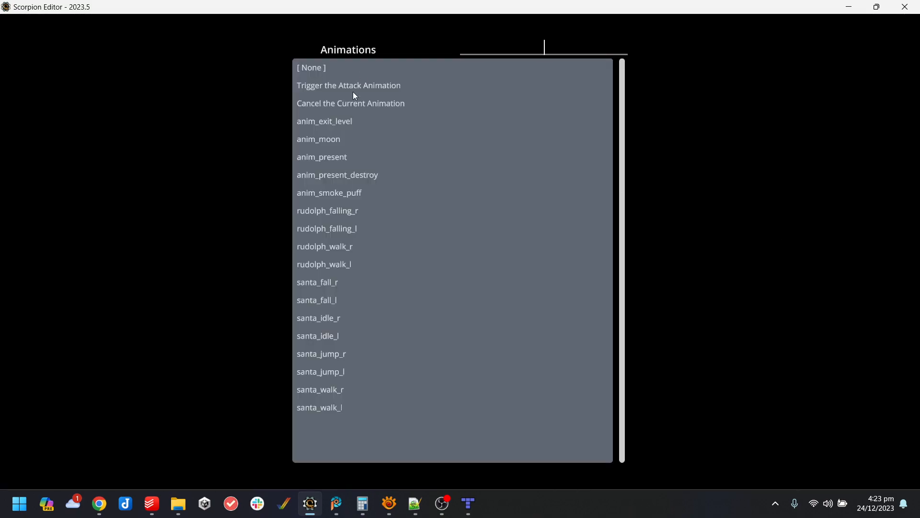
left_click(344, 194)
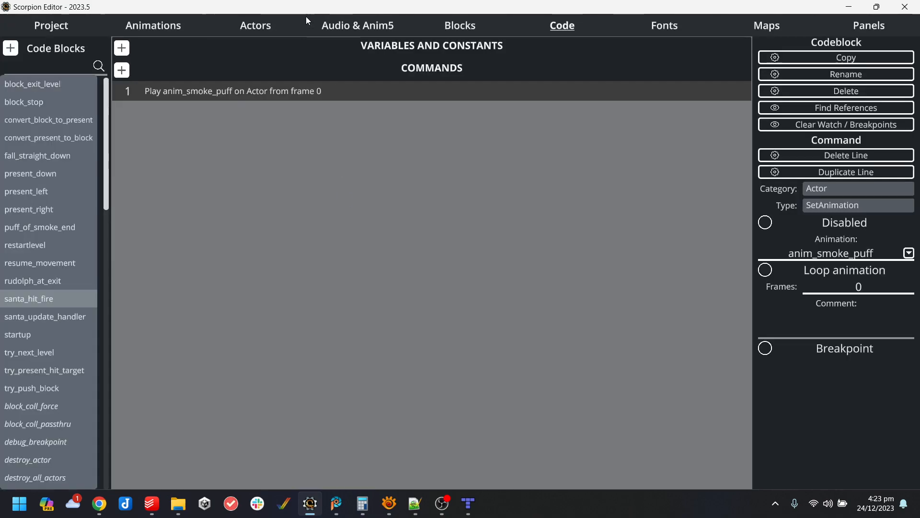
left_click(267, 27)
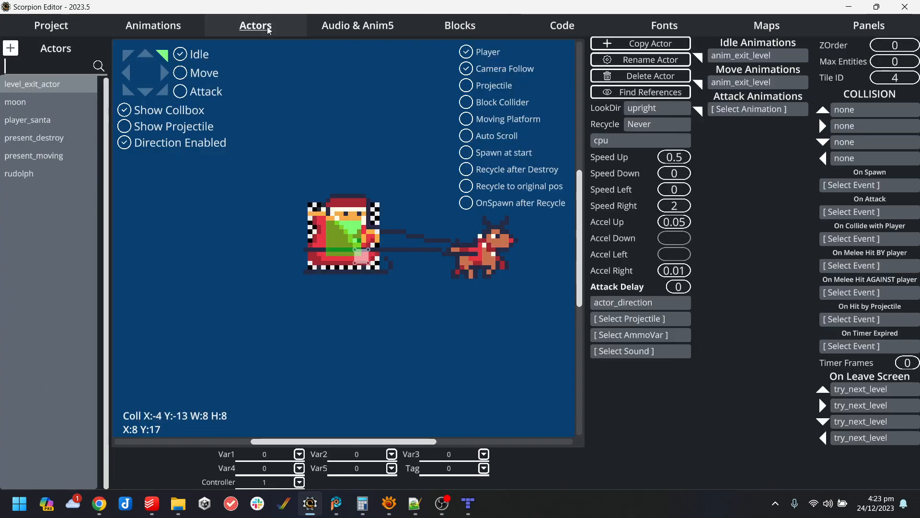
left_click(589, 19)
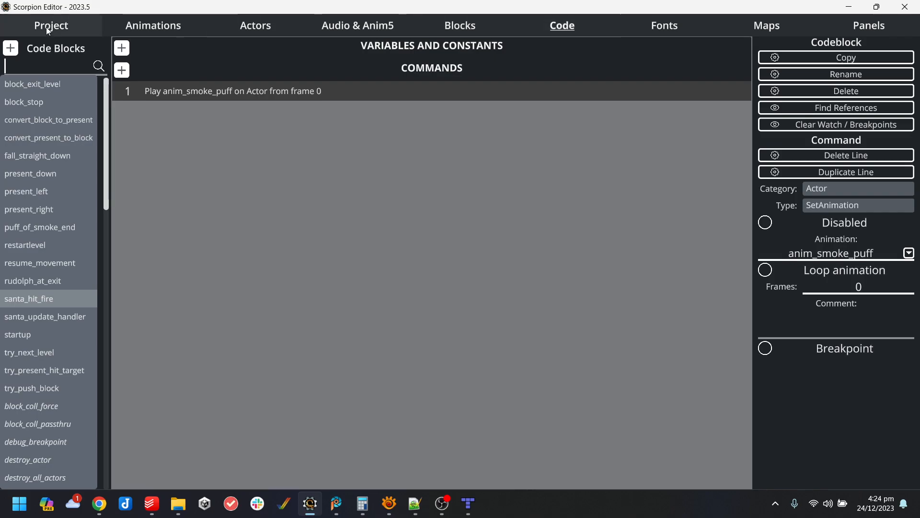
left_click(69, 28)
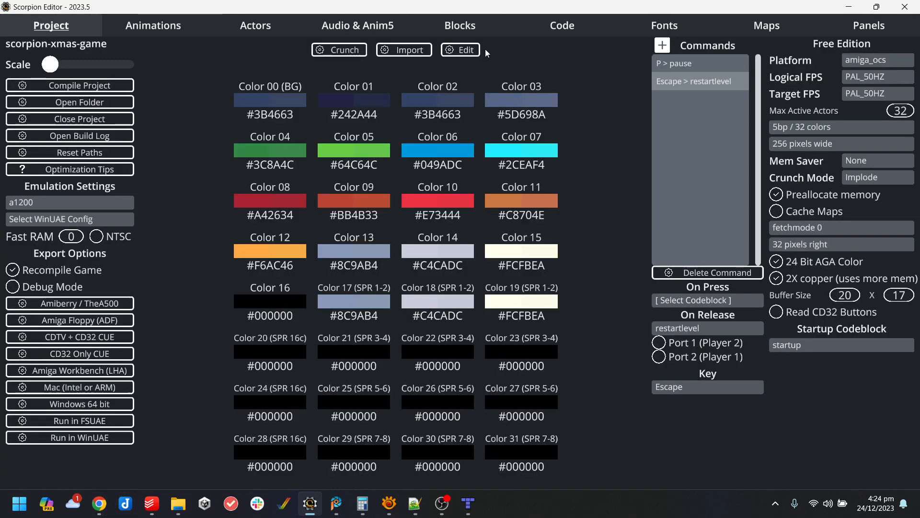
left_click(562, 26)
Set block_fire_1's player collision event to santa_hit_fire.
left_click(460, 25)
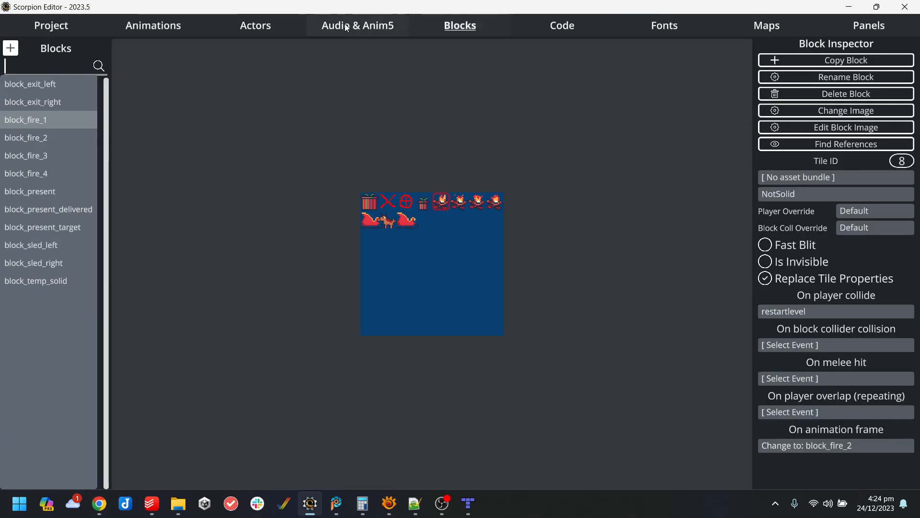
left_click(855, 315)
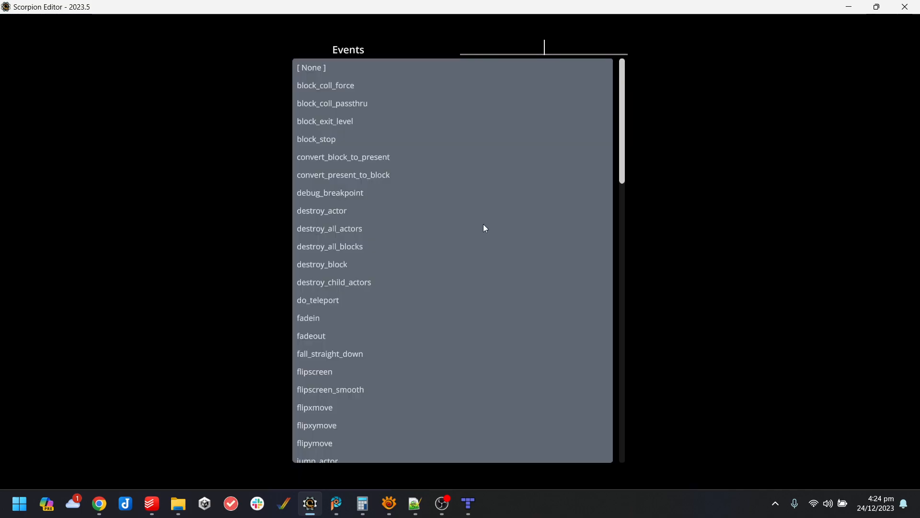
type("puff")
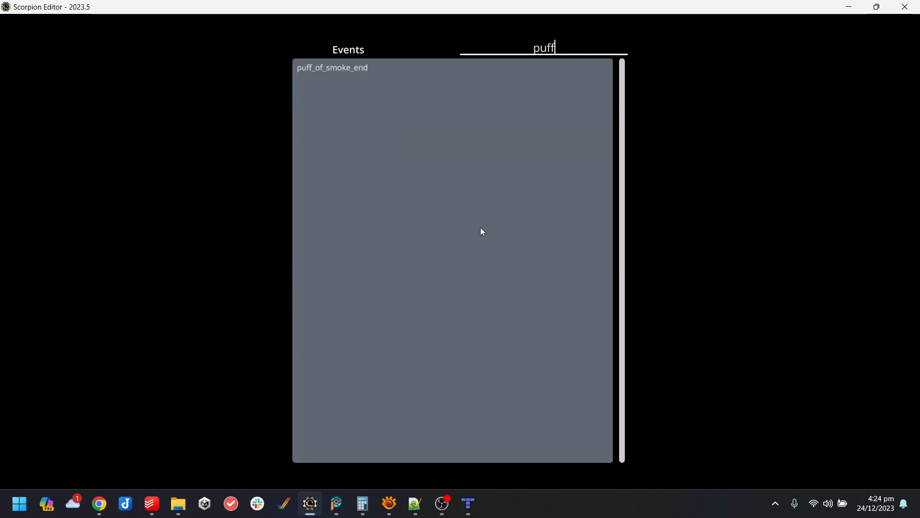
key("BackSpace")
key("BackSpace")
key("BackSpace")
key("BackSpace")
type("sant")
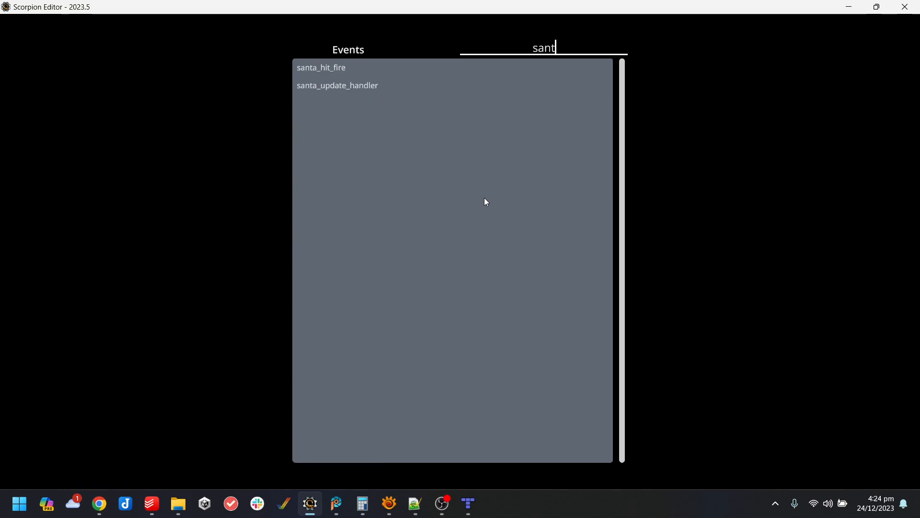
left_click(335, 74)
Assign santa_hit_fire as the player collision event of block_fire_2 and block_fire_3.
left_click(38, 138)
left_click(815, 312)
type("sant")
left_click(335, 68)
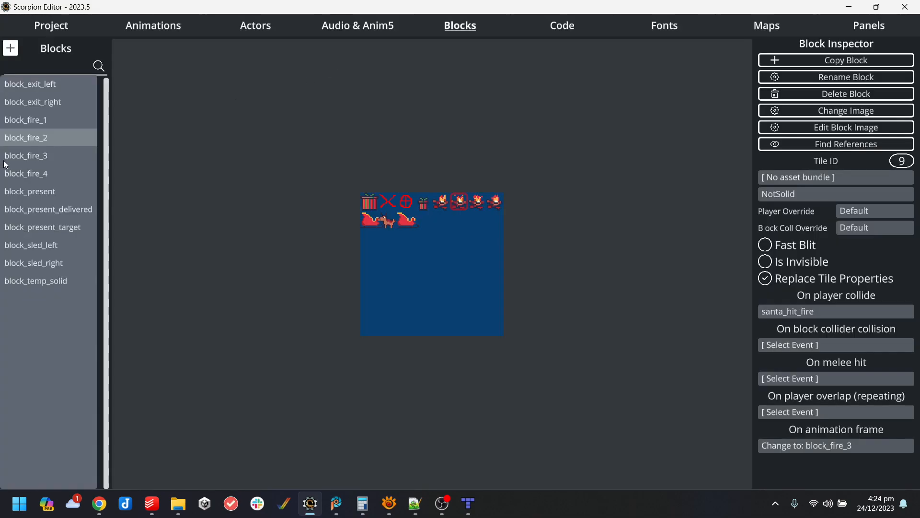
left_click(50, 156)
left_click(867, 308)
type("sa")
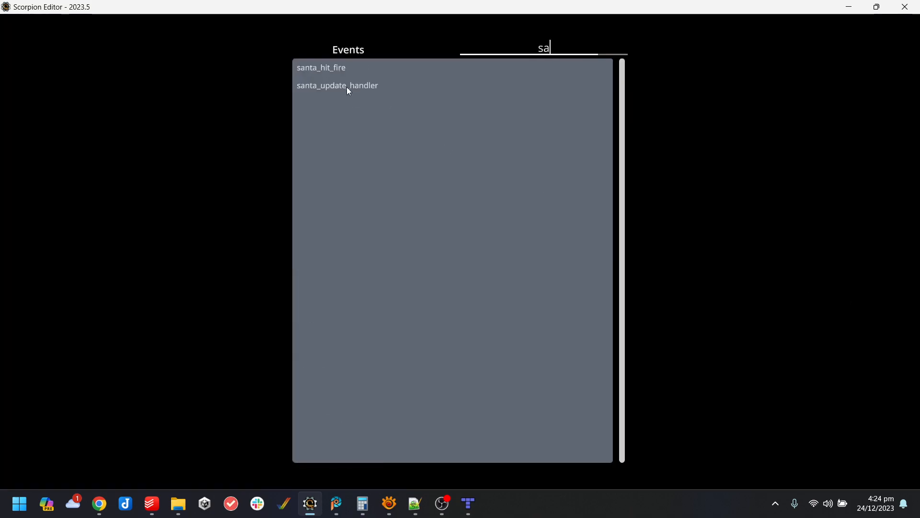
left_click(341, 72)
Assign santa_hit_fire as block_fire_4's player collision event, and return to the project settings.
left_click(36, 168)
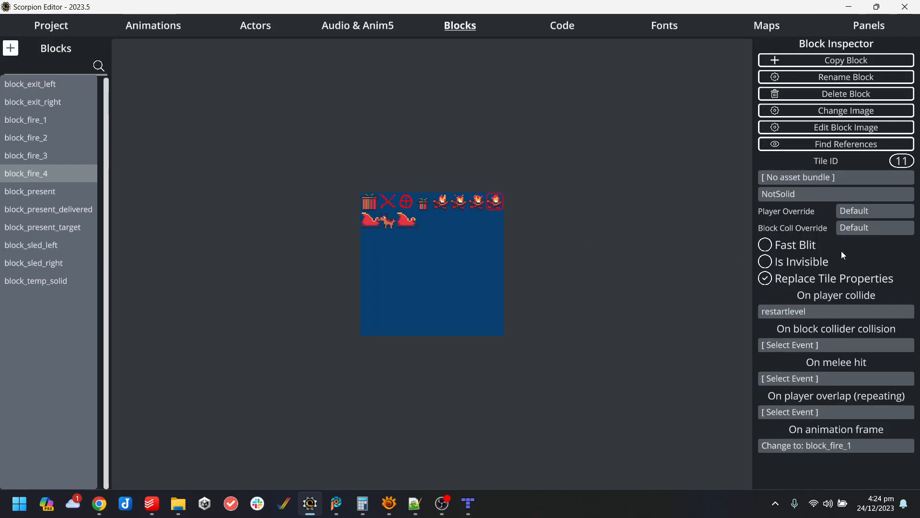
left_click(833, 311)
type("sa")
left_click(314, 69)
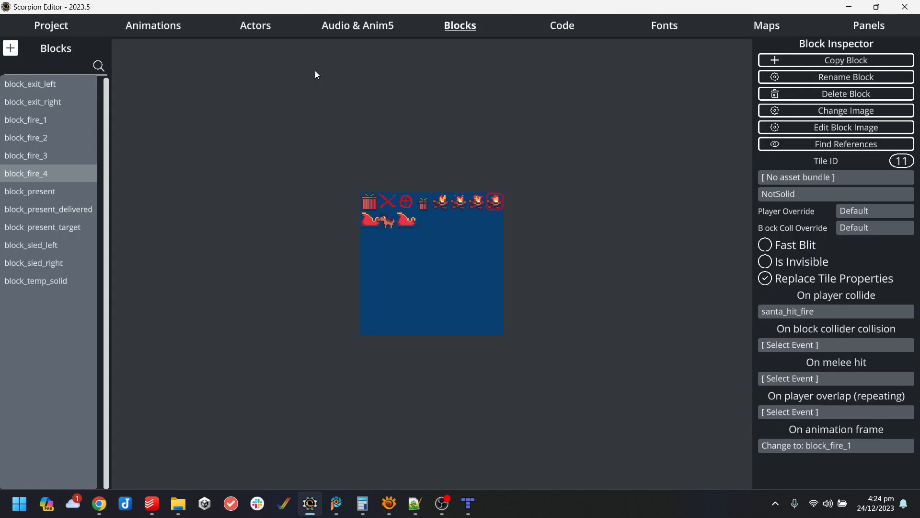
left_click(48, 23)
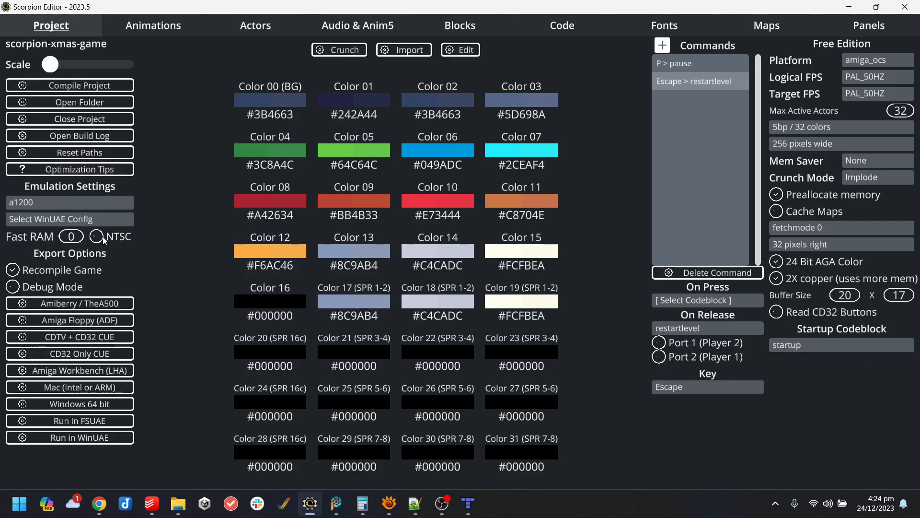
Build and run the game in WinUAE to test Santa touching the fire, and close the emulator and build message.
left_click(94, 436)
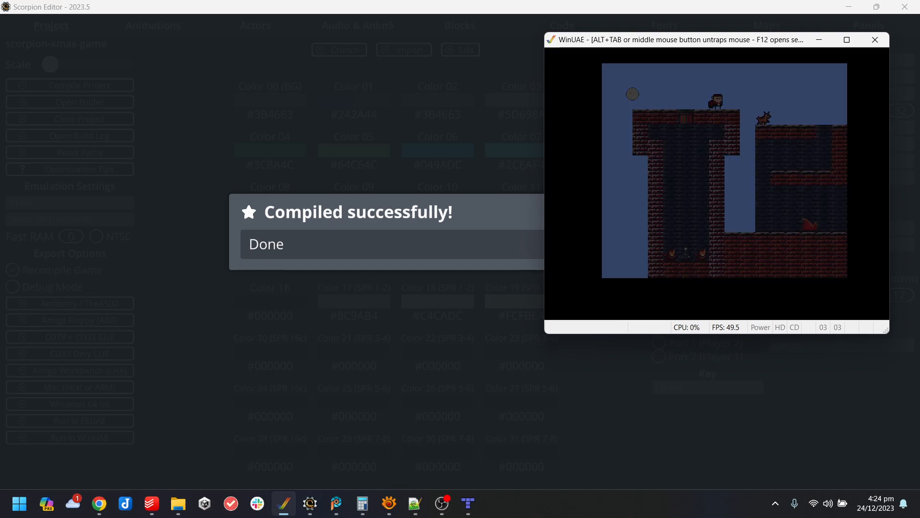
key("Right")
key("Left")
key("Up")
key("Left")
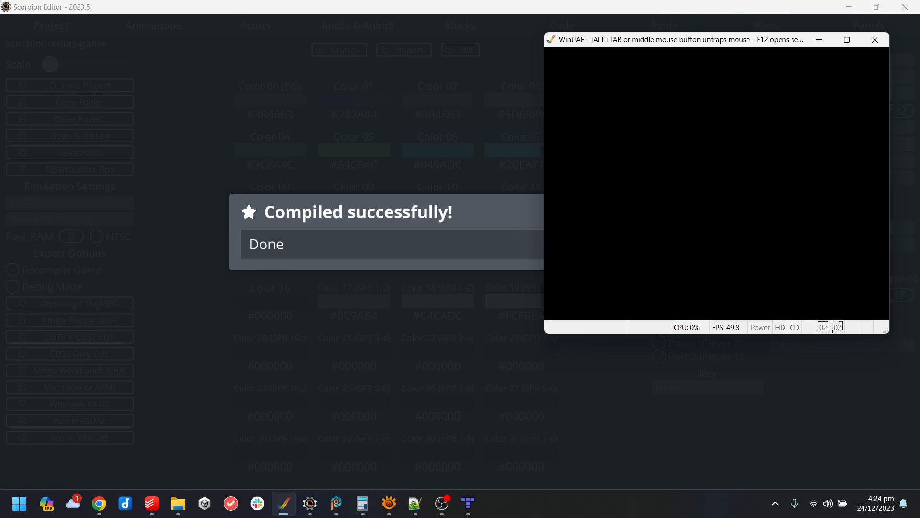
key("alt+F4")
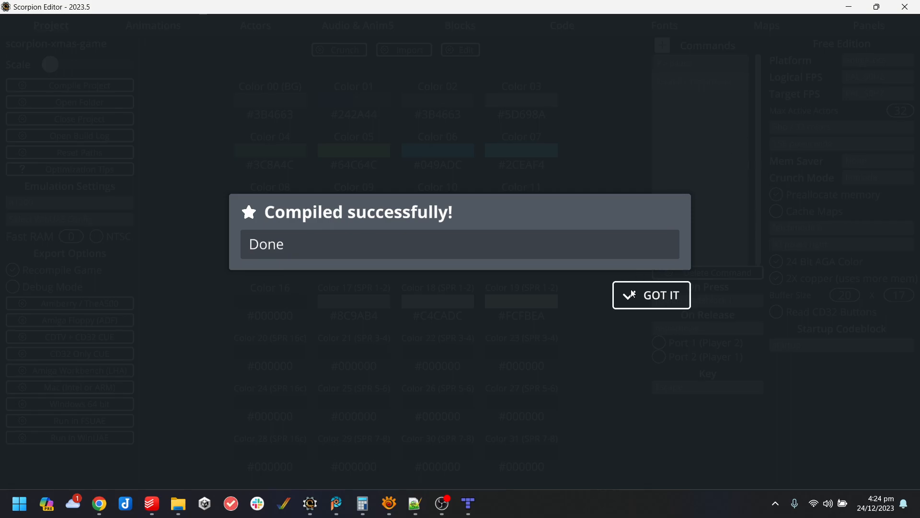
left_click(659, 286)
In the puff_of_smoke_end codeblock, place an Actor SetType command with actor type none ahead of the Goto restartlevel command.
left_click(255, 25)
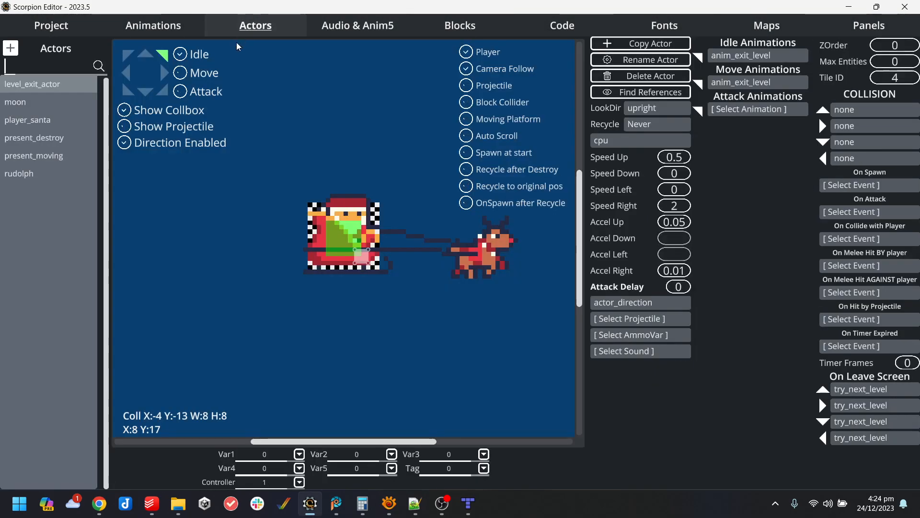
left_click(589, 28)
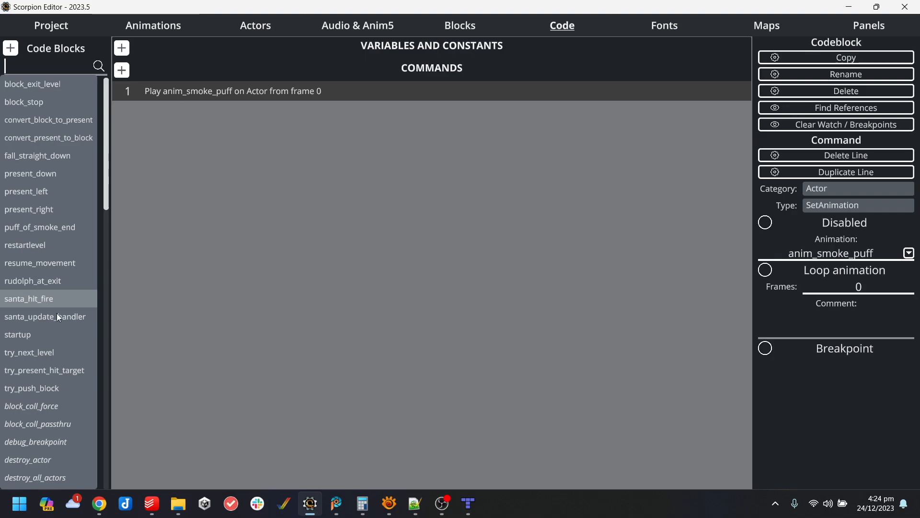
left_click(47, 229)
key("Return")
left_click_drag(225, 109, 237, 80)
left_click(838, 205)
left_click(753, 235)
left_click(838, 187)
left_click(344, 72)
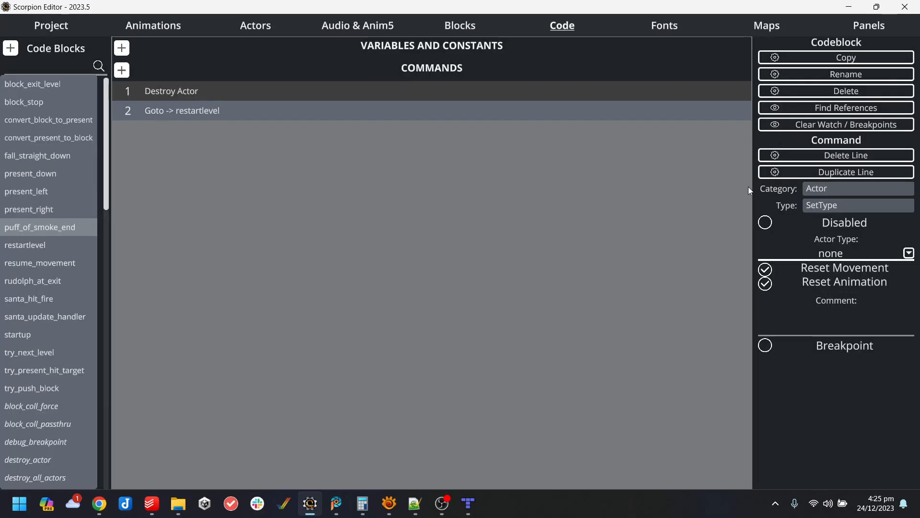
Rebuild the game and run it in WinUAE to check the edited puff_of_smoke_end code, and dismiss the build message.
left_click(73, 28)
left_click(128, 437)
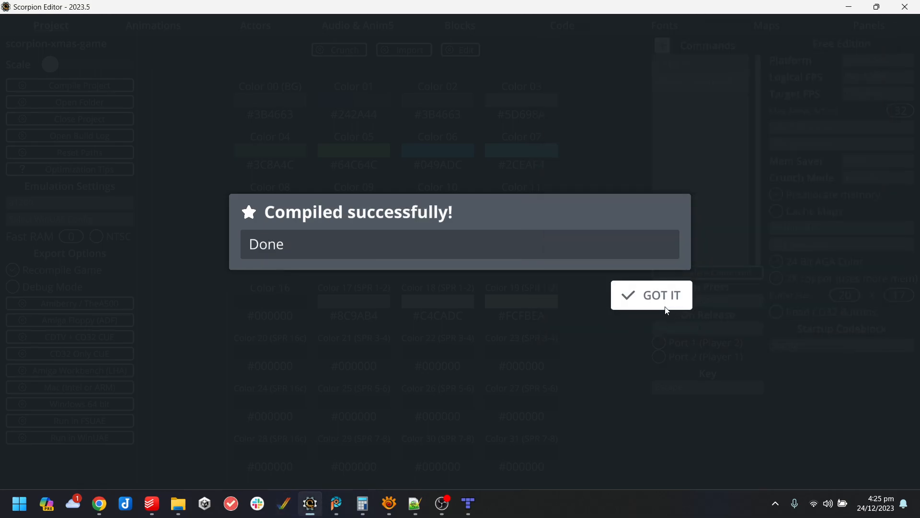
left_click(658, 302)
left_click(294, 33)
left_click(10, 48)
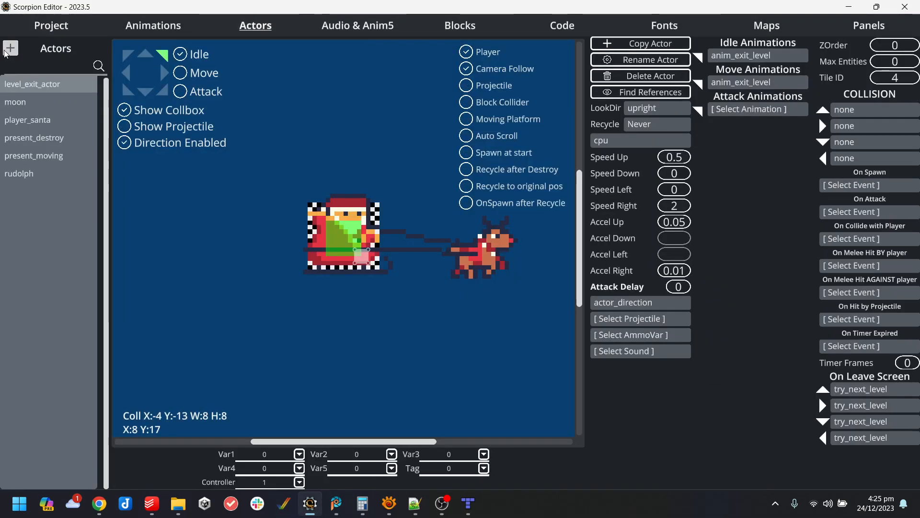
double_click(348, 129)
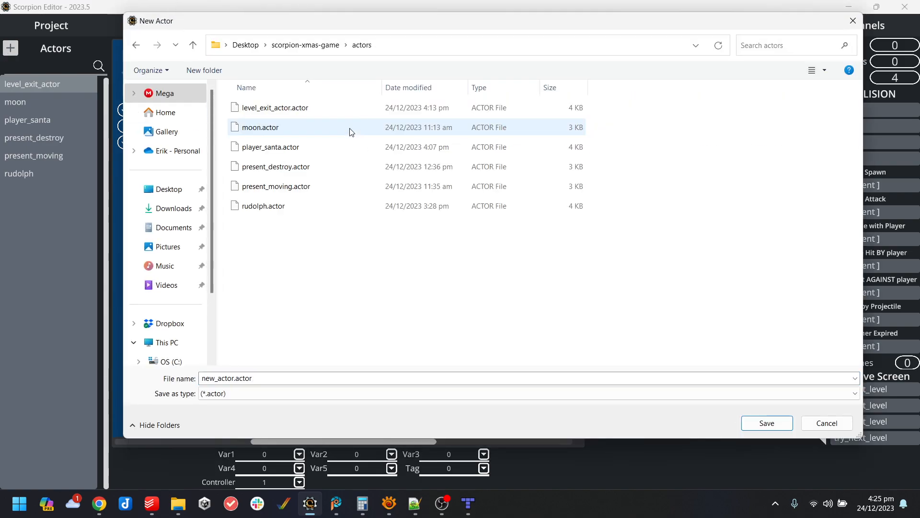
left_click(828, 424)
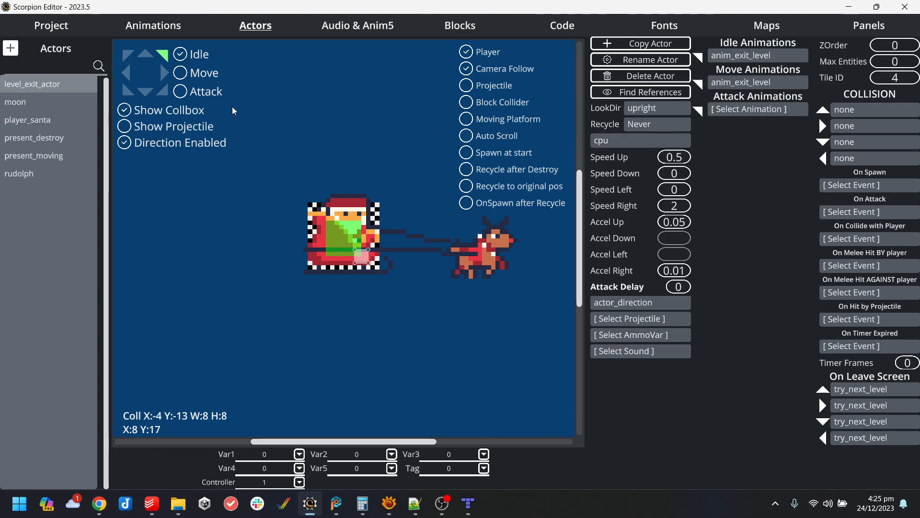
Check the player_santa actor's settings, and test Santa dropping down the chimney between the fires in WinUAE.
left_click(50, 122)
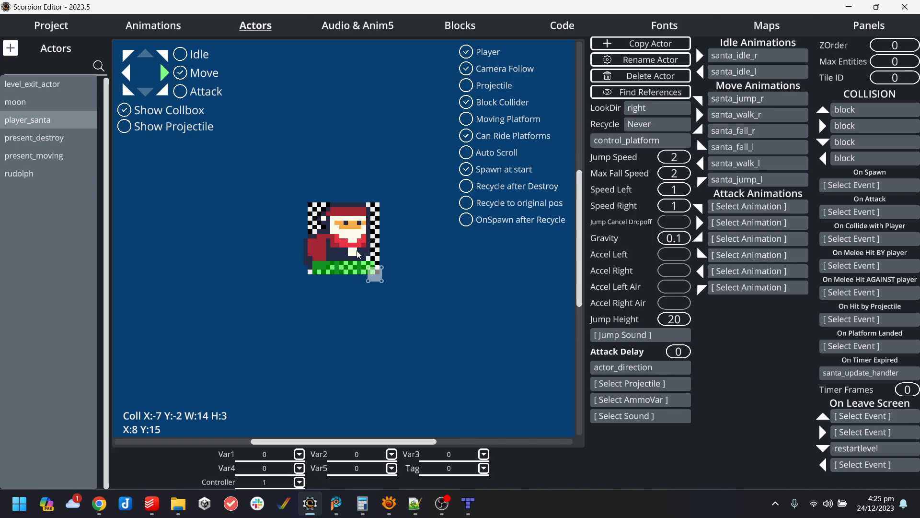
left_click(54, 35)
left_click(70, 437)
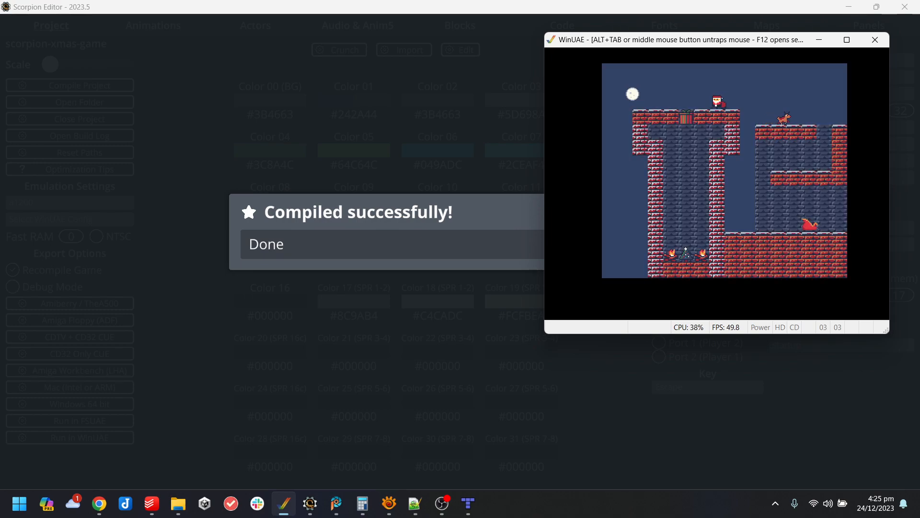
key("Left")
key("Right")
key("Up")
key("Right")
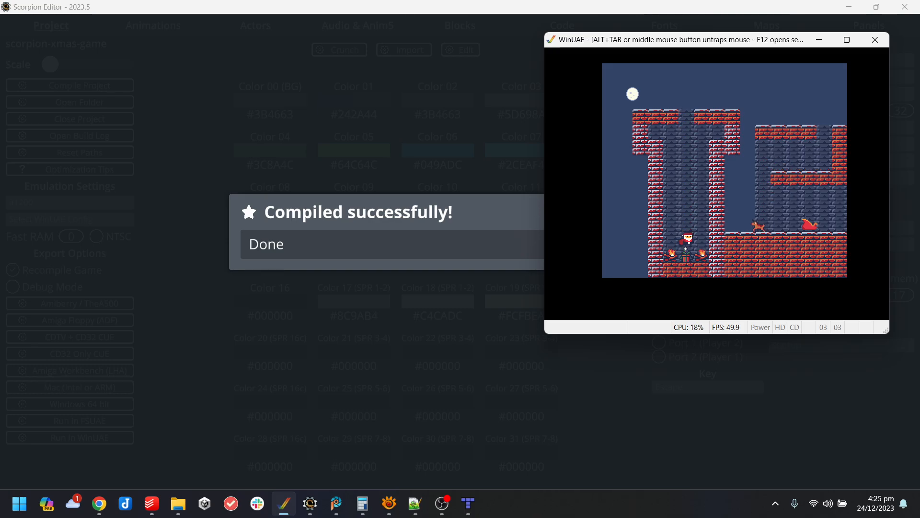
key("Up")
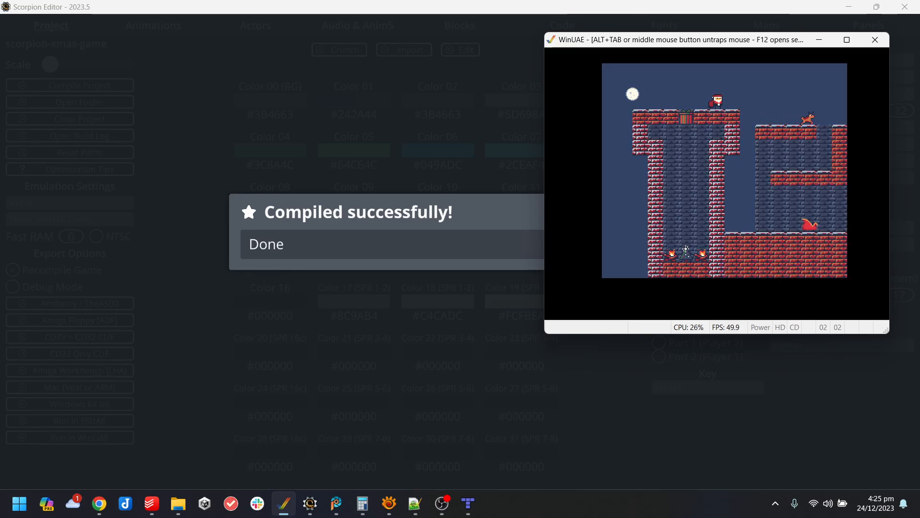
Play the restarted level, guiding Santa off the chimney and across to the sleigh to test the level exit.
key("Left")
key("Up")
key("Right")
key("Up")
key("Right")
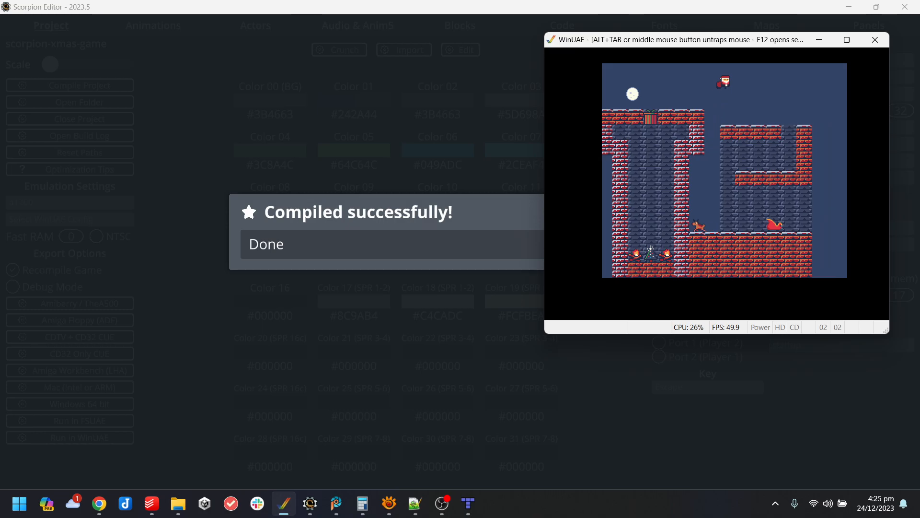
key("Right")
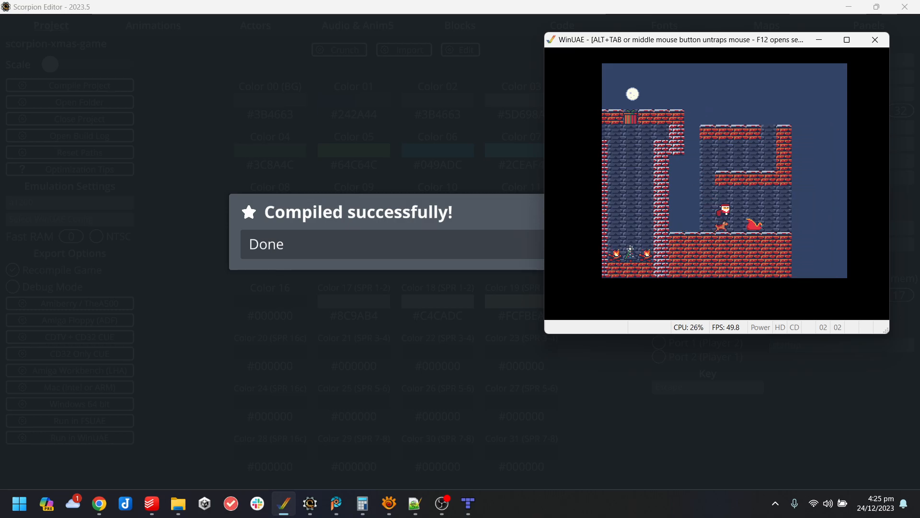
key("Up")
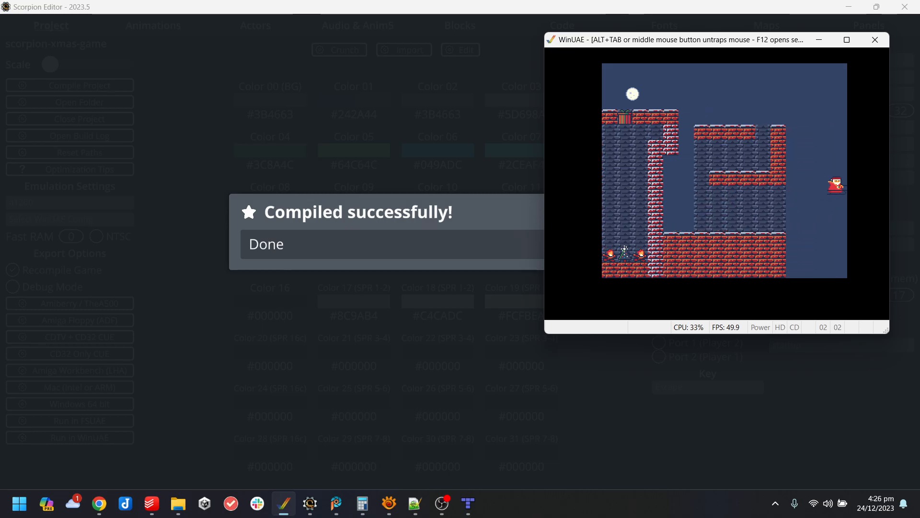
Close the emulator, dismiss the build message, and switch to OBS.
key("alt+F4")
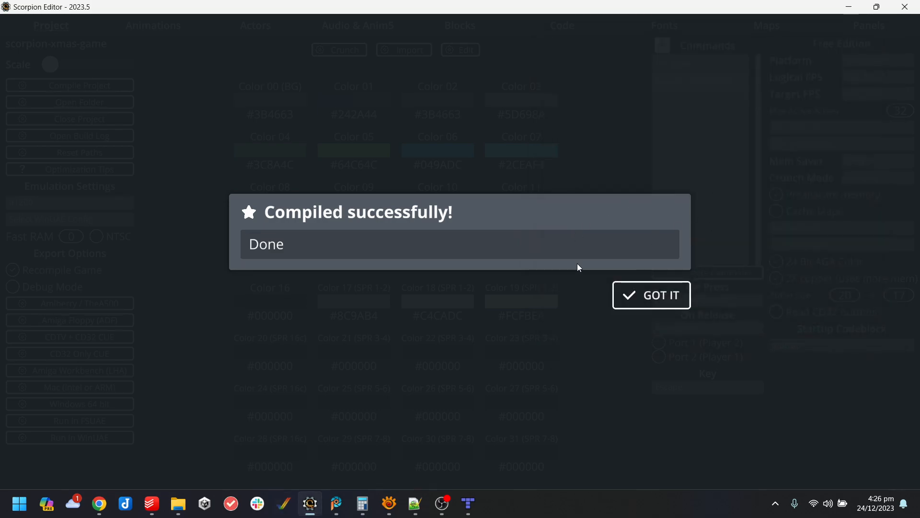
left_click(623, 290)
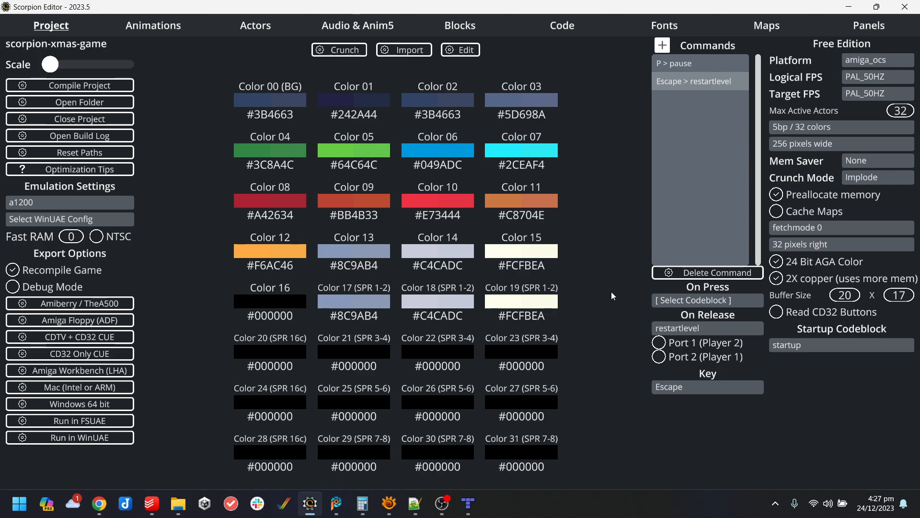
left_click(442, 503)
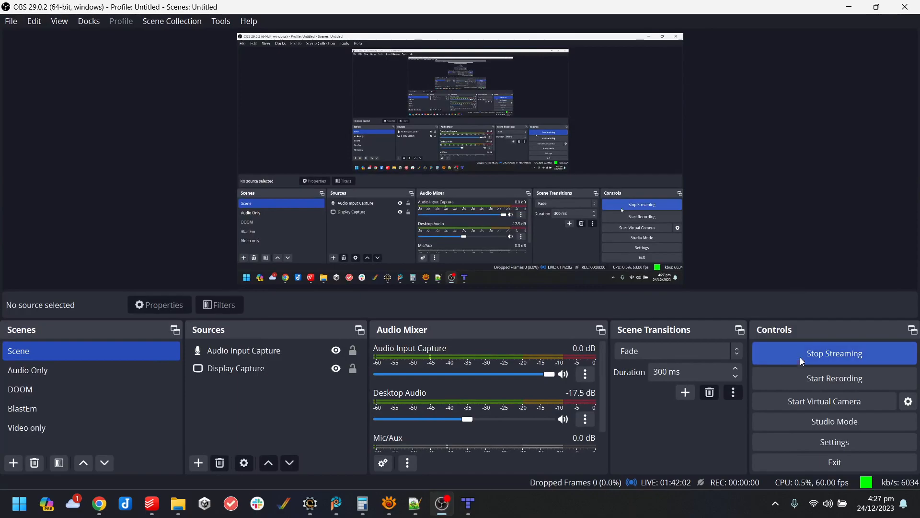